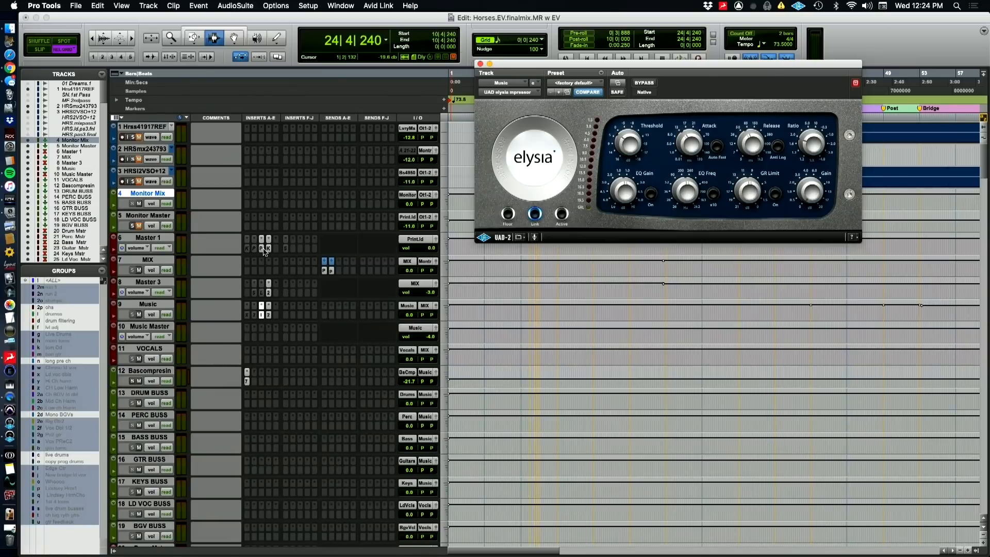
Inspect the FabFilter Pro-L and KClip inserts on the Master 1 track, and close the plug-in window
{"action": "left_click", "coordinate": [262, 248]}
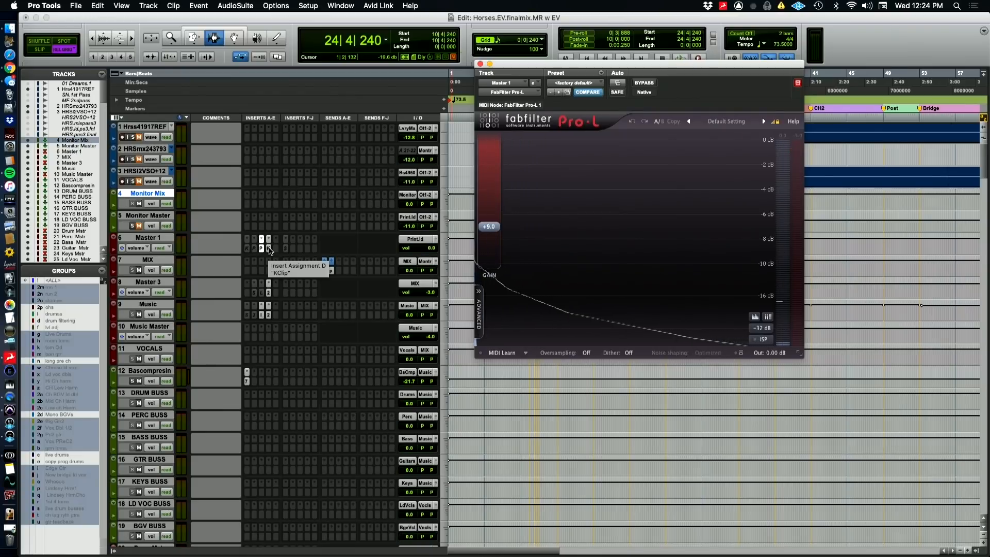
{"action": "left_click", "coordinate": [270, 249]}
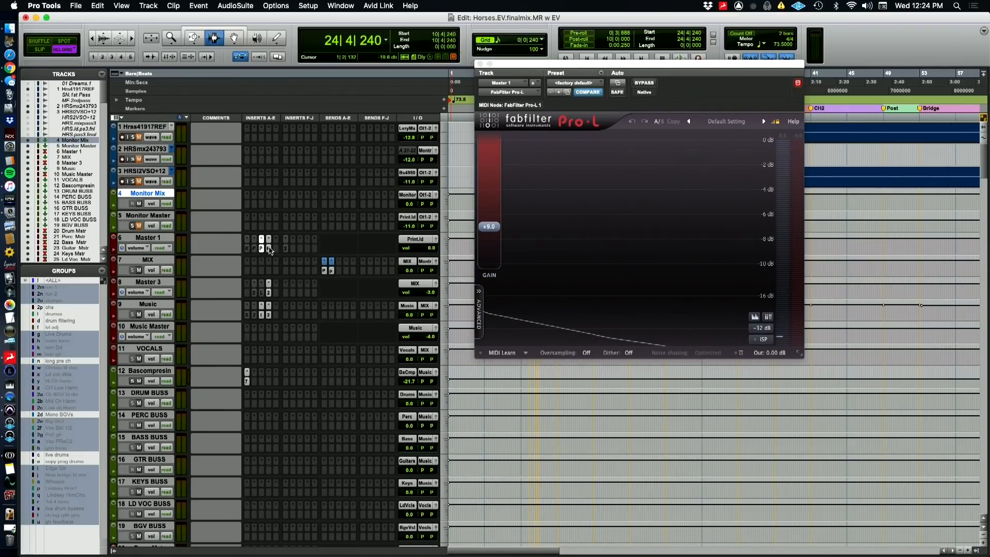
{"action": "left_click", "coordinate": [269, 249]}
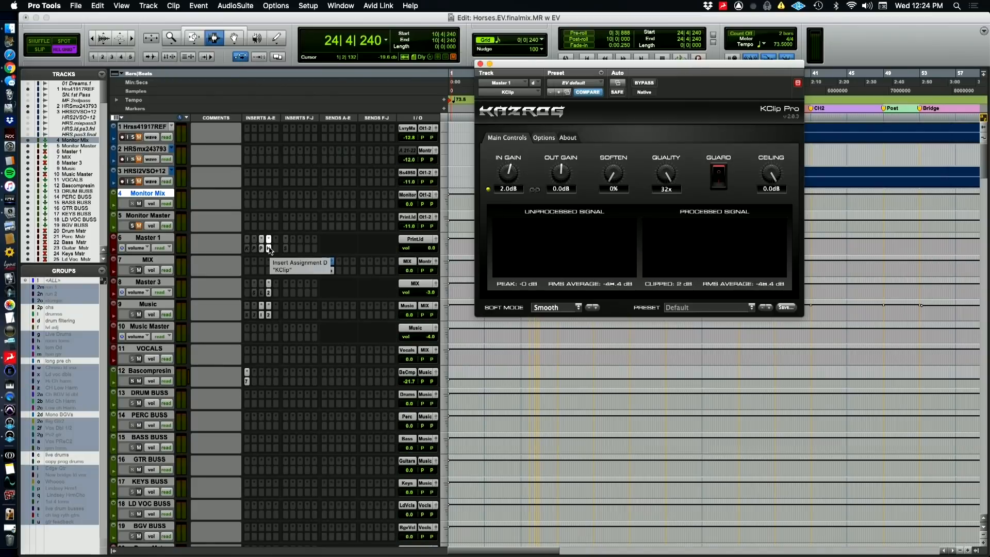
{"action": "left_click", "coordinate": [269, 248]}
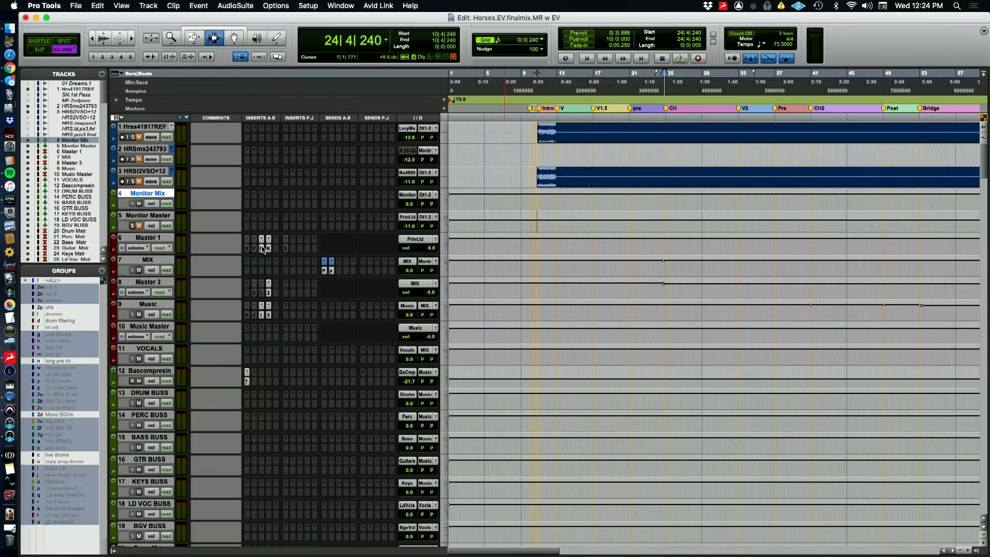
Play the mix with Master 1's FabFilter Pro-L open, dismiss the alert, and recheck the KClip settings
{"action": "left_click", "coordinate": [262, 248]}
{"action": "key", "text": "space"}
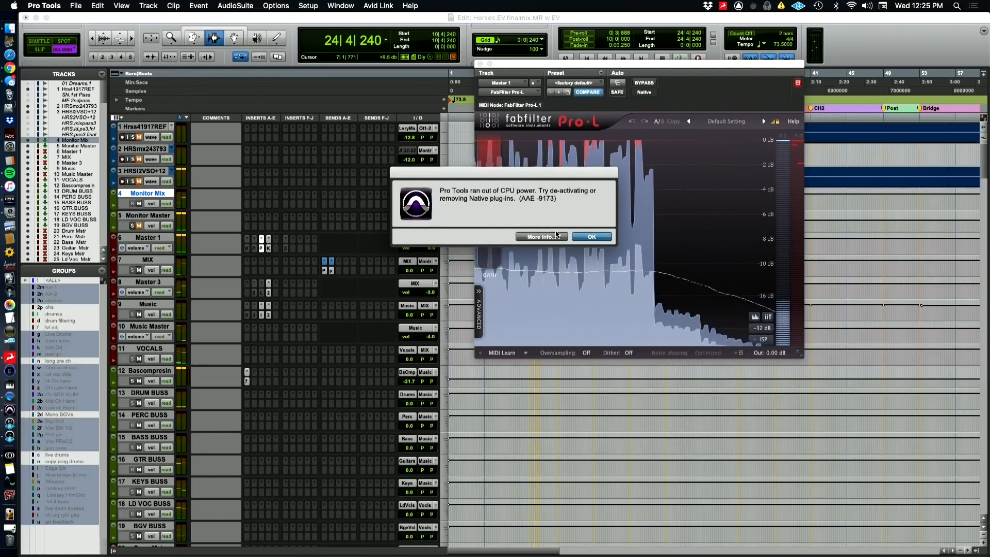
{"action": "key", "text": "Return"}
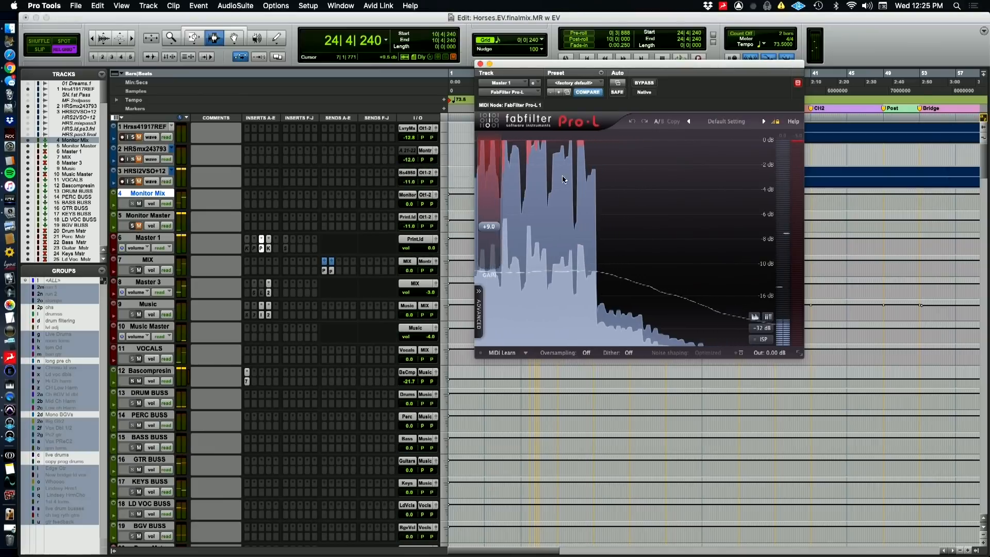
{"action": "left_click", "coordinate": [480, 64]}
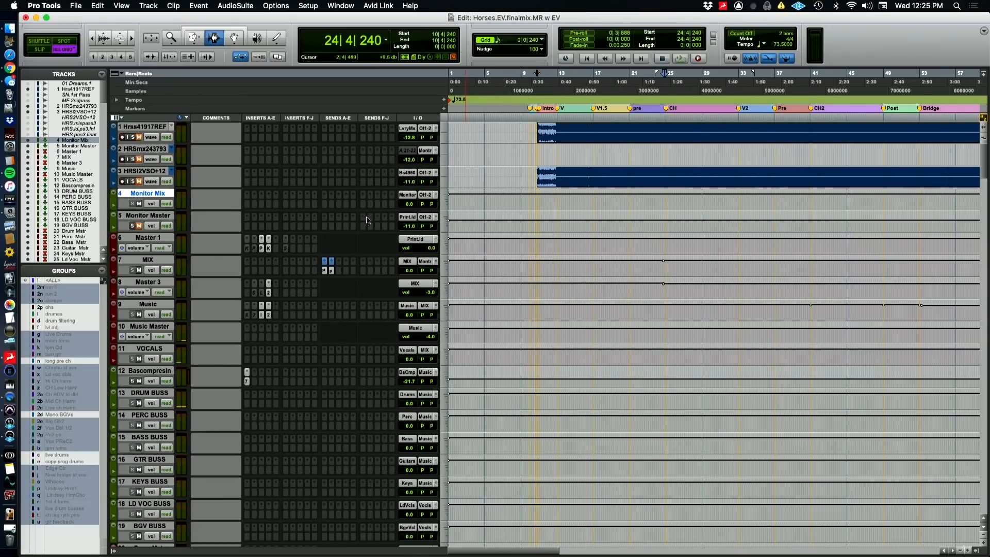
{"action": "left_click", "coordinate": [269, 249]}
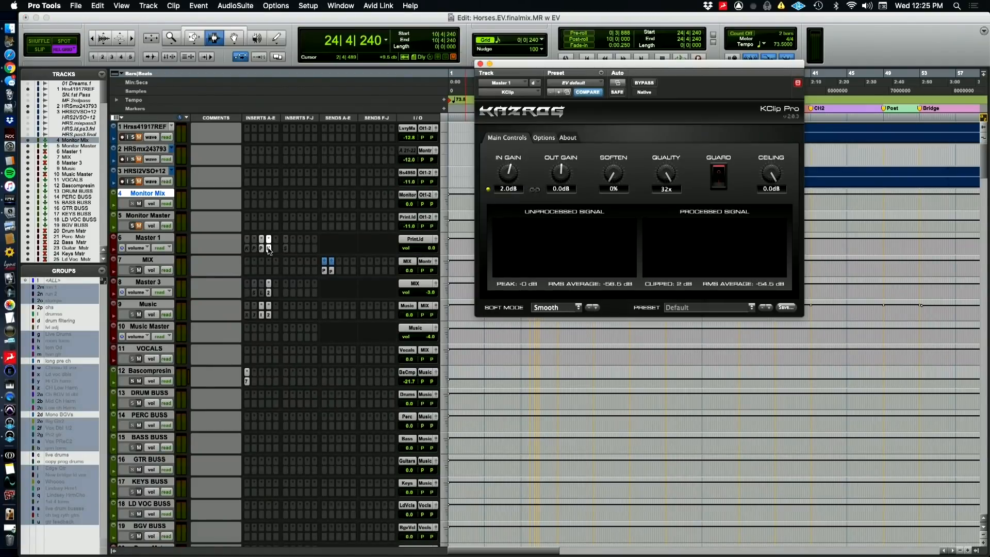
{"action": "left_click", "coordinate": [268, 249]}
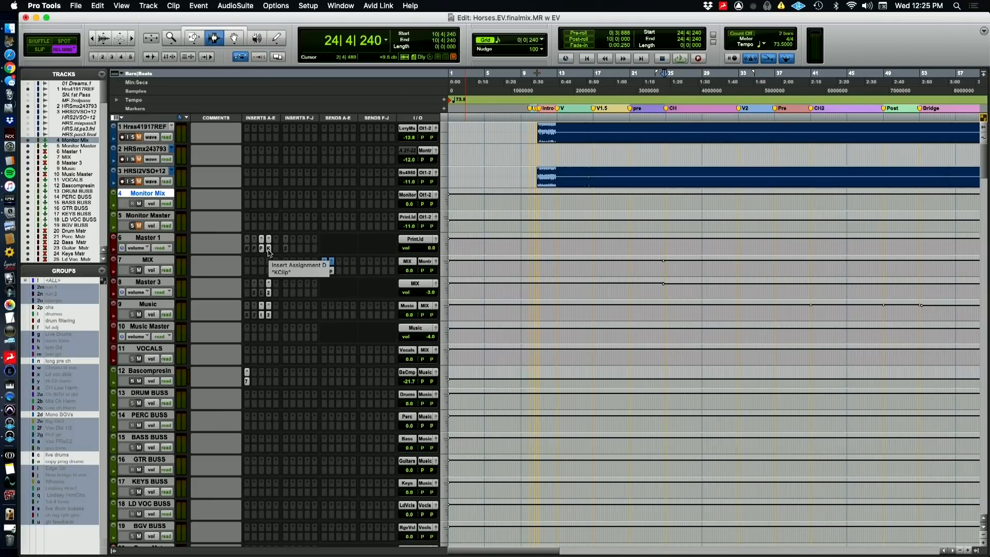
{"action": "key", "text": "super+Tab"}
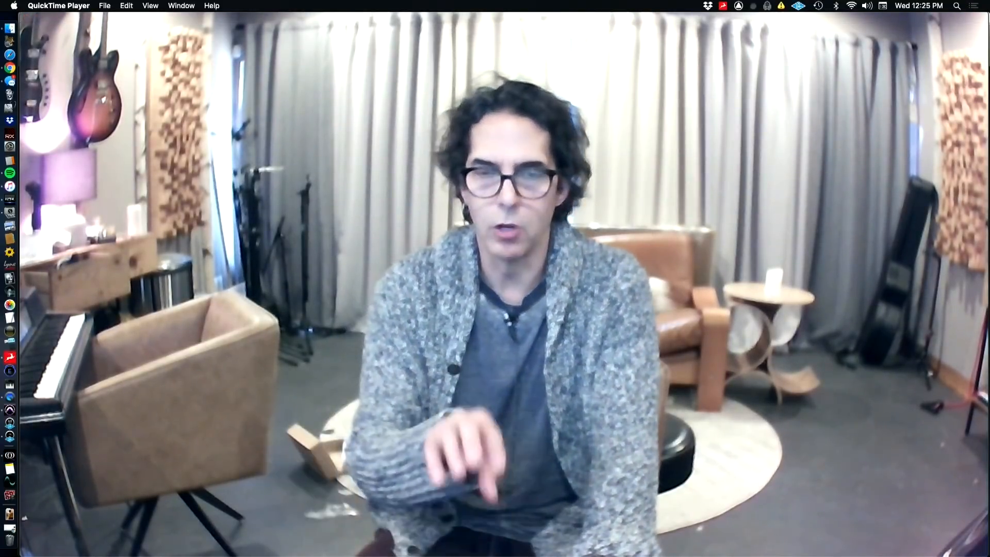
{"action": "key", "text": "super+Tab"}
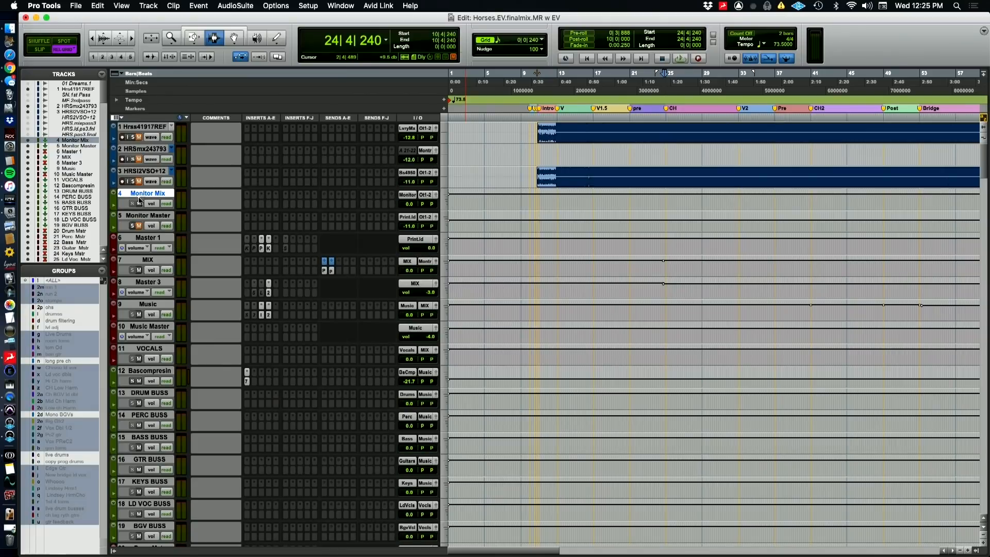
Unmute the Monitor Master track and mute the Monitor Mix track
{"action": "left_click", "coordinate": [138, 225]}
{"action": "left_click", "coordinate": [139, 204]}
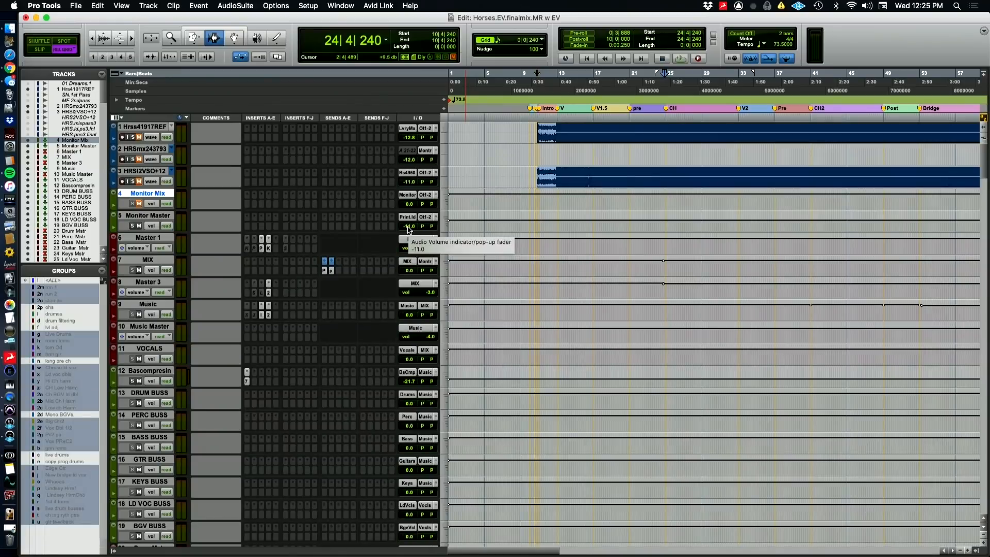
Review Pro-L and KClip on Master 1 again, close the plug-in window, and play the mix through Monitor Master
{"action": "left_click", "coordinate": [262, 248]}
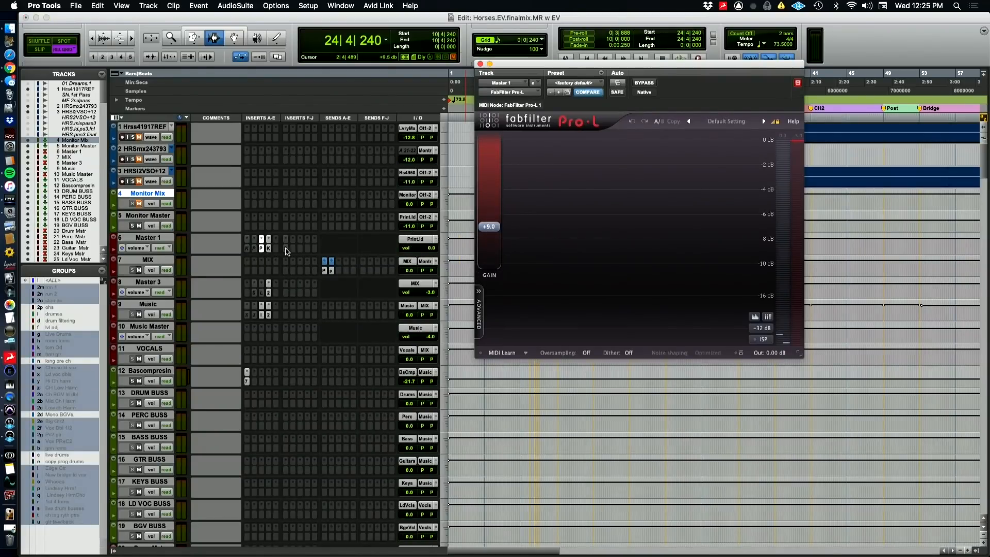
{"action": "left_click", "coordinate": [268, 248]}
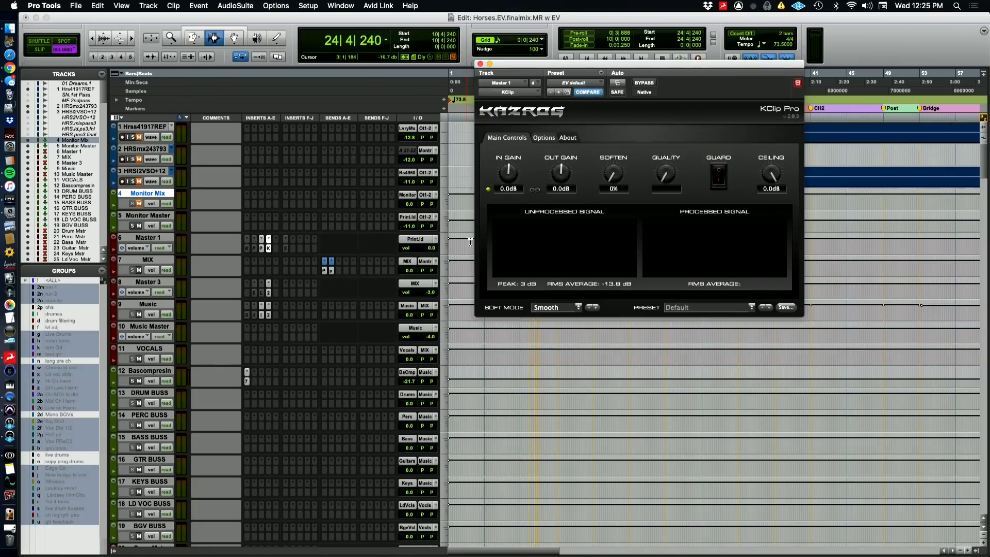
{"action": "left_click", "coordinate": [479, 64]}
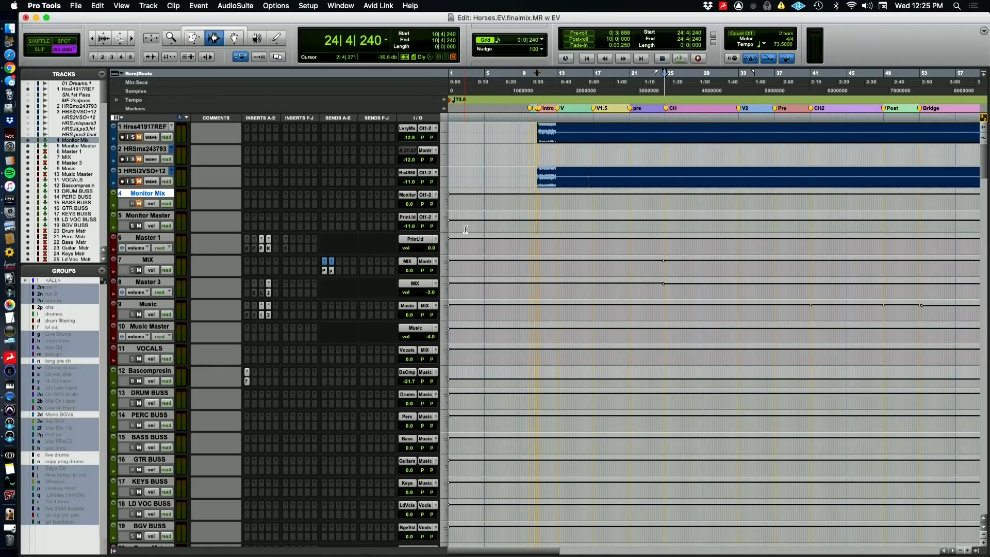
{"action": "key", "text": "space"}
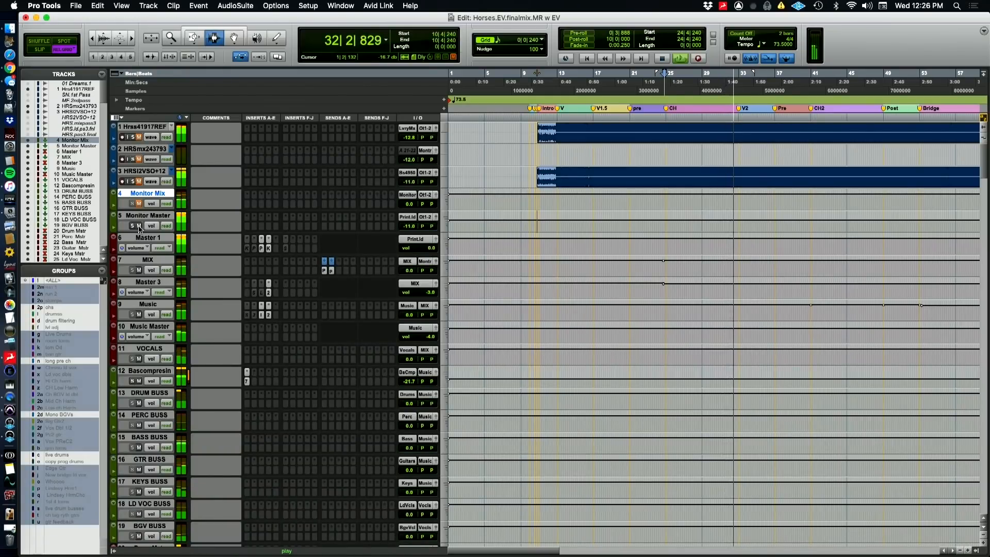
{"action": "key", "text": "super+Tab"}
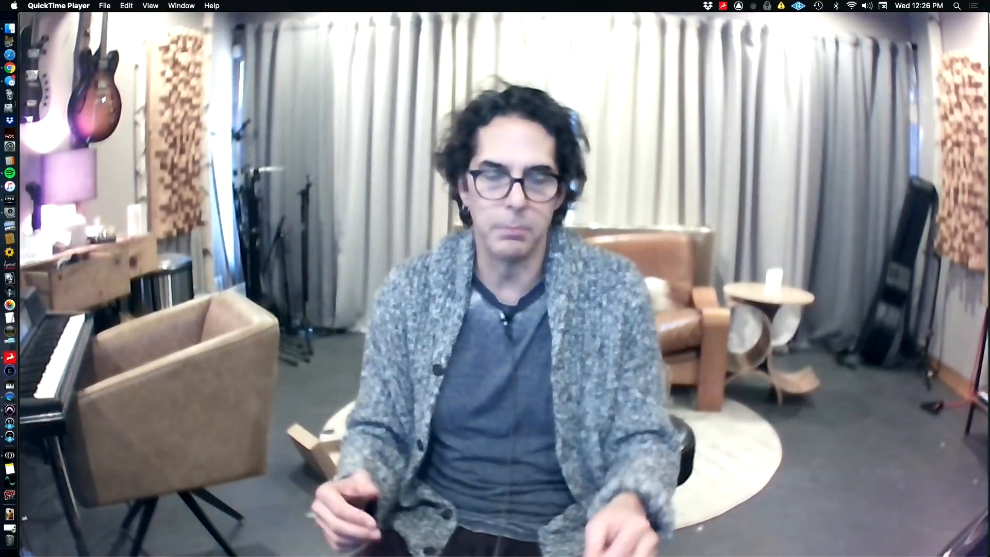
{"action": "mouse_move", "coordinate": [389, 278]}
{"action": "key", "text": "super+Tab"}
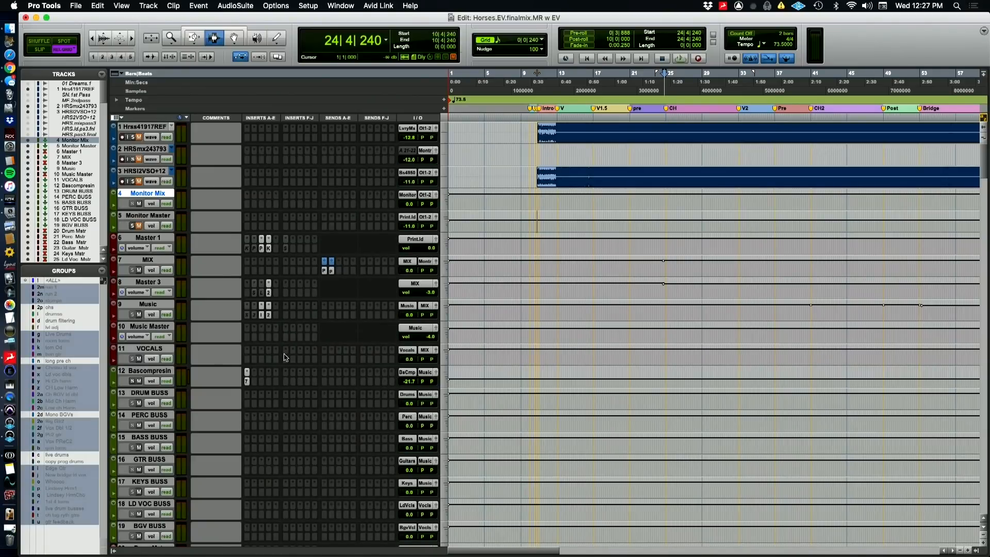
{"action": "key", "text": "super+Tab"}
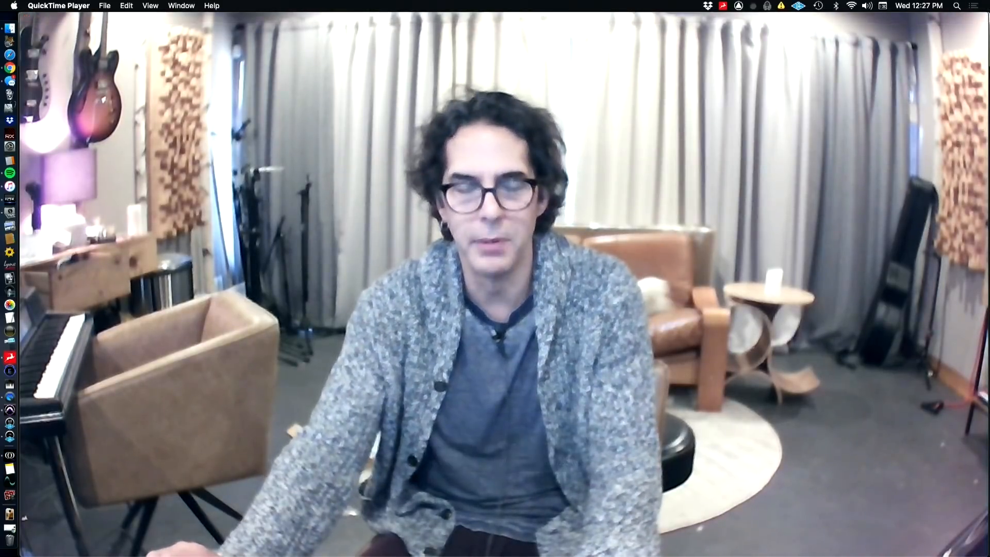
{"action": "key", "text": "super+Tab"}
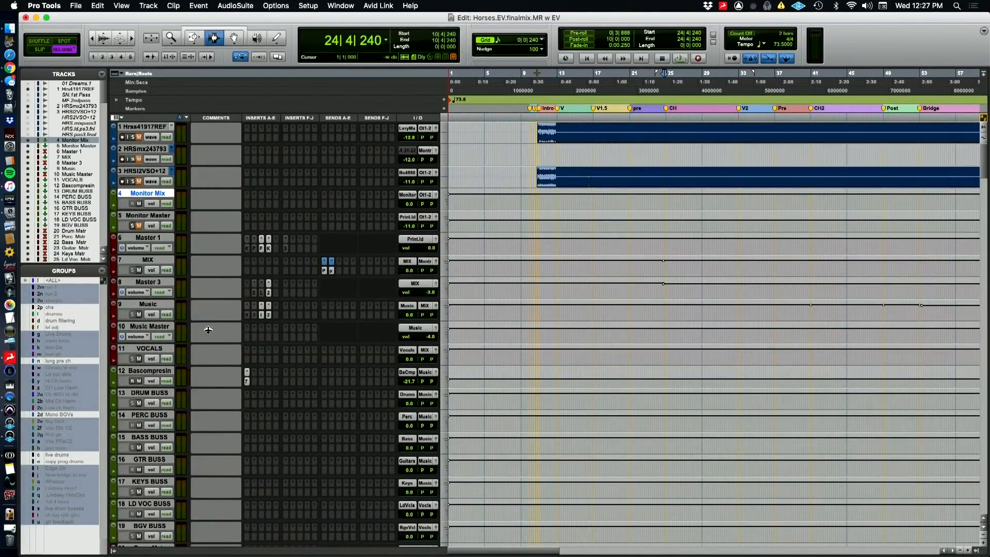
Find the BGV Mstr track and open its Time Adjuster insert to check the delay setting
{"action": "scroll", "coordinate": [305, 371], "scroll_direction": "down", "scroll_amount": 8}
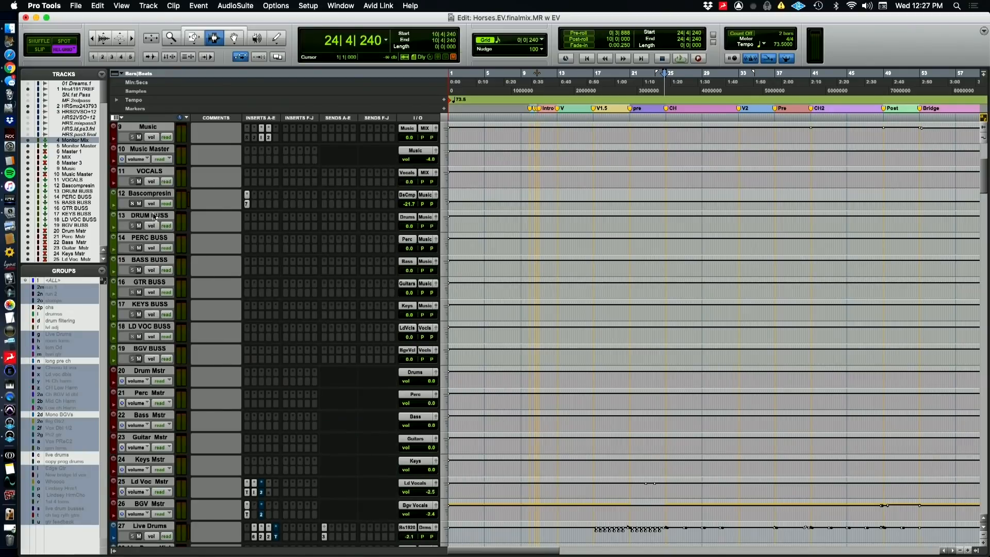
{"action": "scroll", "coordinate": [183, 340], "scroll_direction": "down", "scroll_amount": 3}
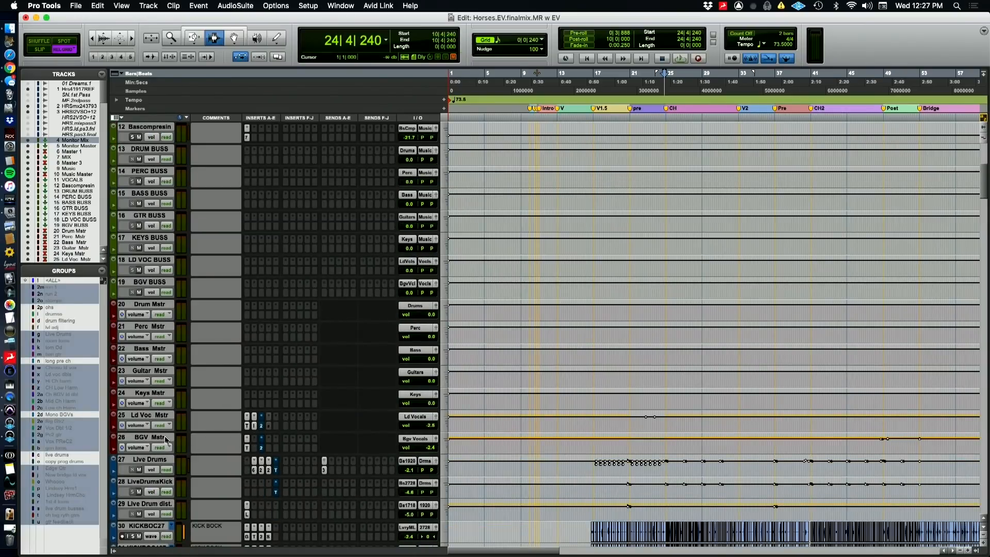
{"action": "left_click", "coordinate": [246, 448]}
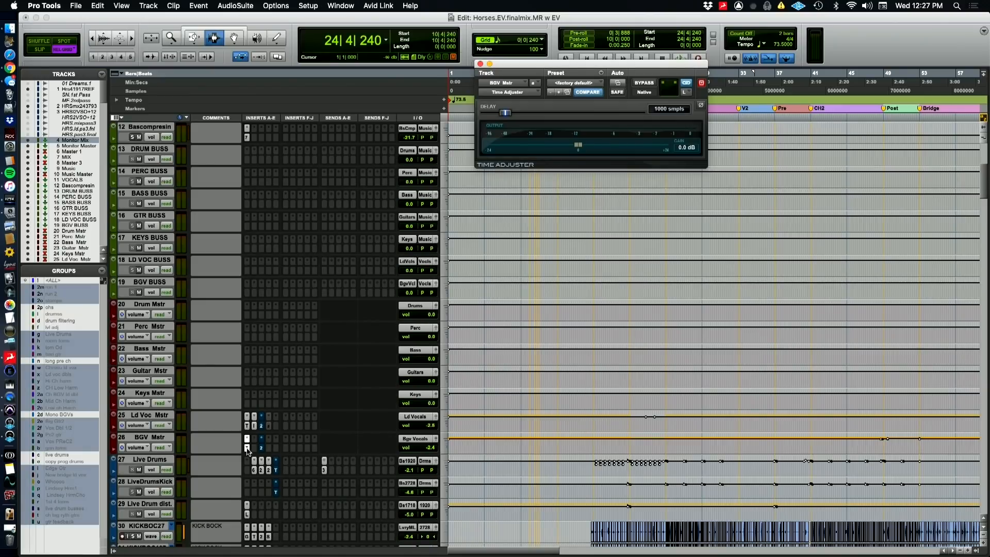
{"action": "key", "text": "super+Tab"}
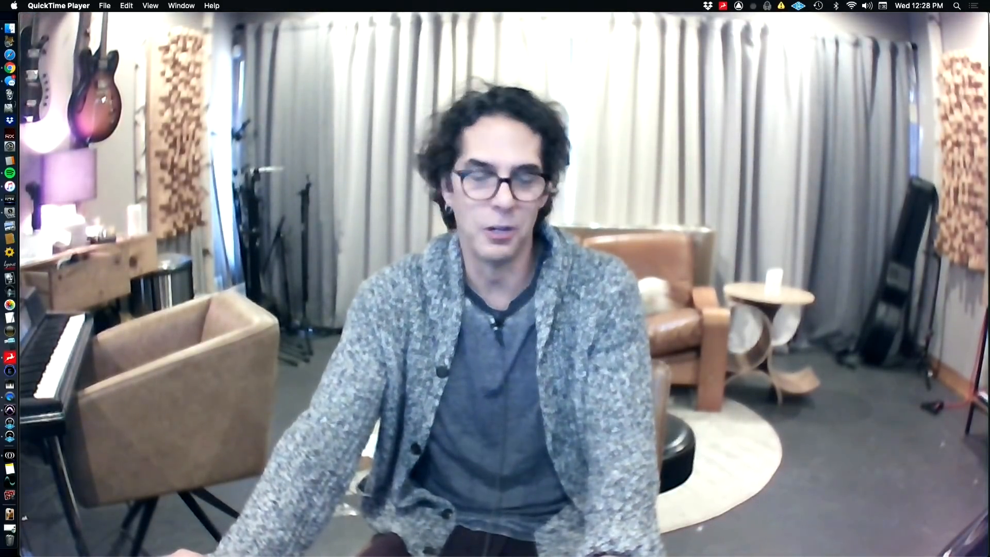
{"action": "key", "text": "super+Tab"}
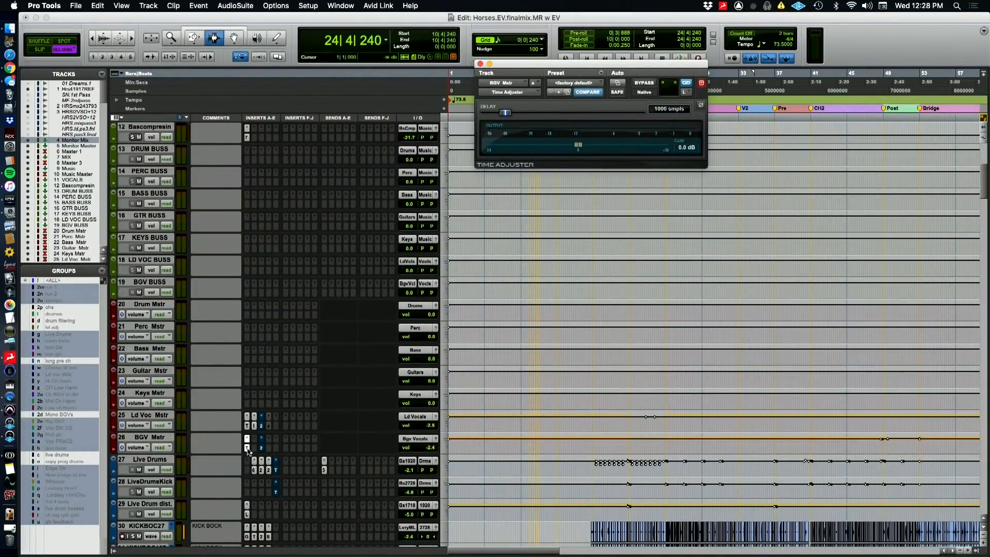
Show the Time Adjuster delay automation on Ld Voc Mstr and compare the delay at 16|4|720 and 26|3|480
{"action": "left_click", "coordinate": [247, 426]}
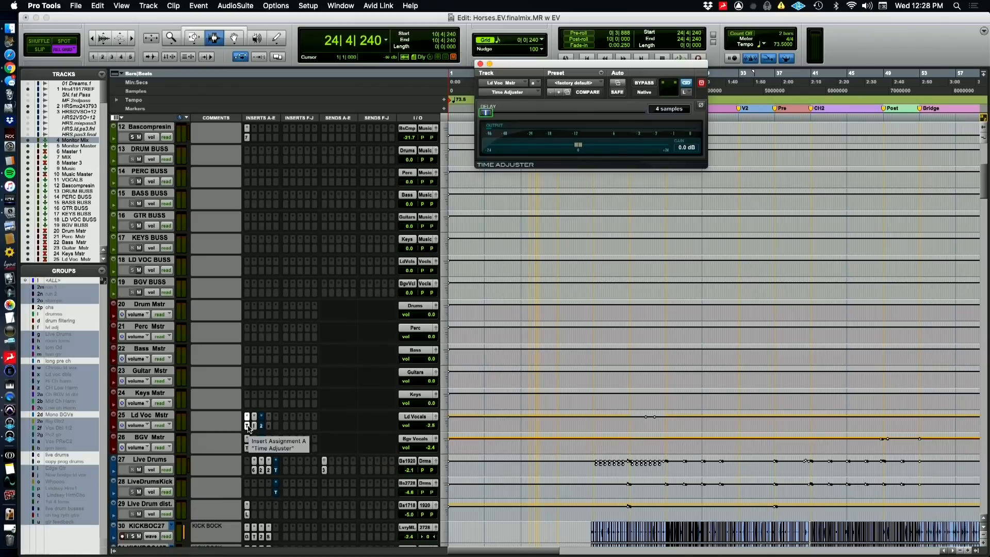
{"action": "left_click", "coordinate": [514, 108], "text": "ctrl+super"}
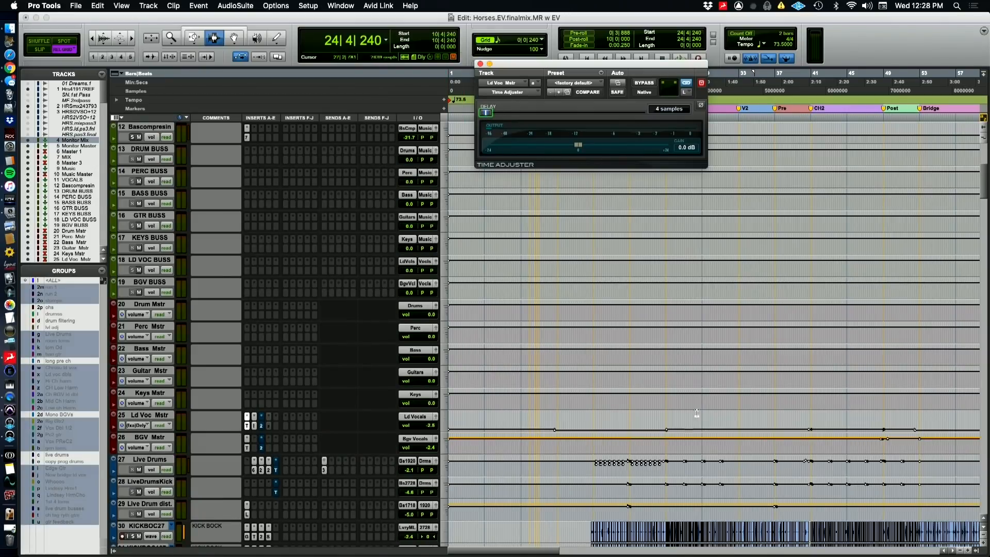
{"action": "left_click", "coordinate": [592, 426]}
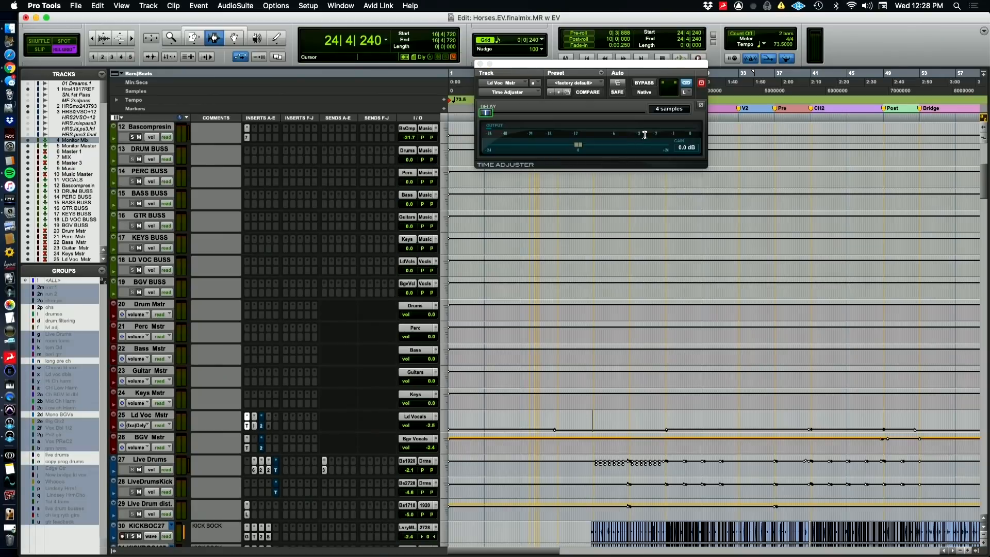
{"action": "left_click_drag", "start_coordinate": [599, 71], "coordinate": [529, 60]}
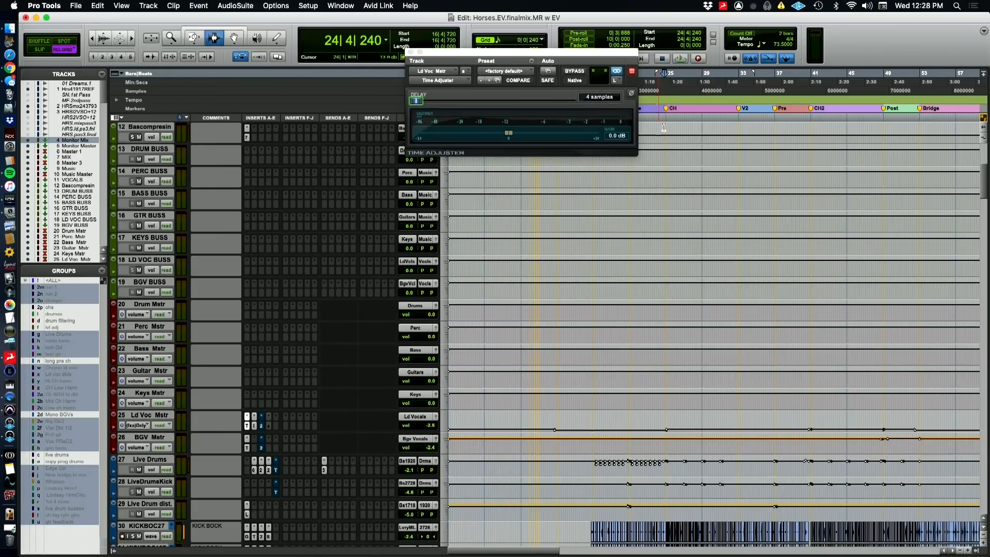
{"action": "left_click", "coordinate": [680, 74]}
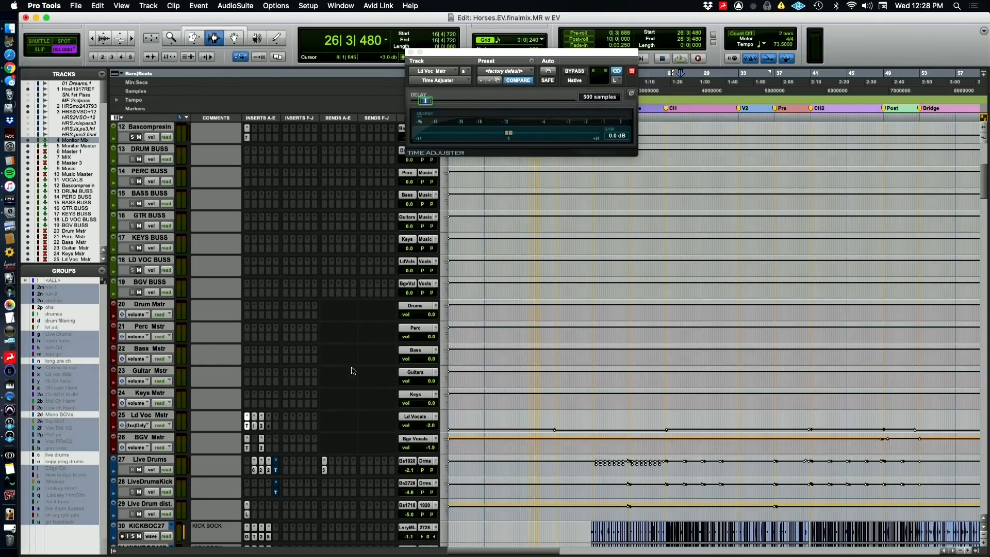
Open the HOFA IQ-EQ insert on Ld Voc Mstr and look through the track's list of automation parameters
{"action": "left_click", "coordinate": [254, 425]}
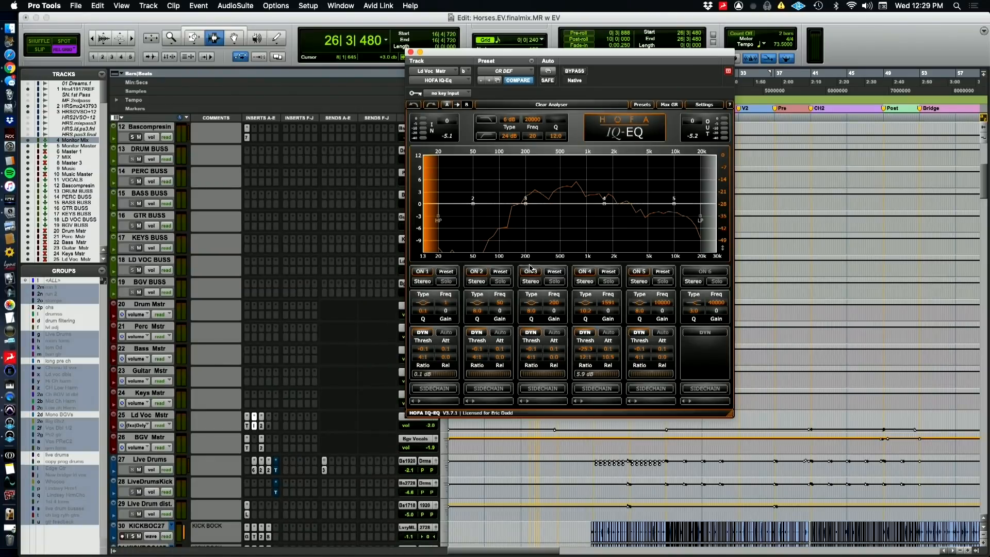
{"action": "left_click", "coordinate": [143, 426]}
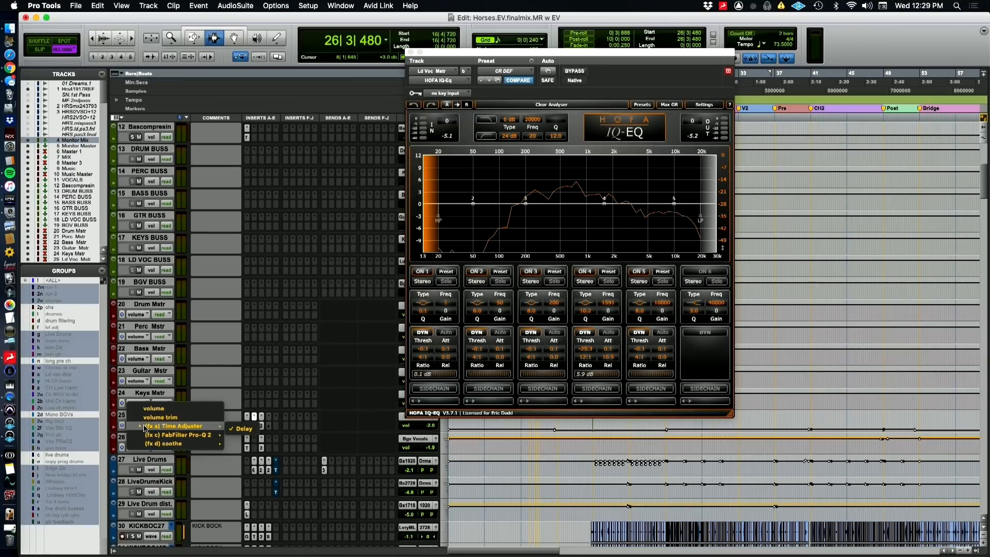
{"action": "mouse_move", "coordinate": [155, 436]}
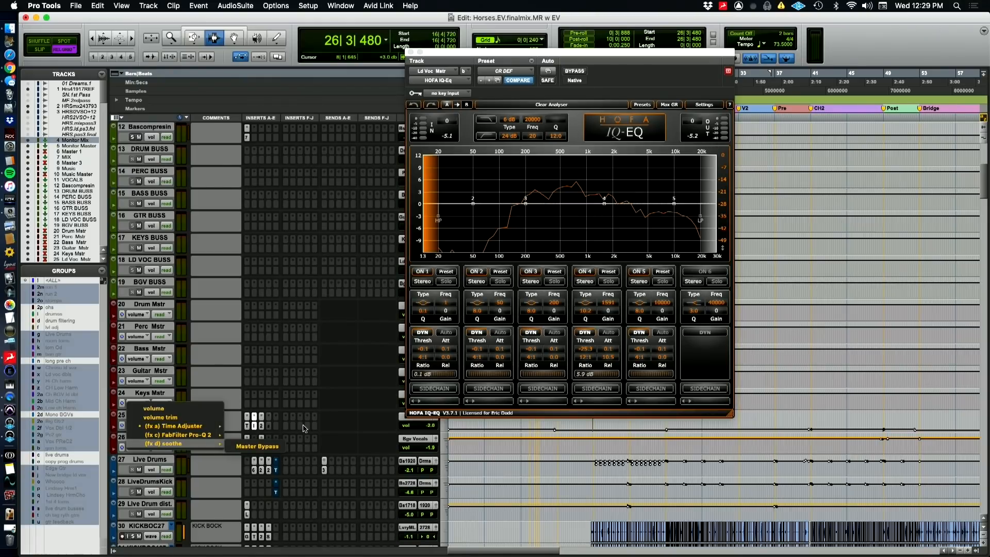
{"action": "left_click", "coordinate": [268, 371]}
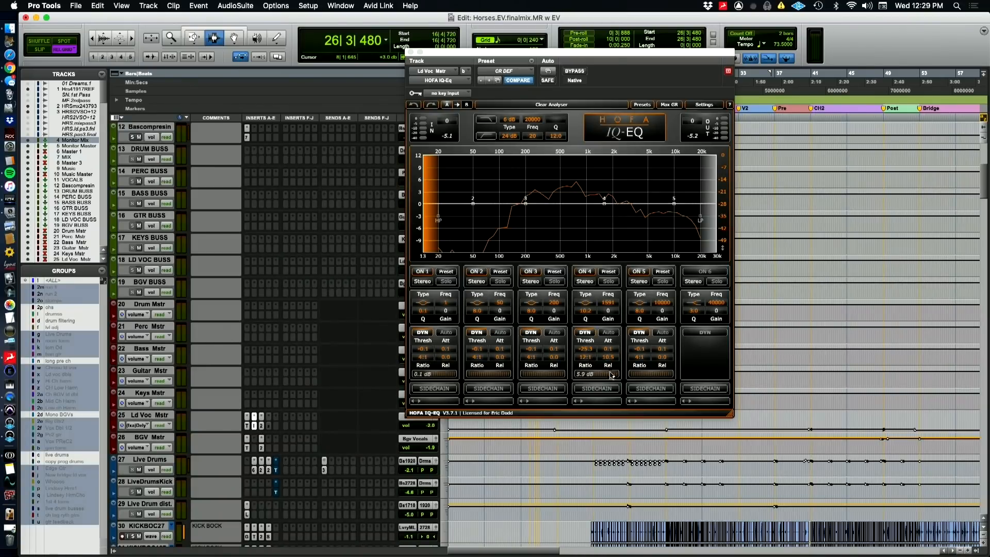
Play the chorus from 26|3|480 with the Ld Voc Mstr IQ-EQ open to watch its response, and stop playback
{"action": "key", "text": "space"}
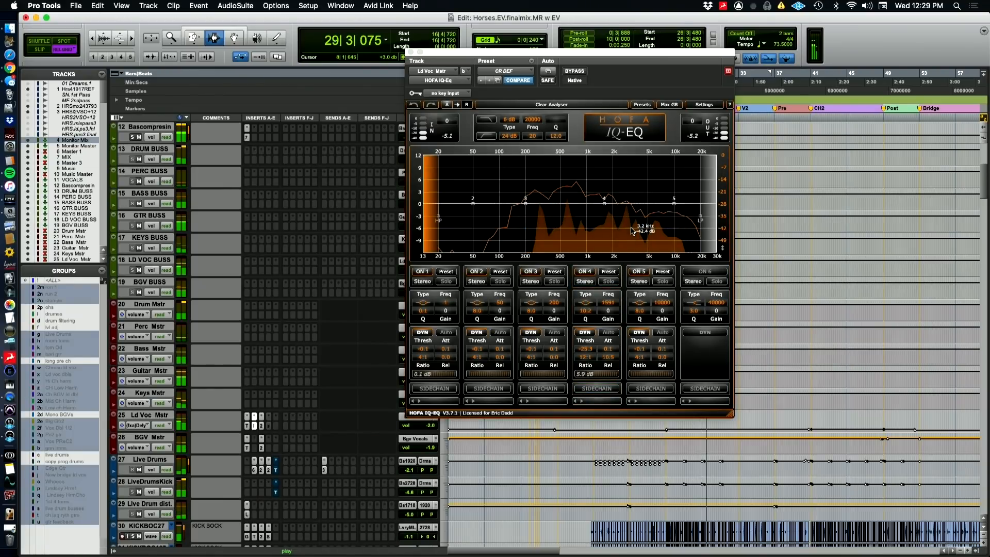
{"action": "key", "text": "space"}
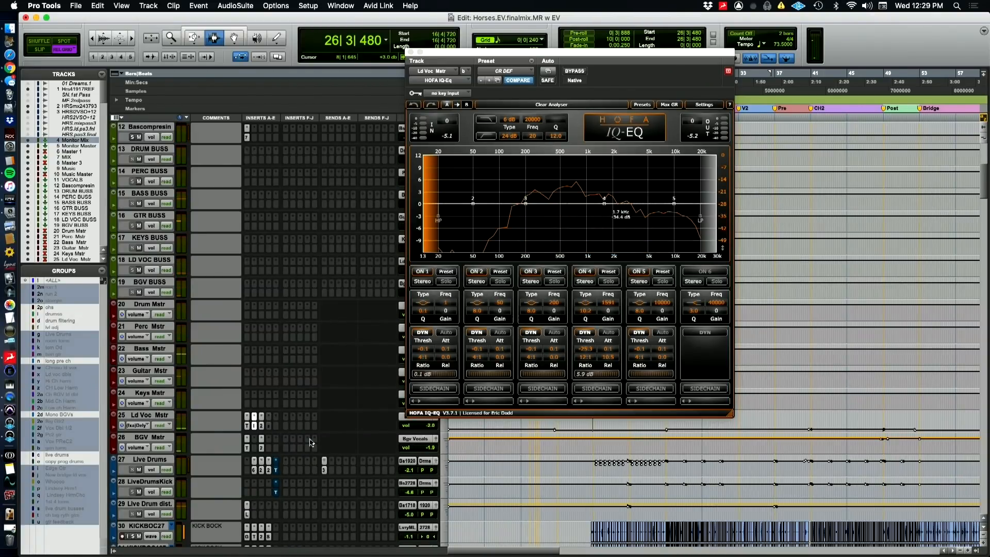
Open the FabFilter Pro-Q 2 insert on Ld Voc Mstr to check its EQ curve, and close it
{"action": "left_click", "coordinate": [261, 426]}
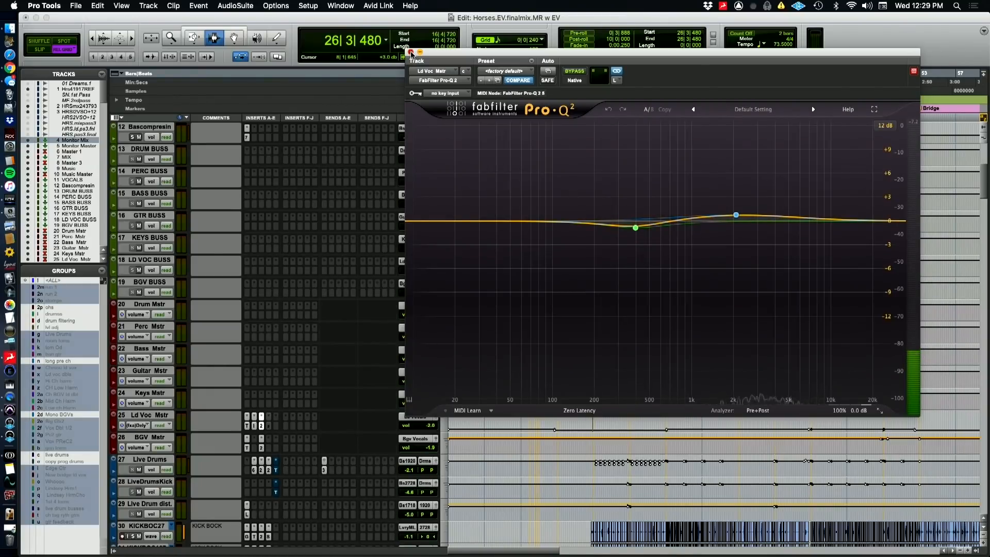
{"action": "left_click", "coordinate": [411, 52]}
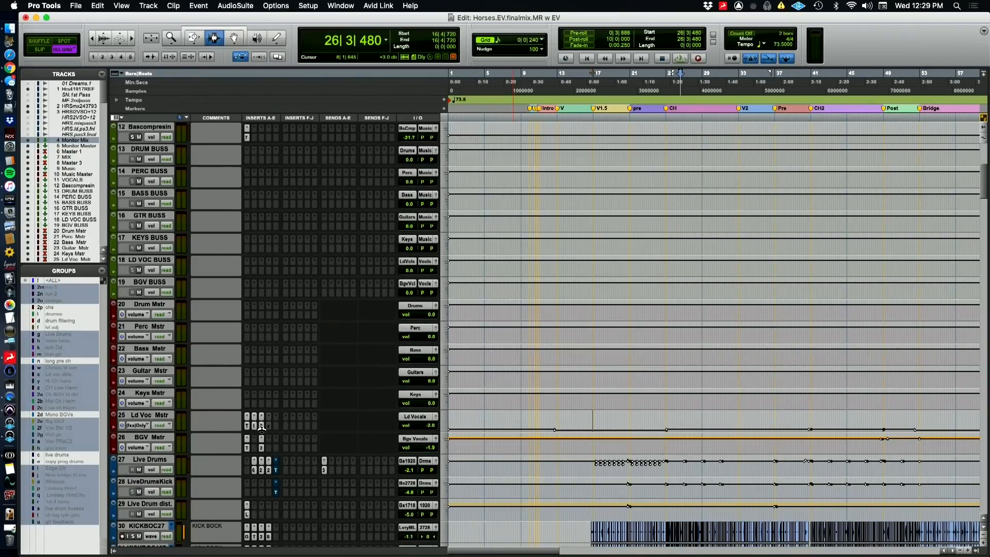
Look over the buss and master tracks from MIX to BGV Mstr, switching to the QuickTime Player camera view between passes
{"action": "key", "text": "super+Tab"}
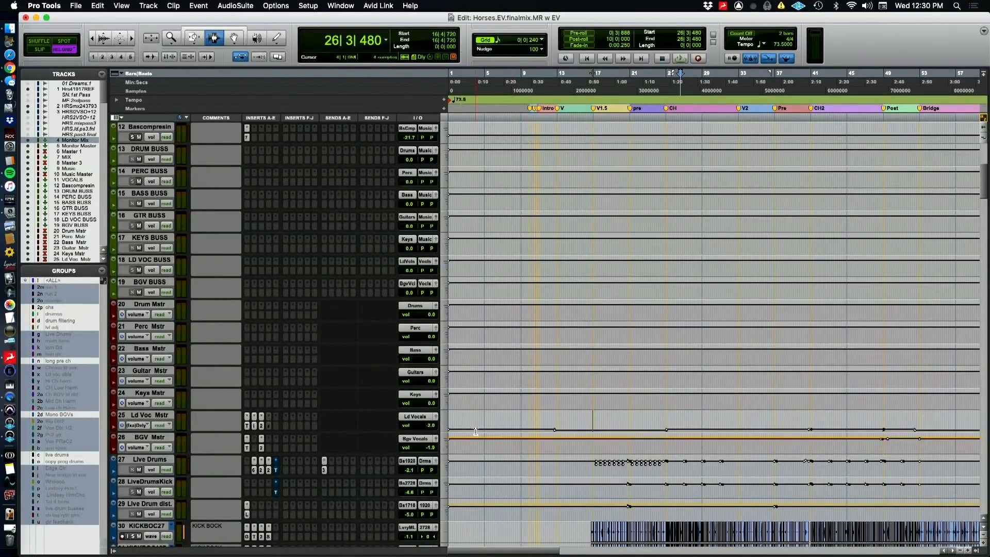
{"action": "scroll", "coordinate": [476, 431], "scroll_direction": "down", "scroll_amount": 7}
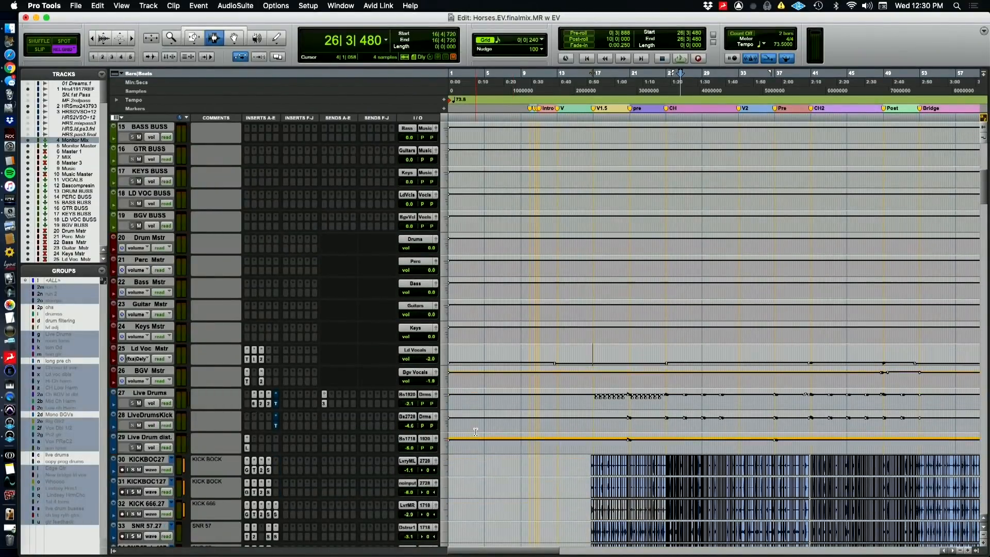
{"action": "scroll", "coordinate": [475, 431], "scroll_direction": "up", "scroll_amount": 4}
{"action": "scroll", "coordinate": [205, 289], "scroll_direction": "up", "scroll_amount": 5}
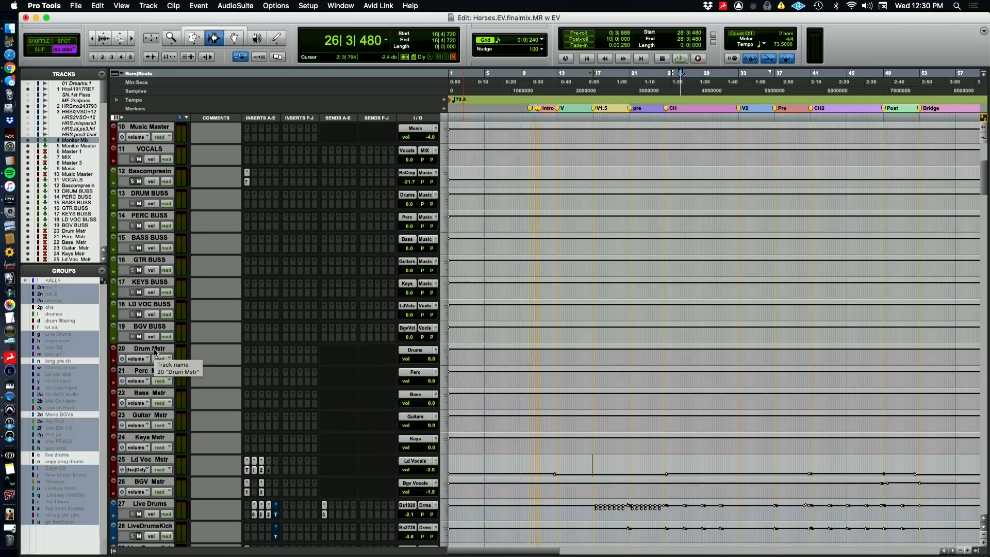
{"action": "key", "text": "super+Tab"}
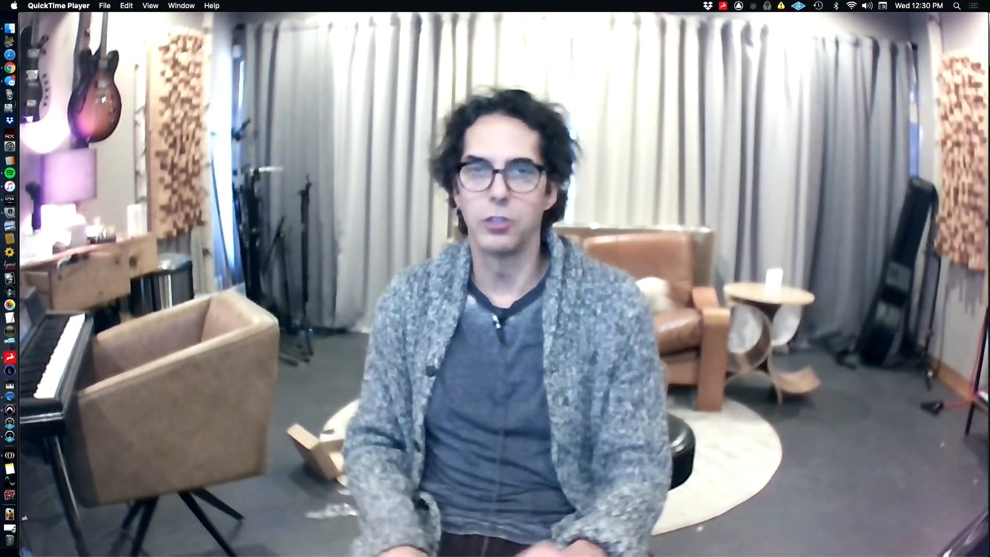
{"action": "key", "text": "super+Tab"}
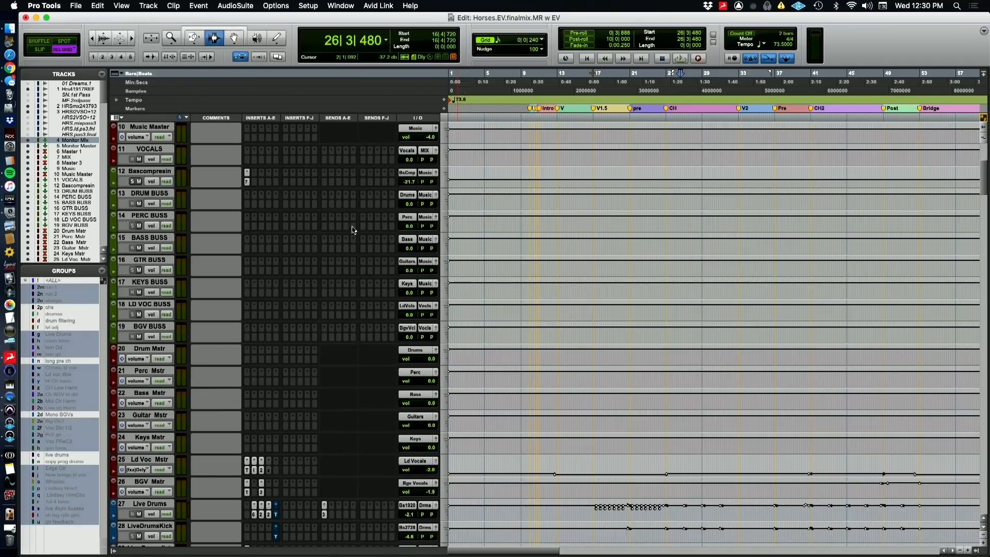
{"action": "scroll", "coordinate": [275, 236], "scroll_direction": "up", "scroll_amount": 3}
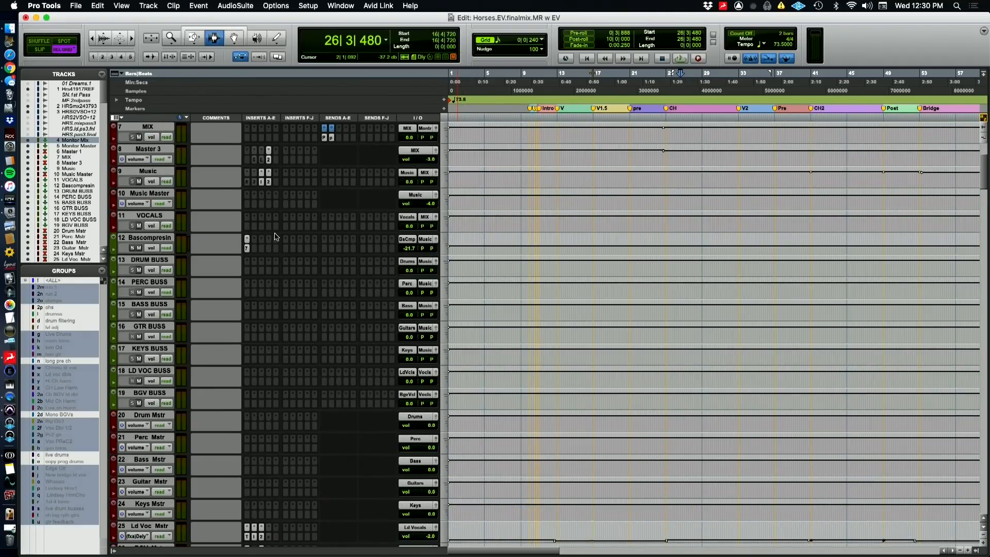
{"action": "scroll", "coordinate": [391, 361], "scroll_direction": "down", "scroll_amount": 3}
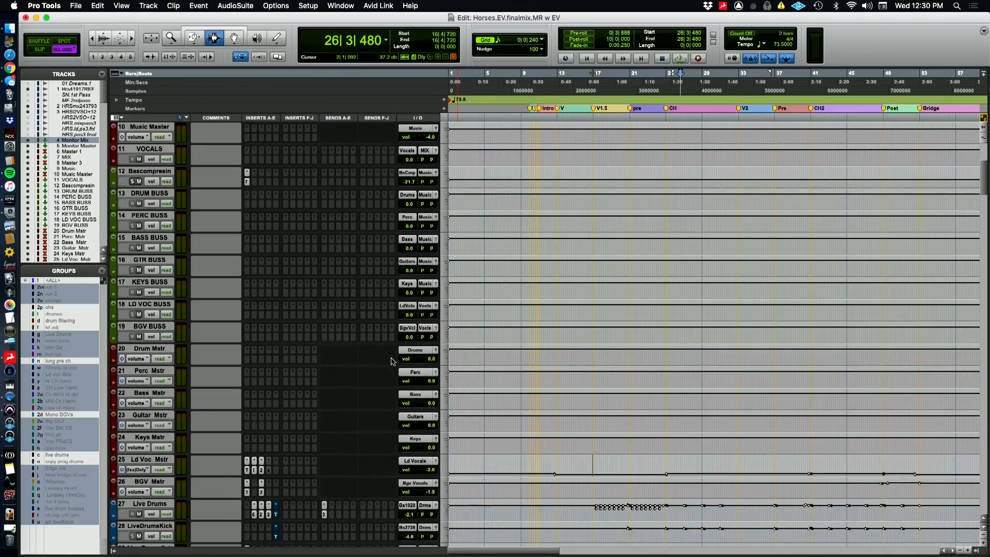
{"action": "key", "text": "super+Tab"}
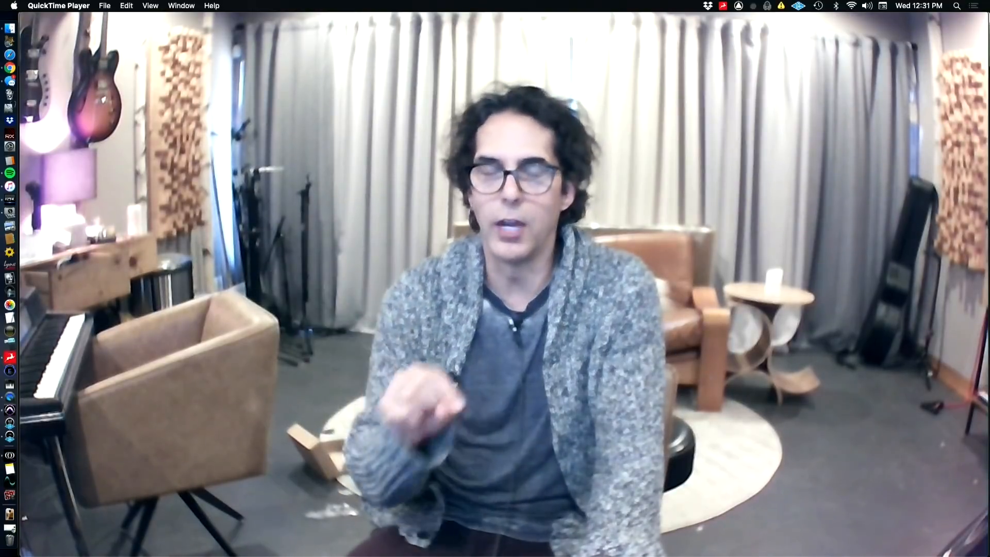
{"action": "key", "text": "super+Tab"}
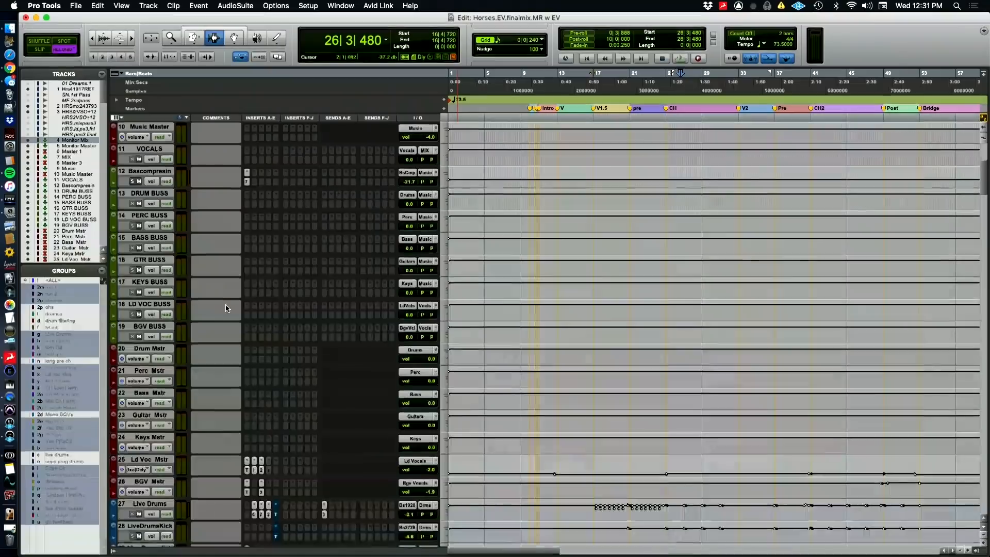
Look through the live drum tracks from Live Drums to Drm OD Master, including kicks, snares, overheads, toms and rooms
{"action": "scroll", "coordinate": [402, 479], "scroll_direction": "down", "scroll_amount": 9}
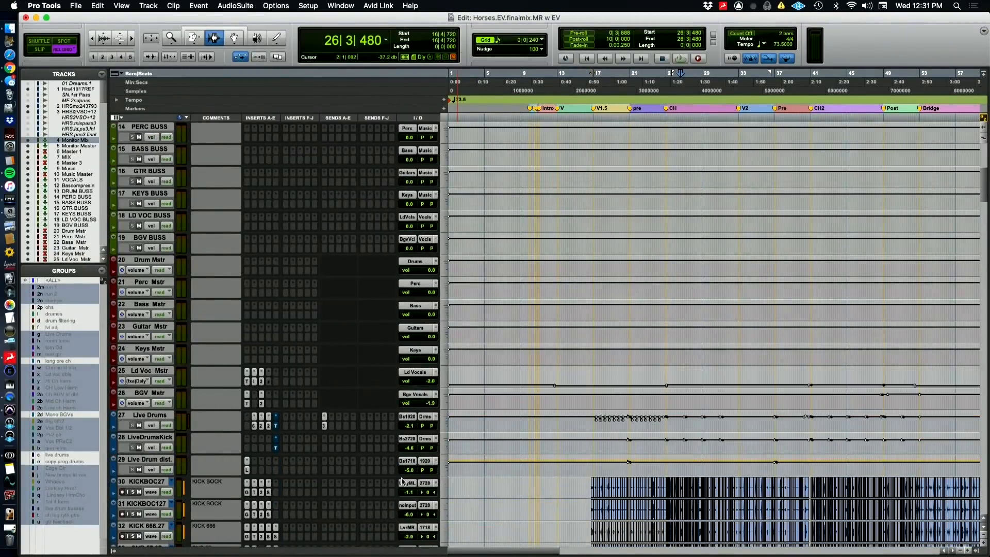
{"action": "scroll", "coordinate": [402, 481], "scroll_direction": "down", "scroll_amount": 2}
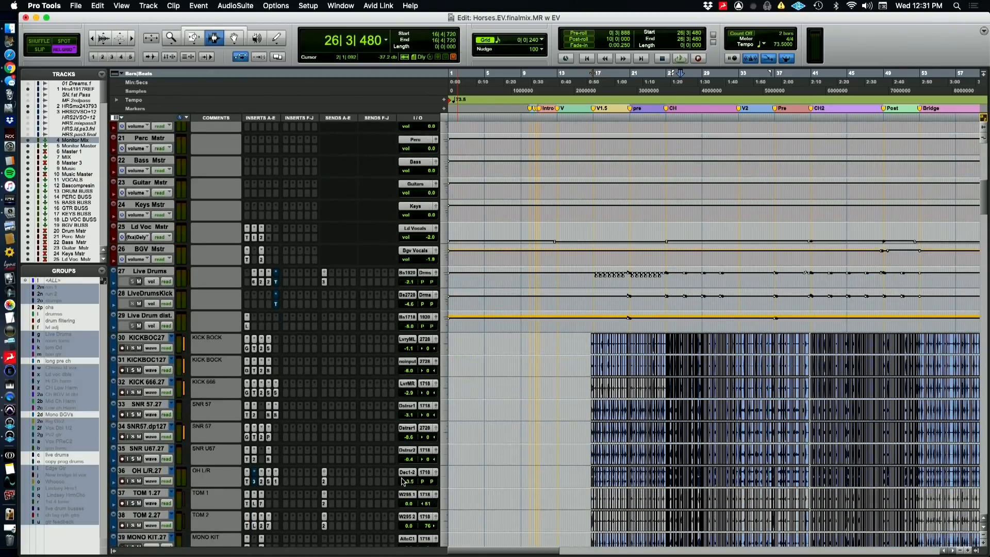
{"action": "key", "text": "super+Tab"}
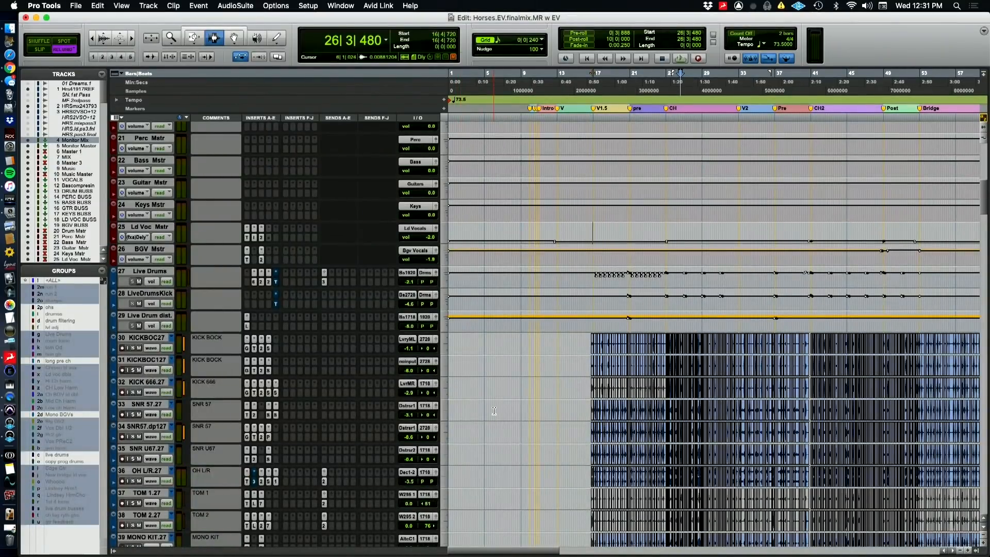
{"action": "scroll", "coordinate": [494, 411], "scroll_direction": "down", "scroll_amount": 4}
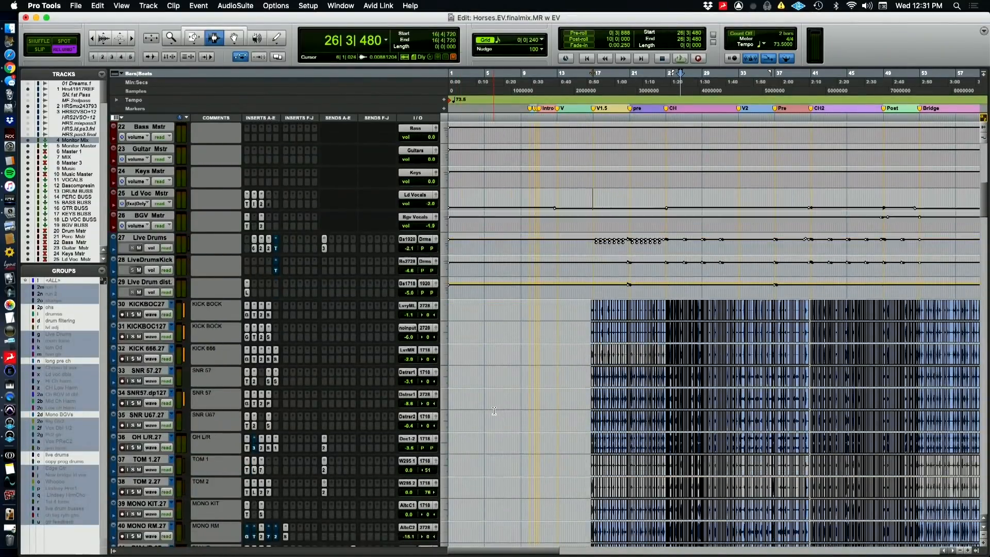
{"action": "scroll", "coordinate": [562, 500], "scroll_direction": "down", "scroll_amount": 10}
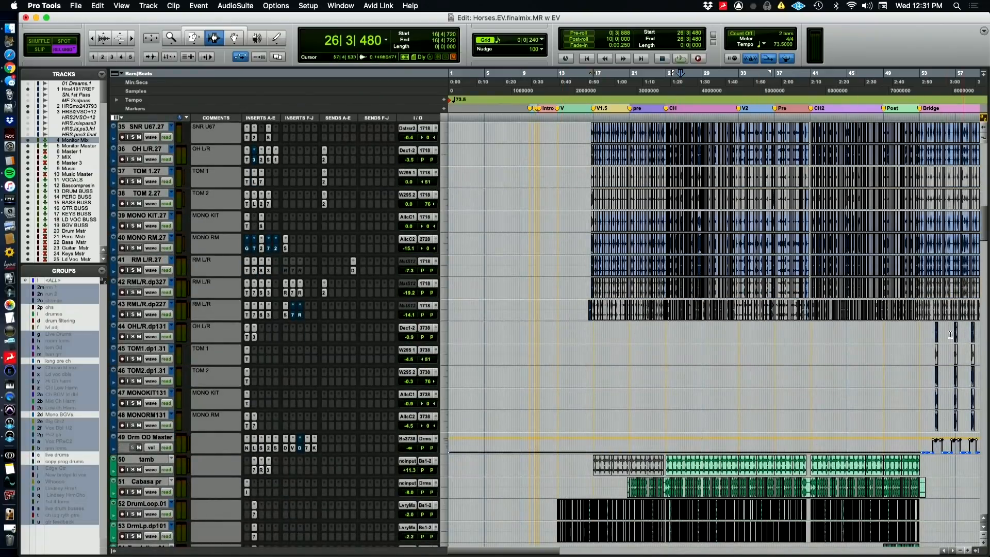
{"action": "scroll", "coordinate": [932, 412], "scroll_direction": "down", "scroll_amount": 7}
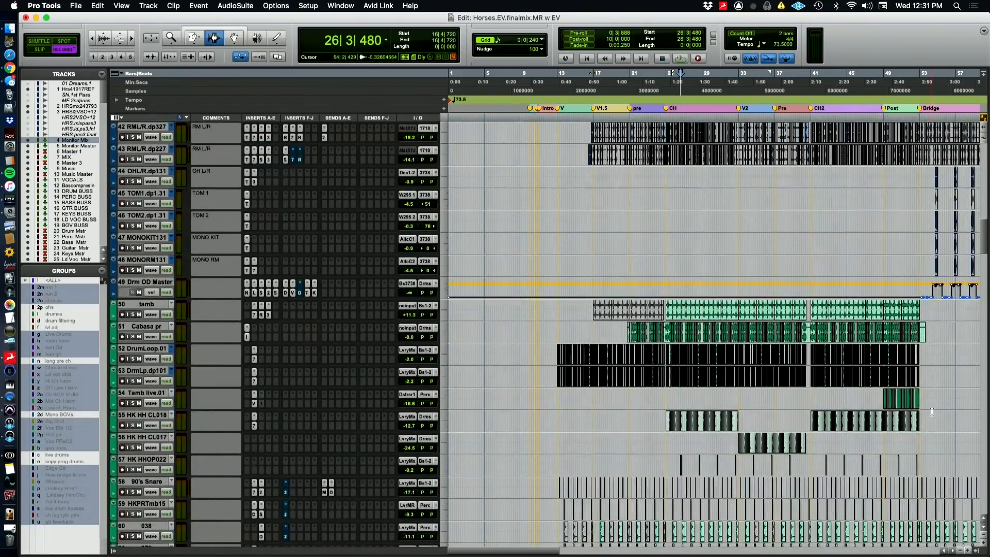
Examine the percussion and programmed drum tracks, from tamb and the drum loops through the claps and layered snares
{"action": "scroll", "coordinate": [932, 412], "scroll_direction": "down", "scroll_amount": 4}
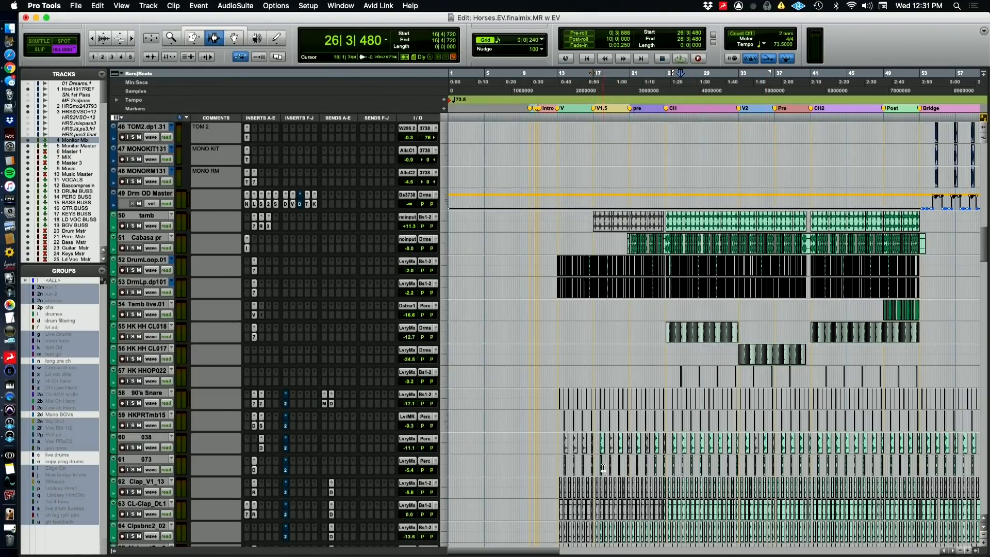
{"action": "scroll", "coordinate": [629, 514], "scroll_direction": "down", "scroll_amount": 2}
{"action": "scroll", "coordinate": [630, 515], "scroll_direction": "down", "scroll_amount": 8}
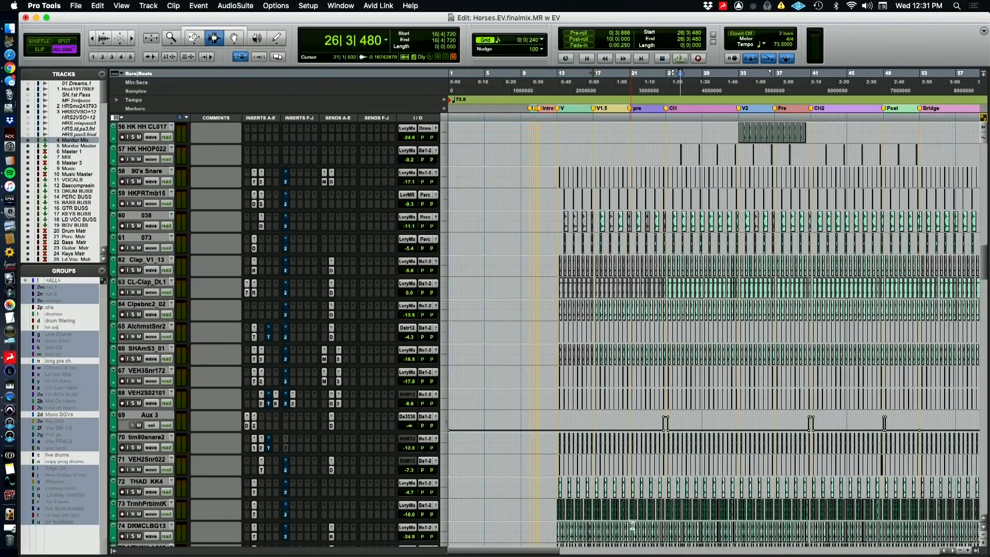
{"action": "scroll", "coordinate": [632, 523], "scroll_direction": "up", "scroll_amount": 6}
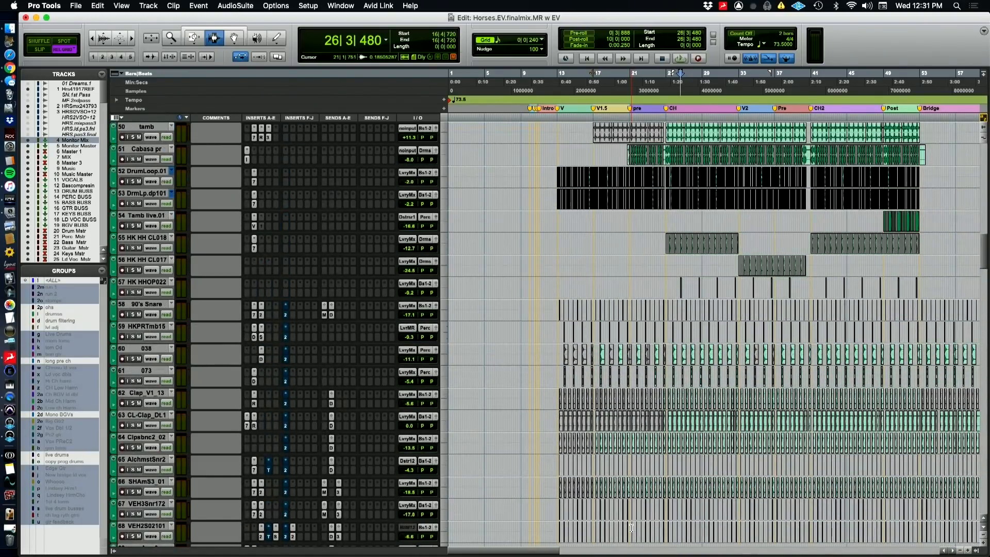
{"action": "scroll", "coordinate": [630, 527], "scroll_direction": "up", "scroll_amount": 2}
{"action": "scroll", "coordinate": [631, 528], "scroll_direction": "down", "scroll_amount": 2}
{"action": "scroll", "coordinate": [574, 475], "scroll_direction": "down", "scroll_amount": 7}
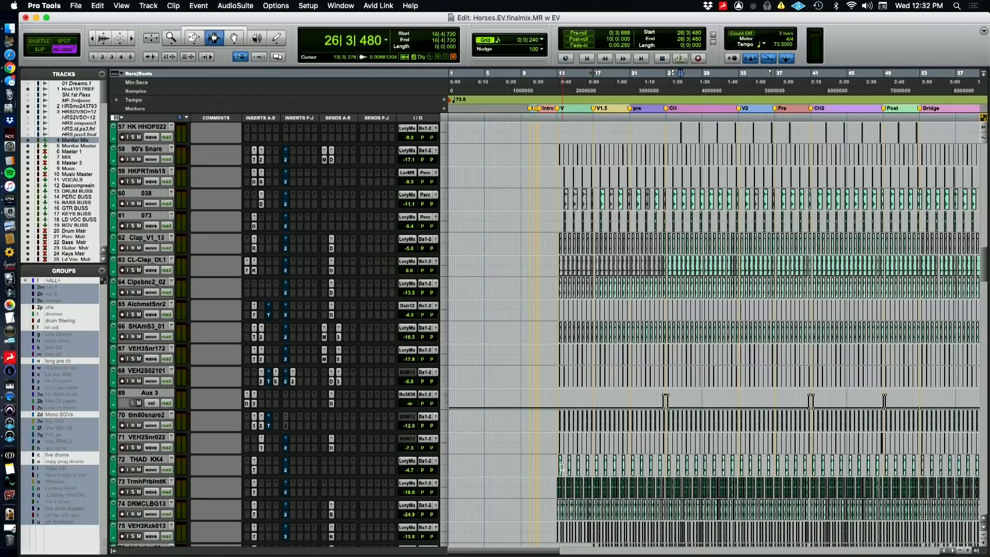
Examine the layered programmed kick tracks, the drums aux and the tom fill and crash tracks, with a brief switch to QuickTime Player
{"action": "scroll", "coordinate": [562, 467], "scroll_direction": "down", "scroll_amount": 7}
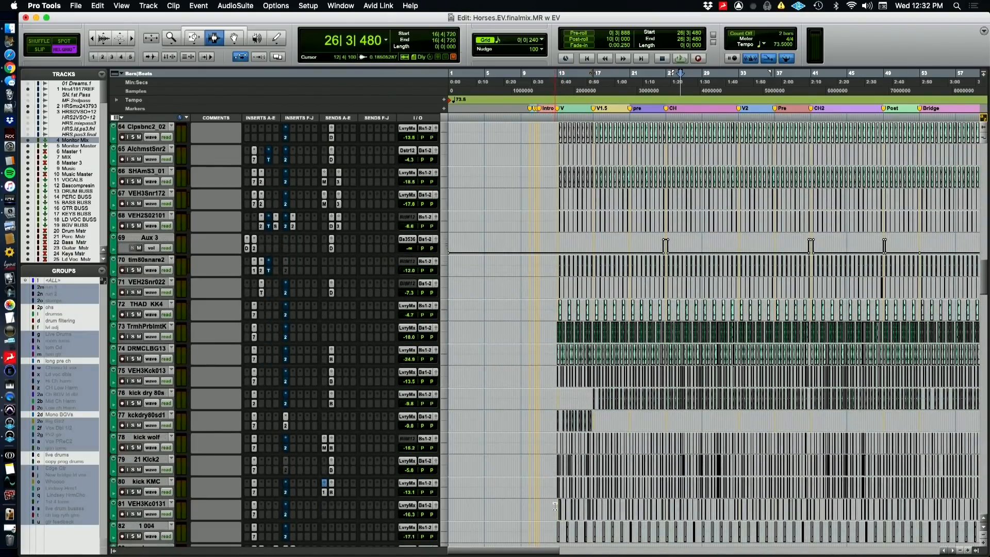
{"action": "scroll", "coordinate": [567, 457], "scroll_direction": "down", "scroll_amount": 4}
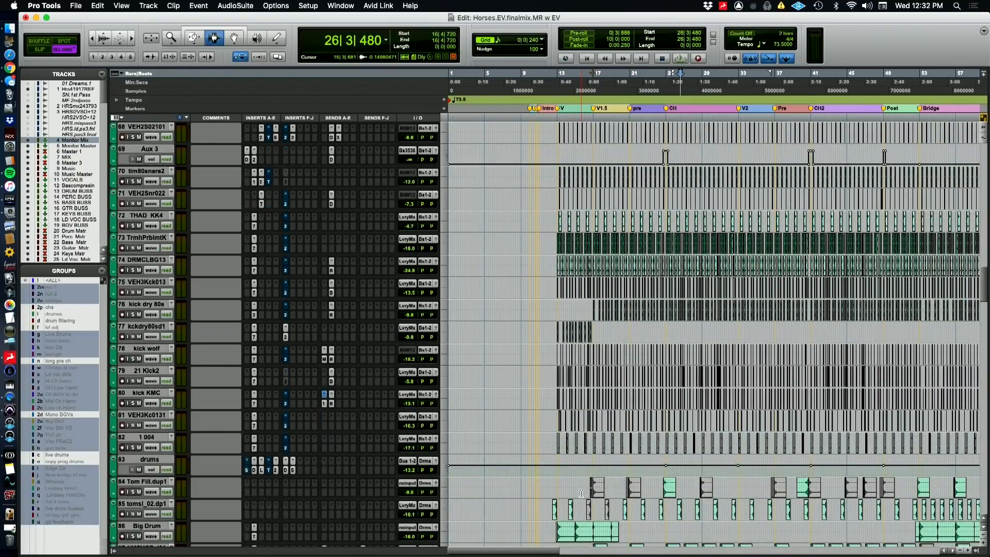
{"action": "scroll", "coordinate": [581, 493], "scroll_direction": "down", "scroll_amount": 2}
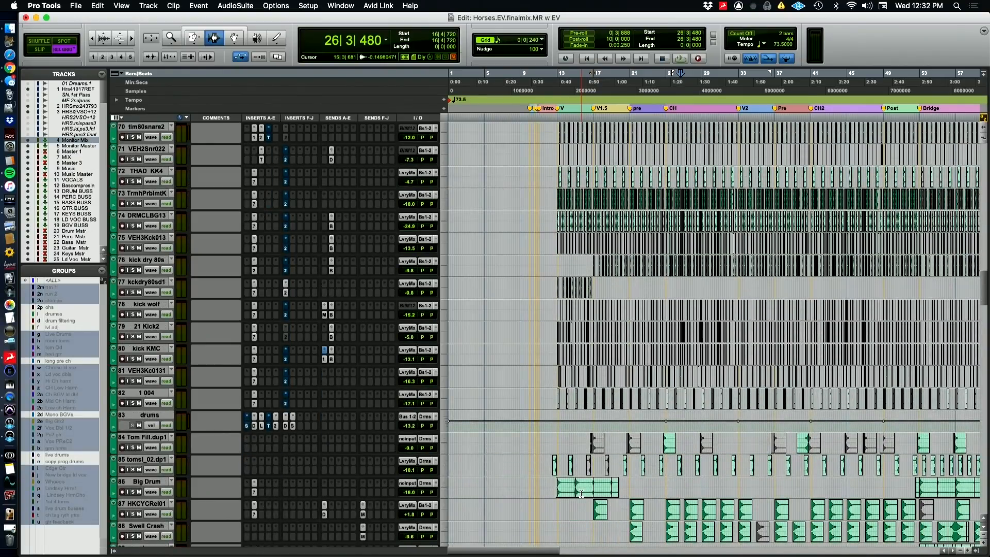
{"action": "scroll", "coordinate": [580, 493], "scroll_direction": "down", "scroll_amount": 2}
{"action": "key", "text": "super+Tab"}
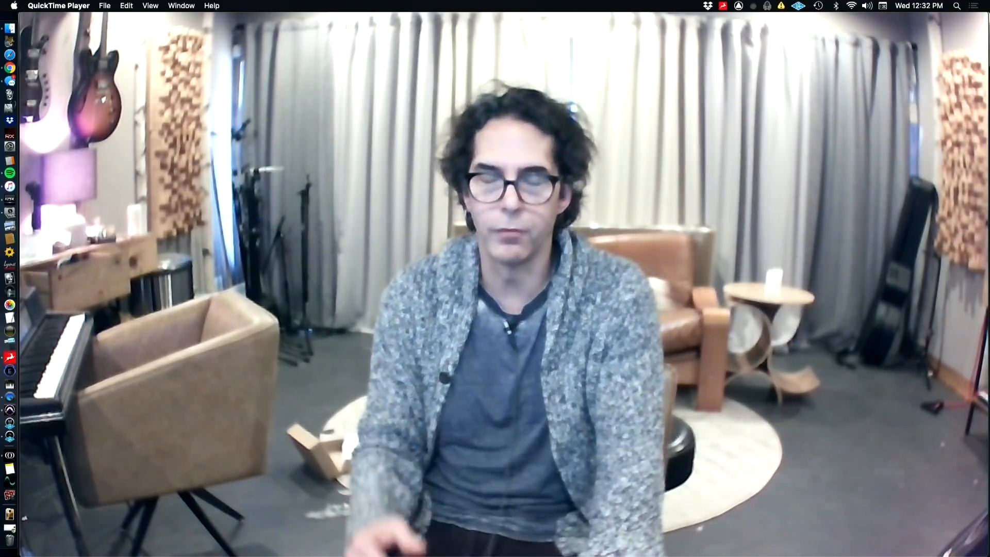
{"action": "key", "text": "super+Tab"}
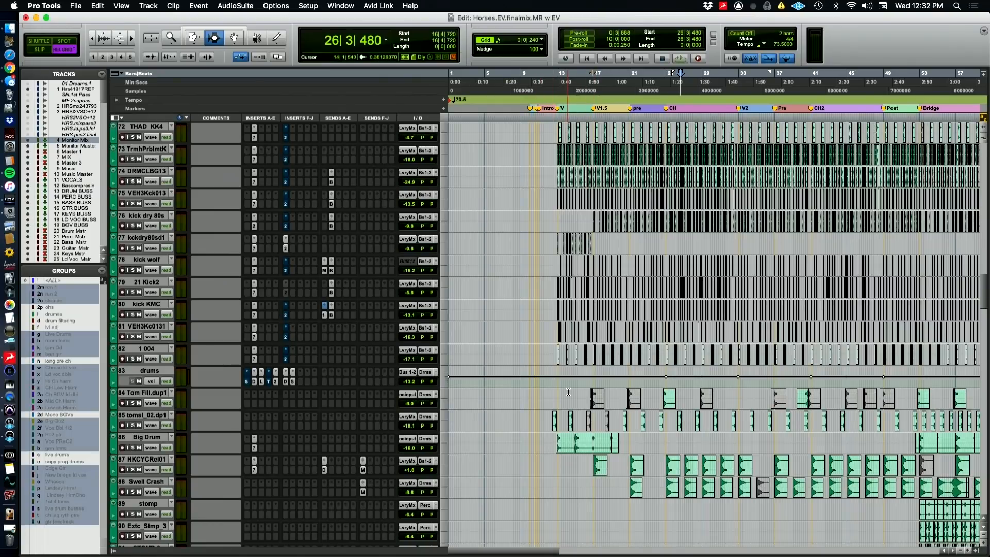
{"action": "scroll", "coordinate": [568, 392], "scroll_direction": "down", "scroll_amount": 2}
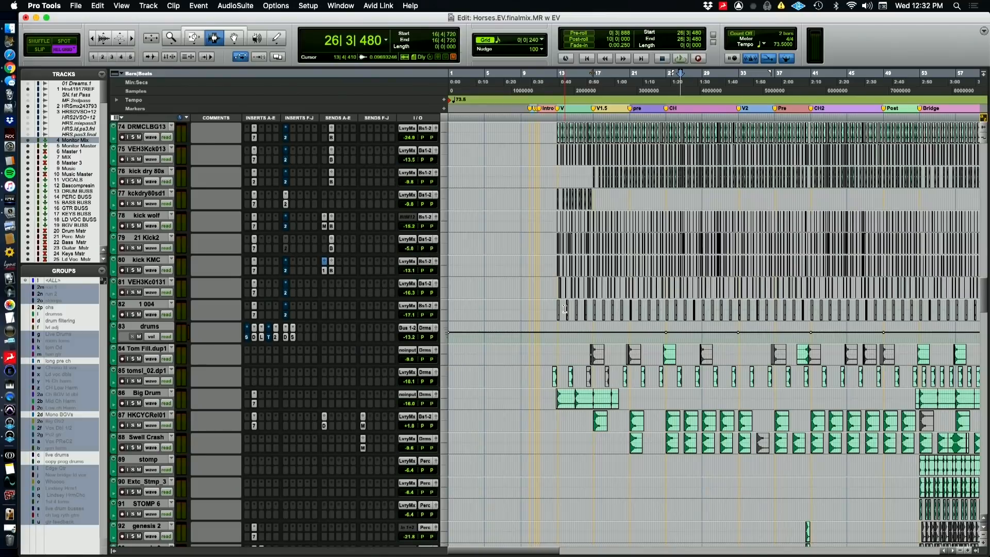
{"action": "scroll", "coordinate": [565, 309], "scroll_direction": "up", "scroll_amount": 5}
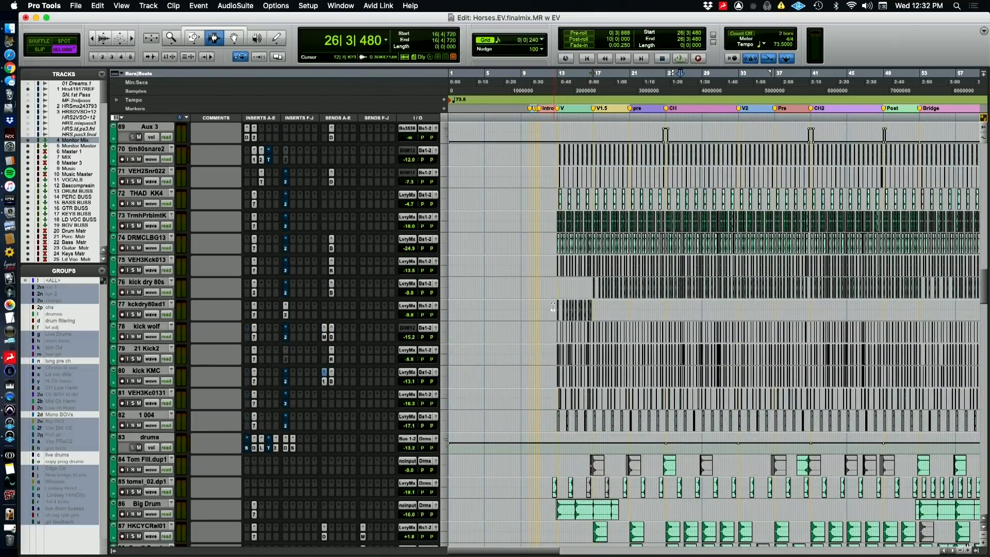
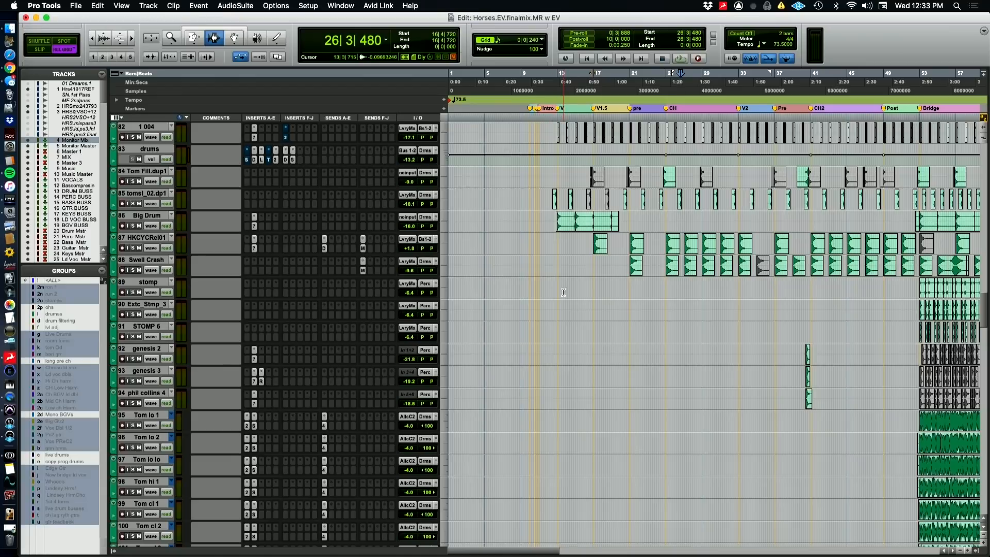
Look over the stomp, genesis and bridge tom tracks down to the bass and first guitars, with a brief switch to QuickTime Player
{"action": "scroll", "coordinate": [563, 292], "scroll_direction": "down", "scroll_amount": 4}
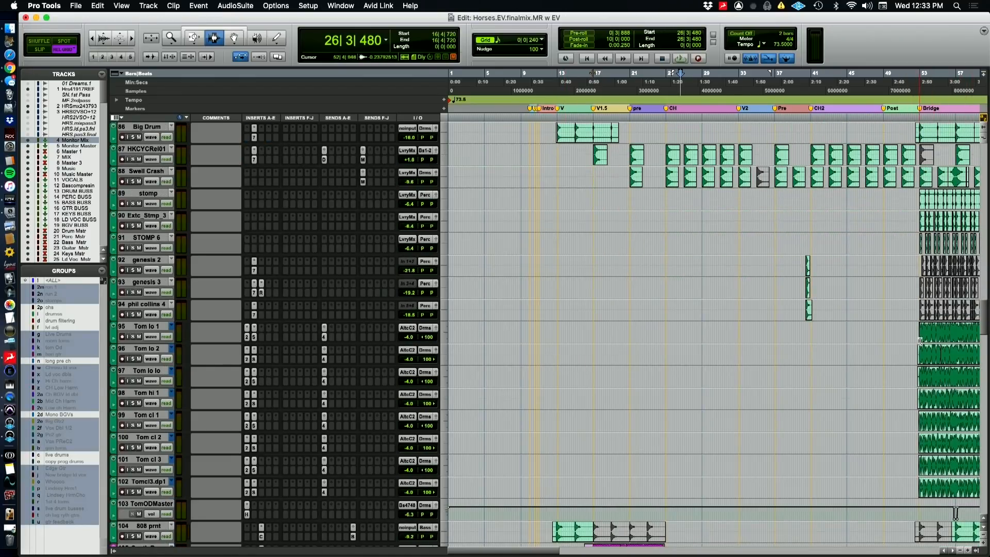
{"action": "scroll", "coordinate": [896, 350], "scroll_direction": "right", "scroll_amount": 4}
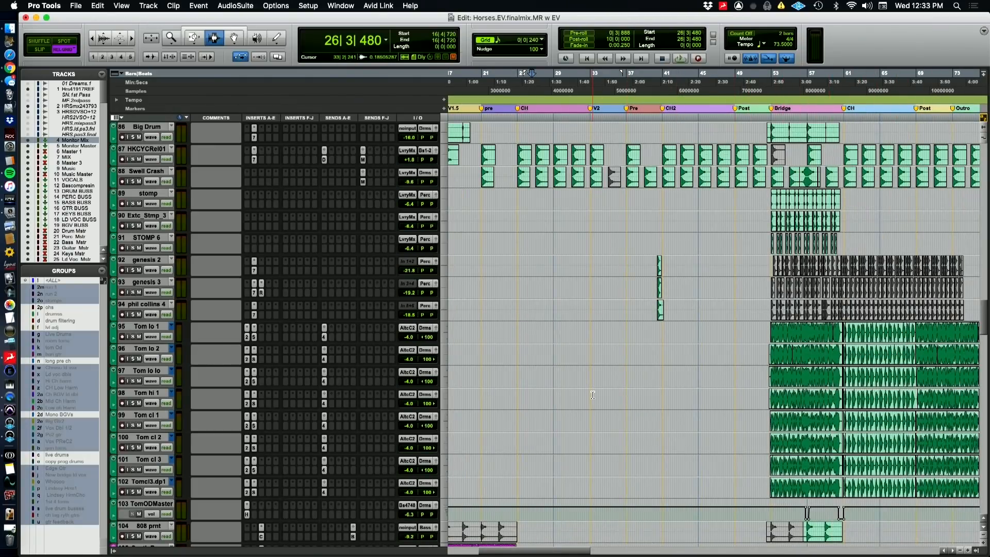
{"action": "scroll", "coordinate": [592, 395], "scroll_direction": "down", "scroll_amount": 13}
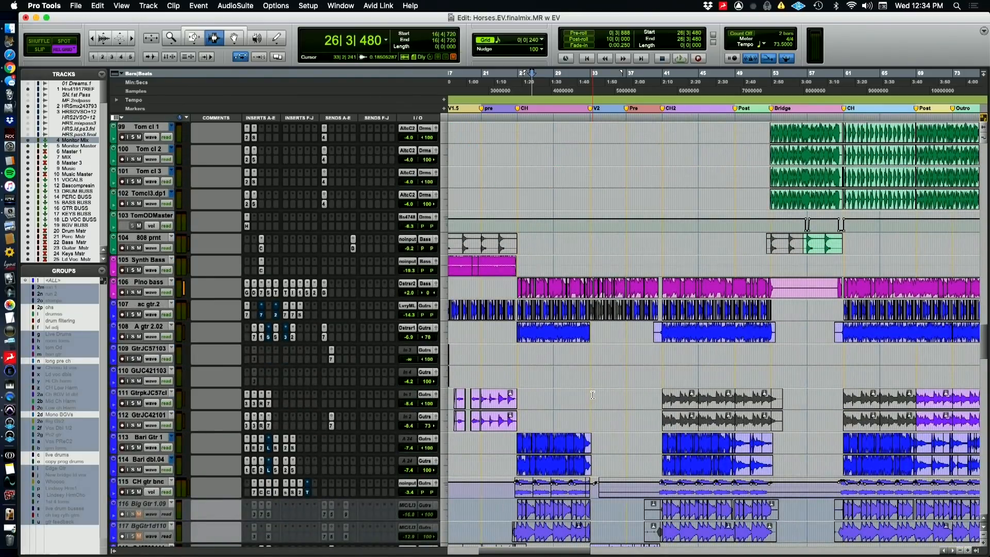
{"action": "scroll", "coordinate": [592, 394], "scroll_direction": "left", "scroll_amount": 5}
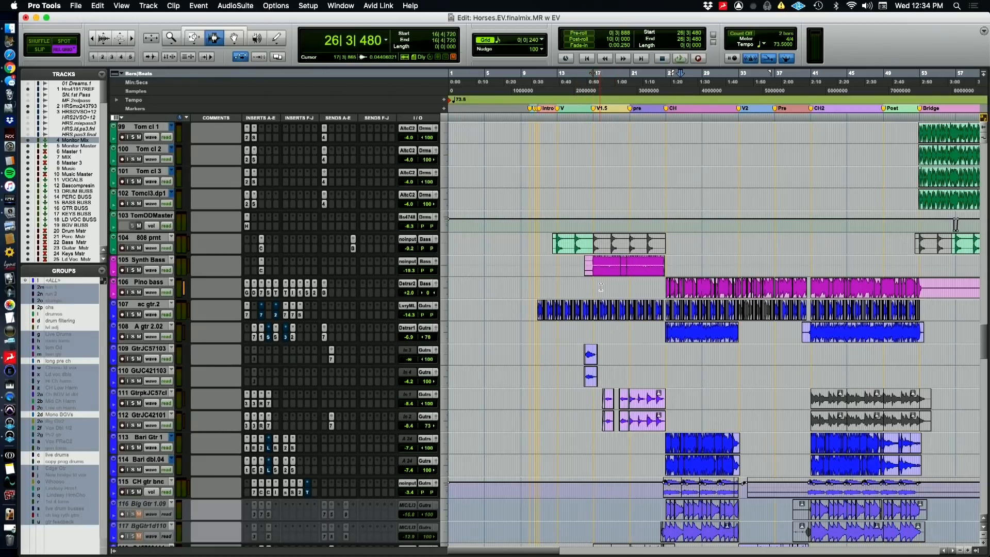
{"action": "key", "text": "super+Tab"}
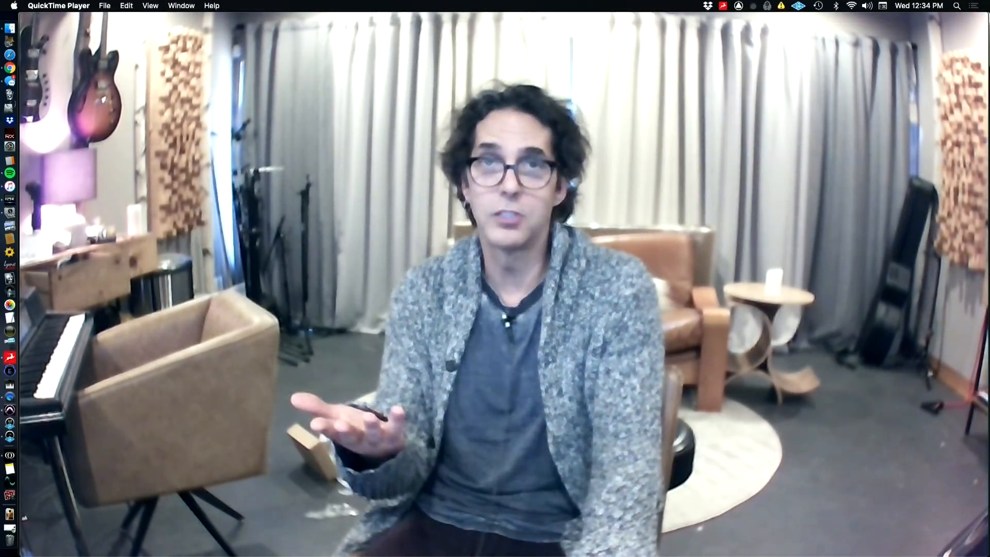
{"action": "mouse_move", "coordinate": [547, 316]}
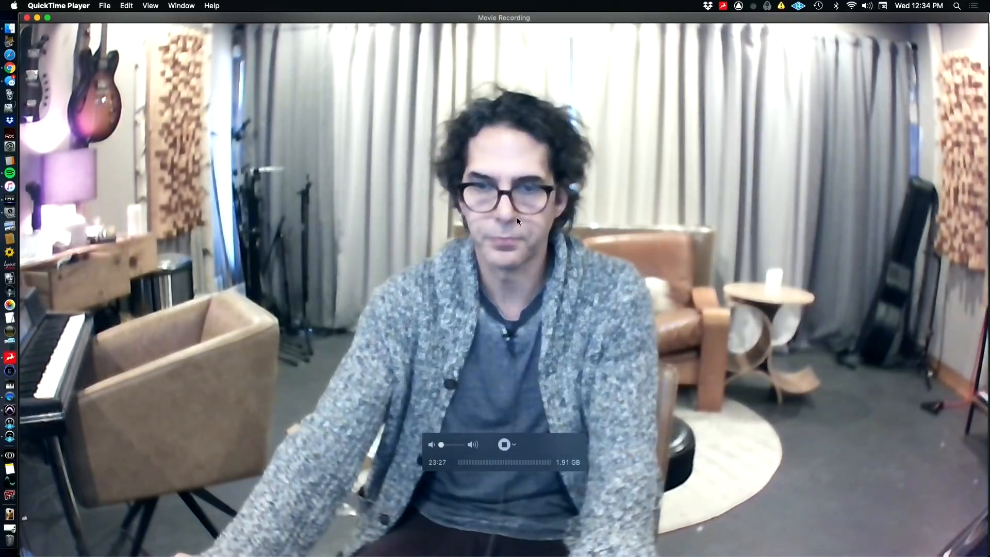
{"action": "key", "text": "super+Tab"}
{"action": "scroll", "coordinate": [518, 227], "scroll_direction": "down", "scroll_amount": 3}
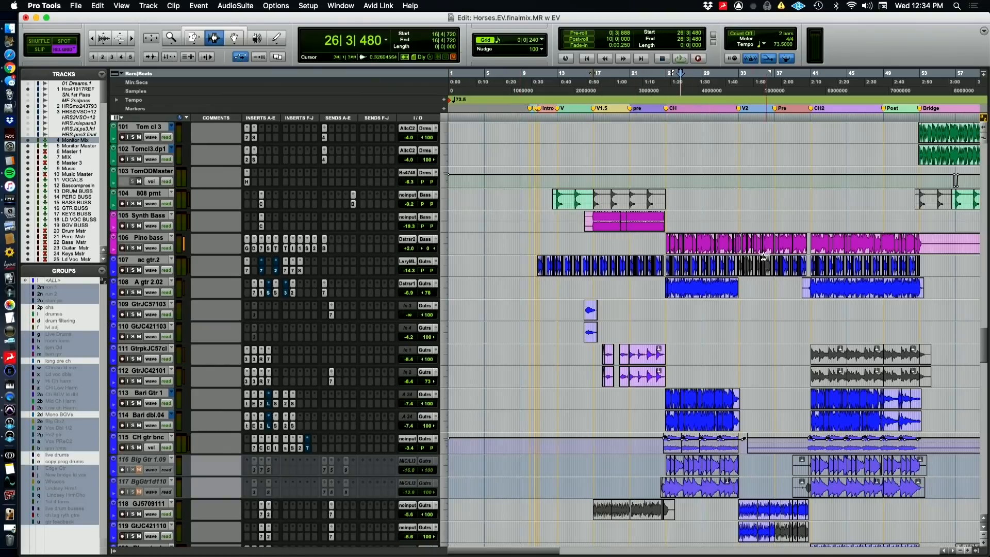
Recheck the drum tracks, going back to the live kit and down through the programmed drums to the TomODMaster track
{"action": "scroll", "coordinate": [336, 349], "scroll_direction": "up", "scroll_amount": 10}
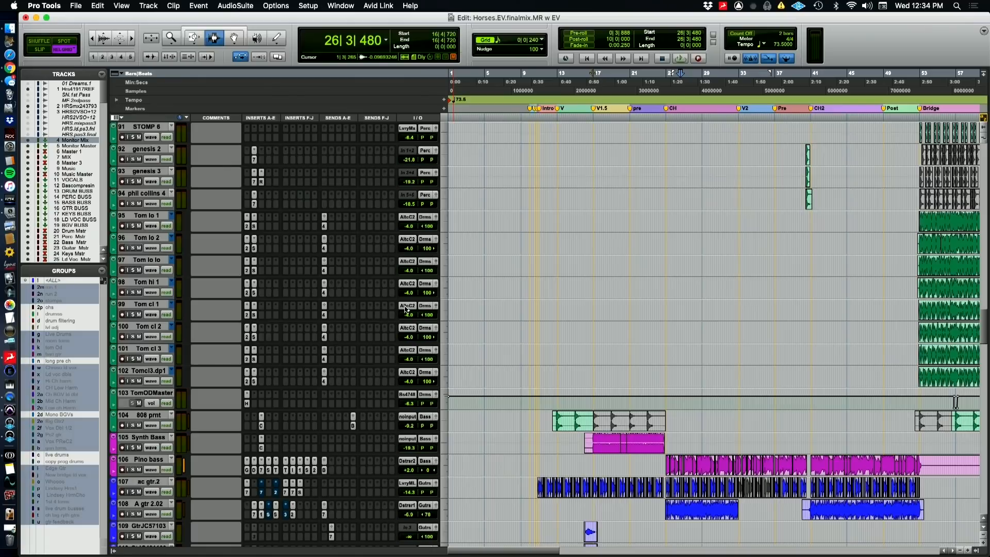
{"action": "scroll", "coordinate": [537, 287], "scroll_direction": "up", "scroll_amount": 20}
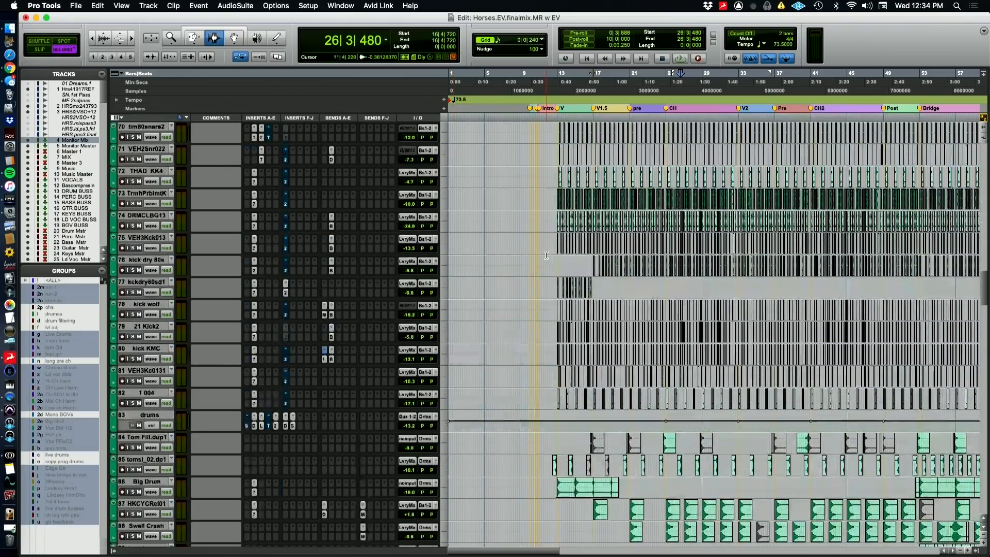
{"action": "scroll", "coordinate": [544, 255], "scroll_direction": "up", "scroll_amount": 20}
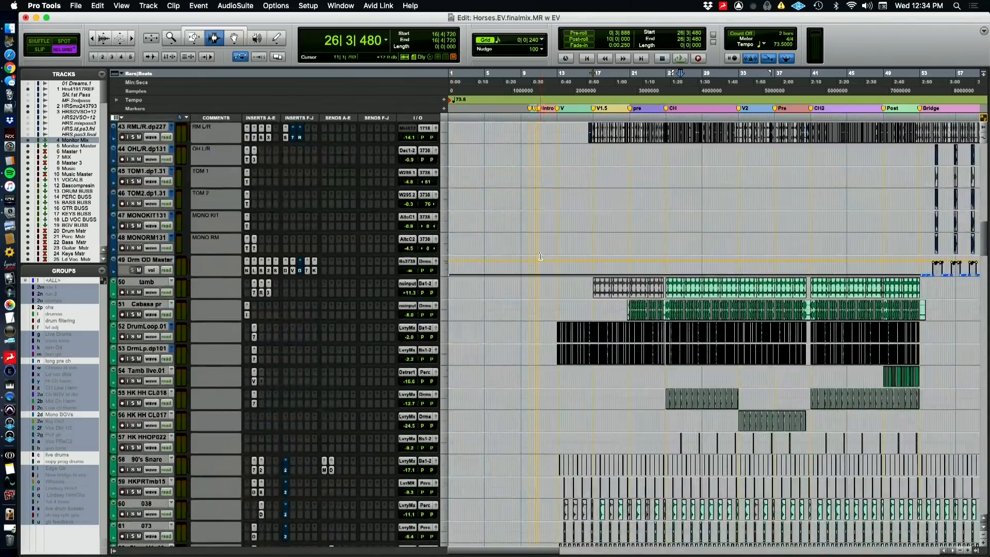
{"action": "scroll", "coordinate": [540, 256], "scroll_direction": "up", "scroll_amount": 8}
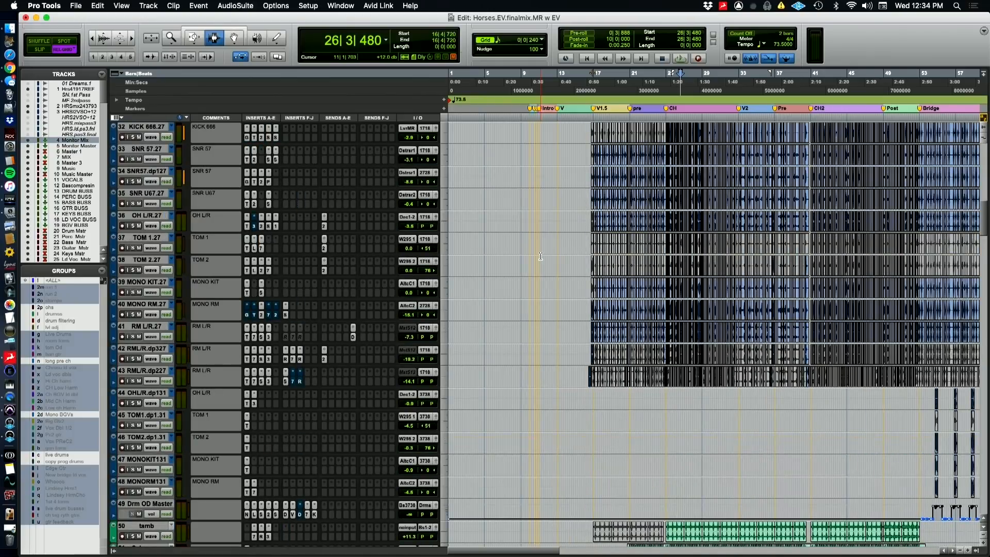
{"action": "scroll", "coordinate": [540, 256], "scroll_direction": "down", "scroll_amount": 15}
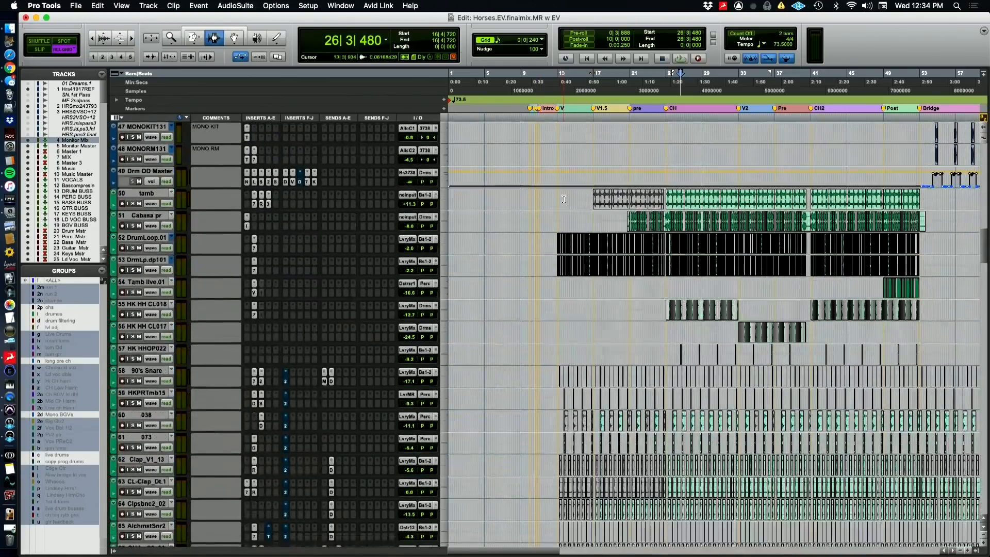
{"action": "scroll", "coordinate": [563, 199], "scroll_direction": "down", "scroll_amount": 19}
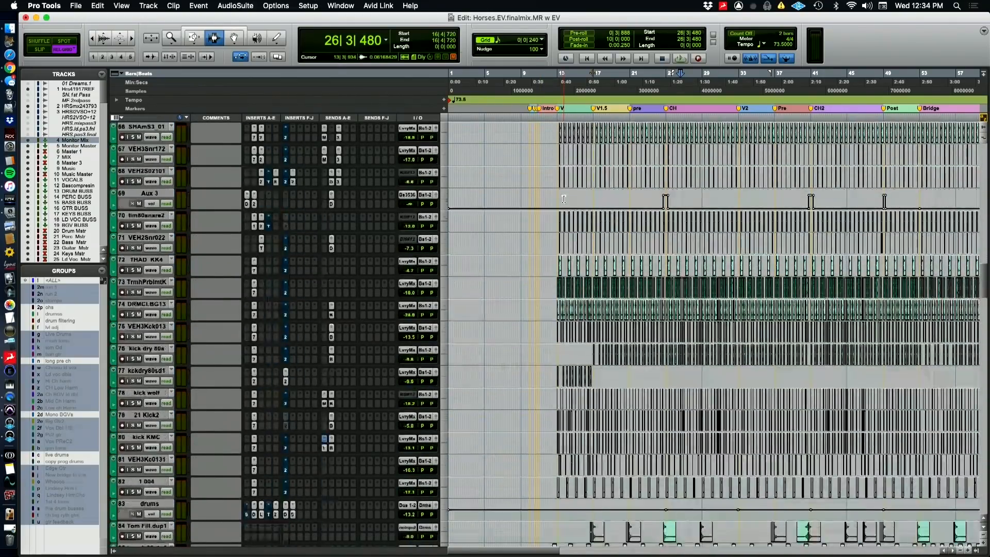
{"action": "scroll", "coordinate": [563, 199], "scroll_direction": "down", "scroll_amount": 20}
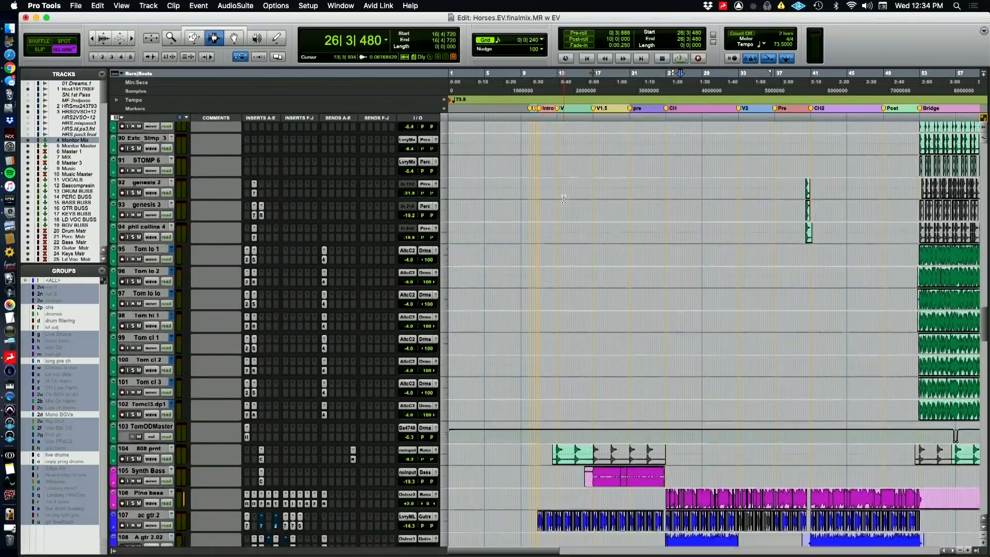
Examine the bass, guitar and keyboard tracks from Synth Bass to piano.dup5, showing the keyboard parts across the whole song
{"action": "scroll", "coordinate": [564, 199], "scroll_direction": "down", "scroll_amount": 14}
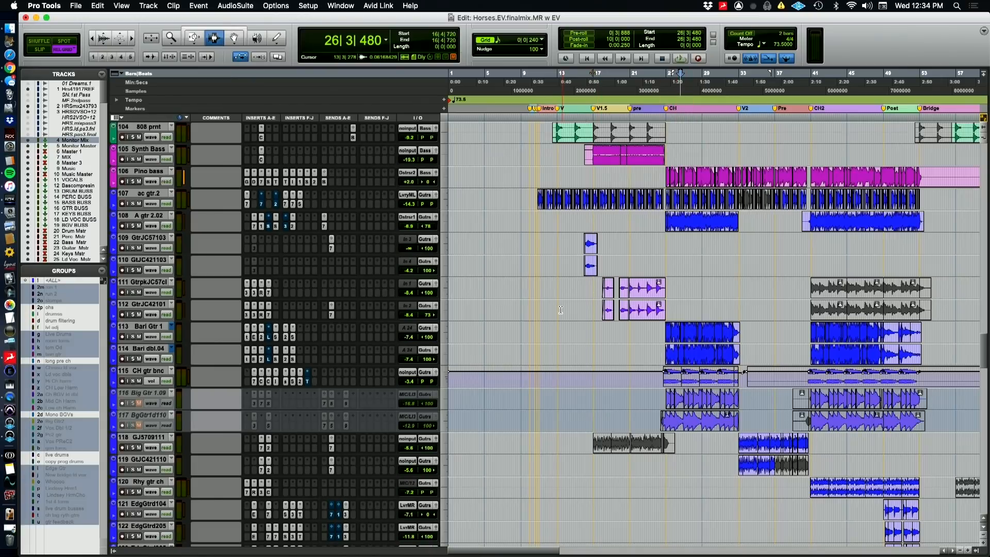
{"action": "scroll", "coordinate": [560, 310], "scroll_direction": "down", "scroll_amount": 2}
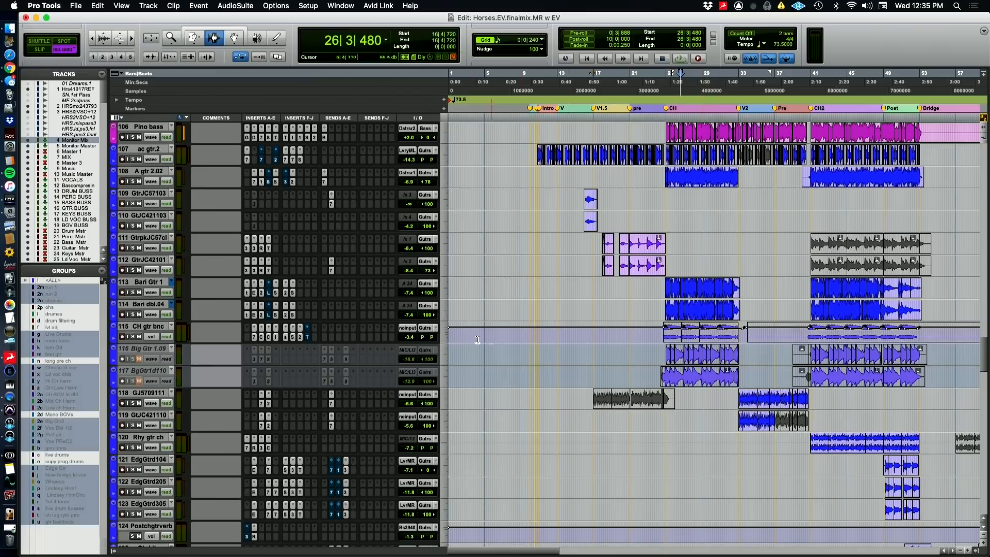
{"action": "scroll", "coordinate": [726, 335], "scroll_direction": "down", "scroll_amount": 7}
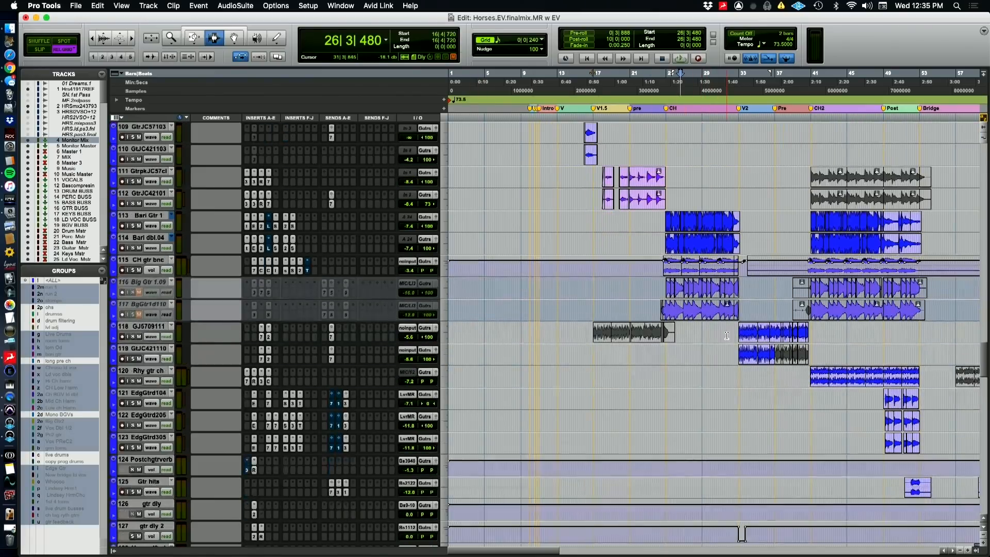
{"action": "scroll", "coordinate": [726, 336], "scroll_direction": "down", "scroll_amount": 6}
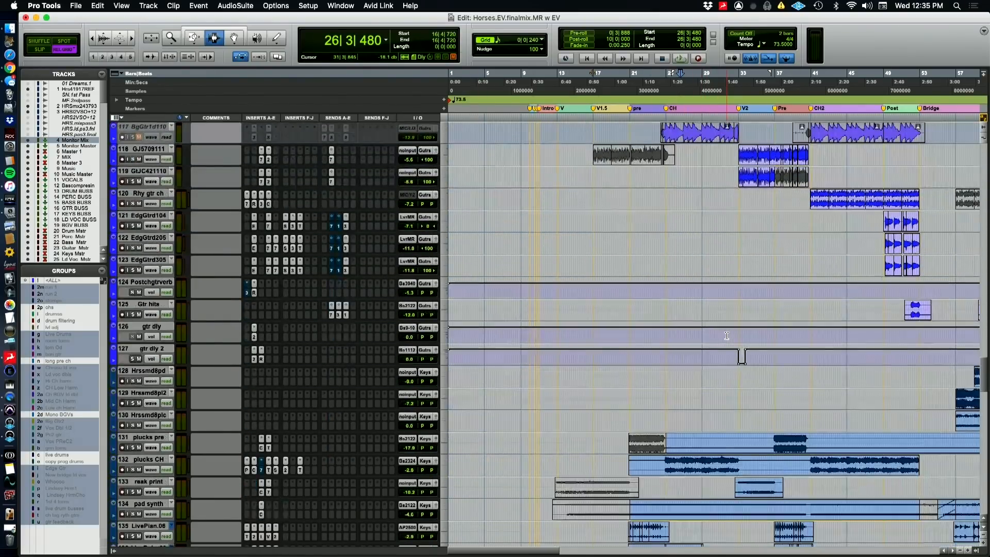
{"action": "scroll", "coordinate": [726, 335], "scroll_direction": "down", "scroll_amount": 6}
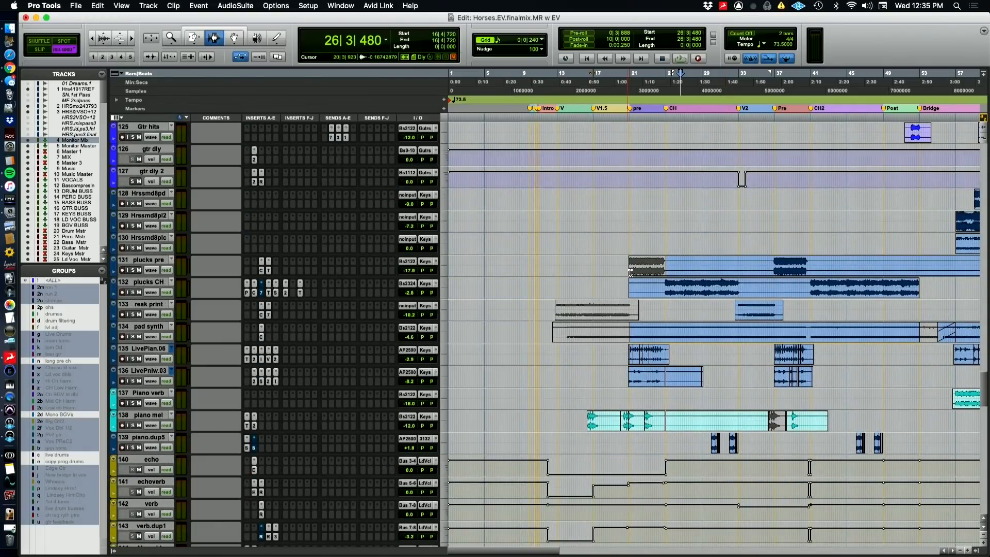
{"action": "key", "text": "super+bracketleft"}
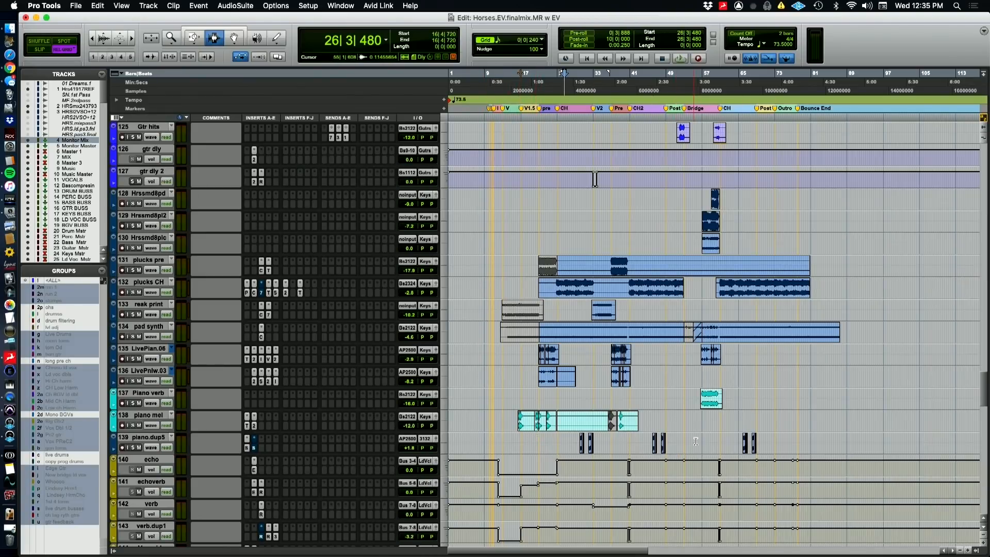
Examine the vocal effect auxes and lead vocal tracks, from echo and verb through the doubles and pre-chorus harmonies
{"action": "scroll", "coordinate": [693, 441], "scroll_direction": "down", "scroll_amount": 5}
{"action": "scroll", "coordinate": [695, 440], "scroll_direction": "down", "scroll_amount": 1}
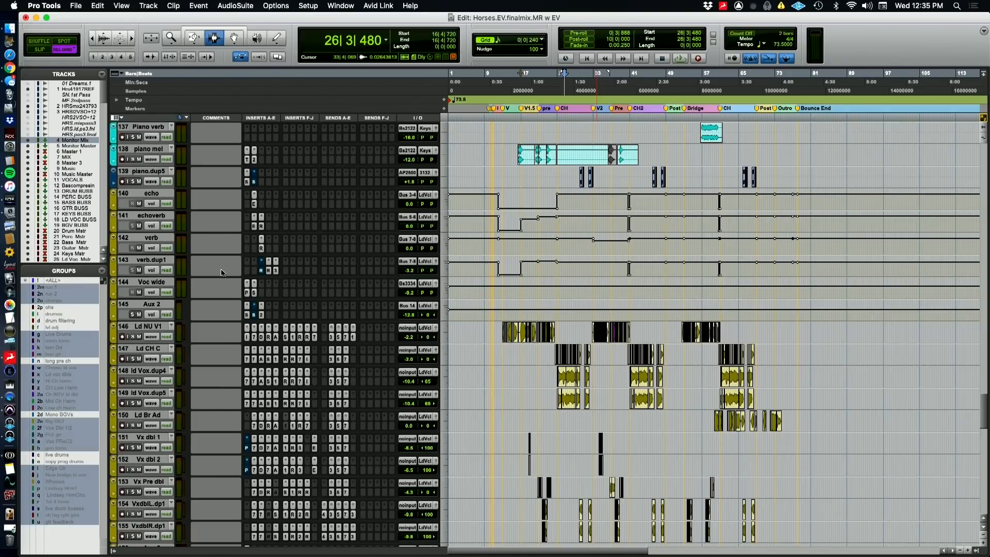
{"action": "scroll", "coordinate": [286, 355], "scroll_direction": "down", "scroll_amount": 5}
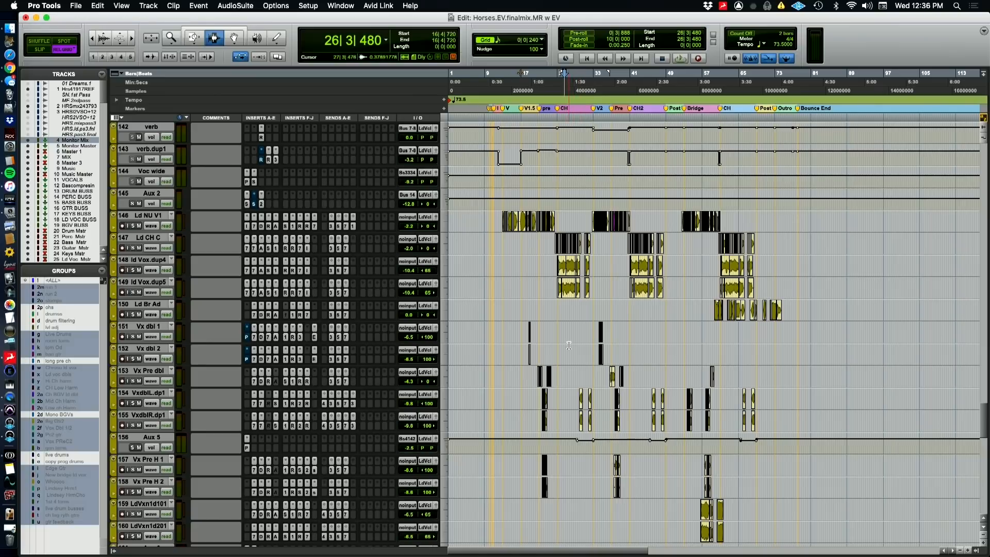
{"action": "scroll", "coordinate": [548, 346], "scroll_direction": "down", "scroll_amount": 3}
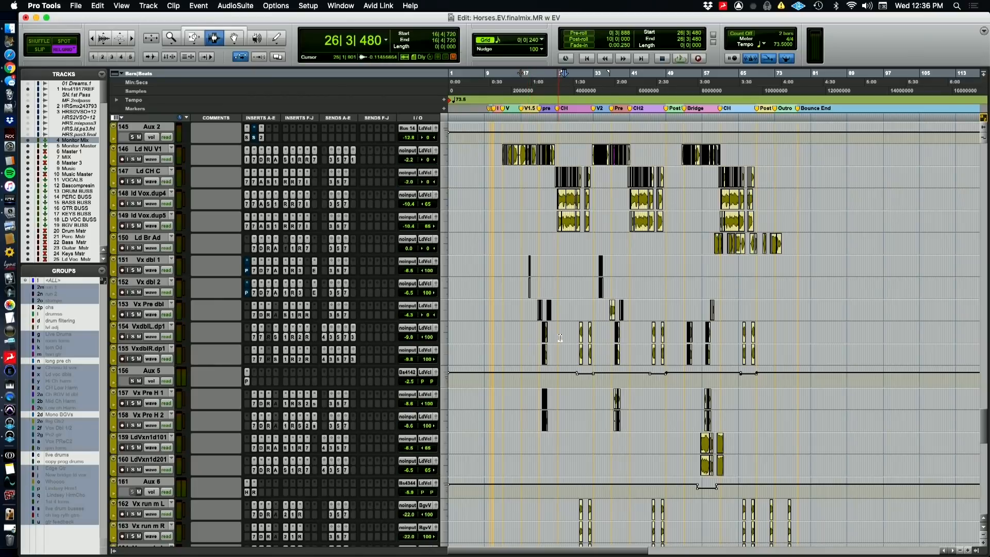
{"action": "scroll", "coordinate": [617, 382], "scroll_direction": "down", "scroll_amount": 2}
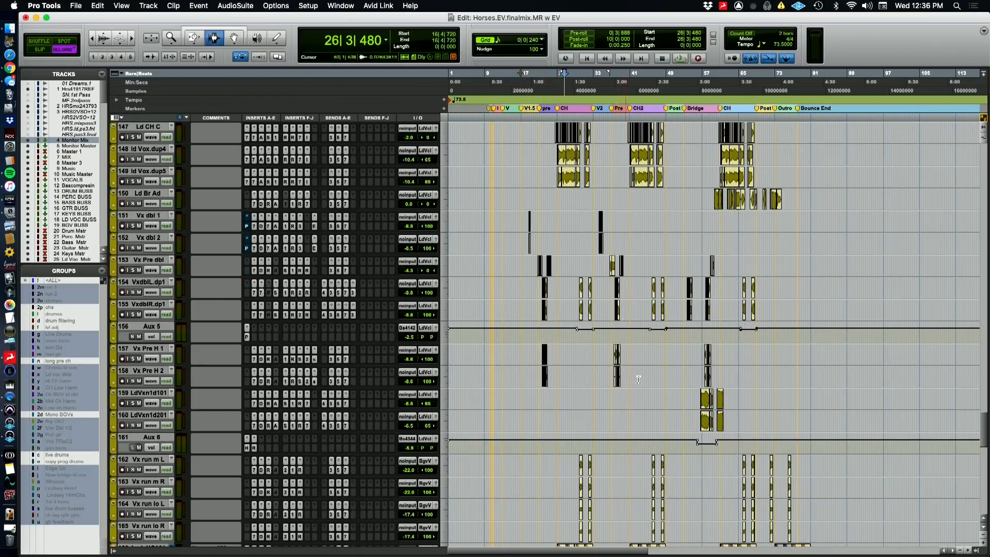
Look through the background vocal tracks, from Vx run m L and the stacked chorus harmonies to Oh and Oh Slap
{"action": "scroll", "coordinate": [638, 379], "scroll_direction": "down", "scroll_amount": 14}
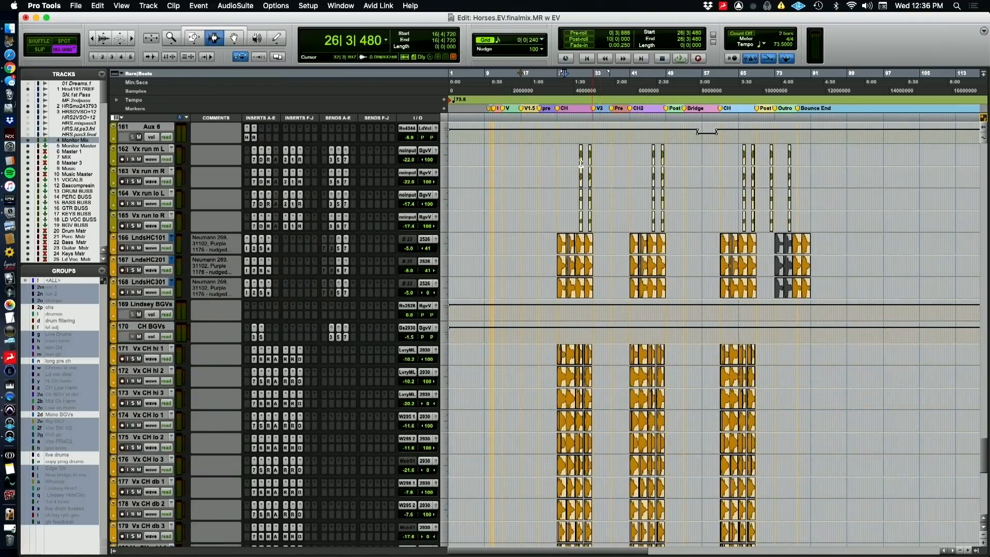
{"action": "scroll", "coordinate": [565, 437], "scroll_direction": "up", "scroll_amount": 3}
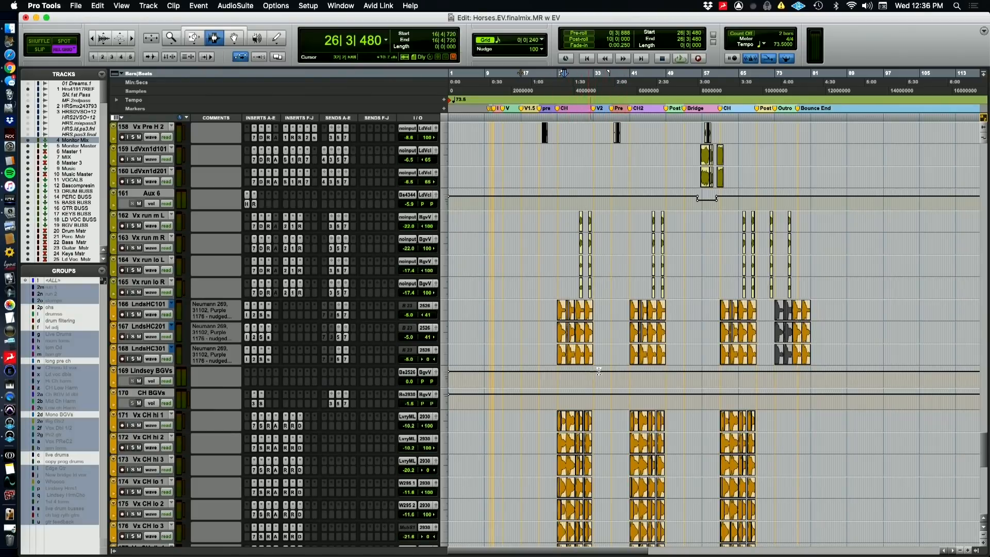
{"action": "scroll", "coordinate": [594, 327], "scroll_direction": "down", "scroll_amount": 5}
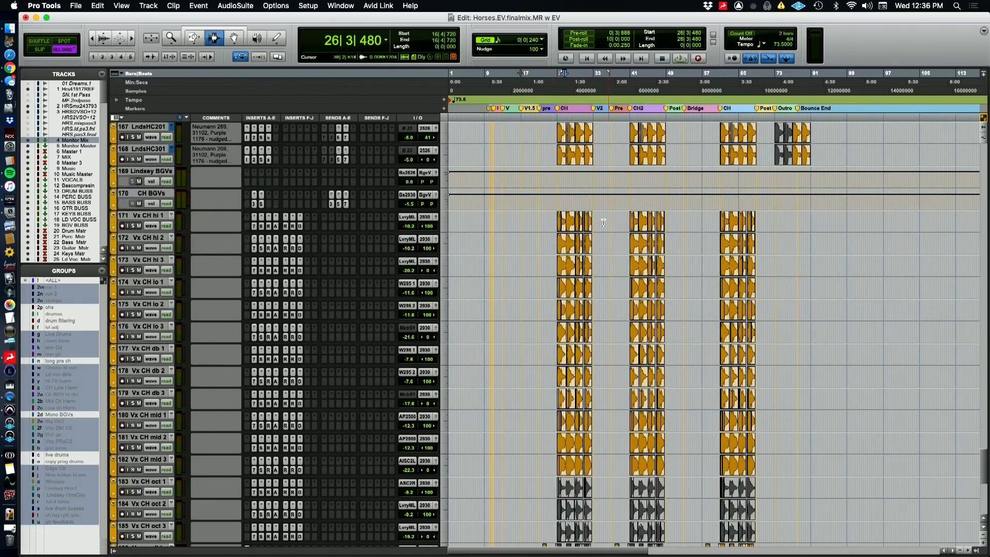
{"action": "scroll", "coordinate": [633, 485], "scroll_direction": "down", "scroll_amount": 1}
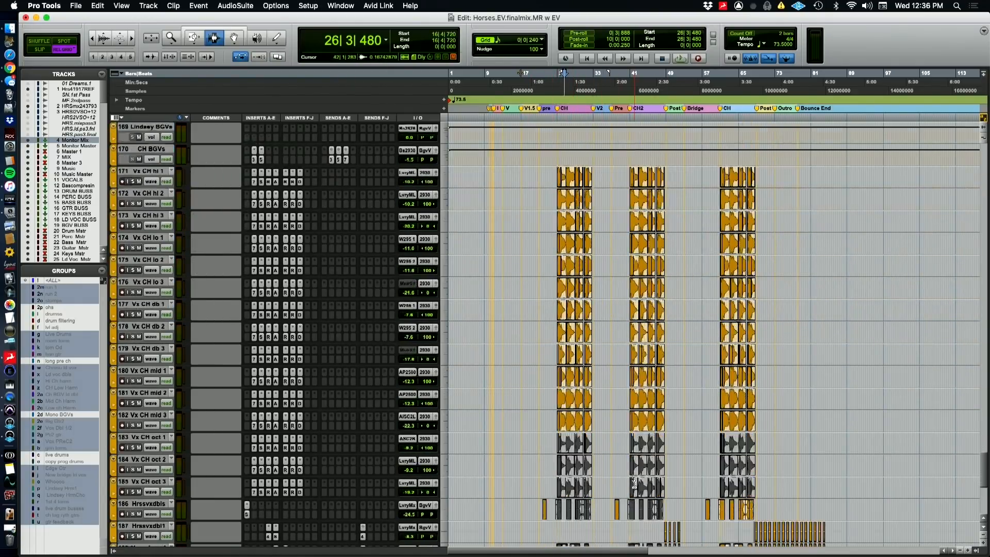
{"action": "scroll", "coordinate": [634, 484], "scroll_direction": "down", "scroll_amount": 5}
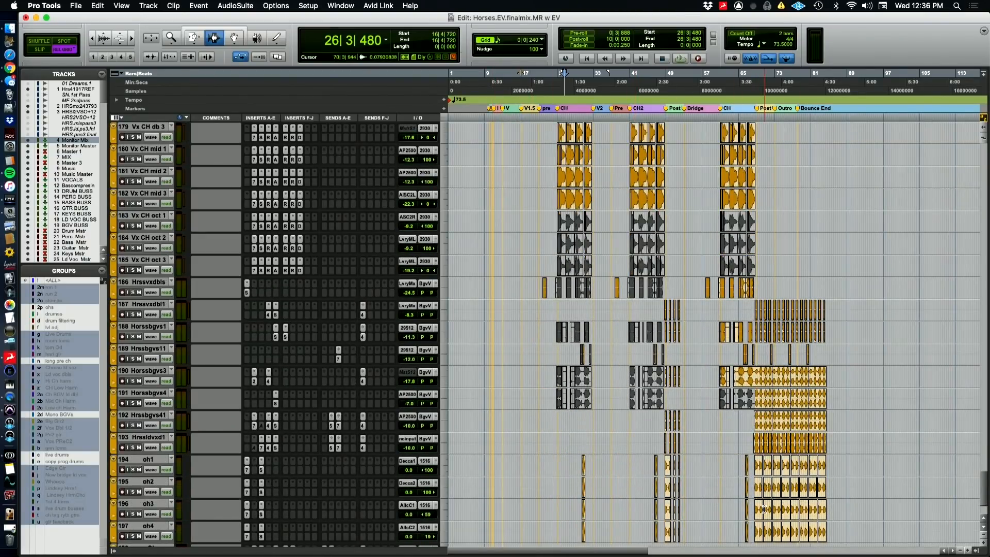
{"action": "scroll", "coordinate": [764, 510], "scroll_direction": "down", "scroll_amount": 2}
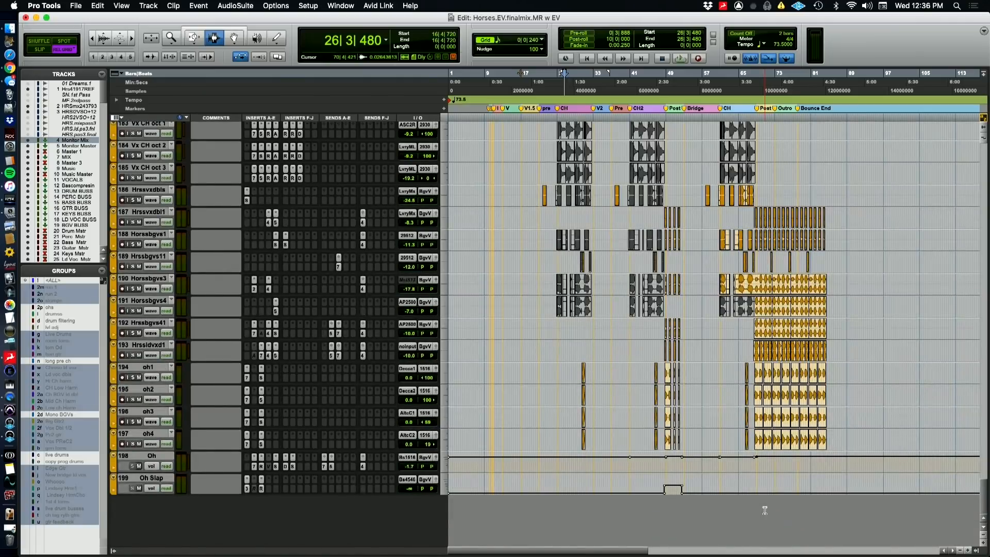
{"action": "scroll", "coordinate": [515, 479], "scroll_direction": "up", "scroll_amount": 1}
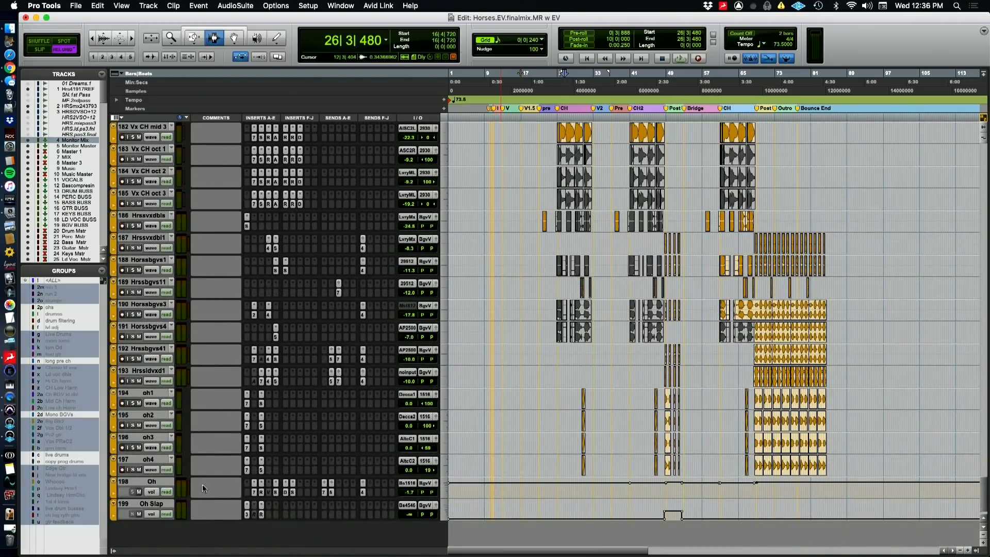
{"action": "scroll", "coordinate": [208, 483], "scroll_direction": "down", "scroll_amount": 1}
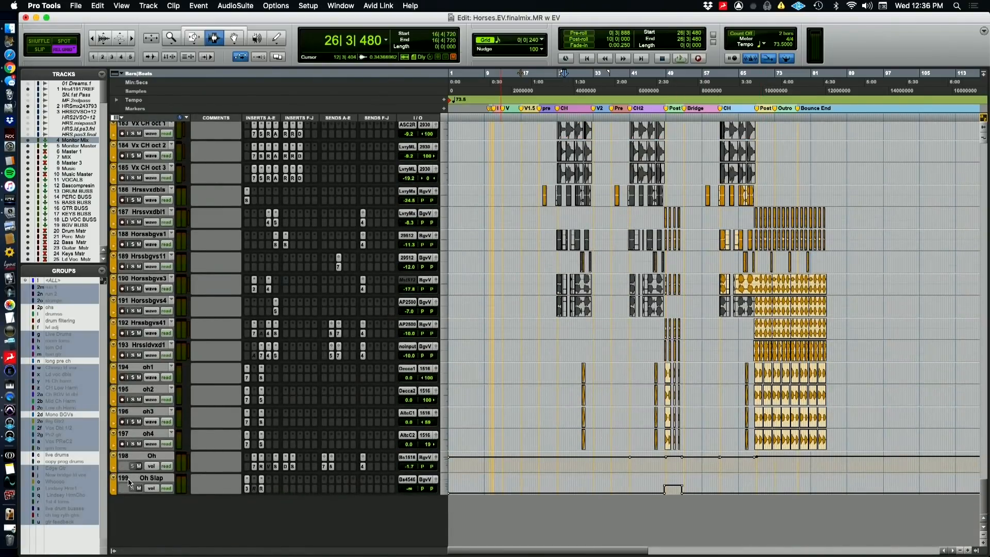
Return from the background vocals to the lead vocal tracks and their effect auxes
{"action": "scroll", "coordinate": [242, 442], "scroll_direction": "up", "scroll_amount": 5}
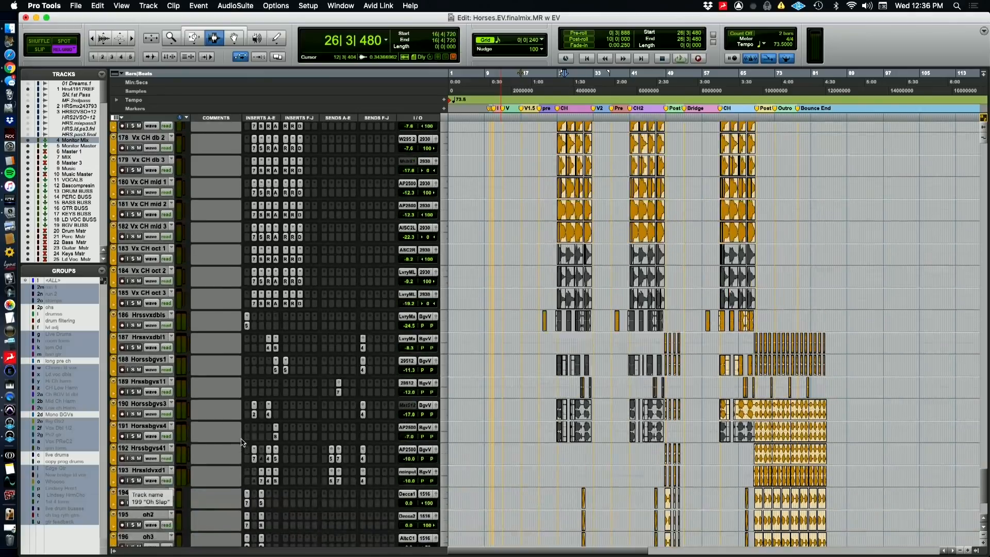
{"action": "scroll", "coordinate": [242, 442], "scroll_direction": "up", "scroll_amount": 8}
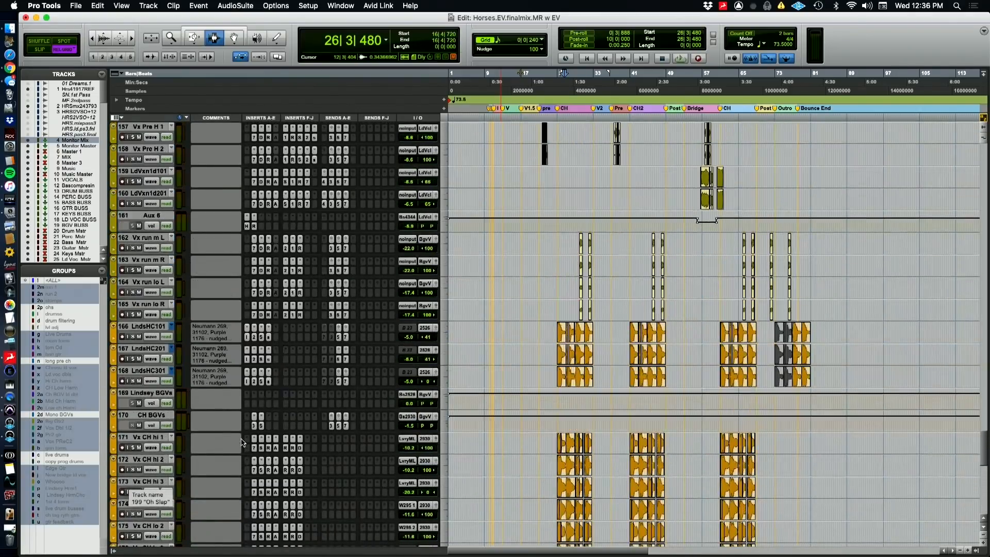
{"action": "scroll", "coordinate": [242, 442], "scroll_direction": "up", "scroll_amount": 10}
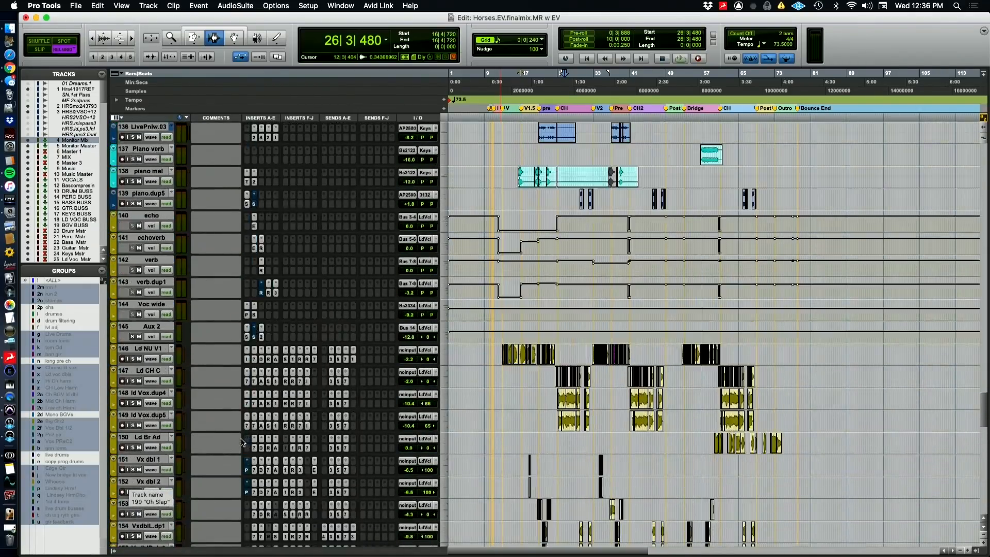
Go back from the vocal tracks through the guitars, bass, toms and programmed drums to the live drum tracks
{"action": "scroll", "coordinate": [242, 441], "scroll_direction": "up", "scroll_amount": 9}
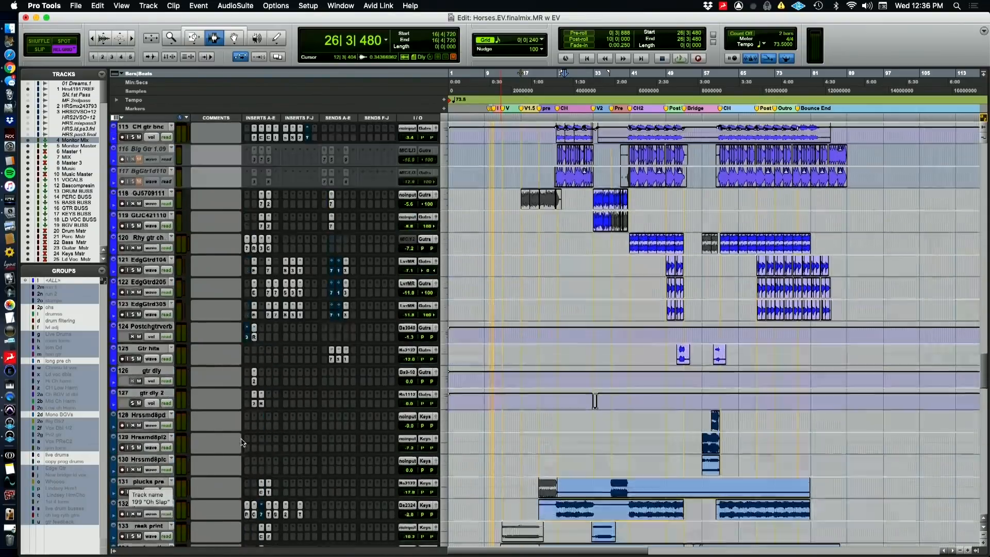
{"action": "scroll", "coordinate": [243, 442], "scroll_direction": "up", "scroll_amount": 8}
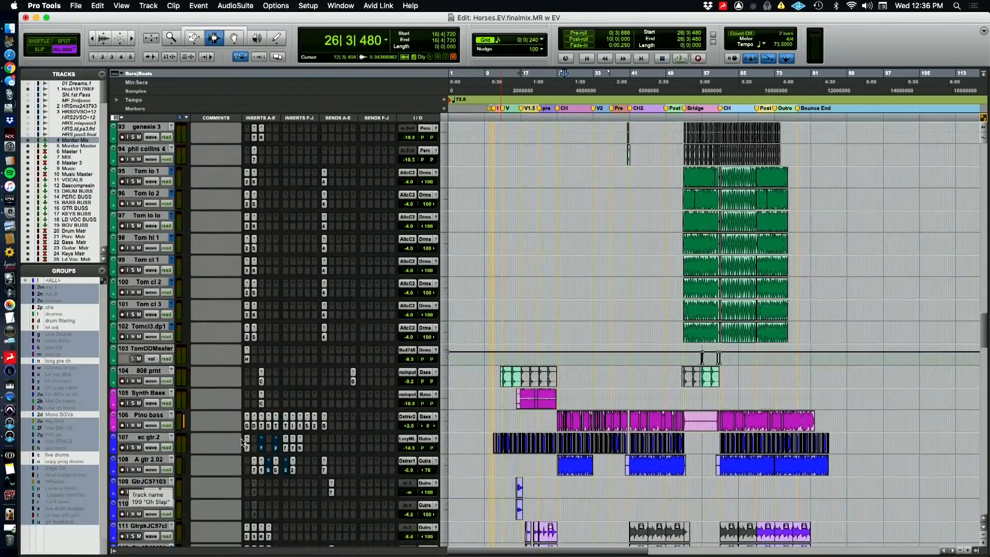
{"action": "key", "text": "super+Tab"}
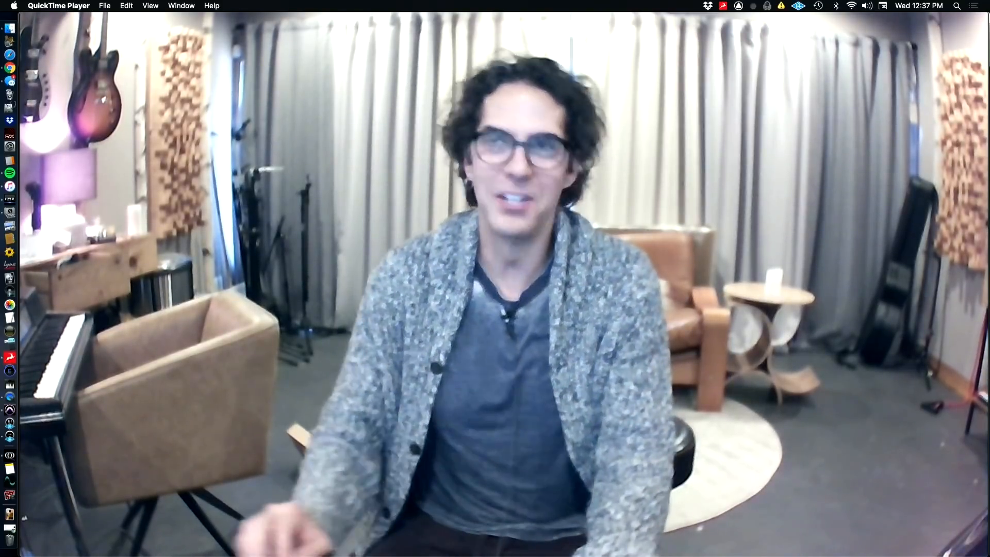
{"action": "mouse_move", "coordinate": [337, 466]}
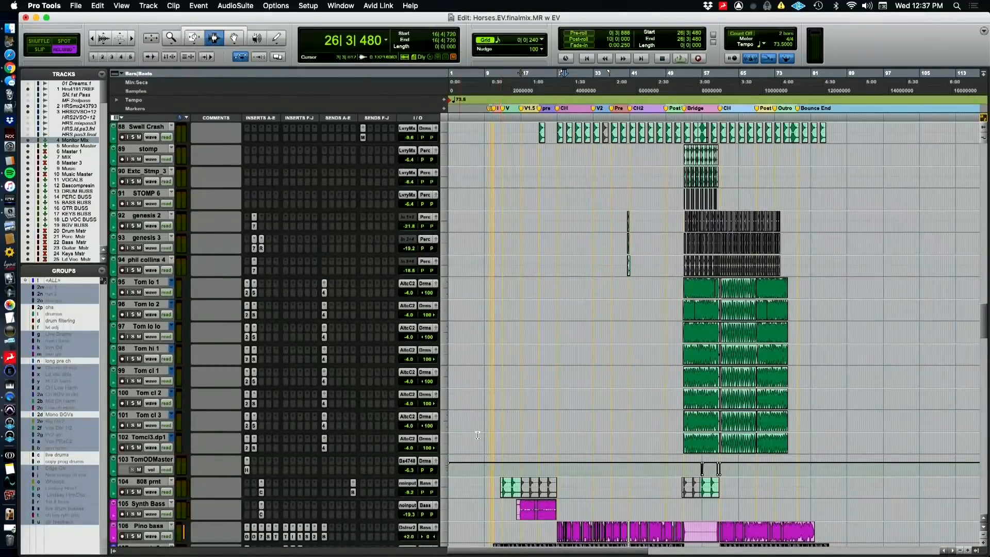
{"action": "scroll", "coordinate": [711, 335], "scroll_direction": "up", "scroll_amount": 10}
{"action": "scroll", "coordinate": [521, 376], "scroll_direction": "up", "scroll_amount": 10}
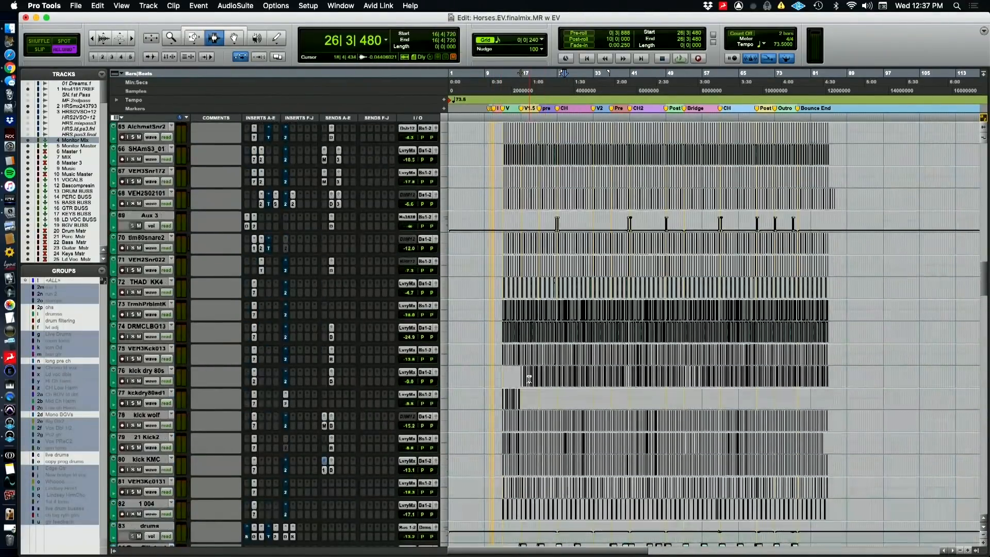
{"action": "scroll", "coordinate": [512, 373], "scroll_direction": "up", "scroll_amount": 10}
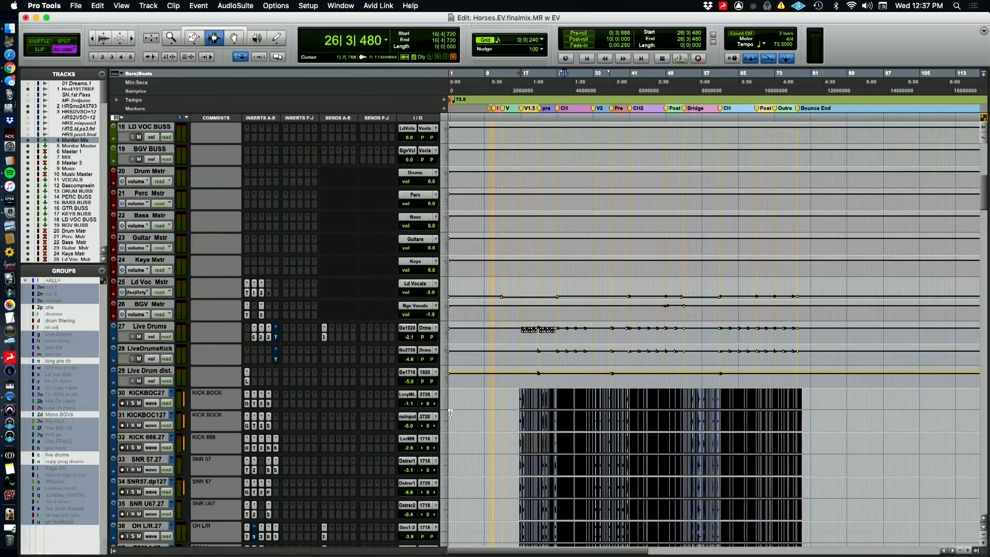
Focus on the start of the live drum clips near the V1.5 marker and place the playback position at 16|3|720
{"action": "left_click", "coordinate": [524, 418]}
{"action": "key", "text": "t"}
{"action": "key", "text": "t"}
{"action": "key", "text": "t"}
{"action": "key", "text": "t"}
{"action": "key", "text": "t"}
{"action": "key", "text": "t"}
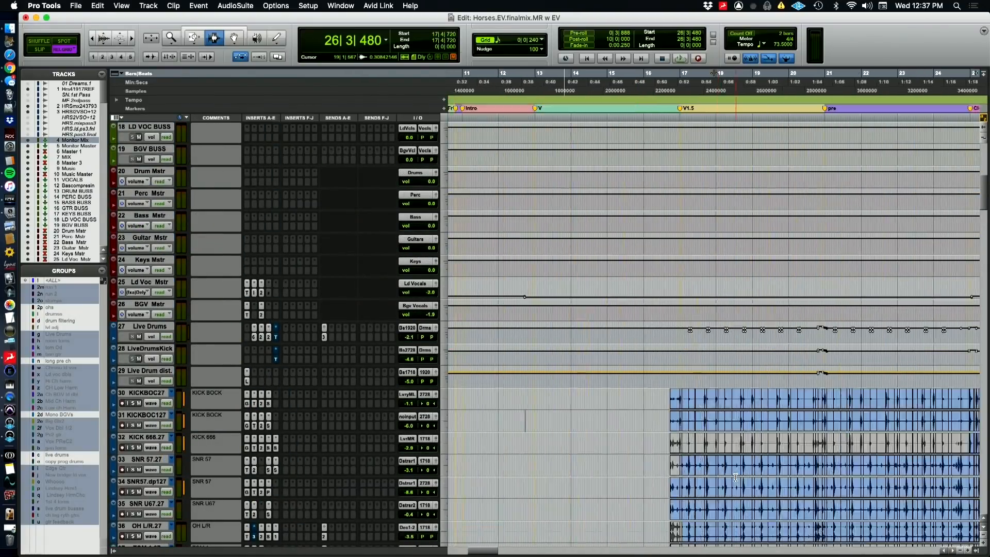
{"action": "scroll", "coordinate": [708, 477], "scroll_direction": "left", "scroll_amount": 3}
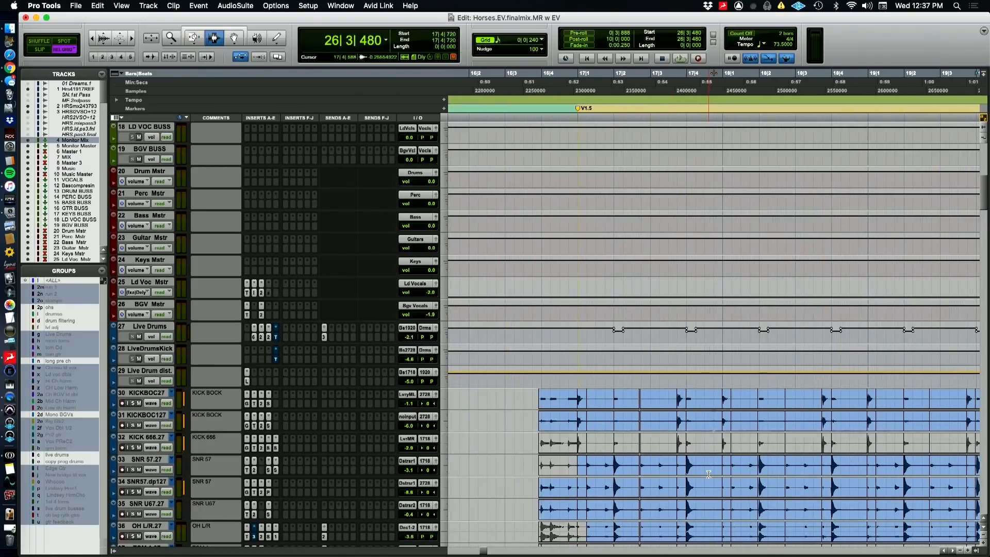
{"action": "left_click", "coordinate": [530, 82]}
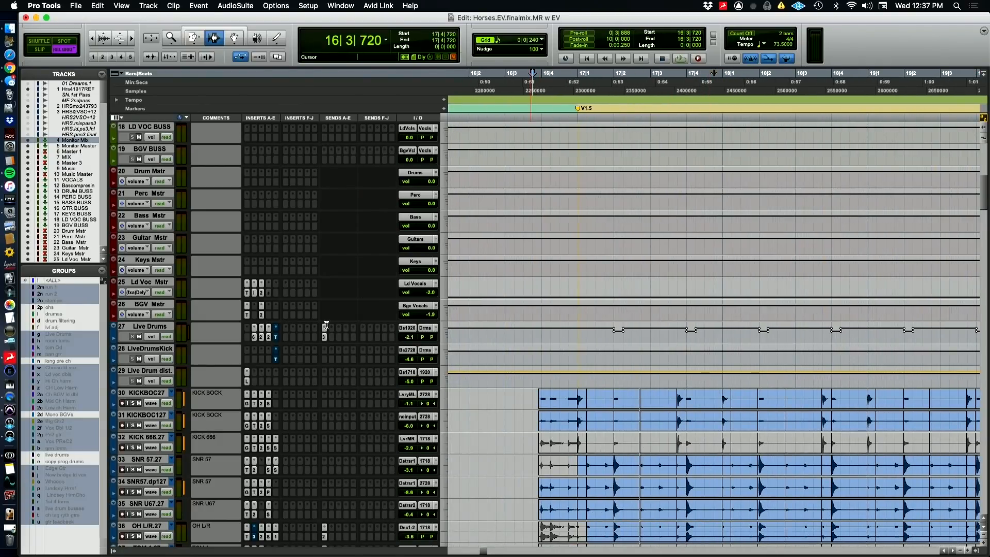
Select the Live Drums aux and inspect its PuigChild 670, CLA-2A, Pro-Q 2 and Trim inserts one after another
{"action": "left_click", "coordinate": [148, 330]}
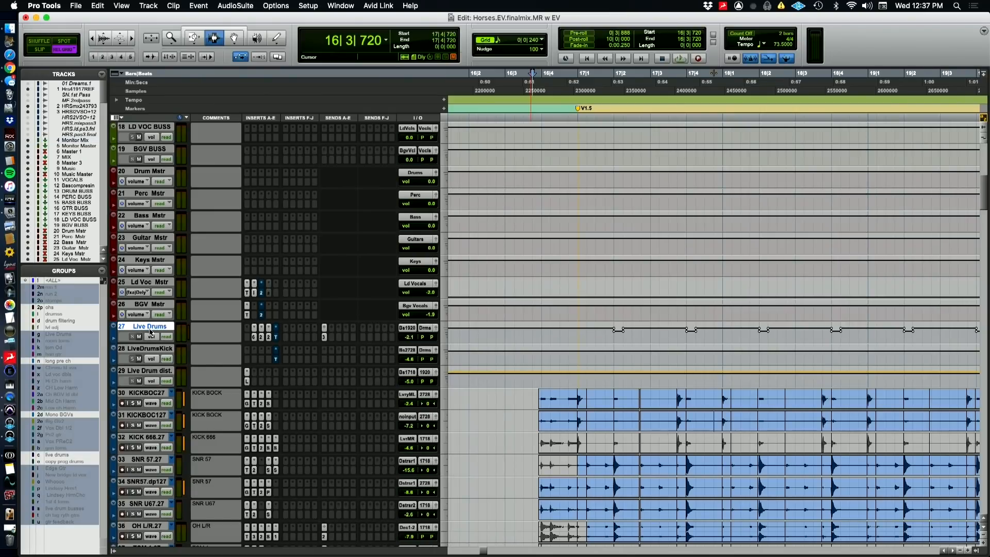
{"action": "left_click", "coordinate": [254, 338]}
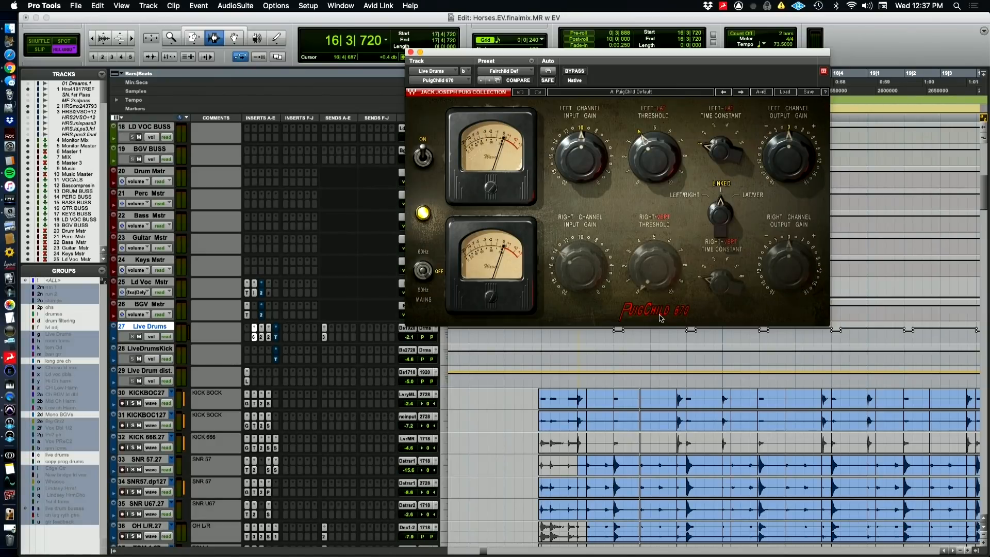
{"action": "left_click", "coordinate": [264, 343]}
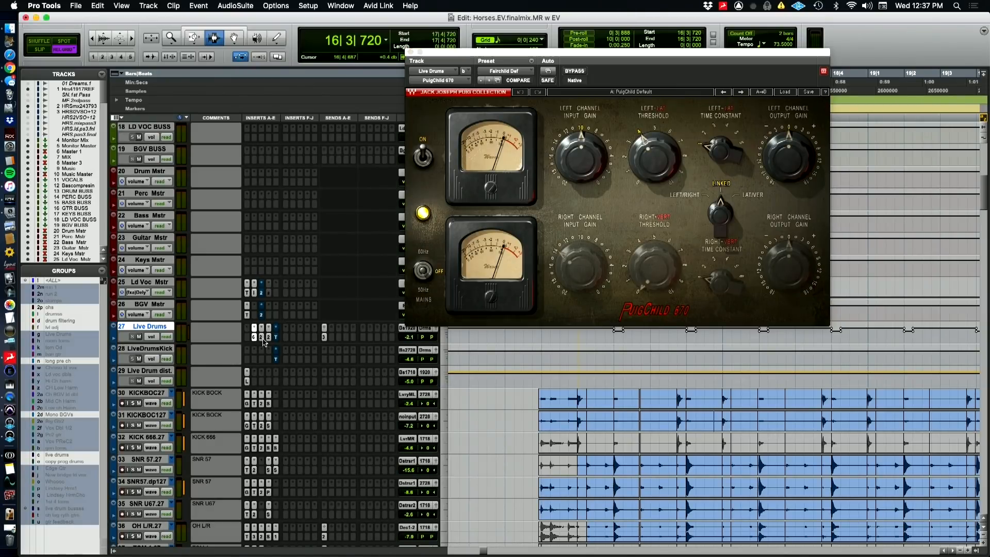
{"action": "left_click", "coordinate": [266, 337]}
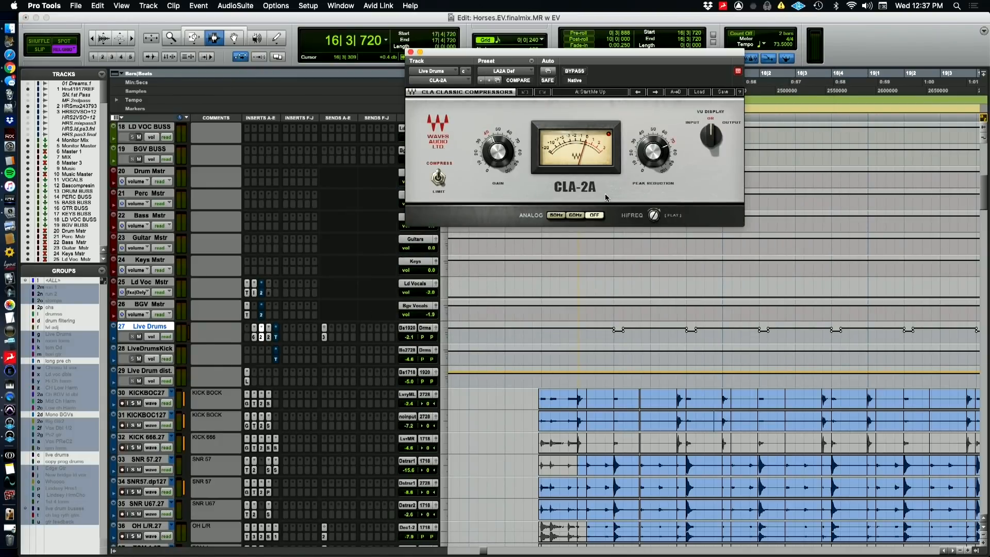
{"action": "left_click", "coordinate": [276, 336]}
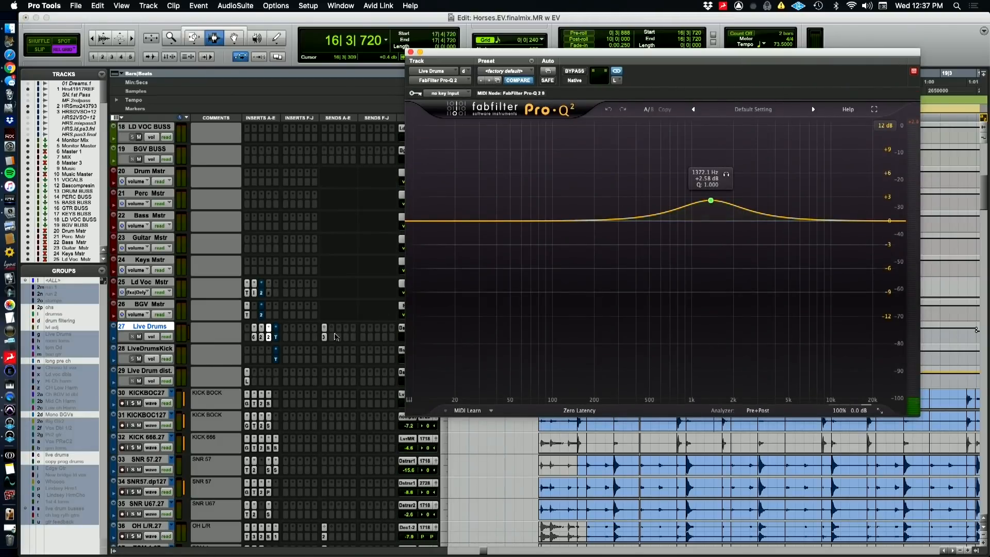
{"action": "left_click", "coordinate": [277, 338]}
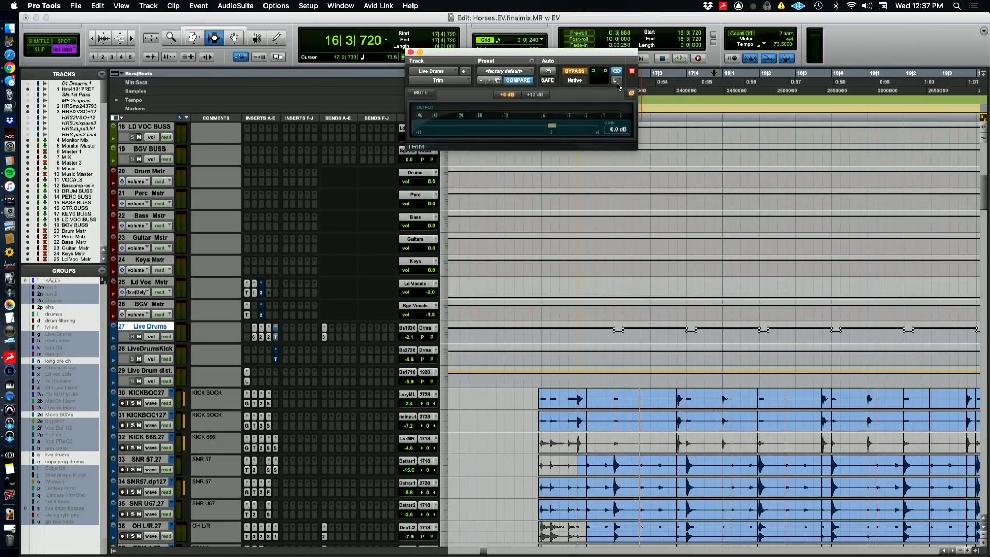
Select all assignments to Bus 35-36 from the Live Drums send and go to the Aux 3 return track
{"action": "left_click", "coordinate": [325, 340]}
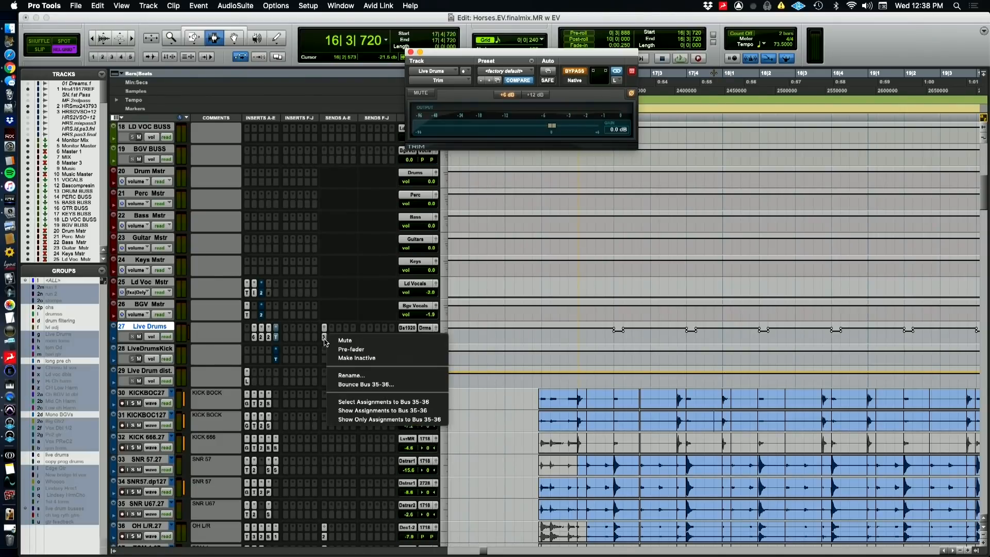
{"action": "left_click", "coordinate": [360, 405]}
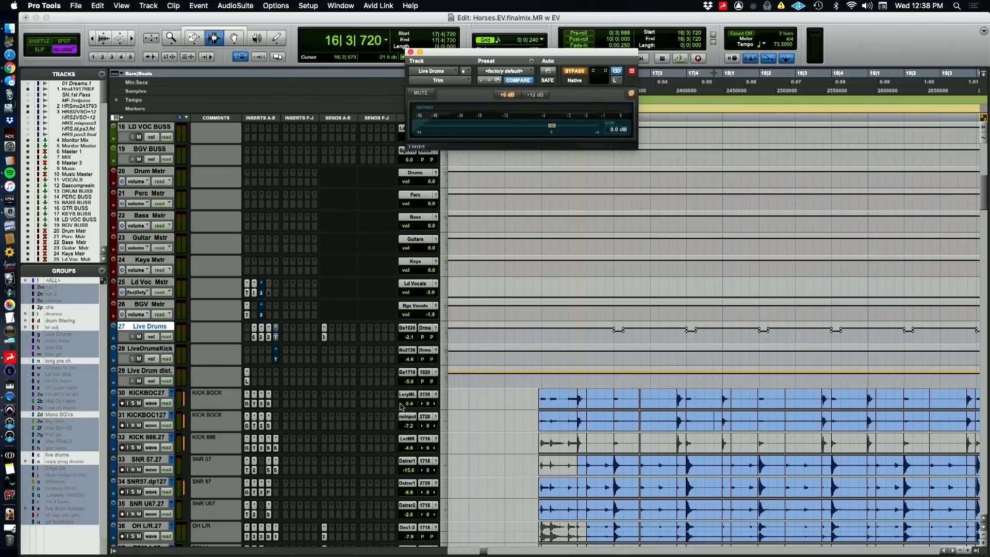
{"action": "scroll", "coordinate": [412, 406], "scroll_direction": "down", "scroll_amount": 15}
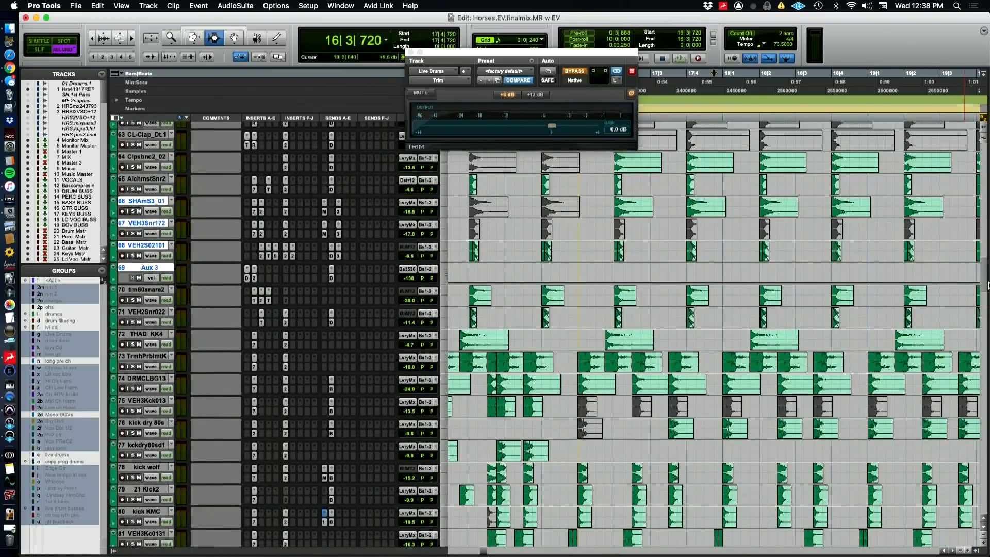
Inspect Aux 3's D-Verb and Pro-Q 2 inserts and its volume automation leading into the chorus
{"action": "left_click", "coordinate": [247, 278]}
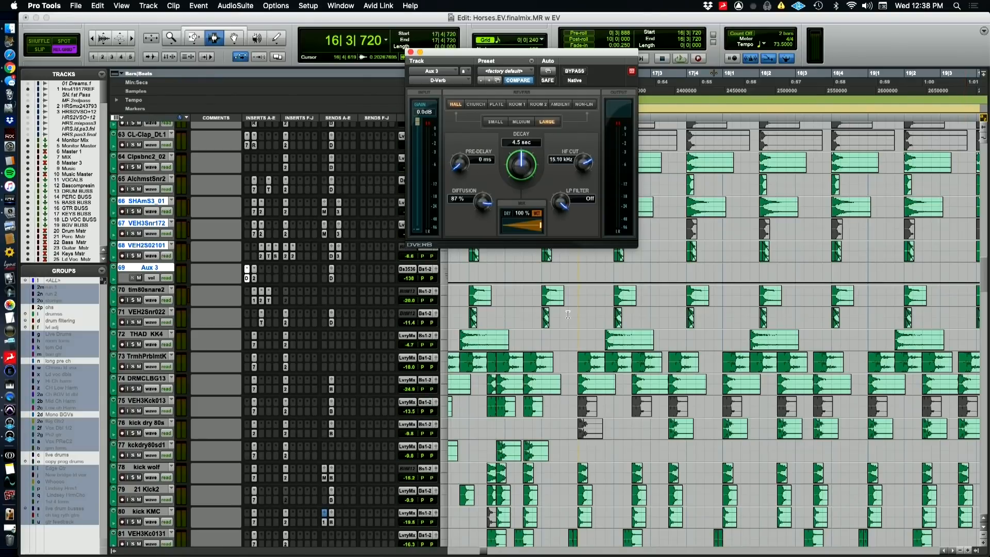
{"action": "key", "text": "super+bracketleft"}
{"action": "key", "text": "super+bracketleft"}
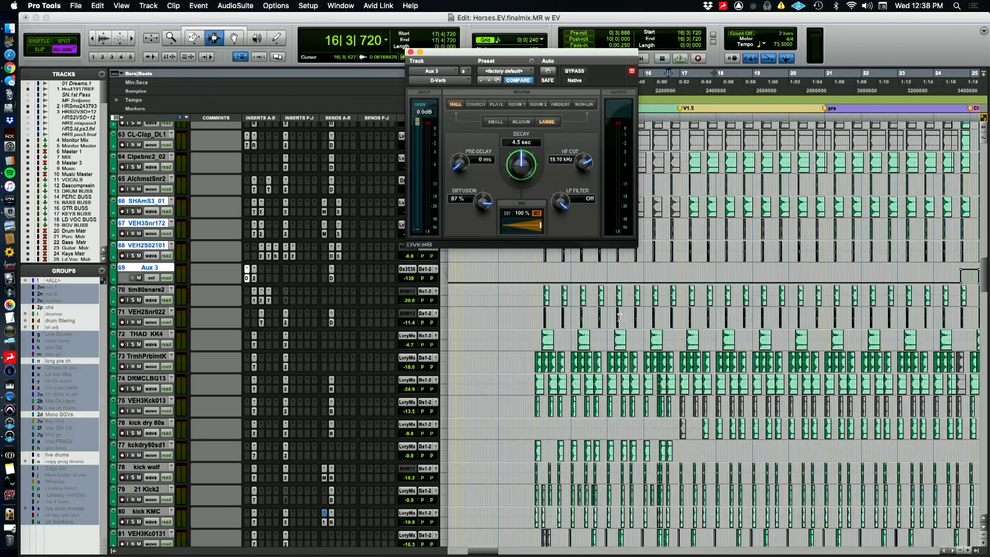
{"action": "key", "text": "super+bracketleft"}
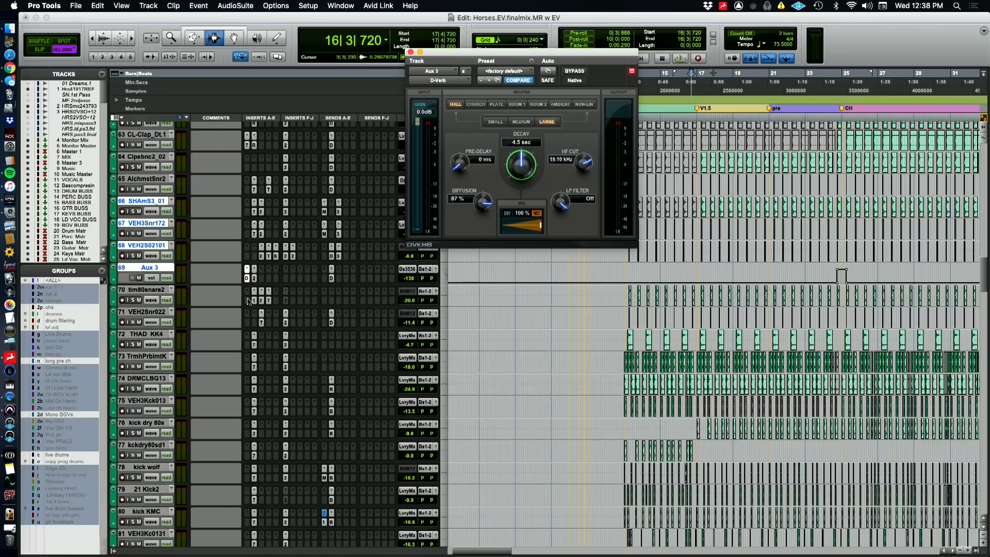
{"action": "left_click", "coordinate": [254, 278]}
{"action": "left_click", "coordinate": [254, 279]}
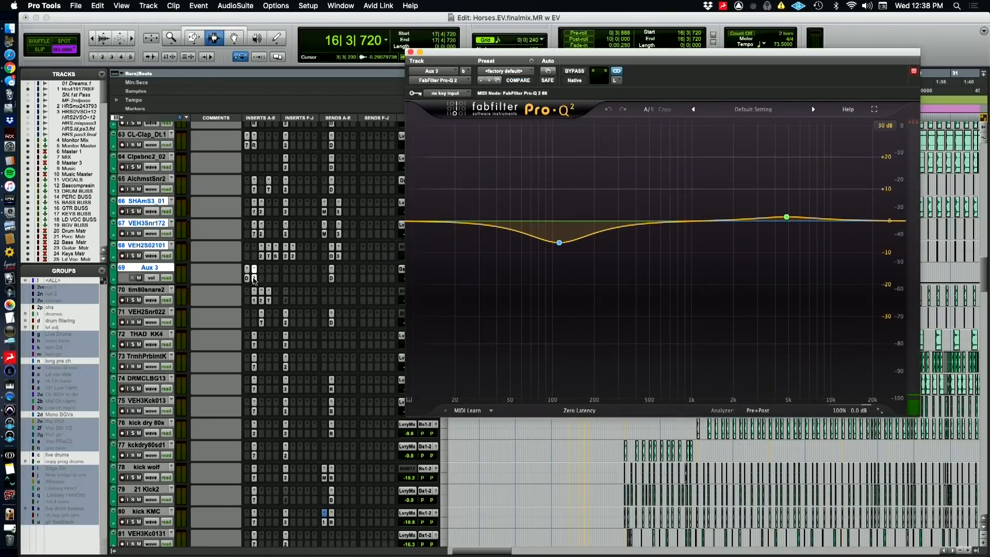
{"action": "left_click", "coordinate": [254, 279]}
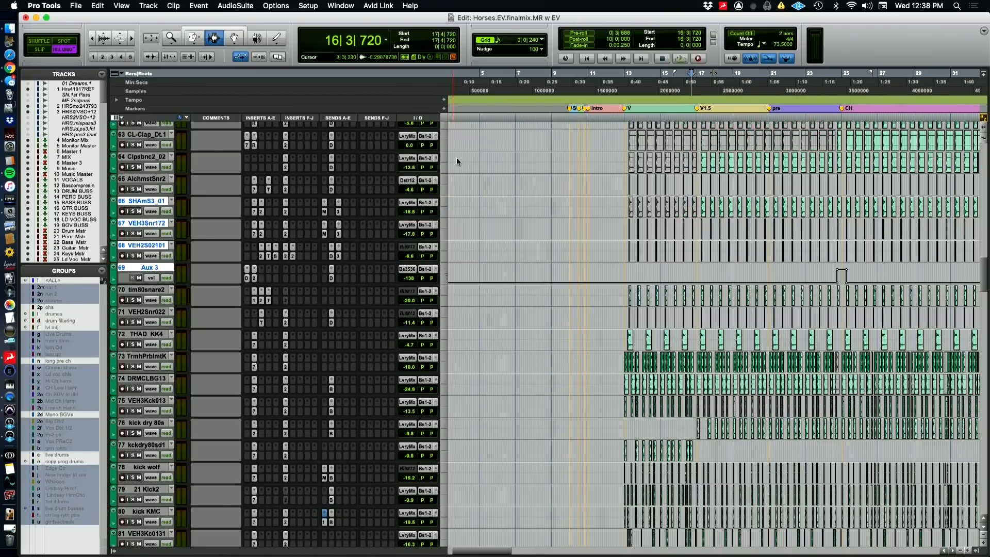
Go back to the live drum tracks, view them across the verse and chorus, and open the Lo-Fi insert on Live Drum dist
{"action": "scroll", "coordinate": [520, 274], "scroll_direction": "up", "scroll_amount": 5}
{"action": "scroll", "coordinate": [520, 274], "scroll_direction": "up", "scroll_amount": 10}
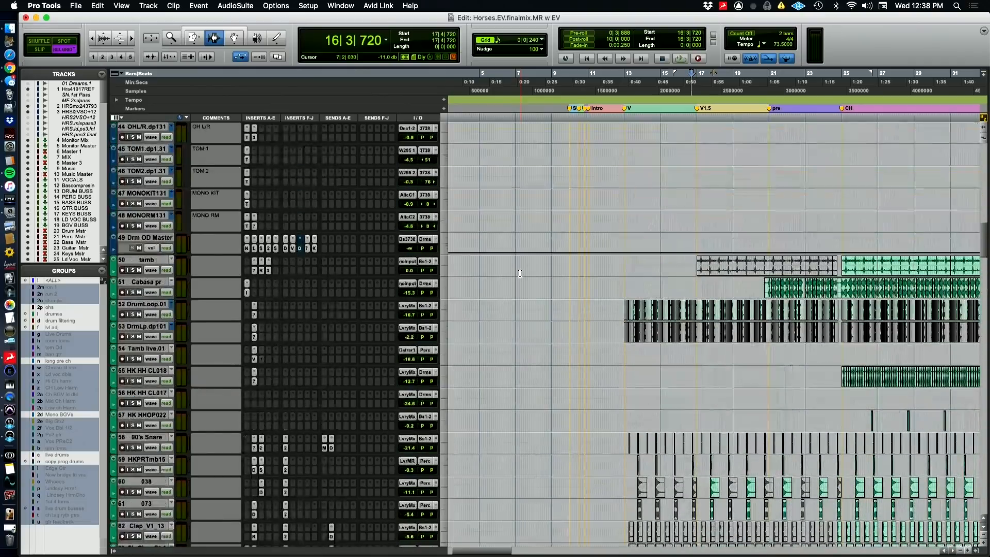
{"action": "scroll", "coordinate": [520, 274], "scroll_direction": "up", "scroll_amount": 8}
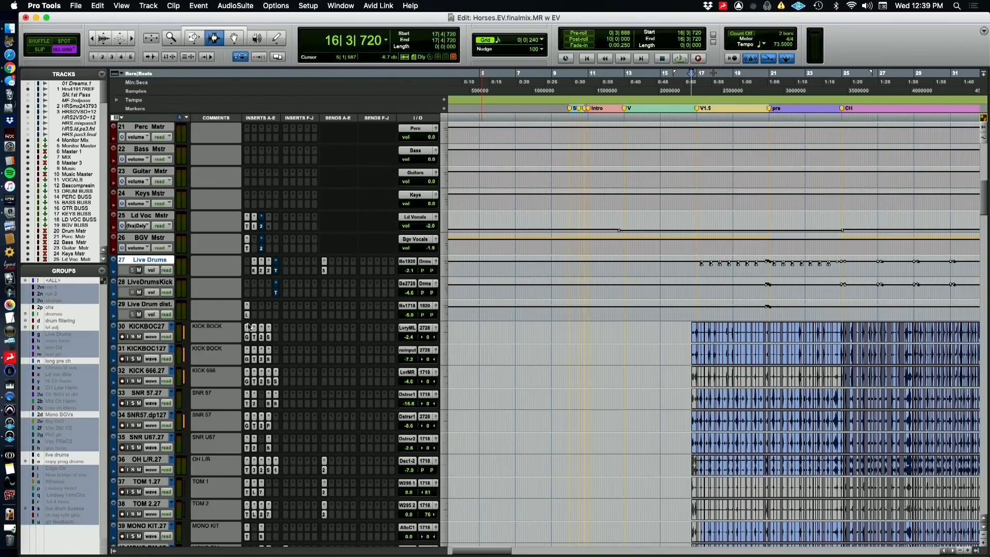
{"action": "key", "text": "super+Tab"}
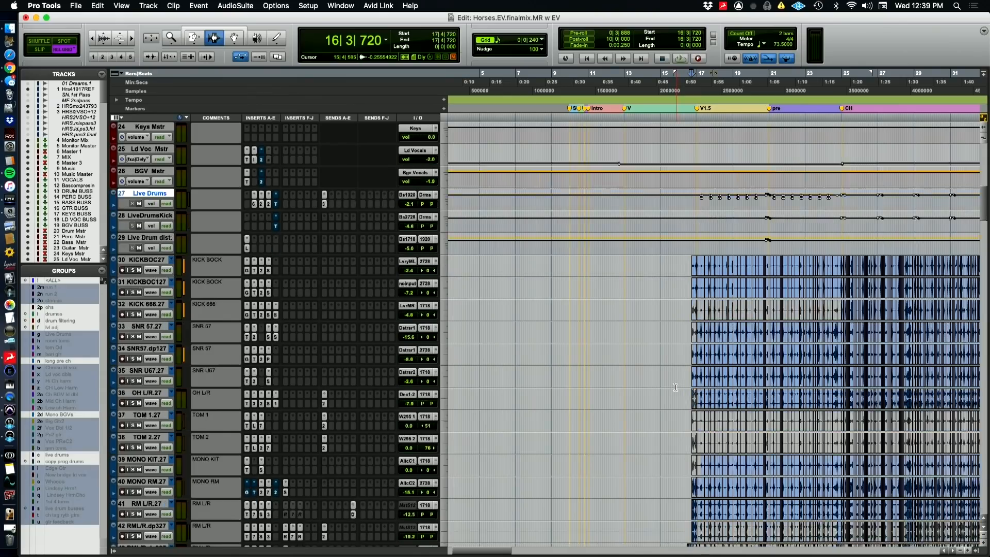
{"action": "scroll", "coordinate": [675, 387], "scroll_direction": "down", "scroll_amount": 4}
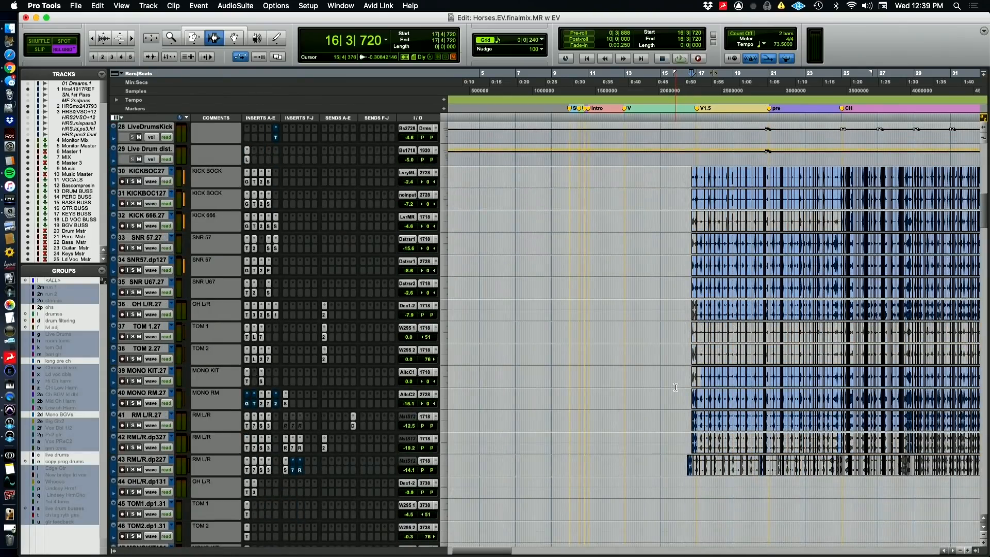
{"action": "scroll", "coordinate": [675, 386], "scroll_direction": "right", "scroll_amount": 5}
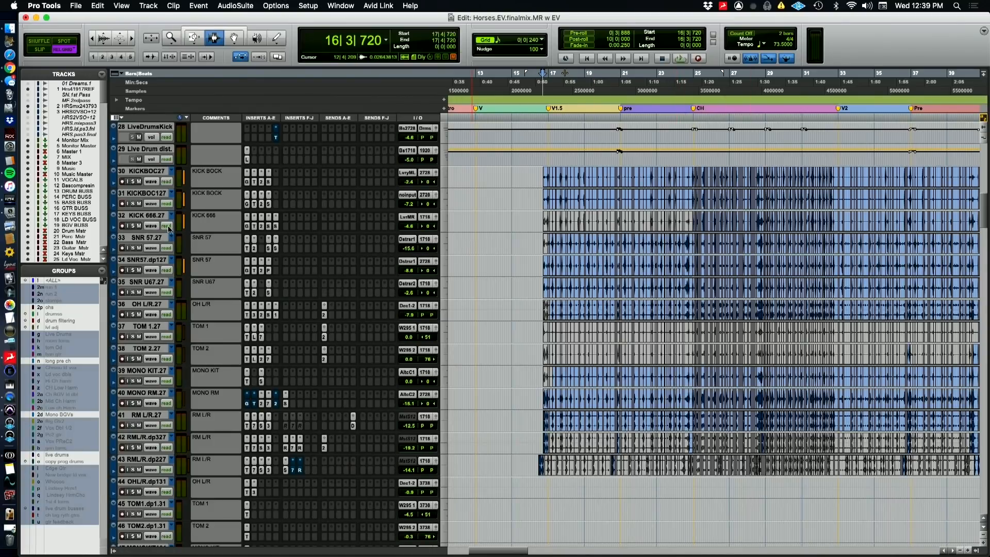
{"action": "scroll", "coordinate": [283, 230], "scroll_direction": "up", "scroll_amount": 2}
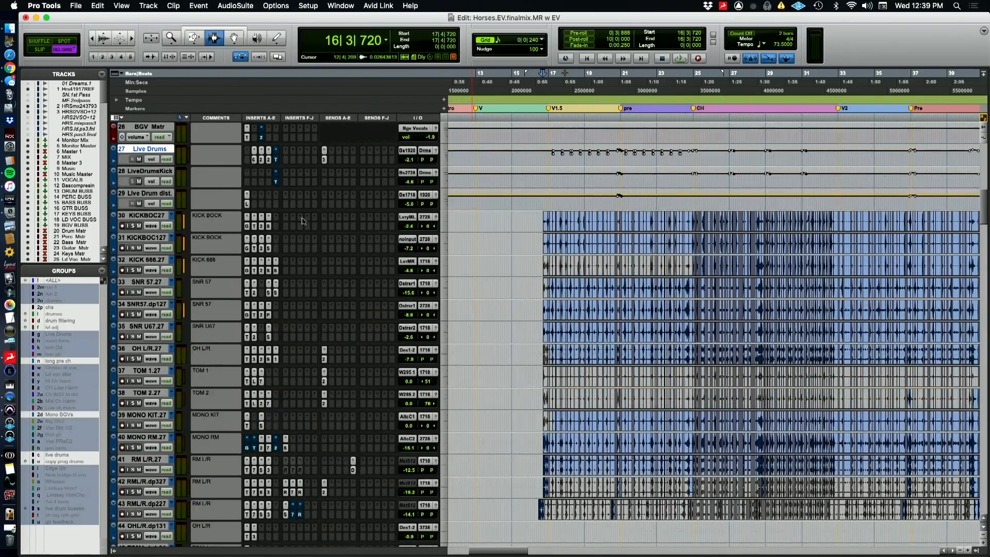
{"action": "left_click", "coordinate": [248, 205]}
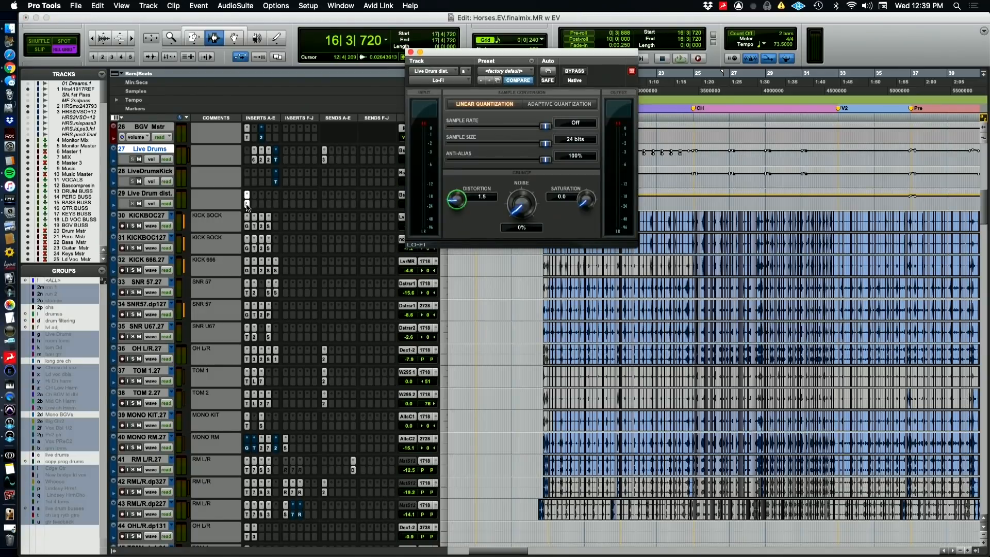
{"action": "key", "text": "super+Tab"}
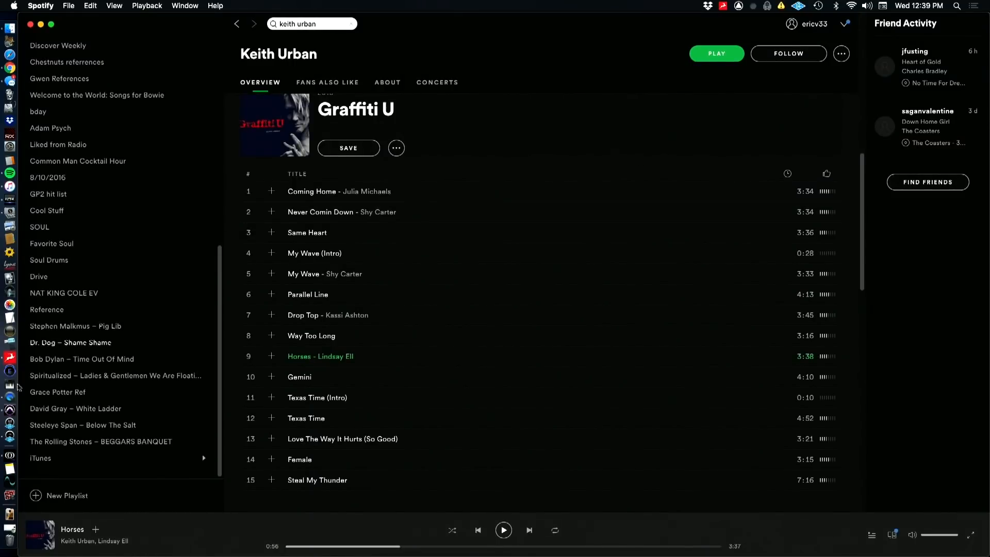
{"action": "left_click", "coordinate": [10, 411]}
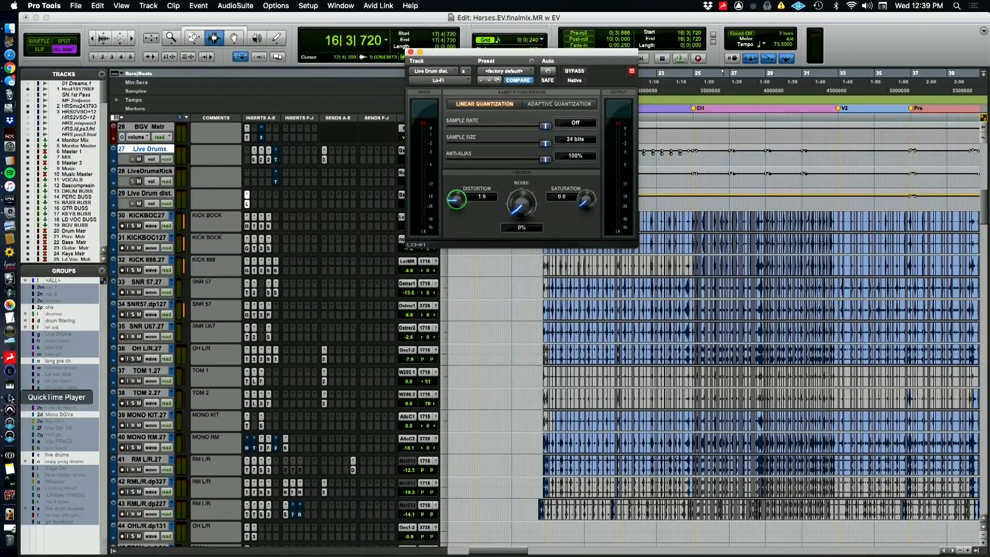
{"action": "left_click", "coordinate": [10, 397]}
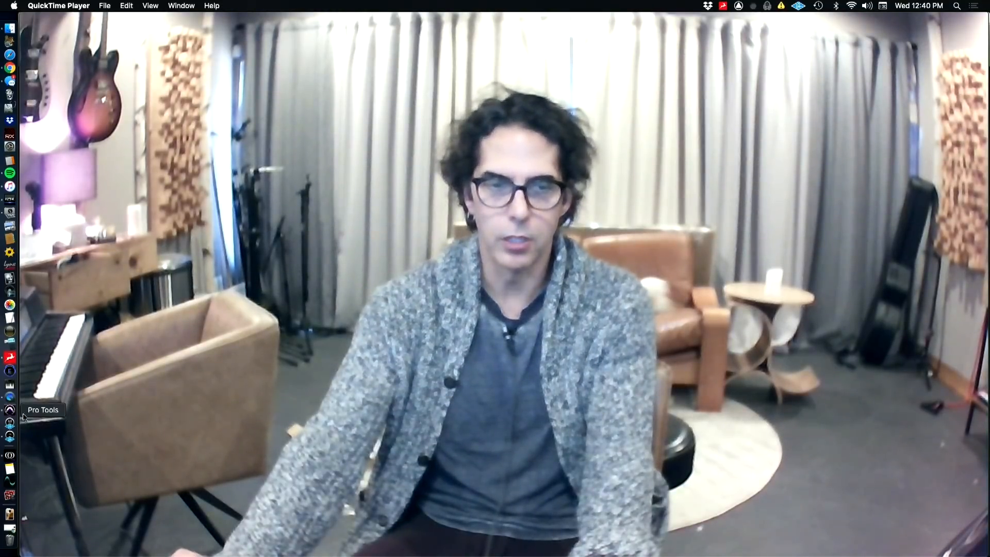
{"action": "key", "text": "super+Tab"}
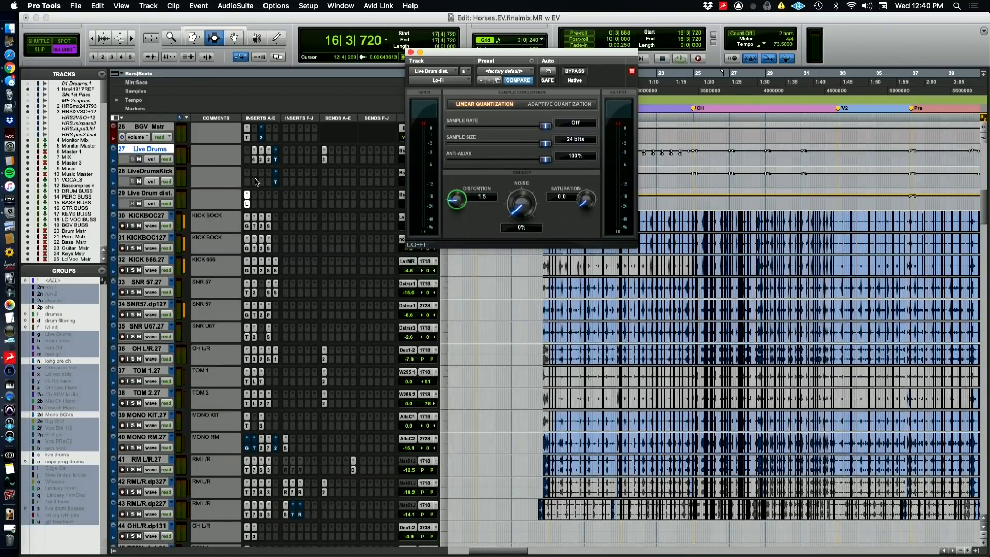
Solo the live drum tracks from LiveDrumsKick through RML/R.dp227 and play them from just before the first chorus
{"action": "left_click", "coordinate": [136, 173]}
{"action": "scroll", "coordinate": [160, 452], "scroll_direction": "down", "scroll_amount": 3}
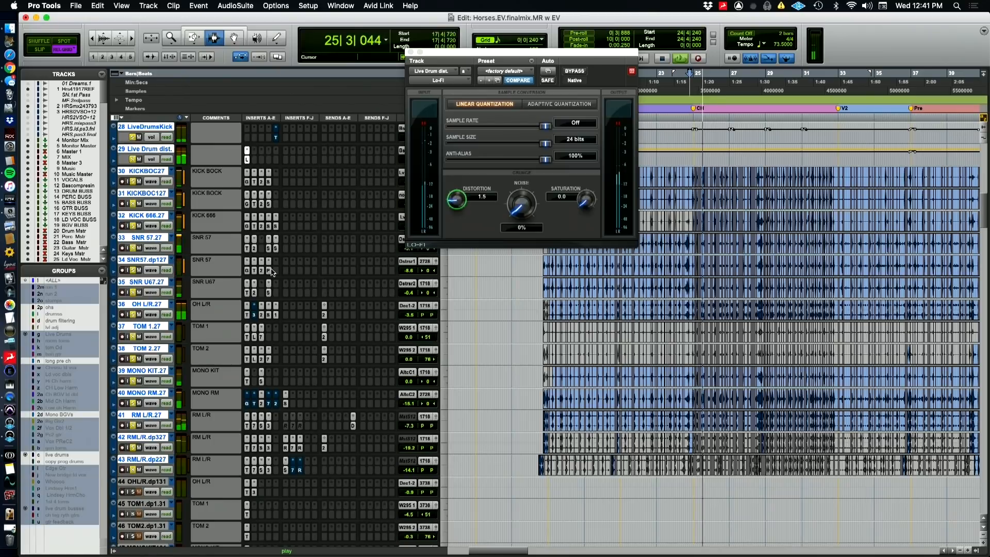
Look over the buss and master tracks during playback, return to the Live Drums aux tracks, and stop playback
{"action": "scroll", "coordinate": [272, 272], "scroll_direction": "up", "scroll_amount": 5}
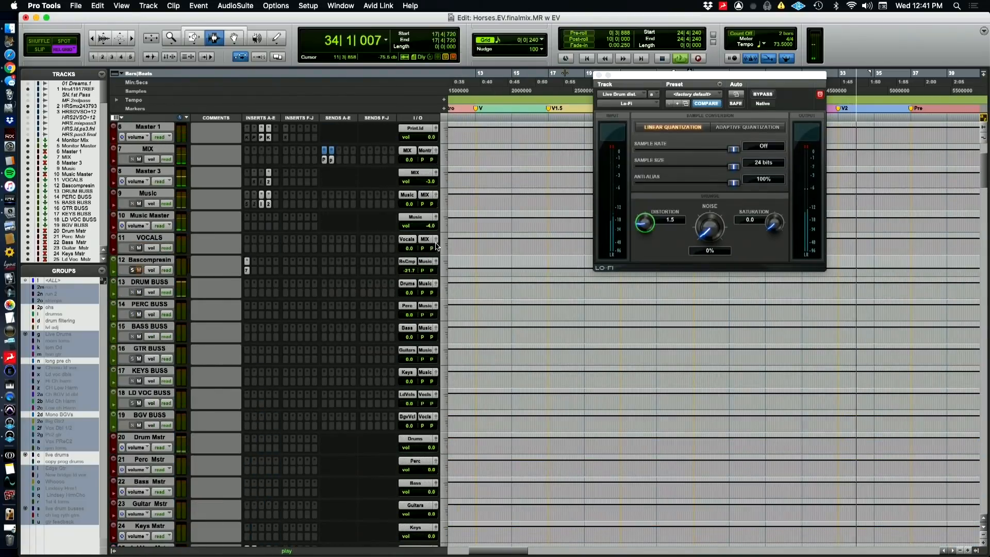
{"action": "scroll", "coordinate": [392, 268], "scroll_direction": "up", "scroll_amount": 2}
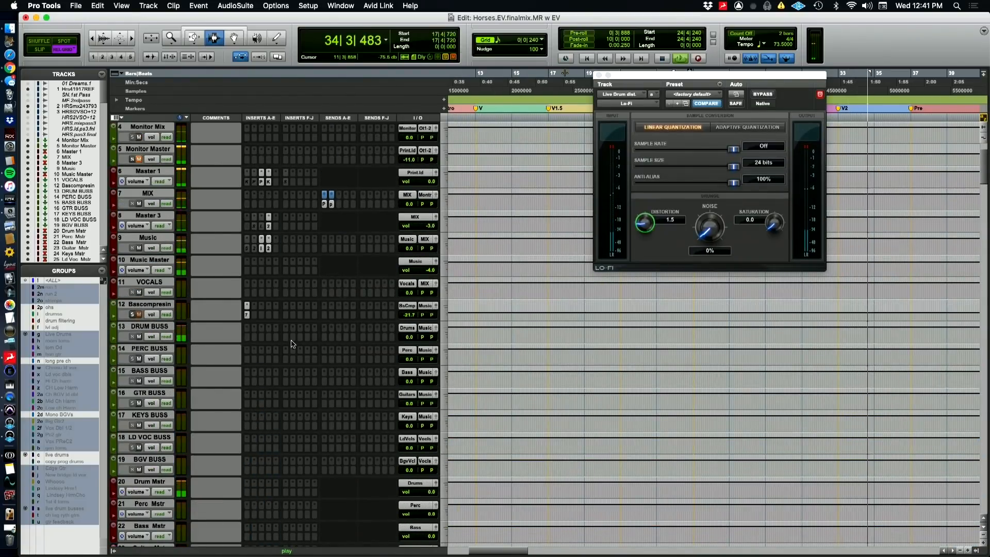
{"action": "scroll", "coordinate": [273, 337], "scroll_direction": "down", "scroll_amount": 2}
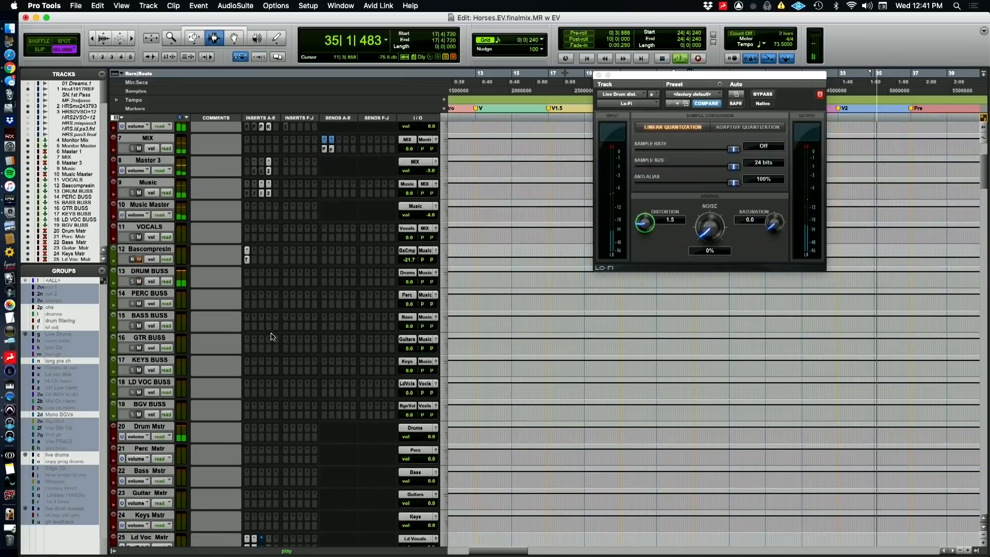
{"action": "scroll", "coordinate": [272, 336], "scroll_direction": "down", "scroll_amount": 8}
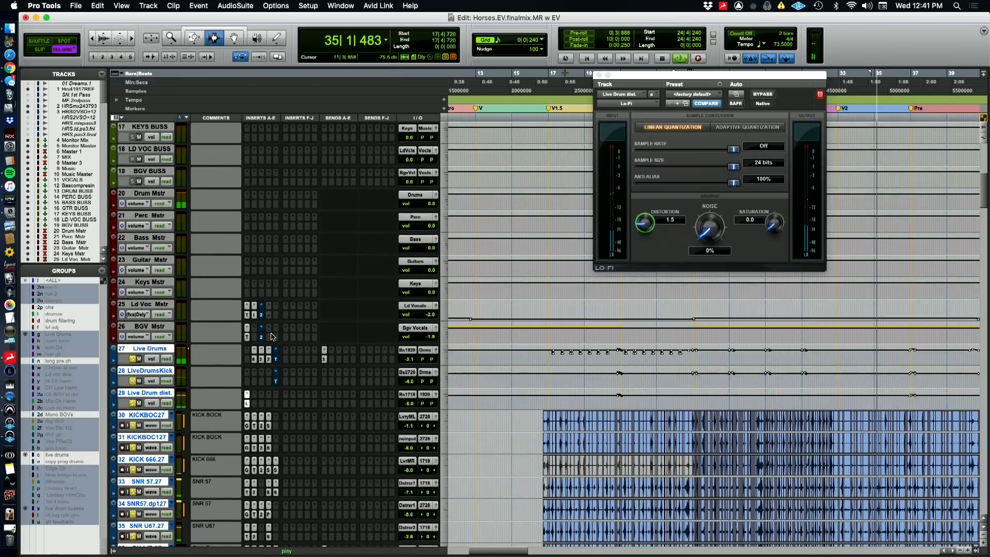
{"action": "scroll", "coordinate": [273, 336], "scroll_direction": "down", "scroll_amount": 1}
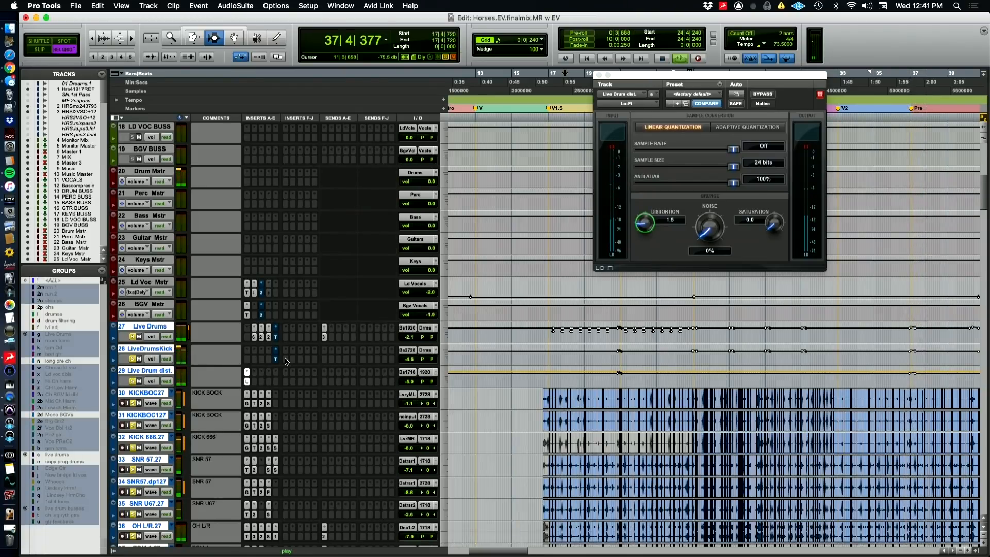
{"action": "key", "text": "space"}
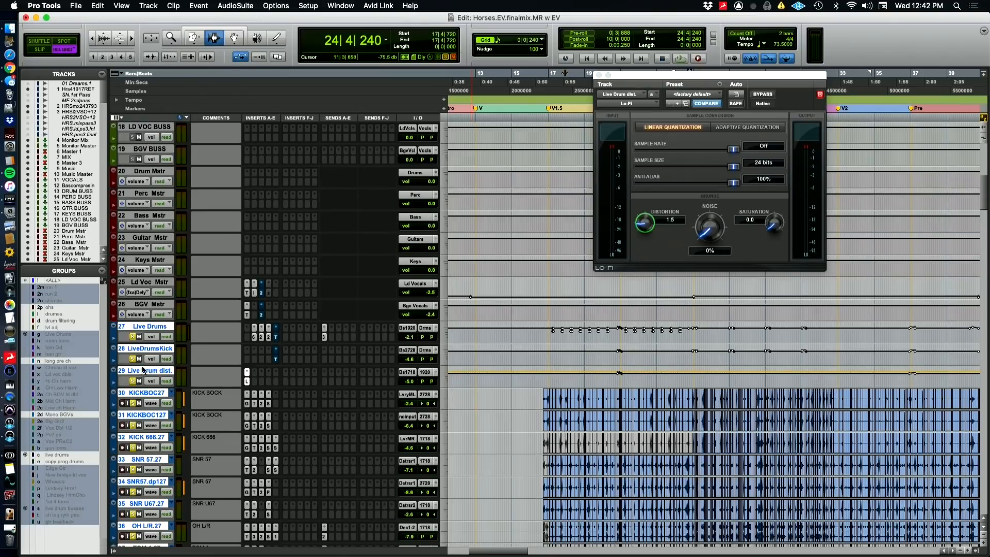
Play the soloed drums, compare Live Drum dist. with its Lo-Fi insert bypassed and active, and stop playback
{"action": "key", "text": "space"}
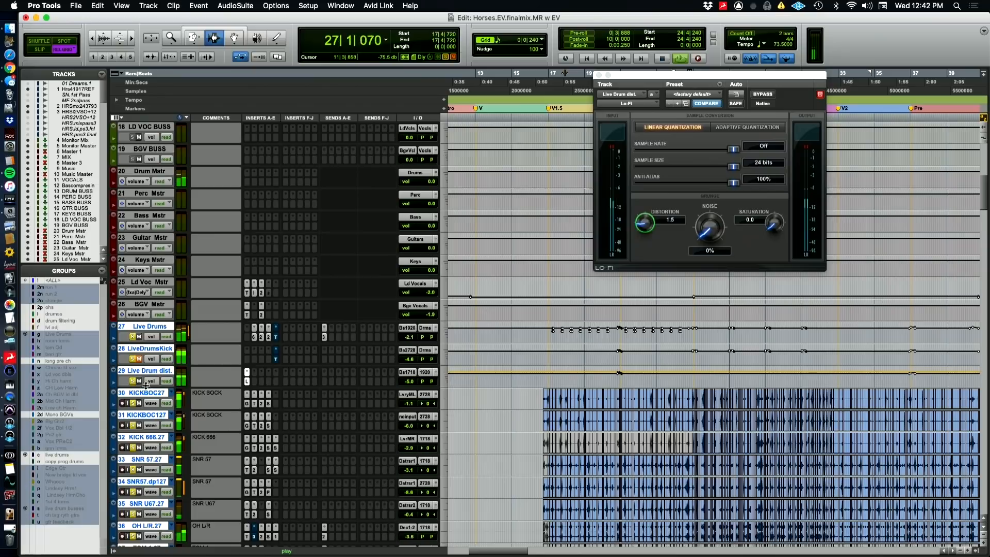
{"action": "left_click", "coordinate": [247, 381], "text": "super"}
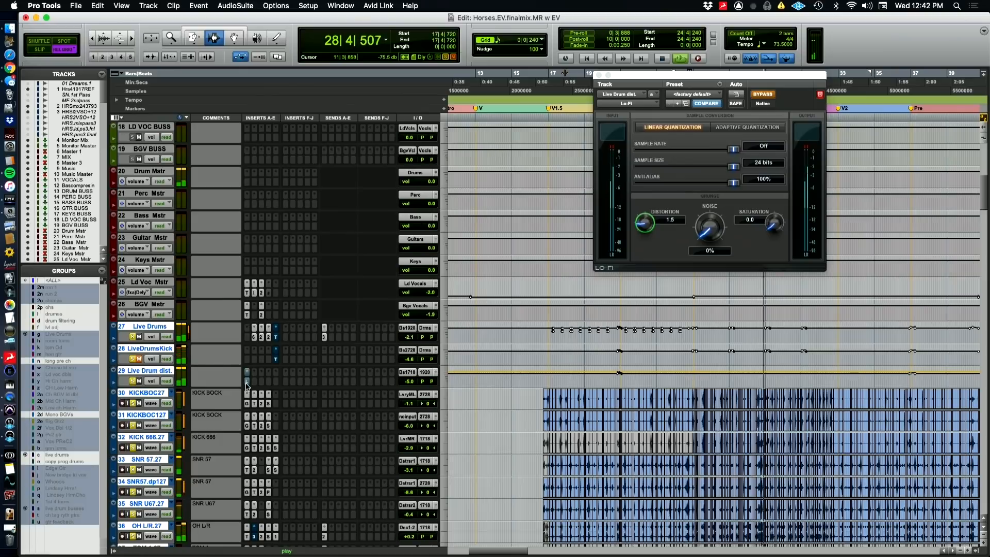
{"action": "left_click", "coordinate": [247, 382], "text": "super"}
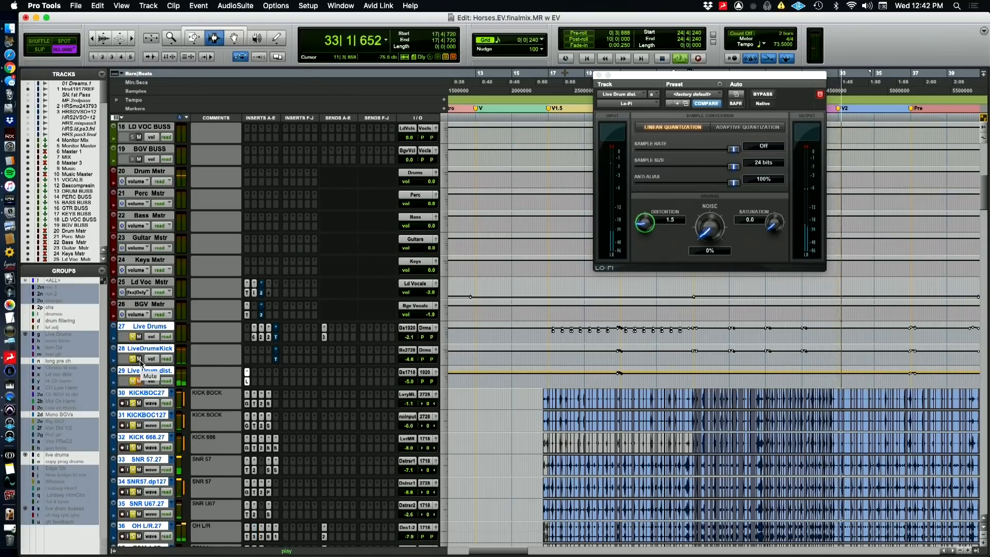
{"action": "key", "text": "space"}
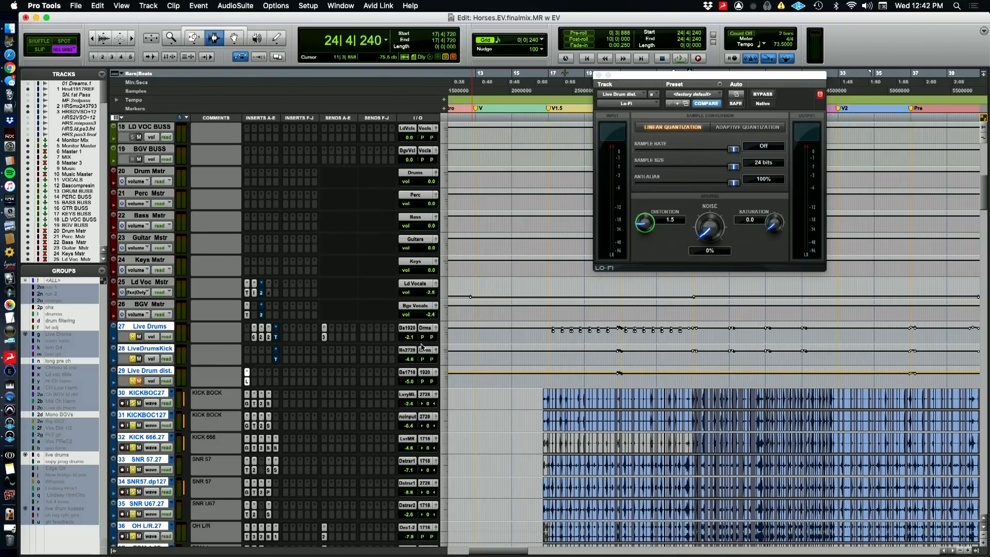
Look over the drum overdub, tambourine, loop and snare tracks below the live drums, and return to the buss tracks
{"action": "scroll", "coordinate": [422, 347], "scroll_direction": "down", "scroll_amount": 12}
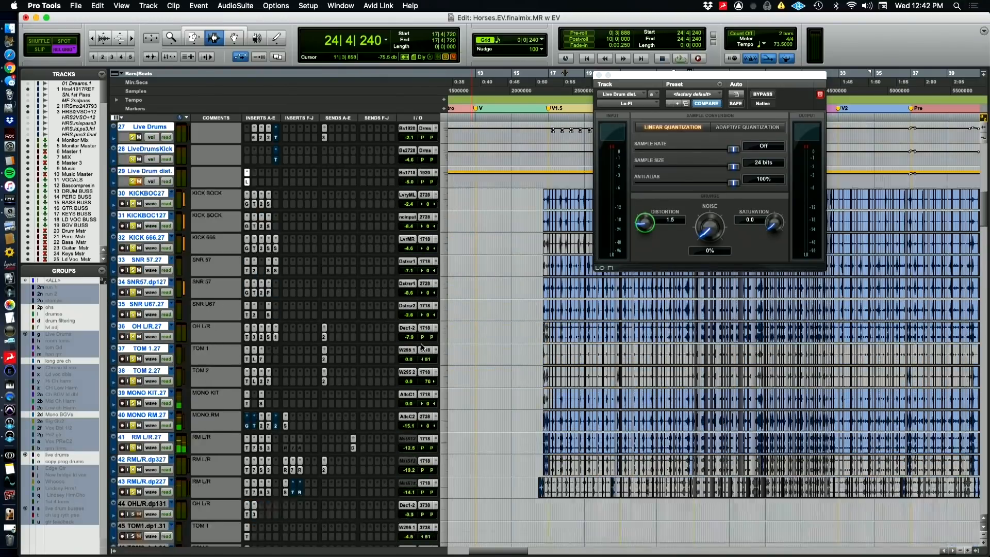
{"action": "scroll", "coordinate": [422, 348], "scroll_direction": "down", "scroll_amount": 3}
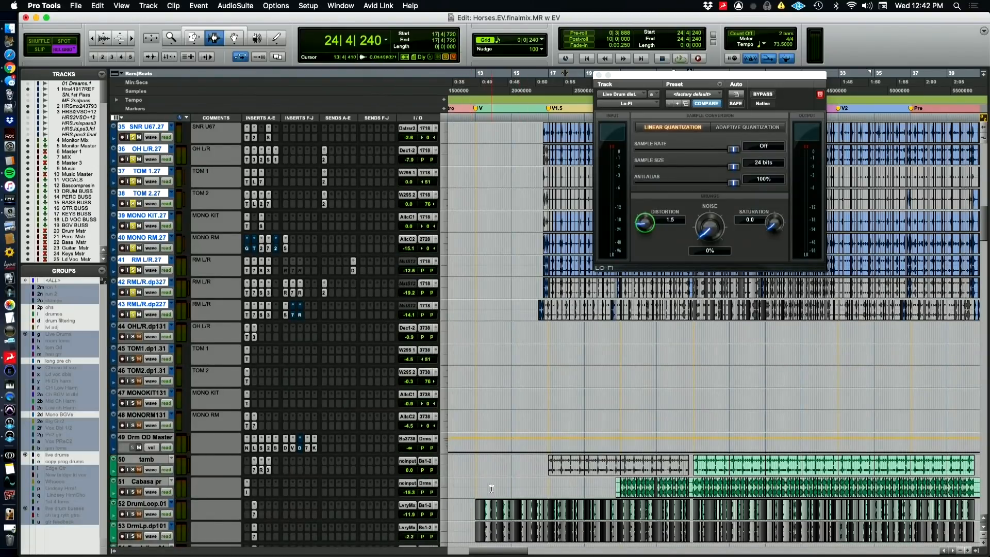
{"action": "scroll", "coordinate": [491, 490], "scroll_direction": "down", "scroll_amount": 4}
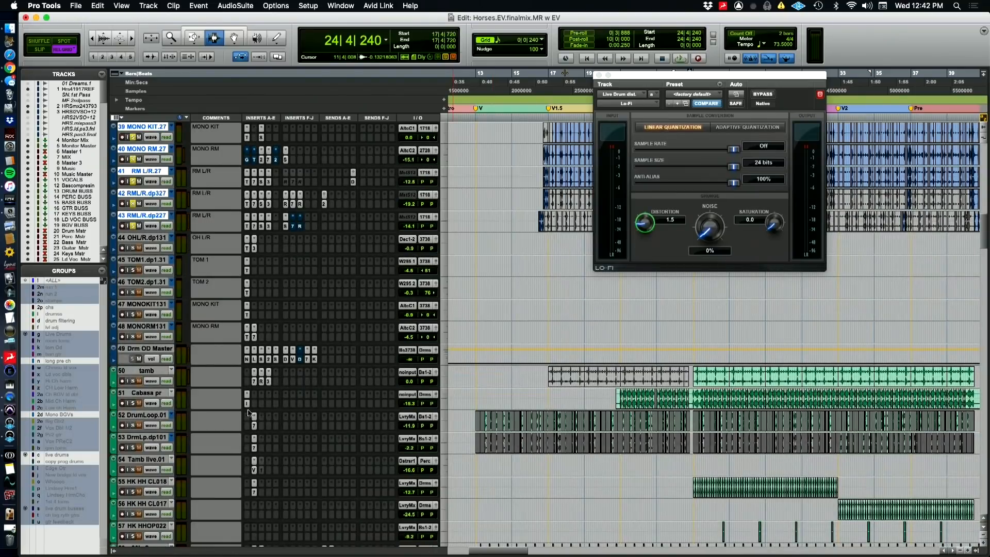
{"action": "scroll", "coordinate": [517, 481], "scroll_direction": "down", "scroll_amount": 1}
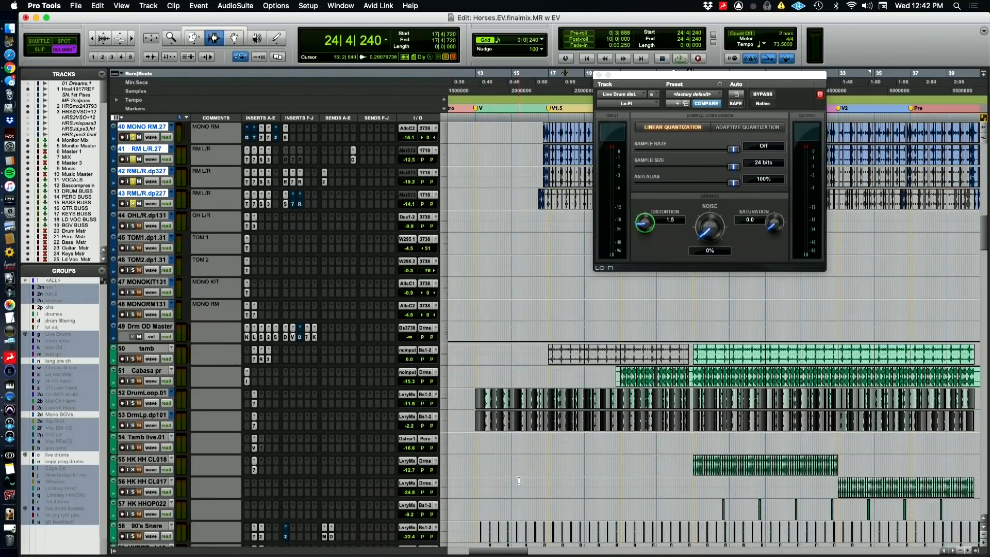
{"action": "scroll", "coordinate": [422, 480], "scroll_direction": "down", "scroll_amount": 4}
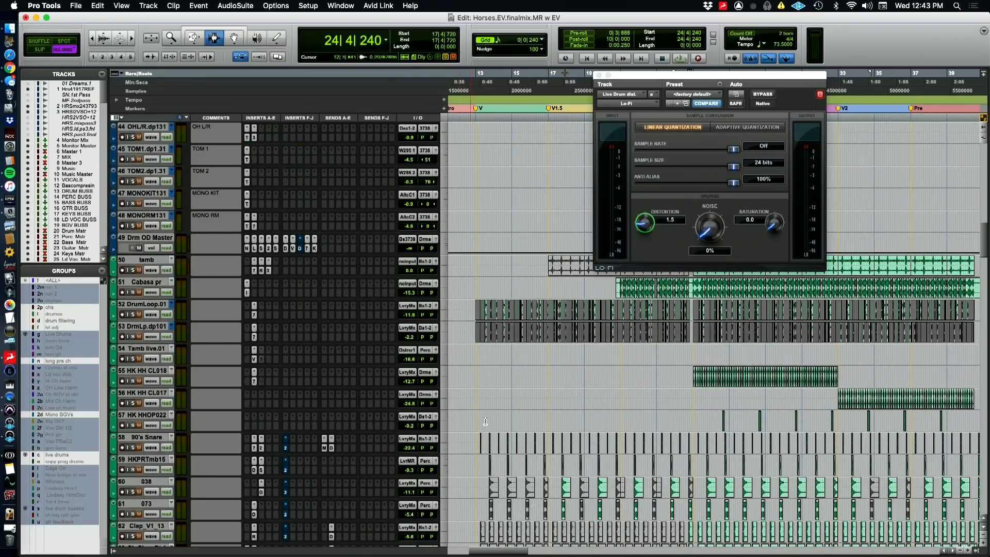
{"action": "scroll", "coordinate": [485, 421], "scroll_direction": "up", "scroll_amount": 13}
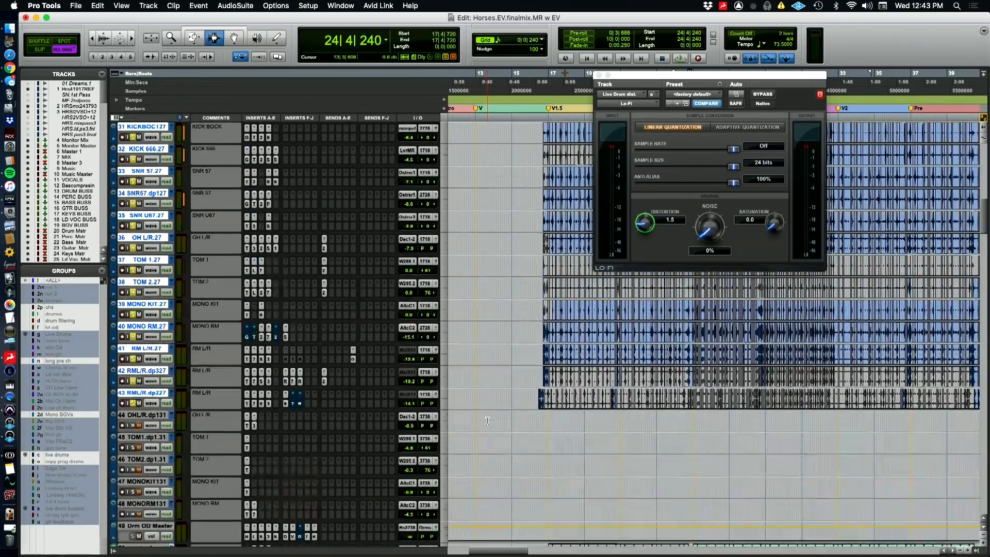
{"action": "scroll", "coordinate": [532, 454], "scroll_direction": "up", "scroll_amount": 7}
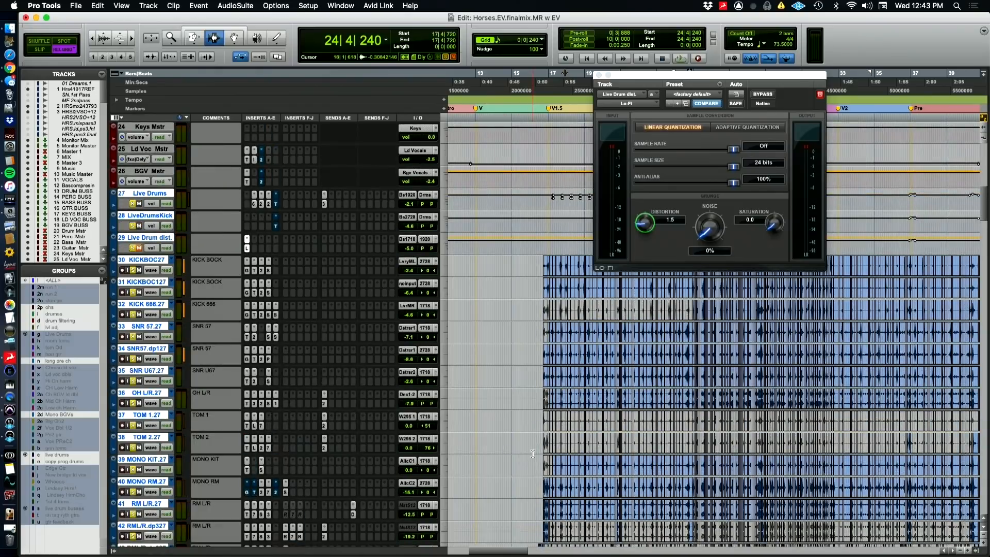
{"action": "scroll", "coordinate": [532, 454], "scroll_direction": "up", "scroll_amount": 15}
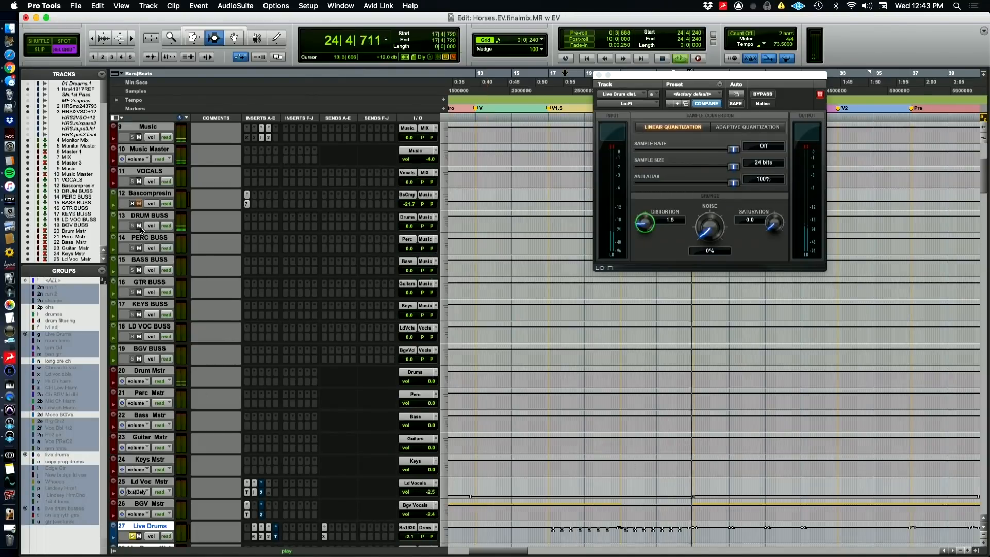
Mute DRUM BUSS while the soloed live drums play, check the live drum tracks, and stop playback
{"action": "scroll", "coordinate": [187, 357], "scroll_direction": "down", "scroll_amount": 3}
{"action": "scroll", "coordinate": [187, 357], "scroll_direction": "down", "scroll_amount": 3}
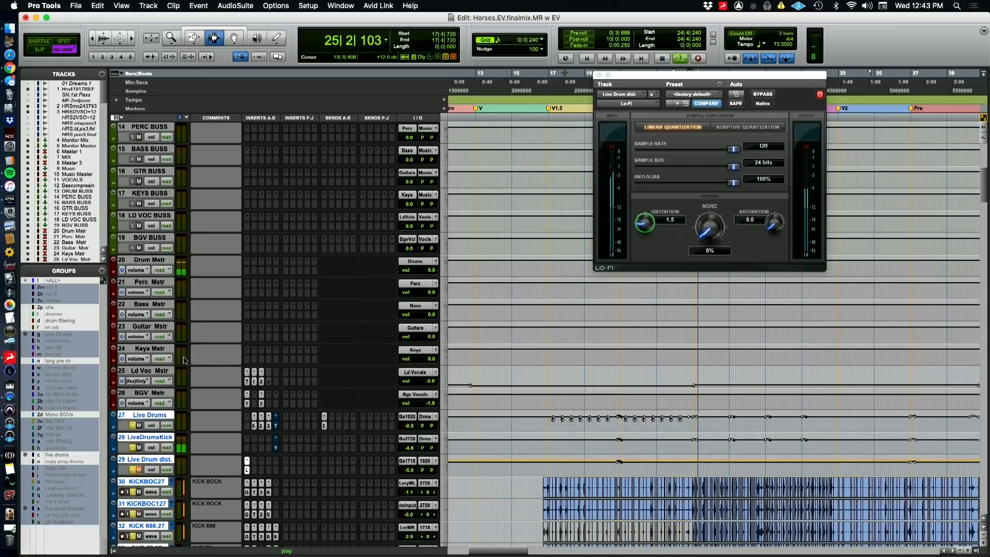
{"action": "scroll", "coordinate": [165, 418], "scroll_direction": "up", "scroll_amount": 8}
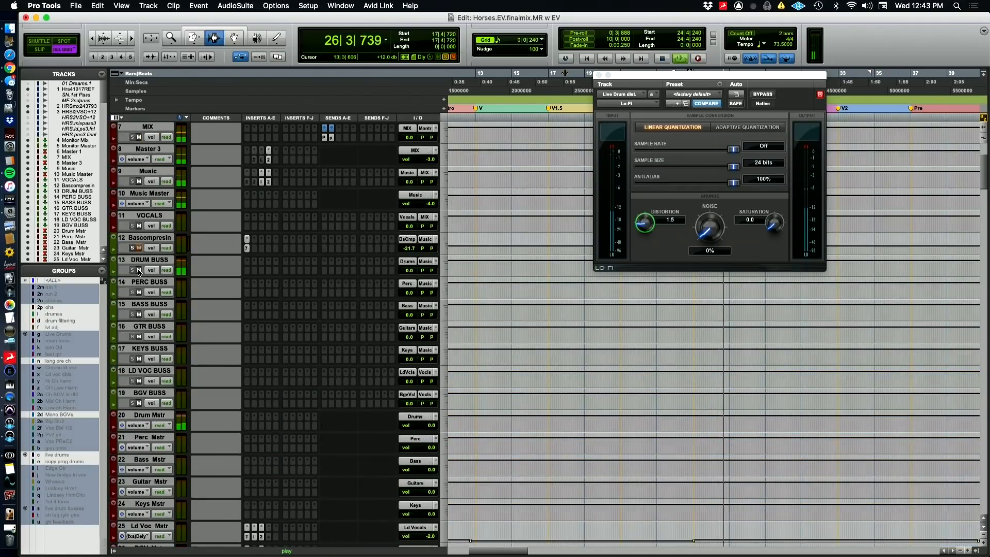
{"action": "left_click", "coordinate": [138, 271]}
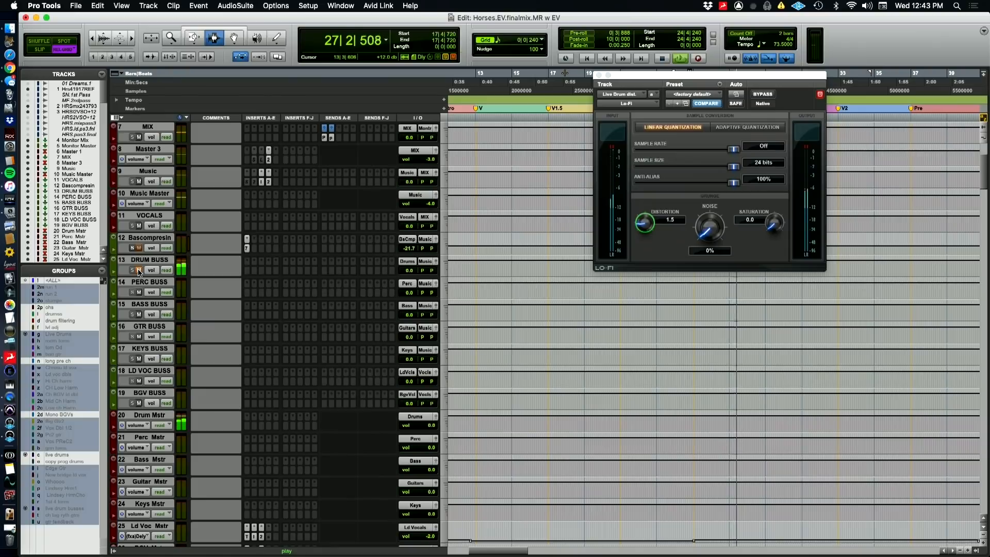
{"action": "scroll", "coordinate": [270, 357], "scroll_direction": "down", "scroll_amount": 11}
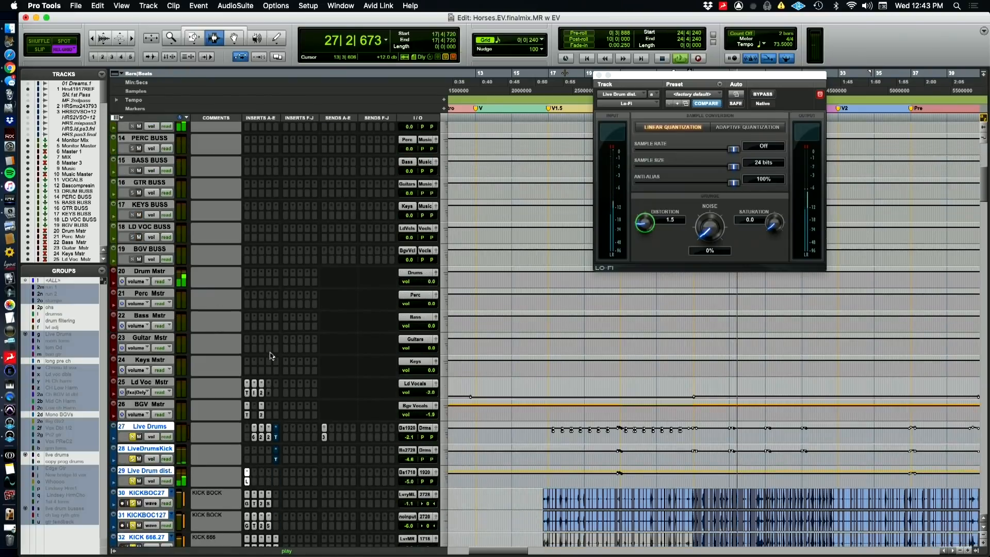
{"action": "scroll", "coordinate": [302, 345], "scroll_direction": "down", "scroll_amount": 1}
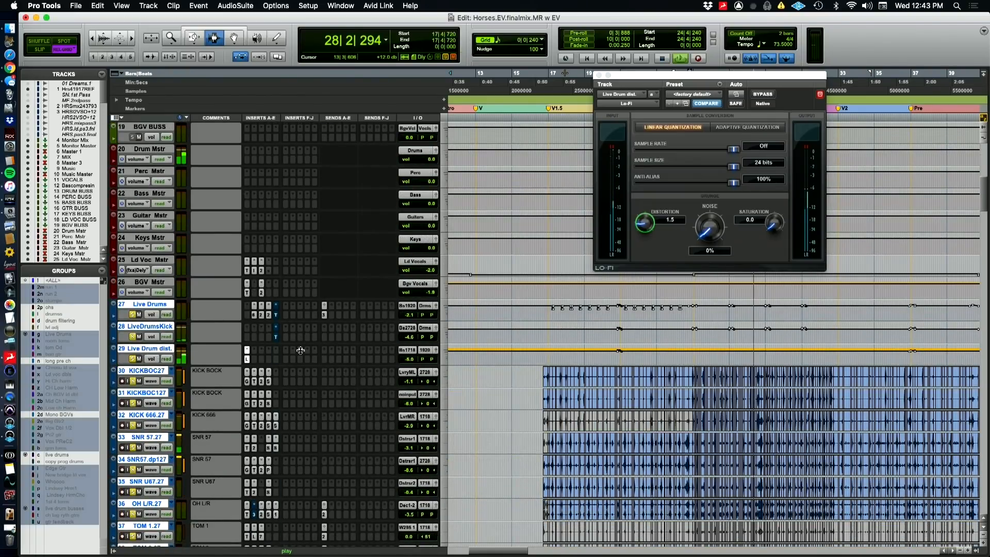
{"action": "key", "text": "space"}
Extend the track selection and solo from the live drums down through the programmed drums and percussion to 808 prnt
{"action": "scroll", "coordinate": [300, 361], "scroll_direction": "down", "scroll_amount": 13}
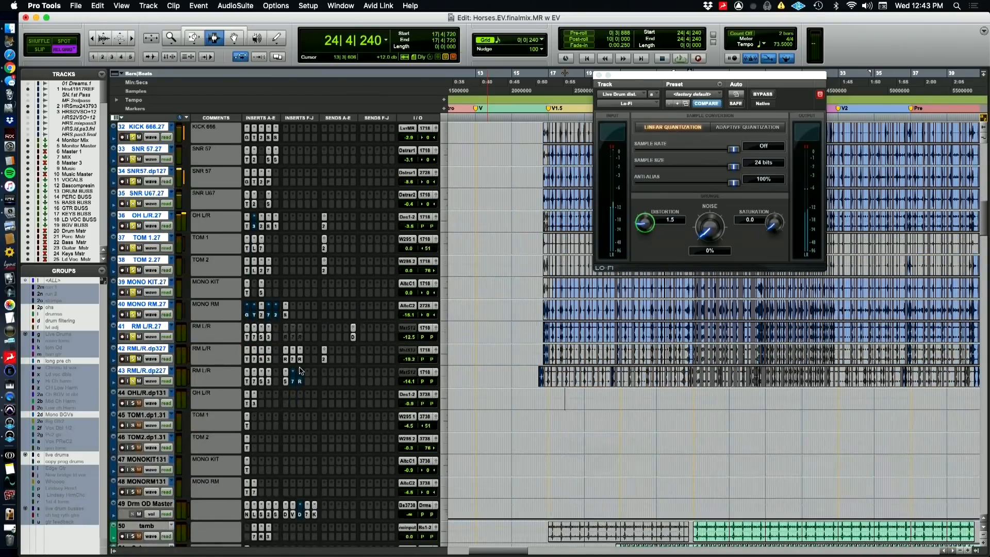
{"action": "scroll", "coordinate": [301, 371], "scroll_direction": "down", "scroll_amount": 14}
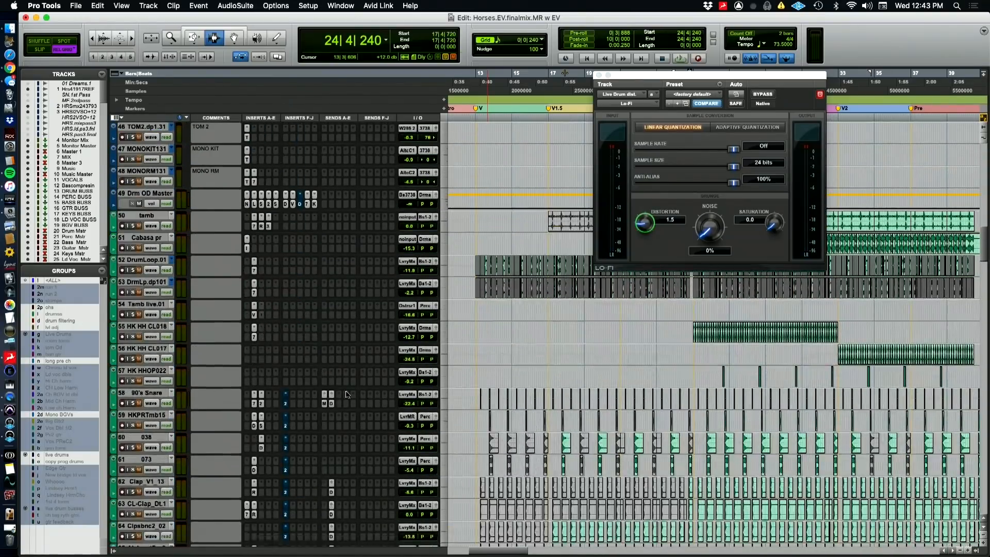
{"action": "scroll", "coordinate": [347, 394], "scroll_direction": "down", "scroll_amount": 13}
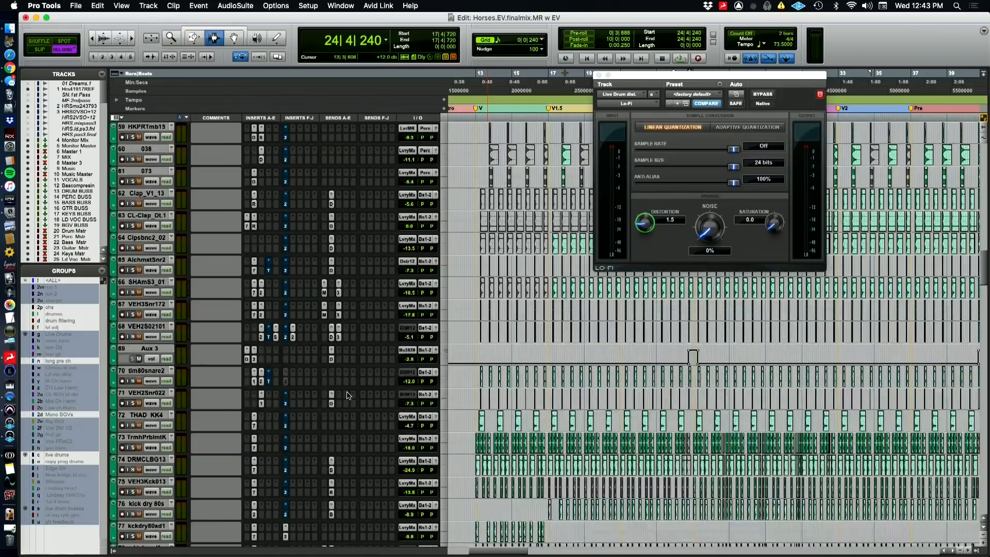
{"action": "scroll", "coordinate": [346, 394], "scroll_direction": "down", "scroll_amount": 11}
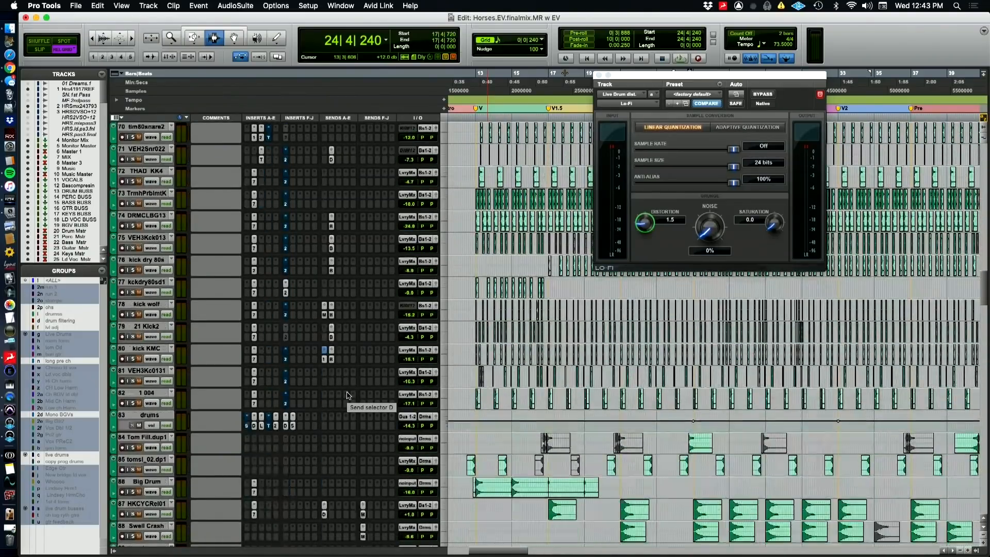
{"action": "scroll", "coordinate": [346, 395], "scroll_direction": "down", "scroll_amount": 13}
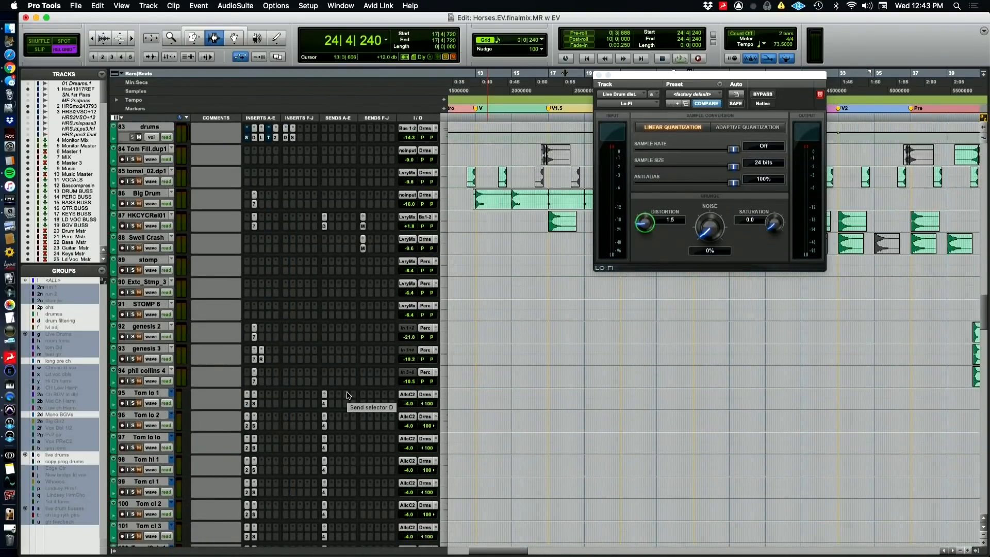
{"action": "scroll", "coordinate": [347, 395], "scroll_direction": "down", "scroll_amount": 7}
{"action": "left_click", "coordinate": [144, 440], "text": "shift"}
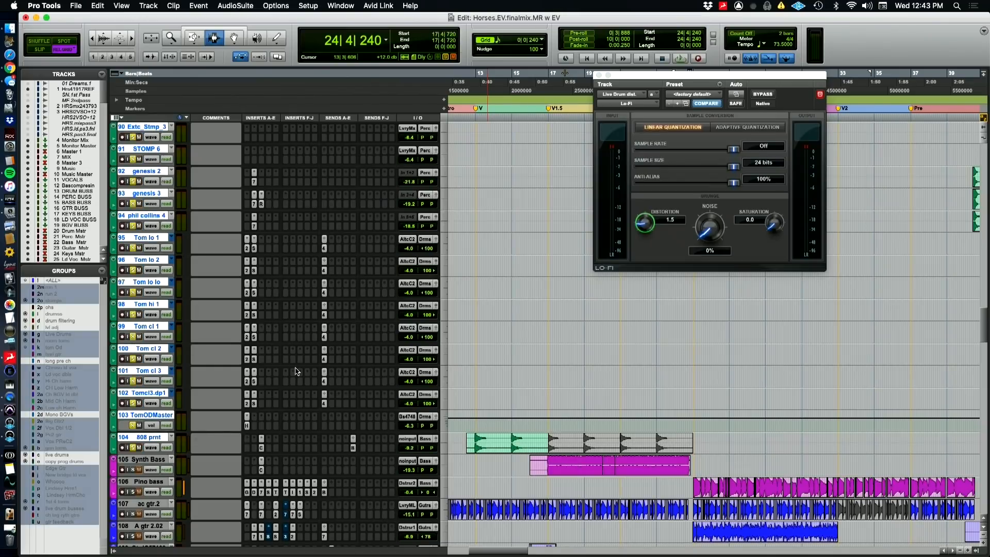
Go back up to the buss tracks, play all the soloed drums and percussion, and mute DRUM BUSS and PERC BUSS
{"action": "scroll", "coordinate": [297, 371], "scroll_direction": "up", "scroll_amount": 20}
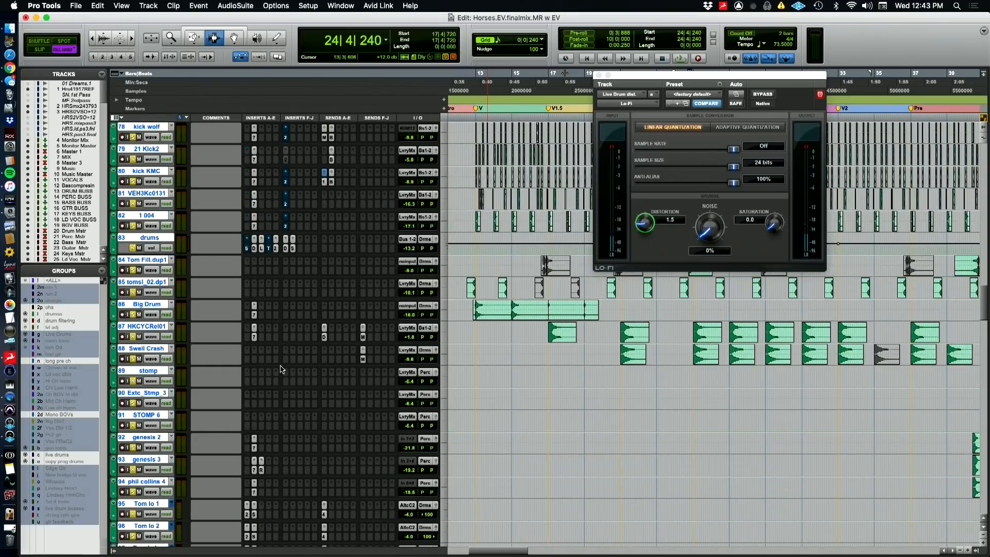
{"action": "scroll", "coordinate": [269, 371], "scroll_direction": "up", "scroll_amount": 20}
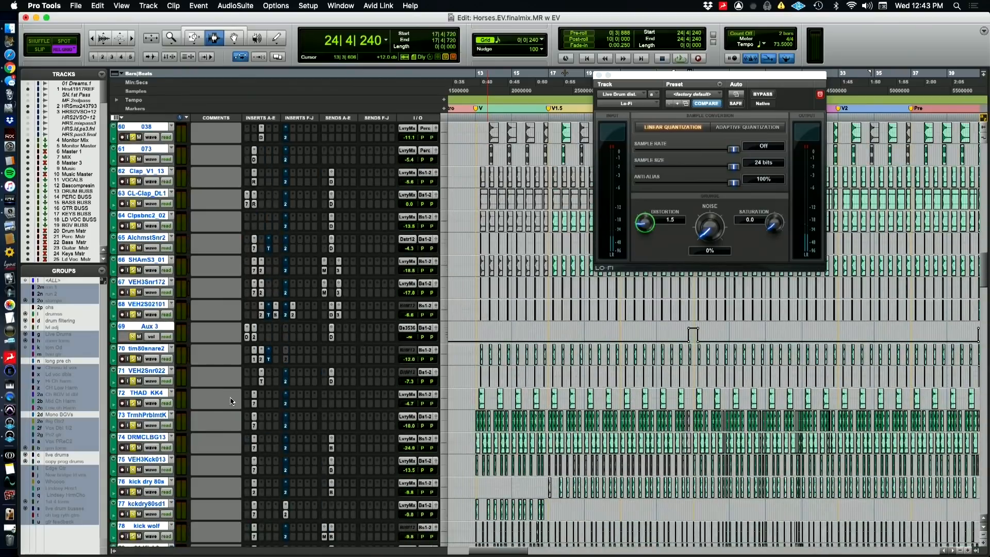
{"action": "scroll", "coordinate": [230, 398], "scroll_direction": "up", "scroll_amount": 9}
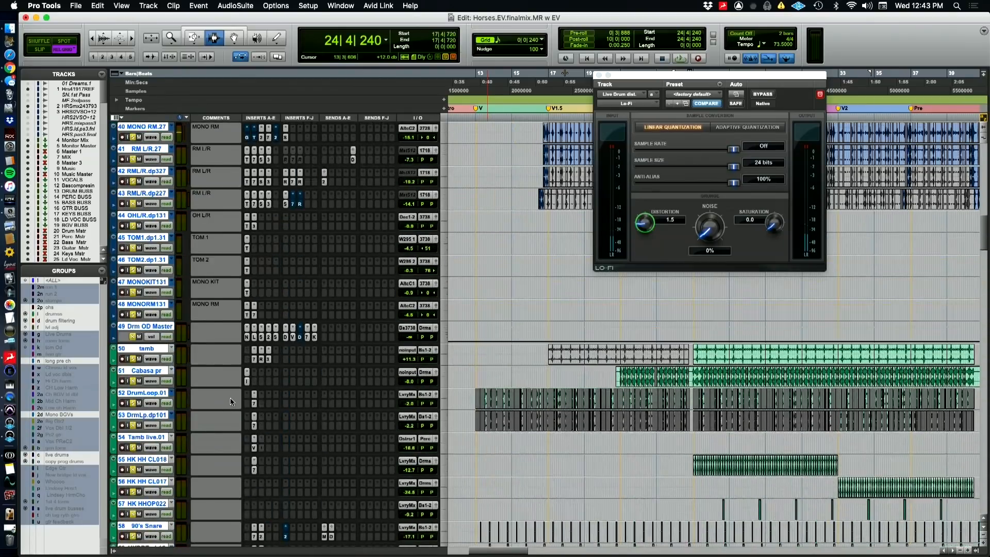
{"action": "scroll", "coordinate": [233, 404], "scroll_direction": "up", "scroll_amount": 20}
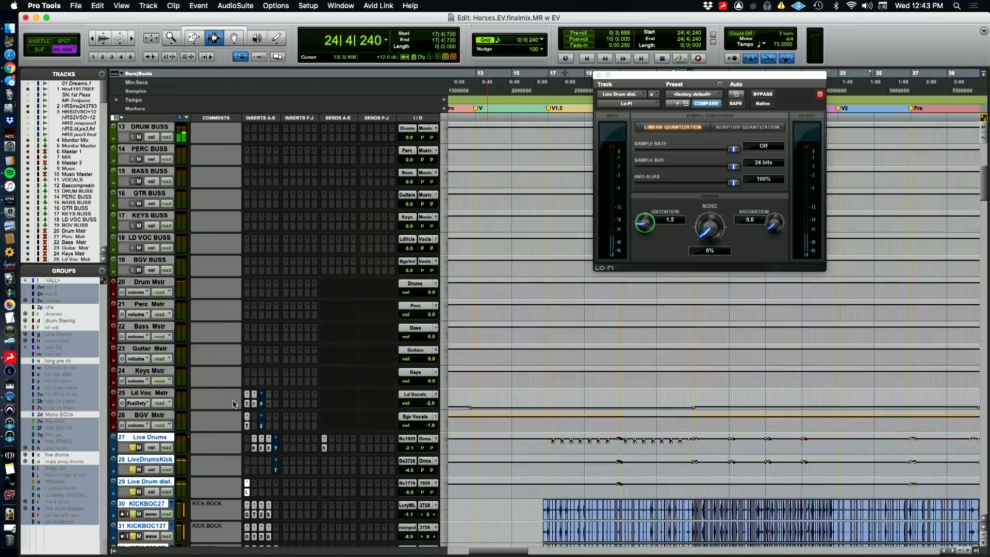
{"action": "scroll", "coordinate": [233, 404], "scroll_direction": "up", "scroll_amount": 4}
{"action": "key", "text": "space"}
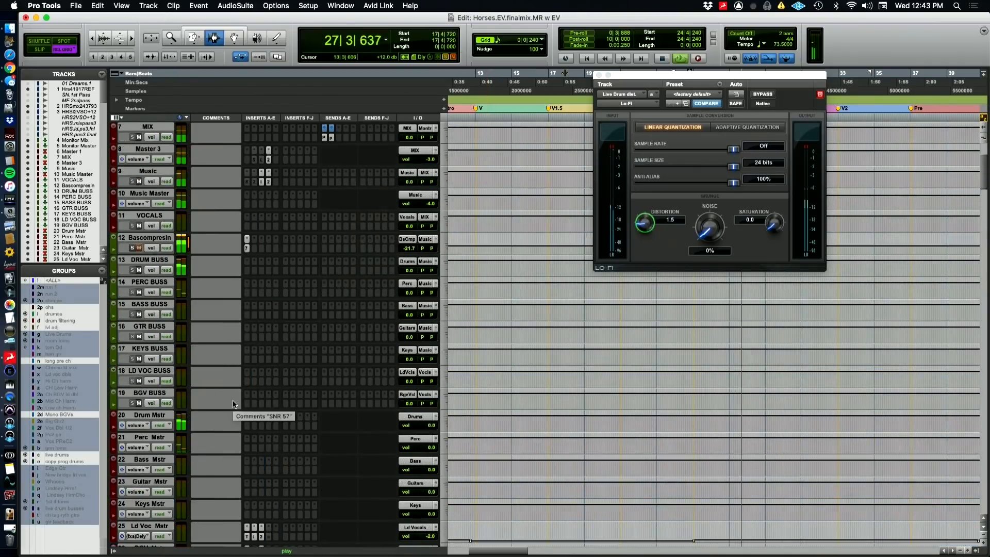
{"action": "left_click", "coordinate": [139, 270]}
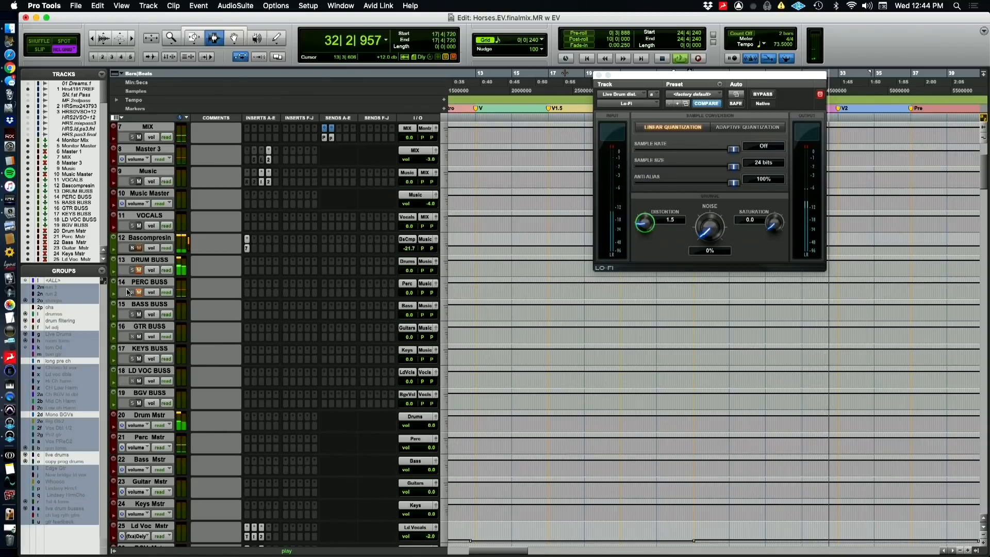
Play a short passage of the soloed drums and percussion with DRUM BUSS and PERC BUSS muted, and stop playback
{"action": "key", "text": "super+Tab"}
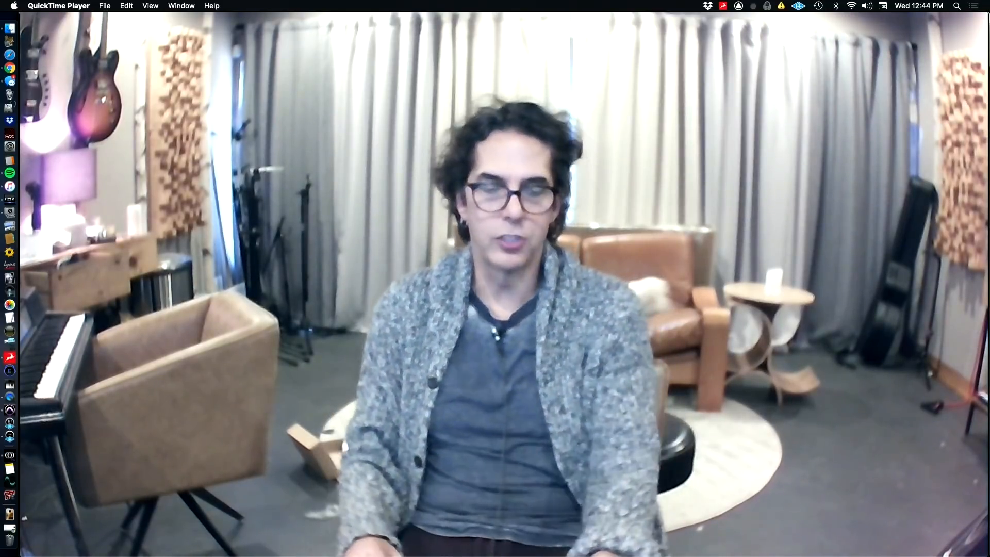
{"action": "key", "text": "super+Tab"}
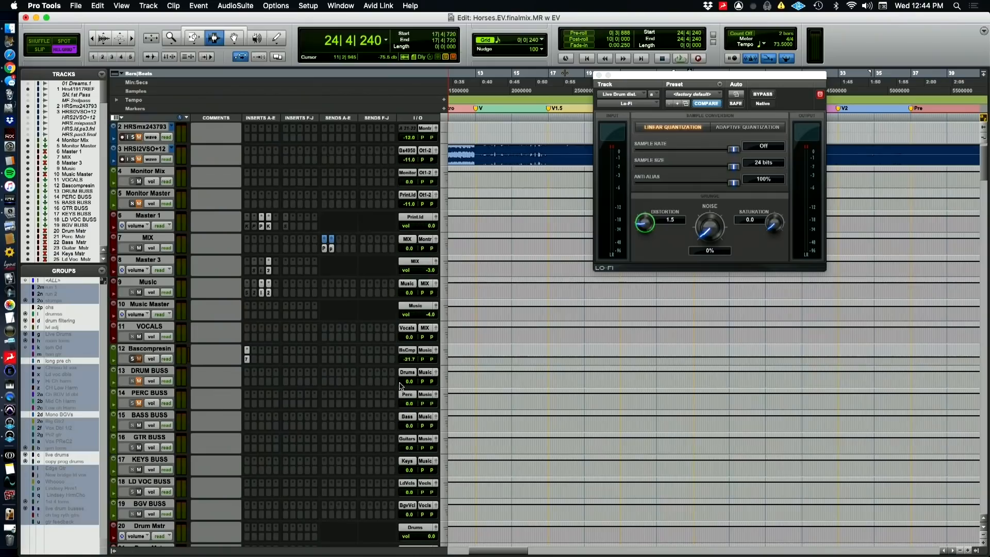
{"action": "key", "text": "space"}
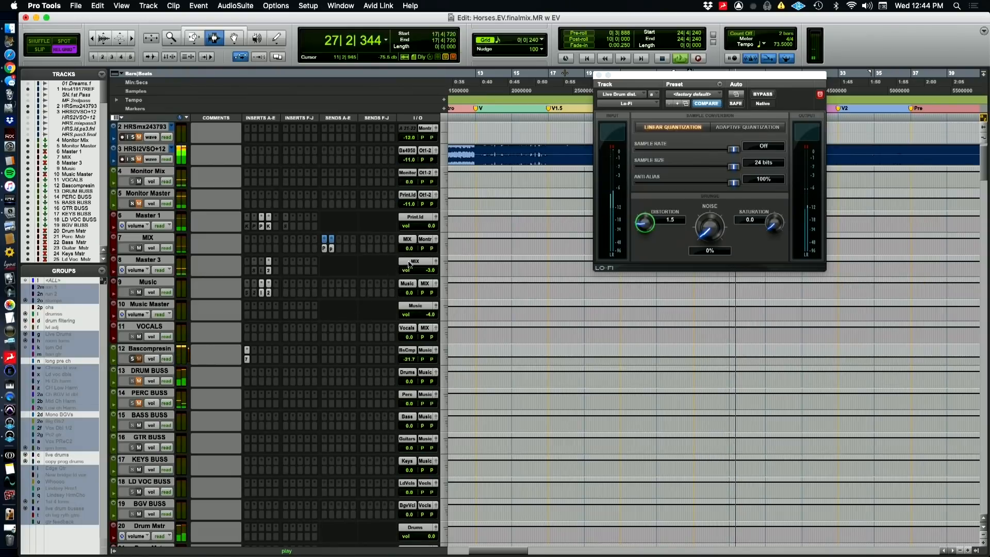
{"action": "key", "text": "space"}
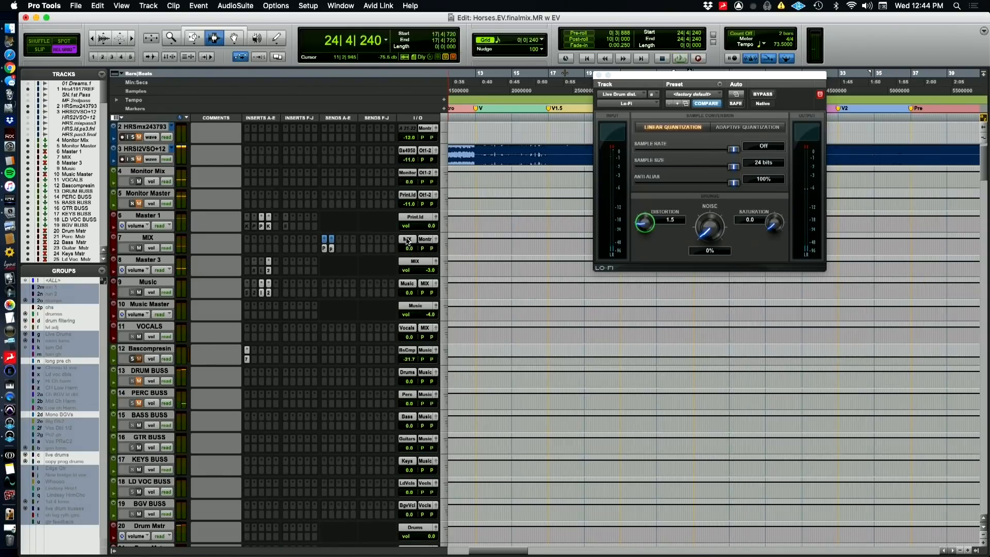
Select every track assigned to the MIX path, and open the kick wolf track's send A to MIX
{"action": "right_click", "coordinate": [408, 240]}
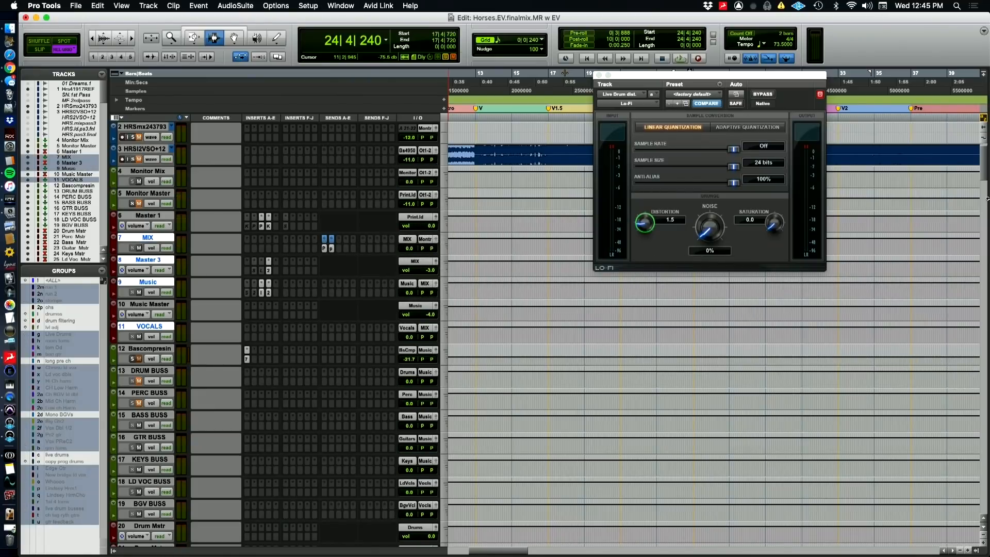
{"action": "left_click_drag", "start_coordinate": [981, 196], "coordinate": [985, 285]}
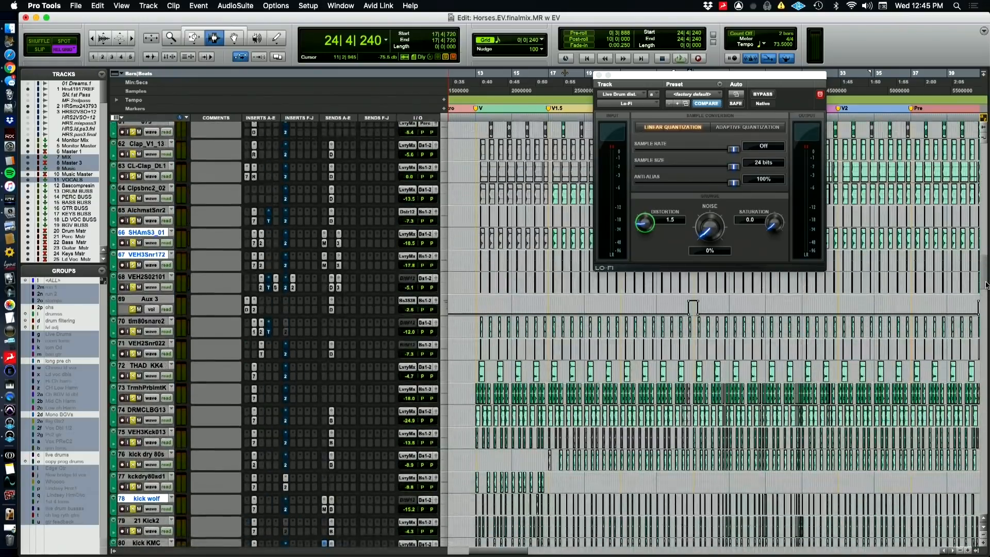
{"action": "left_click", "coordinate": [325, 509]}
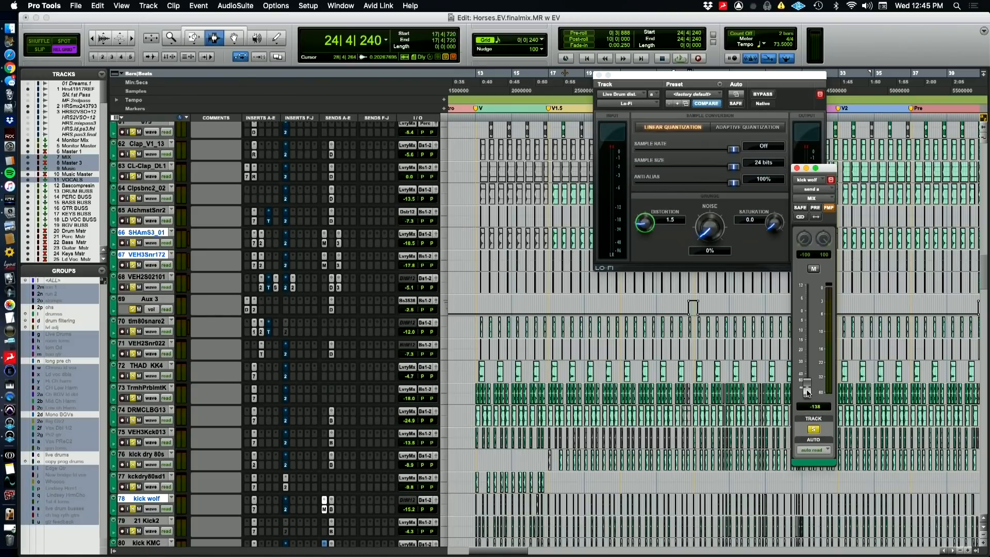
{"action": "key", "text": "super+Tab"}
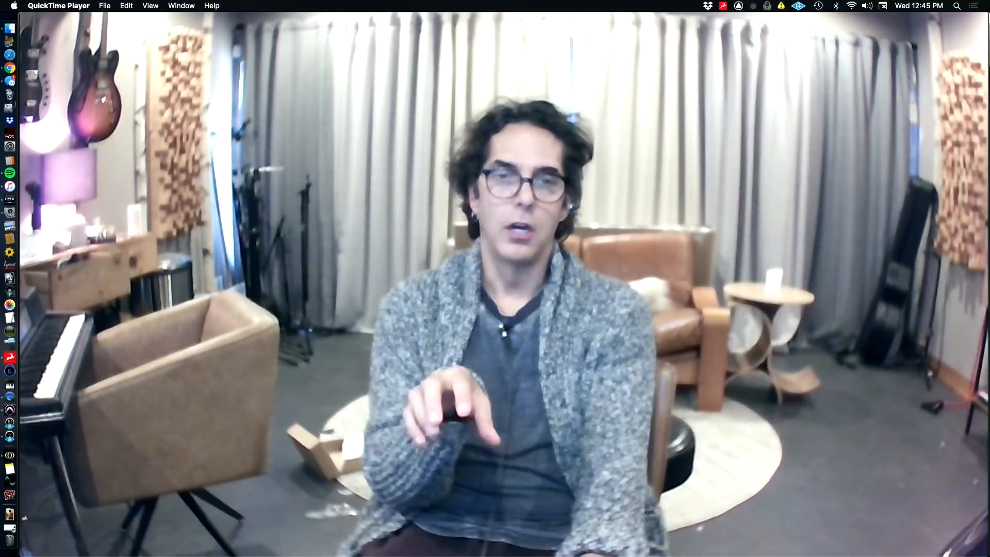
{"action": "key", "text": "super+Tab"}
{"action": "key", "text": "super+Tab"}
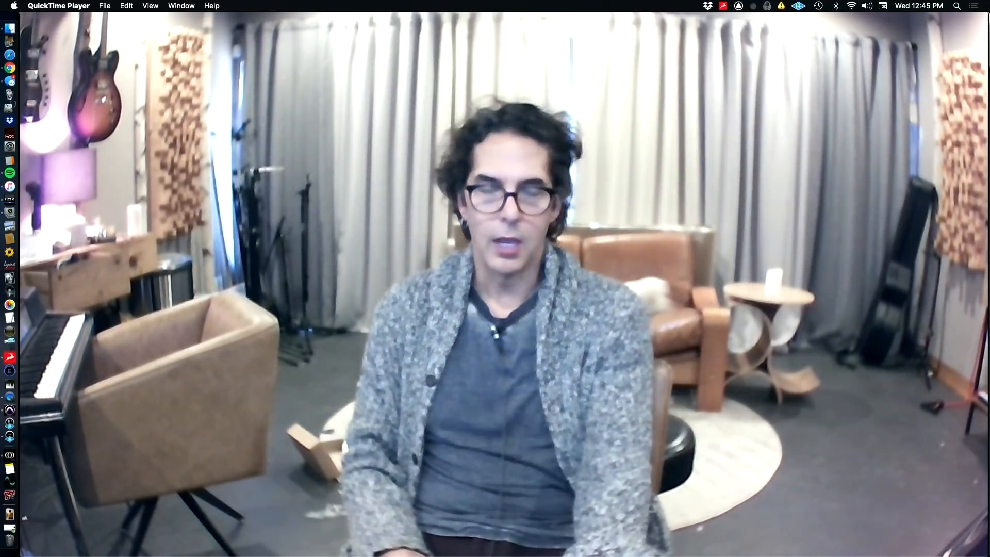
{"action": "key", "text": "super+Tab"}
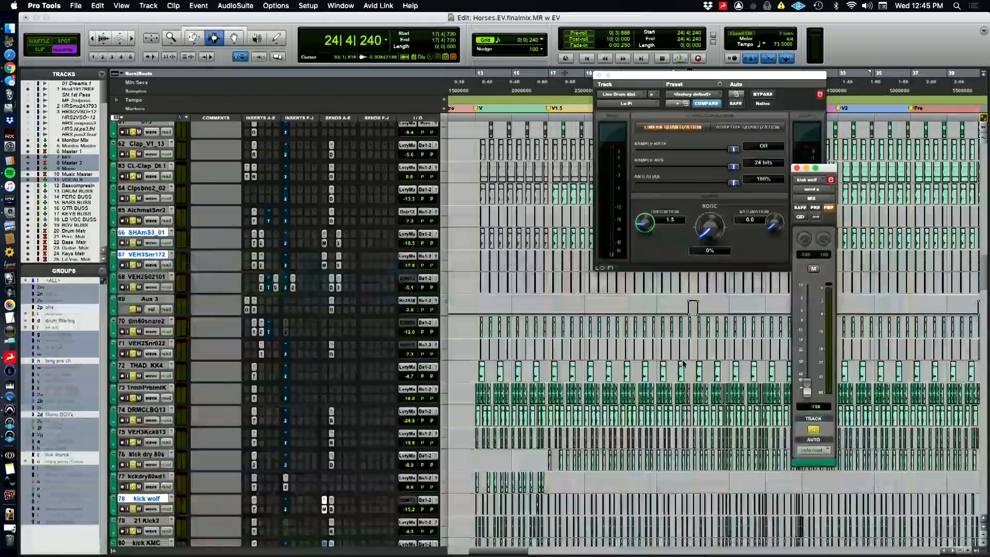
Select only the SHAmS3_01, VEH3Snr172 and kick wolf tracks together
{"action": "left_click", "coordinate": [140, 233]}
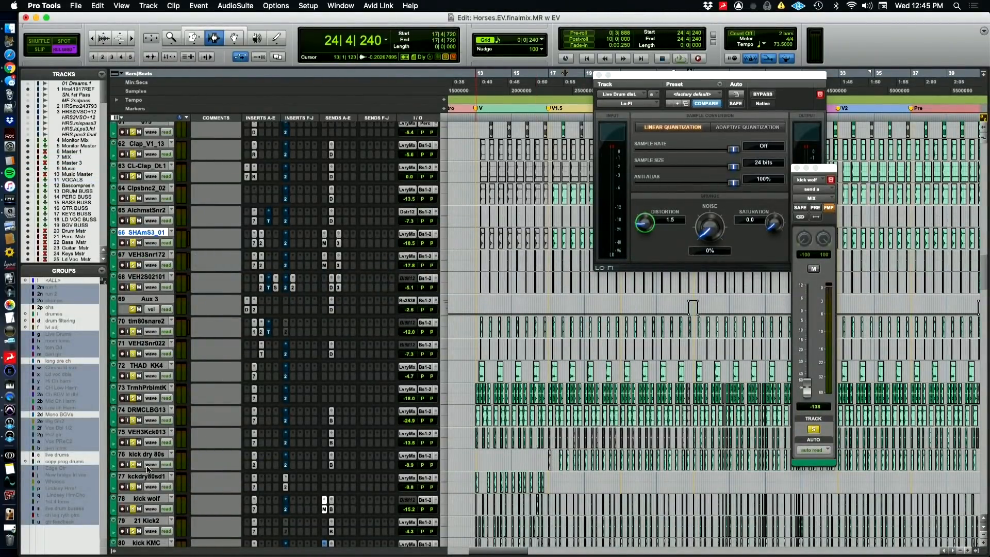
{"action": "left_click", "coordinate": [137, 255], "text": "shift"}
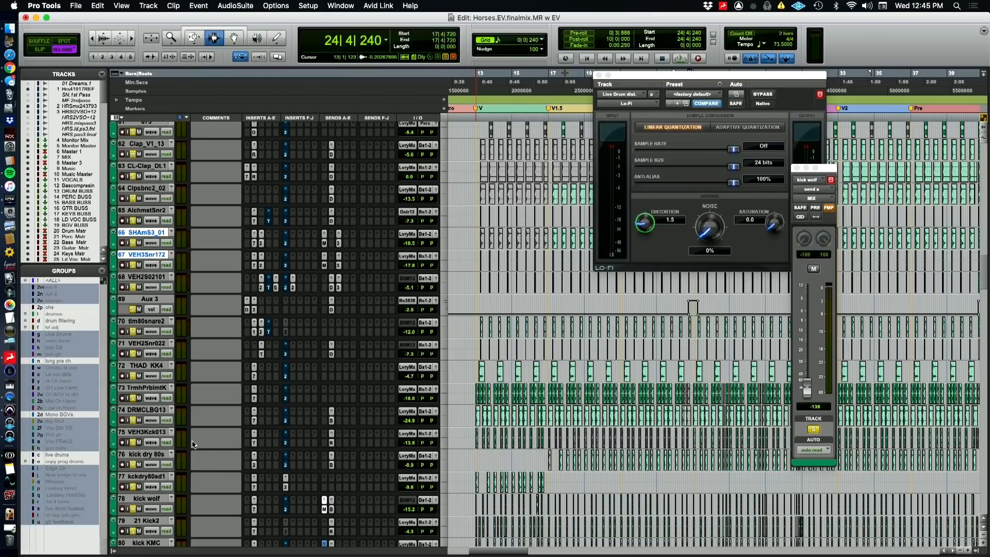
{"action": "left_click", "coordinate": [146, 499], "text": "super"}
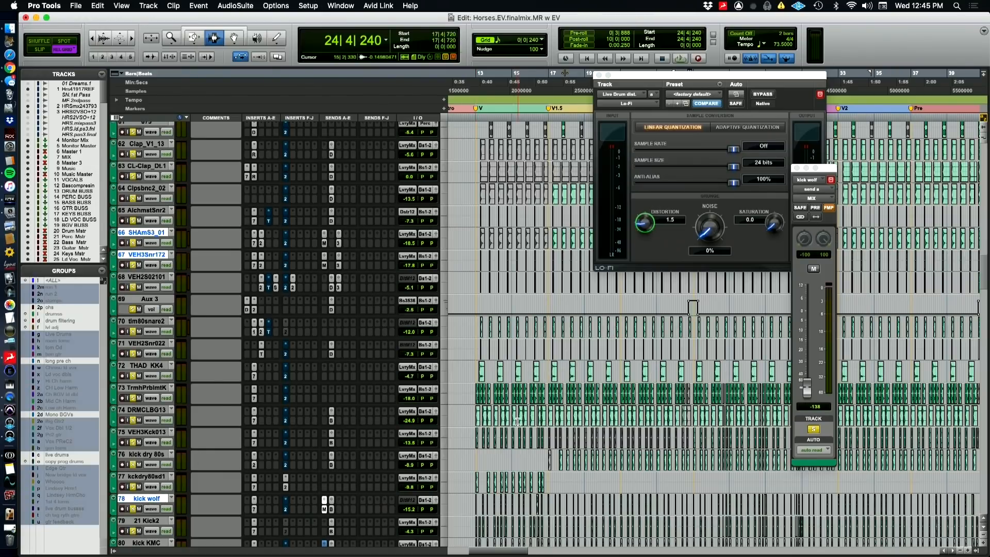
Return to the buss tracks during playback, and clear the mutes on DRUM BUSS and PERC BUSS
{"action": "key", "text": "space"}
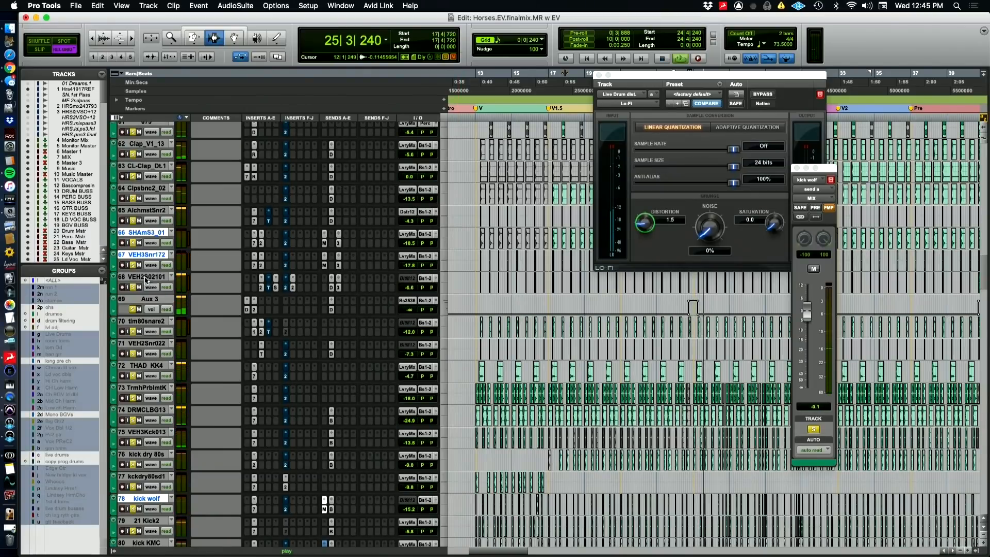
{"action": "scroll", "coordinate": [235, 321], "scroll_direction": "up", "scroll_amount": 3}
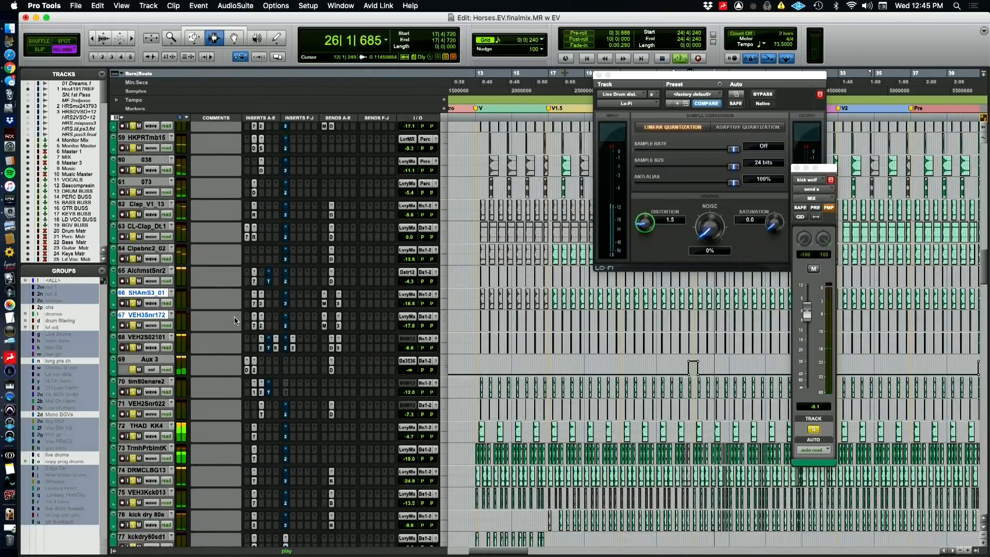
{"action": "scroll", "coordinate": [230, 316], "scroll_direction": "up", "scroll_amount": 8}
{"action": "scroll", "coordinate": [230, 319], "scroll_direction": "up", "scroll_amount": 1}
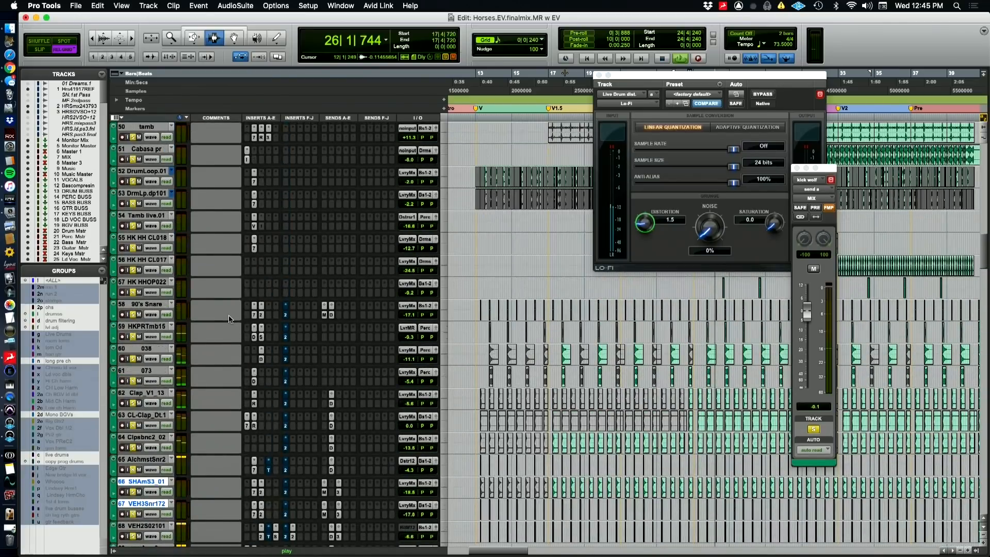
{"action": "scroll", "coordinate": [230, 319], "scroll_direction": "up", "scroll_amount": 12}
{"action": "scroll", "coordinate": [231, 318], "scroll_direction": "up", "scroll_amount": 20}
{"action": "key", "text": "space"}
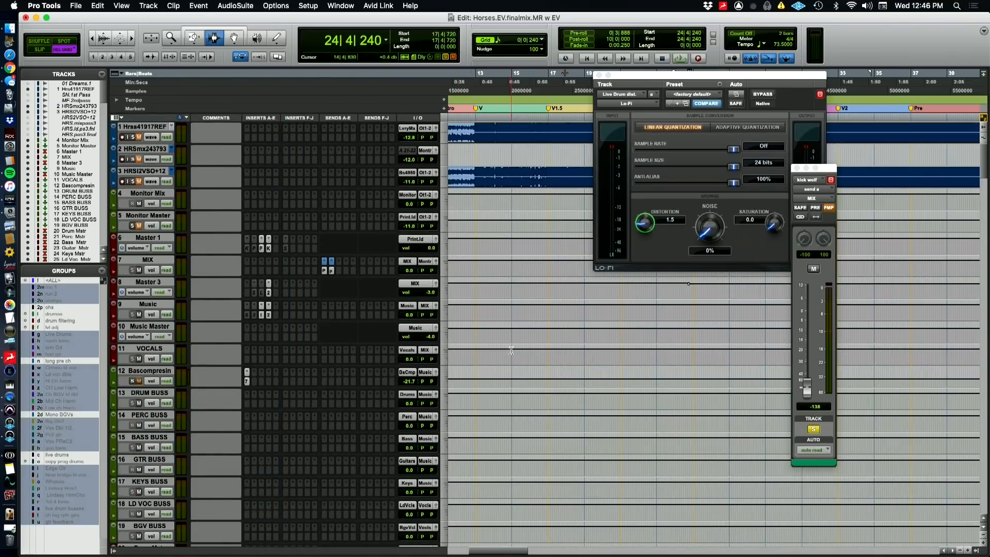
Play the soloed drums and percussion, and toggle the selected snare and kick tracks' send A to MIX for comparison
{"action": "scroll", "coordinate": [520, 376], "scroll_direction": "down", "scroll_amount": 15}
{"action": "key", "text": "space"}
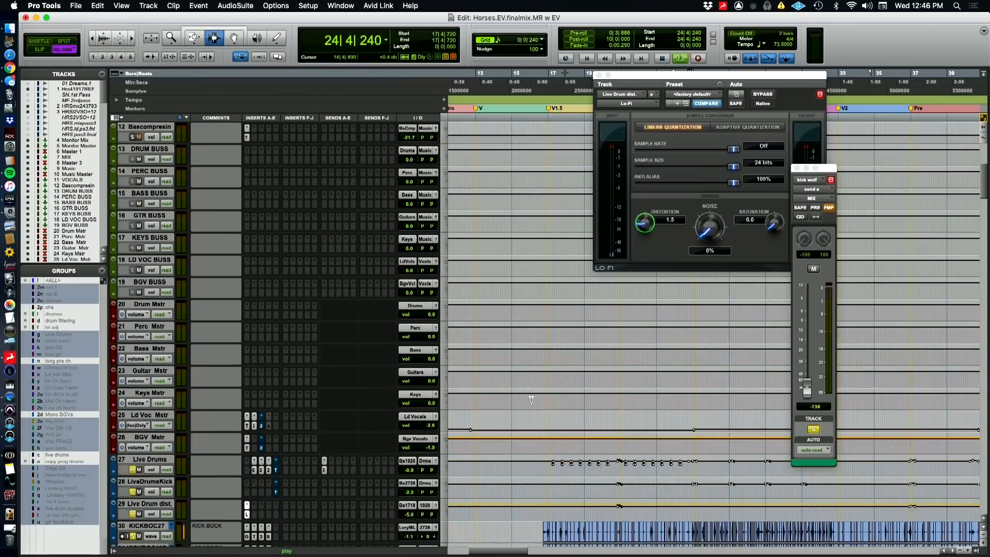
{"action": "scroll", "coordinate": [533, 405], "scroll_direction": "down", "scroll_amount": 7}
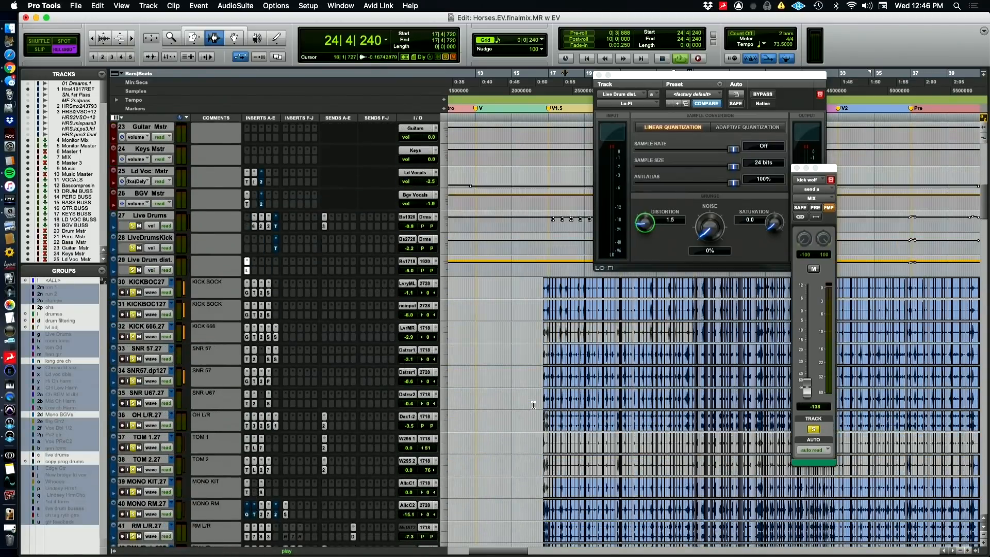
{"action": "scroll", "coordinate": [533, 405], "scroll_direction": "down", "scroll_amount": 20}
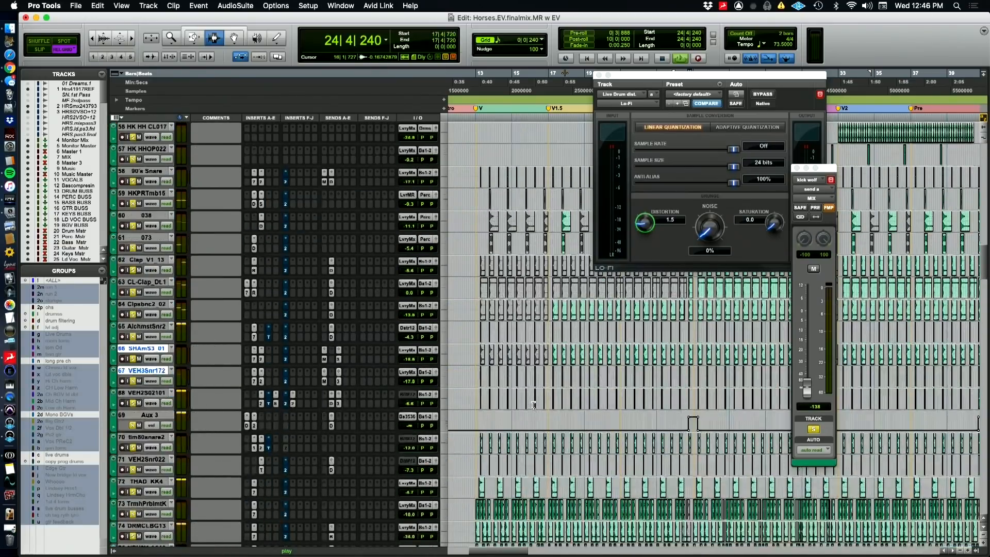
{"action": "scroll", "coordinate": [533, 405], "scroll_direction": "down", "scroll_amount": 1}
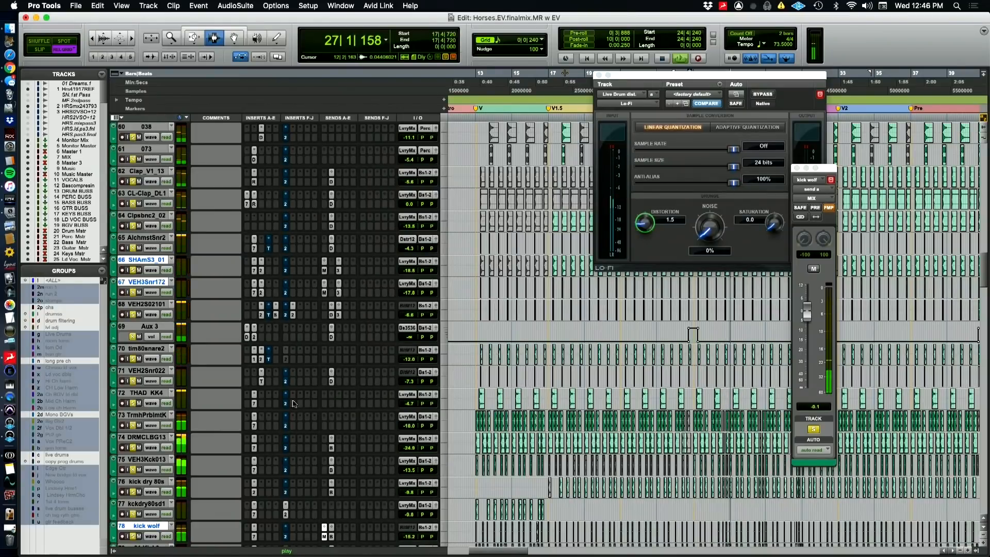
{"action": "left_click", "coordinate": [324, 270], "text": "alt+shift"}
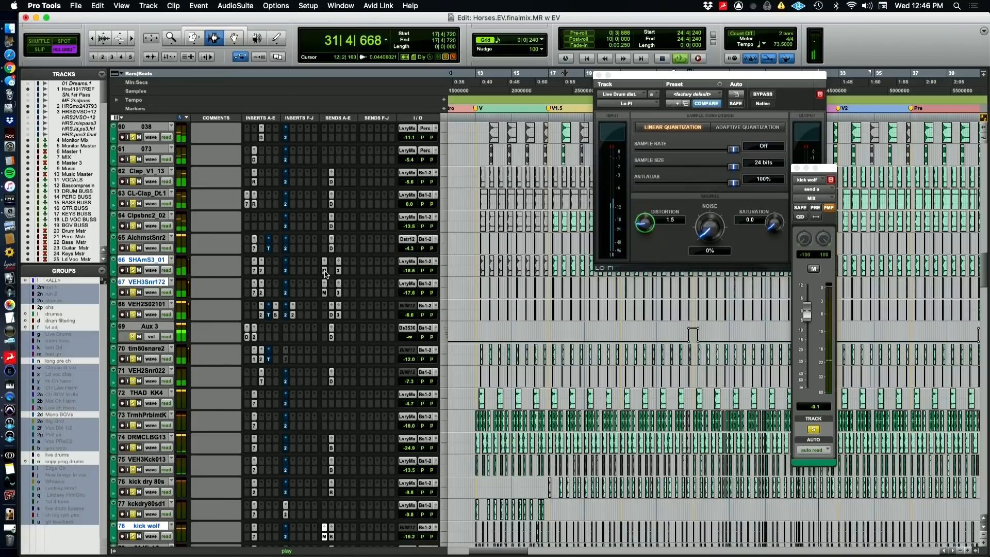
{"action": "key", "text": "space"}
Clear the solos on the drum and percussion tracks, and toggle the same MIX sends while the full mix plays
{"action": "left_click", "coordinate": [132, 249]}
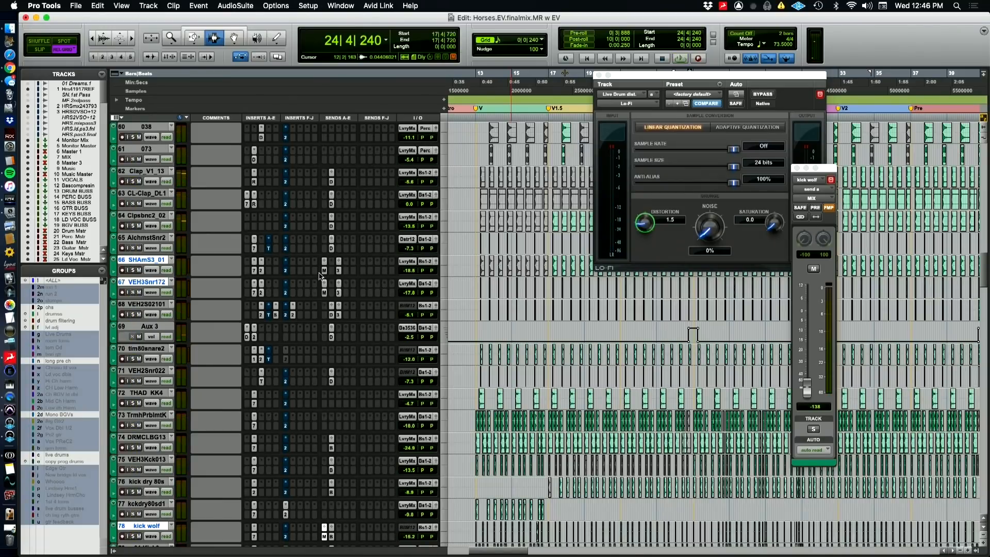
{"action": "key", "text": "space"}
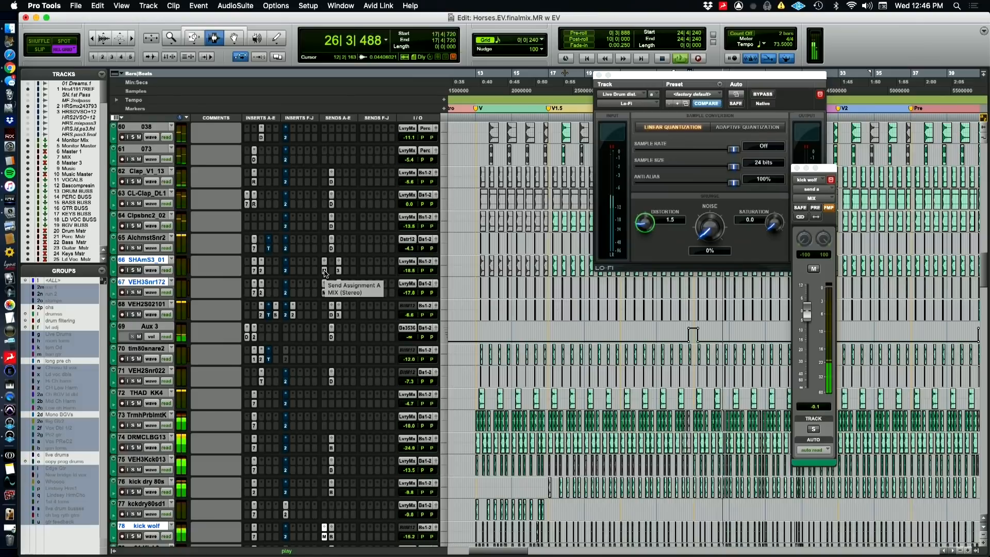
{"action": "left_click", "coordinate": [324, 271], "text": "alt+shift+super"}
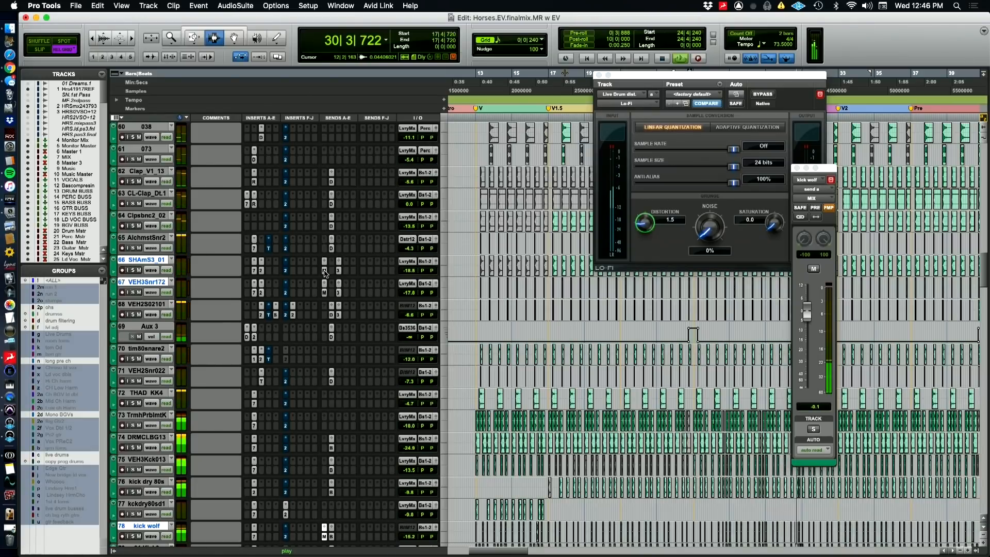
Go back up to the buss tracks, select Bascompresin and open its CLA-76 compressor
{"action": "key", "text": "super+Tab"}
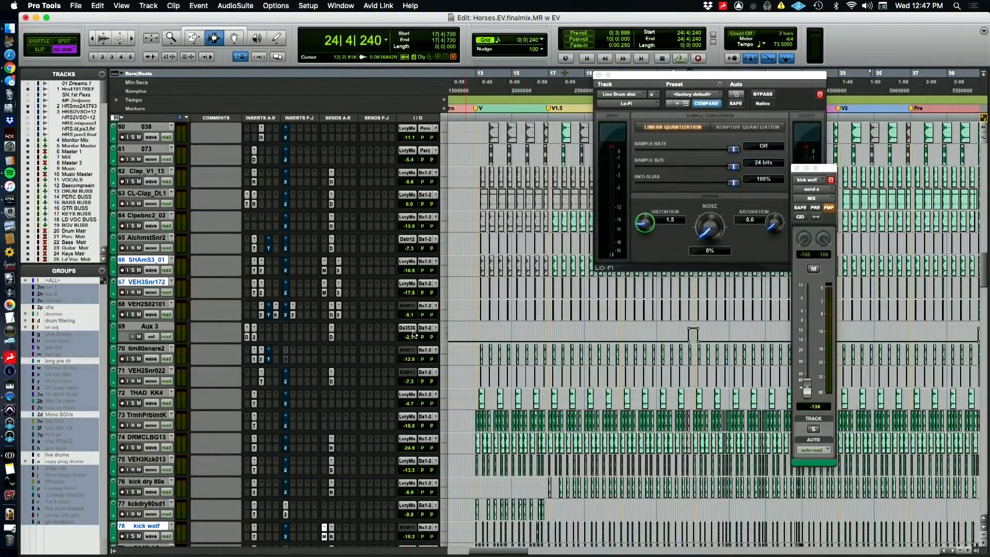
{"action": "scroll", "coordinate": [458, 355], "scroll_direction": "up", "scroll_amount": 15}
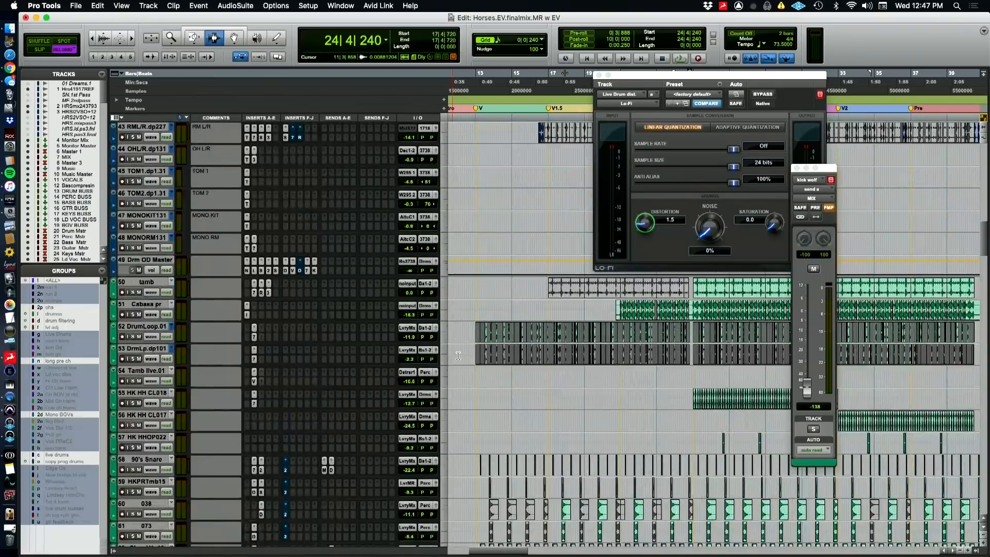
{"action": "scroll", "coordinate": [458, 355], "scroll_direction": "up", "scroll_amount": 10}
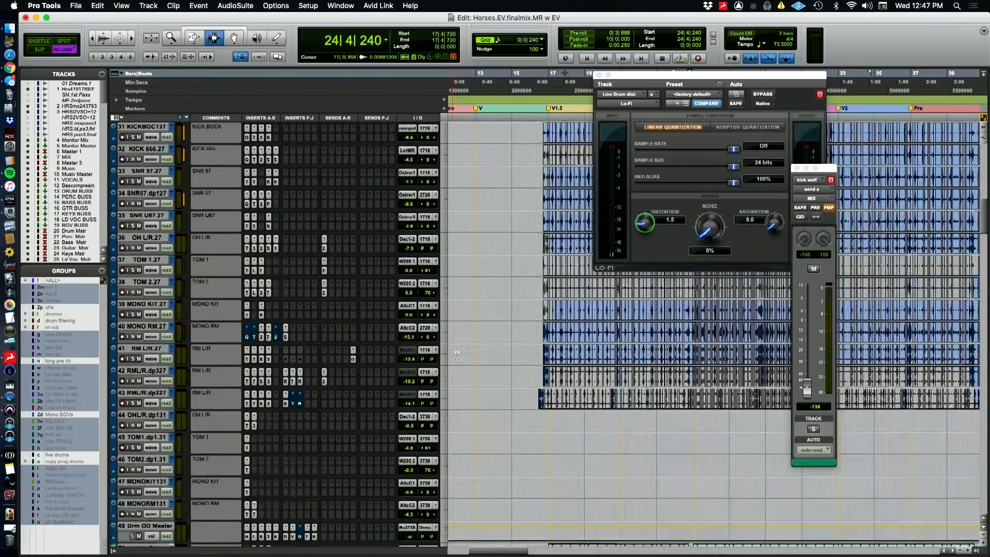
{"action": "scroll", "coordinate": [456, 356], "scroll_direction": "up", "scroll_amount": 10}
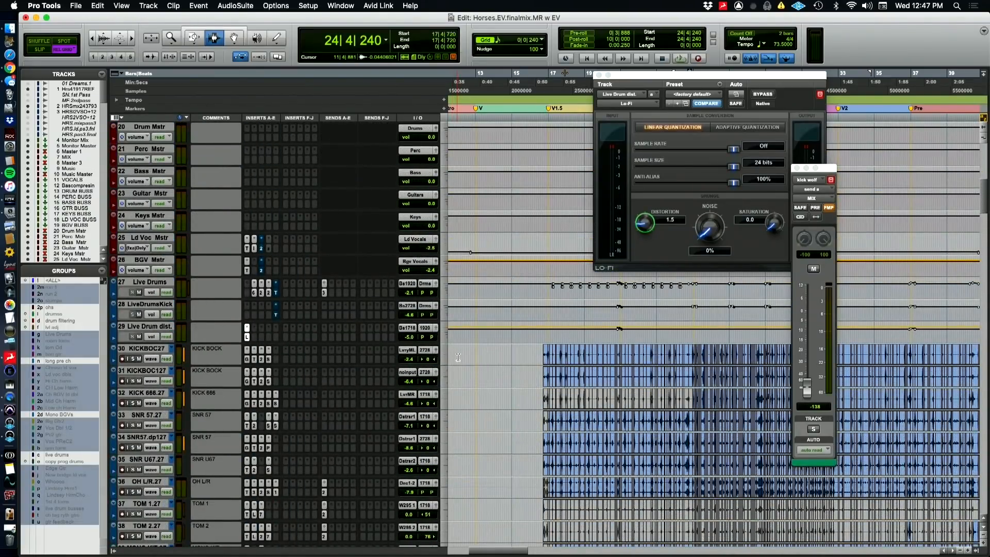
{"action": "scroll", "coordinate": [458, 357], "scroll_direction": "up", "scroll_amount": 12}
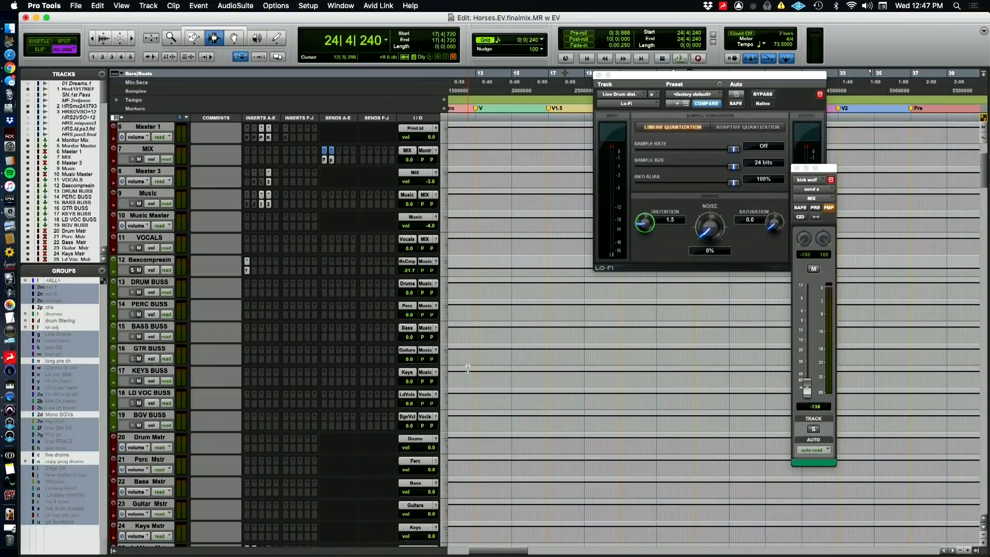
{"action": "left_click", "coordinate": [144, 262]}
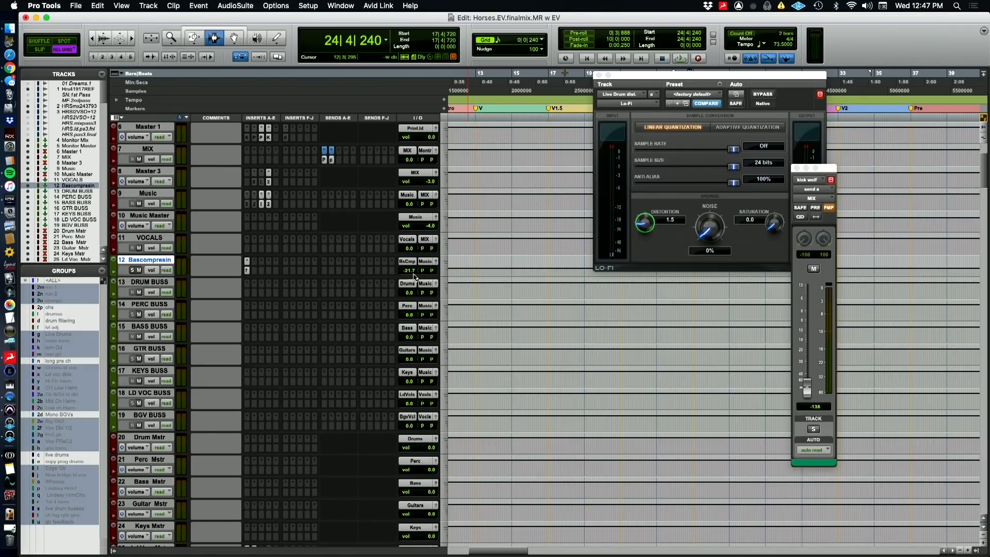
{"action": "left_click", "coordinate": [247, 271]}
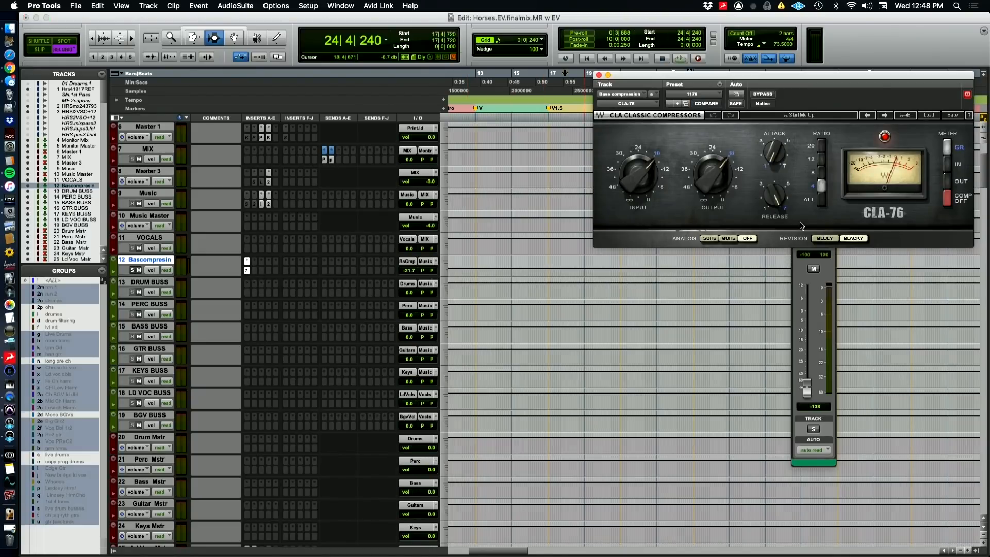
Play the full mix, solo Bascompresin to hear the compressed signal alone, and stop playback
{"action": "key", "text": "space"}
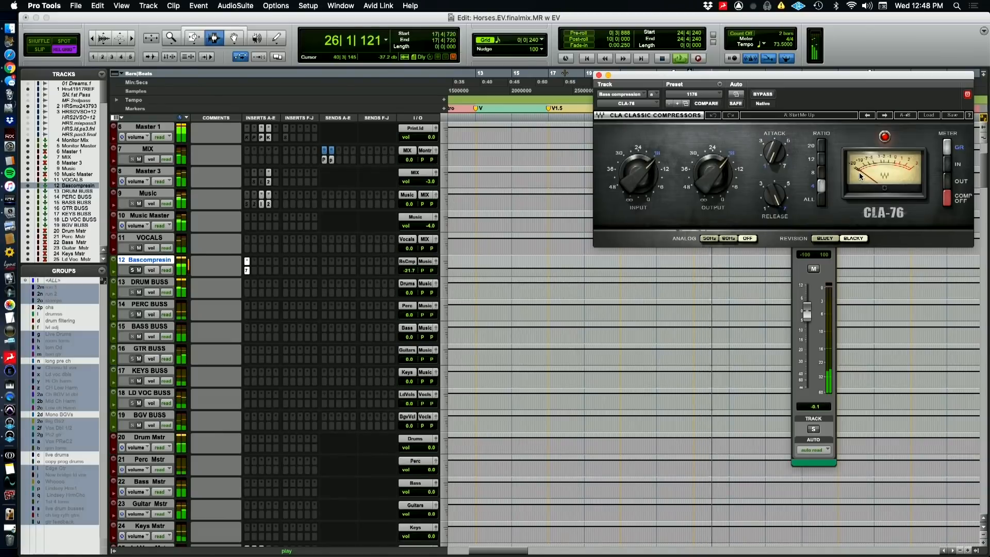
{"action": "left_click", "coordinate": [132, 271]}
{"action": "left_click", "coordinate": [132, 270]}
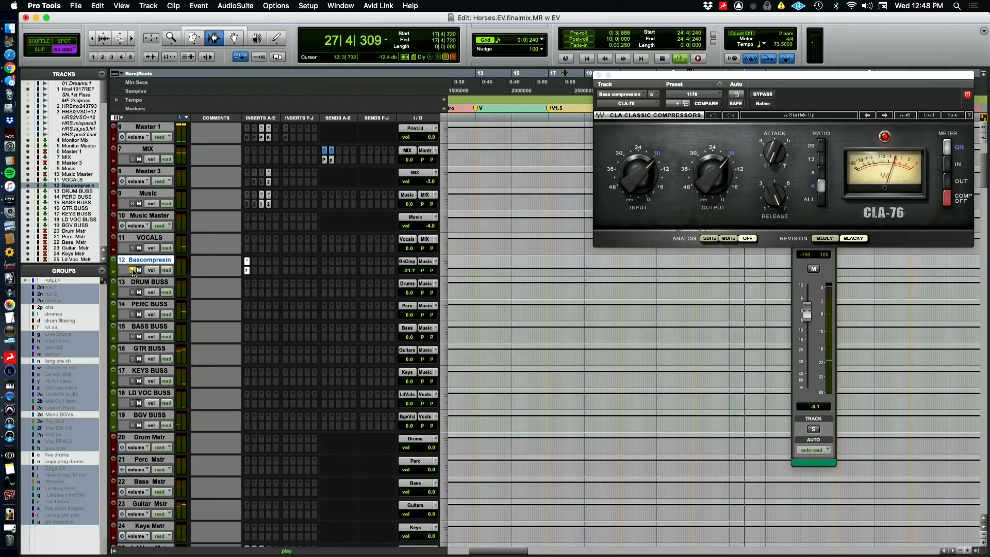
{"action": "key", "text": "space"}
{"action": "scroll", "coordinate": [312, 330], "scroll_direction": "down", "scroll_amount": 2}
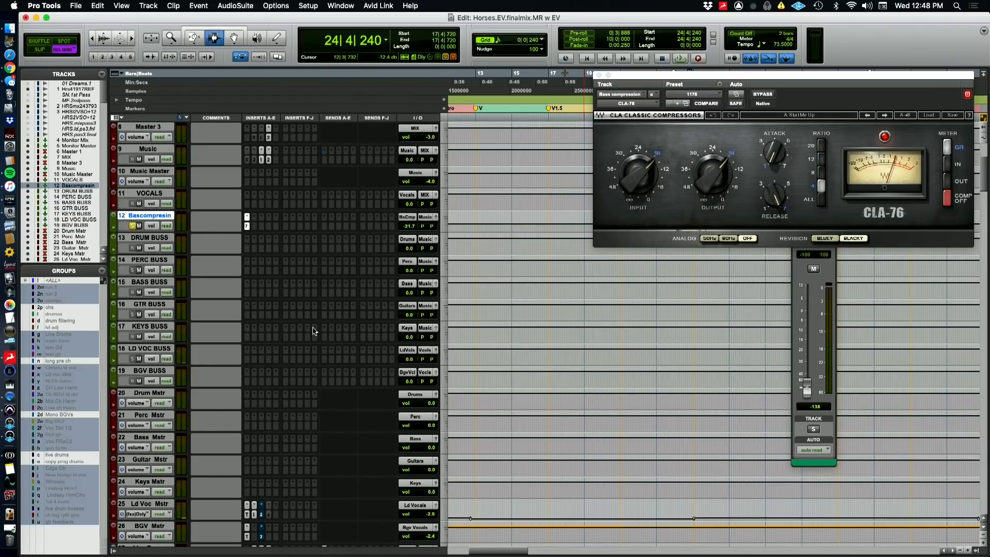
Select the assignments to Bass Compression from Bascompresin's input path, and review the sends on the kick tracks down to the bass tracks
{"action": "scroll", "coordinate": [312, 331], "scroll_direction": "down", "scroll_amount": 3}
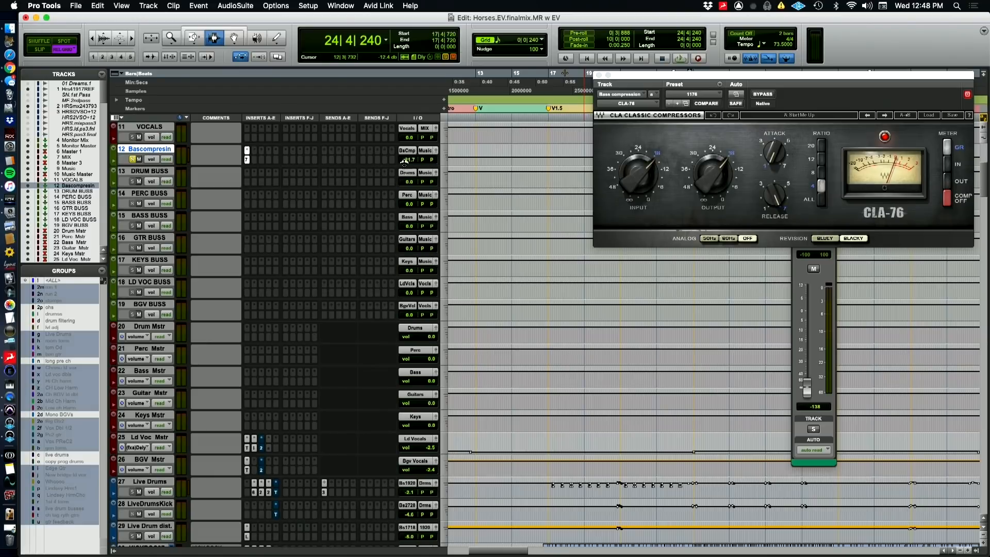
{"action": "right_click", "coordinate": [407, 154]}
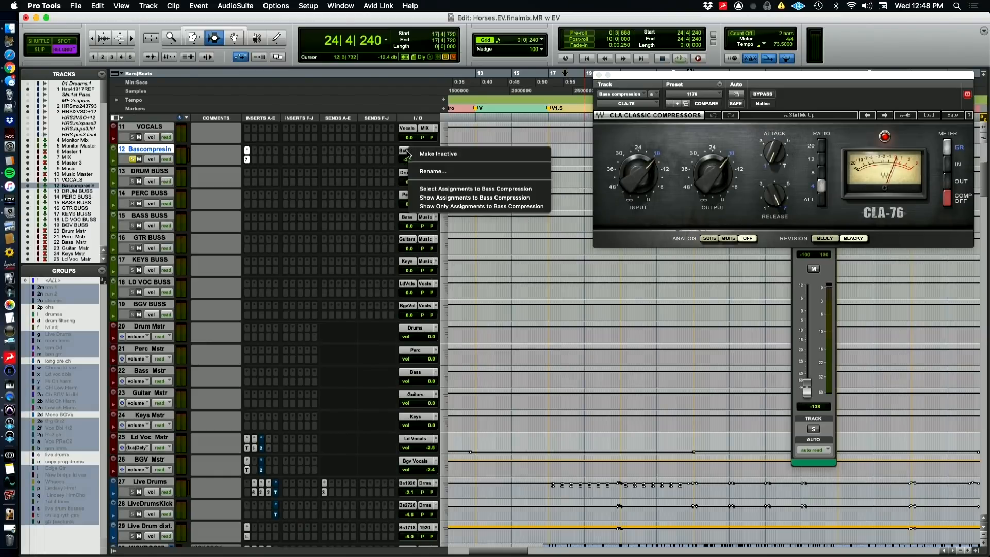
{"action": "left_click", "coordinate": [432, 190]}
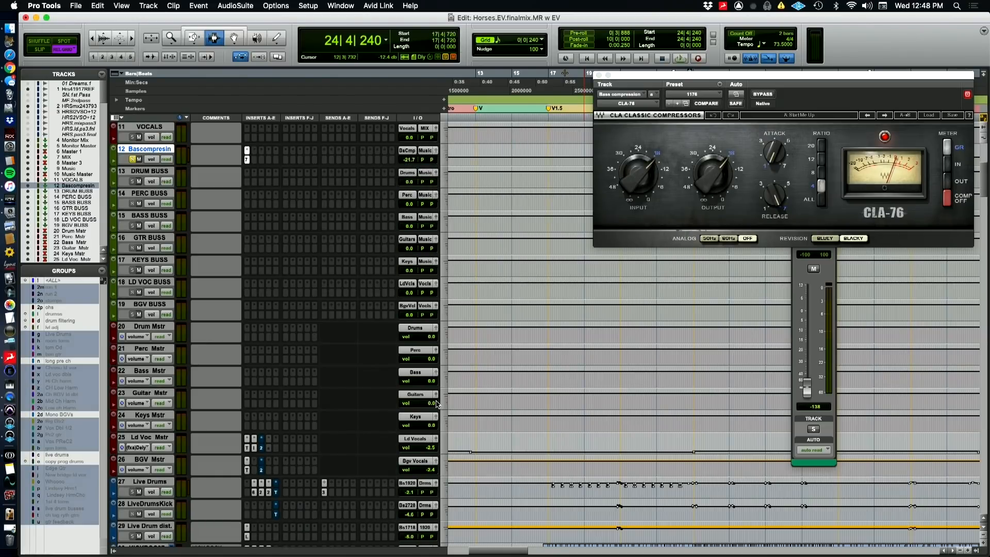
{"action": "scroll", "coordinate": [436, 402], "scroll_direction": "down", "scroll_amount": 8}
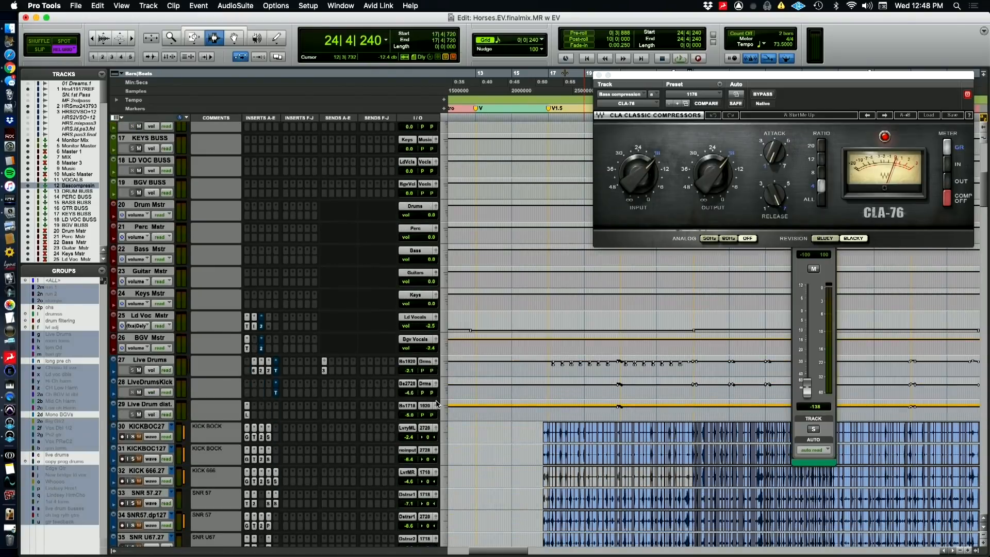
{"action": "scroll", "coordinate": [437, 402], "scroll_direction": "down", "scroll_amount": 4}
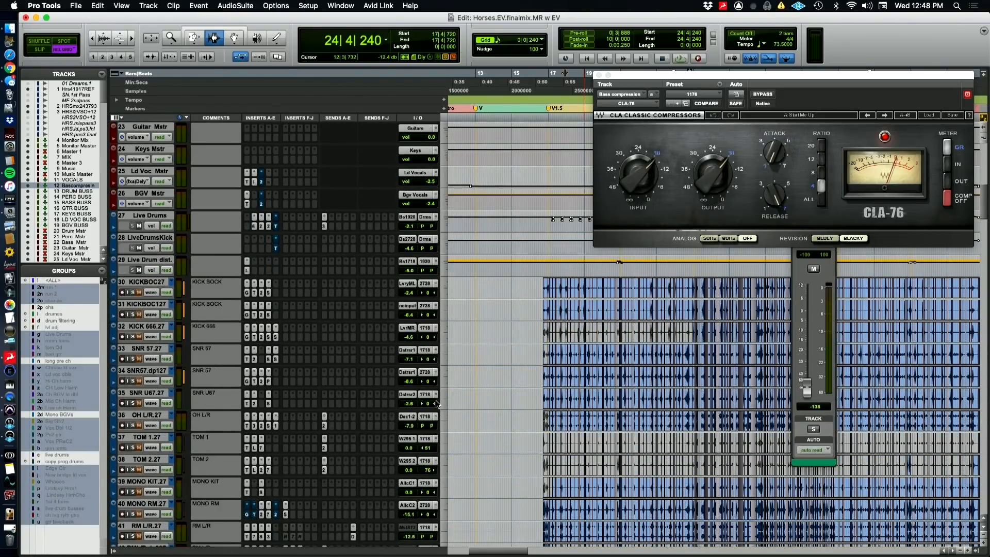
{"action": "scroll", "coordinate": [437, 403], "scroll_direction": "down", "scroll_amount": 20}
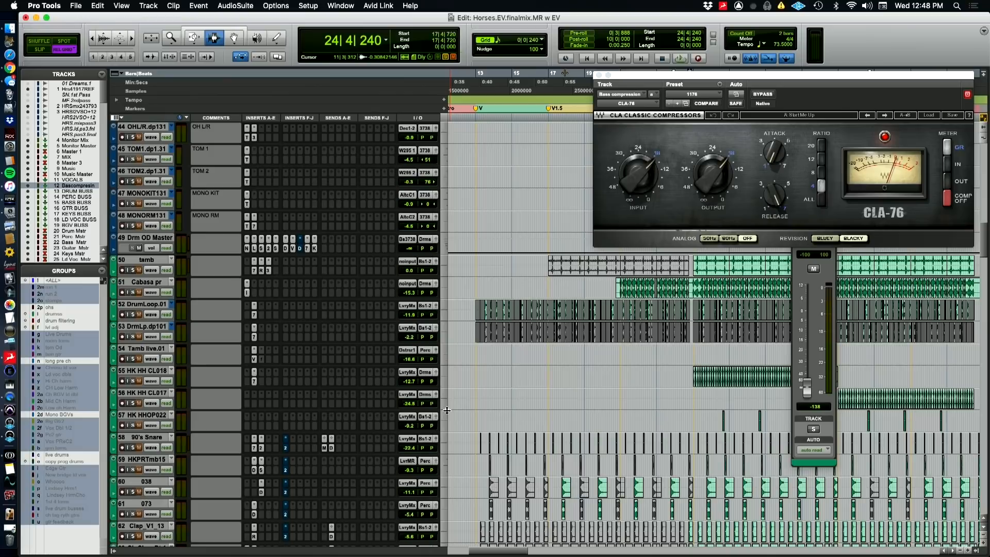
{"action": "scroll", "coordinate": [446, 410], "scroll_direction": "down", "scroll_amount": 20}
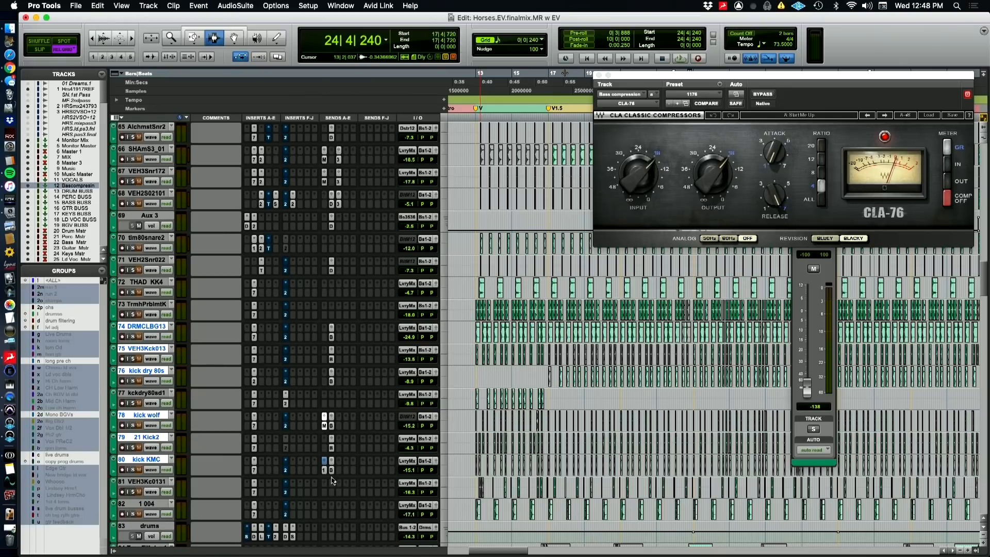
{"action": "scroll", "coordinate": [332, 426], "scroll_direction": "down", "scroll_amount": 10}
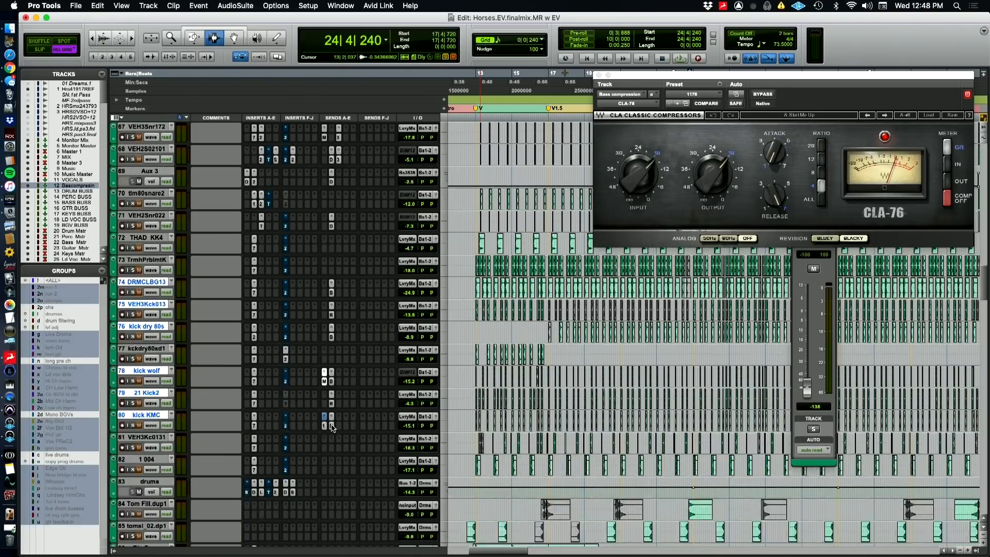
{"action": "scroll", "coordinate": [332, 427], "scroll_direction": "down", "scroll_amount": 10}
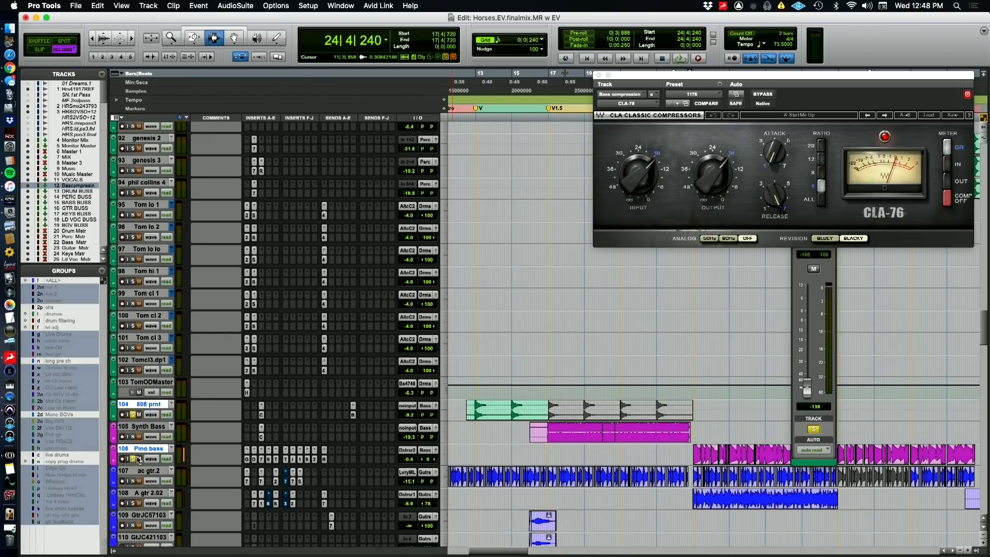
Play the soloed 808 prnt and Pino bass, reopen Bascompresin's CLA-76, and toggle the bus mute for comparison before stopping
{"action": "key", "text": "space"}
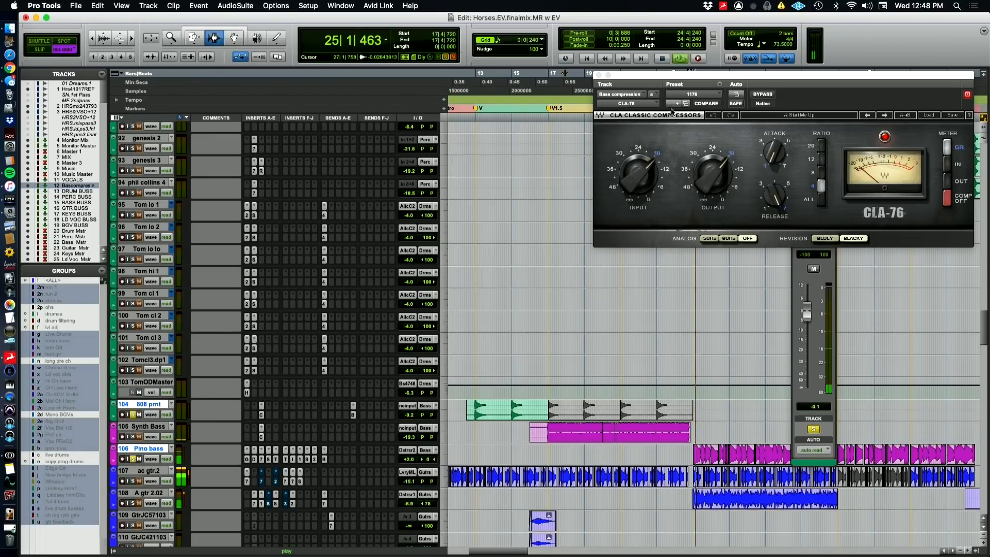
{"action": "left_click", "coordinate": [599, 75]}
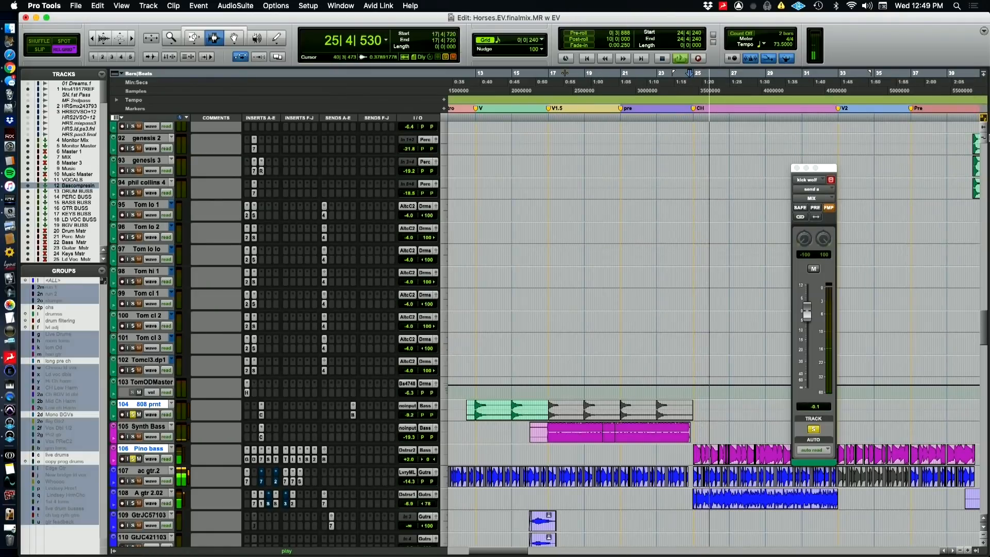
{"action": "scroll", "coordinate": [987, 136], "scroll_direction": "up", "scroll_amount": 20}
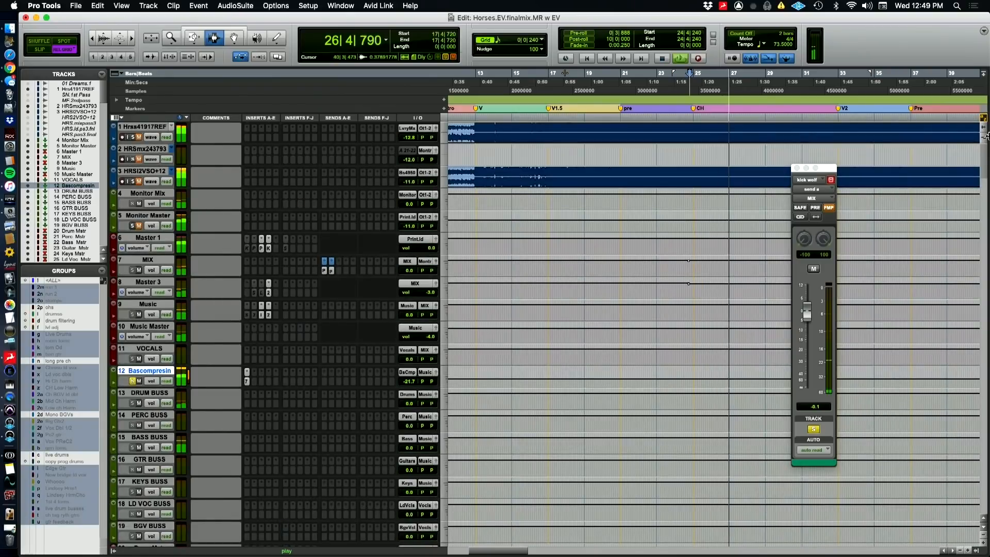
{"action": "left_click", "coordinate": [247, 381]}
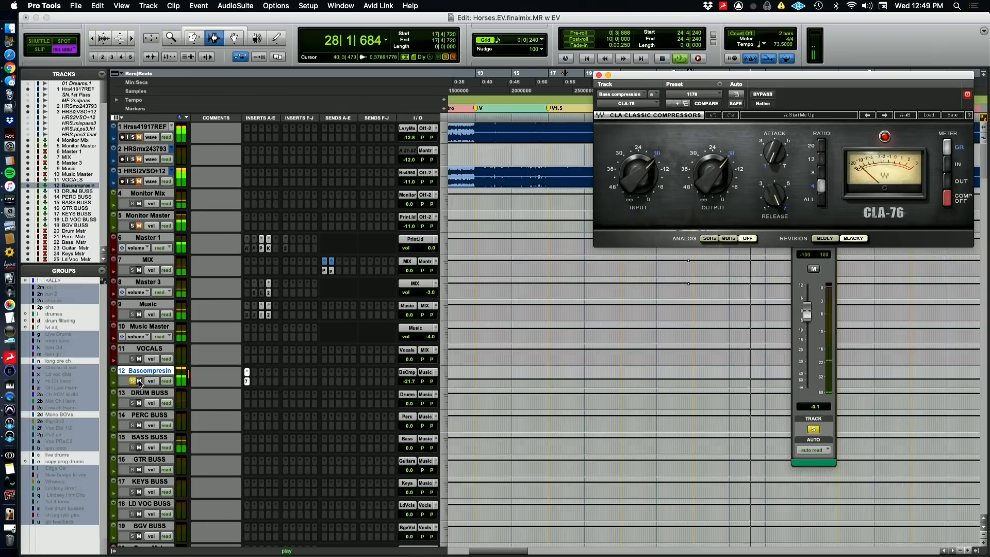
{"action": "left_click", "coordinate": [139, 382]}
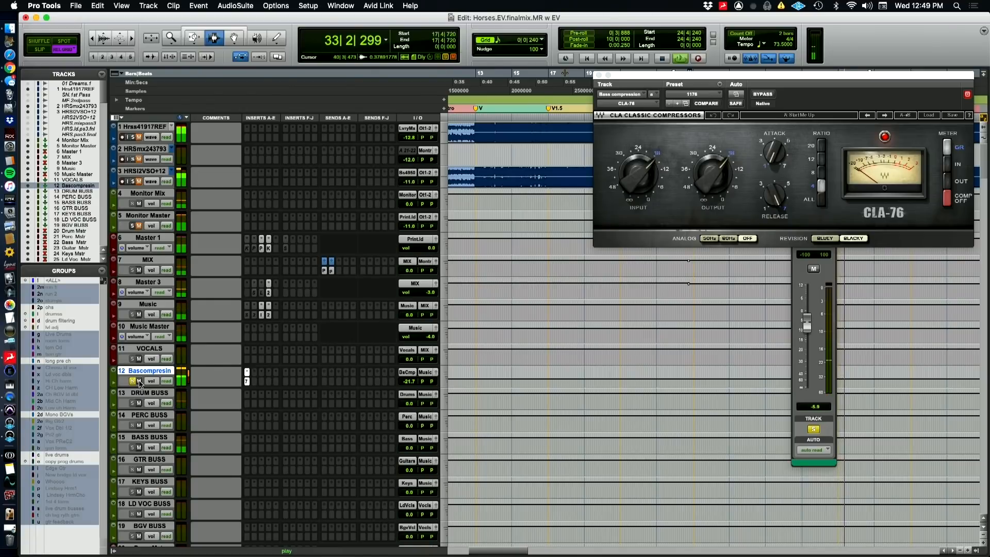
{"action": "key", "text": "space"}
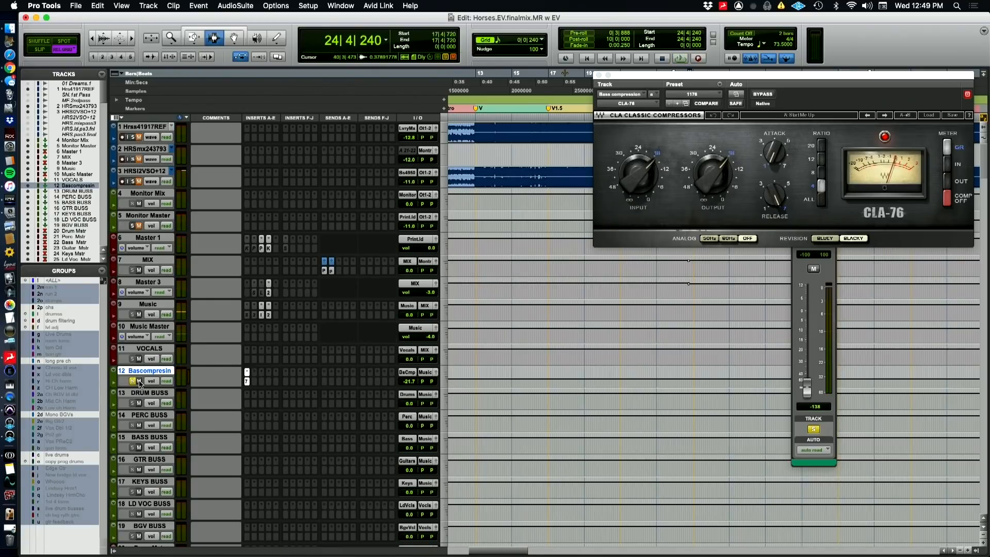
Play the full mix without solos and toggle Bascompresin's mute to hear the parallel compression in context
{"action": "key", "text": "super+Tab"}
{"action": "key", "text": "space"}
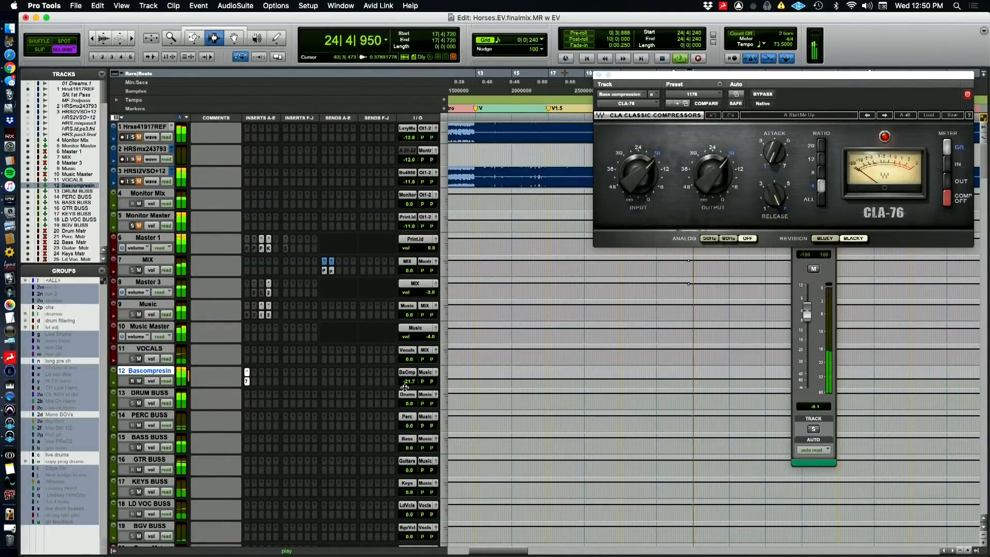
{"action": "left_click", "coordinate": [138, 381]}
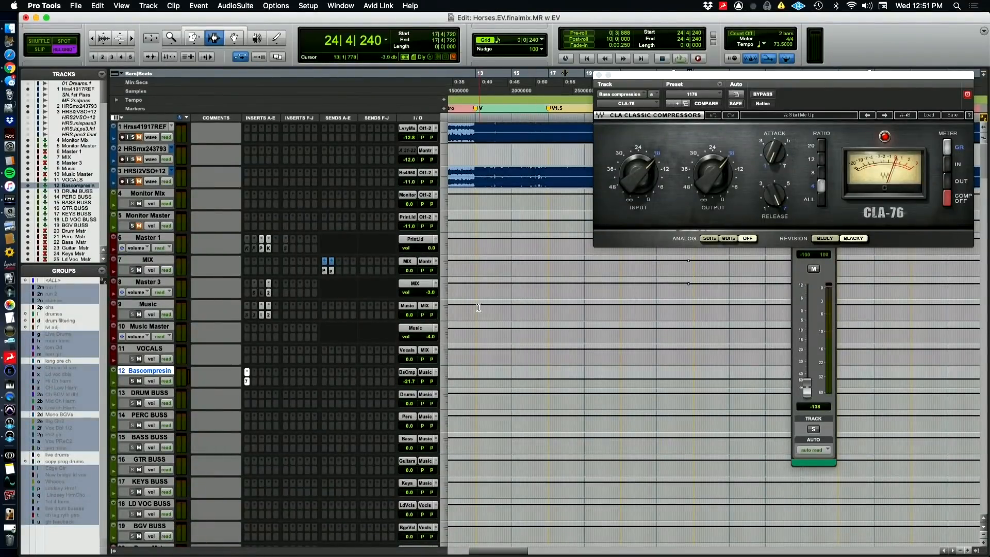
Go down to the live drum tracks and close the CLA-76 window, briefly switching to QuickTime Player and back to Pro Tools
{"action": "scroll", "coordinate": [291, 382], "scroll_direction": "down", "scroll_amount": 10}
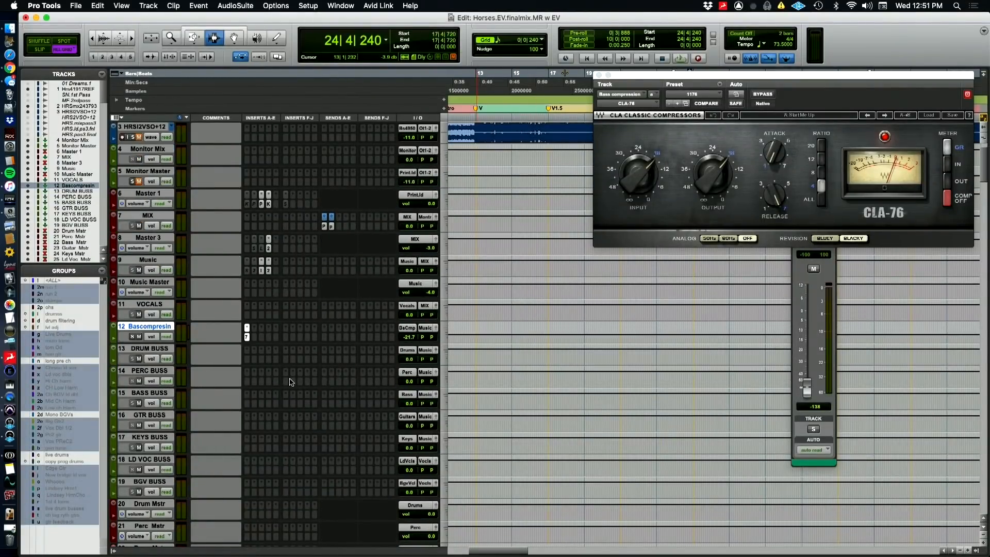
{"action": "scroll", "coordinate": [292, 382], "scroll_direction": "down", "scroll_amount": 8}
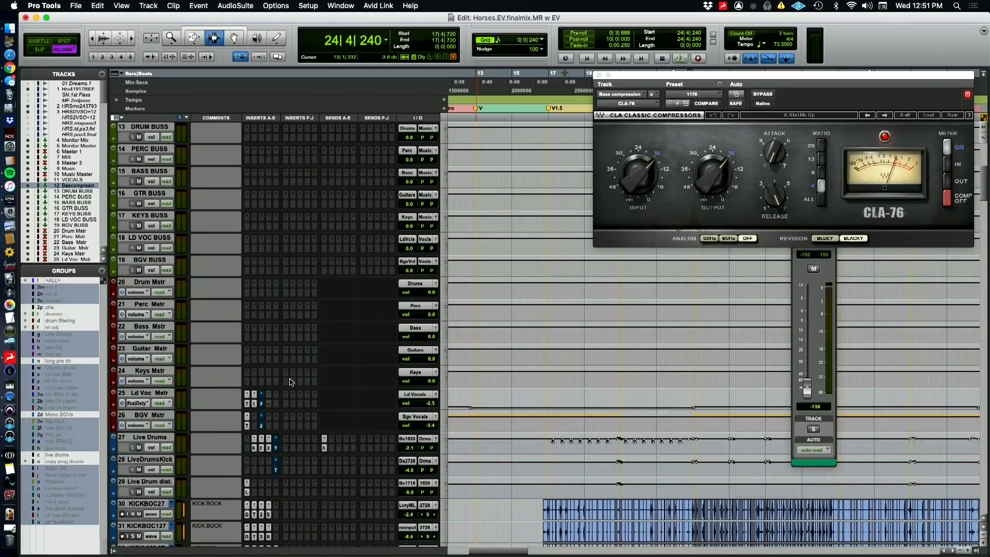
{"action": "scroll", "coordinate": [291, 382], "scroll_direction": "down", "scroll_amount": 3}
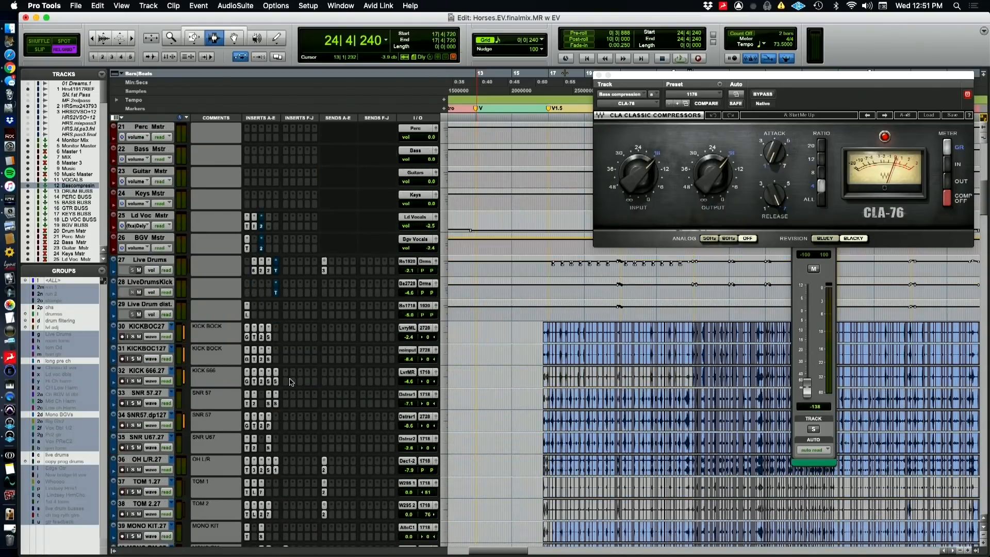
{"action": "left_click", "coordinate": [599, 77]}
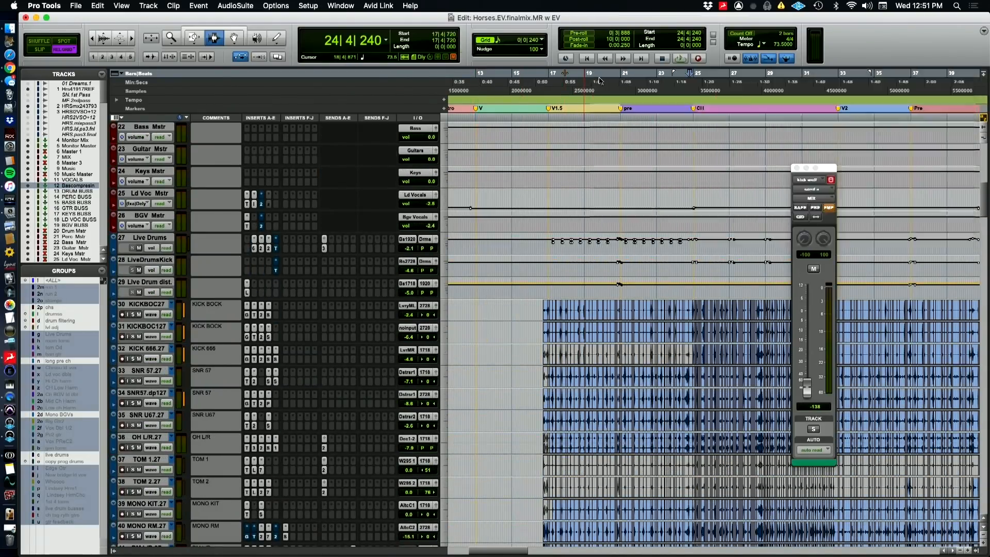
{"action": "key", "text": "super+Tab"}
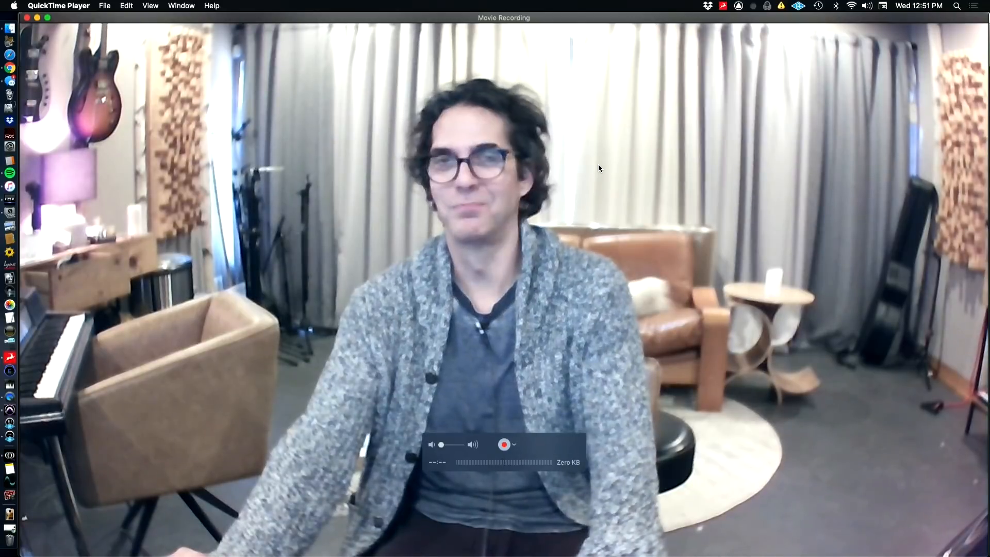
{"action": "key", "text": "super+Tab"}
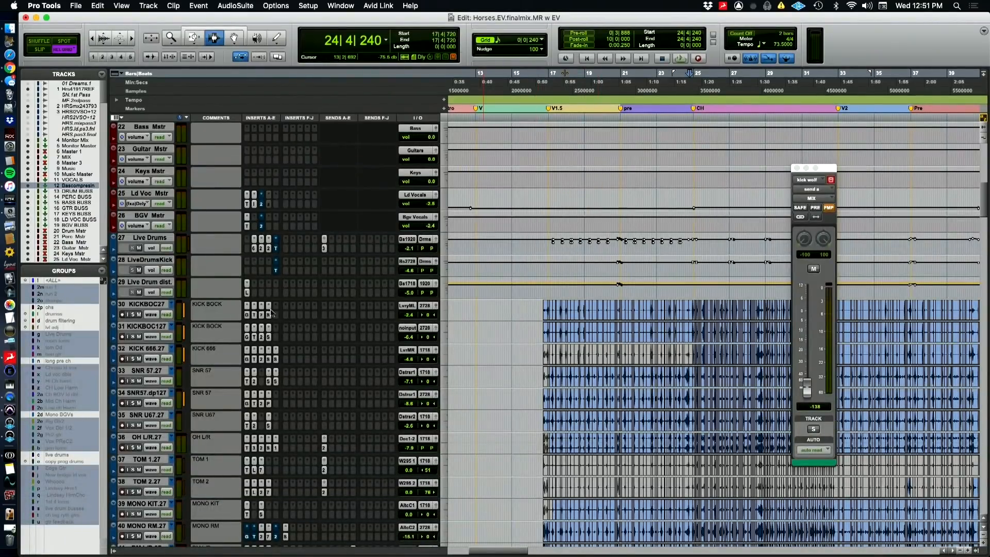
Solo KICKBOC27 and inspect the Time Adjuster delays on KICKBOC27 and its duplicate KICKBOC127
{"action": "left_click", "coordinate": [133, 315]}
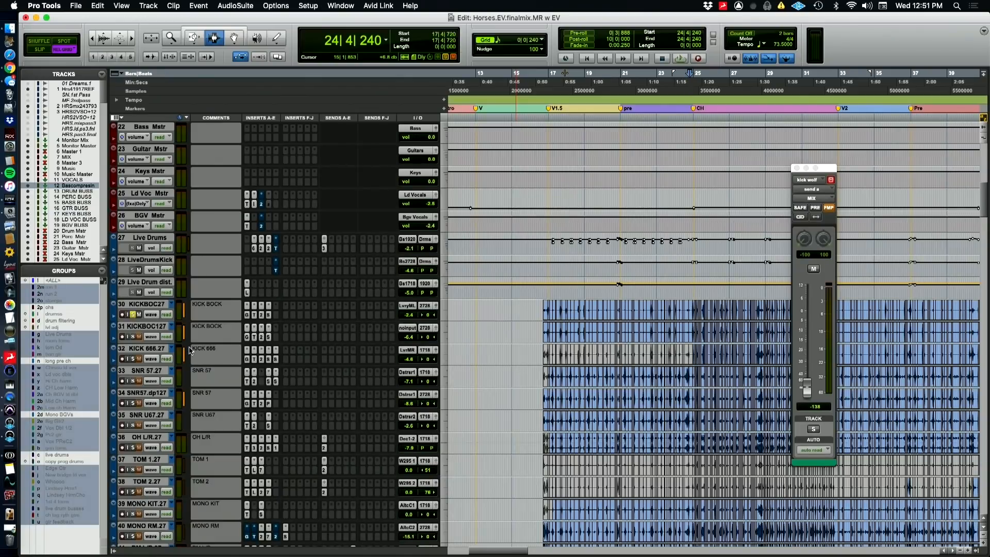
{"action": "left_click", "coordinate": [255, 313]}
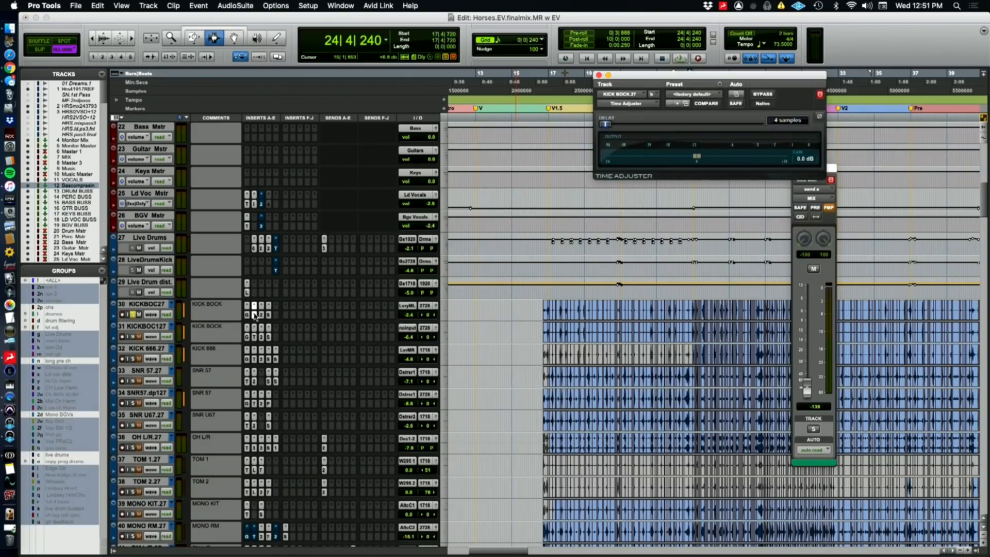
{"action": "left_click", "coordinate": [254, 338]}
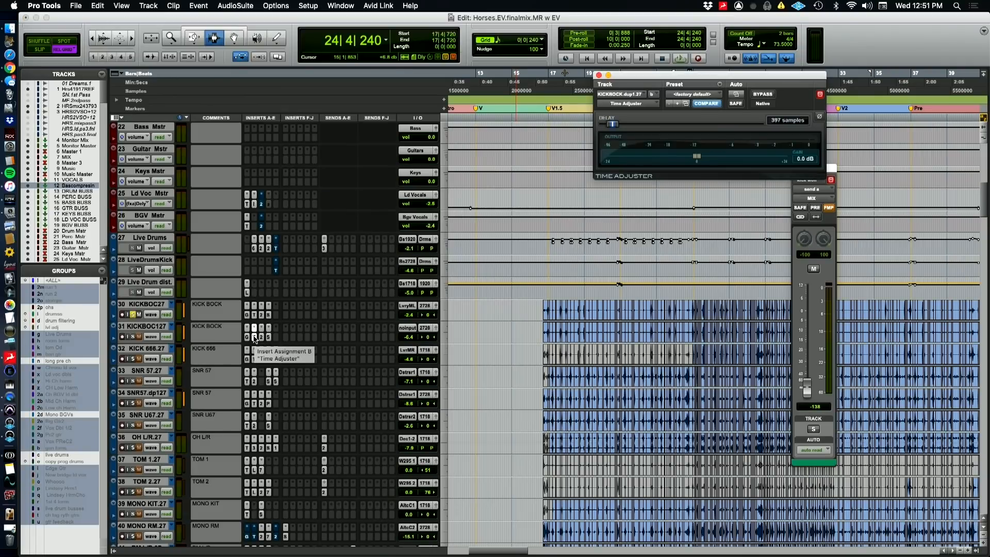
Open KICKBOC27's FabFilter Pro-G, switch briefly to QuickTime Player and back, and play the soloed kick through the gate
{"action": "left_click", "coordinate": [248, 318]}
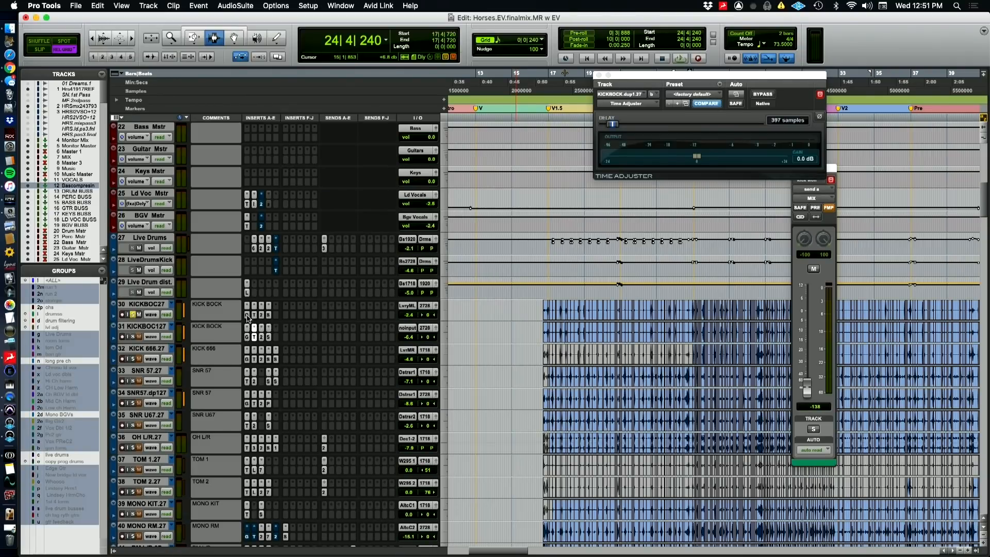
{"action": "left_click", "coordinate": [248, 318]}
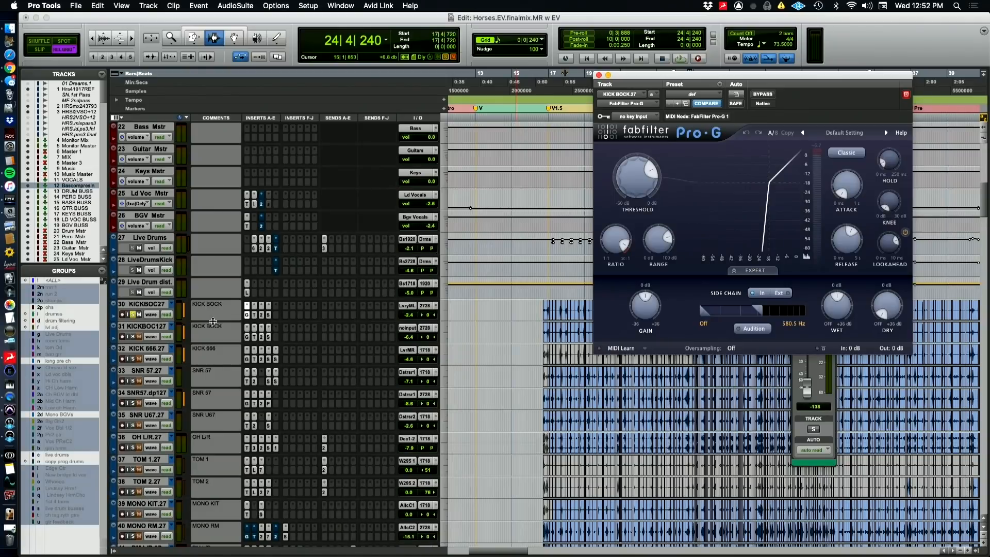
{"action": "key", "text": "super+Tab"}
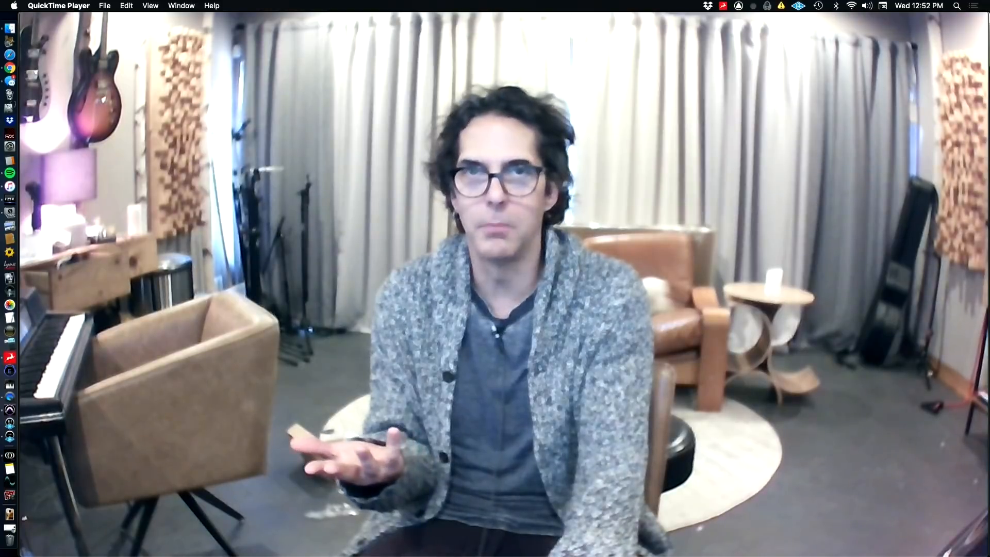
{"action": "key", "text": "super+Tab"}
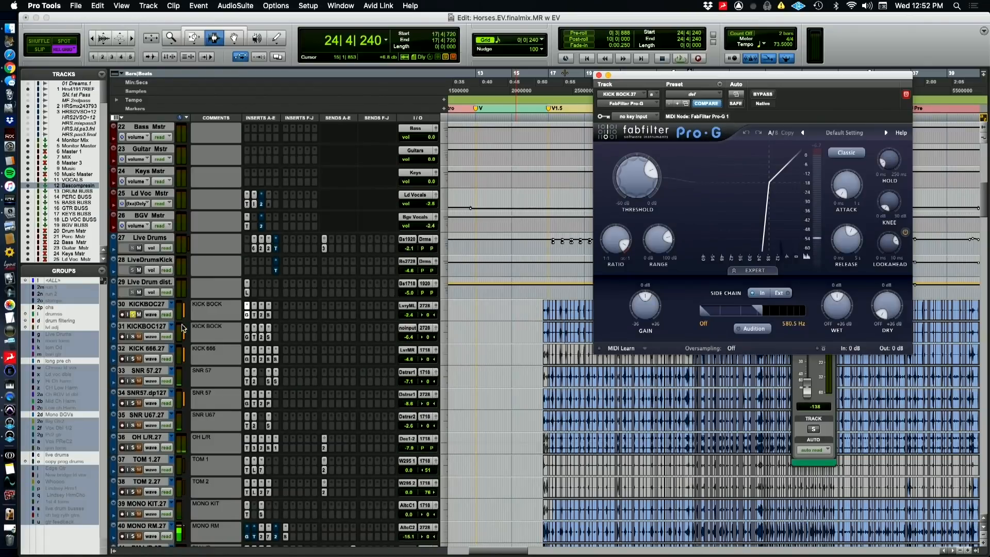
{"action": "key", "text": "space"}
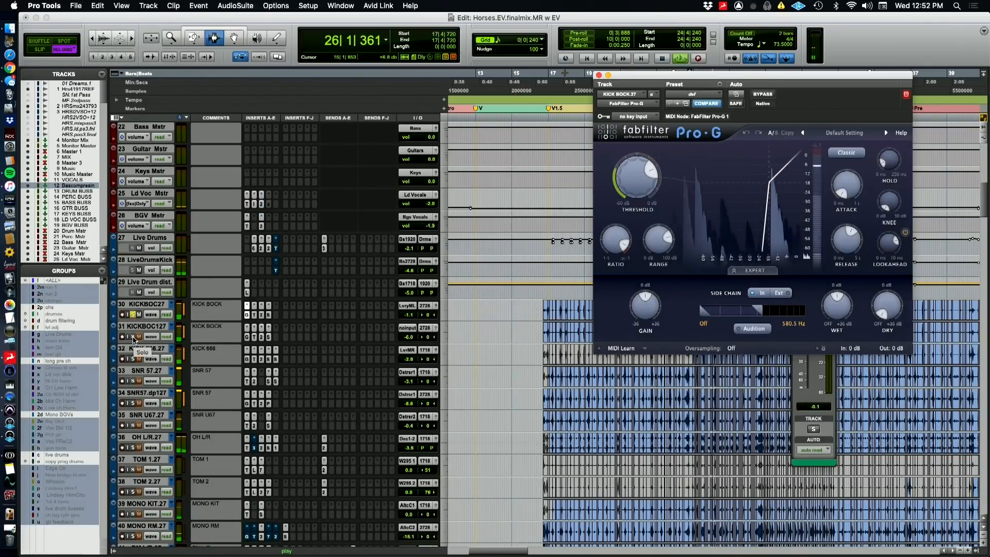
Inspect the FabFilter Pro-Q 2 and Saturn inserts on KICKBOC27 while the soloed kick plays
{"action": "left_click", "coordinate": [261, 315]}
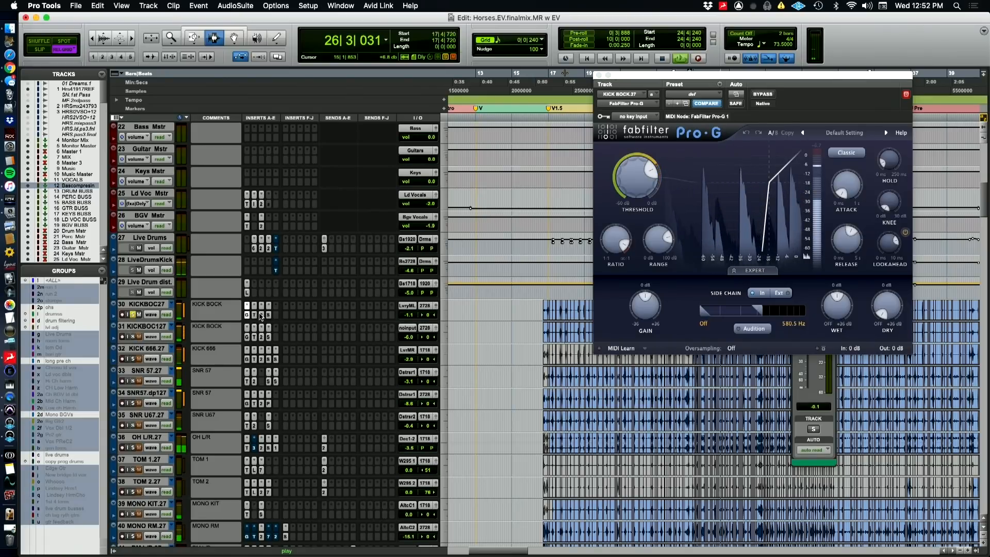
{"action": "left_click", "coordinate": [260, 315]}
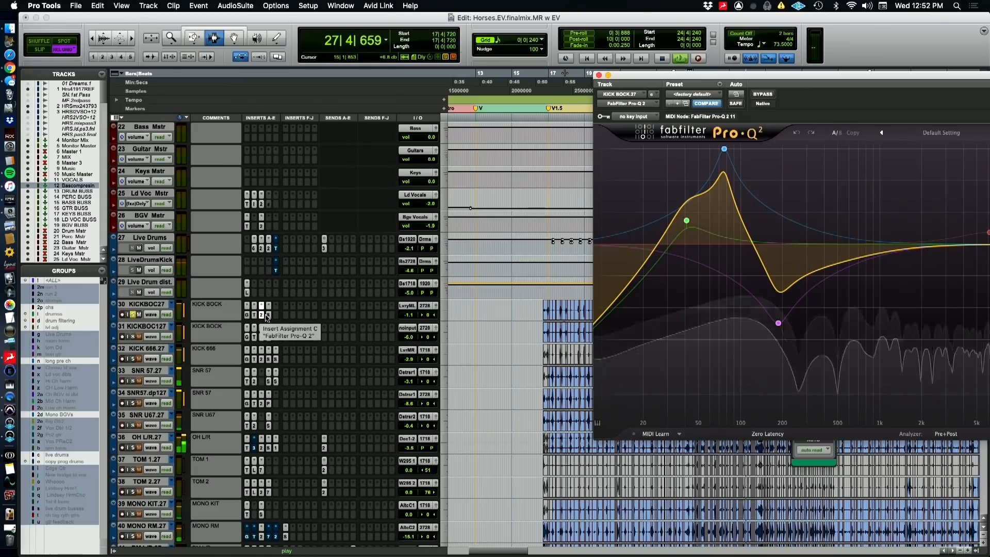
{"action": "left_click", "coordinate": [268, 314]}
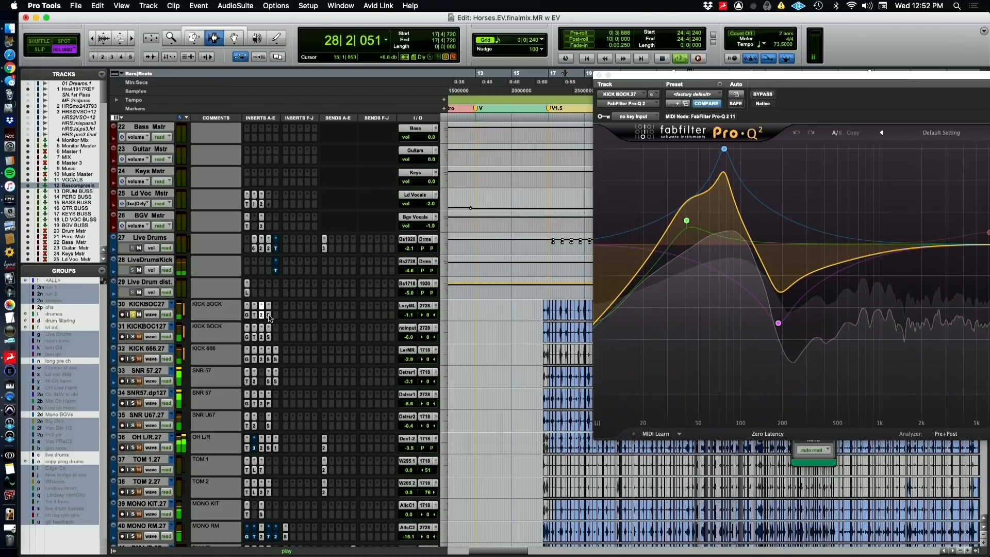
{"action": "left_click", "coordinate": [269, 315]}
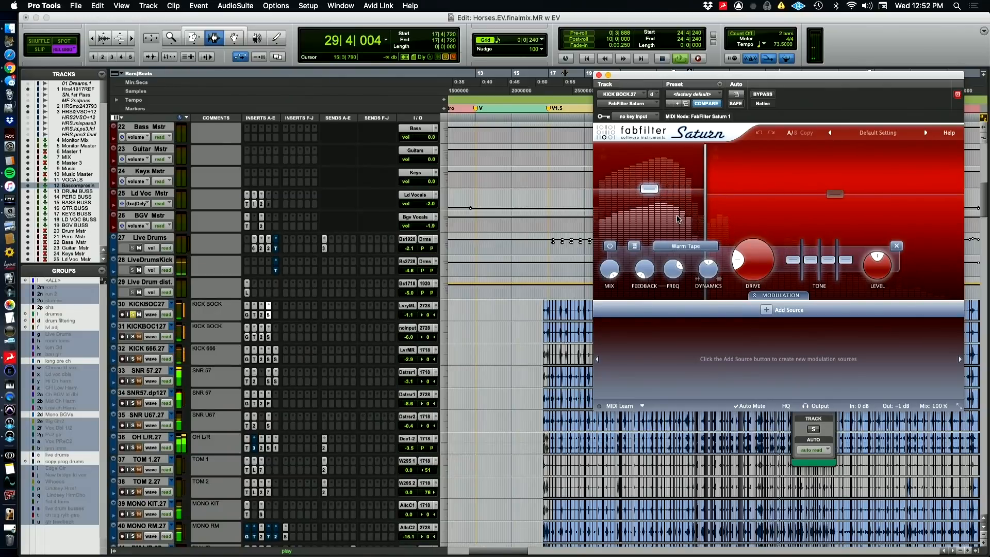
Inspect the upper band of Saturn on KICKBOC27, then open that track's FabFilter Pro-Q 2 and reposition its window to show the full curve
{"action": "left_click", "coordinate": [739, 218]}
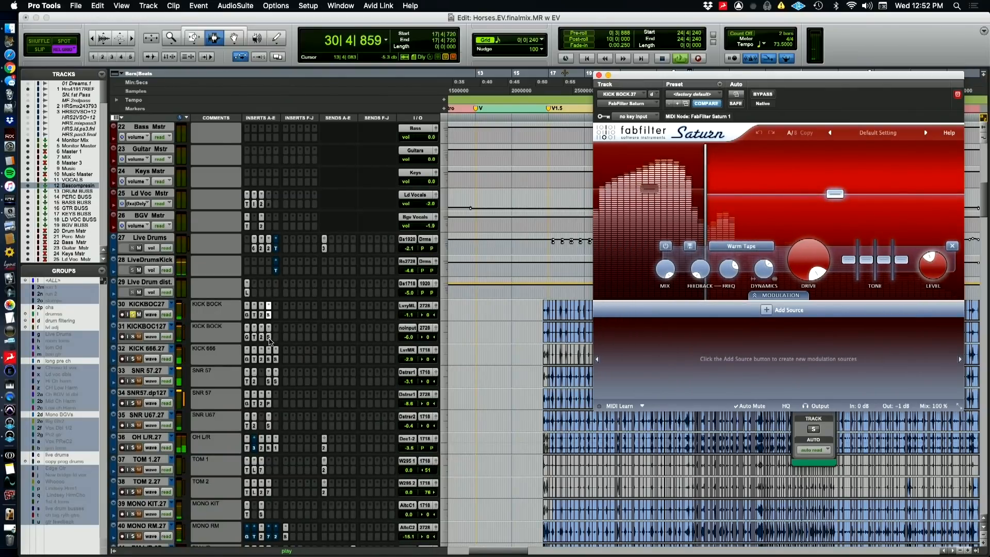
{"action": "left_click", "coordinate": [264, 316]}
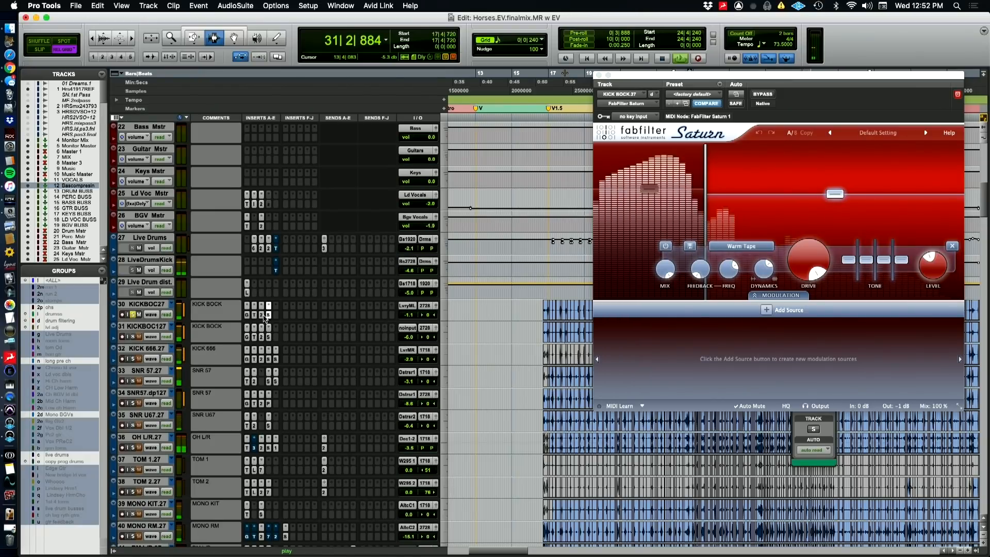
{"action": "left_click", "coordinate": [264, 316]}
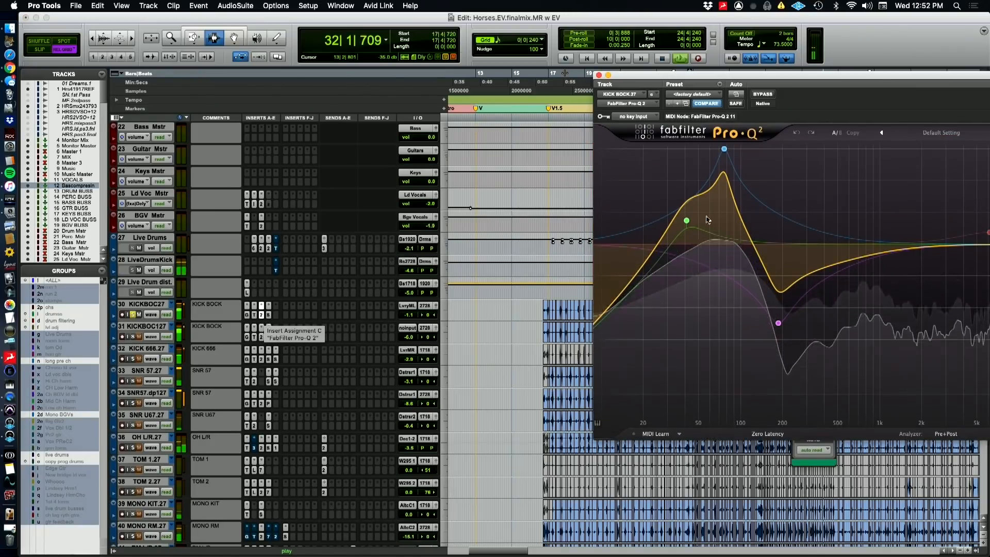
{"action": "left_click_drag", "start_coordinate": [736, 75], "coordinate": [583, 66]}
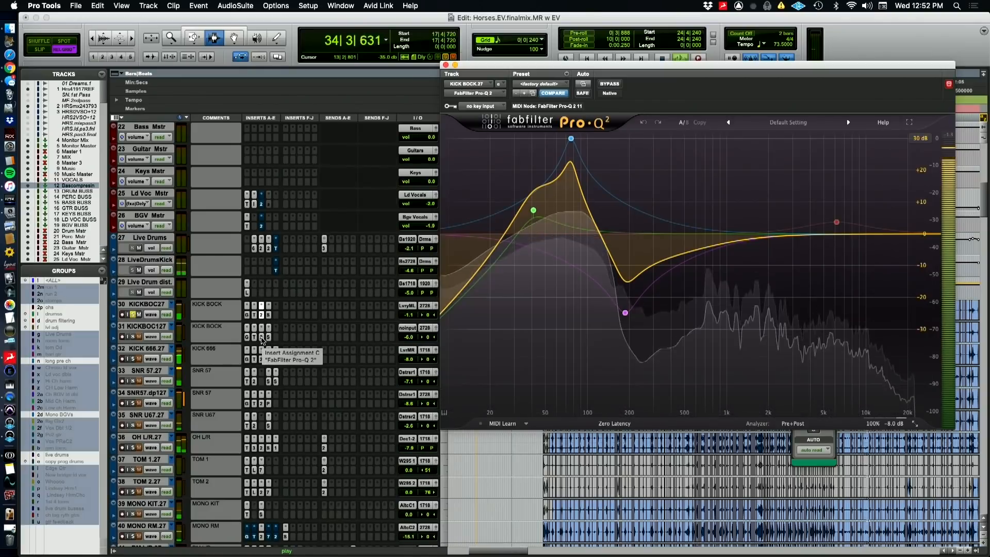
Compare the FabFilter Pro-Q 2 curves on KICKBOC27 and its duplicate KICKBOC127 while the duplicate plays soloed
{"action": "key", "text": "space"}
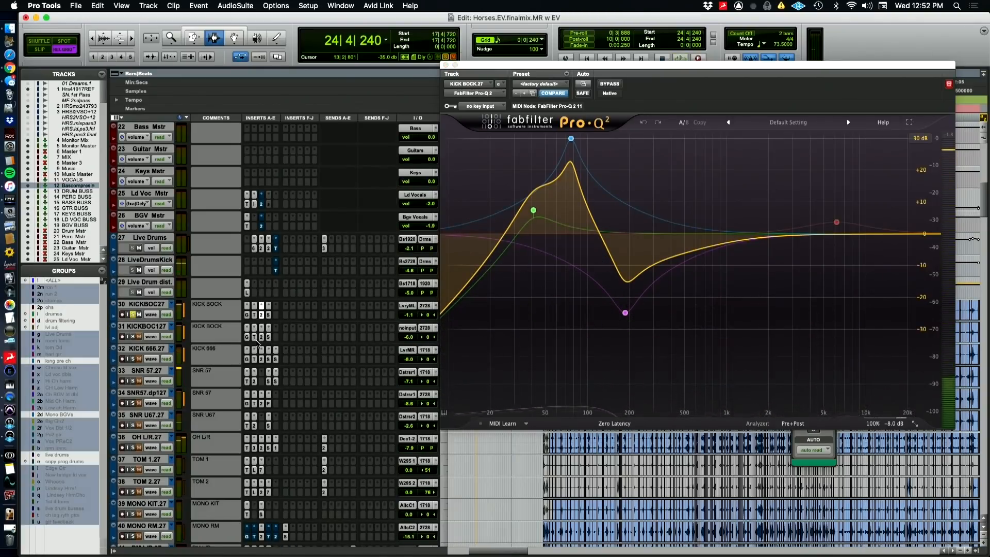
{"action": "left_click", "coordinate": [262, 337]}
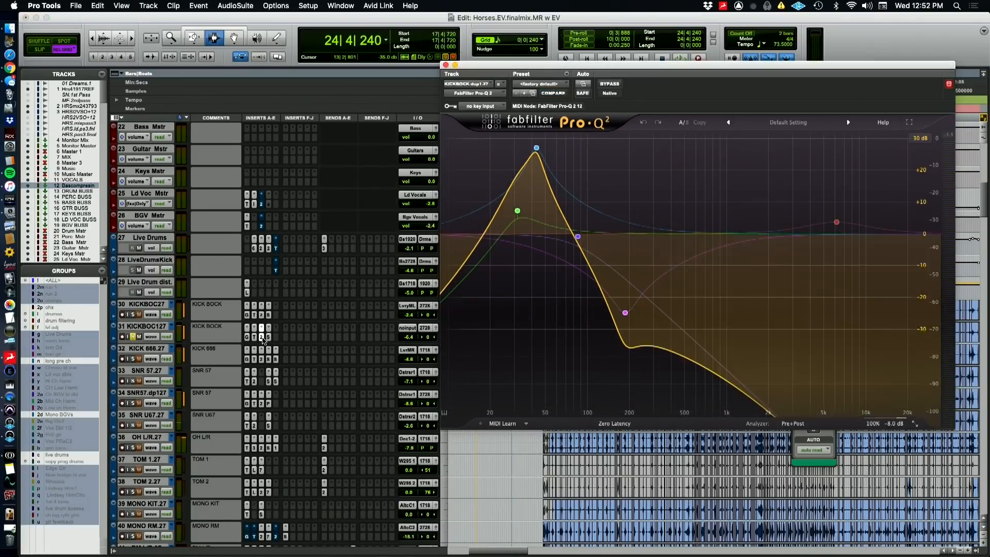
{"action": "key", "text": "space"}
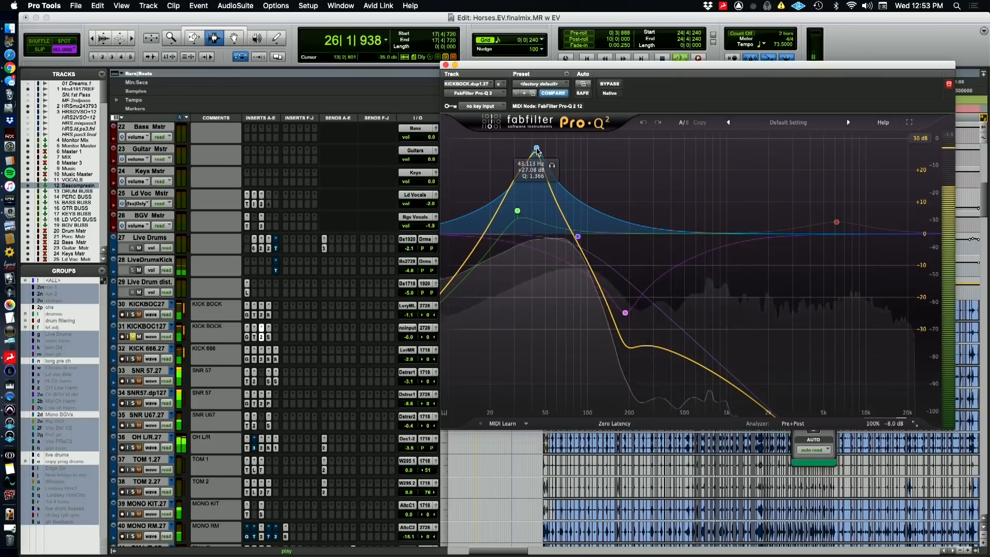
{"action": "left_click", "coordinate": [262, 315]}
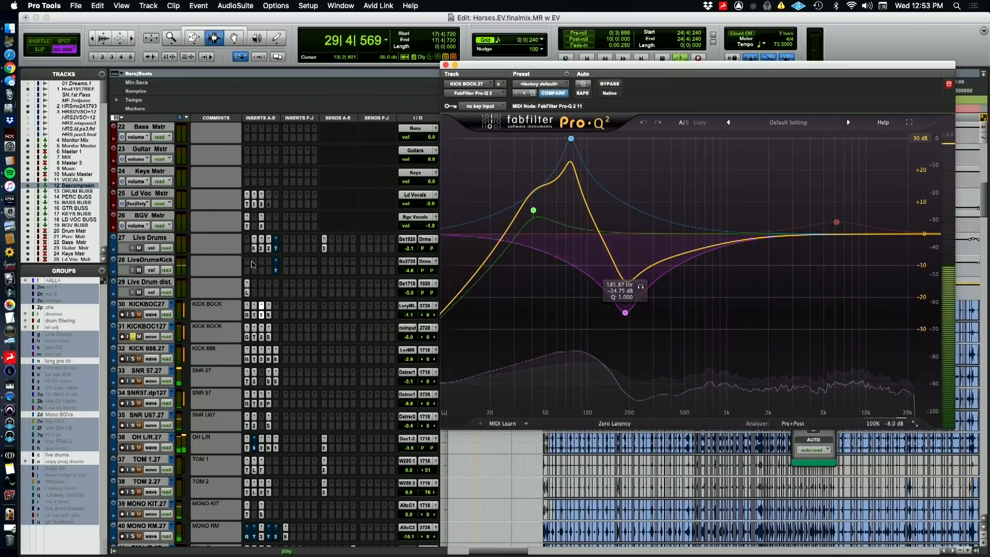
{"action": "left_click", "coordinate": [262, 340]}
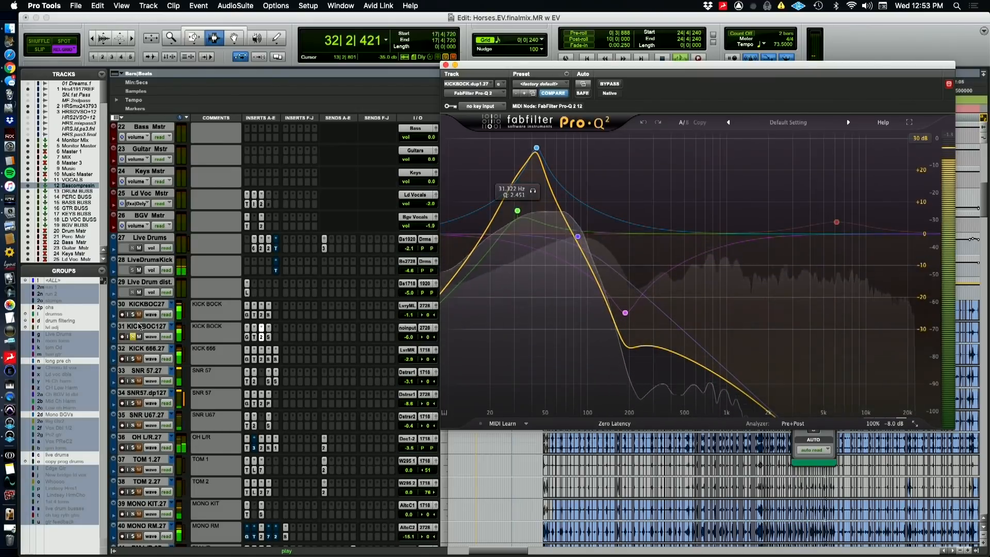
Solo the KICK 666 track together with both KICKBOC tracks, audition them, and close the Pro-Q 2 window
{"action": "left_click", "coordinate": [133, 358]}
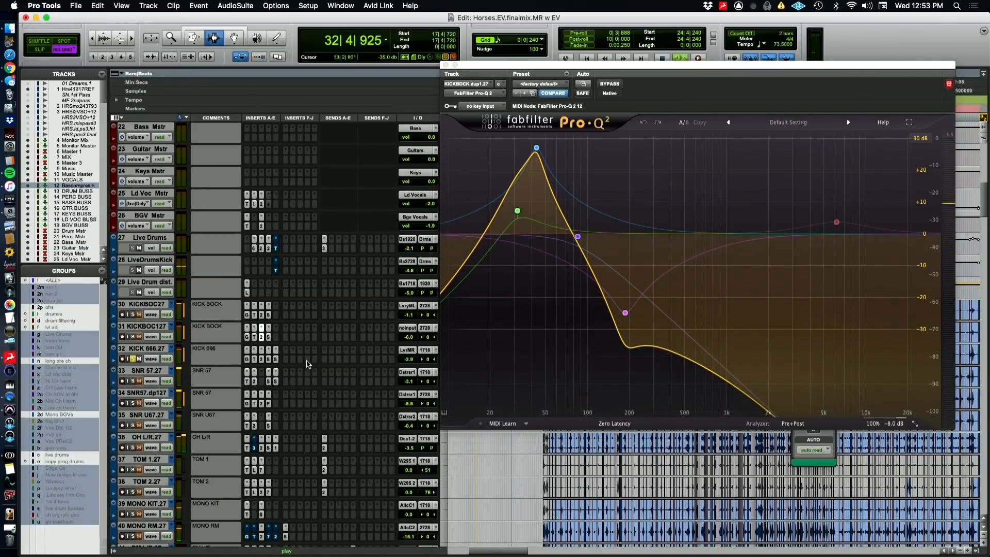
{"action": "key", "text": "space"}
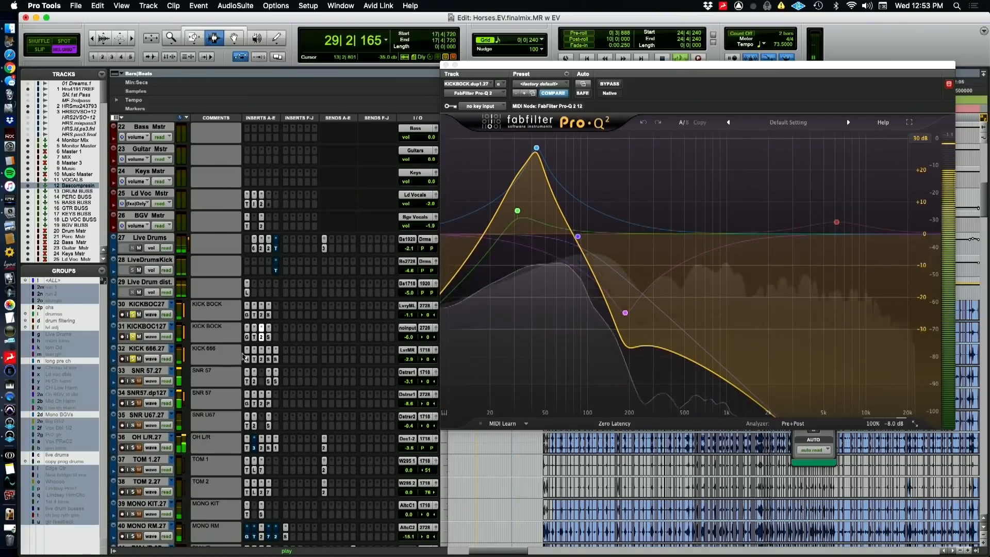
{"action": "left_click", "coordinate": [444, 65]}
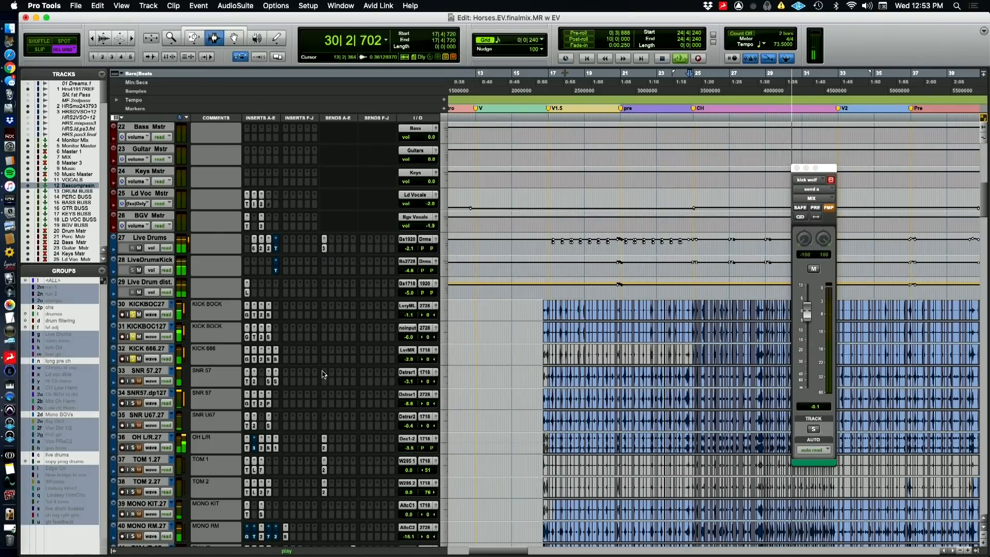
{"action": "key", "text": "space"}
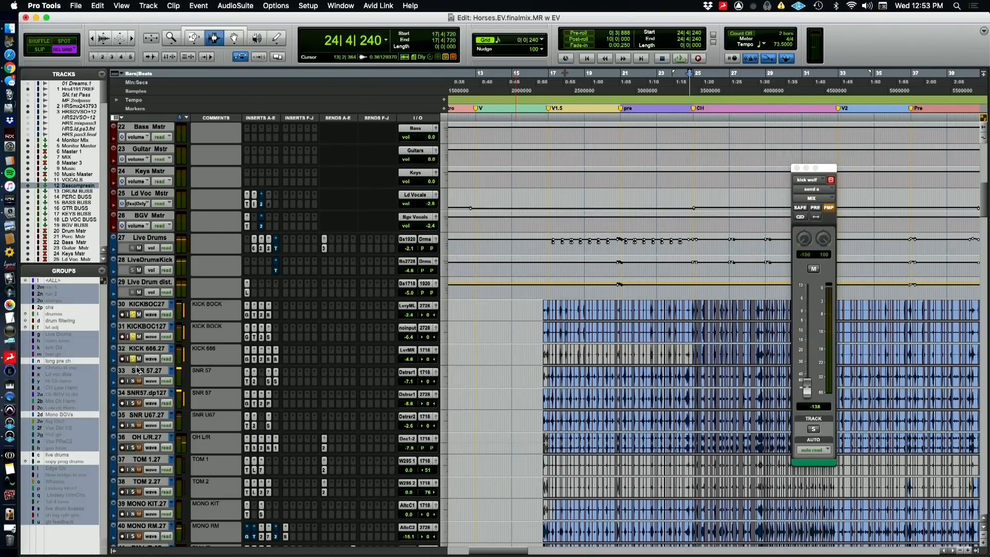
Switch briefly to QuickTime Player and back to Pro Tools, show volume automation on the drum tracks, and audition the kicks from 26|2|000
{"action": "key", "text": "super+Tab"}
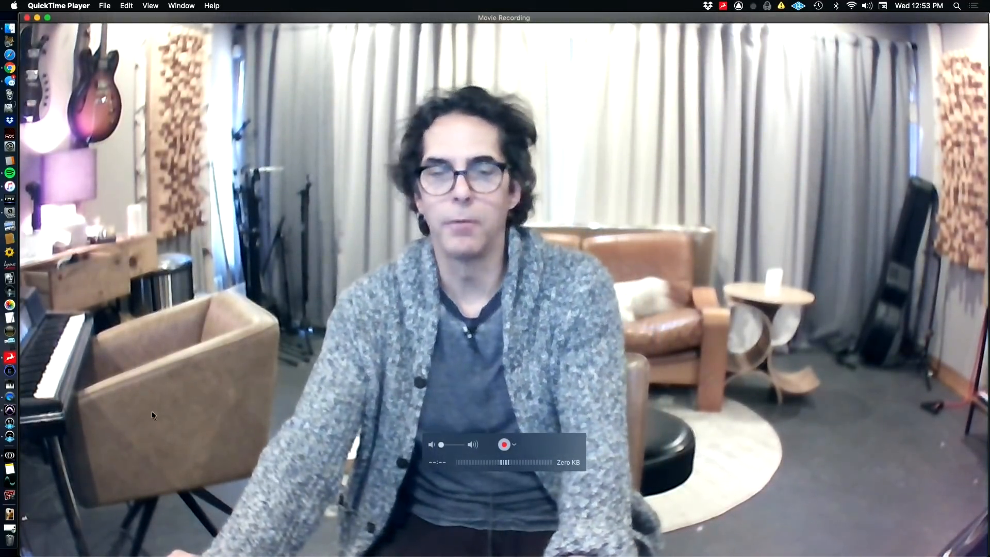
{"action": "key", "text": "super+Tab"}
{"action": "key", "text": "minus"}
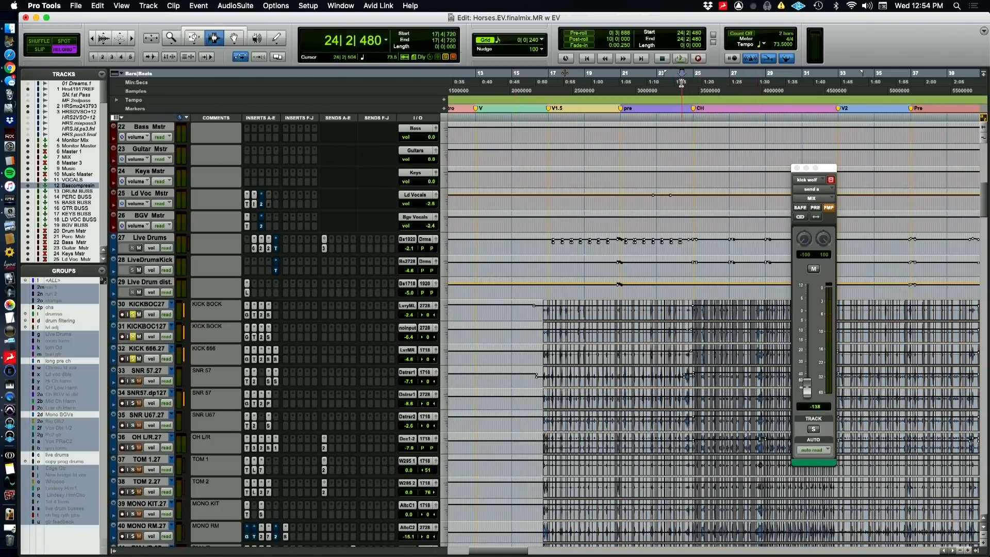
{"action": "left_click", "coordinate": [715, 87]}
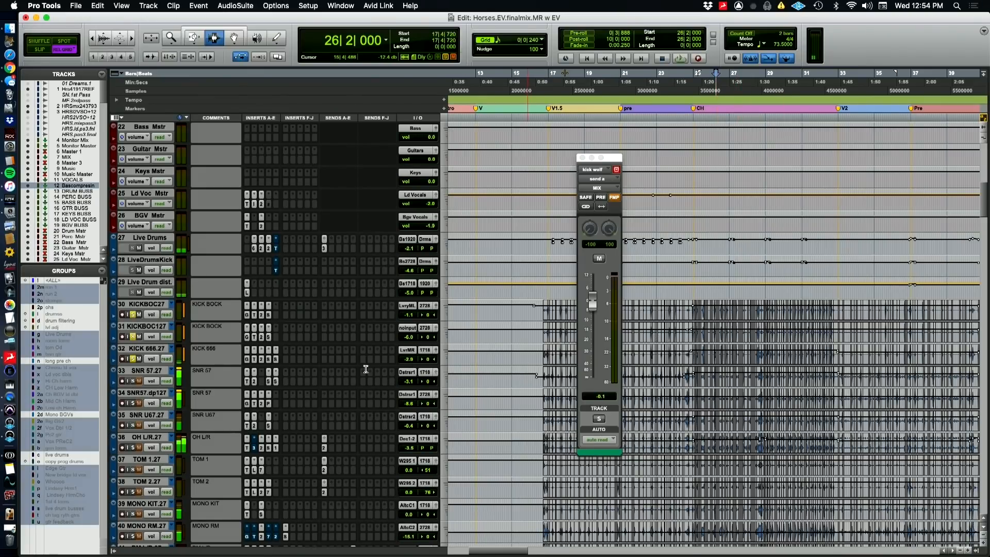
{"action": "key", "text": "space"}
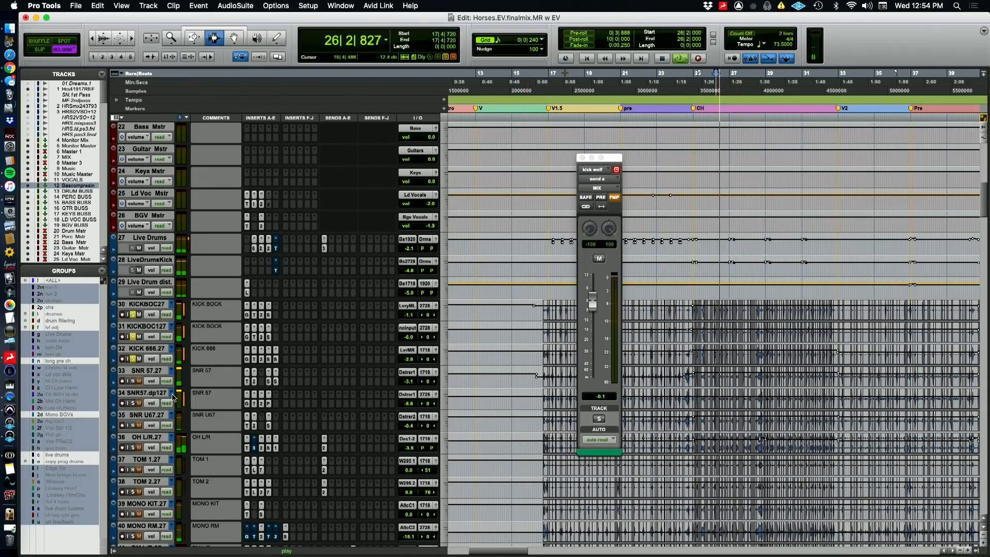
{"action": "key", "text": "space"}
Inspect KICK 666's Time Adjuster and FabFilter Pro-G, and play the soloed kicks with the gate bypassed
{"action": "left_click", "coordinate": [254, 360]}
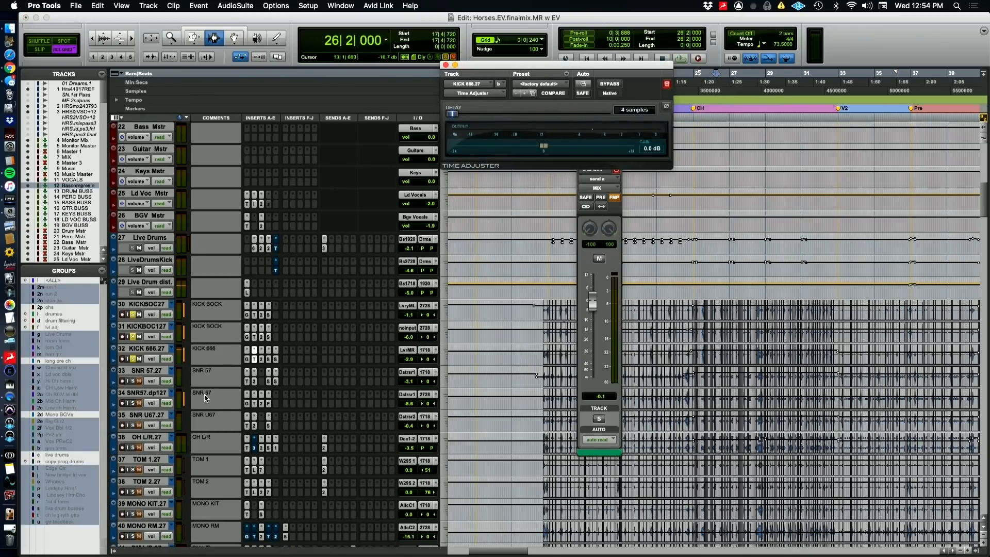
{"action": "left_click", "coordinate": [248, 362]}
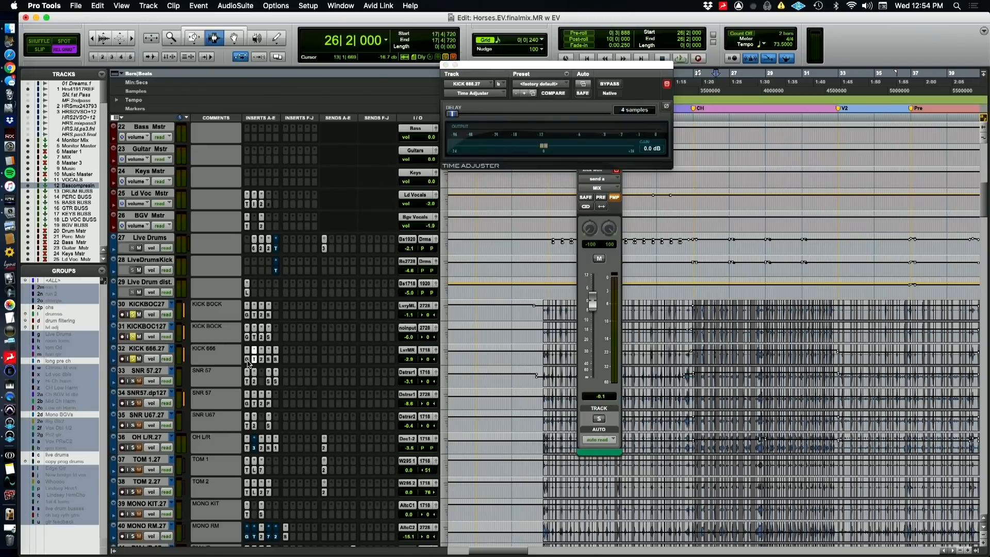
{"action": "left_click", "coordinate": [247, 360]}
{"action": "key", "text": "space"}
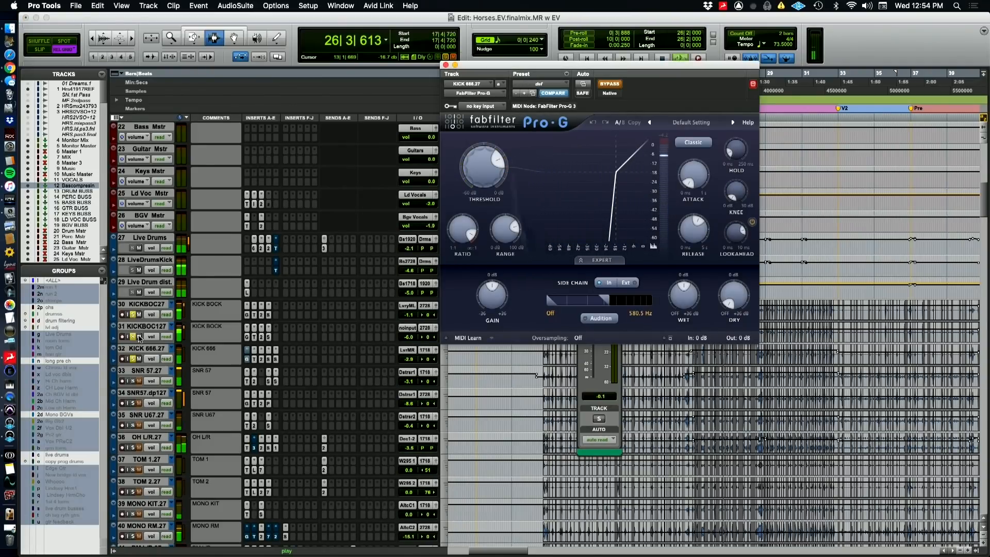
{"action": "key", "text": "Return"}
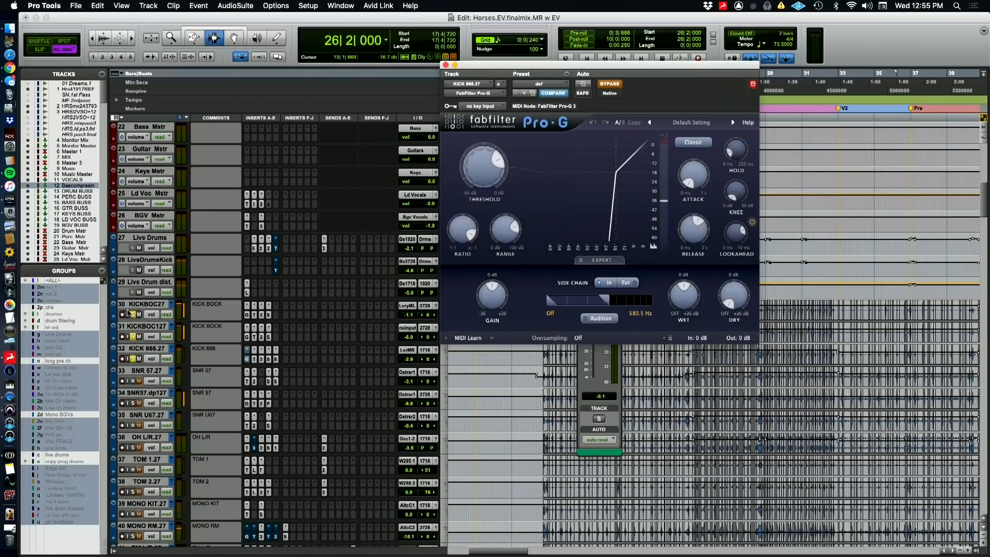
Mute both KICKBOC tracks and play KICK 666 alone, taking its Pro-G gate out of bypass during playback
{"action": "left_click", "coordinate": [140, 315]}
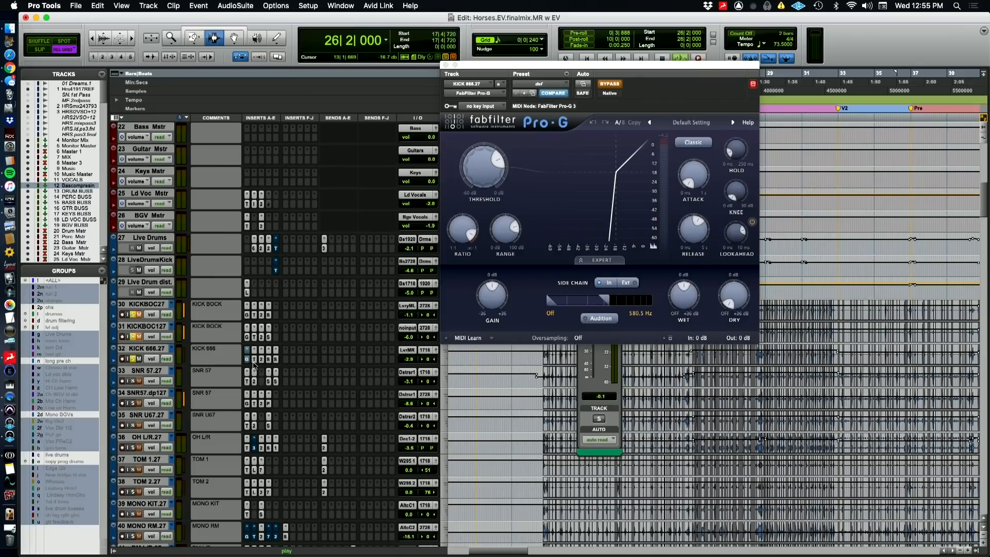
{"action": "key", "text": "space"}
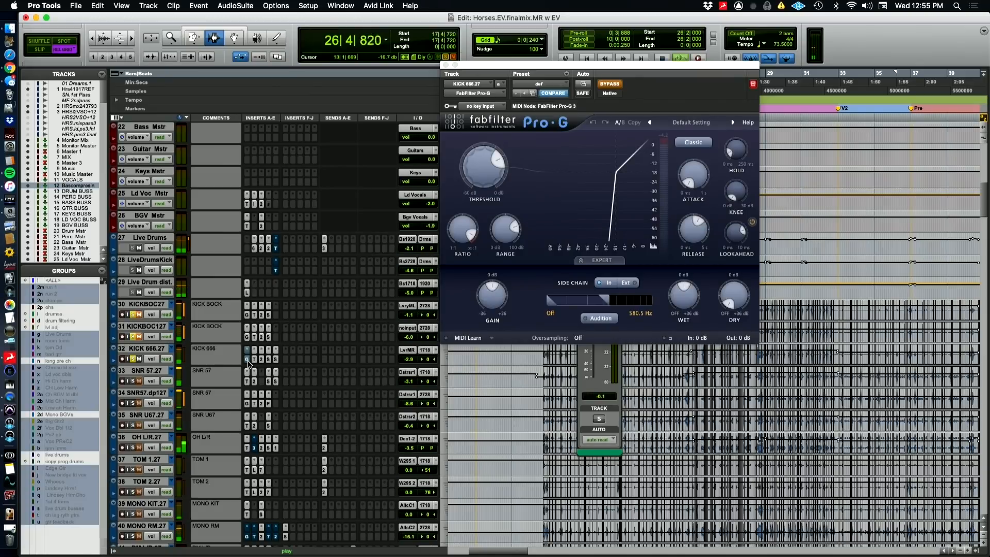
{"action": "left_click", "coordinate": [248, 362], "text": "super"}
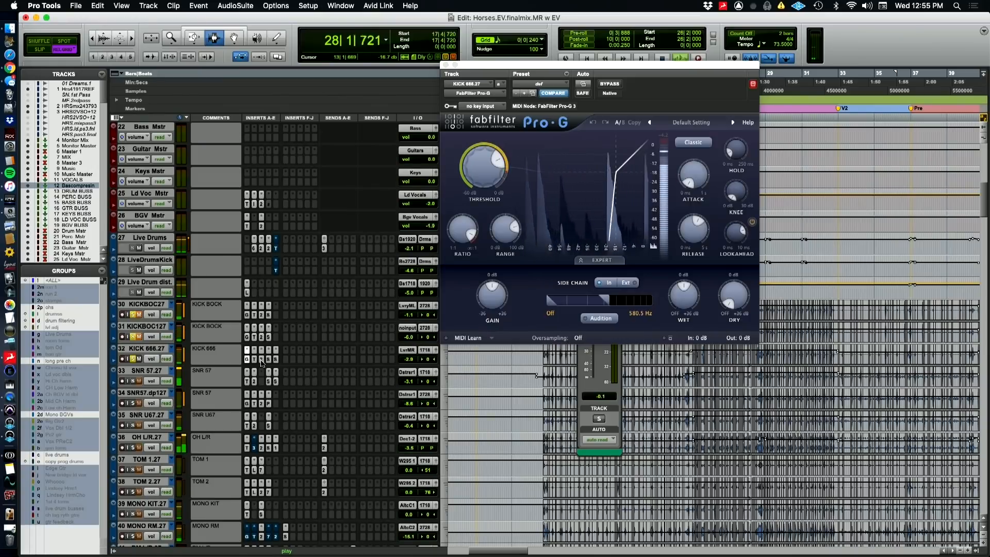
Open KICK 666's FabFilter Pro-Q 2 and compare the kick with the EQ bypassed and active during playback
{"action": "left_click", "coordinate": [262, 359]}
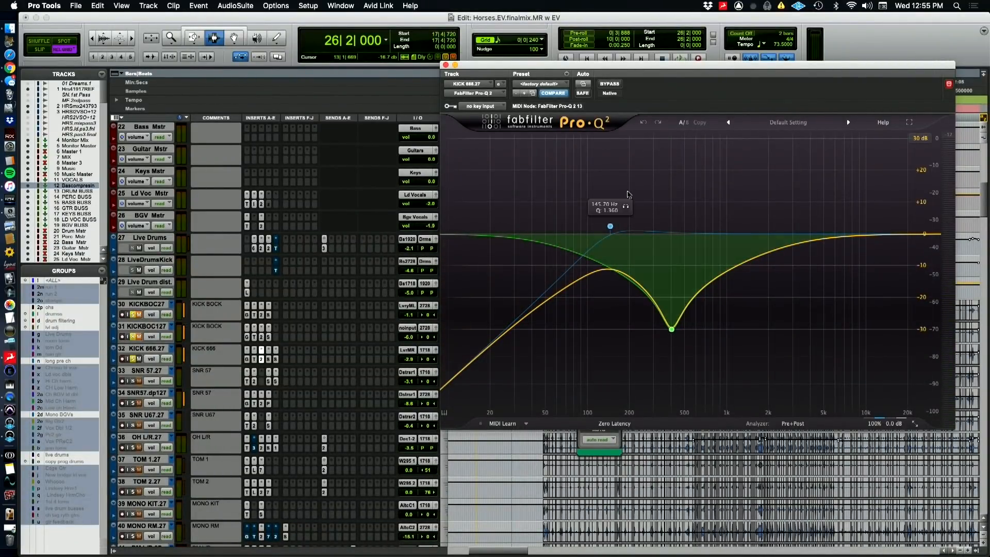
{"action": "key", "text": "space"}
{"action": "left_click", "coordinate": [610, 85]}
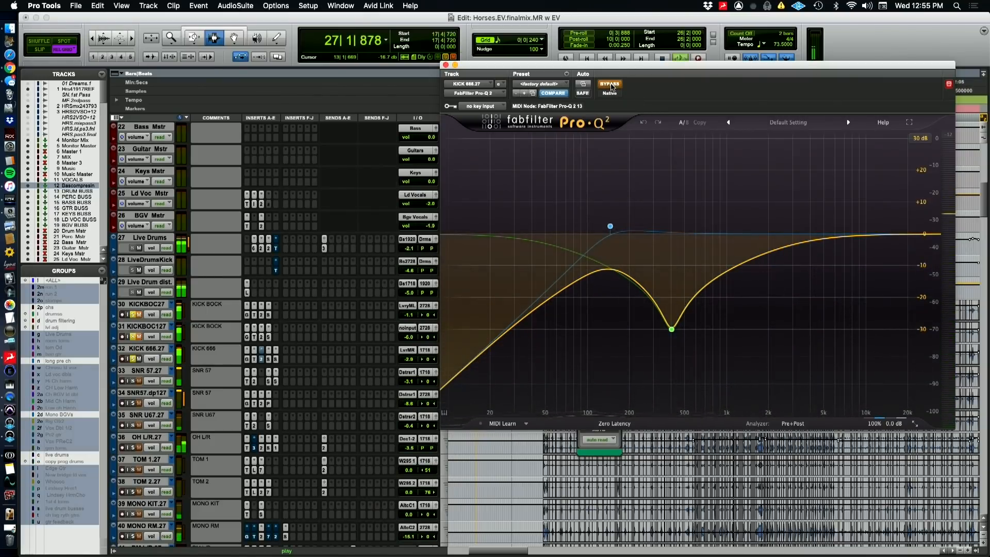
{"action": "left_click", "coordinate": [610, 85]}
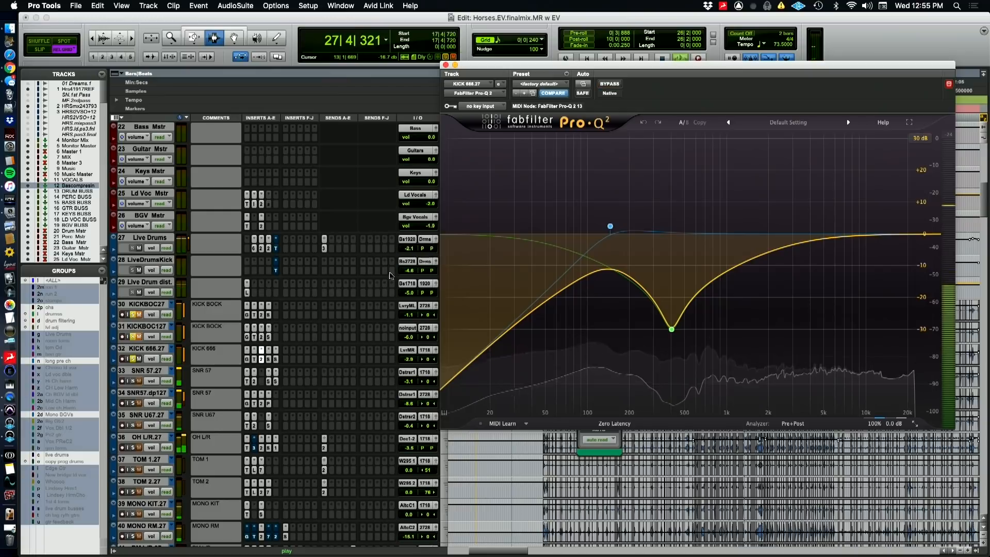
Open KICK 666's FabFilter Saturn, inspect its upper Warm Tape band, and compare the kick with the saturation bypassed and active
{"action": "left_click", "coordinate": [268, 360]}
{"action": "left_click", "coordinate": [276, 359]}
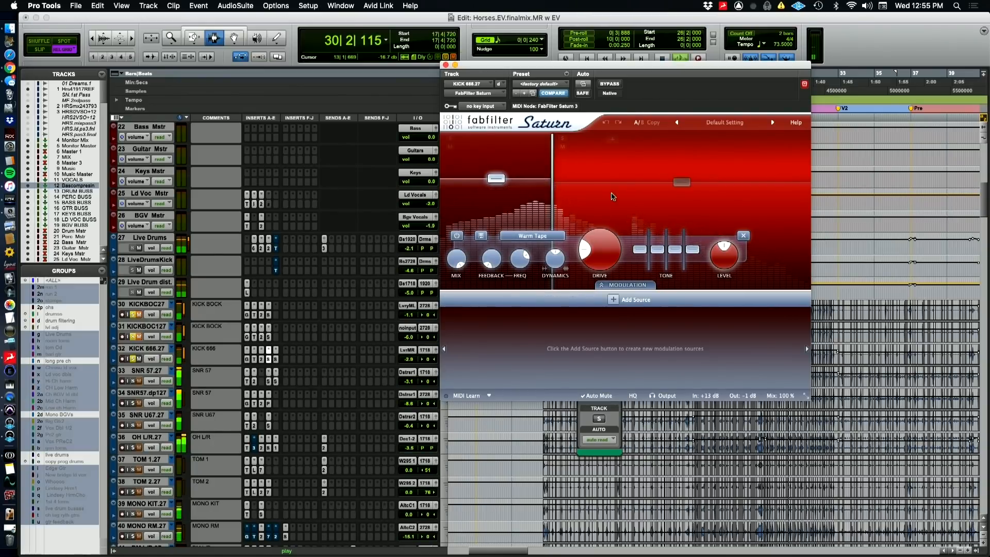
{"action": "left_click", "coordinate": [613, 195]}
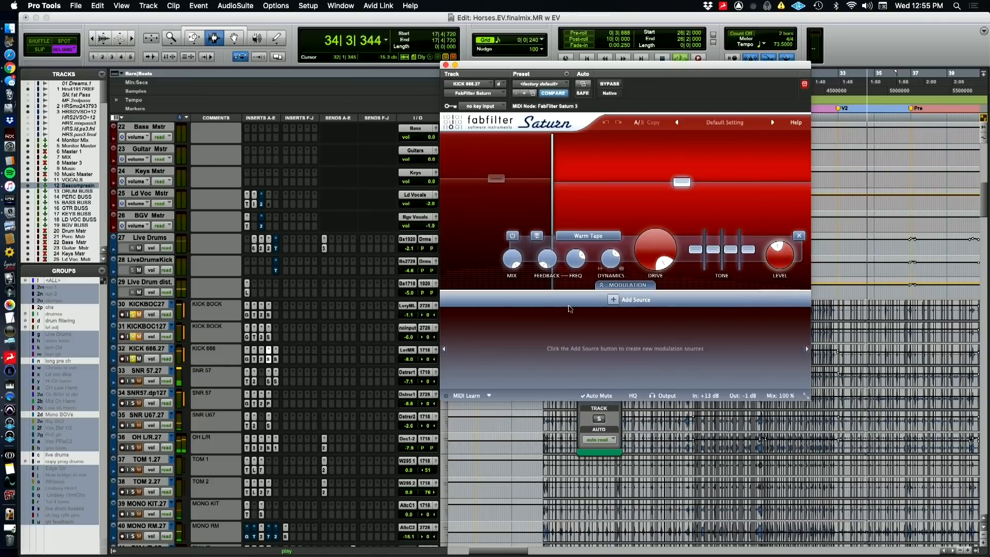
{"action": "key", "text": "space"}
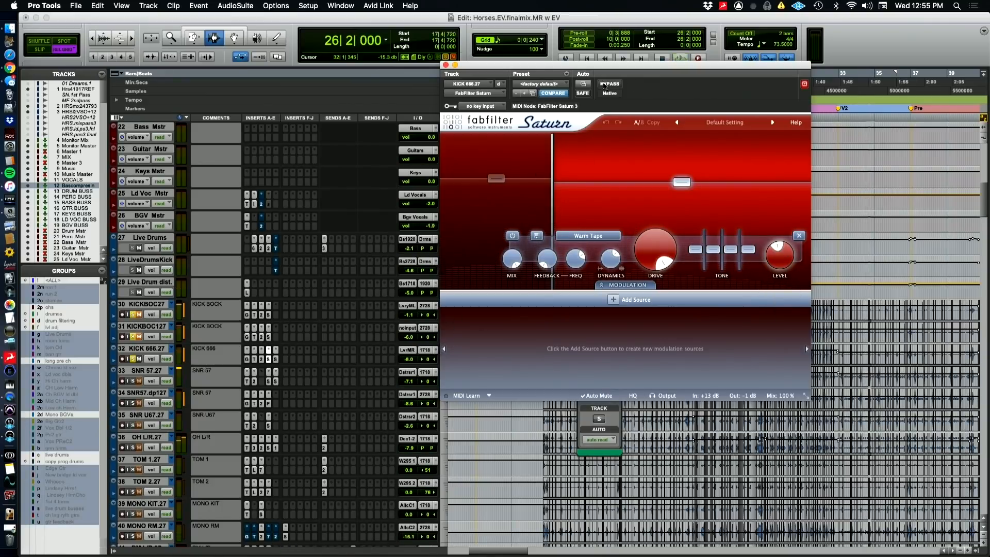
{"action": "key", "text": "space"}
{"action": "left_click", "coordinate": [610, 84]}
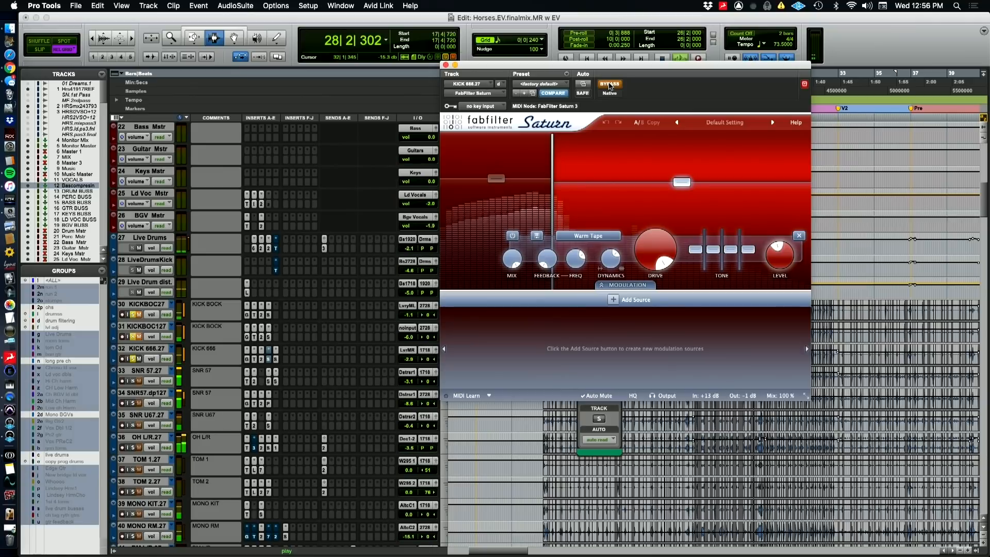
{"action": "left_click", "coordinate": [610, 85]}
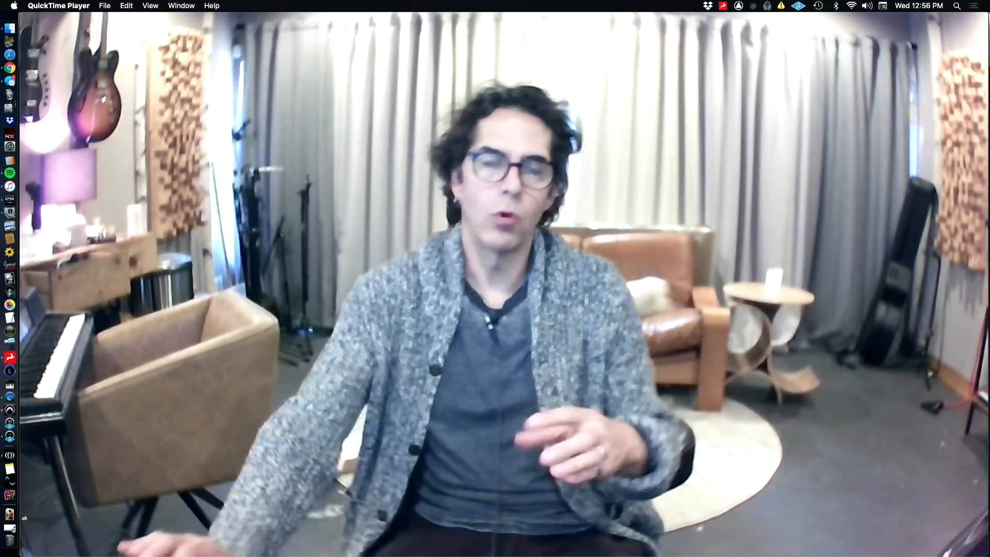
Return from QuickTime Player to Pro Tools and open the Soundtoys SIE-Q insert on KICK 666 to examine its settings
{"action": "mouse_move", "coordinate": [733, 249]}
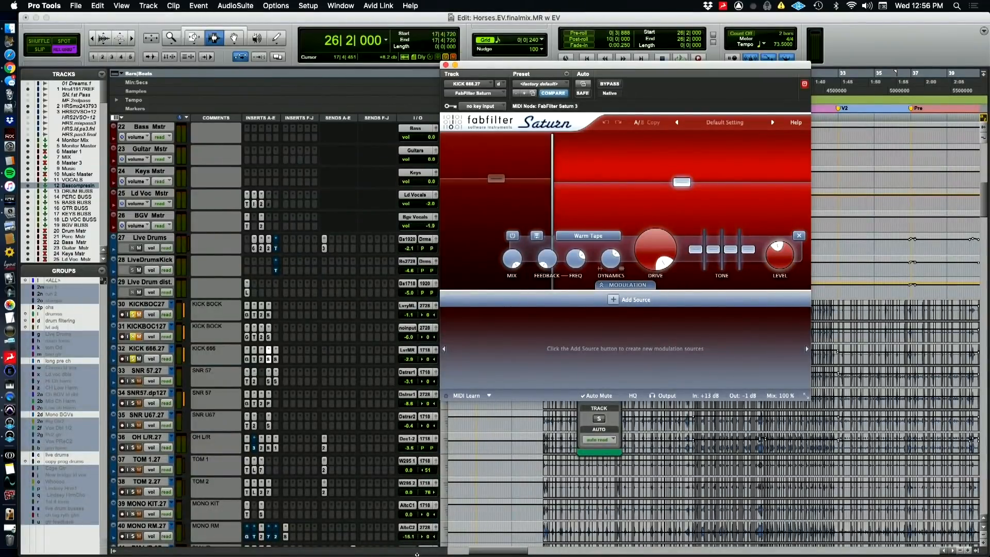
{"action": "left_click", "coordinate": [277, 363]}
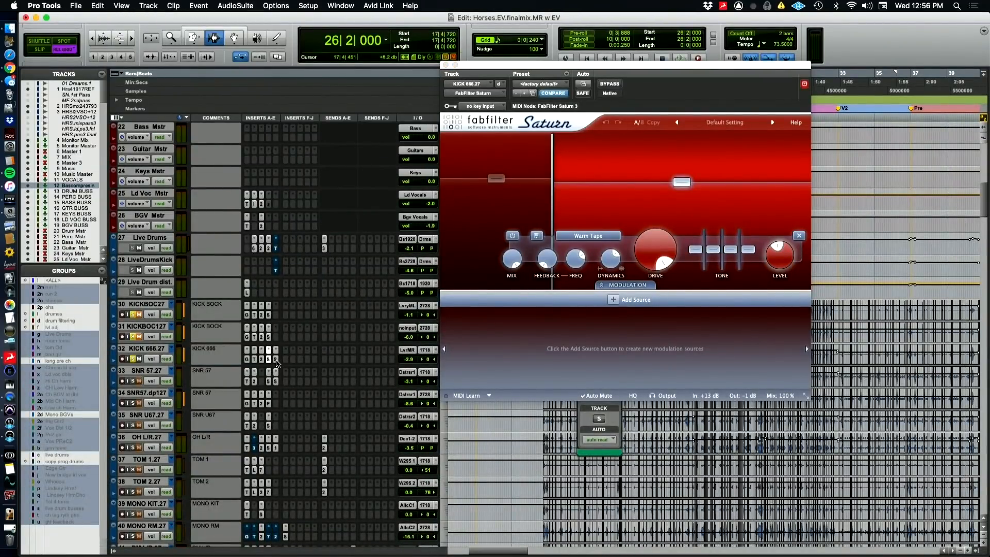
{"action": "left_click", "coordinate": [276, 361]}
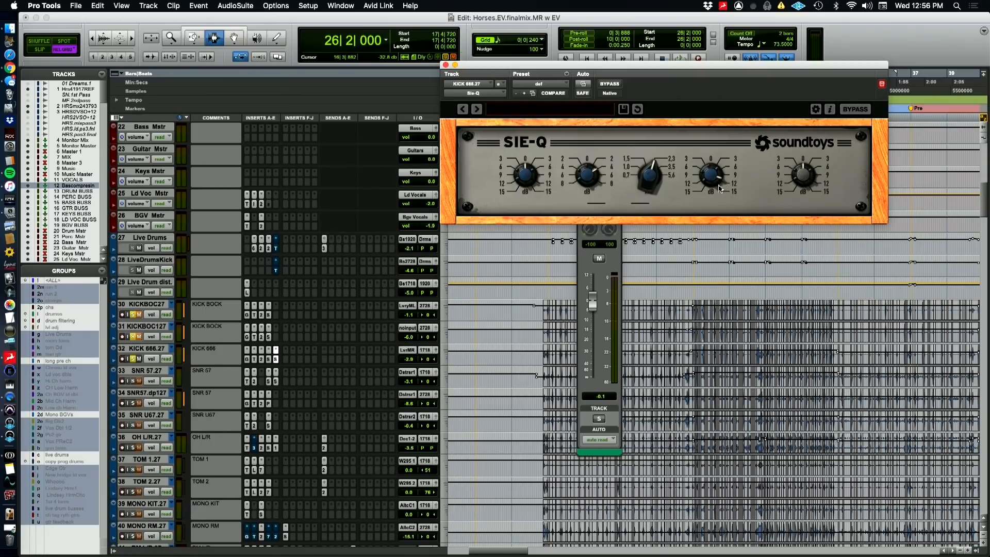
Compare KICK 666 with its SIE-Q bypassed and active during playback, and unmute the KICKBOC tracks
{"action": "key", "text": "space"}
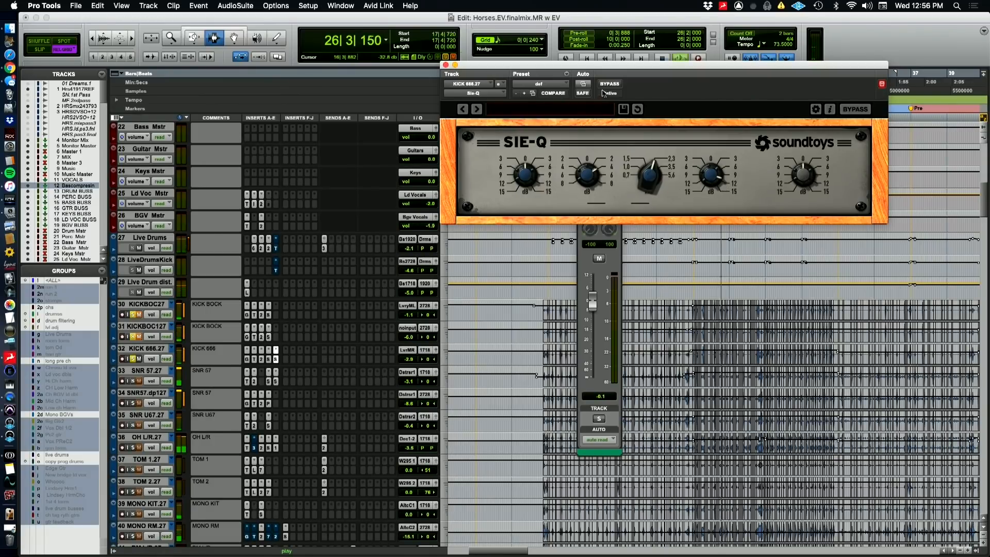
{"action": "left_click", "coordinate": [606, 86]}
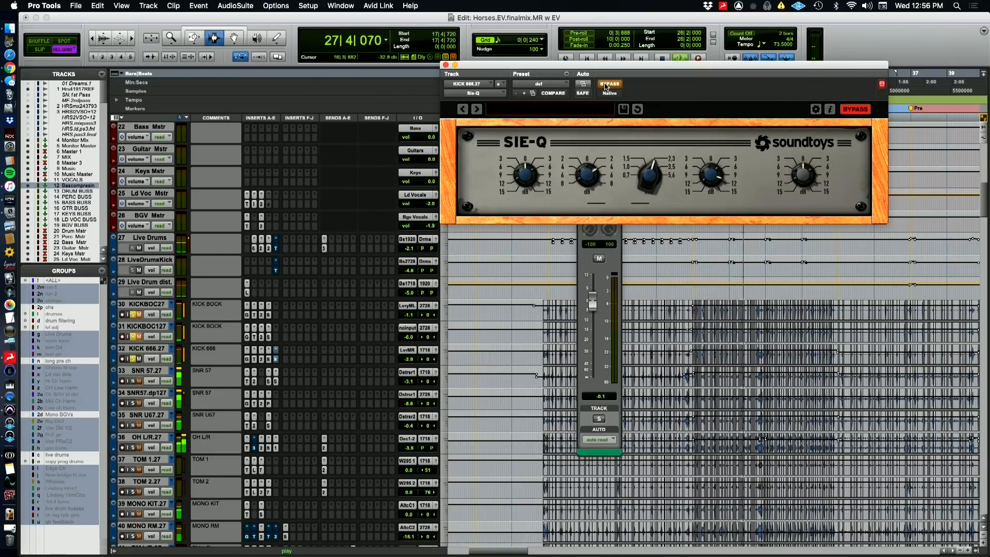
{"action": "left_click", "coordinate": [606, 86]}
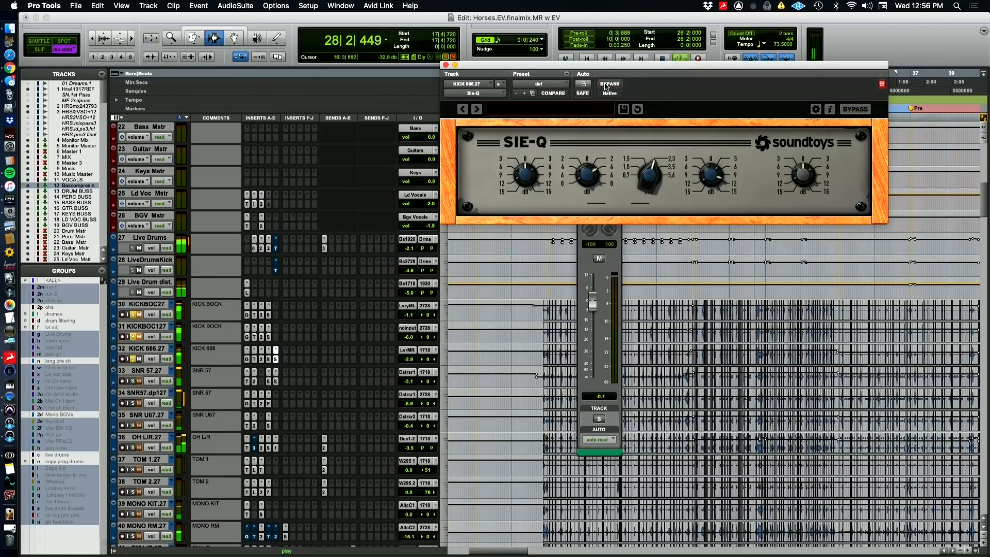
{"action": "left_click", "coordinate": [140, 334]}
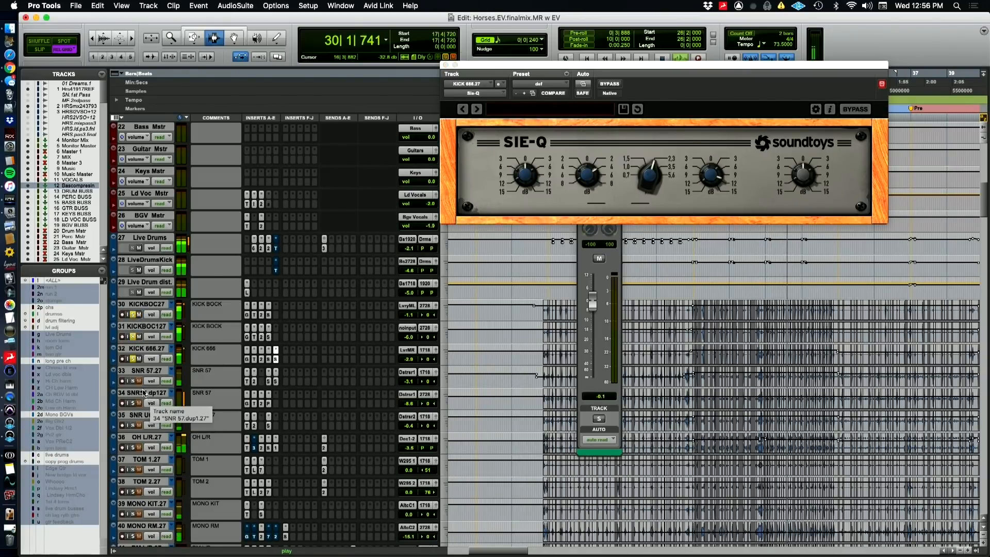
{"action": "key", "text": "space"}
Open SNR 57's Time Adjuster and FabFilter Pro-Q 2 inserts and examine the delay setting and the 125 Hz and 647 Hz boosts
{"action": "left_click", "coordinate": [247, 381]}
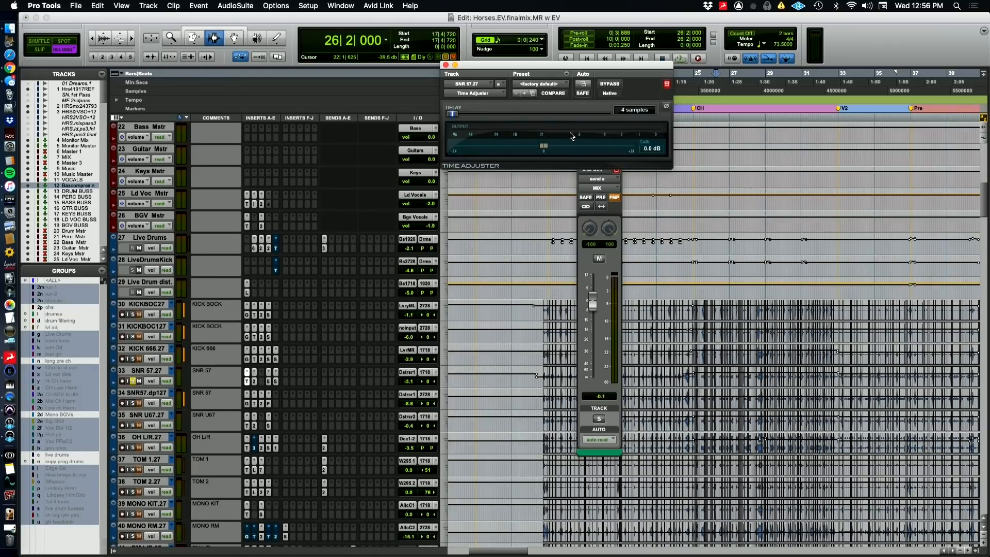
{"action": "left_click", "coordinate": [254, 382]}
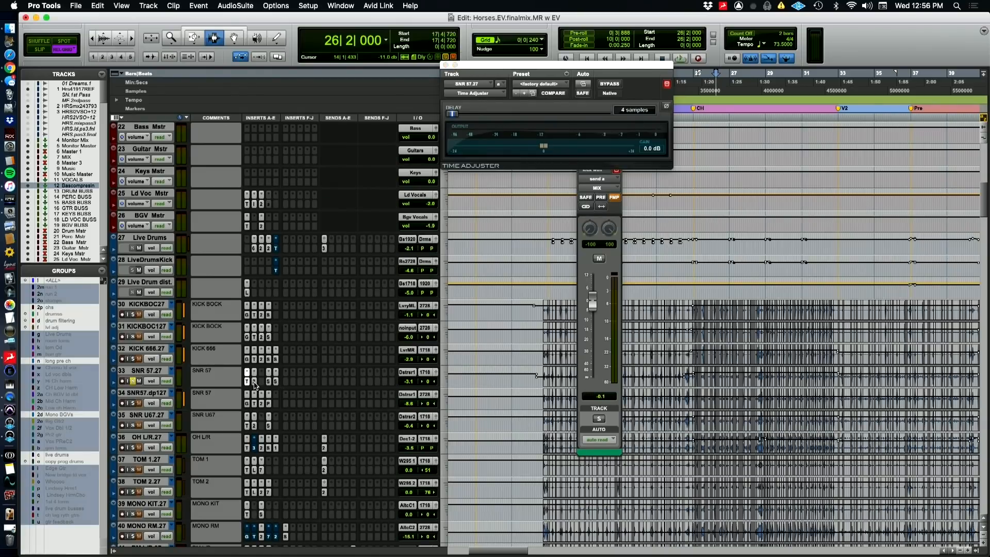
{"action": "left_click", "coordinate": [254, 381]}
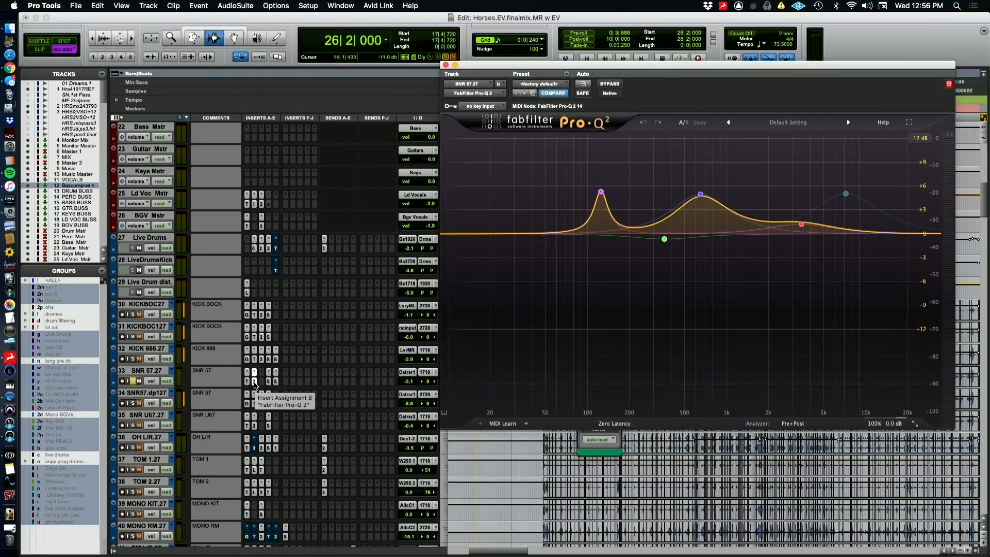
{"action": "mouse_move", "coordinate": [700, 196]}
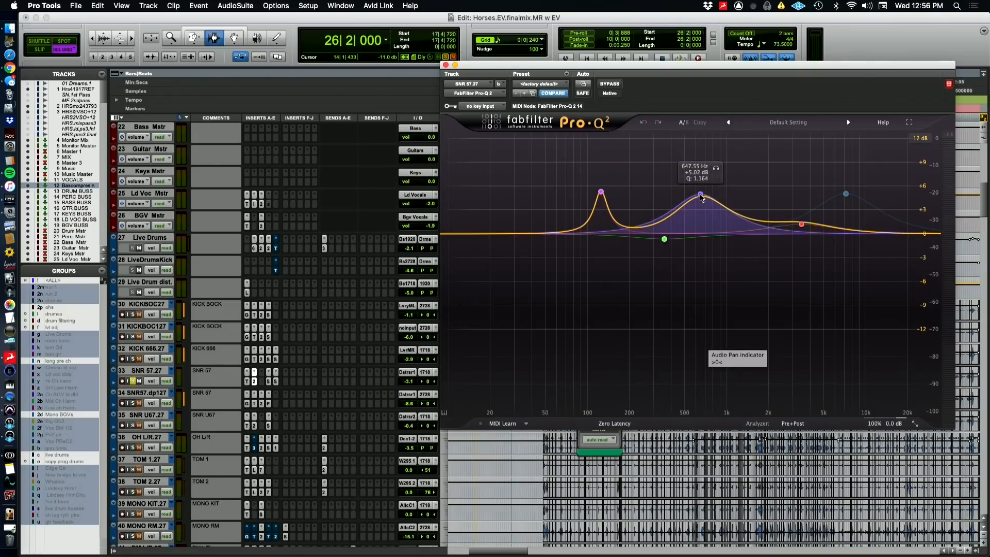
{"action": "mouse_move", "coordinate": [600, 193]}
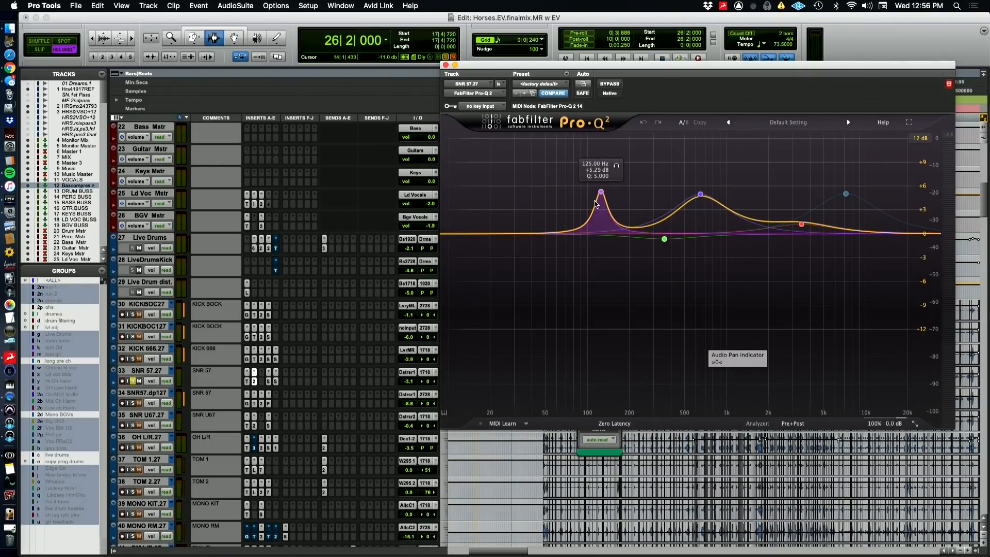
Open both Soundtoys SIE-Q inserts on SNR 57 in turn to examine their settings
{"action": "left_click", "coordinate": [267, 383]}
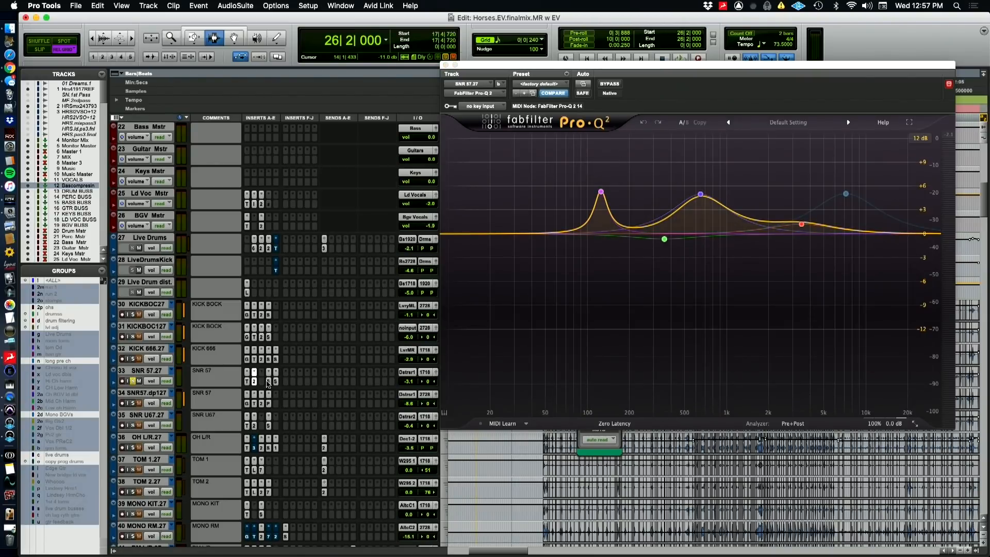
{"action": "left_click", "coordinate": [268, 381]}
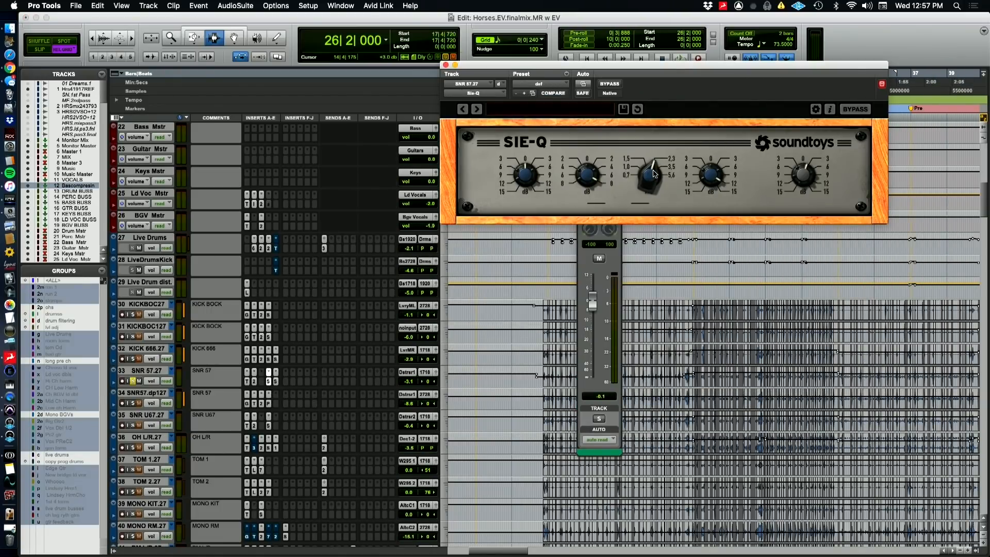
{"action": "left_click", "coordinate": [276, 386]}
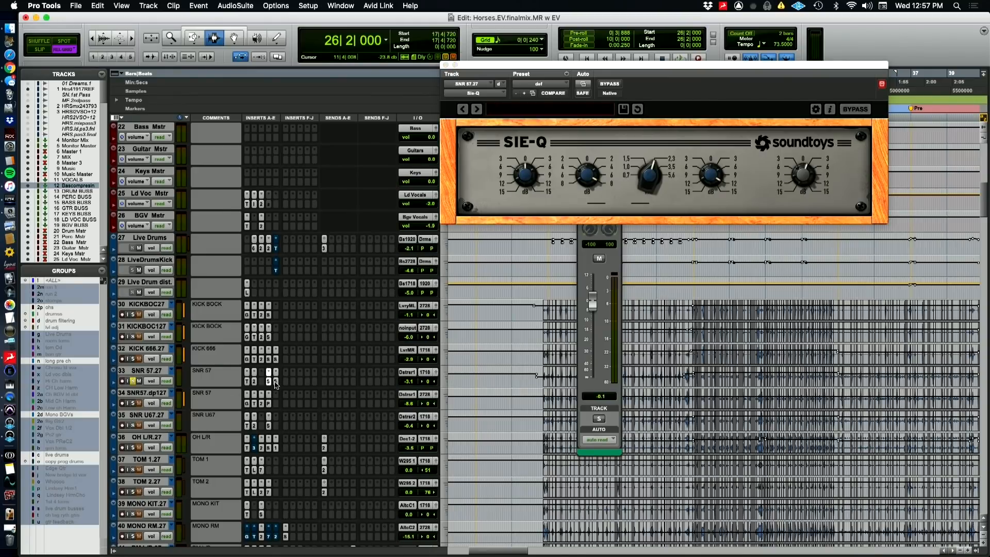
{"action": "left_click", "coordinate": [276, 384]}
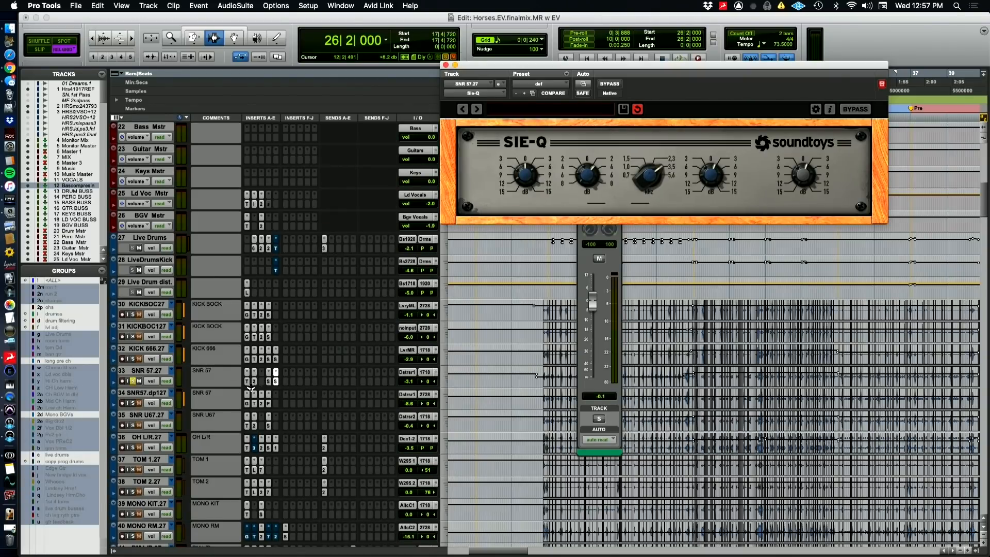
Play SNR 57 with both SIE-Q inserts bypassed, view its Pro-Q 2, and reactivate and reopen the first SIE-Q
{"action": "key", "text": "space"}
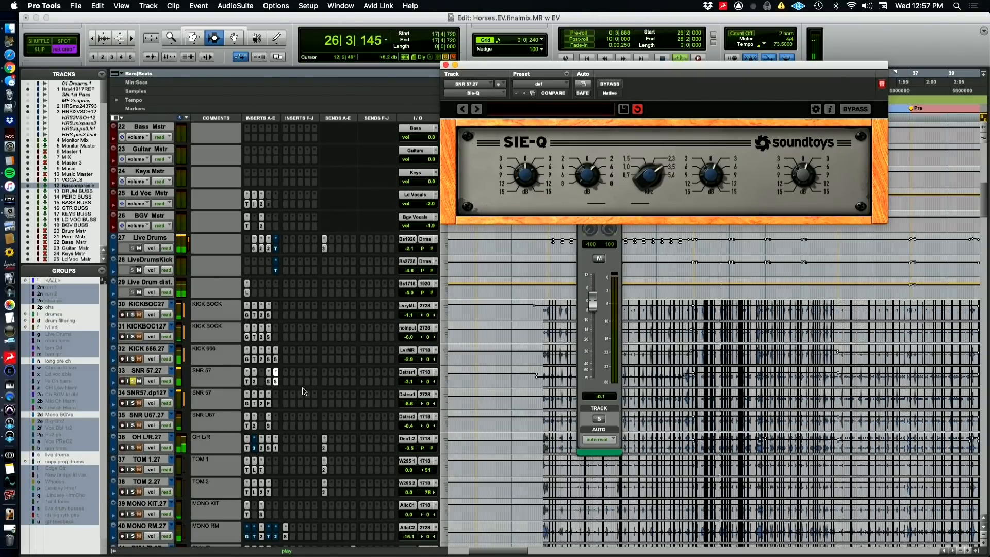
{"action": "left_click", "coordinate": [276, 381], "text": "super"}
{"action": "left_click", "coordinate": [268, 382], "text": "super"}
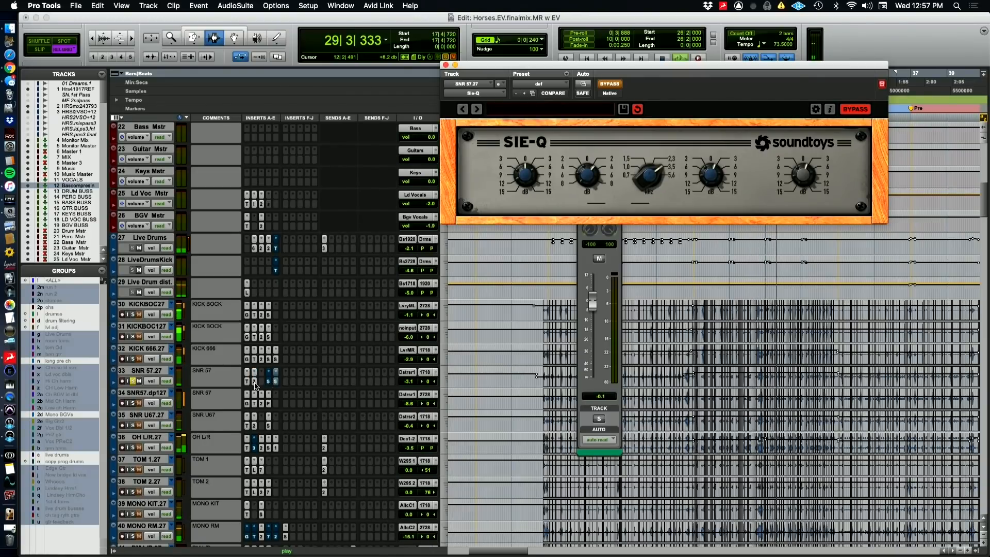
{"action": "left_click", "coordinate": [254, 381]}
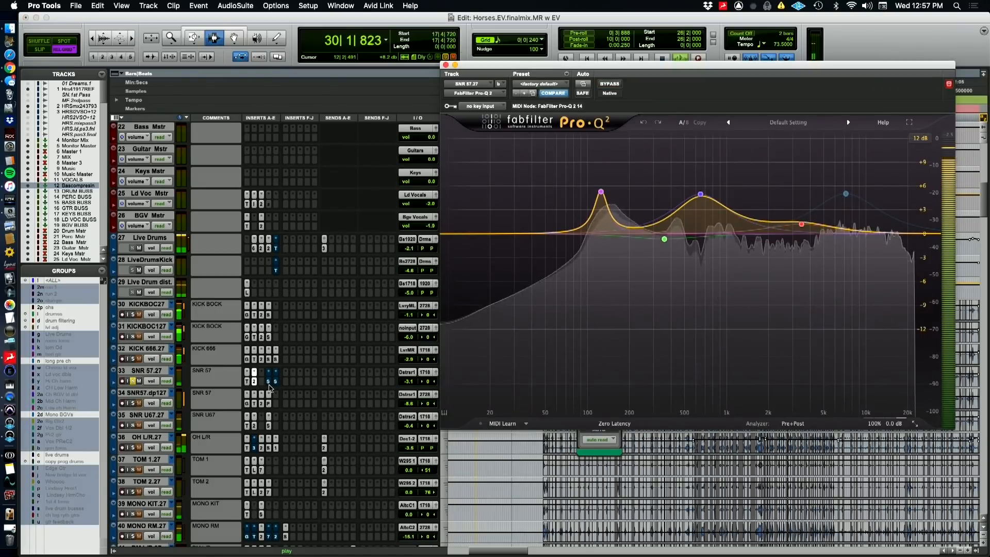
{"action": "left_click", "coordinate": [269, 382]}
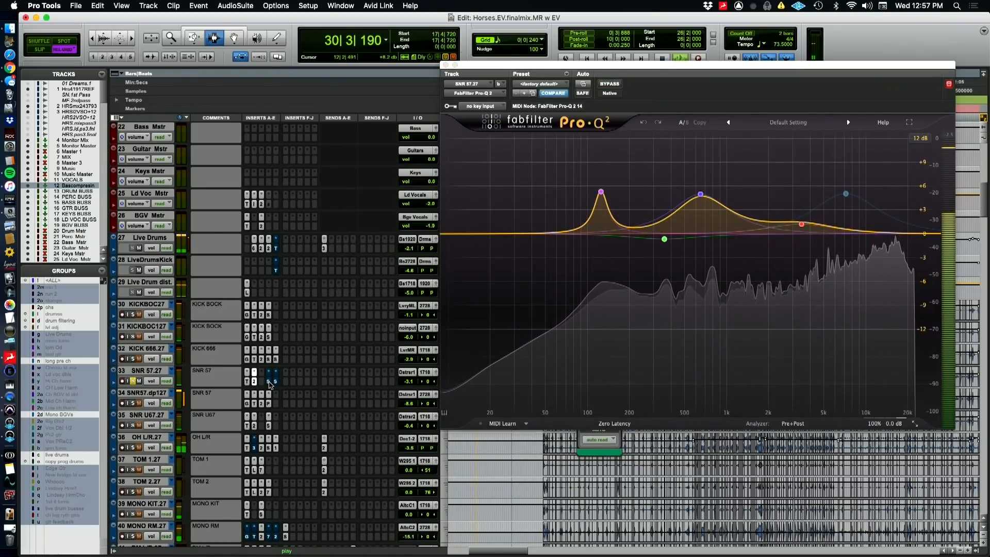
{"action": "left_click", "coordinate": [269, 383]}
{"action": "left_click", "coordinate": [269, 383], "text": "super"}
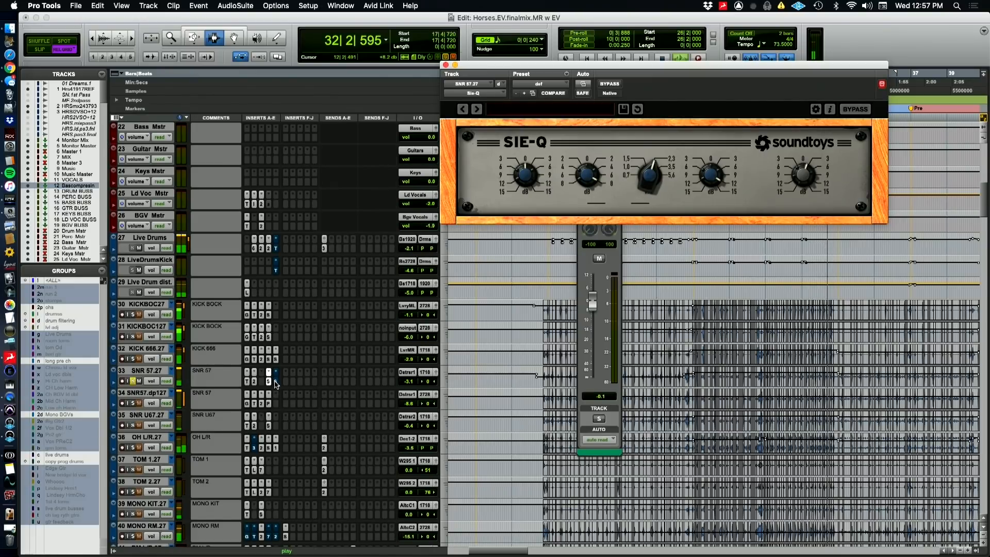
Open SNR 57's second SIE-Q and take it out of bypass, comparing the snare during playback
{"action": "key", "text": "space"}
{"action": "left_click", "coordinate": [275, 382], "text": "super"}
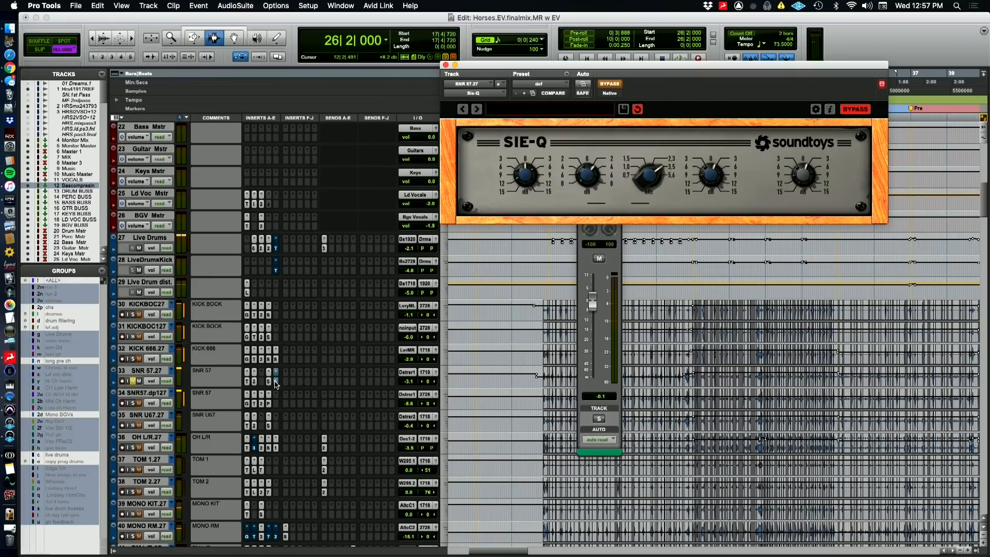
{"action": "left_click", "coordinate": [276, 383], "text": "super"}
{"action": "key", "text": "space"}
{"action": "left_click", "coordinate": [276, 383], "text": "super"}
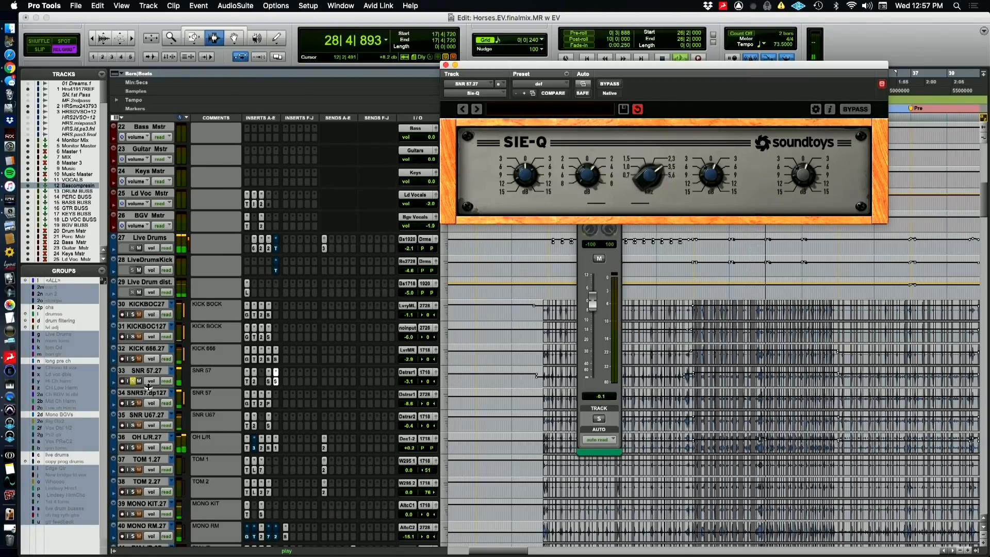
{"action": "key", "text": "space"}
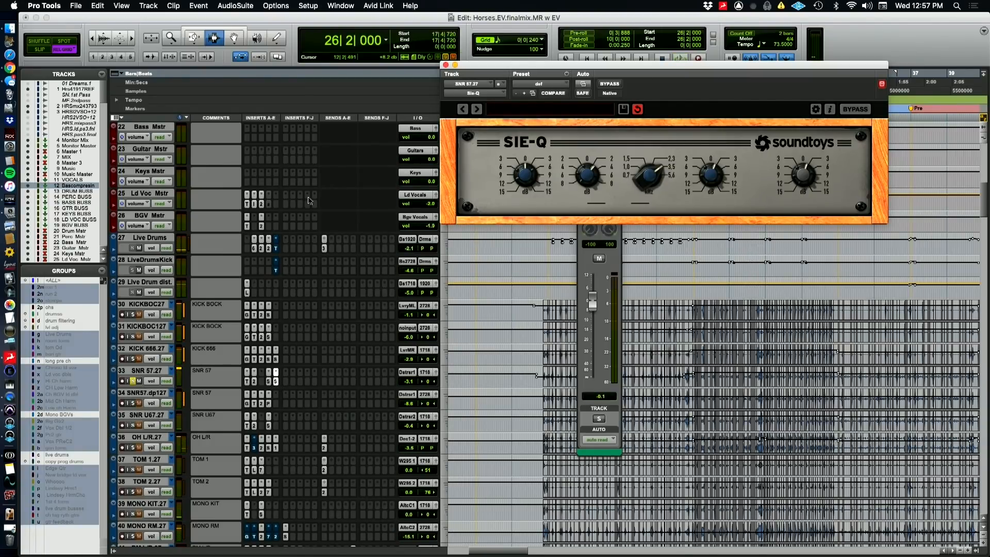
Open the PuigChild 670 and CLA-2A compressors on the Live Drums track to view their settings, and close the plug-in window
{"action": "scroll", "coordinate": [316, 362], "scroll_direction": "up", "scroll_amount": 10}
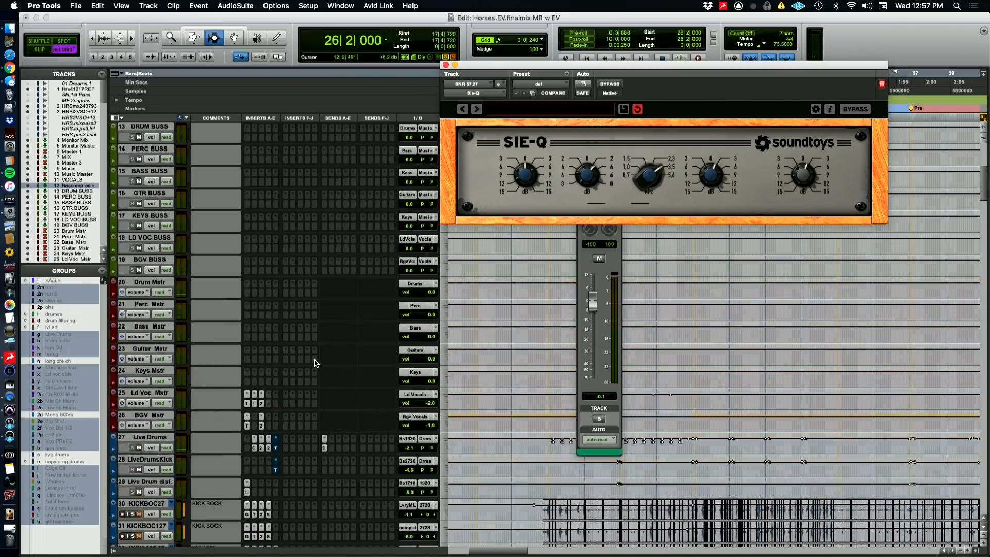
{"action": "scroll", "coordinate": [316, 362], "scroll_direction": "up", "scroll_amount": 1}
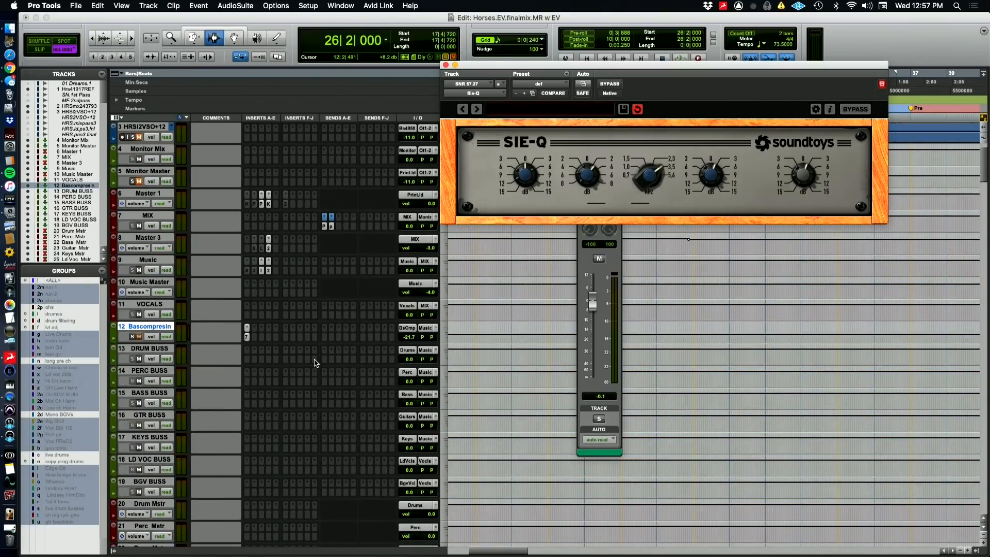
{"action": "scroll", "coordinate": [316, 362], "scroll_direction": "down", "scroll_amount": 11}
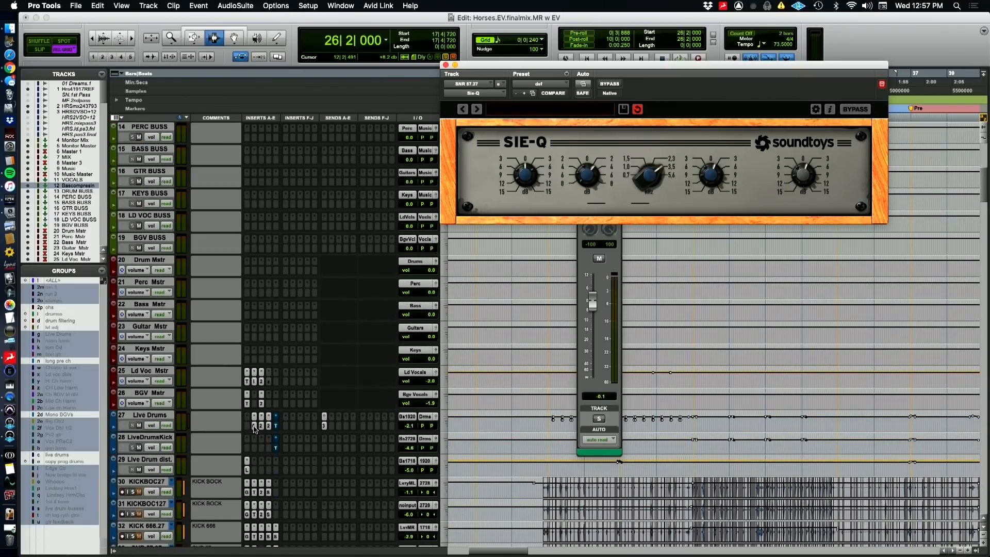
{"action": "left_click", "coordinate": [254, 427]}
{"action": "left_click", "coordinate": [261, 425]}
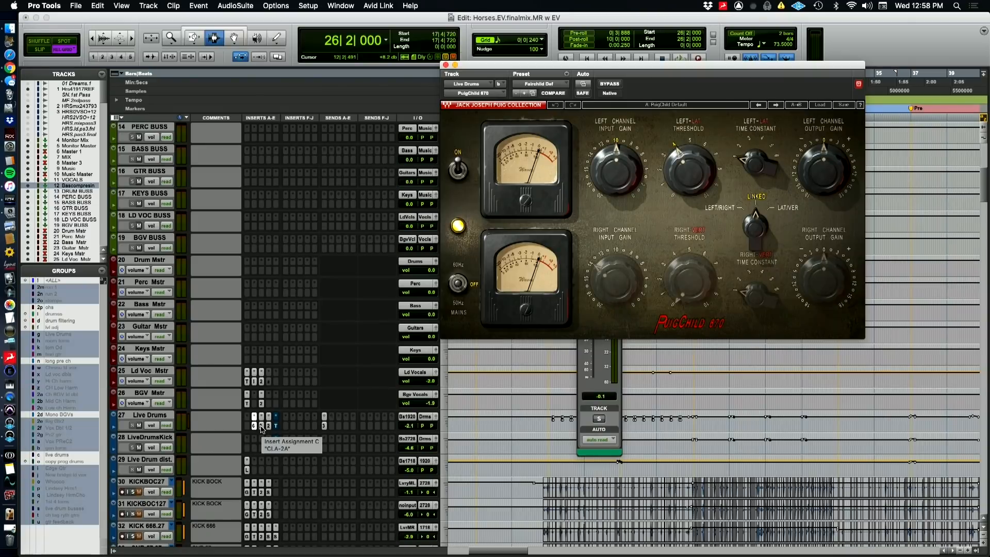
{"action": "left_click", "coordinate": [261, 427]}
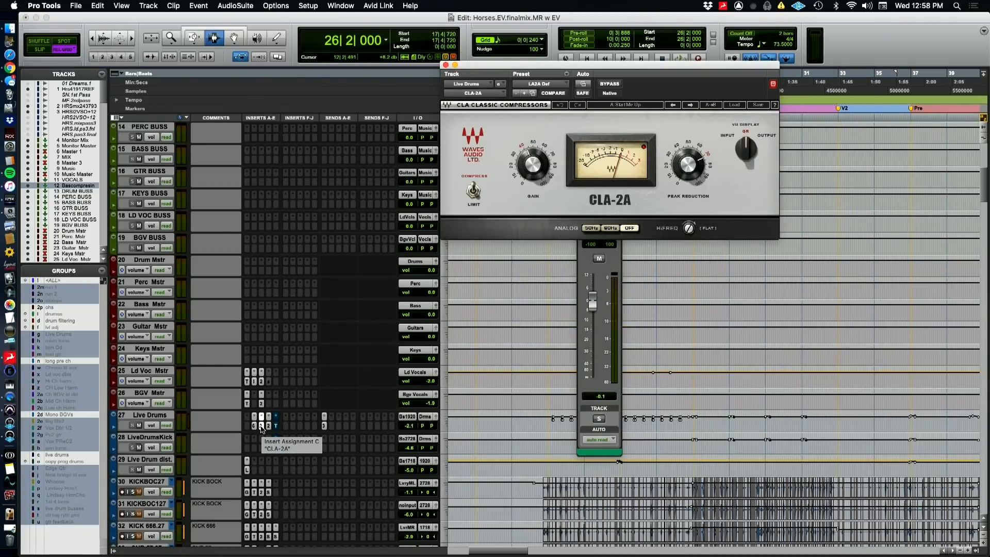
{"action": "left_click", "coordinate": [261, 425]}
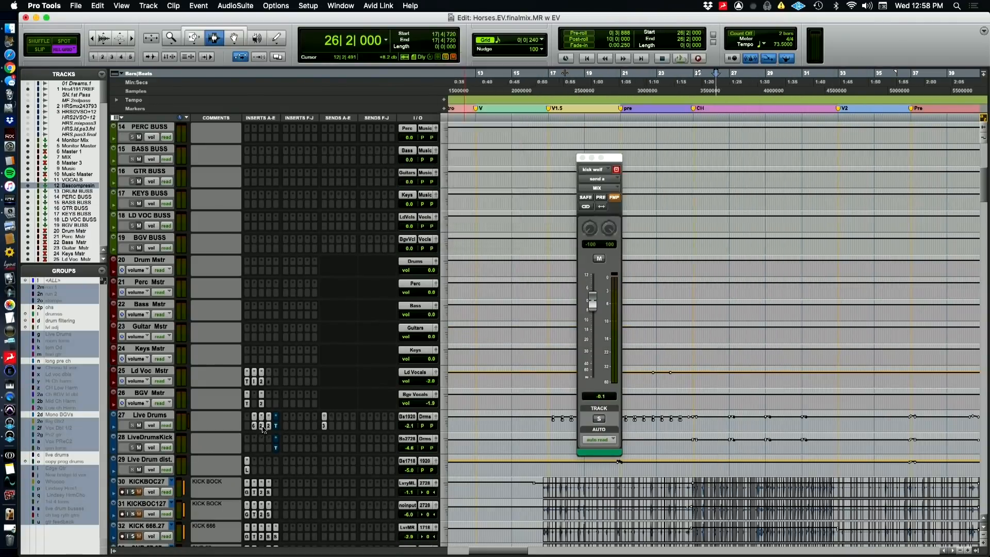
Play the soloed duplicate SNR 57 track and inspect its FabFilter Pro-G gate and Time Adjuster inserts
{"action": "scroll", "coordinate": [252, 430], "scroll_direction": "down", "scroll_amount": 8}
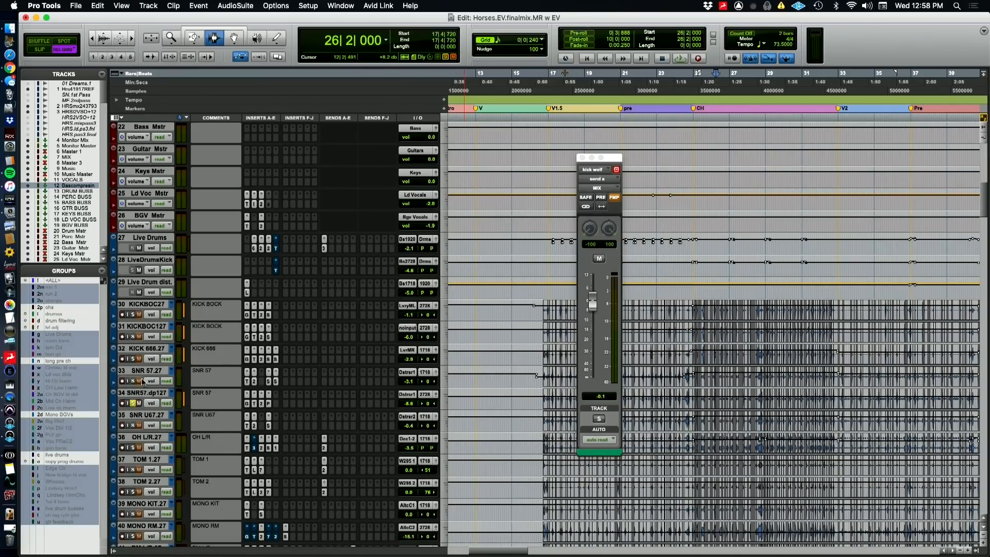
{"action": "key", "text": "space"}
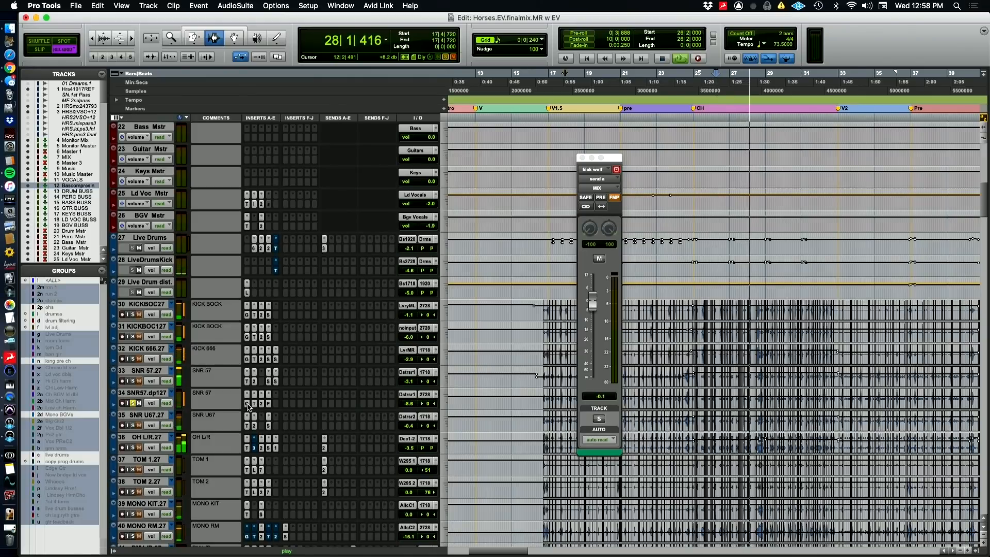
{"action": "left_click", "coordinate": [247, 404]}
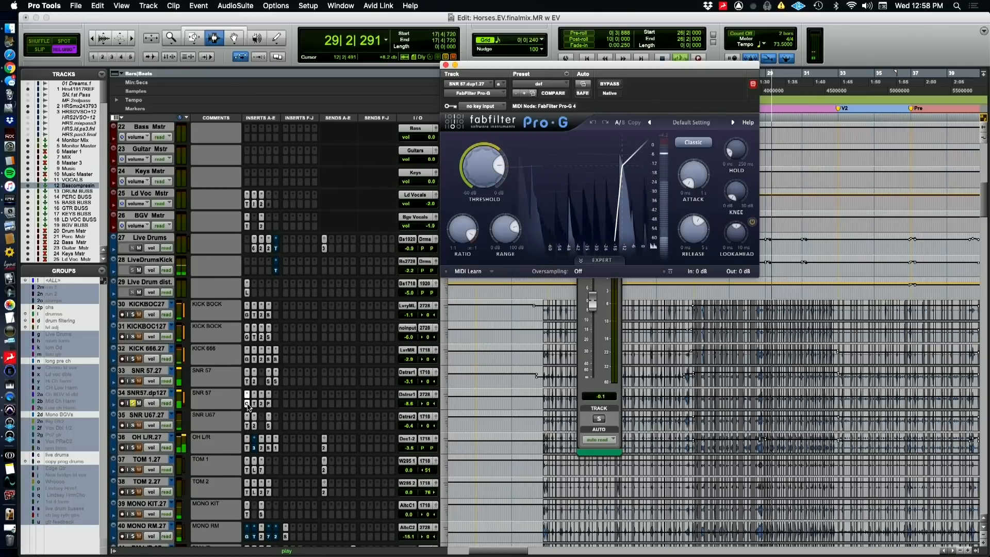
{"action": "left_click", "coordinate": [248, 404]}
{"action": "left_click", "coordinate": [254, 404]}
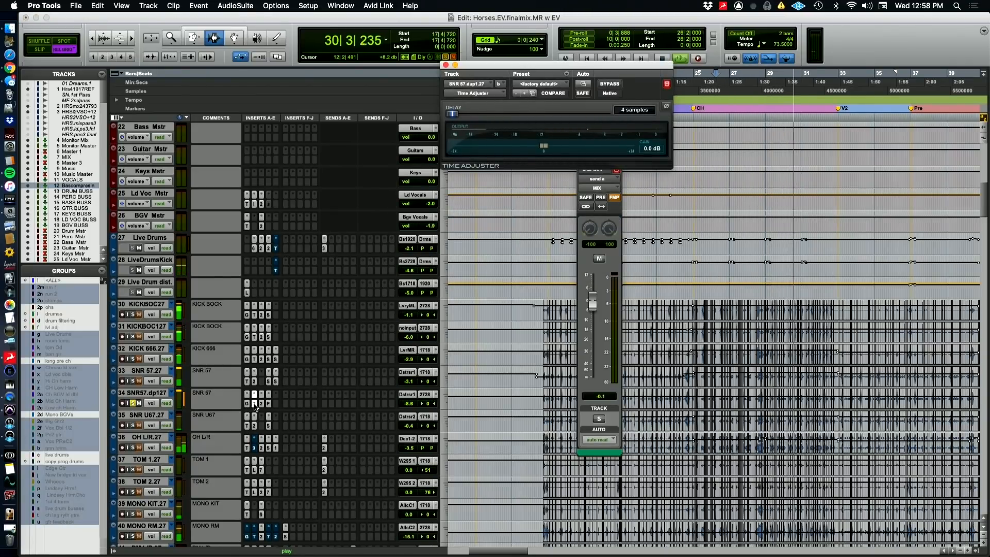
Open the duplicate snare's Pro-Q 2, dismiss the CPU error, and select the +30 dB bell band near 89 Hz to inspect it
{"action": "left_click", "coordinate": [261, 407]}
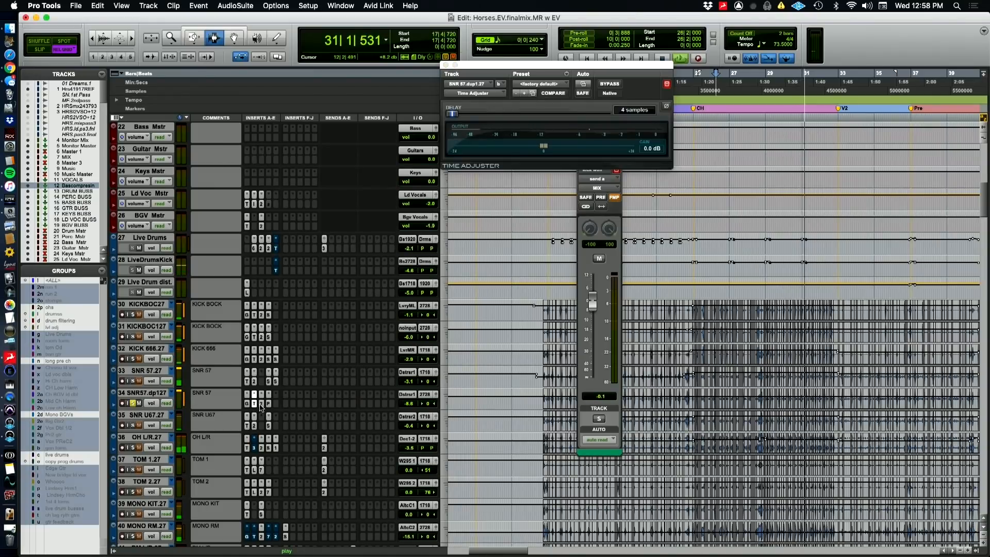
{"action": "left_click", "coordinate": [261, 404]}
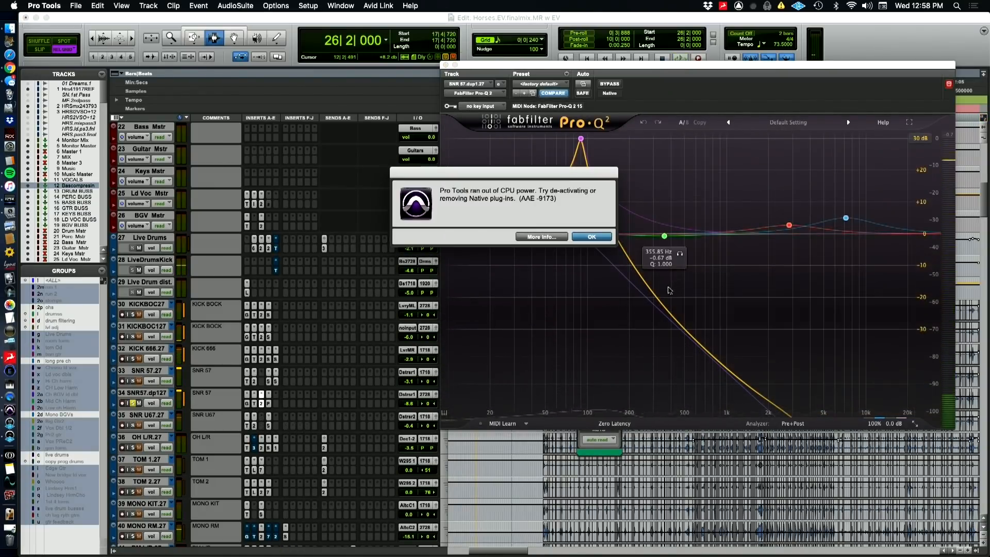
{"action": "left_click", "coordinate": [601, 237]}
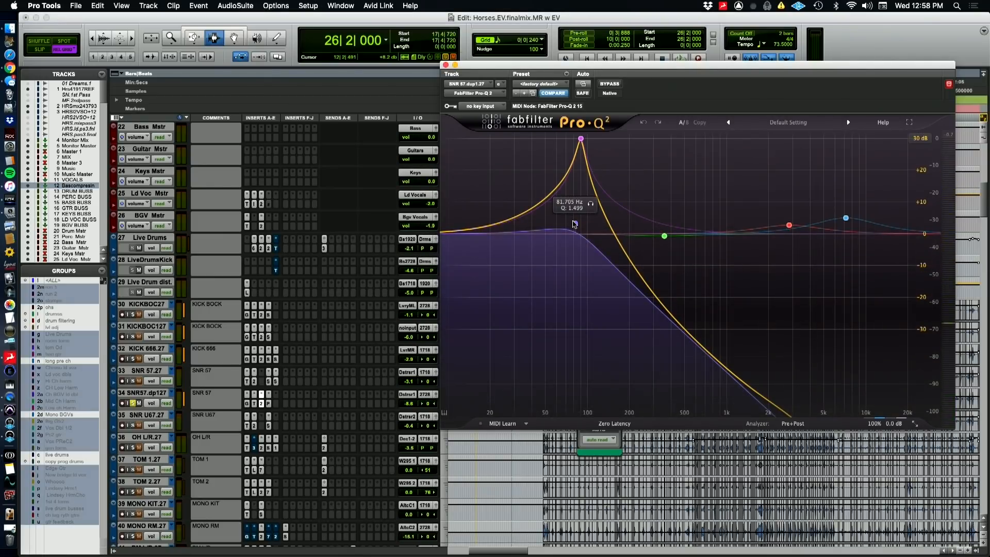
{"action": "left_click", "coordinate": [581, 139]}
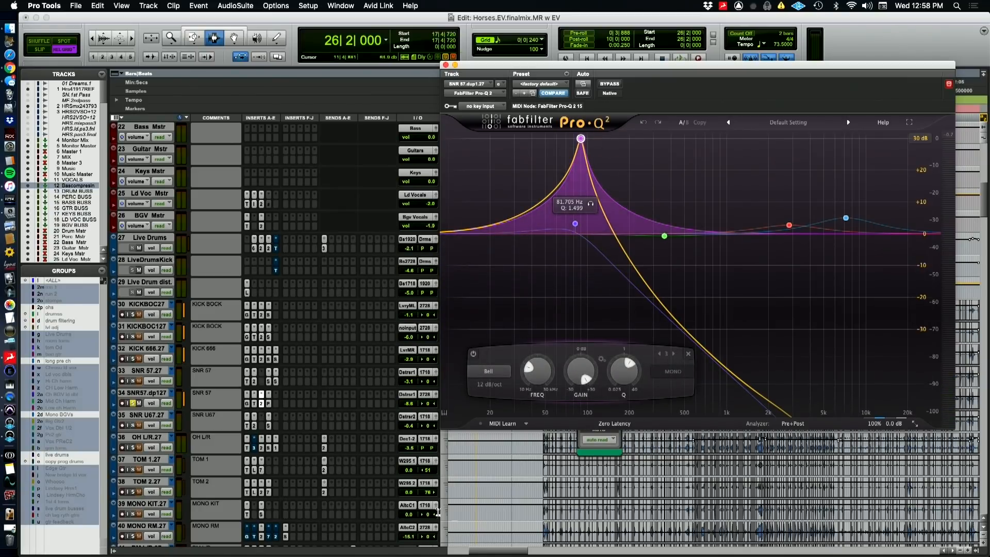
Open the duplicate snare's SansAmp PSA-1 and compare it bypassed and active during playback, dismissing the CPU error
{"action": "left_click", "coordinate": [269, 404]}
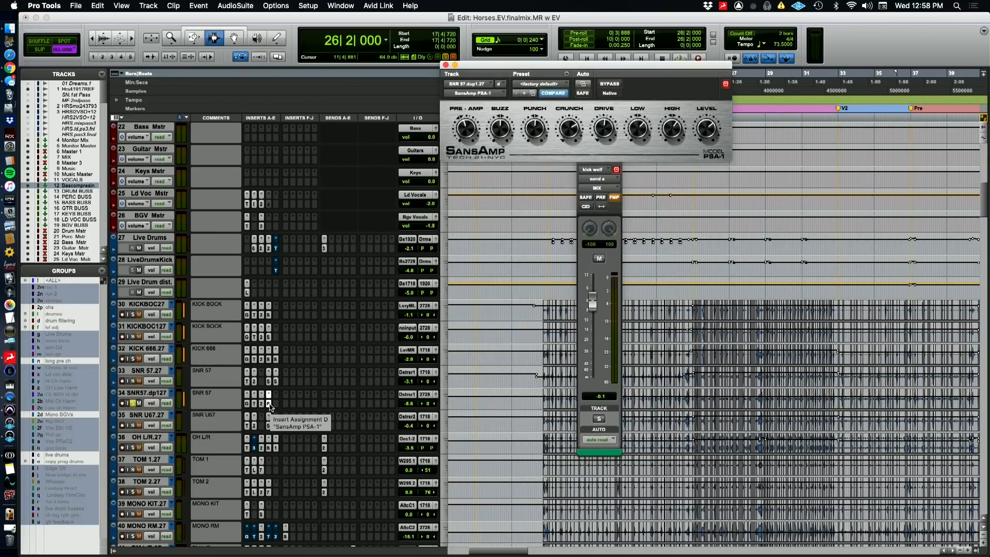
{"action": "key", "text": "space"}
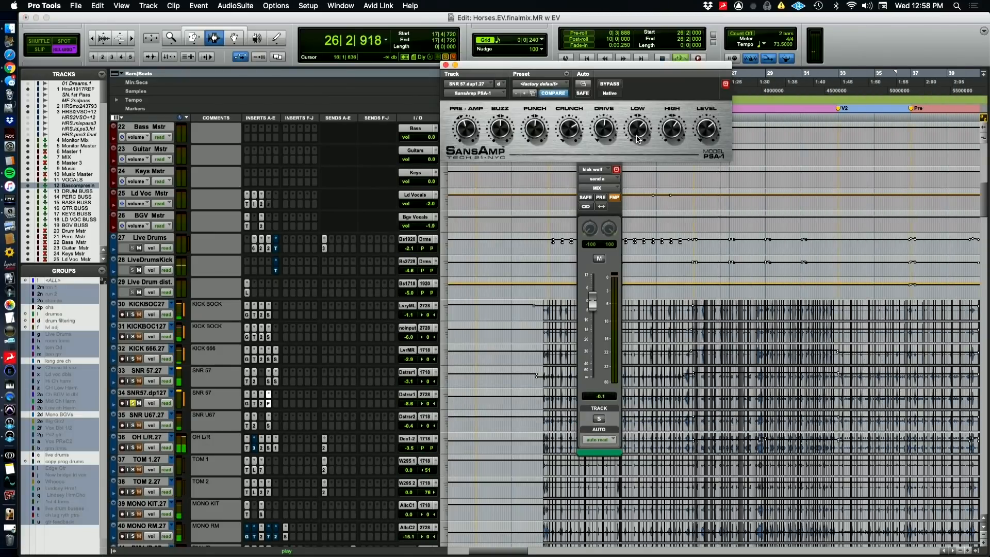
{"action": "left_click", "coordinate": [263, 406], "text": "super"}
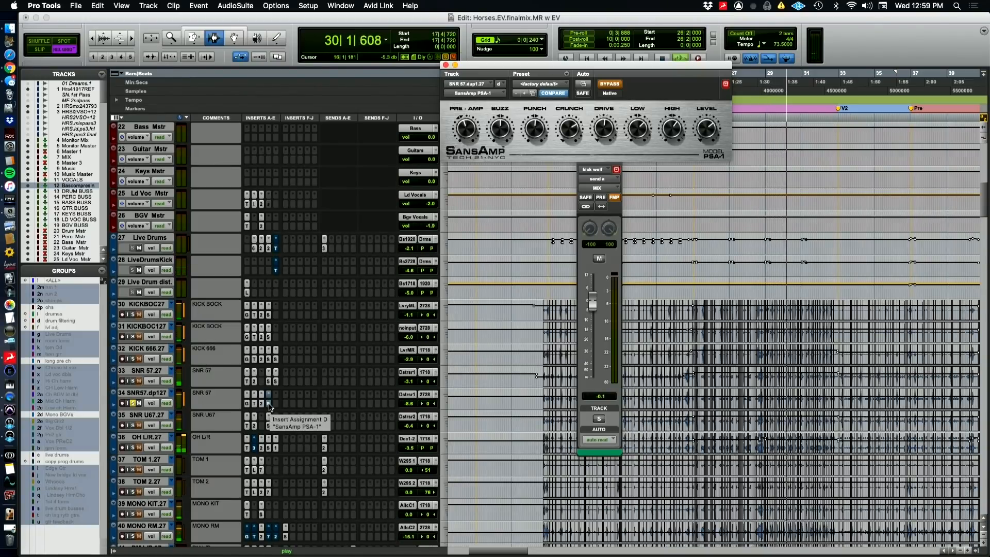
{"action": "left_click", "coordinate": [269, 406], "text": "super"}
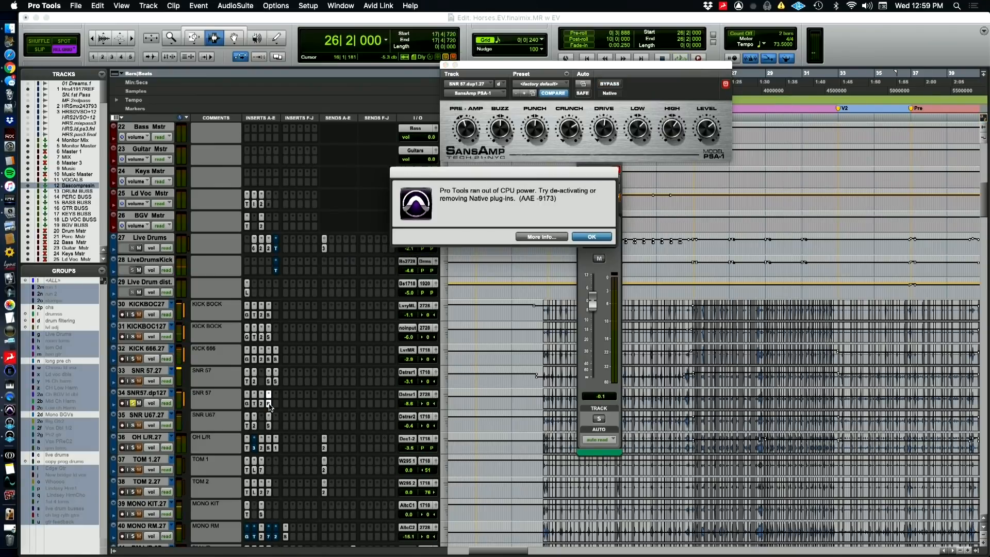
{"action": "key", "text": "Return"}
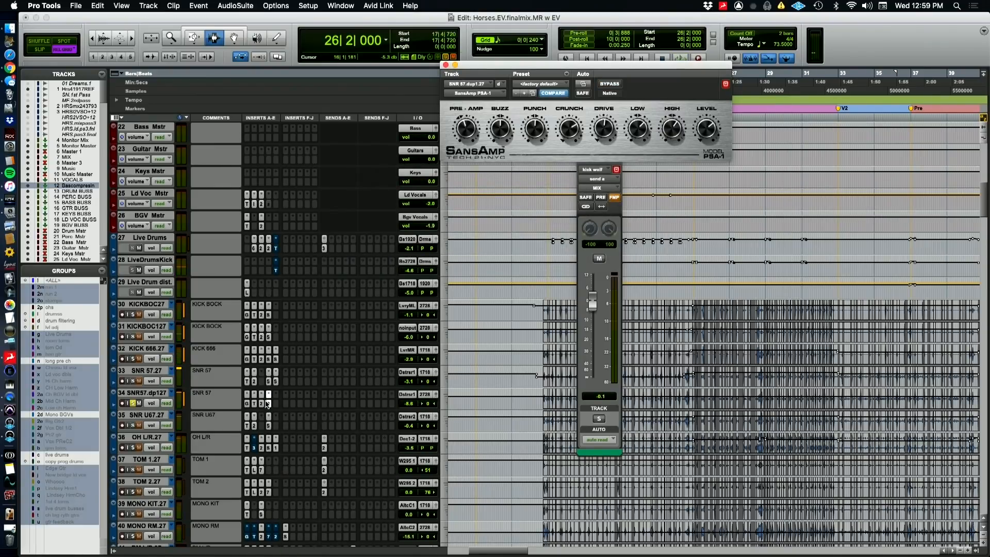
{"action": "key", "text": "space"}
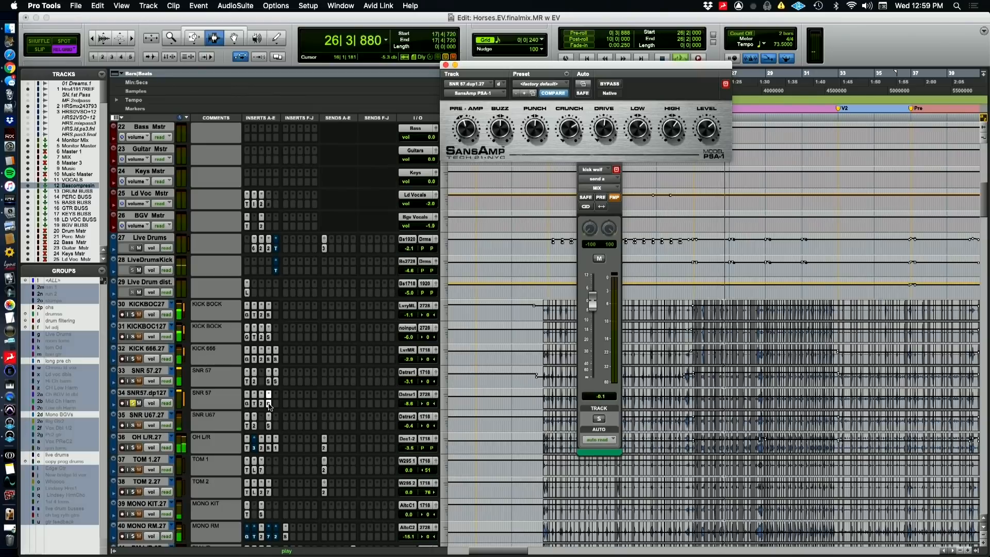
Play SNR 57 soloed together with its duplicate, and audition the SNR U67 track on its own
{"action": "left_click", "coordinate": [132, 381]}
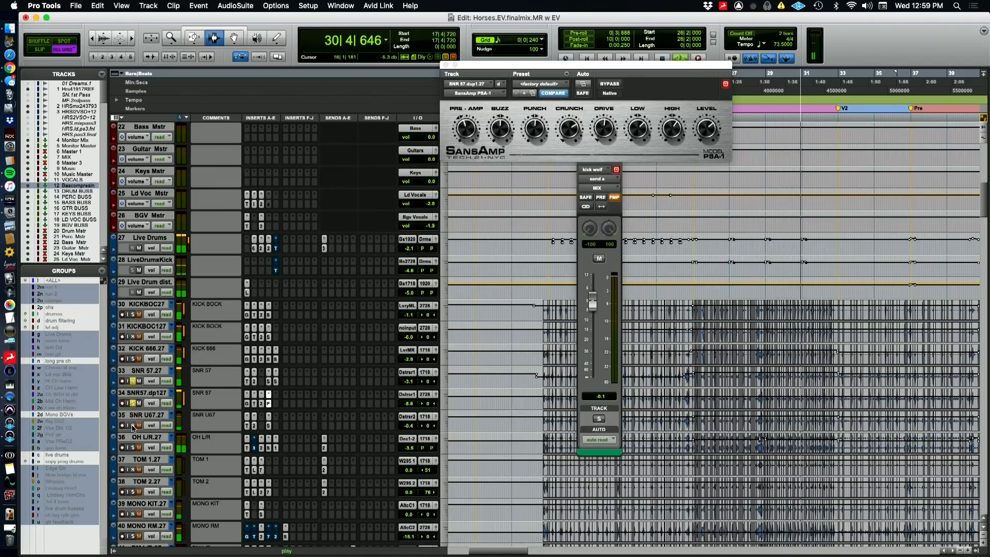
{"action": "key", "text": "space"}
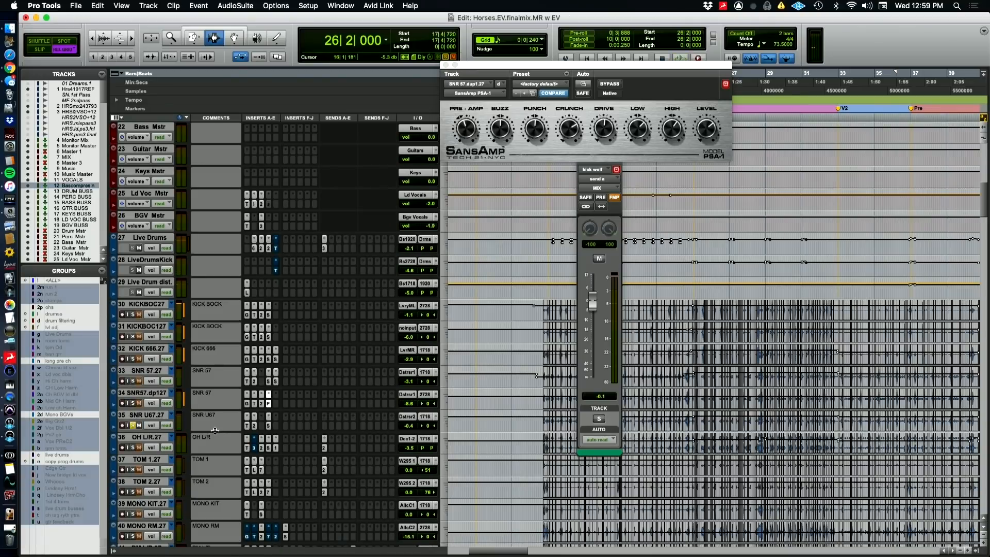
{"action": "key", "text": "super+Tab"}
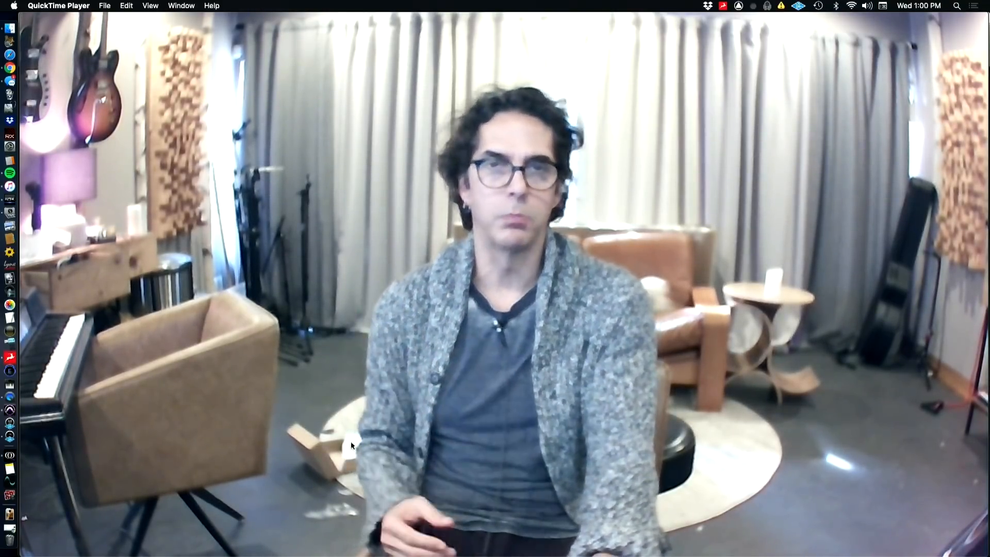
{"action": "key", "text": "super+Tab"}
{"action": "key", "text": "space"}
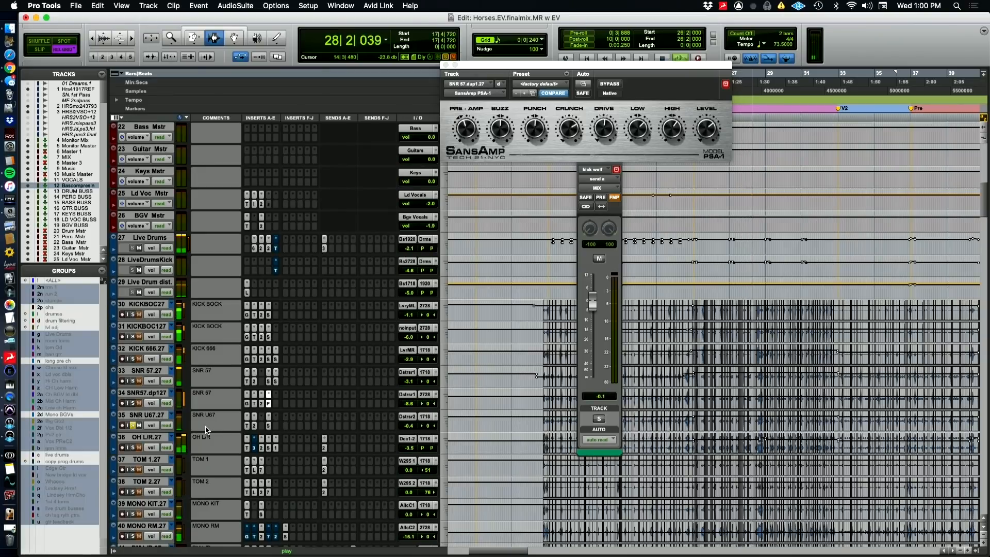
{"action": "key", "text": "space"}
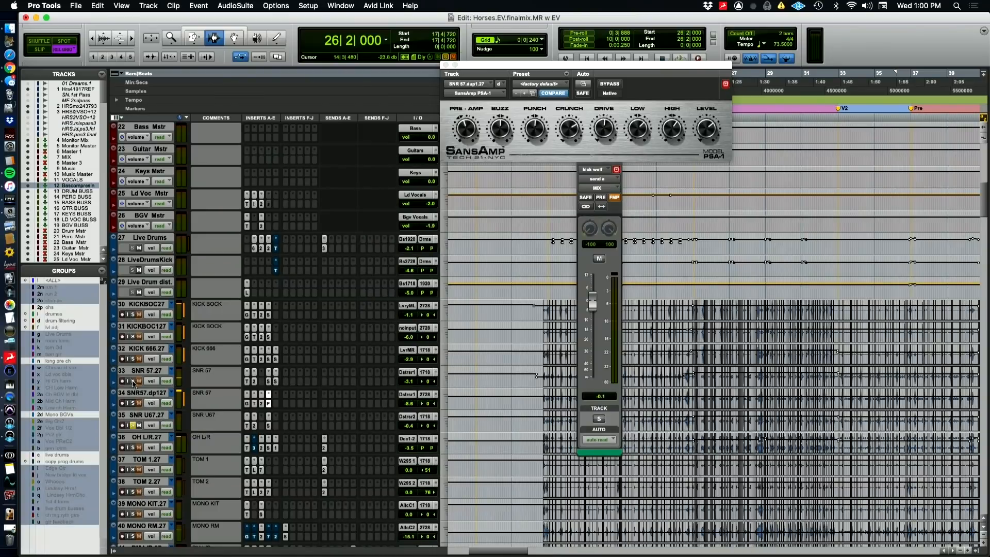
Open the FabFilter Pro-Q 2 and SIE-Q inserts on the SNR U67 track to inspect their settings
{"action": "left_click", "coordinate": [255, 426]}
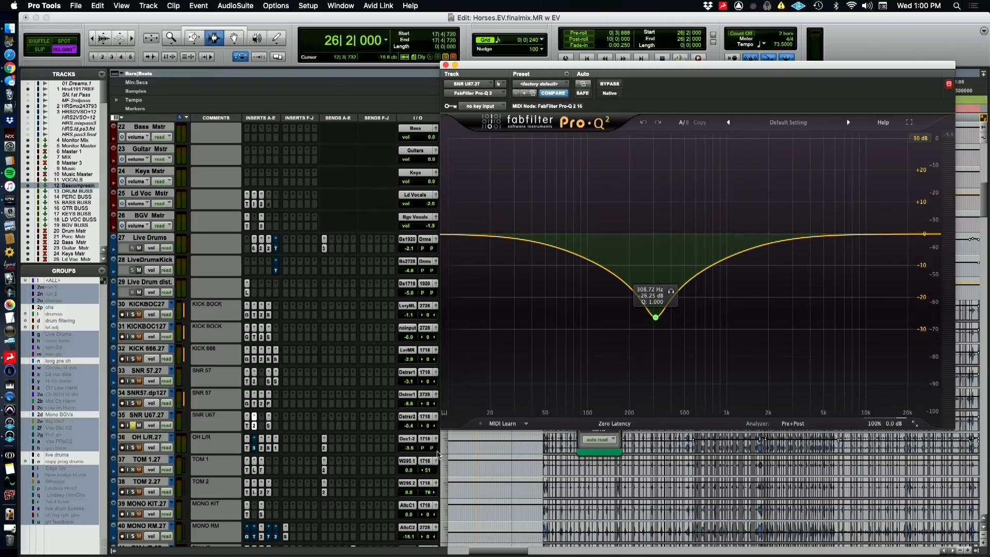
{"action": "left_click", "coordinate": [268, 427]}
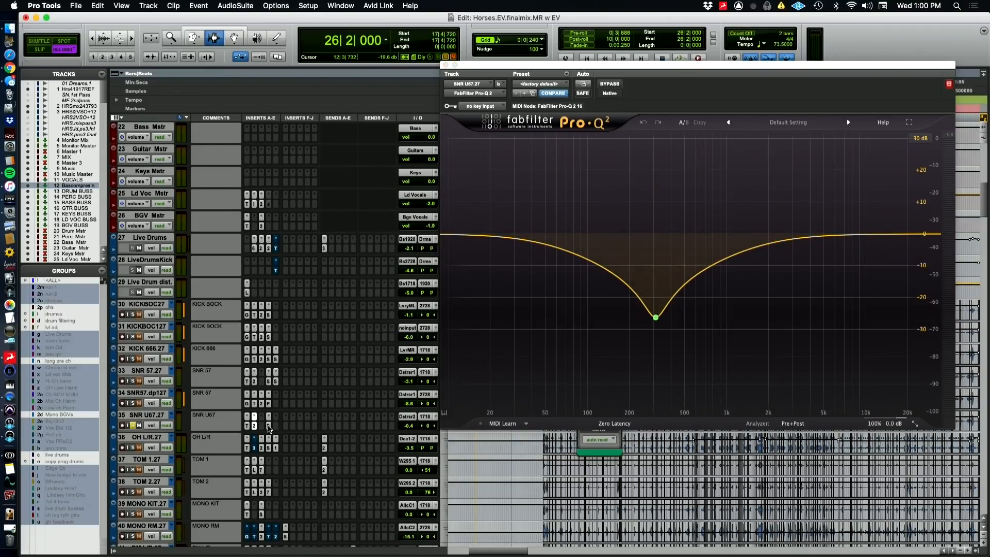
{"action": "left_click", "coordinate": [269, 427]}
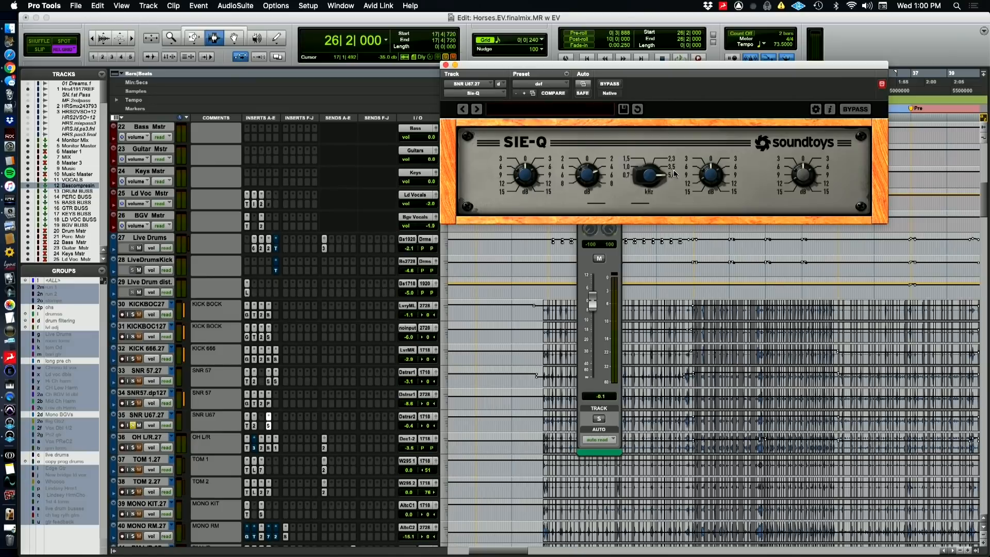
Solo SNR 57, its duplicate and SNR U67 together and play the combined snare sound
{"action": "left_click", "coordinate": [132, 403]}
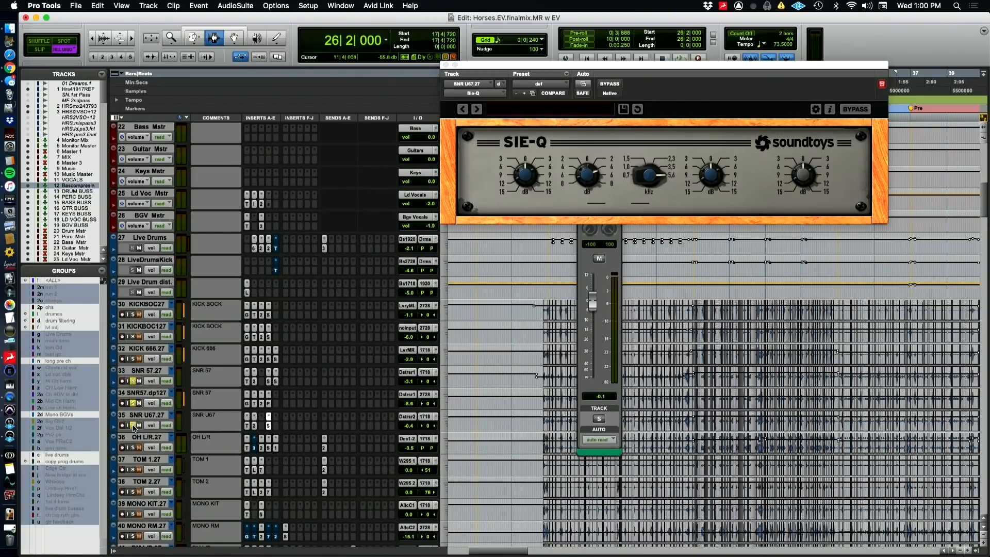
{"action": "key", "text": "space"}
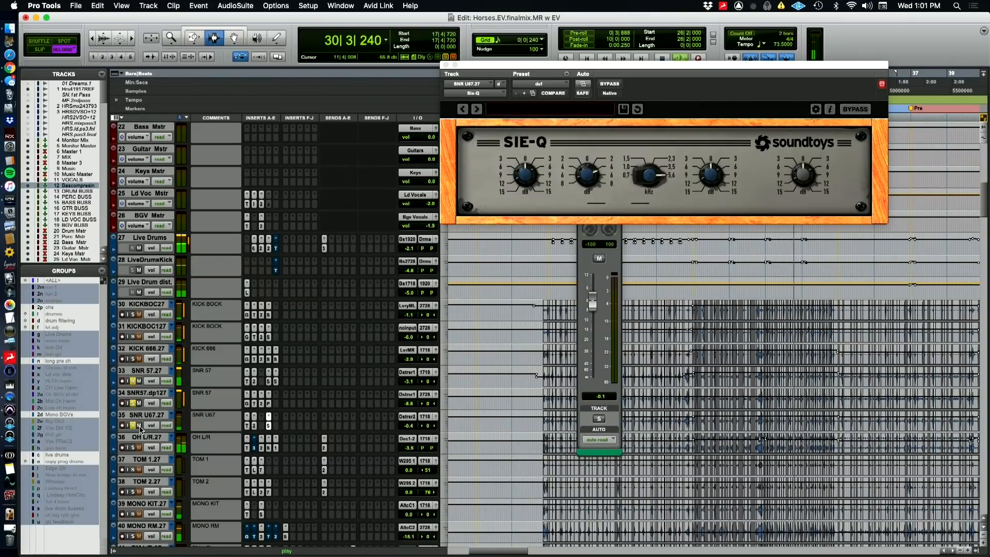
{"action": "key", "text": "space"}
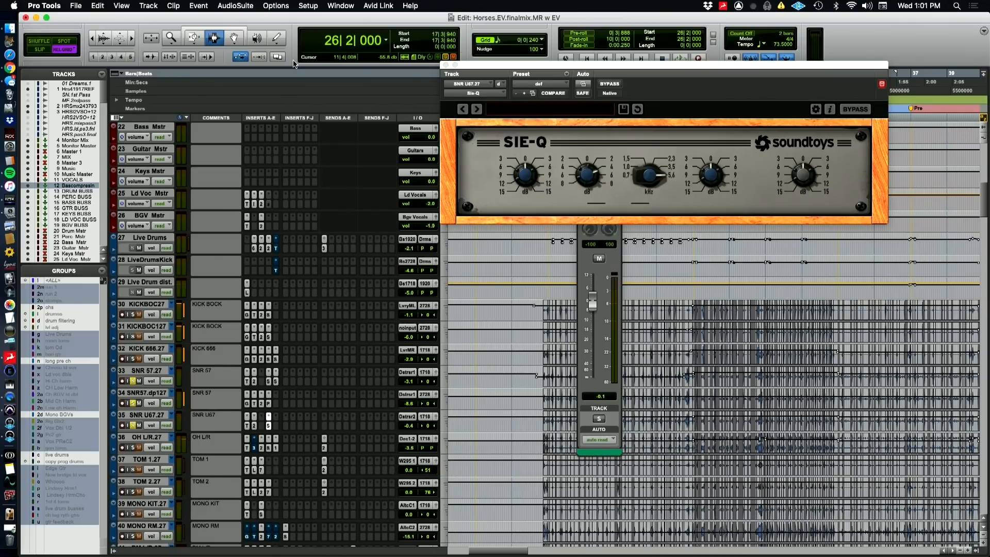
Open the Pro-Q 2 on the soloed OH L/R track to view its EQ curve, and switch to the QuickTime Player camera view
{"action": "key", "text": "super+Tab"}
{"action": "left_click", "coordinate": [262, 448]}
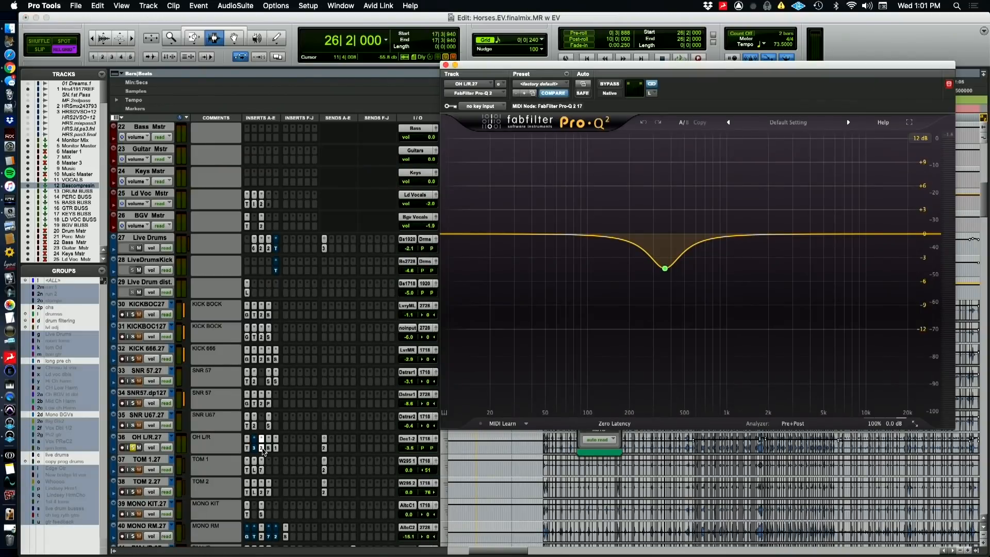
{"action": "key", "text": "super+Tab"}
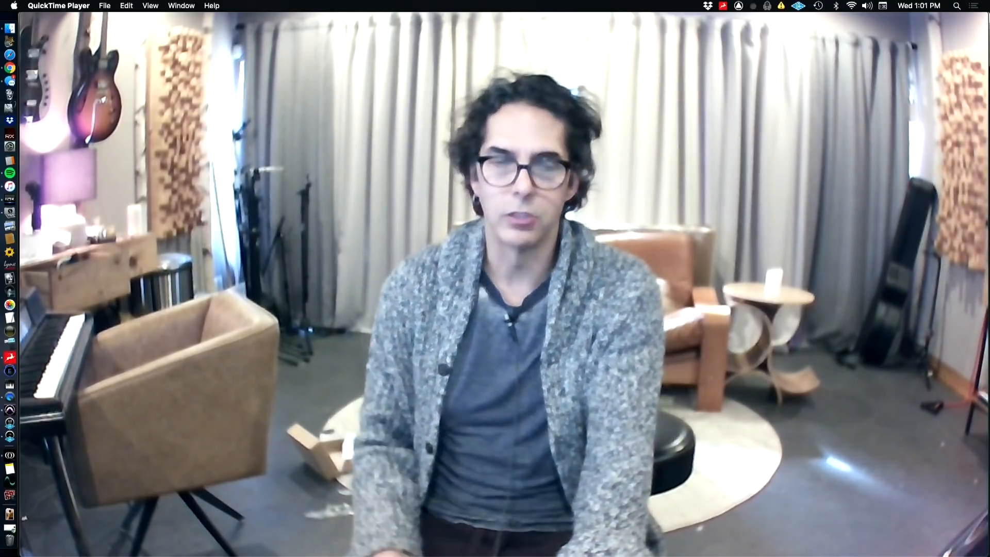
{"action": "key", "text": "super+Tab"}
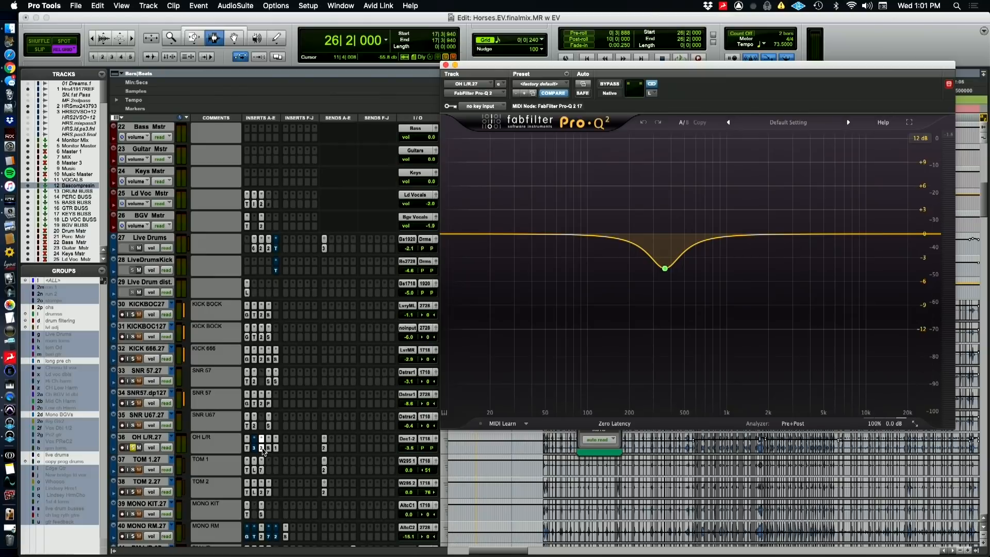
{"action": "key", "text": "super+Tab"}
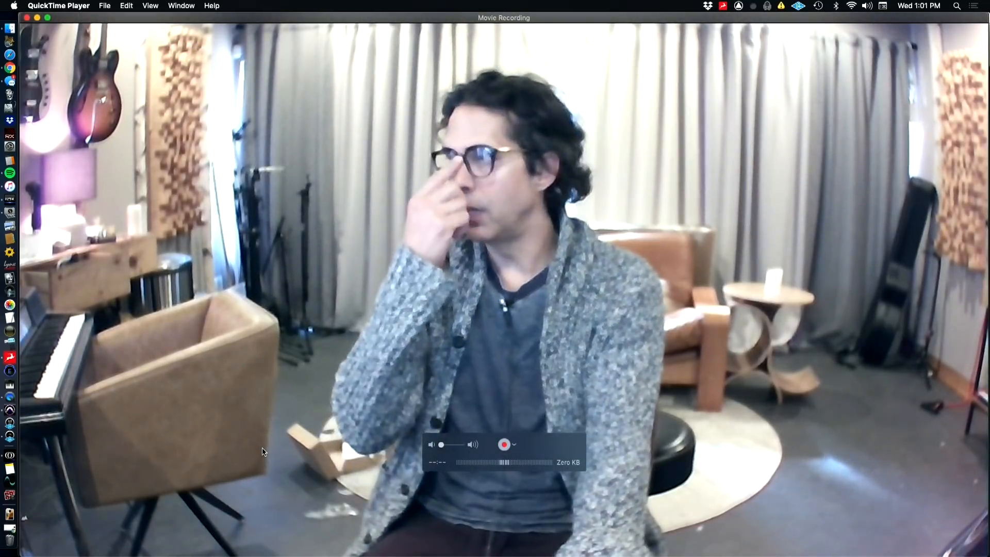
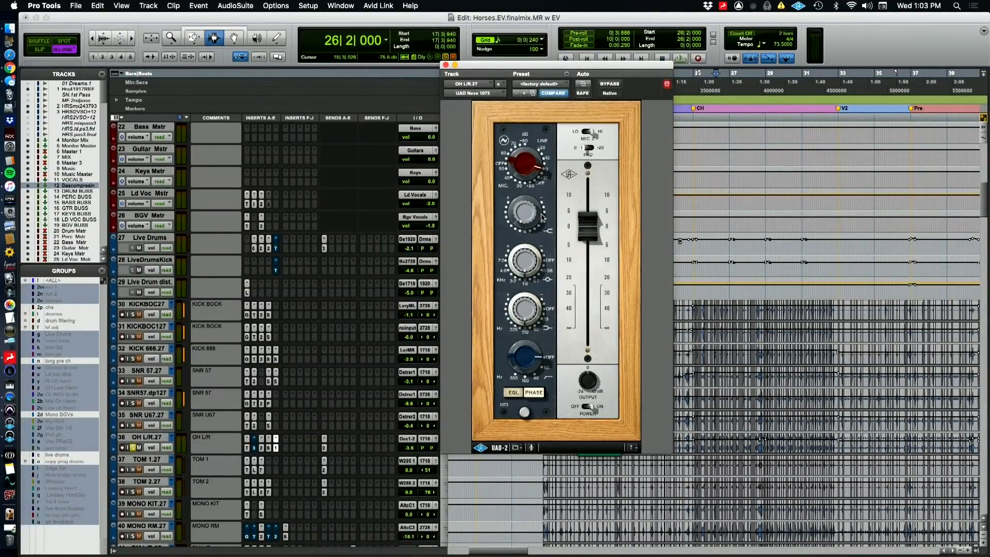
Play the soloed OH L/R track while comparing its sound with the UAD Neve 1073 insert bypassed and active
{"action": "key", "text": "space"}
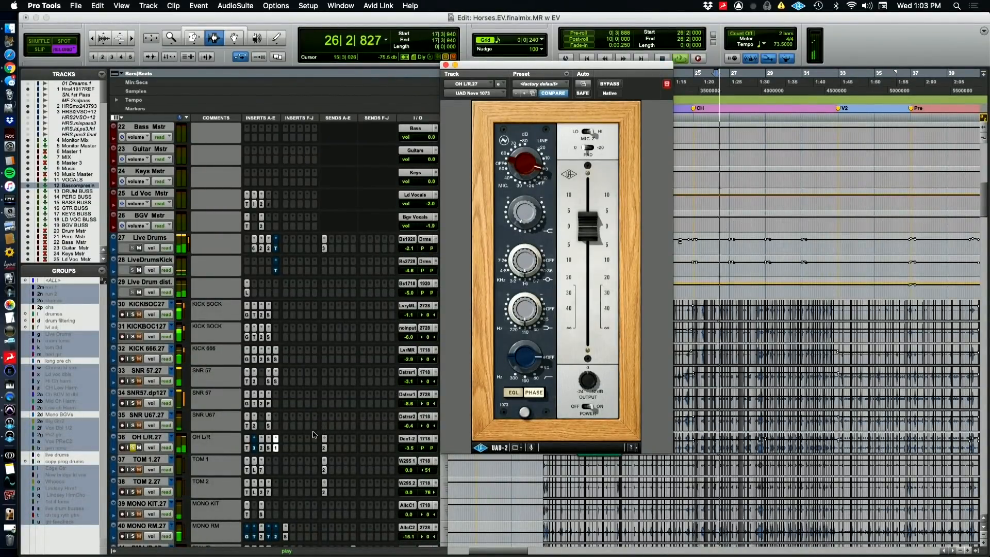
{"action": "left_click", "coordinate": [276, 447], "text": "super"}
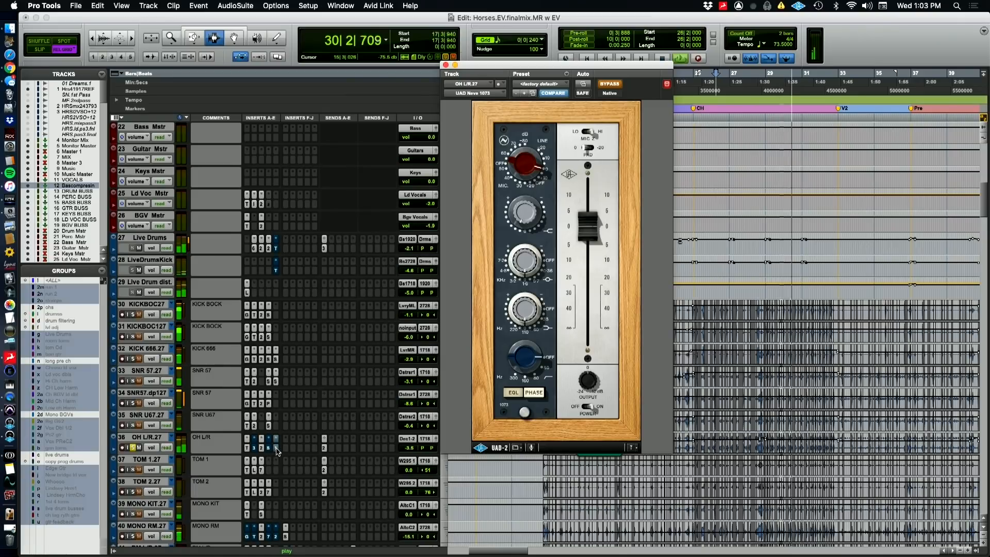
{"action": "left_click", "coordinate": [276, 449], "text": "super"}
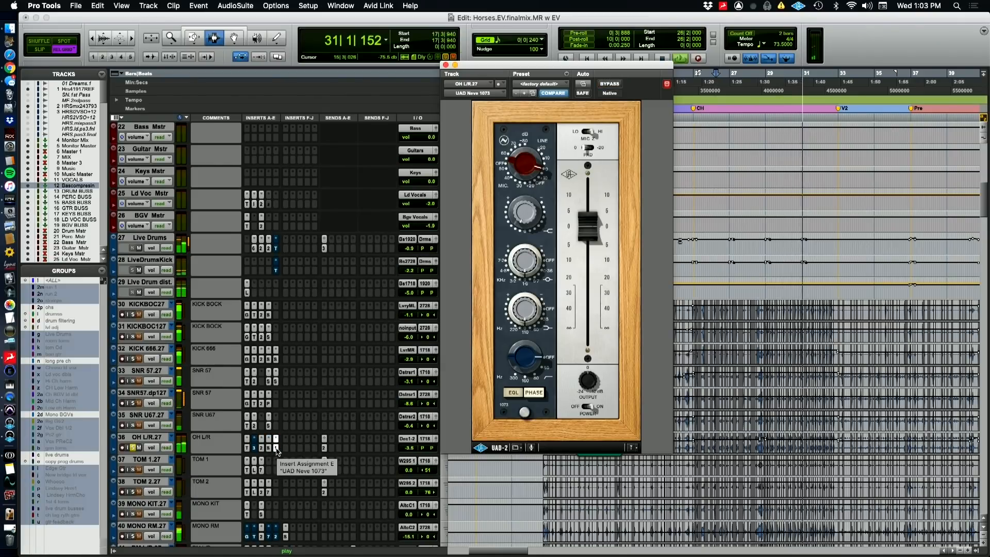
Select the kick, snare and overhead tracks from KICKBOC27 through OH L/R.27, solo them all and play them together
{"action": "left_click", "coordinate": [144, 438]}
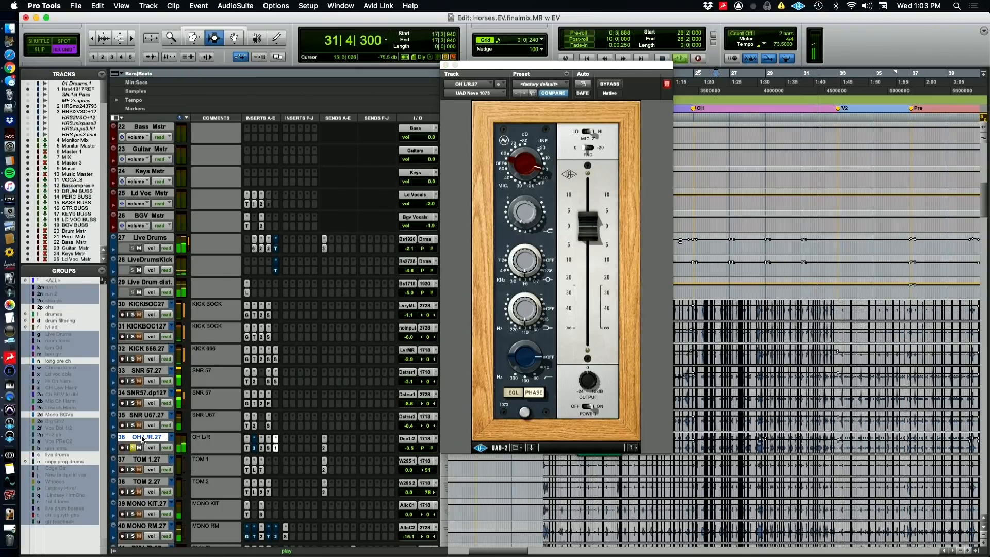
{"action": "left_click", "coordinate": [142, 371]}
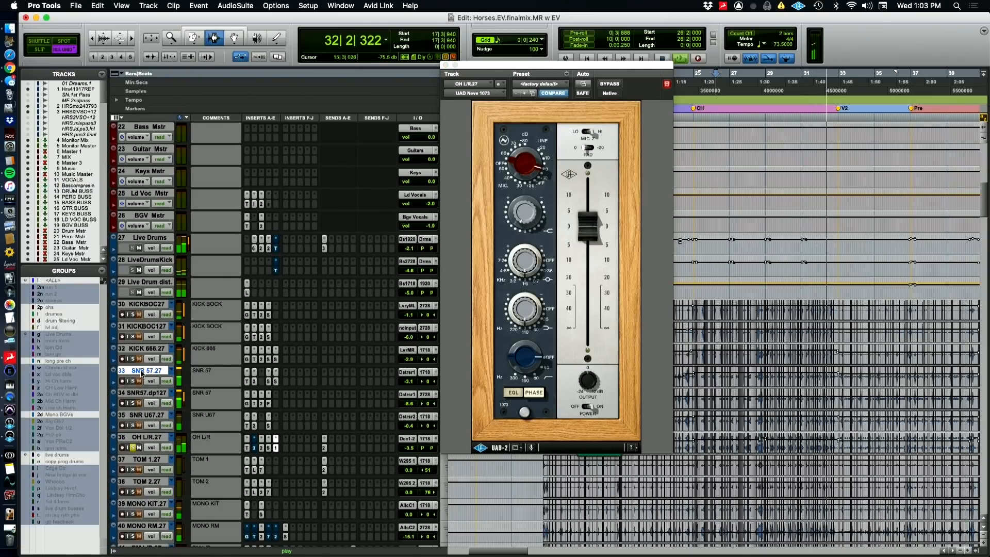
{"action": "left_click", "coordinate": [142, 438]}
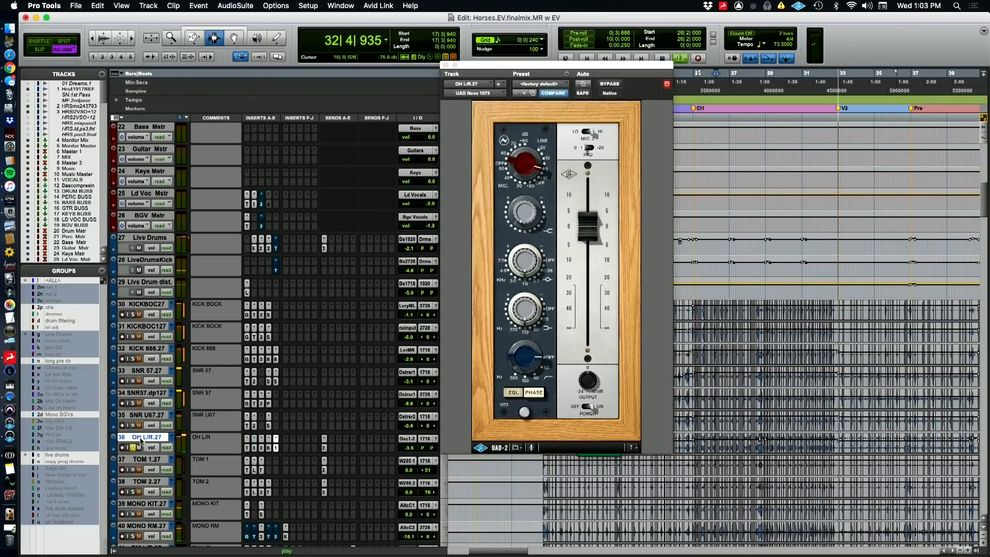
{"action": "left_click", "coordinate": [144, 304], "text": "shift"}
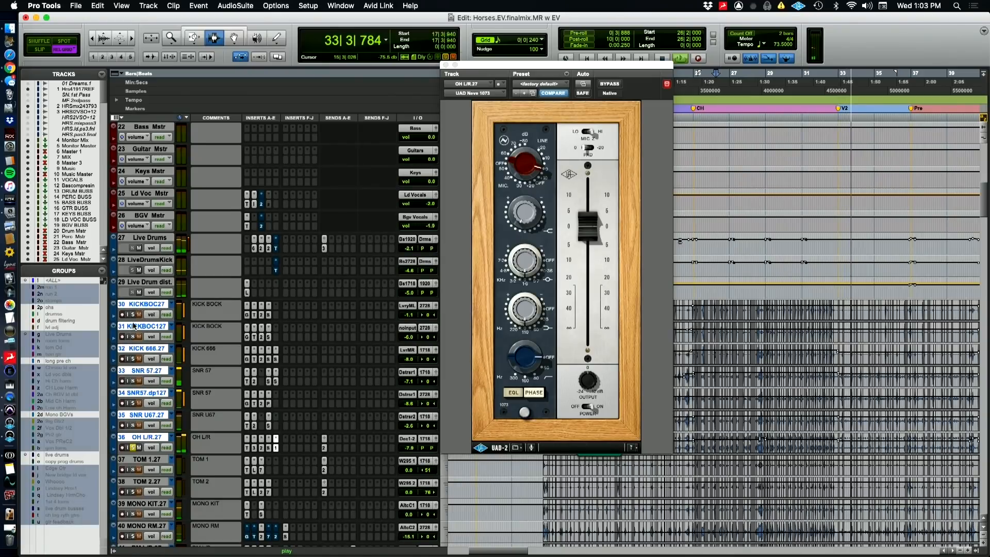
{"action": "key", "text": "space"}
{"action": "key", "text": "space"}
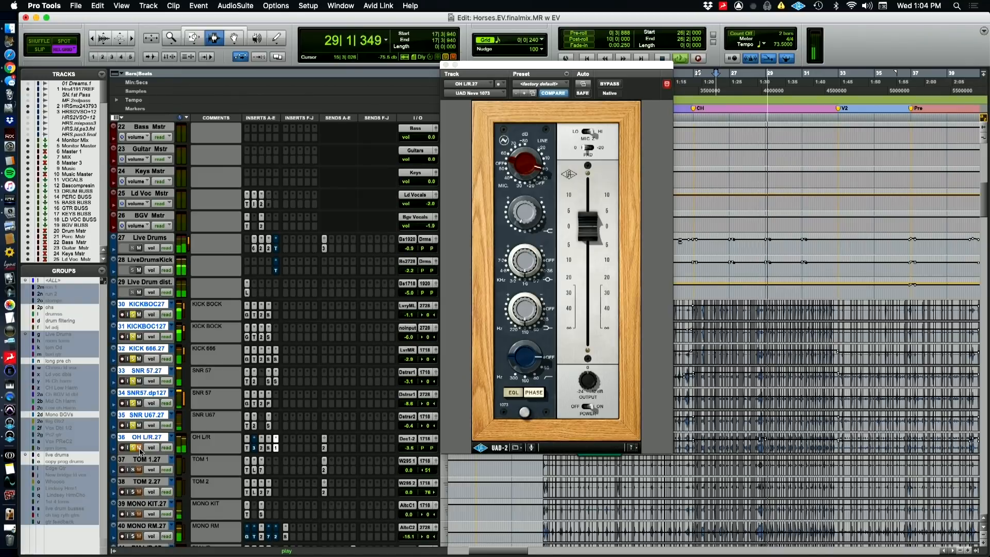
Audition the overheads with both phase inverts on and off in the OH L/R Time Adjuster, and unsolo the selected drum tracks
{"action": "left_click", "coordinate": [247, 447]}
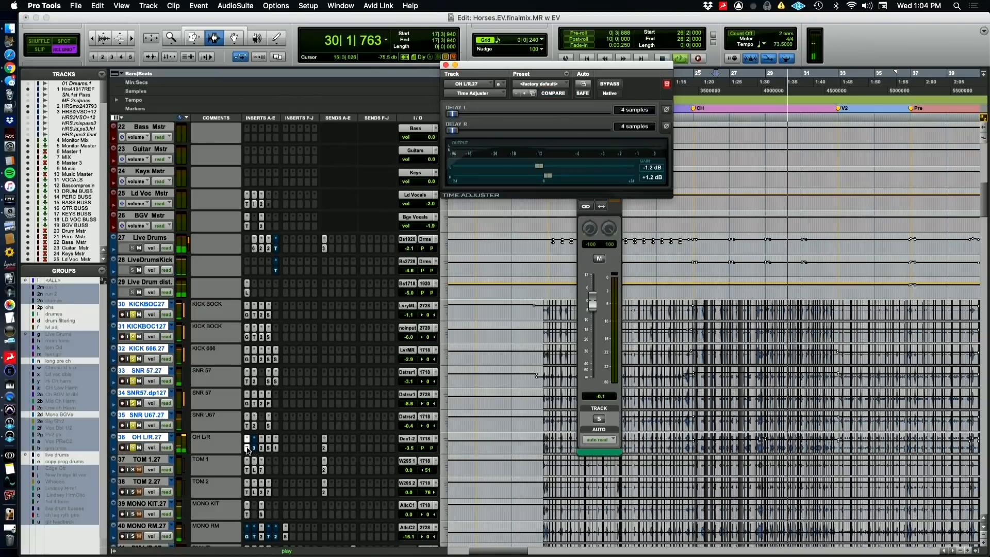
{"action": "left_click", "coordinate": [666, 109]}
{"action": "left_click", "coordinate": [666, 127]}
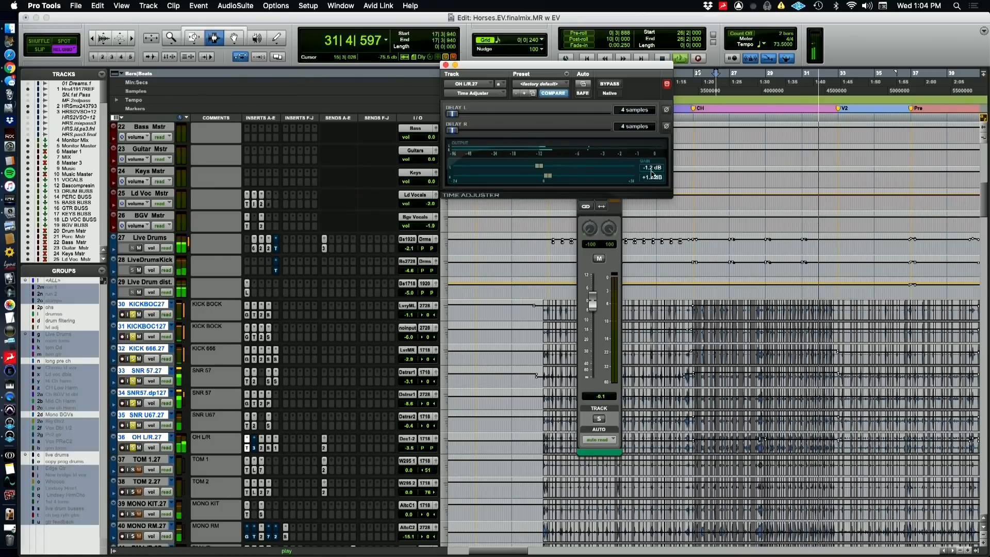
{"action": "key", "text": "space"}
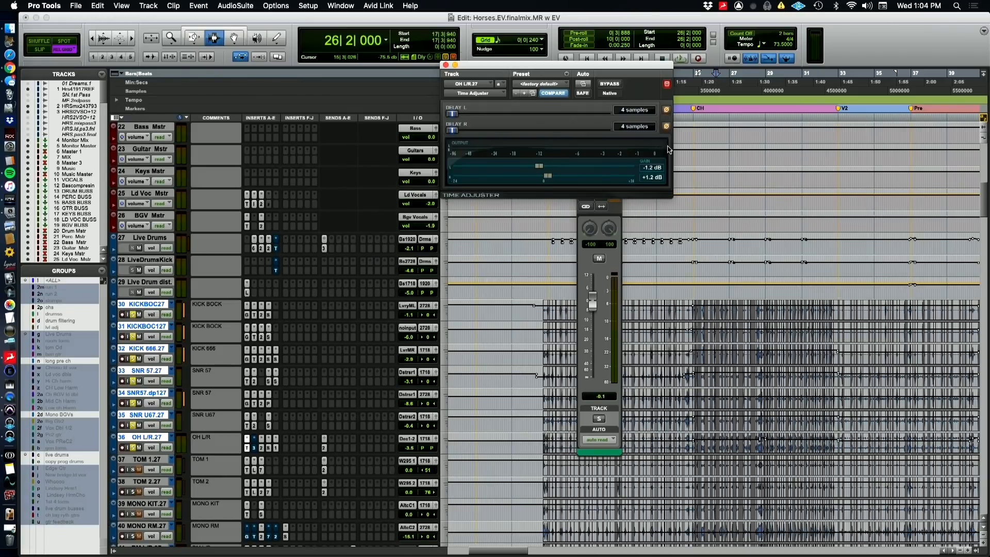
{"action": "key", "text": "space"}
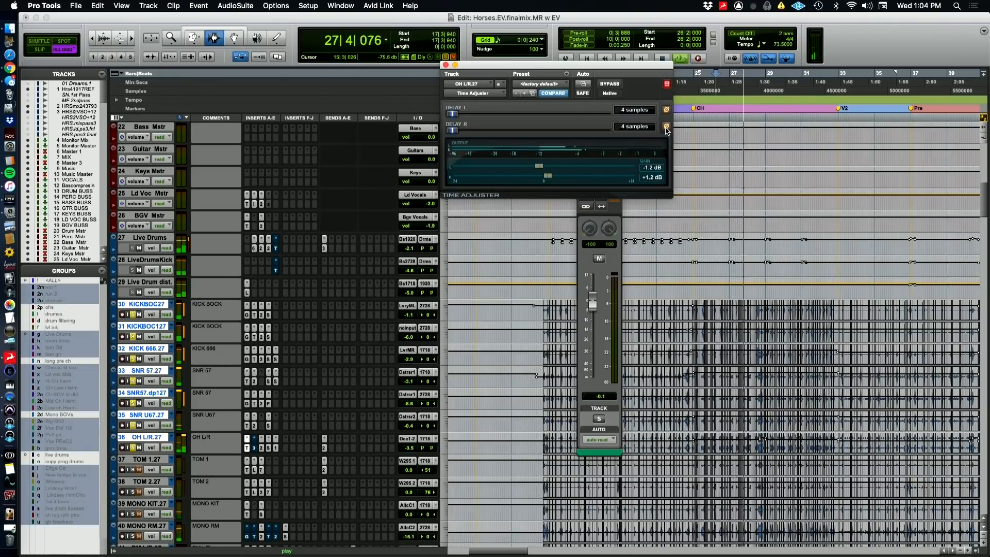
{"action": "left_click", "coordinate": [666, 126]}
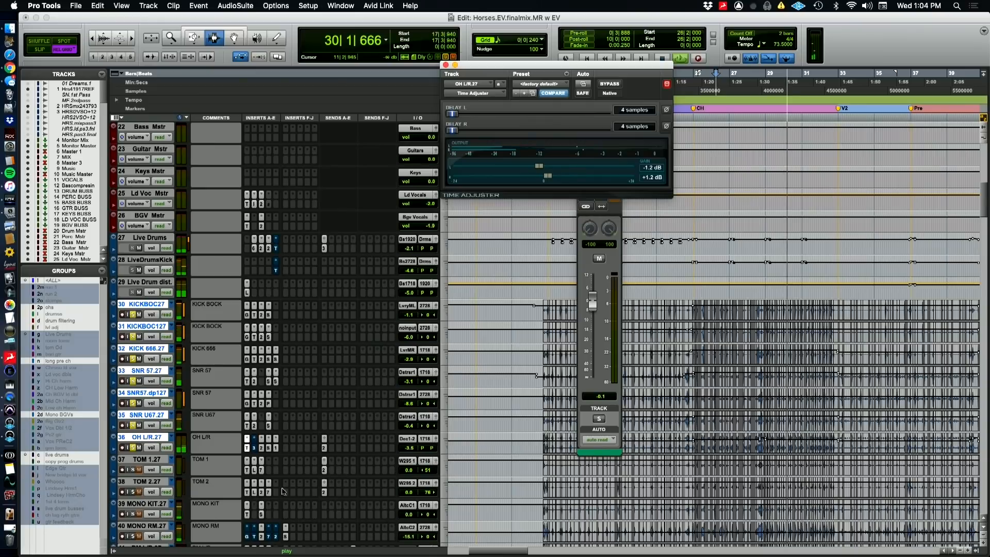
{"action": "key", "text": "space"}
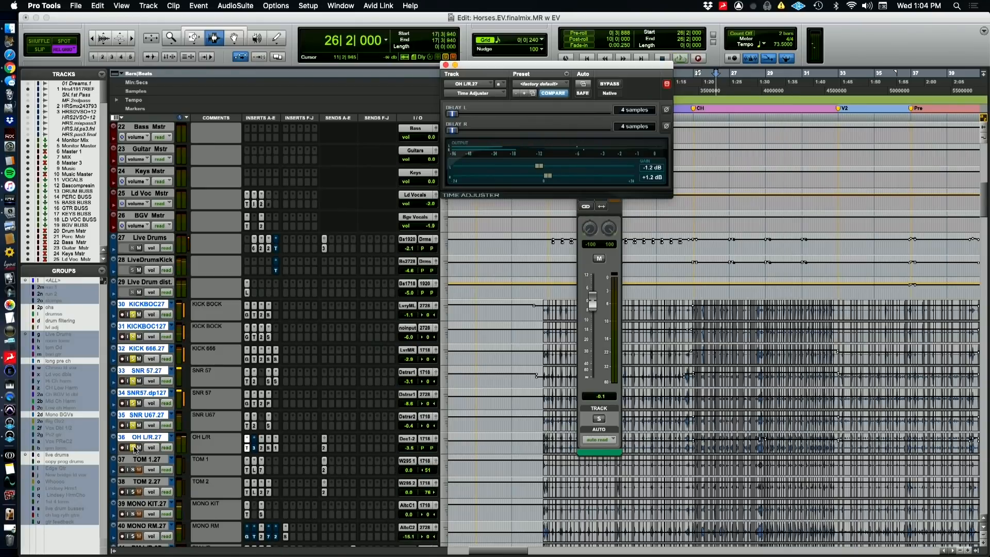
{"action": "left_click", "coordinate": [134, 450]}
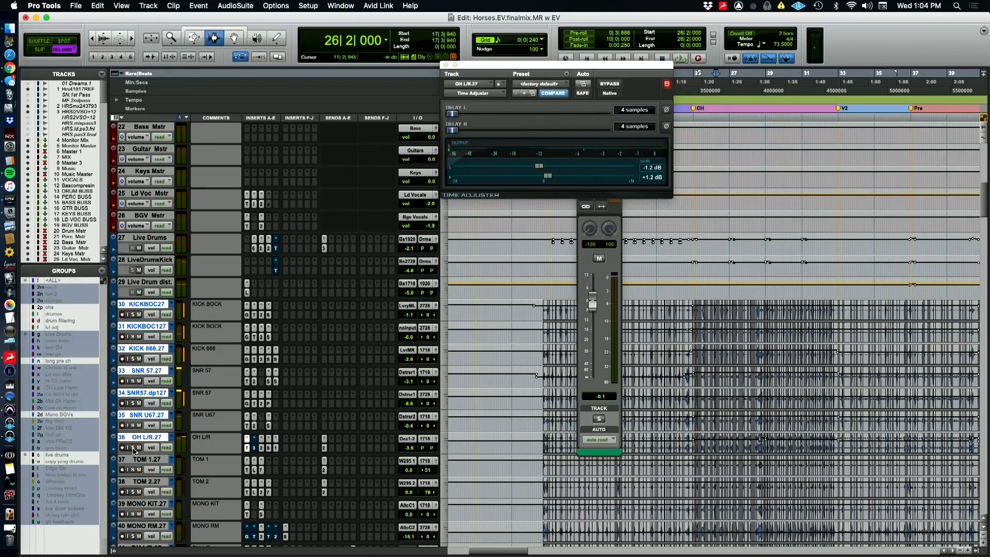
Switch to the QuickTime Player camera view and return to the Pro Tools session
{"action": "scroll", "coordinate": [175, 489], "scroll_direction": "down", "scroll_amount": 2}
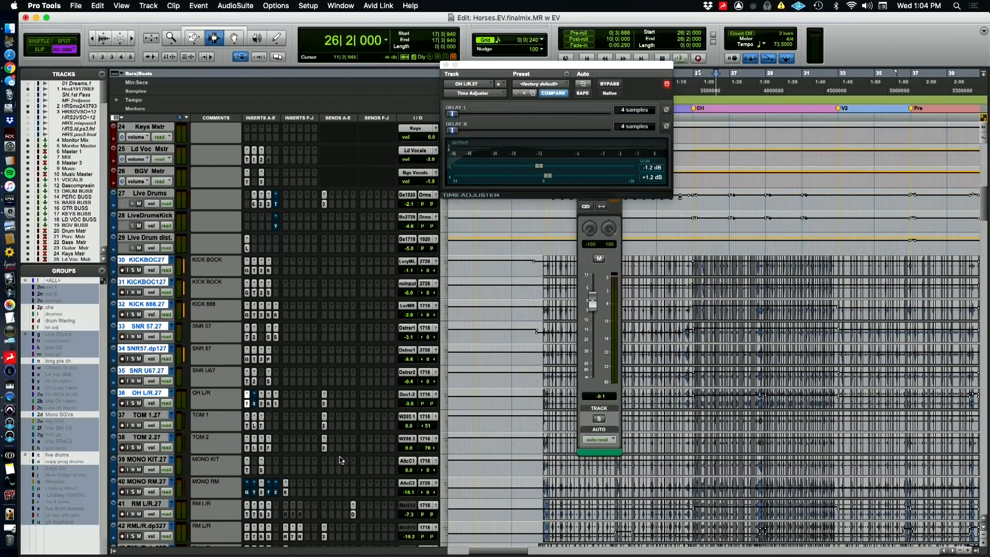
{"action": "key", "text": "super+Tab"}
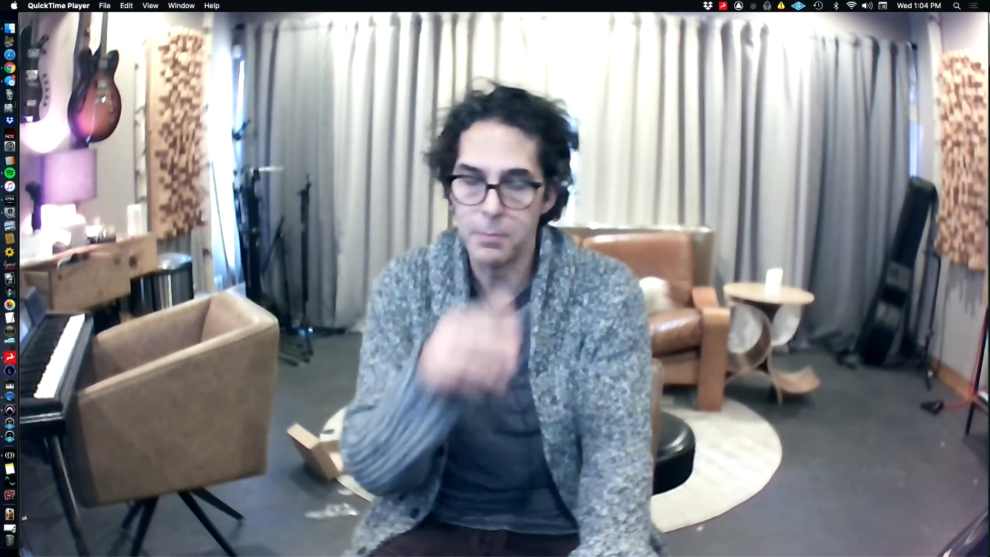
{"action": "key", "text": "super+Tab"}
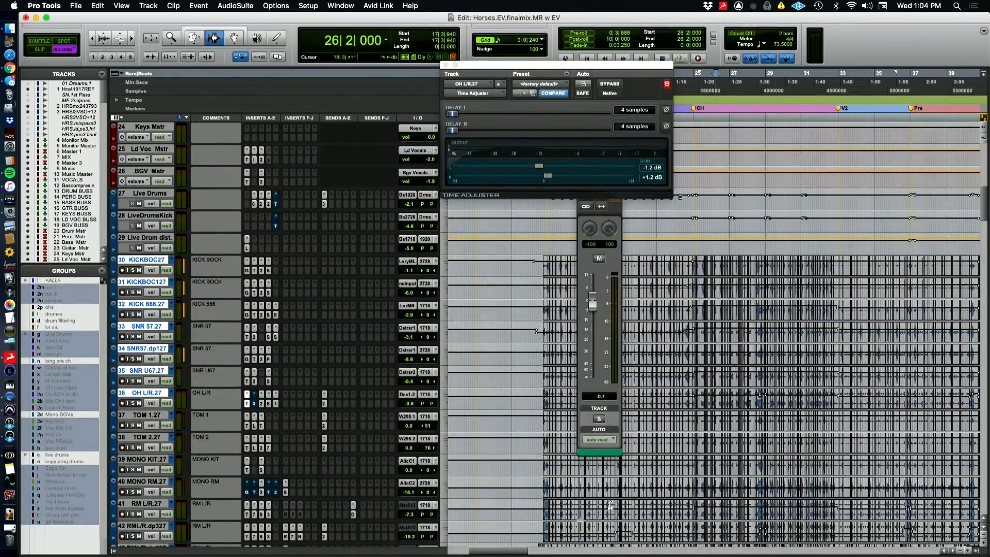
Locate the tom fill leading into the first pre-chorus and play it from bar 20 with the kicks, snares and overheads soloed
{"action": "scroll", "coordinate": [673, 501], "scroll_direction": "down", "scroll_amount": 1}
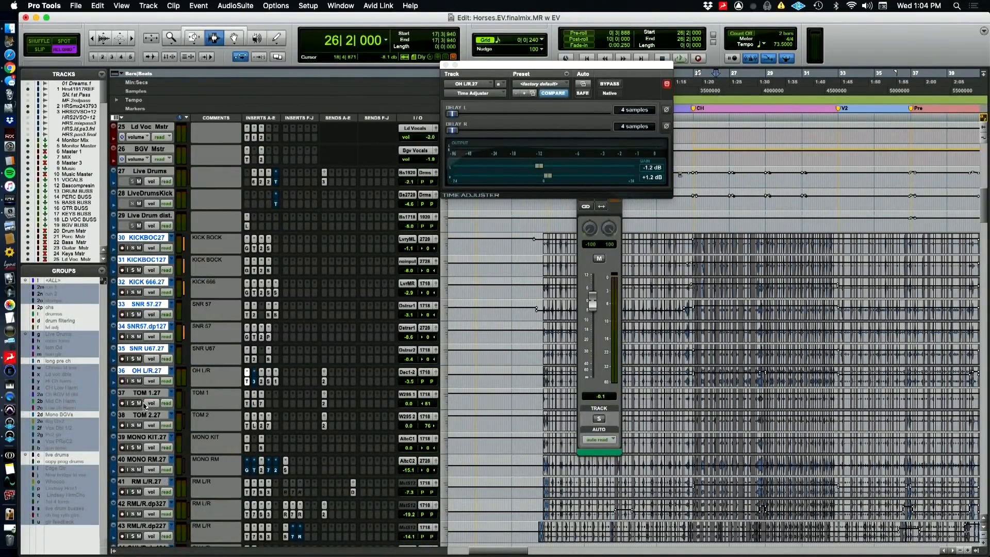
{"action": "key", "text": "t"}
{"action": "key", "text": "t"}
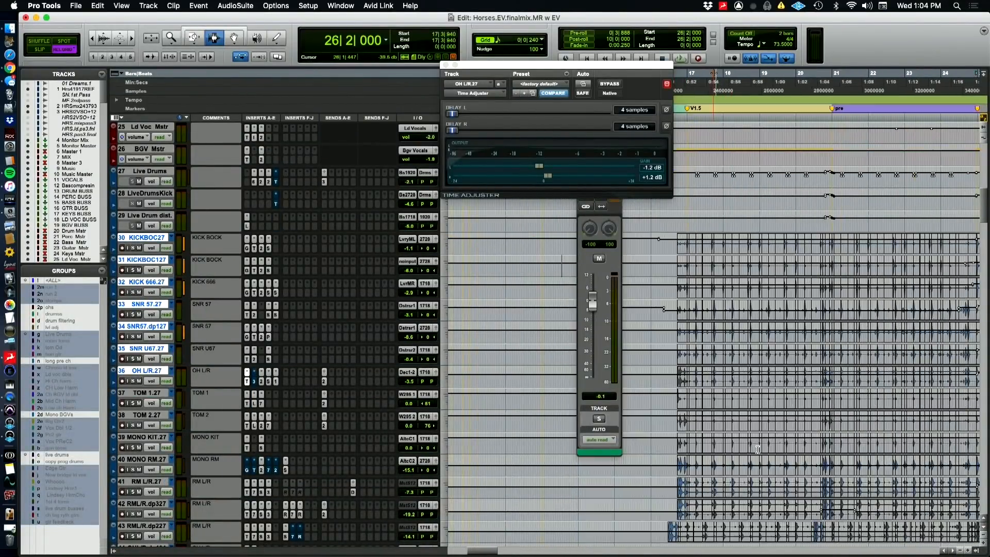
{"action": "scroll", "coordinate": [780, 444], "scroll_direction": "right", "scroll_amount": 3}
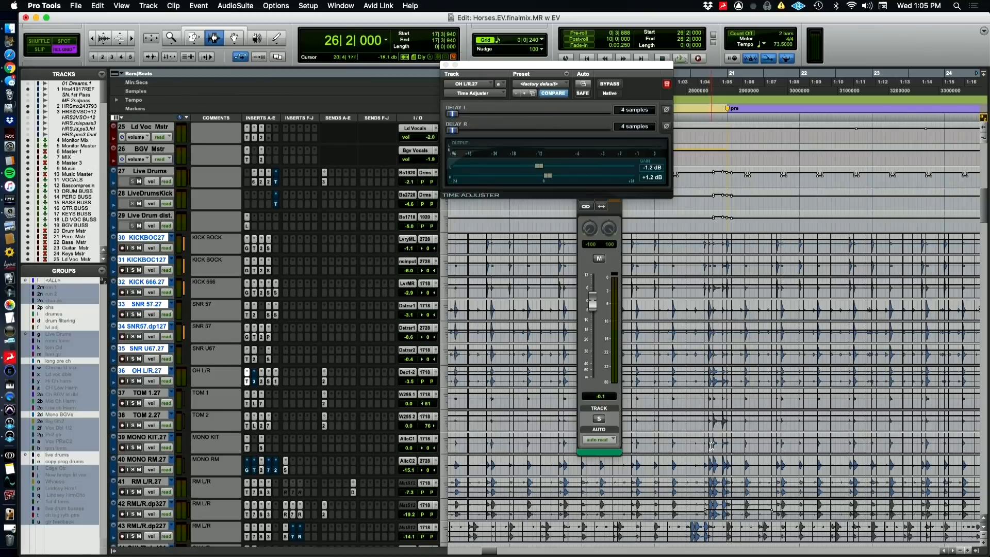
{"action": "key", "text": "t"}
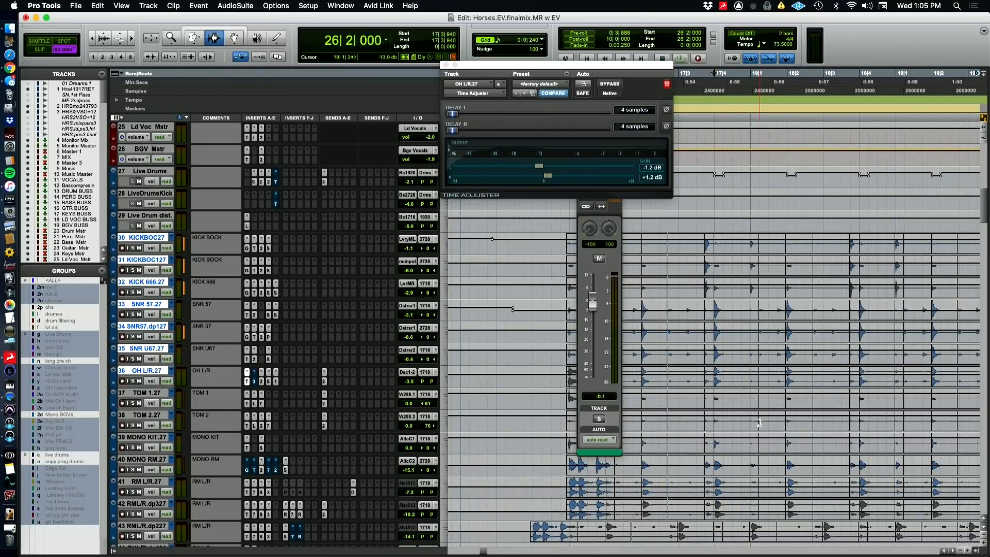
{"action": "scroll", "coordinate": [781, 426], "scroll_direction": "right", "scroll_amount": 5}
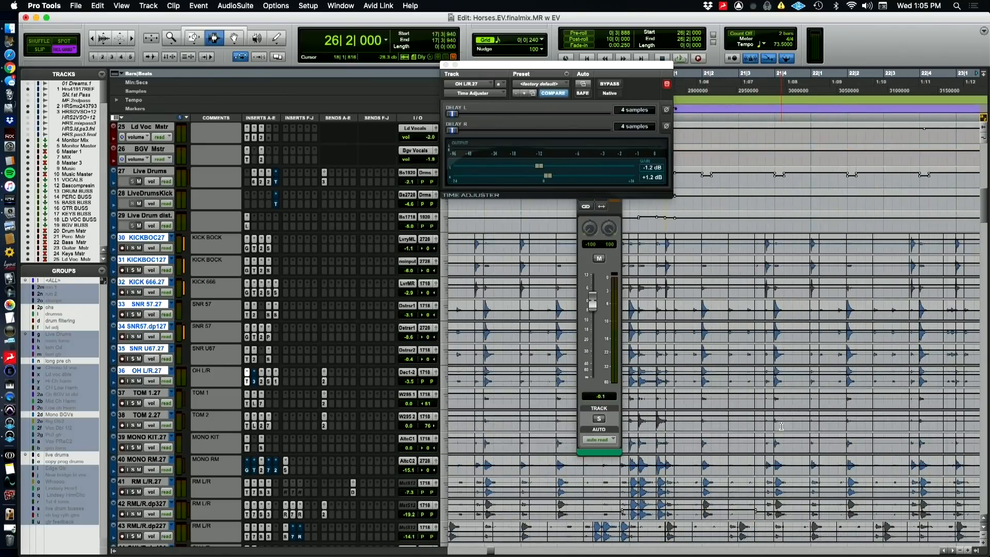
{"action": "scroll", "coordinate": [781, 425], "scroll_direction": "left", "scroll_amount": 3}
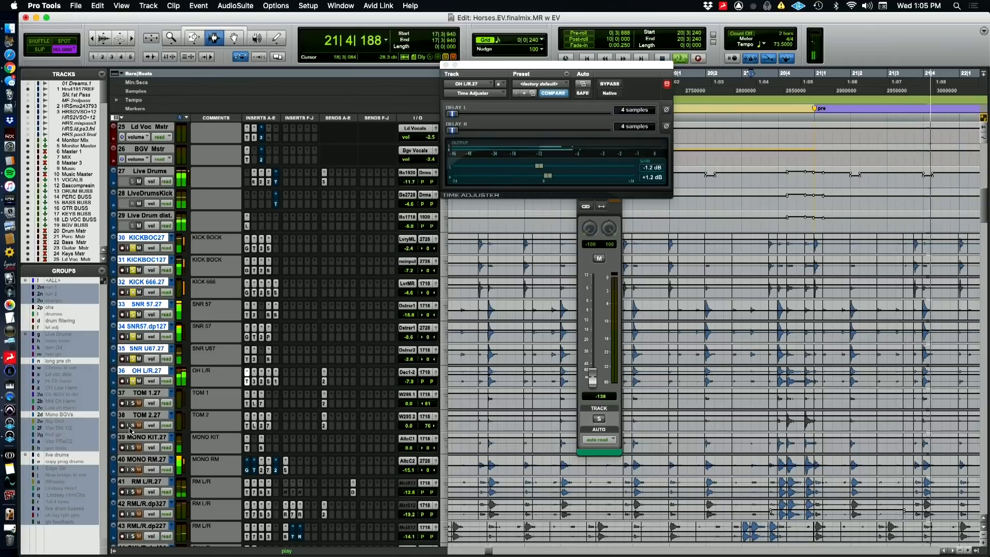
{"action": "key", "text": "space"}
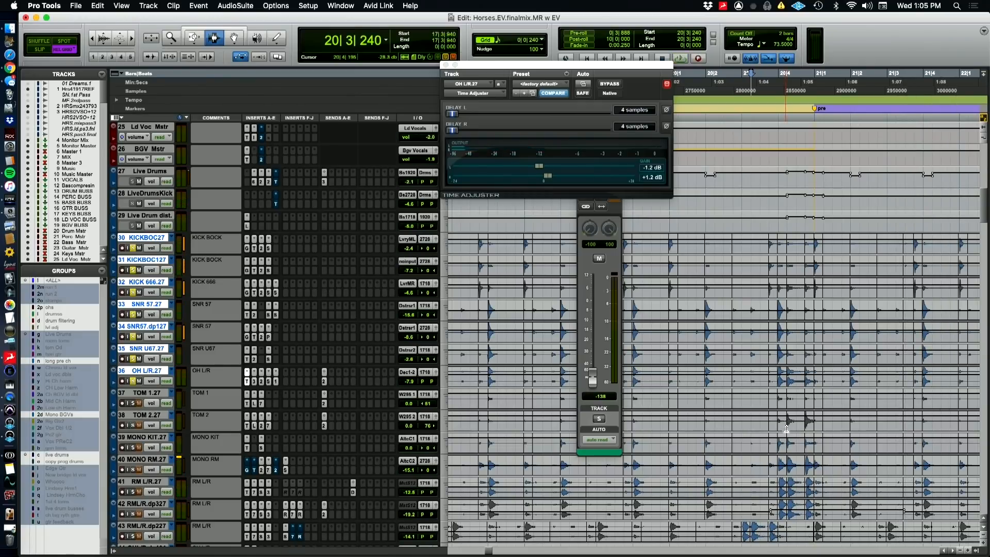
Play the fill from bar 36 before the second pre-chorus, adding TOM 1.27 and TOM 2.27 to the soloed drums
{"action": "key", "text": "r"}
{"action": "scroll", "coordinate": [819, 434], "scroll_direction": "right", "scroll_amount": 15}
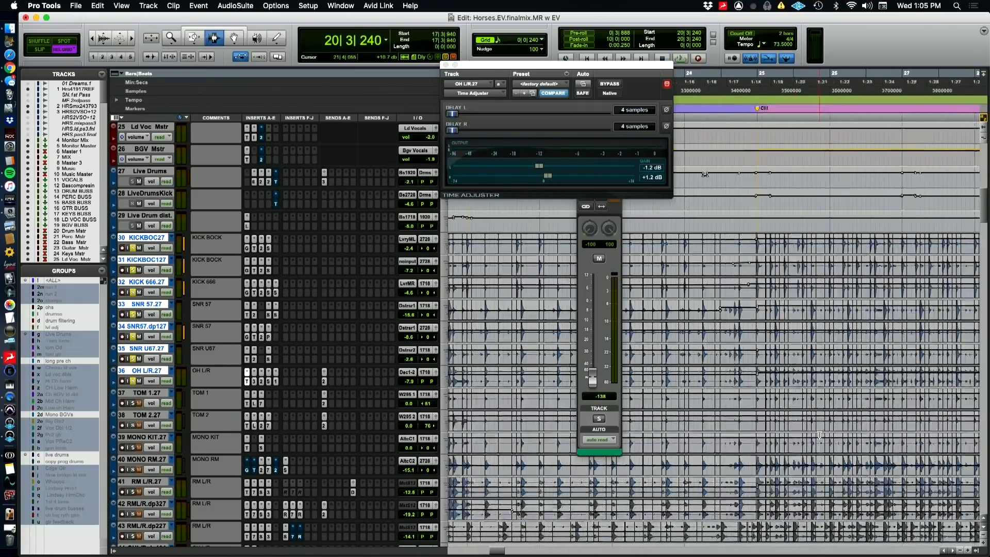
{"action": "scroll", "coordinate": [819, 435], "scroll_direction": "left", "scroll_amount": 3}
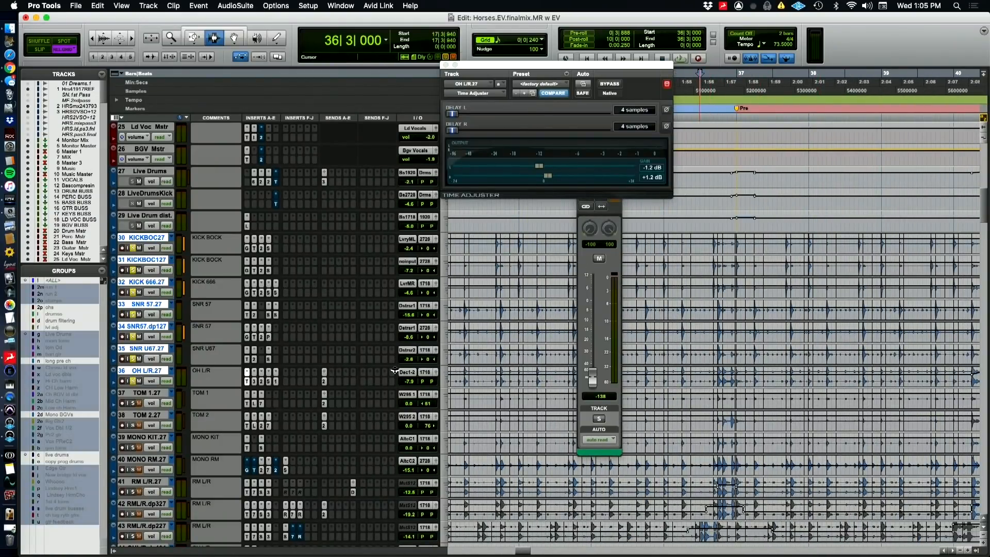
{"action": "key", "text": "space"}
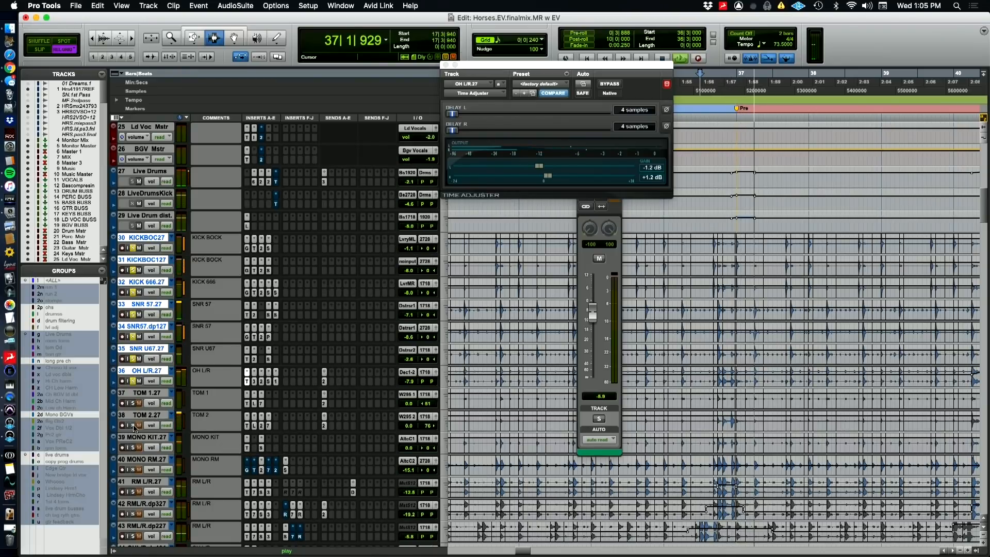
{"action": "key", "text": "space"}
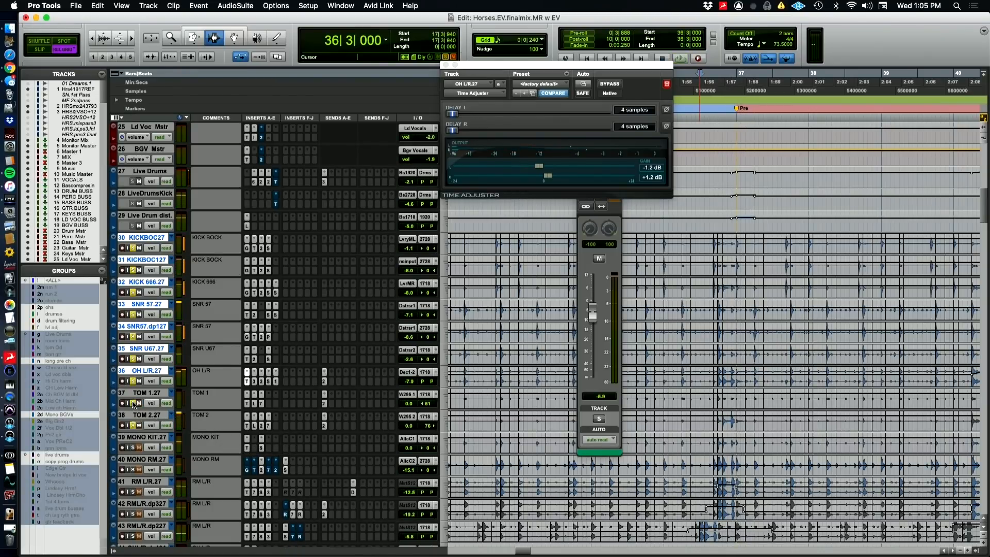
{"action": "key", "text": "space"}
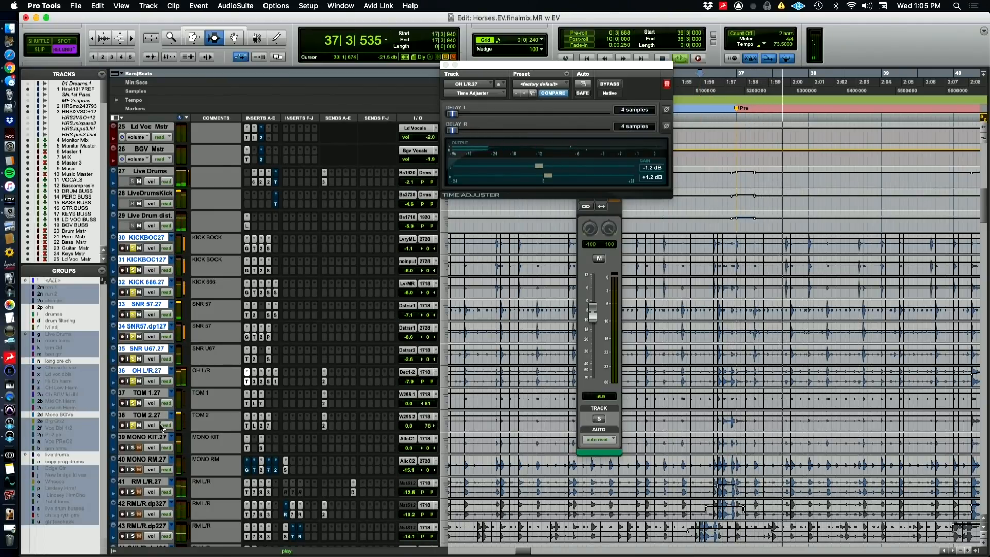
{"action": "key", "text": "space"}
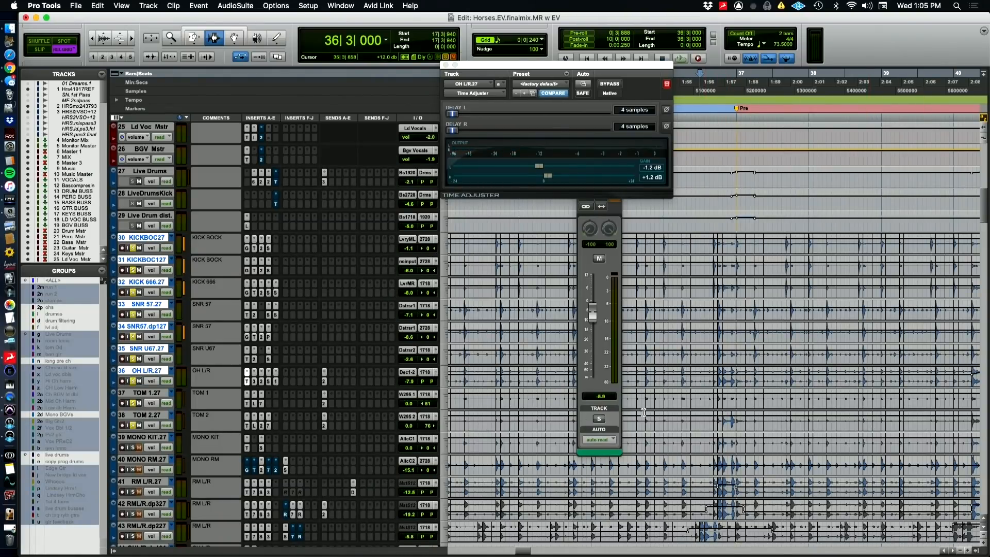
View the tom tracks' waveforms across the second pre-chorus and chorus, and switch to the QuickTime Player camera view
{"action": "key", "text": "super+bracketleft"}
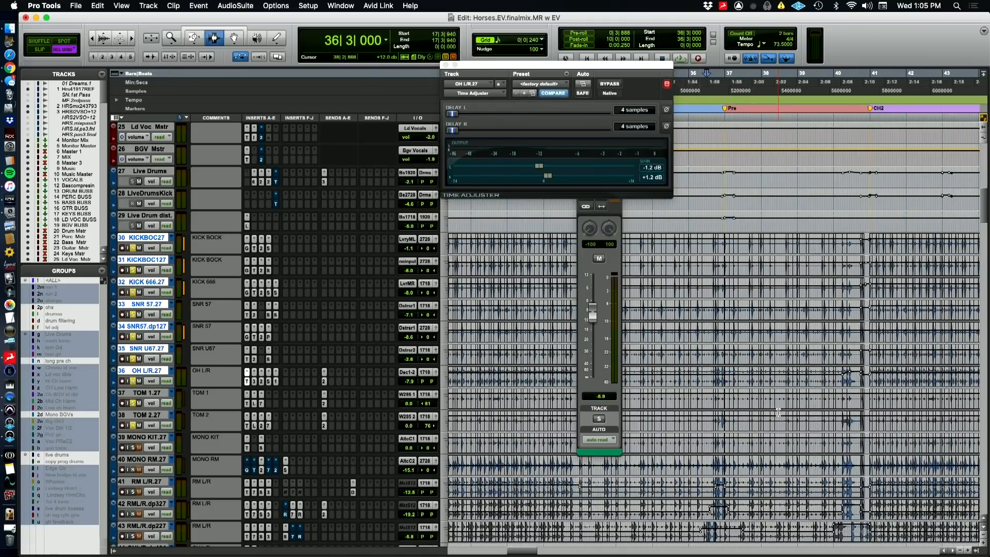
{"action": "key", "text": "super+Tab"}
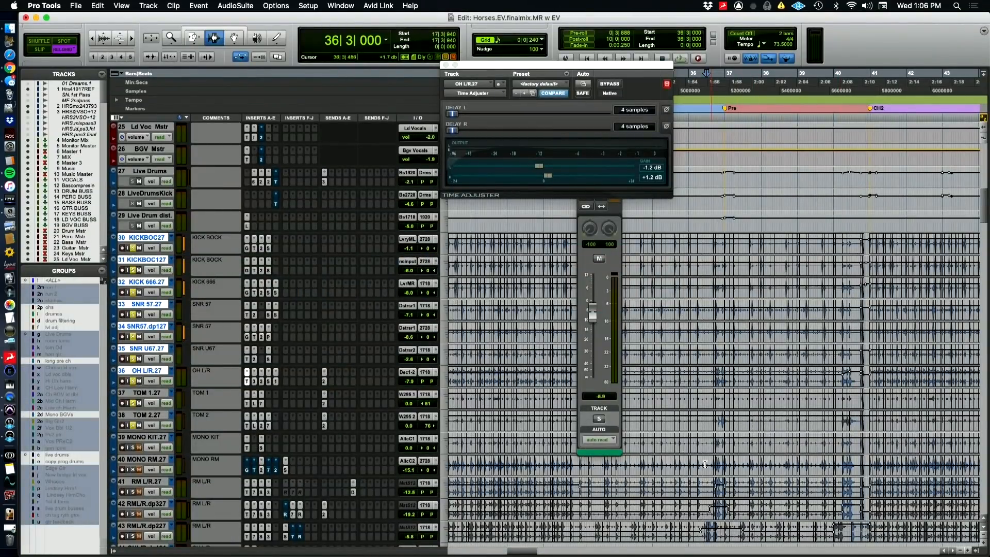
Return to the Pro Tools session and play the soloed drums from bar 24, just before the first chorus
{"action": "scroll", "coordinate": [705, 464], "scroll_direction": "left", "scroll_amount": 10}
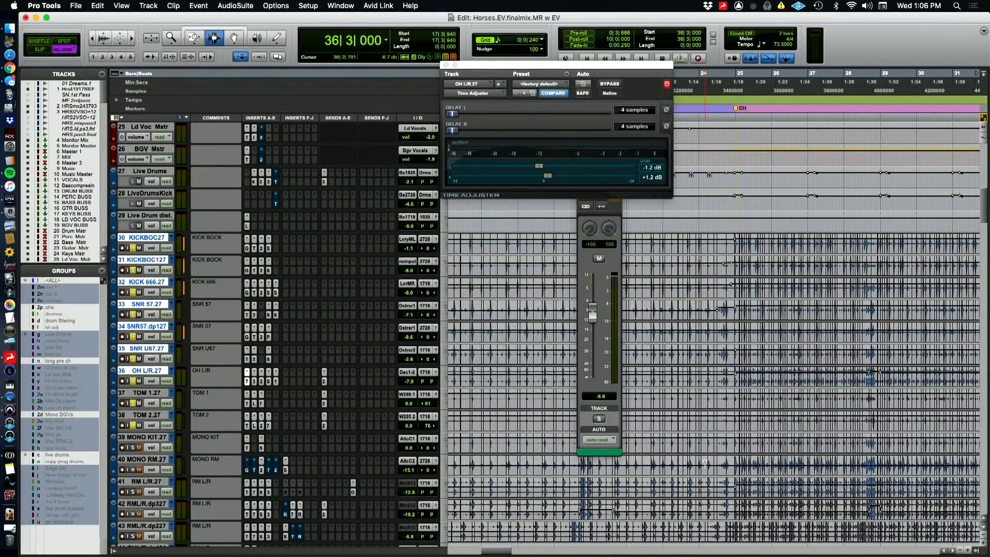
{"action": "scroll", "coordinate": [369, 454], "scroll_direction": "down", "scroll_amount": 4}
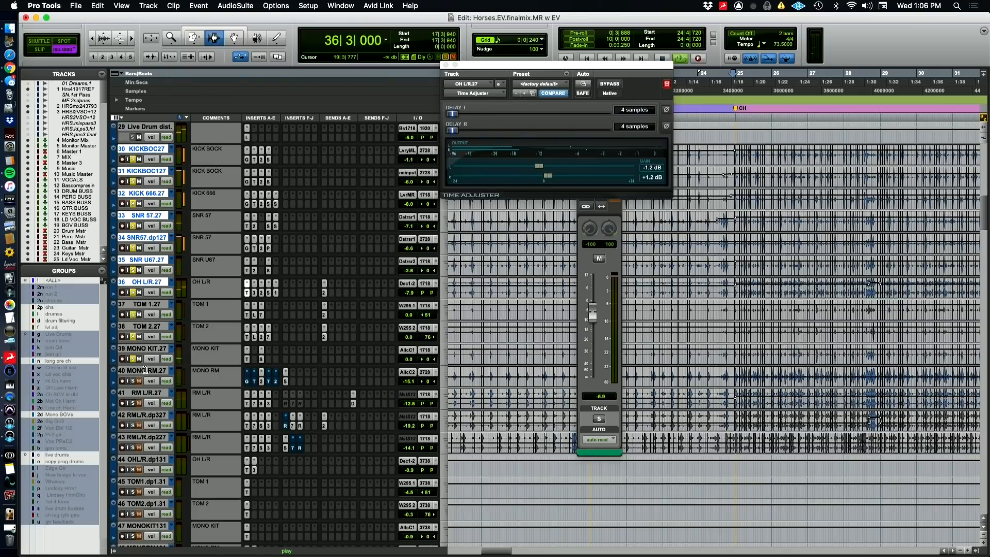
Audition MONO KIT.27 within the soloed live drums by toggling its solo during playback through the first chorus
{"action": "key", "text": "space"}
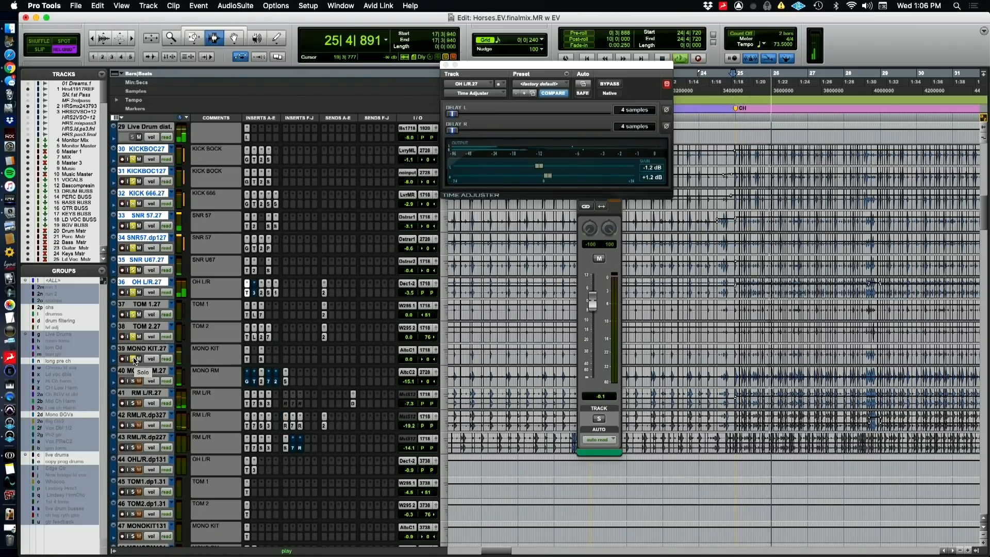
{"action": "left_click", "coordinate": [134, 359], "text": "alt"}
{"action": "left_click", "coordinate": [134, 359]}
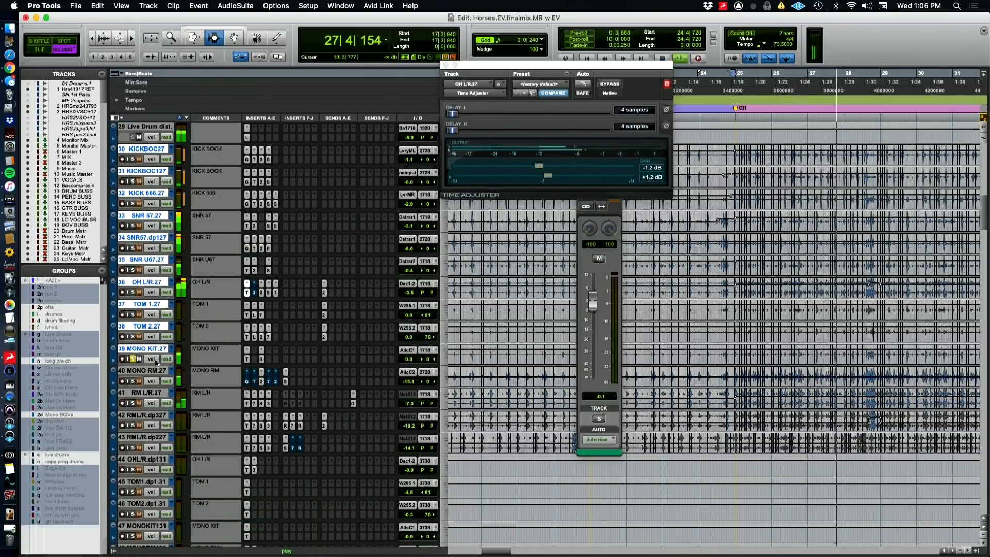
Inspect the SIE-Q insert on MONO KIT.27 while it plays alone, then bring back the other soloed drums and stop playback
{"action": "left_click", "coordinate": [261, 360]}
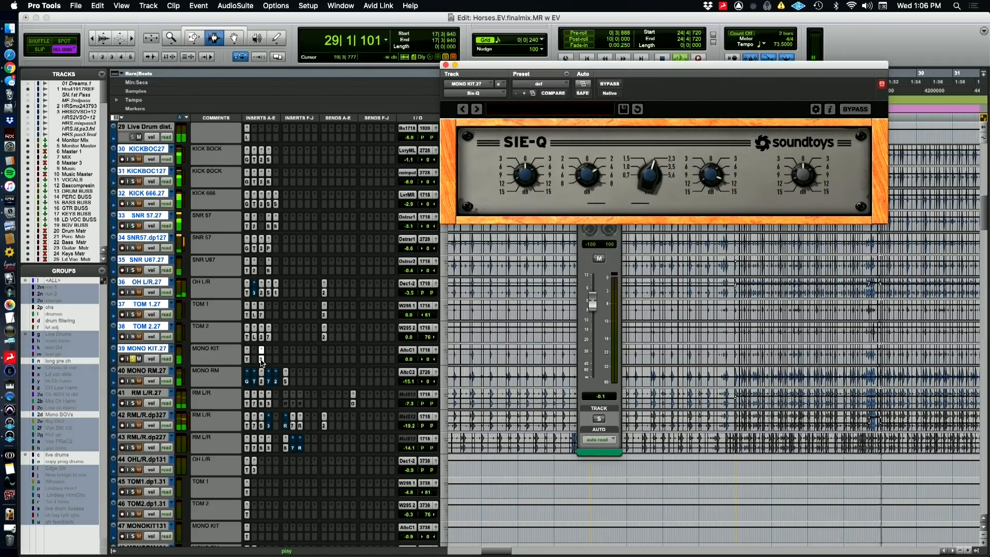
{"action": "left_click", "coordinate": [262, 360]}
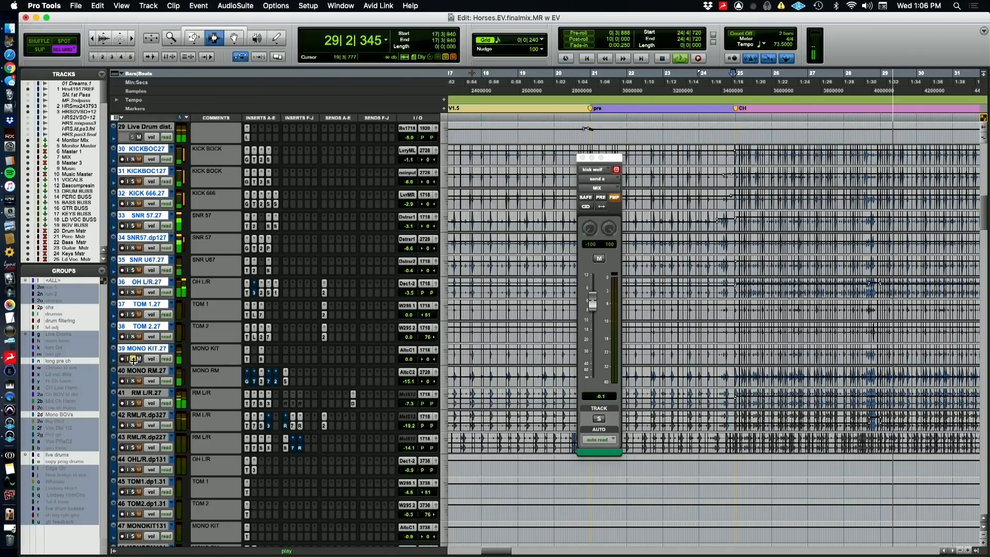
{"action": "left_click", "coordinate": [133, 336]}
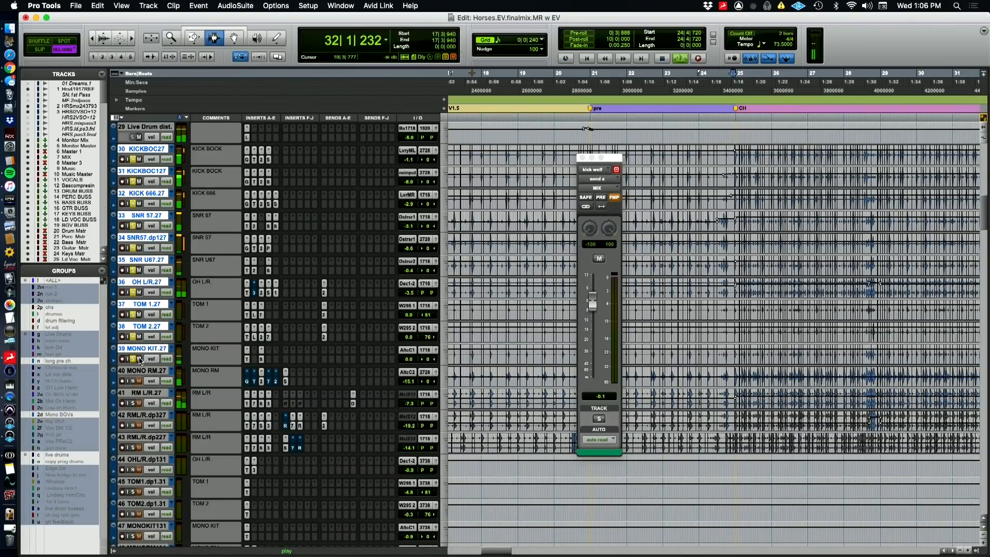
{"action": "key", "text": "space"}
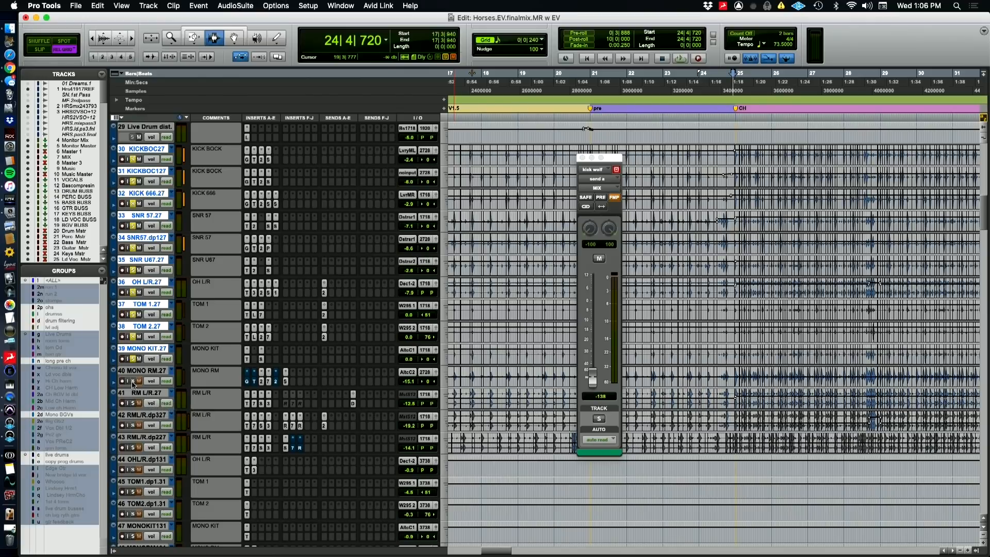
Play MONO RM.27 on its own from just before the first chorus, with the timeline showing the song through the bridge
{"action": "left_click", "coordinate": [133, 381]}
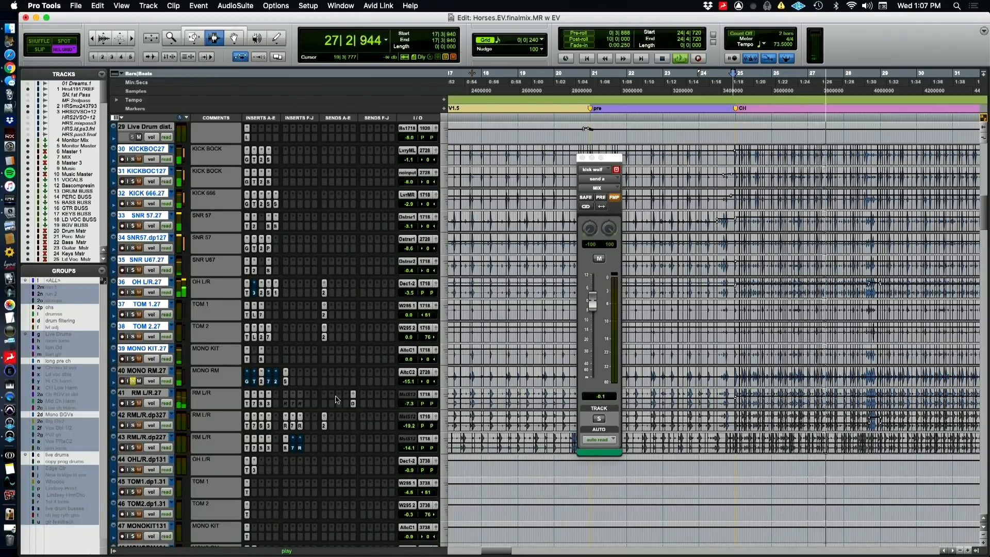
{"action": "key", "text": "r"}
{"action": "key", "text": "r"}
{"action": "key", "text": "r"}
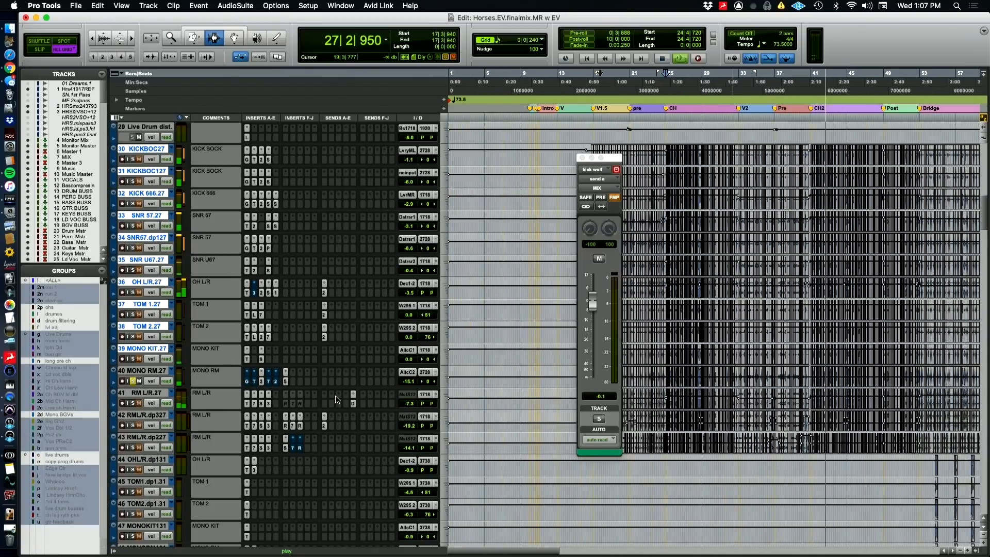
{"action": "key", "text": "t"}
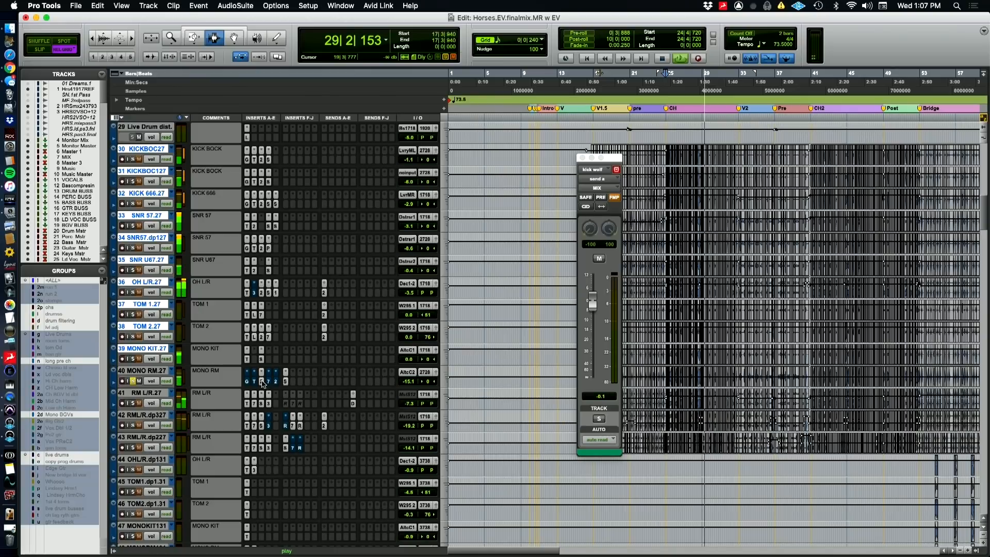
Inspect the Pro-Q 2 and SIE-Q inserts on MONO RM.27, then restore the other drum solos and stop playback
{"action": "left_click", "coordinate": [262, 381]}
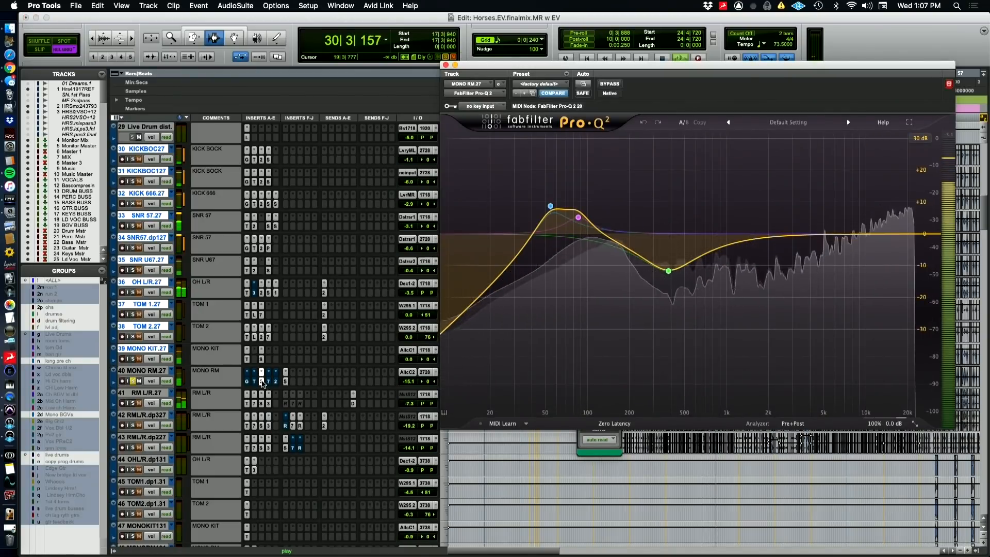
{"action": "left_click", "coordinate": [286, 385]}
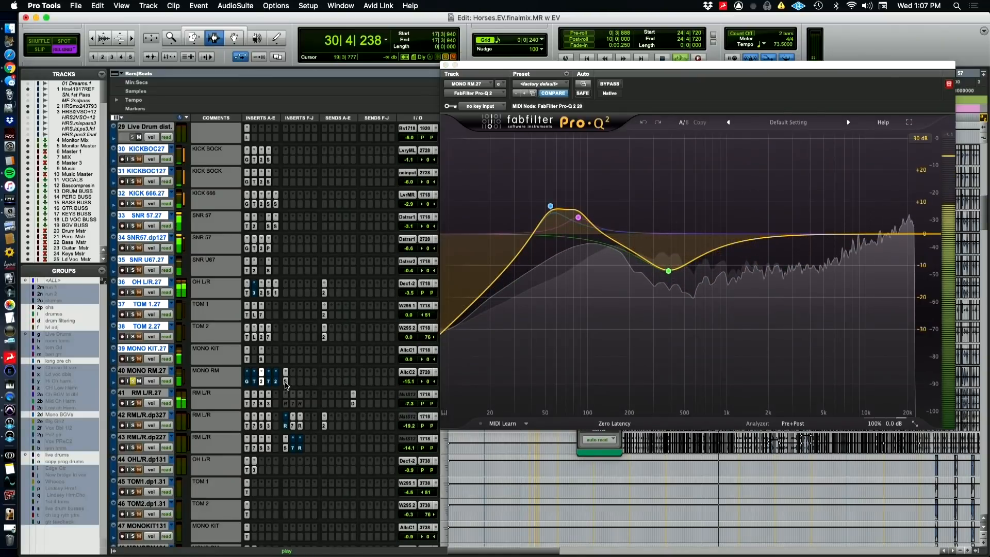
{"action": "left_click", "coordinate": [286, 385]}
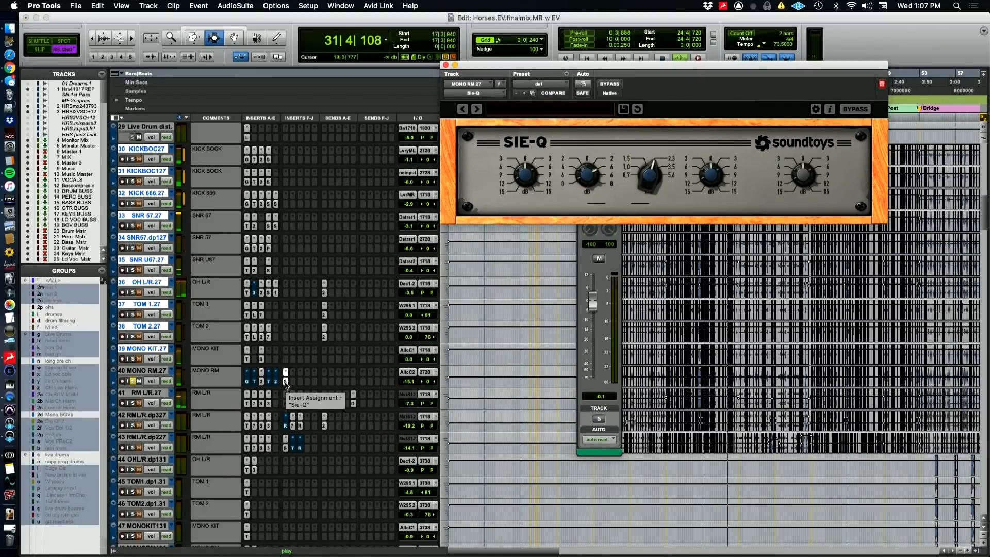
{"action": "left_click", "coordinate": [287, 384]}
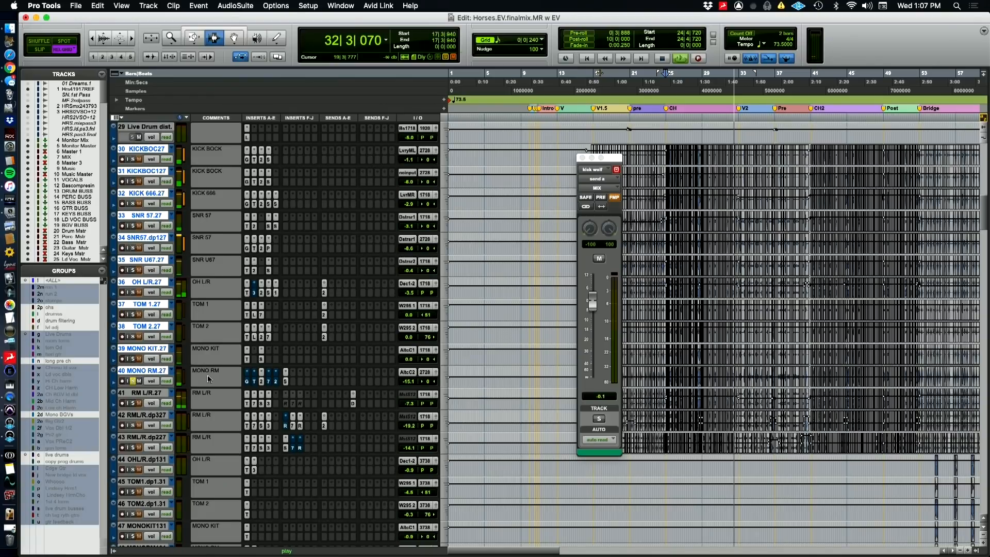
{"action": "left_click", "coordinate": [133, 359], "text": "alt+shift"}
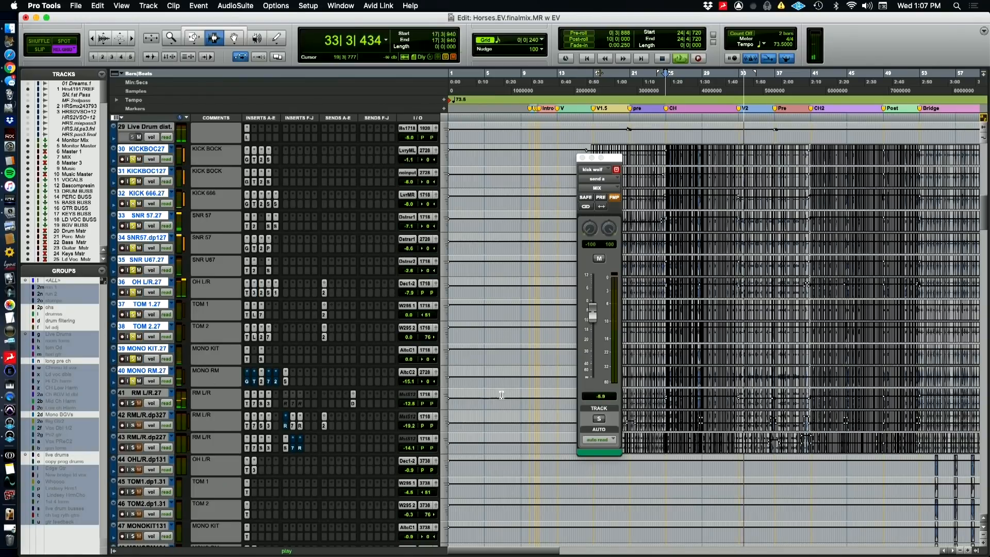
{"action": "key", "text": "space"}
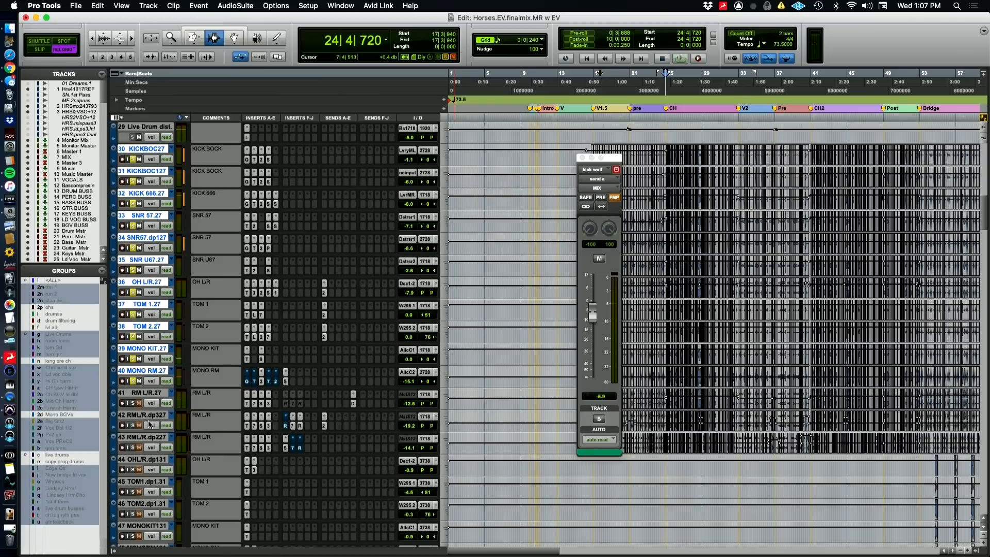
Play the soloed drums from bar 24 and compare them with and without RM L/R.27
{"action": "key", "text": "space"}
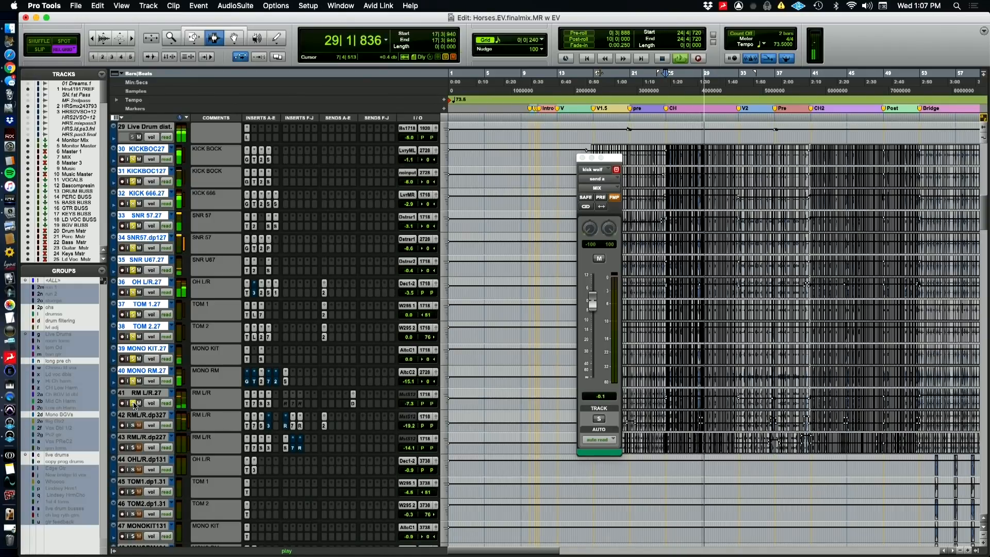
{"action": "left_click", "coordinate": [135, 406]}
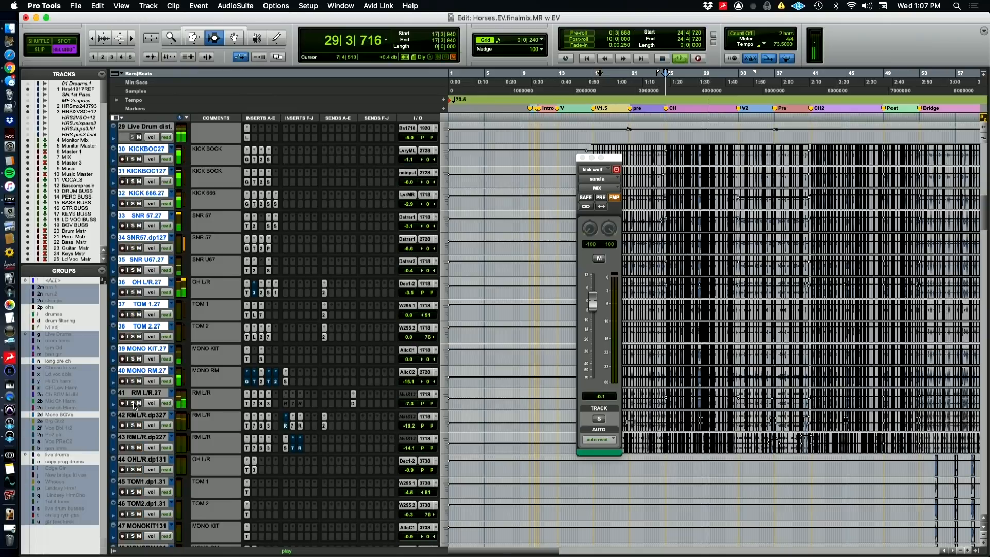
{"action": "left_click", "coordinate": [135, 405]}
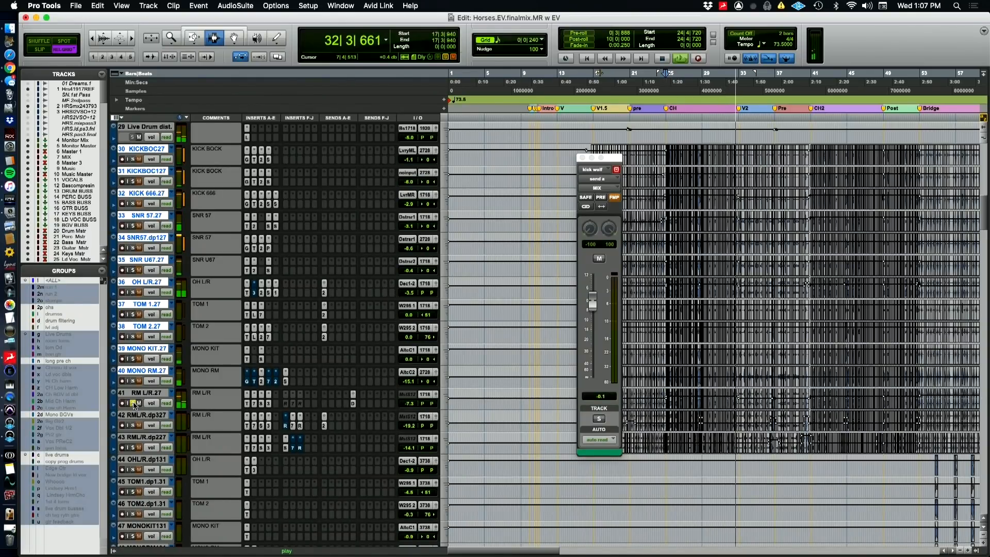
{"action": "key", "text": "space"}
Switch to the QuickTime Player camera view and back to Pro Tools, then play RM L/R.27 on its own from bar 24
{"action": "key", "text": "super+Tab"}
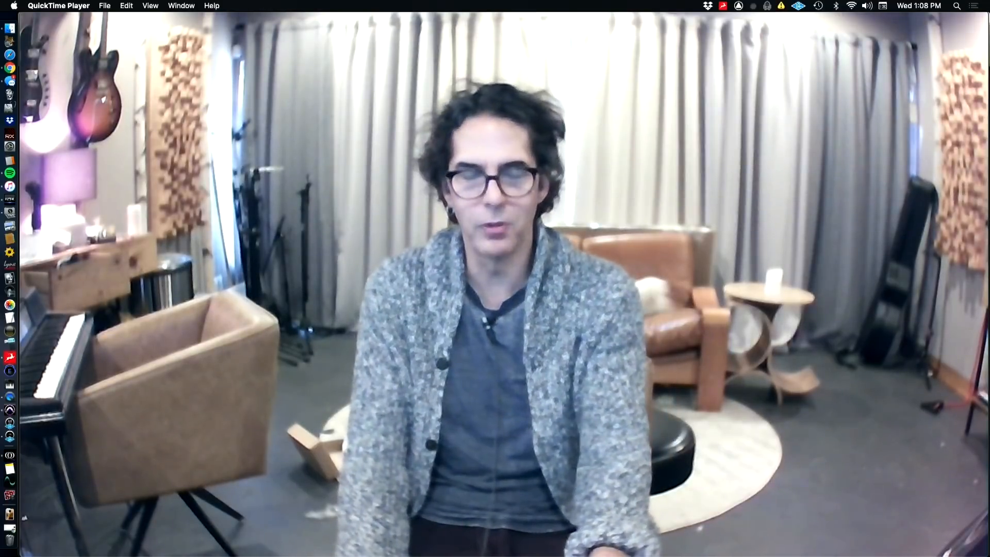
{"action": "key", "text": "super+Tab"}
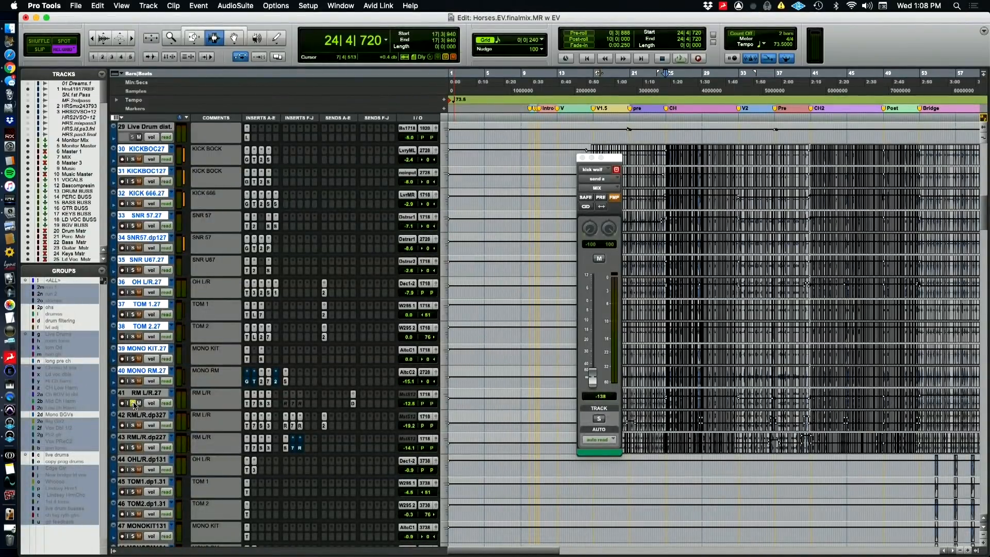
{"action": "key", "text": "space"}
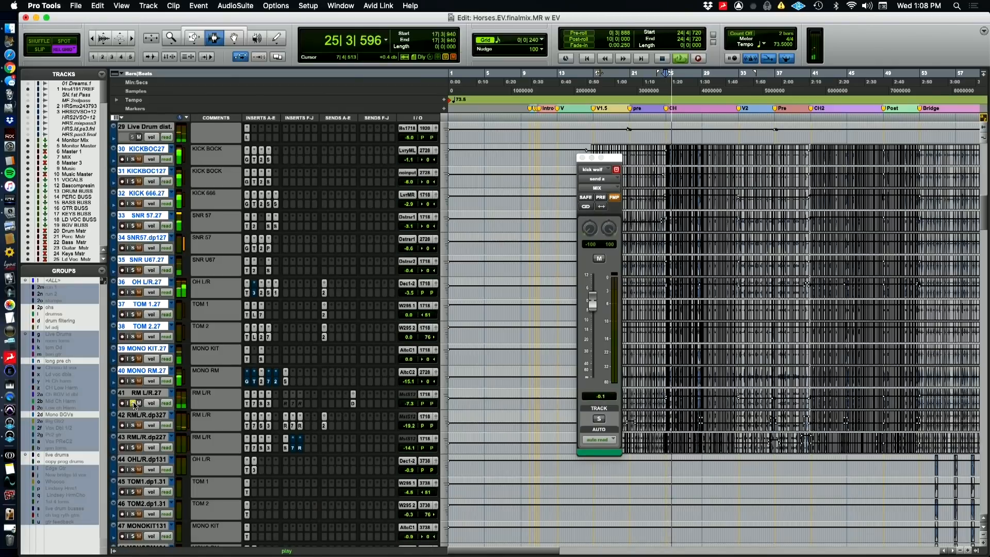
{"action": "left_click", "coordinate": [132, 403]}
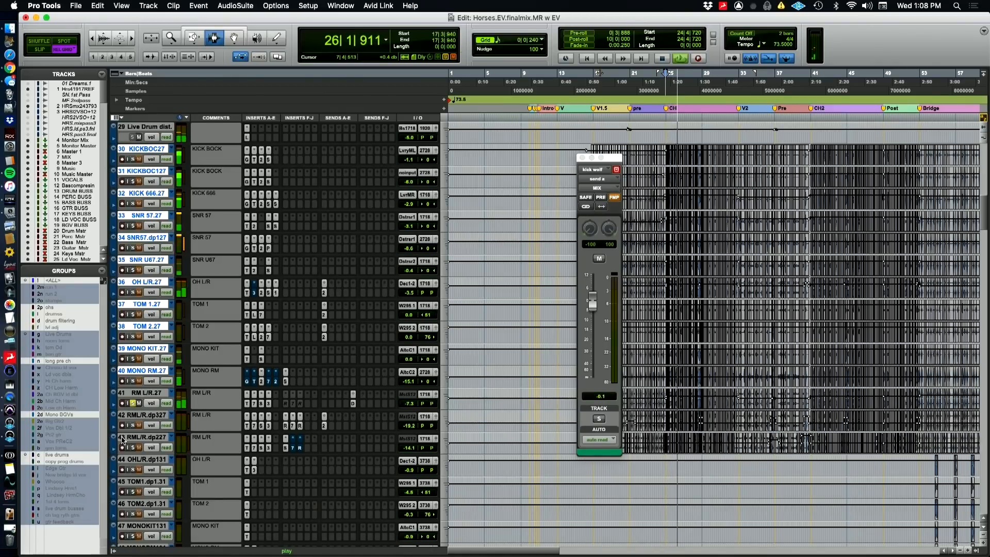
{"action": "key", "text": "space"}
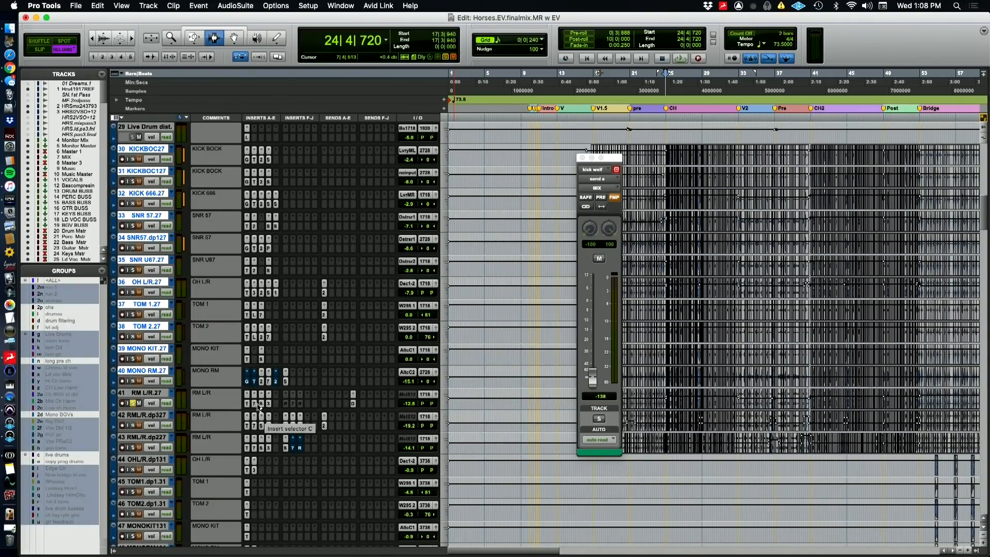
Inspect the Time Adjuster, EQ3 7-Band and FabFilter Saturn inserts on RM L/R.27, including the settings of both Saturn bands
{"action": "left_click", "coordinate": [247, 404]}
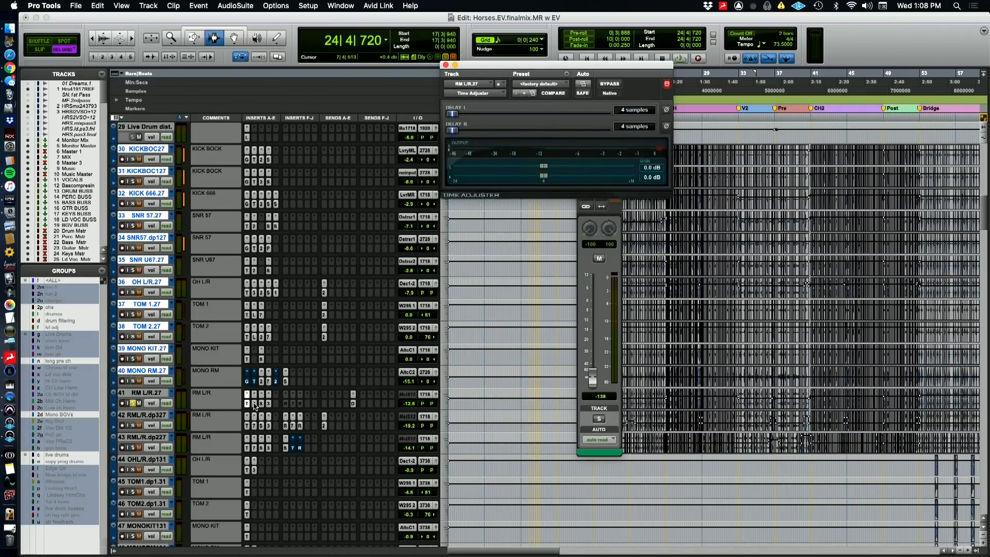
{"action": "left_click", "coordinate": [254, 404]}
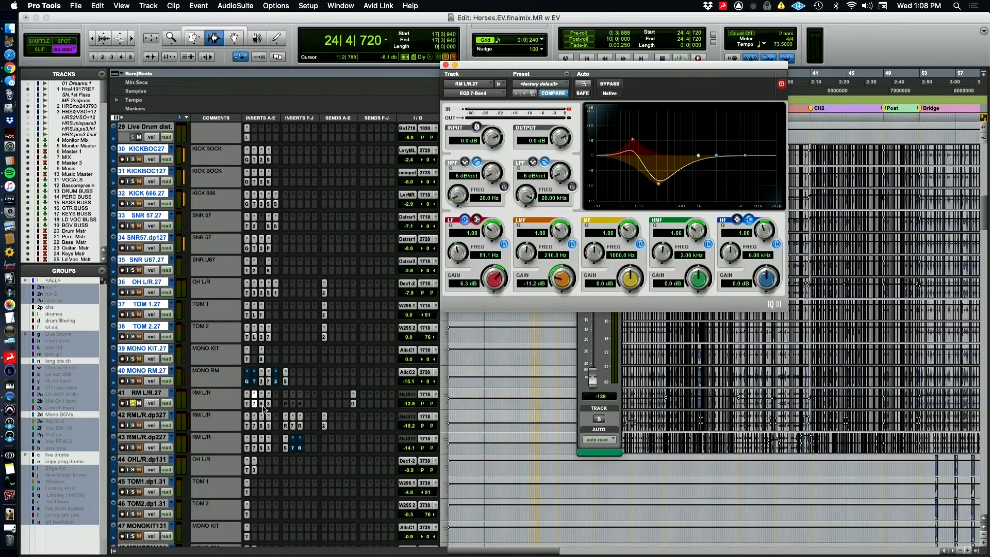
{"action": "left_click", "coordinate": [262, 408]}
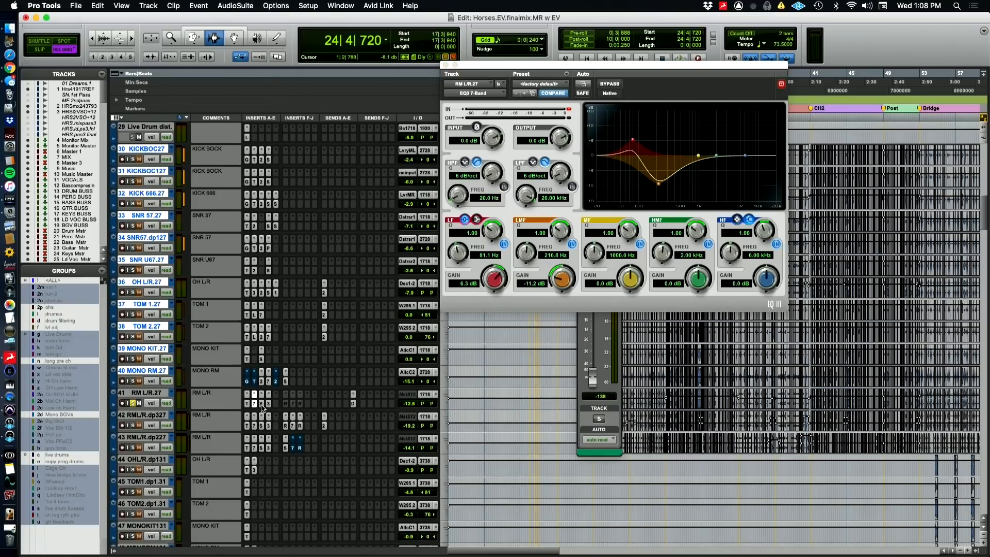
{"action": "left_click", "coordinate": [262, 406]}
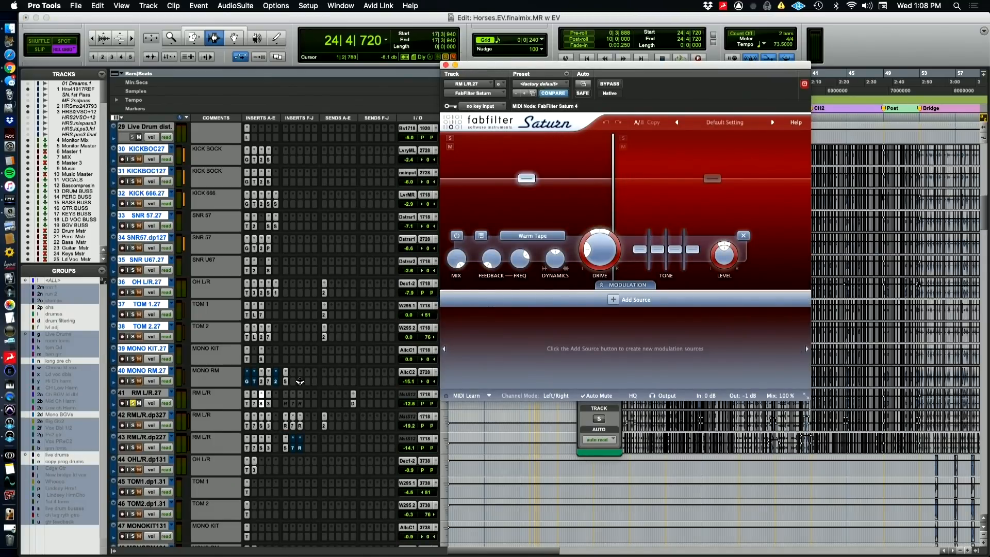
{"action": "left_click", "coordinate": [683, 205]}
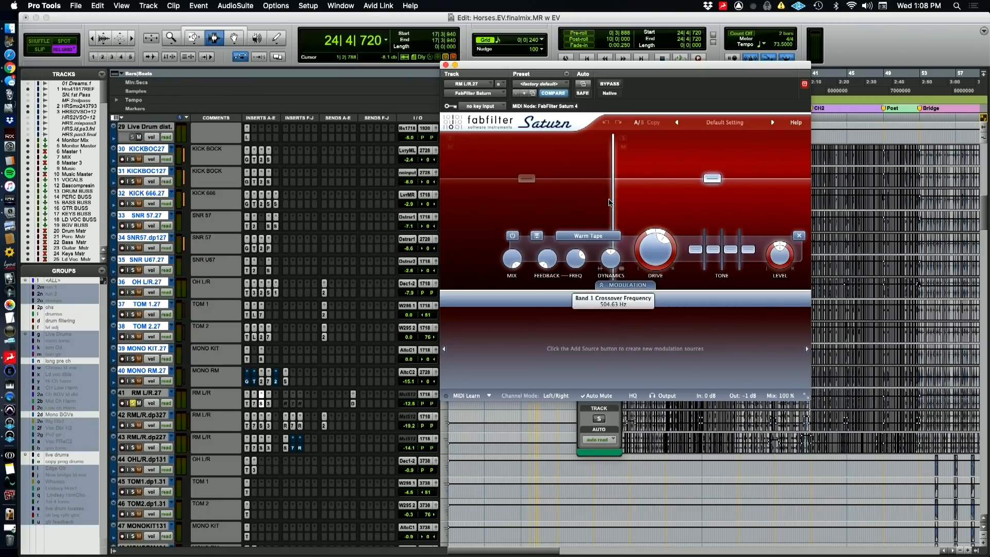
{"action": "left_click", "coordinate": [571, 181]}
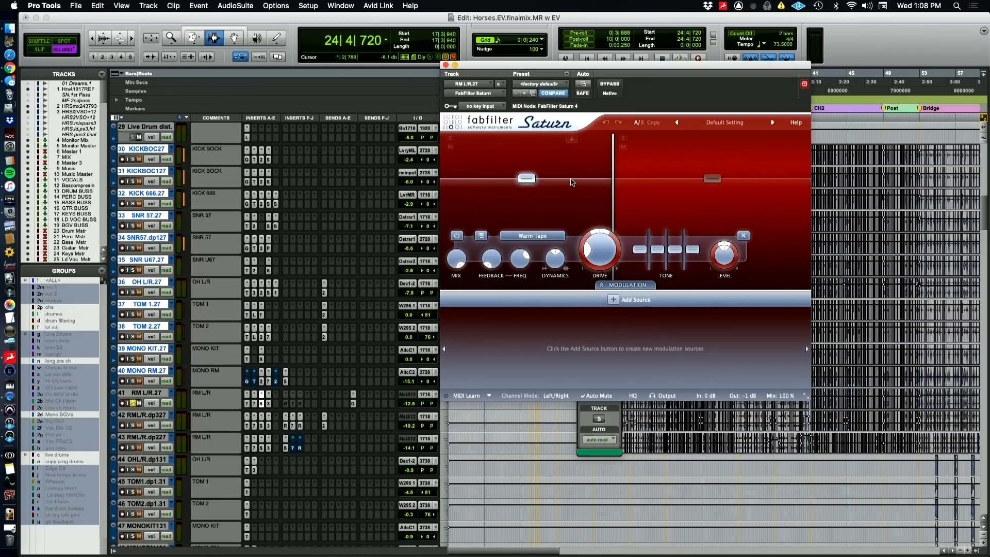
Open Mod Delay III on RM L/R.27 and compare the isolated room sound with the delay bypassed and active
{"action": "left_click", "coordinate": [269, 403]}
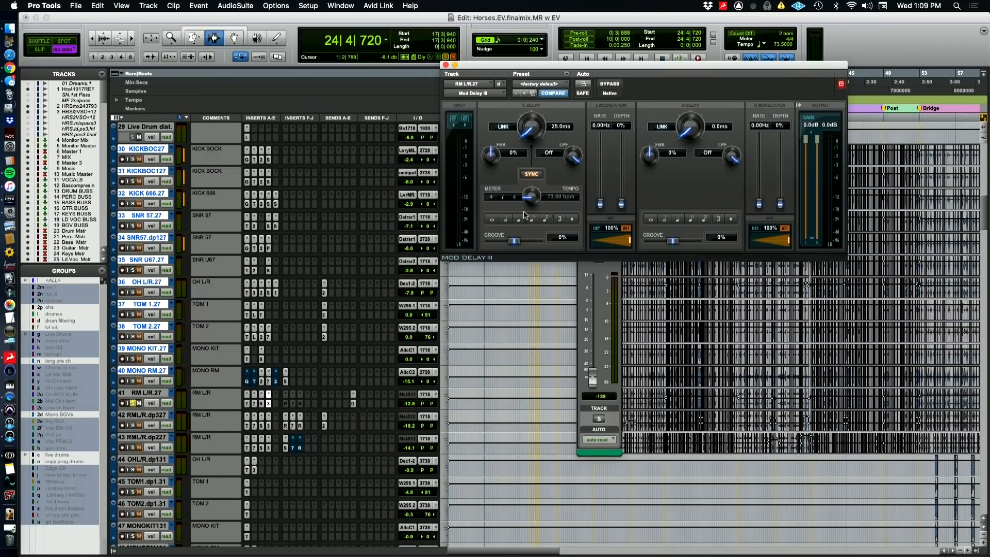
{"action": "key", "text": "space"}
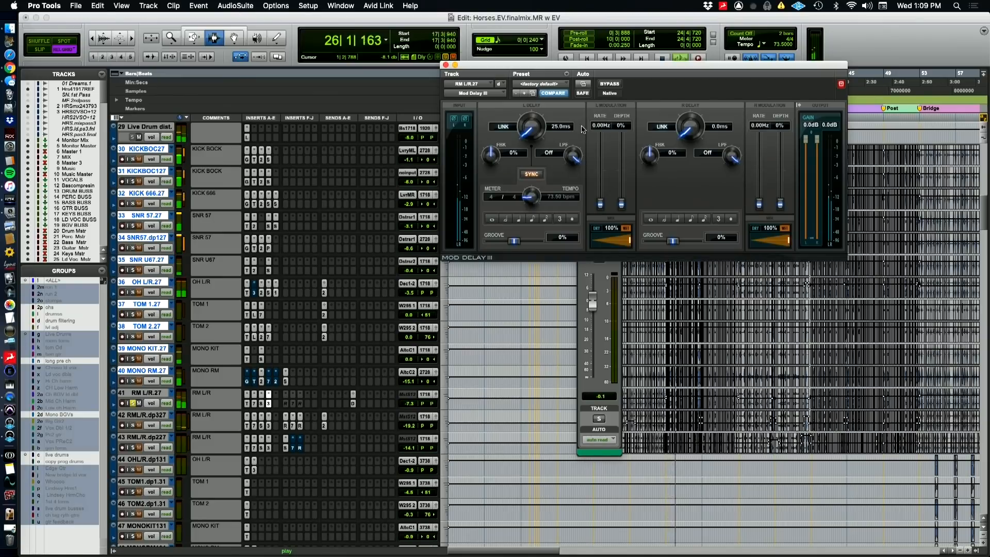
{"action": "left_click", "coordinate": [608, 84]}
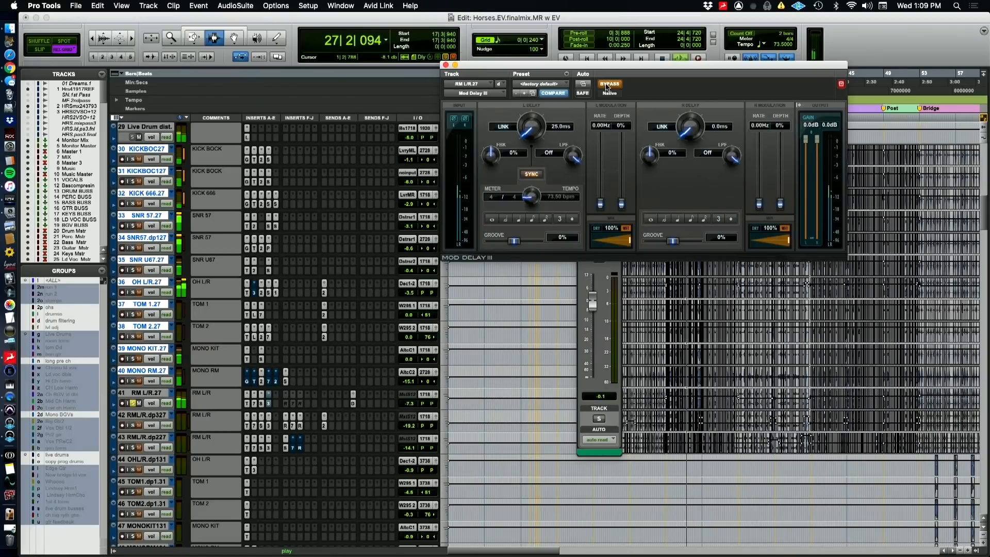
{"action": "left_click", "coordinate": [608, 85]}
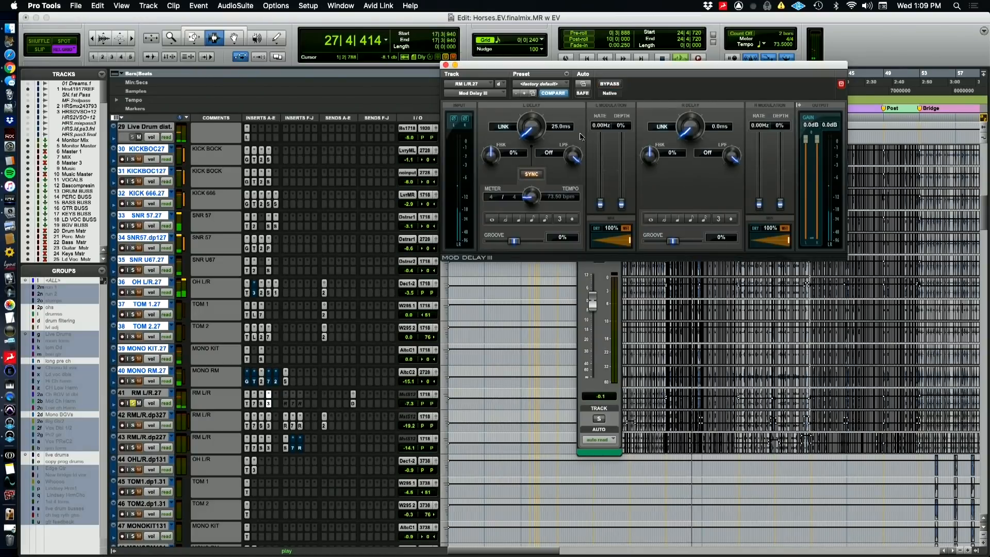
Restore the soloed live drums and compare them in playback with Mod Delay III on RM L/R.27 bypassed and active
{"action": "left_click", "coordinate": [149, 394], "text": "shift"}
{"action": "left_click", "coordinate": [133, 381]}
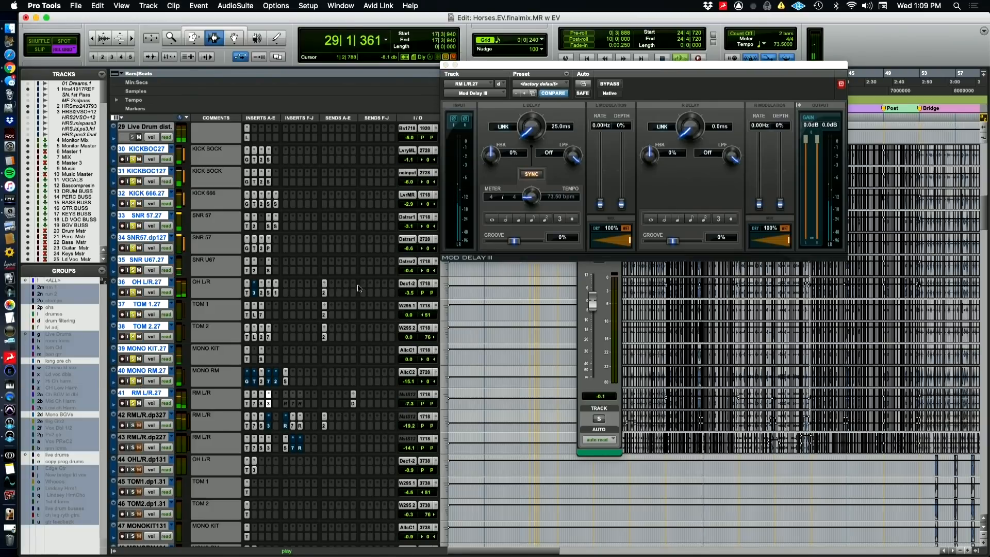
{"action": "left_click", "coordinate": [609, 86]}
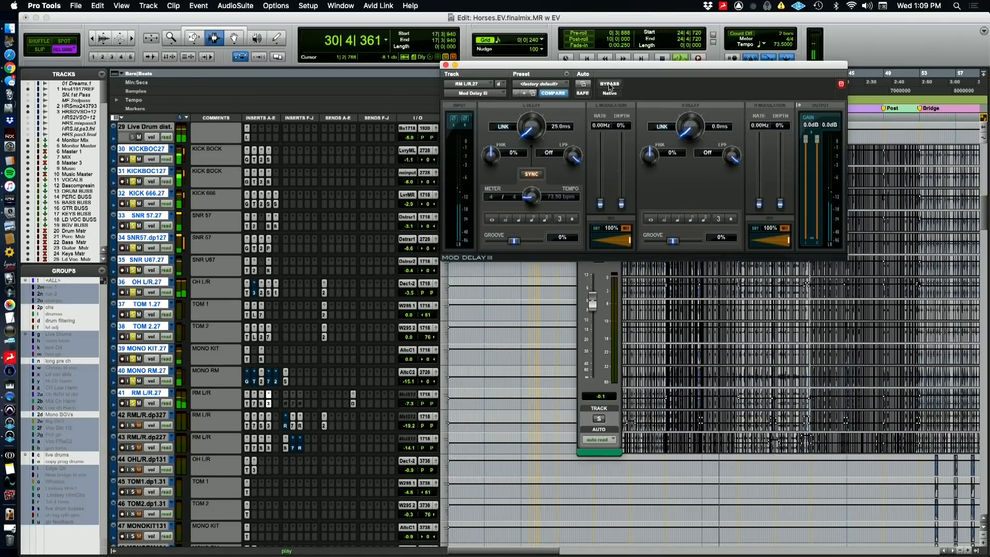
{"action": "left_click", "coordinate": [610, 85]}
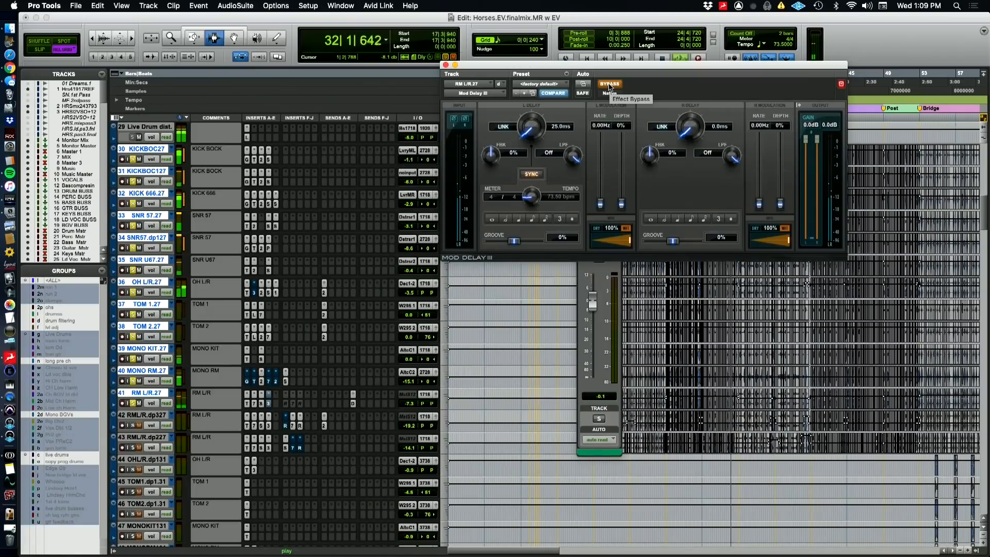
{"action": "left_click", "coordinate": [609, 85]}
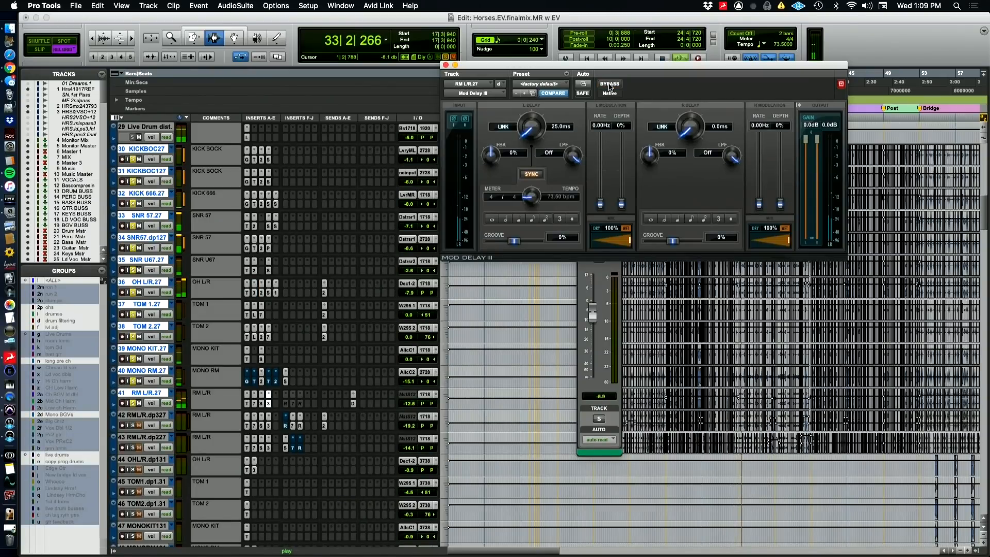
{"action": "key", "text": "space"}
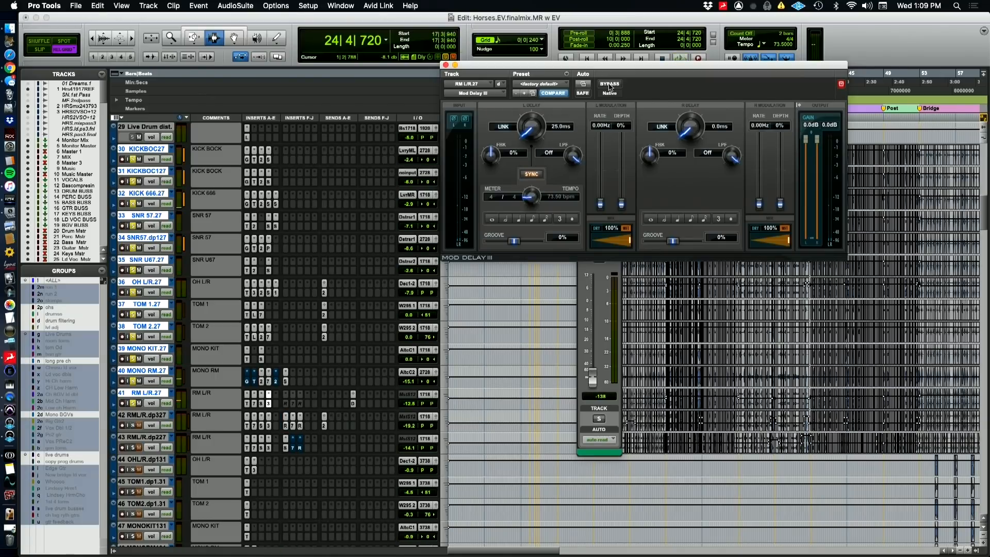
Switch to the QuickTime Player camera view and back to Pro Tools, then play the drums from bar 24 while toggling the Mod Delay III bypass
{"action": "key", "text": "super+Tab"}
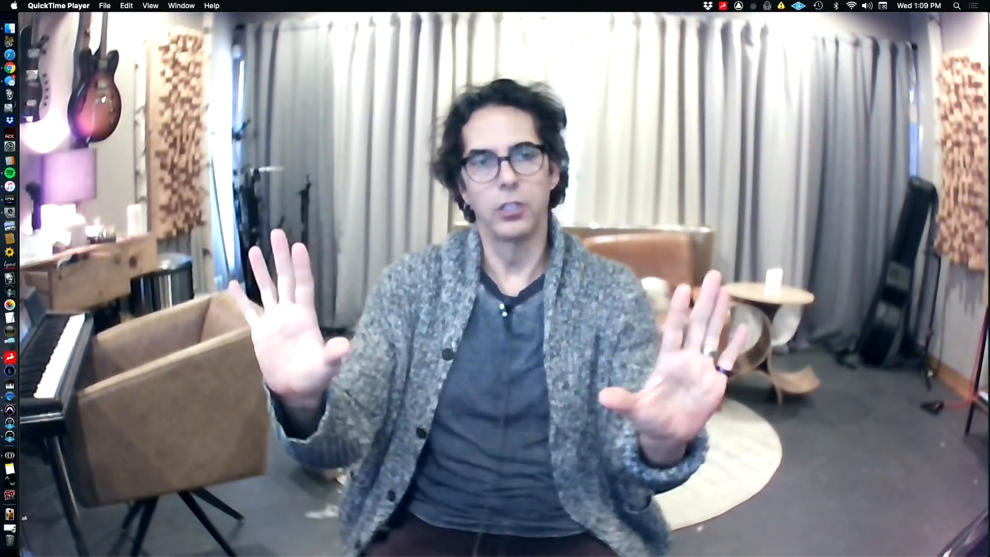
{"action": "key", "text": "super+Tab"}
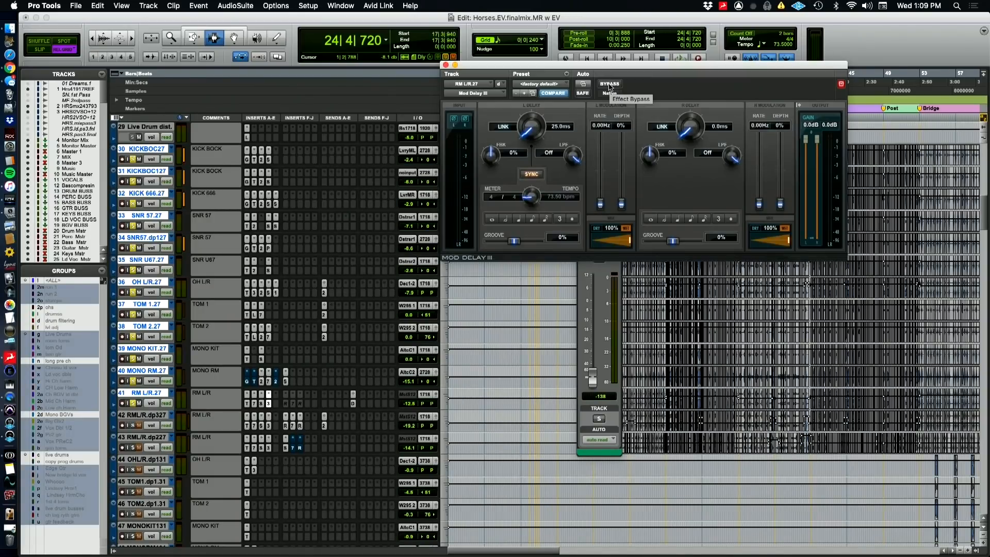
{"action": "key", "text": "space"}
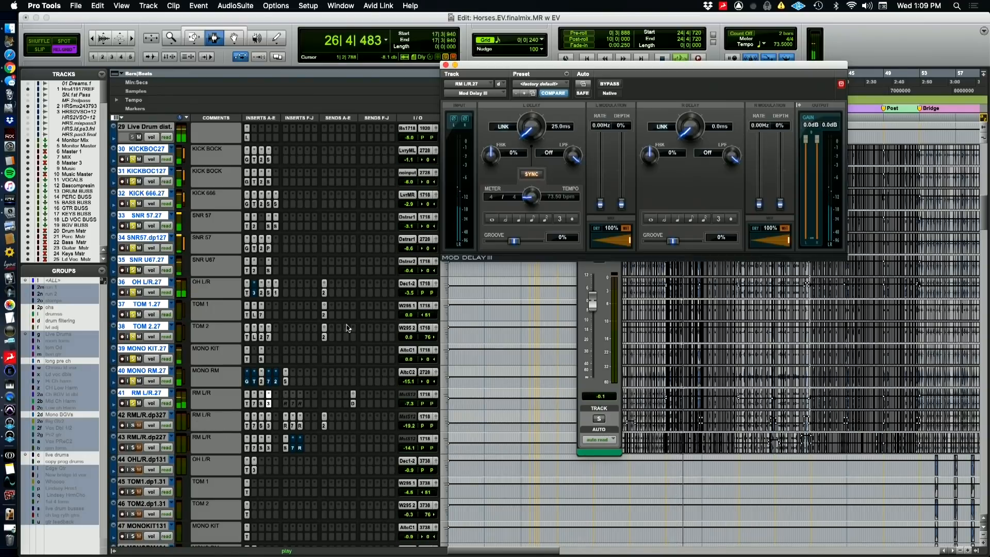
{"action": "left_click", "coordinate": [609, 84]}
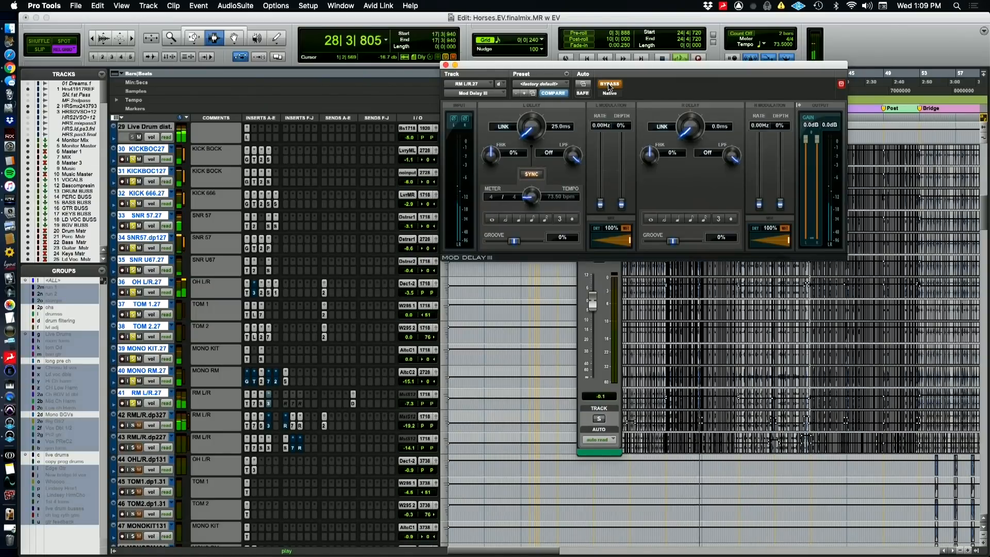
{"action": "left_click", "coordinate": [608, 84]}
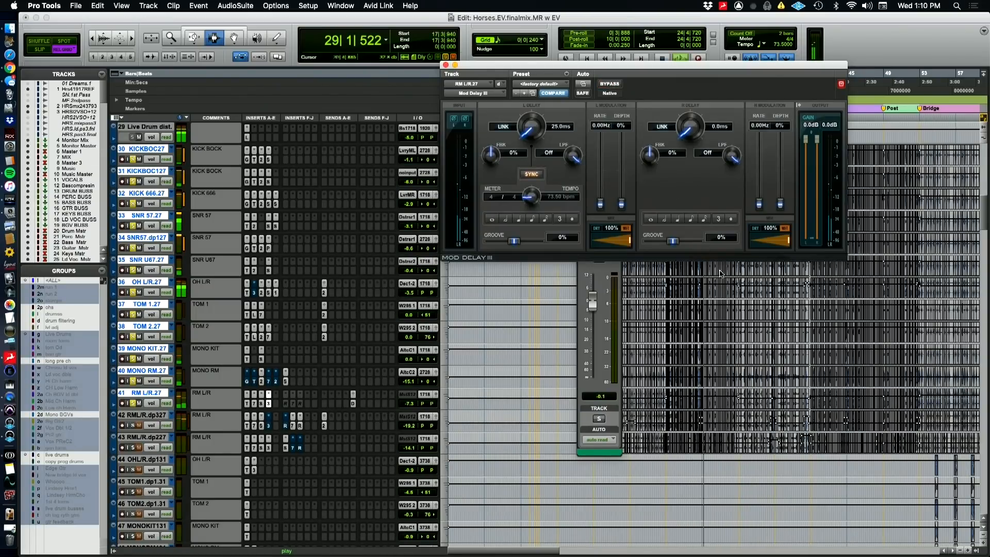
Move the playback position to bar 28, beat 2 and play the soloed drums from there
{"action": "left_click", "coordinate": [695, 378]}
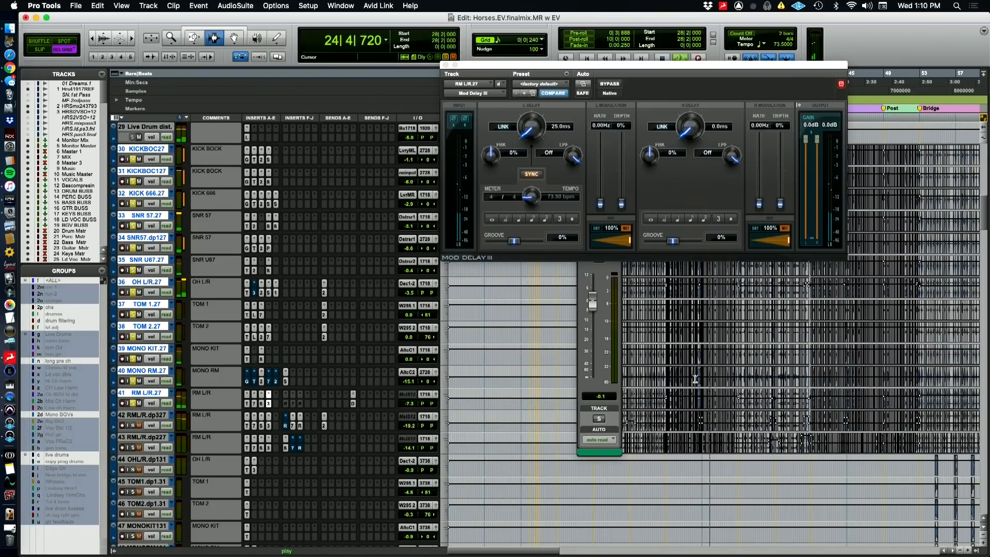
{"action": "key", "text": "space"}
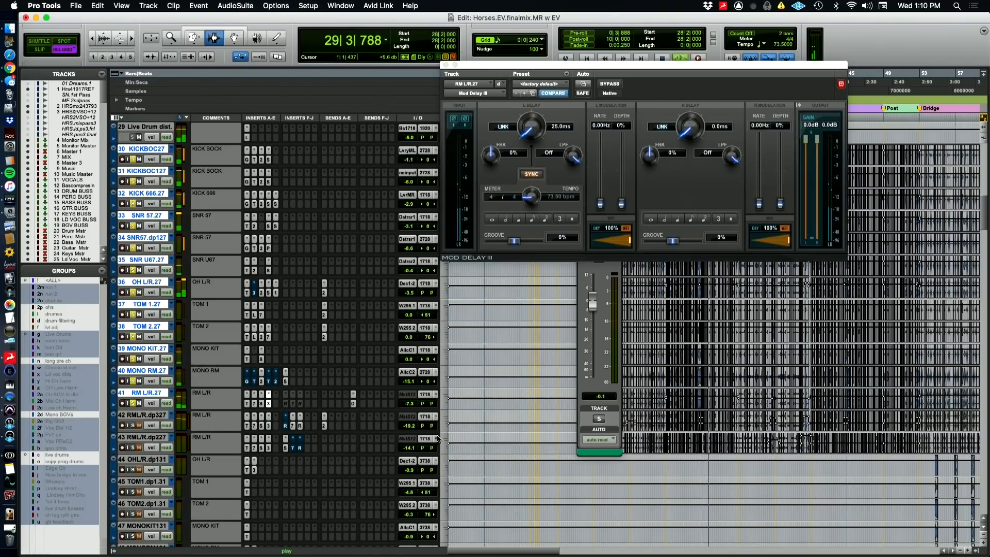
{"action": "key", "text": "space"}
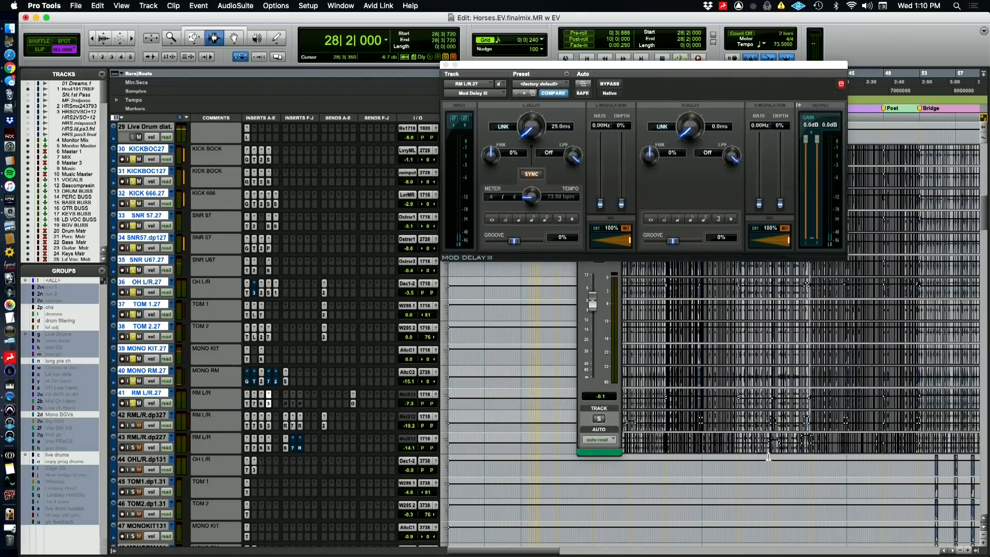
Examine the drum track waveforms around bar 28 at close range
{"action": "key", "text": "t"}
{"action": "key", "text": "t"}
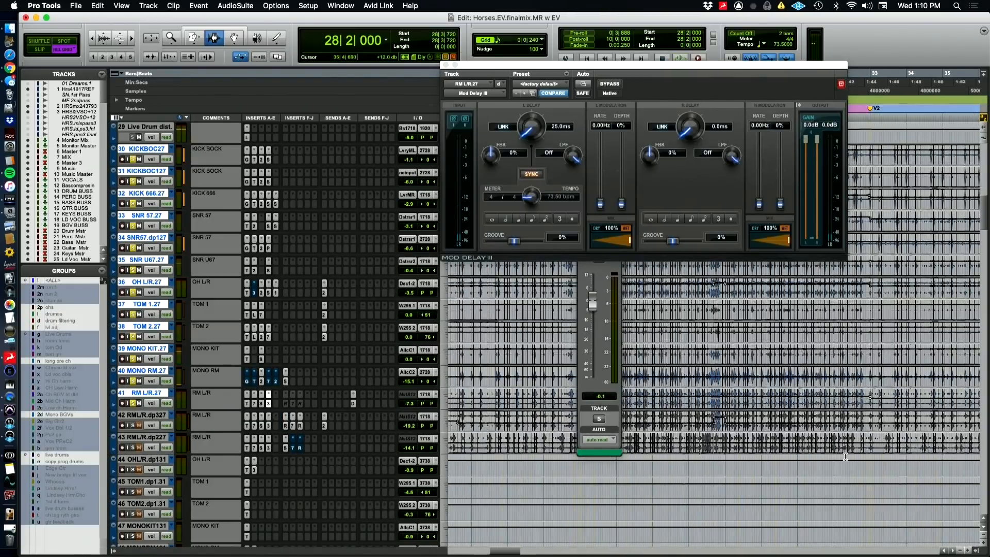
{"action": "key", "text": "t"}
{"action": "key", "text": "t"}
{"action": "key", "text": "t"}
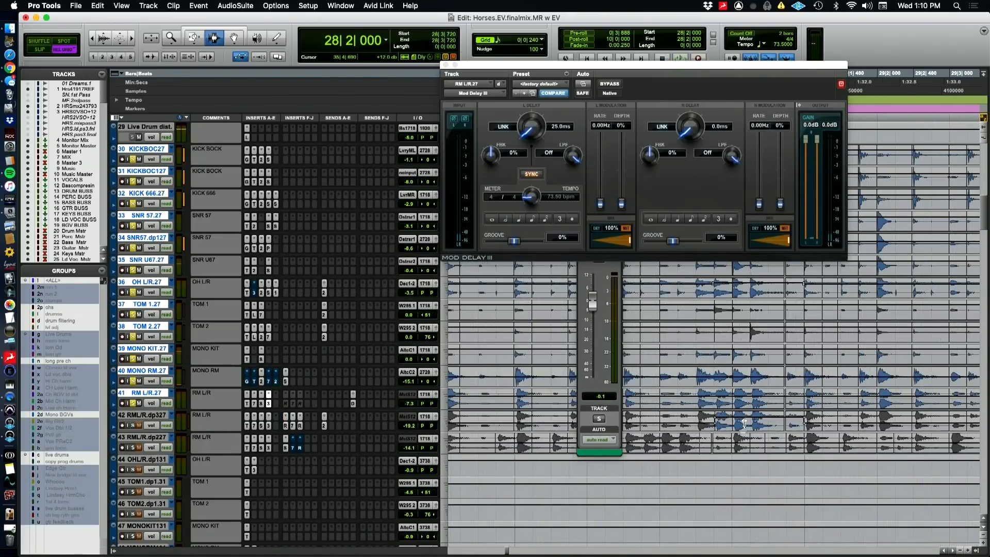
{"action": "key", "text": "t"}
{"action": "key", "text": "t"}
{"action": "key", "text": "r"}
{"action": "key", "text": "r"}
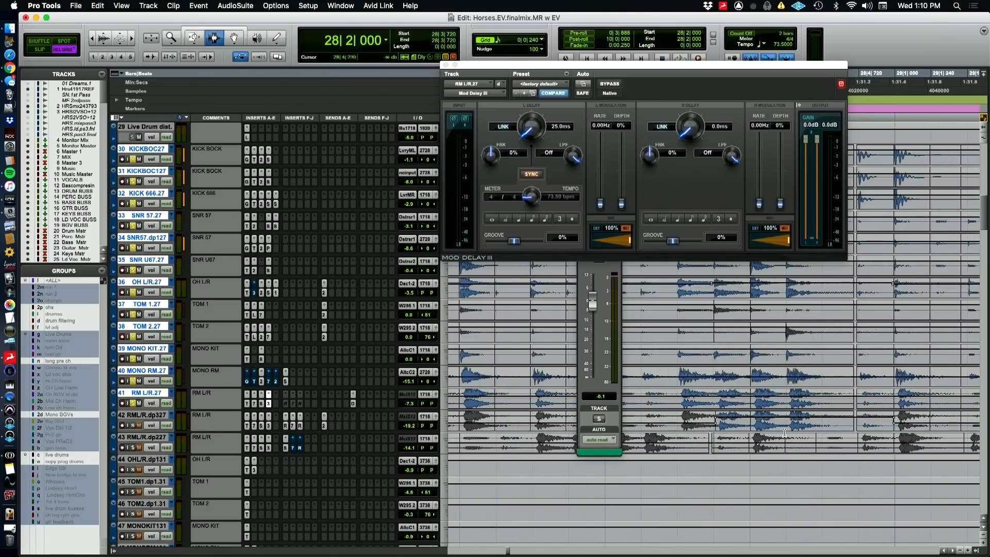
Solo RML/R.dp327 and inspect its Time Adjuster, EQ3 7-Band, FabFilter Saturn and Mod Delay III inserts
{"action": "left_click", "coordinate": [133, 426]}
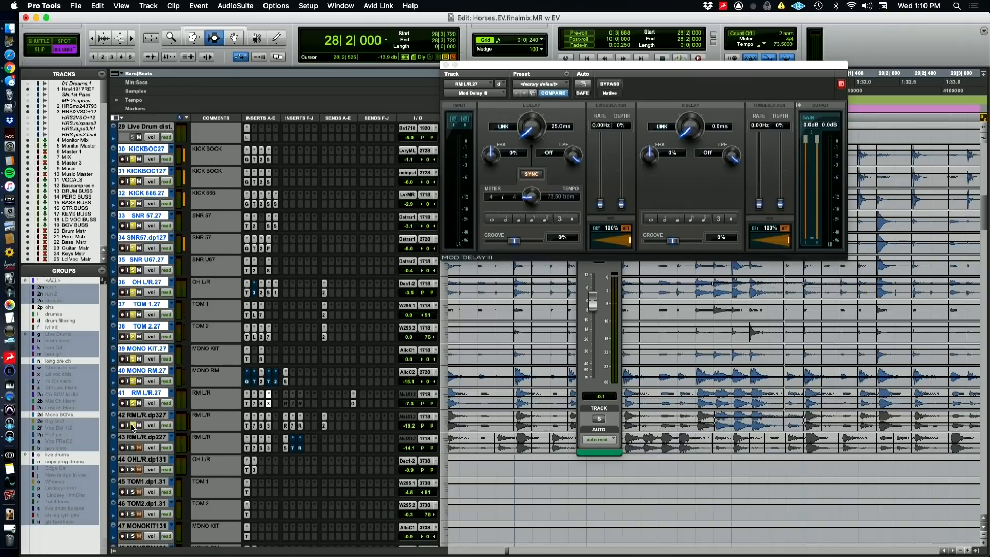
{"action": "left_click", "coordinate": [248, 426]}
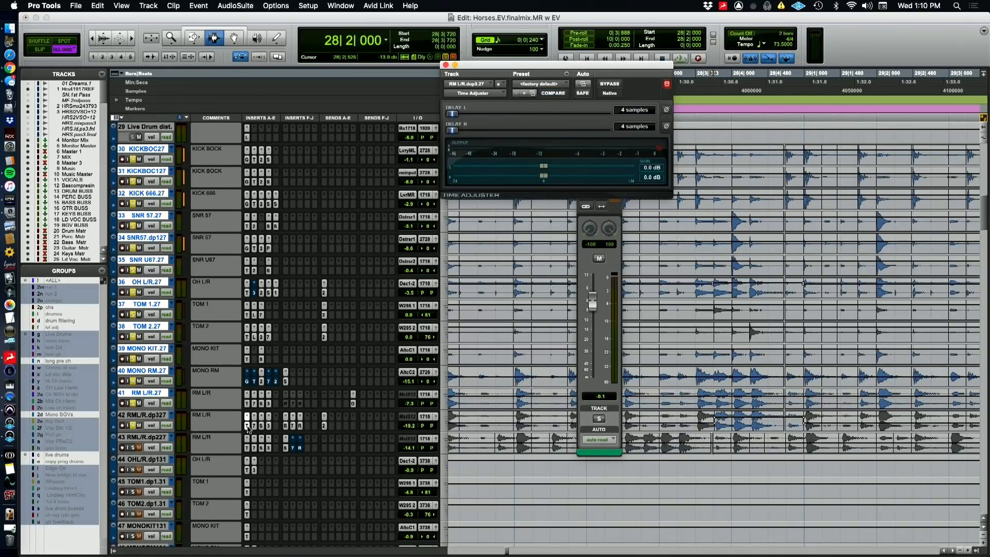
{"action": "left_click", "coordinate": [247, 427]}
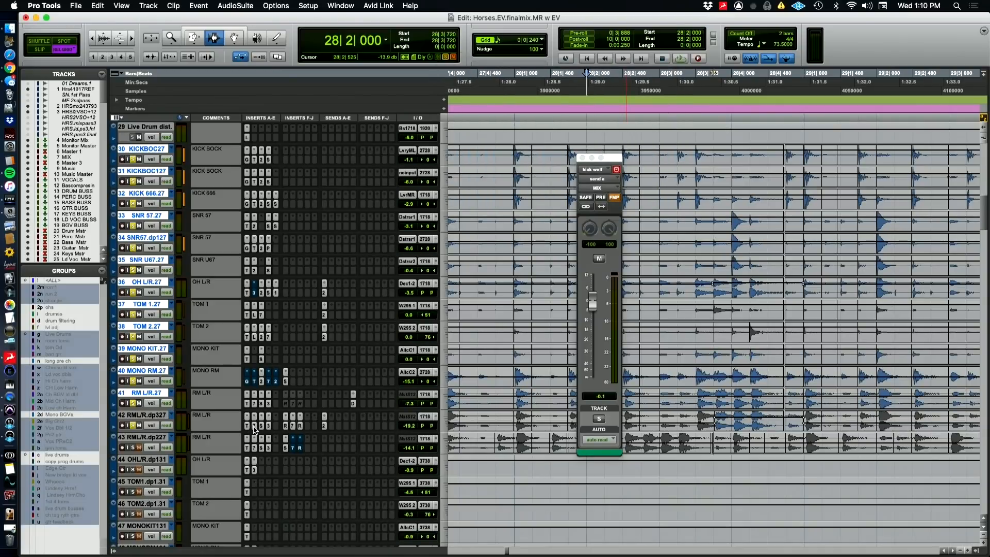
{"action": "left_click", "coordinate": [254, 425]}
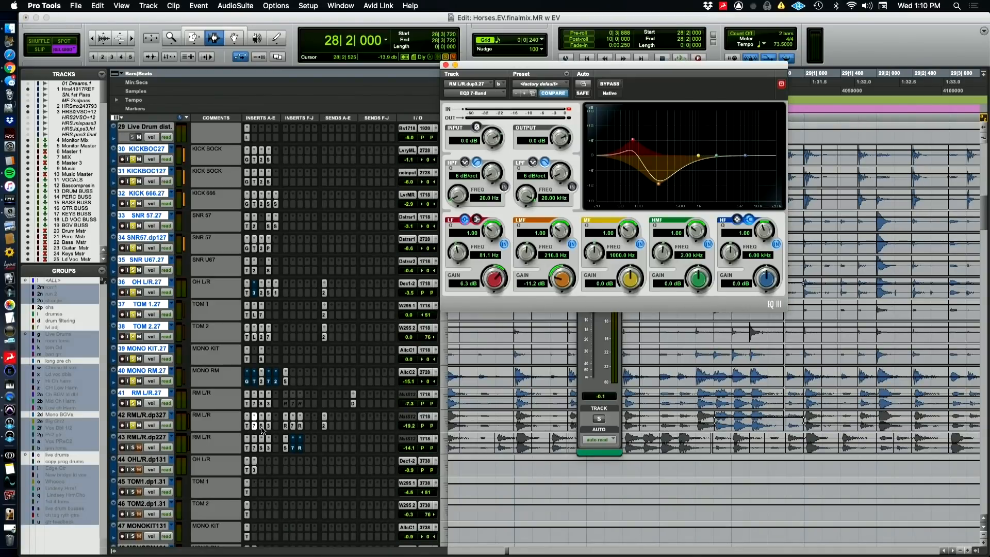
{"action": "left_click", "coordinate": [262, 427]}
{"action": "left_click", "coordinate": [262, 427]}
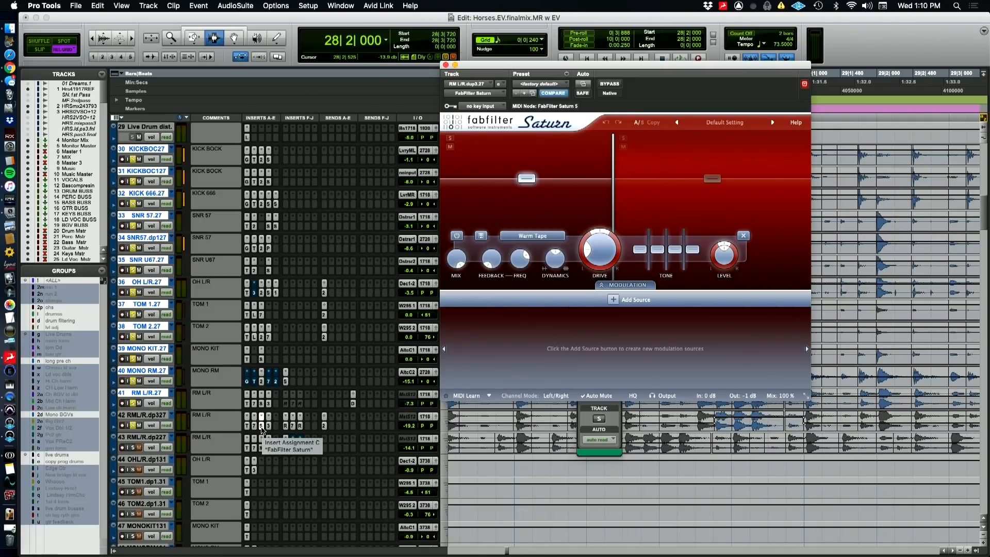
{"action": "left_click", "coordinate": [268, 428]}
{"action": "left_click", "coordinate": [269, 428]}
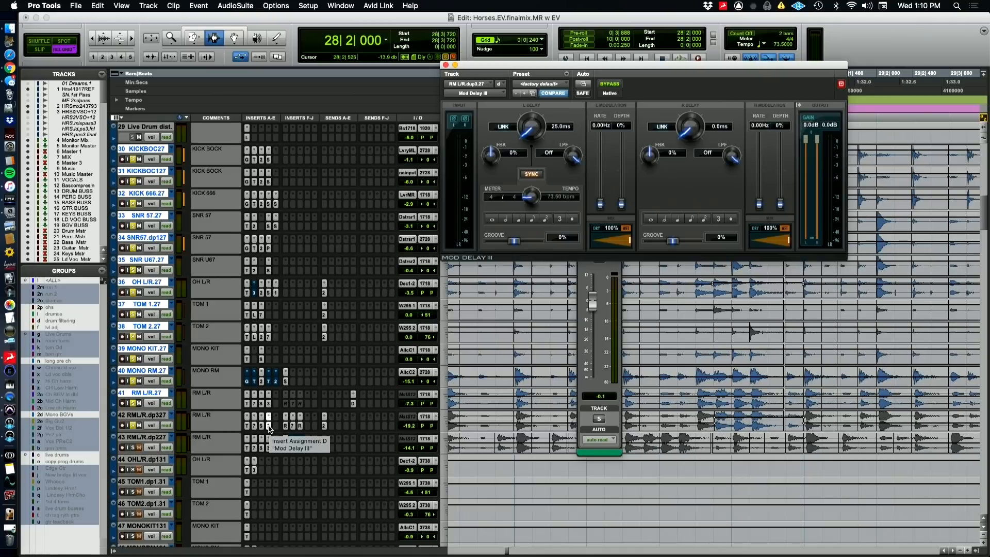
Inspect the AIR Reverb, BF-76 and RCompressor inserts on RML/R.dp327
{"action": "left_click", "coordinate": [286, 426]}
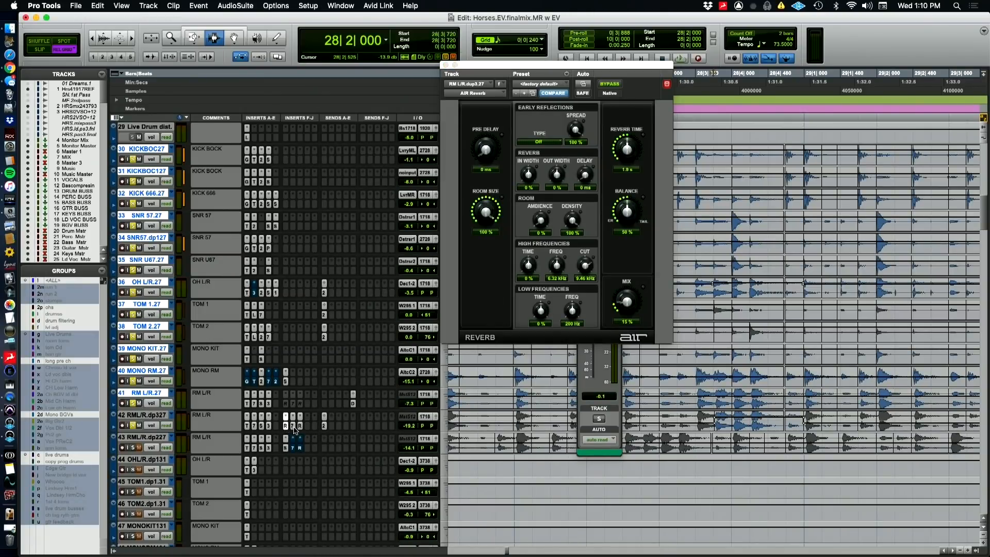
{"action": "left_click", "coordinate": [293, 427]}
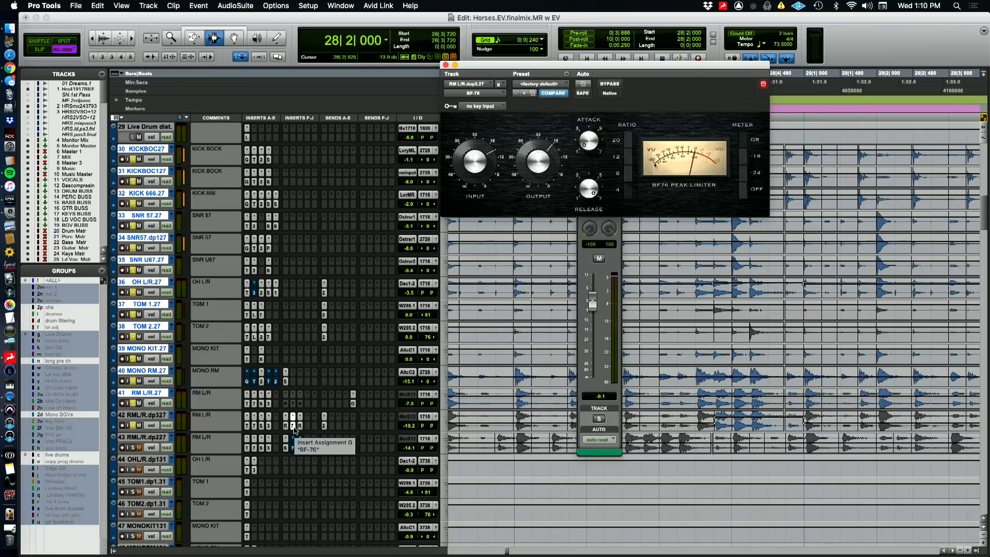
{"action": "left_click", "coordinate": [300, 430]}
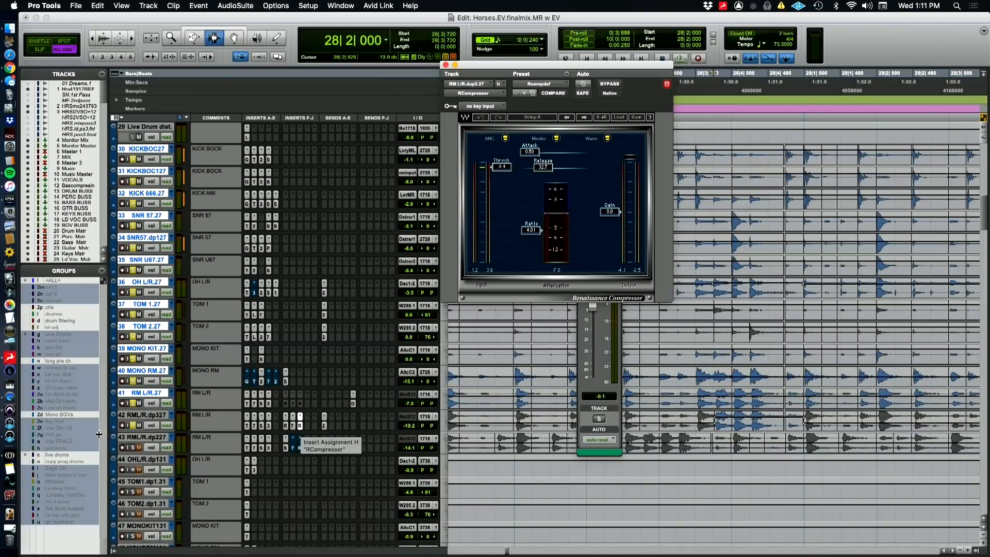
Isolate RML/R.dp327 with solo and play it twice on its own from bar 28, beat 2
{"action": "left_click", "coordinate": [133, 425]}
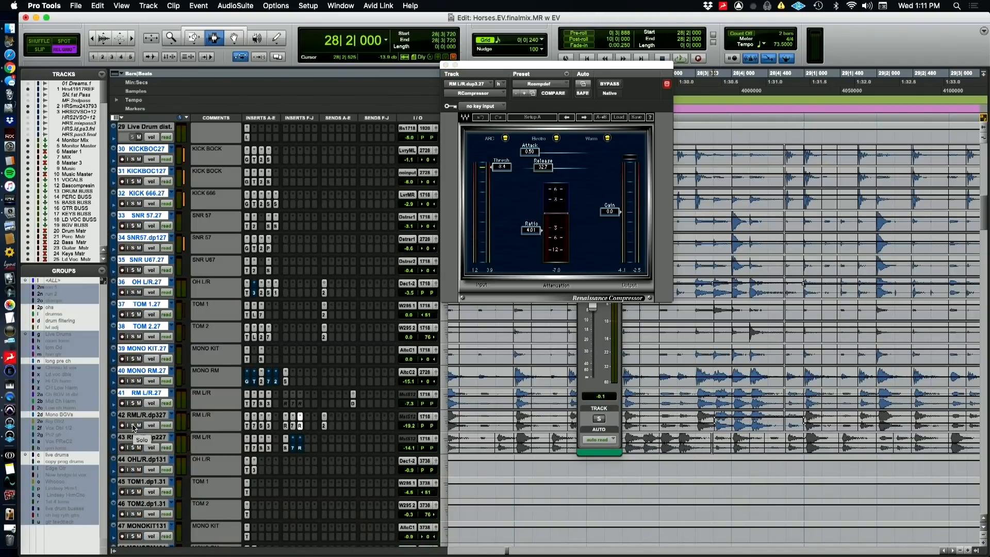
{"action": "left_click", "coordinate": [133, 425]}
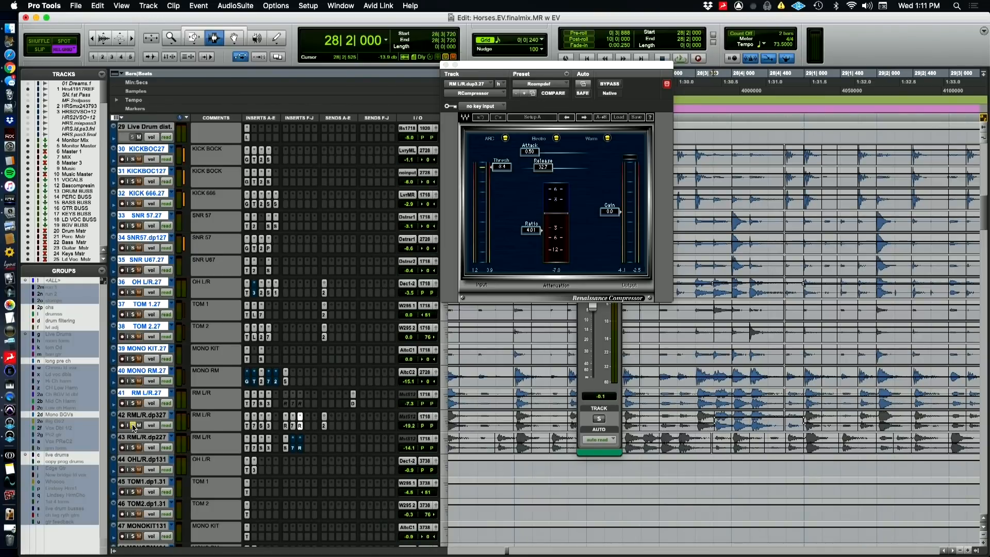
{"action": "key", "text": "space"}
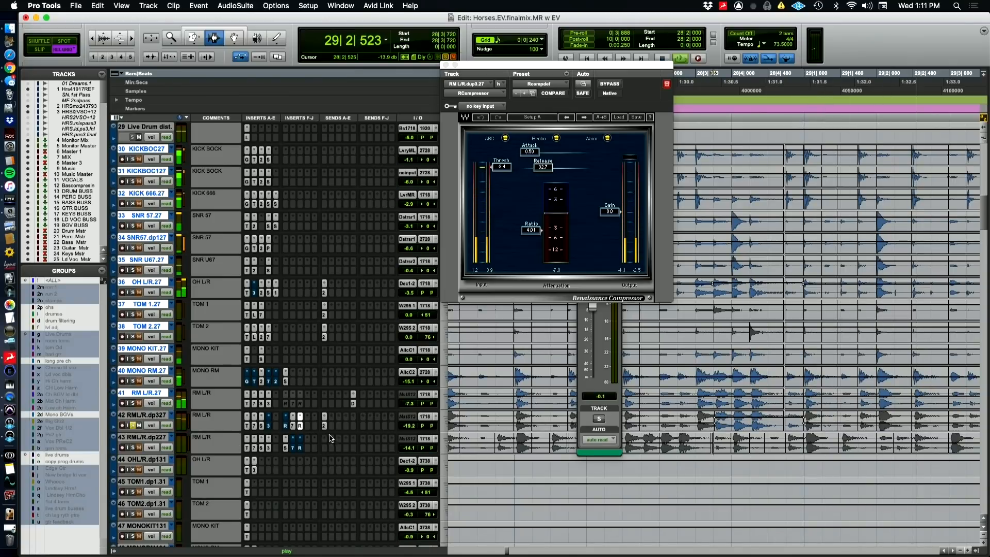
{"action": "key", "text": "space"}
{"action": "key", "text": "space"}
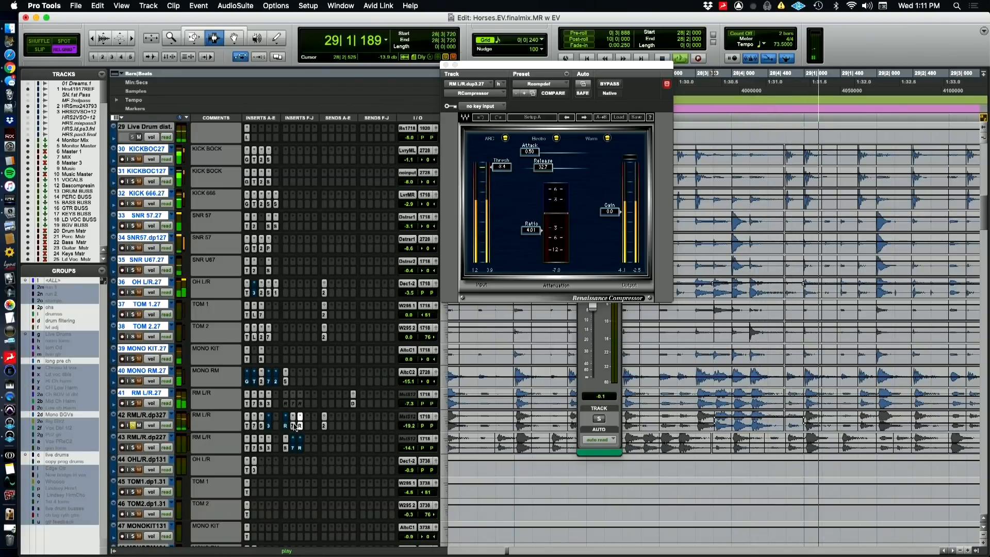
{"action": "key", "text": "space"}
Open the BF-76 on RML/R.dp327 and watch it during playback from bar 28, then briefly check AIR Reverb and close it
{"action": "left_click", "coordinate": [294, 426]}
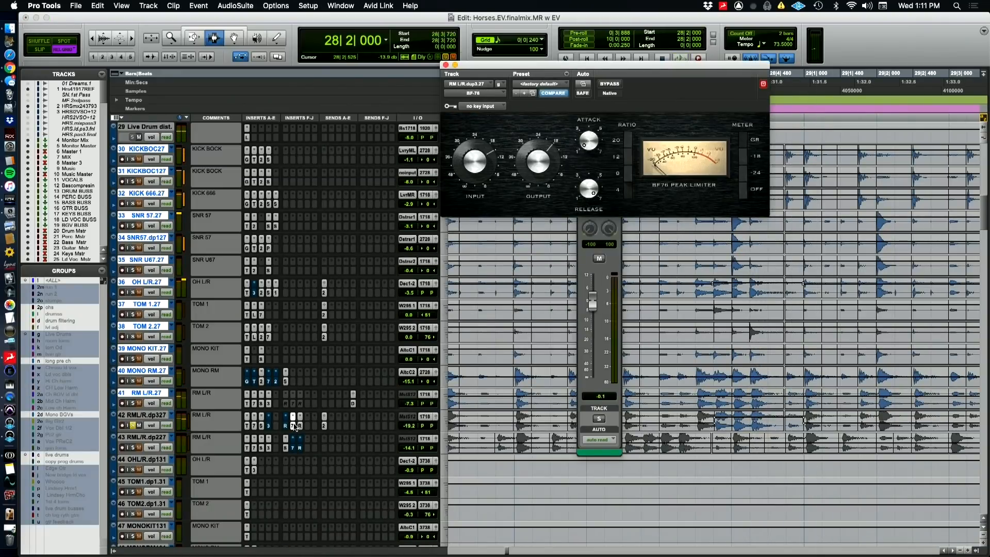
{"action": "key", "text": "space"}
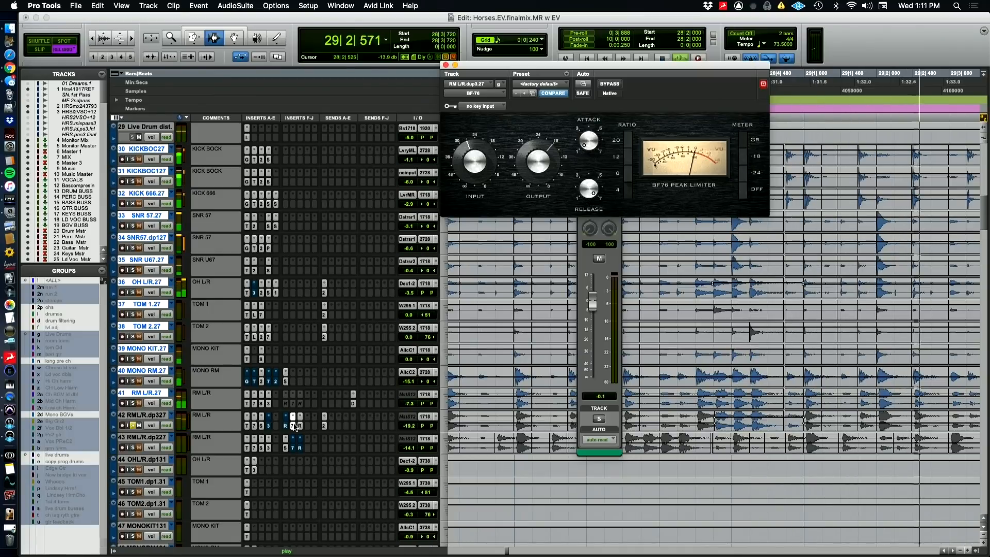
{"action": "left_click", "coordinate": [287, 427]}
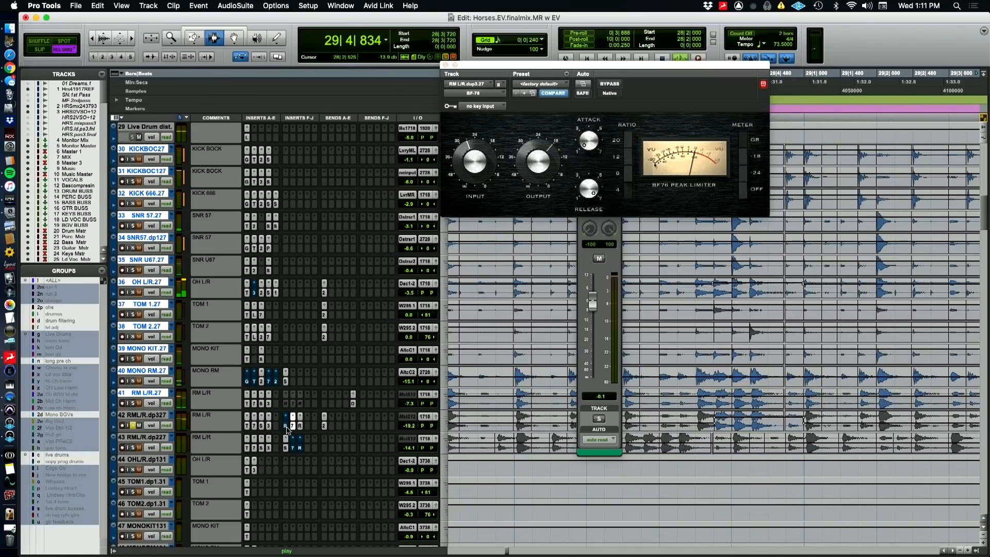
{"action": "left_click", "coordinate": [287, 430]}
{"action": "left_click", "coordinate": [287, 428]}
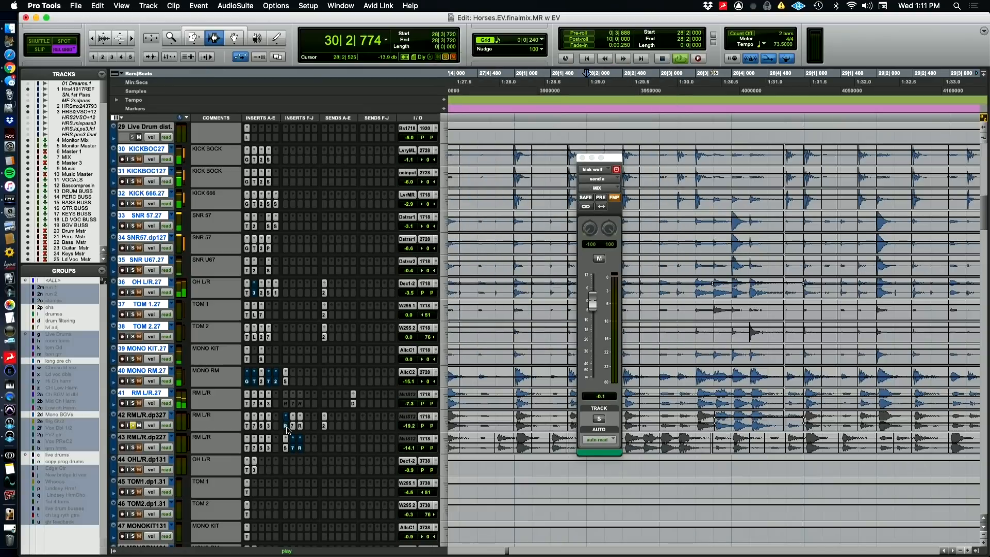
{"action": "key", "text": "space"}
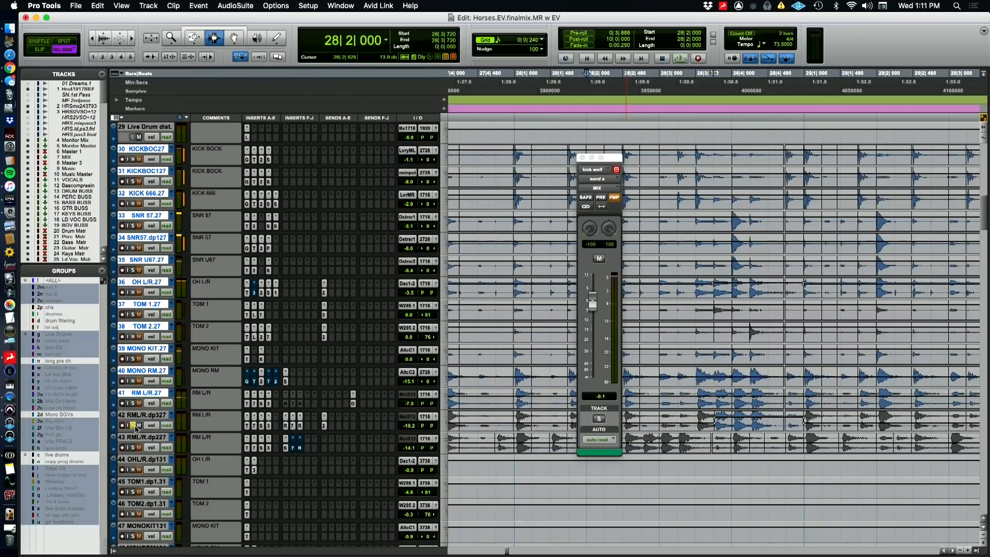
Solo the rest of the live drums together with RML/R.dp327 and play them from bar 28, beat 2
{"action": "left_click", "coordinate": [133, 424]}
{"action": "left_click", "coordinate": [134, 403]}
{"action": "key", "text": "space"}
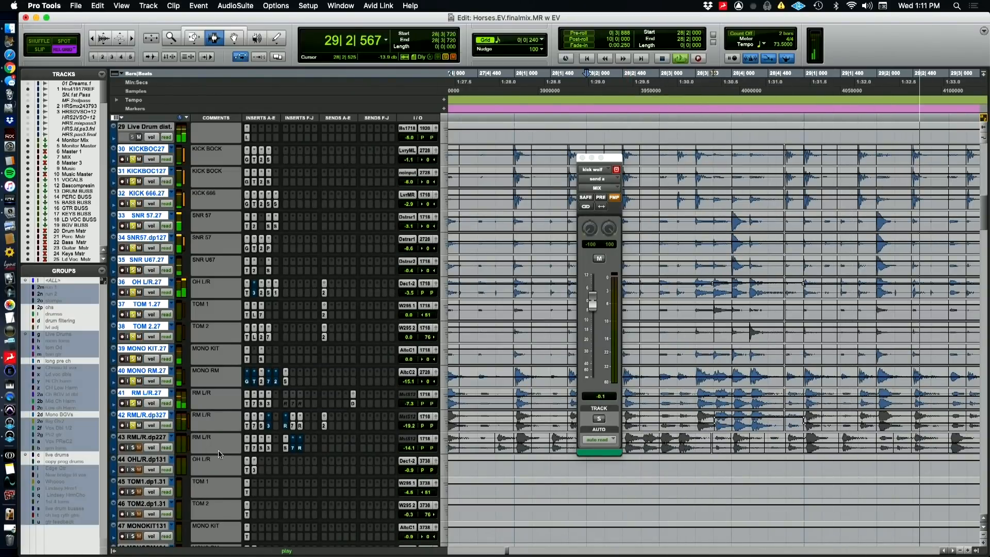
{"action": "key", "text": "space"}
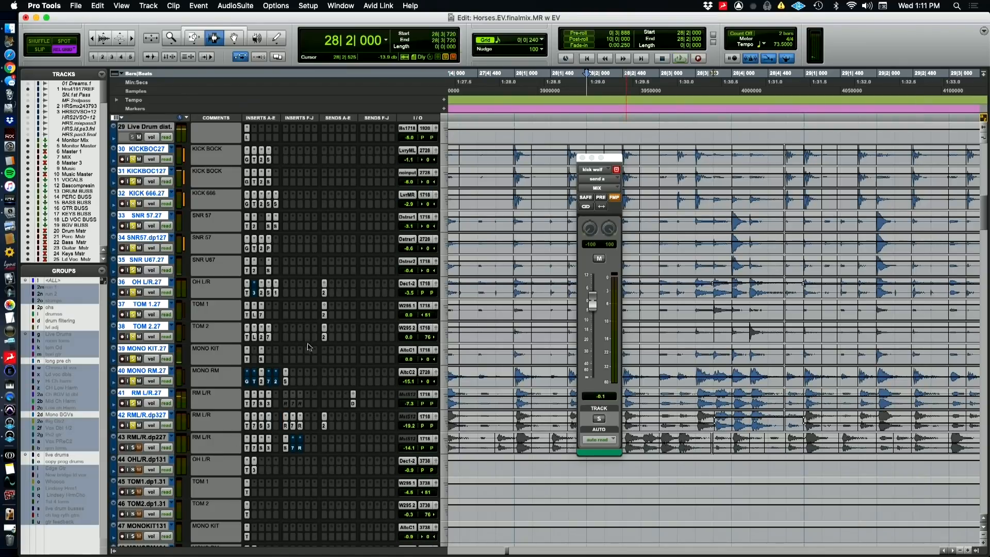
Add RML/R.dp227 to the soloed drums and review the Levels and Reverb settings of its Space insert
{"action": "key", "text": "r"}
{"action": "key", "text": "r"}
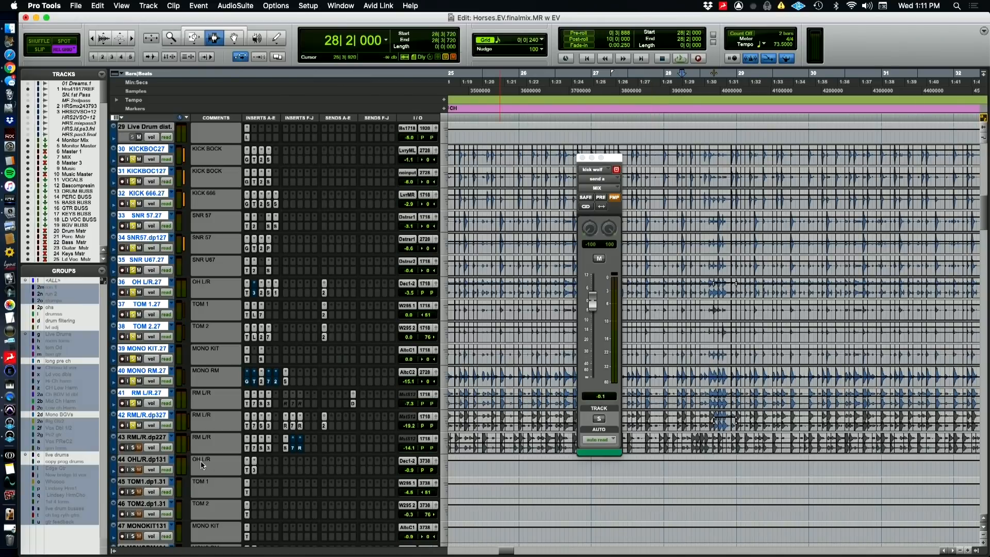
{"action": "left_click", "coordinate": [140, 439], "text": "shift"}
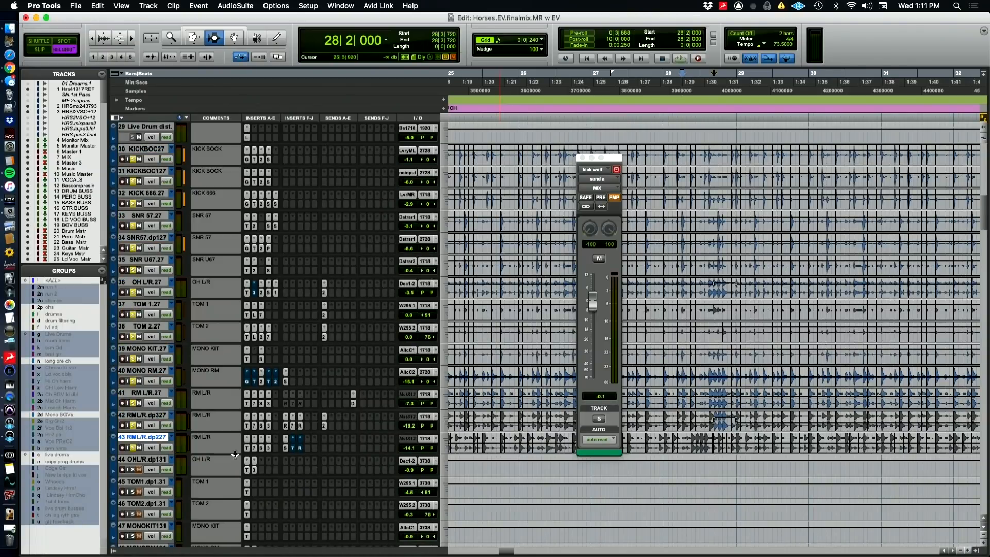
{"action": "left_click", "coordinate": [285, 447], "text": "super"}
{"action": "left_click", "coordinate": [286, 448]}
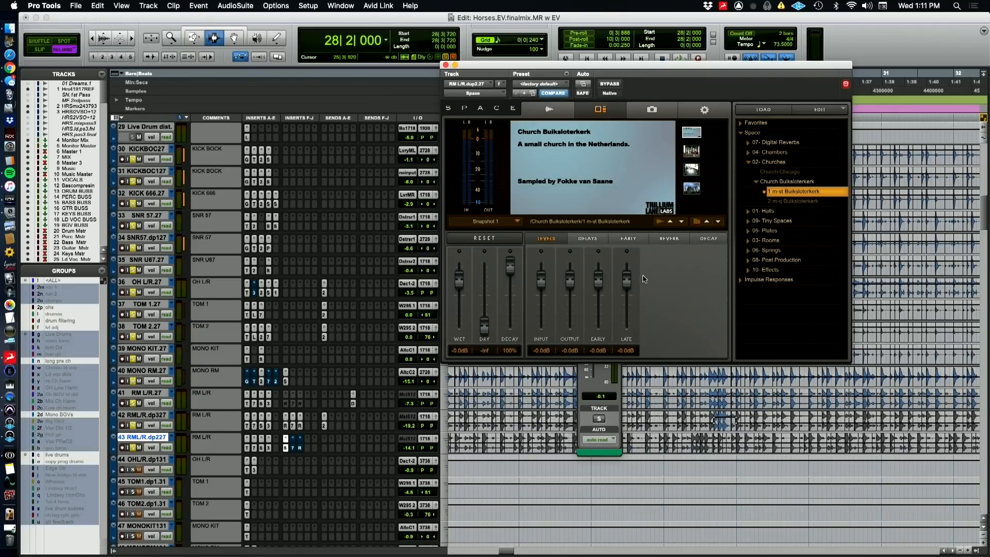
{"action": "left_click", "coordinate": [669, 238]}
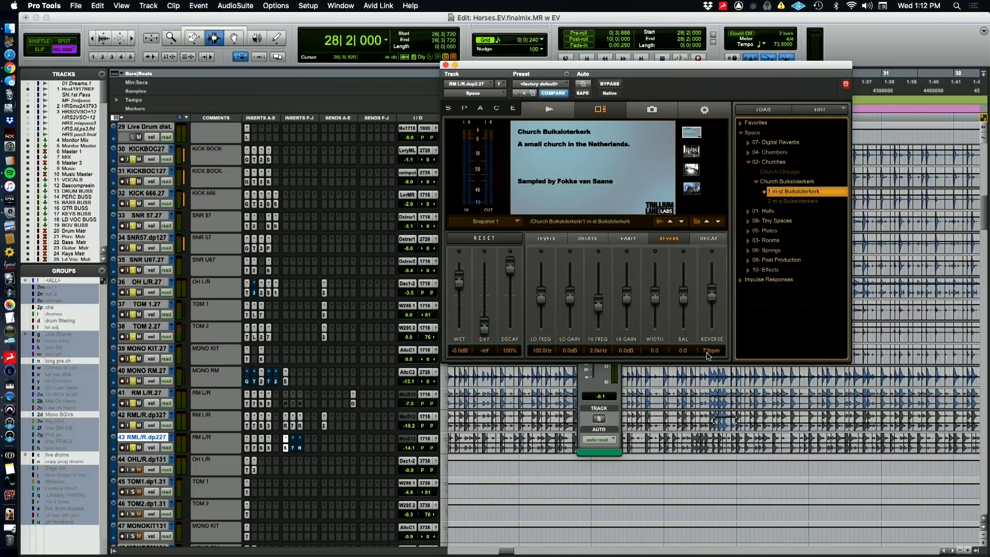
{"action": "left_click", "coordinate": [446, 65]}
{"action": "left_click", "coordinate": [578, 154]}
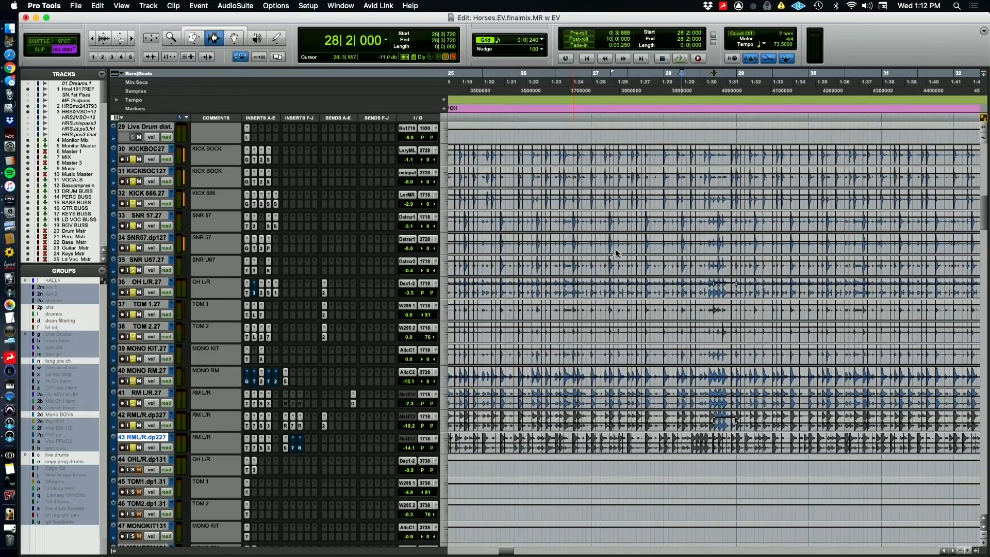
Locate the start of the RML/R.dp227 audio just before the V1.5 marker and place the cursor there at 16|3|000
{"action": "key", "text": "r"}
{"action": "scroll", "coordinate": [681, 427], "scroll_direction": "left", "scroll_amount": 4}
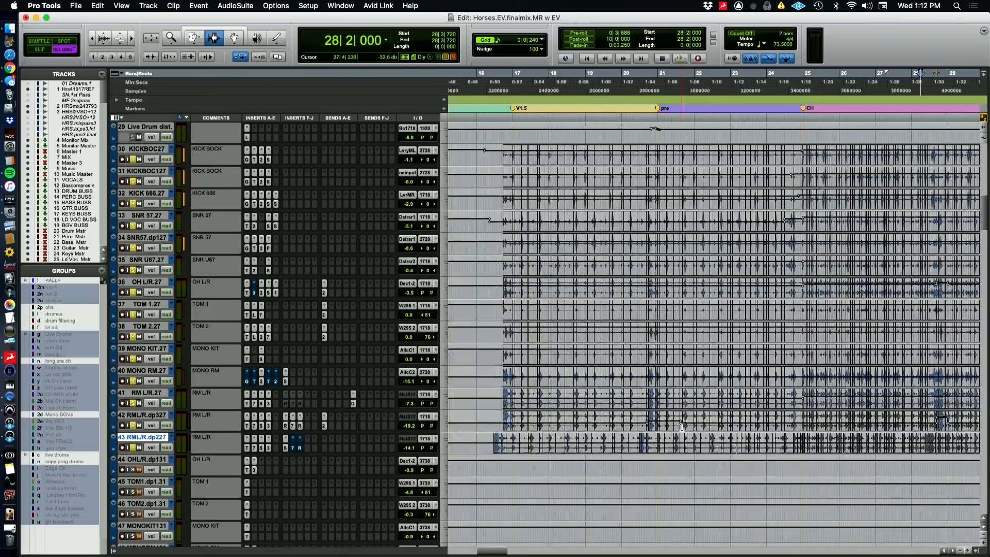
{"action": "scroll", "coordinate": [682, 427], "scroll_direction": "left", "scroll_amount": 2}
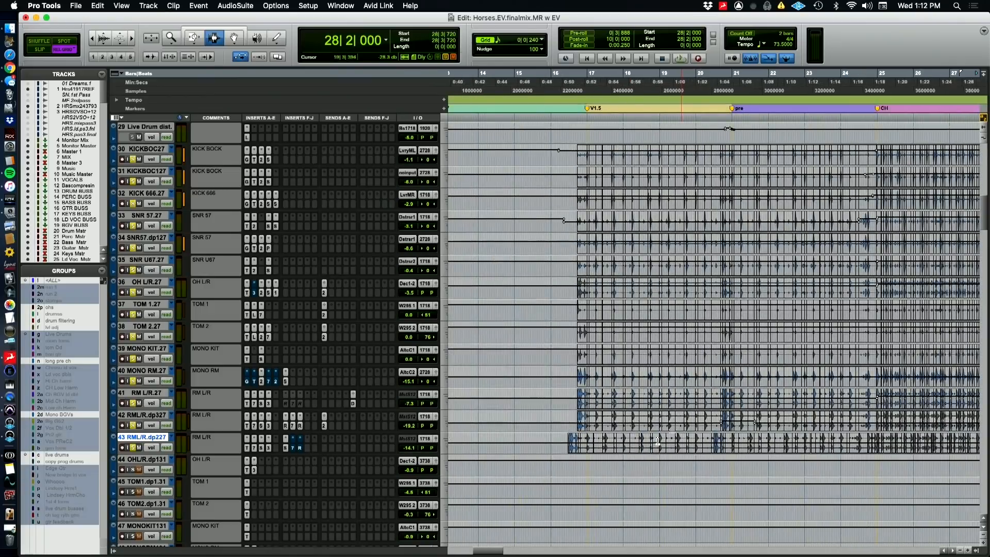
{"action": "left_click", "coordinate": [569, 448]}
{"action": "key", "text": "t"}
{"action": "key", "text": "t"}
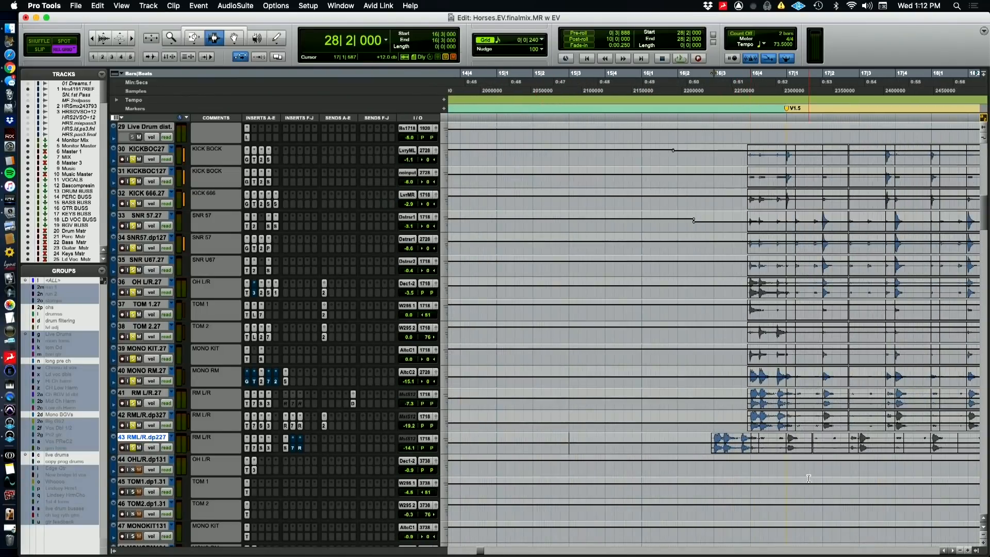
{"action": "key", "text": "t"}
{"action": "key", "text": "t"}
{"action": "key", "text": "t"}
{"action": "key", "text": "r"}
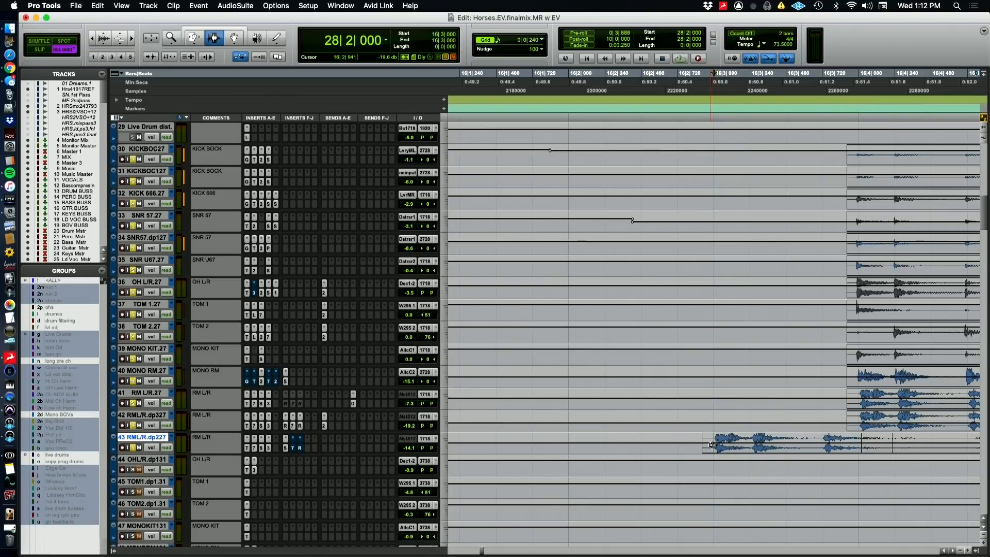
Set the grid value to 0|1|000 and play the soloed live drums from 16|1|000
{"action": "key", "text": "ctrl+alt+plus"}
{"action": "key", "text": "ctrl+alt+plus"}
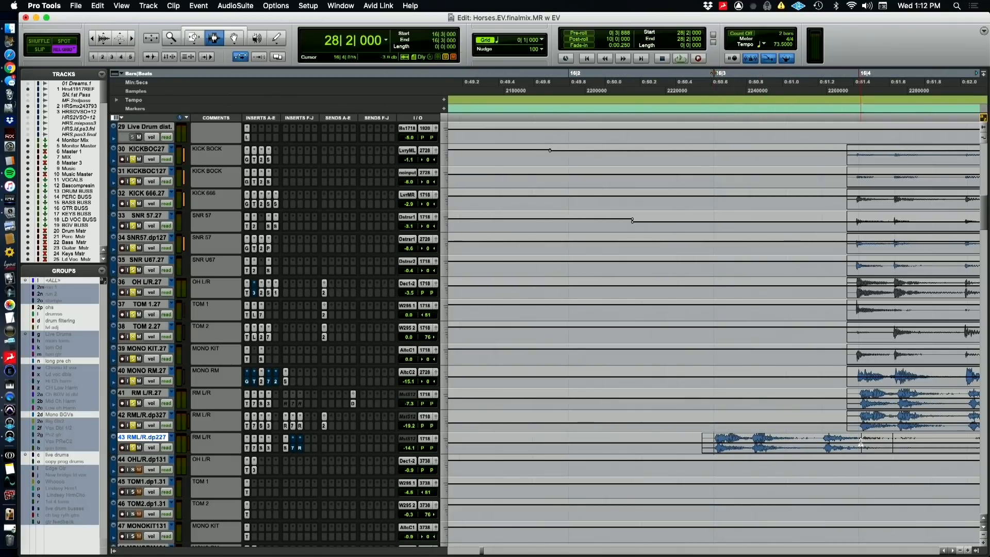
{"action": "key", "text": "super+bracketleft"}
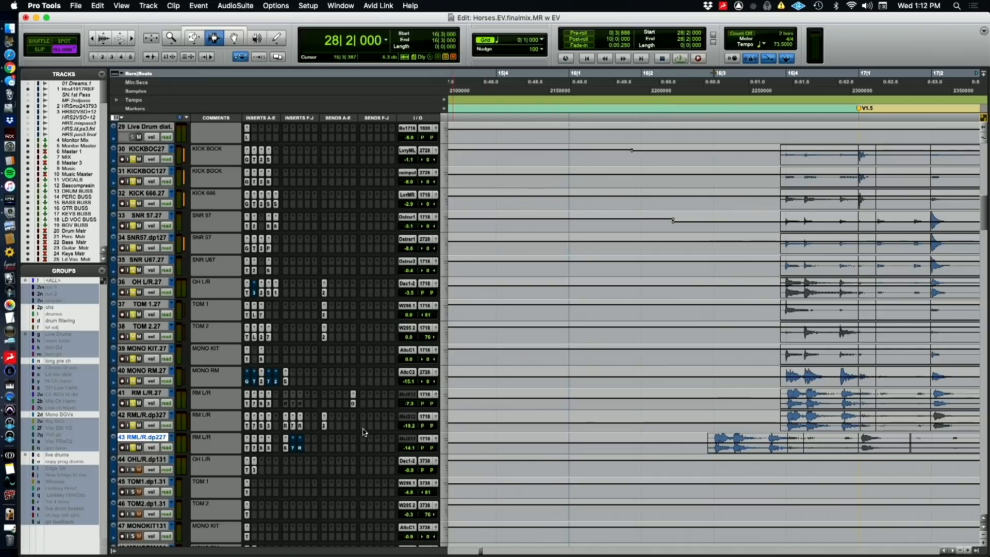
{"action": "left_click", "coordinate": [571, 81]}
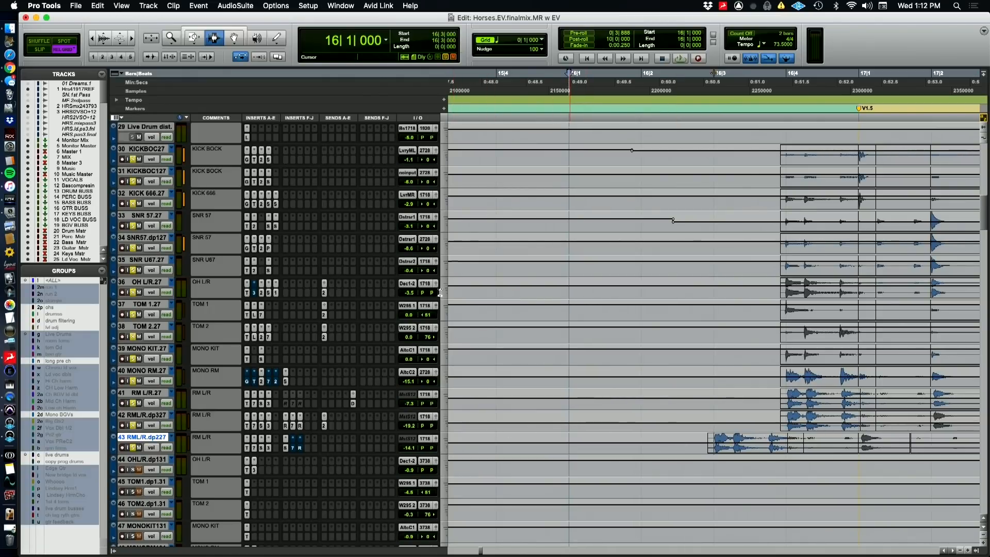
{"action": "key", "text": "space"}
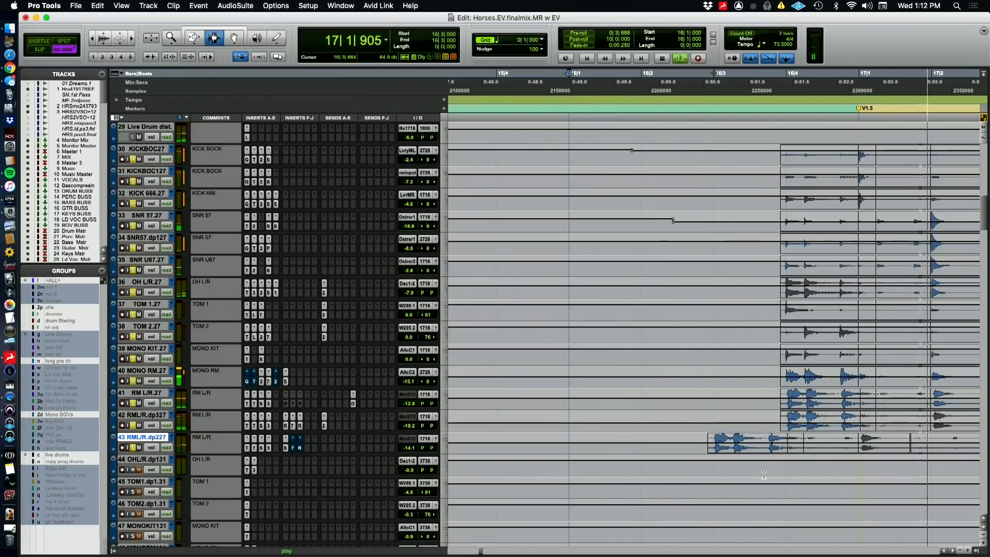
{"action": "key", "text": "r"}
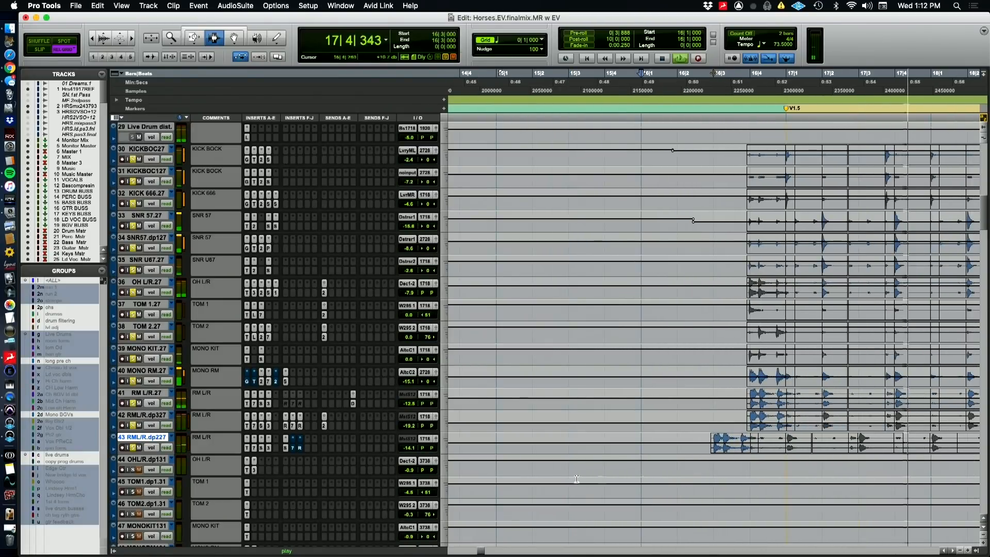
{"action": "key", "text": "space"}
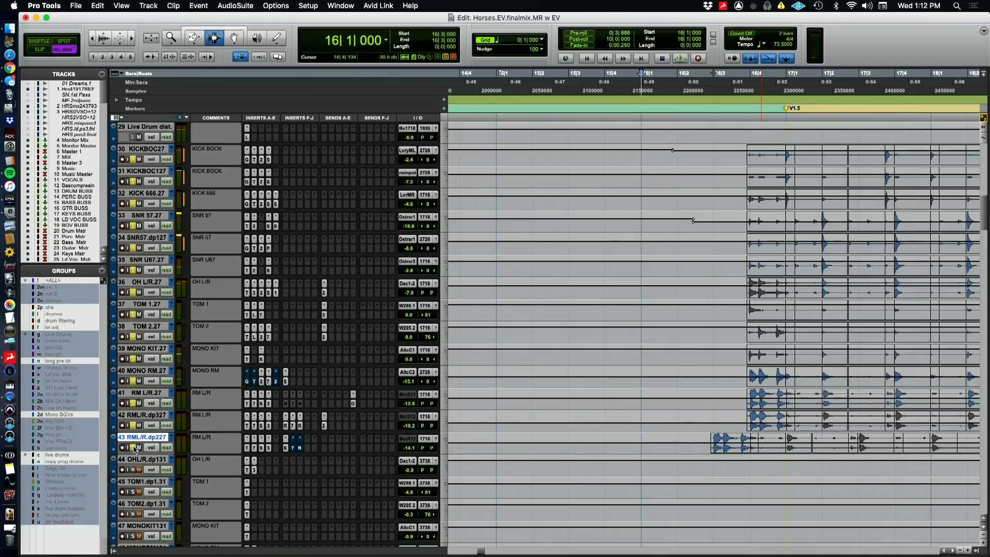
Isolate RML/R.dp227 with solo and play it on its own from 16|1|000
{"action": "left_click", "coordinate": [134, 448]}
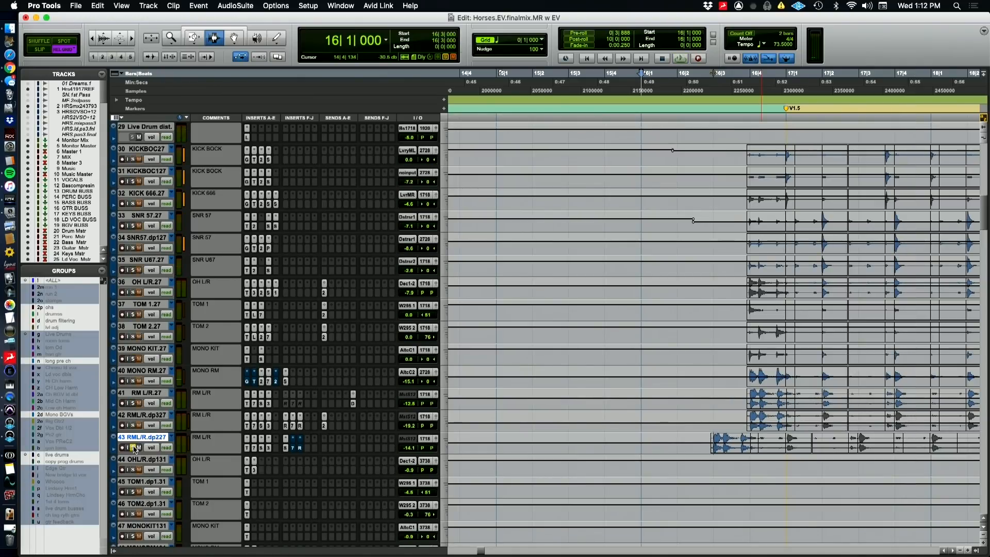
{"action": "key", "text": "space"}
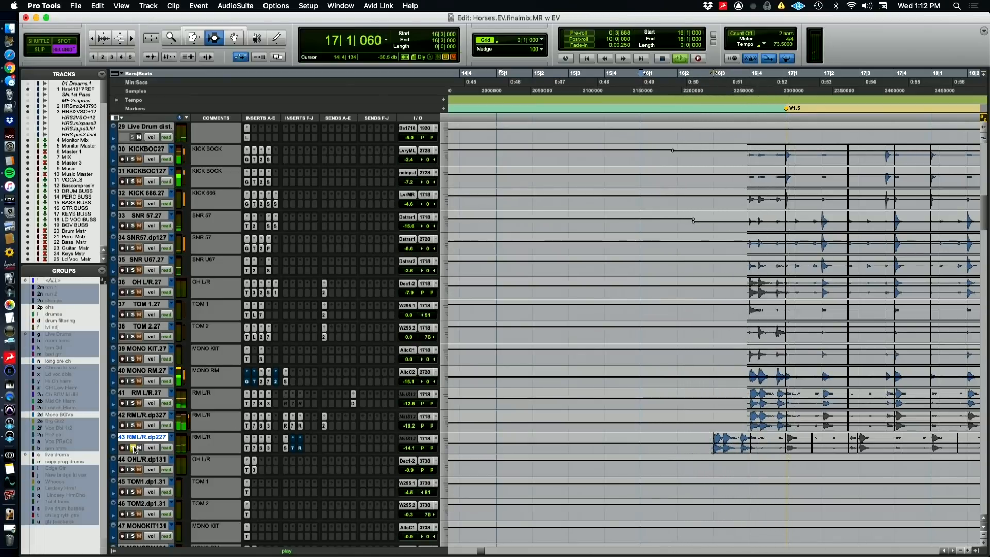
{"action": "key", "text": "space"}
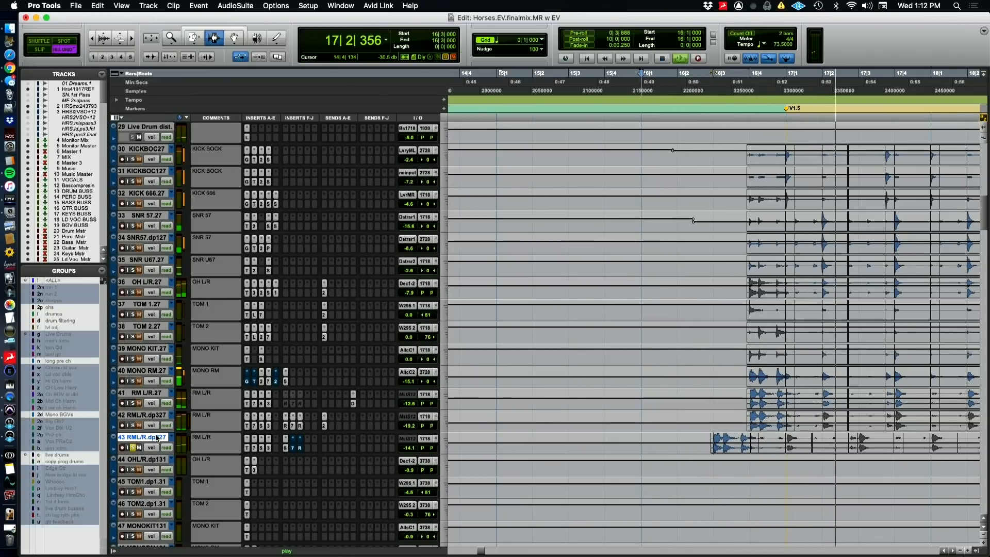
Select and solo the live drum buses and tracks down to RML/R.dp227, and play them from bar 16 and from 20|2|000
{"action": "scroll", "coordinate": [157, 437], "scroll_direction": "up", "scroll_amount": 10}
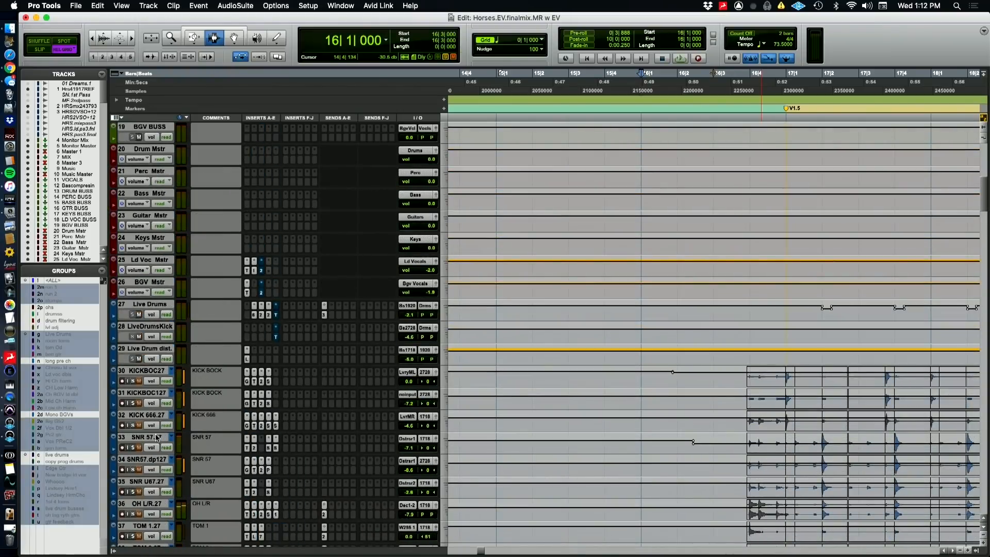
{"action": "left_click", "coordinate": [137, 327]}
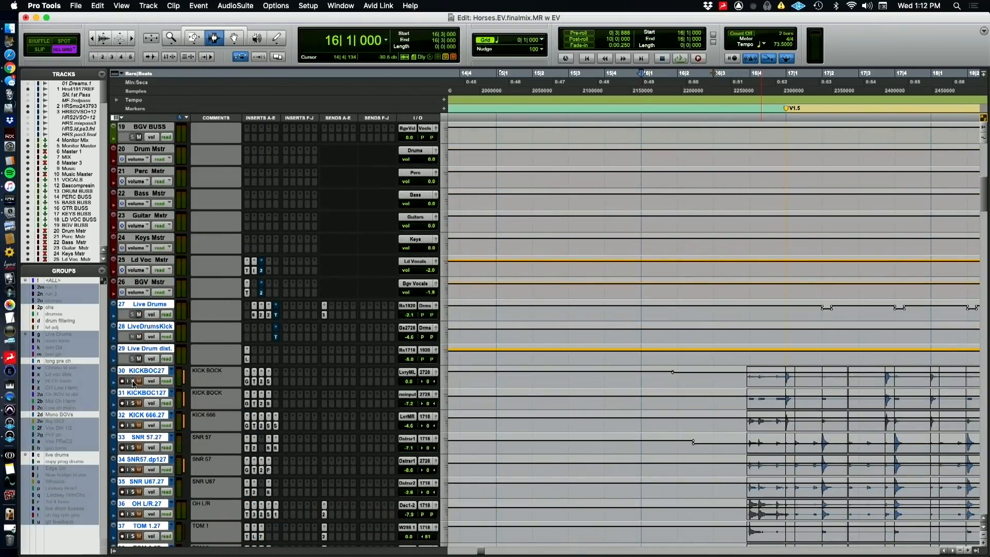
{"action": "scroll", "coordinate": [183, 380], "scroll_direction": "down", "scroll_amount": 1}
{"action": "scroll", "coordinate": [183, 380], "scroll_direction": "down", "scroll_amount": 7}
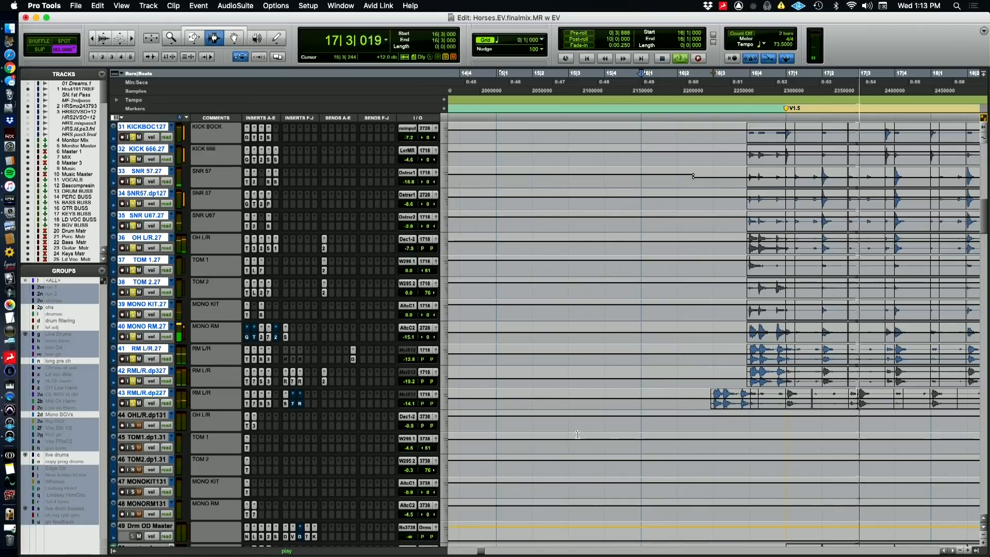
{"action": "key", "text": "r"}
{"action": "key", "text": "r"}
{"action": "scroll", "coordinate": [811, 462], "scroll_direction": "down", "scroll_amount": 2}
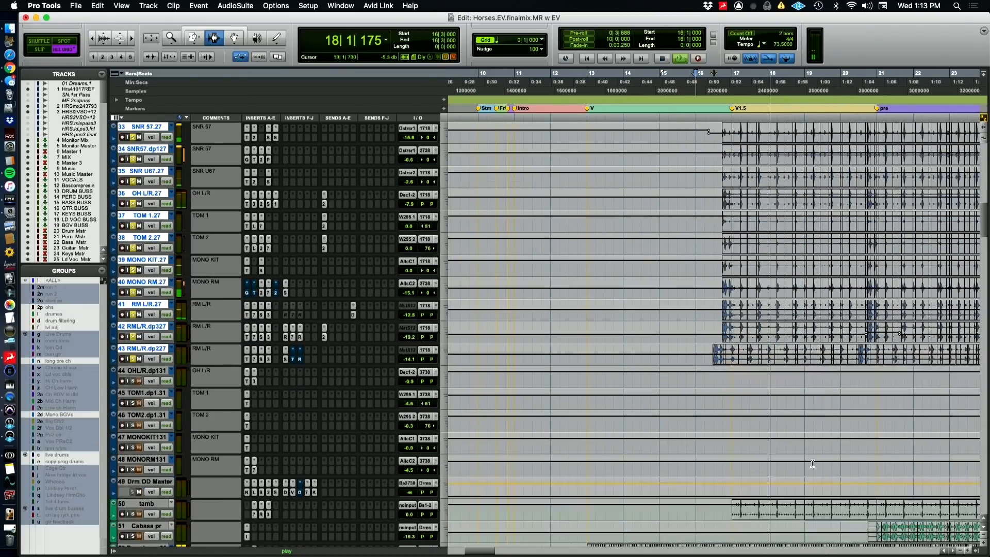
{"action": "scroll", "coordinate": [811, 463], "scroll_direction": "up", "scroll_amount": 5}
{"action": "scroll", "coordinate": [811, 463], "scroll_direction": "right", "scroll_amount": 4}
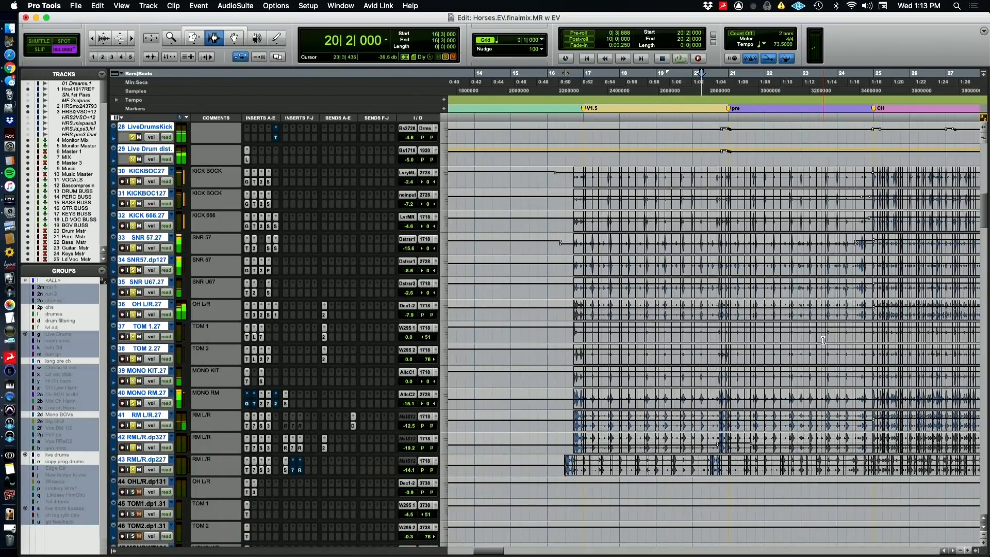
{"action": "key", "text": "space"}
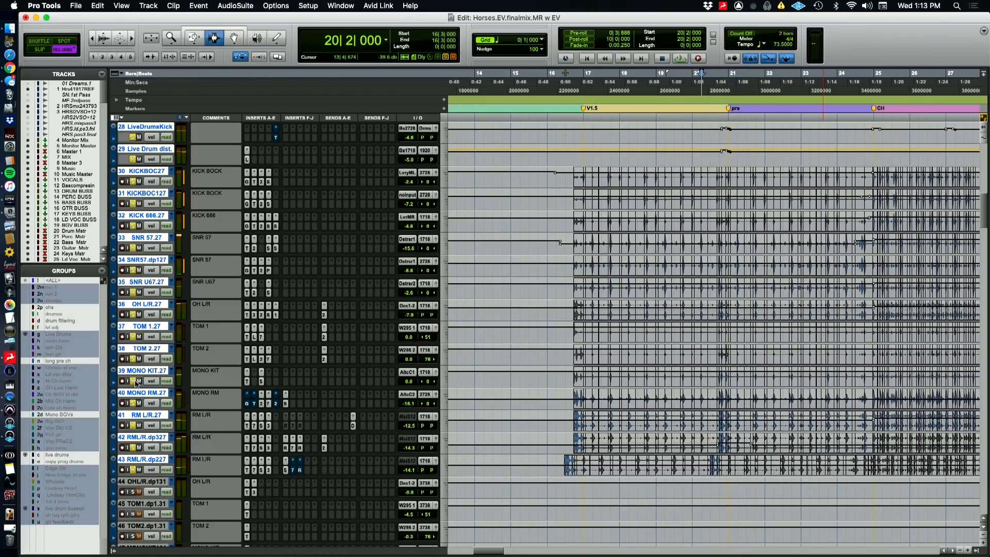
Clear the drum solos and play the full mix from 20|2|000 and 16|2|000, toggling the mute on RML/R.dp227
{"action": "key", "text": "space"}
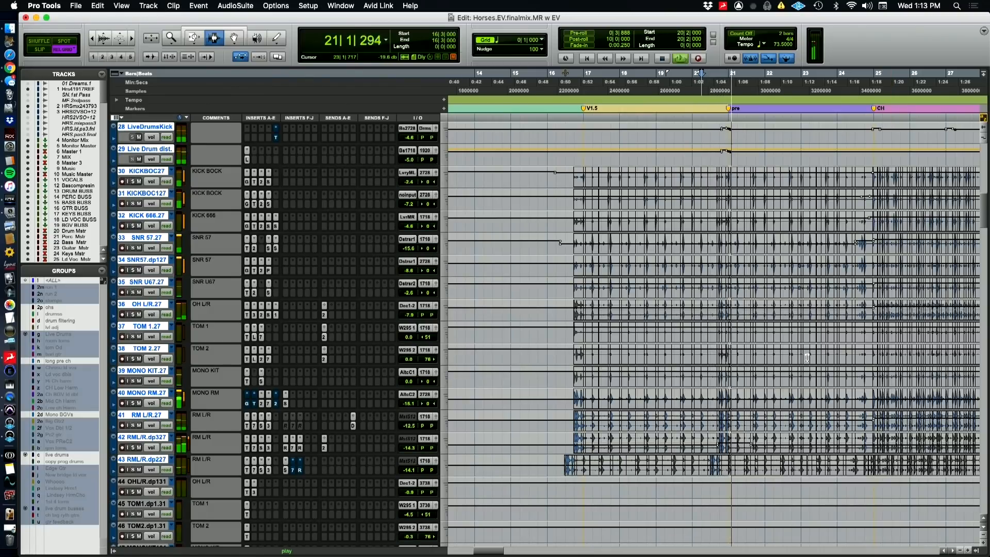
{"action": "key", "text": "space"}
{"action": "left_click", "coordinate": [552, 82]}
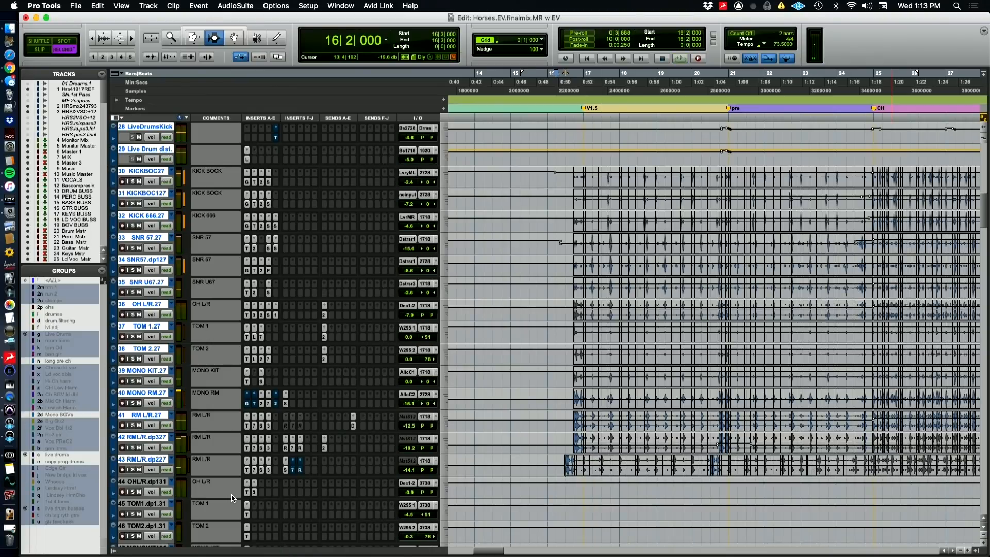
{"action": "key", "text": "space"}
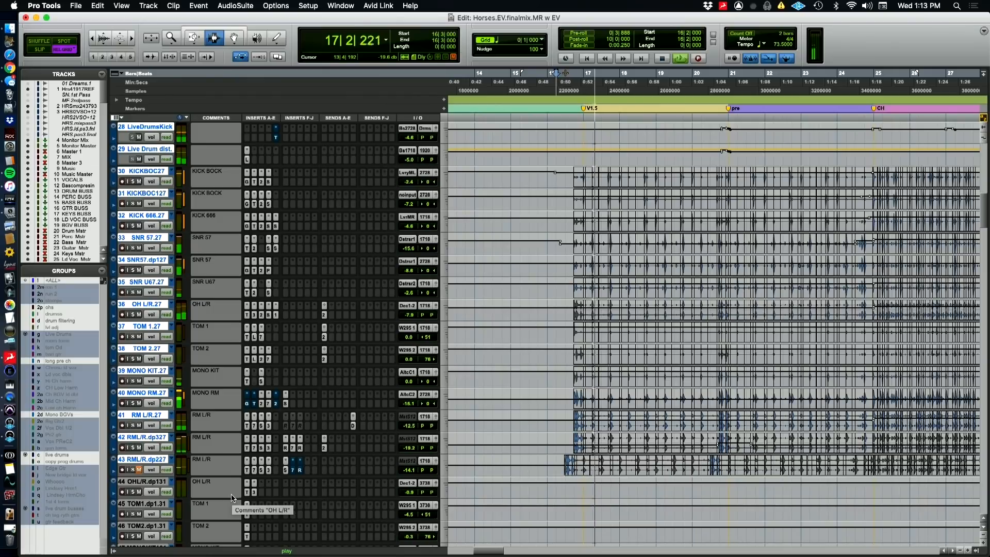
{"action": "left_click", "coordinate": [139, 471]}
{"action": "key", "text": "super+Tab"}
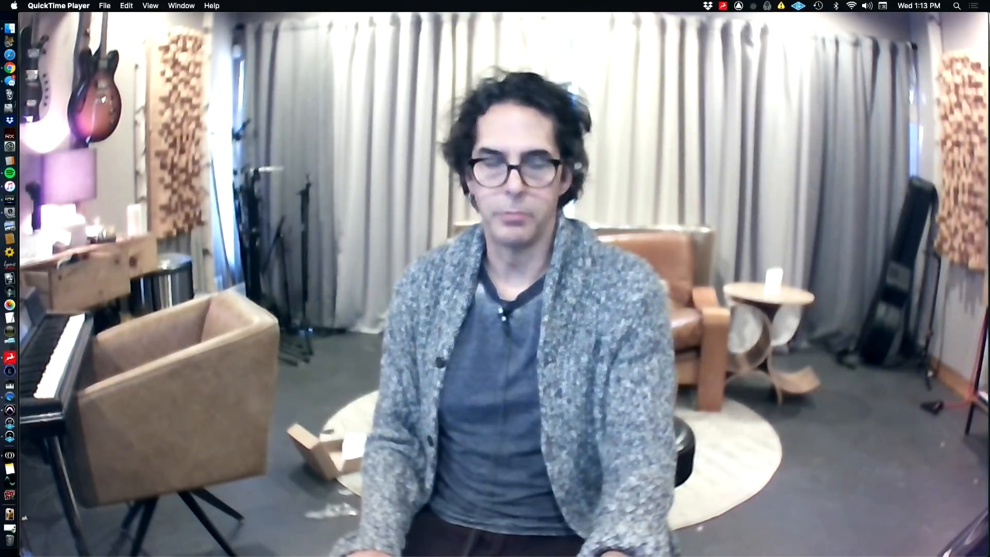
{"action": "key", "text": "super+Tab"}
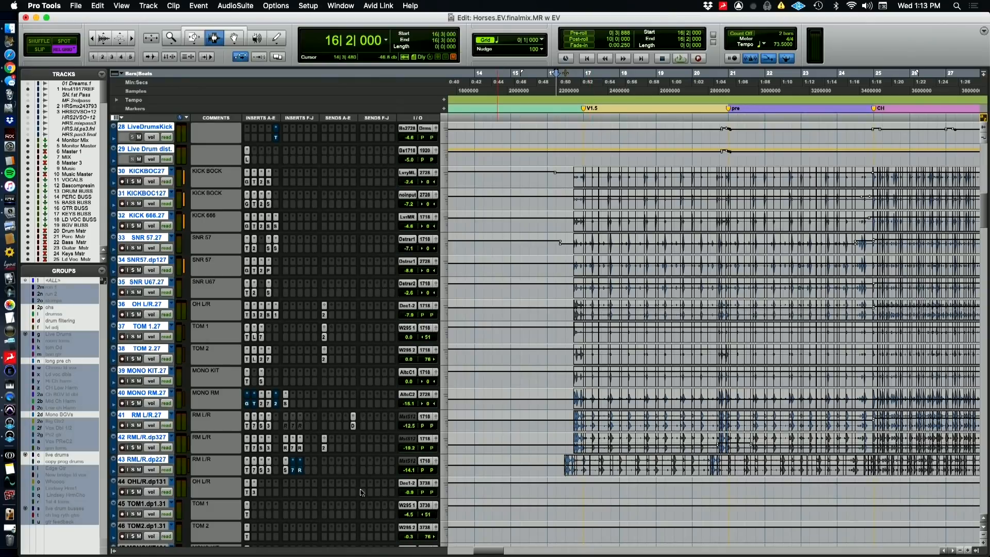
Recheck the Space reverb on RML/R.dp227 and play the full mix from 16|2|000 while viewing the drum and percussion tracks
{"action": "left_click", "coordinate": [286, 470]}
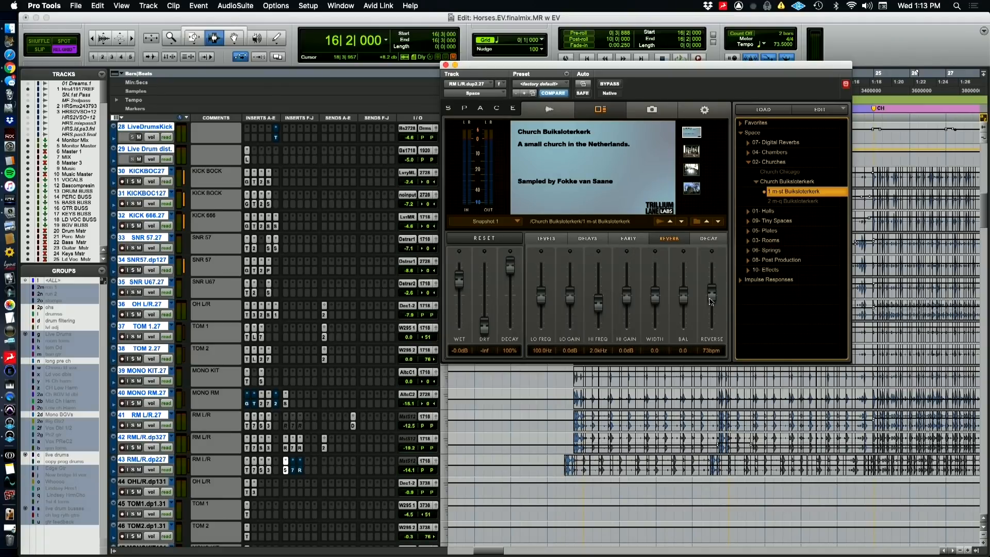
{"action": "left_click", "coordinate": [446, 65]}
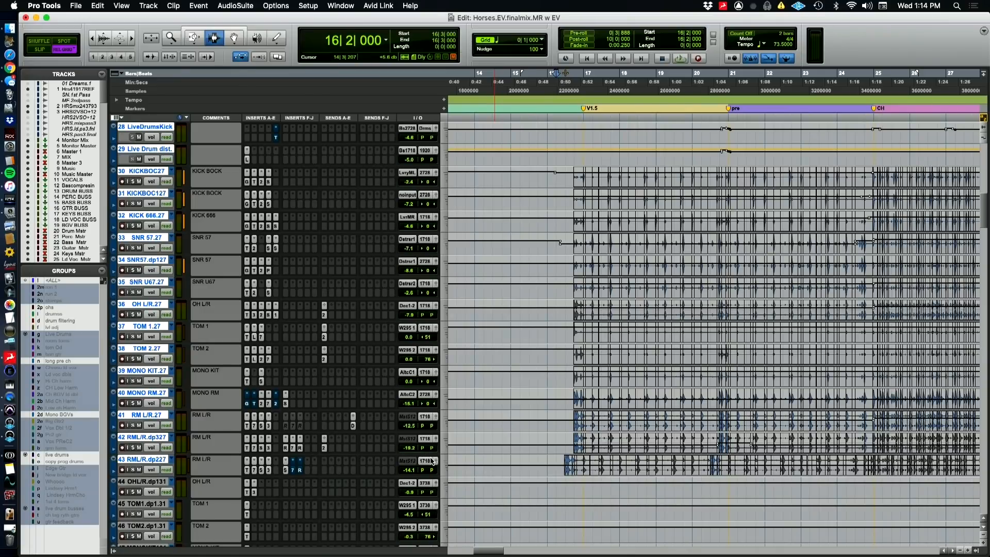
{"action": "key", "text": "super+bracketleft"}
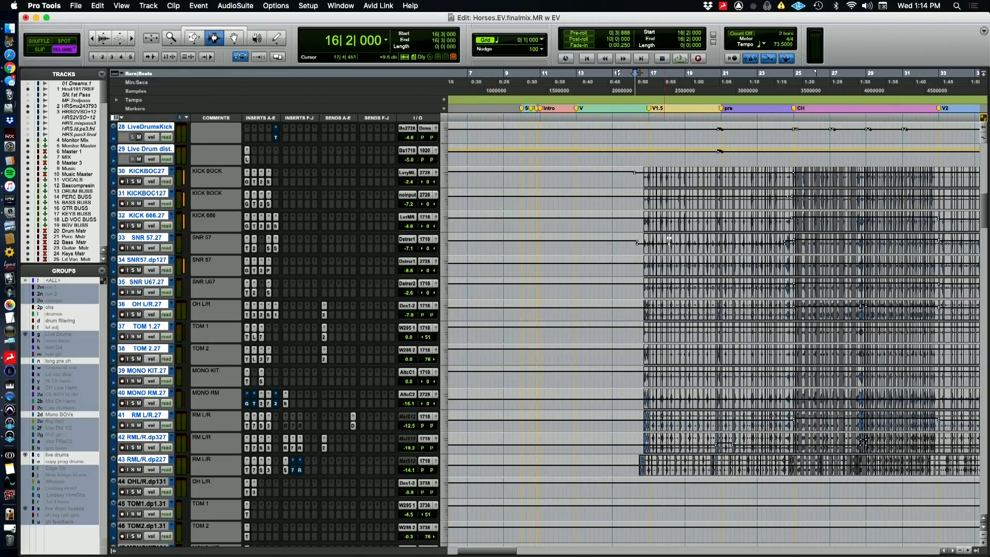
{"action": "scroll", "coordinate": [669, 240], "scroll_direction": "up", "scroll_amount": 3}
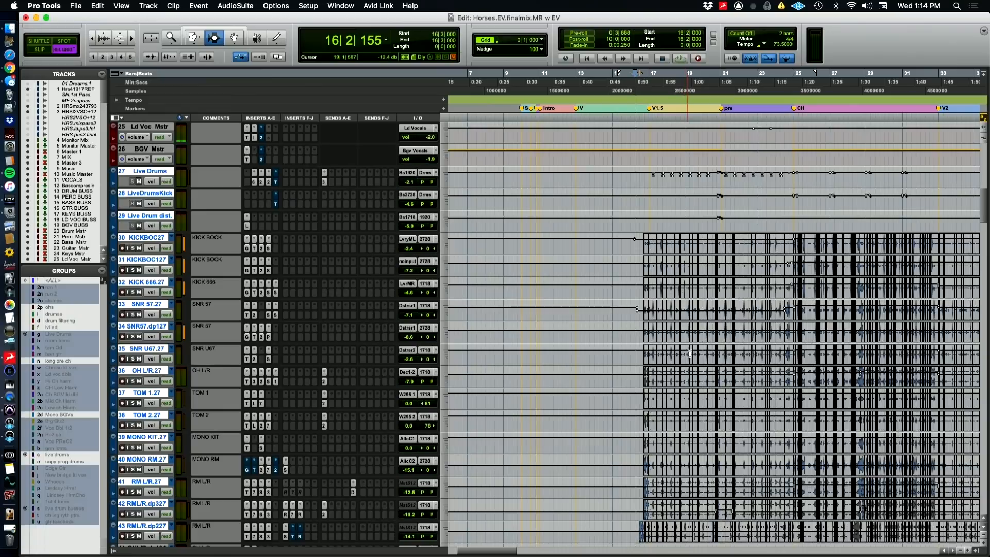
{"action": "scroll", "coordinate": [689, 353], "scroll_direction": "down", "scroll_amount": 6}
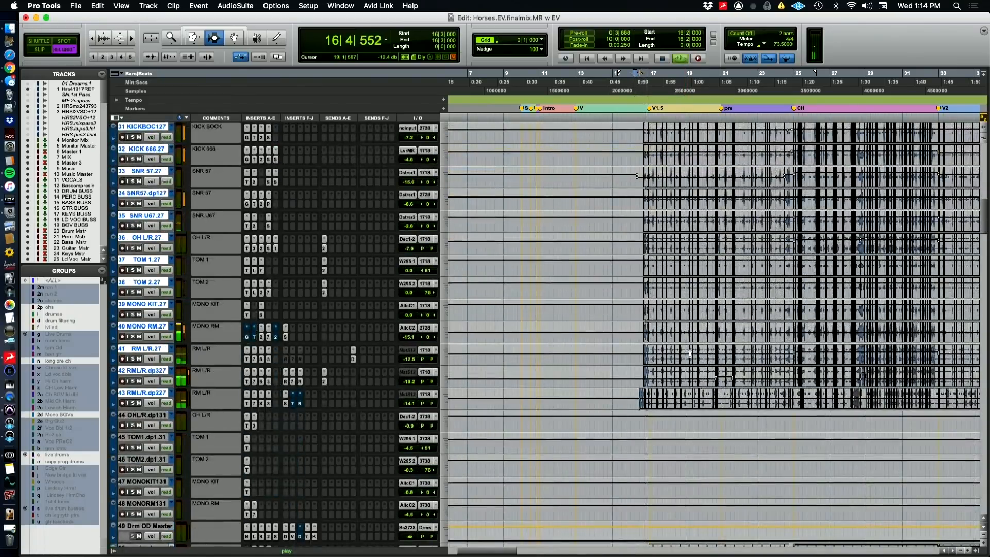
{"action": "scroll", "coordinate": [689, 353], "scroll_direction": "down", "scroll_amount": 6}
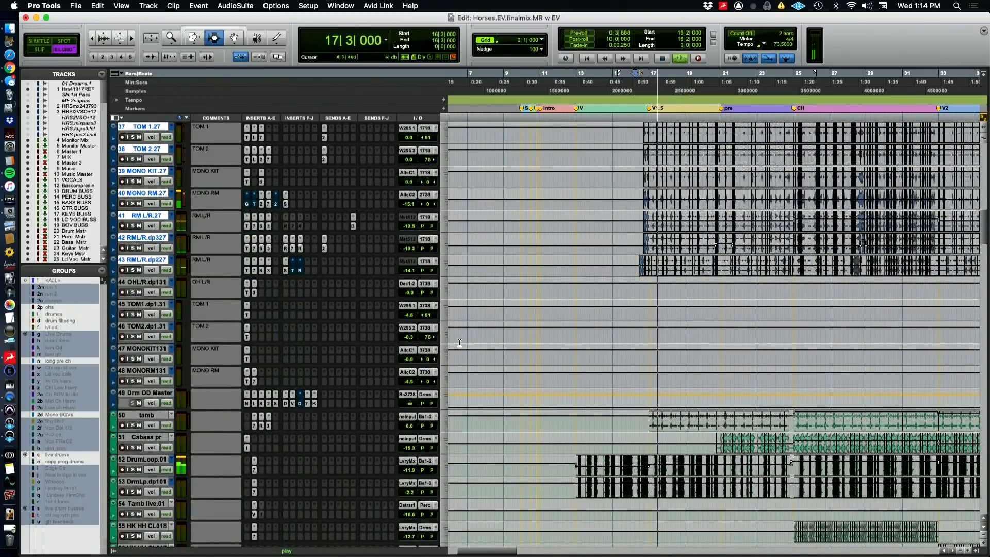
Select the tracks from Live Drums through stomp and solo them together while the song plays from 16|2|000
{"action": "scroll", "coordinate": [364, 342], "scroll_direction": "down", "scroll_amount": 3}
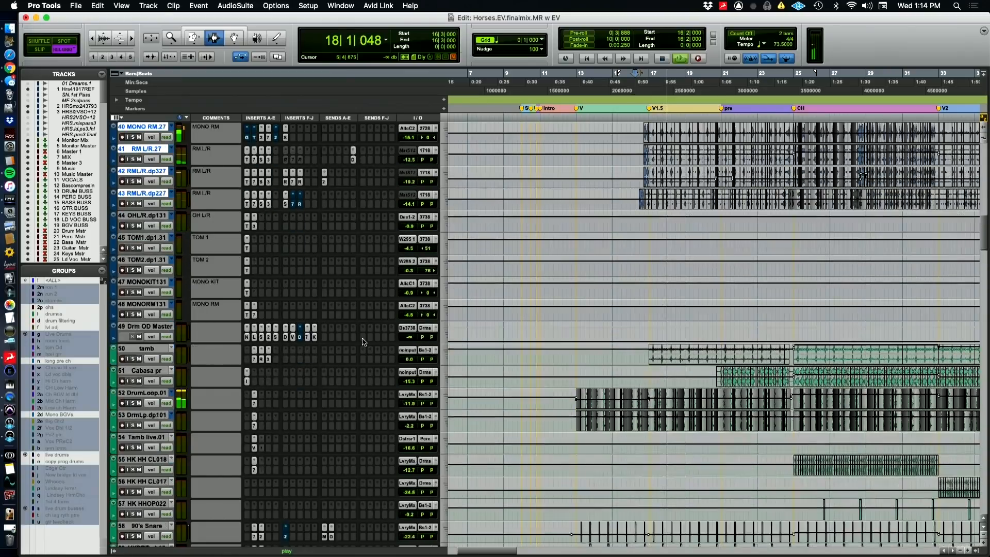
{"action": "scroll", "coordinate": [364, 342], "scroll_direction": "down", "scroll_amount": 14}
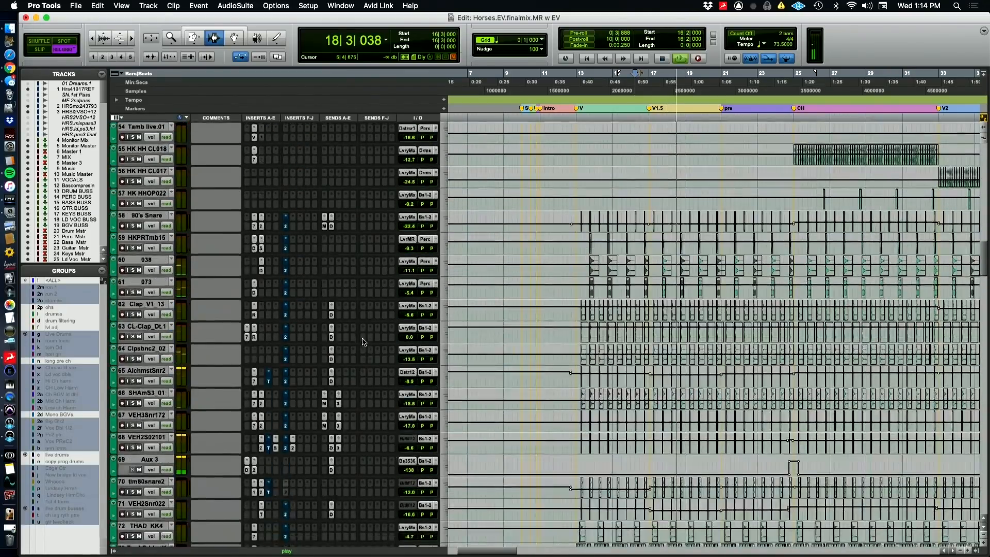
{"action": "scroll", "coordinate": [363, 342], "scroll_direction": "down", "scroll_amount": 16}
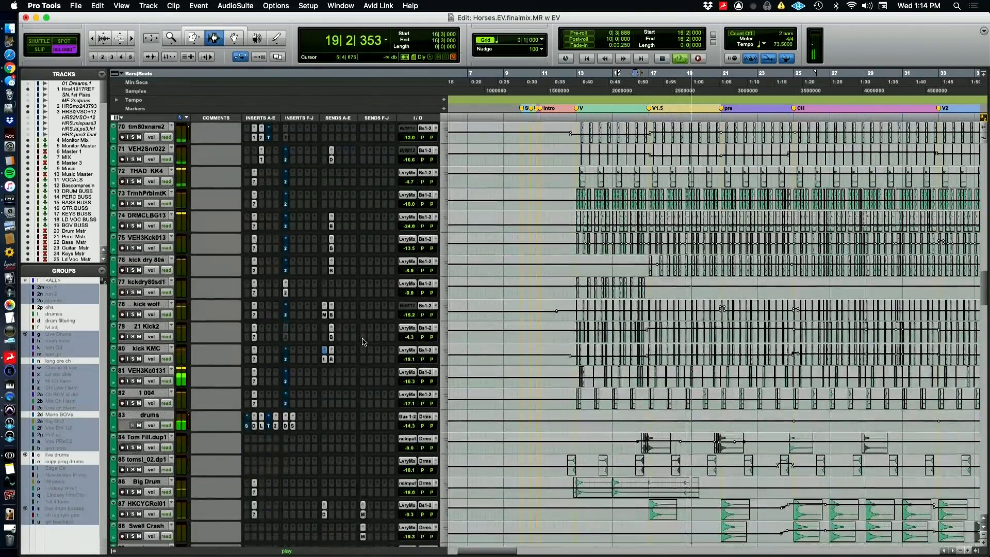
{"action": "scroll", "coordinate": [364, 341], "scroll_direction": "down", "scroll_amount": 11}
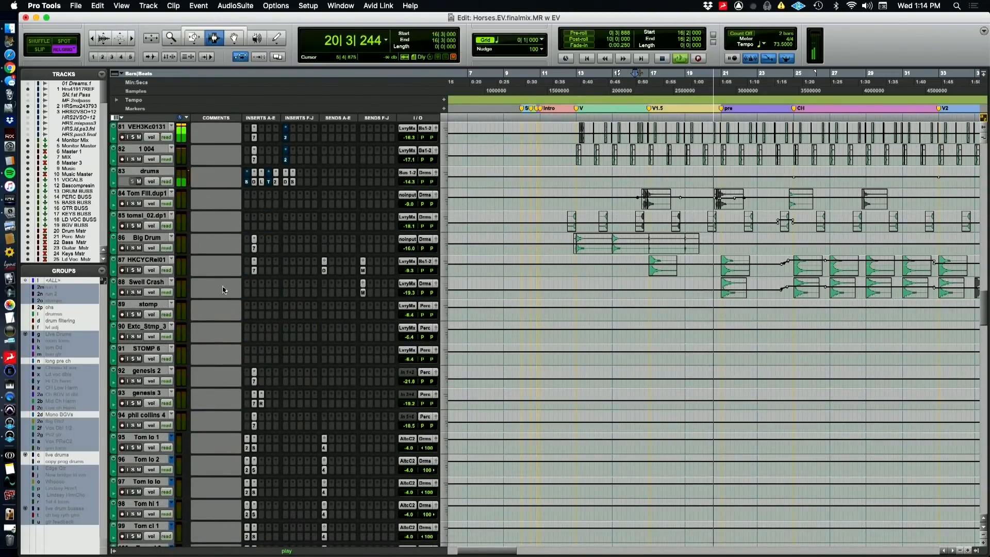
{"action": "left_click", "coordinate": [144, 305], "text": "shift"}
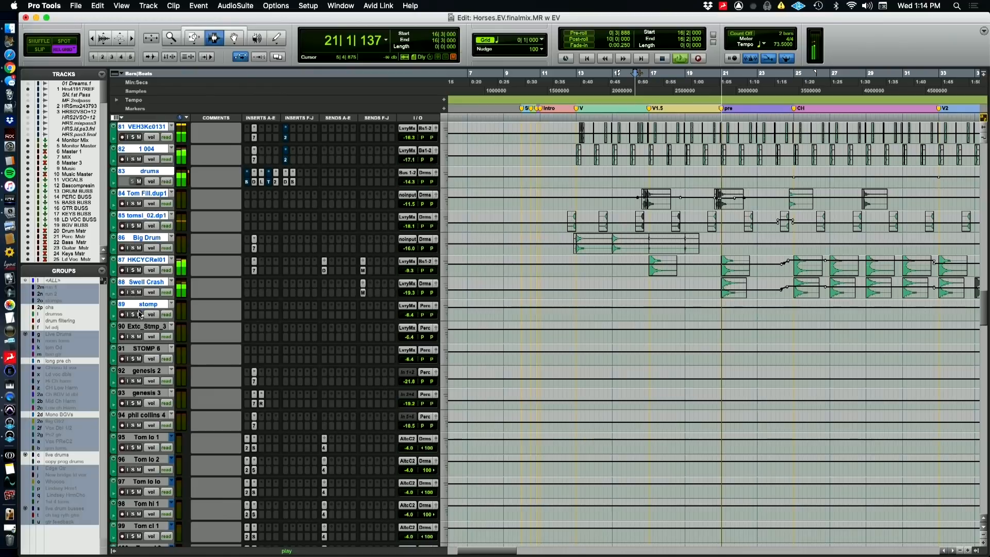
{"action": "scroll", "coordinate": [353, 354], "scroll_direction": "up", "scroll_amount": 13}
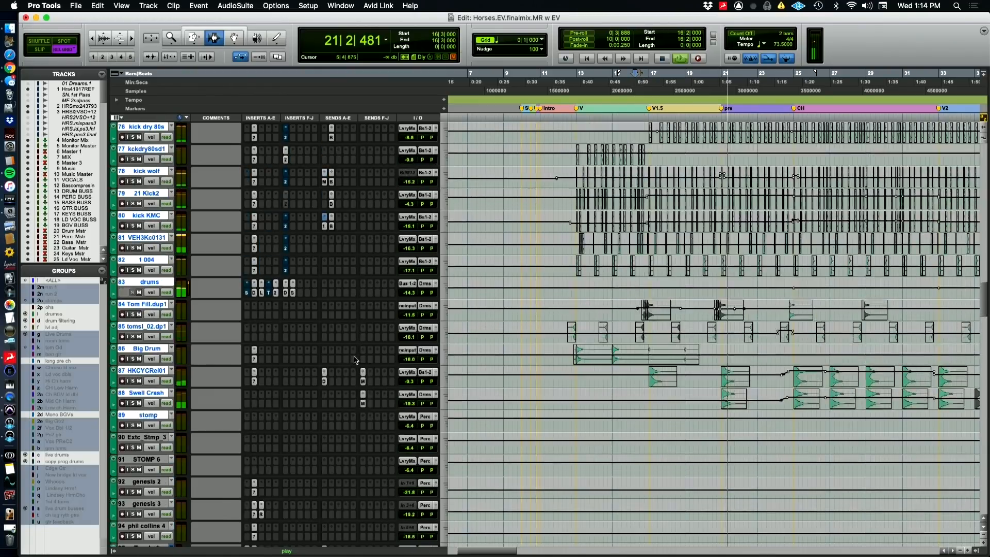
{"action": "scroll", "coordinate": [367, 341], "scroll_direction": "up", "scroll_amount": 19}
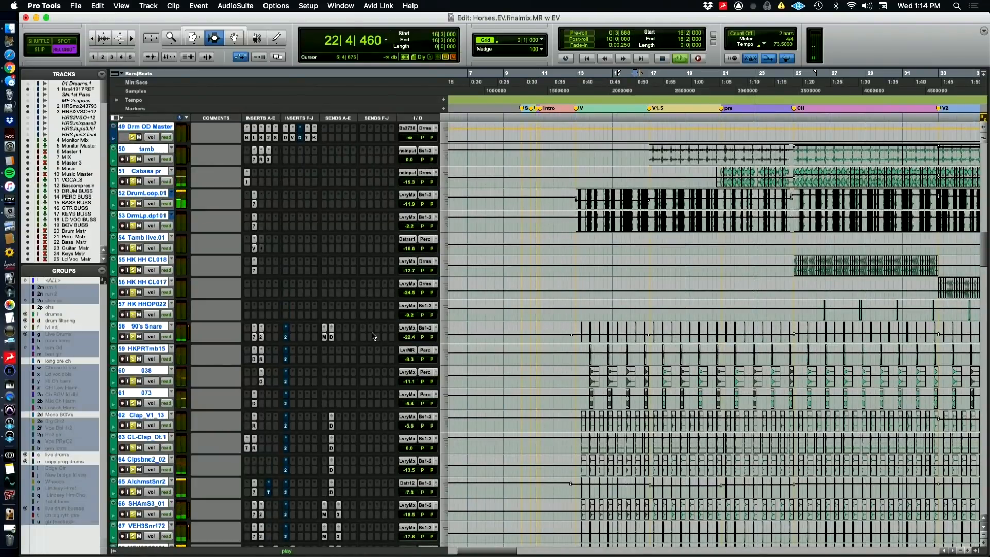
{"action": "key", "text": "space"}
Play the soloed drums from 16|2|000, switching briefly to the QuickTime Player camera view and back to Pro Tools
{"action": "scroll", "coordinate": [549, 256], "scroll_direction": "up", "scroll_amount": 11}
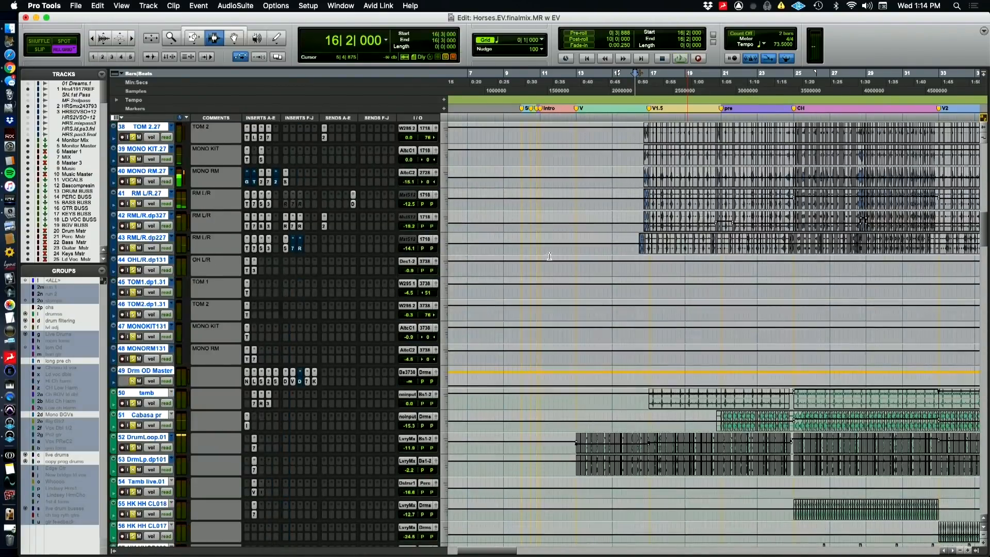
{"action": "scroll", "coordinate": [549, 256], "scroll_direction": "up", "scroll_amount": 11}
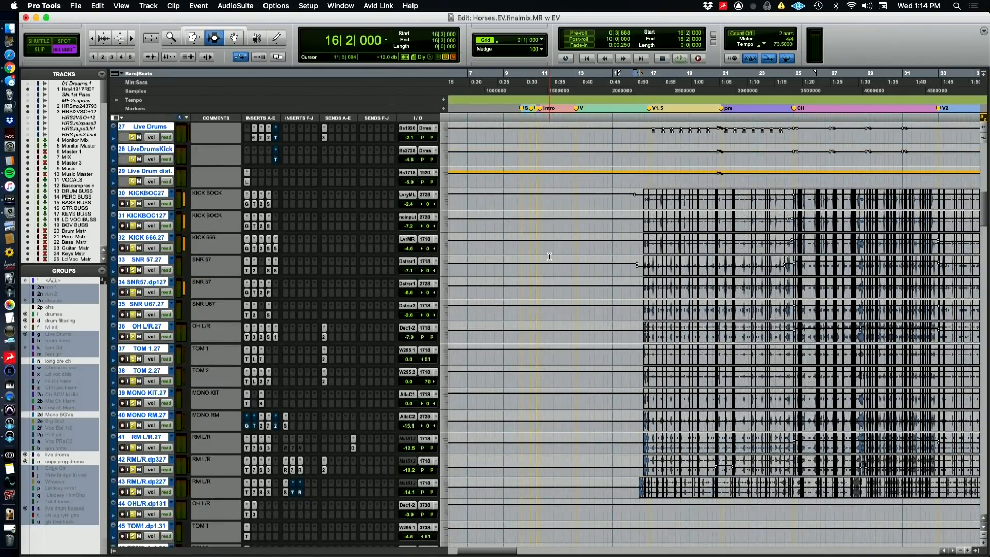
{"action": "key", "text": "super+Tab"}
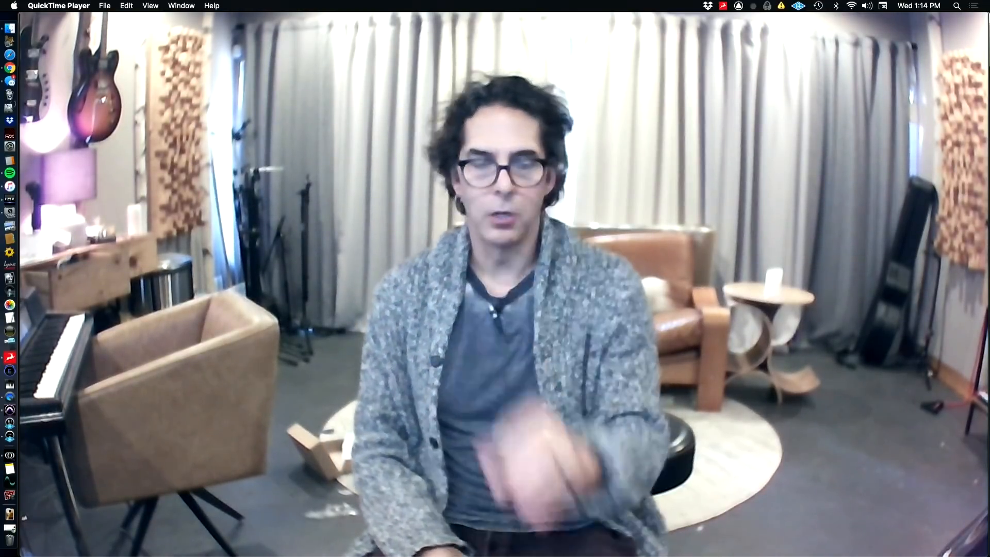
{"action": "key", "text": "super+Tab"}
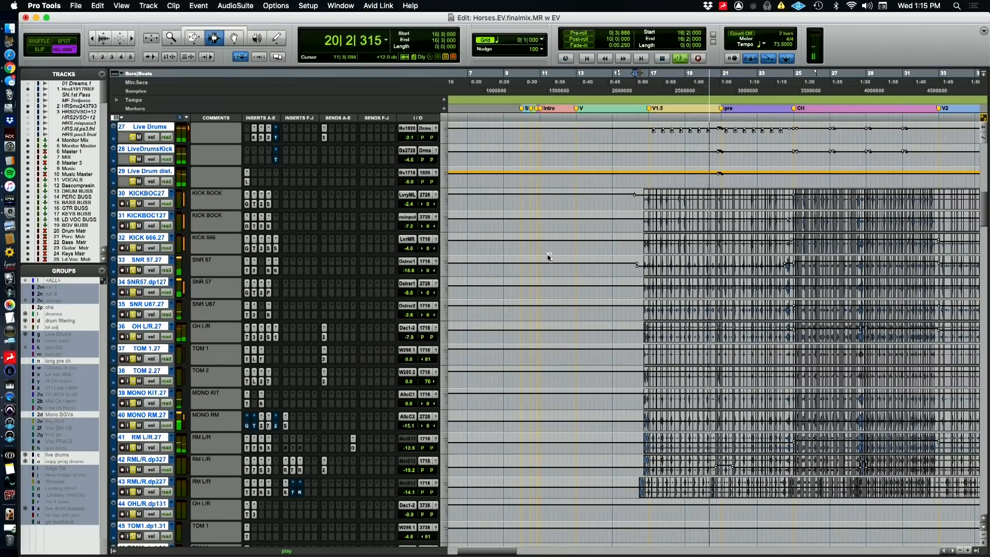
{"action": "key", "text": "super+Tab"}
{"action": "key", "text": "super+Tab"}
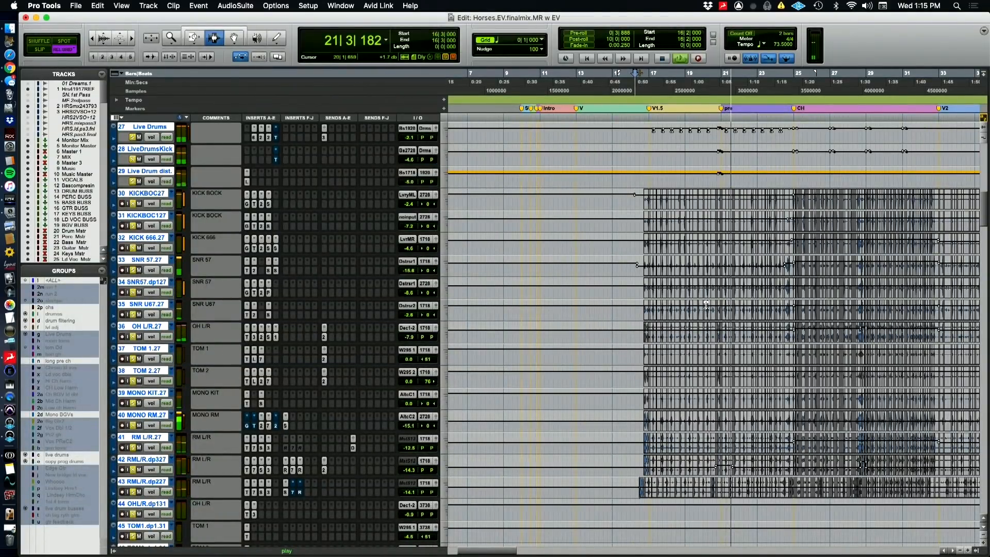
Clear the solos on the Live Drums, LiveDrumsKick and Live Drum dist. buses and audition the drums from 16|2|000
{"action": "scroll", "coordinate": [488, 325], "scroll_direction": "up", "scroll_amount": 9}
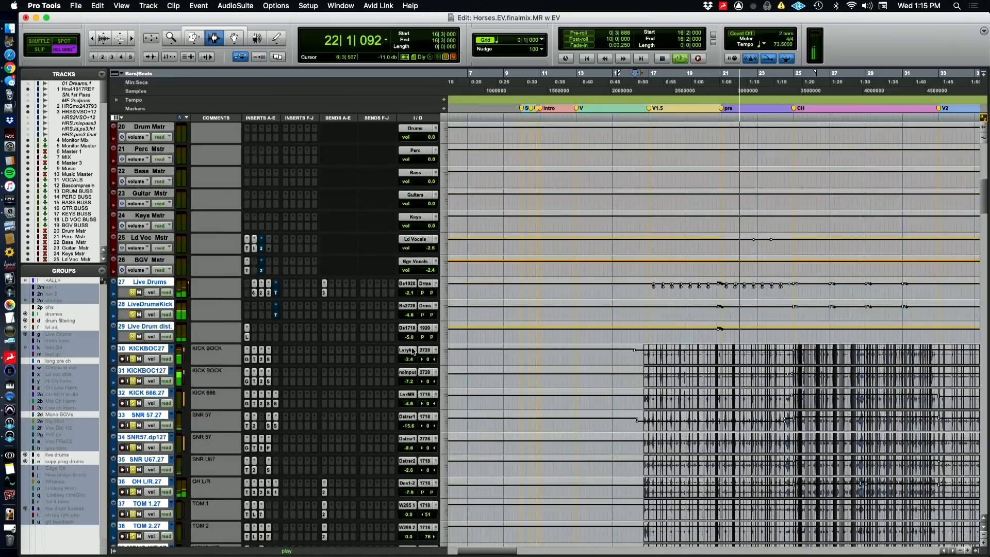
{"action": "scroll", "coordinate": [413, 351], "scroll_direction": "down", "scroll_amount": 3}
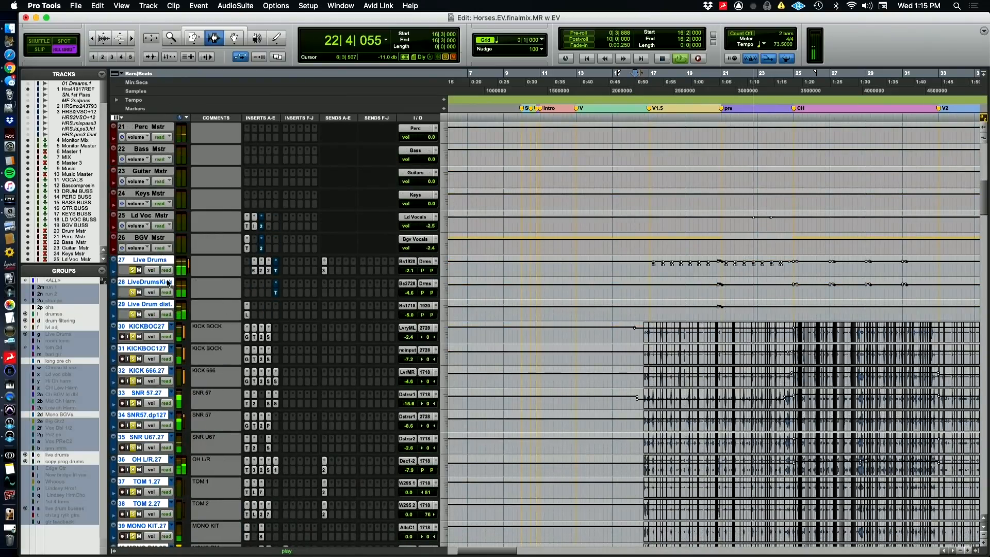
{"action": "left_click", "coordinate": [135, 269]}
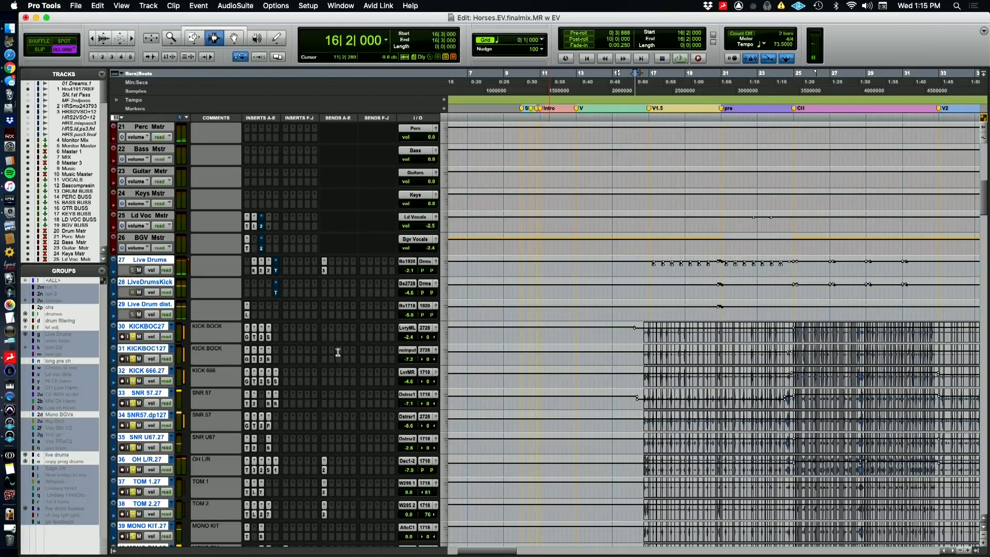
{"action": "key", "text": "space"}
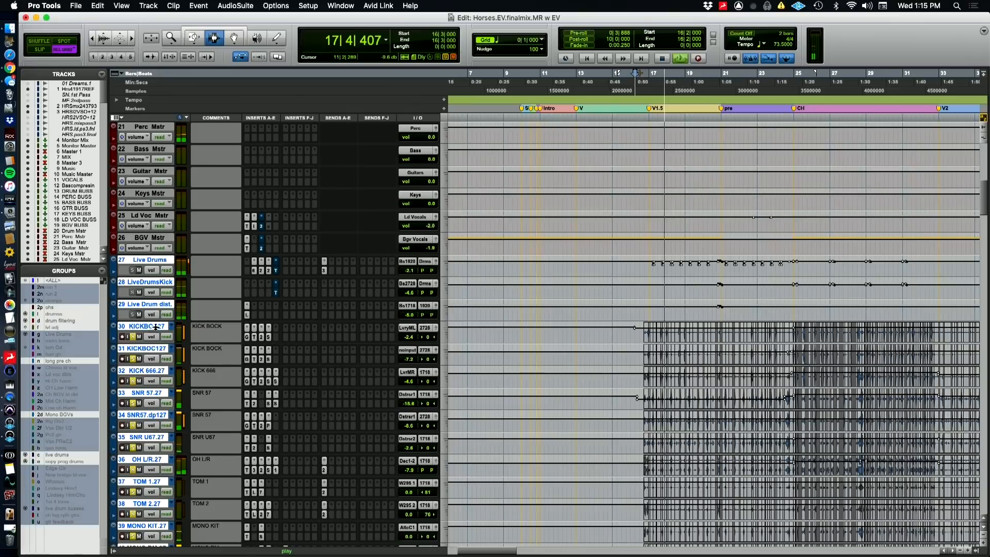
Select Live Drums through RML/R.dp227, clear their solos, and play the remaining soloed drums from 16|2|000
{"action": "left_click", "coordinate": [140, 262]}
{"action": "scroll", "coordinate": [155, 444], "scroll_direction": "down", "scroll_amount": 9}
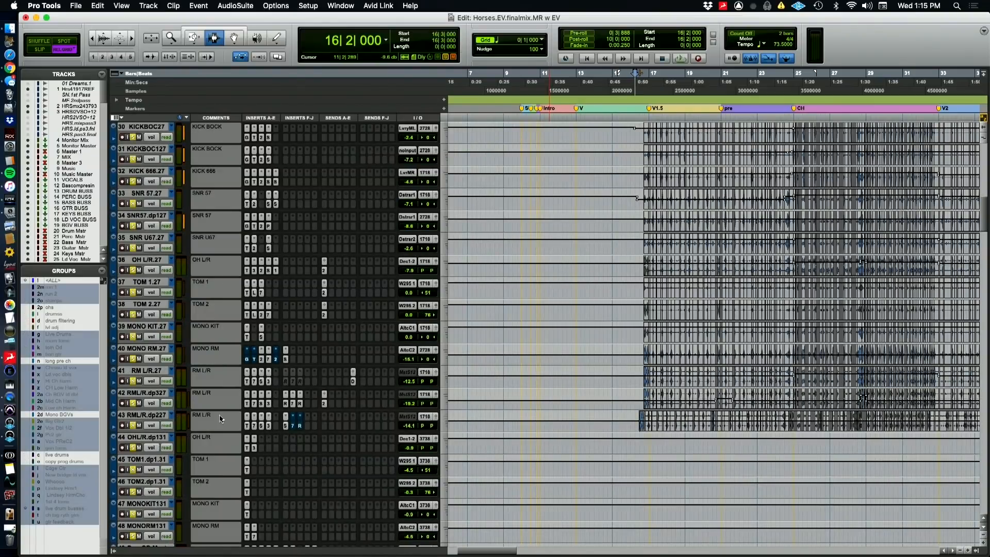
{"action": "left_click", "coordinate": [138, 416], "text": "shift"}
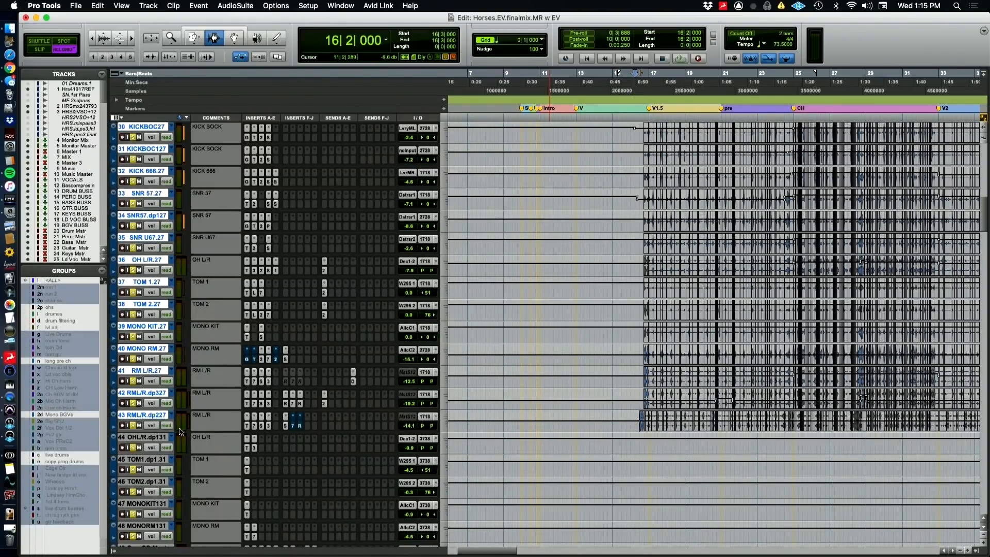
{"action": "key", "text": "space"}
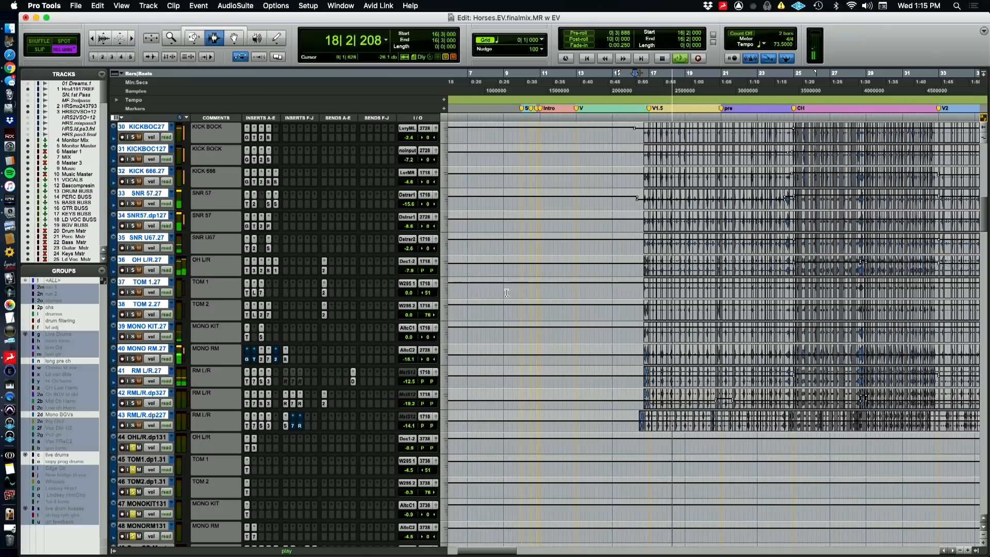
Solo the selected live drum tracks again to hear them with the other drums, and stop playback
{"action": "left_click", "coordinate": [134, 249]}
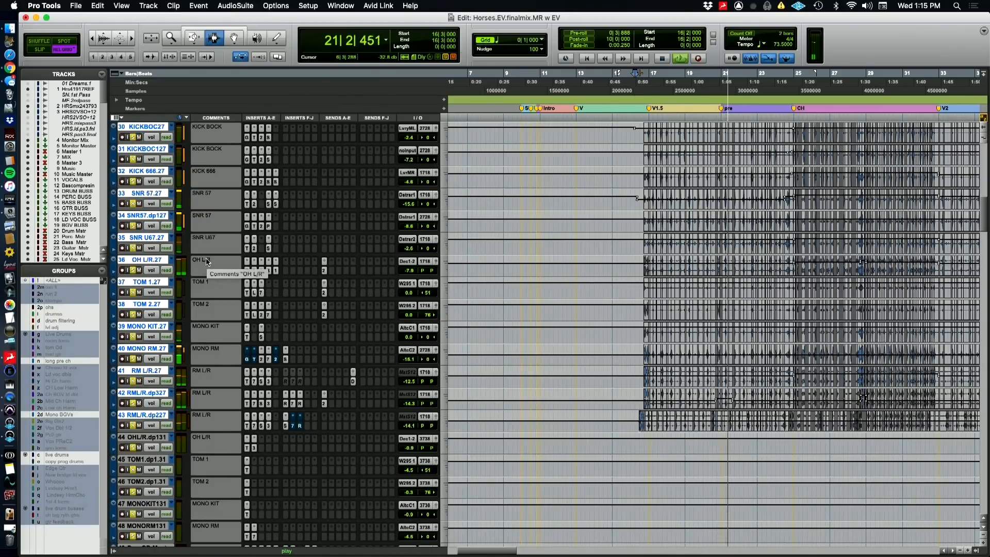
{"action": "scroll", "coordinate": [322, 330], "scroll_direction": "up", "scroll_amount": 4}
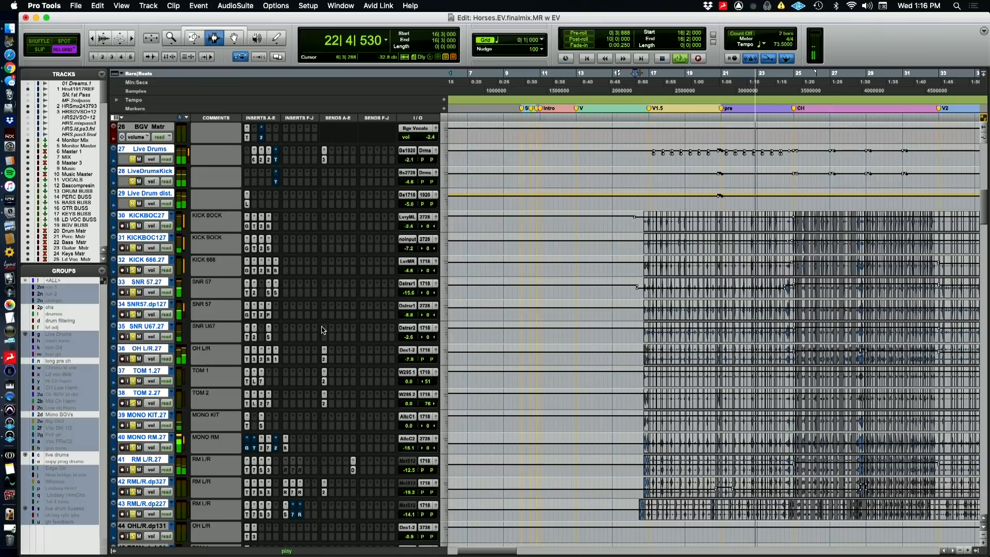
{"action": "key", "text": "space"}
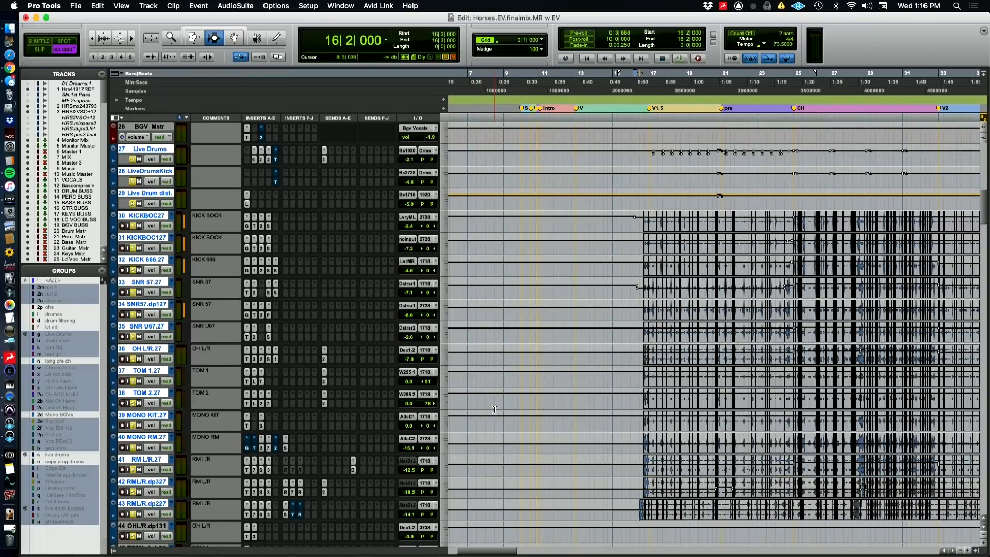
Look over the drum tracks and inspect the FabFilter Saturn settings on RML/R.dp327
{"action": "scroll", "coordinate": [494, 409], "scroll_direction": "down", "scroll_amount": 10}
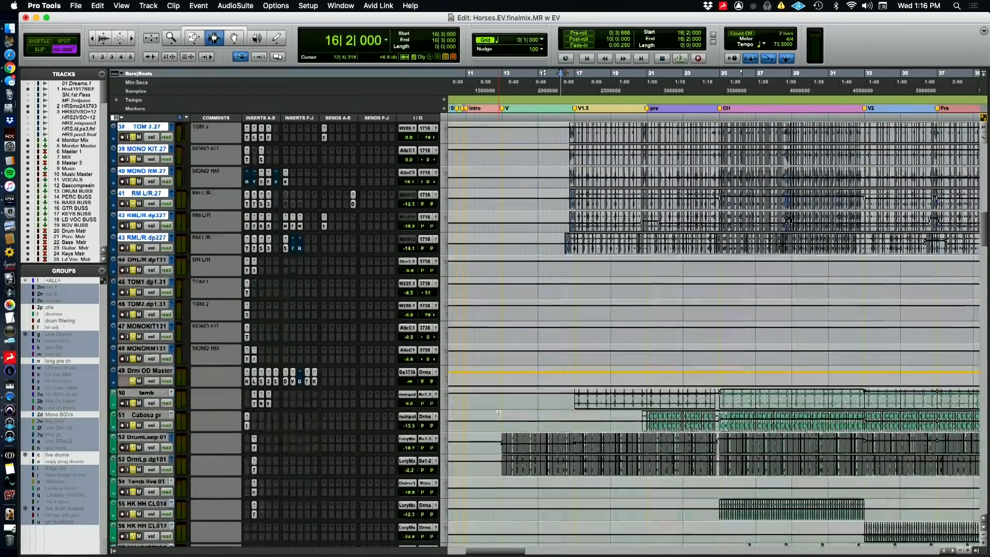
{"action": "scroll", "coordinate": [498, 414], "scroll_direction": "down", "scroll_amount": 3}
{"action": "scroll", "coordinate": [498, 414], "scroll_direction": "up", "scroll_amount": 6}
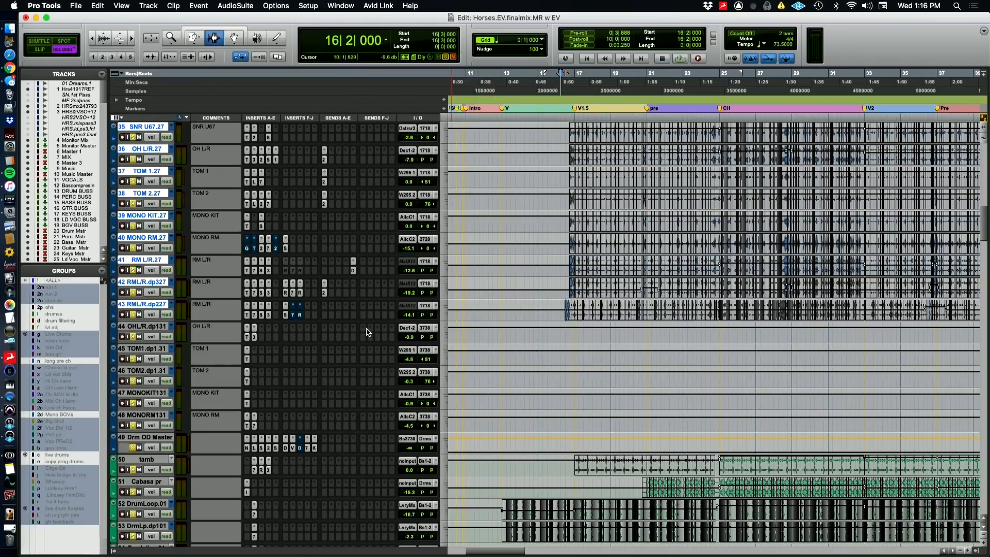
{"action": "left_click", "coordinate": [262, 293]}
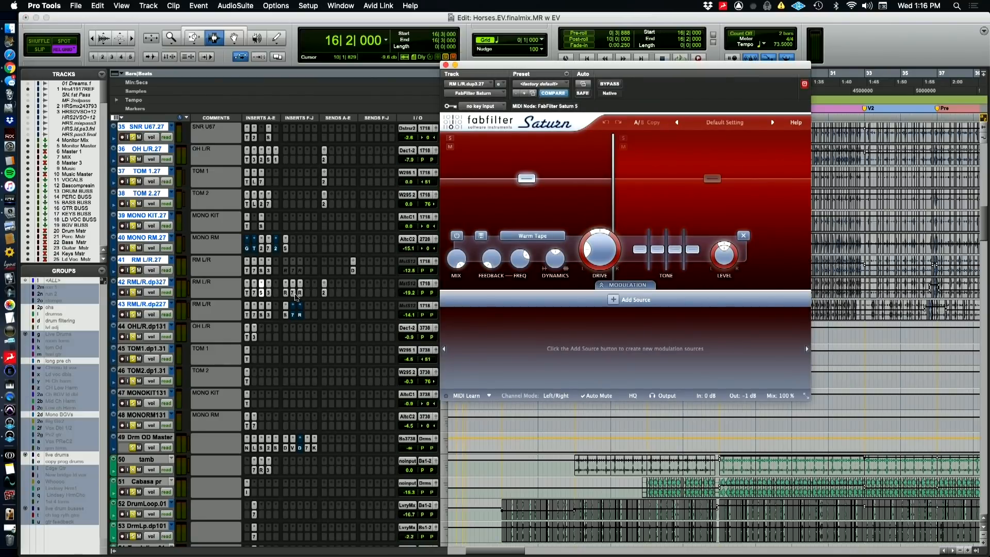
{"action": "left_click", "coordinate": [446, 65]}
Play the soloed drums through the bridge from 54|2|000, switching briefly to the QuickTime Player camera view and back
{"action": "key", "text": "super+bracketleft"}
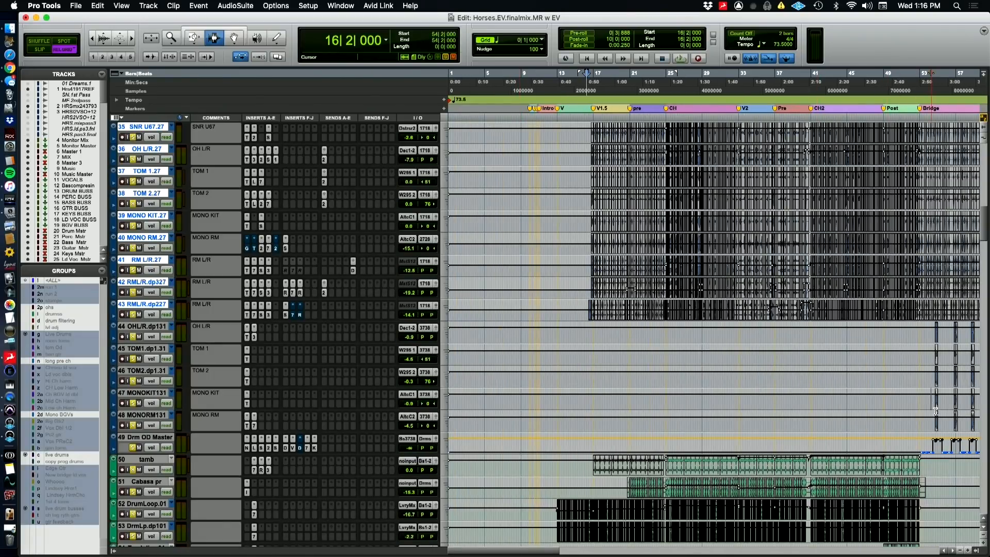
{"action": "scroll", "coordinate": [931, 399], "scroll_direction": "right", "scroll_amount": 5}
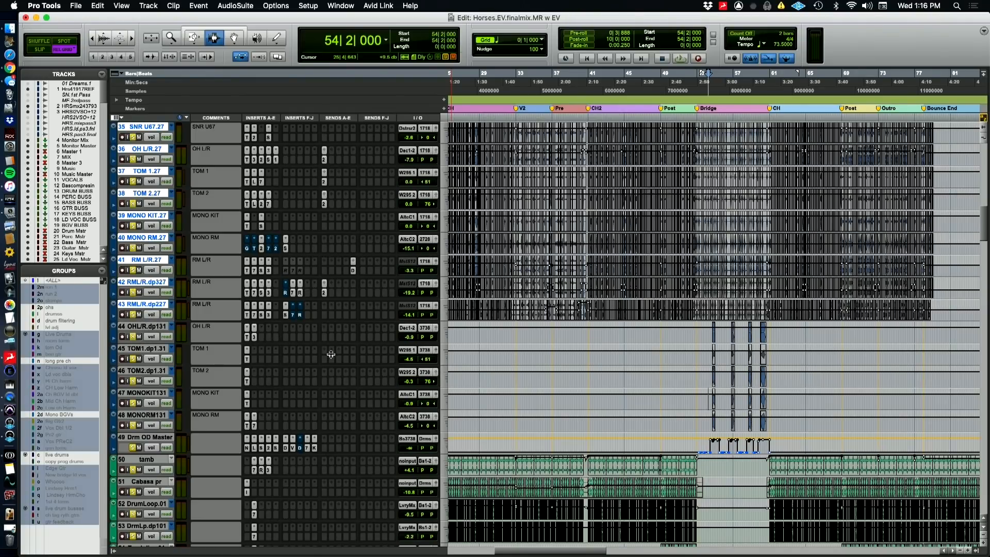
{"action": "key", "text": "space"}
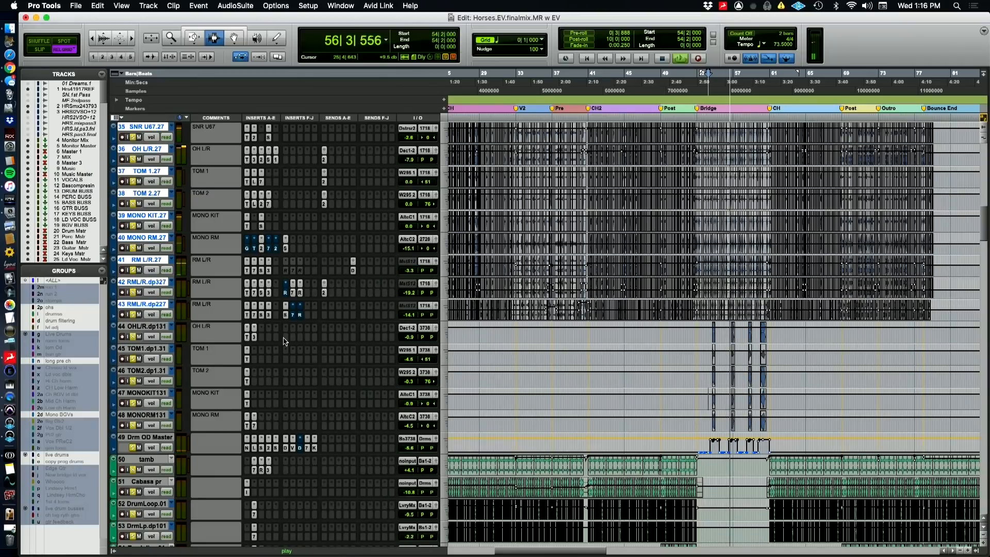
{"action": "key", "text": "super+Tab"}
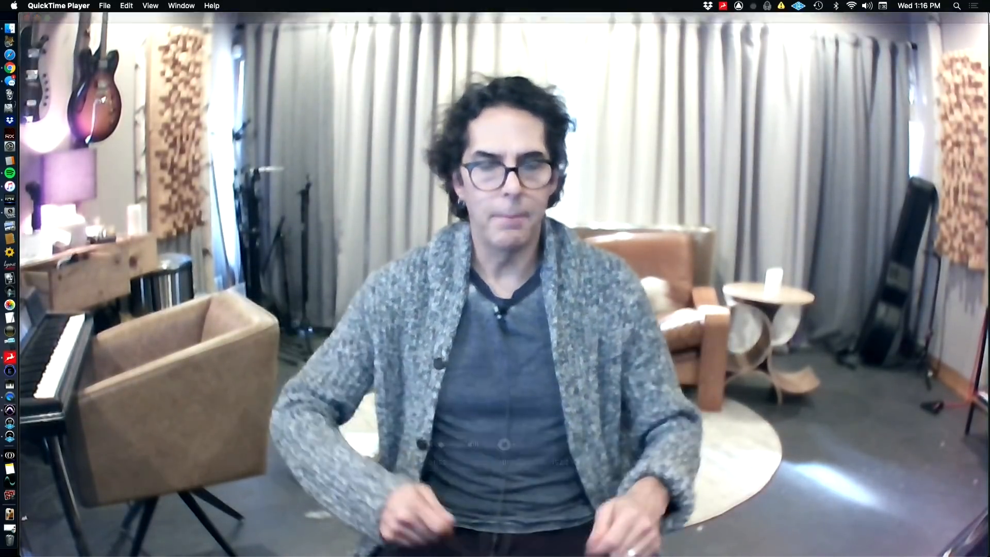
{"action": "key", "text": "super+Tab"}
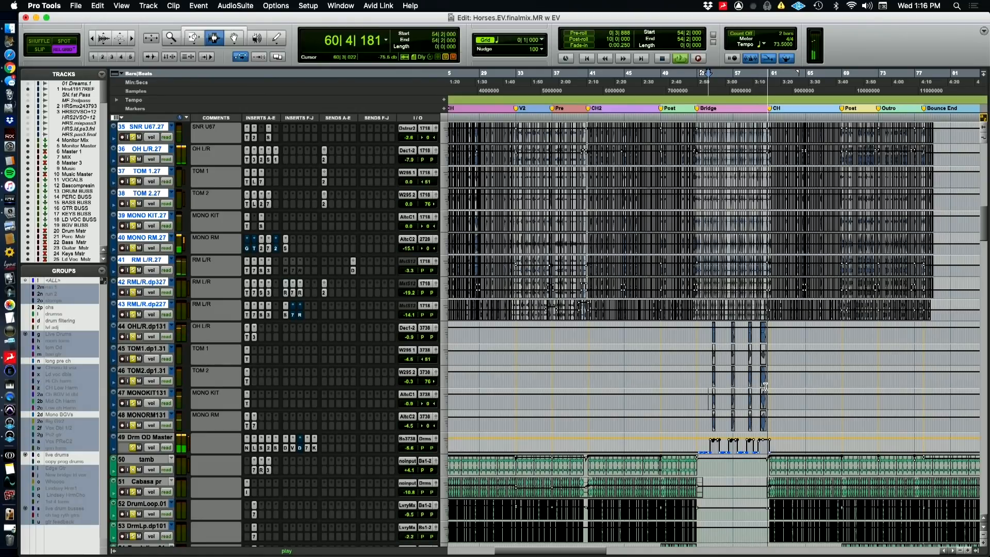
{"action": "key", "text": "space"}
Zoom in on the bridge, clear the drum solos, and select the tracks from OHL/R.dp131 through Drm OD Master
{"action": "key", "text": "super+Tab"}
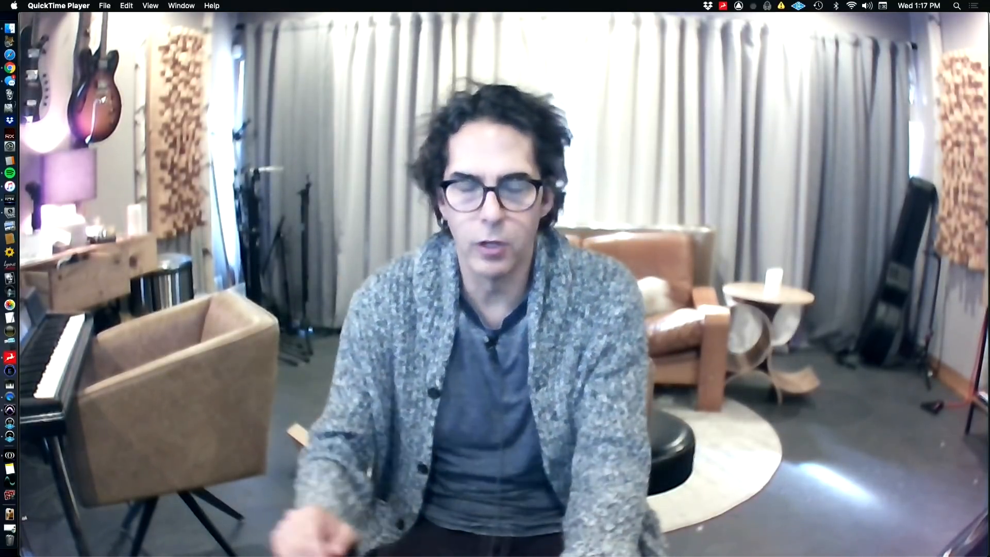
{"action": "mouse_move", "coordinate": [805, 424]}
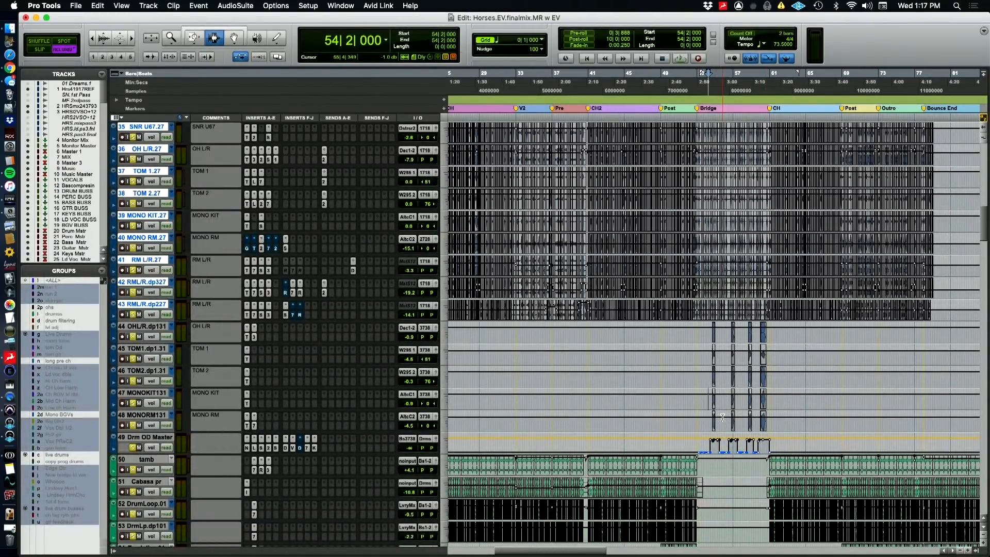
{"action": "key", "text": "t"}
{"action": "key", "text": "t"}
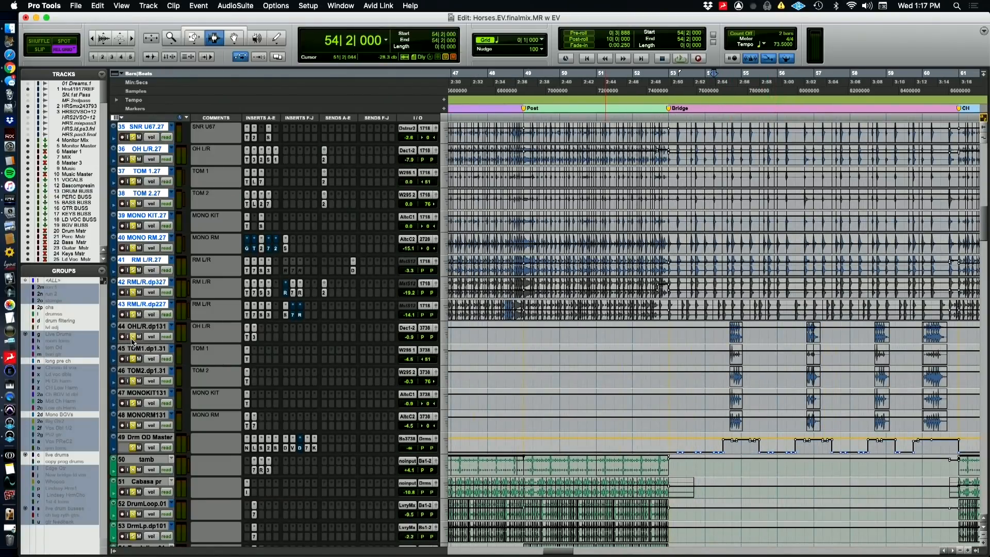
{"action": "left_click", "coordinate": [132, 338]}
{"action": "left_click", "coordinate": [135, 327]}
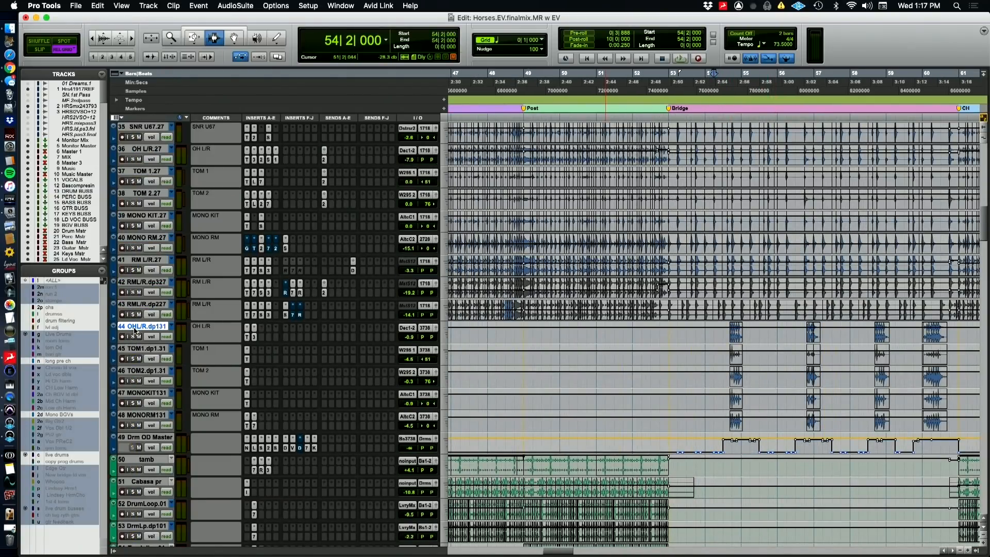
{"action": "left_click", "coordinate": [139, 438], "text": "shift"}
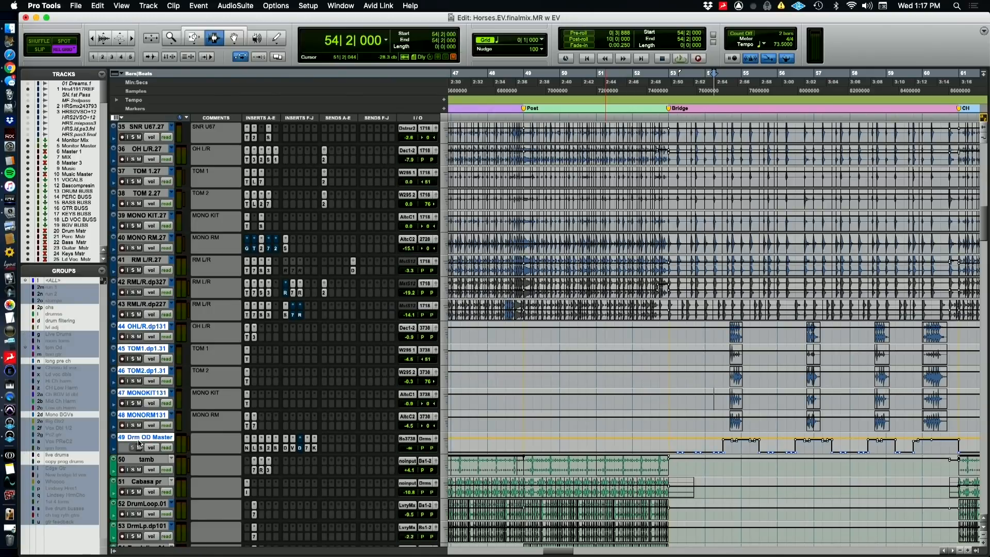
Solo the selected overdubbed drum tracks and play the bridge from 54|3|000
{"action": "left_click", "coordinate": [133, 425]}
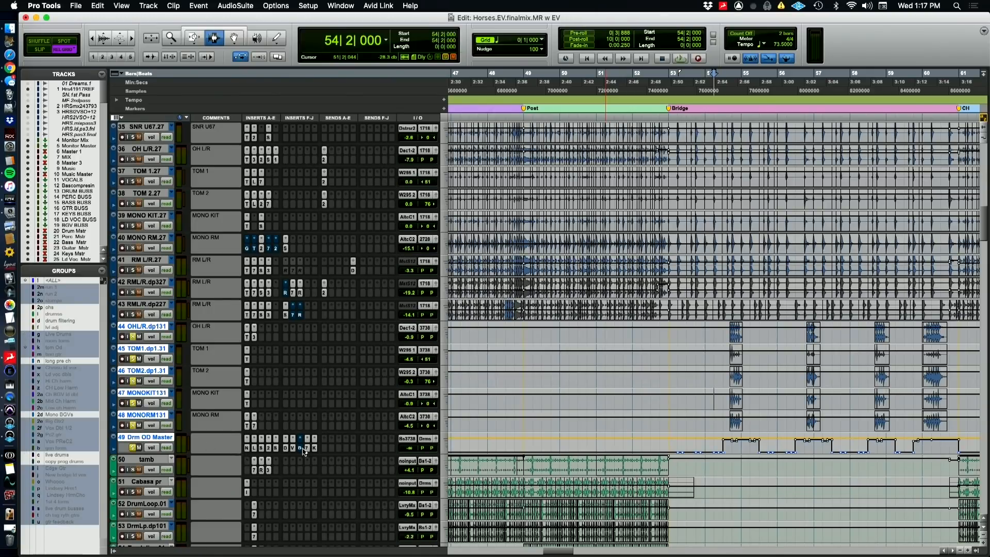
{"action": "left_click", "coordinate": [723, 85]}
{"action": "key", "text": "space"}
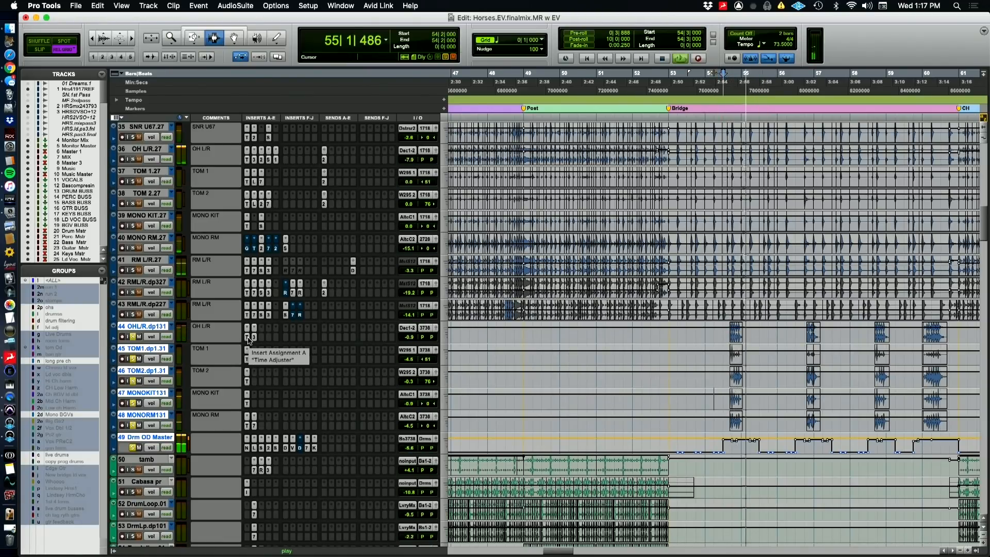
Inspect the Time Adjuster settings on OHL/R.dp131, TOM1.dp1.31 and TOM2.dp1.31 during playback, and stop
{"action": "left_click", "coordinate": [247, 338]}
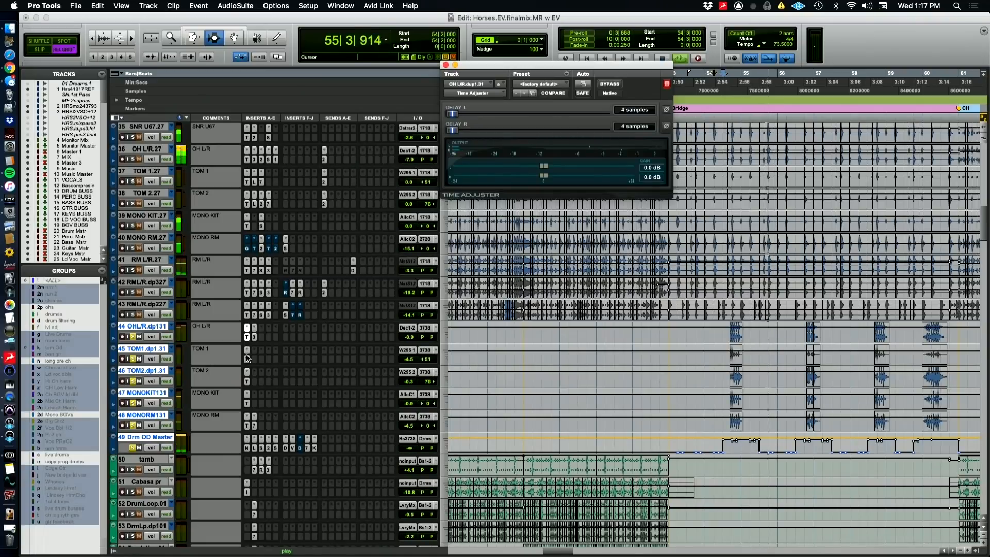
{"action": "left_click", "coordinate": [248, 358]}
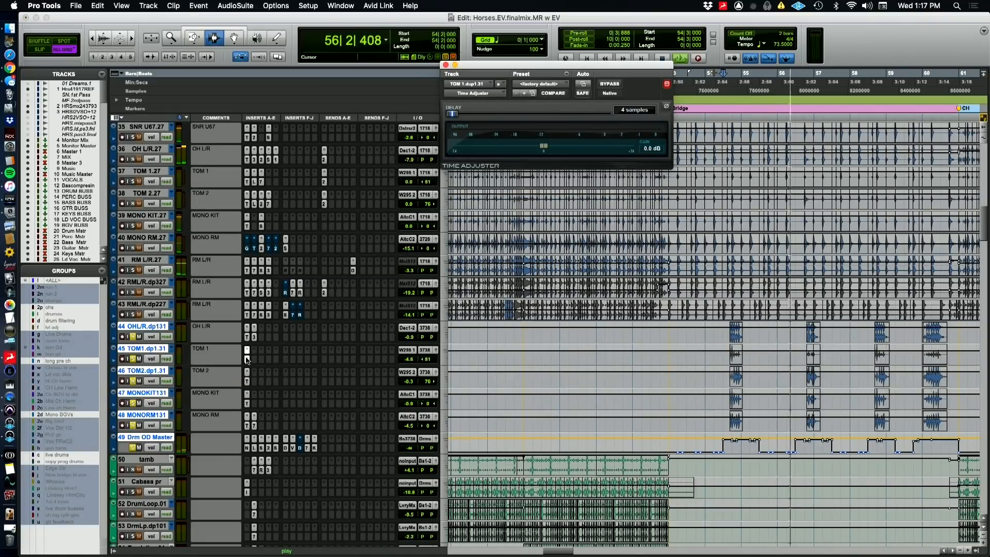
{"action": "left_click", "coordinate": [247, 381]}
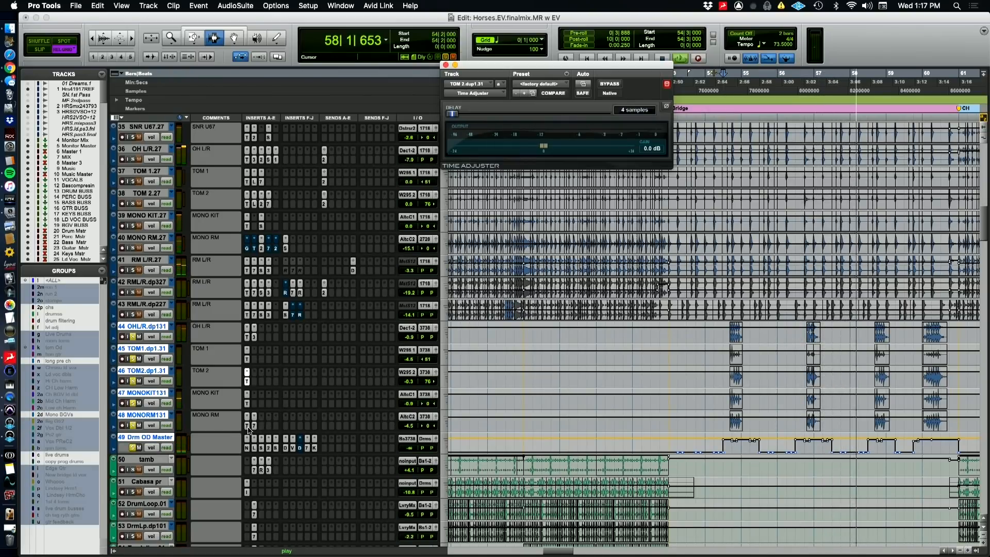
{"action": "key", "text": "space"}
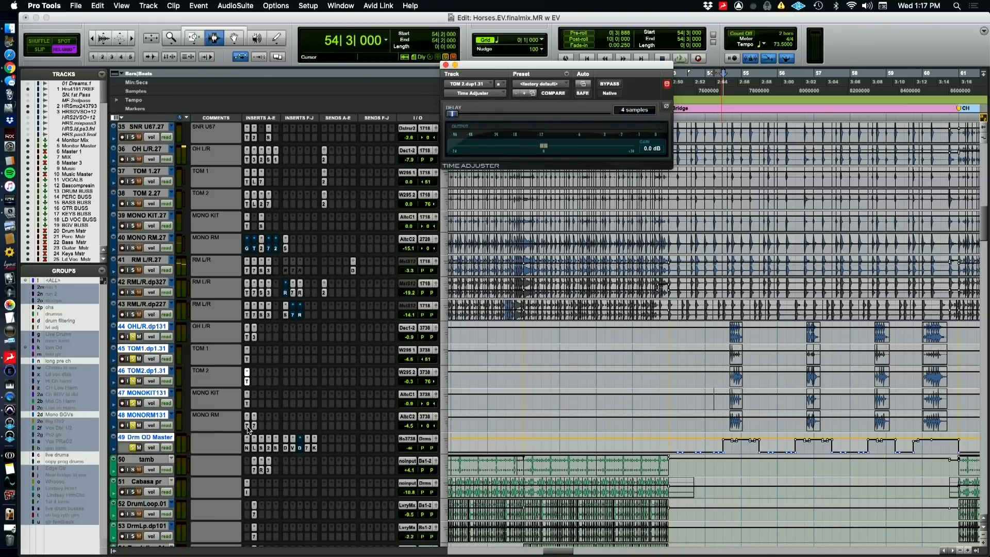
Play the overdubbed drums in the bridge again from 54|3|000, switching briefly to the QuickTime Player camera view and back
{"action": "left_click", "coordinate": [139, 428]}
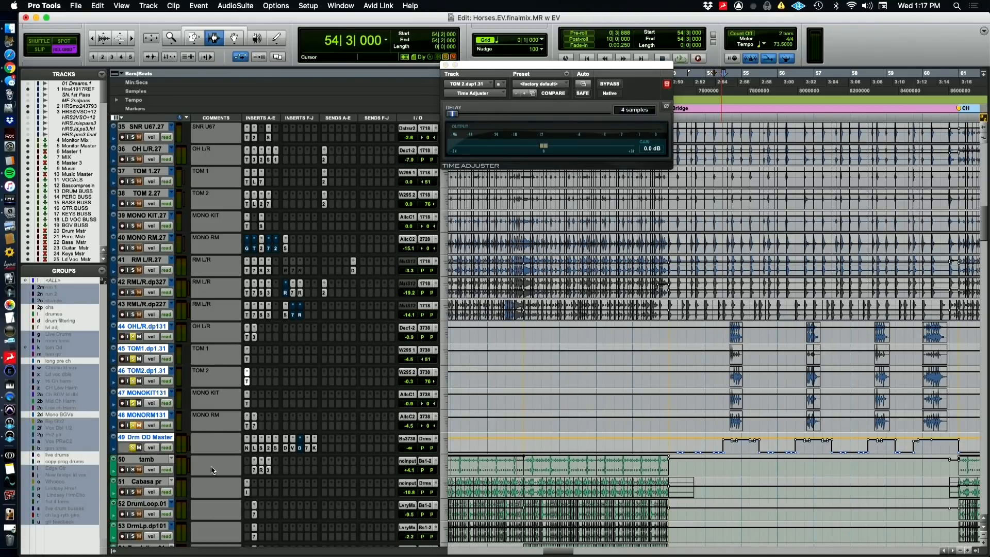
{"action": "key", "text": "space"}
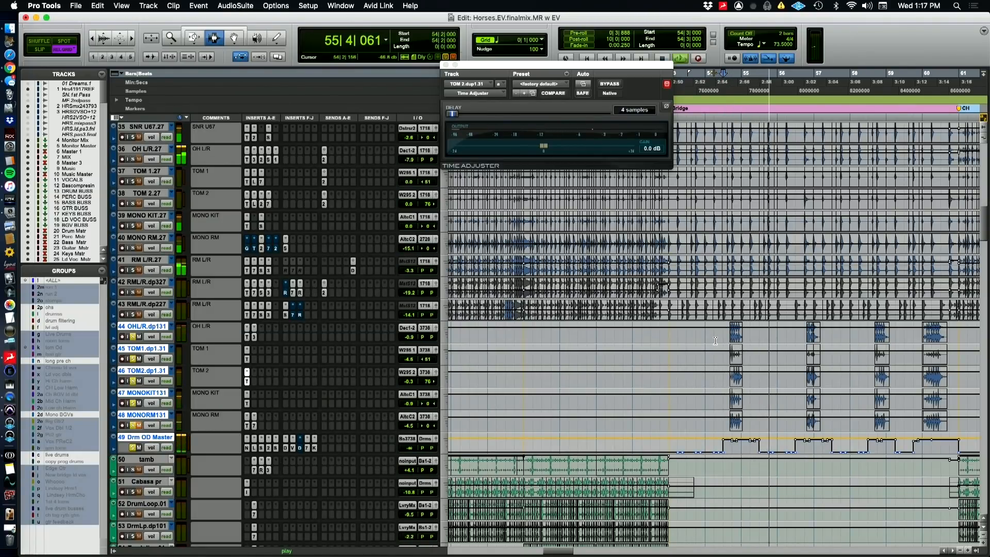
{"action": "key", "text": "super+Tab"}
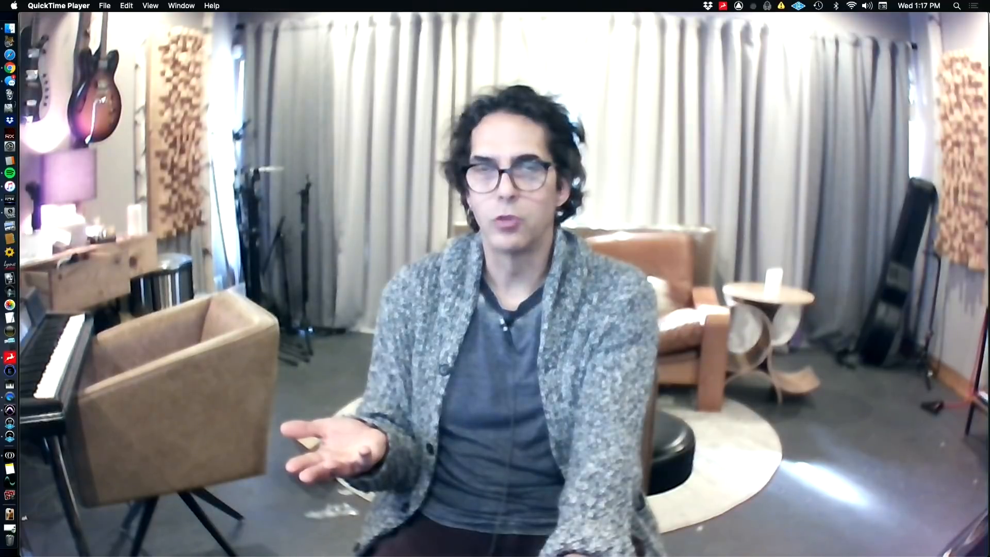
{"action": "key", "text": "super+Tab"}
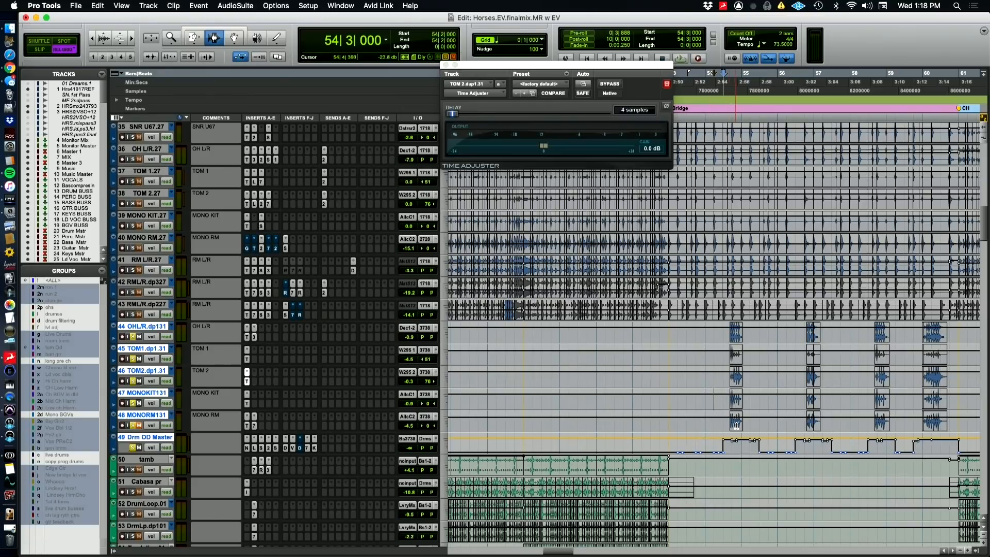
{"action": "left_click", "coordinate": [137, 425]}
{"action": "key", "text": "space"}
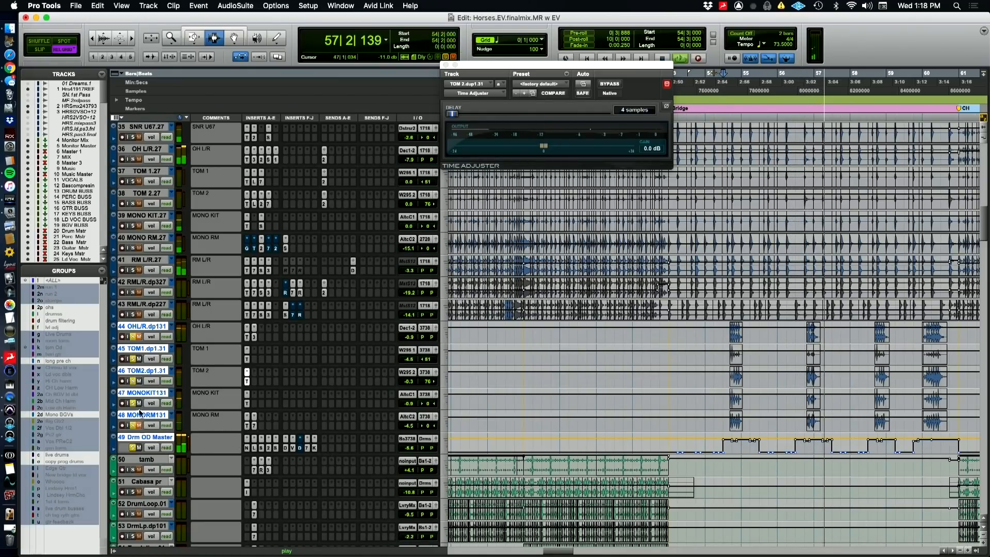
{"action": "key", "text": "space"}
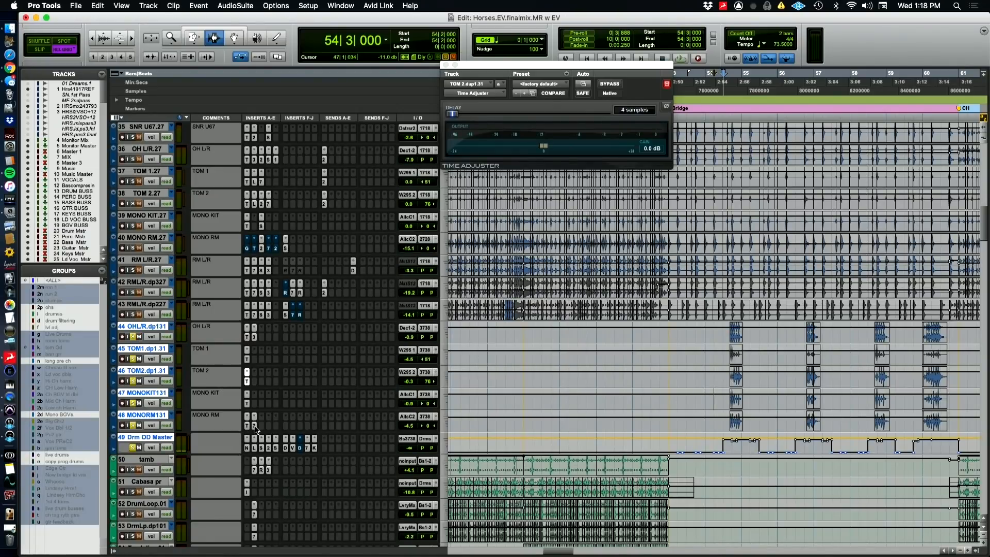
Check the second insert on MONORM131 and inspect Mod Delay III on OHL/R.dp131 while briefly playing the overdubs
{"action": "left_click", "coordinate": [254, 426]}
{"action": "left_click", "coordinate": [254, 426]}
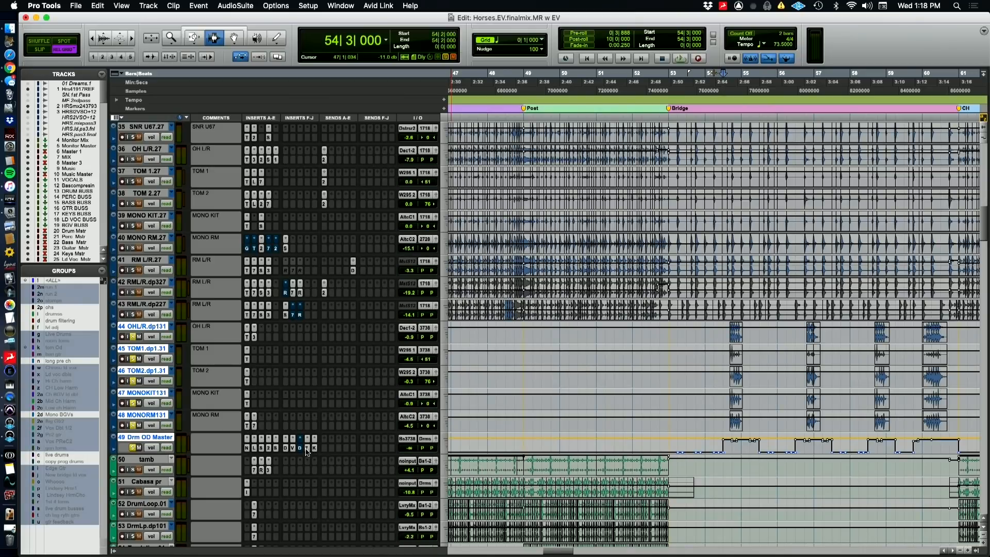
{"action": "left_click", "coordinate": [254, 337]}
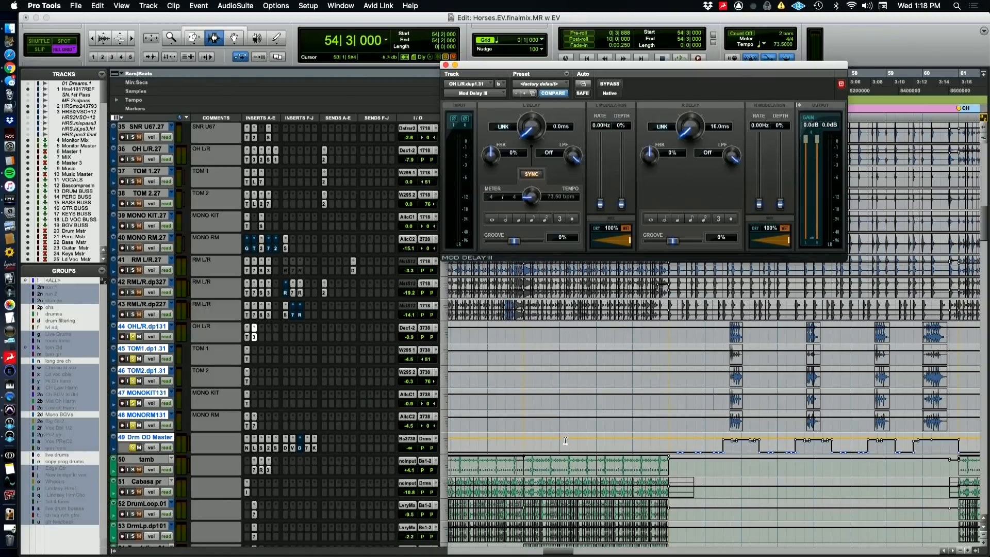
{"action": "key", "text": "space"}
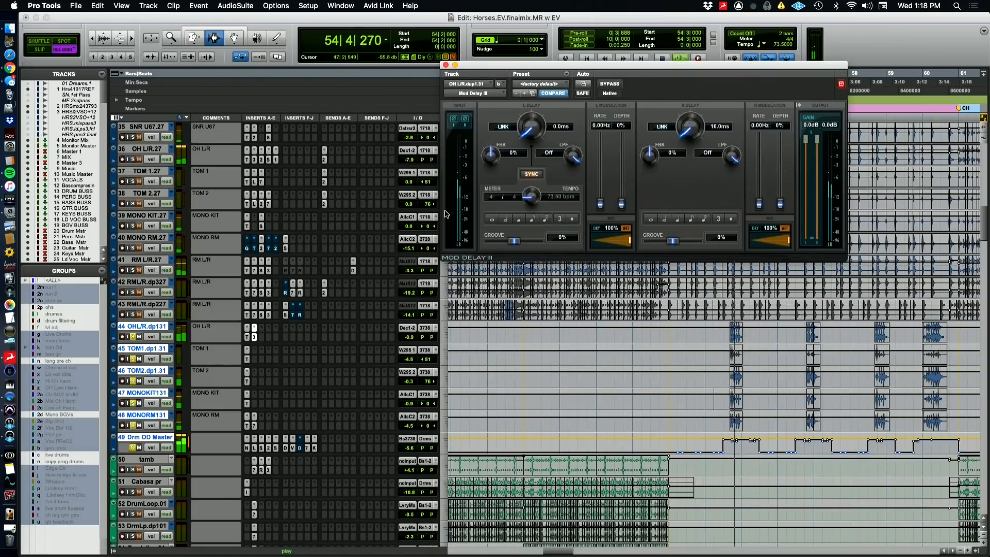
{"action": "left_click", "coordinate": [445, 64]}
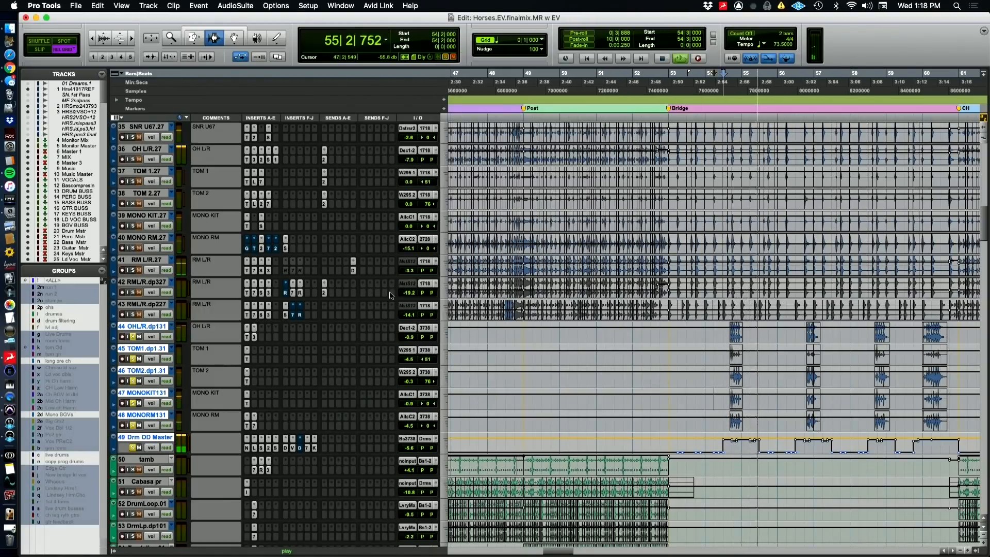
{"action": "key", "text": "space"}
Inspect AIR Non-Linear Reverb and Lo-Fi on Drm OD Master, switching briefly to the QuickTime Player camera view and back
{"action": "left_click", "coordinate": [247, 447]}
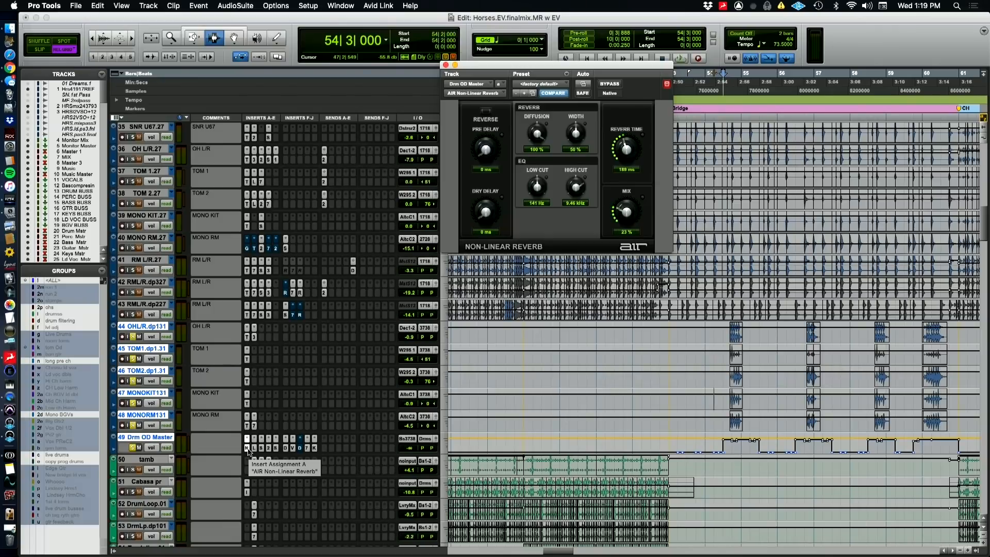
{"action": "key", "text": "super+Tab"}
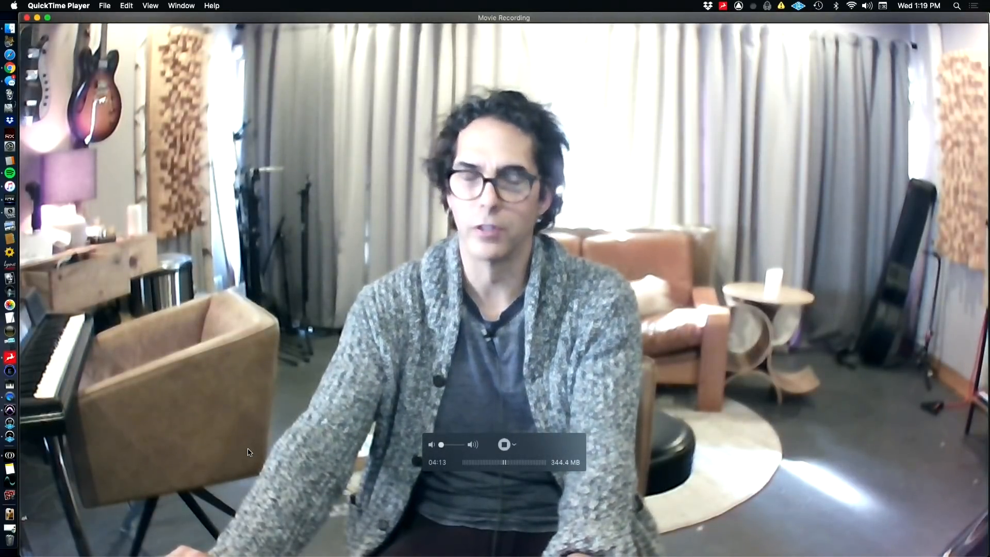
{"action": "key", "text": "super+Tab"}
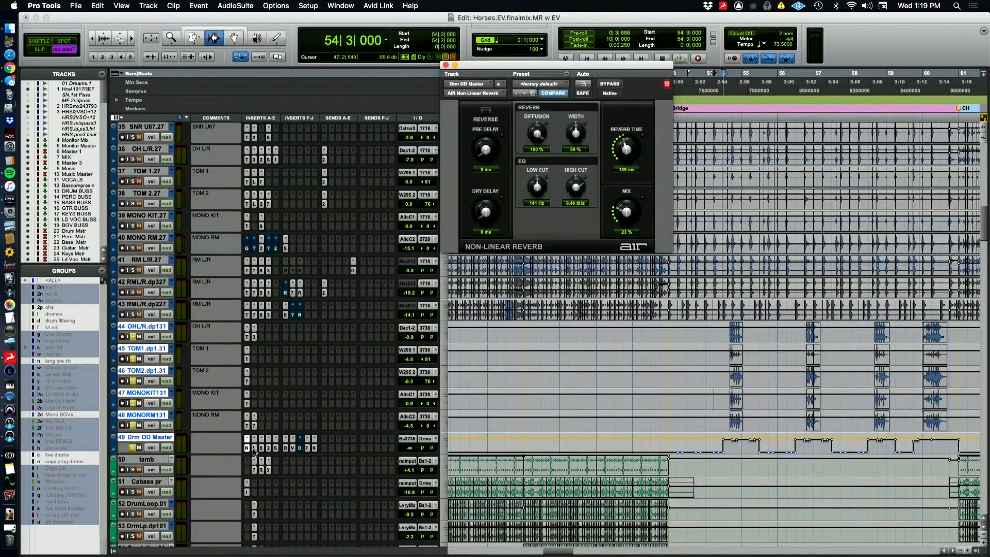
{"action": "left_click", "coordinate": [253, 448]}
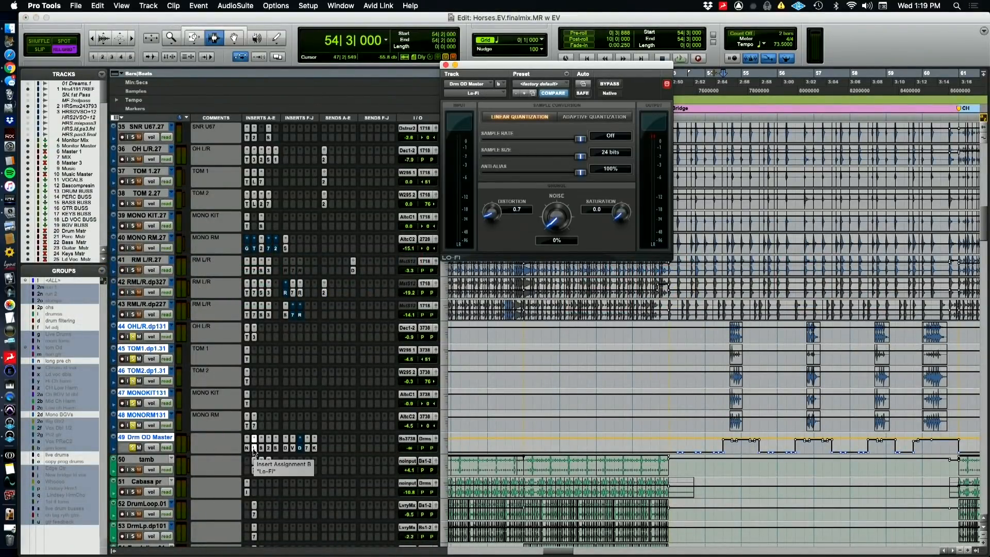
Open FabFilter Saturn on Drm OD Master and examine the Warm Tape settings of both its bands
{"action": "left_click", "coordinate": [261, 449]}
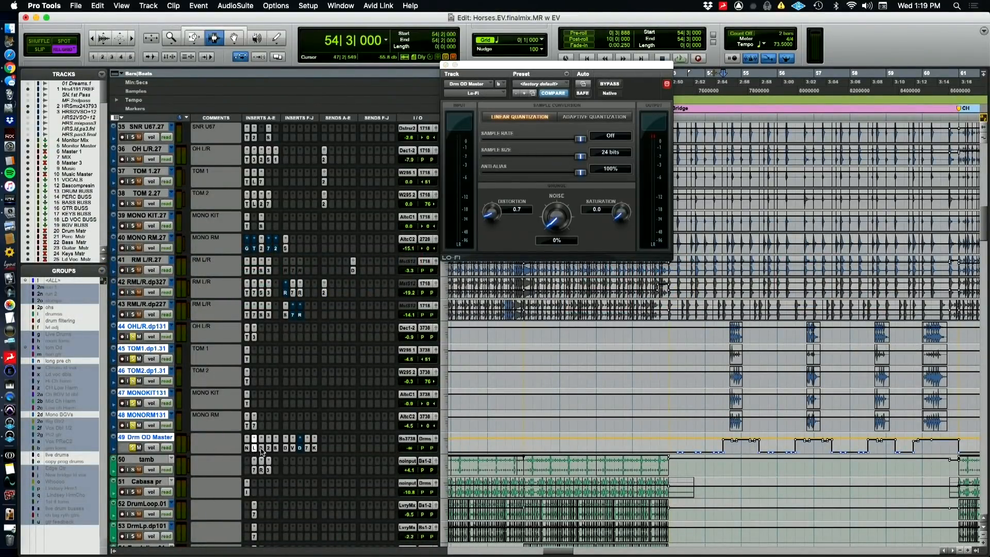
{"action": "left_click", "coordinate": [262, 450]}
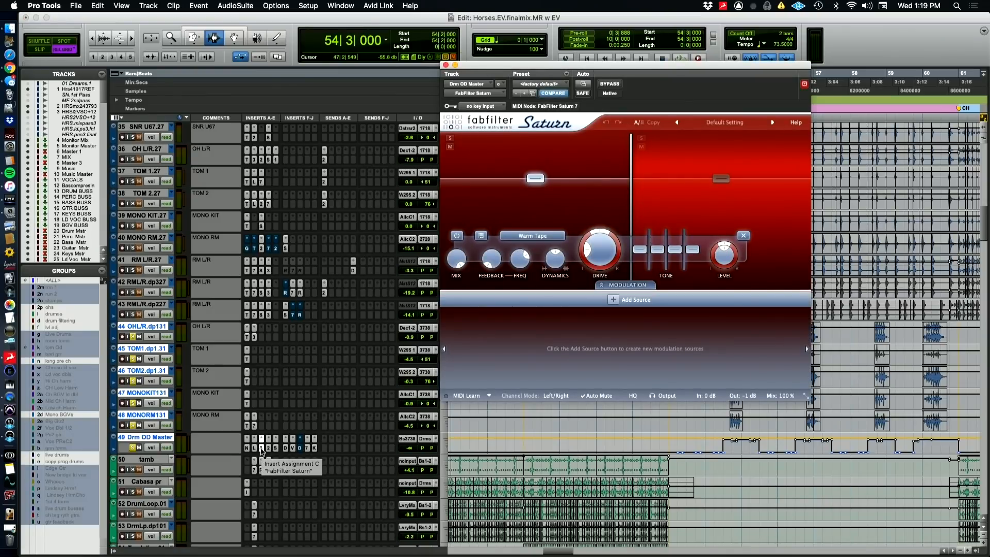
{"action": "mouse_move", "coordinate": [634, 179]}
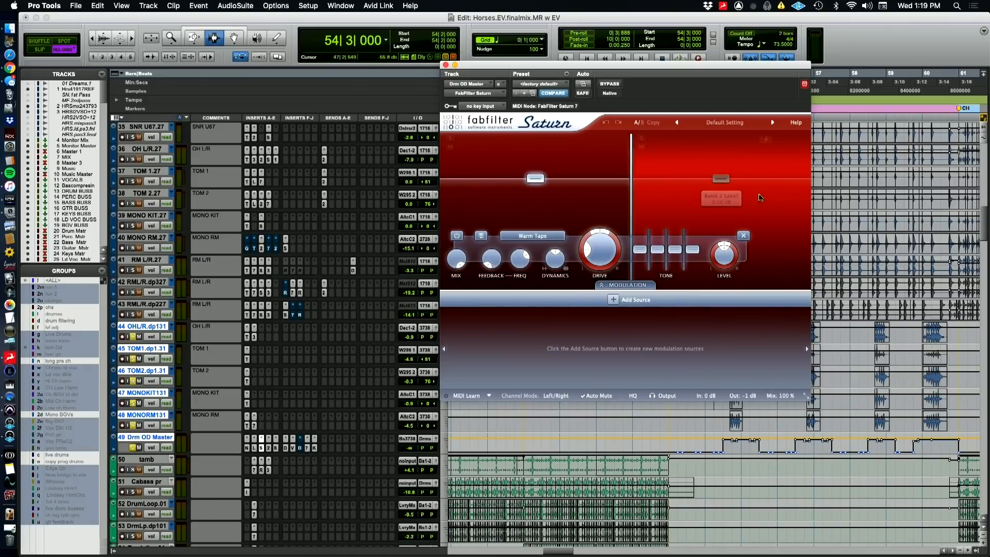
{"action": "left_click", "coordinate": [721, 179]}
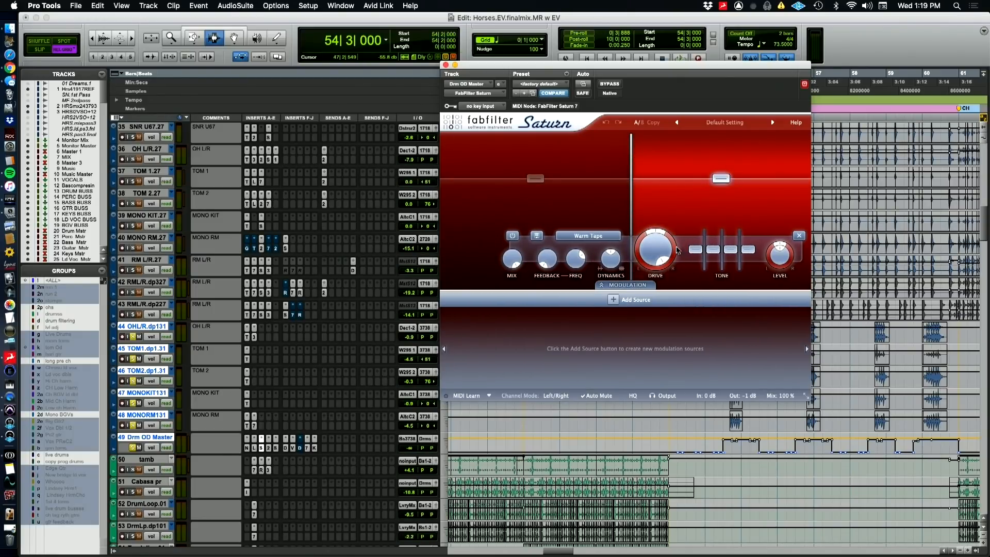
{"action": "left_click", "coordinate": [593, 190]}
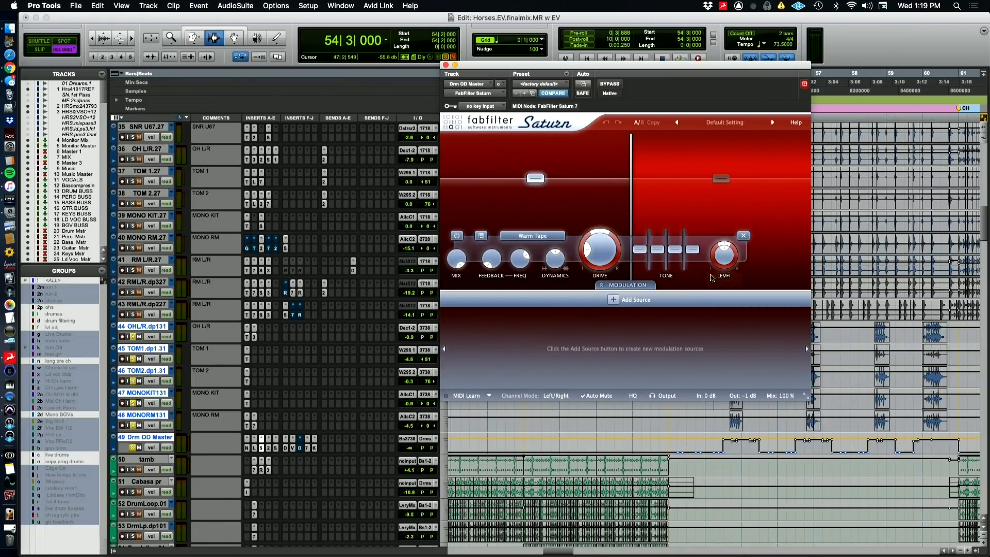
Inspect the voice delays in Doubler2 and the Sie-Q equalizer settings on Drm OD Master
{"action": "left_click", "coordinate": [268, 448]}
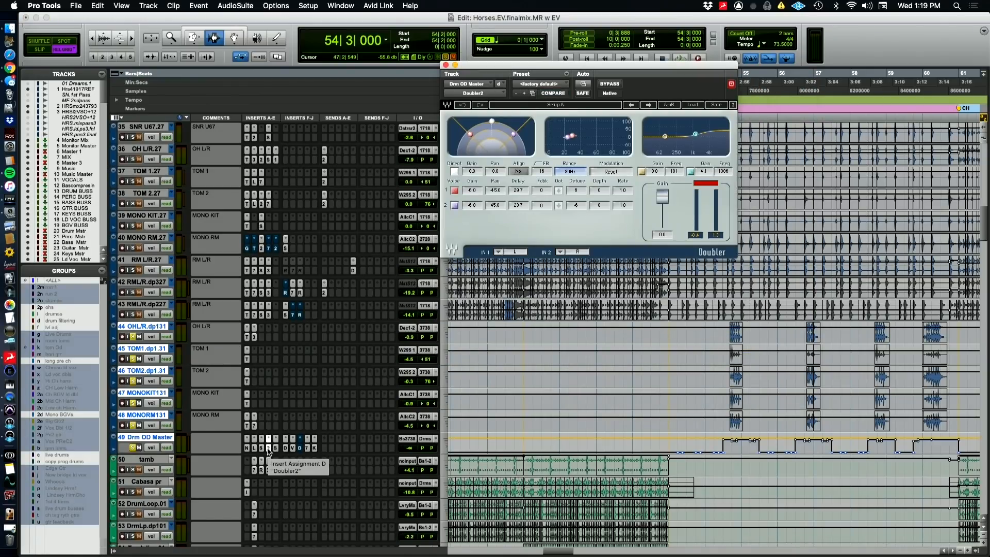
{"action": "left_click", "coordinate": [518, 205]}
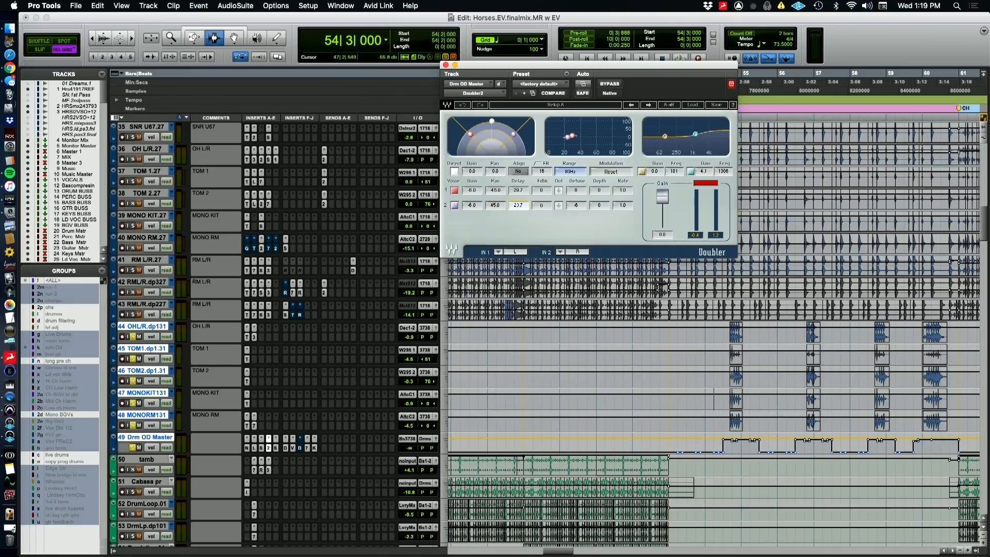
{"action": "double_click", "coordinate": [517, 205]}
{"action": "left_click", "coordinate": [275, 450]}
{"action": "left_click", "coordinate": [275, 450]}
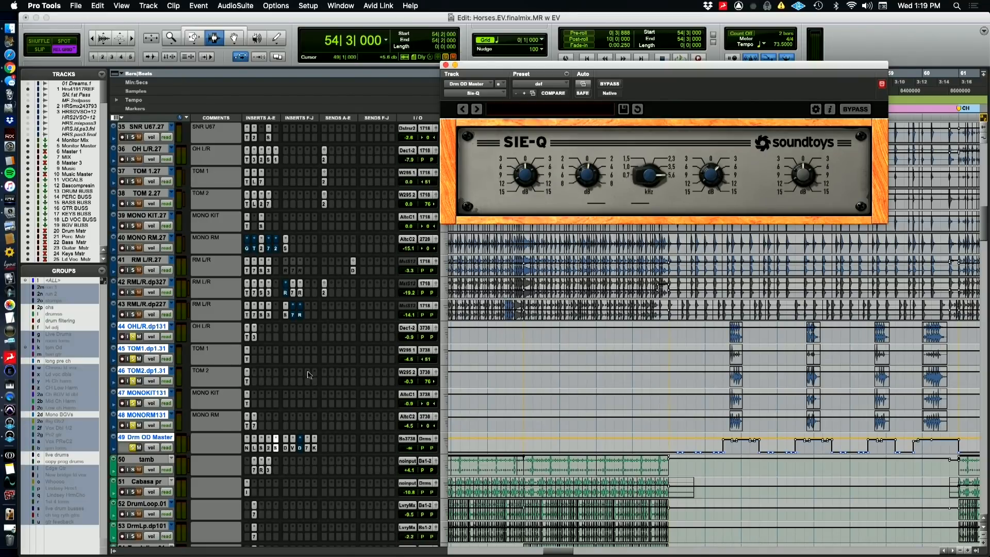
Examine the Devil-Loc Deluxe, ValhallaVintageVerb and CLA-76 settings on Drm OD Master
{"action": "left_click", "coordinate": [286, 448]}
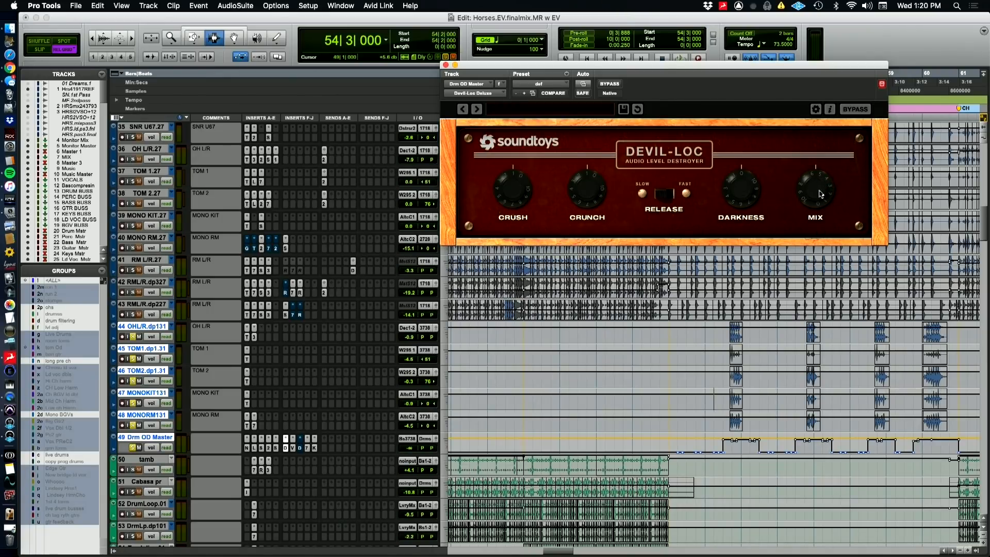
{"action": "left_click", "coordinate": [293, 451]}
{"action": "left_click", "coordinate": [293, 448]}
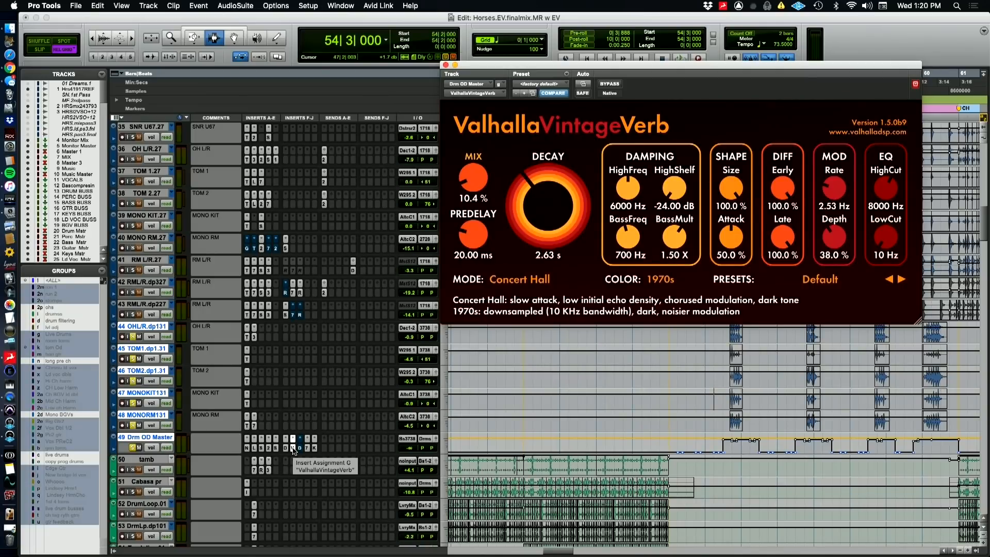
{"action": "left_click", "coordinate": [308, 448]}
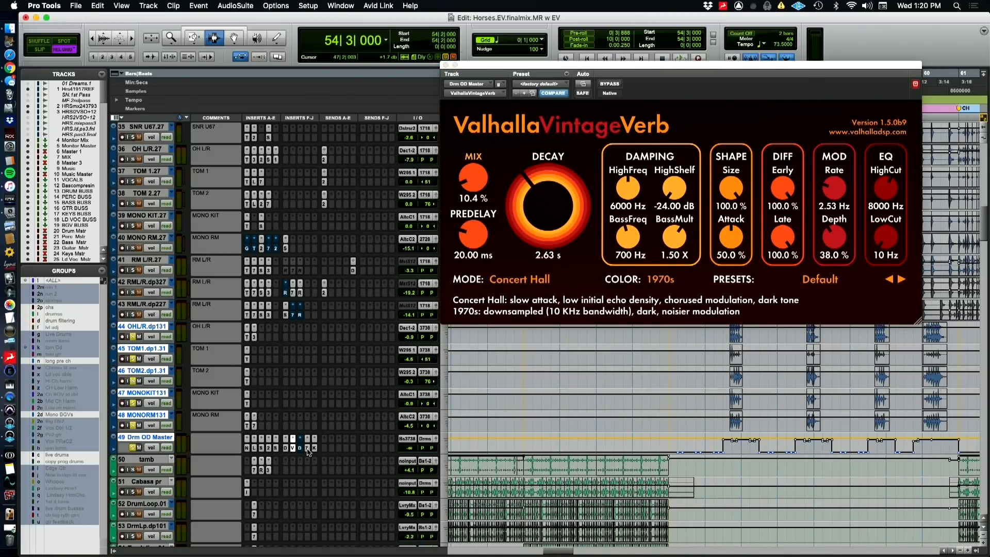
{"action": "left_click", "coordinate": [307, 448]}
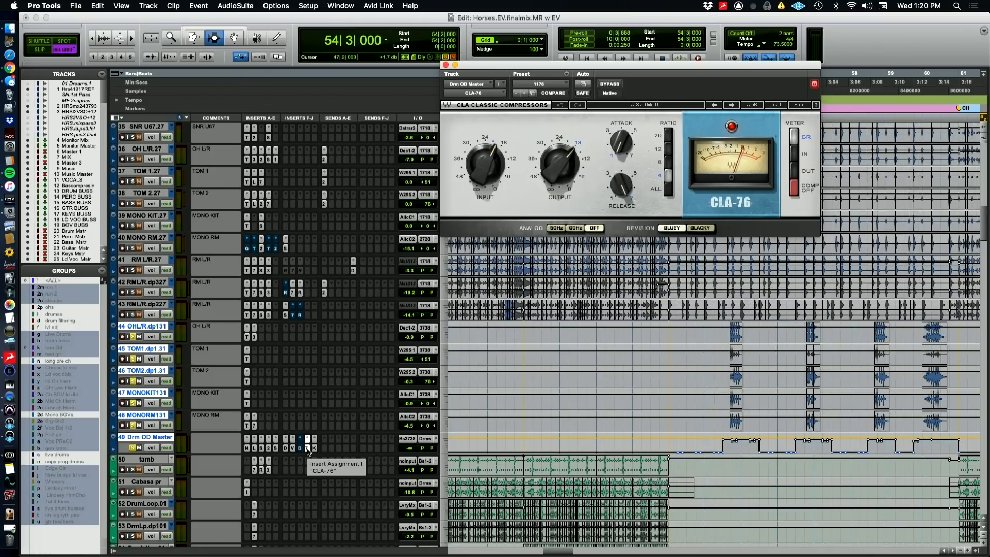
Play the drums briefly with KClip open on Drm OD Master, and bypass KClip
{"action": "left_click", "coordinate": [314, 448]}
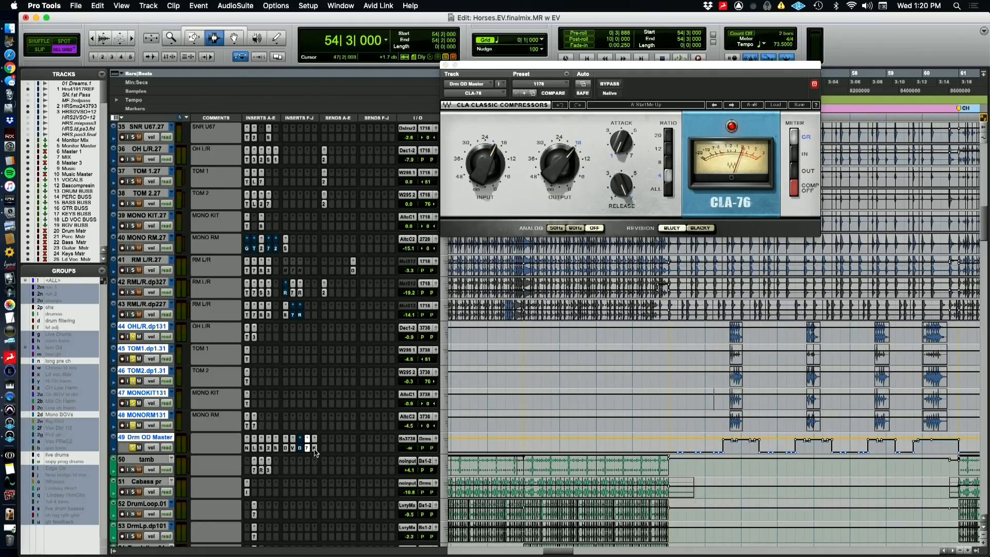
{"action": "left_click", "coordinate": [315, 449]}
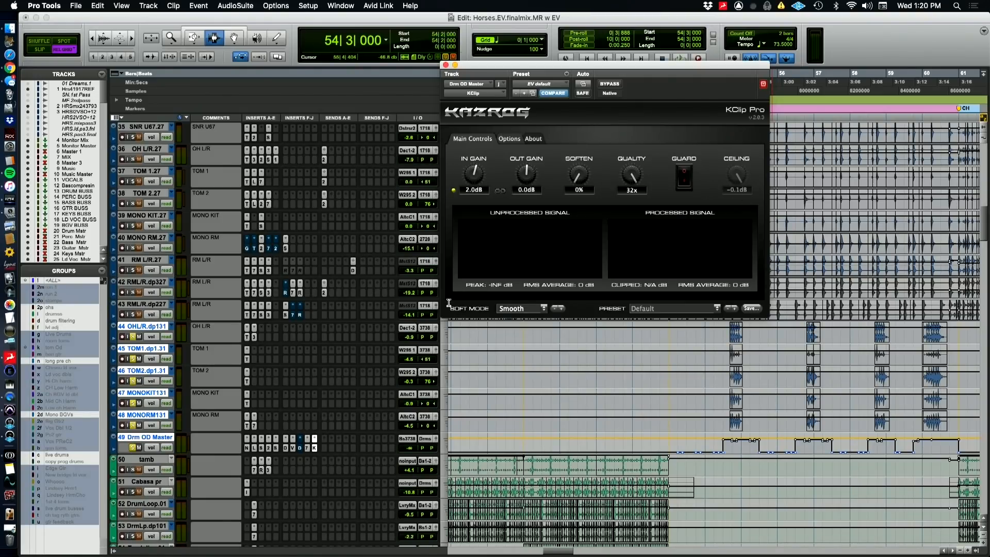
{"action": "key", "text": "space"}
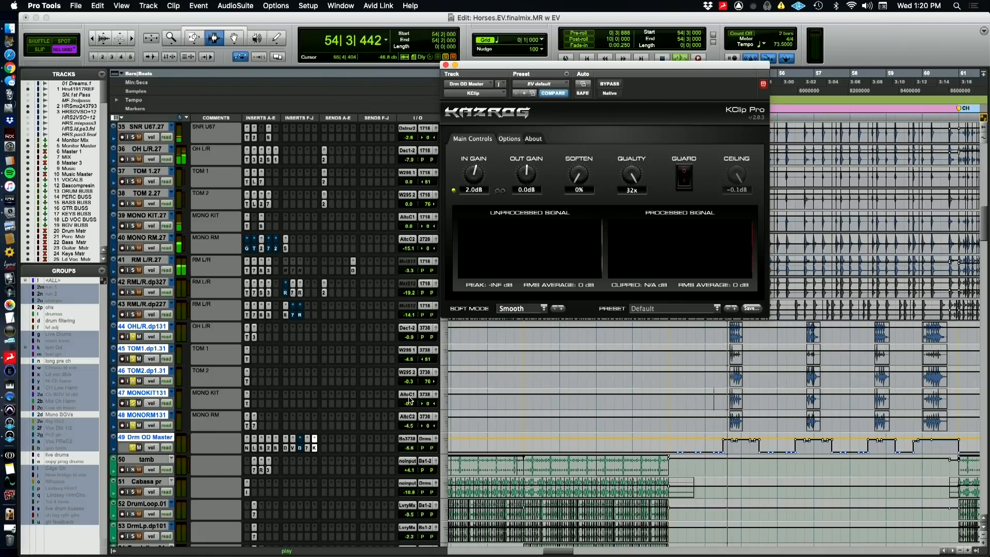
{"action": "key", "text": "space"}
{"action": "left_click", "coordinate": [315, 448], "text": "super"}
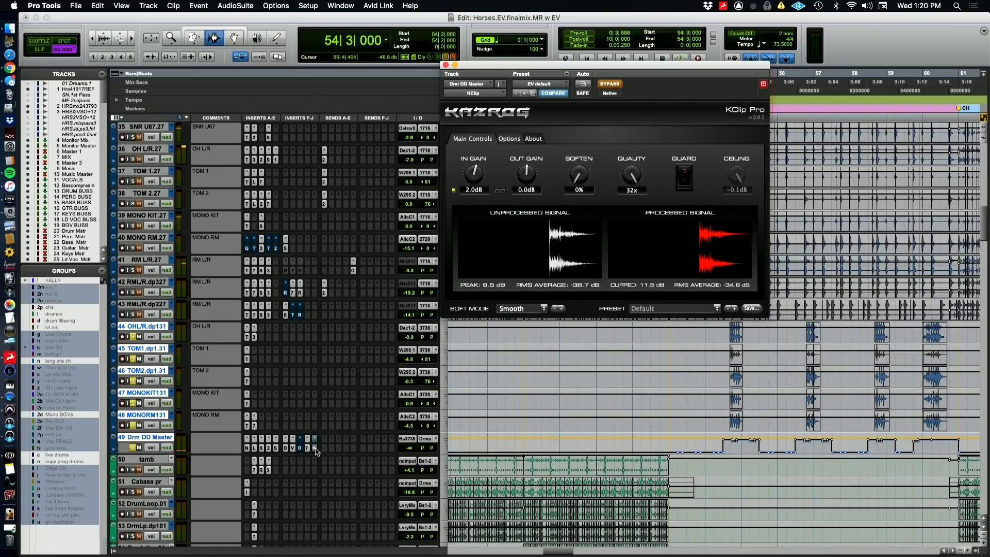
Play the drums with KClip bypassed on Drm OD Master, re-enable KClip and play the same passage again
{"action": "key", "text": "space"}
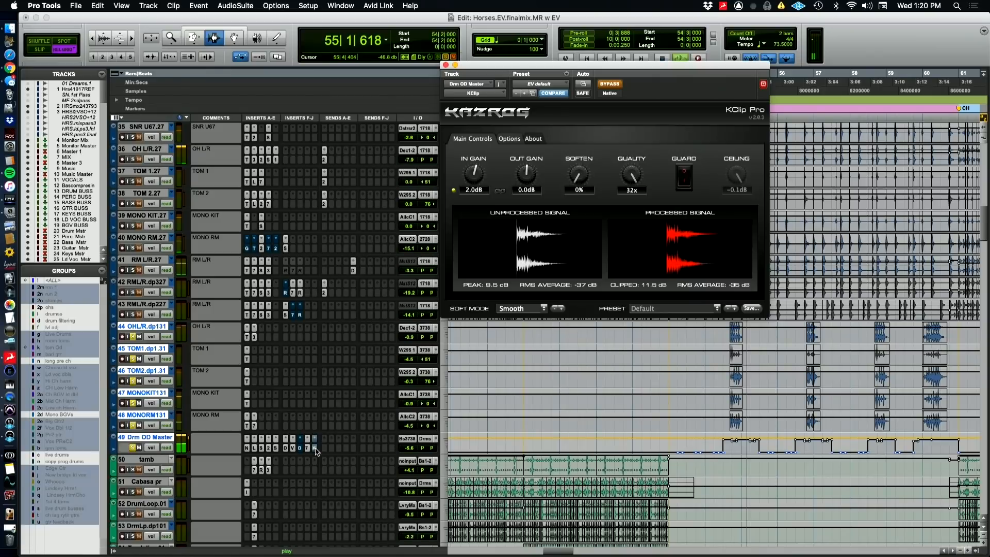
{"action": "key", "text": "space"}
{"action": "left_click", "coordinate": [315, 447], "text": "super"}
{"action": "key", "text": "space"}
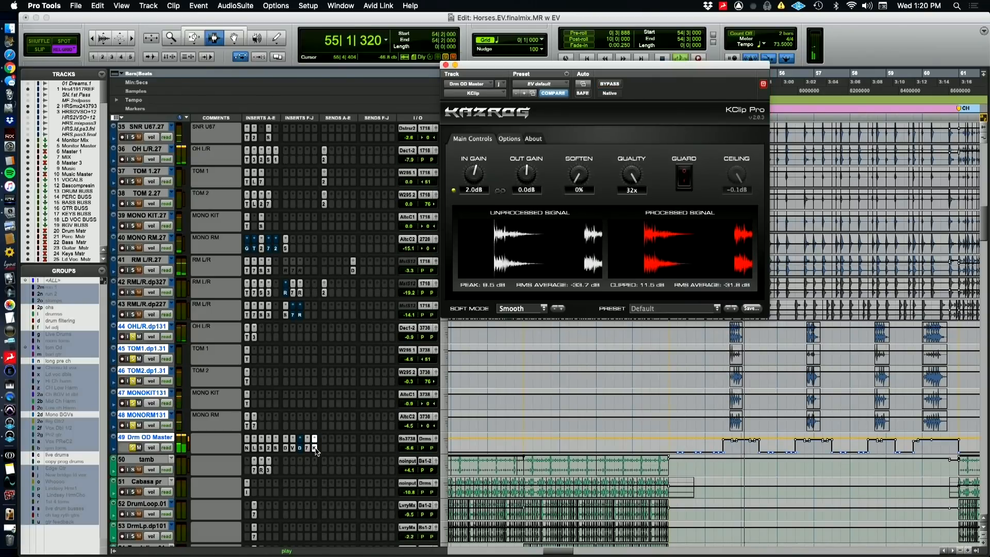
{"action": "key", "text": "space"}
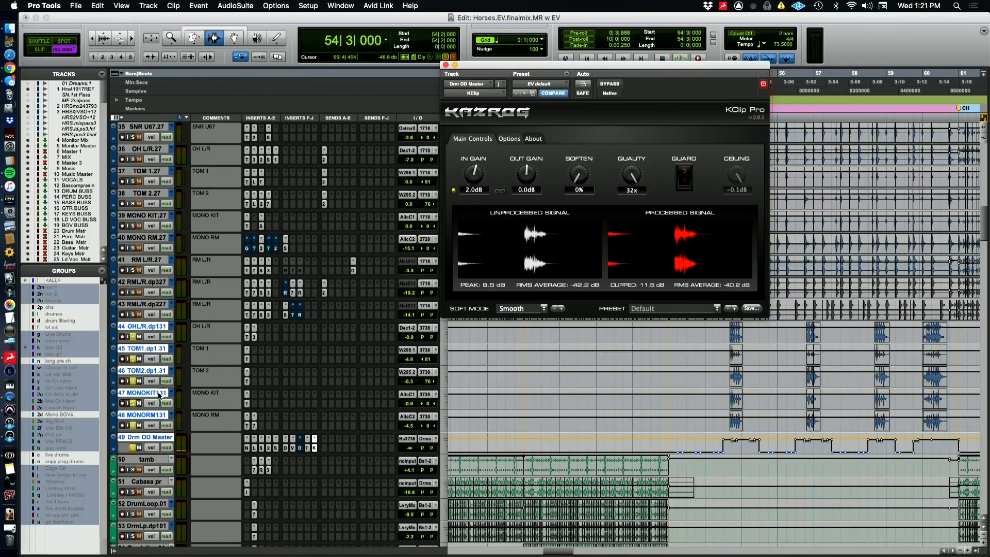
Solo all drum tracks from KICKBOC27 through Drm OD Master and play them in the bridge
{"action": "scroll", "coordinate": [143, 360], "scroll_direction": "up", "scroll_amount": 6}
{"action": "scroll", "coordinate": [160, 395], "scroll_direction": "up", "scroll_amount": 1}
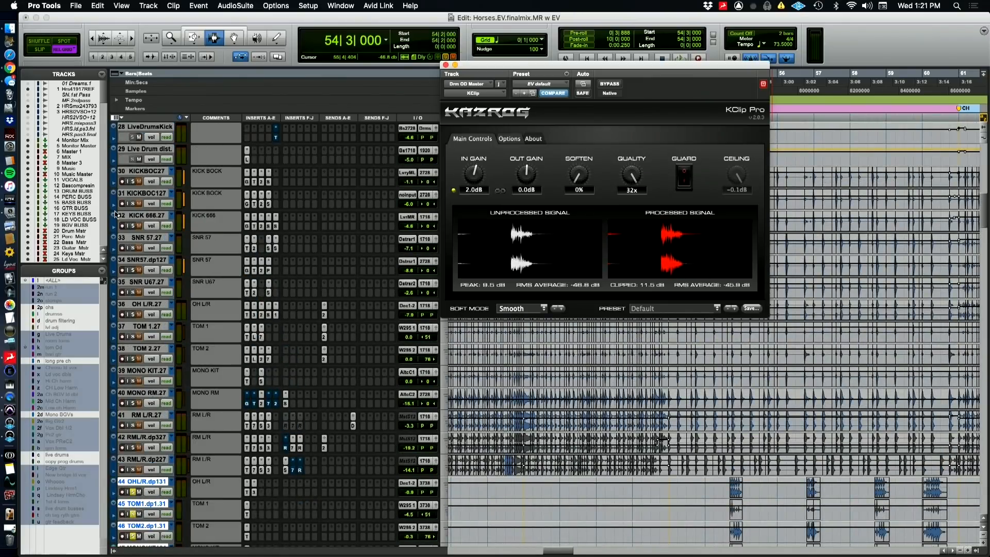
{"action": "left_click", "coordinate": [133, 178]}
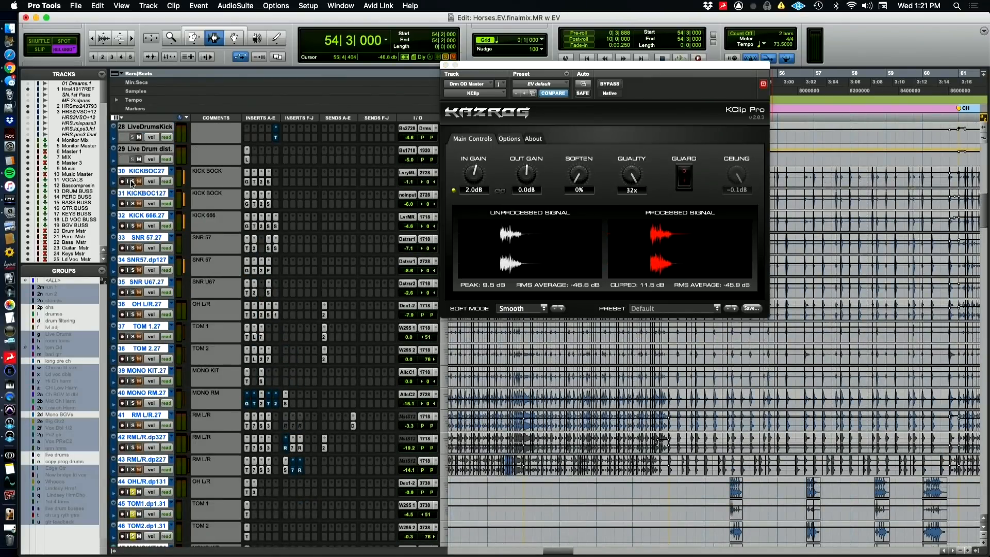
{"action": "left_click", "coordinate": [133, 182]}
{"action": "key", "text": "space"}
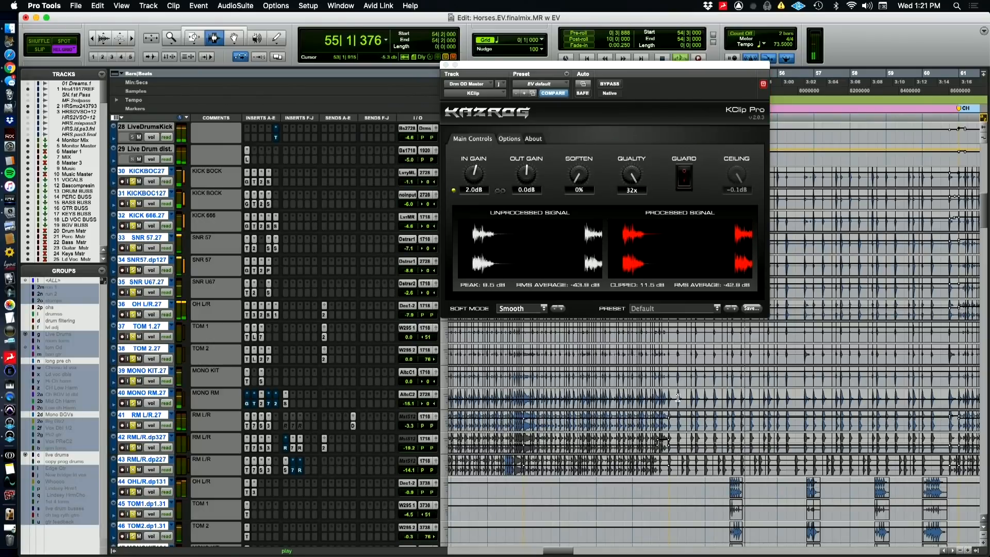
{"action": "scroll", "coordinate": [676, 397], "scroll_direction": "down", "scroll_amount": 3}
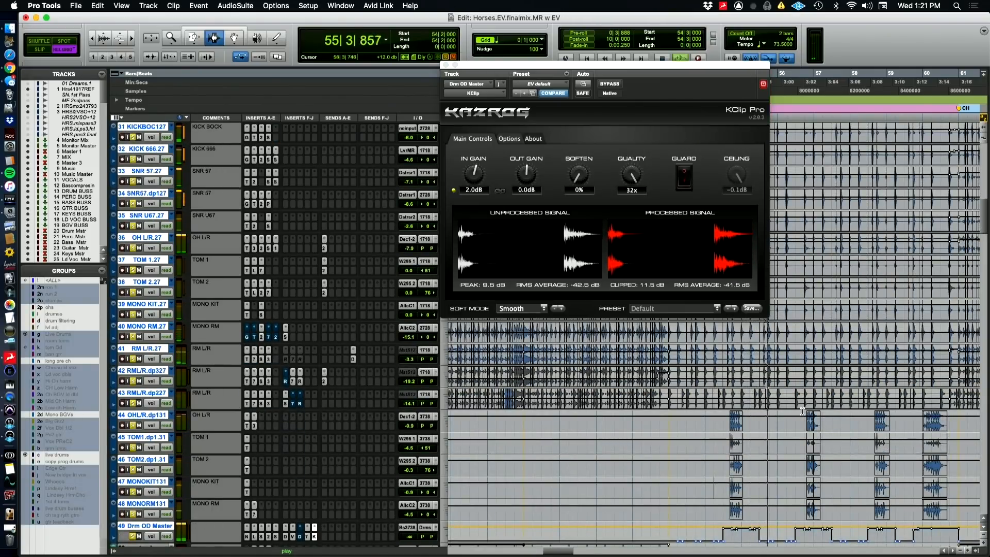
{"action": "scroll", "coordinate": [825, 449], "scroll_direction": "down", "scroll_amount": 7}
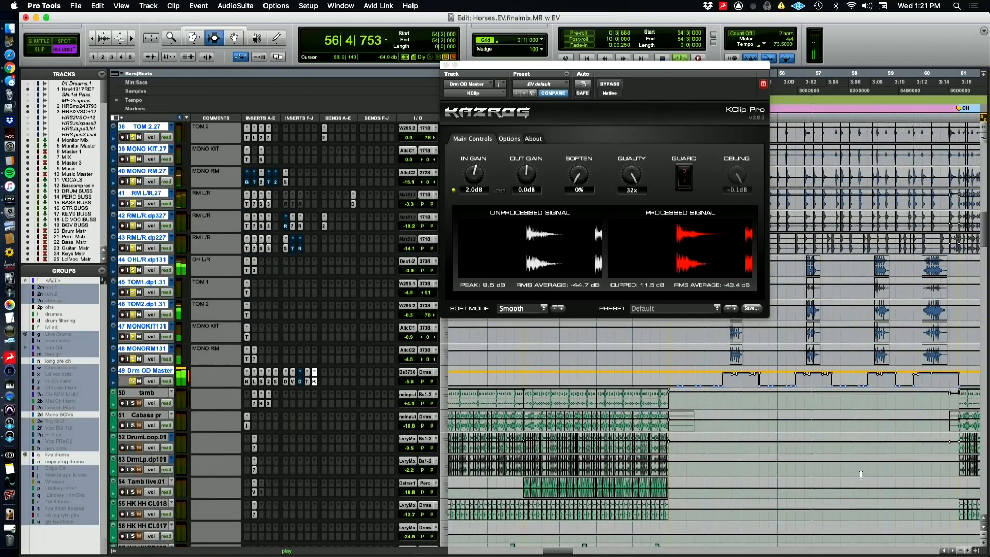
Close the KClip window, zoom the timeline out around the bridge and stop playback
{"action": "left_click", "coordinate": [446, 65]}
{"action": "key", "text": "r"}
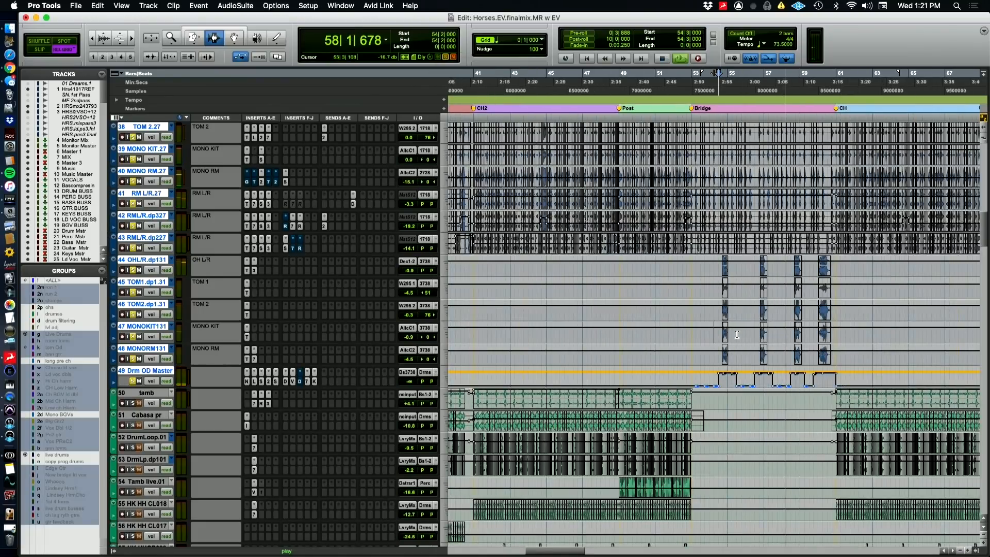
{"action": "key", "text": "space"}
Set the playback start to bar 53 at the beginning of the bridge and bring the tom overdub tracks into view
{"action": "scroll", "coordinate": [736, 334], "scroll_direction": "up", "scroll_amount": 2}
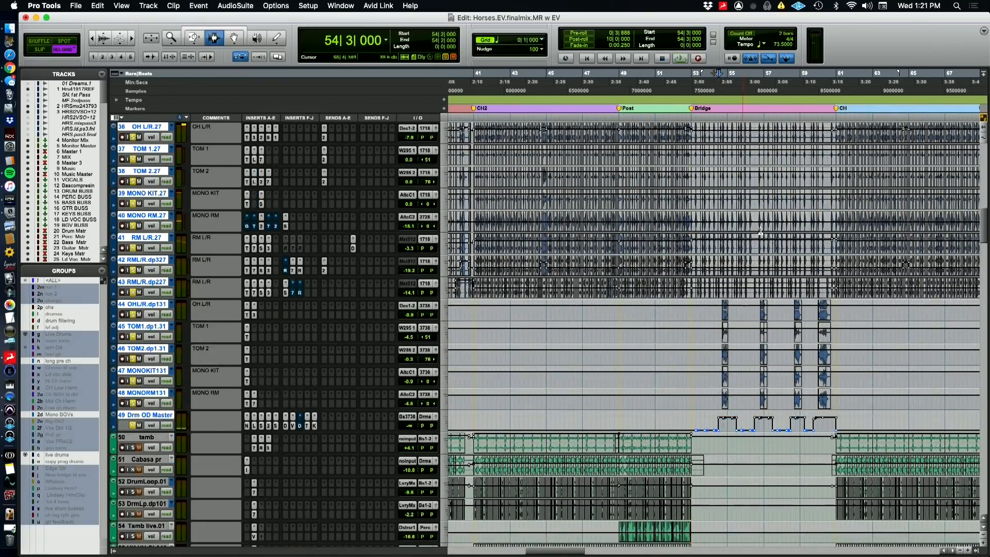
{"action": "left_click", "coordinate": [689, 77]}
{"action": "scroll", "coordinate": [732, 394], "scroll_direction": "down", "scroll_amount": 9}
{"action": "scroll", "coordinate": [732, 394], "scroll_direction": "down", "scroll_amount": 20}
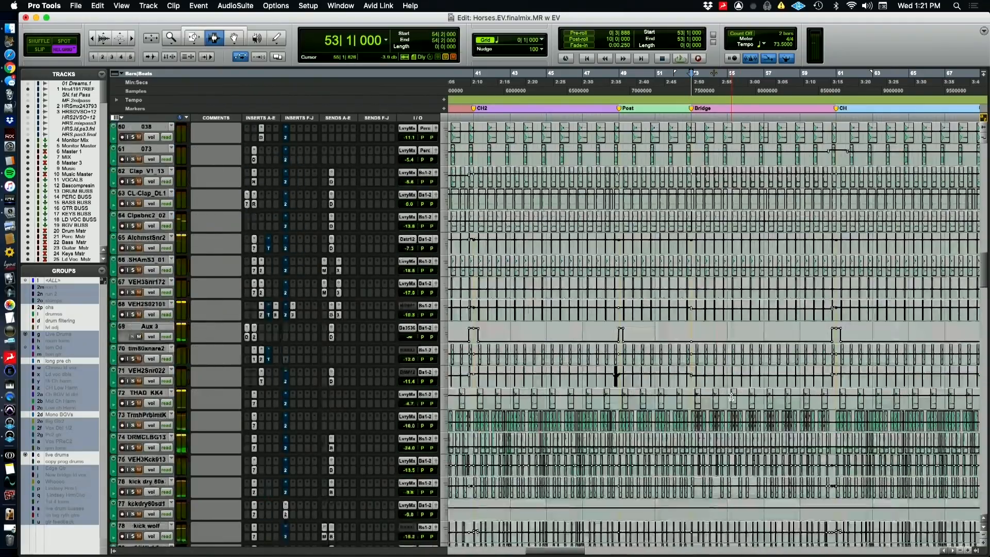
{"action": "scroll", "coordinate": [724, 401], "scroll_direction": "down", "scroll_amount": 12}
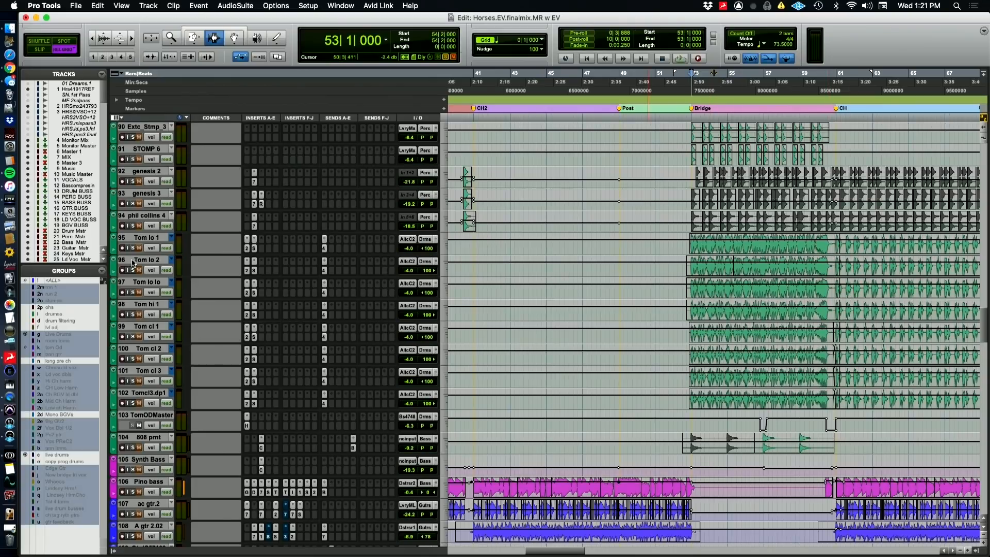
Solo the tracks from Tom lo 1 through TomODMaster and play them from the start of the bridge
{"action": "left_click", "coordinate": [136, 239]}
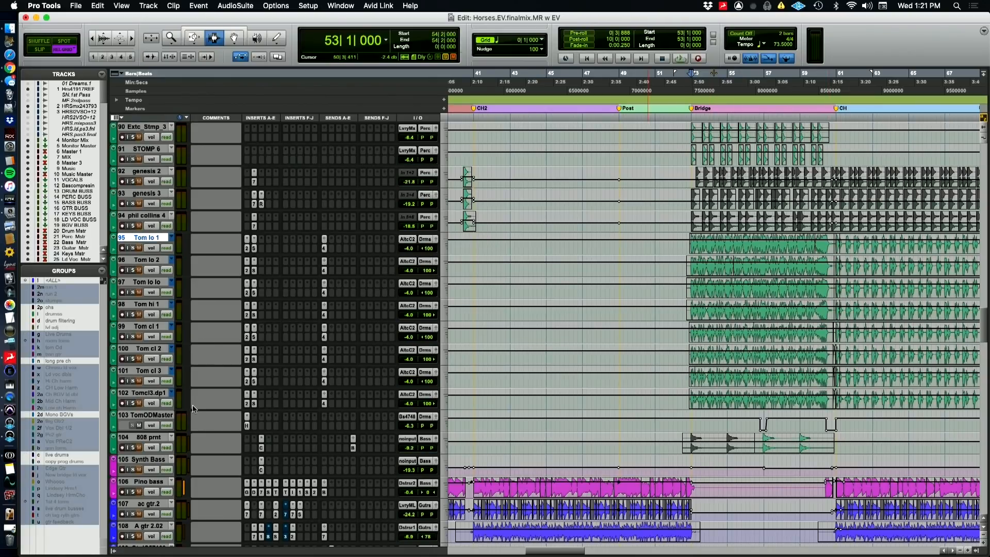
{"action": "left_click", "coordinate": [158, 414], "text": "shift"}
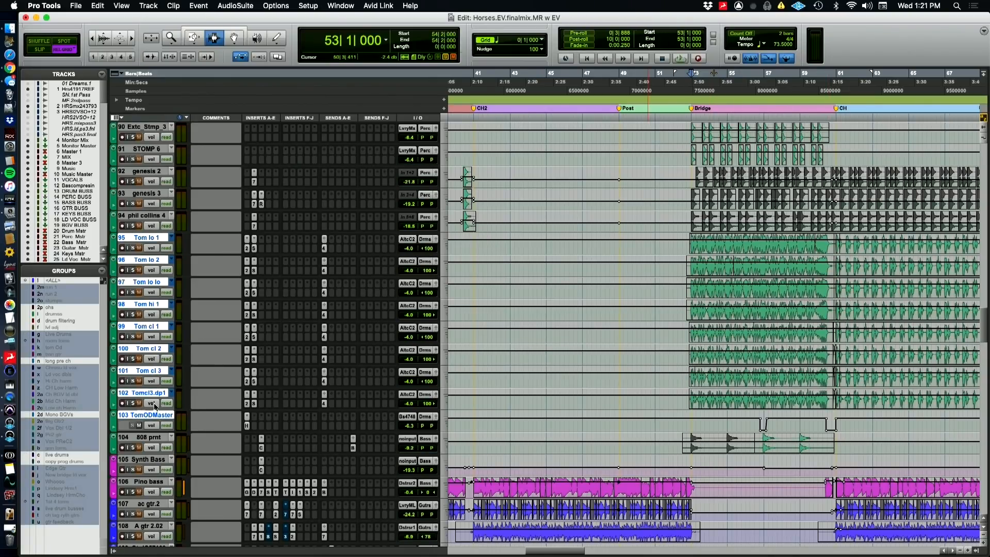
{"action": "key", "text": "shift+s"}
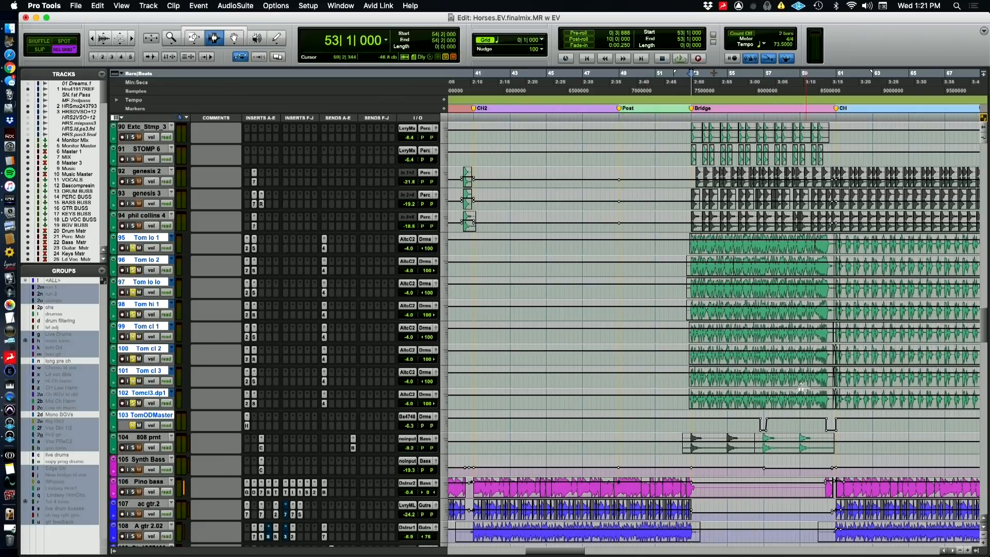
{"action": "key", "text": "space"}
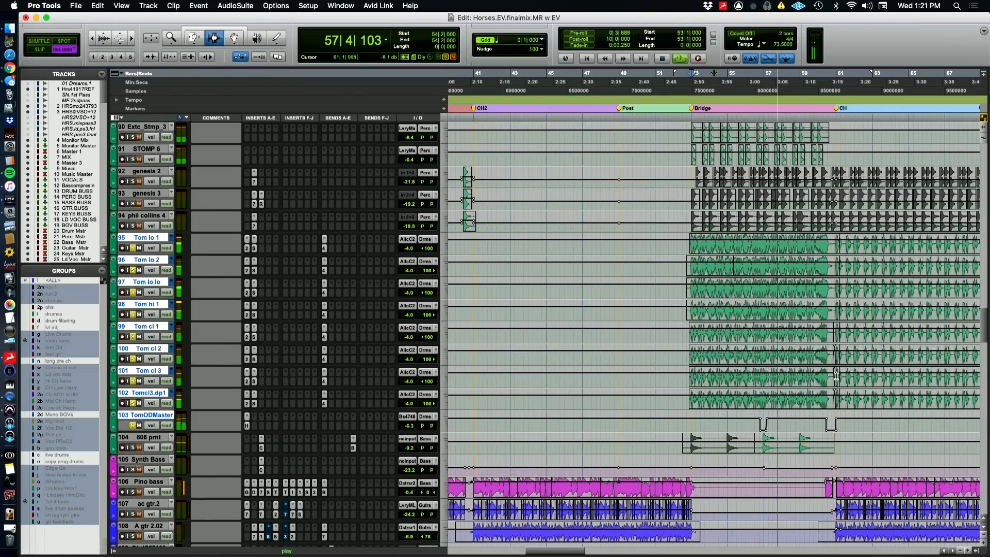
{"action": "key", "text": "space"}
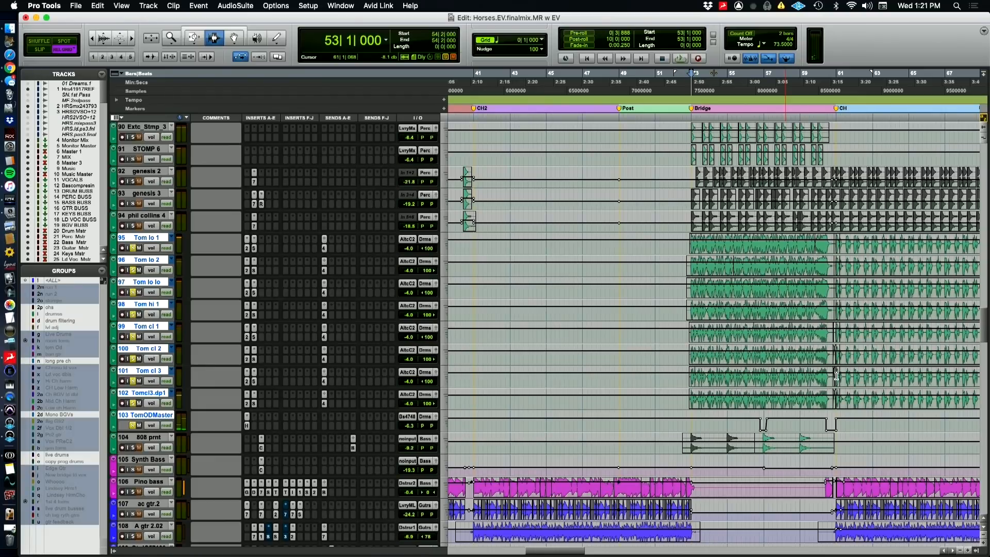
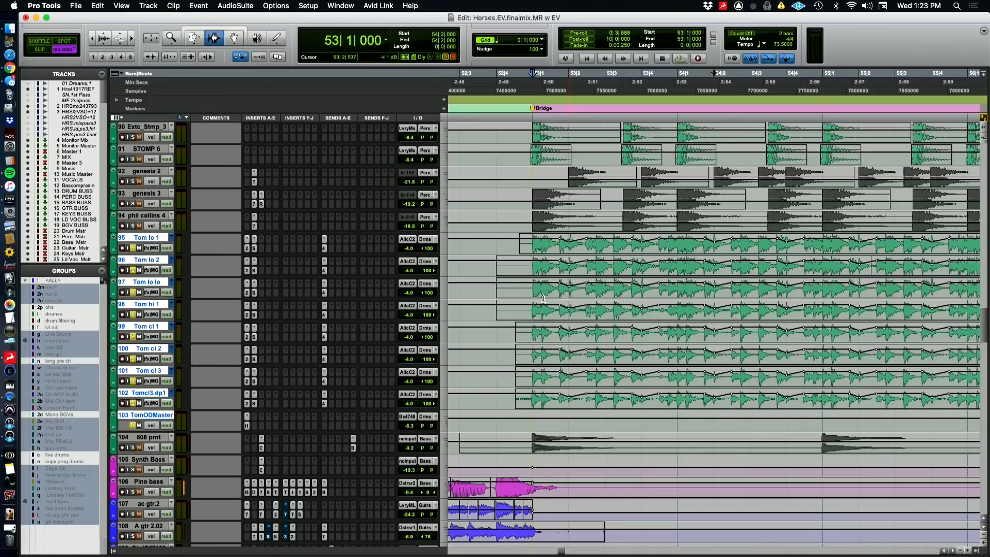
Play the overdubbed toms and inspect the SIE-Q and FabFilter Pro-Q 2 settings on Tom lo 1
{"action": "left_click", "coordinate": [253, 248]}
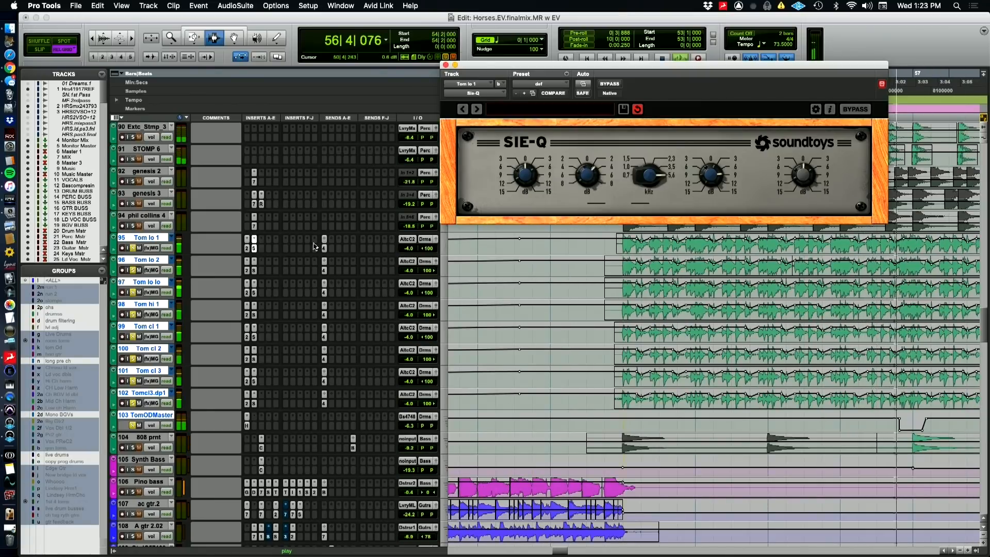
{"action": "key", "text": "space"}
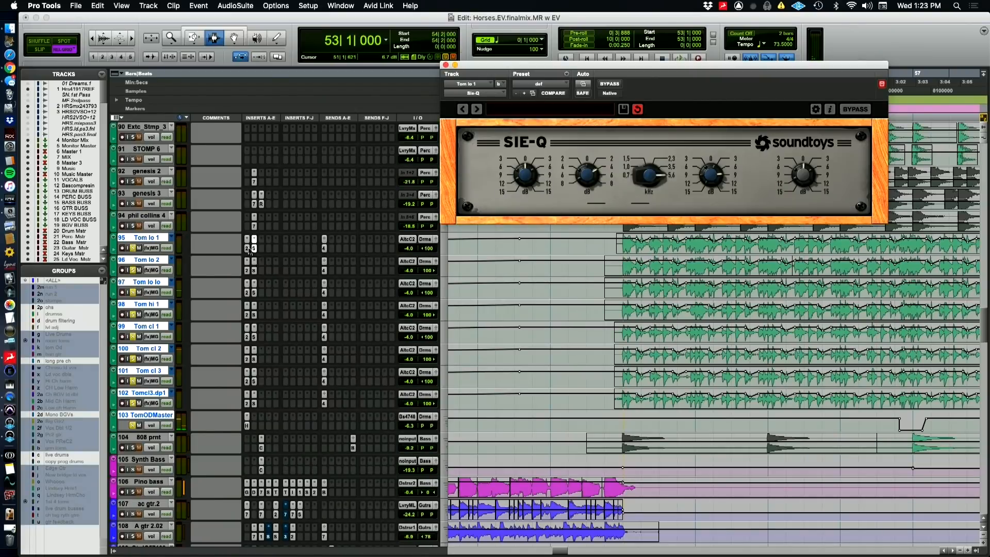
{"action": "left_click", "coordinate": [246, 250]}
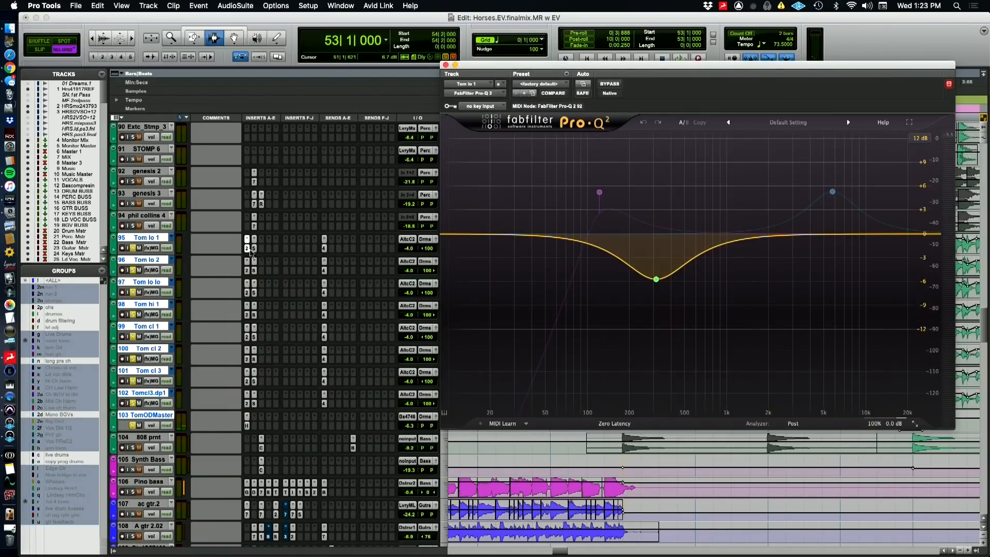
{"action": "mouse_move", "coordinate": [657, 284]}
Play the toms from the bridge and compare their sound with the tom track and TomODMaster inserts bypassed and active
{"action": "left_click", "coordinate": [247, 423]}
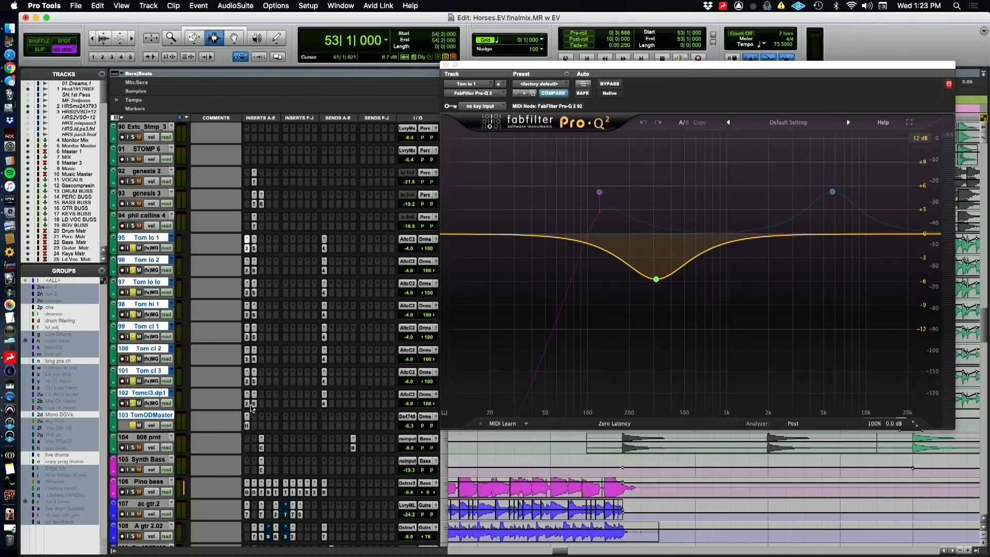
{"action": "key", "text": "shift+a"}
{"action": "key", "text": "space"}
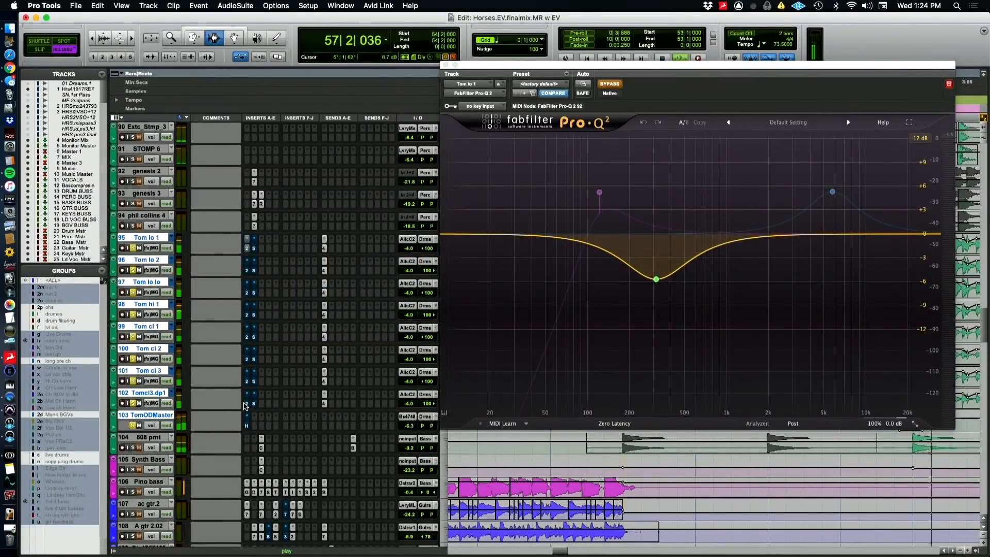
{"action": "left_click", "coordinate": [247, 404], "text": "alt+shift+super"}
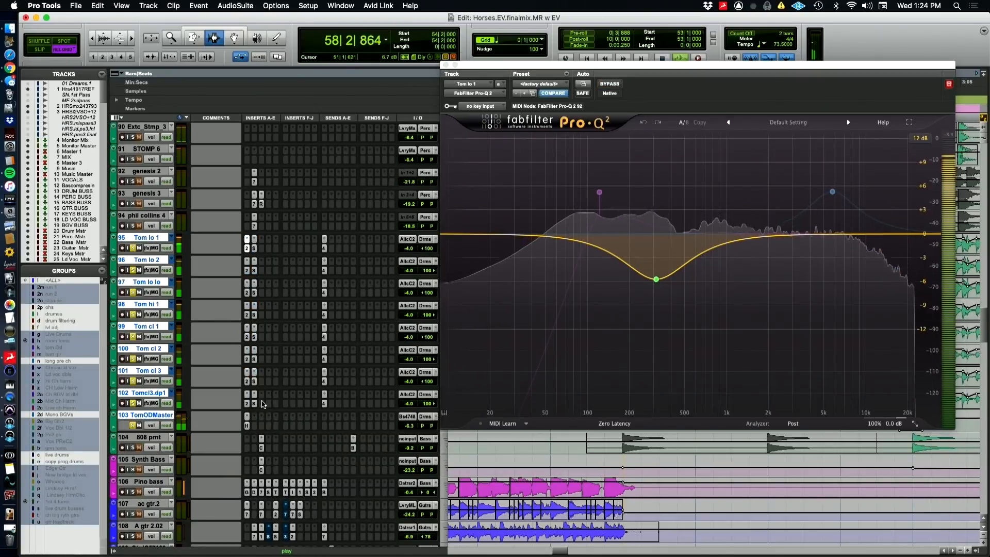
Inspect H-Delay on TomODMaster, play the toms through it, stop playback and close the plug-in window
{"action": "left_click", "coordinate": [247, 425]}
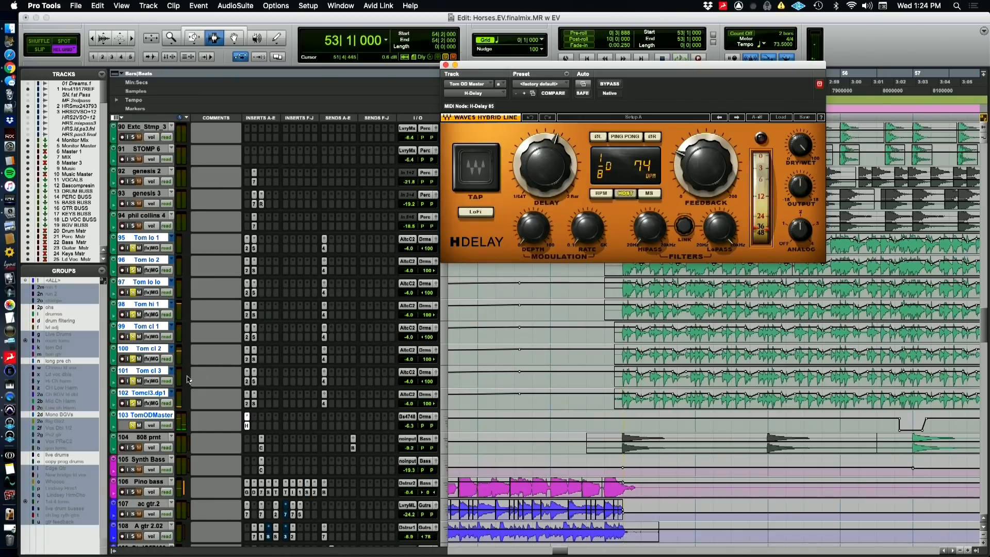
{"action": "key", "text": "space"}
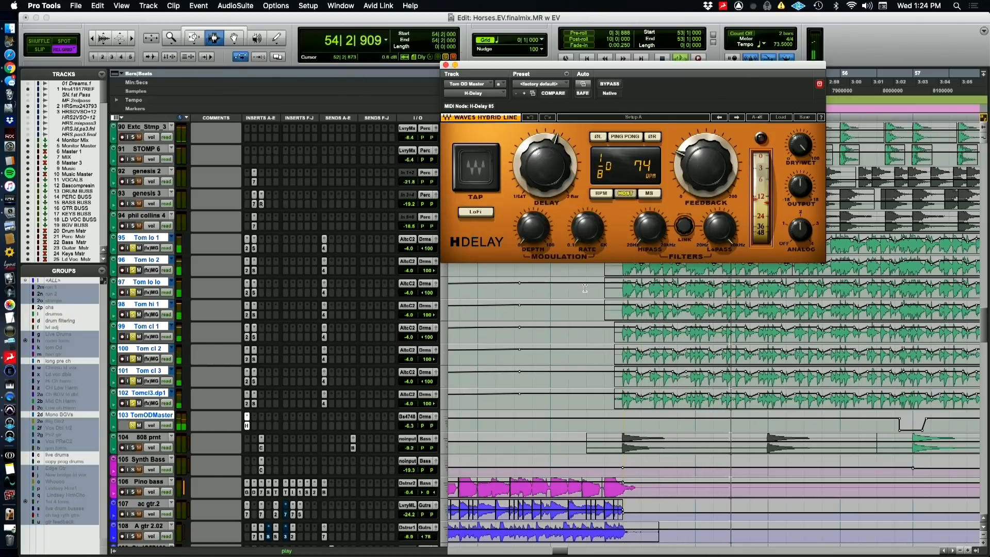
{"action": "key", "text": "space"}
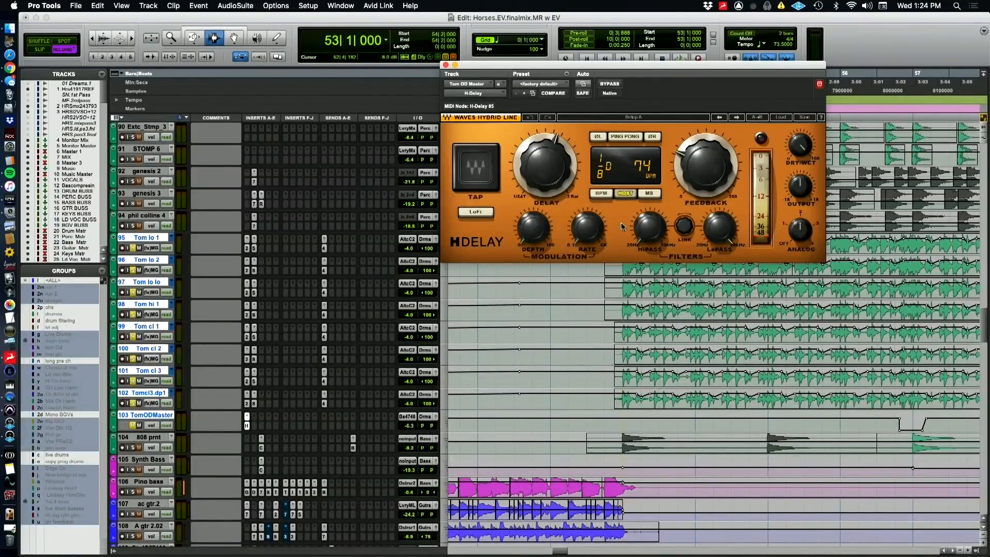
{"action": "left_click", "coordinate": [445, 65]}
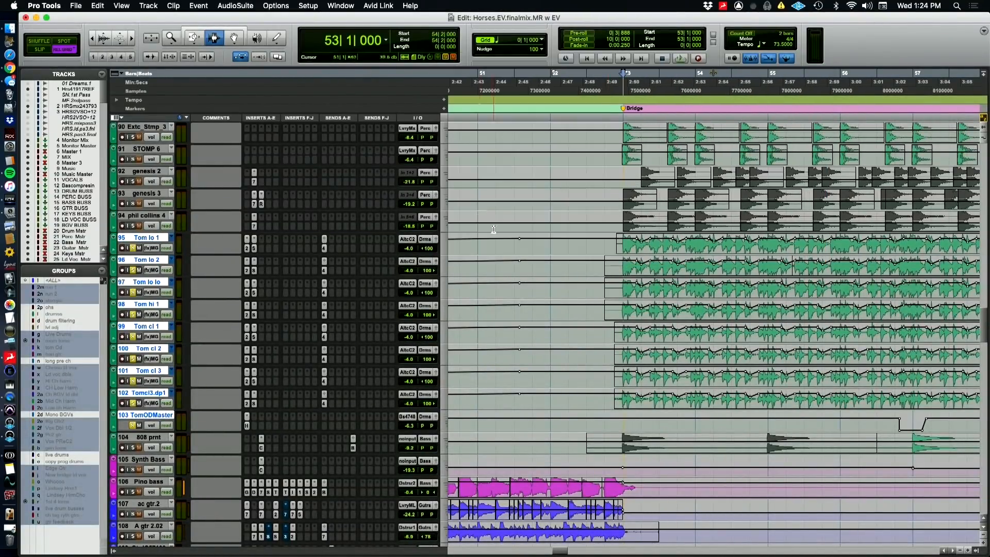
Bring the percussion tracks and the song's earlier sections into view and solo the tamb track
{"action": "key", "text": "r"}
{"action": "scroll", "coordinate": [691, 373], "scroll_direction": "up", "scroll_amount": 11}
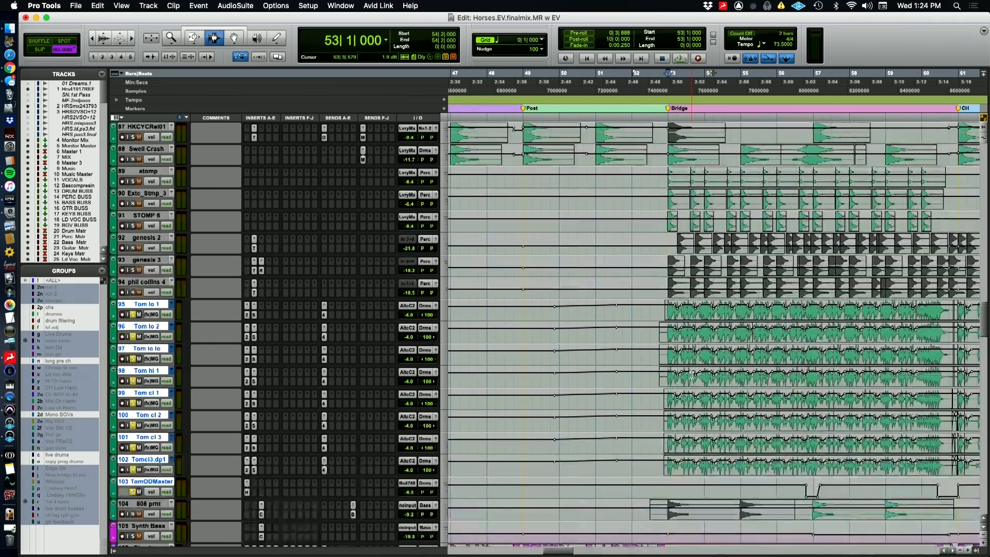
{"action": "scroll", "coordinate": [704, 341], "scroll_direction": "up", "scroll_amount": 20}
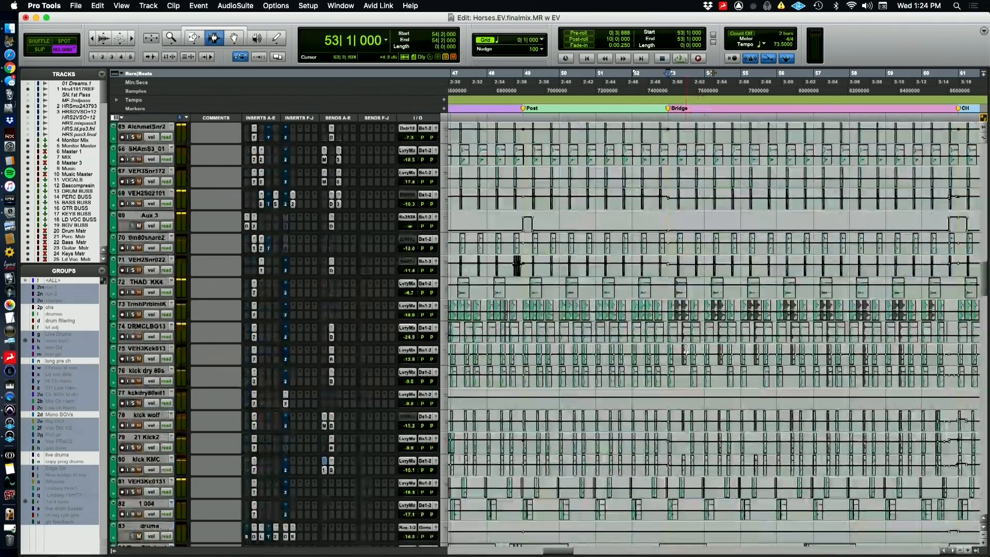
{"action": "scroll", "coordinate": [672, 349], "scroll_direction": "up", "scroll_amount": 7}
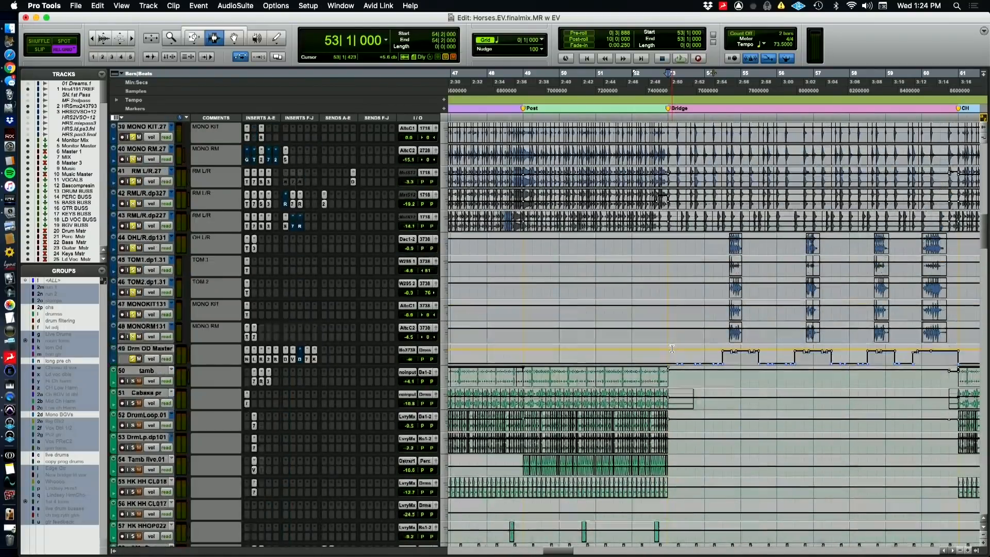
{"action": "key", "text": "r"}
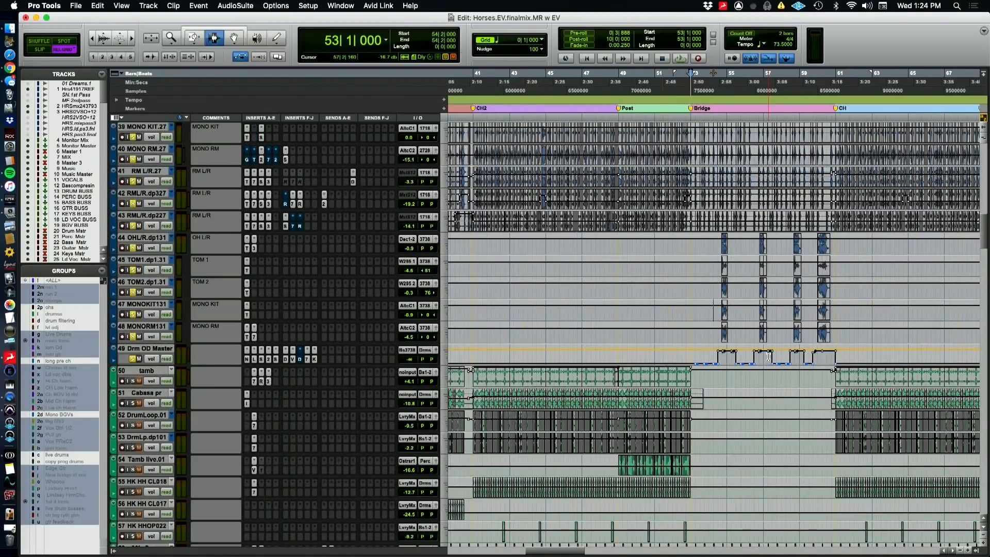
{"action": "key", "text": "r"}
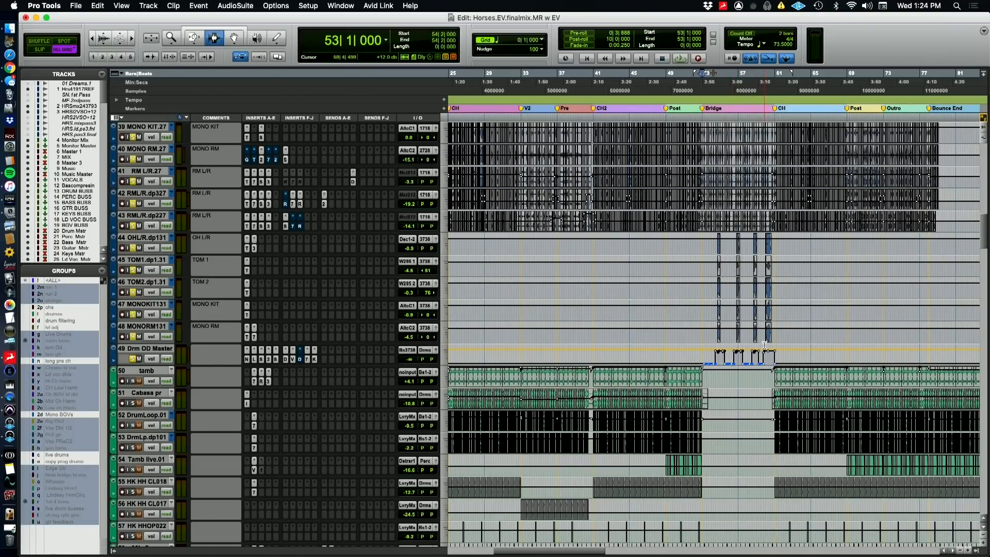
{"action": "scroll", "coordinate": [536, 391], "scroll_direction": "left", "scroll_amount": 5}
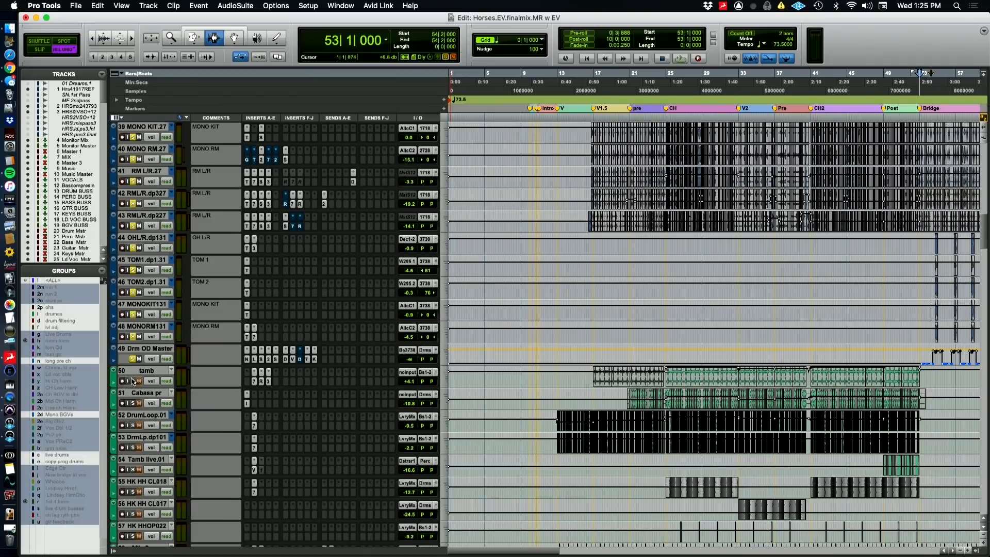
{"action": "left_click", "coordinate": [132, 381]}
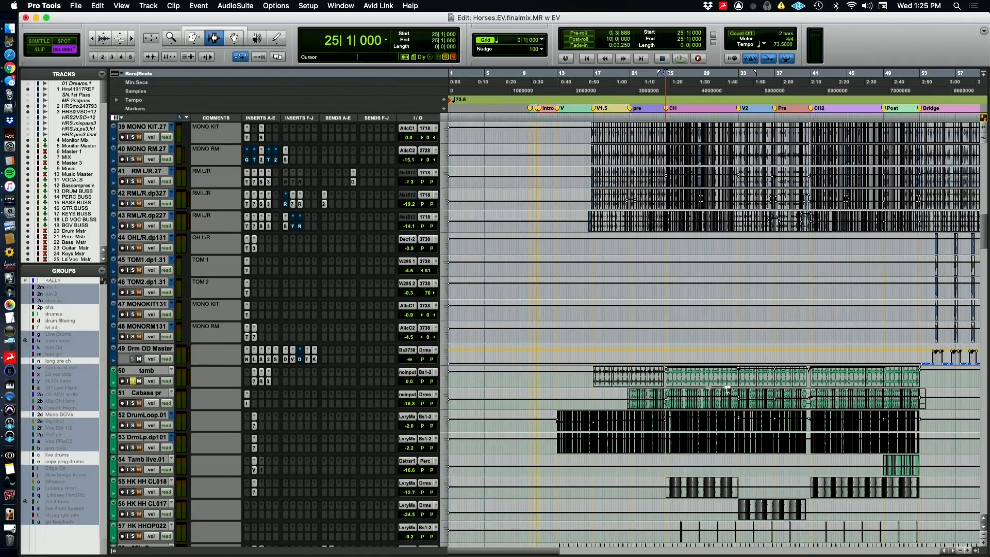
Zoom the timeline in around the CH marker at bar 25 and play the soloed tamb track from there
{"action": "key", "text": "super+bracketright"}
{"action": "key", "text": "super+bracketright"}
{"action": "key", "text": "super+bracketright"}
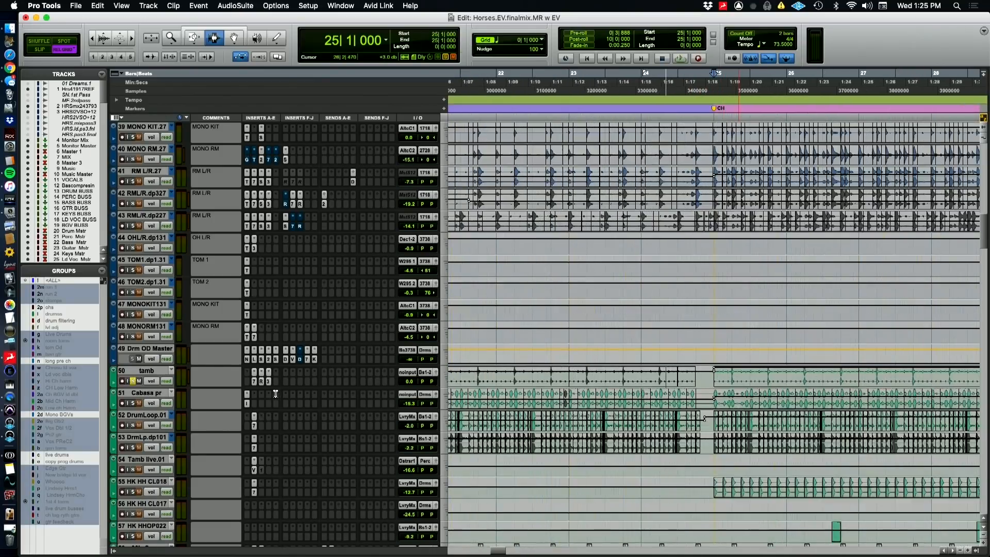
{"action": "key", "text": "super+bracketright"}
{"action": "key", "text": "space"}
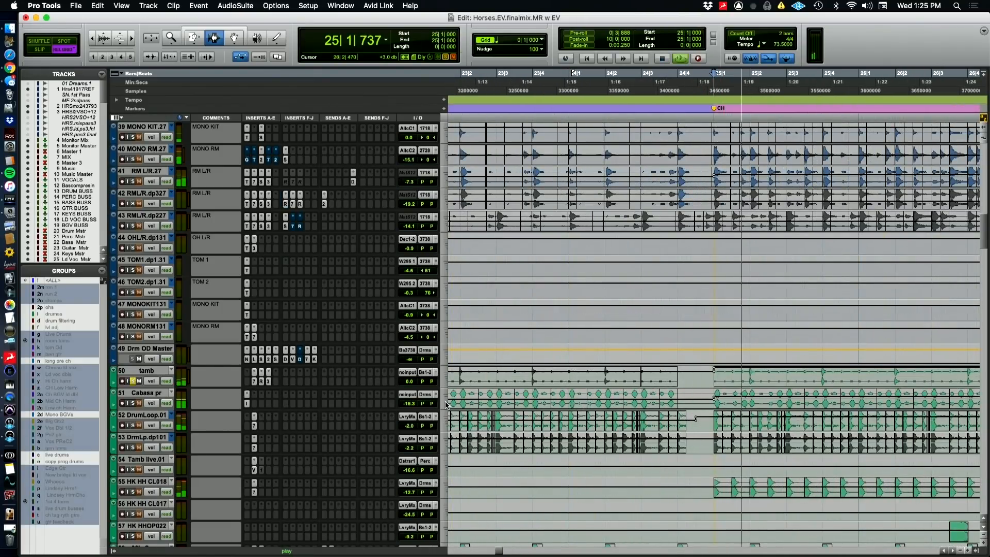
Inspect the tamb track's EQ3 7-Band, RVerb and CLA-3A inserts in turn during playback, and stop playback
{"action": "left_click", "coordinate": [254, 381]}
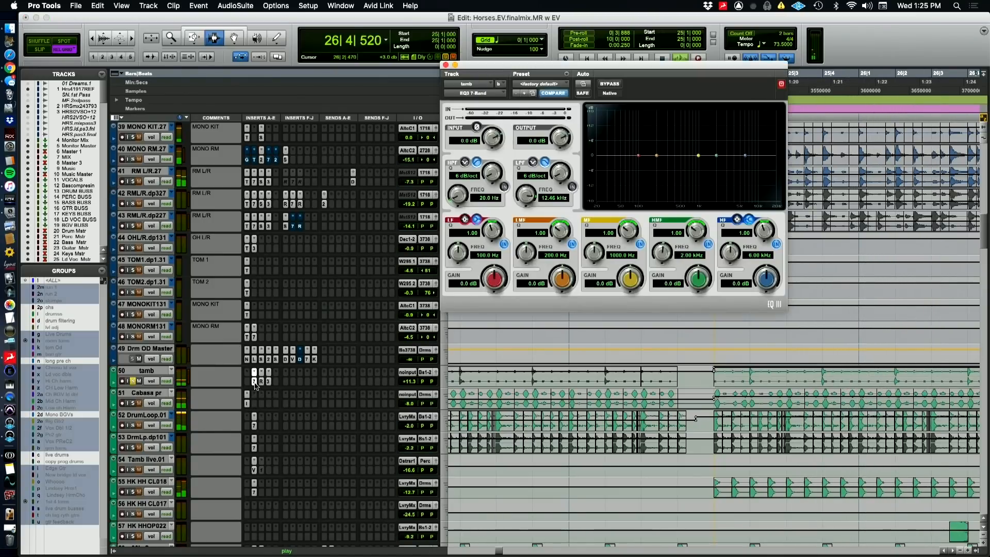
{"action": "left_click", "coordinate": [260, 382]}
{"action": "left_click", "coordinate": [261, 382]}
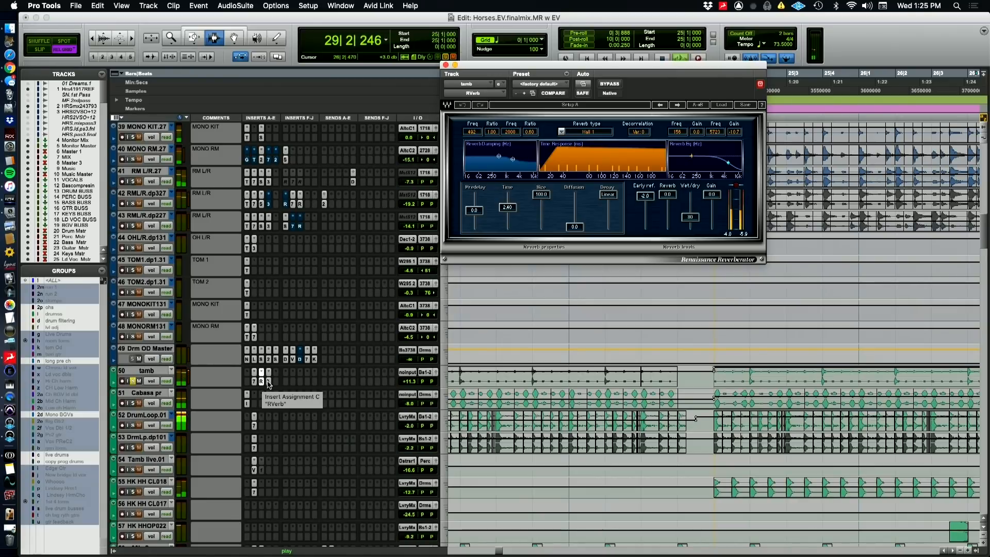
{"action": "left_click", "coordinate": [268, 382]}
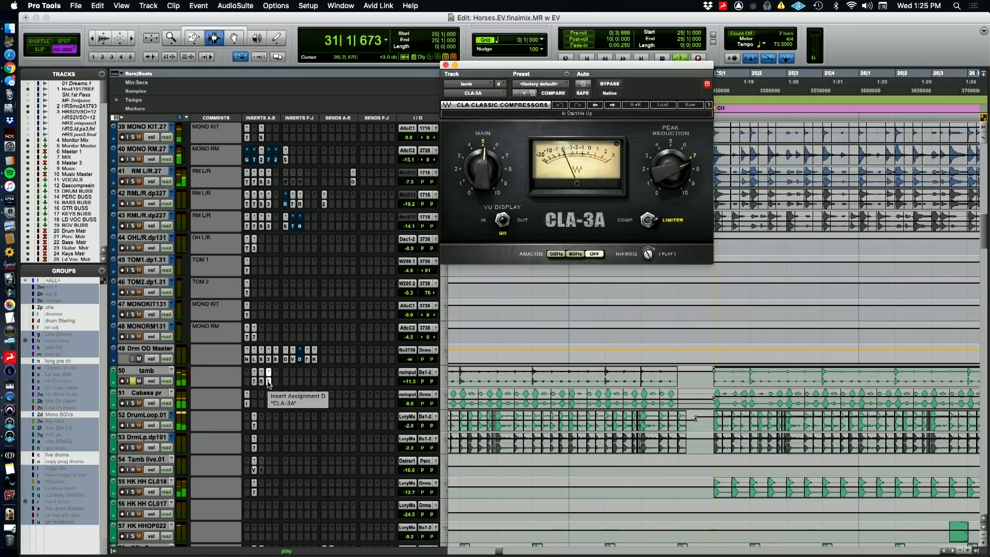
{"action": "key", "text": "space"}
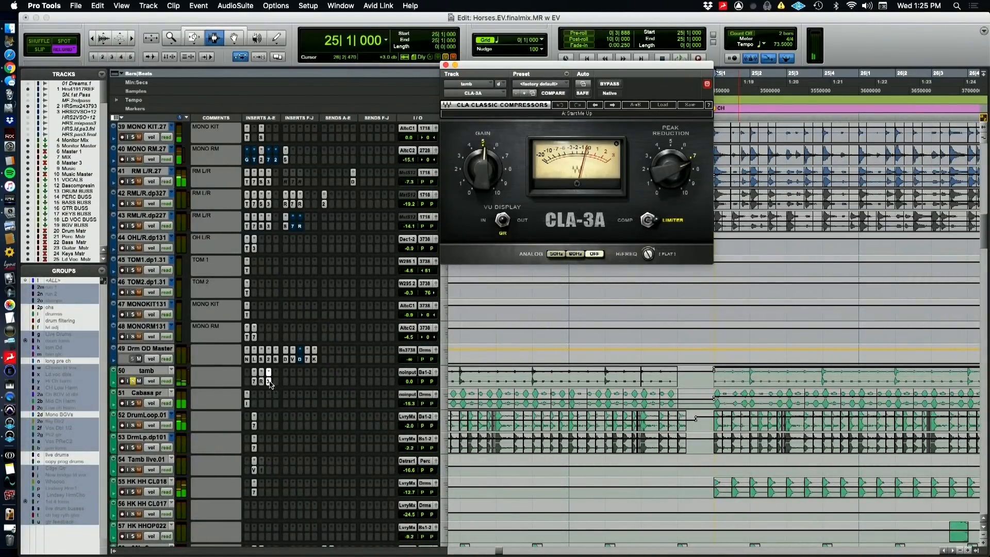
Play the tamb track again from bar 25 and compare its sound with CLA-3A bypassed and active
{"action": "key", "text": "space"}
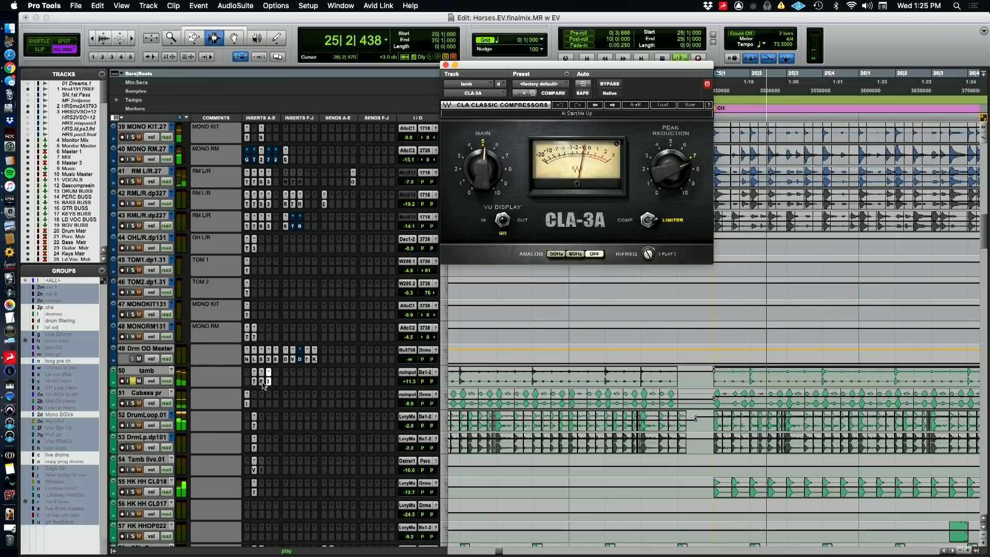
{"action": "left_click", "coordinate": [263, 382], "text": "super"}
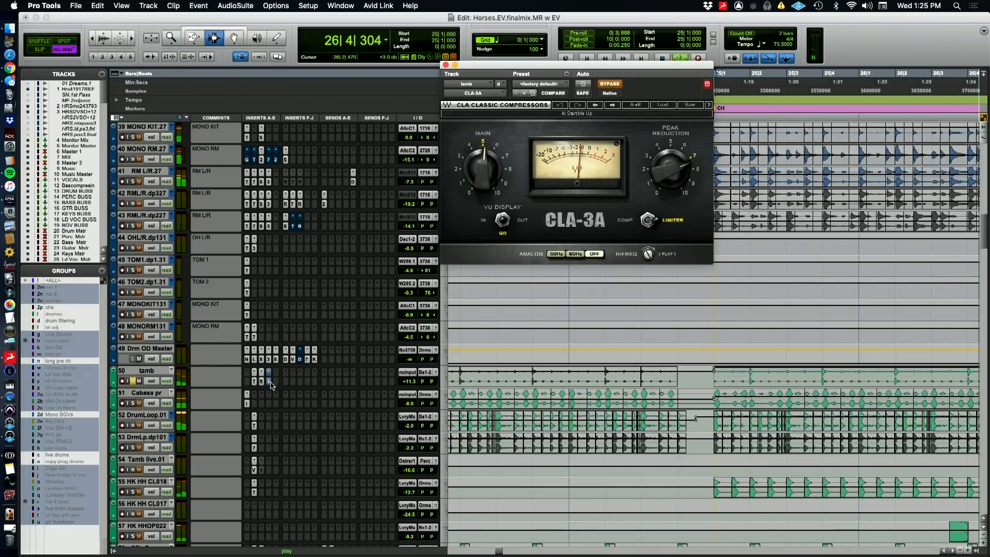
{"action": "left_click", "coordinate": [268, 384], "text": "super"}
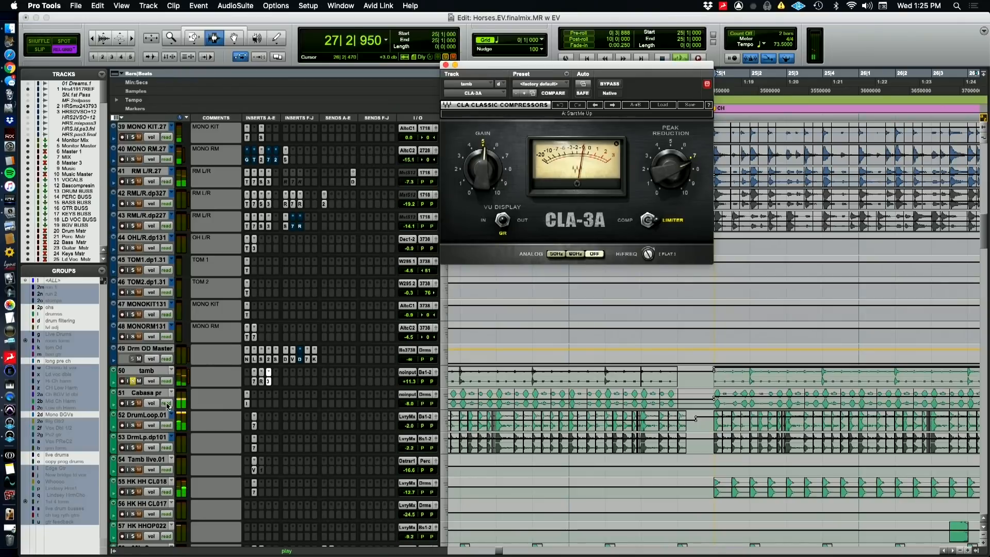
Solo Cabasa pr, play it from bar 25, inspect its HOFA IQ-EQ insert and close the plug-in window
{"action": "left_click", "coordinate": [133, 404]}
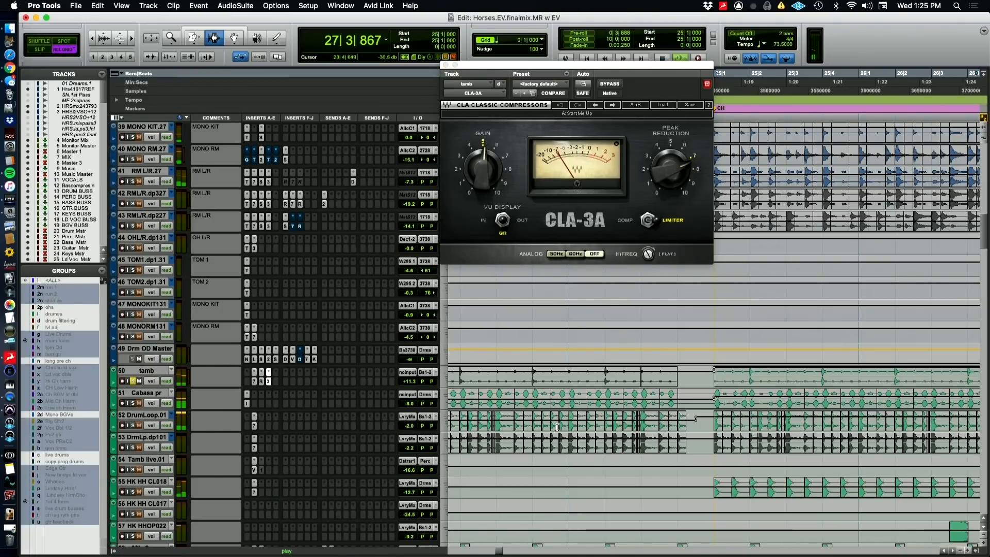
{"action": "key", "text": "space"}
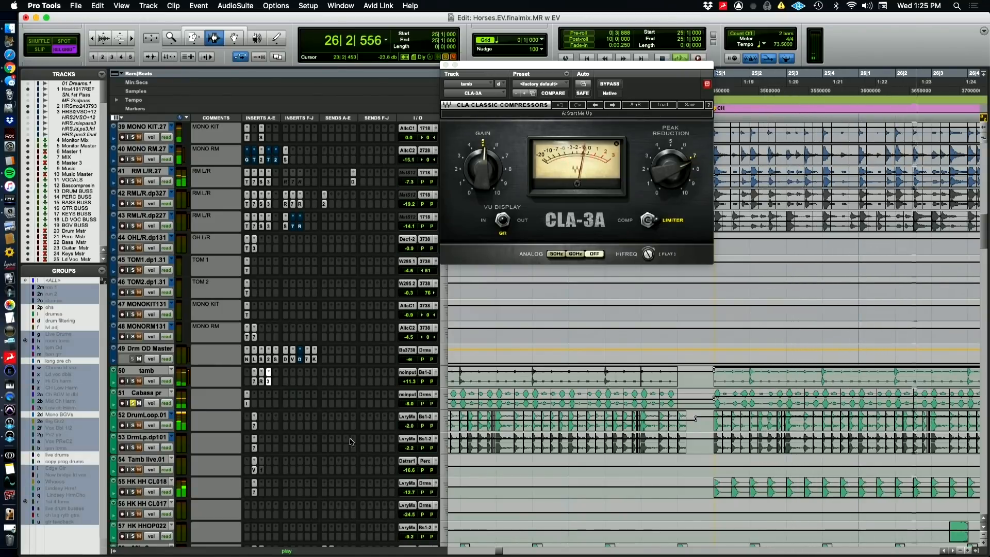
{"action": "left_click", "coordinate": [247, 403]}
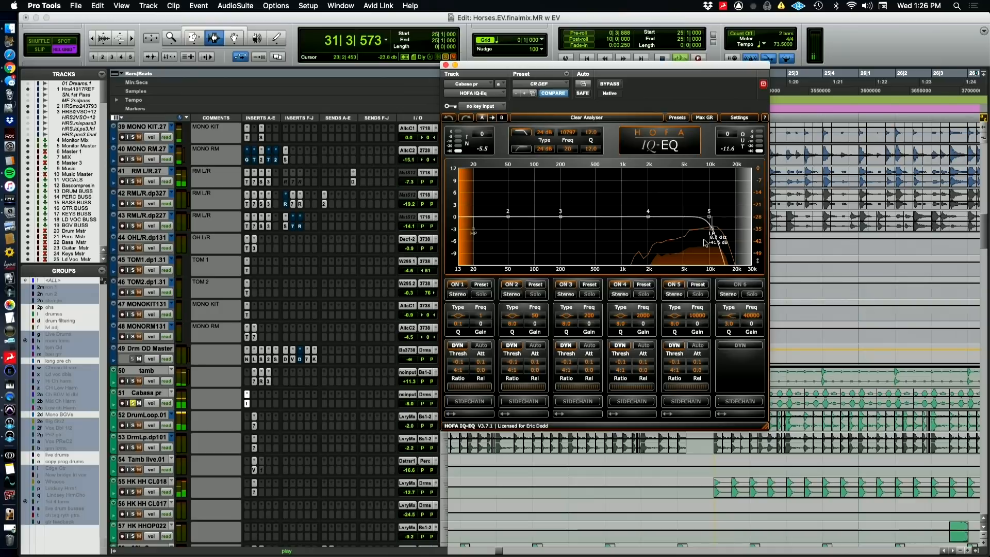
{"action": "left_click", "coordinate": [446, 65]}
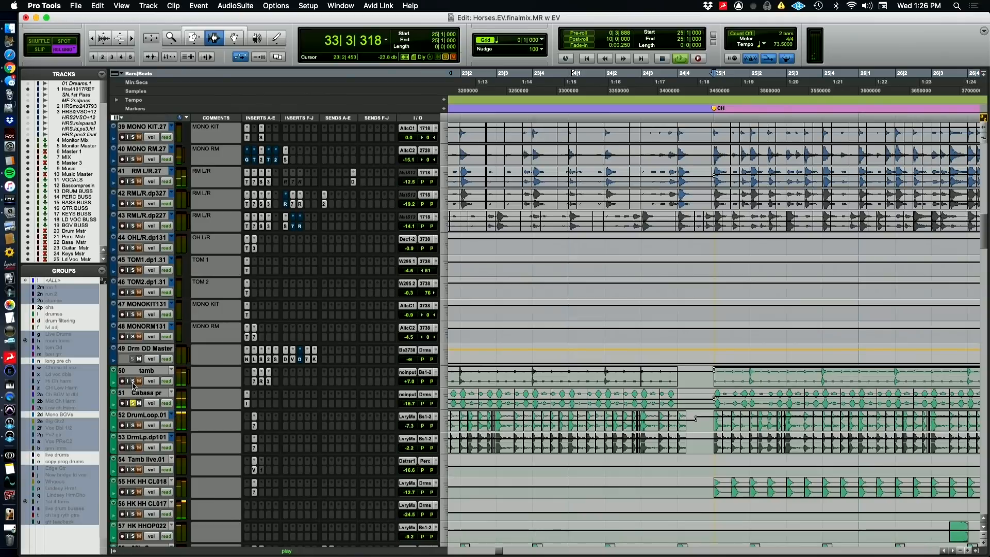
Solo DrumLoop.01, play it from the CH marker at bar 25 and switch to QuickTime Player
{"action": "key", "text": "space"}
{"action": "key", "text": "super+Tab"}
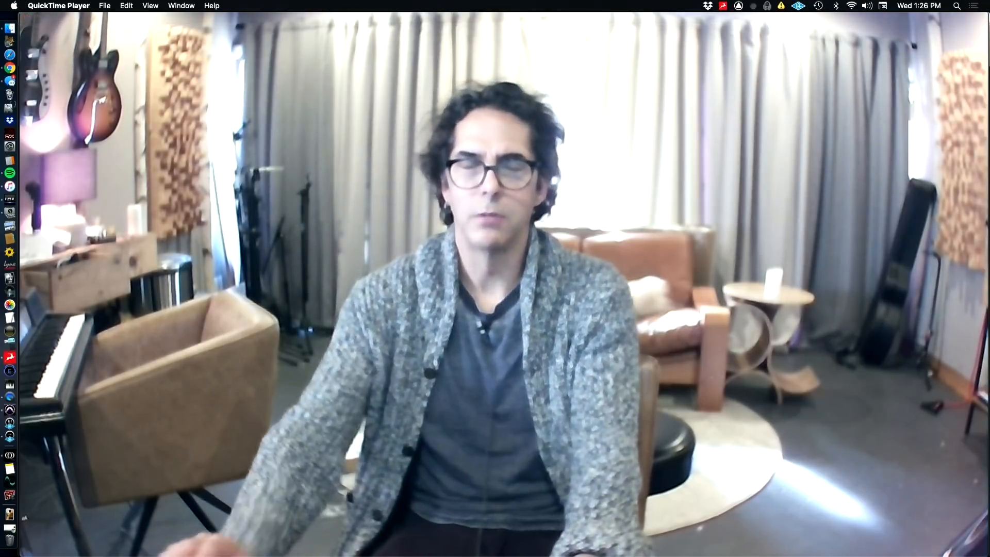
{"action": "key", "text": "super+Tab"}
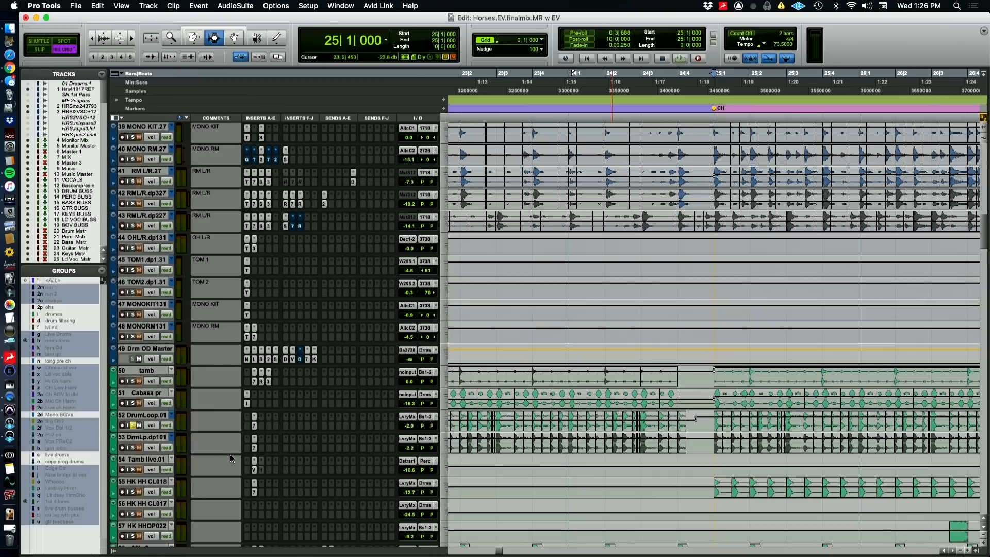
{"action": "key", "text": "space"}
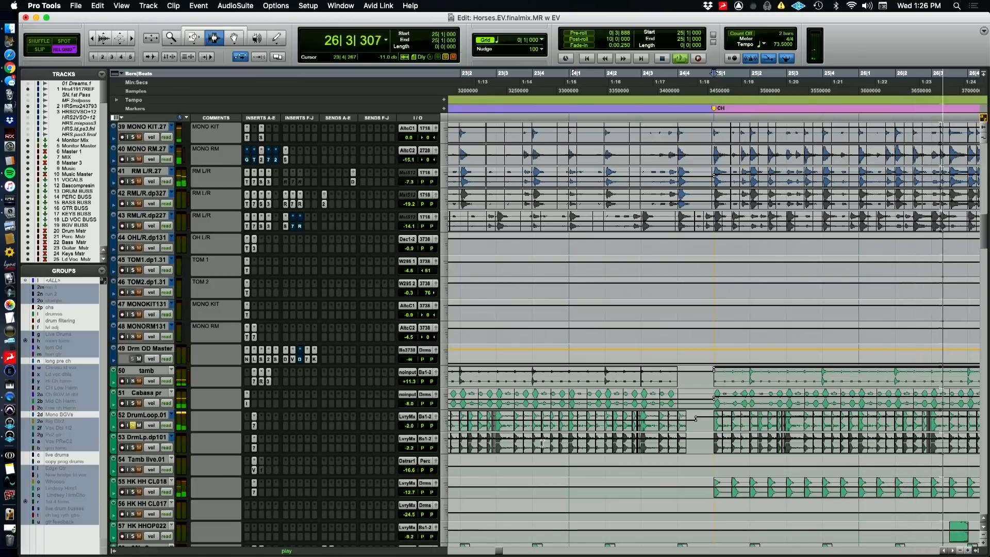
{"action": "key", "text": "super+bracketleft"}
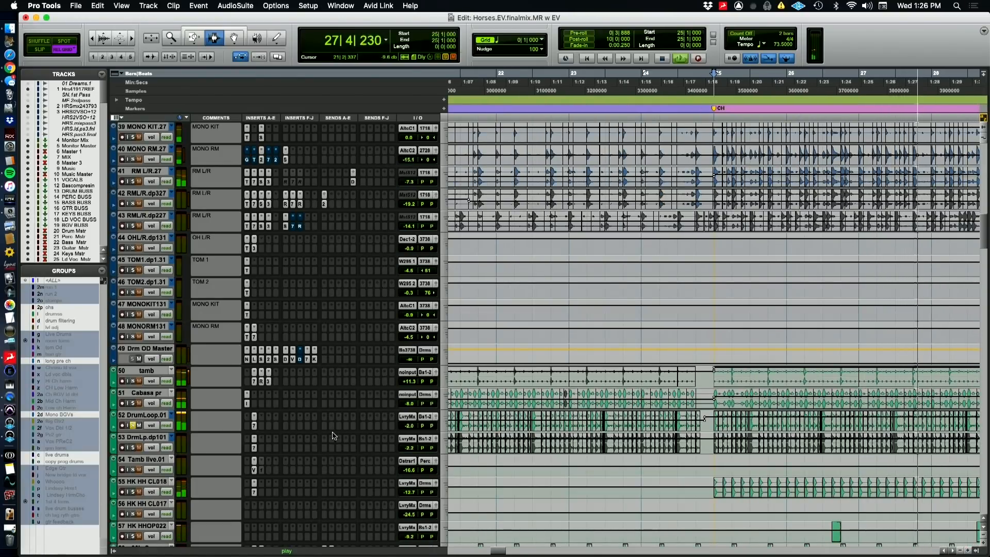
{"action": "key", "text": "super+Tab"}
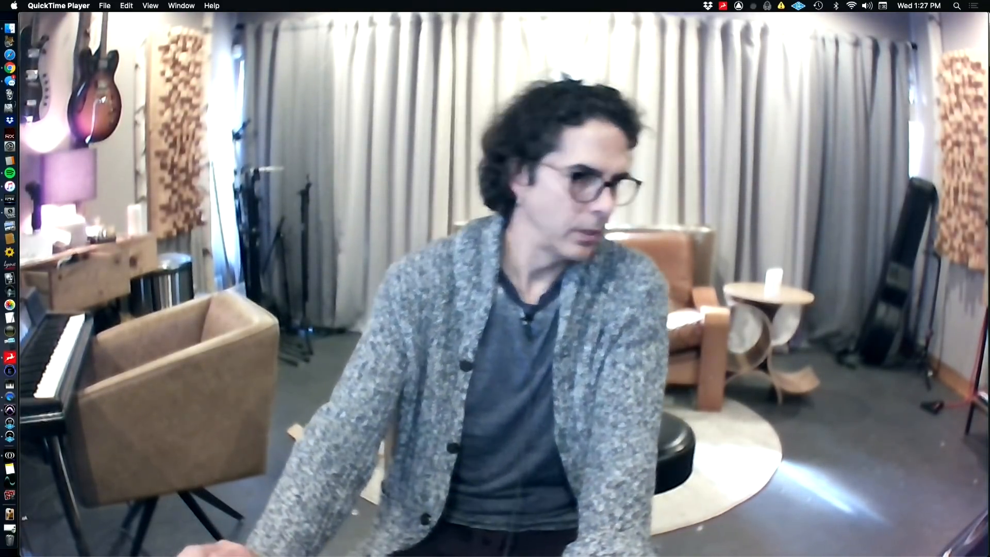
Switch to Pro Tools and change the tracks from volume to waveform view
{"action": "mouse_move", "coordinate": [776, 491]}
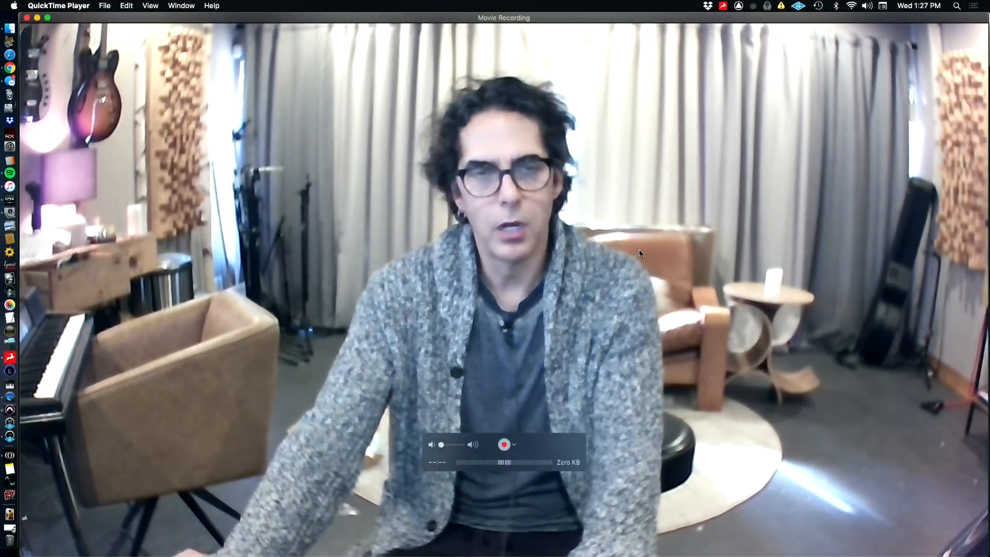
{"action": "key", "text": "super+Tab"}
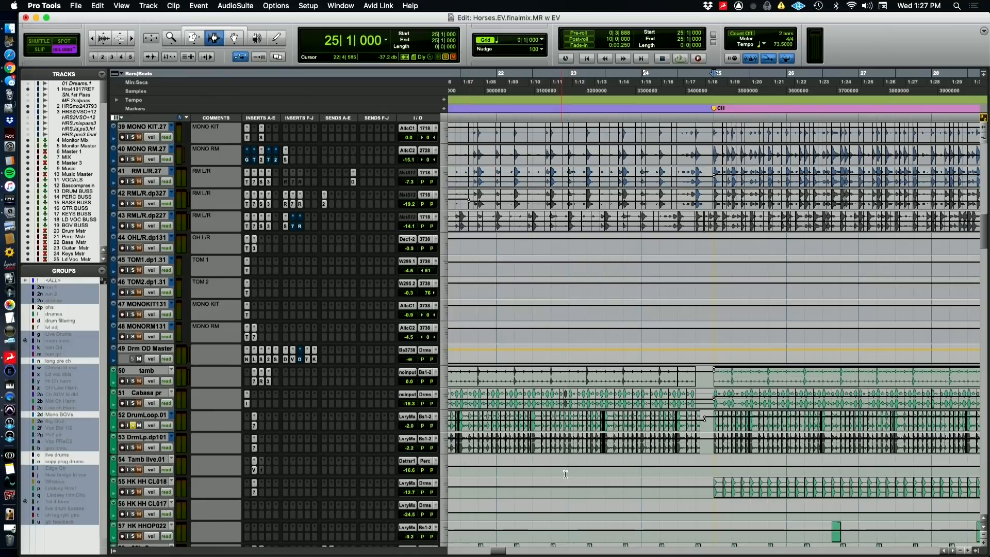
{"action": "key", "text": "super+bracketleft"}
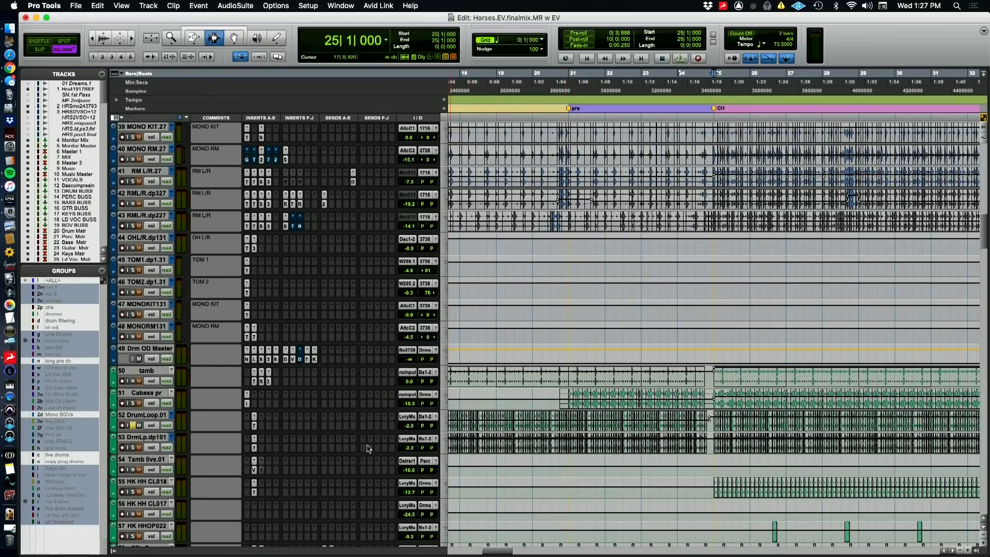
{"action": "key", "text": "ctrl+minus"}
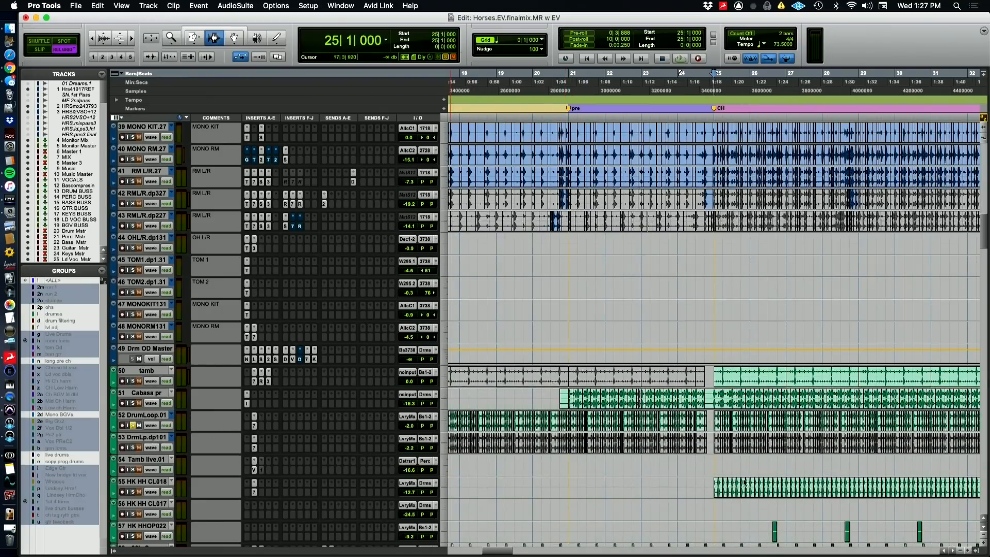
Solo DrmLp.dp101, play it from the V2 marker at bar 33 and switch to QuickTime Player
{"action": "scroll", "coordinate": [780, 472], "scroll_direction": "right", "scroll_amount": 10}
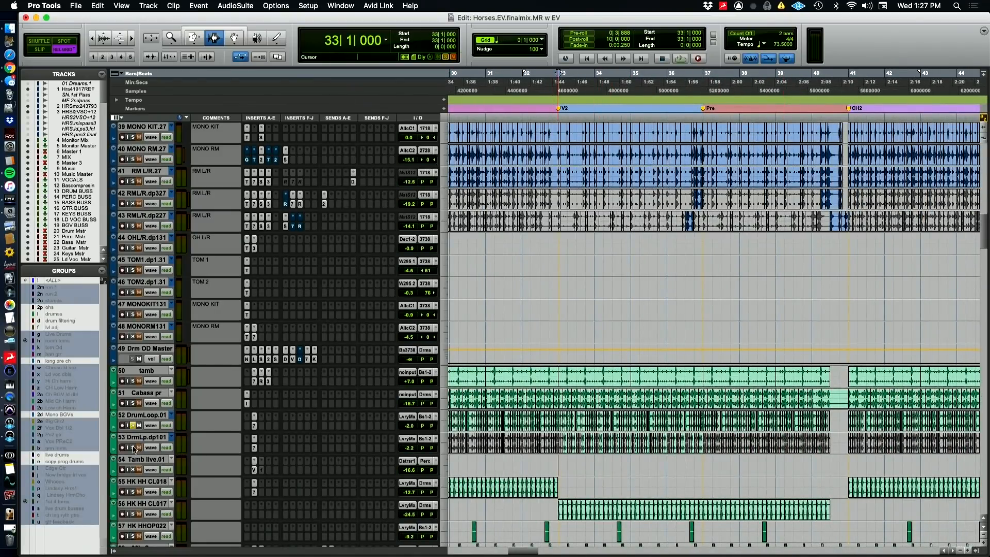
{"action": "key", "text": "space"}
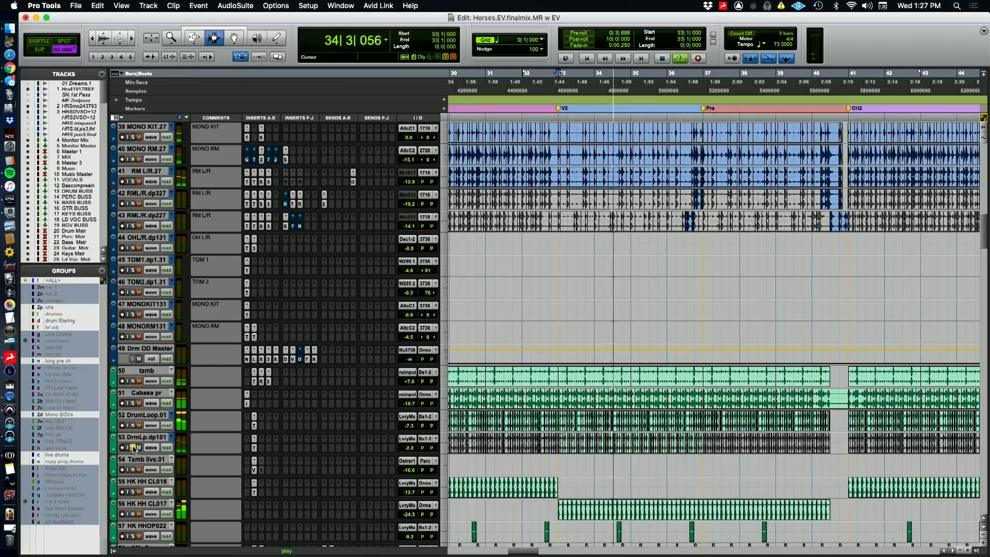
{"action": "key", "text": "super+Tab"}
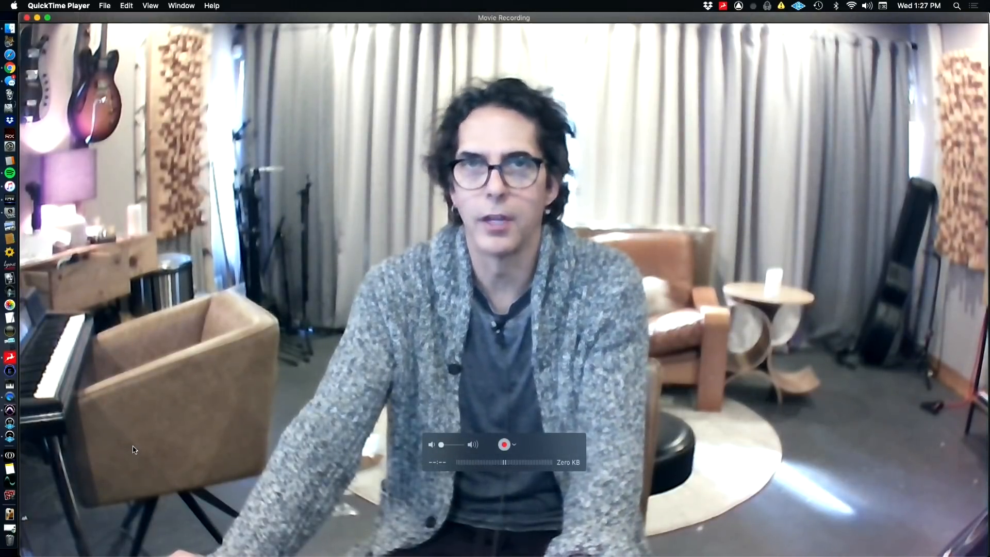
Switch to Pro Tools and audition DrumLoop.01 and DrmLp.dp101 soloed together from bar 33, adding Cabasa pr and tamb to the solo
{"action": "key", "text": "super+Tab"}
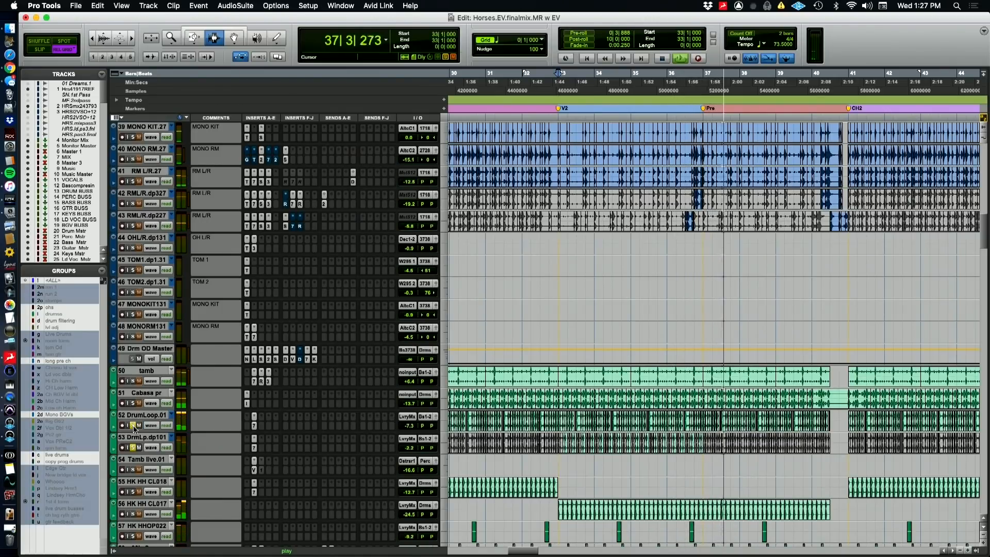
{"action": "key", "text": "space"}
{"action": "key", "text": "space"}
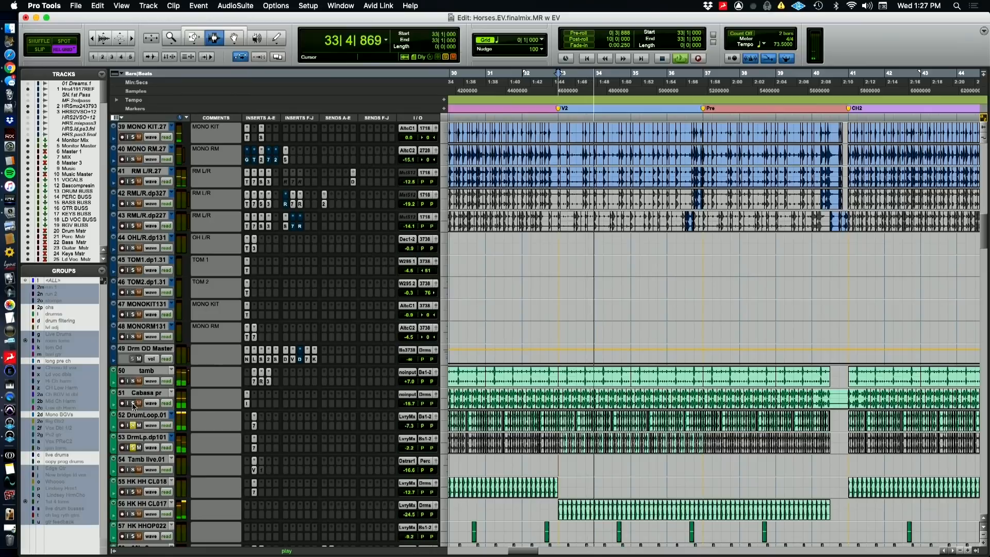
{"action": "left_click", "coordinate": [133, 405]}
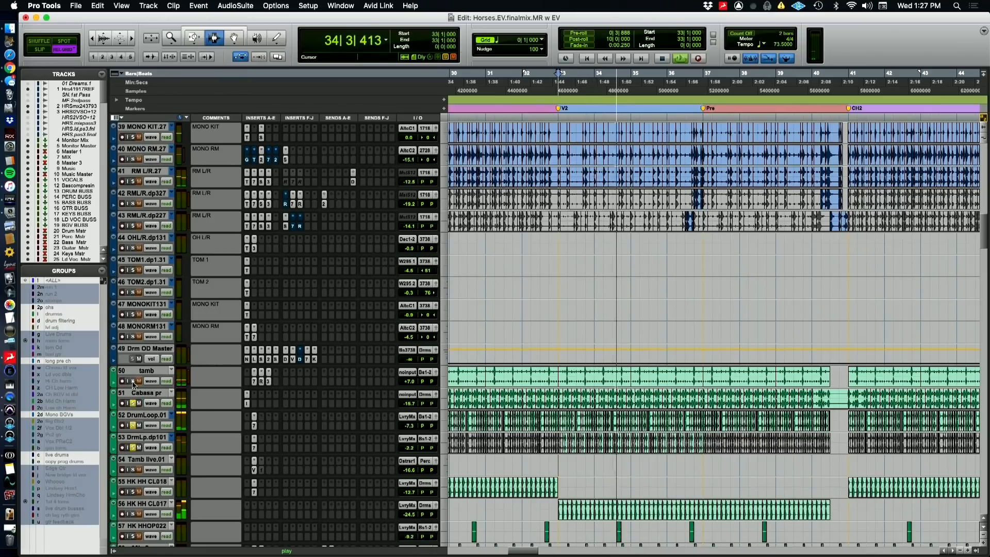
{"action": "left_click", "coordinate": [133, 381]}
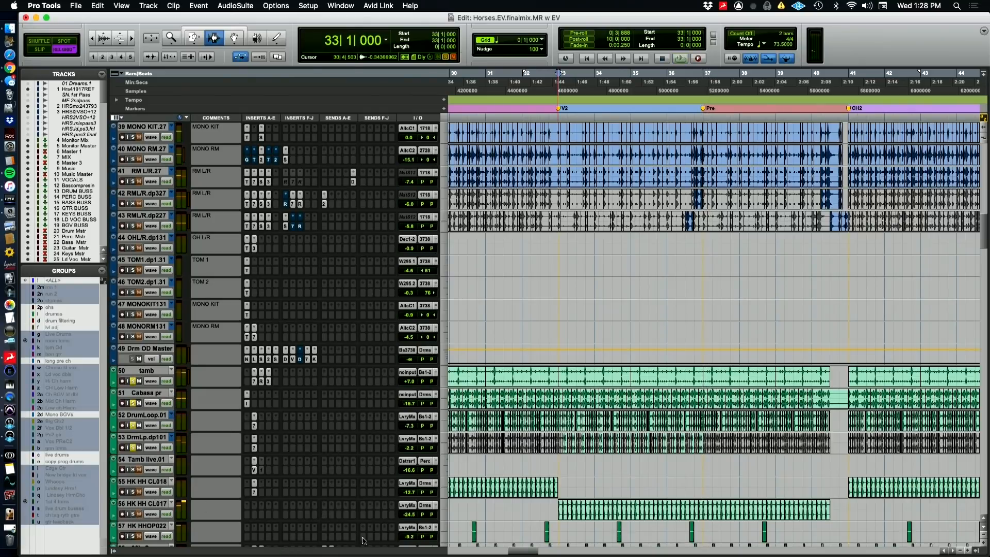
{"action": "key", "text": "space"}
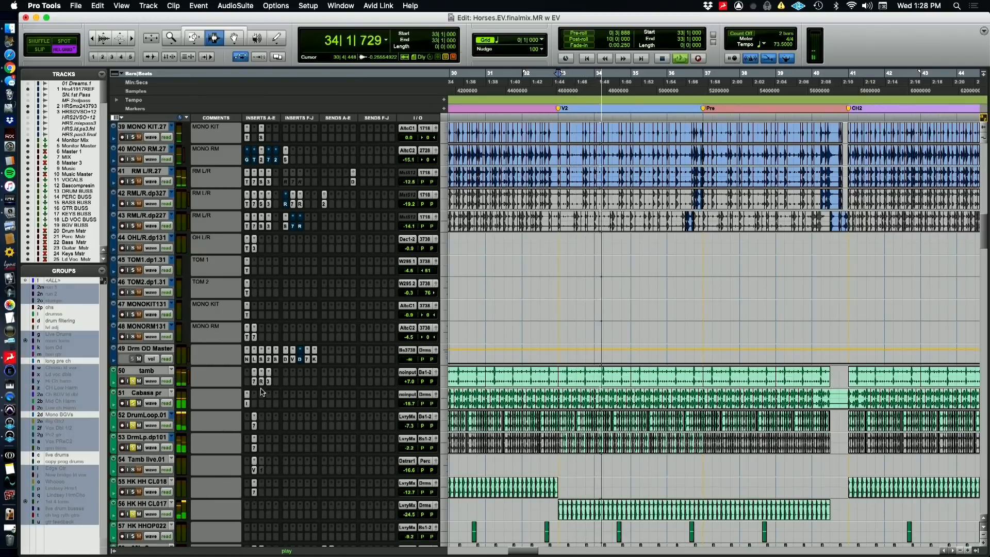
Inspect DrumLoop.01's EQ3 7-Band and compare the soloed loop with the EQ bypassed and active, visiting QuickTime Player briefly
{"action": "left_click", "coordinate": [254, 425]}
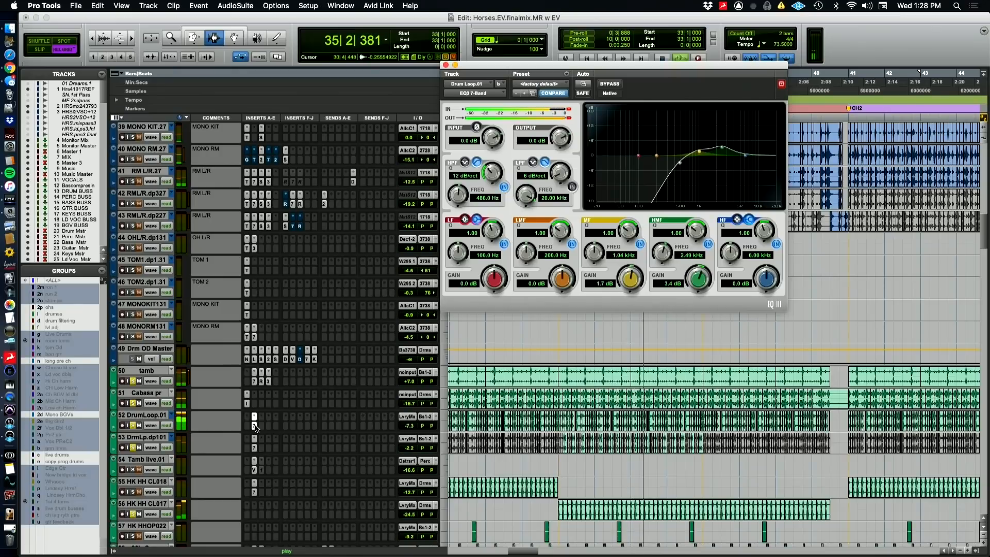
{"action": "key", "text": "space"}
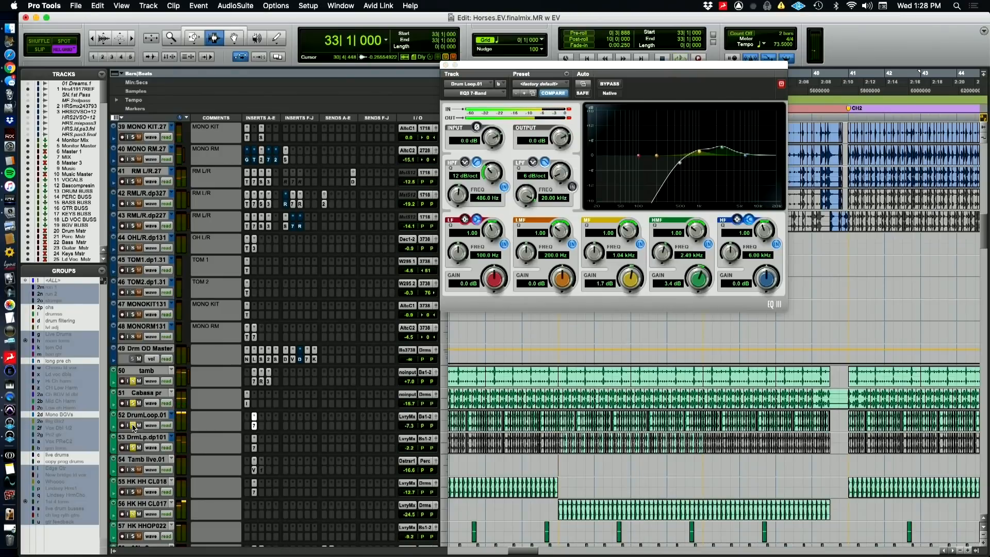
{"action": "left_click", "coordinate": [253, 428], "text": "super"}
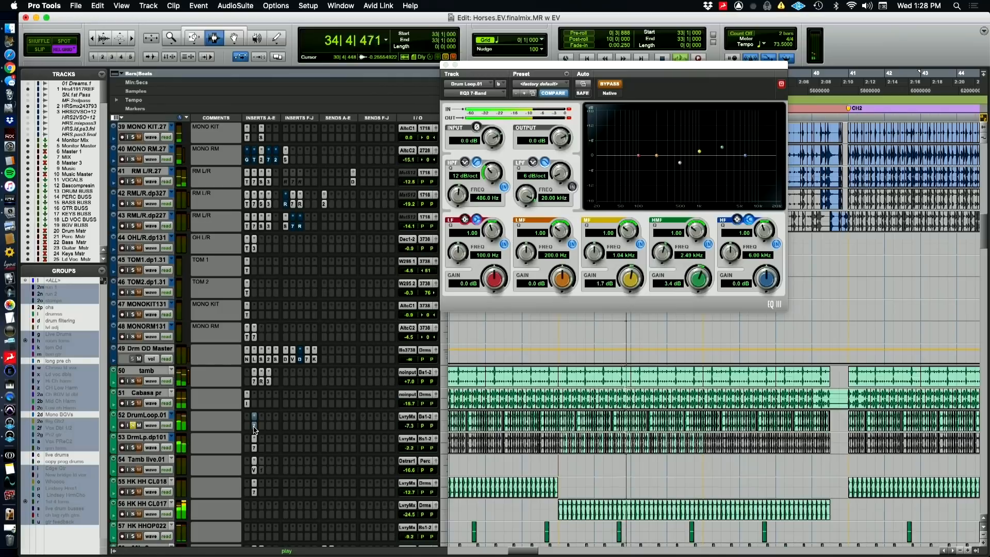
{"action": "left_click", "coordinate": [254, 427], "text": "super"}
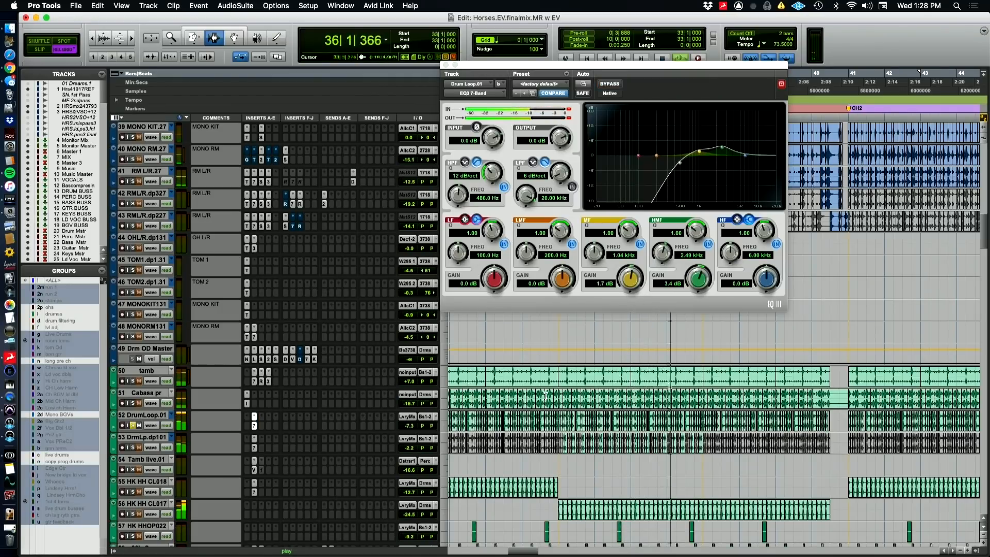
{"action": "key", "text": "super+Tab"}
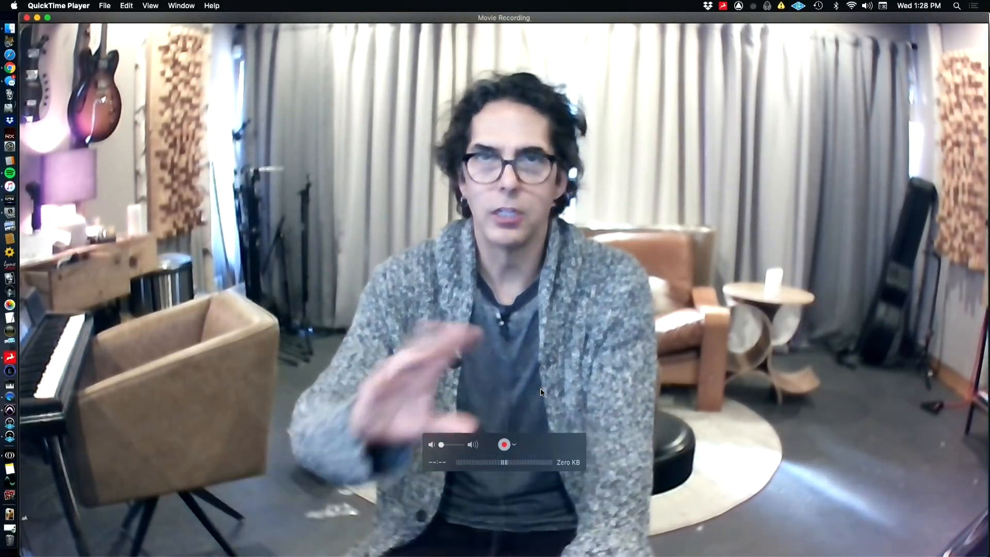
{"action": "key", "text": "super+Tab"}
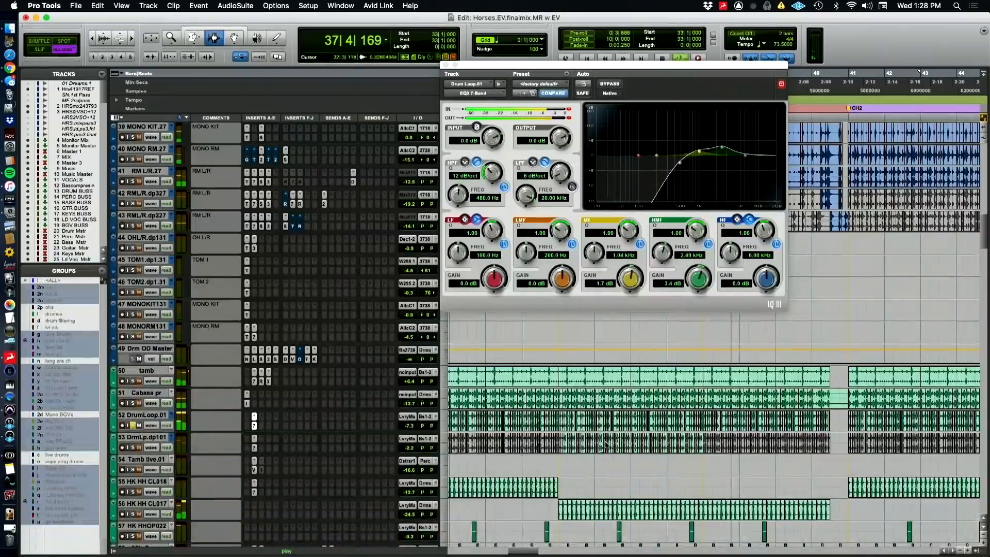
Close the loop's EQ window, solo 90's Snare, play from bar 33 and inspect its EQ3 7-Band and API-2500 inserts
{"action": "scroll", "coordinate": [665, 541], "scroll_direction": "down", "scroll_amount": 3}
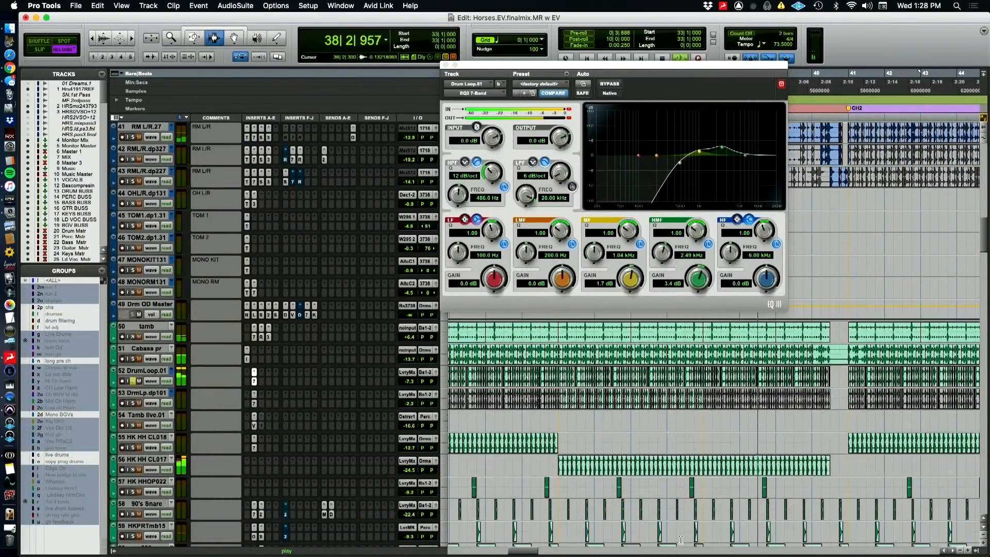
{"action": "scroll", "coordinate": [221, 462], "scroll_direction": "down", "scroll_amount": 4}
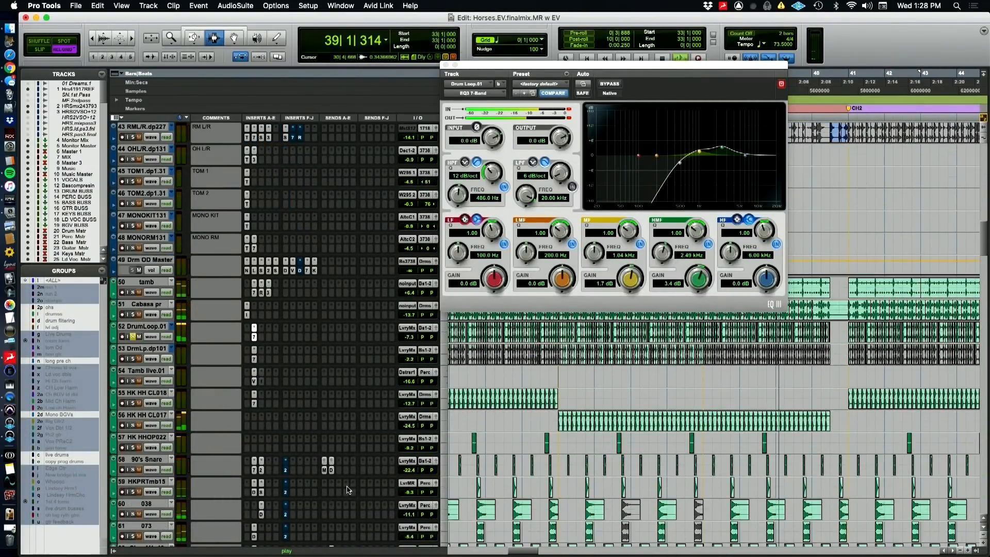
{"action": "key", "text": "space"}
{"action": "left_click", "coordinate": [445, 65]}
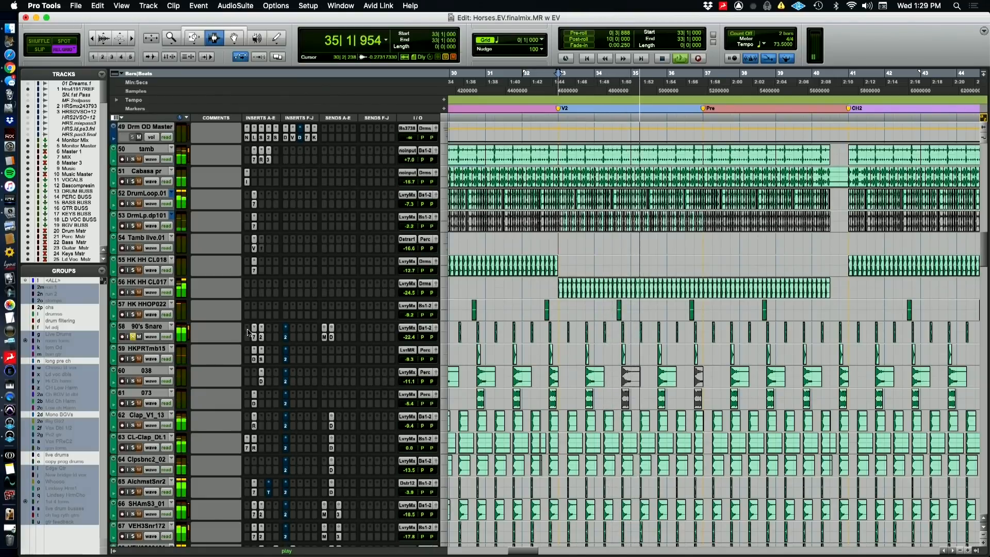
{"action": "left_click", "coordinate": [253, 338]}
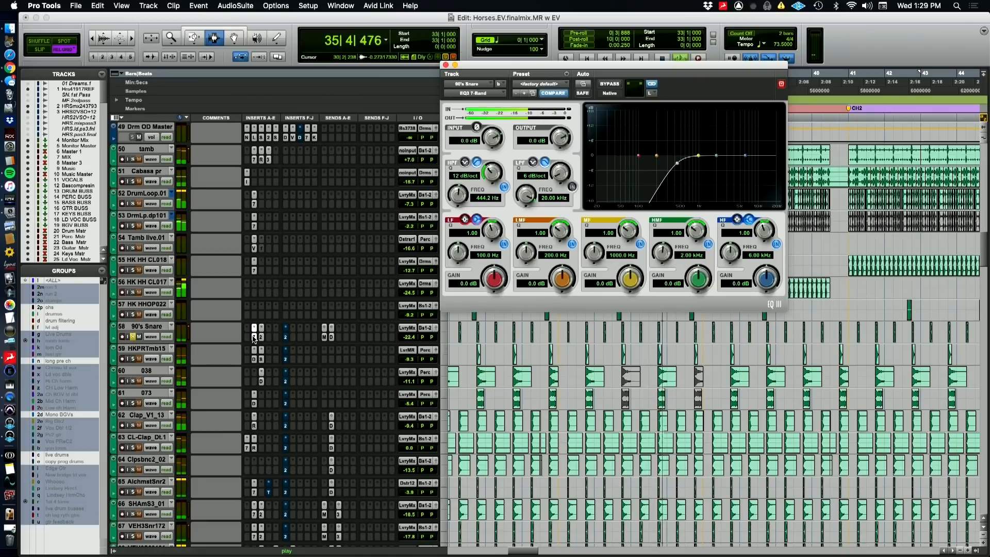
{"action": "left_click", "coordinate": [261, 337]}
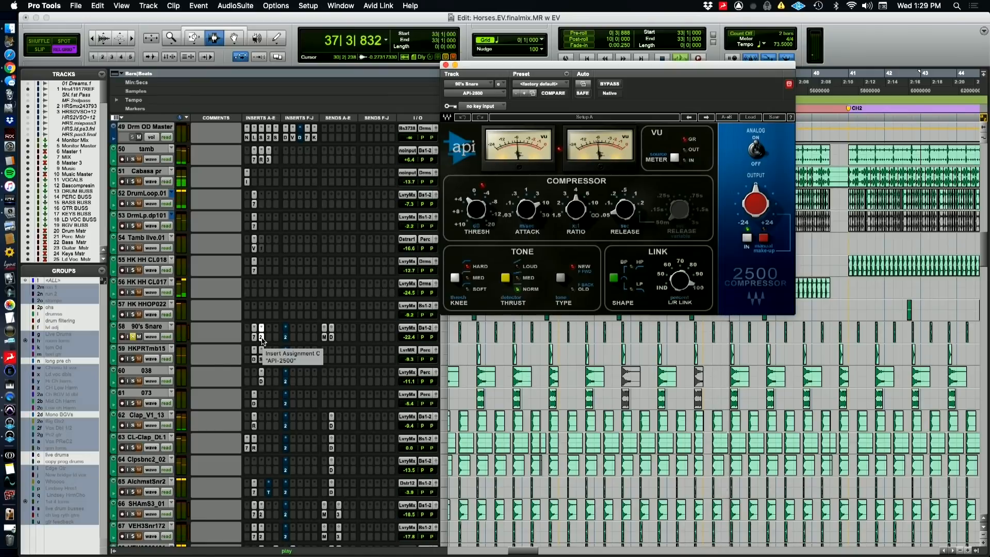
Solo HKPRTmb15, inspect its D-Verb and Sie-Q inserts during playback and switch to QuickTime Player
{"action": "left_click", "coordinate": [133, 359]}
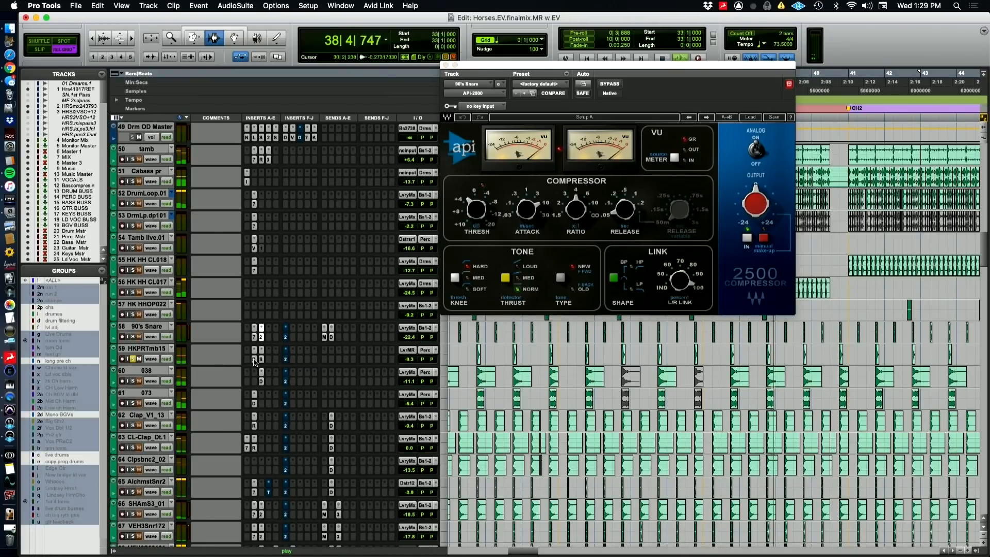
{"action": "left_click", "coordinate": [254, 359]}
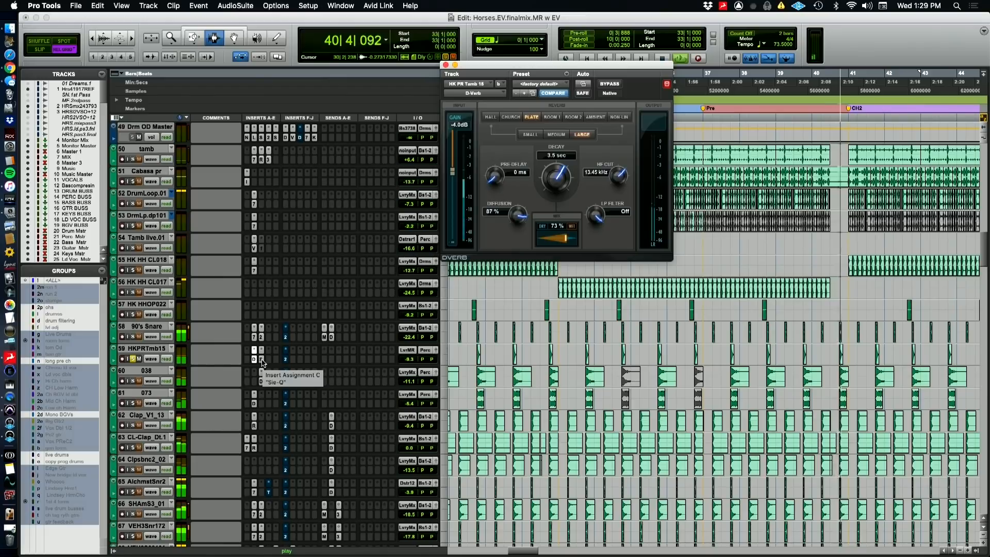
{"action": "left_click", "coordinate": [262, 363]}
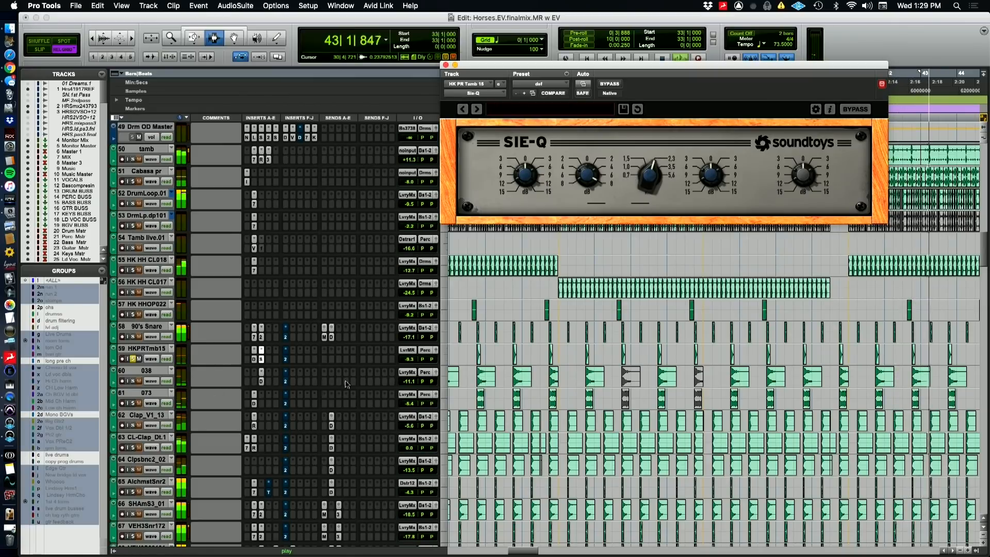
{"action": "key", "text": "super+Tab"}
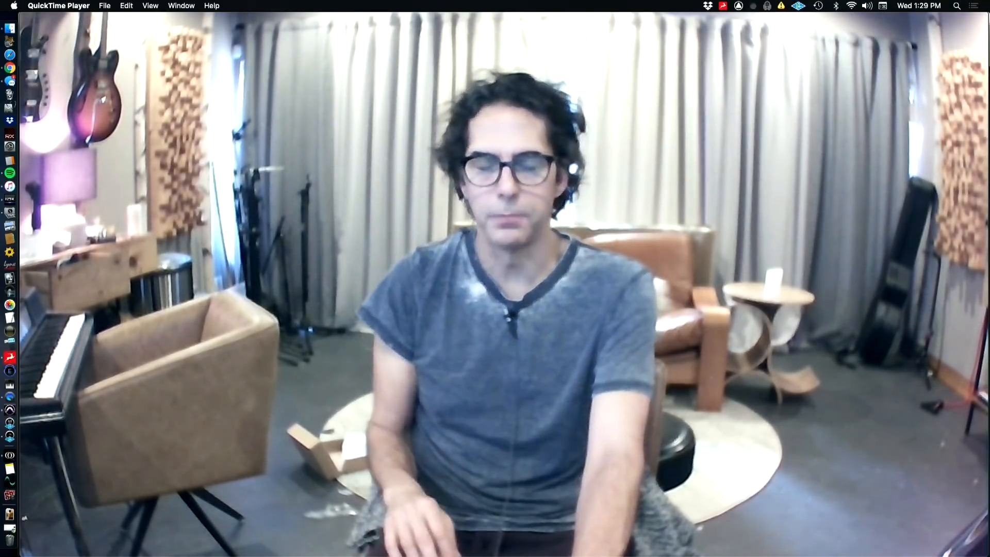
Switch to Pro Tools, audition tracks 038 and 073 soloed together, inspect each D-Verb insert and close the plug-in window
{"action": "key", "text": "super+Tab"}
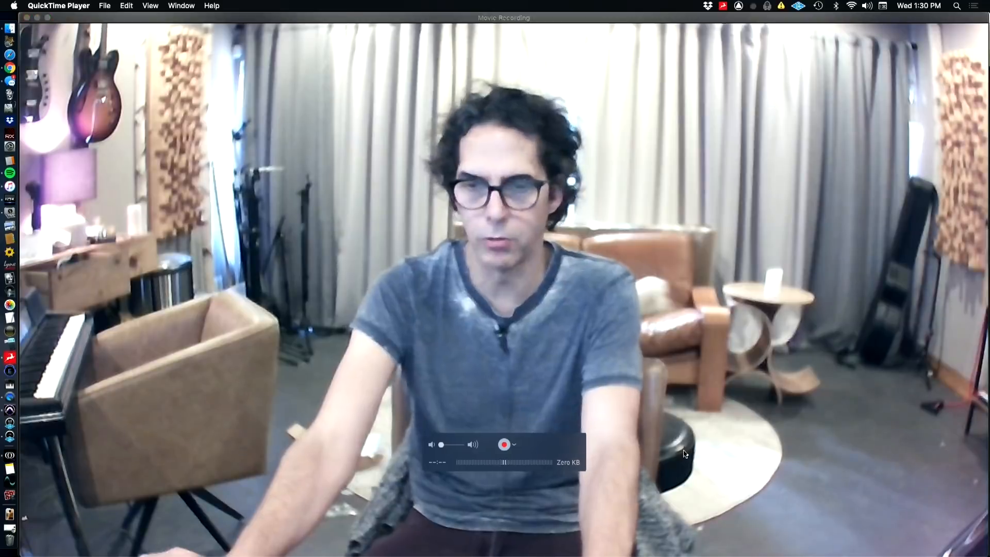
{"action": "key", "text": "super+Tab"}
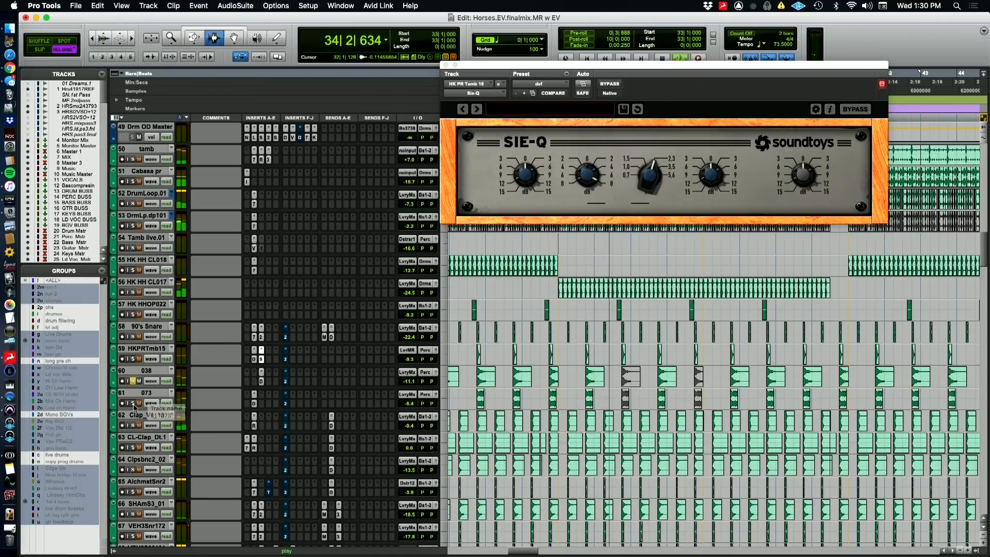
{"action": "left_click", "coordinate": [133, 403]}
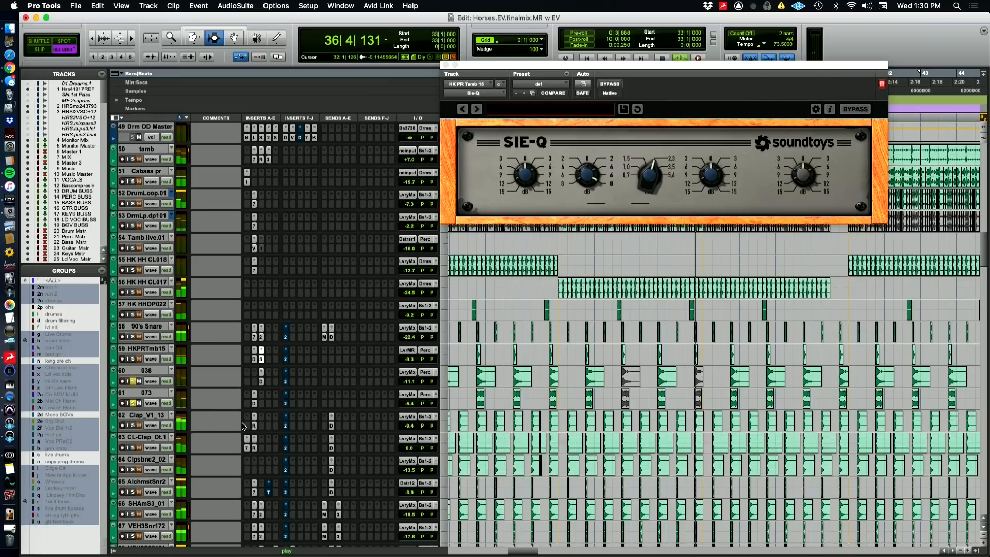
{"action": "left_click", "coordinate": [262, 382]}
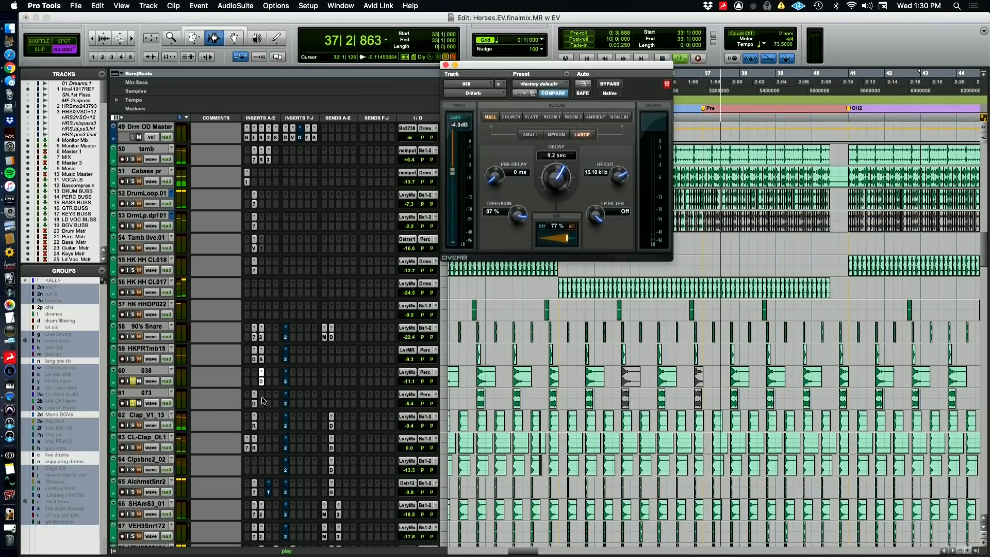
{"action": "left_click", "coordinate": [254, 403]}
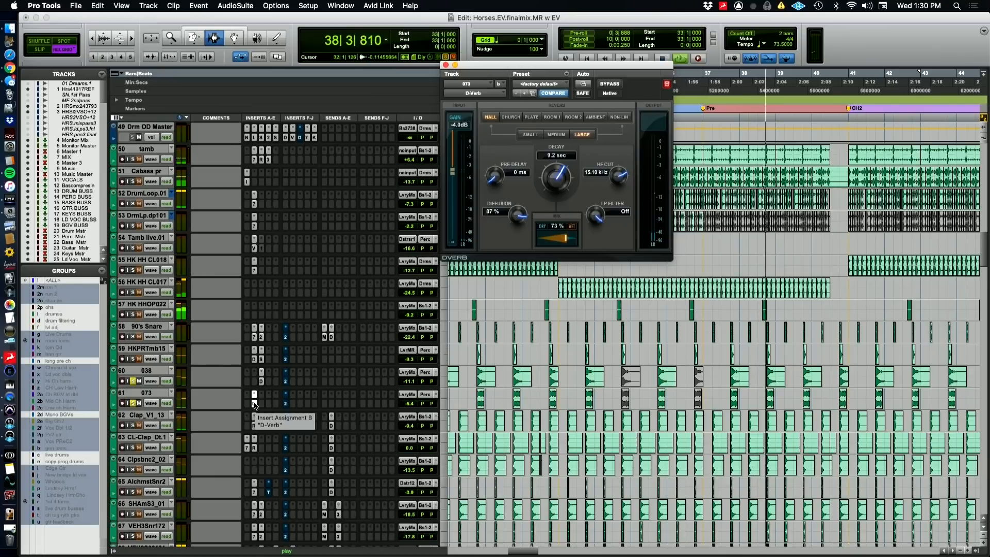
{"action": "left_click", "coordinate": [254, 403]}
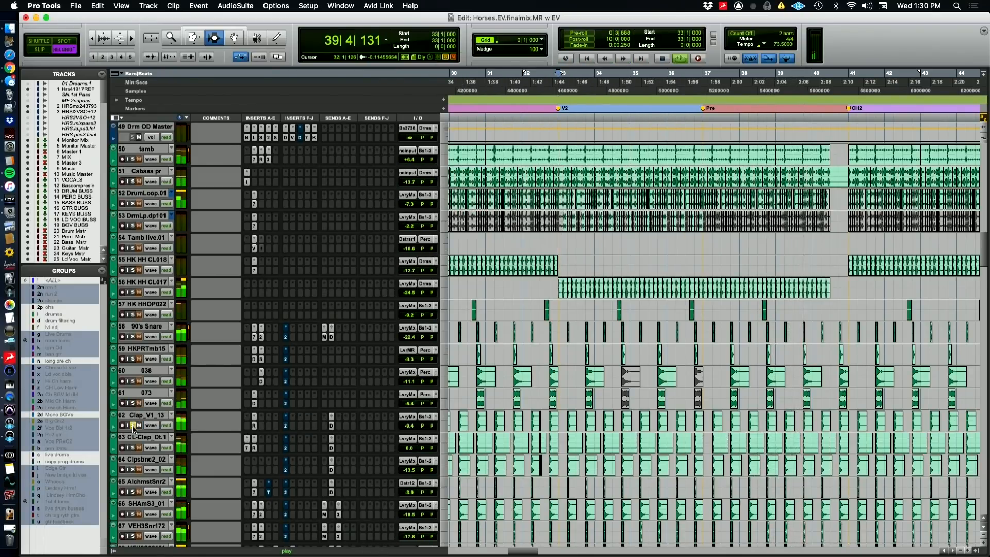
Audition the clap tracks by soloing CL-Clap_Dt.1, Clpsbnc2_02 and Clap_V1_13 in turn during playback
{"action": "left_click", "coordinate": [133, 447]}
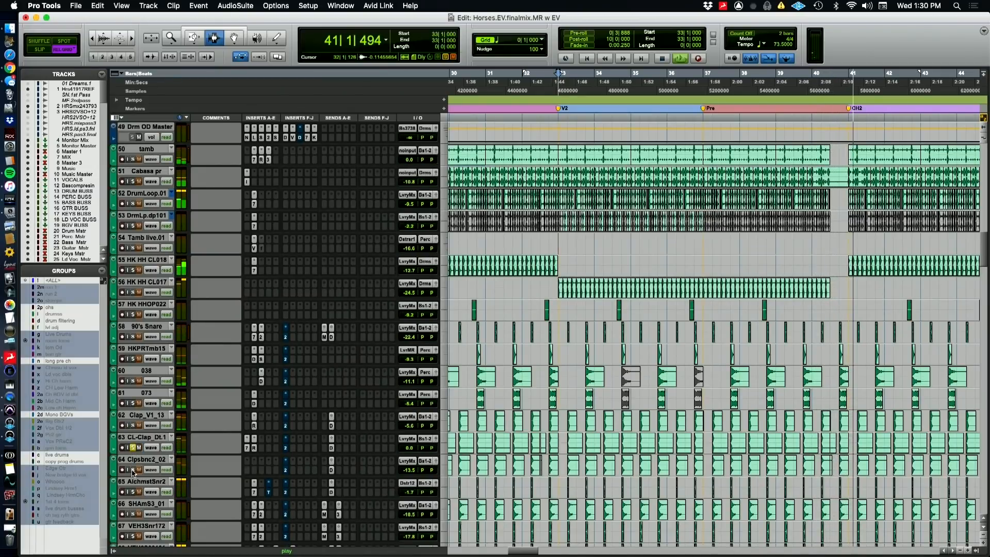
{"action": "left_click", "coordinate": [132, 471]}
{"action": "left_click", "coordinate": [133, 425]}
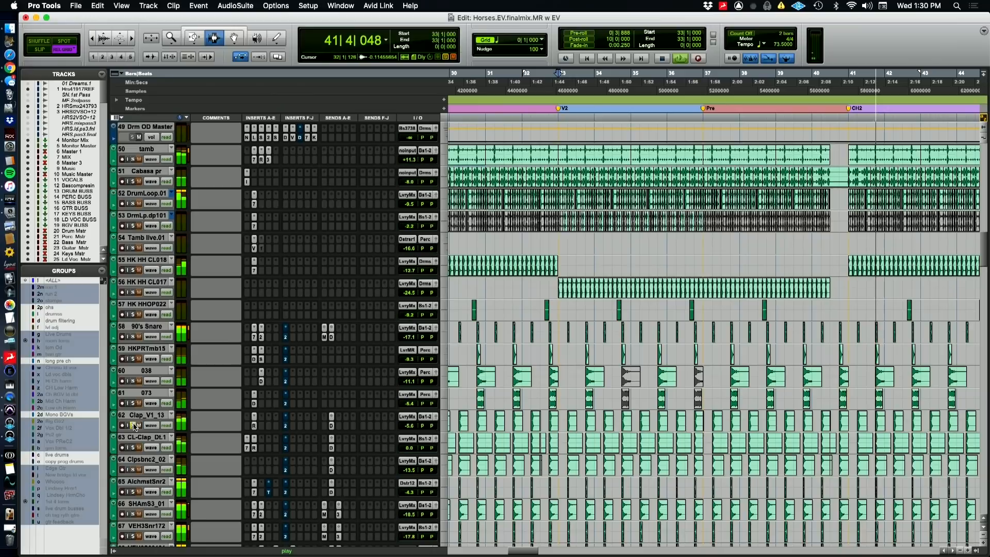
Select the tracks from Clap_V1_13 through VEH2S02101 and audition the three clap tracks soloed together
{"action": "scroll", "coordinate": [177, 454], "scroll_direction": "down", "scroll_amount": 6}
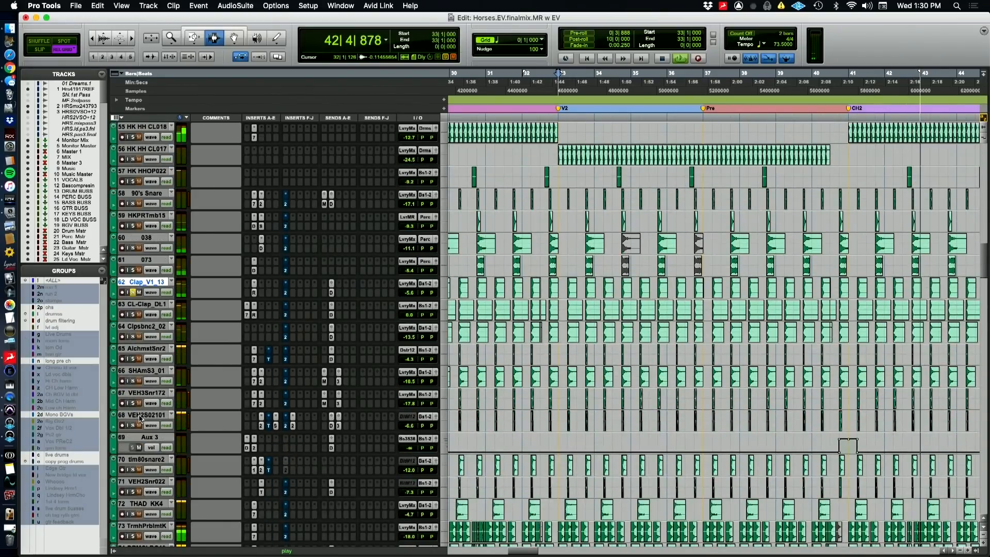
{"action": "left_click", "coordinate": [142, 416], "text": "shift"}
{"action": "left_click", "coordinate": [133, 425], "text": "alt+shift"}
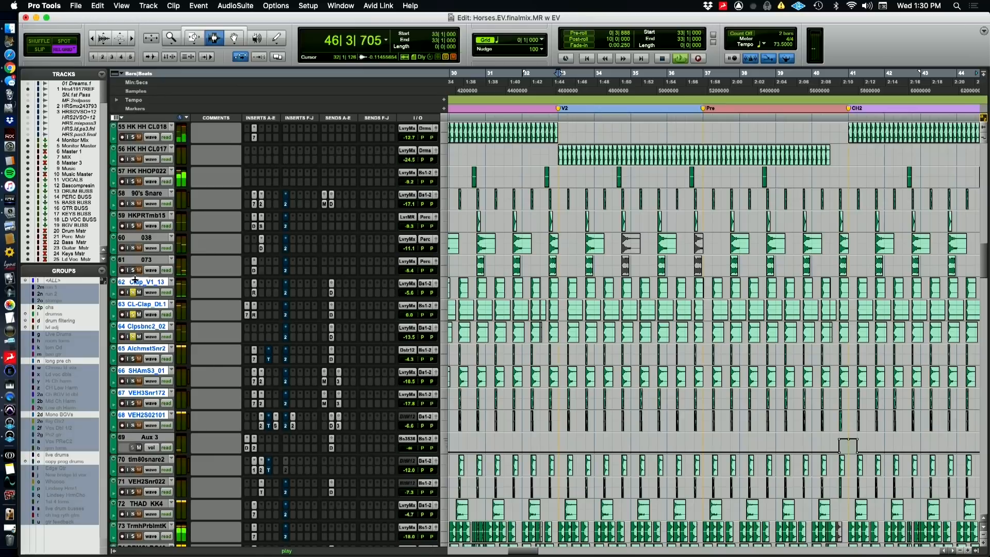
Inspect Clap_V1_13's AIR Reverb and CL-Clap_Dt.1's RVerb and EQ3 7-Band inserts during playback and close the plug-in window
{"action": "left_click", "coordinate": [255, 293]}
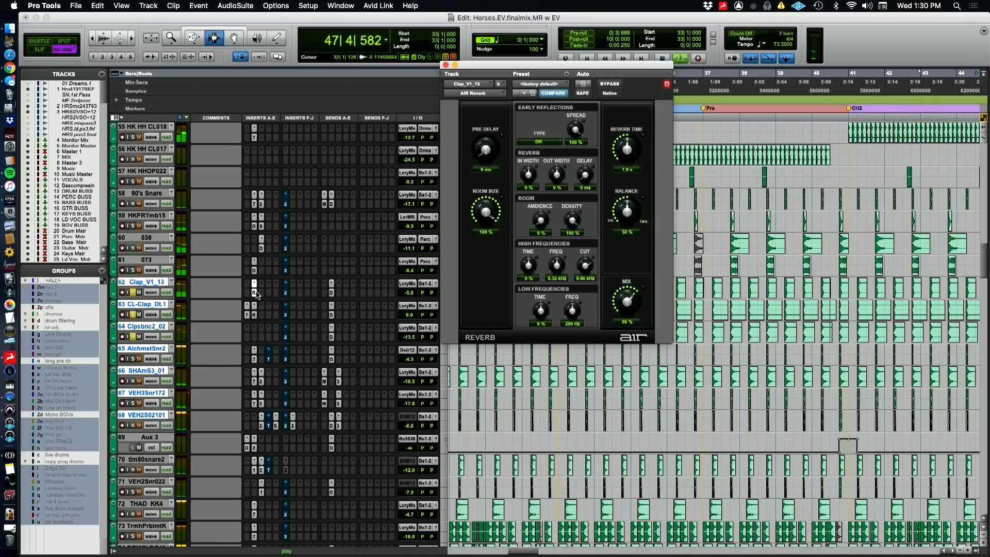
{"action": "left_click", "coordinate": [254, 315]}
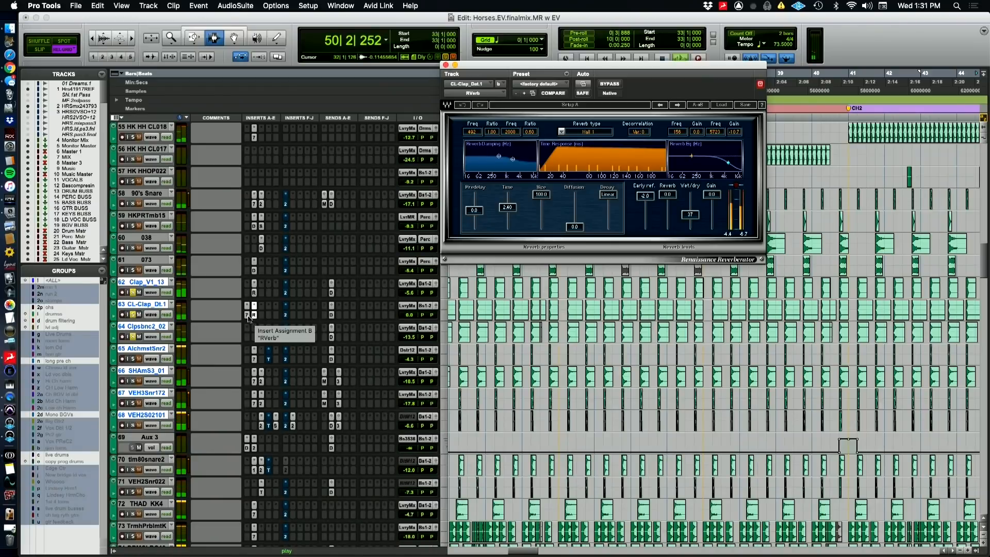
{"action": "left_click", "coordinate": [248, 315]}
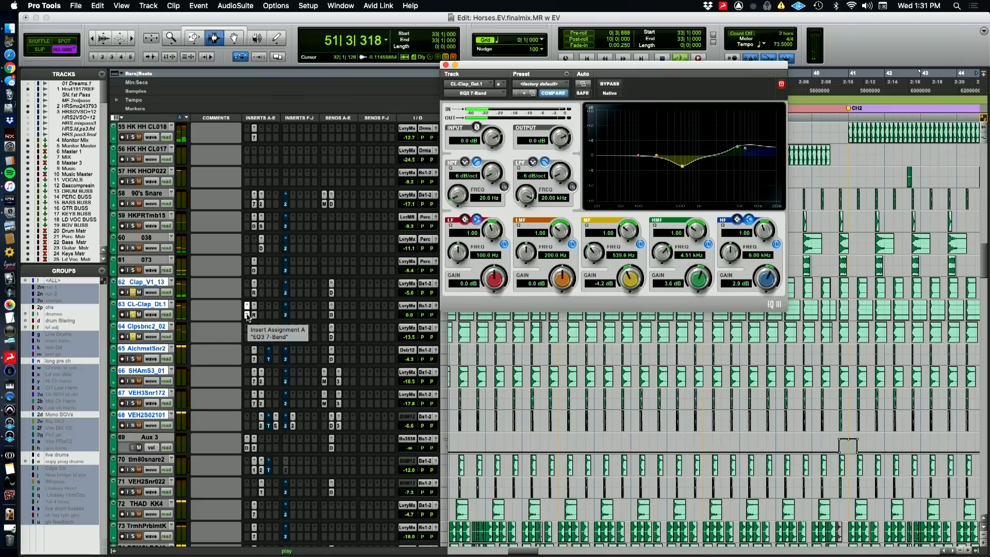
{"action": "left_click", "coordinate": [247, 314]}
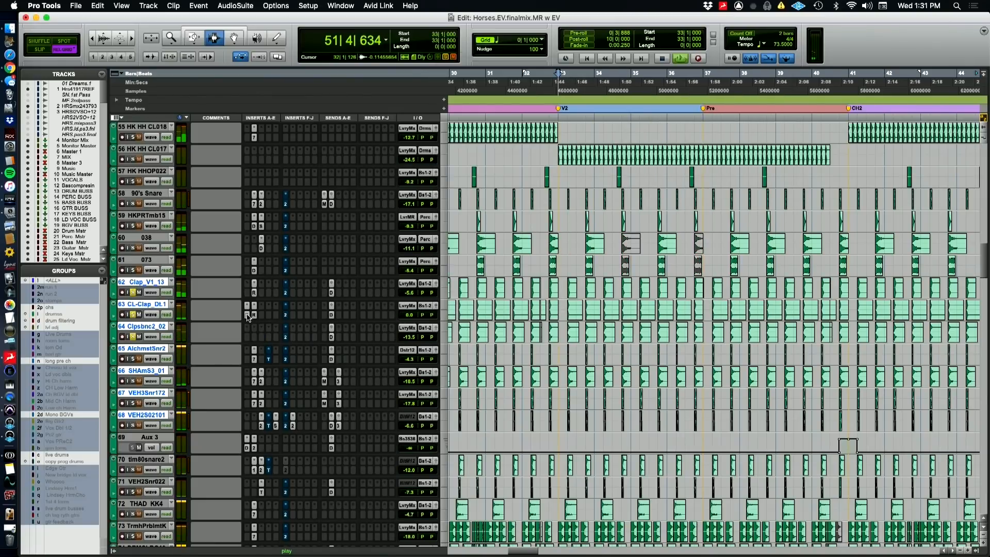
Solo AlchmstSnr2 and SHAmS3_01 in turn, inspecting the EQ3 7-Band on each and the API-2500 on SHAmS3_01
{"action": "left_click", "coordinate": [133, 359]}
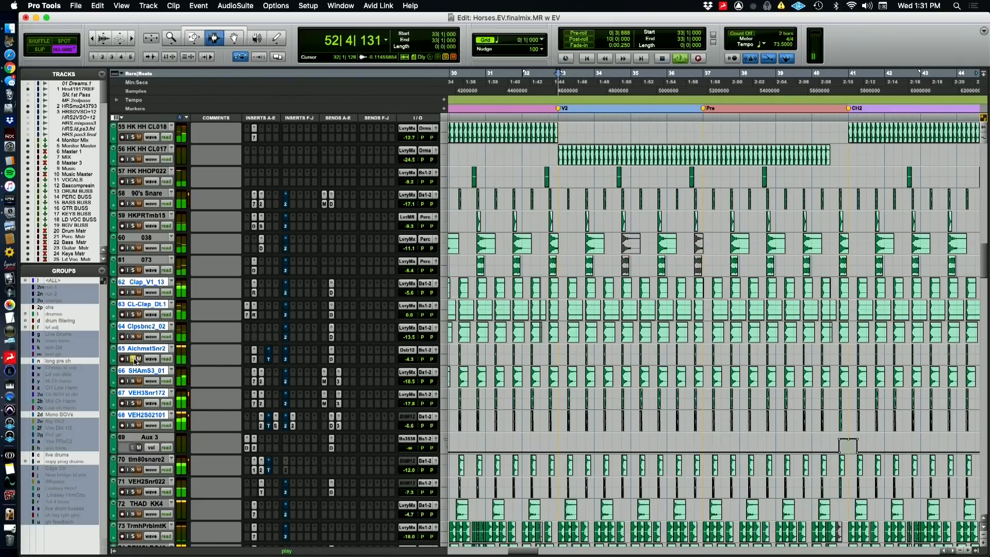
{"action": "left_click", "coordinate": [255, 359]}
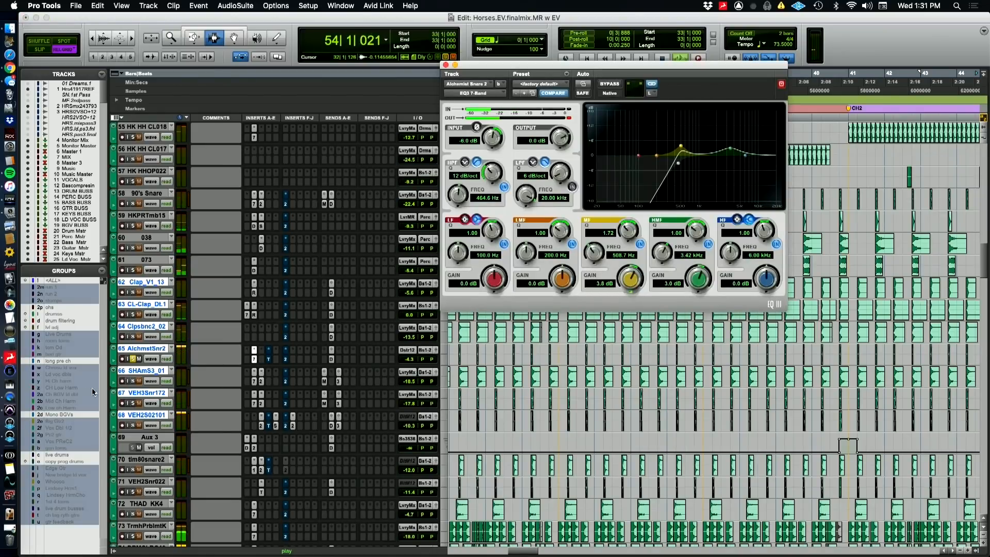
{"action": "left_click", "coordinate": [132, 383]}
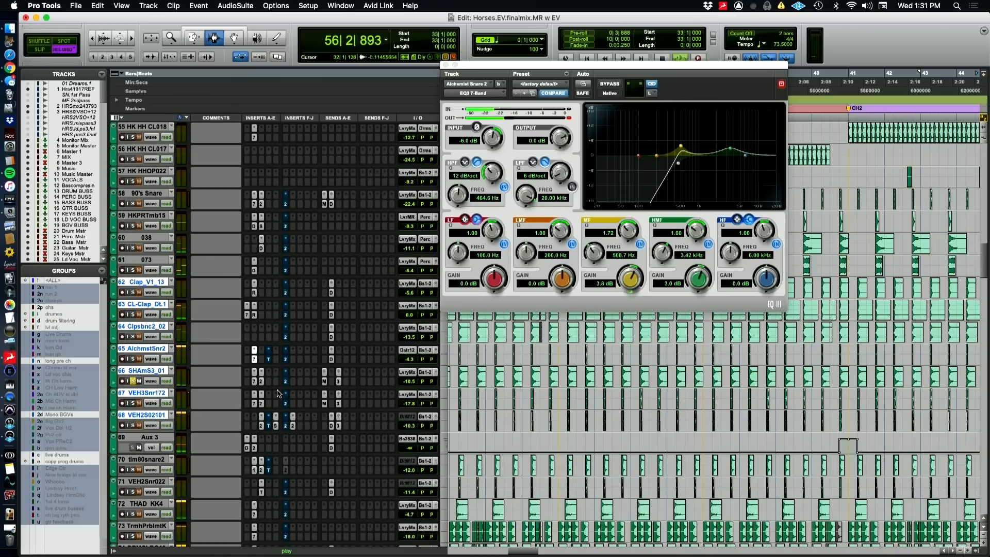
{"action": "left_click", "coordinate": [256, 383]}
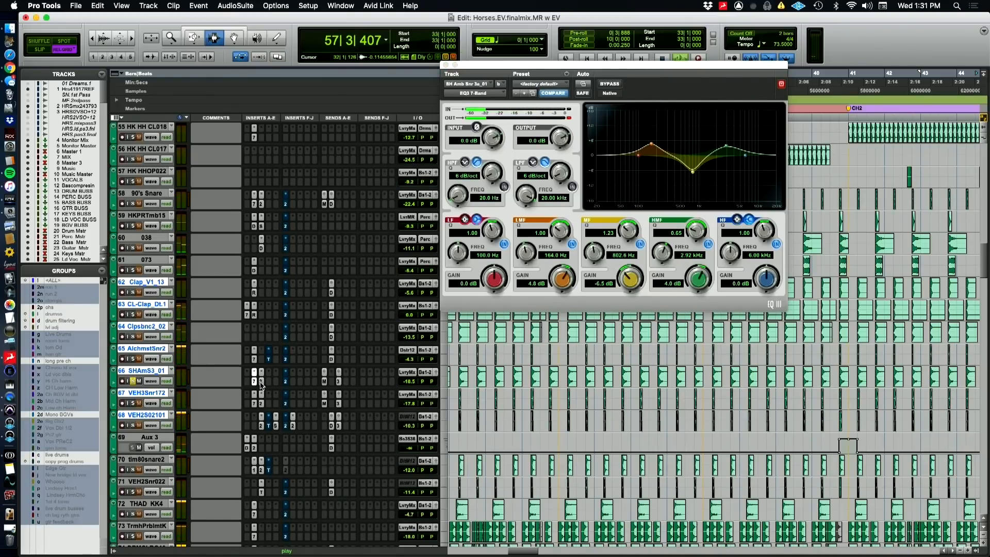
{"action": "left_click", "coordinate": [261, 381]}
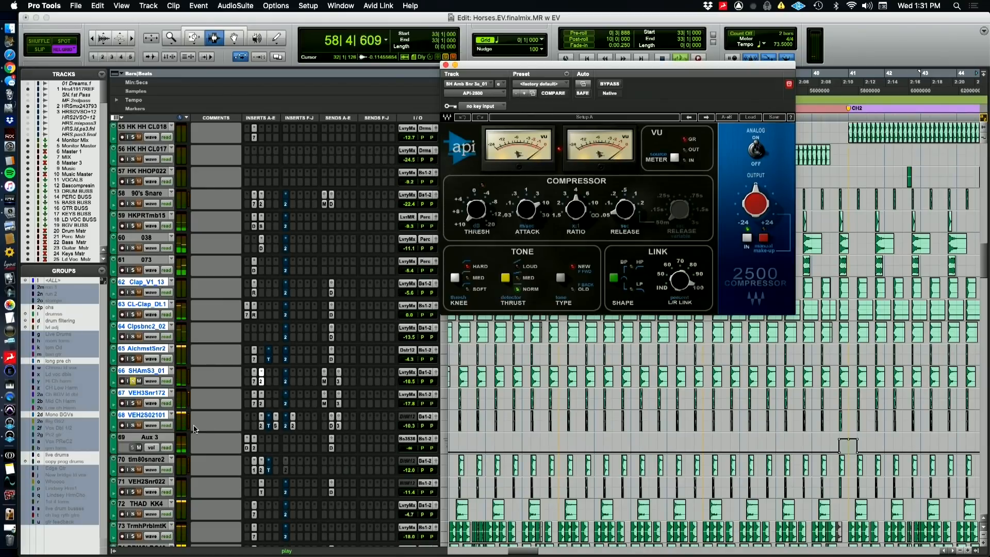
Audition VEH3Snr172 and VEH2S02101 individually, and play from bar 33 with AlchmstSnr2 through VEH2S02101 soloed together
{"action": "left_click", "coordinate": [132, 404]}
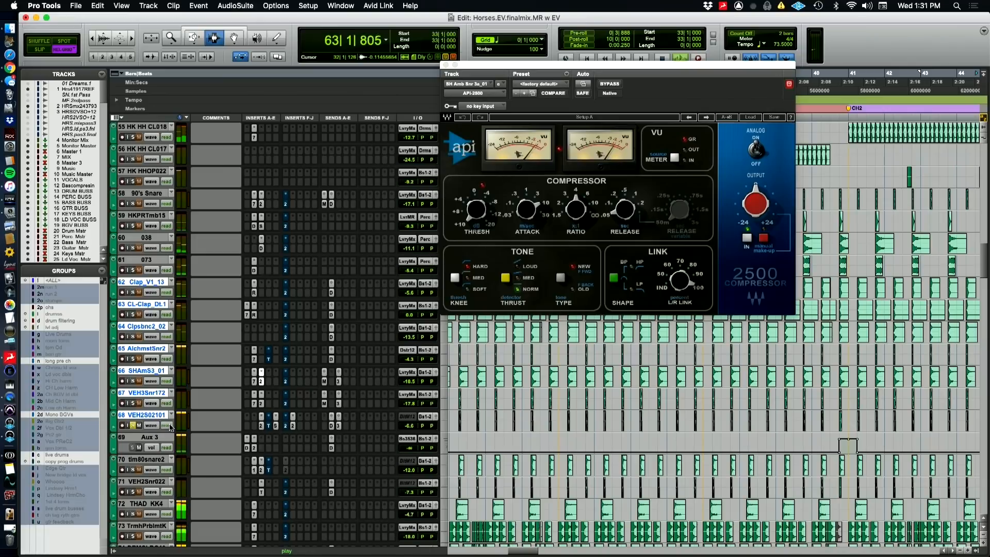
{"action": "key", "text": "space"}
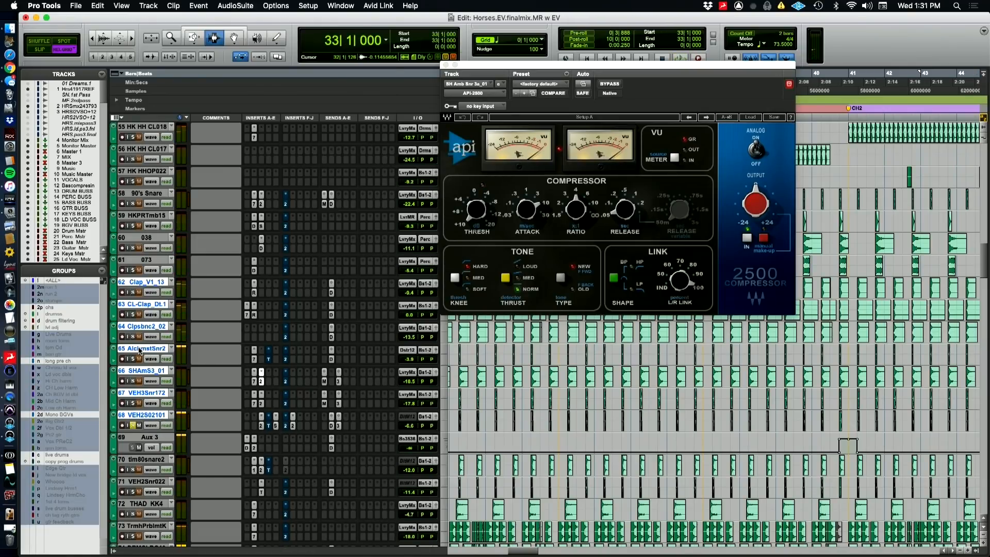
{"action": "left_click", "coordinate": [140, 415]}
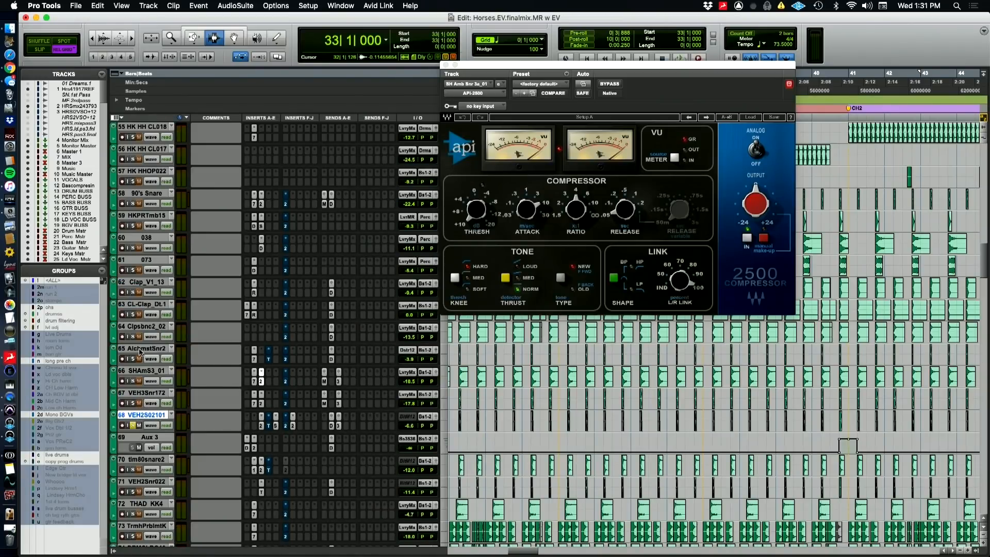
{"action": "left_click", "coordinate": [133, 357], "text": "shift"}
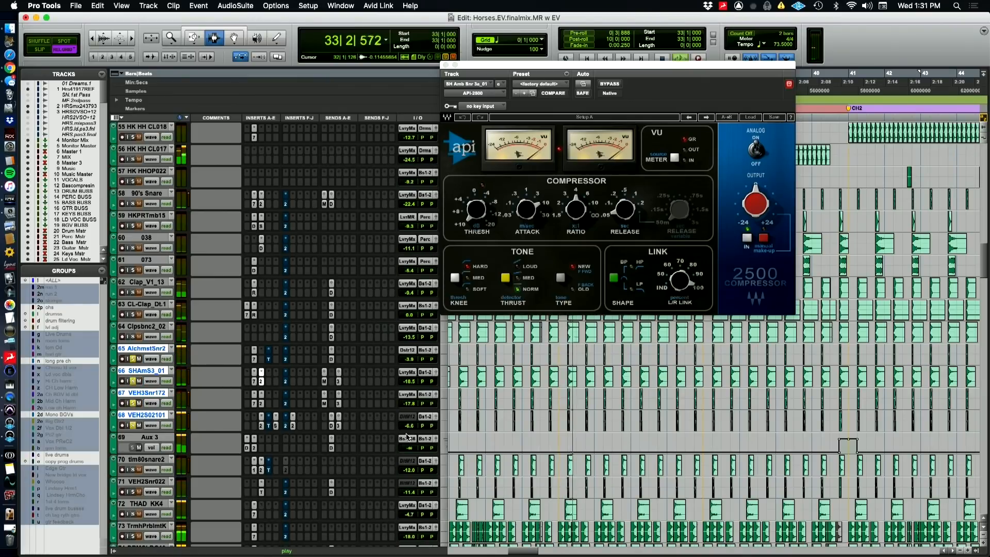
Solo tim80snare2 and inspect VEH2S02101's API-2500, Sie-Q and FabFilter Pro-Q 2 inserts
{"action": "scroll", "coordinate": [407, 435], "scroll_direction": "down", "scroll_amount": 4}
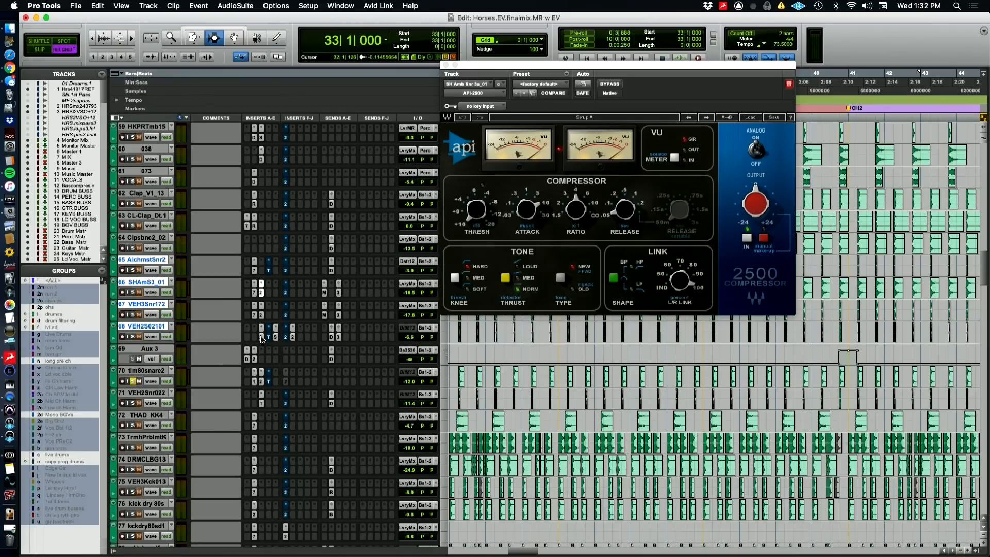
{"action": "left_click", "coordinate": [262, 336]}
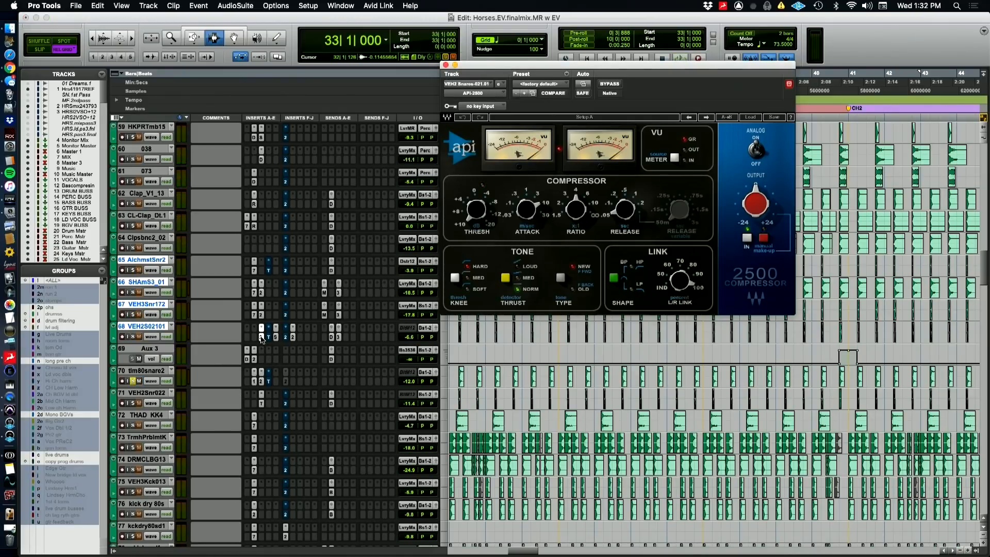
{"action": "left_click", "coordinate": [276, 339]}
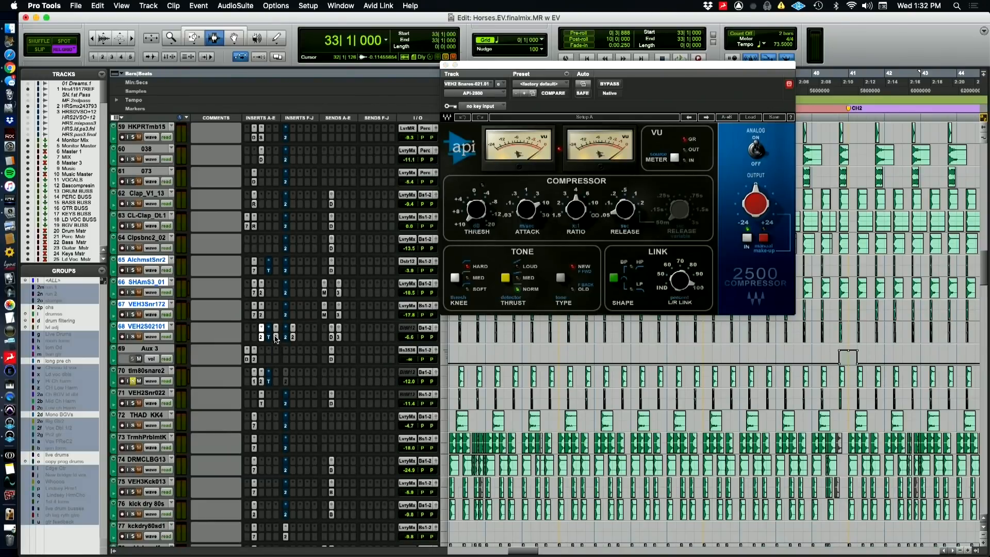
{"action": "left_click", "coordinate": [276, 339]}
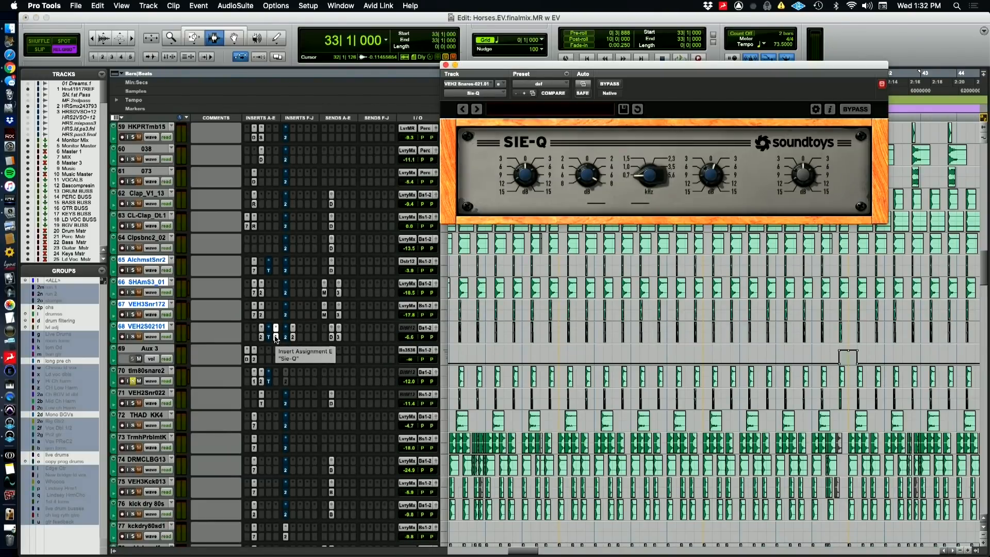
{"action": "left_click", "coordinate": [293, 338]}
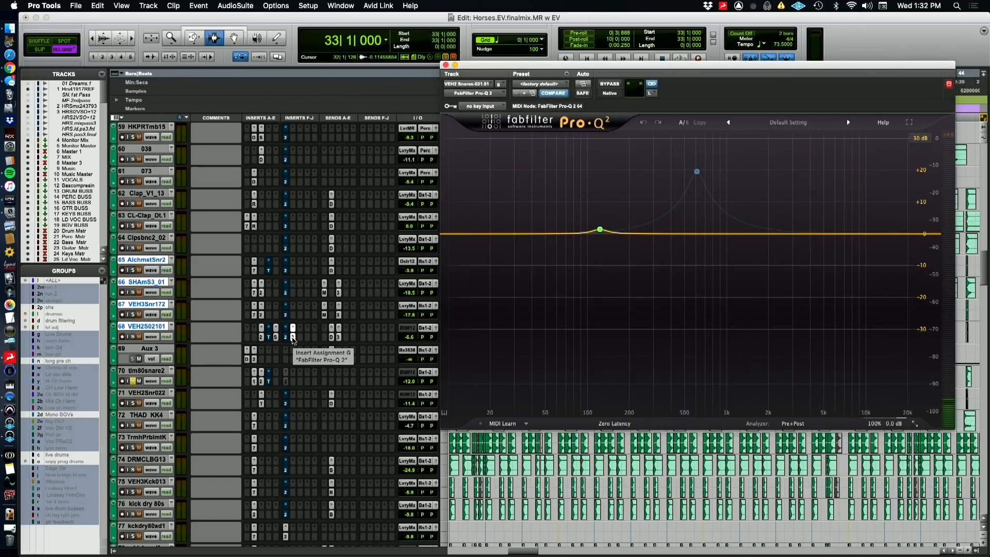
Play from bar 33, examine the 609 Hz and 122 Hz bands in VEH2S02101's Pro-Q 2 and solo that track
{"action": "key", "text": "space"}
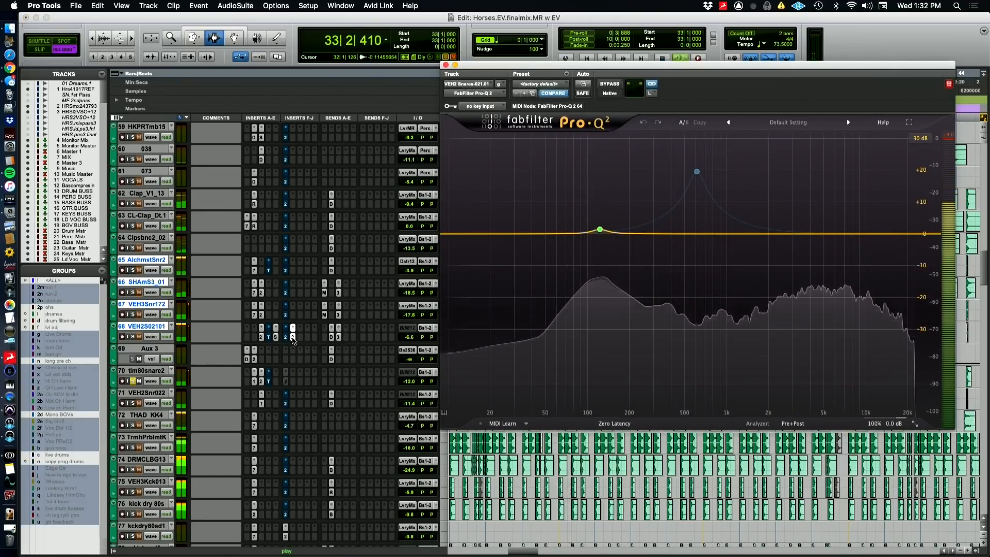
{"action": "left_click", "coordinate": [696, 174]}
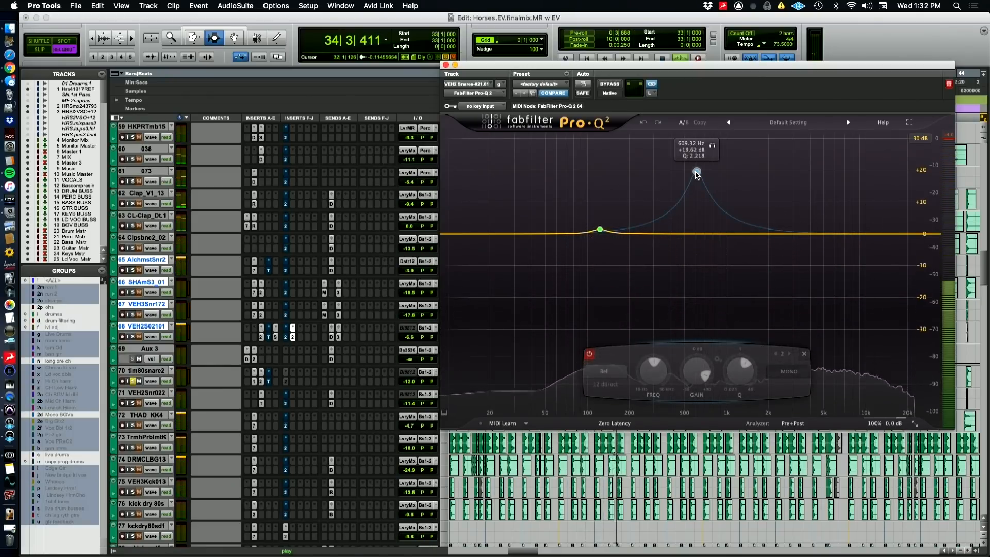
{"action": "left_click", "coordinate": [601, 230]}
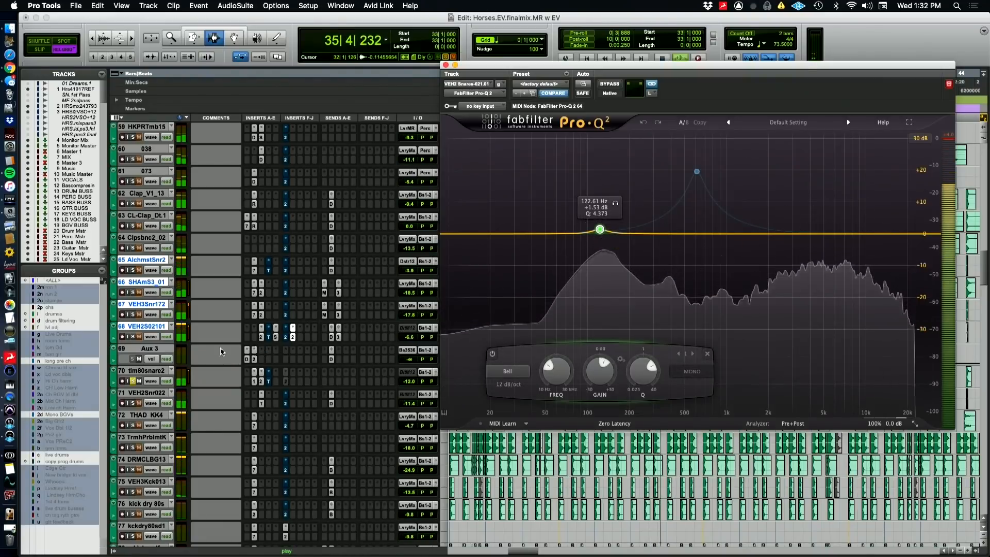
{"action": "left_click", "coordinate": [134, 337]}
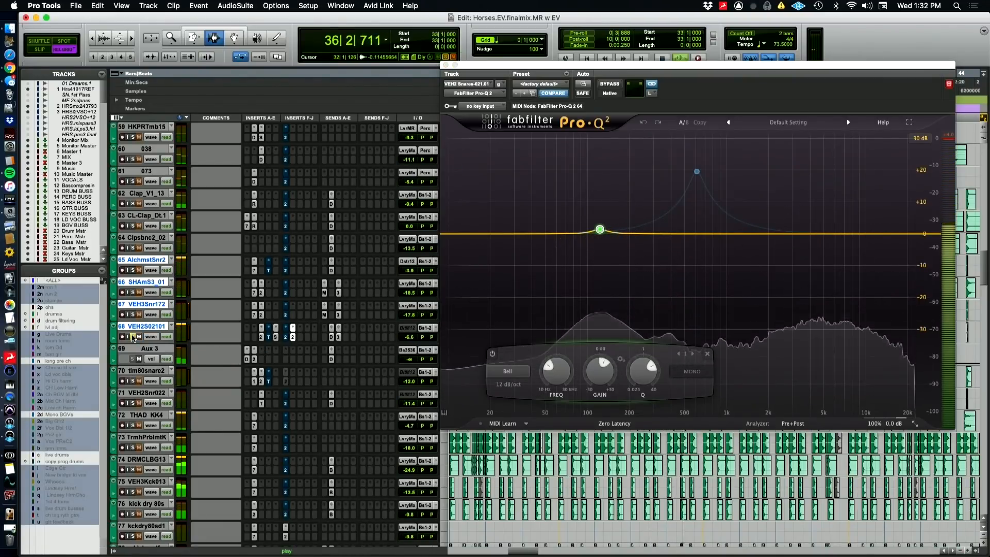
Solo tim80snare2, close the Pro-Q 2 window and compare the track with its PuigTec EQP1A bypassed and active
{"action": "left_click", "coordinate": [133, 381]}
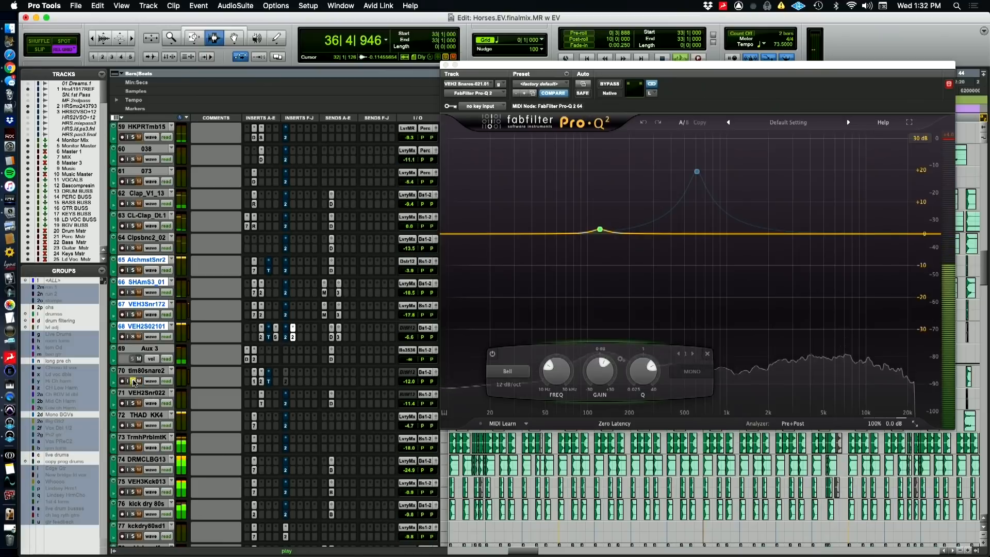
{"action": "left_click", "coordinate": [446, 65]}
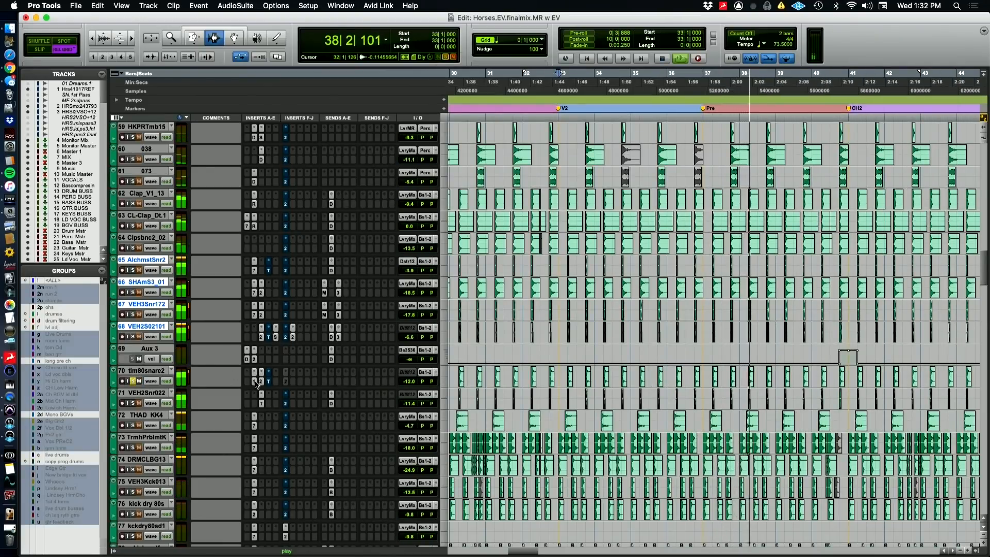
{"action": "left_click", "coordinate": [254, 381]}
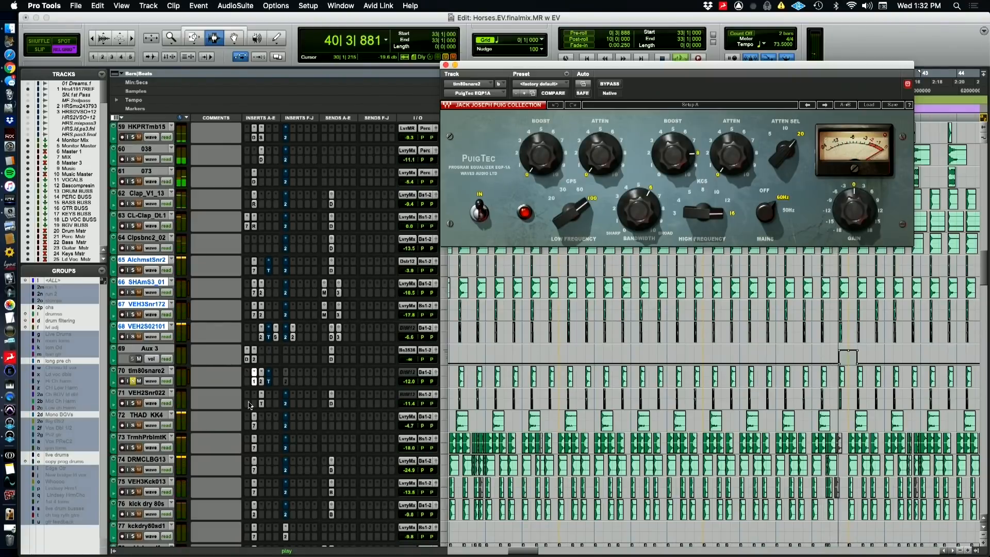
{"action": "left_click", "coordinate": [254, 380], "text": "super"}
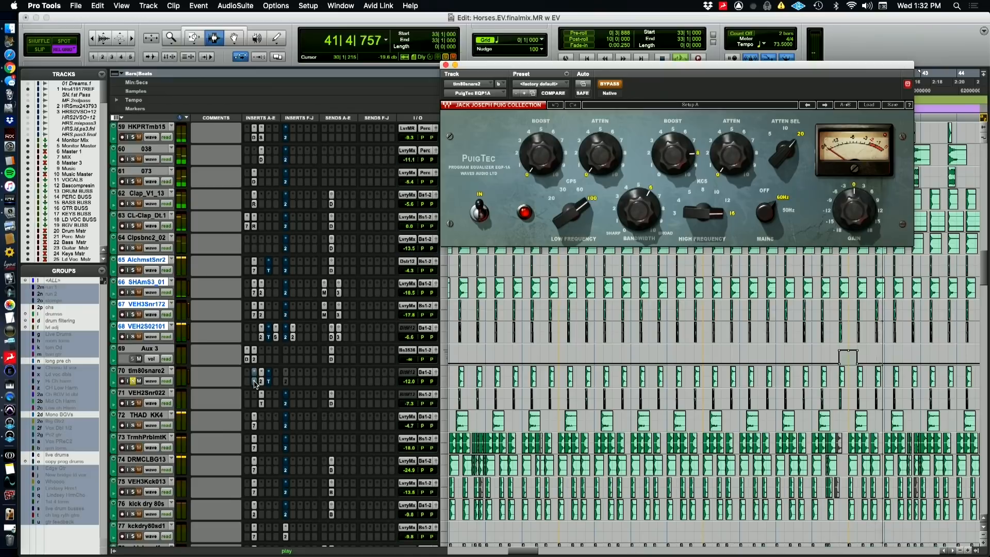
{"action": "left_click", "coordinate": [254, 380], "text": "super"}
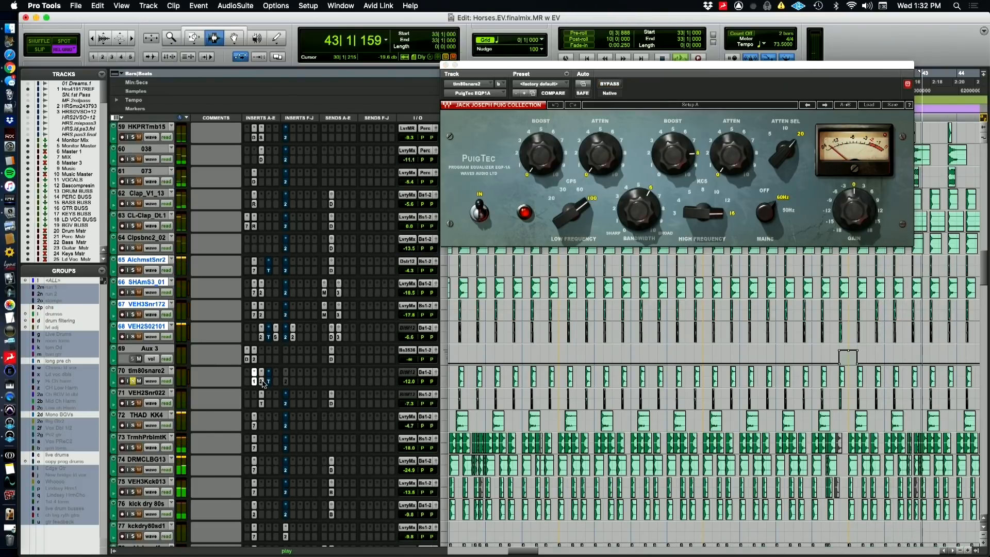
Inspect tim80snare2's API-2500 and Transient Master inserts during playback
{"action": "left_click", "coordinate": [262, 381]}
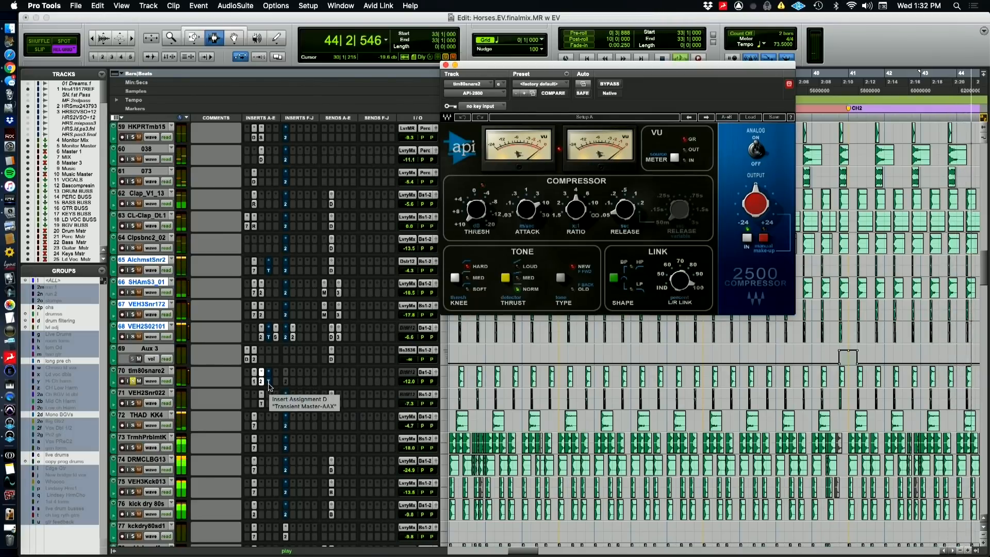
{"action": "left_click", "coordinate": [269, 385]}
{"action": "left_click", "coordinate": [269, 385]}
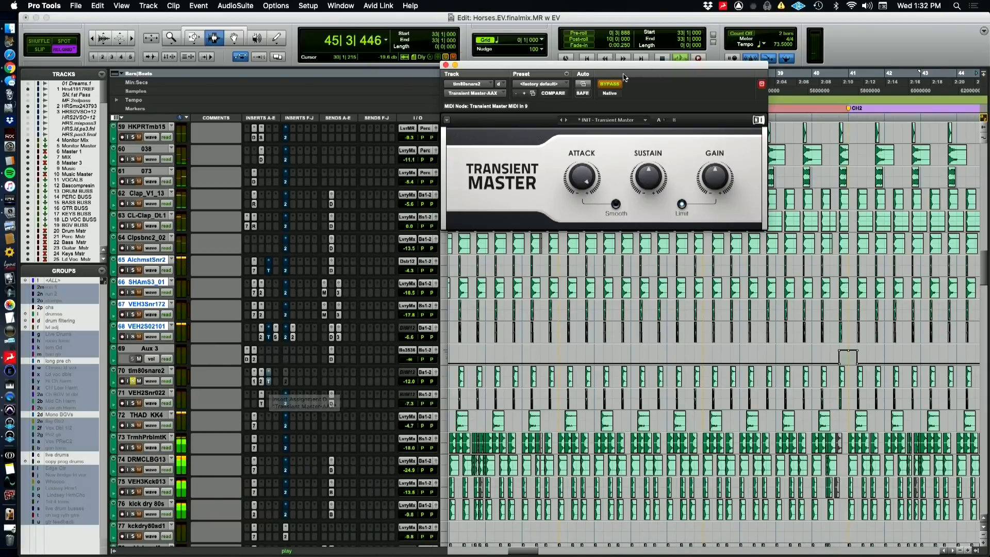
Show the Transient Master's bypass automation on tim80snare2 and audition the soloed track from bar 13
{"action": "left_click", "coordinate": [610, 85], "text": "ctrl+super"}
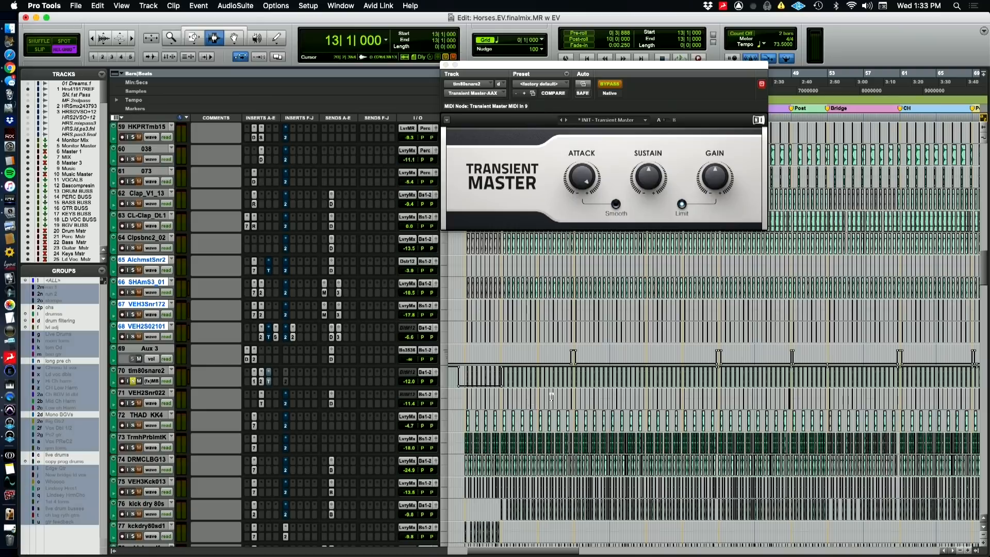
{"action": "key", "text": "t"}
{"action": "key", "text": "t"}
{"action": "key", "text": "t"}
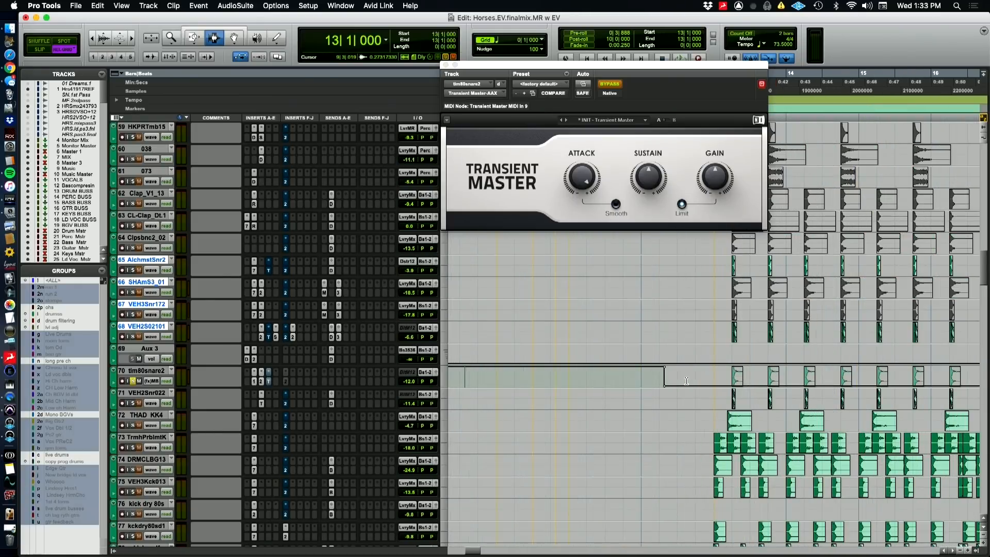
{"action": "key", "text": "space"}
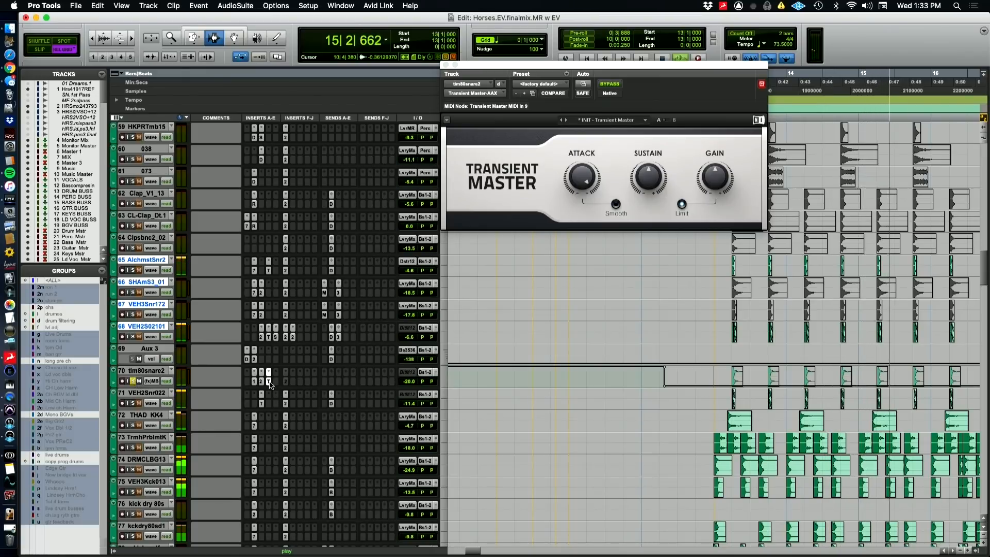
{"action": "left_click", "coordinate": [134, 381]}
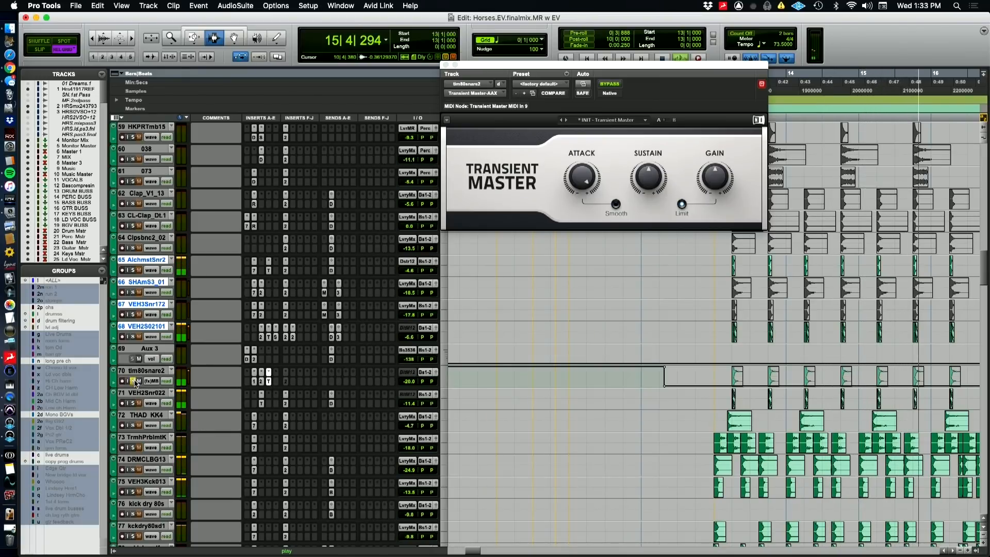
Compare the soloed tim80snare2 track with its Transient Master bypassed and active during playback from bar 13
{"action": "key", "text": "space"}
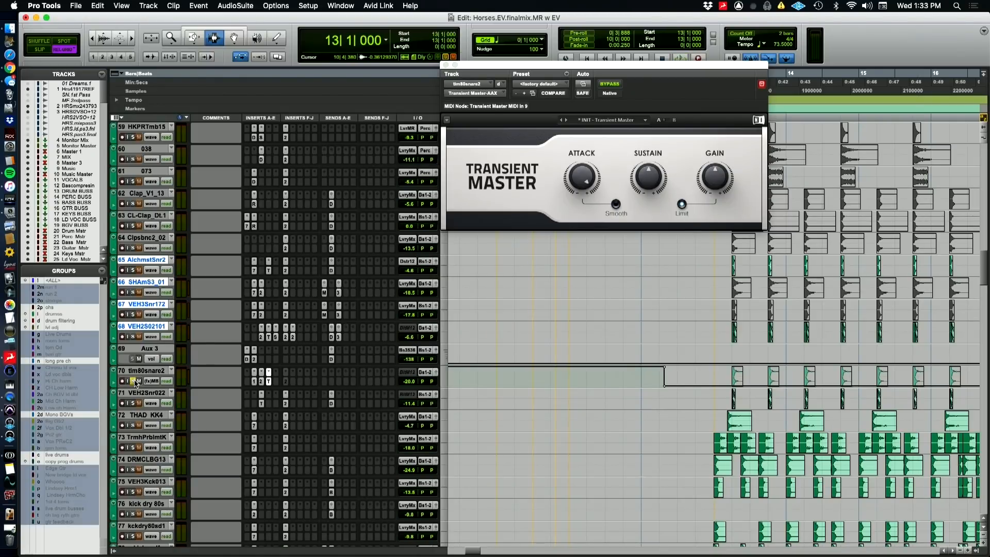
{"action": "left_click", "coordinate": [268, 381], "text": "super"}
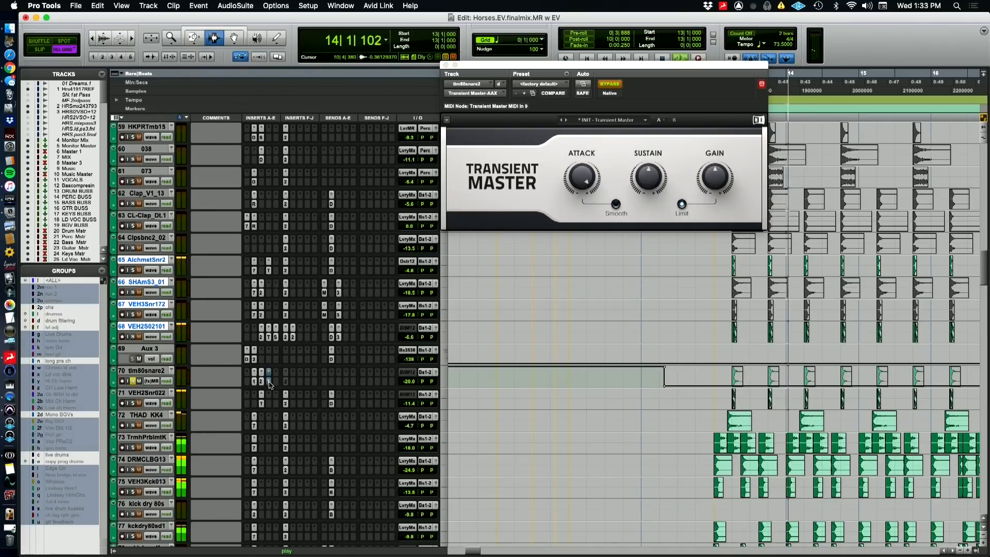
{"action": "left_click", "coordinate": [268, 381], "text": "super"}
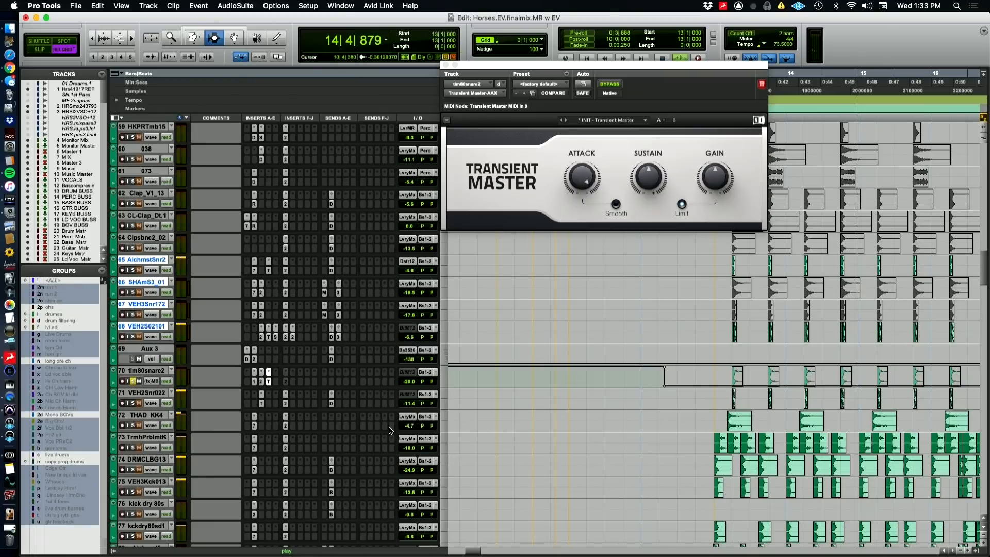
Play bar 13 onward with tim80snare2 unsoloed, show more of the timeline, and inspect the soloed VEH2Snr022's Transient Master
{"action": "key", "text": "space"}
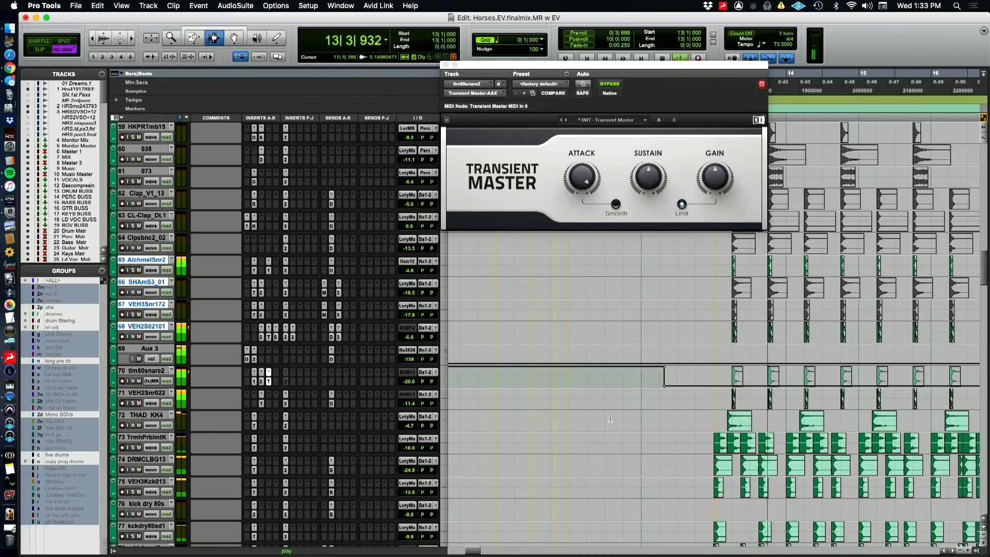
{"action": "key", "text": "r"}
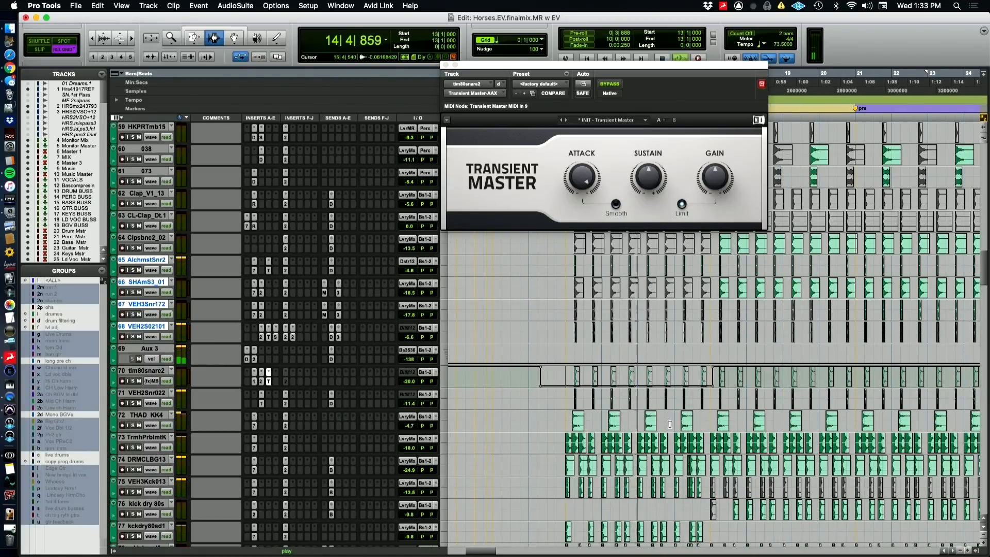
{"action": "key", "text": "r"}
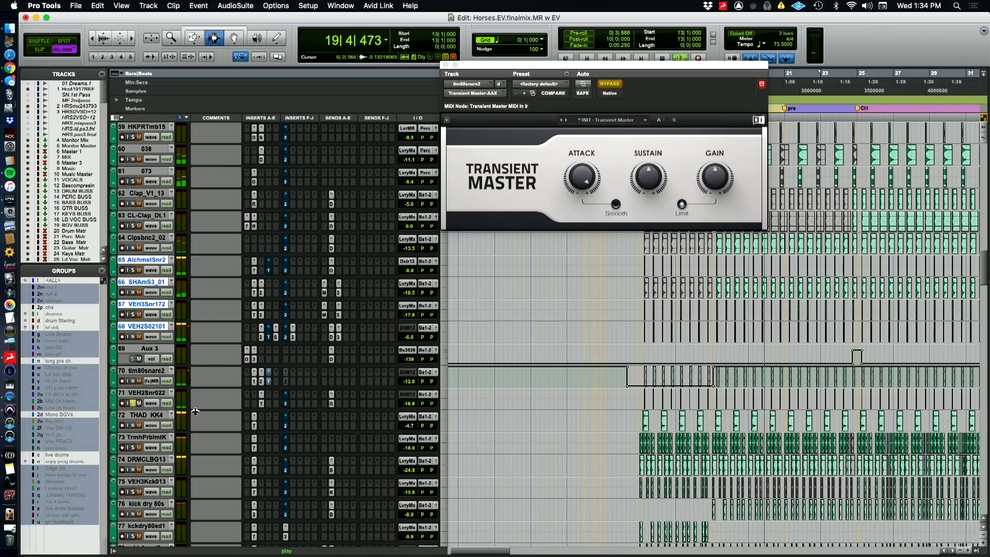
{"action": "left_click", "coordinate": [261, 403]}
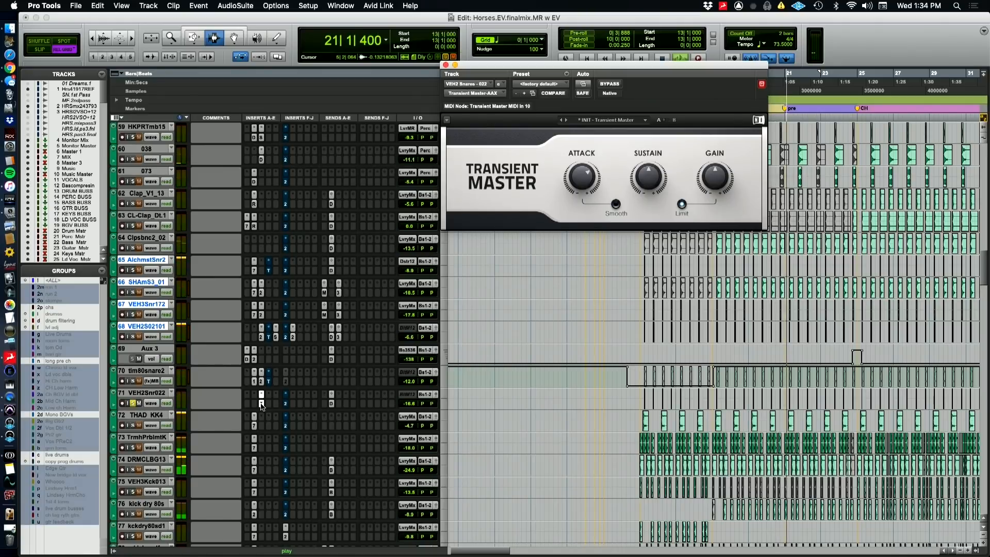
{"action": "left_click", "coordinate": [261, 404]}
Close the Transient Master window and replay the unsoloed tracks from bar 13
{"action": "left_click", "coordinate": [133, 426]}
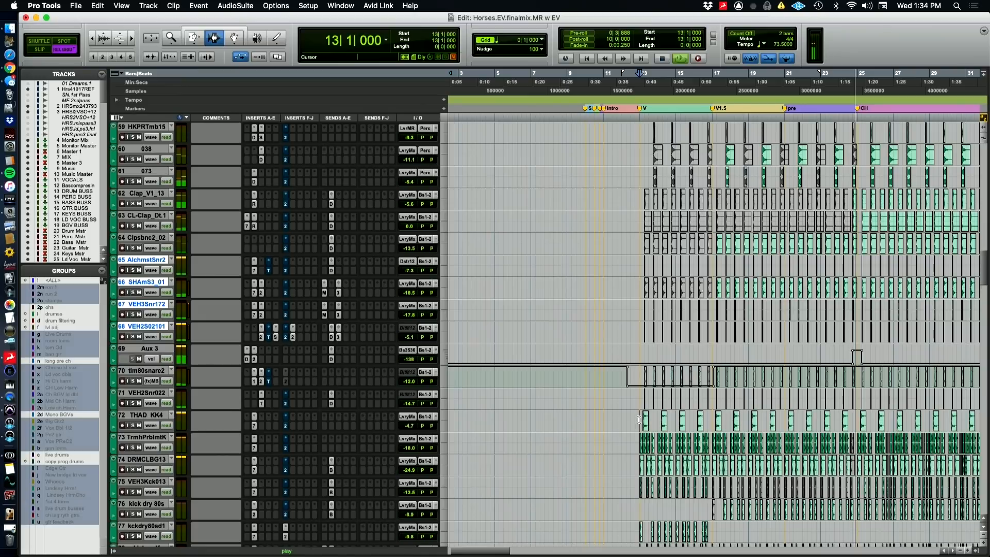
{"action": "key", "text": "space"}
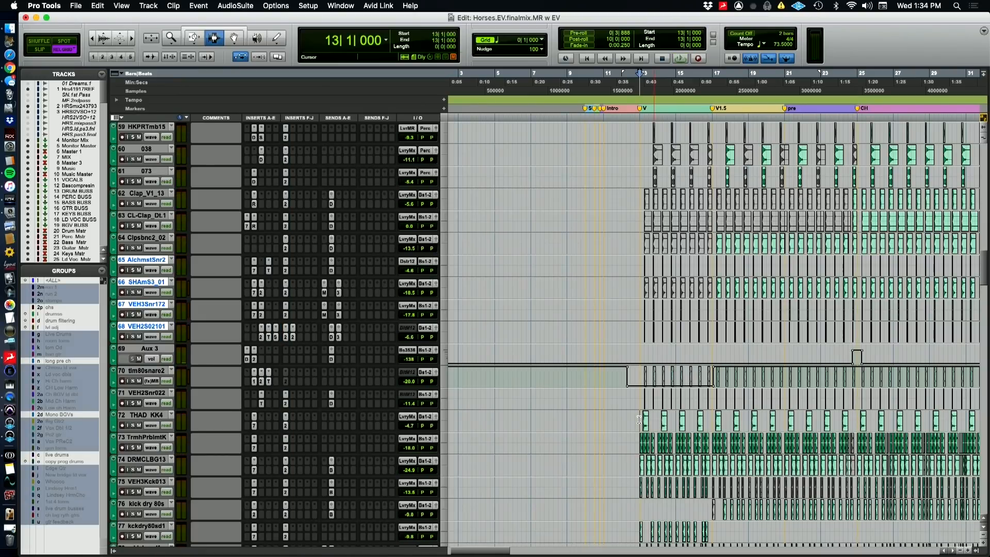
{"action": "key", "text": "space"}
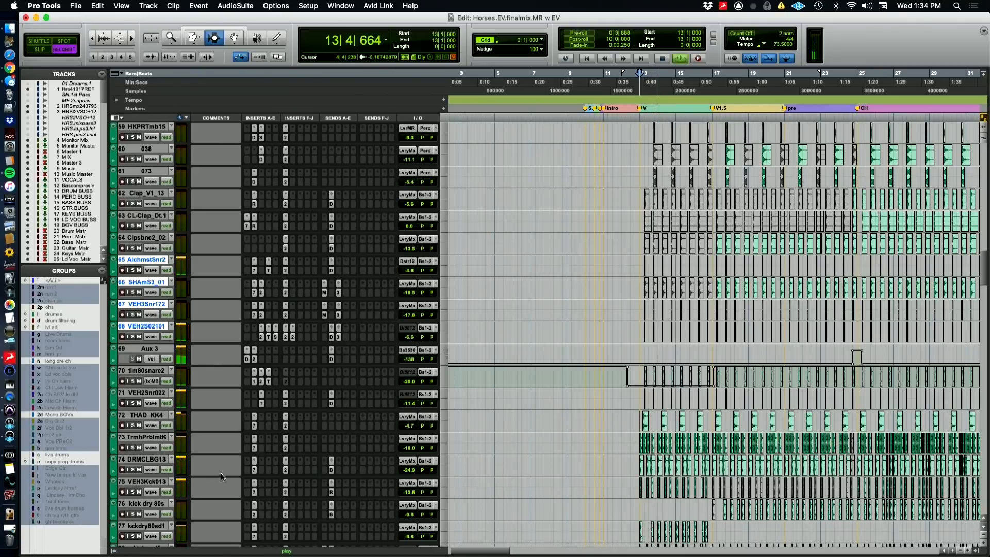
Solo TrmhPrblmtK and compare it with its FabFilter Pro-Q 2 low-pass filter active and bypassed
{"action": "scroll", "coordinate": [177, 427], "scroll_direction": "down", "scroll_amount": 3}
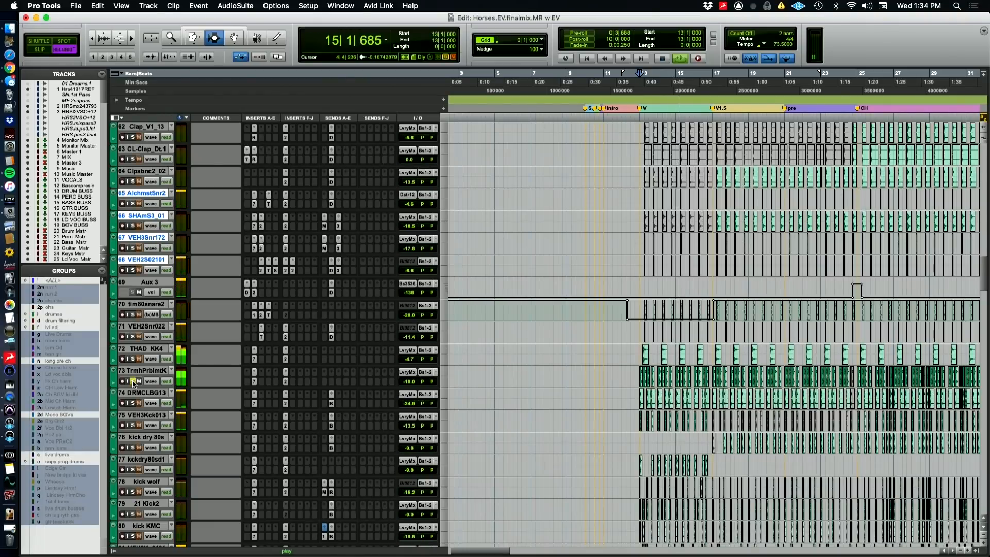
{"action": "left_click", "coordinate": [133, 380]}
{"action": "left_click", "coordinate": [285, 381]}
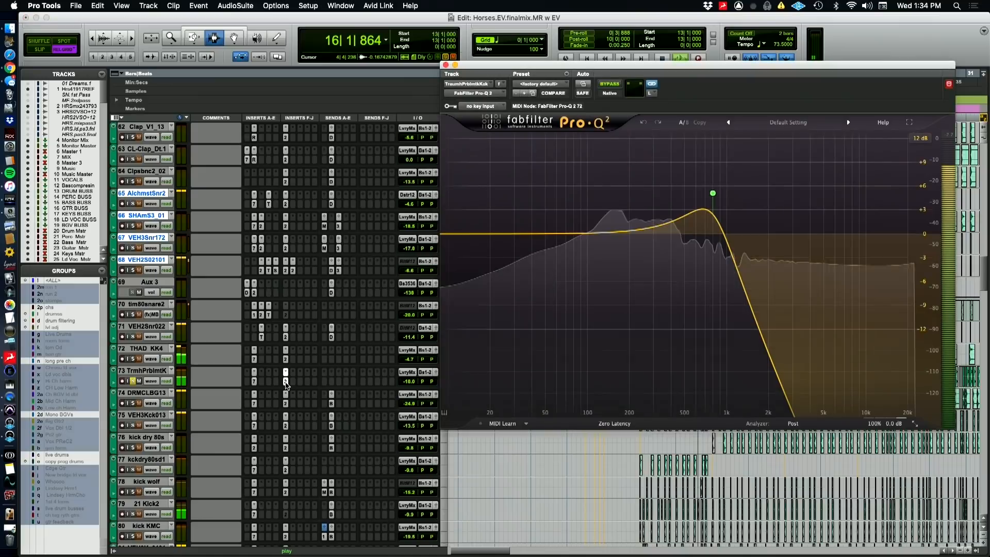
{"action": "left_click", "coordinate": [285, 382], "text": "super"}
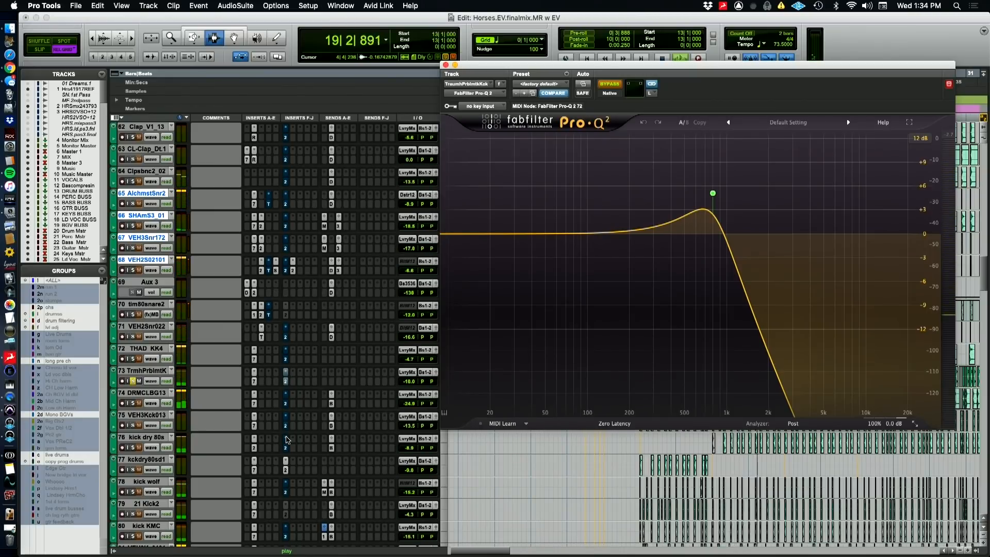
Unsolo TrmhPrblmtK, play the full mix from bar 13 and close the Pro-Q 2 window
{"action": "key", "text": "space"}
{"action": "left_click", "coordinate": [134, 381]}
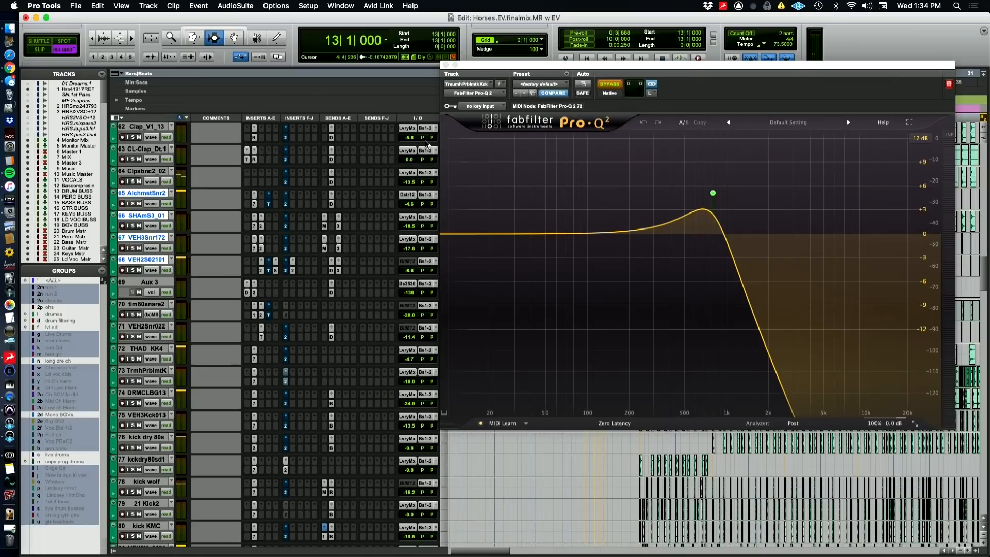
{"action": "key", "text": "space"}
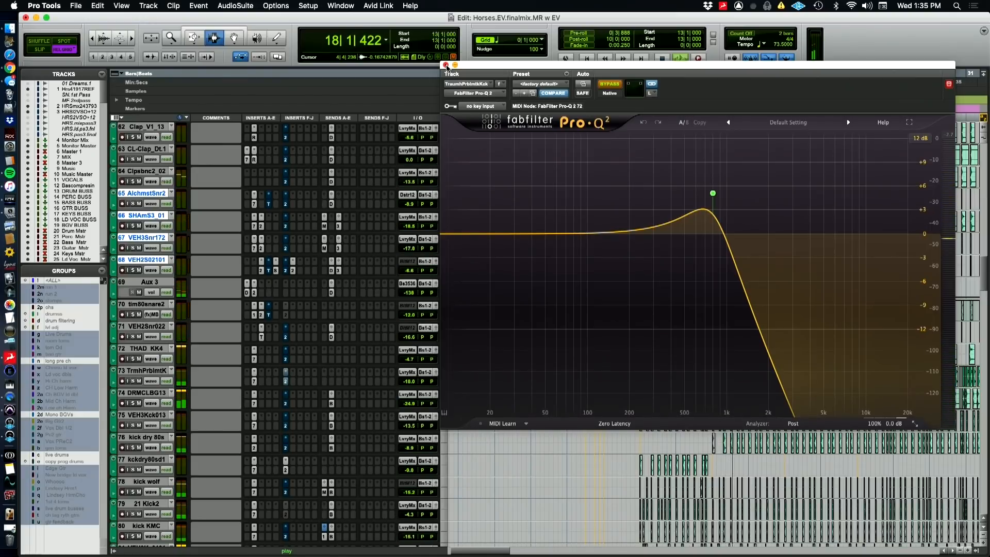
{"action": "key", "text": "space"}
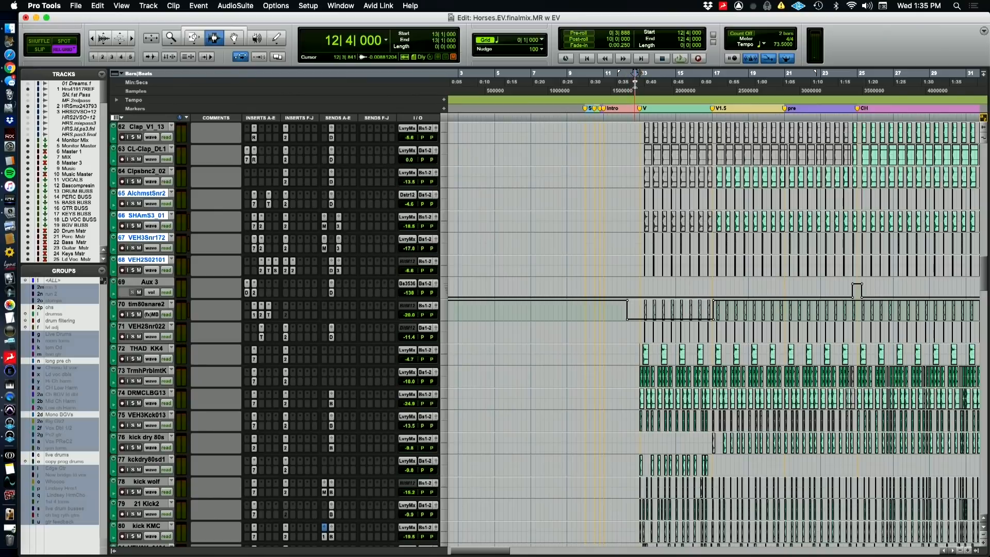
{"action": "key", "text": "super+Tab"}
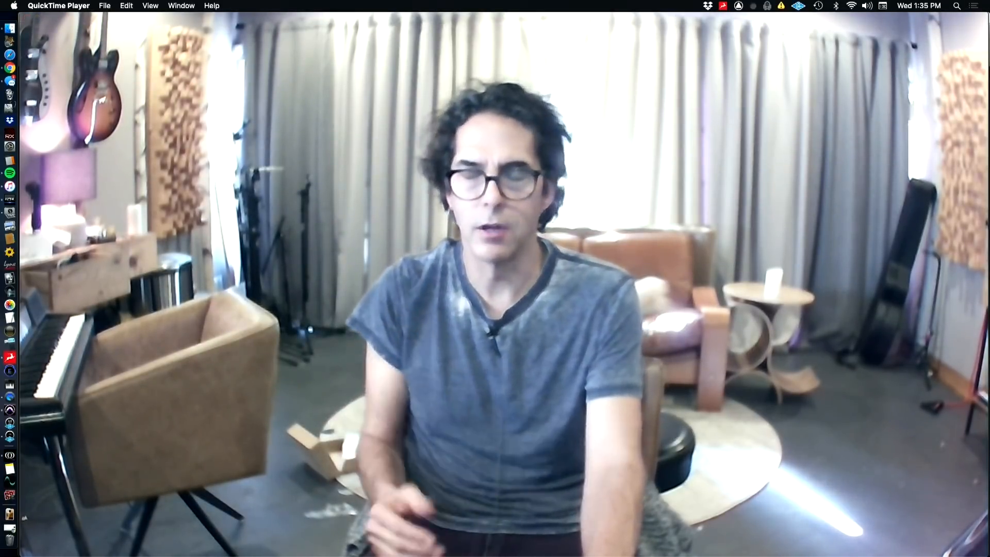
{"action": "mouse_move", "coordinate": [643, 92]}
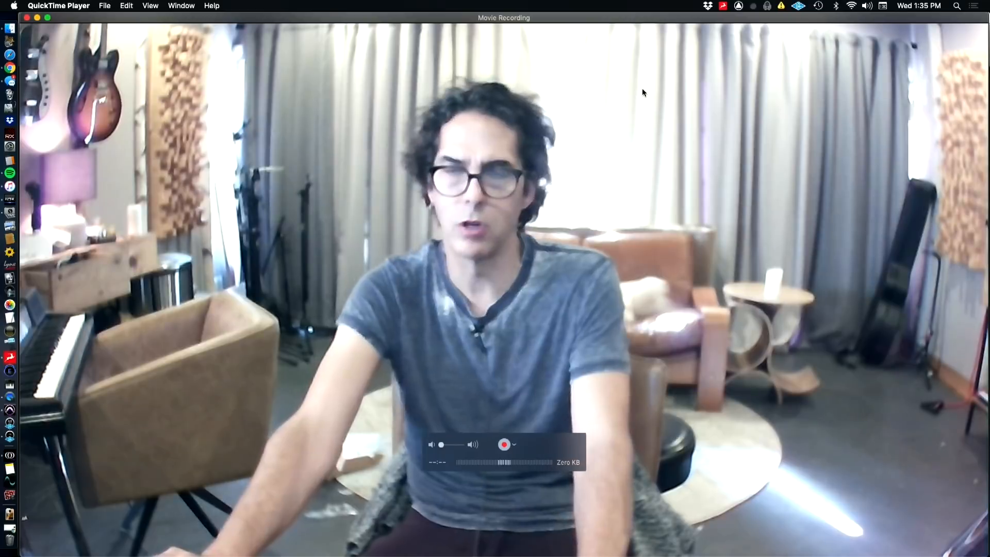
{"action": "key", "text": "super+Tab"}
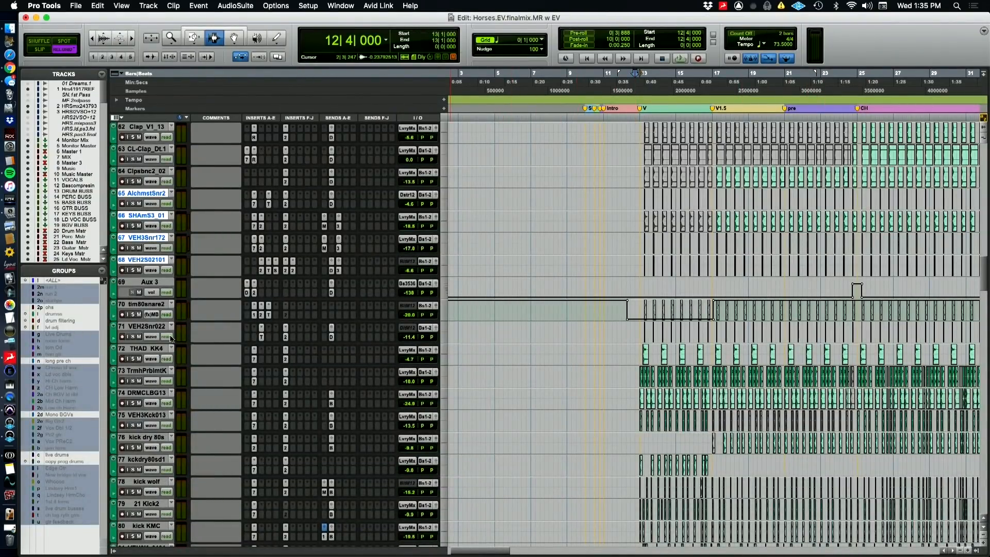
Show the FabFilter Pro-Q 2 Master Bypass automation on the grouped drum tracks and review the lanes
{"action": "left_click", "coordinate": [151, 337]}
{"action": "mouse_move", "coordinate": [204, 401]}
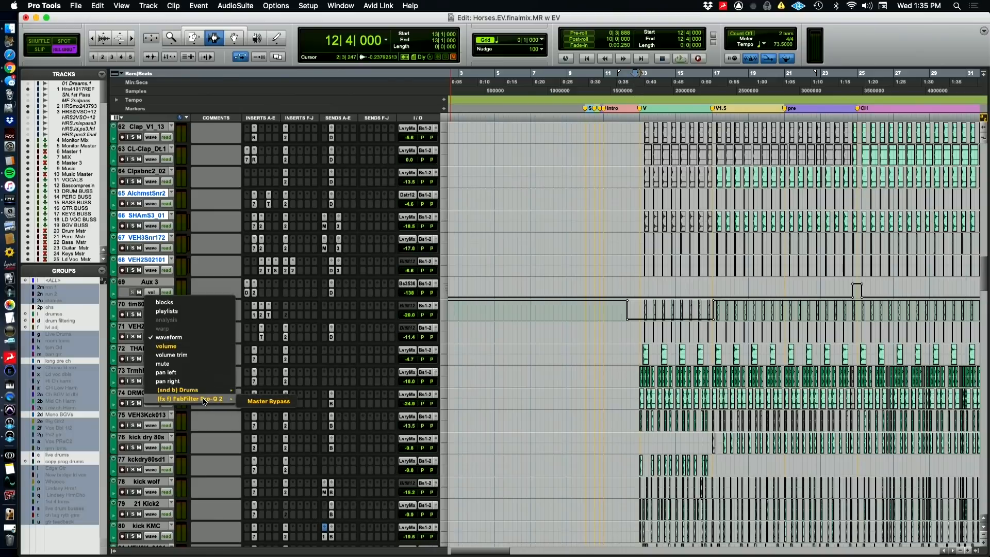
{"action": "left_click", "coordinate": [268, 403]}
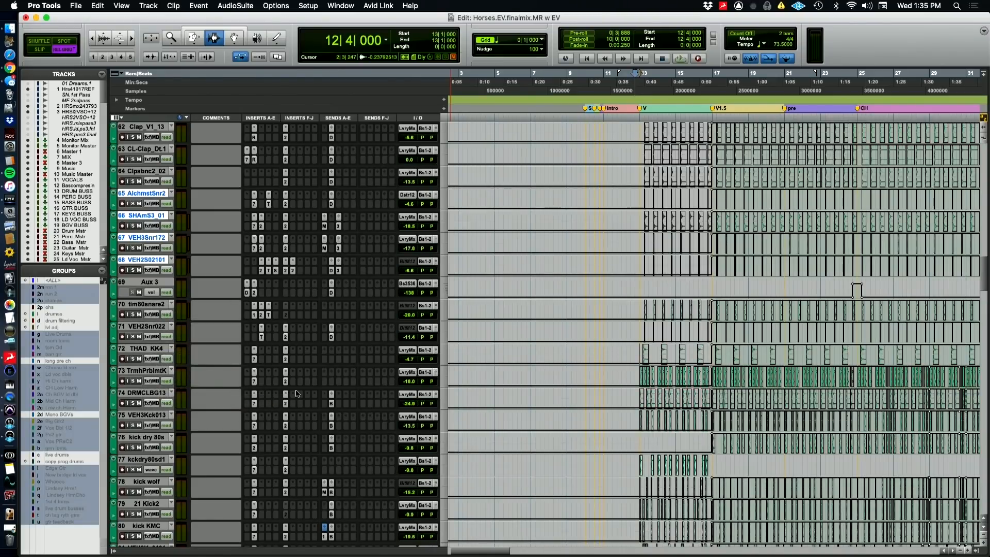
{"action": "scroll", "coordinate": [654, 309], "scroll_direction": "up", "scroll_amount": 10}
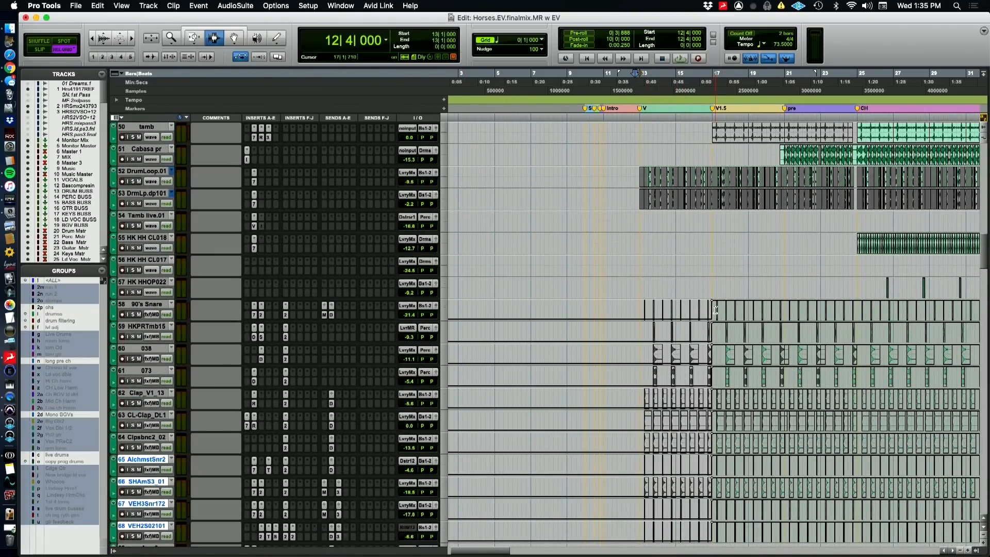
{"action": "scroll", "coordinate": [716, 310], "scroll_direction": "down", "scroll_amount": 10}
{"action": "scroll", "coordinate": [679, 389], "scroll_direction": "down", "scroll_amount": 1}
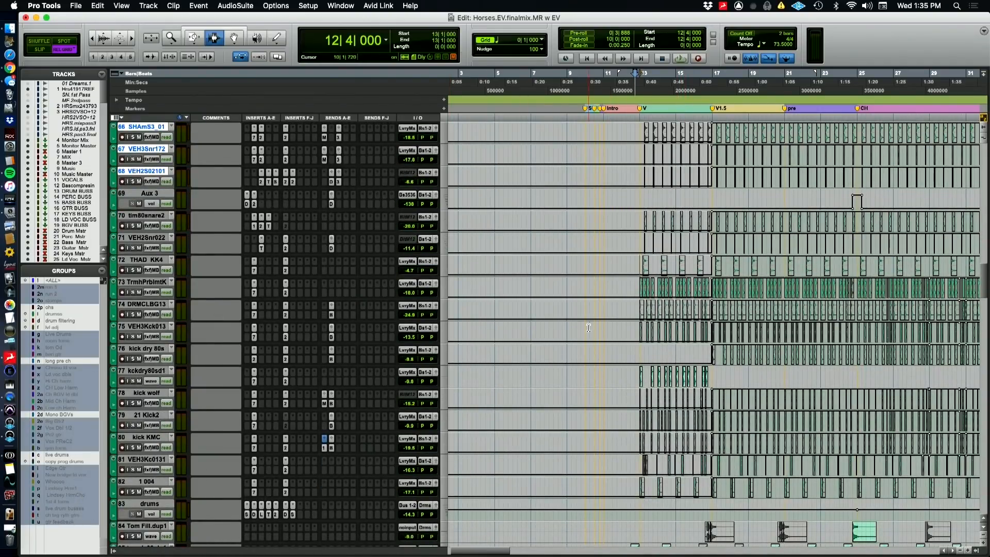
Select VEH3Kck013, re-enable the suspended groups and select bar 7 to bar 11 across the grouped bypass automation lanes
{"action": "left_click", "coordinate": [139, 327]}
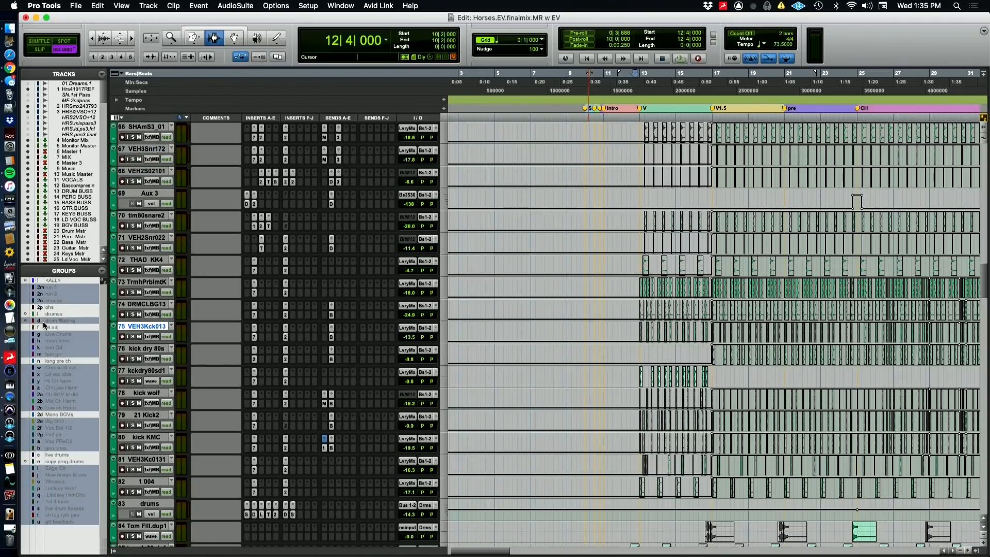
{"action": "key", "text": "super+shift+g"}
{"action": "left_click_drag", "start_coordinate": [530, 330], "coordinate": [610, 336]}
{"action": "scroll", "coordinate": [618, 335], "scroll_direction": "up", "scroll_amount": 10}
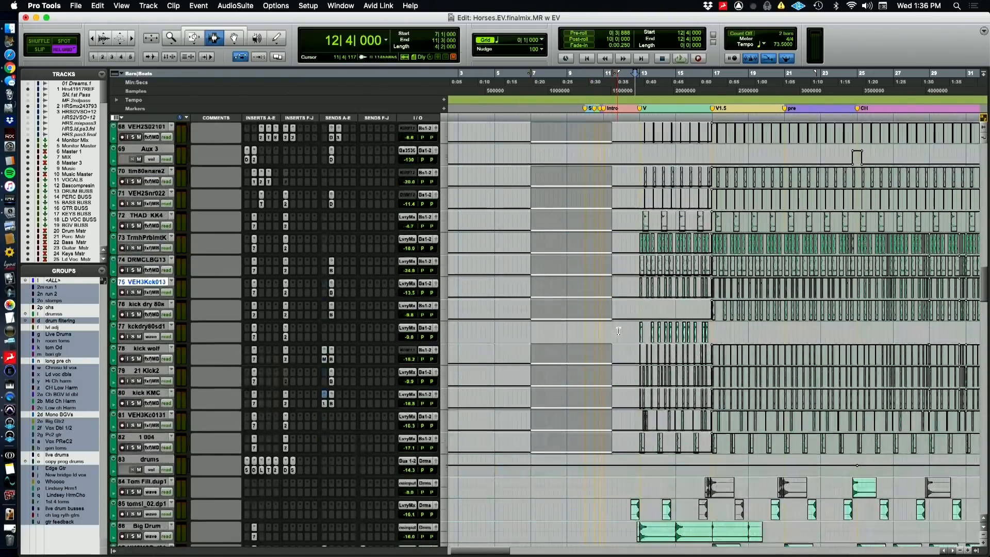
{"action": "scroll", "coordinate": [620, 331], "scroll_direction": "up", "scroll_amount": 2}
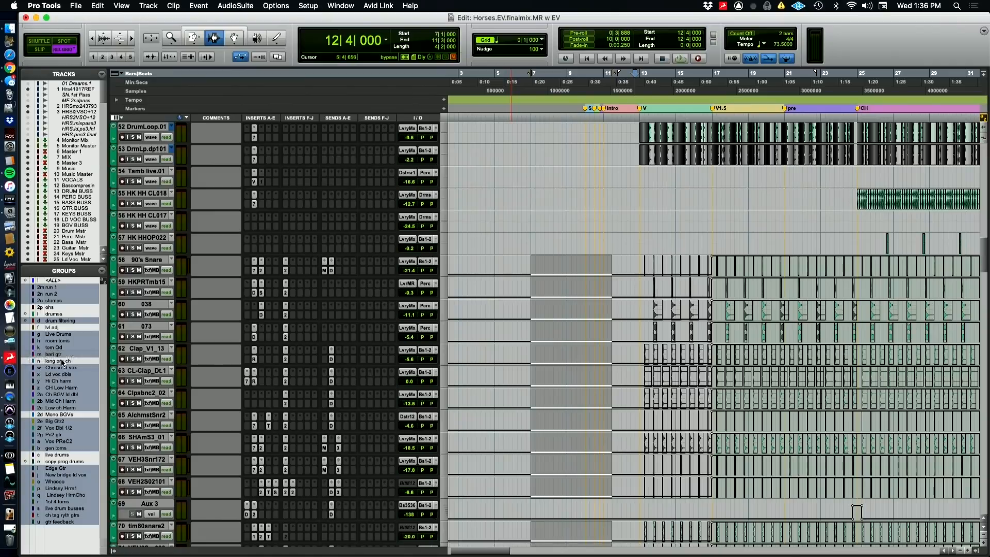
{"action": "scroll", "coordinate": [316, 373], "scroll_direction": "down", "scroll_amount": 8}
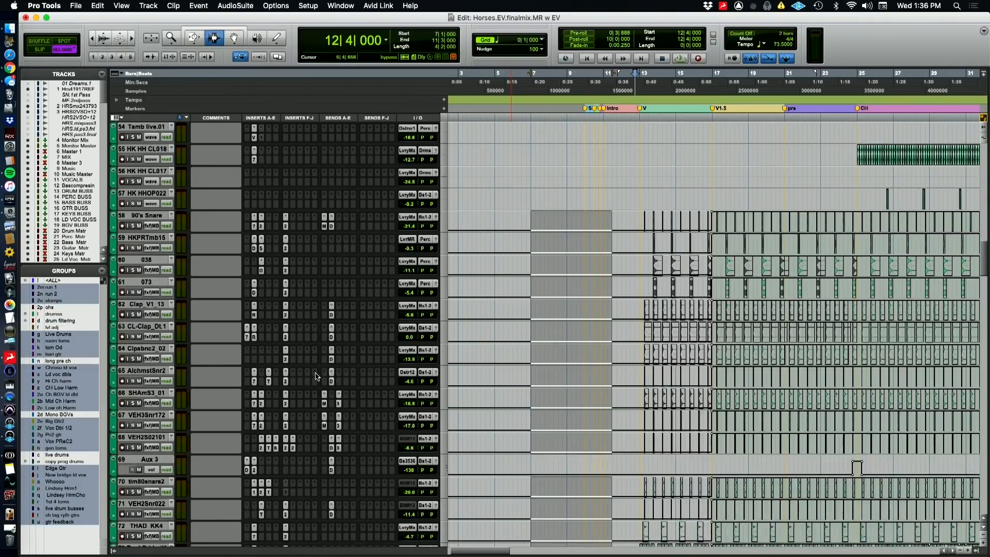
Place the edit cursor at bar 12 beat 4 on TrmhPrblmtK and audition TrmhPrblmtK and DRMCLBG13 in solo
{"action": "scroll", "coordinate": [316, 379], "scroll_direction": "down", "scroll_amount": 2}
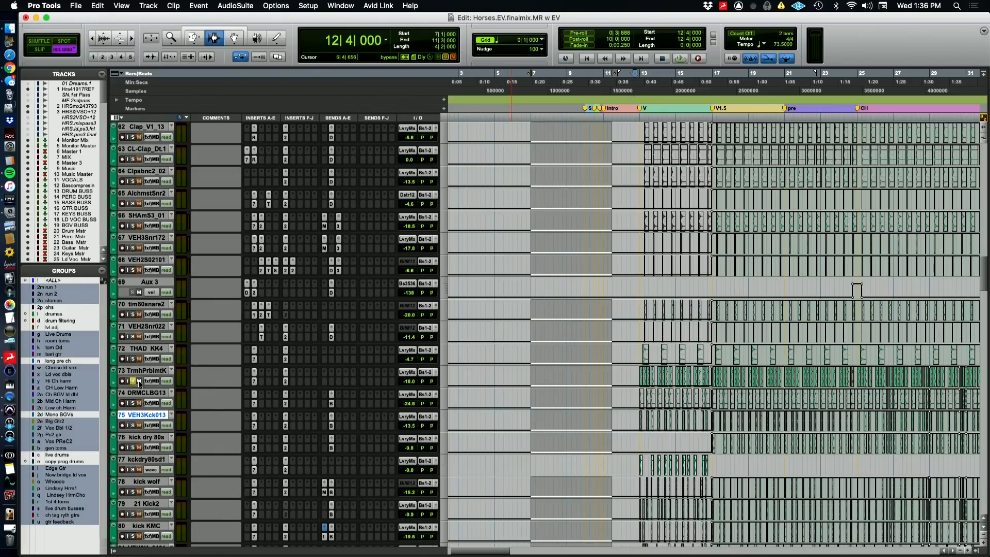
{"action": "left_click", "coordinate": [635, 378]}
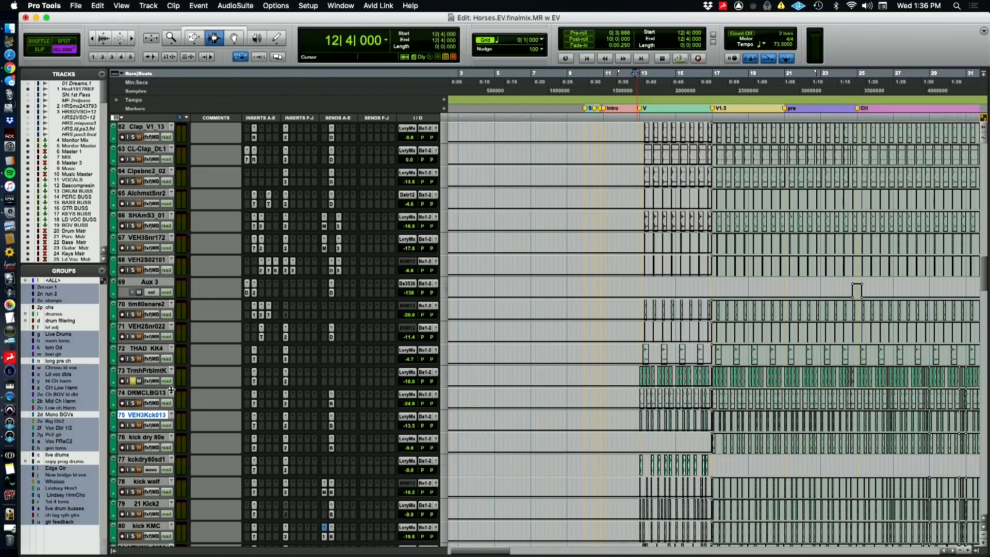
{"action": "left_click", "coordinate": [133, 403]}
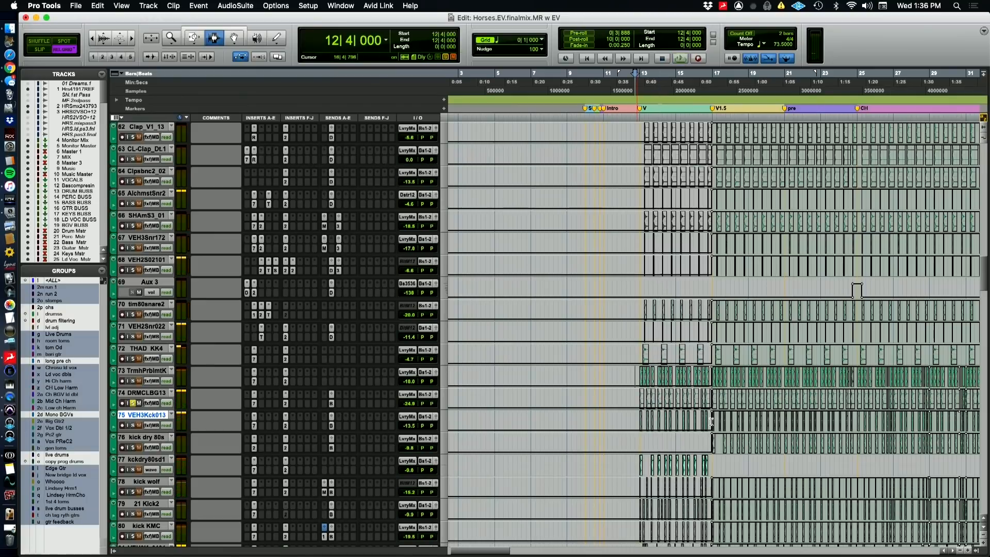
{"action": "left_click", "coordinate": [133, 380]}
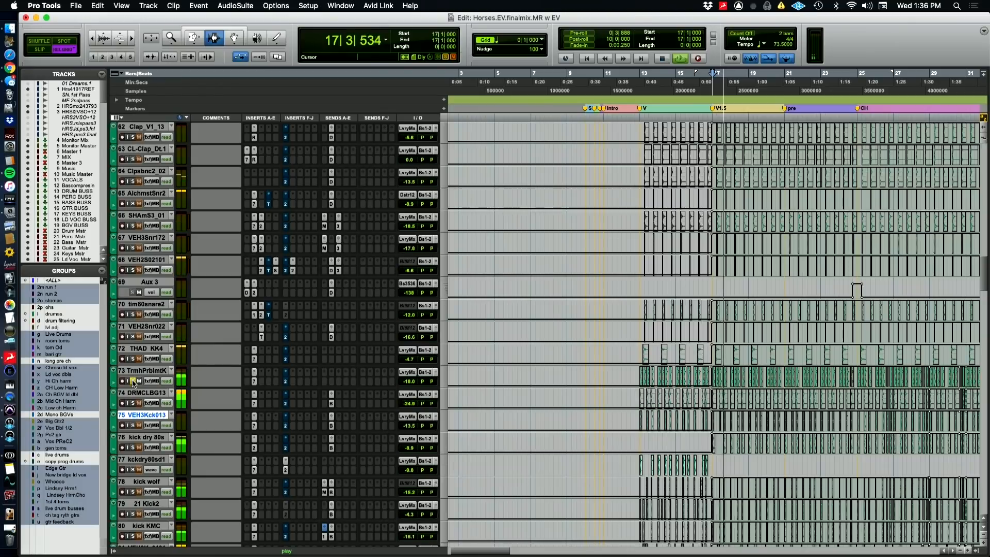
Solo kick dry 80s and compare it with its Pro-Q 2 high-frequency cut bypassed and active
{"action": "left_click", "coordinate": [134, 447]}
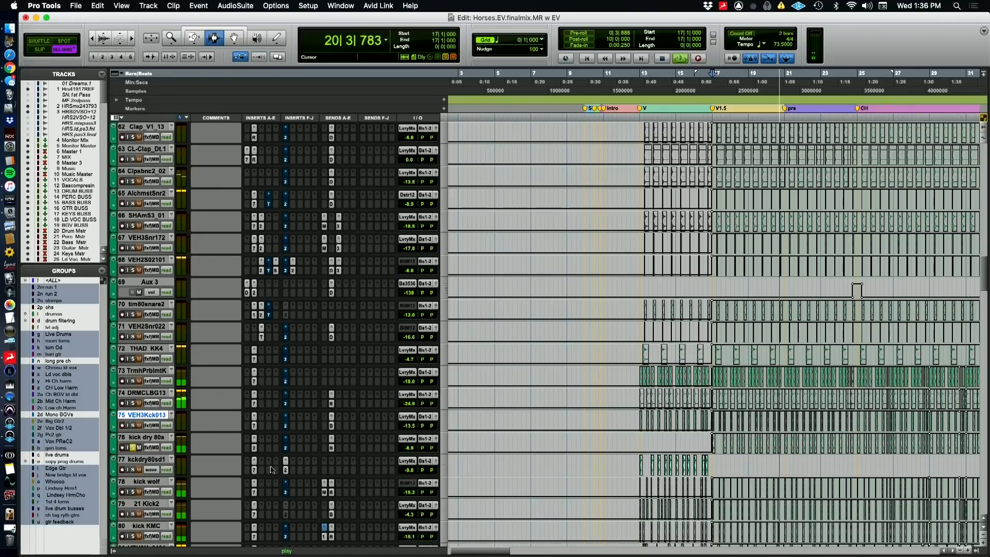
{"action": "left_click", "coordinate": [254, 448]}
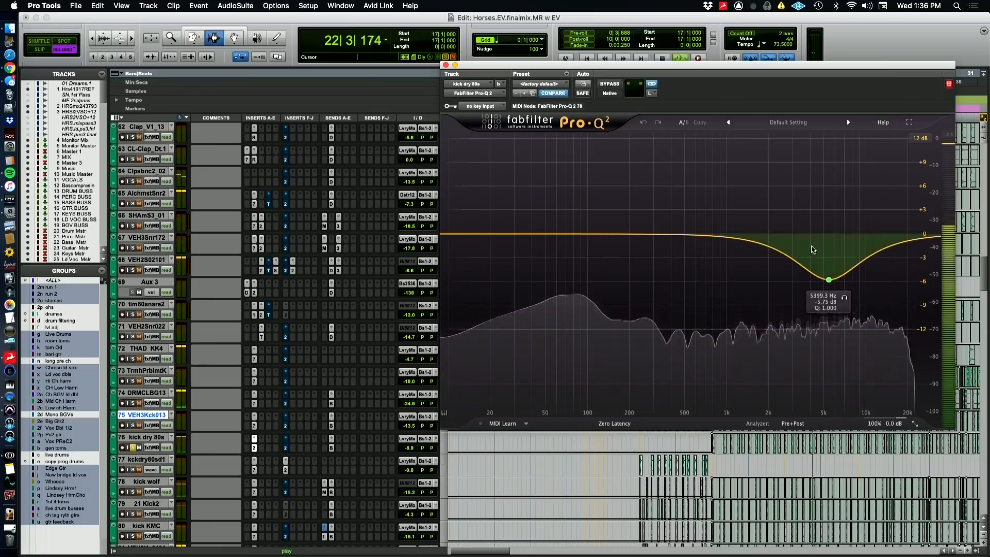
{"action": "left_click", "coordinate": [610, 85]}
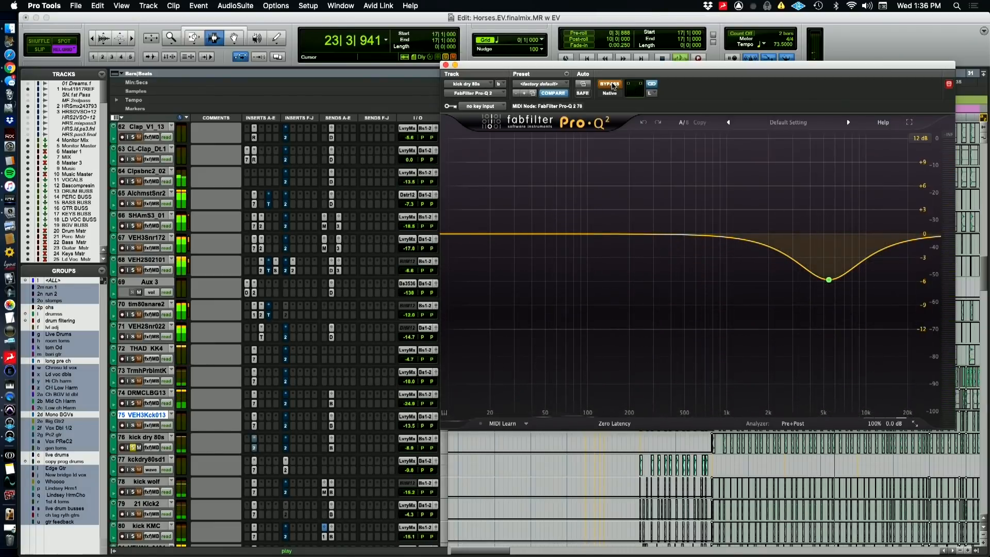
{"action": "left_click", "coordinate": [609, 83]}
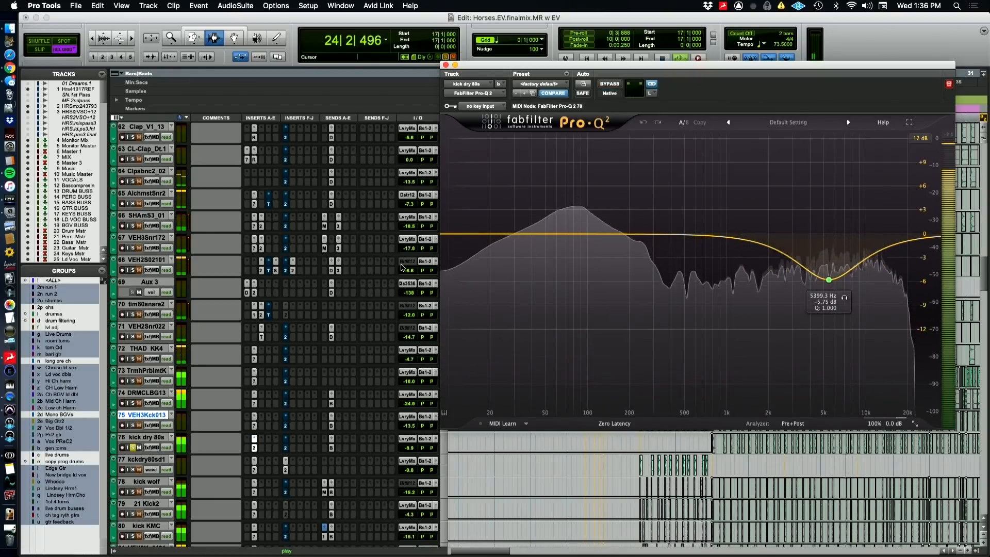
Close the Pro-Q 2 window and audition kick wolf, 21 Kick2 and kick KMC in solo from bar 17
{"action": "left_click", "coordinate": [445, 64]}
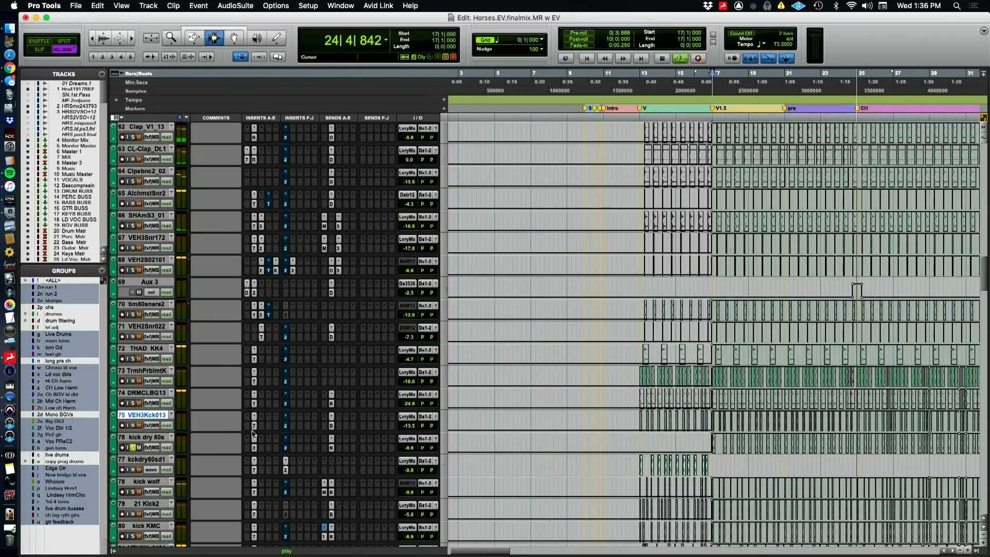
{"action": "scroll", "coordinate": [257, 441], "scroll_direction": "down", "scroll_amount": 2}
{"action": "scroll", "coordinate": [257, 440], "scroll_direction": "down", "scroll_amount": 3}
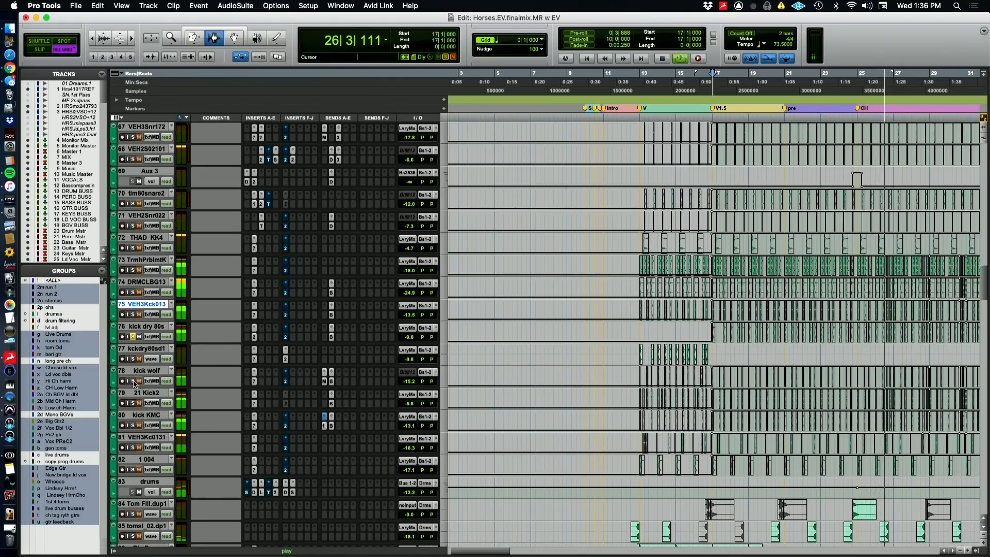
{"action": "key", "text": "space"}
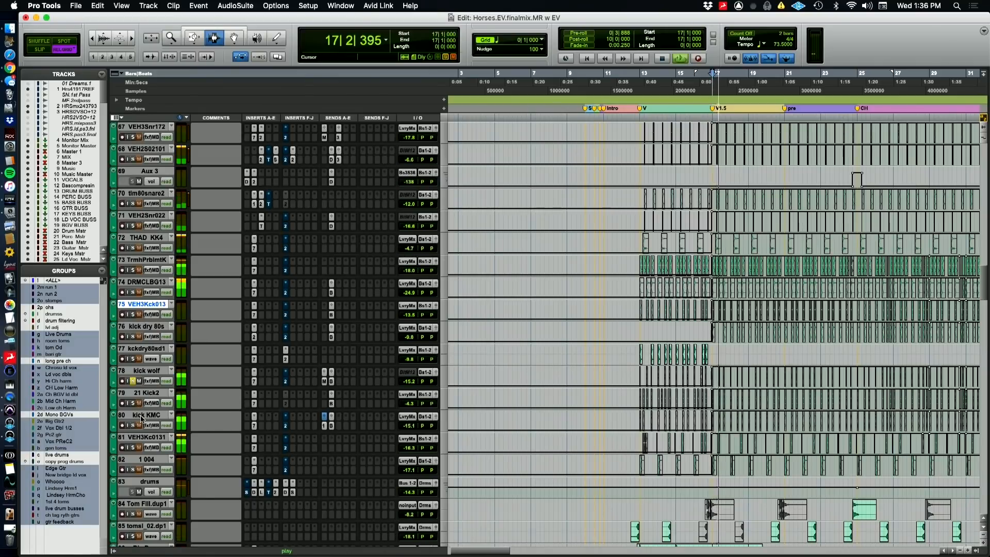
{"action": "left_click", "coordinate": [133, 402]}
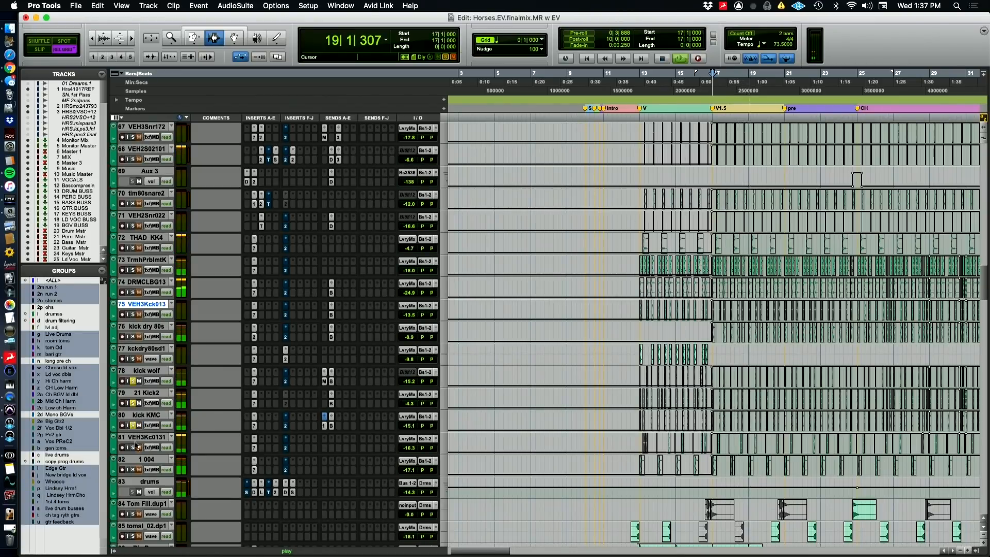
Inspect the EQ3 7-Band inserts on 21 Kick2 and kick KMC while the soloed kicks play
{"action": "left_click", "coordinate": [254, 372]}
{"action": "left_click", "coordinate": [254, 404]}
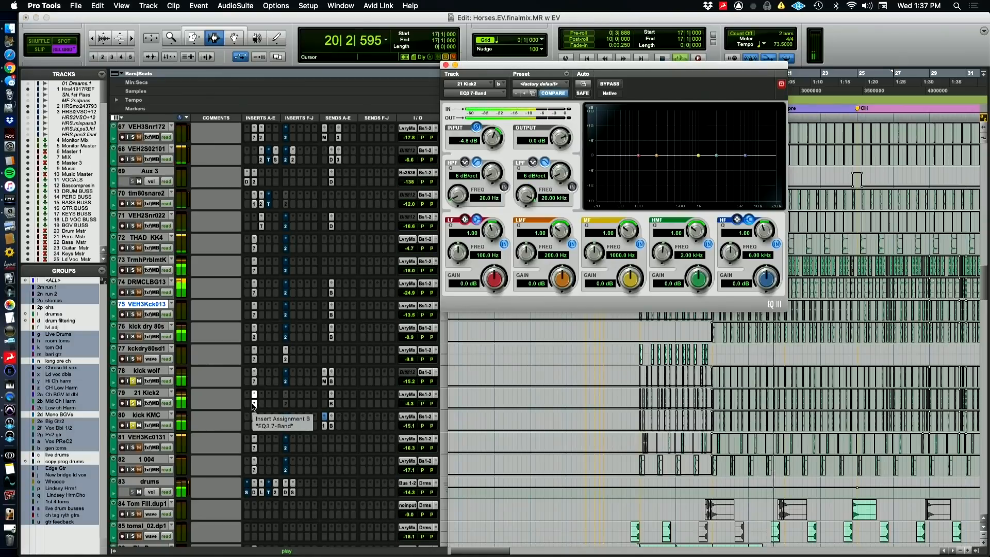
{"action": "left_click", "coordinate": [255, 426]}
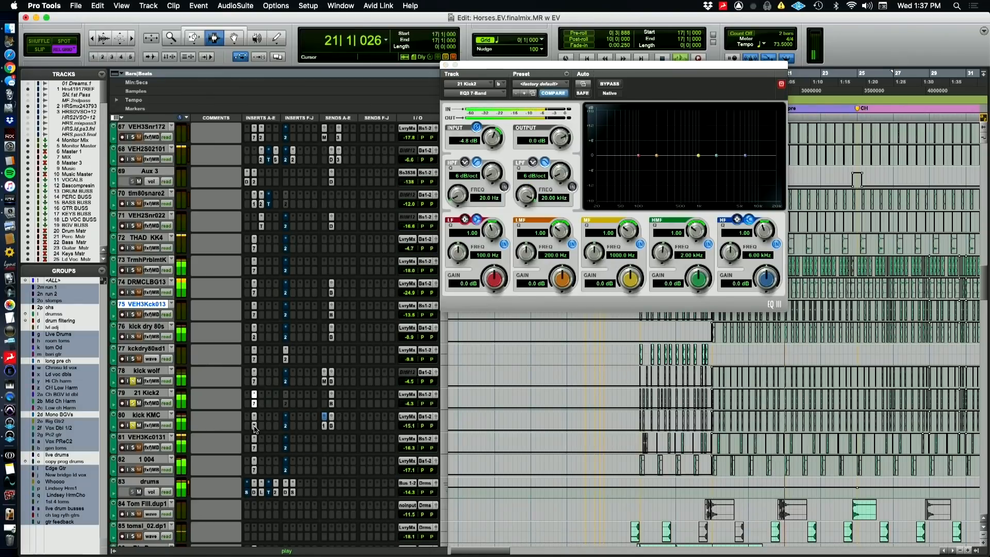
{"action": "left_click", "coordinate": [255, 428]}
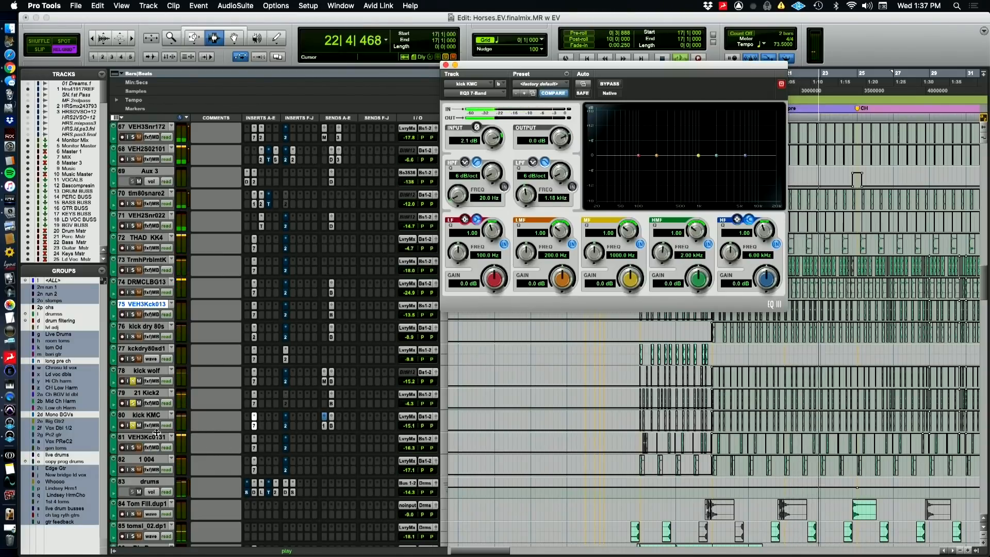
Audition VEH3Kc0131 and 1 004 in solo, check 1 004's EQ3 7-Band insert and stop playback
{"action": "left_click", "coordinate": [133, 448]}
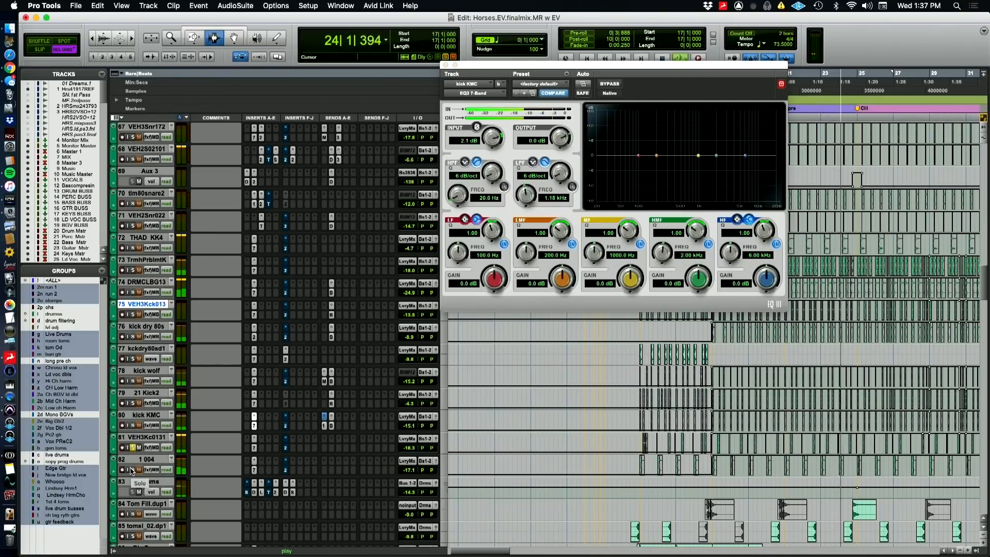
{"action": "left_click", "coordinate": [133, 470]}
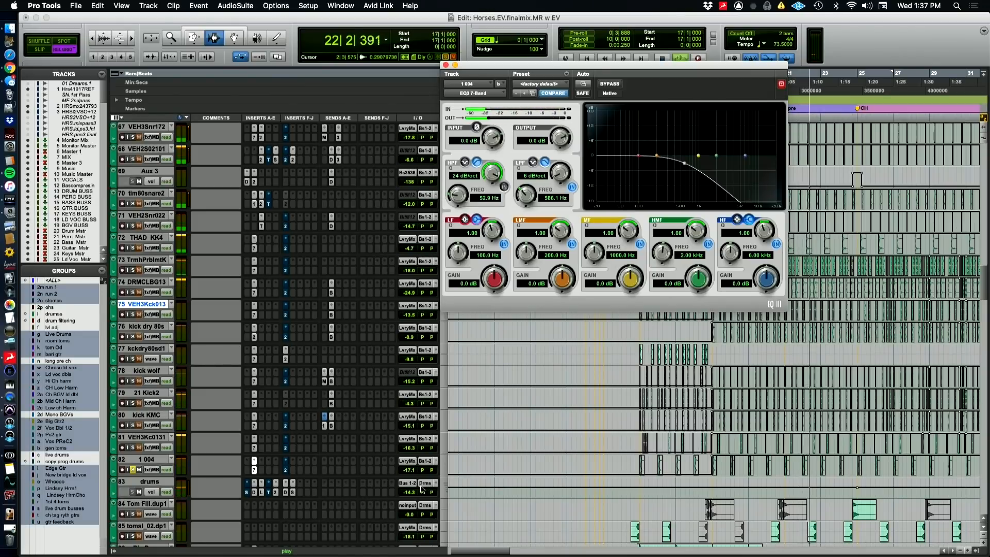
{"action": "key", "text": "space"}
Inspect the D-Verb, Lo-Fi and API-2500 inserts on the drums track
{"action": "left_click", "coordinate": [253, 493]}
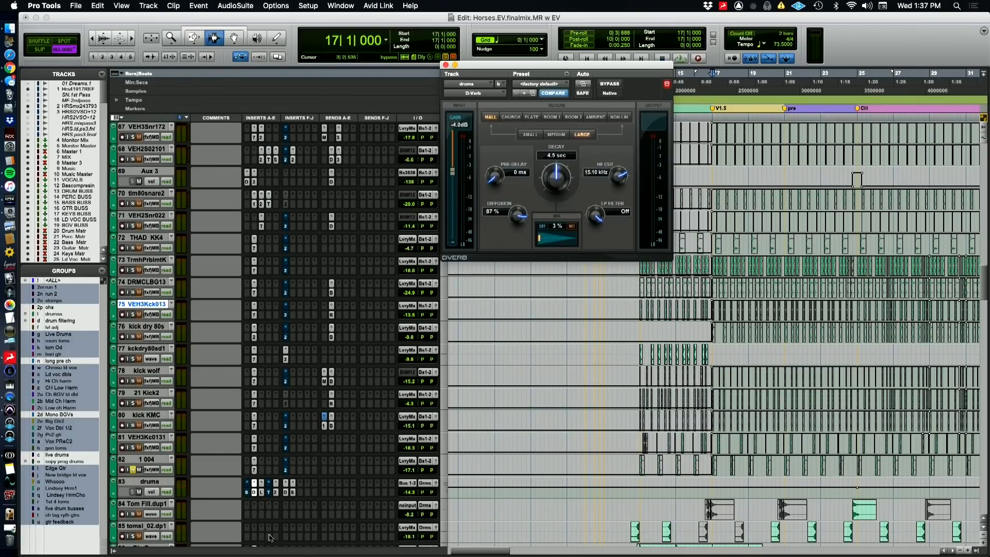
{"action": "left_click", "coordinate": [261, 494]}
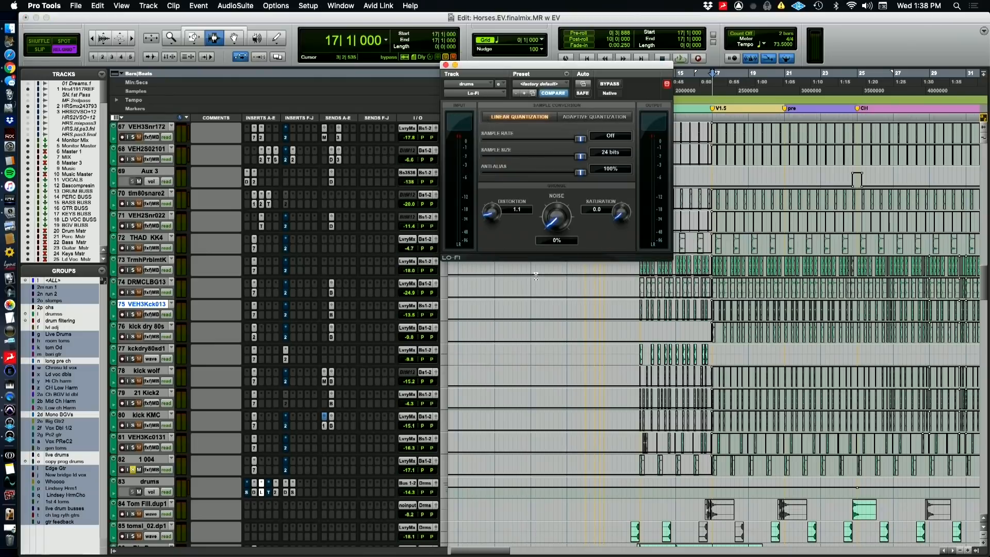
{"action": "left_click", "coordinate": [275, 493]}
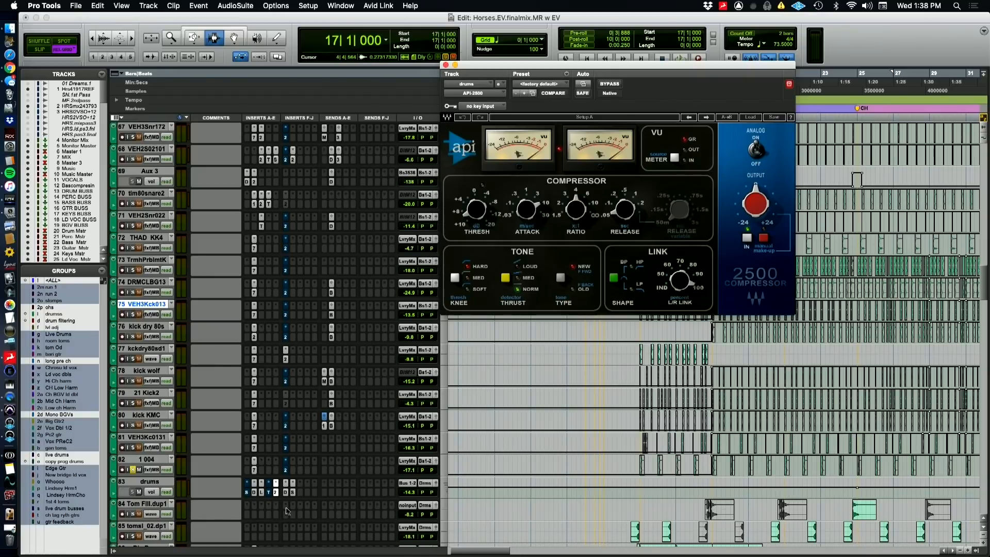
Start playback, select all tracks assigned to Bus 1-2 and solo them together
{"action": "key", "text": "space"}
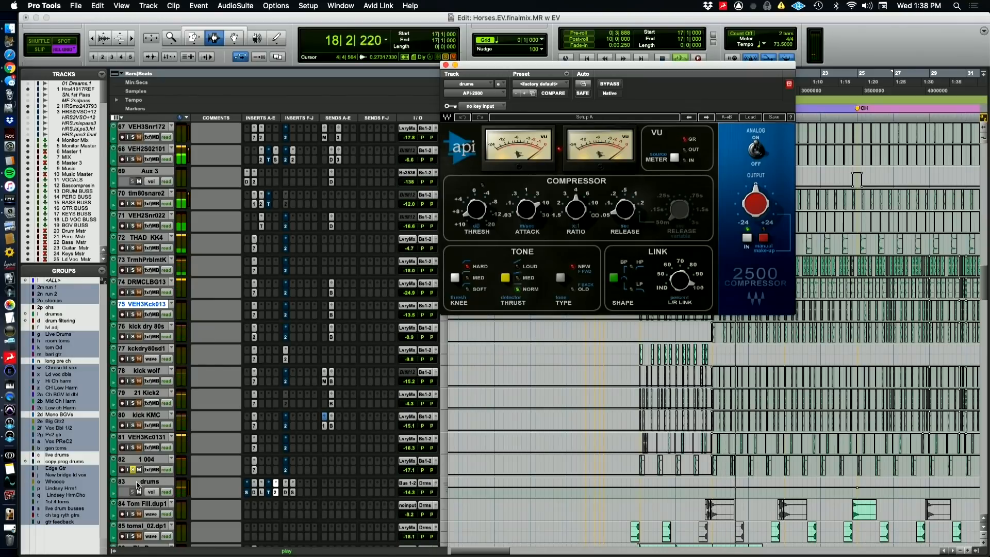
{"action": "right_click", "coordinate": [412, 488]}
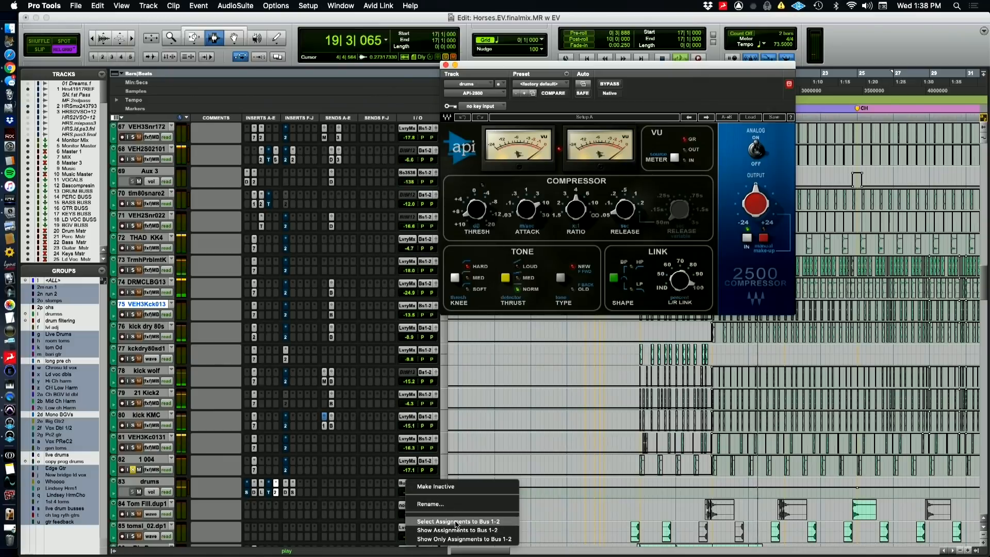
{"action": "left_click", "coordinate": [455, 521]}
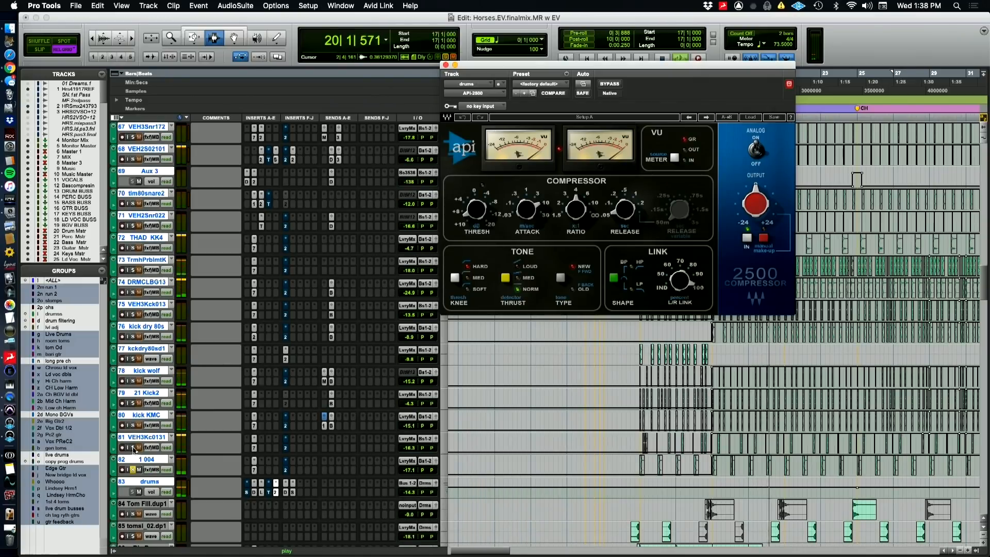
{"action": "left_click", "coordinate": [133, 448]}
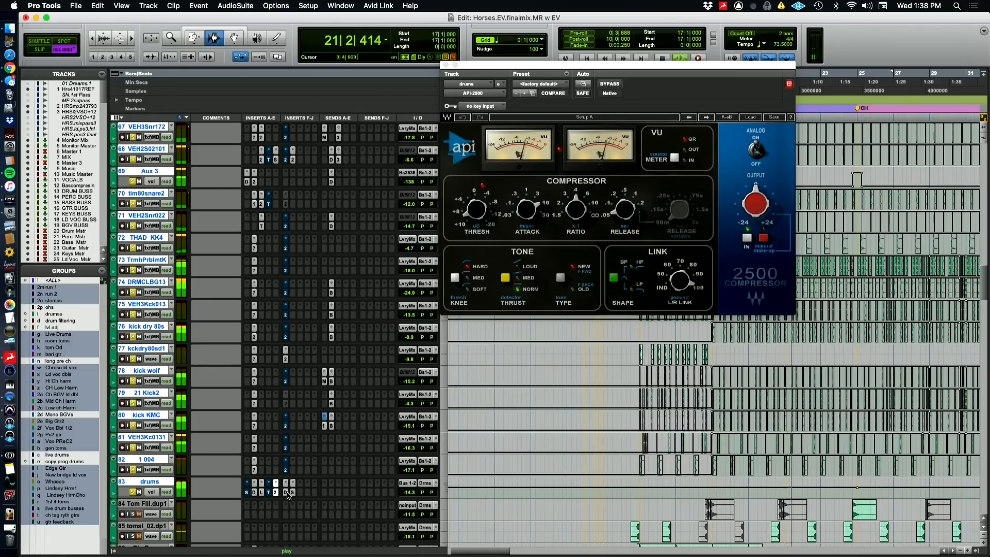
Inspect Devil-Loc Deluxe and Sie-Q on the drums track and compare Sie-Q bypassed and active
{"action": "left_click", "coordinate": [287, 493]}
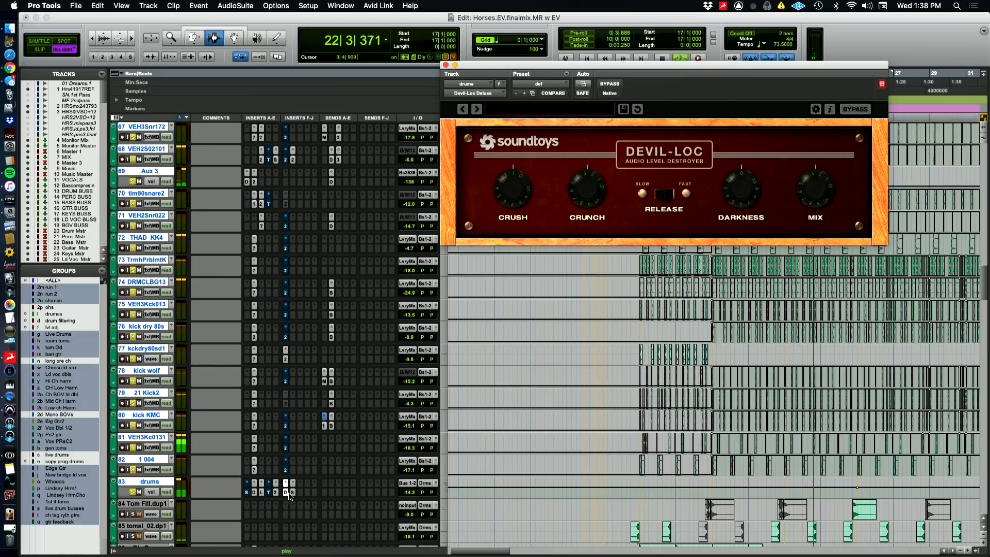
{"action": "left_click", "coordinate": [289, 493]}
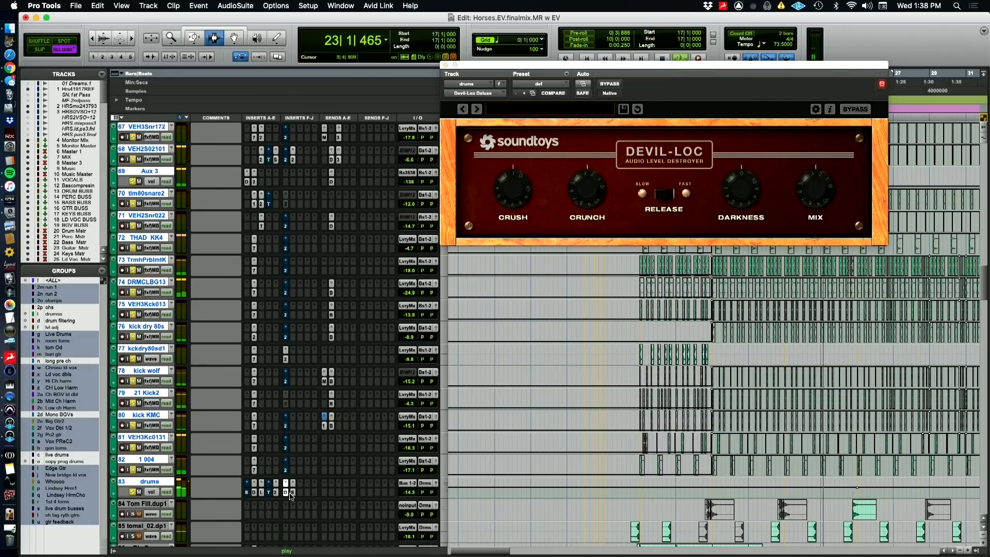
{"action": "left_click", "coordinate": [292, 493]}
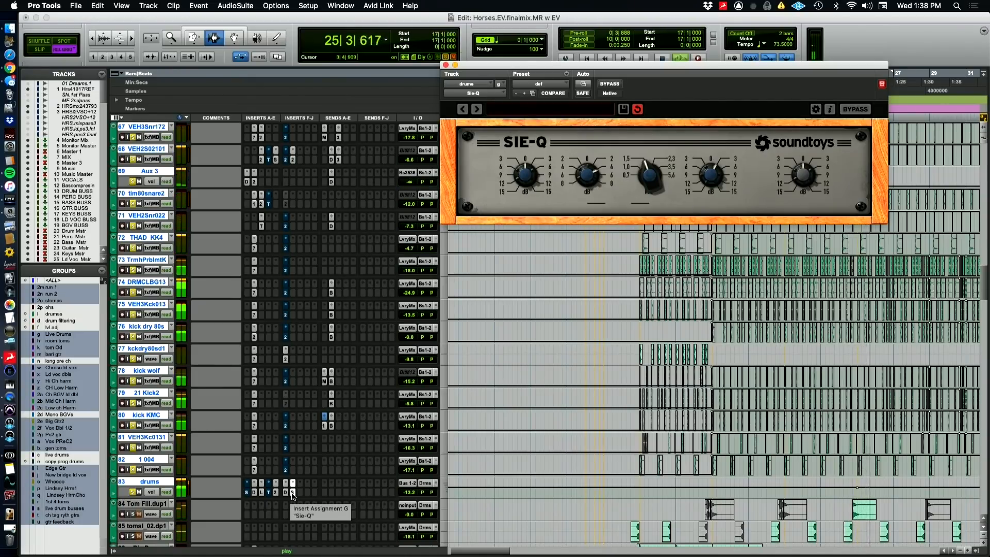
{"action": "left_click", "coordinate": [292, 492], "text": "super"}
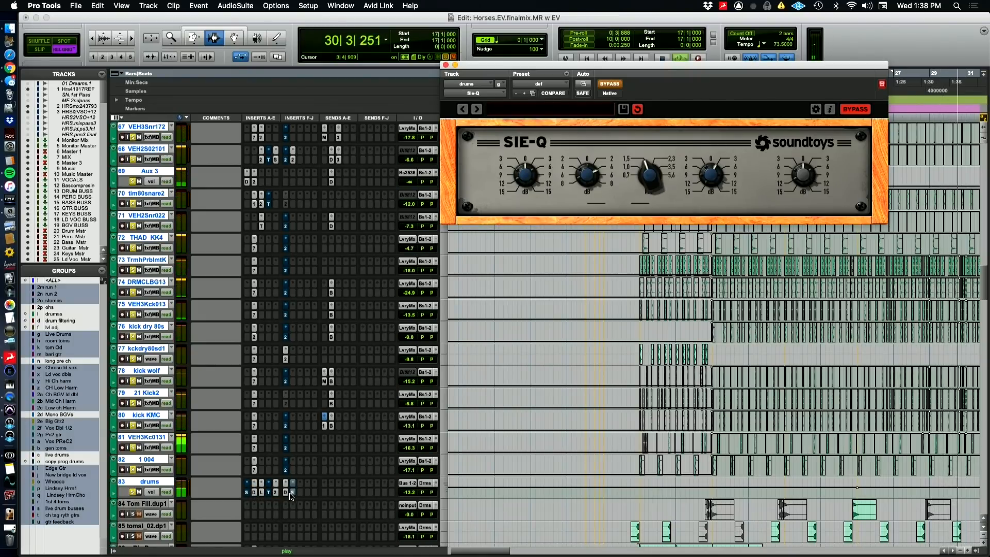
{"action": "left_click", "coordinate": [293, 493], "text": "super"}
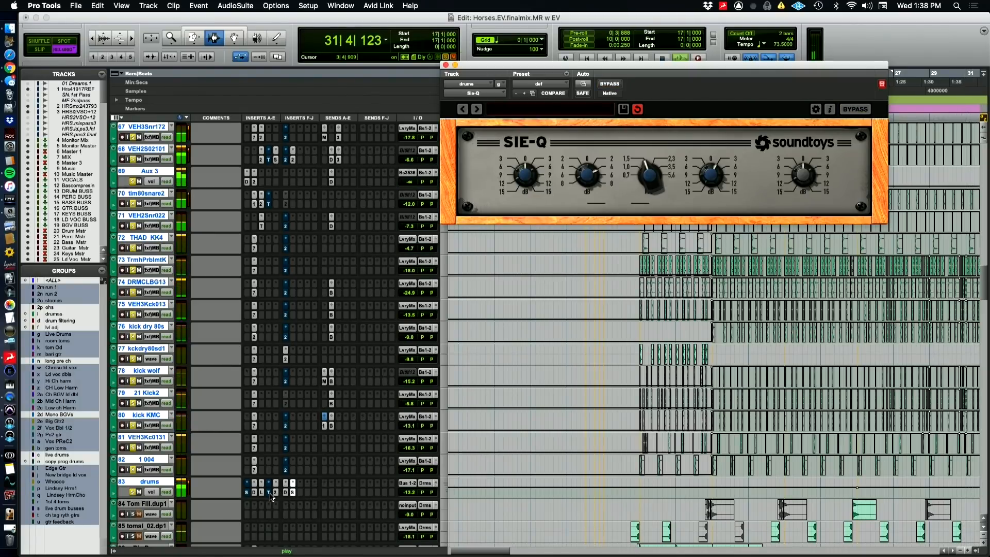
Inspect the Transient Master and FabFilter Saturn inserts on the drums track
{"action": "left_click", "coordinate": [270, 493]}
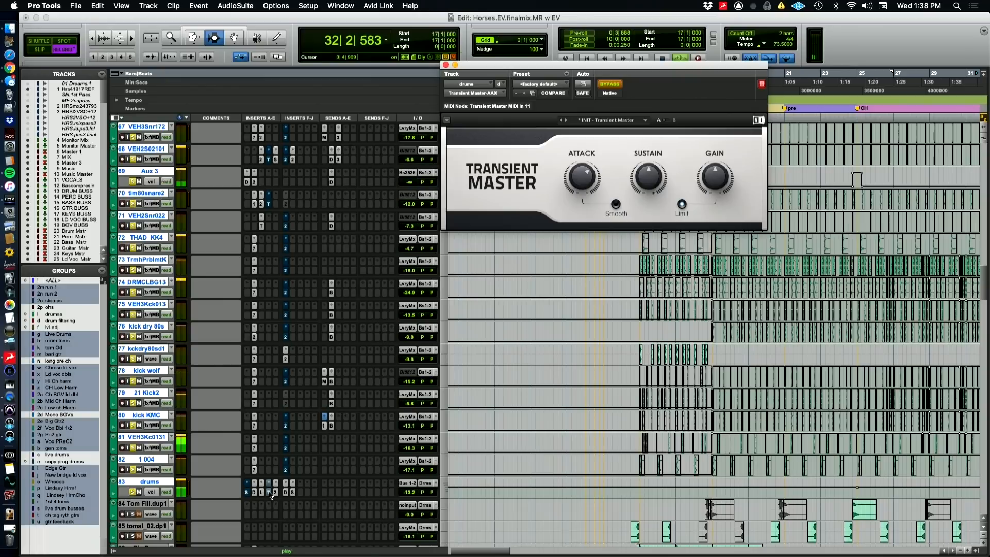
{"action": "left_click", "coordinate": [248, 496]}
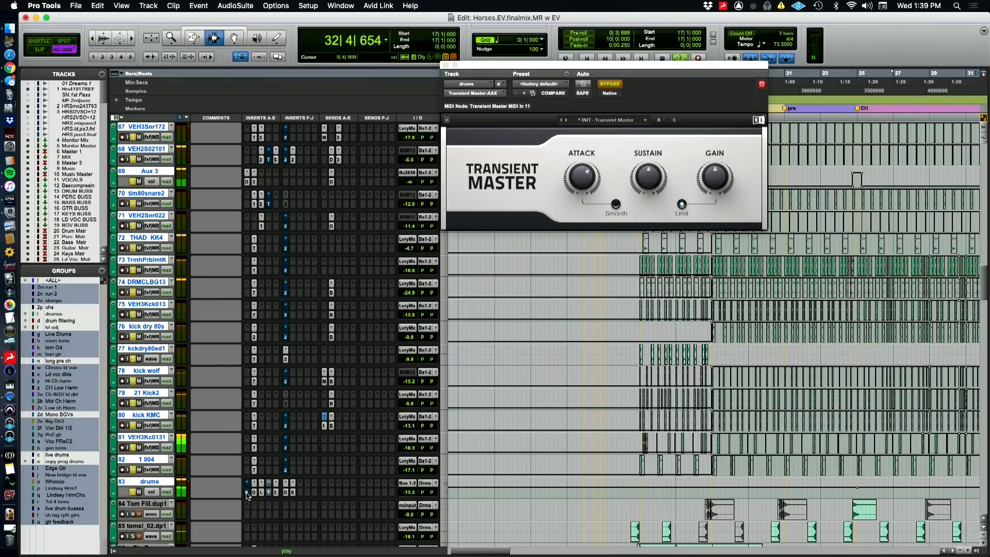
{"action": "left_click", "coordinate": [247, 494]}
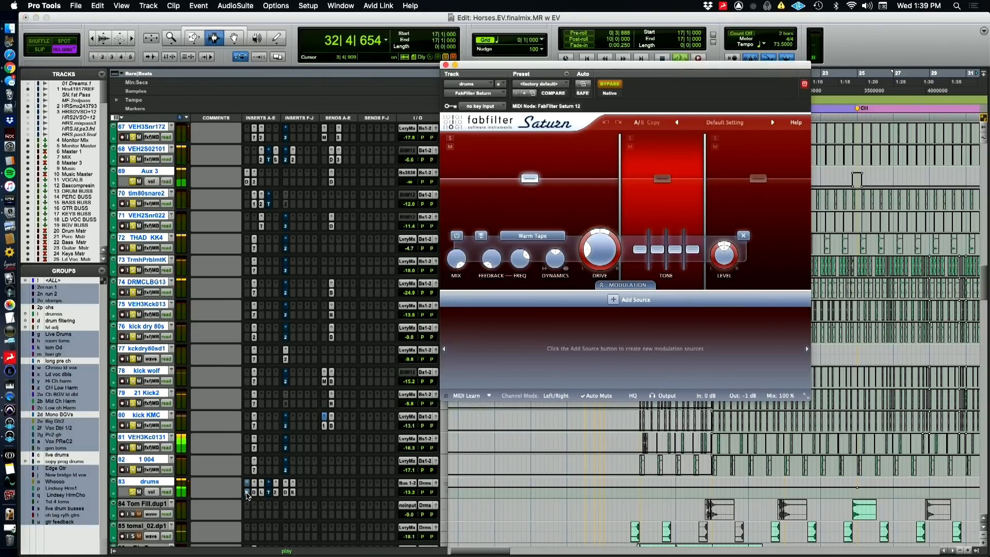
{"action": "left_click", "coordinate": [248, 495]}
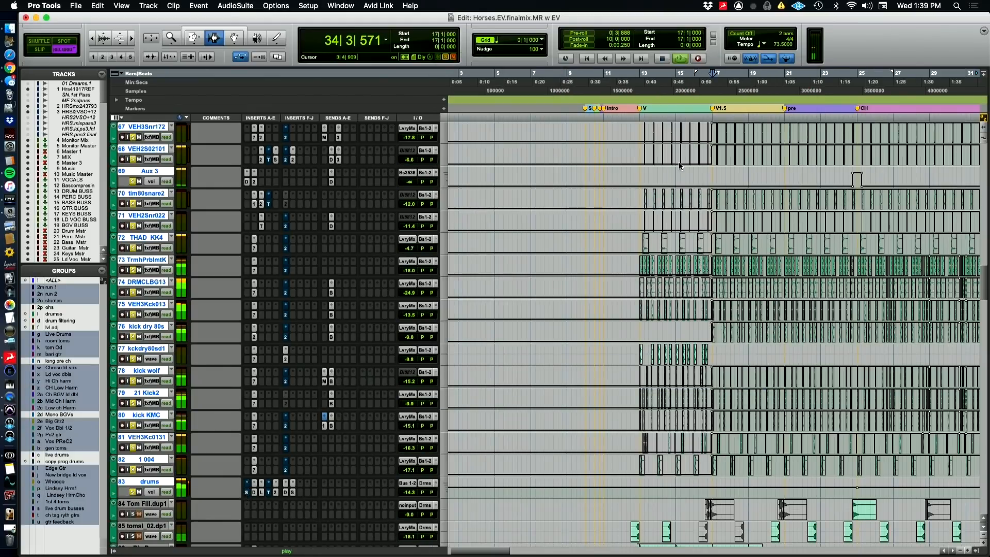
Show Saturn's bypass automation on the drums track and play the verse from bar 12 beat 4
{"action": "left_click", "coordinate": [610, 85], "text": "ctrl+super"}
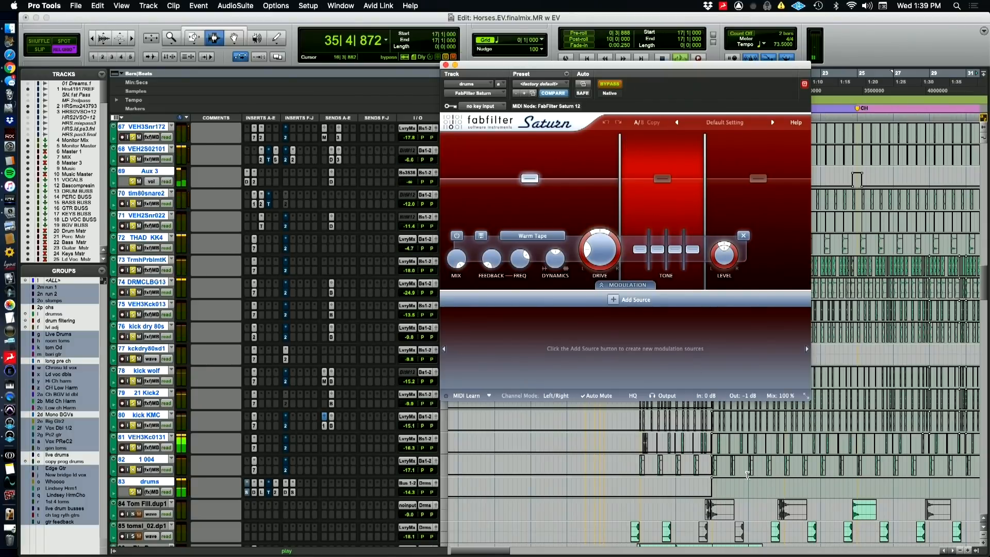
{"action": "key", "text": "r"}
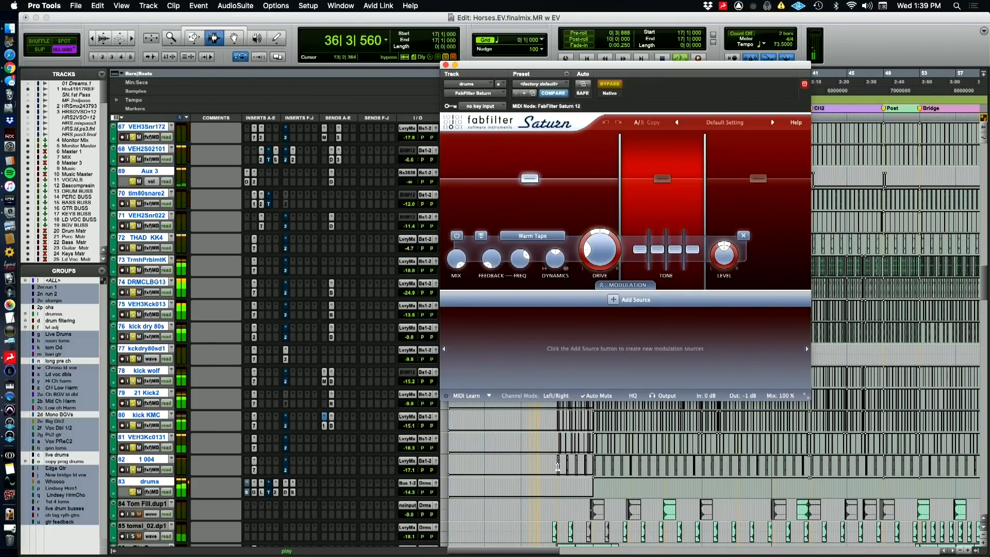
{"action": "key", "text": "space"}
{"action": "left_click", "coordinate": [554, 466]}
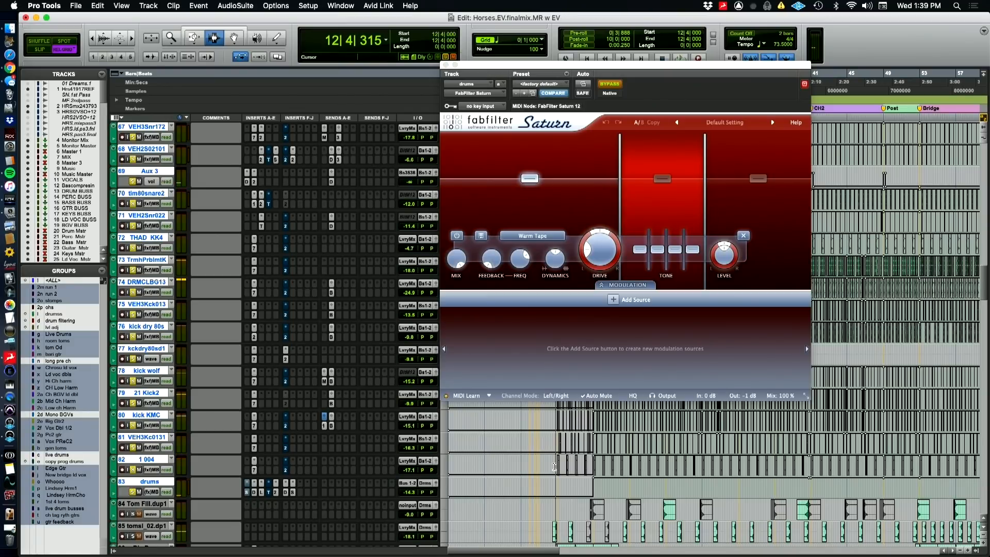
{"action": "key", "text": "space"}
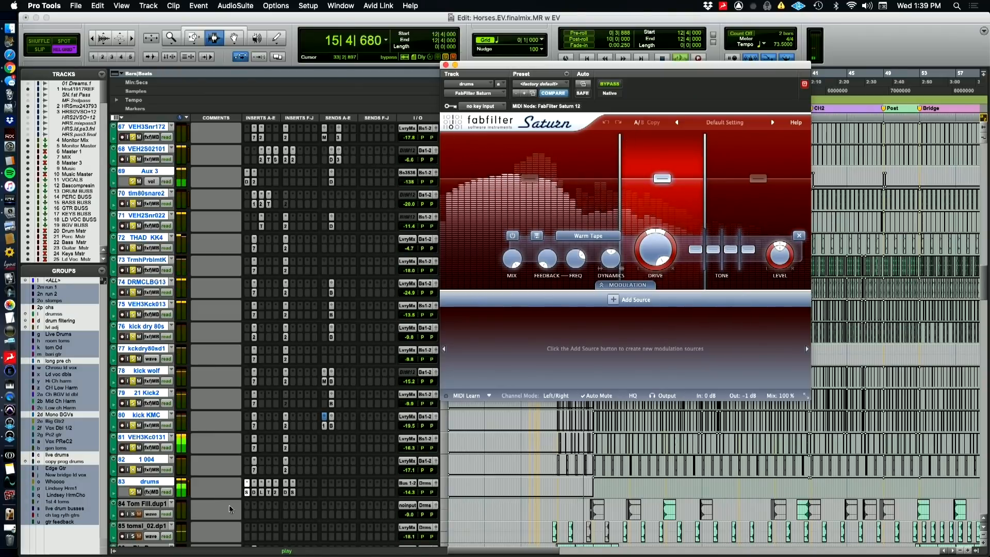
Check the drums track's Transient Master at the bar 17 transition, close its window and stop playback
{"action": "left_click", "coordinate": [269, 492]}
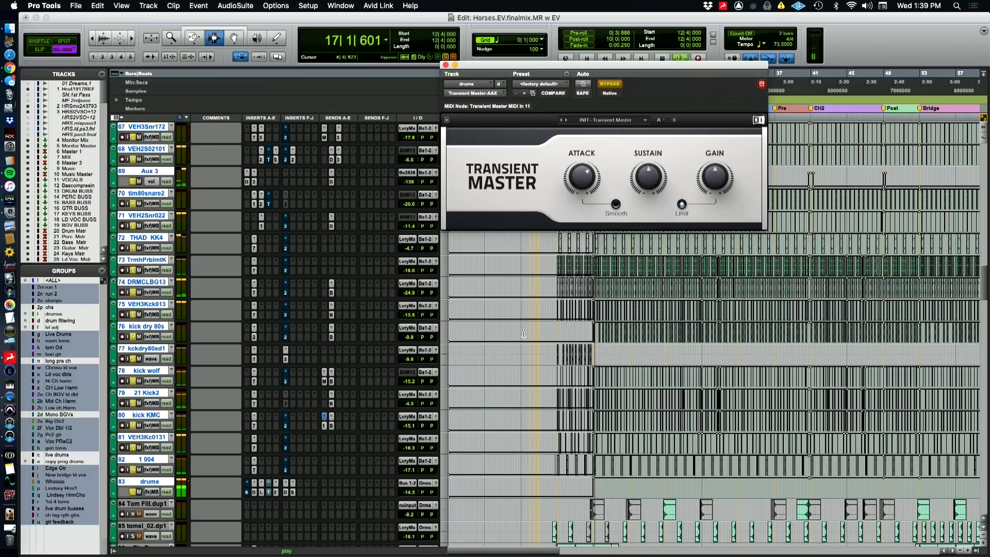
{"action": "left_click", "coordinate": [445, 65]}
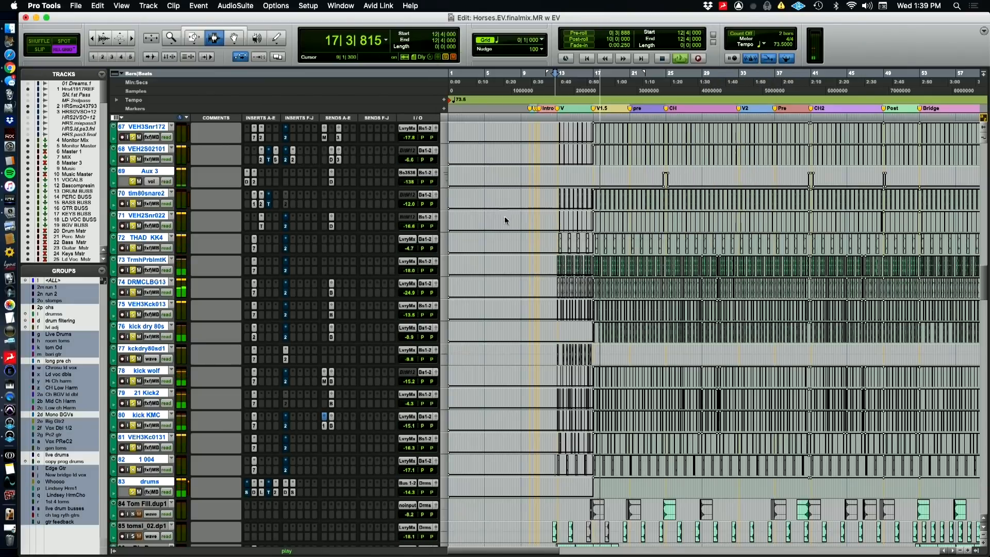
{"action": "key", "text": "super+Tab"}
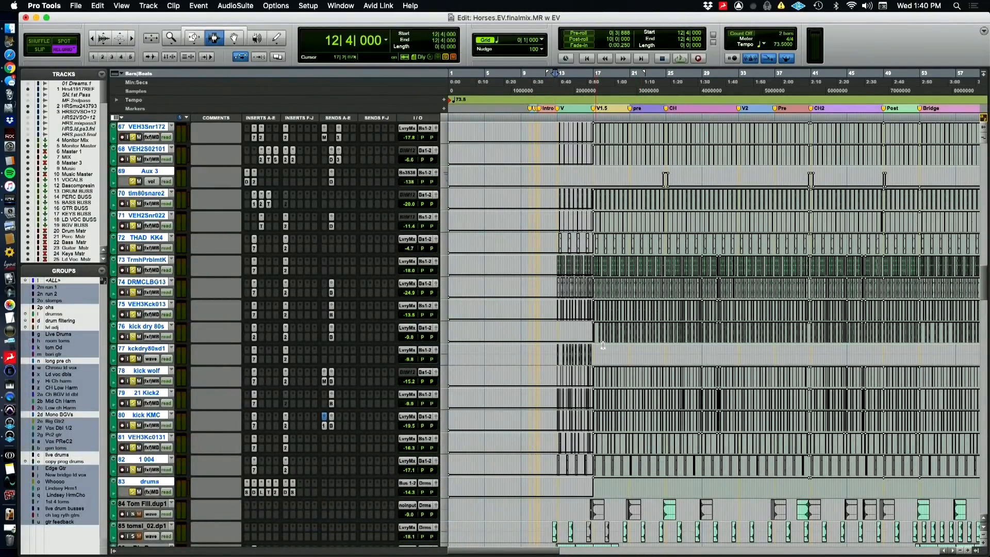
Select Tom Fill.dup1, tomsi_02.dp1 and Big Drum, add them to the solo and play from bar 12 beat 4
{"action": "scroll", "coordinate": [624, 403], "scroll_direction": "down", "scroll_amount": 8}
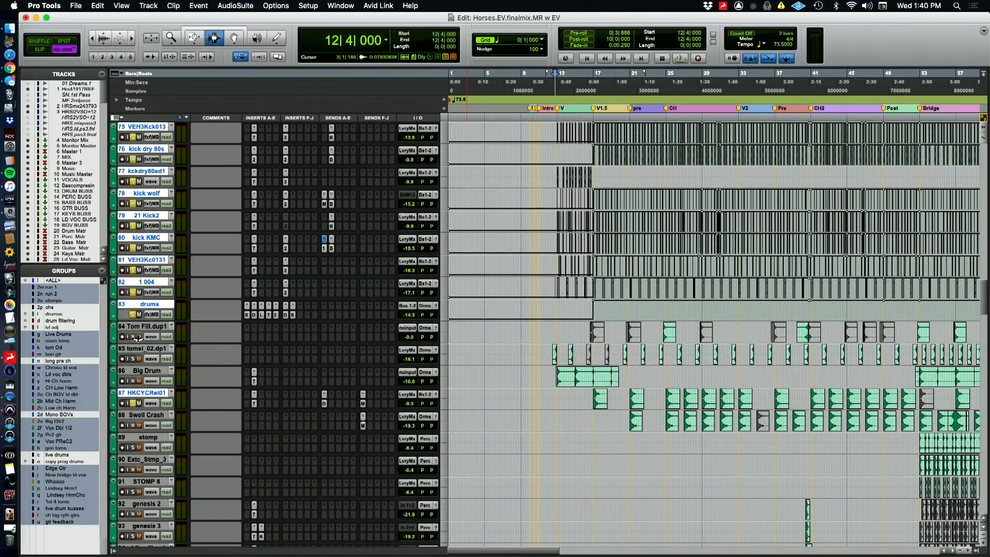
{"action": "left_click", "coordinate": [138, 329]}
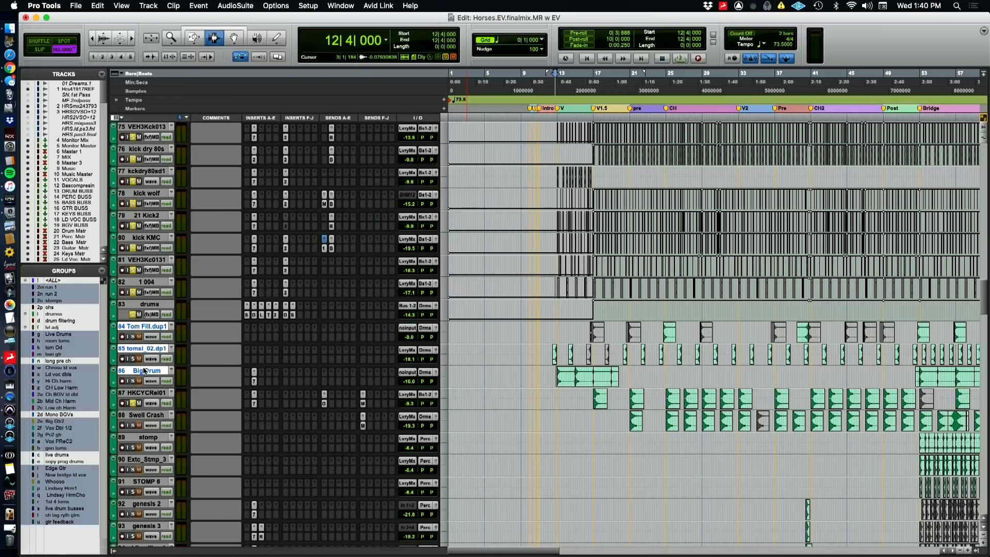
{"action": "key", "text": "space"}
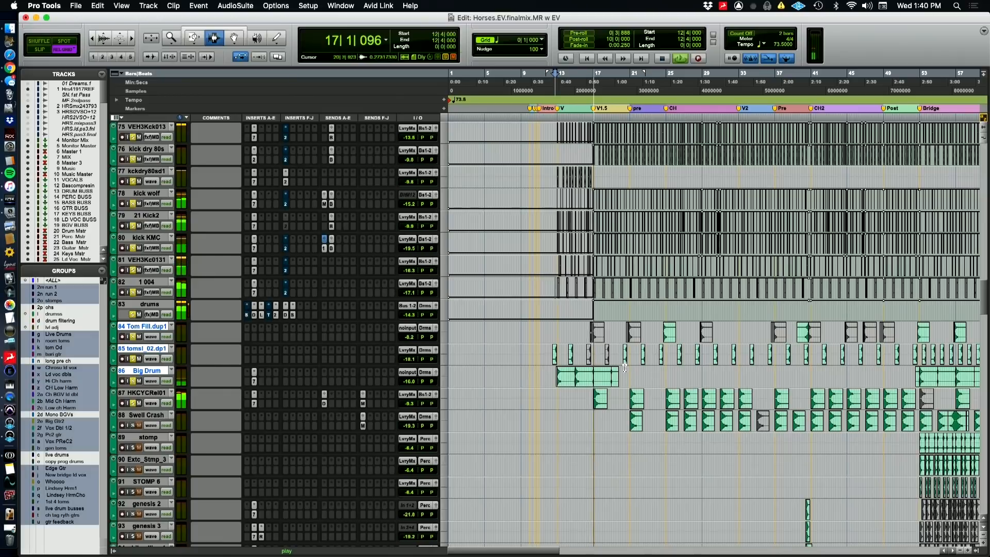
Audition the soloed drum and tom tracks from bar 20 beat 2 and from bar 24 beat 2, and stop playback
{"action": "left_click", "coordinate": [623, 361]}
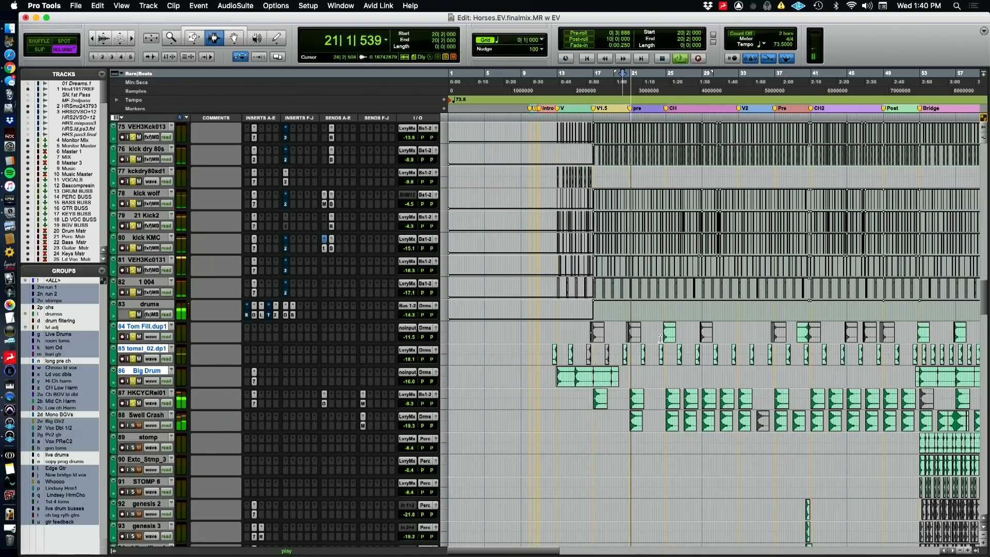
{"action": "left_click", "coordinate": [658, 336]}
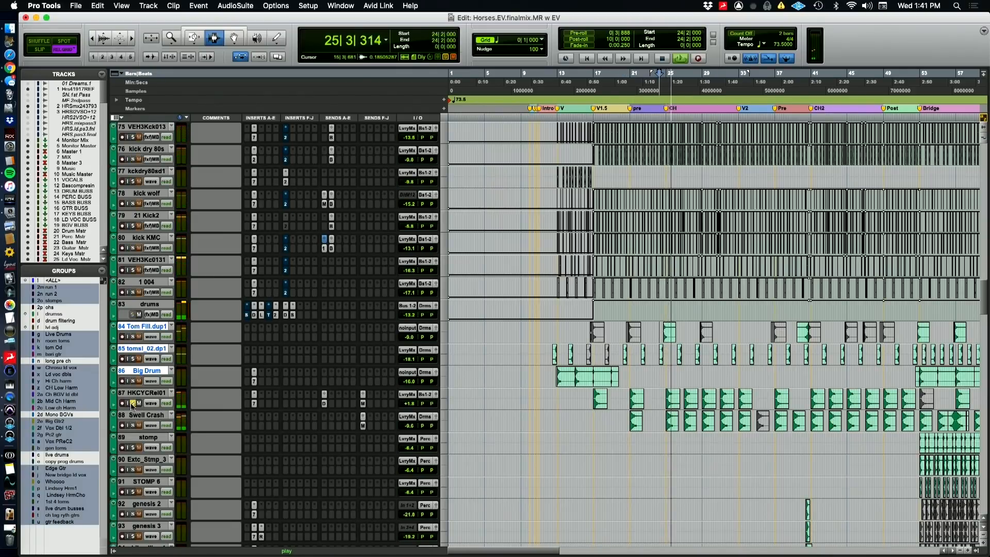
{"action": "key", "text": "space"}
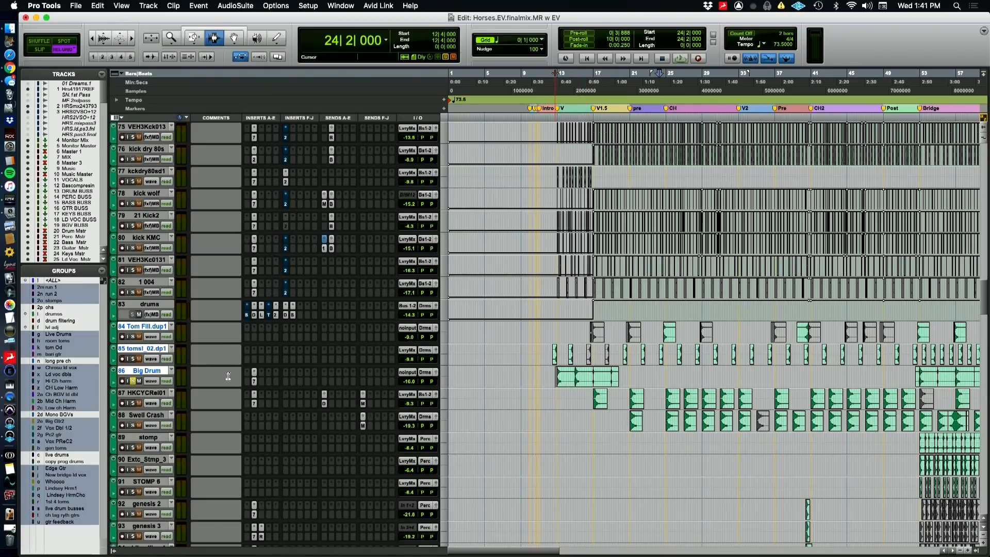
Play the soloed Big Drum from bar 12 beat 4 and inspect its EQ3 7-Band insert
{"action": "key", "text": "space"}
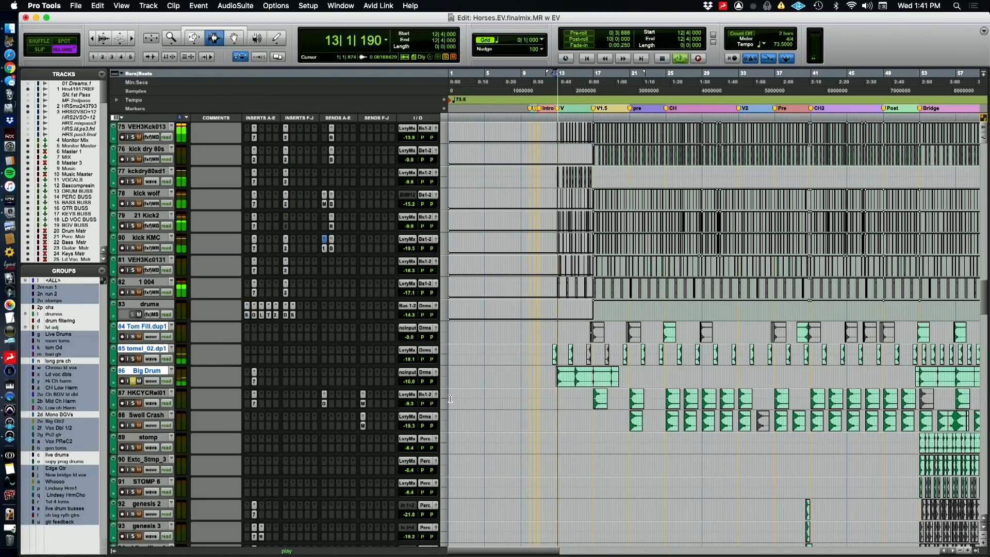
{"action": "left_click", "coordinate": [255, 382]}
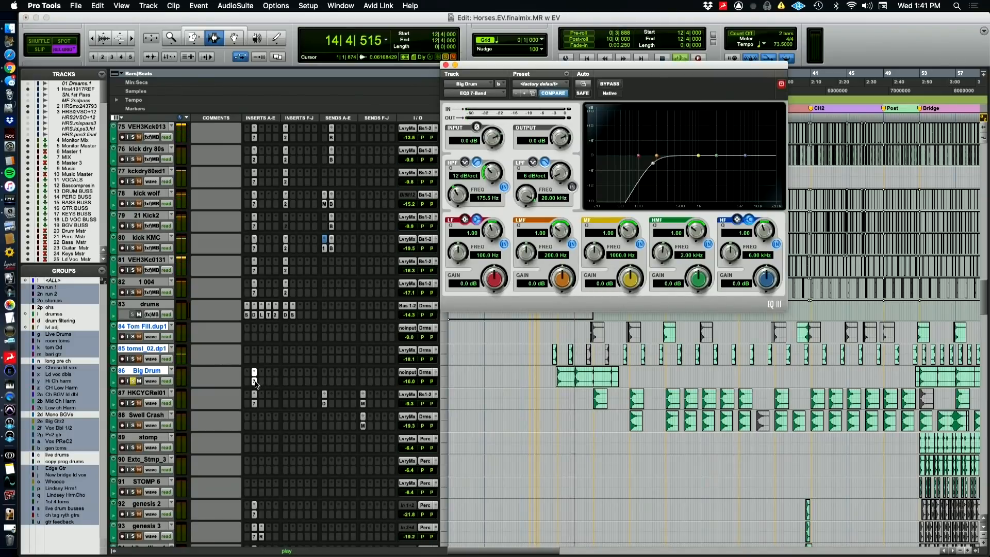
{"action": "left_click", "coordinate": [254, 381]}
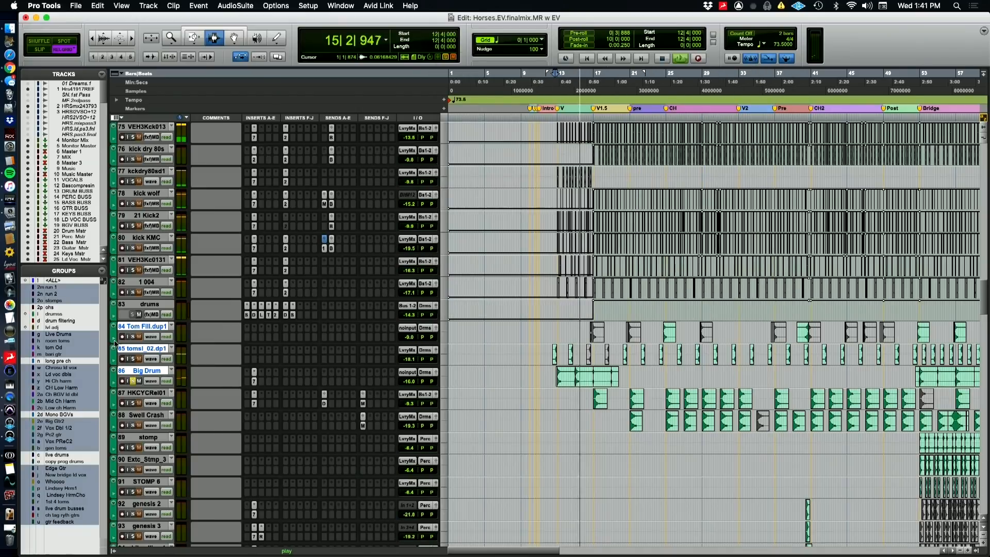
Audition tomsi_02.dp1 in solo, and play the unsoloed mix from bar 20 beat 2 before stopping playback
{"action": "left_click", "coordinate": [133, 358]}
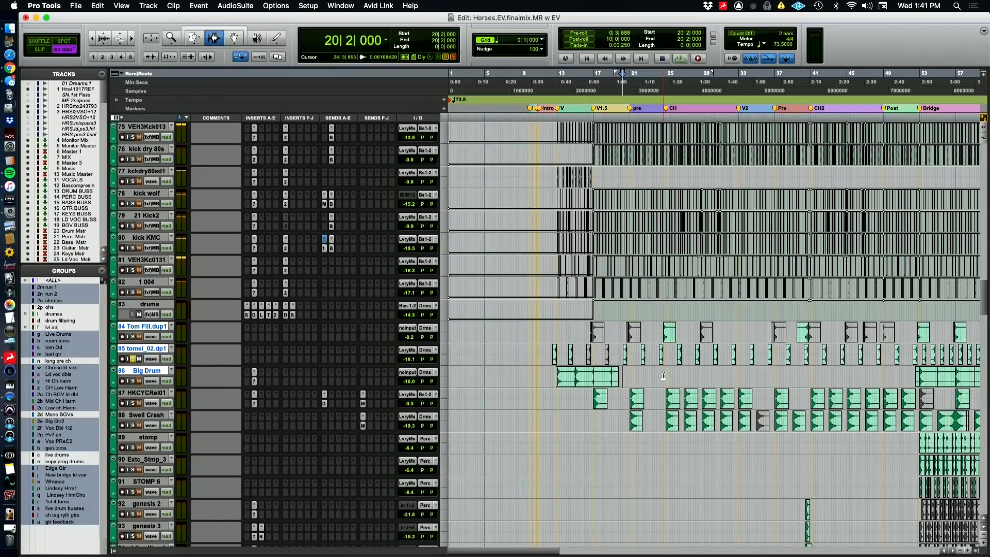
{"action": "key", "text": "space"}
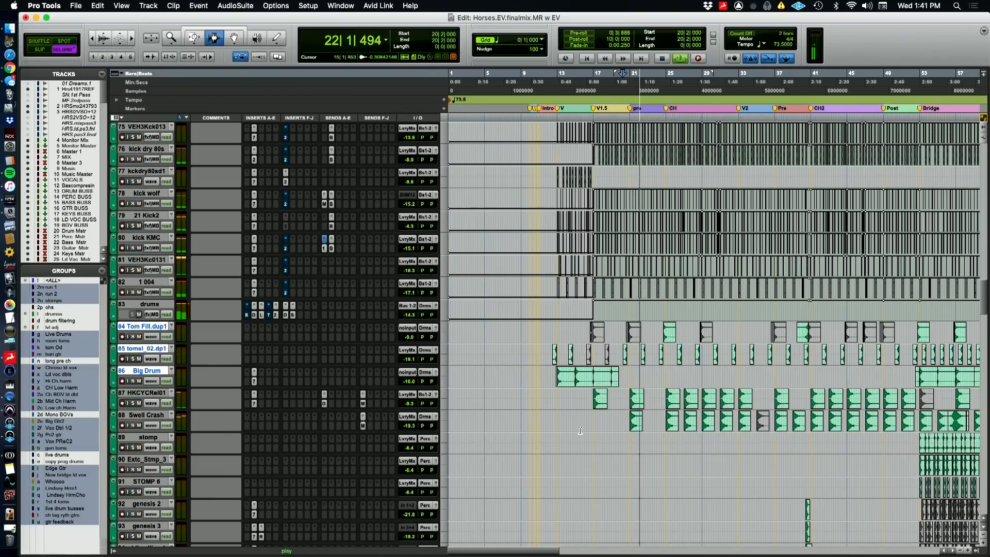
{"action": "scroll", "coordinate": [587, 429], "scroll_direction": "down", "scroll_amount": 3}
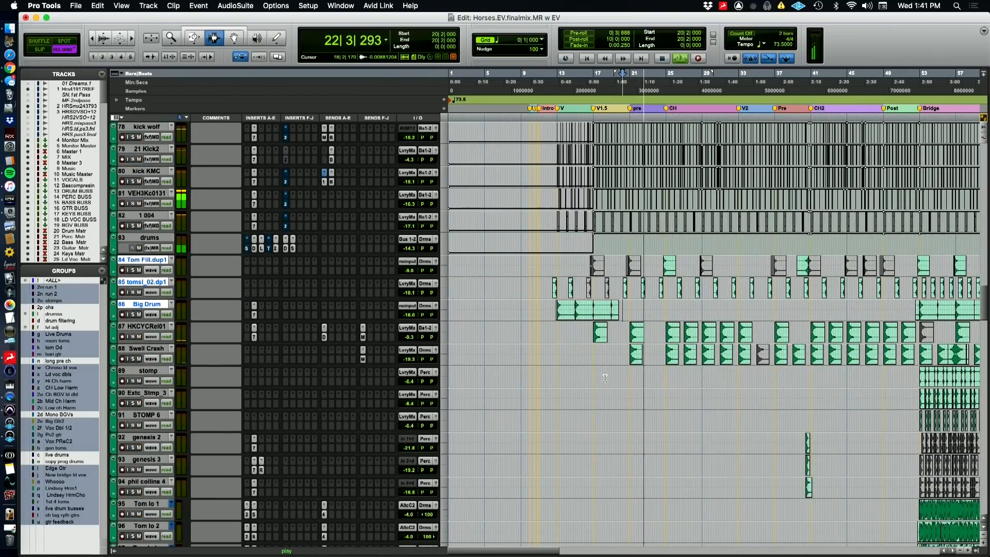
{"action": "key", "text": "space"}
Examine the layered snare and kick clips up close around bar 14
{"action": "scroll", "coordinate": [605, 378], "scroll_direction": "up", "scroll_amount": 2}
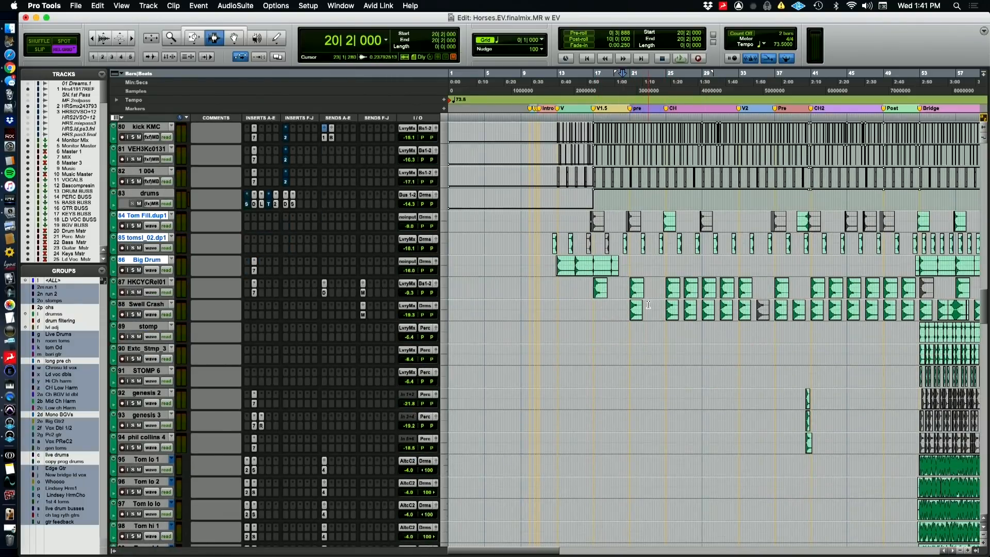
{"action": "scroll", "coordinate": [648, 305], "scroll_direction": "up", "scroll_amount": 6}
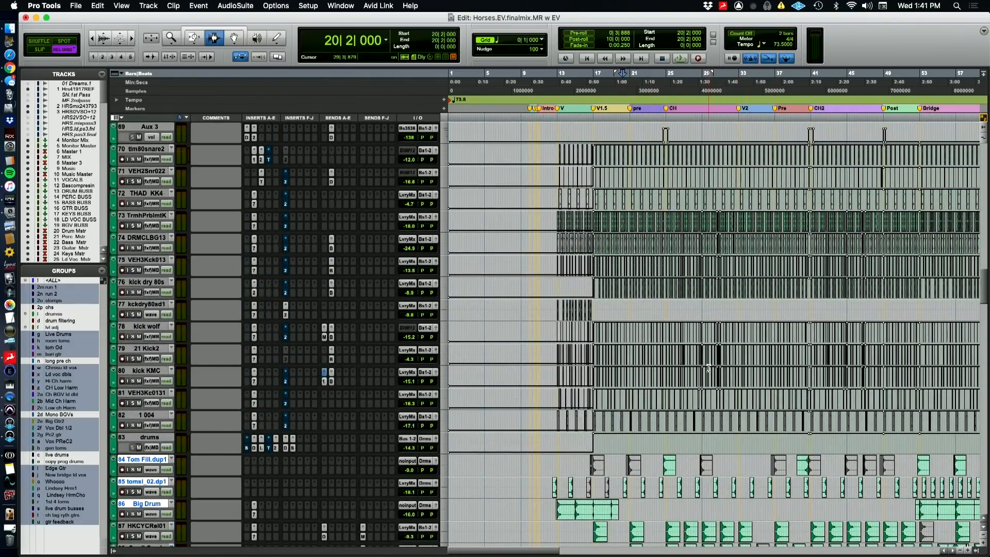
{"action": "key", "text": "ctrl+minus"}
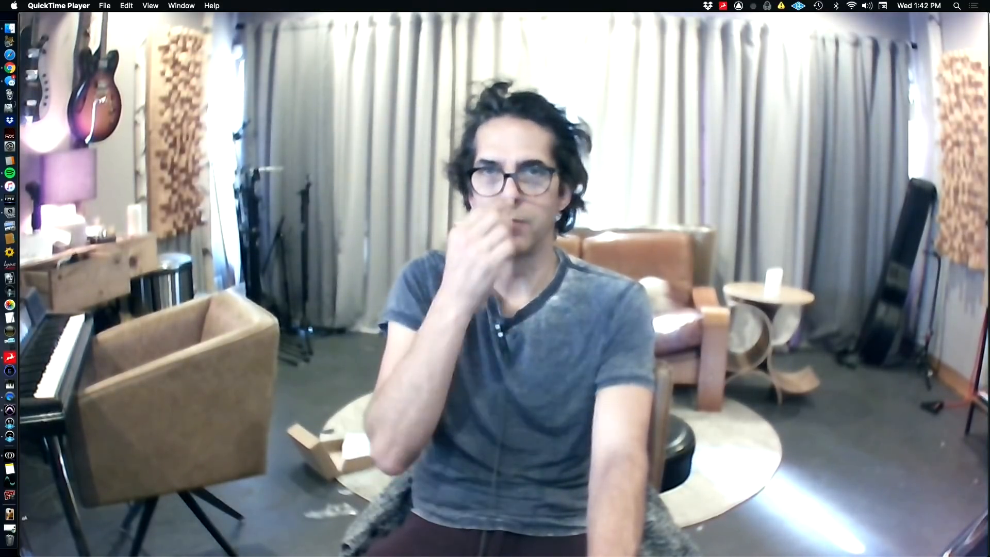
{"action": "key", "text": "super+Tab"}
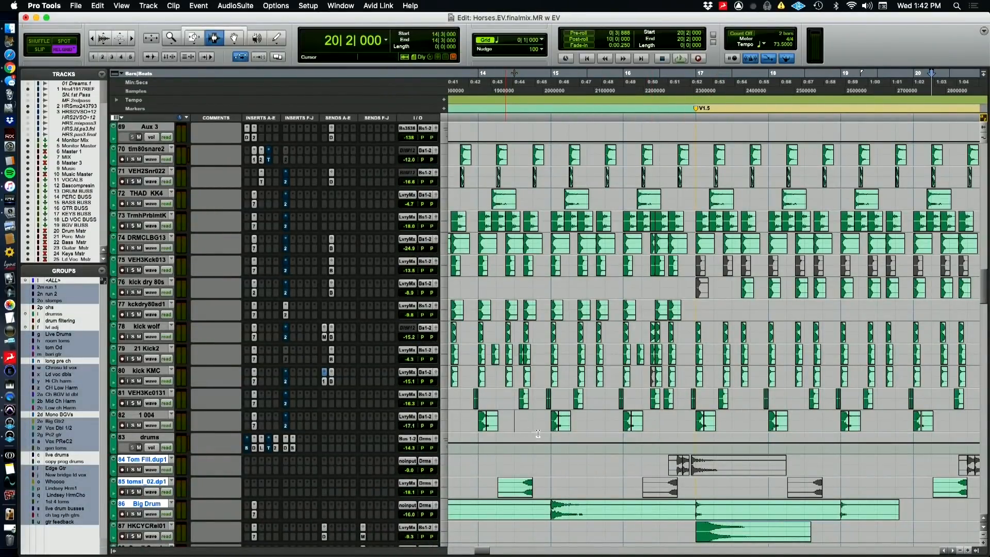
{"action": "key", "text": "super+bracketright"}
{"action": "key", "text": "super+bracketright"}
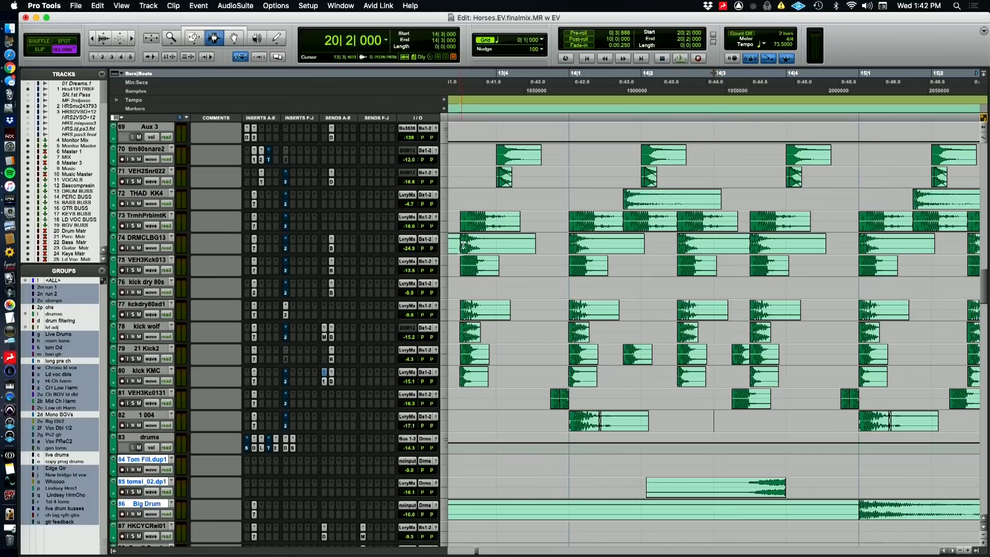
Examine the live drum clips from KICKBOC27 to RML/R.dp227 around the V1.5 marker at bar 17
{"action": "scroll", "coordinate": [458, 253], "scroll_direction": "up", "scroll_amount": 12}
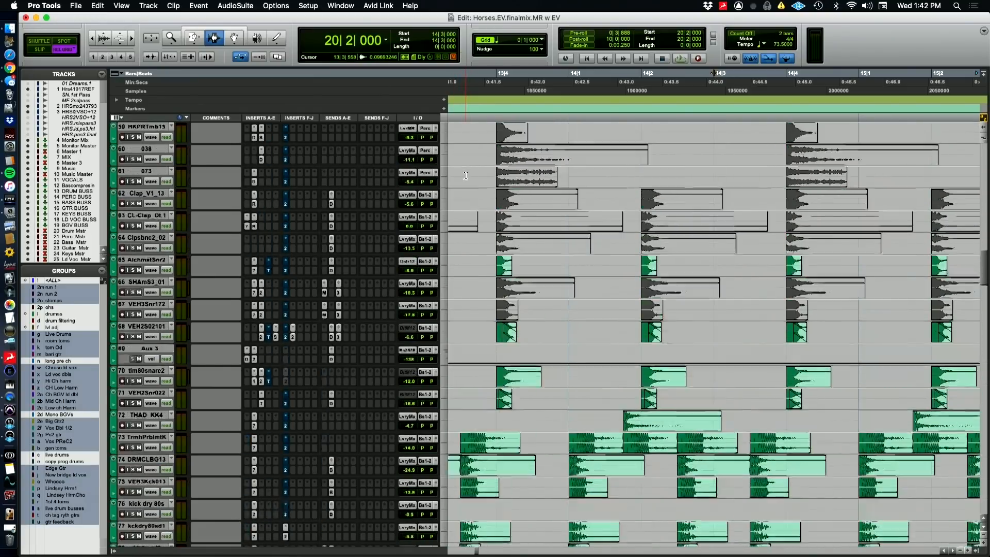
{"action": "scroll", "coordinate": [466, 176], "scroll_direction": "up", "scroll_amount": 20}
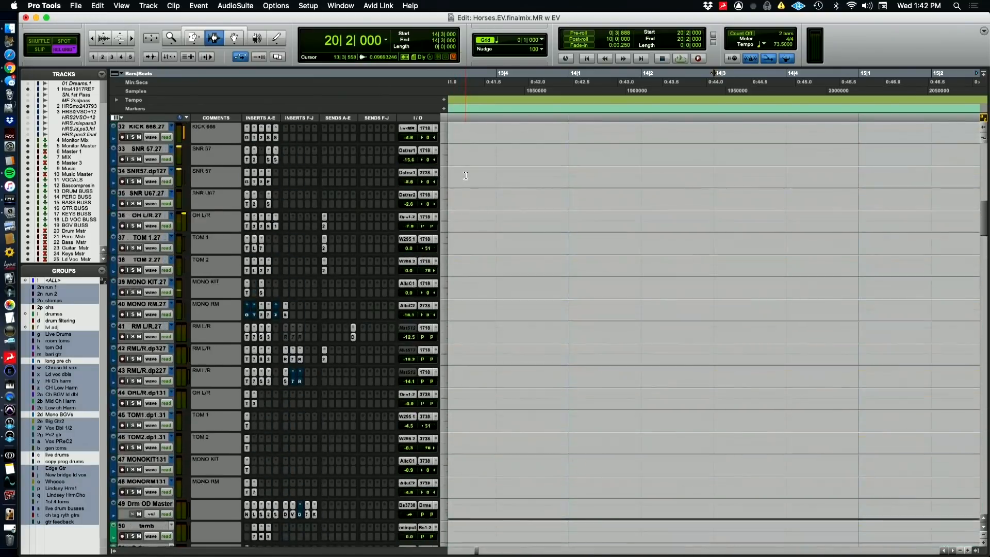
{"action": "scroll", "coordinate": [465, 176], "scroll_direction": "down", "scroll_amount": 7}
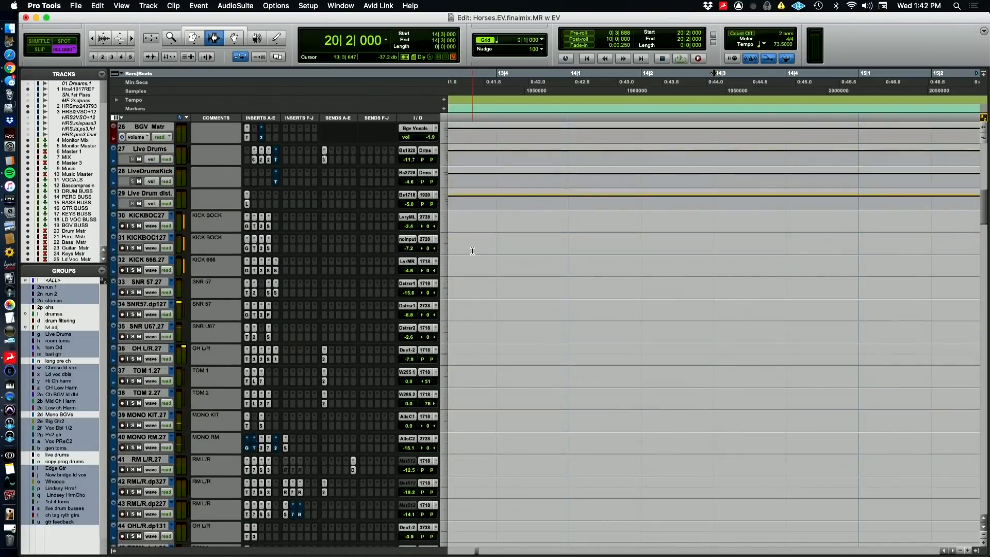
{"action": "key", "text": "super+bracketleft"}
{"action": "key", "text": "super+bracketleft"}
{"action": "key", "text": "super+bracketleft"}
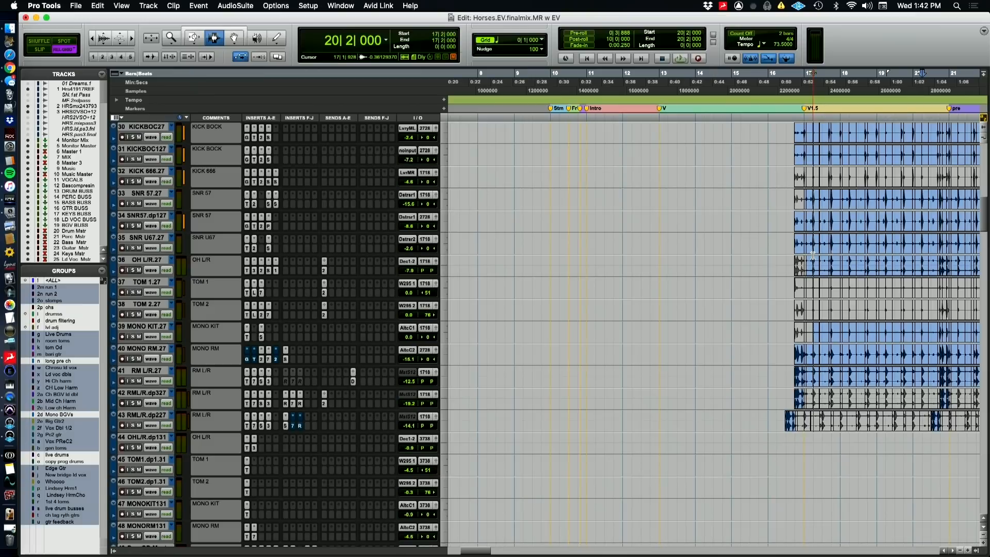
{"action": "key", "text": "super+bracketright"}
{"action": "key", "text": "super+bracketright"}
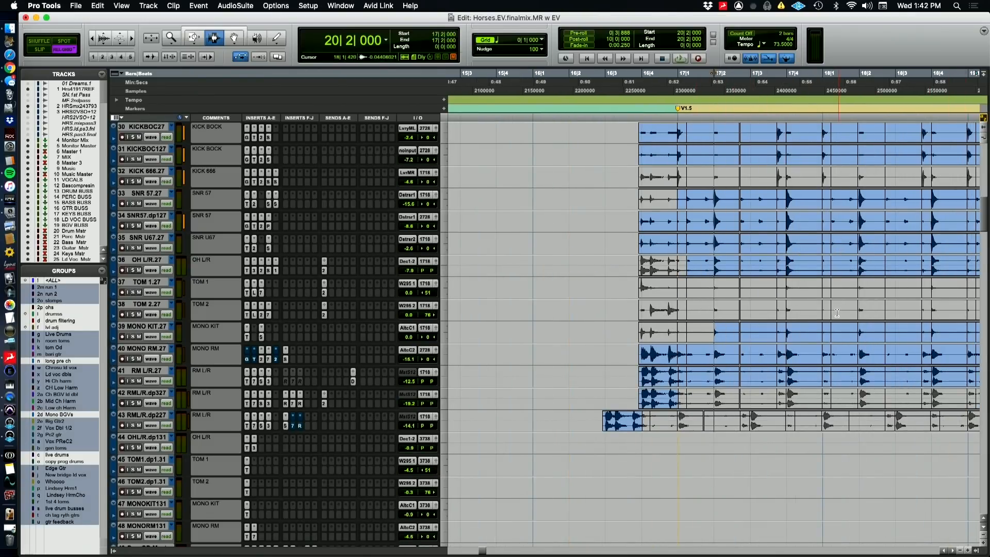
{"action": "key", "text": "super+Tab"}
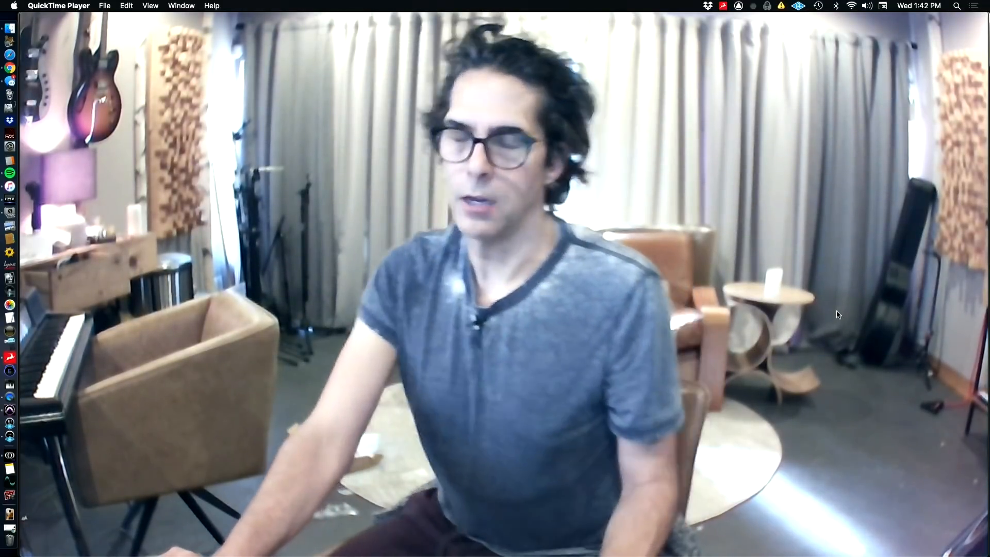
{"action": "key", "text": "super+Tab"}
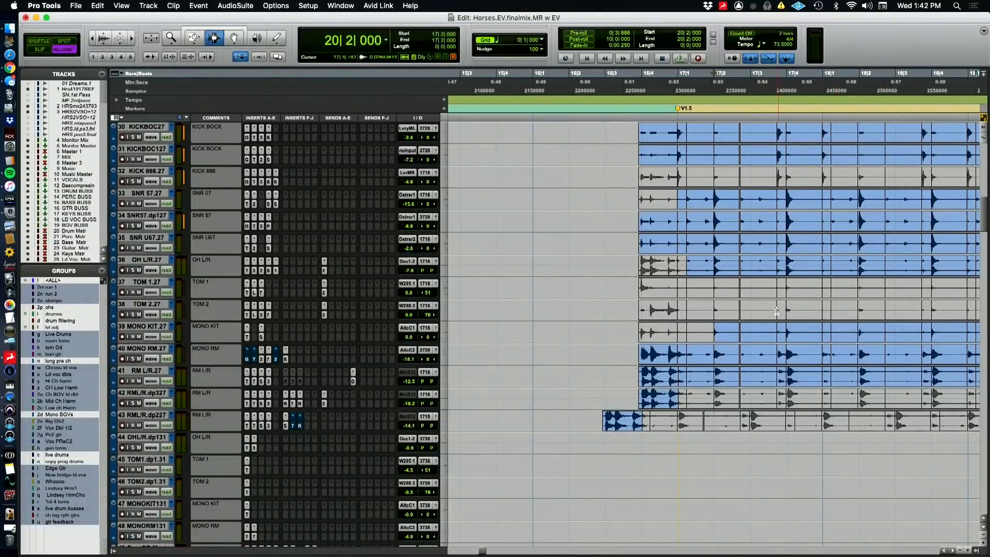
{"action": "left_click", "coordinate": [782, 262]}
{"action": "key", "text": "super+Tab"}
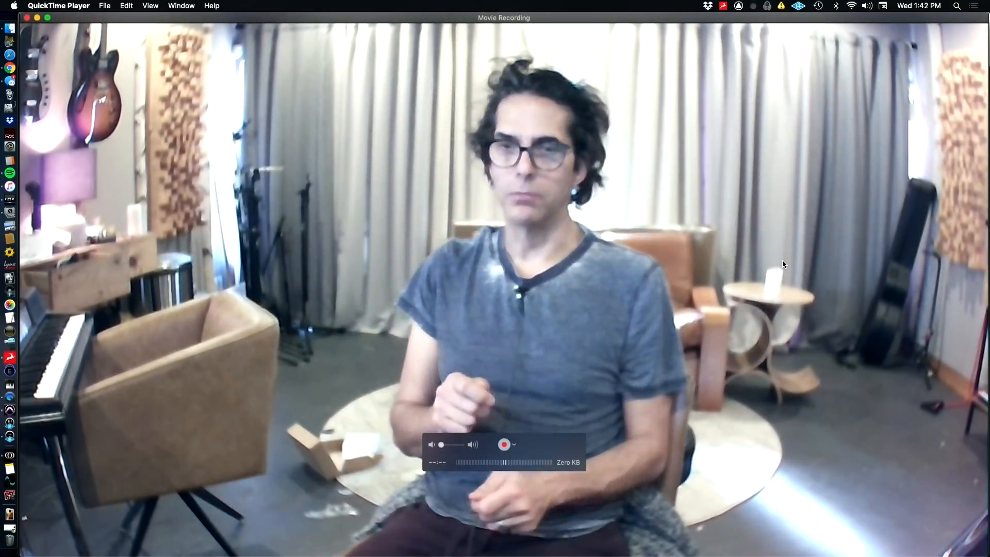
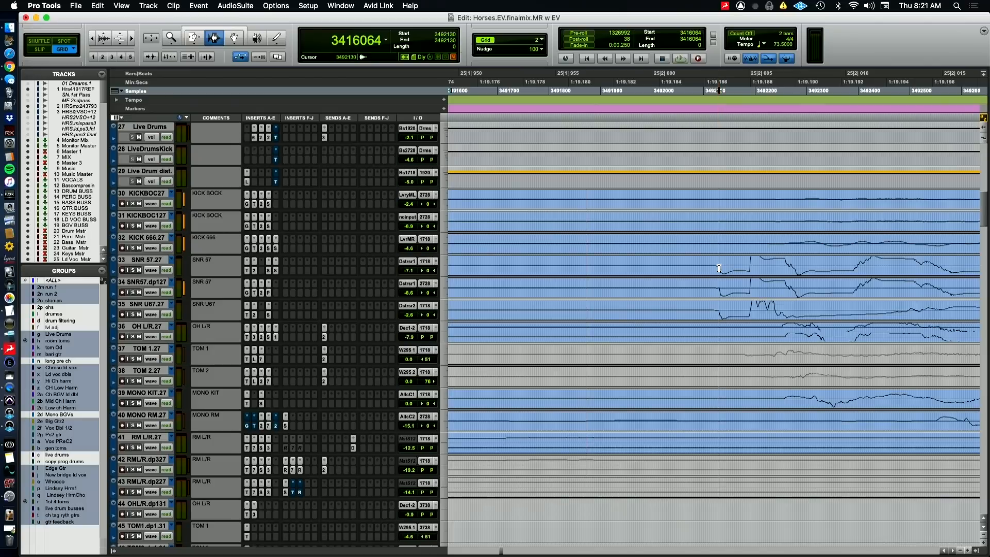
Measure the gap in samples between bar 25 beat 2 and the onset of the live snare hit
{"action": "left_click_drag", "start_coordinate": [718, 268], "coordinate": [608, 254]}
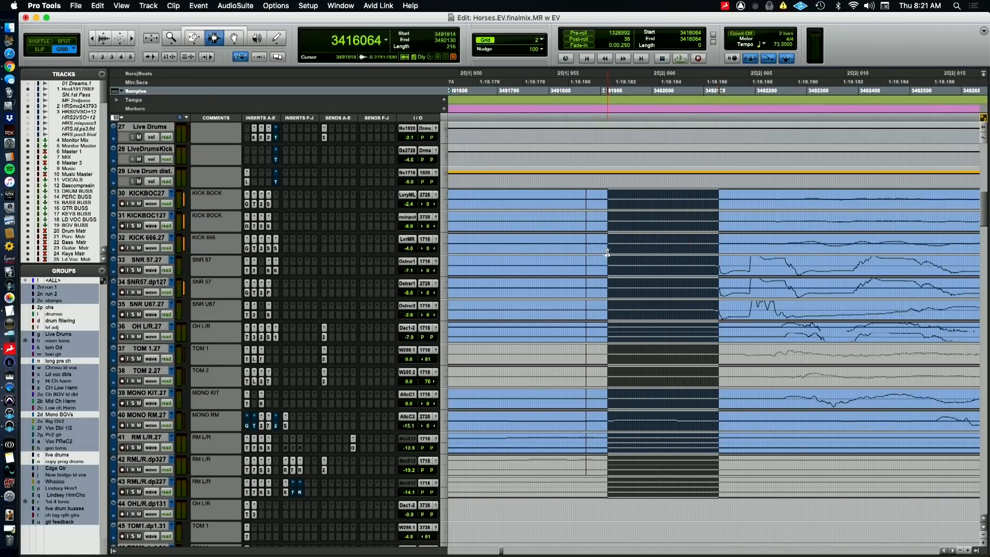
{"action": "left_click", "coordinate": [163, 75]}
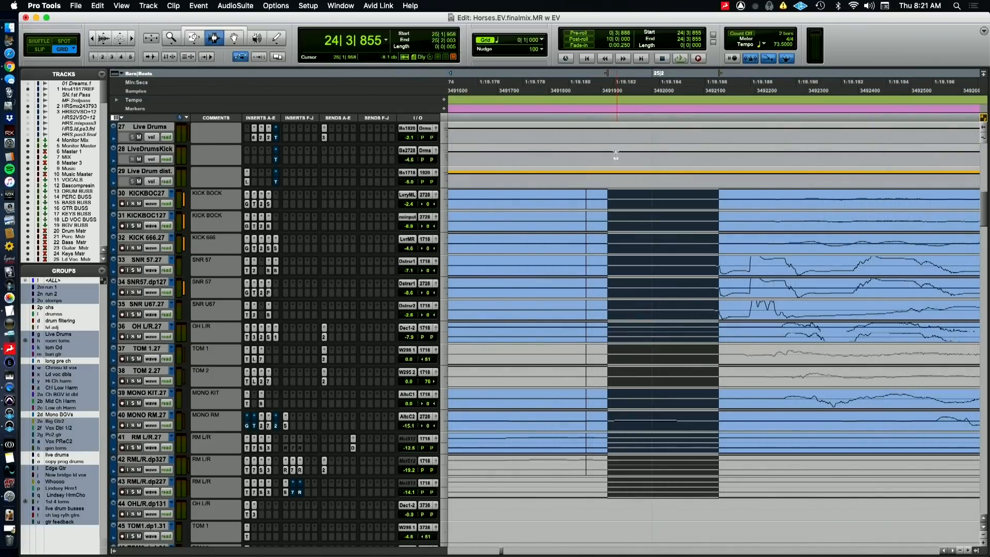
{"action": "key", "text": "alt+shift+Tab"}
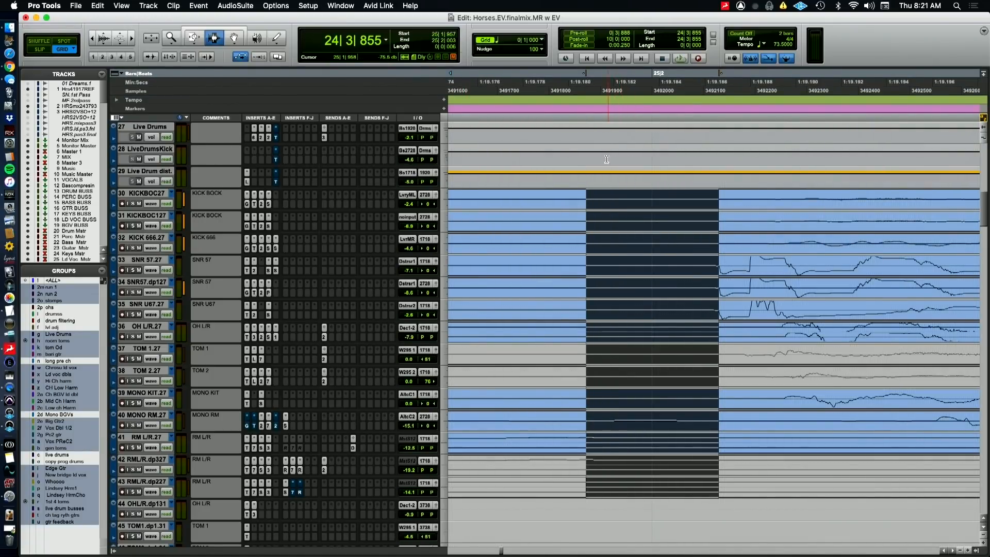
{"action": "left_click", "coordinate": [650, 290], "text": "shift"}
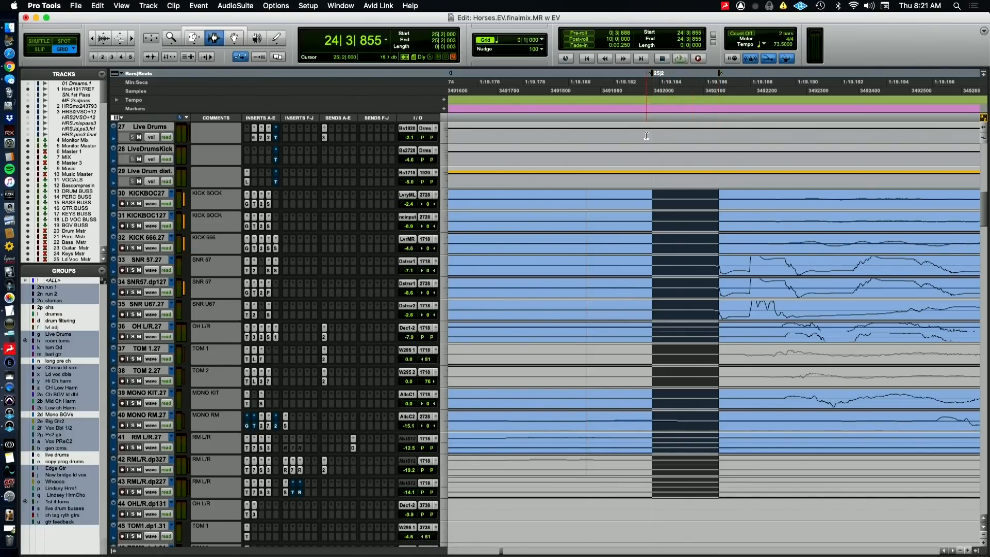
{"action": "left_click", "coordinate": [137, 91]}
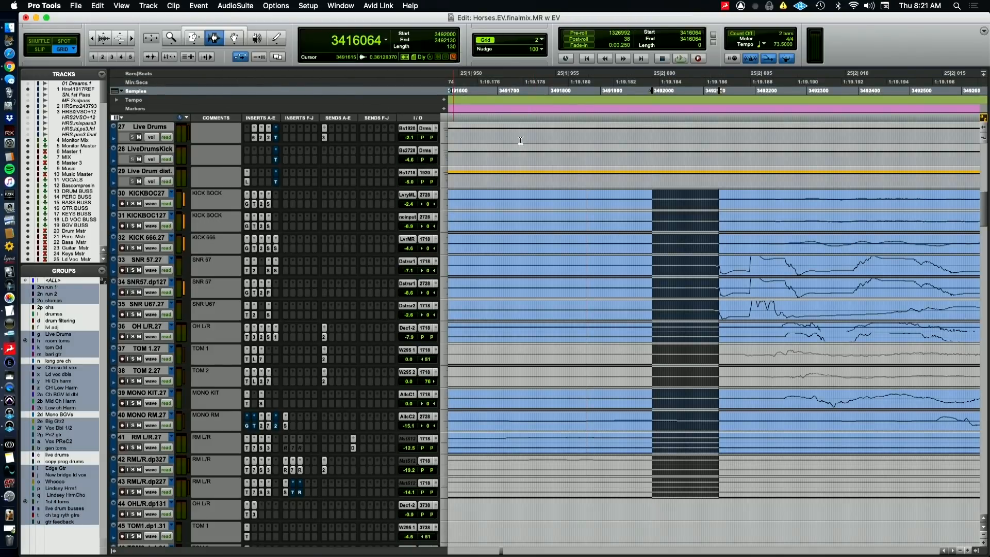
Find the live snare hit at bar 25 beat 4 and examine its onset up close across the drum tracks
{"action": "key", "text": "r"}
{"action": "key", "text": "r"}
{"action": "key", "text": "r"}
{"action": "key", "text": "r"}
{"action": "key", "text": "r"}
{"action": "key", "text": "r"}
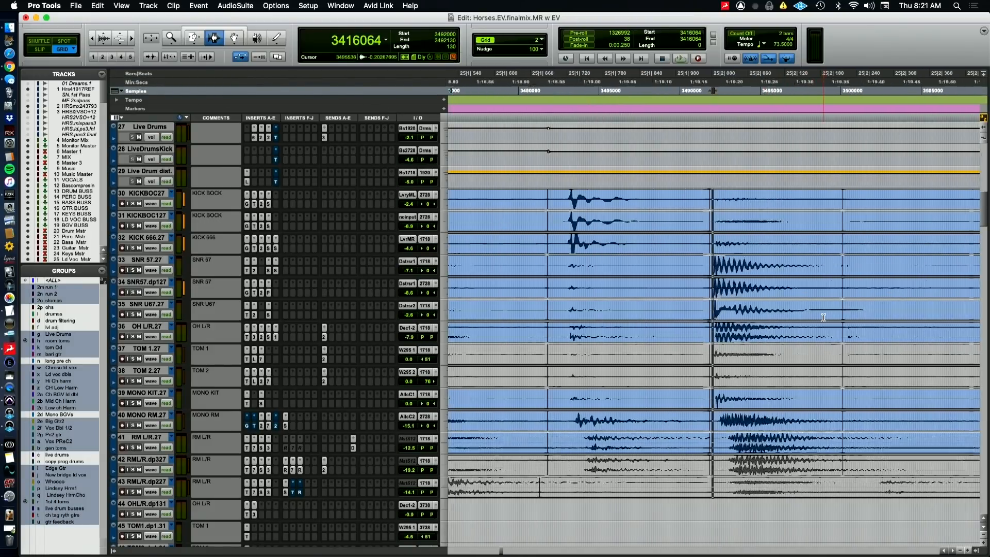
{"action": "key", "text": "r"}
{"action": "key", "text": "r"}
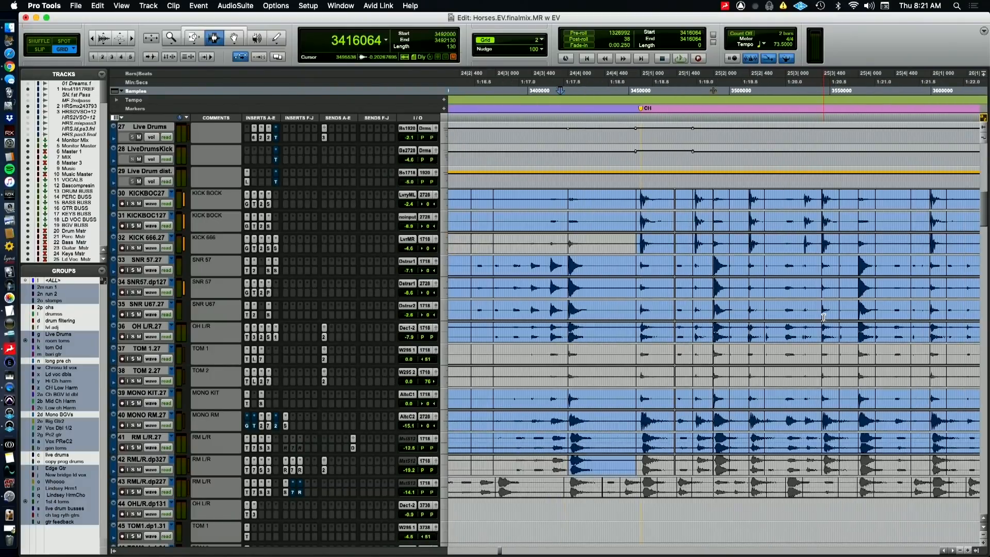
{"action": "left_click", "coordinate": [859, 290]}
{"action": "key", "text": "t"}
{"action": "key", "text": "t"}
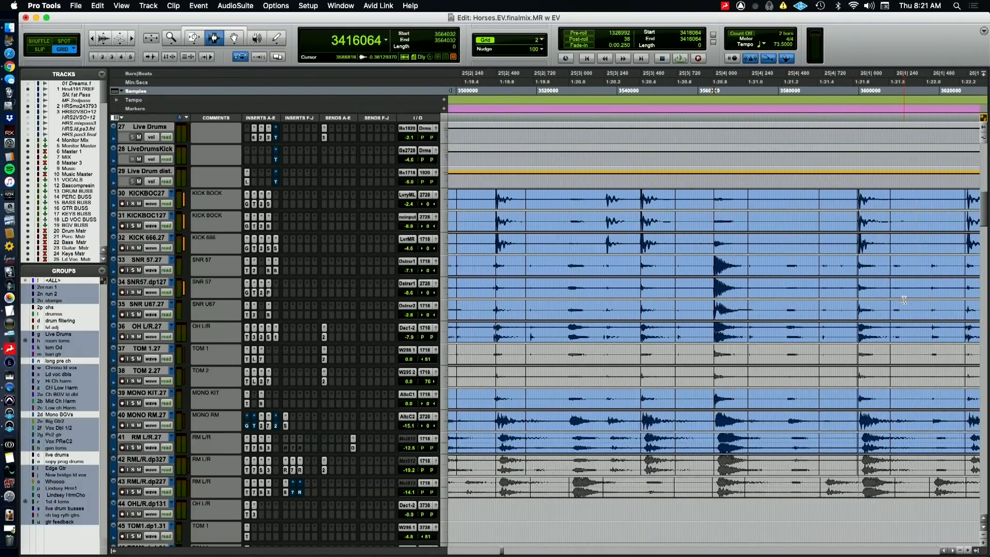
{"action": "key", "text": "t"}
{"action": "key", "text": "t"}
{"action": "key", "text": "t"}
{"action": "key", "text": "t"}
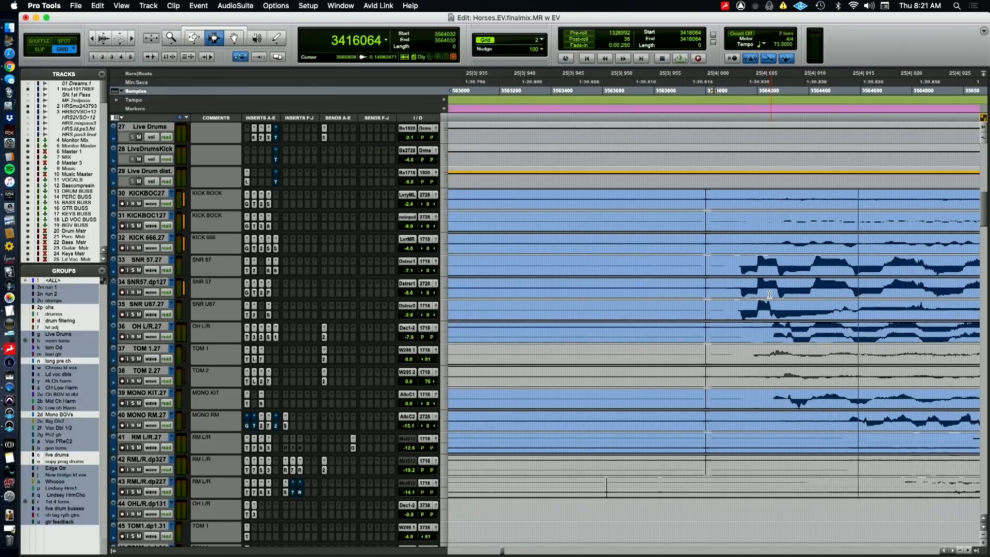
{"action": "key", "text": "t"}
{"action": "key", "text": "t"}
{"action": "key", "text": "t"}
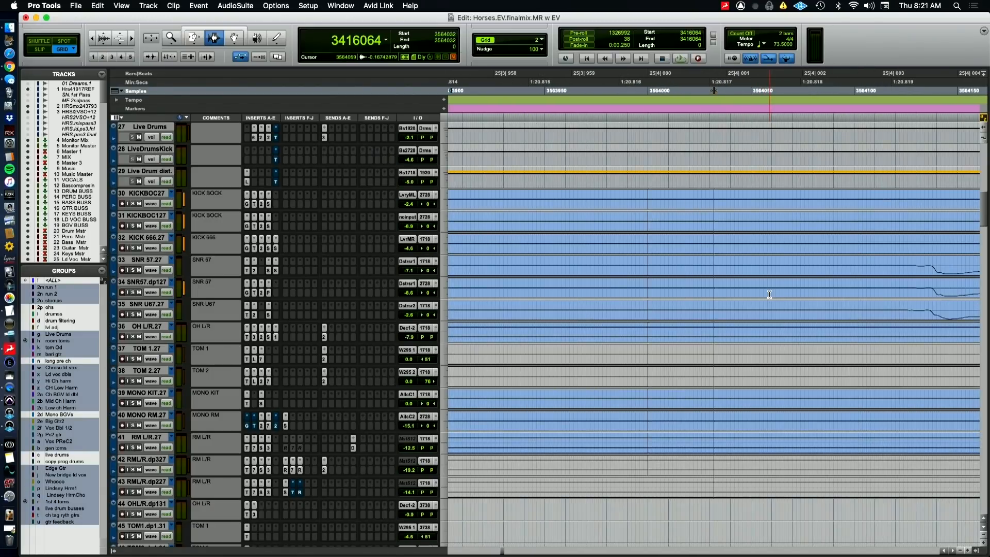
Select from bar 25 beat 4 to the snare's onset across the live drum tracks and measure the selection in samples
{"action": "left_click", "coordinate": [927, 297]}
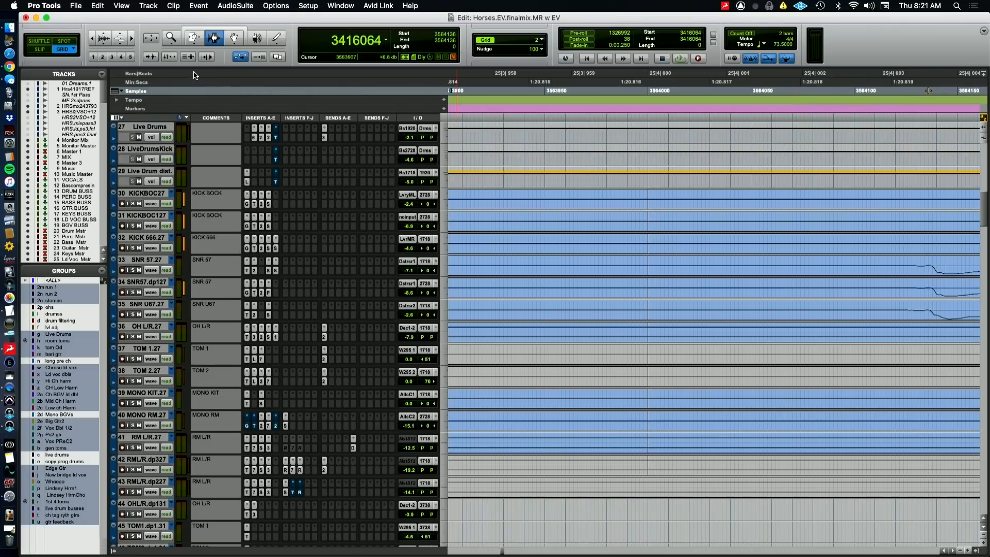
{"action": "left_click", "coordinate": [154, 74]}
{"action": "left_click", "coordinate": [657, 317], "text": "shift"}
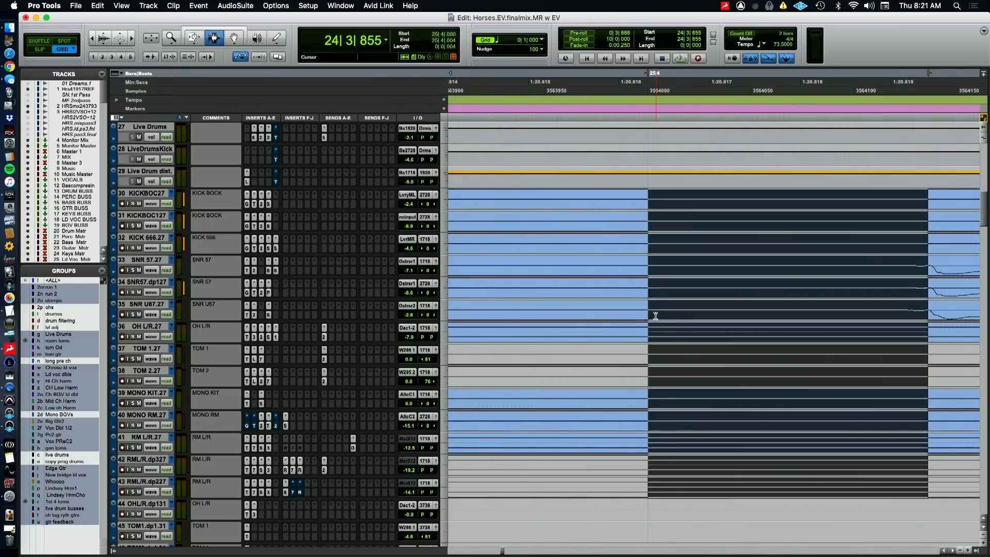
{"action": "left_click", "coordinate": [168, 92]}
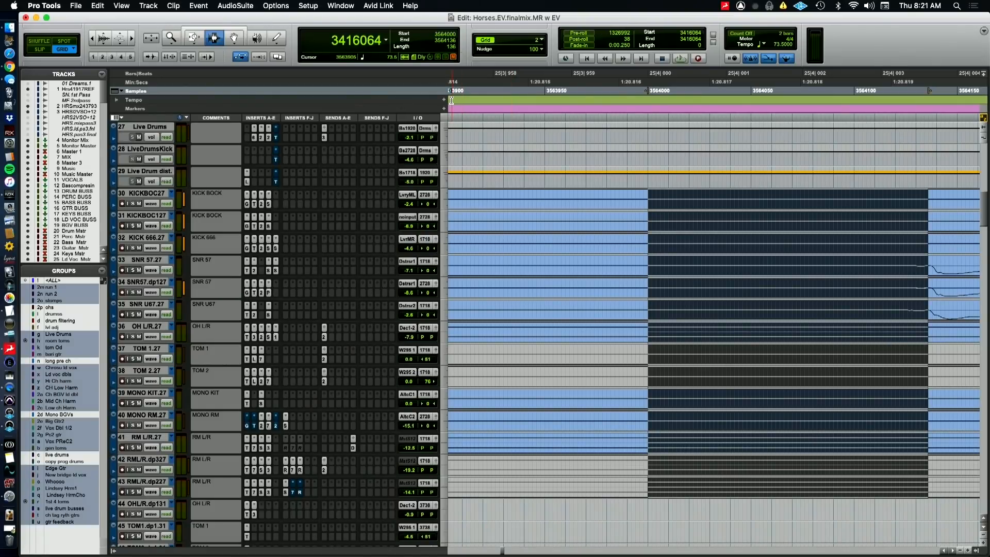
{"action": "key", "text": "super+Tab"}
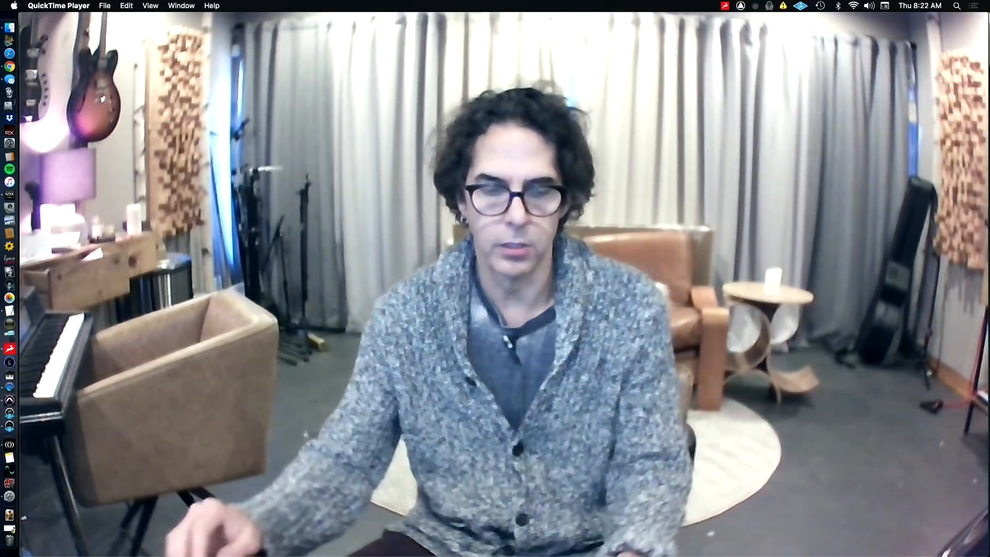
{"action": "key", "text": "super+Tab"}
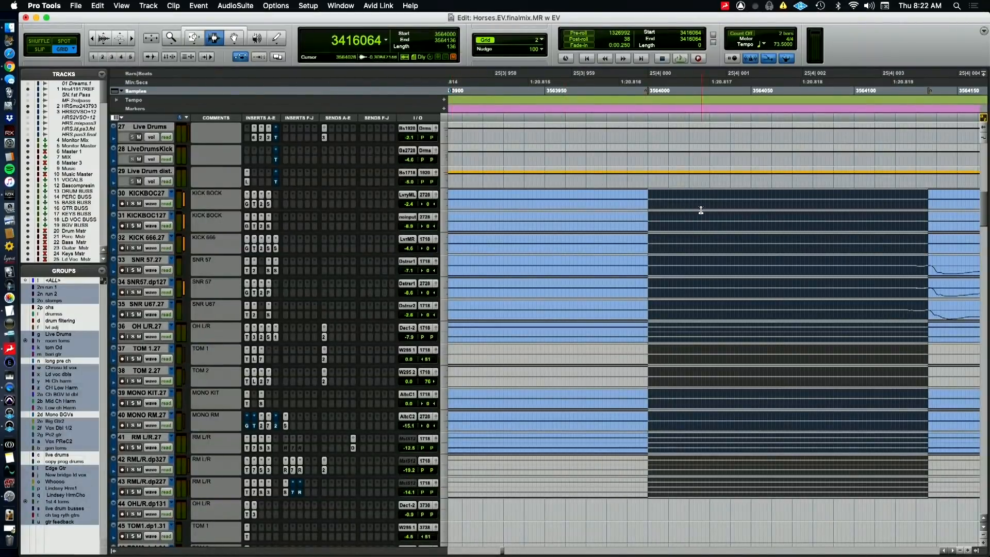
Examine the live kick hit halfway through bar 25 beat 3 up close, checking its onset against the nearby clip edit
{"action": "key", "text": "super+bracketleft"}
{"action": "key", "text": "super+bracketleft"}
{"action": "key", "text": "super+bracketleft"}
{"action": "key", "text": "super+bracketleft"}
{"action": "key", "text": "super+bracketleft"}
{"action": "key", "text": "super+bracketleft"}
{"action": "key", "text": "super+bracketleft"}
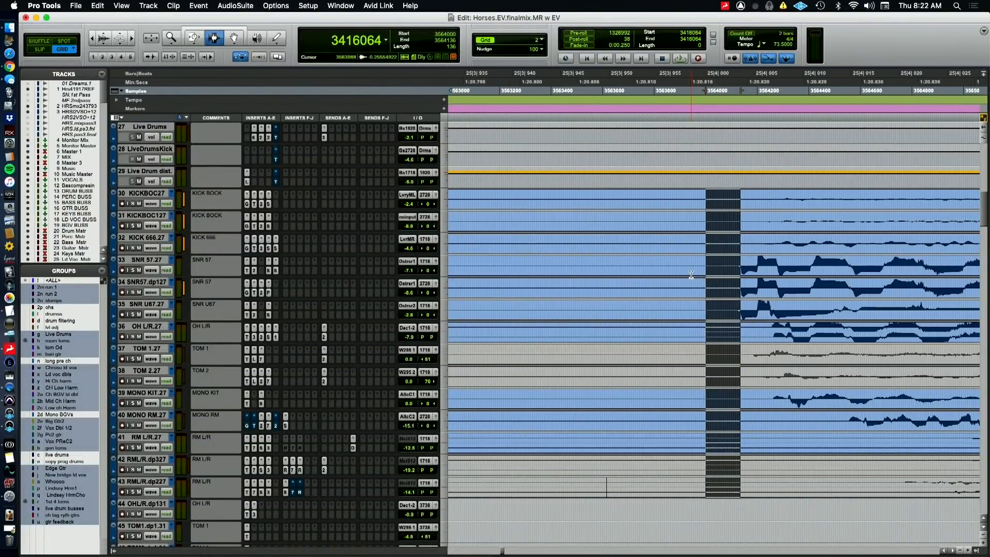
{"action": "key", "text": "super+bracketleft"}
{"action": "key", "text": "super+bracketleft"}
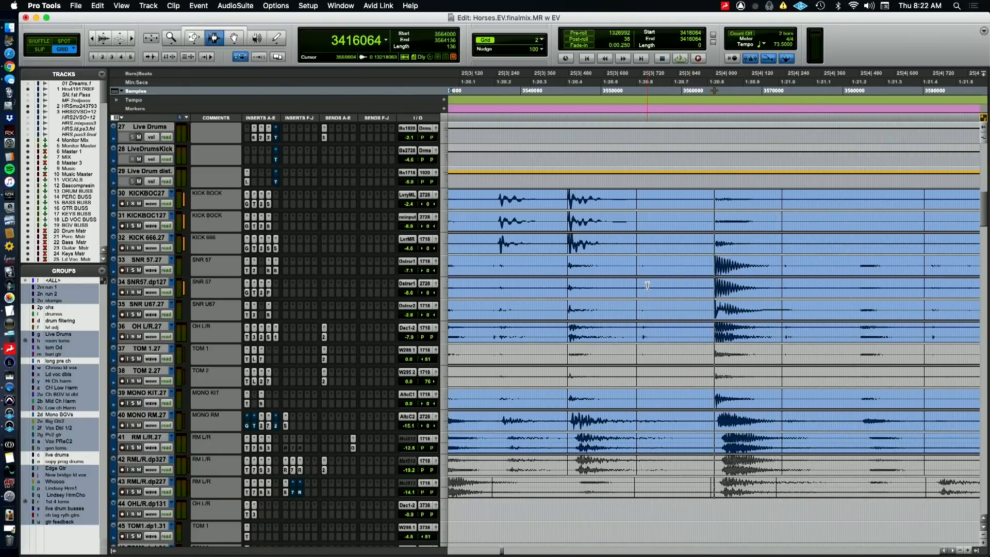
{"action": "left_click", "coordinate": [642, 264]}
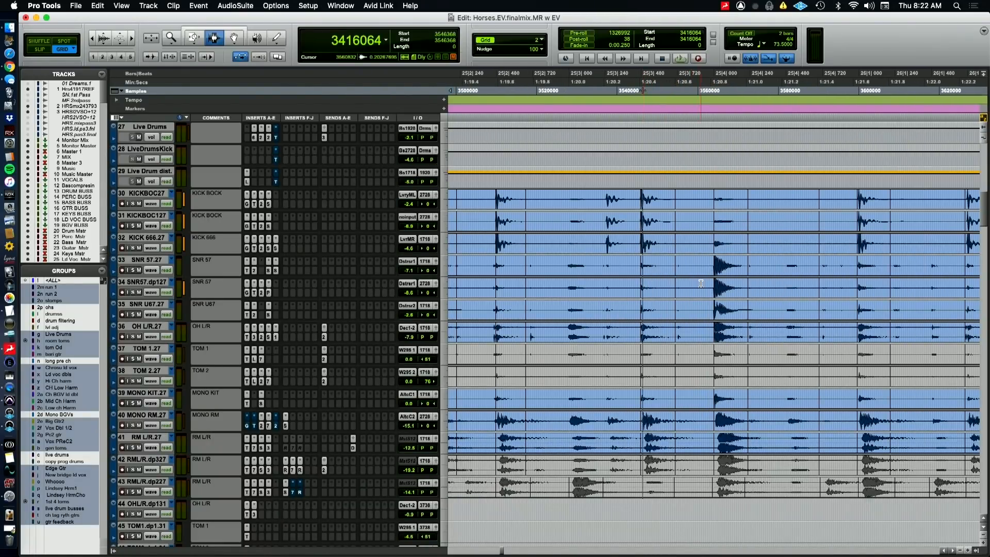
{"action": "key", "text": "super+bracketright"}
{"action": "key", "text": "super+bracketright"}
{"action": "key", "text": "super+bracketright"}
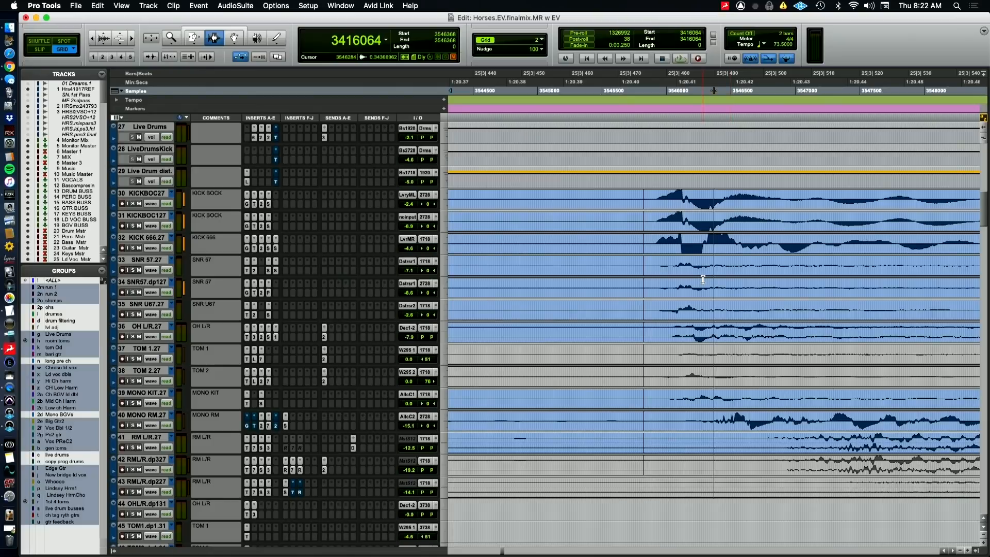
{"action": "key", "text": "super+bracketleft"}
{"action": "key", "text": "super+bracketleft"}
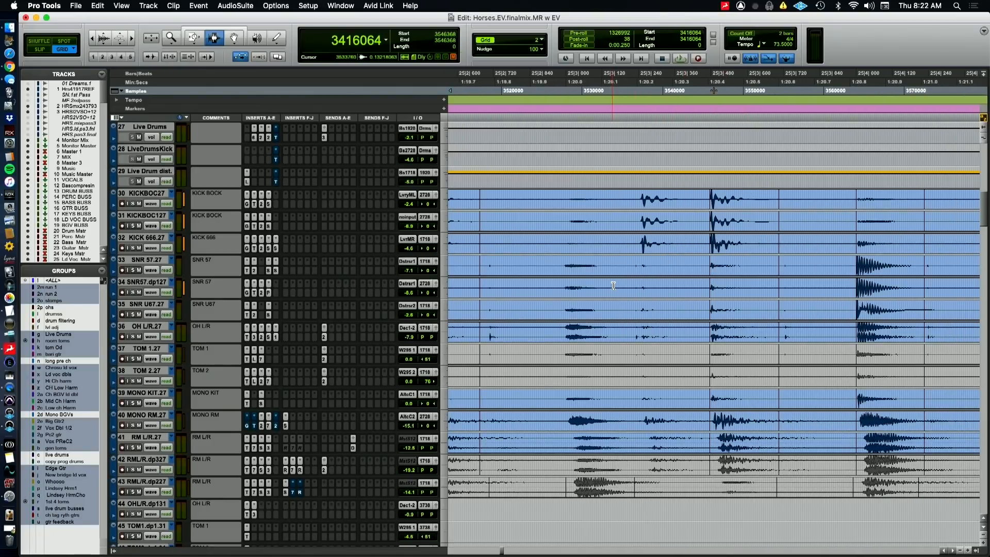
{"action": "key", "text": "super+bracketright"}
{"action": "key", "text": "super+bracketright"}
{"action": "key", "text": "super+bracketright"}
{"action": "key", "text": "super+bracketright"}
{"action": "key", "text": "super+bracketright"}
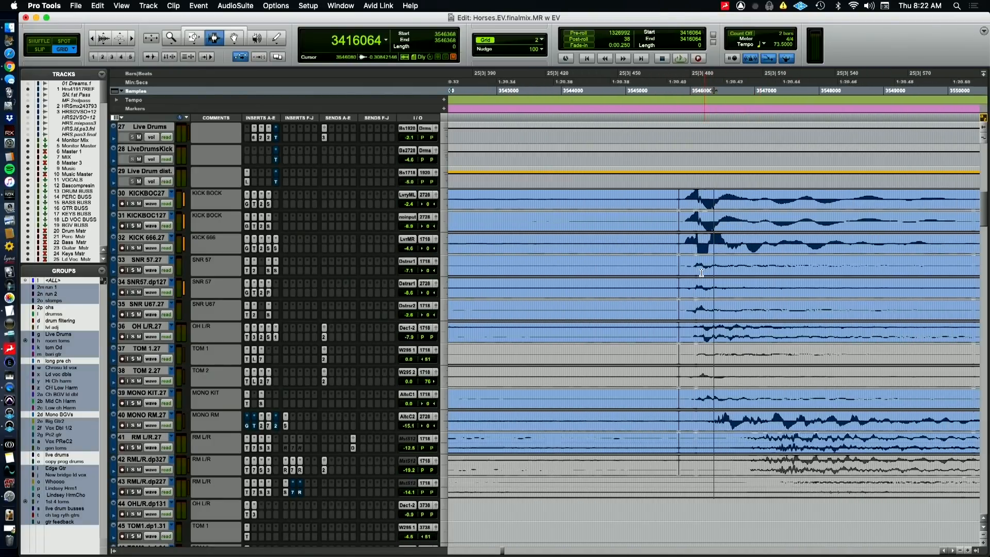
{"action": "key", "text": "super+bracketleft"}
{"action": "key", "text": "super+bracketleft"}
{"action": "key", "text": "super+bracketleft"}
{"action": "key", "text": "super+bracketleft"}
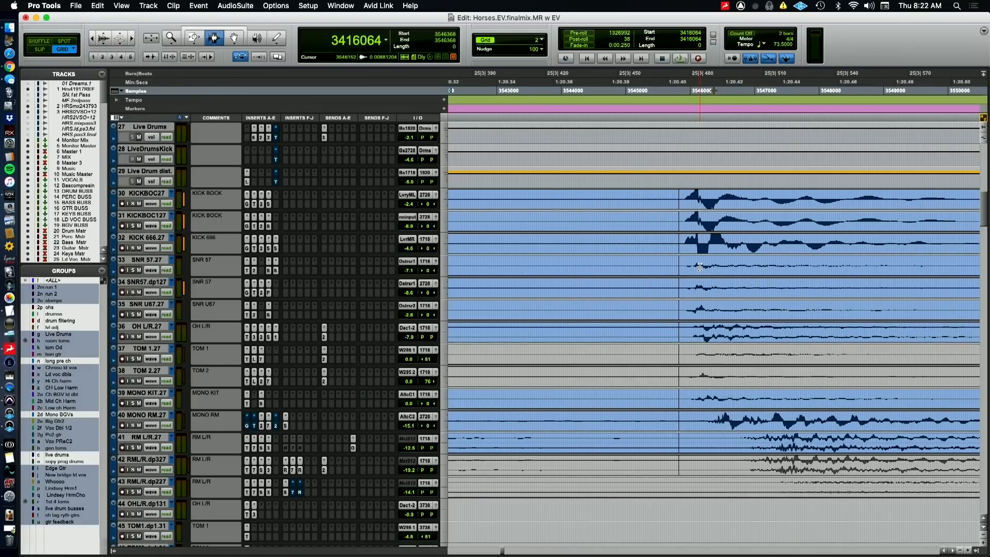
{"action": "key", "text": "super+bracketleft"}
{"action": "key", "text": "super+bracketleft"}
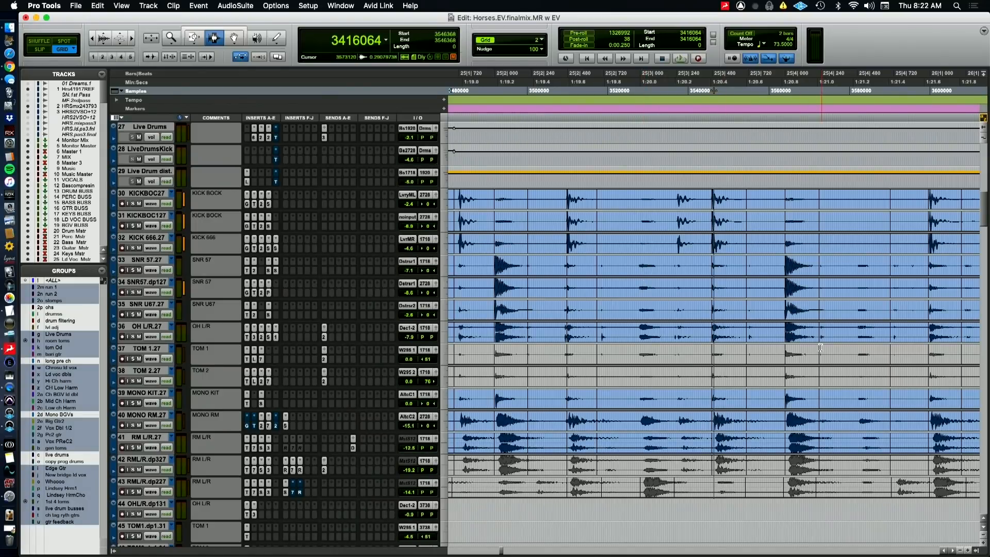
Review the hit placement and clip edits on the live drum tracks from bar 25 beat 3 into bar 27
{"action": "scroll", "coordinate": [820, 348], "scroll_direction": "right", "scroll_amount": 5}
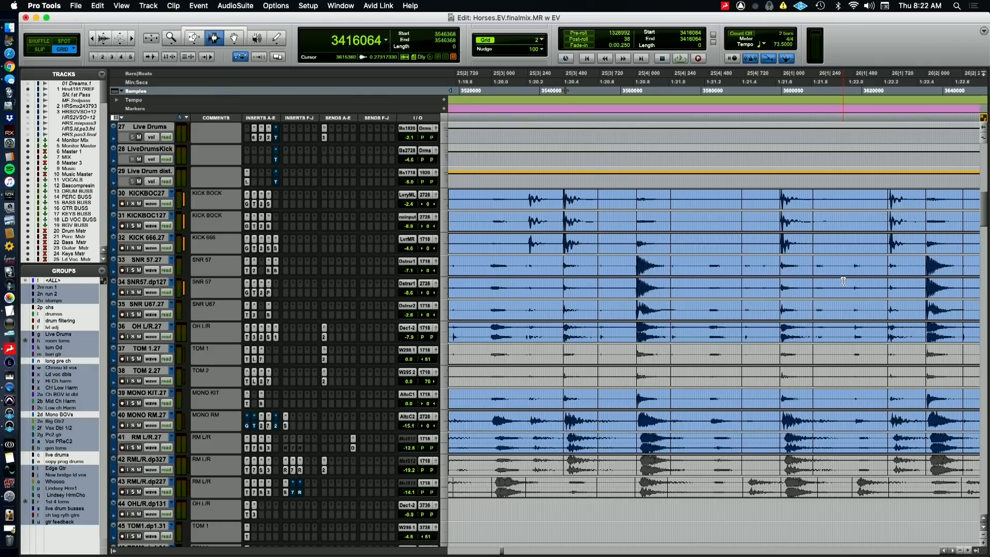
{"action": "key", "text": "super+Tab"}
{"action": "left_click", "coordinate": [922, 283]}
{"action": "scroll", "coordinate": [925, 291], "scroll_direction": "right", "scroll_amount": 3}
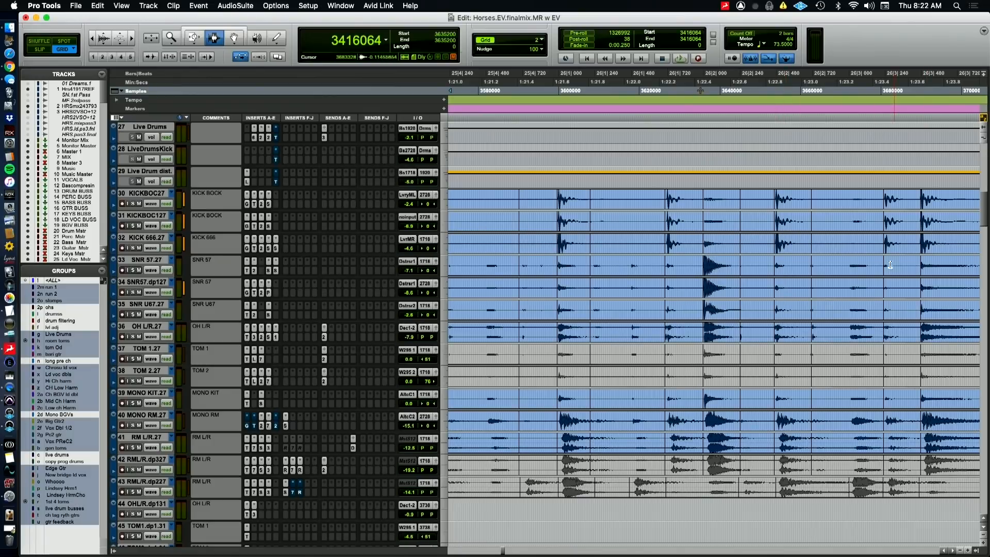
{"action": "scroll", "coordinate": [917, 266], "scroll_direction": "right", "scroll_amount": 3}
{"action": "scroll", "coordinate": [919, 268], "scroll_direction": "right", "scroll_amount": 3}
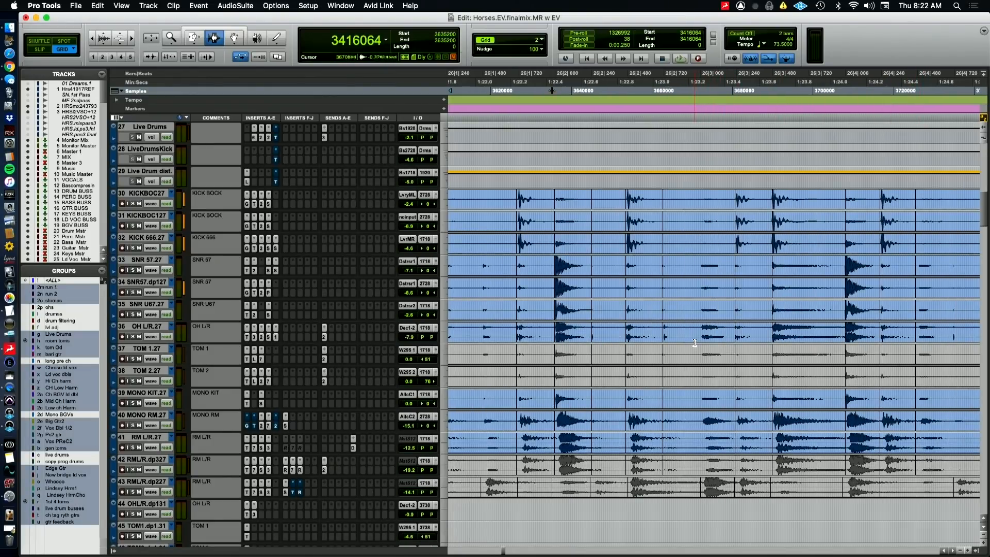
{"action": "left_click", "coordinate": [703, 308]}
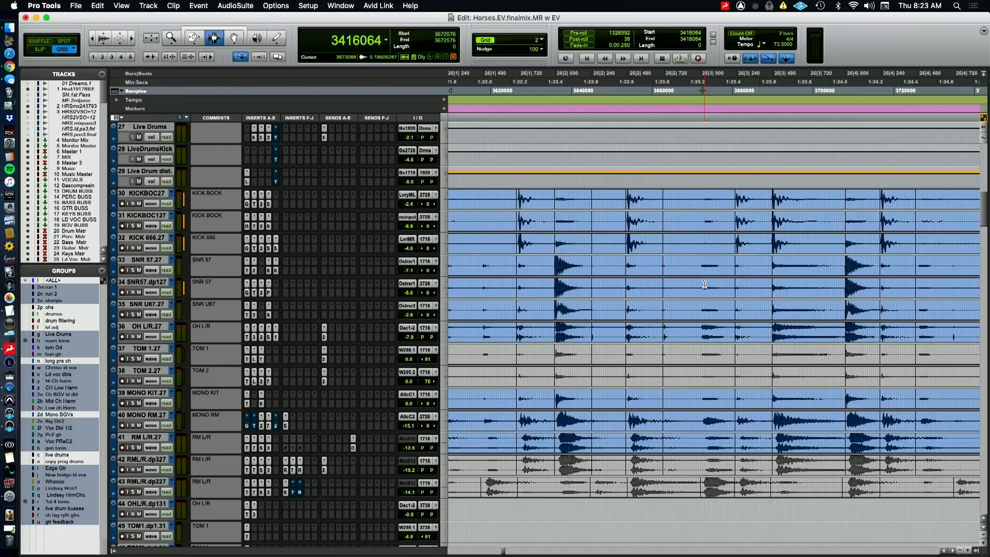
{"action": "scroll", "coordinate": [774, 301], "scroll_direction": "right", "scroll_amount": 3}
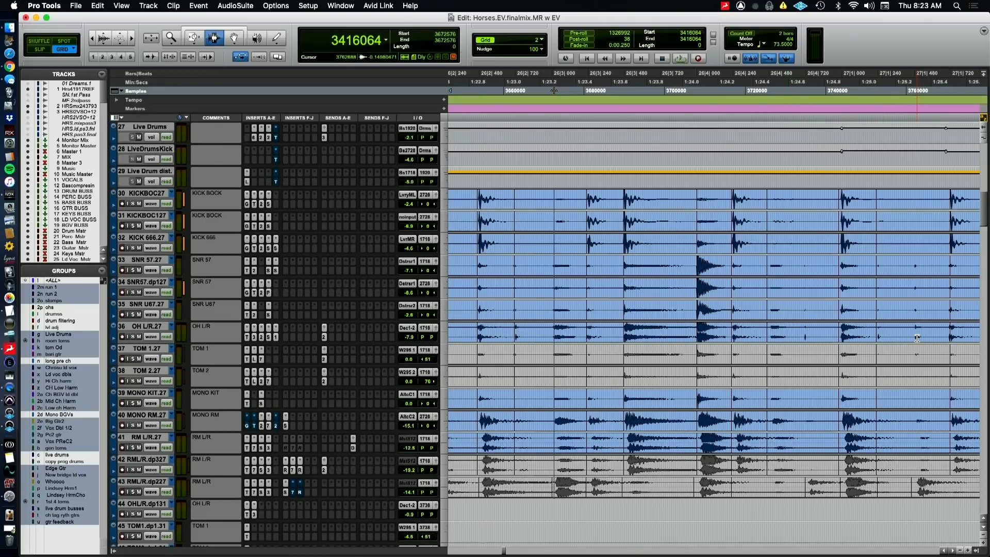
Set the playback start to sample 3448832, just ahead of the CH marker at bar 25
{"action": "key", "text": "r"}
{"action": "key", "text": "r"}
{"action": "key", "text": "r"}
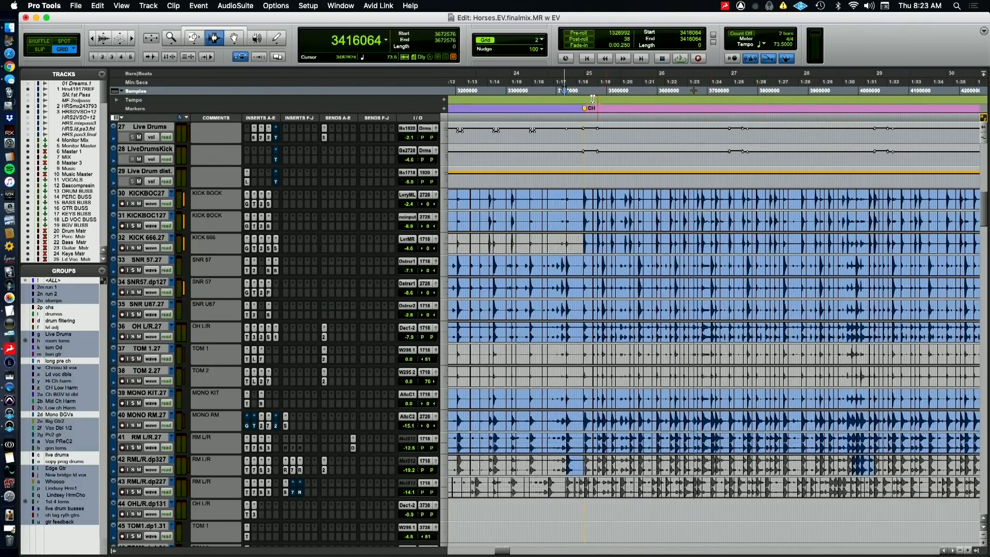
{"action": "left_click", "coordinate": [581, 82]}
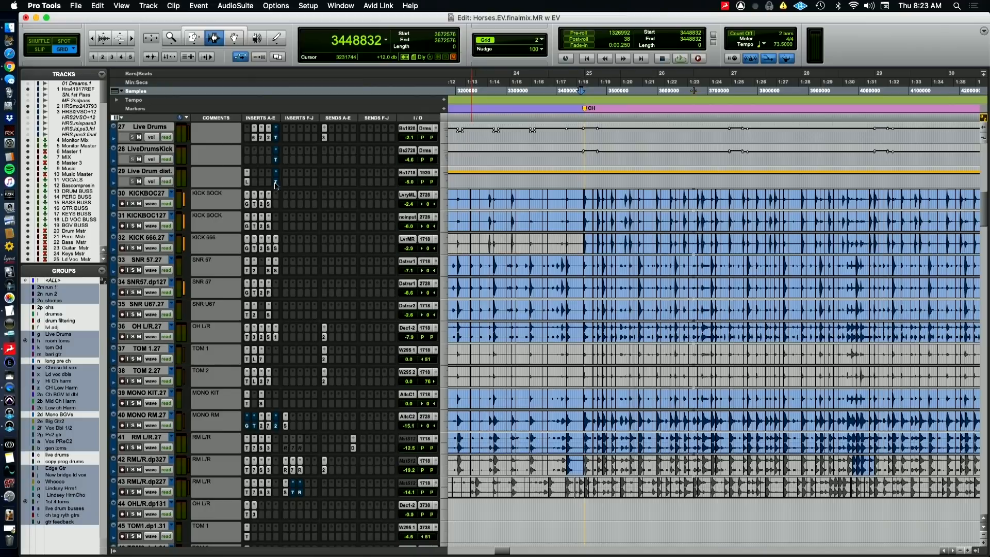
Inspect the Trim inserts on the Live Drums, LiveDrumsKick and Live Drum dist. tracks
{"action": "left_click", "coordinate": [276, 138]}
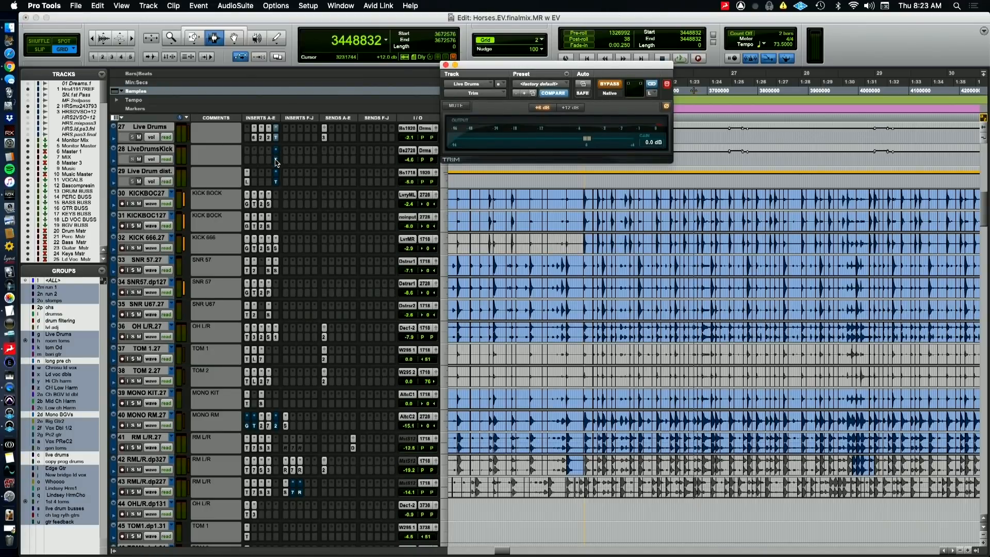
{"action": "left_click", "coordinate": [277, 161]}
{"action": "left_click", "coordinate": [276, 182]}
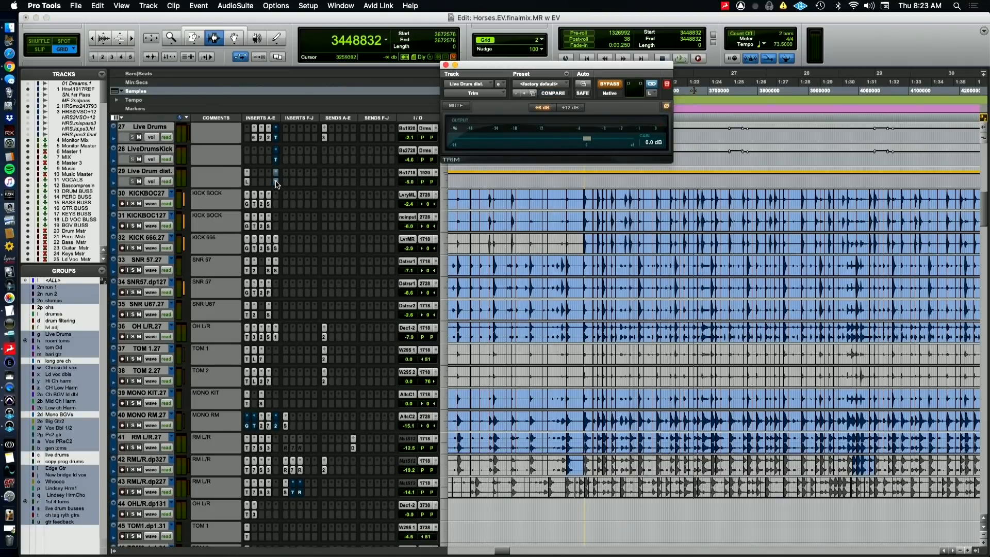
{"action": "left_click", "coordinate": [276, 182]}
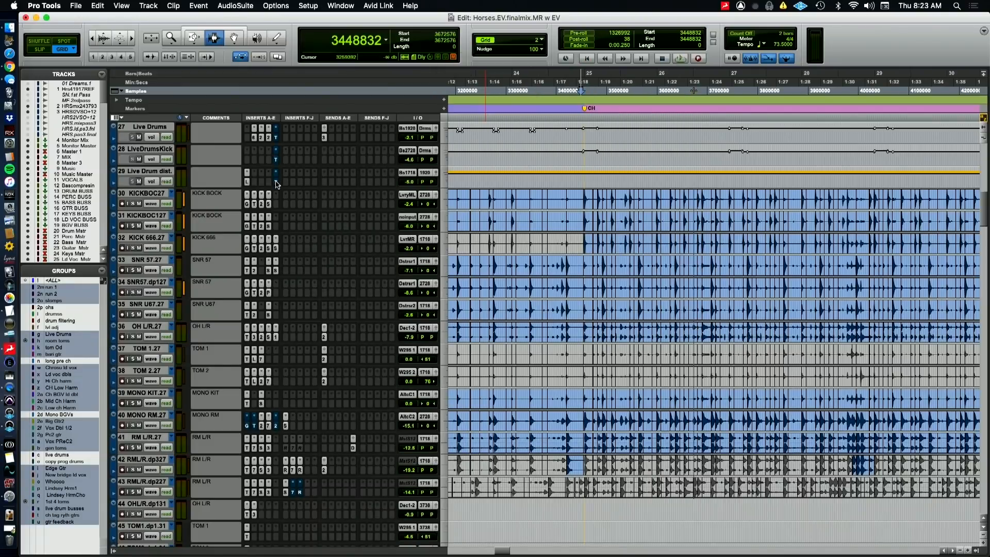
Select the Live Drums, LiveDrumsKick and Live Drum dist. tracks and play the chorus from the CH marker before stopping playback
{"action": "left_click", "coordinate": [157, 172]}
{"action": "left_click", "coordinate": [153, 127], "text": "shift"}
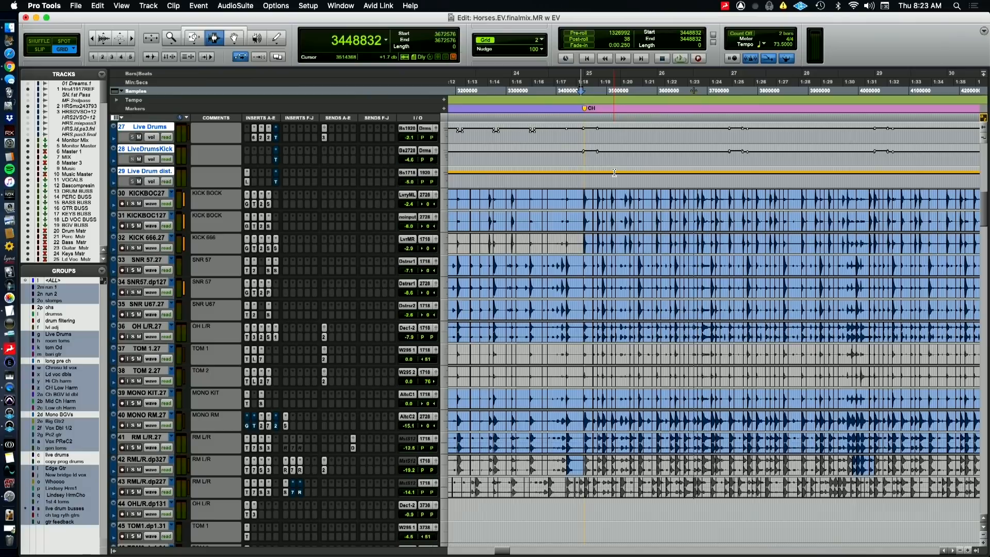
{"action": "key", "text": "space"}
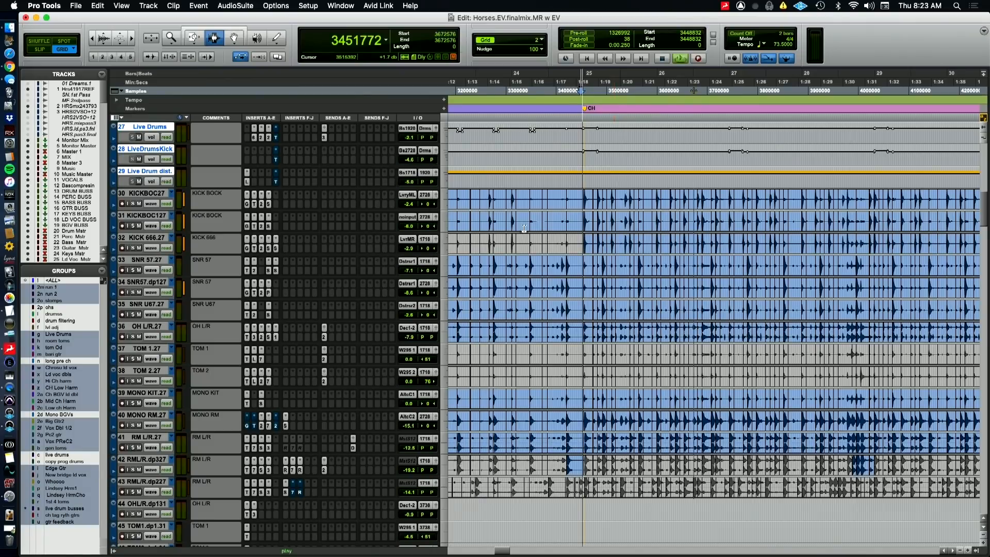
{"action": "scroll", "coordinate": [302, 239], "scroll_direction": "up", "scroll_amount": 4}
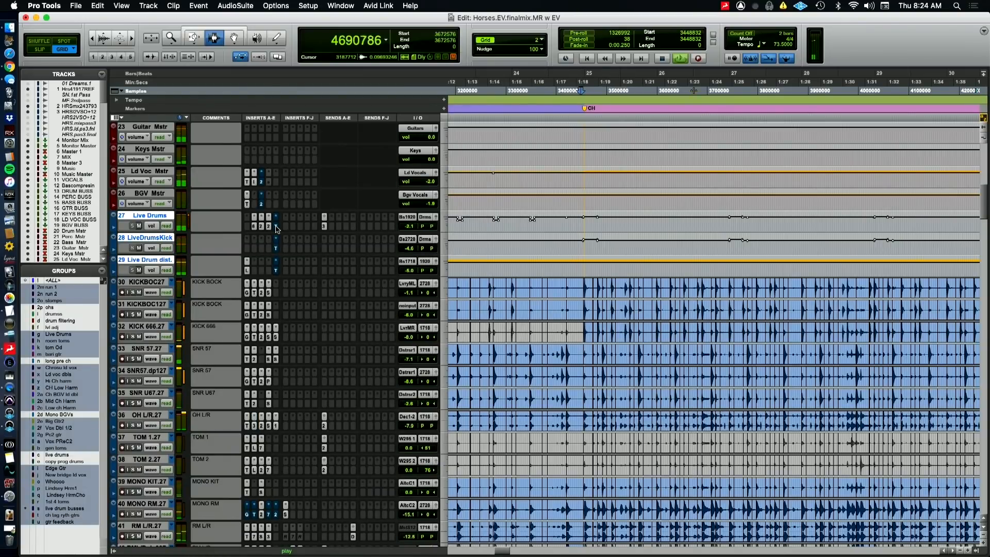
{"action": "key", "text": "space"}
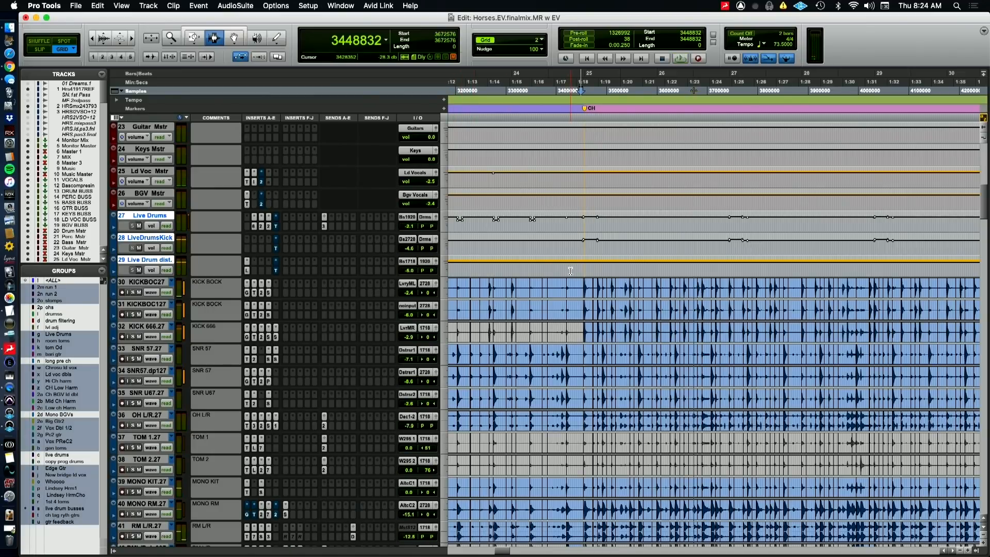
Replay the chorus while toggling the Trim bypass on the three selected live drum tracks, and switch to QuickTime Player
{"action": "key", "text": "super+bracketleft"}
{"action": "key", "text": "space"}
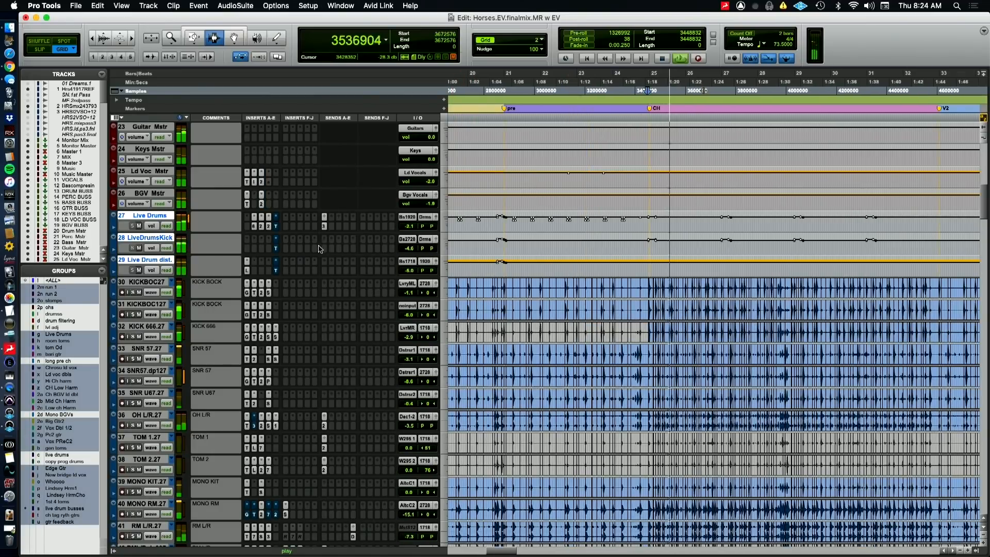
{"action": "left_click", "coordinate": [275, 227], "text": "alt+shift+super"}
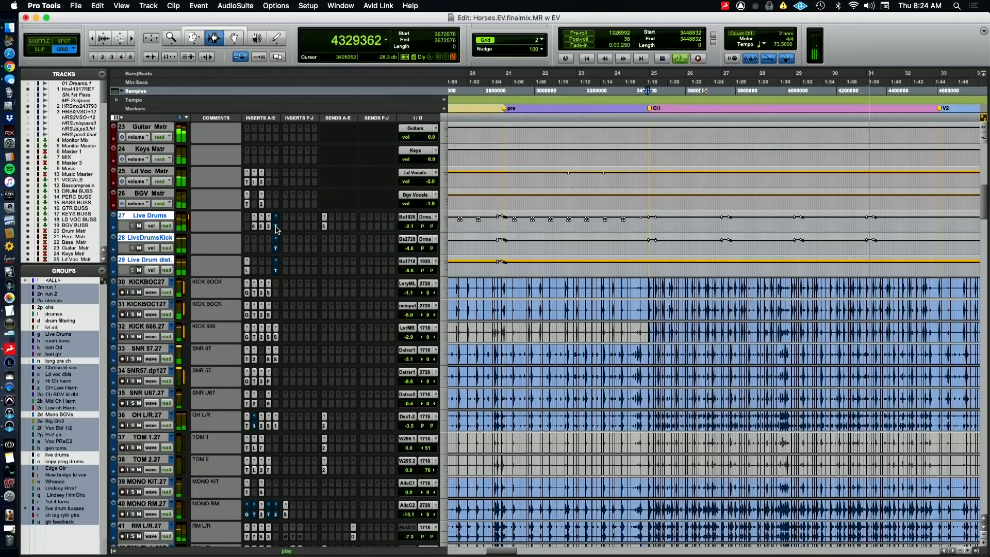
{"action": "key", "text": "super+Tab"}
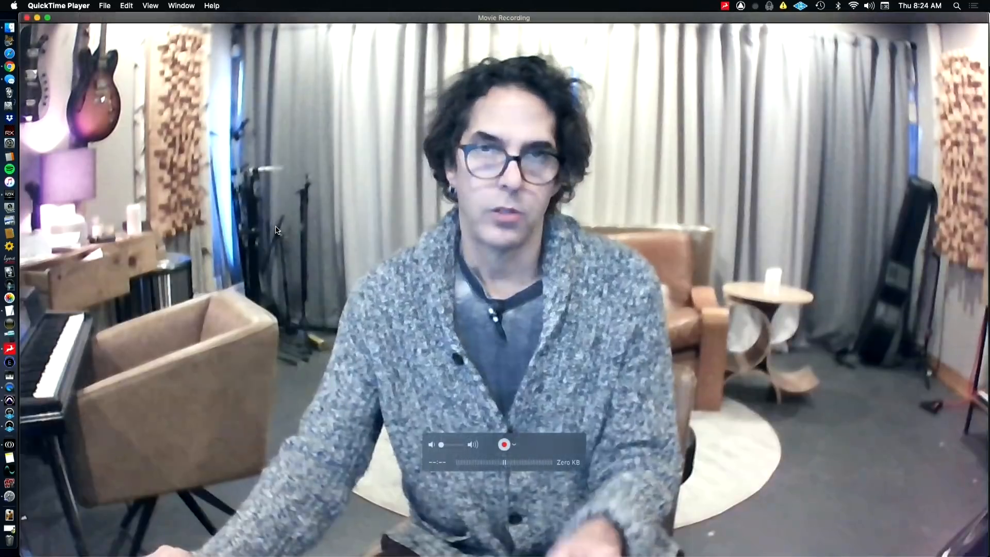
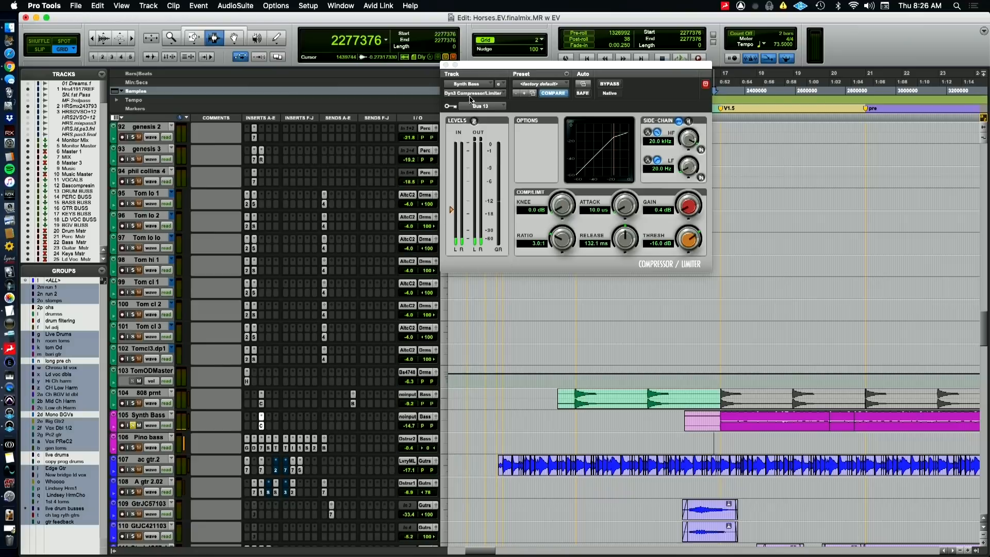
Inspect the kick KMC track's send to Bus 13, and close its send window
{"action": "scroll", "coordinate": [352, 395], "scroll_direction": "up", "scroll_amount": 10}
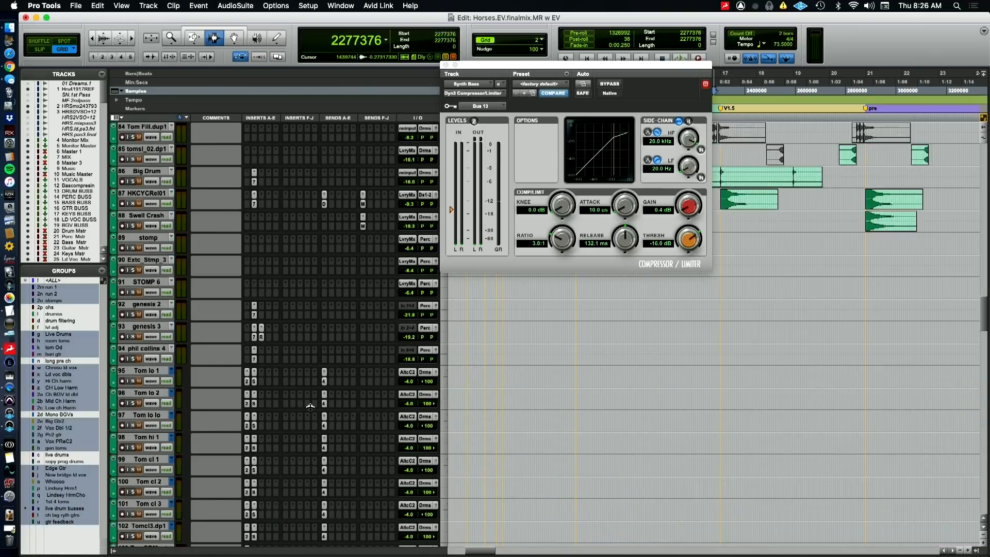
{"action": "scroll", "coordinate": [308, 408], "scroll_direction": "up", "scroll_amount": 10}
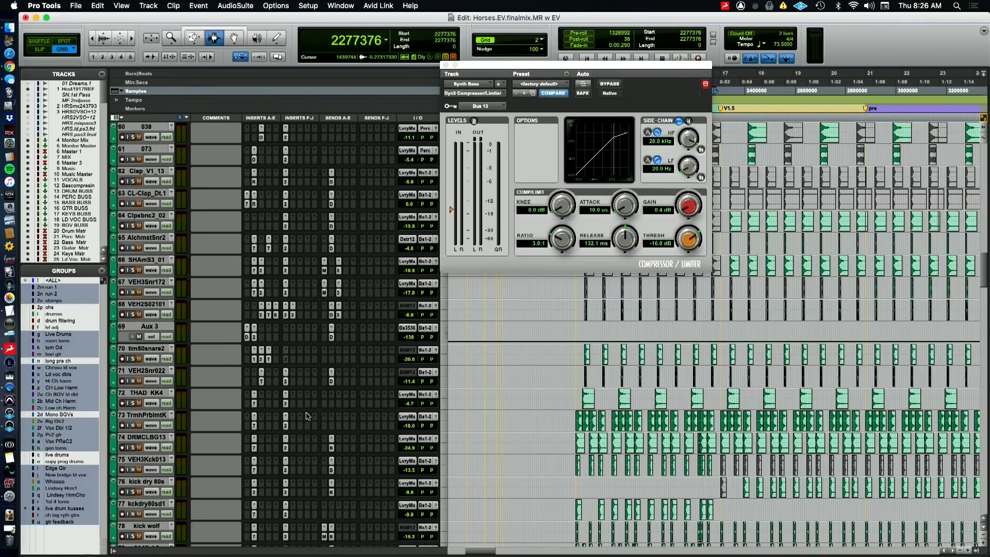
{"action": "scroll", "coordinate": [308, 415], "scroll_direction": "down", "scroll_amount": 4}
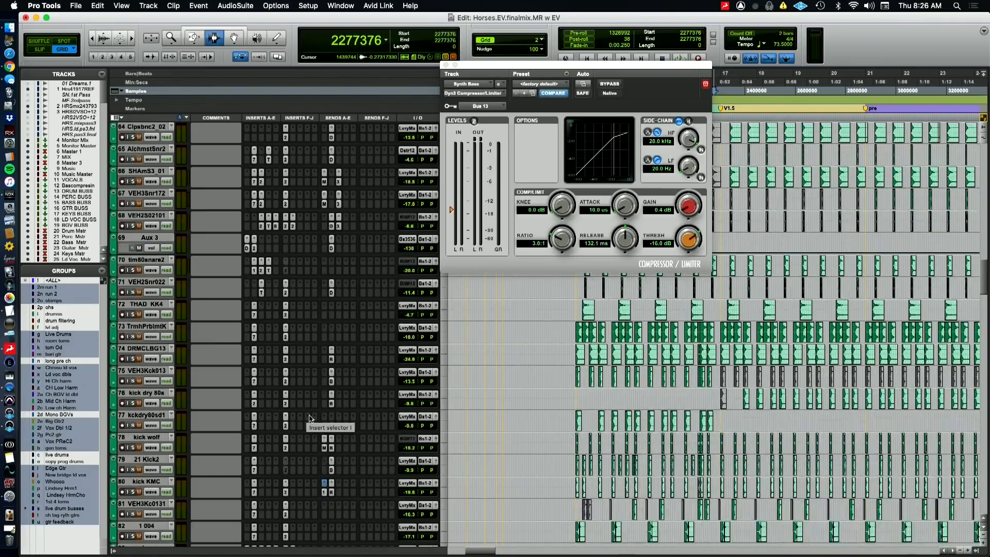
{"action": "left_click", "coordinate": [324, 471]}
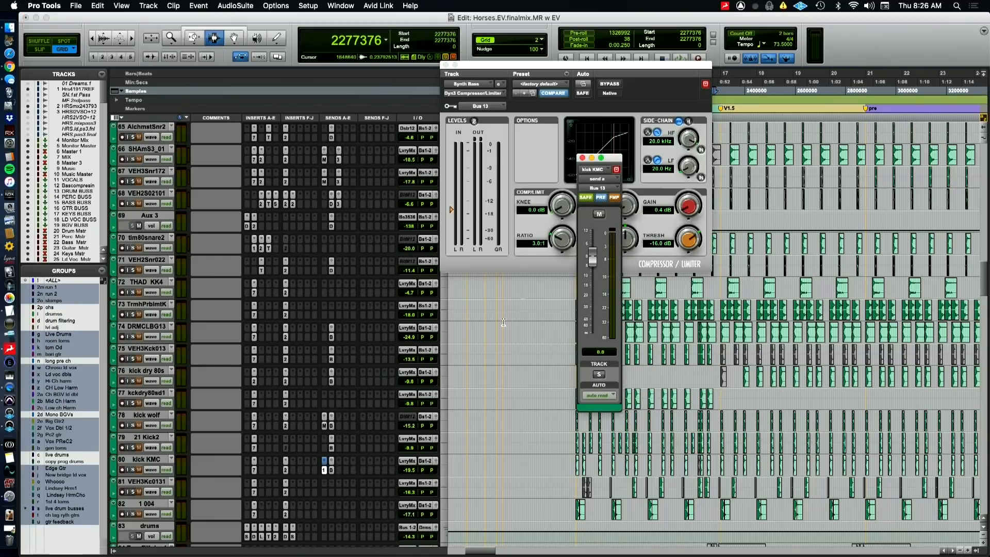
{"action": "left_click", "coordinate": [582, 157]}
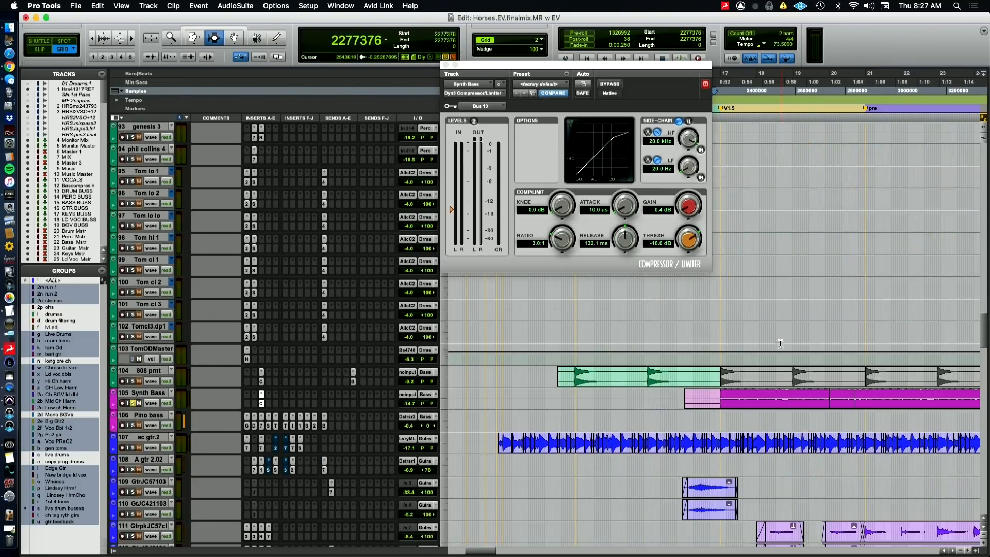
Set the playback start to sample 3440640 at the CH marker and solo the Pino bass track
{"action": "key", "text": "r"}
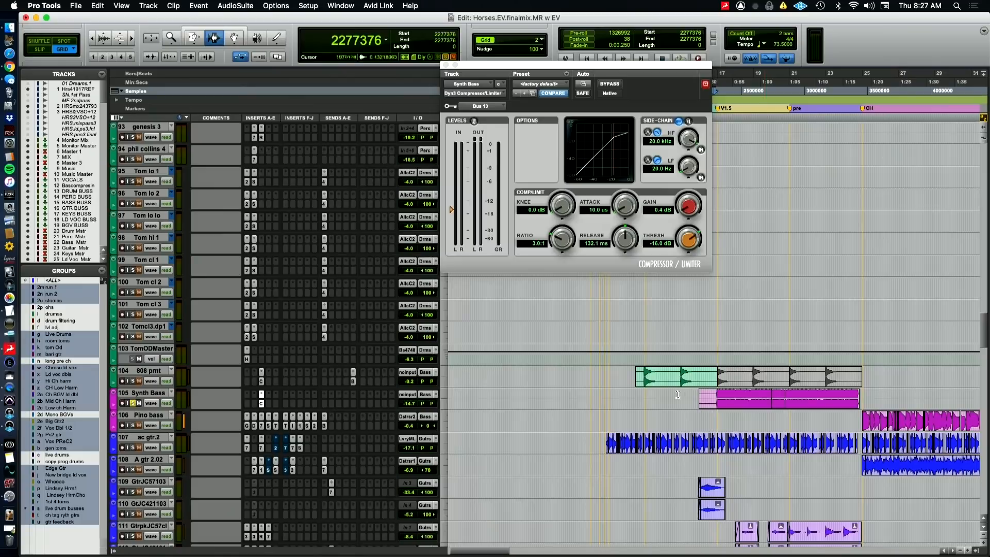
{"action": "left_click", "coordinate": [860, 427]}
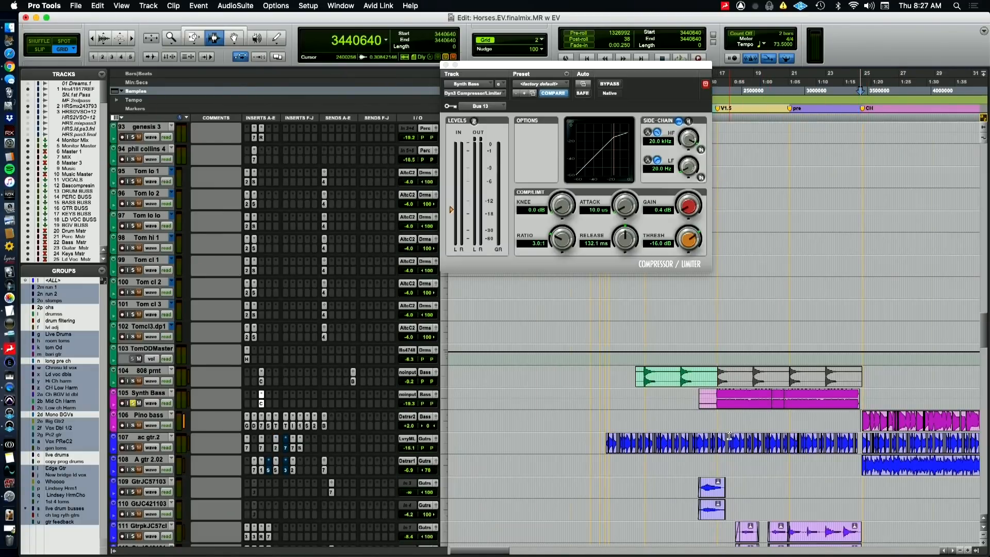
{"action": "scroll", "coordinate": [729, 435], "scroll_direction": "right", "scroll_amount": 5}
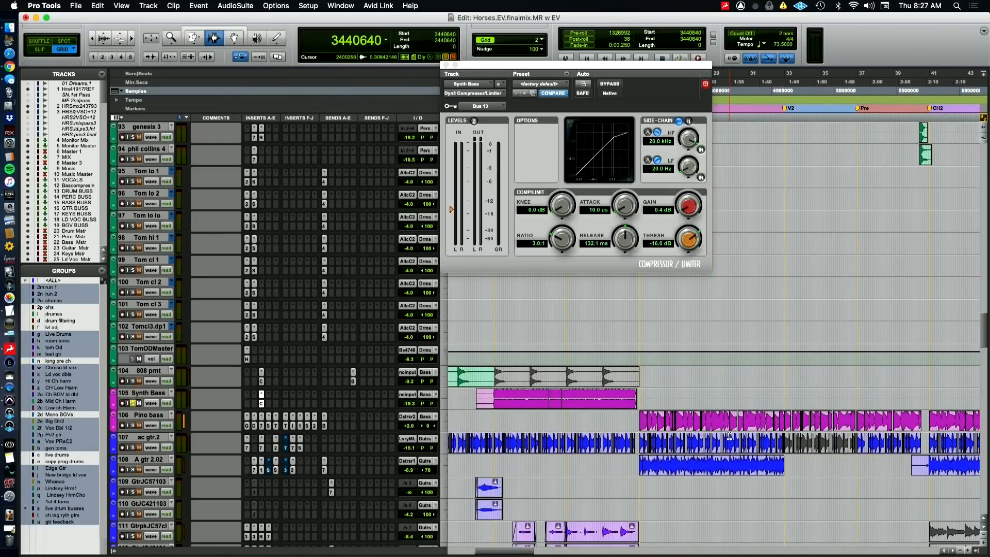
{"action": "left_click", "coordinate": [133, 425]}
{"action": "key", "text": "super+Tab"}
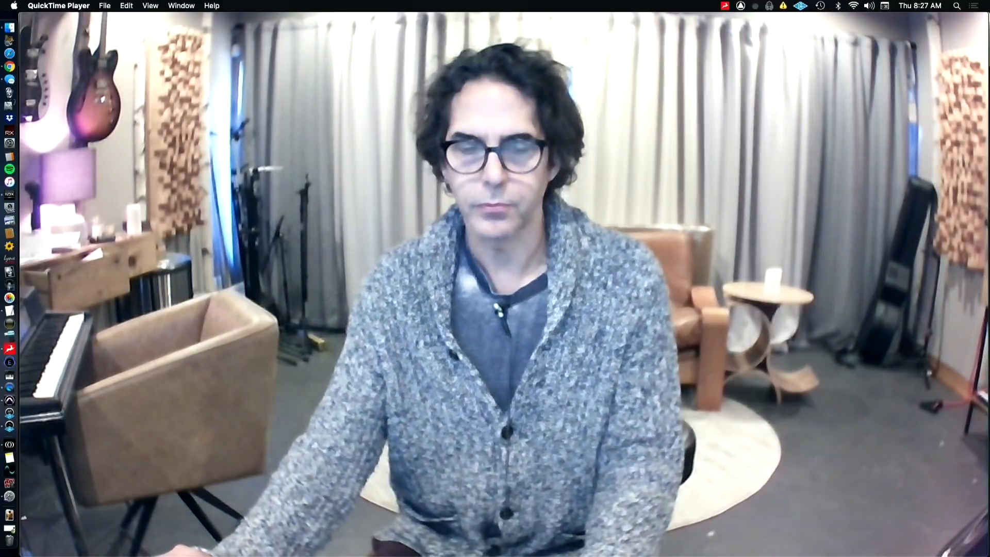
{"action": "mouse_move", "coordinate": [747, 474]}
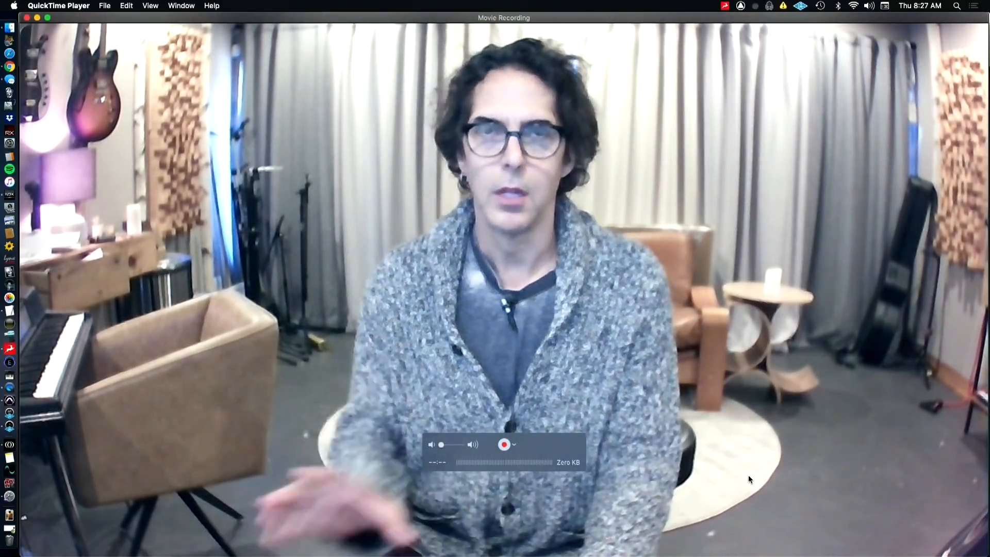
{"action": "key", "text": "super+Tab"}
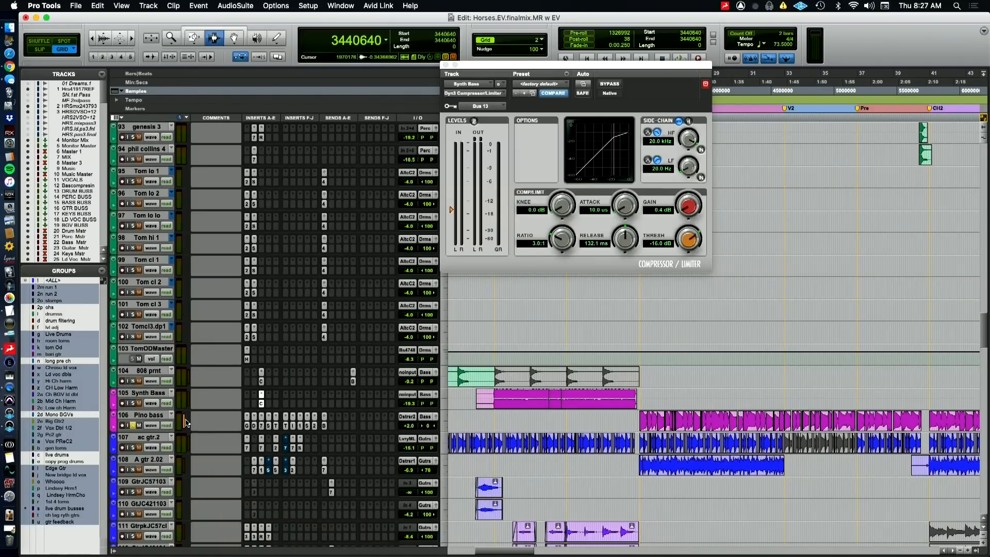
Duplicate the Pino bass track
{"action": "left_click", "coordinate": [160, 417]}
{"action": "right_click", "coordinate": [160, 419]}
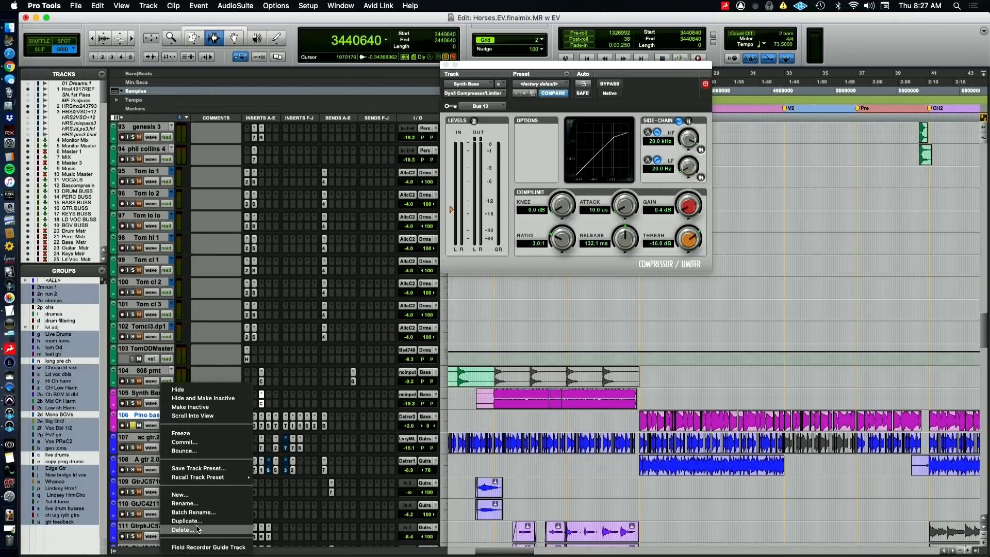
{"action": "left_click", "coordinate": [185, 521]}
{"action": "key", "text": "Return"}
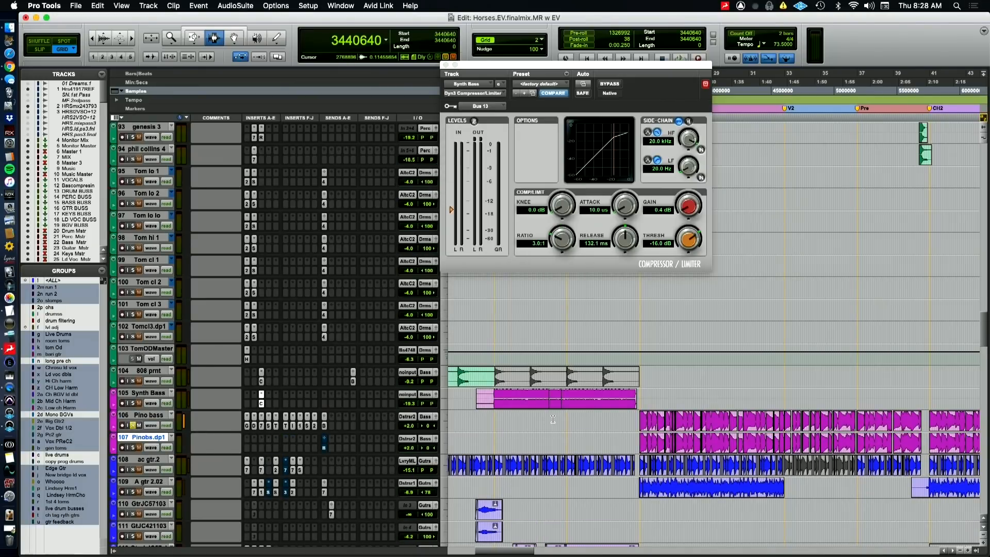
Play the chorus with the soloed Pino bass and its duplicate, stop playback and unsolo Pino bass
{"action": "key", "text": "space"}
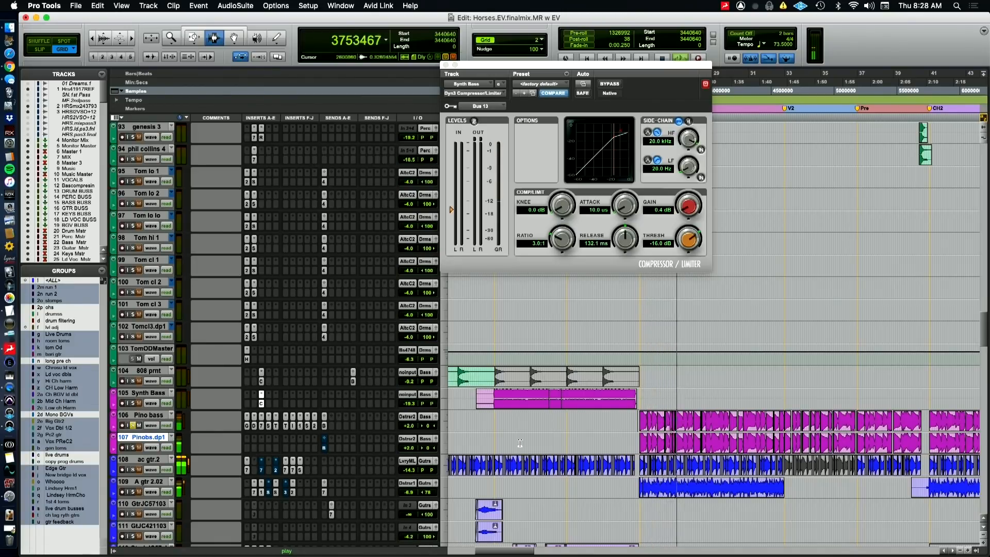
{"action": "key", "text": "space"}
{"action": "left_click", "coordinate": [134, 425]}
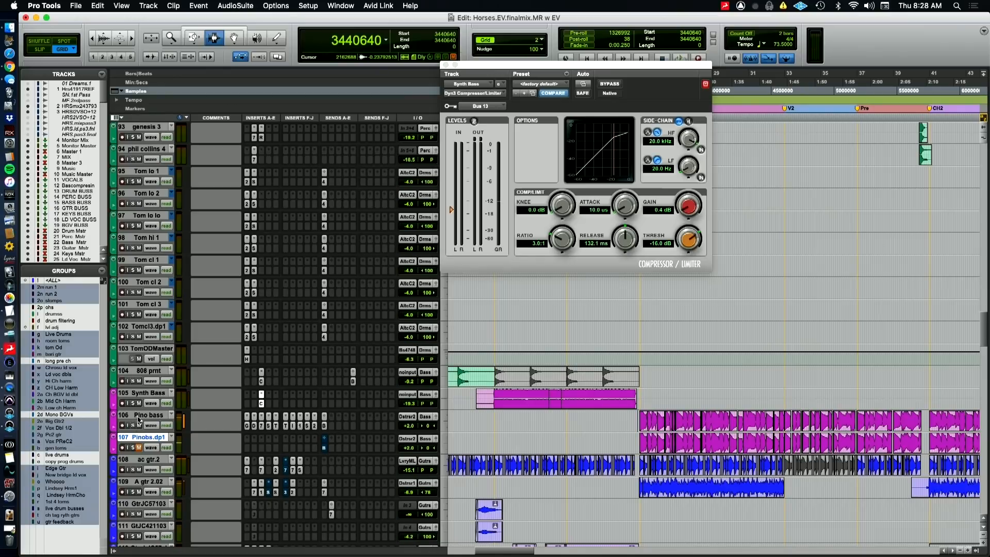
Mute the LD VOC BUSS and BGV BUSS tracks and play the chorus in the full mix, returning to the bass tracks
{"action": "scroll", "coordinate": [138, 418], "scroll_direction": "up", "scroll_amount": 15}
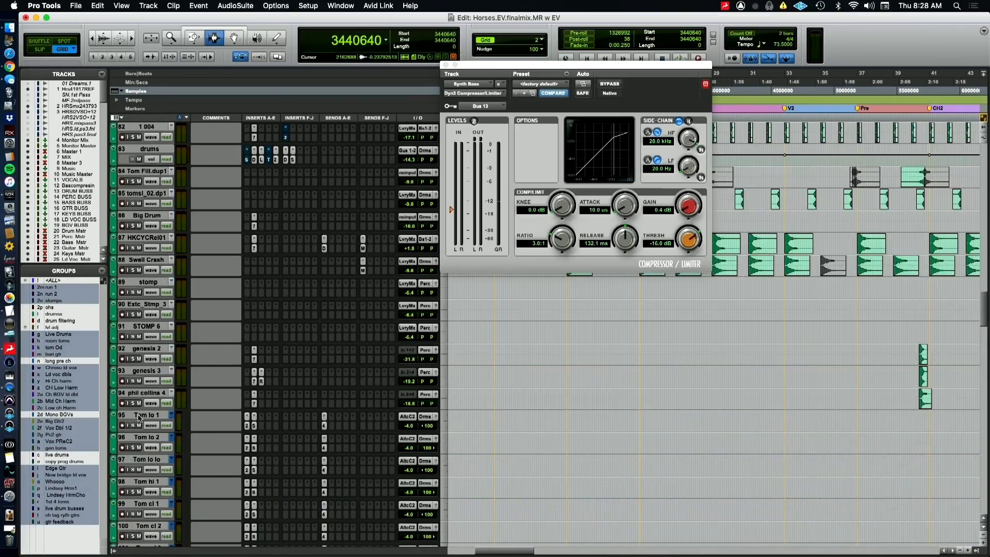
{"action": "scroll", "coordinate": [120, 403], "scroll_direction": "up", "scroll_amount": 12}
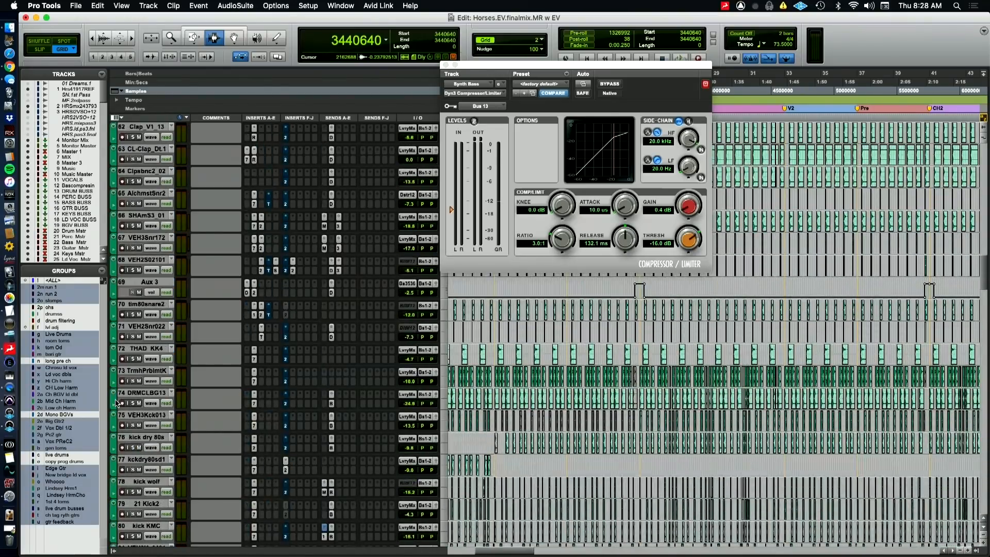
{"action": "scroll", "coordinate": [117, 402], "scroll_direction": "up", "scroll_amount": 16}
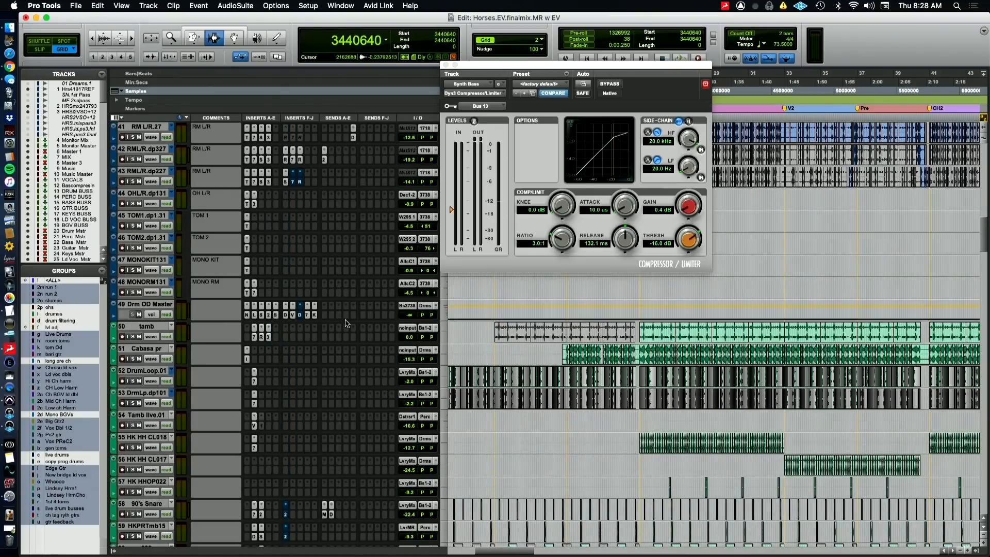
{"action": "scroll", "coordinate": [346, 324], "scroll_direction": "up", "scroll_amount": 20}
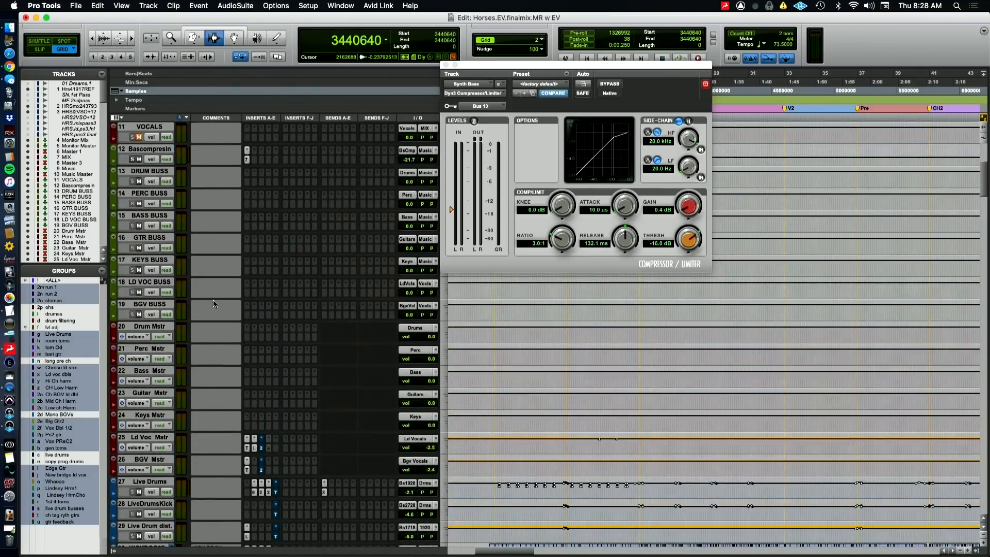
{"action": "left_click", "coordinate": [138, 313]}
{"action": "key", "text": "space"}
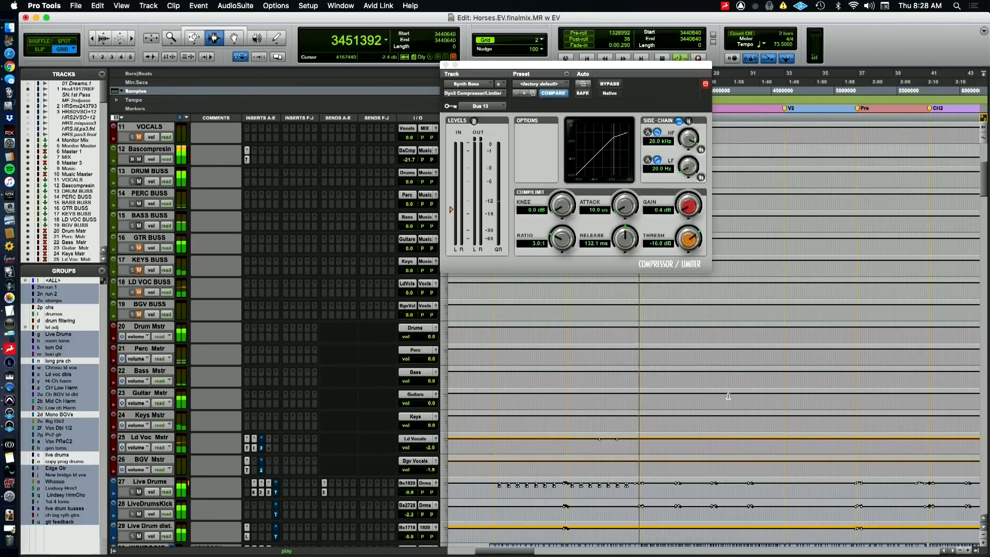
{"action": "scroll", "coordinate": [712, 396], "scroll_direction": "down", "scroll_amount": 8}
{"action": "scroll", "coordinate": [731, 399], "scroll_direction": "down", "scroll_amount": 15}
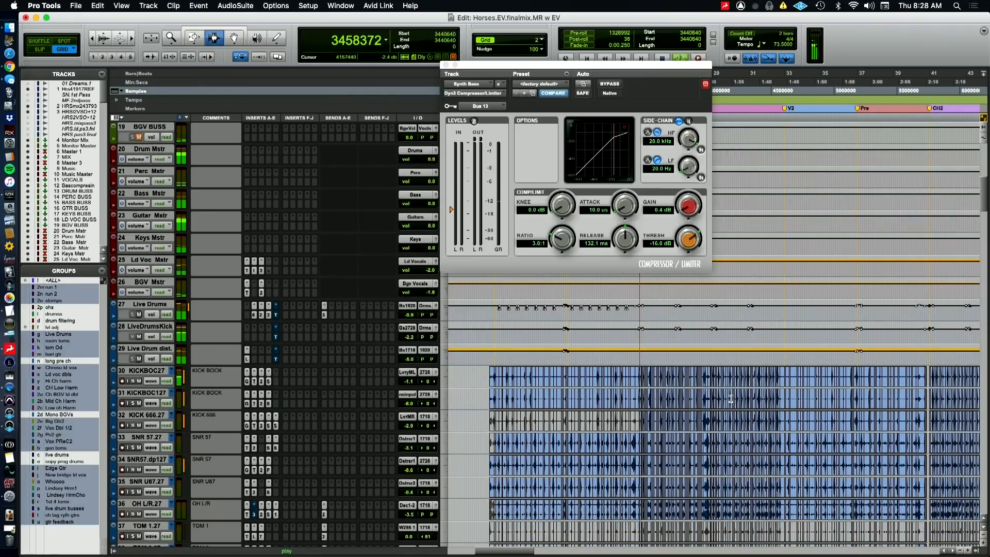
{"action": "scroll", "coordinate": [742, 457], "scroll_direction": "down", "scroll_amount": 20}
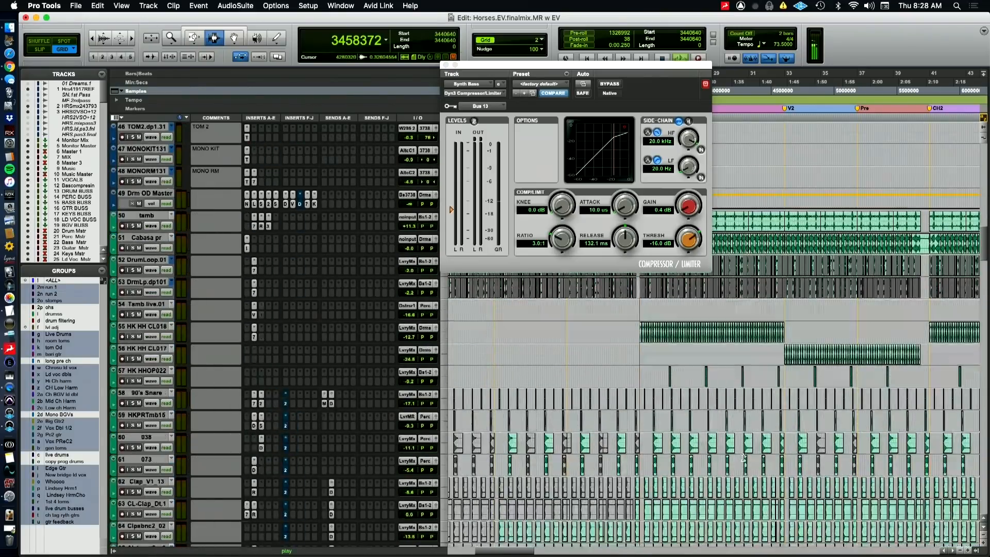
{"action": "scroll", "coordinate": [749, 477], "scroll_direction": "down", "scroll_amount": 20}
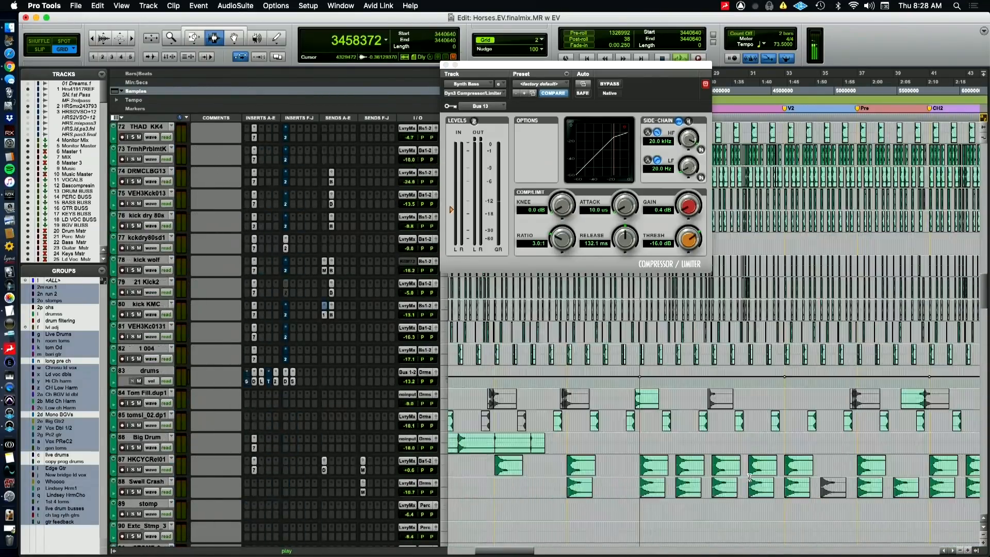
{"action": "scroll", "coordinate": [753, 479], "scroll_direction": "down", "scroll_amount": 6}
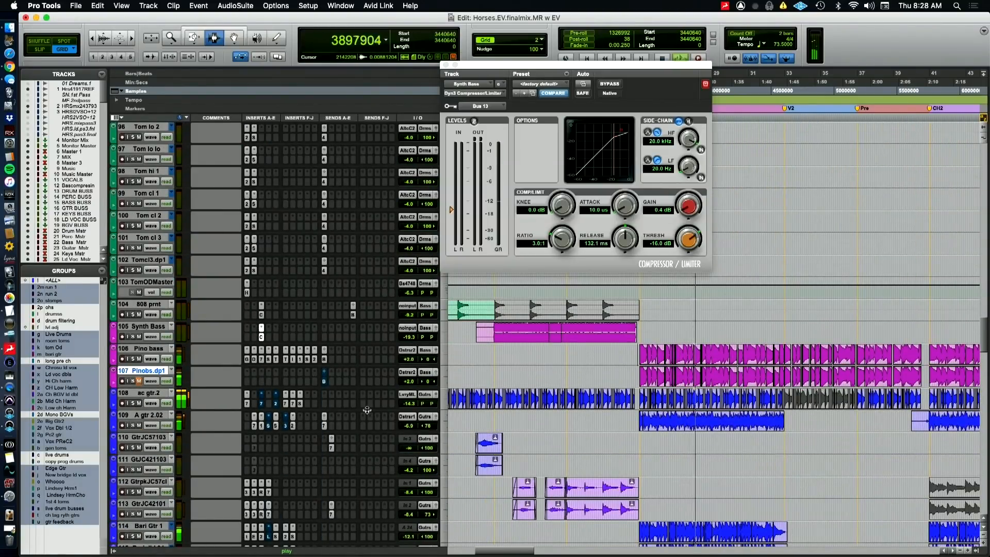
Show the volume automation on the duplicated Pino bass track and delete all of its breakpoints
{"action": "key", "text": "ctrl+minus"}
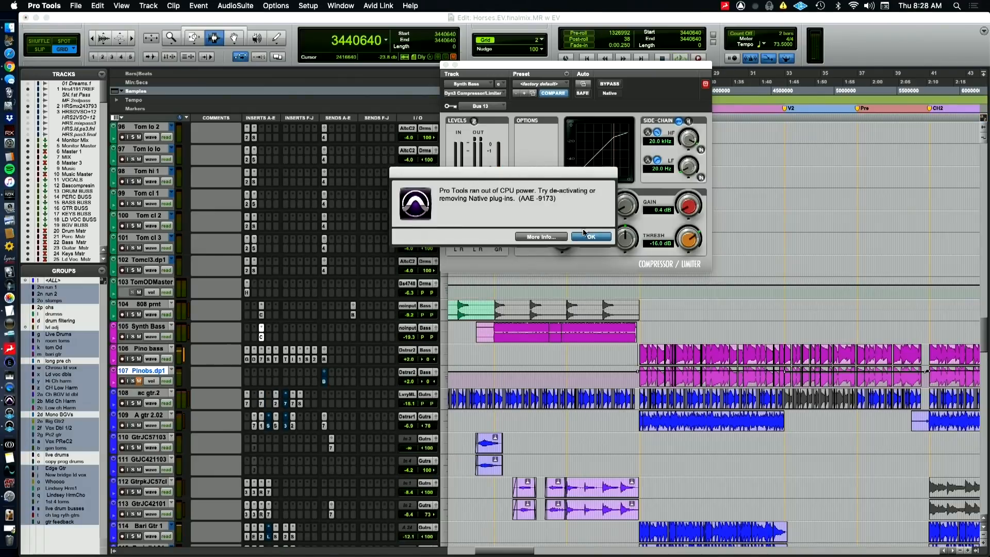
{"action": "left_click", "coordinate": [581, 240]}
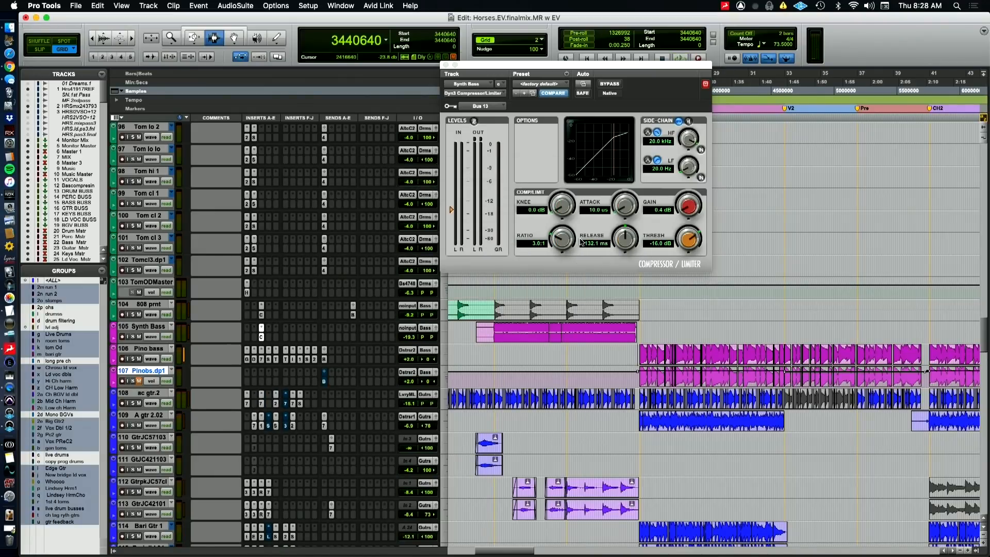
{"action": "key", "text": "super+a"}
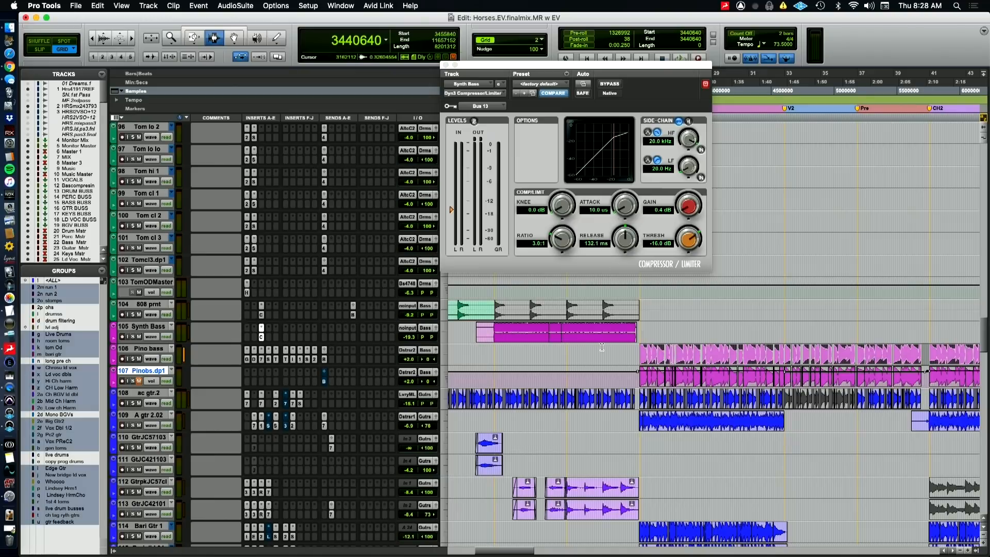
{"action": "left_click", "coordinate": [596, 382]}
{"action": "key", "text": "super+a"}
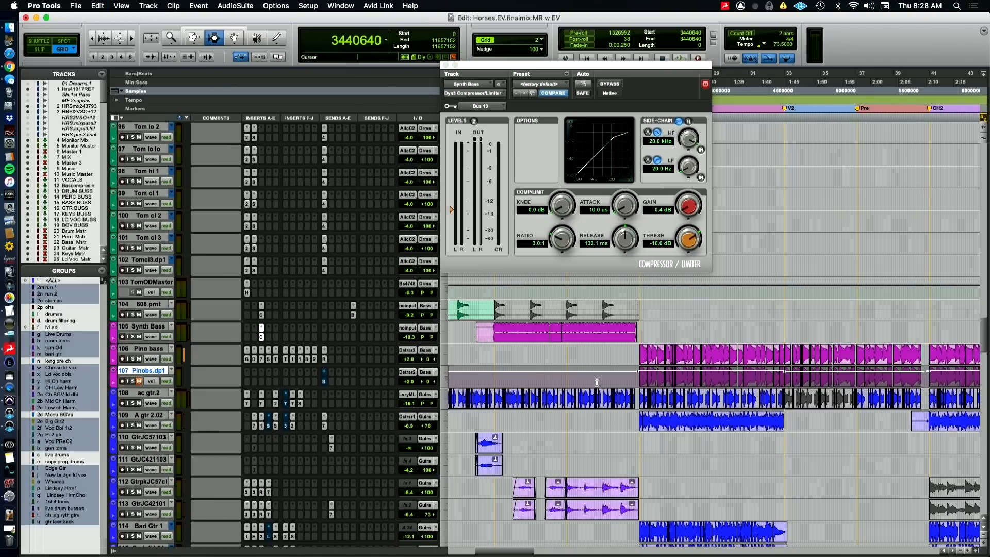
{"action": "key", "text": "Delete"}
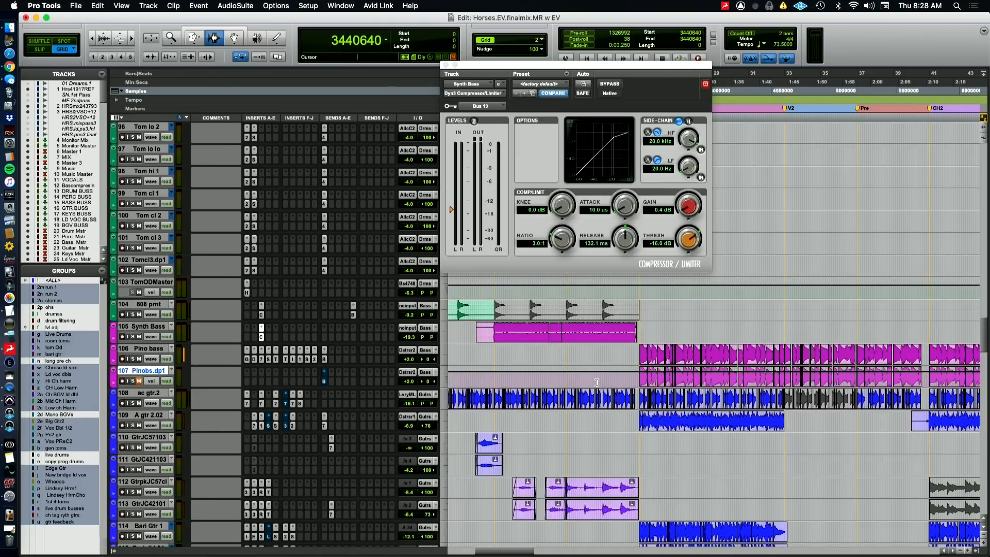
Lower the duplicated Pino bass track's volume to -7.0 dB
{"action": "left_click", "coordinate": [409, 384]}
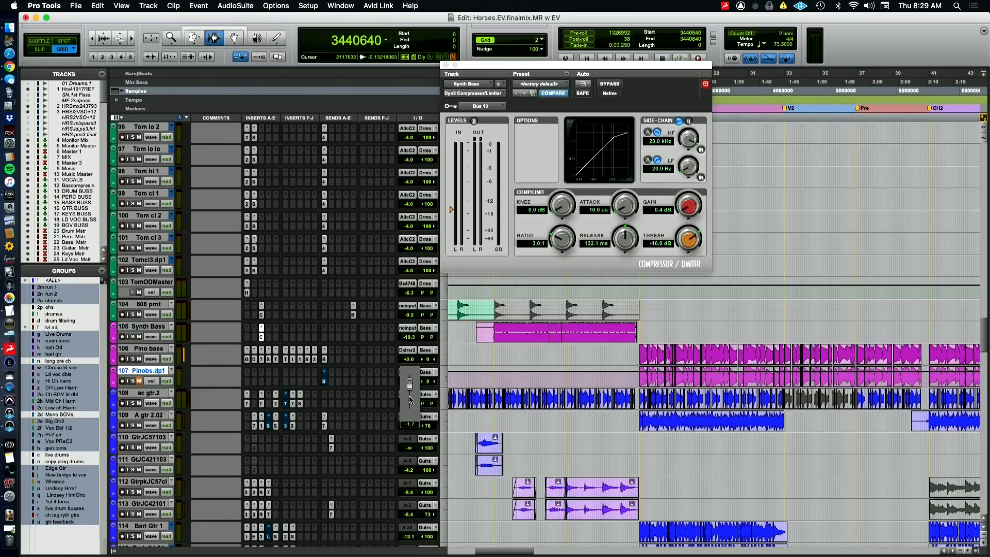
{"action": "left_click_drag", "start_coordinate": [409, 396], "coordinate": [409, 396]}
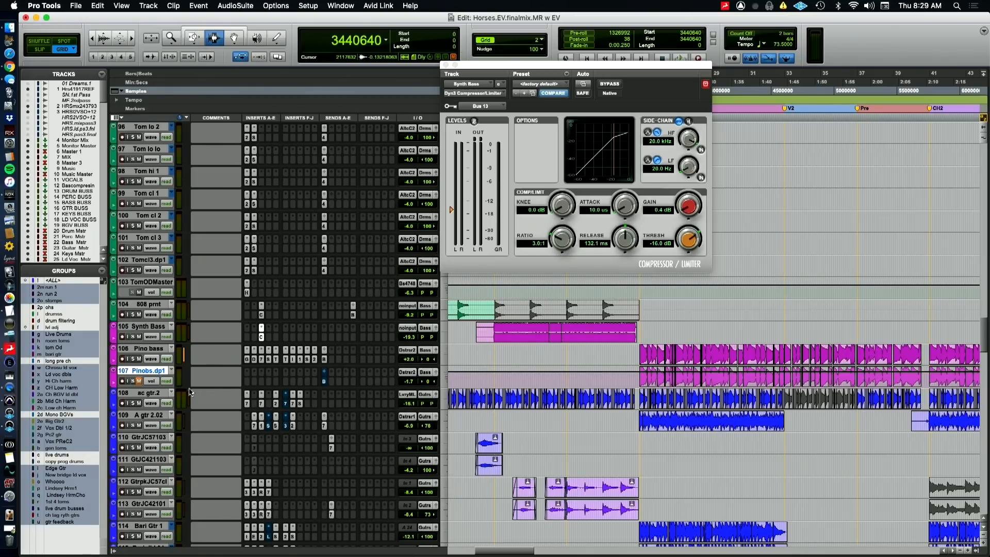
{"action": "left_click", "coordinate": [409, 383]}
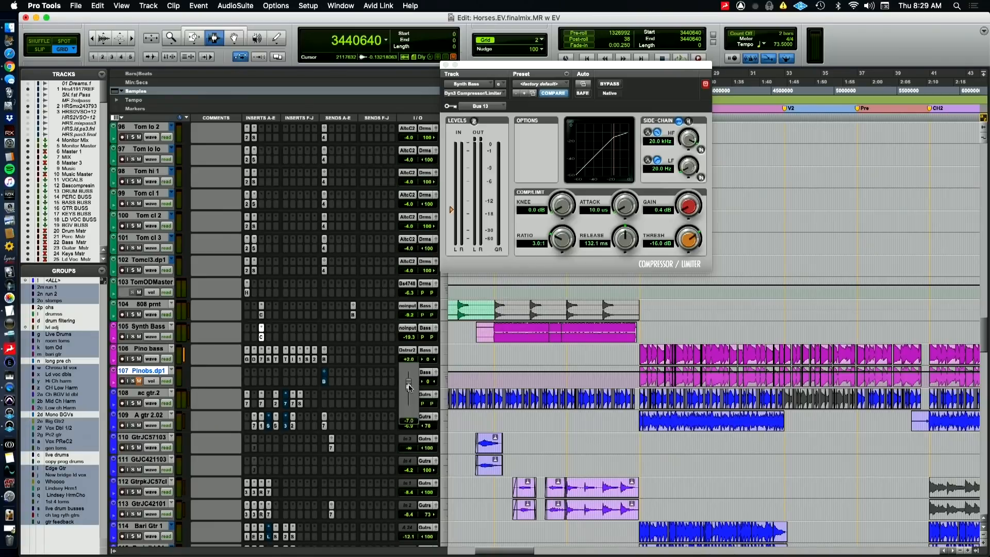
{"action": "left_click_drag", "start_coordinate": [410, 388], "coordinate": [409, 387]}
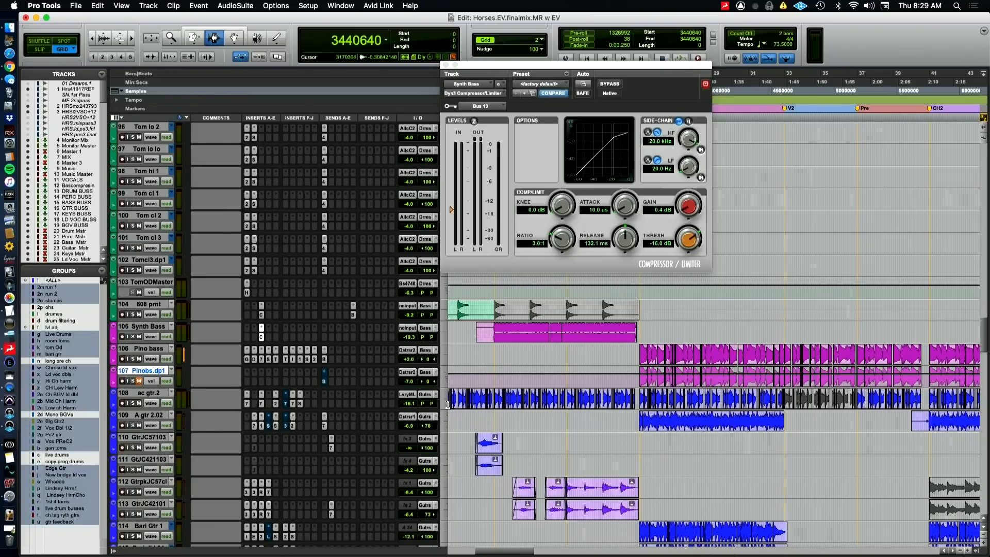
Play the chorus to compare the processed Pino bass with its duplicate by swapping their mutes, and stop playback
{"action": "key", "text": "space"}
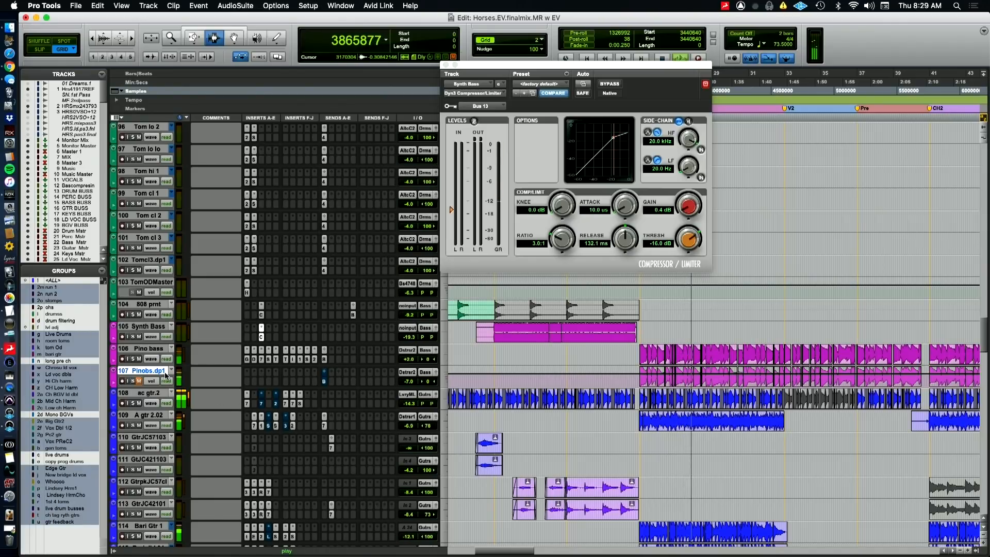
{"action": "key", "text": "space"}
{"action": "key", "text": "super+Tab"}
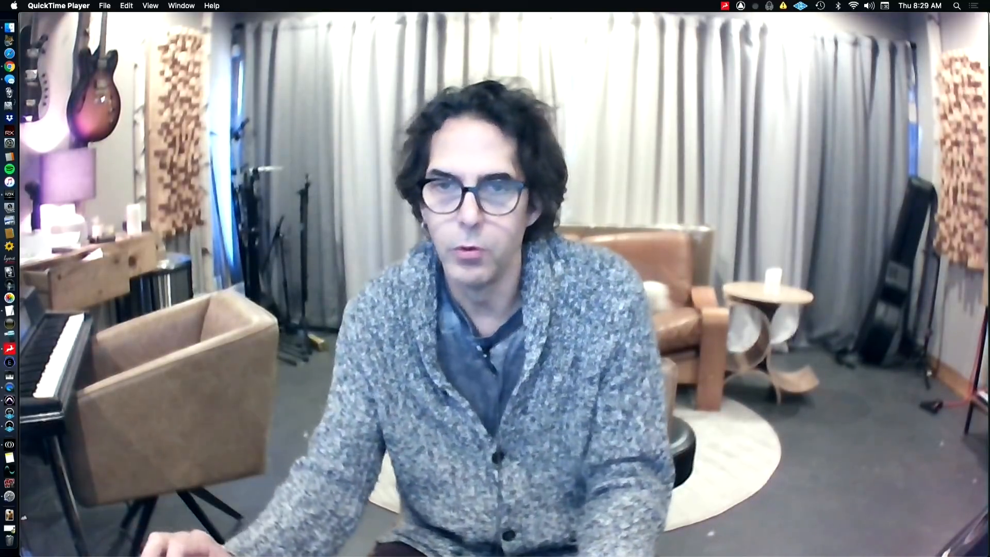
{"action": "key", "text": "super+Tab"}
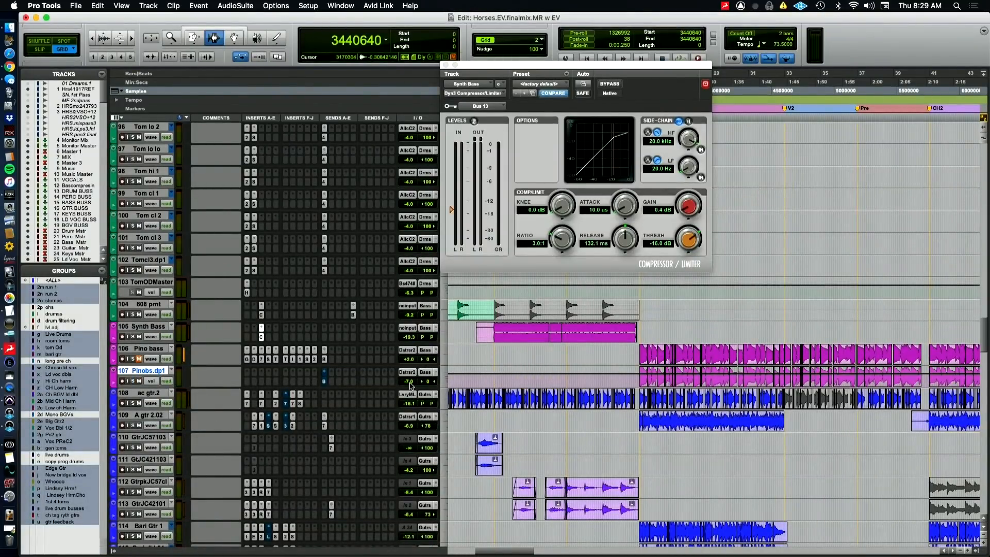
Raise the duplicated Pino bass track's volume to -1.9 dB while the chorus plays, and compare it with the processed Pino bass
{"action": "key", "text": "space"}
{"action": "left_click_drag", "start_coordinate": [409, 385], "coordinate": [409, 380]}
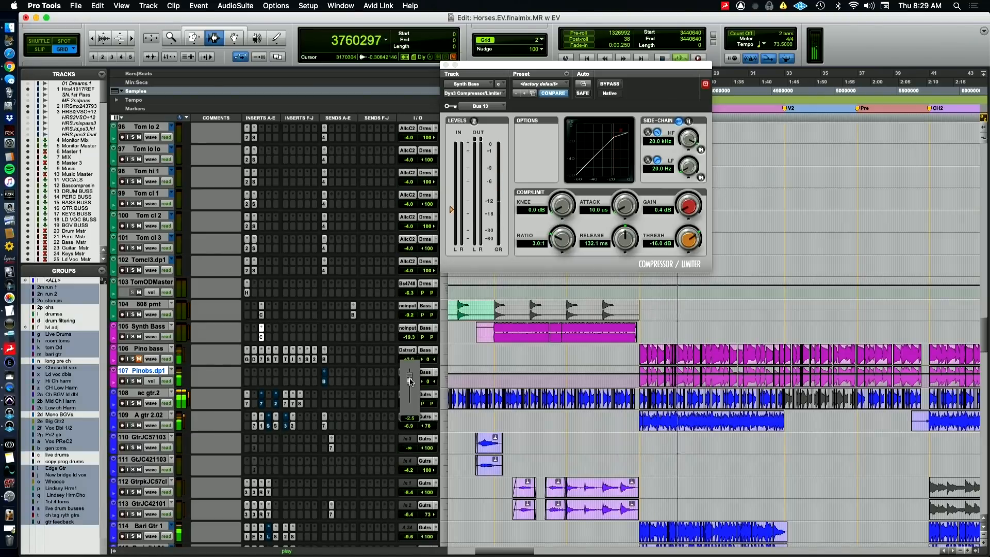
{"action": "left_click_drag", "start_coordinate": [409, 378], "coordinate": [410, 377]}
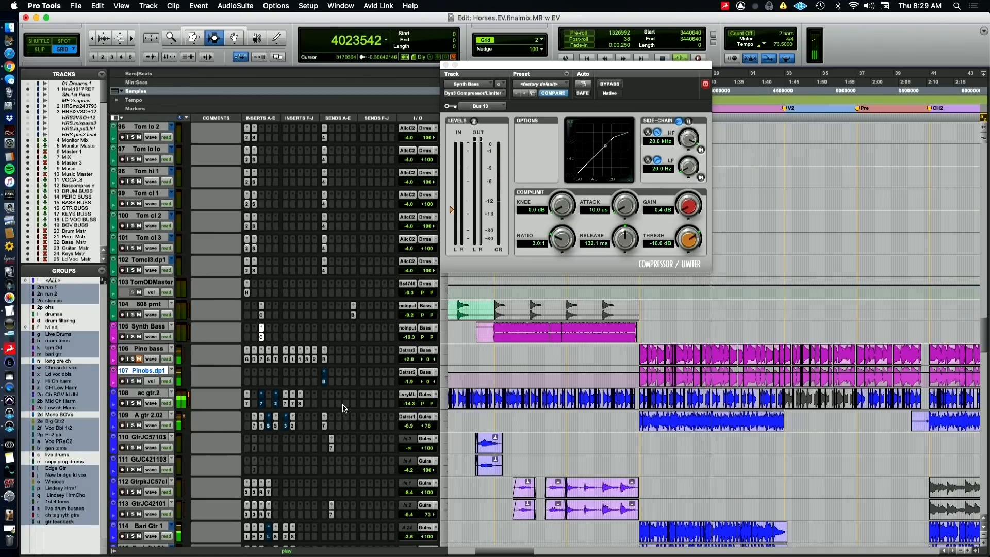
{"action": "key", "text": "space"}
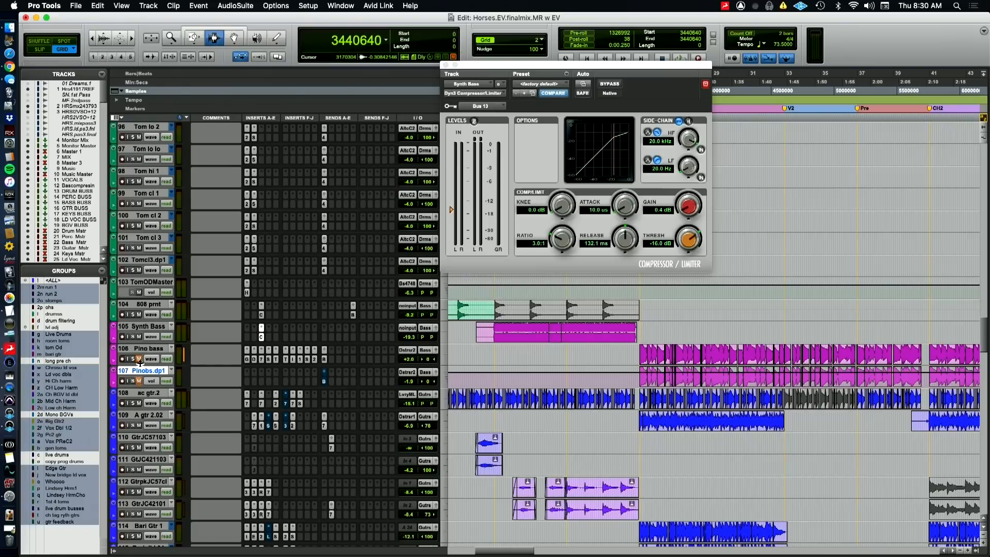
{"action": "key", "text": "space"}
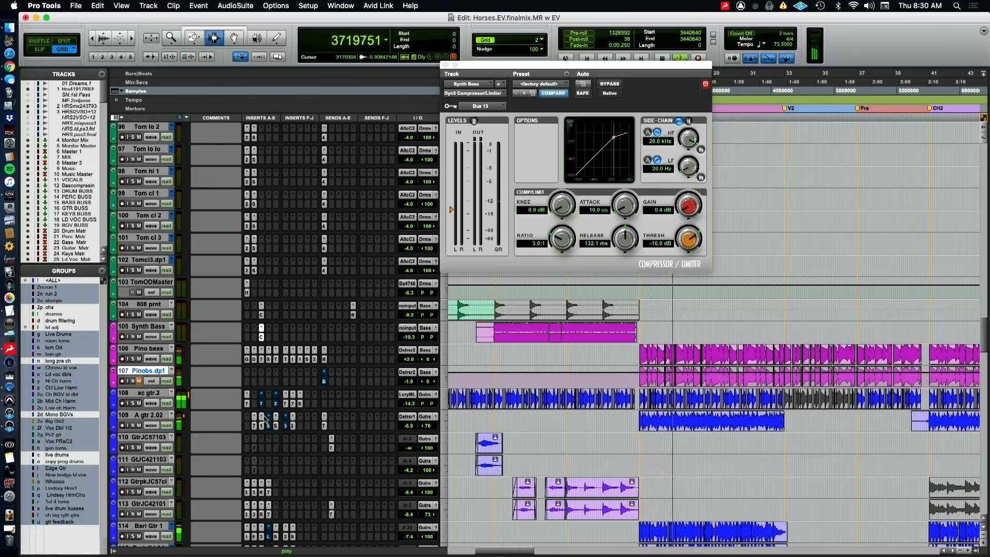
{"action": "key", "text": "space"}
Examine the Pro-G gate, RX 3 Denoiser, EQ3 7-Band and first Saturn inserts on the processed Pino bass track
{"action": "left_click", "coordinate": [247, 360]}
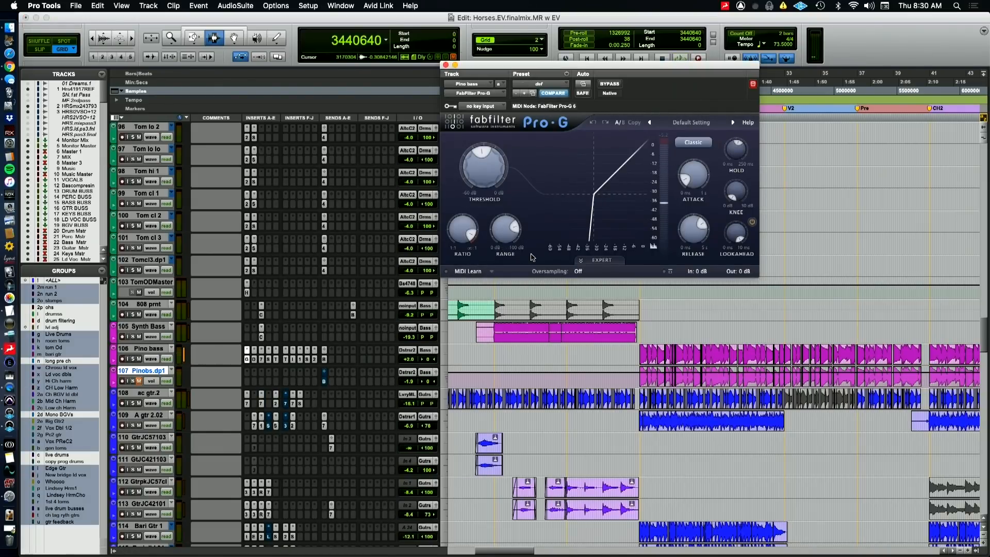
{"action": "left_click", "coordinate": [254, 359]}
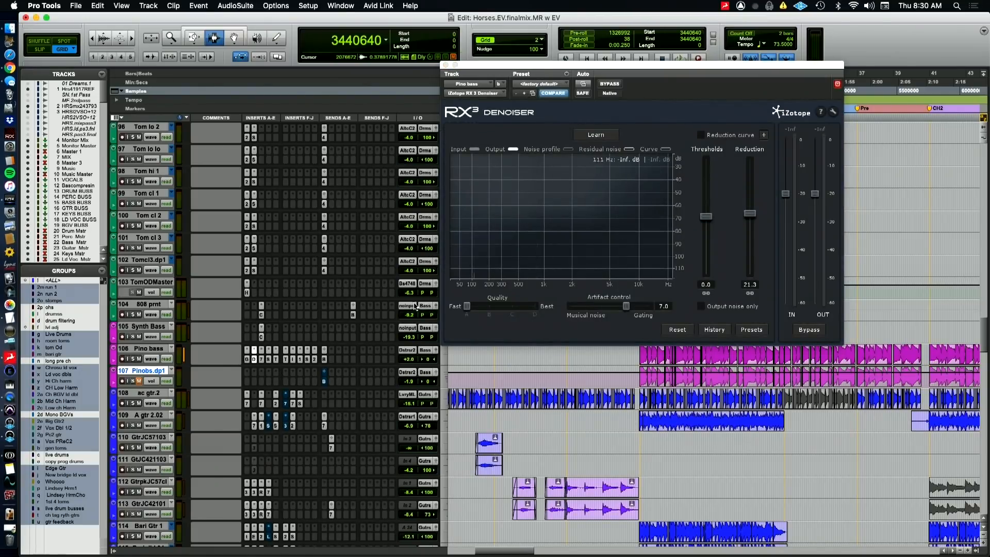
{"action": "left_click", "coordinate": [262, 360]}
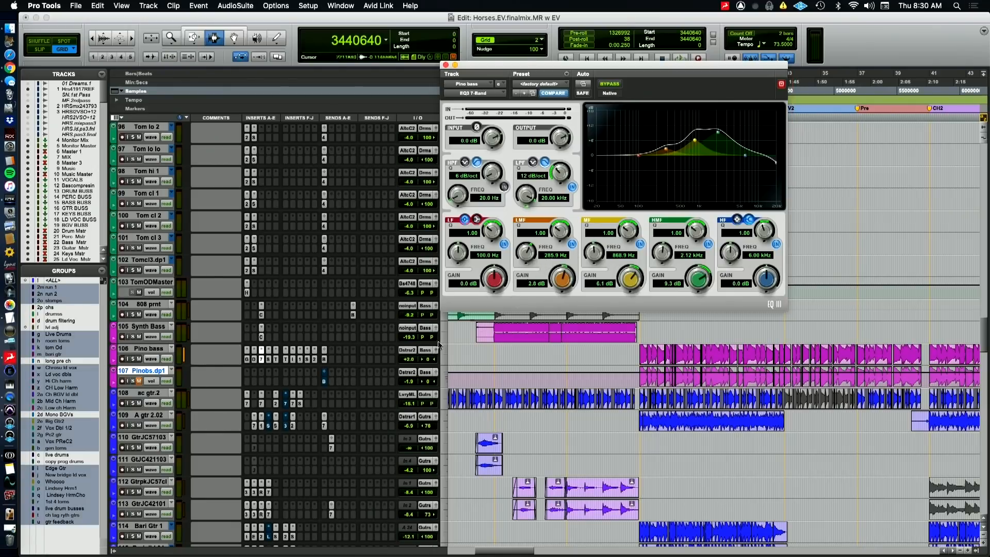
{"action": "left_click", "coordinate": [270, 363]}
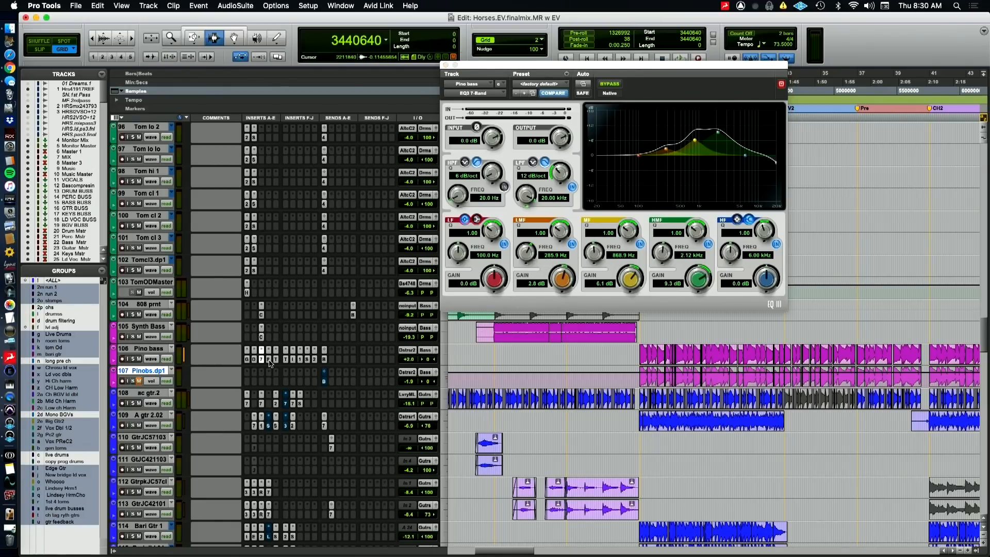
{"action": "left_click", "coordinate": [270, 363]}
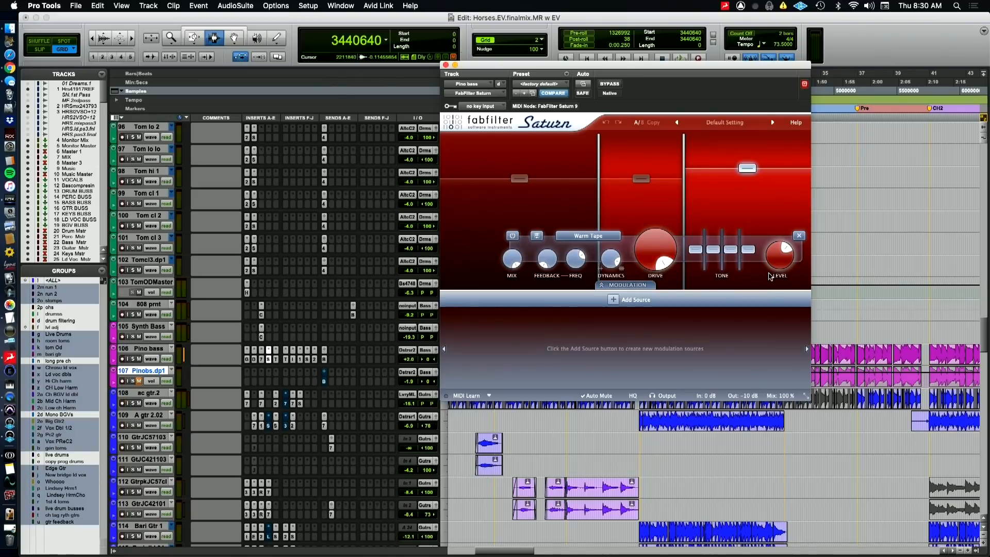
Solo the processed Pino bass track and play the chorus, comparing its first Saturn insert bypassed and active
{"action": "mouse_move", "coordinate": [611, 260]}
{"action": "left_click", "coordinate": [133, 359]}
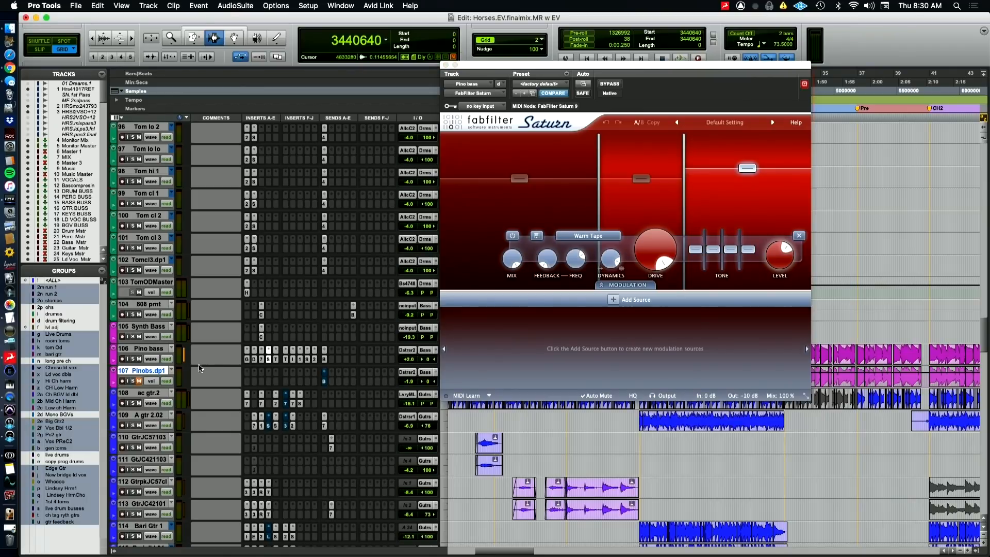
{"action": "key", "text": "space"}
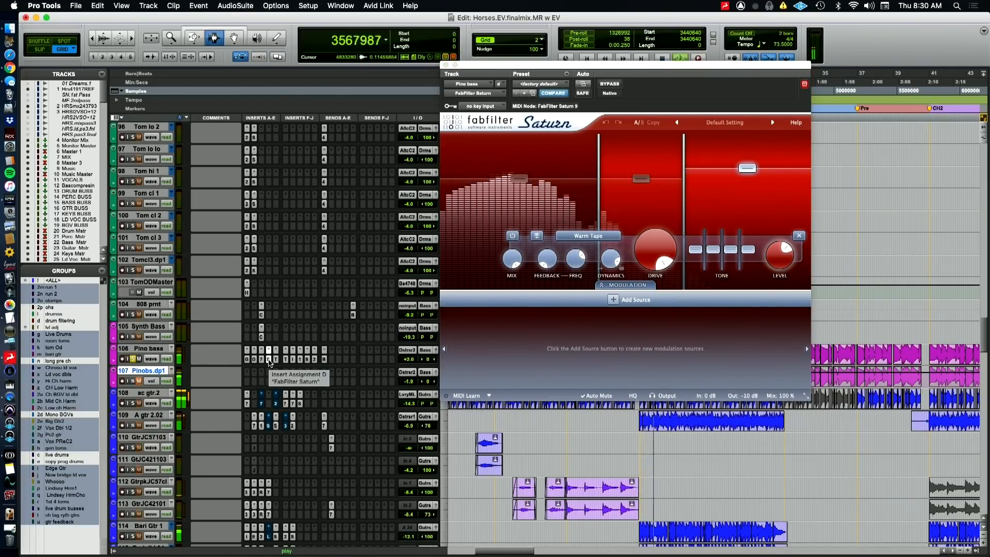
{"action": "left_click", "coordinate": [269, 359], "text": "super"}
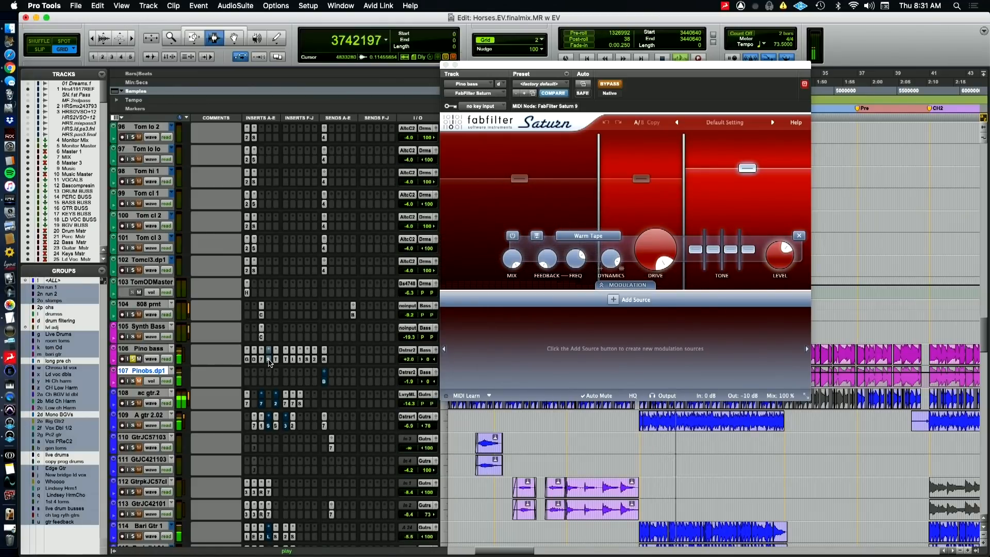
{"action": "left_click", "coordinate": [268, 360], "text": "super"}
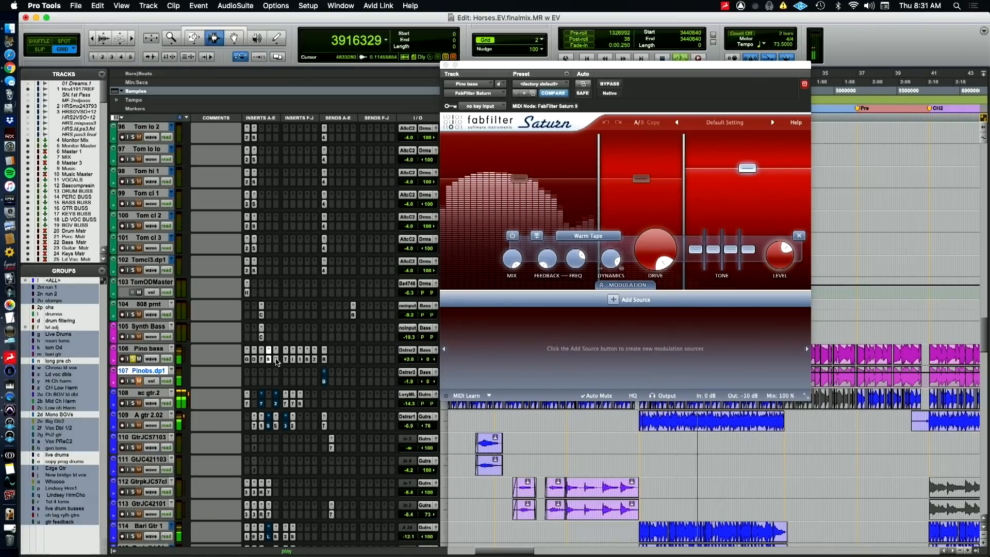
Open the Transient Master insert on the Pino bass, examine its Attack setting during playback, and stop playback
{"action": "left_click", "coordinate": [277, 359]}
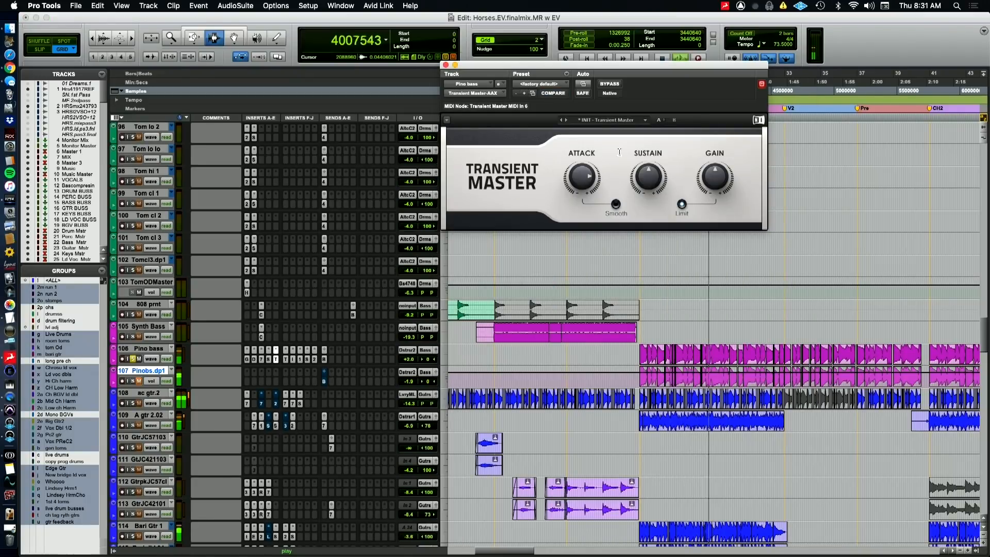
{"action": "left_click_drag", "start_coordinate": [576, 170], "coordinate": [578, 186]}
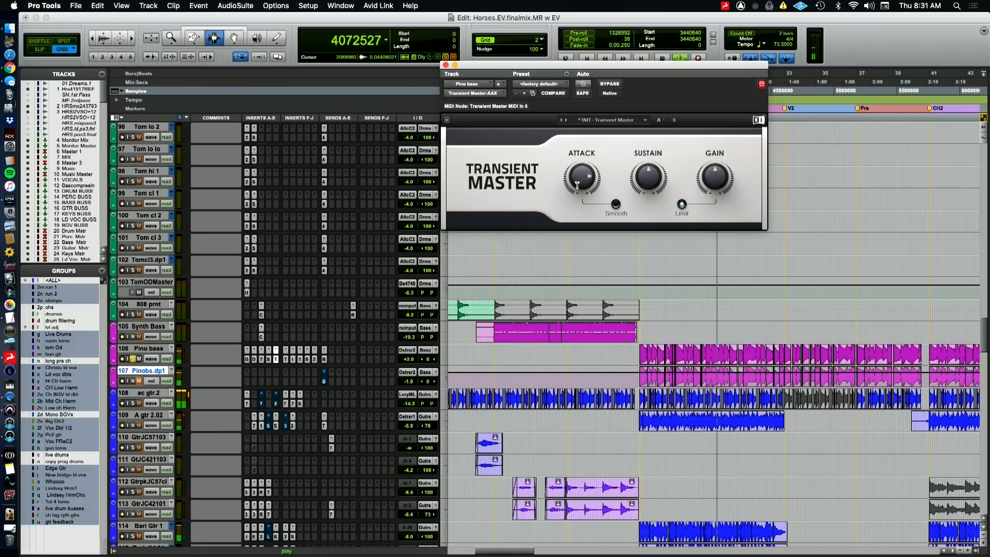
{"action": "key", "text": "space"}
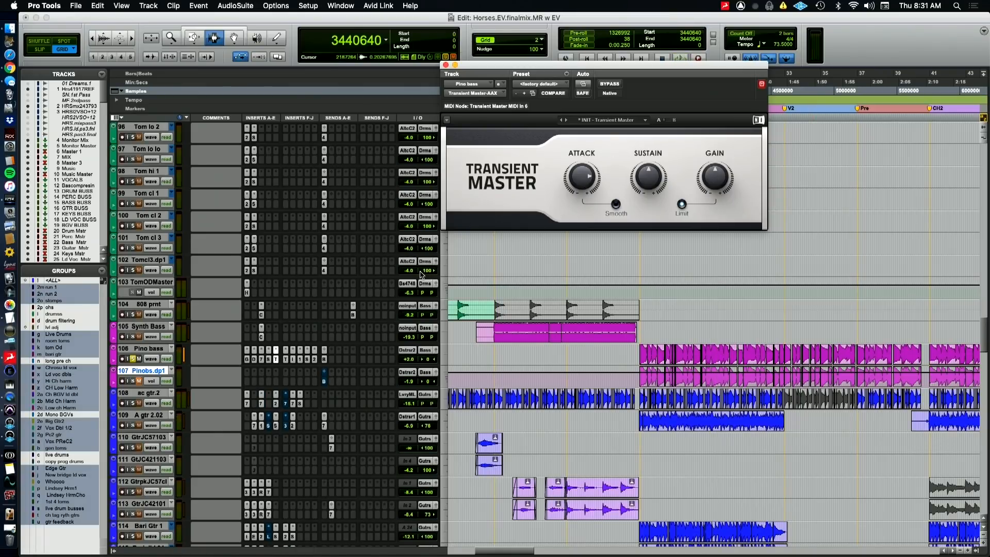
Open the Trans-X Multi insert on the Pino bass and compare the soloed chorus with it bypassed and active
{"action": "left_click", "coordinate": [287, 360]}
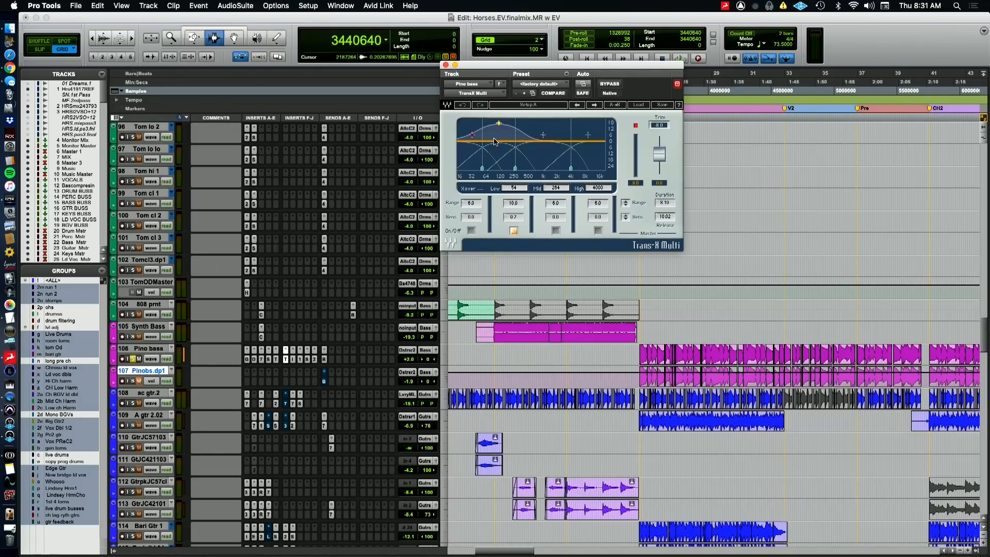
{"action": "key", "text": "super+Tab"}
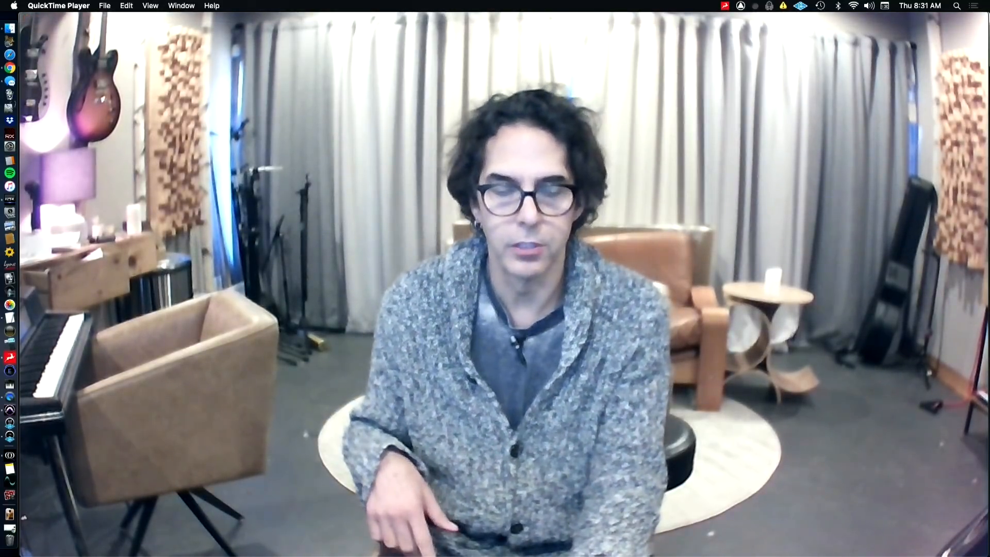
{"action": "key", "text": "super+Tab"}
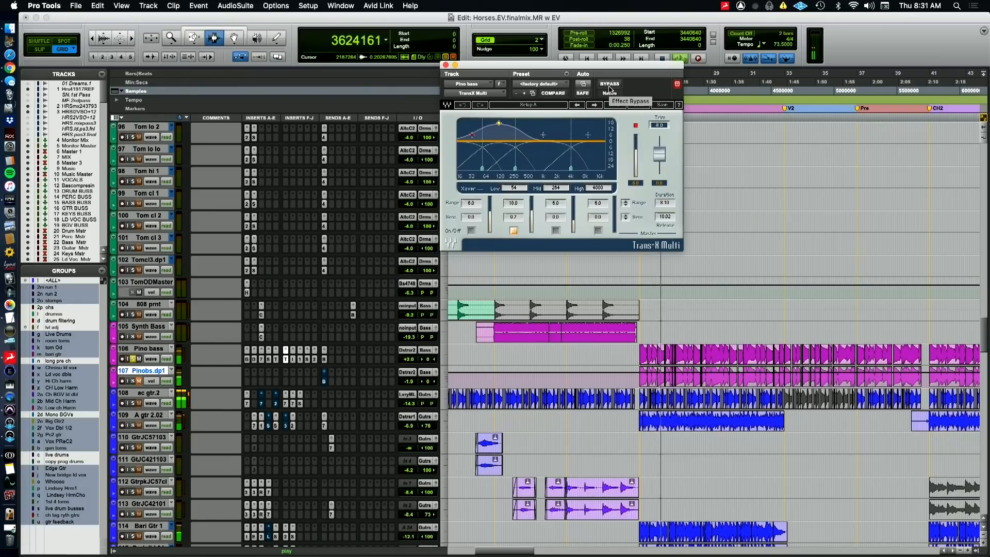
{"action": "left_click", "coordinate": [609, 84]}
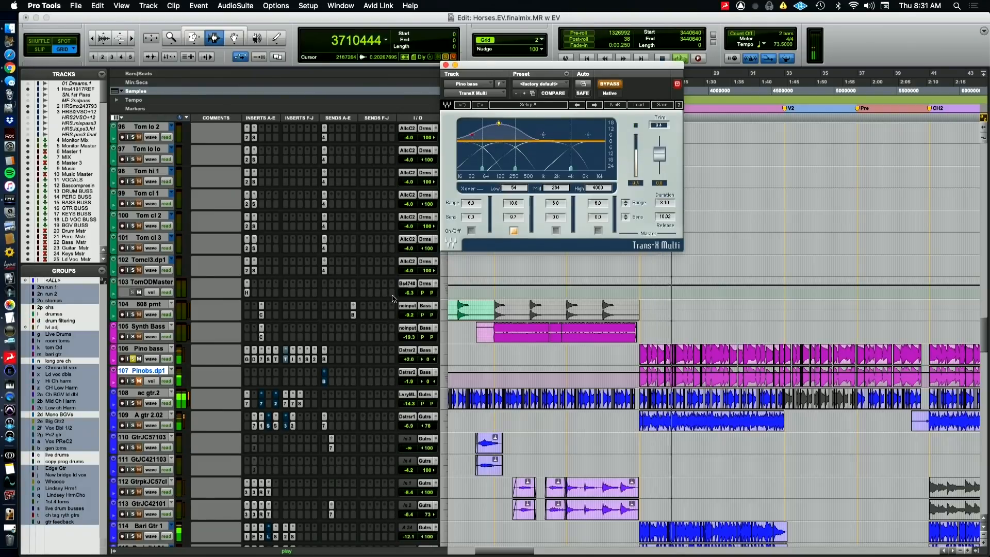
{"action": "left_click", "coordinate": [286, 359], "text": "super"}
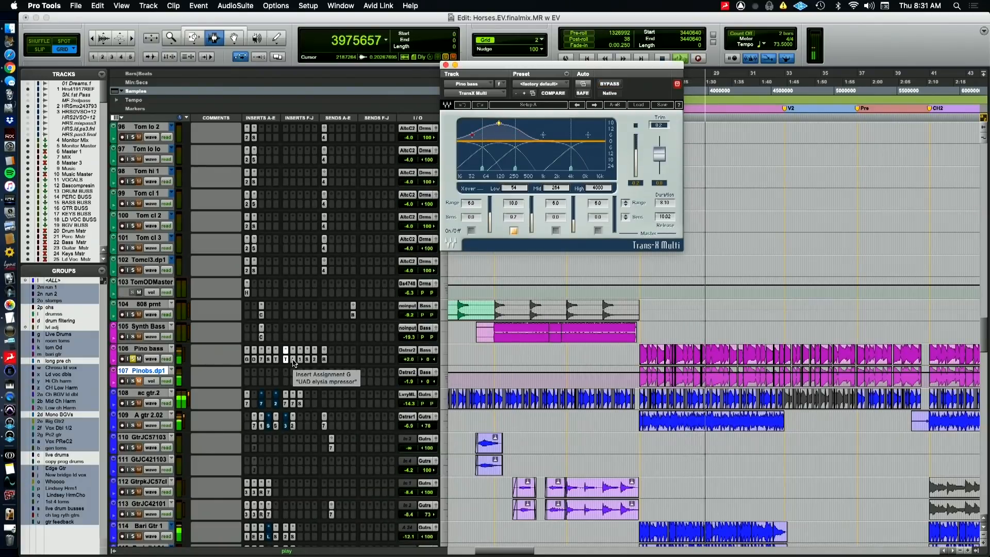
Open the UAD elysia mpressor insert on the Pino bass and compare the playing chorus with it bypassed and active
{"action": "left_click", "coordinate": [293, 360]}
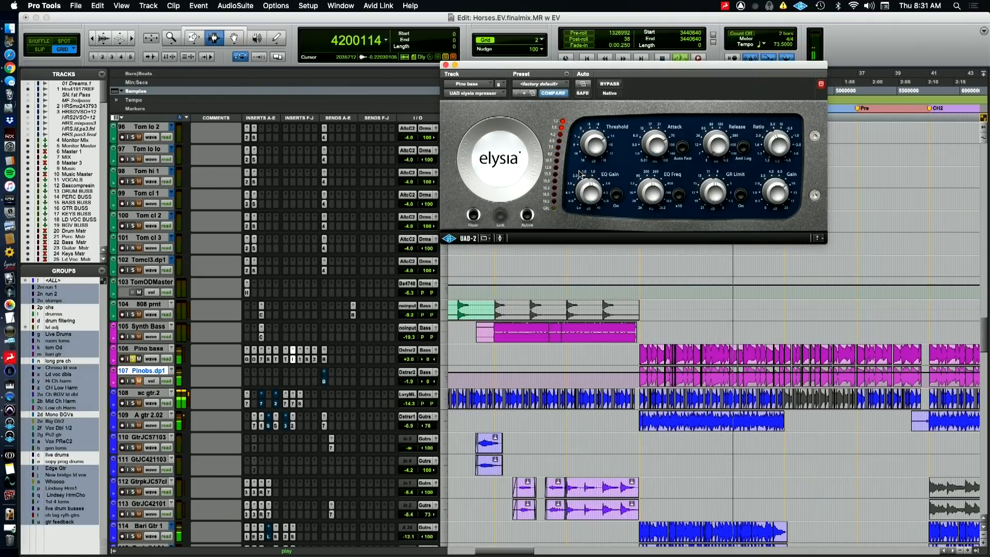
{"action": "key", "text": "super+Tab"}
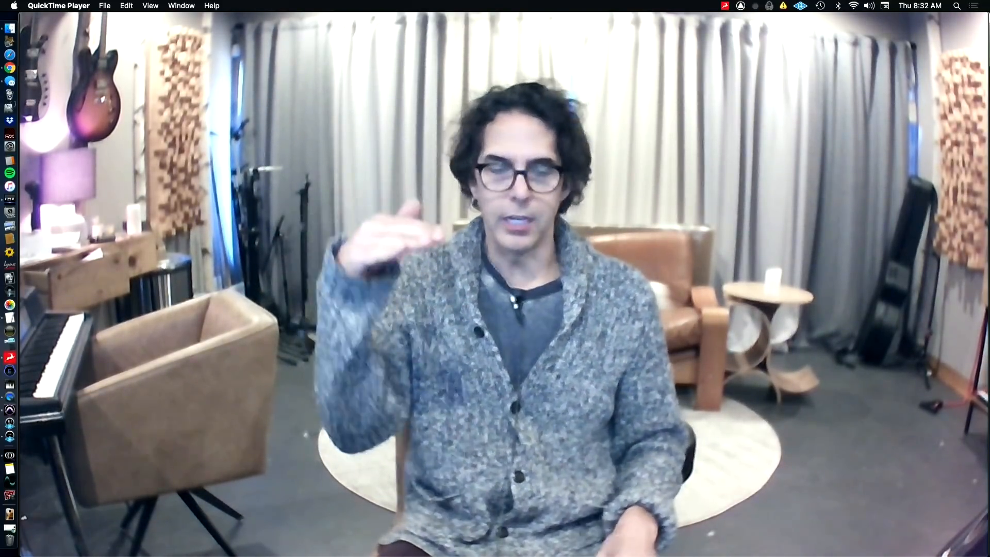
{"action": "key", "text": "super+Tab"}
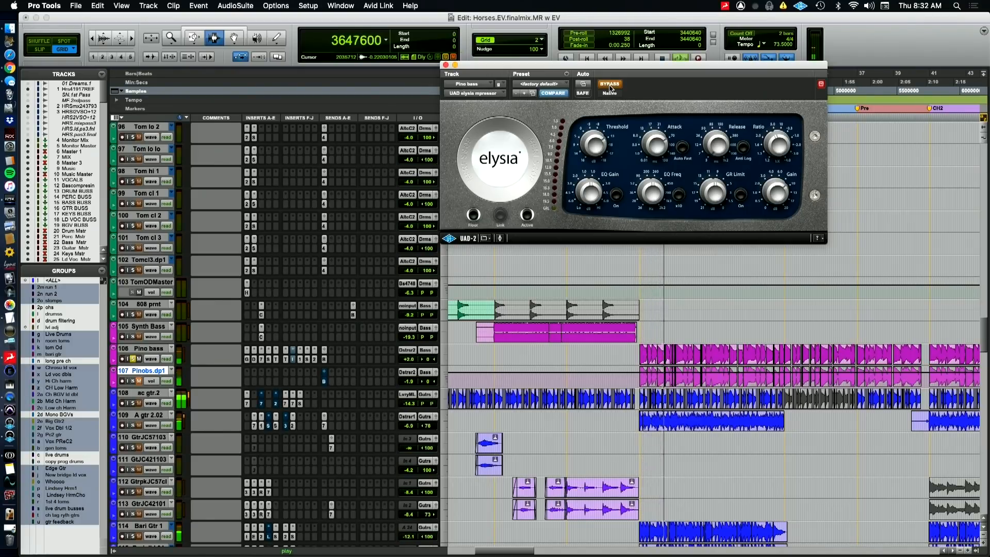
{"action": "left_click", "coordinate": [610, 84]}
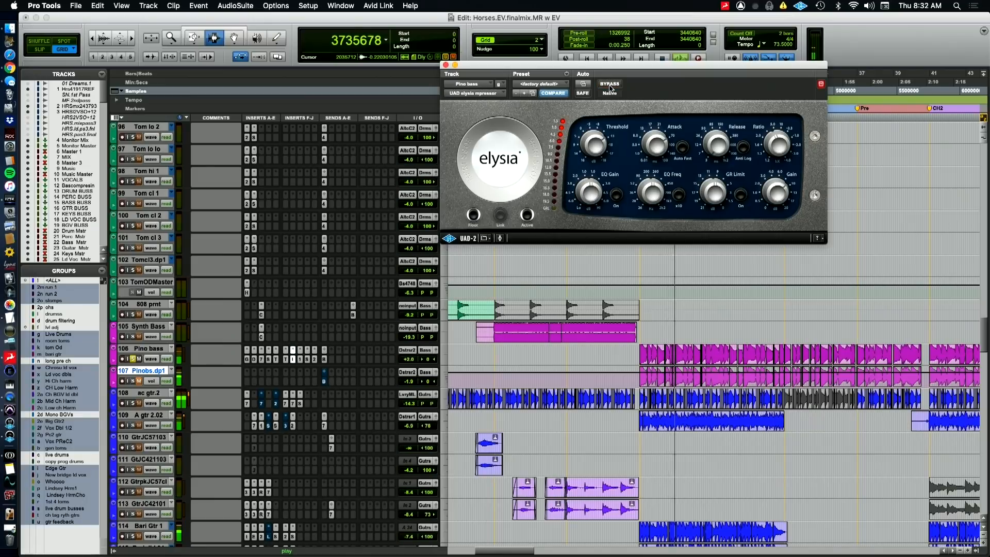
Open the PuigTec EQP1A insert on the Pino bass and compare the playing chorus with the equalizer bypassed and active
{"action": "left_click", "coordinate": [299, 360]}
{"action": "left_click", "coordinate": [300, 359]}
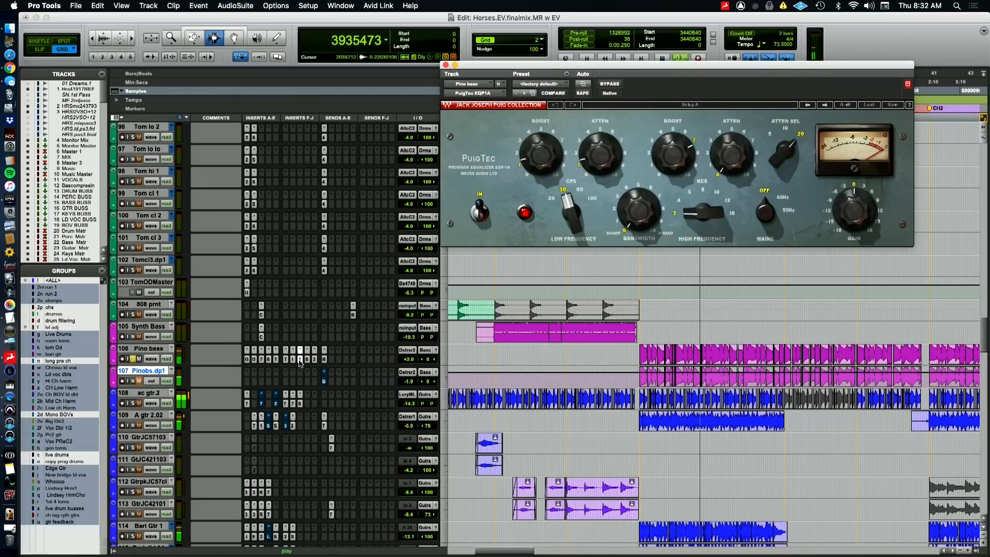
{"action": "key", "text": "super+Tab"}
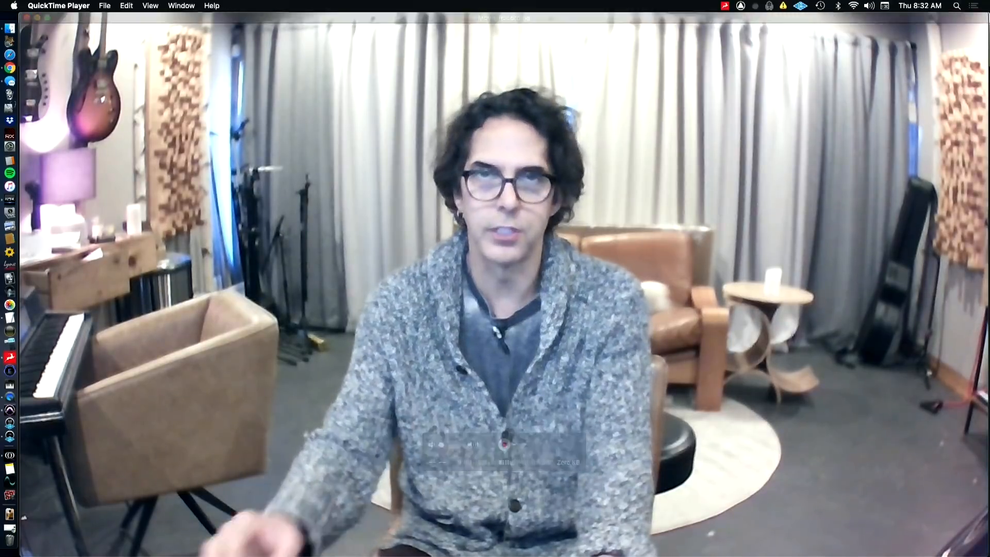
{"action": "key", "text": "super+Tab"}
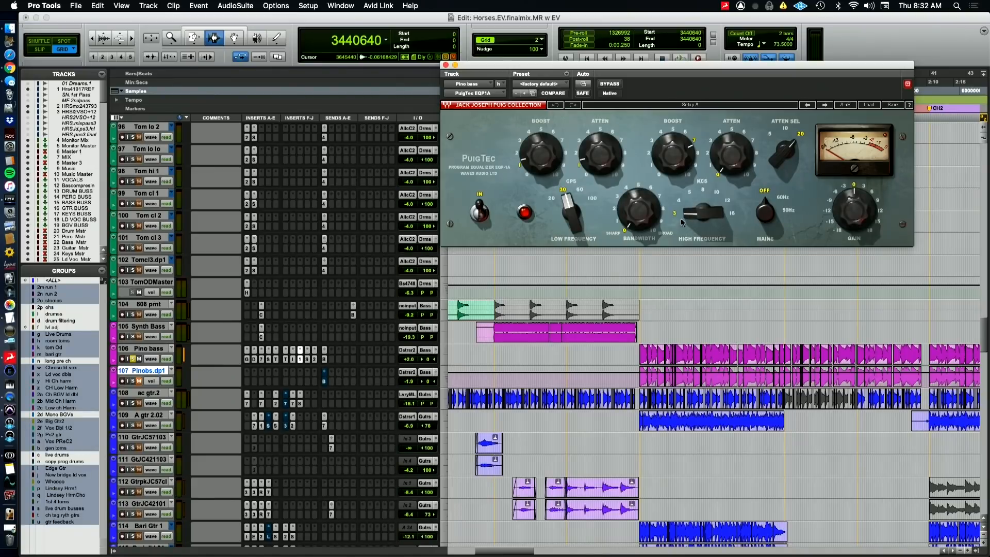
{"action": "key", "text": "space"}
{"action": "left_click", "coordinate": [606, 85]}
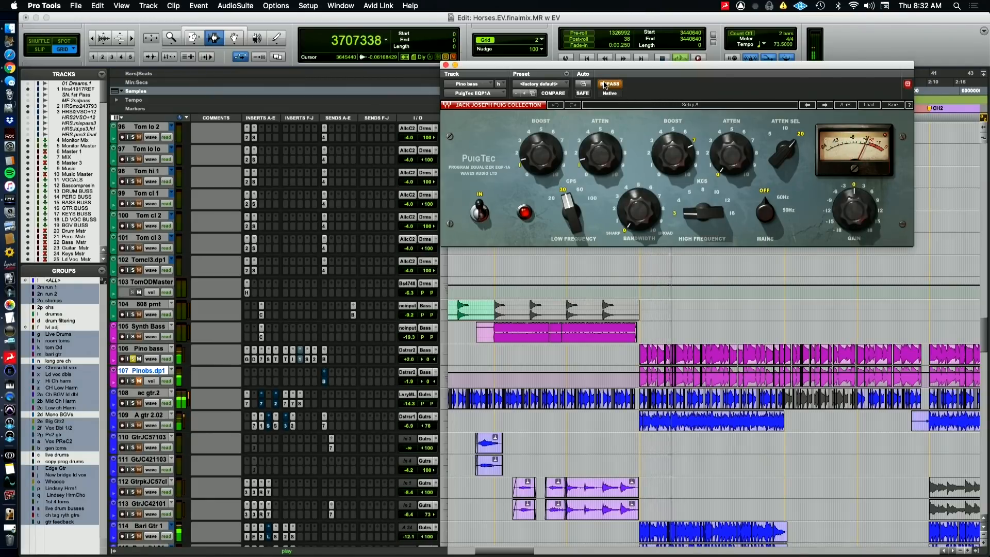
{"action": "left_click", "coordinate": [605, 85]}
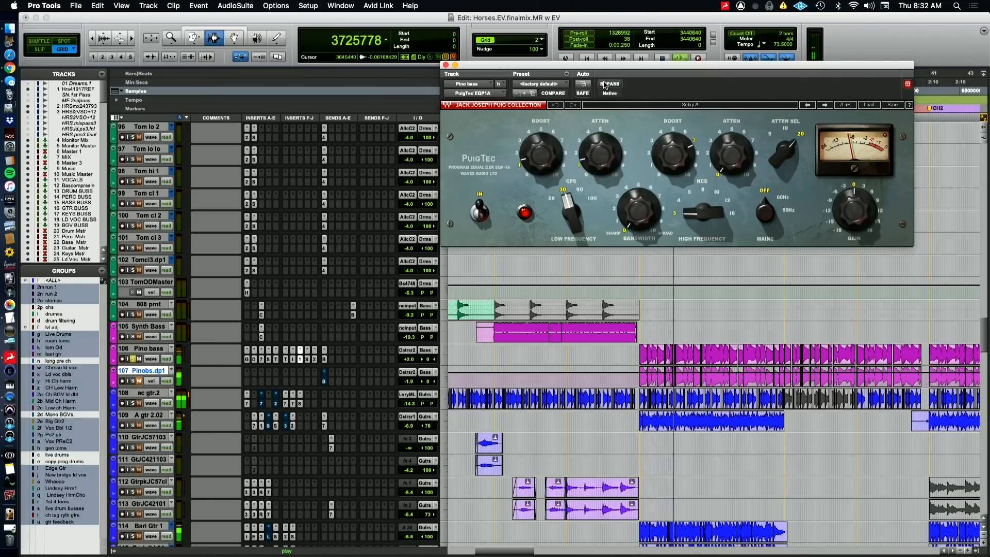
Open the FabFilter Saturn insert on the Pino bass and examine the Drive and Level settings of its middle and high bands
{"action": "left_click", "coordinate": [307, 359]}
{"action": "left_click", "coordinate": [308, 360]}
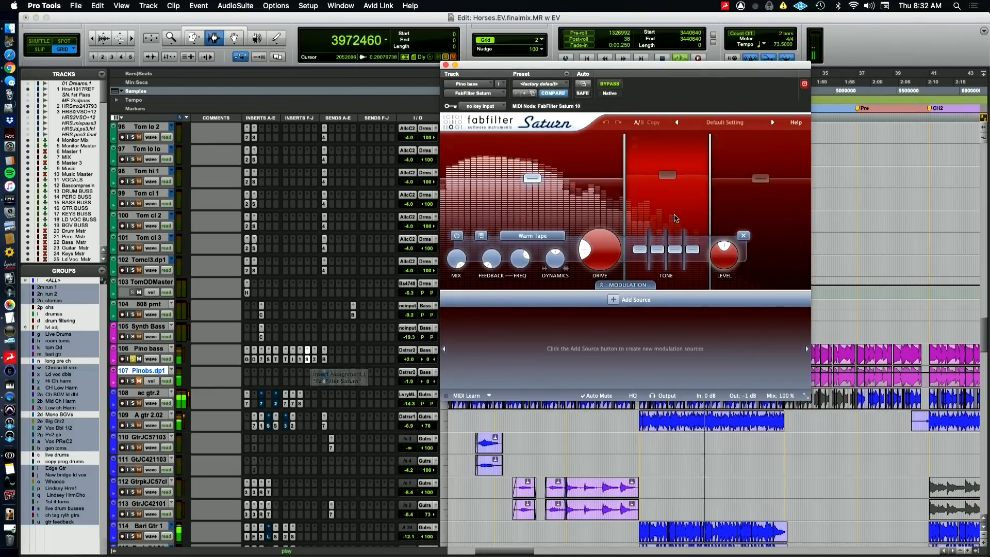
{"action": "left_click", "coordinate": [670, 227]}
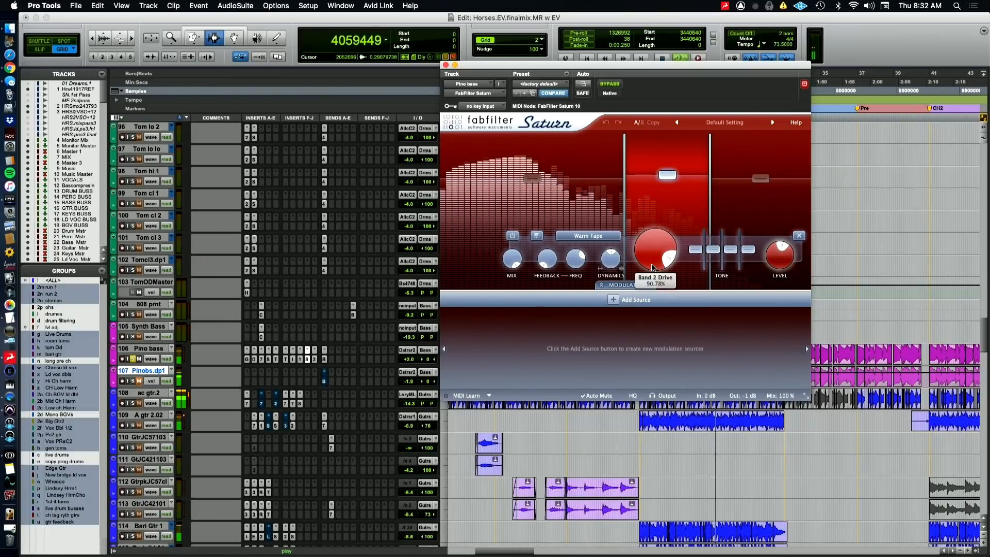
{"action": "left_click", "coordinate": [769, 206]}
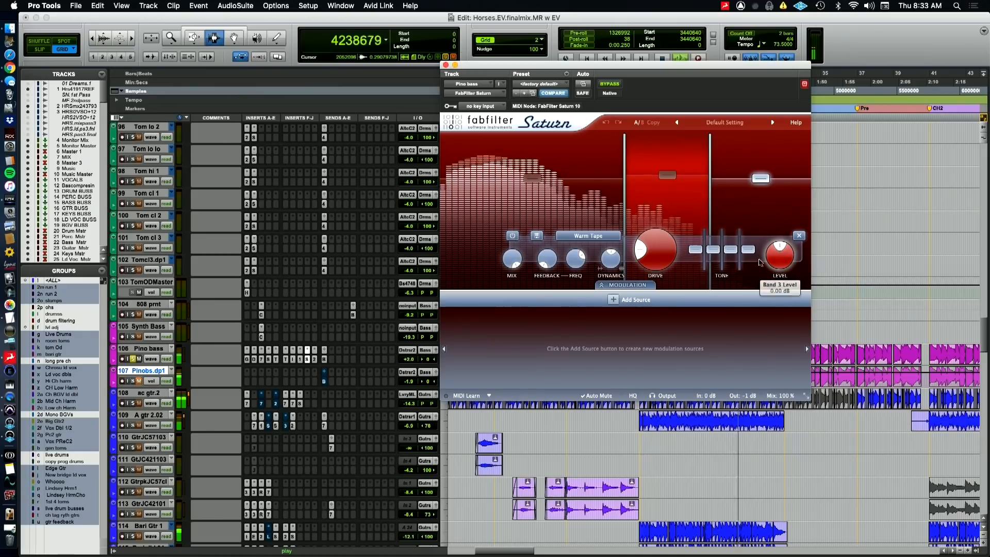
{"action": "left_click", "coordinate": [666, 211]}
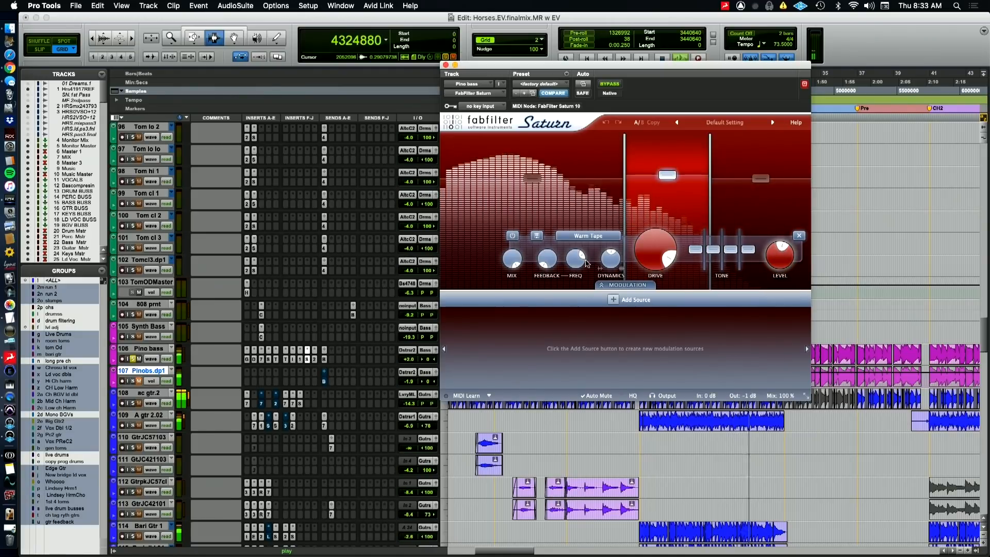
Compare the playing chorus with the Pino bass's FabFilter Saturn bypassed and active
{"action": "left_click", "coordinate": [607, 86]}
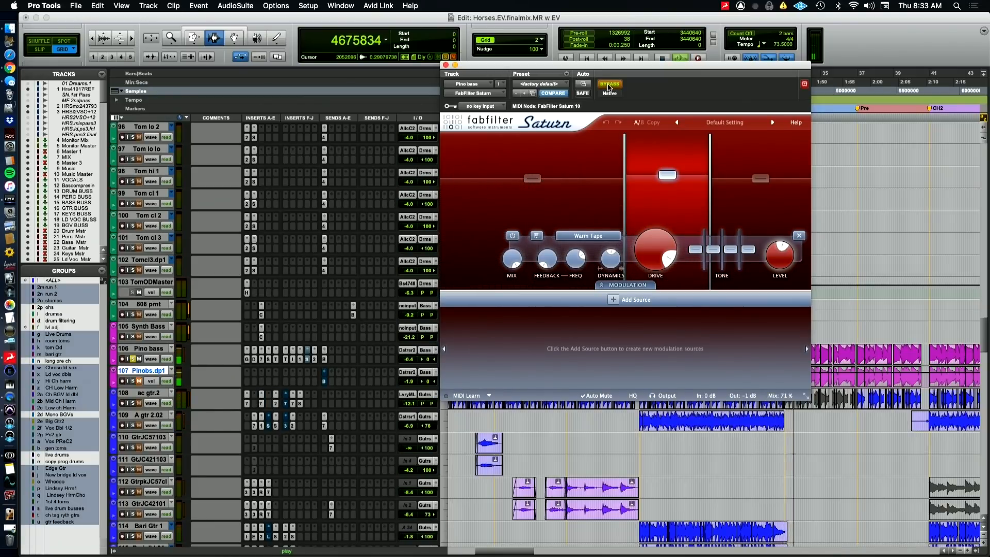
{"action": "left_click", "coordinate": [607, 86]}
{"action": "key", "text": "space"}
{"action": "key", "text": "super+Tab"}
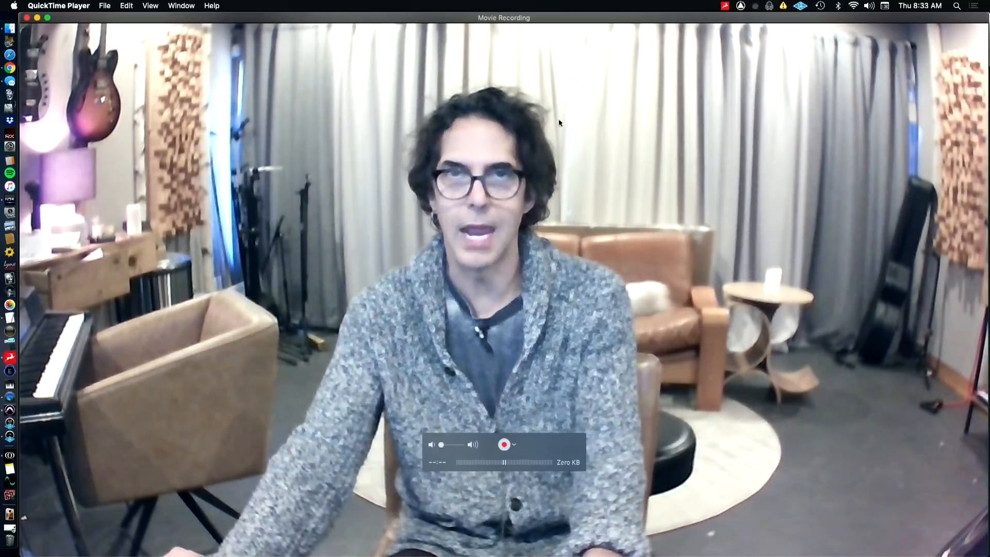
{"action": "key", "text": "super+Tab"}
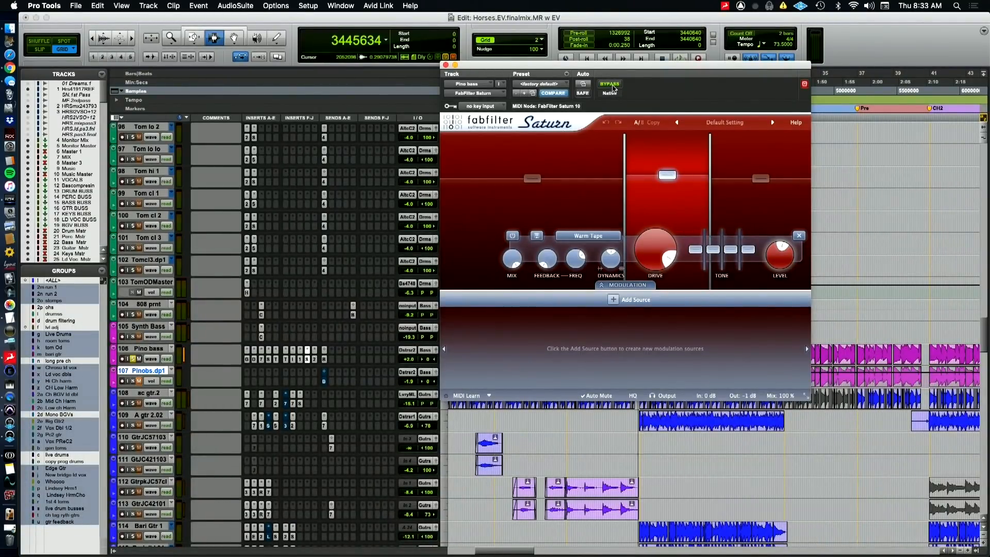
{"action": "key", "text": "space"}
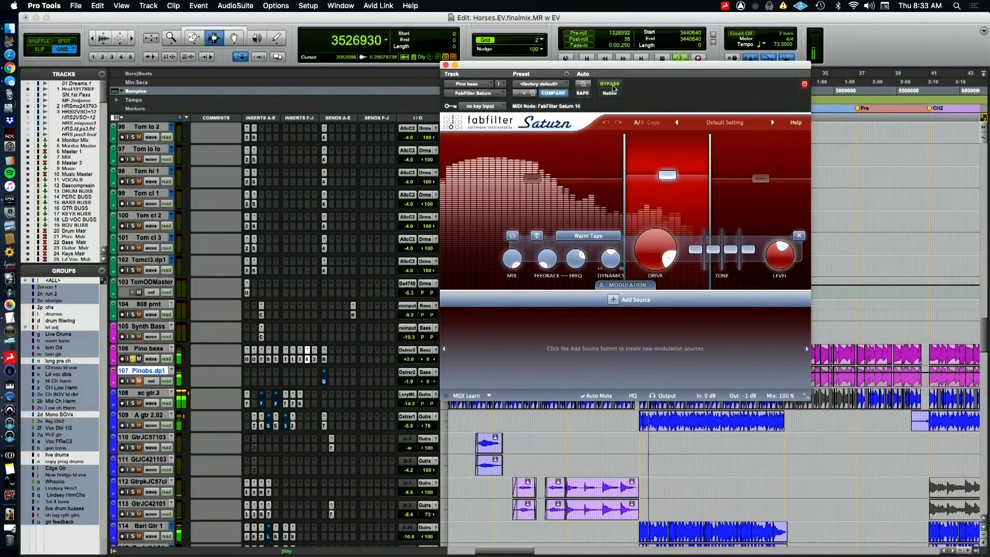
{"action": "left_click", "coordinate": [610, 84]}
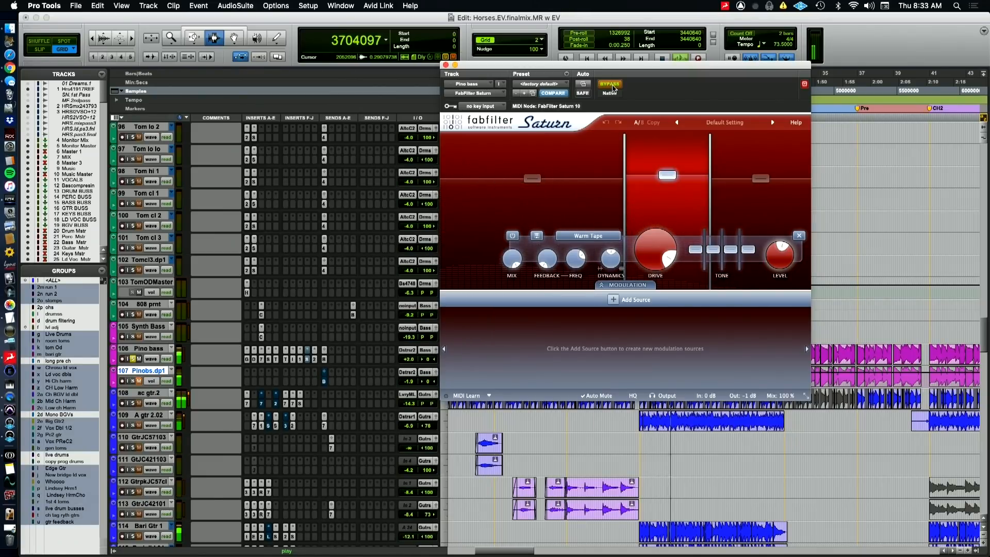
{"action": "left_click", "coordinate": [610, 84]}
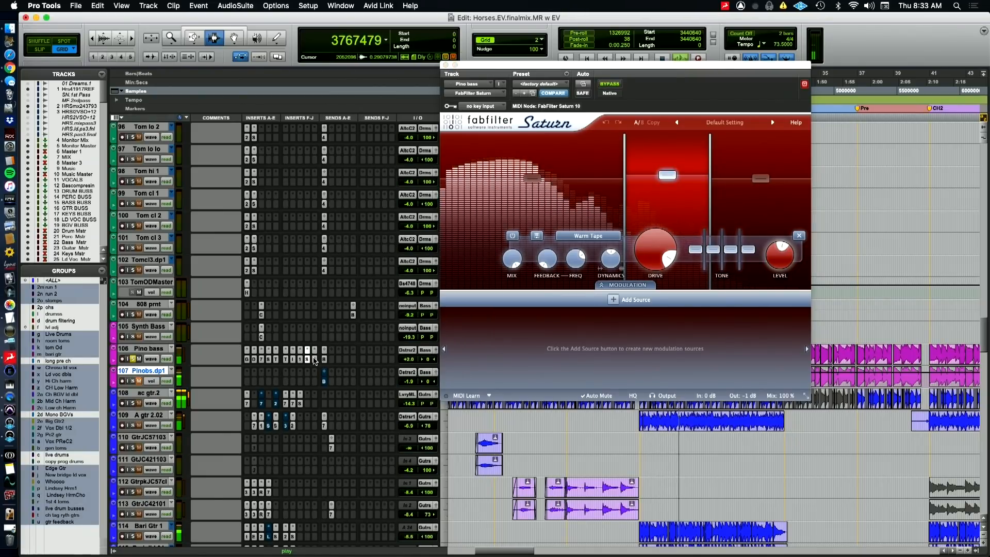
Open the FabFilter Pro-Q 2 insert on the Pino bass, compare it bypassed and active, and examine its phase invert option
{"action": "left_click", "coordinate": [315, 359]}
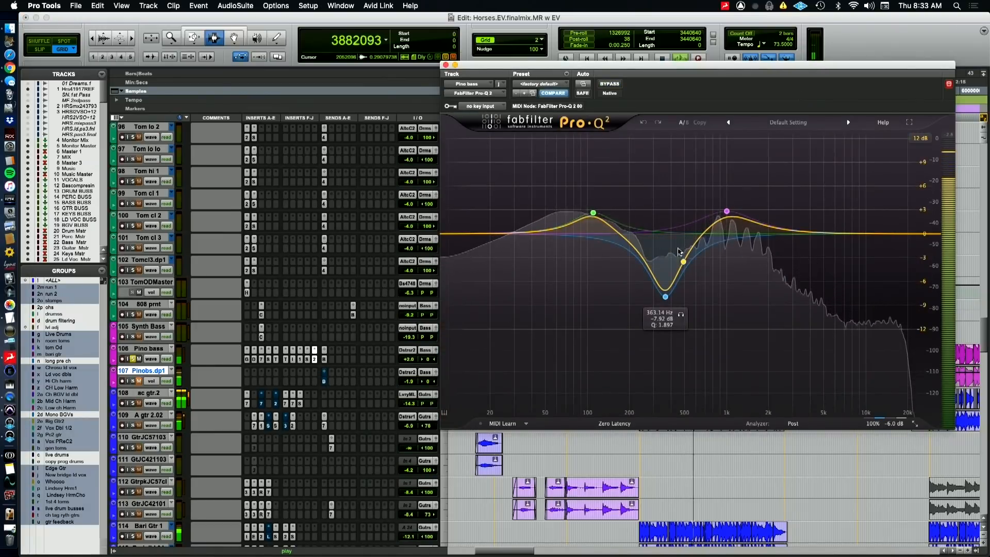
{"action": "left_click", "coordinate": [610, 86]}
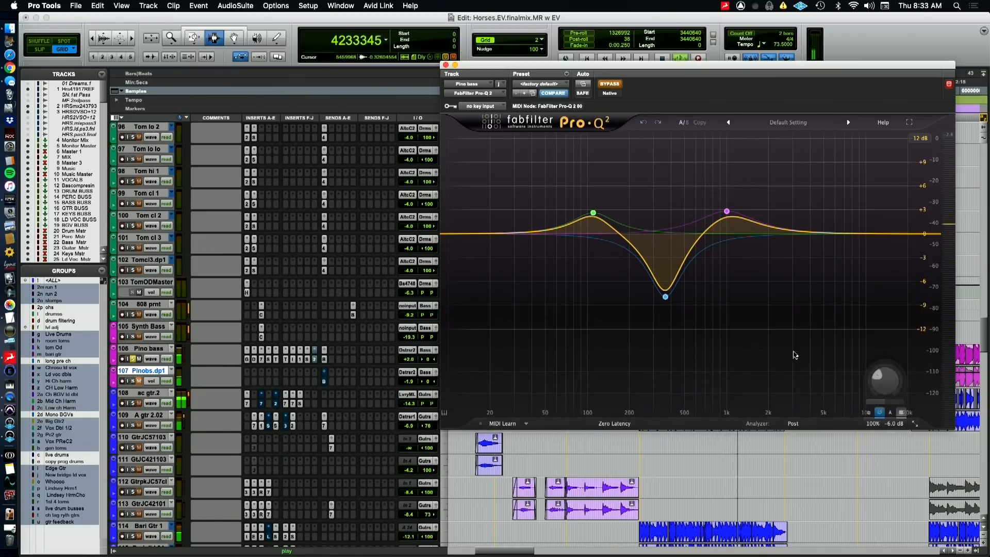
{"action": "left_click", "coordinate": [609, 84]}
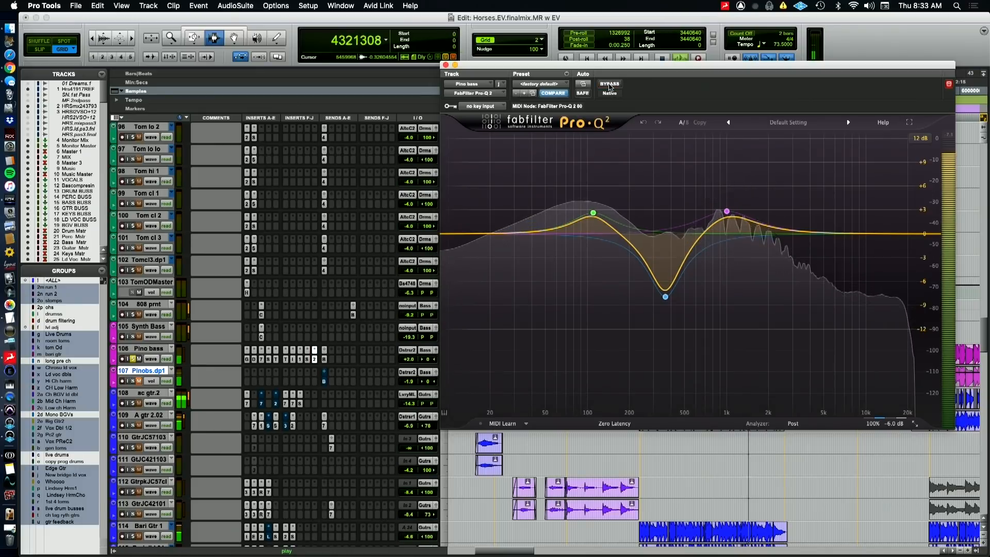
{"action": "mouse_move", "coordinate": [878, 416]}
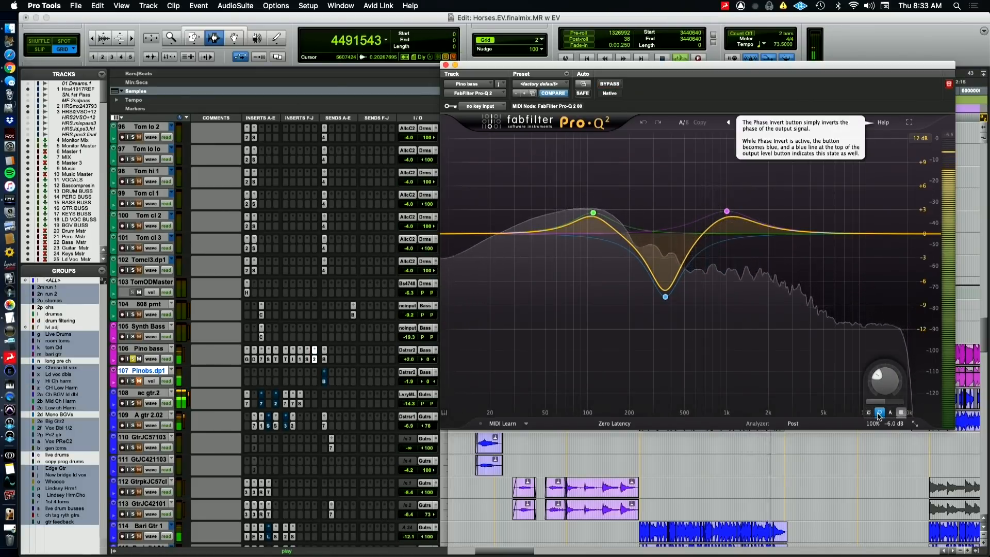
{"action": "key", "text": "super+Tab"}
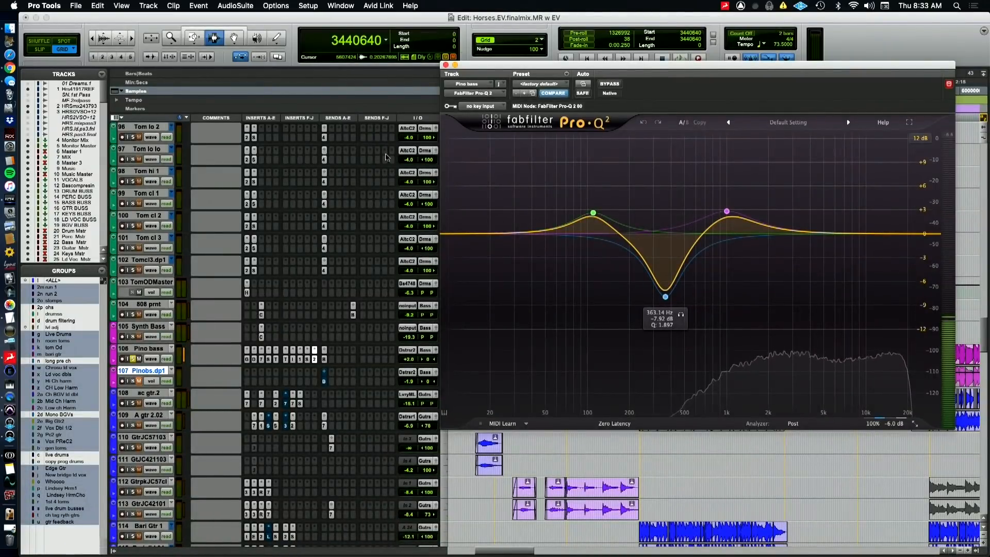
Take the Pino bass out of solo and play the full mix from just before the first chorus
{"action": "left_click", "coordinate": [133, 359]}
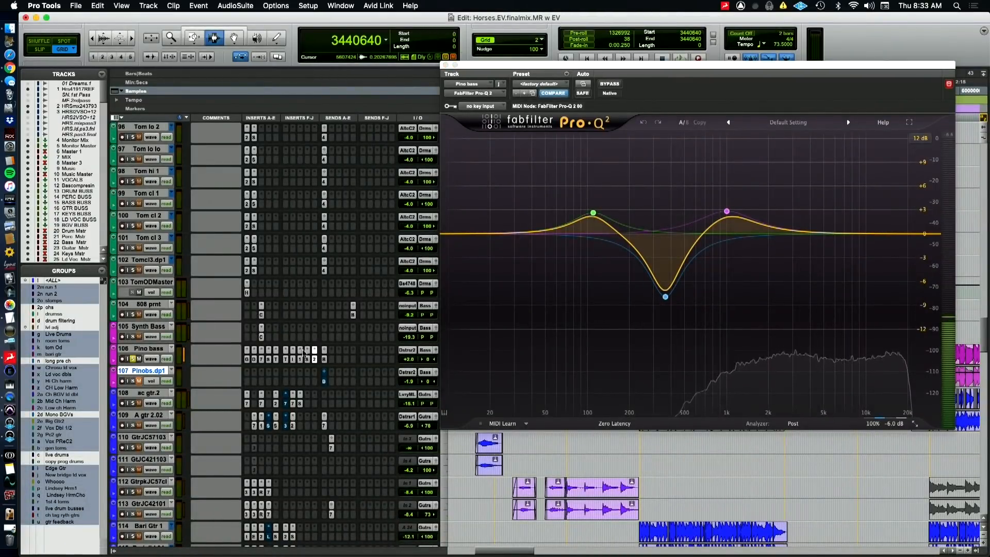
{"action": "left_click", "coordinate": [446, 65]}
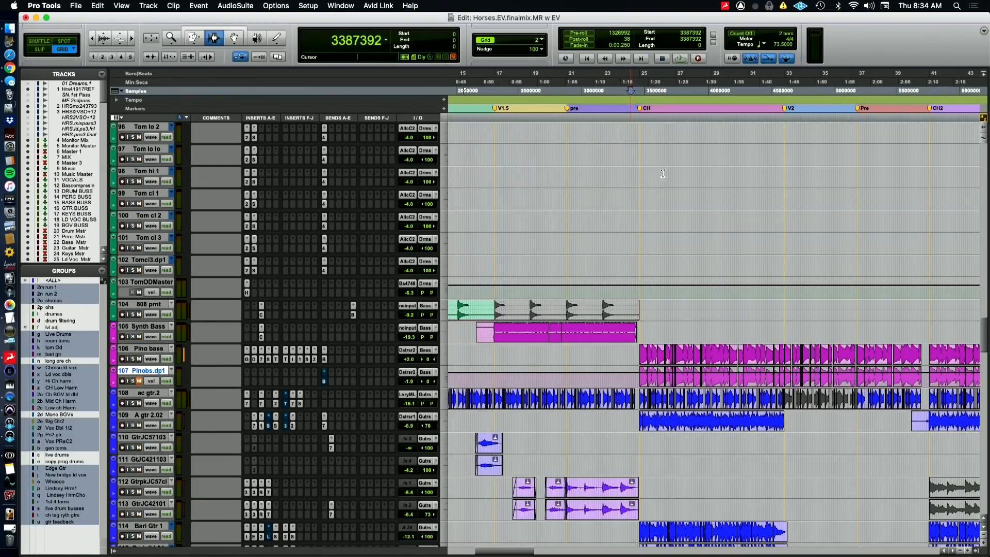
{"action": "key", "text": "space"}
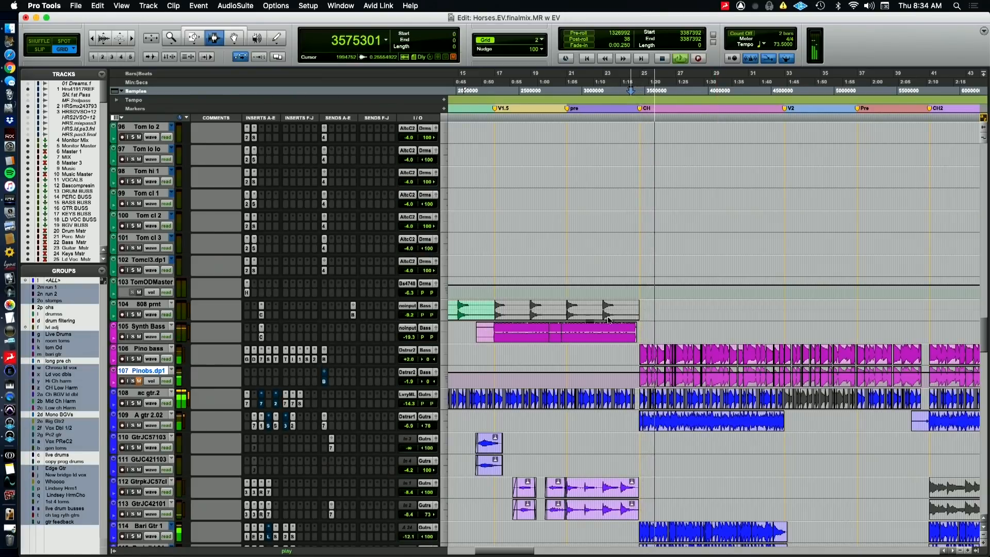
Reopen Pro-Q 2 on the Pino bass and compare the full mix with its phase invert off and on
{"action": "left_click", "coordinate": [313, 349]}
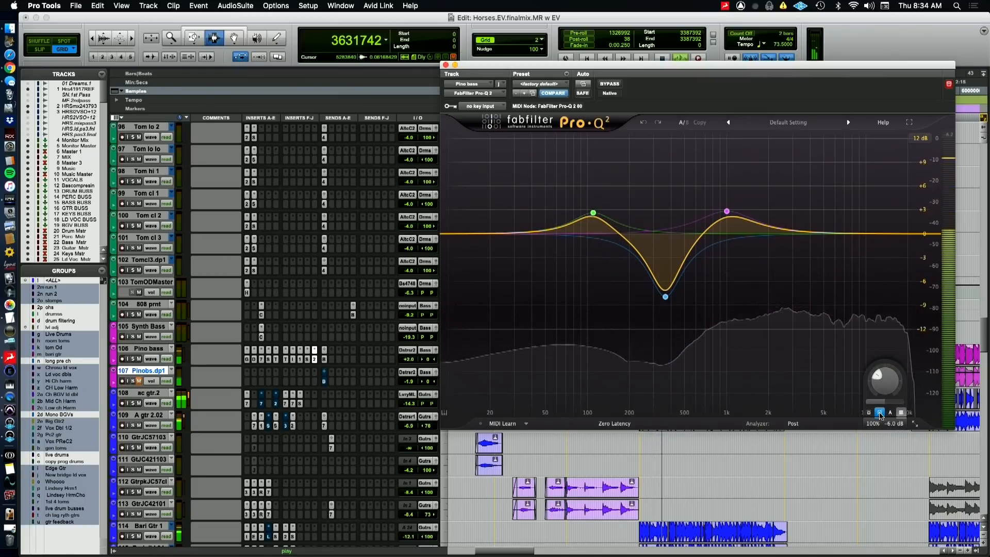
{"action": "key", "text": "space"}
{"action": "key", "text": "space"}
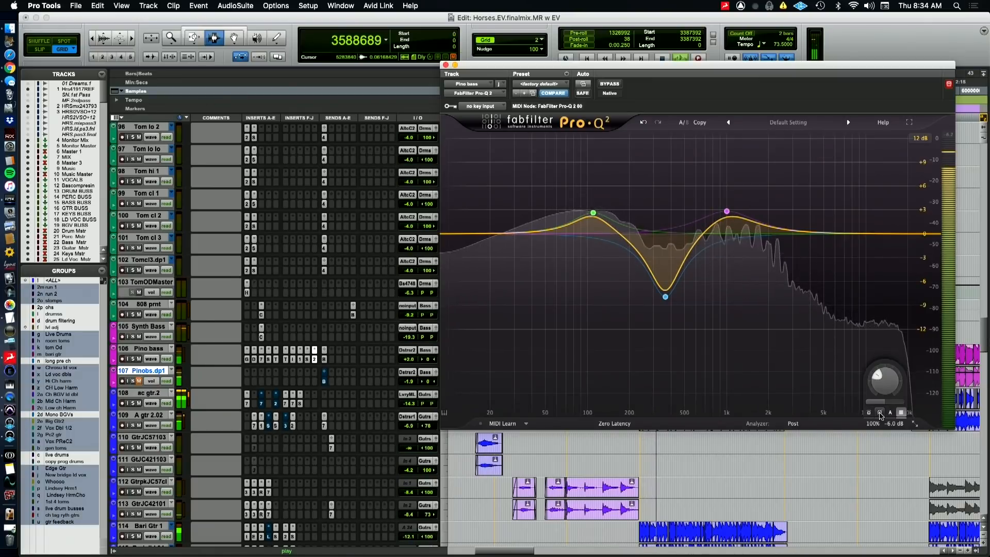
{"action": "key", "text": "space"}
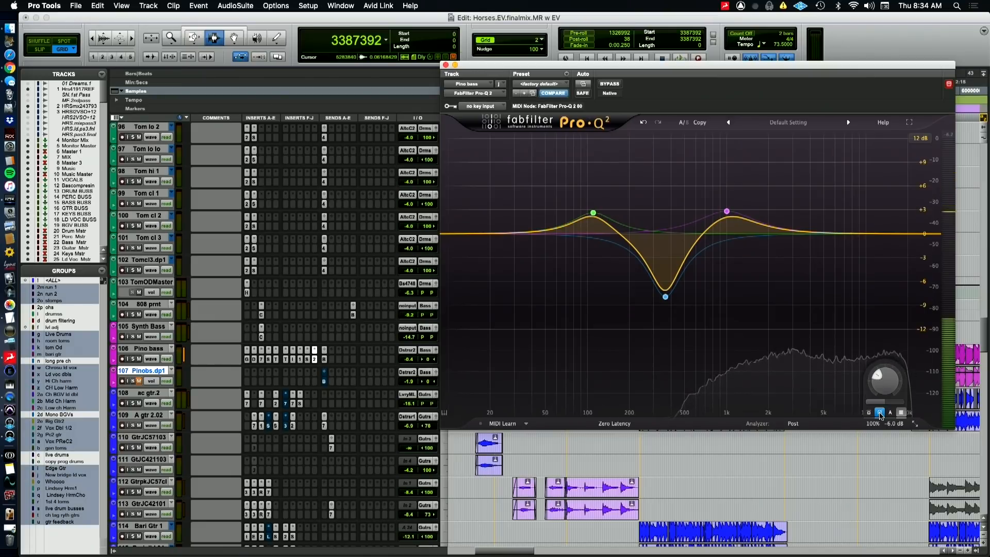
{"action": "key", "text": "space"}
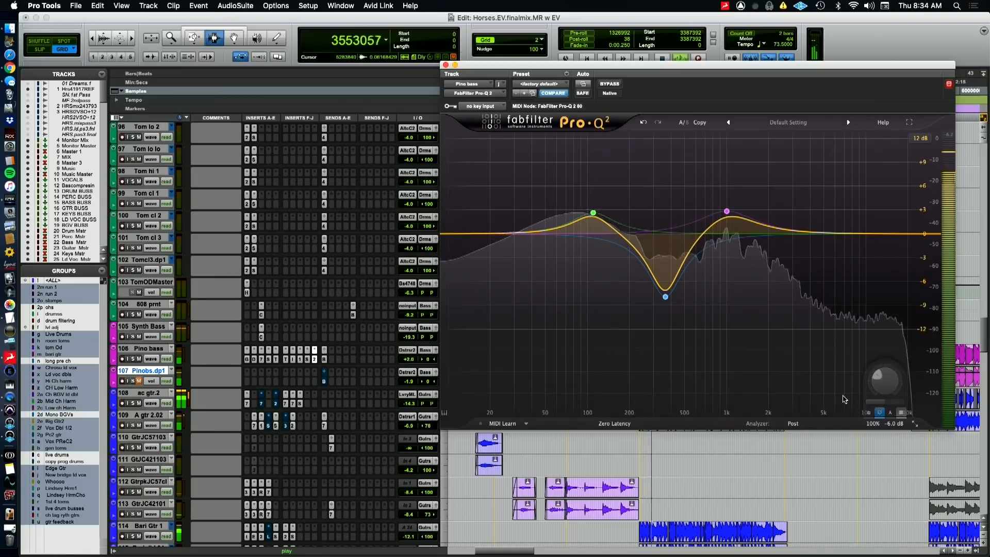
{"action": "key", "text": "space"}
{"action": "key", "text": "super+Tab"}
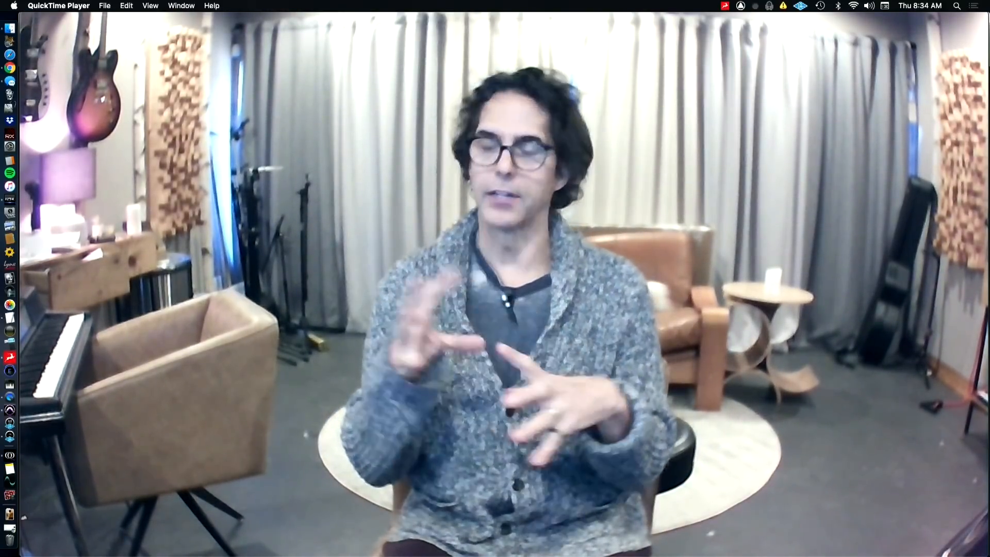
{"action": "mouse_move", "coordinate": [629, 153]}
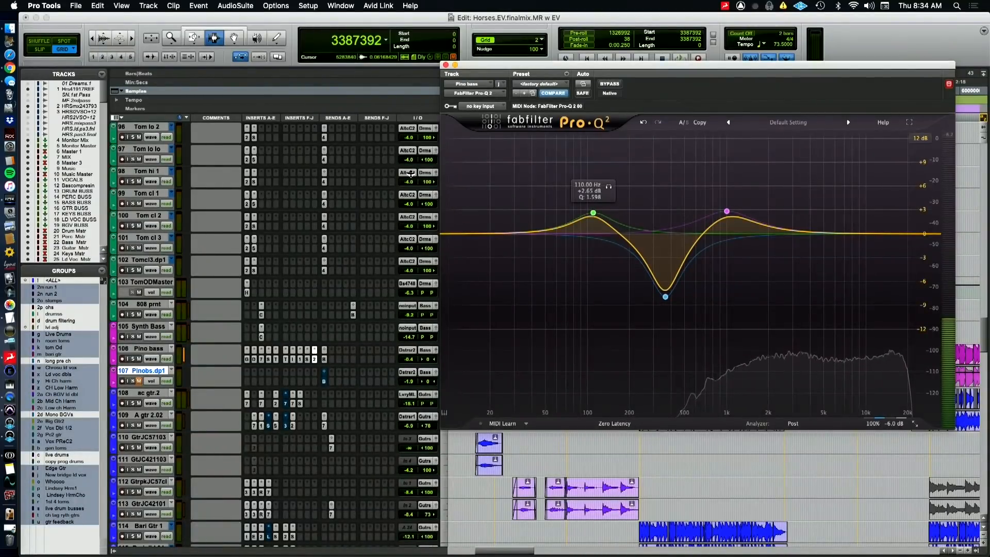
Display the plug-in Mix automation on the Pino bass and audition it from the second verse and into the second chorus
{"action": "left_click", "coordinate": [445, 65]}
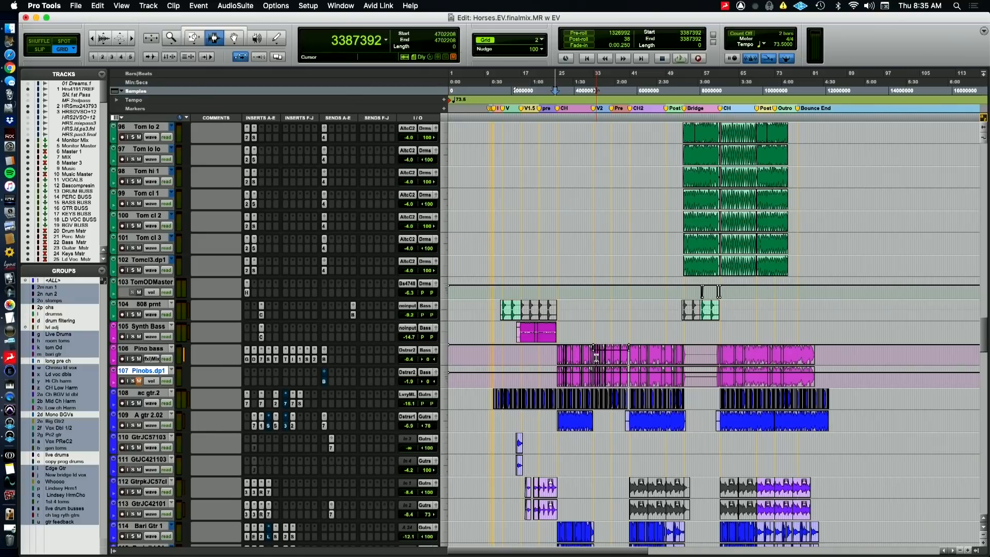
{"action": "key", "text": "space"}
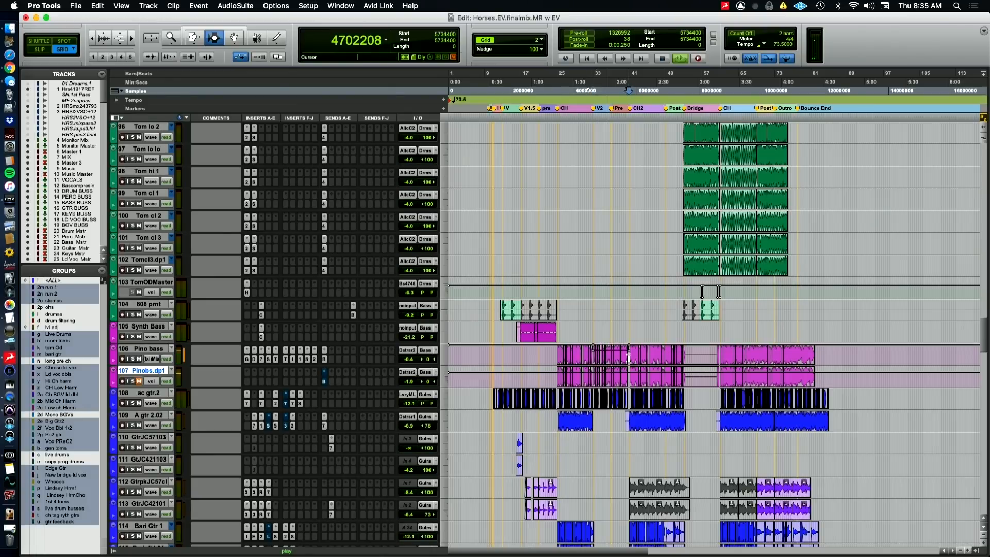
{"action": "key", "text": "space"}
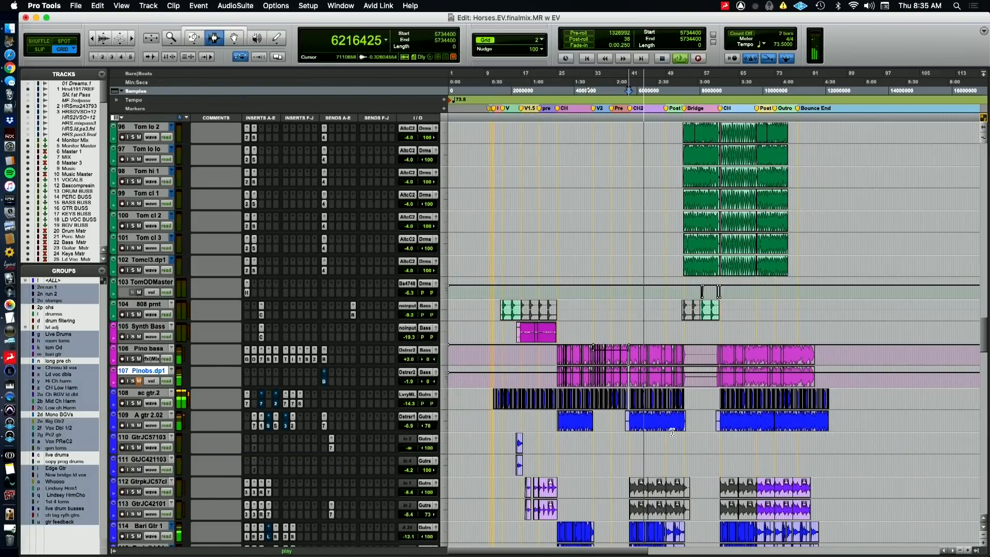
{"action": "key", "text": "space"}
{"action": "key", "text": "super+Tab"}
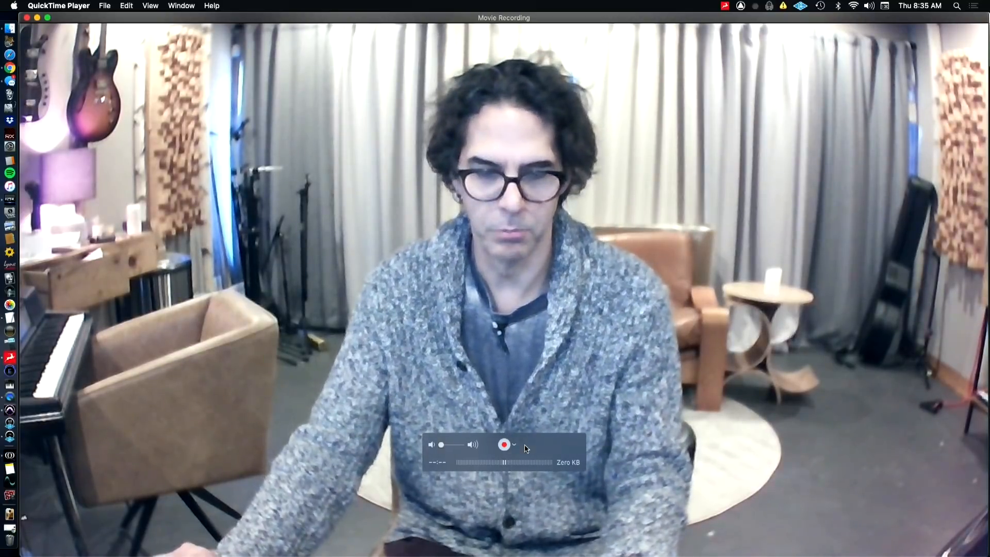
{"action": "key", "text": "super+Tab"}
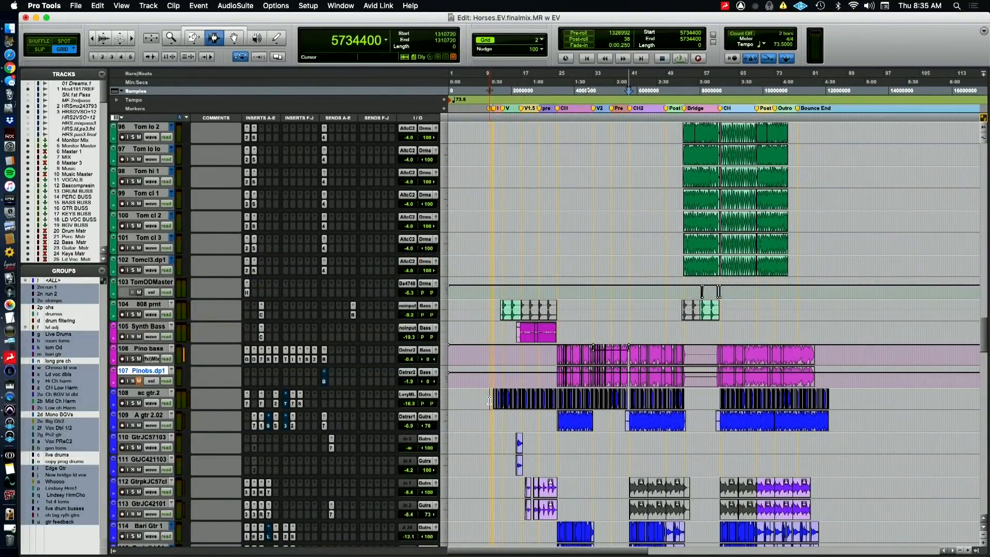
Place the playback position at the start of the ac gtr.2 audio before the intro and solo that track
{"action": "key", "text": "super+bracketright"}
{"action": "key", "text": "super+bracketright"}
{"action": "key", "text": "super+bracketright"}
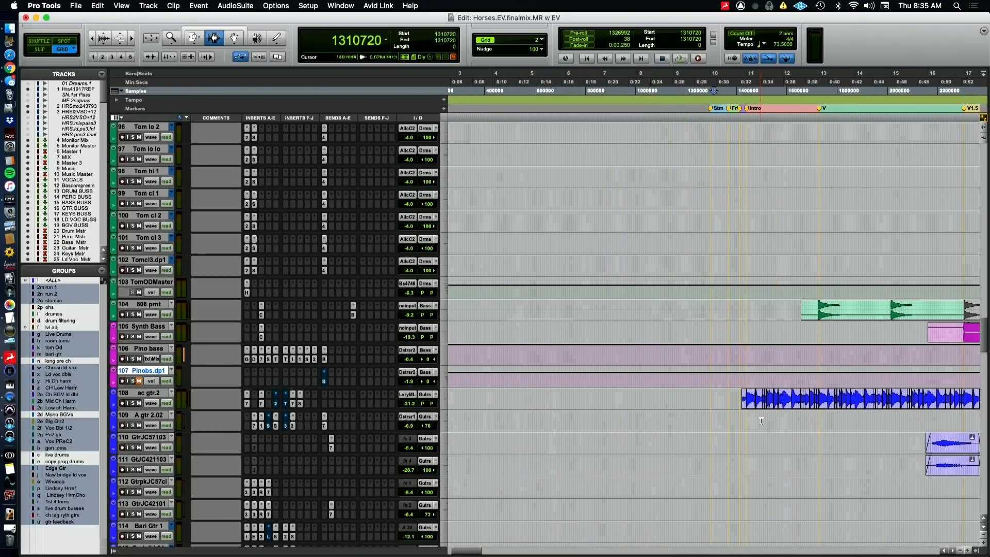
{"action": "left_click", "coordinate": [739, 403]}
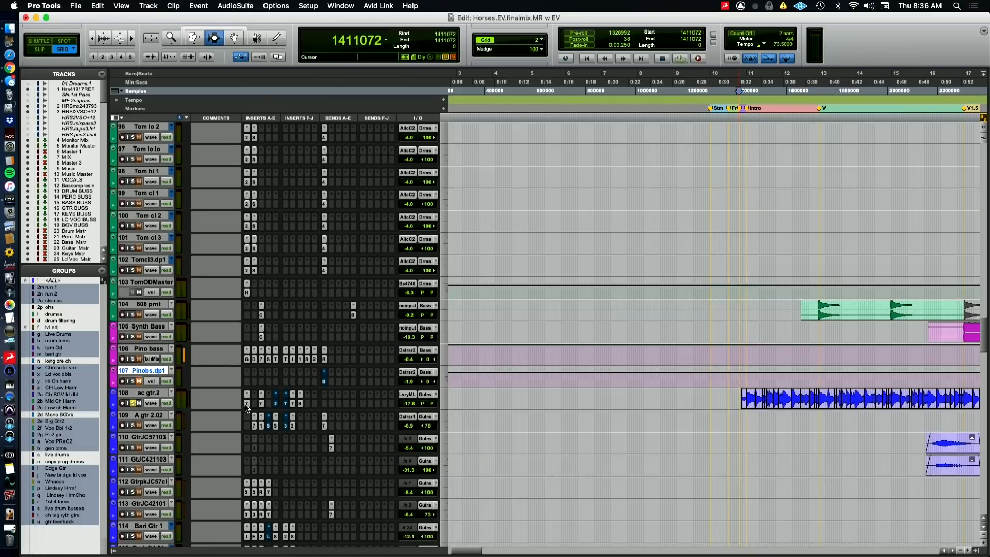
View the ac gtr.2 inserts one after another: EQ3 7-Band, BF-76, SuperTap 2-Taps, CLA-76, the second EQ3 7-Band and Sie-Q
{"action": "left_click", "coordinate": [247, 405]}
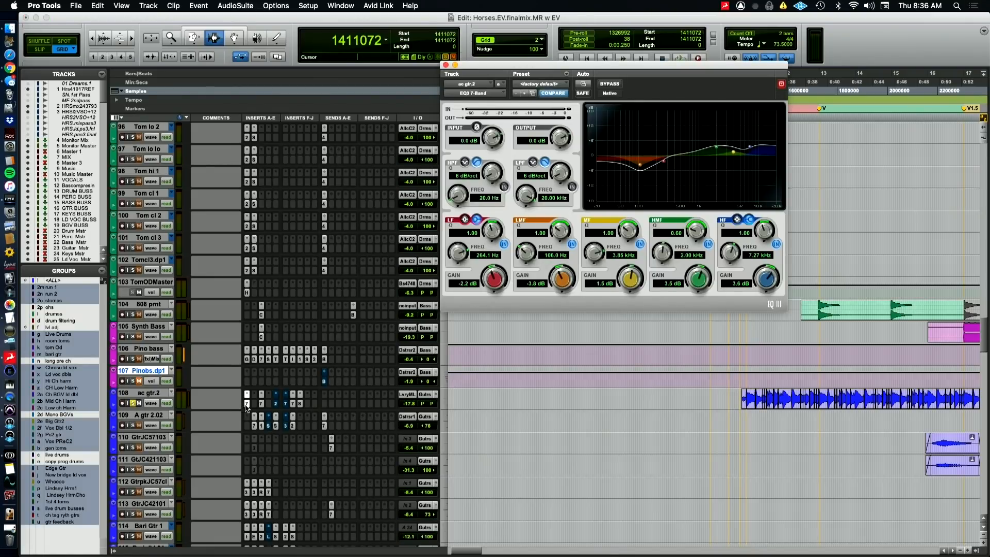
{"action": "left_click", "coordinate": [261, 403]}
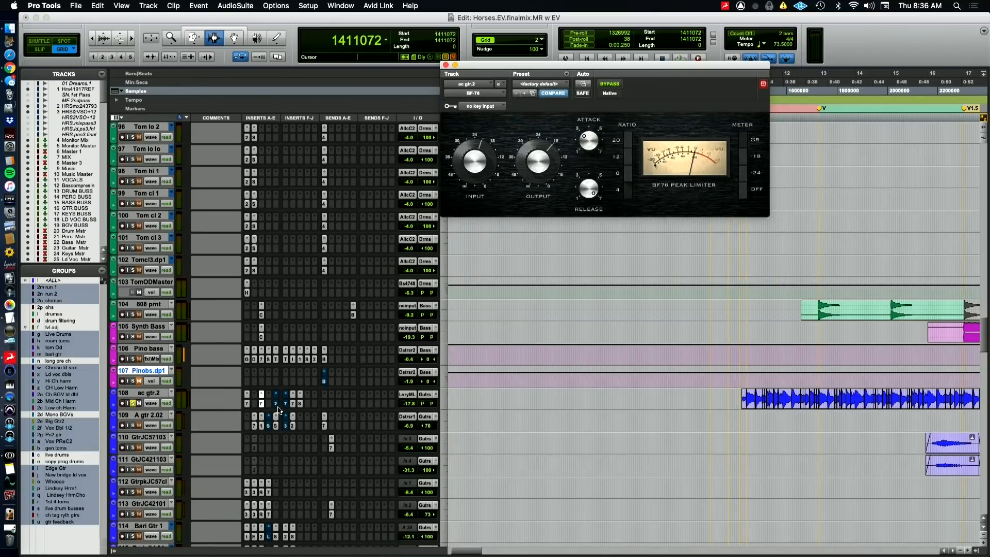
{"action": "left_click", "coordinate": [276, 404]}
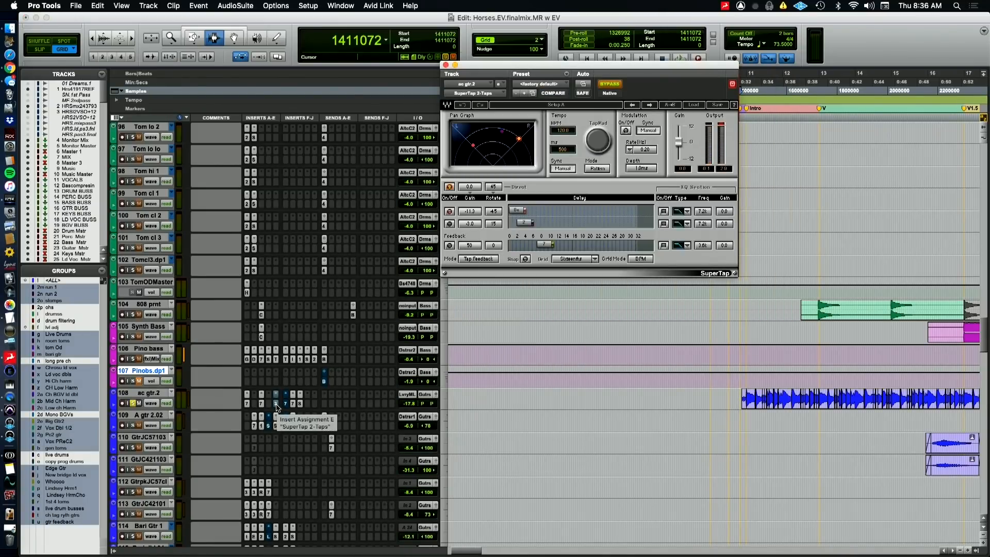
{"action": "left_click", "coordinate": [276, 405]}
{"action": "left_click", "coordinate": [287, 405]}
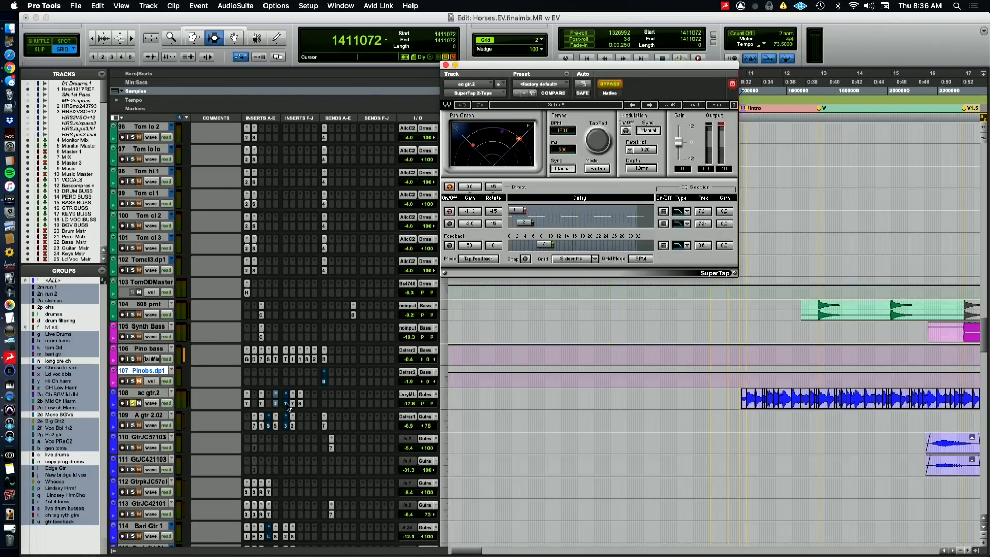
{"action": "left_click", "coordinate": [287, 405]}
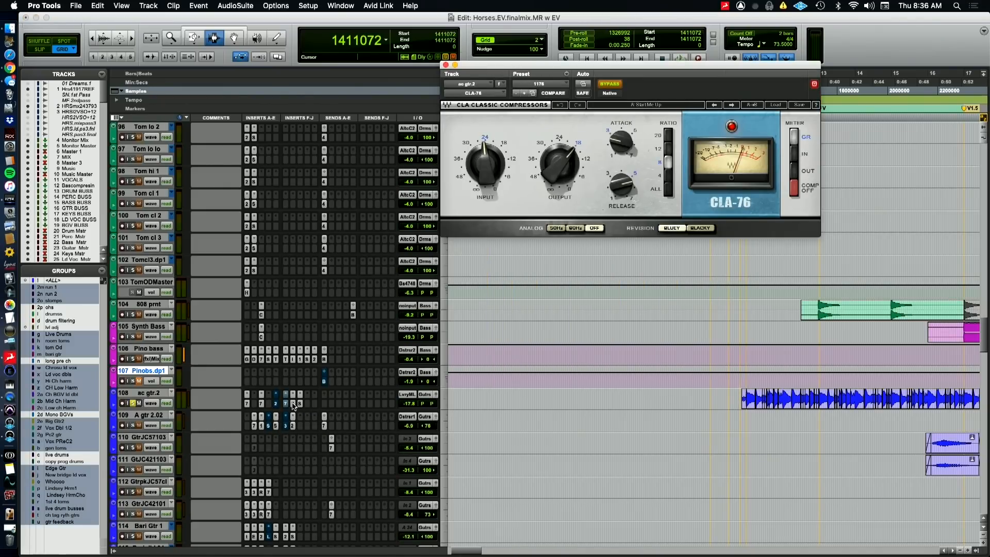
{"action": "left_click", "coordinate": [293, 405]}
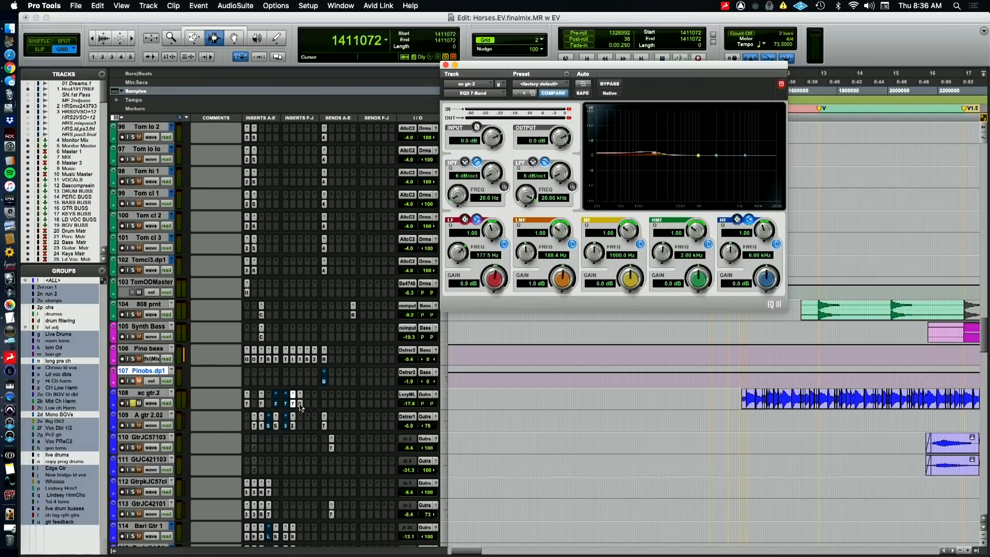
{"action": "left_click", "coordinate": [301, 408]}
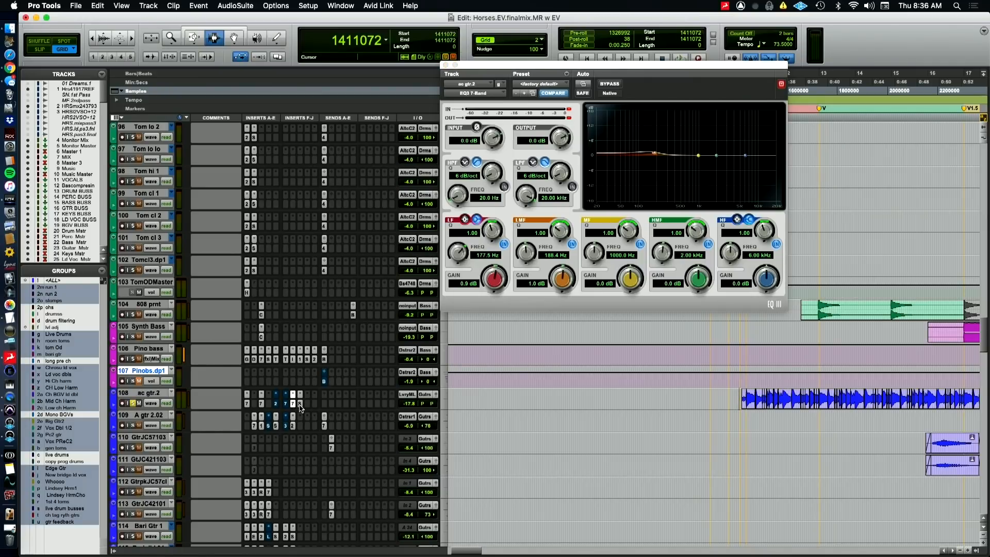
{"action": "left_click", "coordinate": [301, 408]}
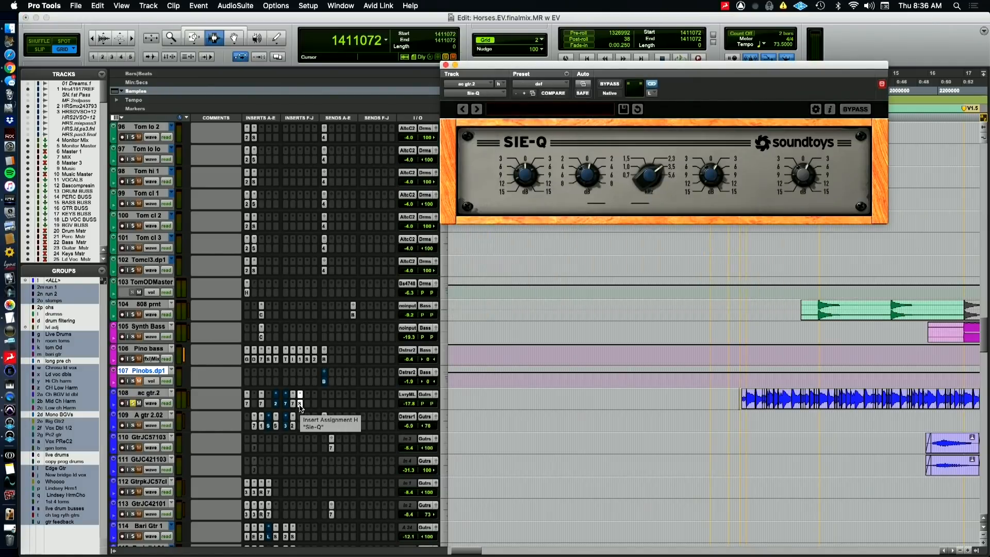
{"action": "left_click", "coordinate": [301, 408]}
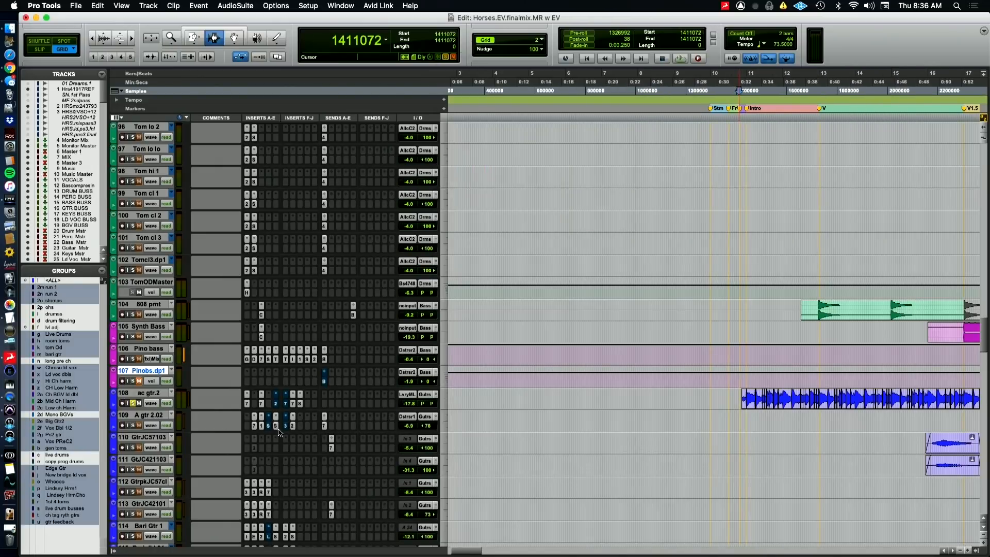
Play the soloed ac gtr.2 from the intro while examining SuperTap, the first EQ3 7-Band and BF-76, moving the plug-in window clear of the track's audio
{"action": "key", "text": "space"}
{"action": "scroll", "coordinate": [561, 273], "scroll_direction": "down", "scroll_amount": 5}
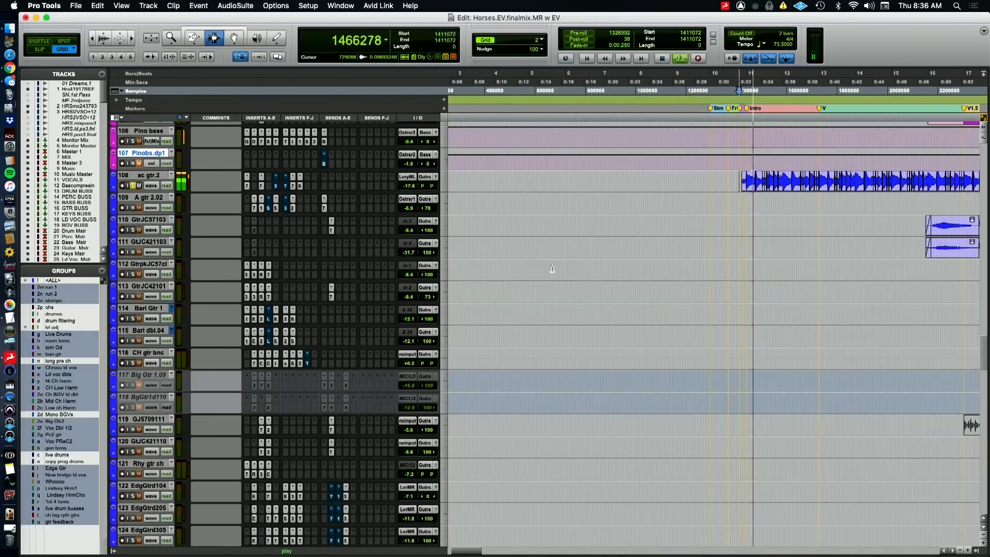
{"action": "left_click", "coordinate": [275, 186]}
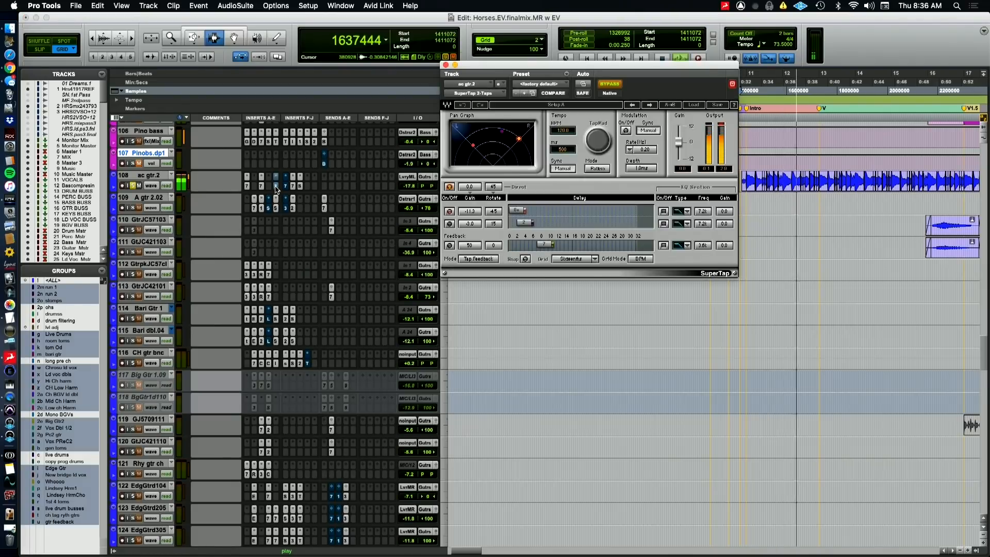
{"action": "left_click", "coordinate": [275, 187]}
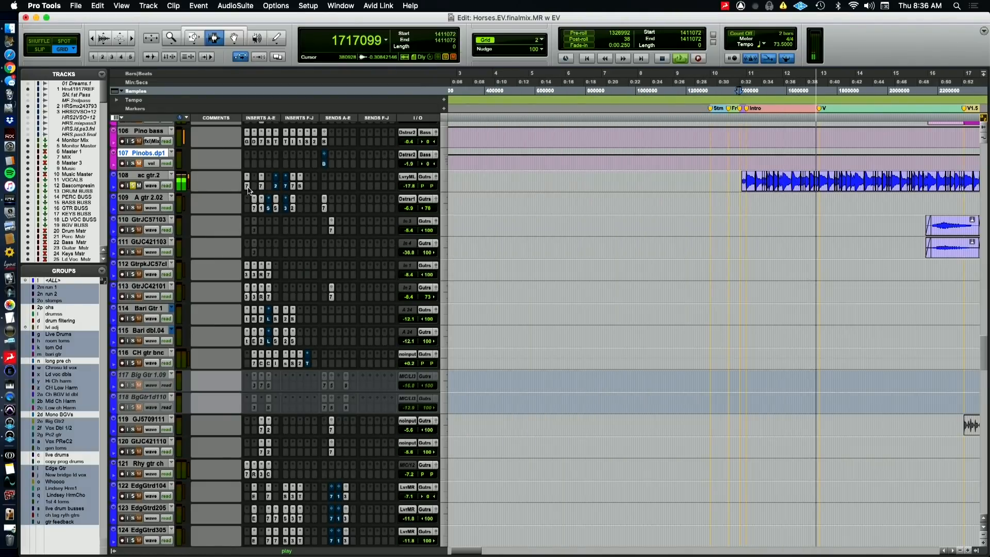
{"action": "left_click", "coordinate": [247, 187]}
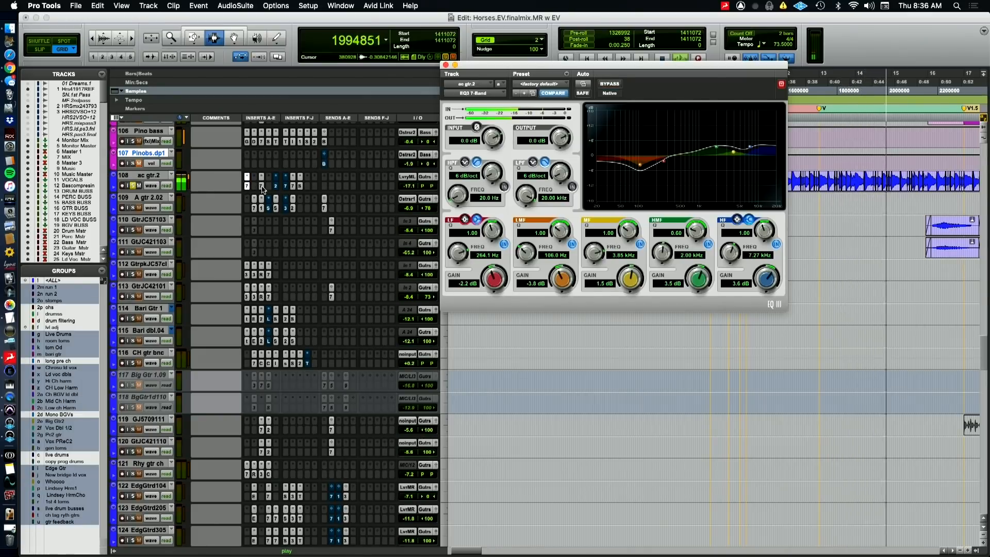
{"action": "left_click", "coordinate": [262, 187]}
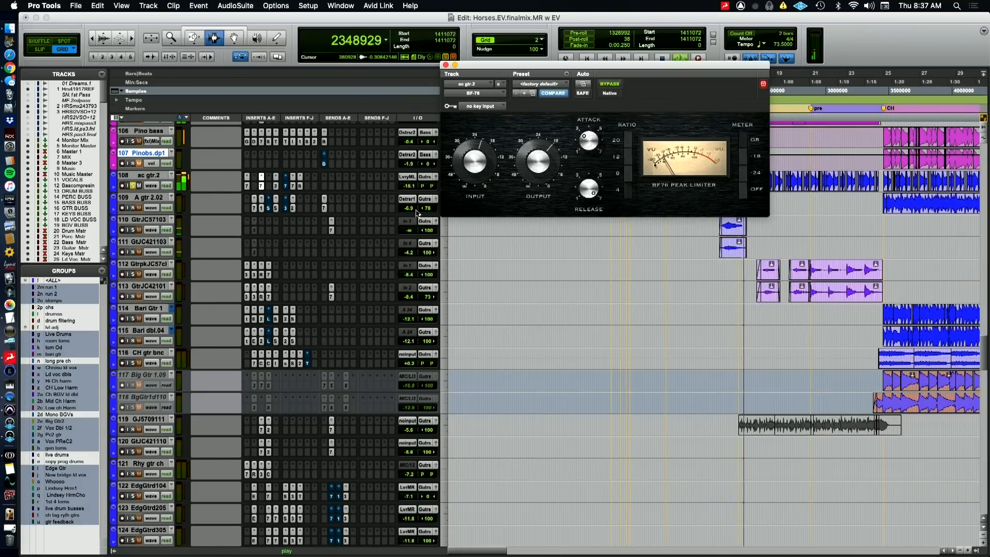
{"action": "left_click_drag", "start_coordinate": [482, 81], "coordinate": [558, 289]}
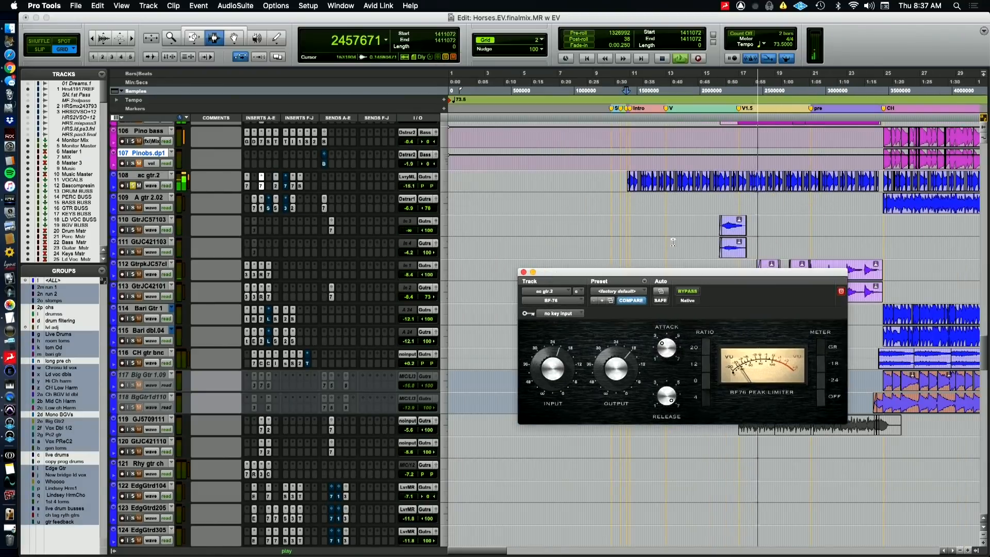
Place the playback position just before V1.5, open SuperTap on ac gtr.2 and set its delay grid mode to MS
{"action": "left_click", "coordinate": [732, 185]}
{"action": "key", "text": "super+Tab"}
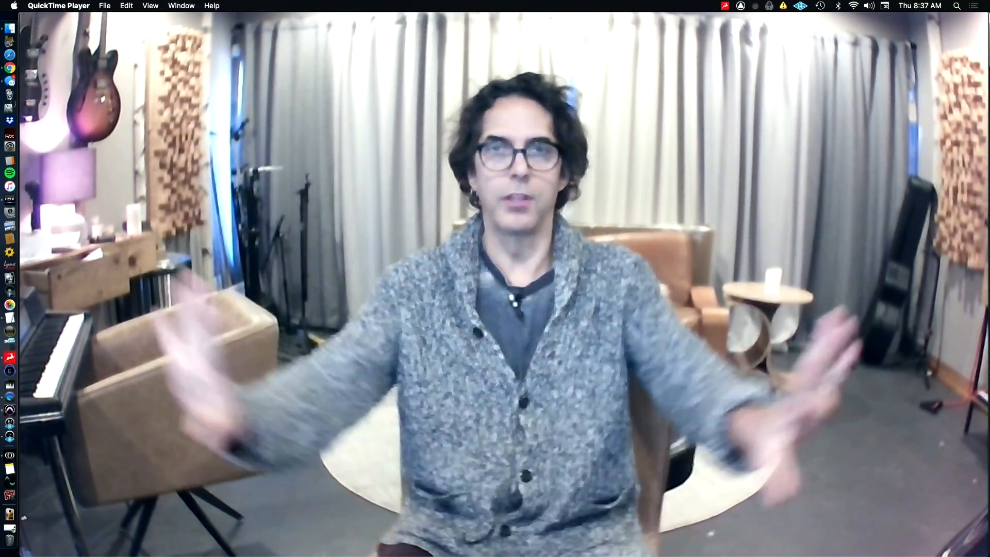
{"action": "key", "text": "super+Tab"}
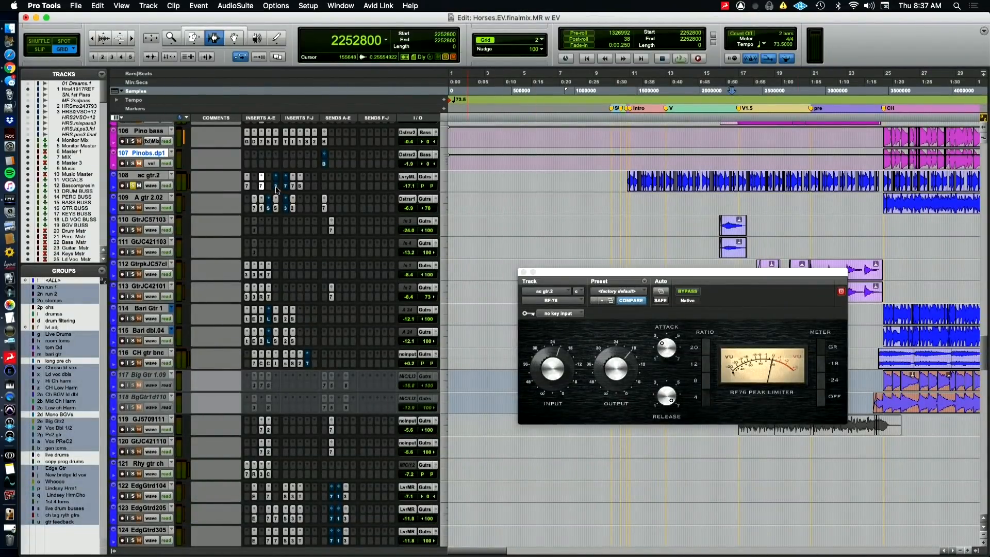
{"action": "left_click", "coordinate": [275, 186]}
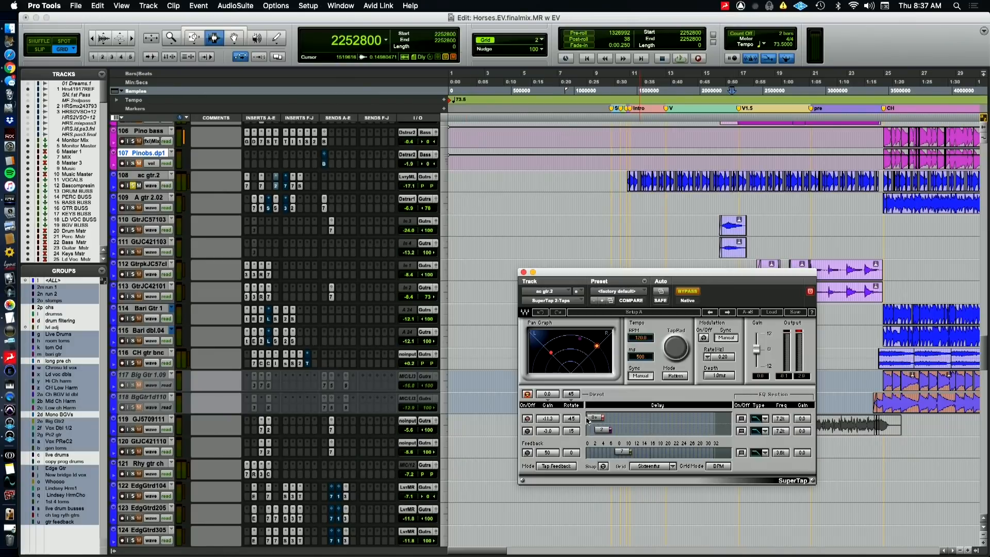
{"action": "left_click", "coordinate": [718, 466]}
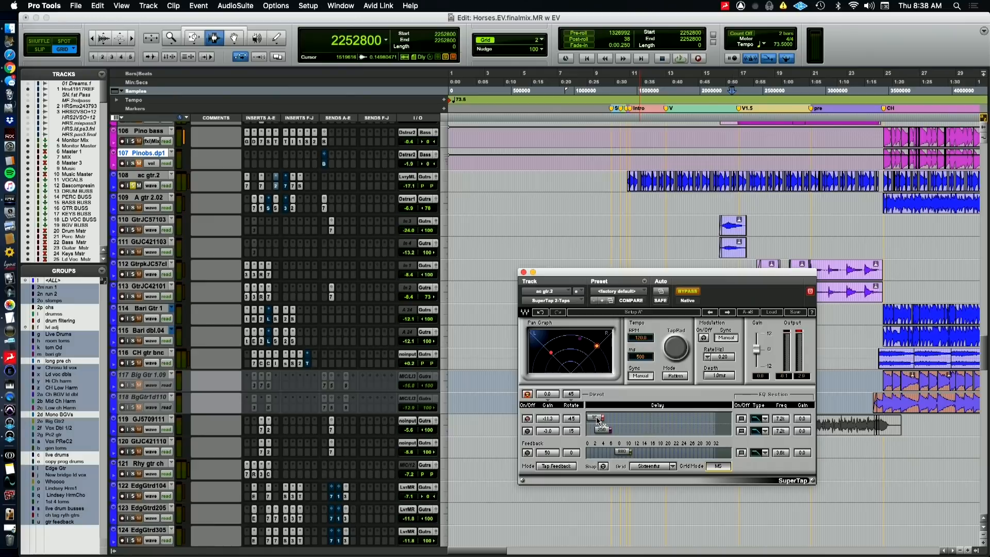
{"action": "key", "text": "super+Tab"}
Audition the soloed ac gtr.2 from shortly before V1.5 with SuperTap active, then stop playback with its window open
{"action": "left_click", "coordinate": [725, 78]}
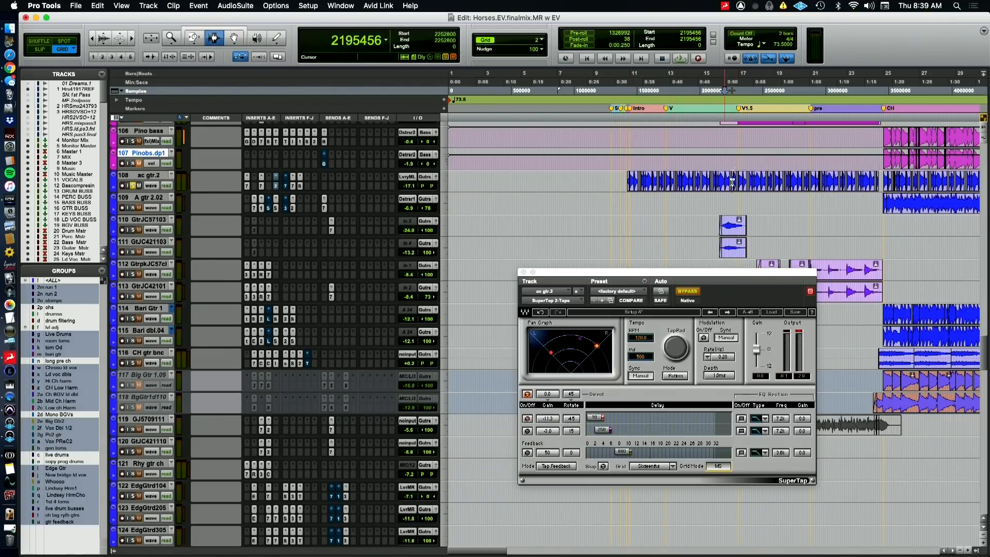
{"action": "key", "text": "space"}
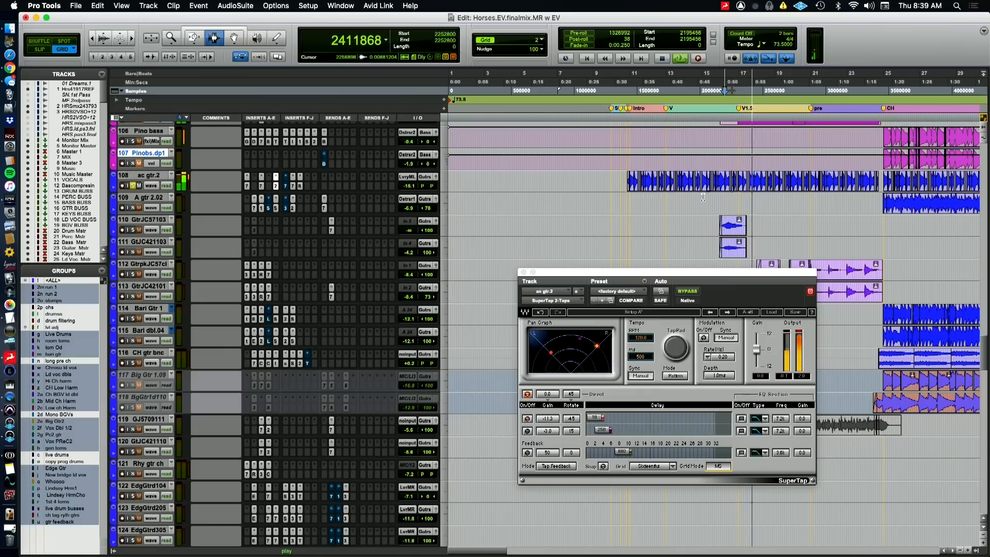
{"action": "left_click", "coordinate": [524, 272]}
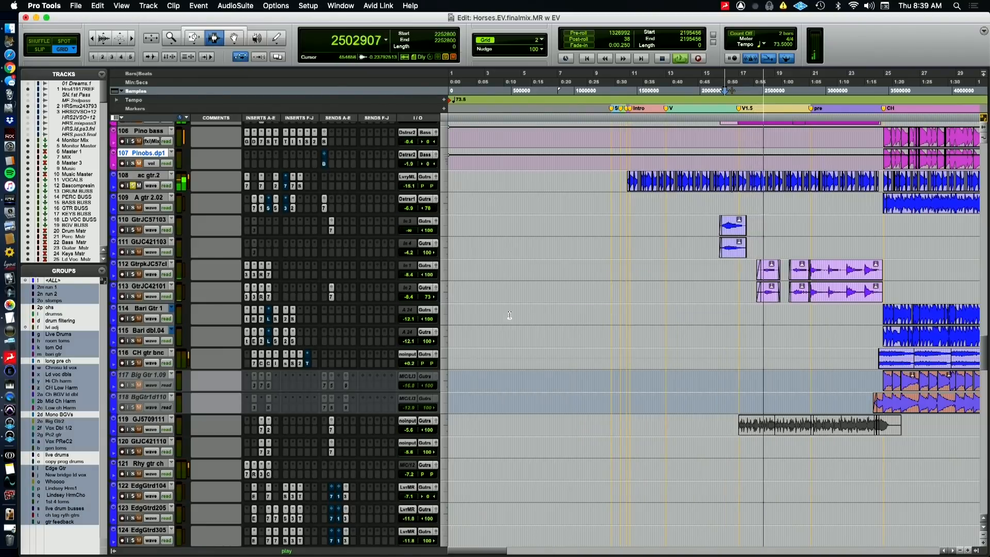
{"action": "left_click", "coordinate": [276, 187]}
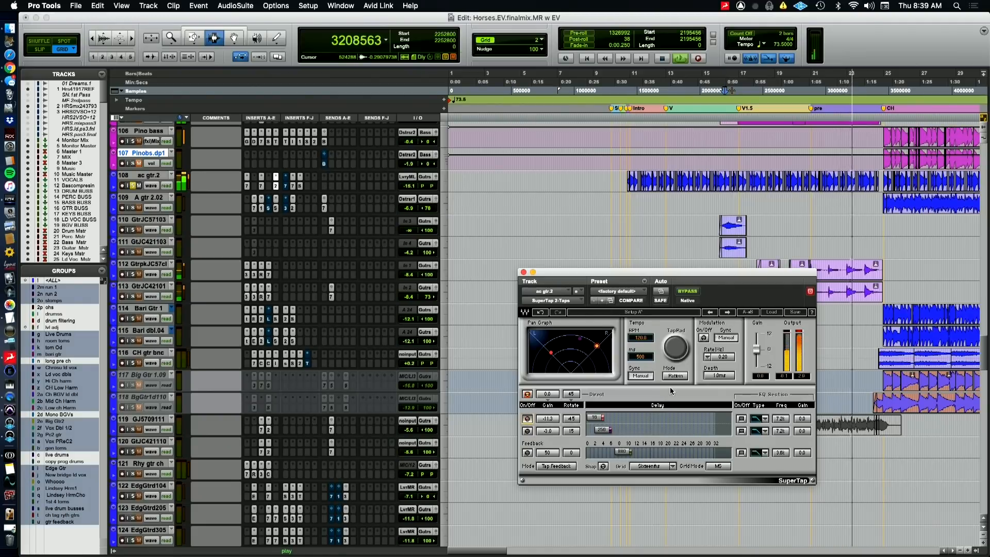
{"action": "key", "text": "space"}
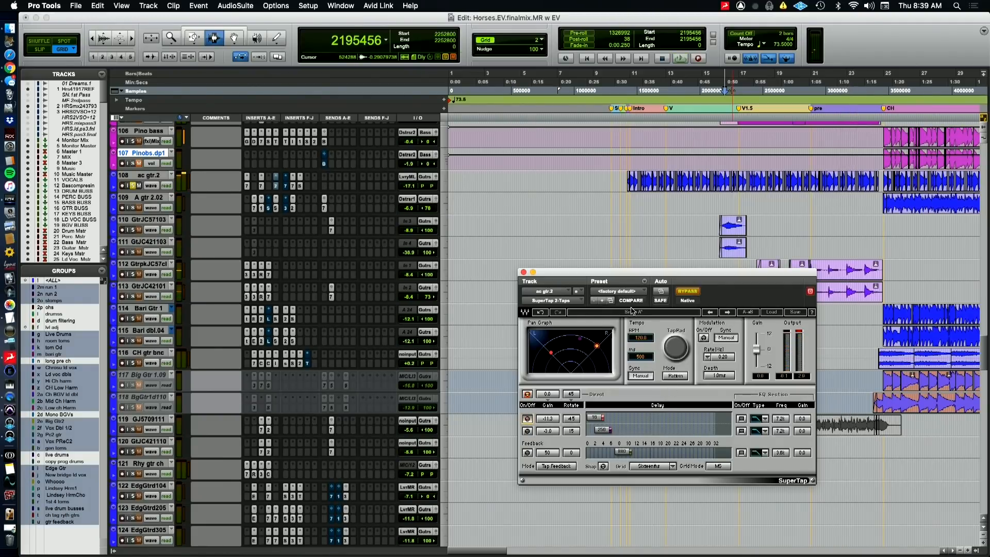
Take ac gtr.2 out of solo, play the full mix from before V1.5 with SuperTap active and close the plug-in window
{"action": "left_click", "coordinate": [136, 186]}
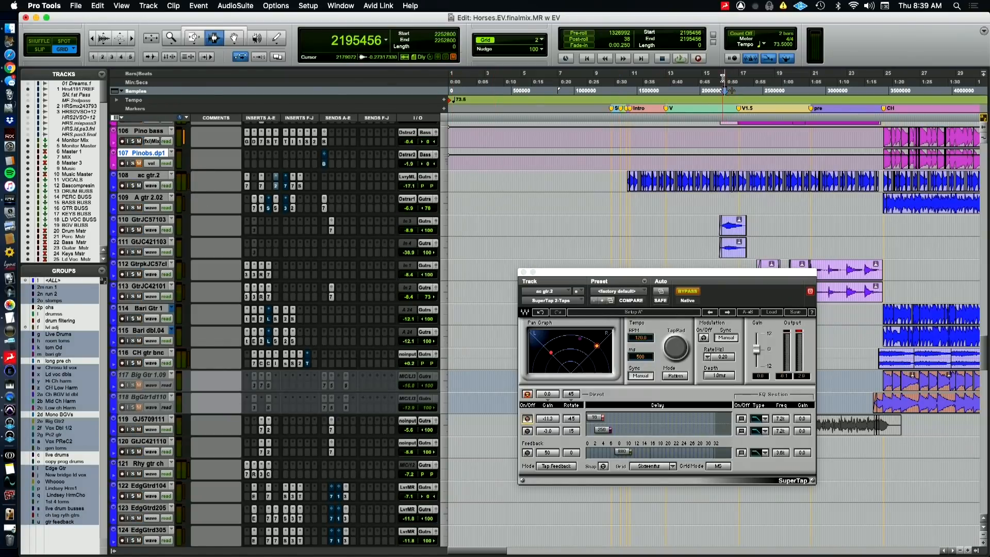
{"action": "key", "text": "space"}
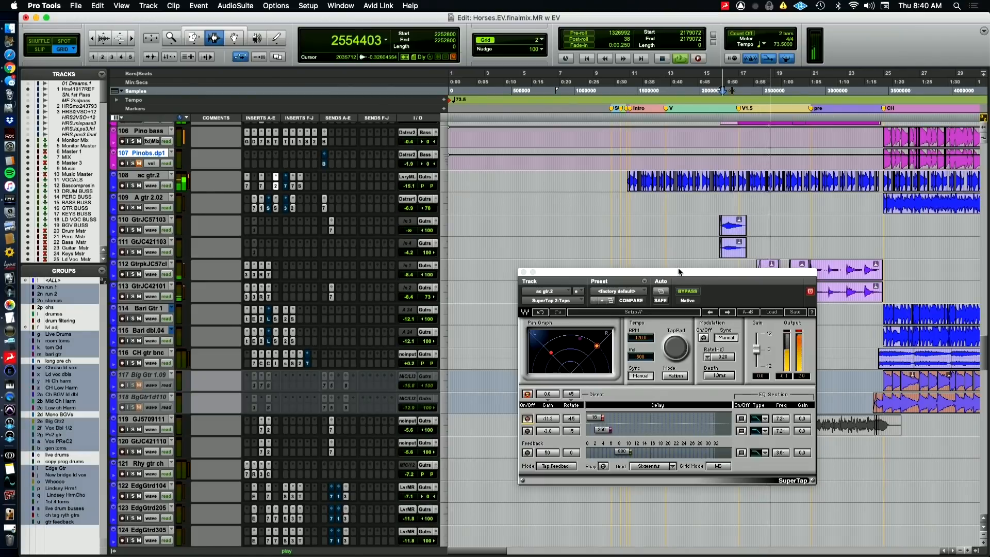
{"action": "left_click", "coordinate": [523, 272]}
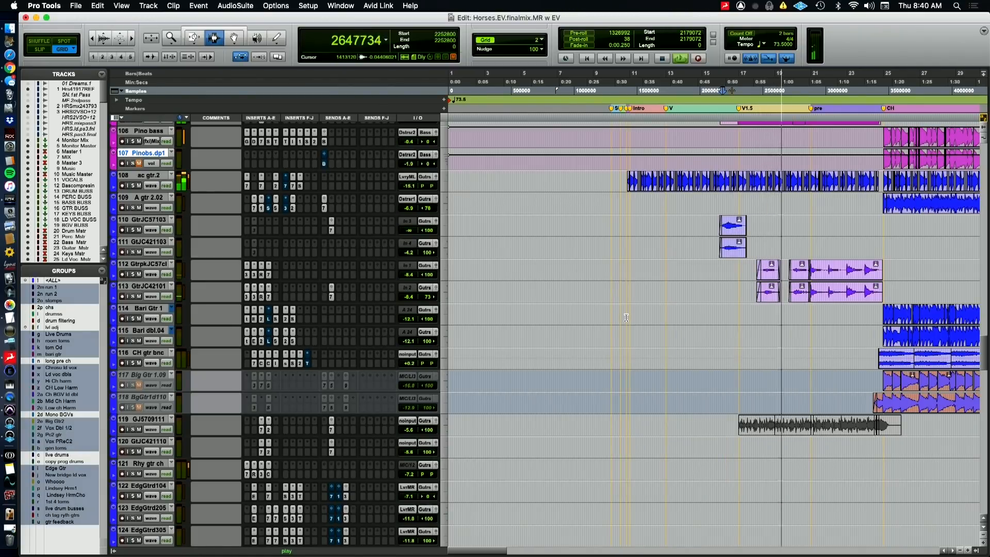
{"action": "key", "text": "super+Tab"}
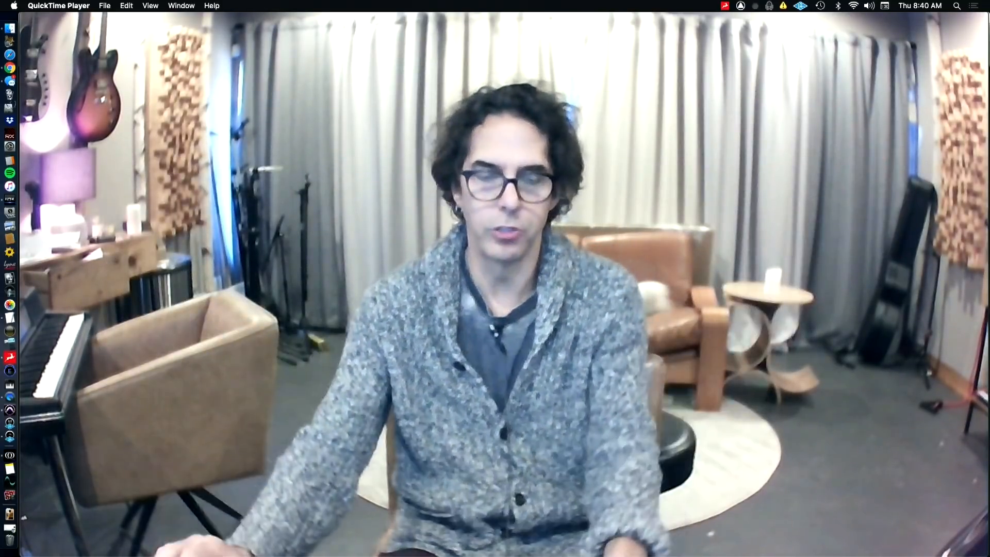
{"action": "key", "text": "super+Tab"}
Play the full mix from just before the first chorus to hear the acoustic guitars in context
{"action": "left_click", "coordinate": [880, 89]}
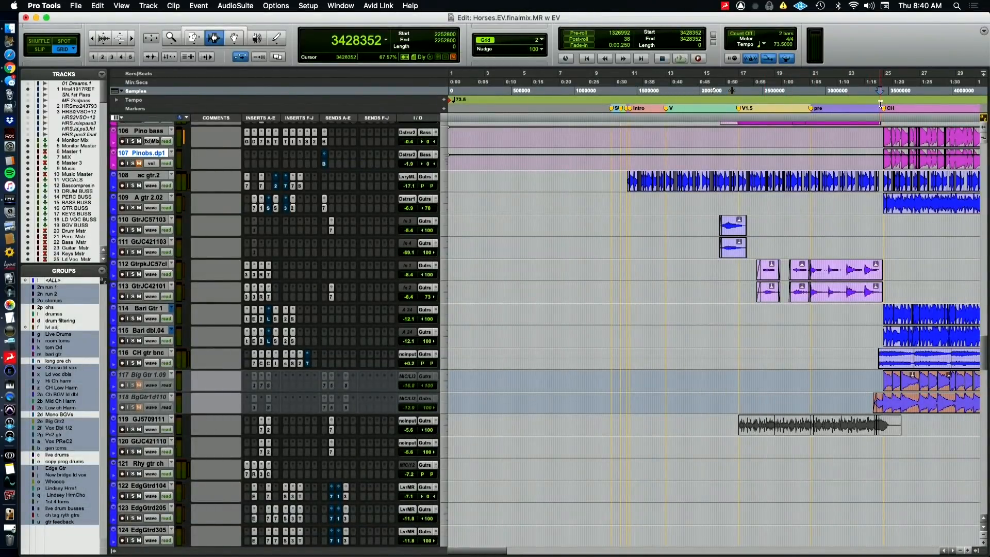
{"action": "key", "text": "space"}
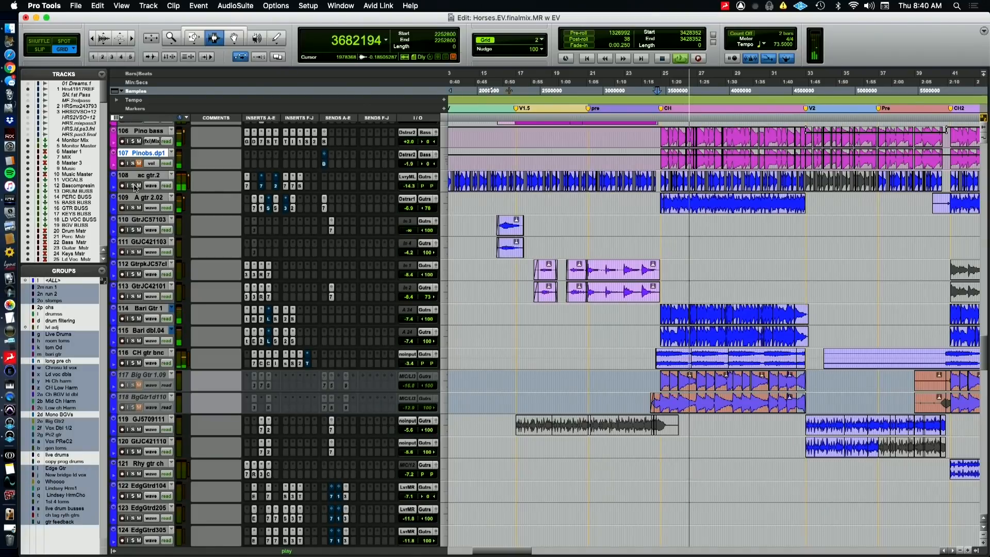
{"action": "key", "text": "super+Tab"}
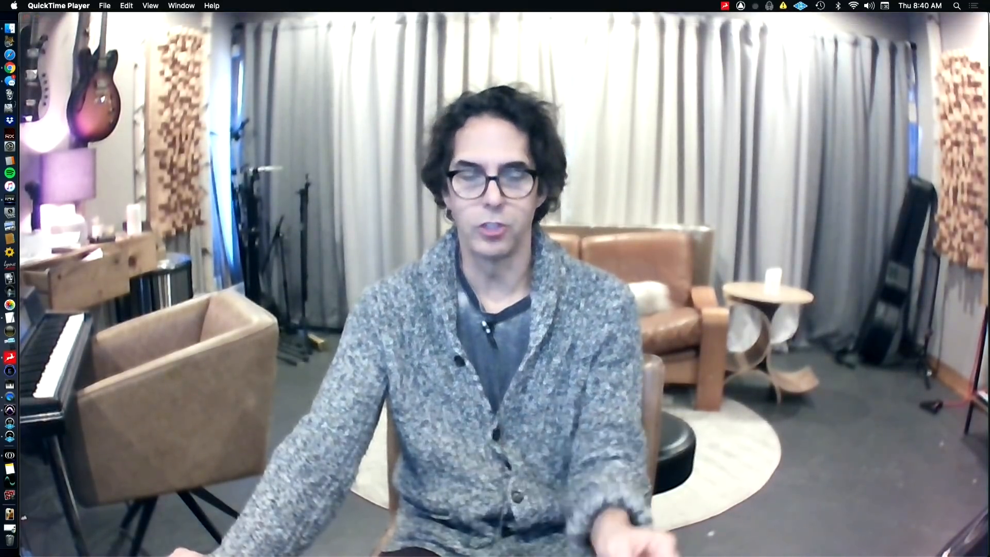
{"action": "key", "text": "super+Tab"}
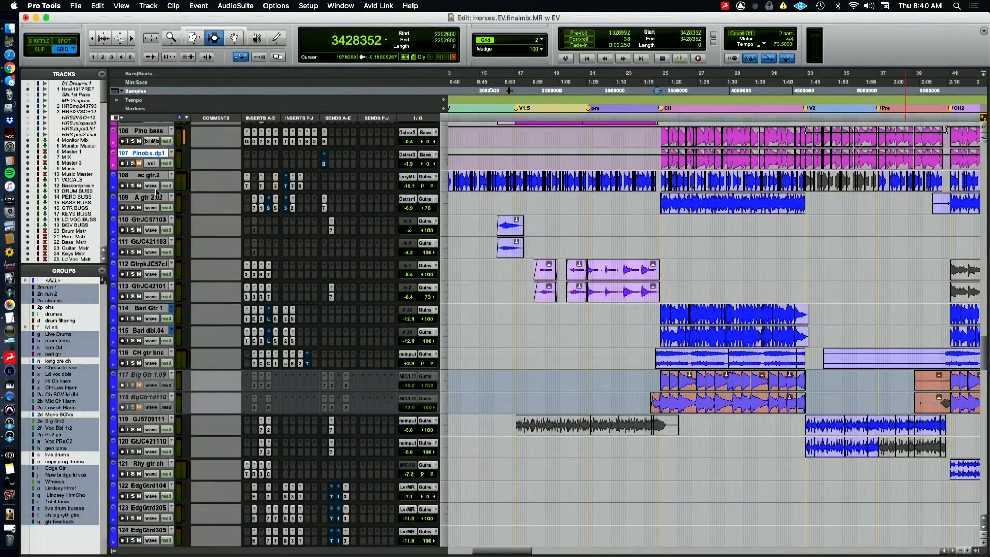
Check SuperTap on ac gtr.2 once more, close it and solo A gtr 2.02 together with ac gtr.2
{"action": "left_click", "coordinate": [277, 187]}
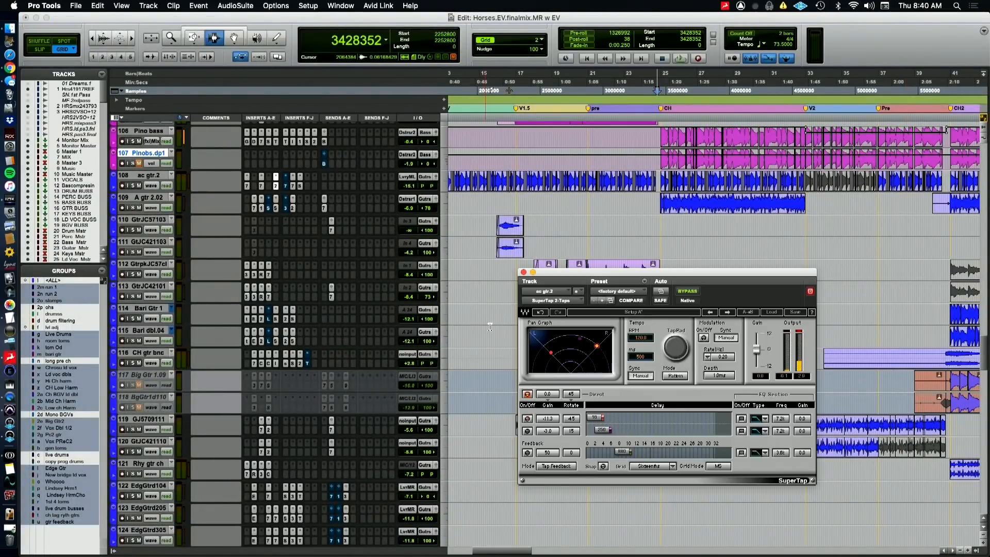
{"action": "left_click", "coordinate": [524, 272]}
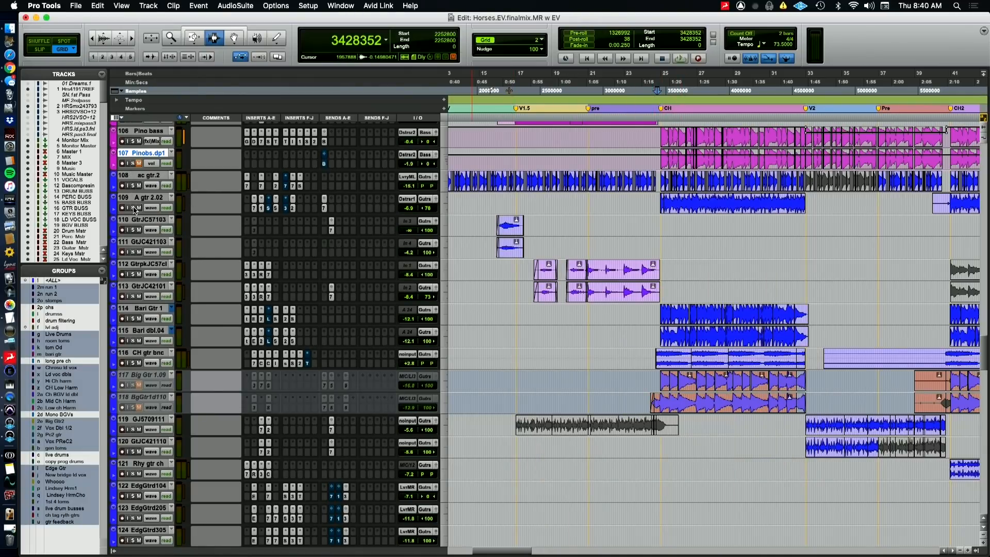
{"action": "left_click", "coordinate": [133, 208]}
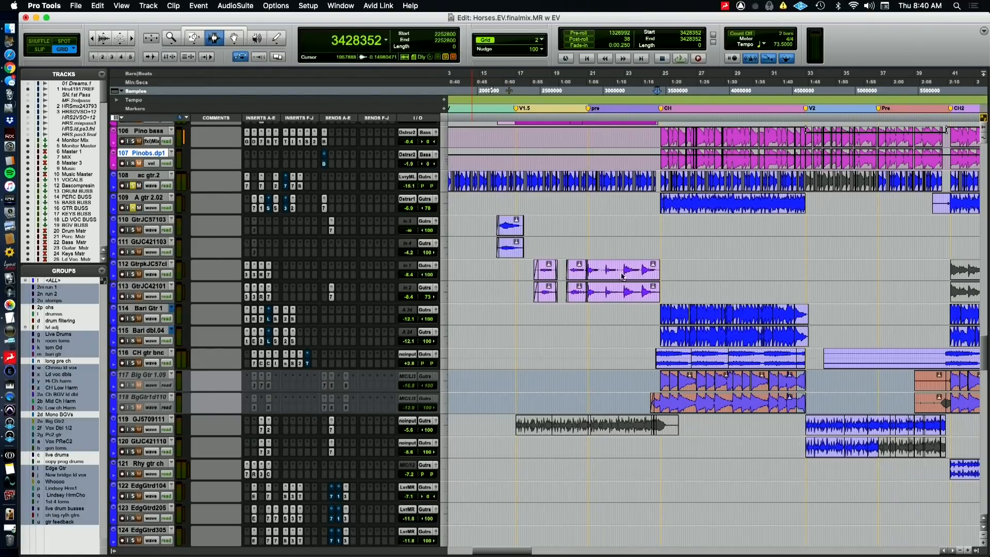
Audition the two soloed acoustic guitars from the chorus, then check ac gtr.2's SuperTap, CLA-76, BF-76 and EQ3 7-Band inserts
{"action": "key", "text": "space"}
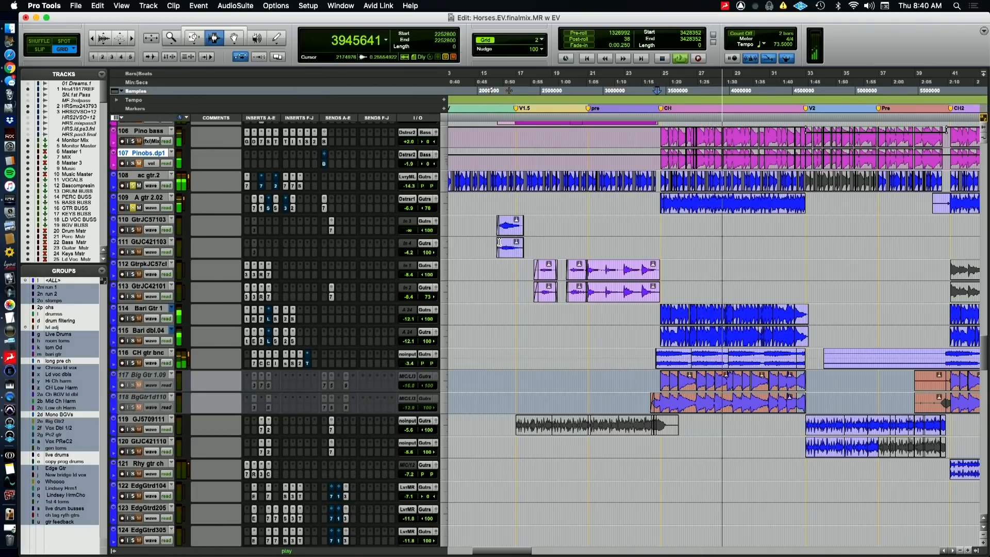
{"action": "key", "text": "space"}
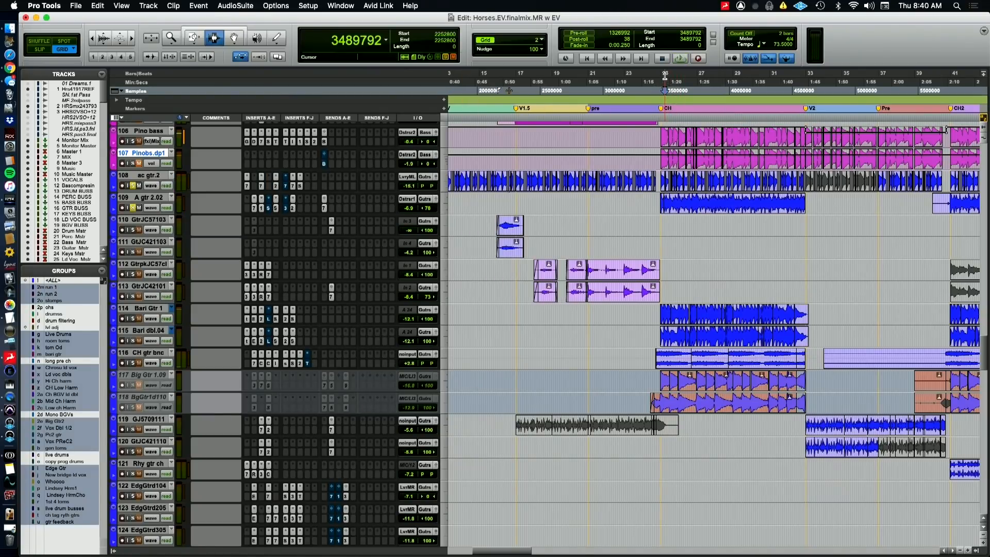
{"action": "left_click", "coordinate": [276, 188]}
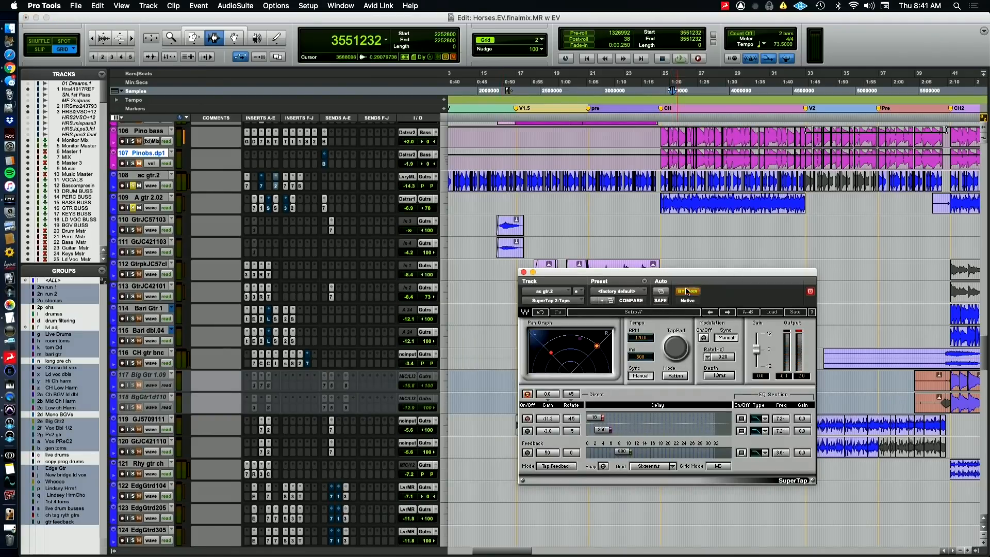
{"action": "left_click", "coordinate": [286, 187]}
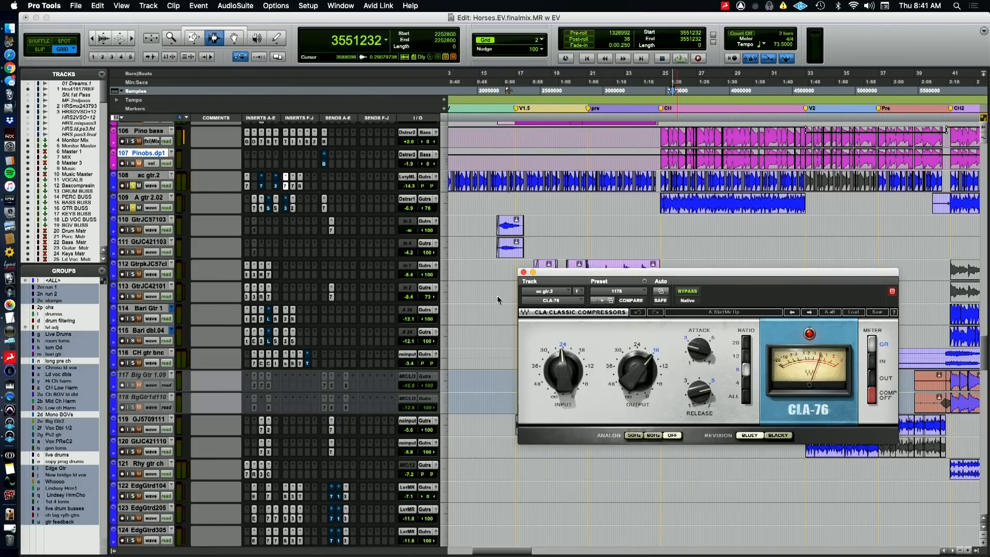
{"action": "left_click", "coordinate": [261, 187]}
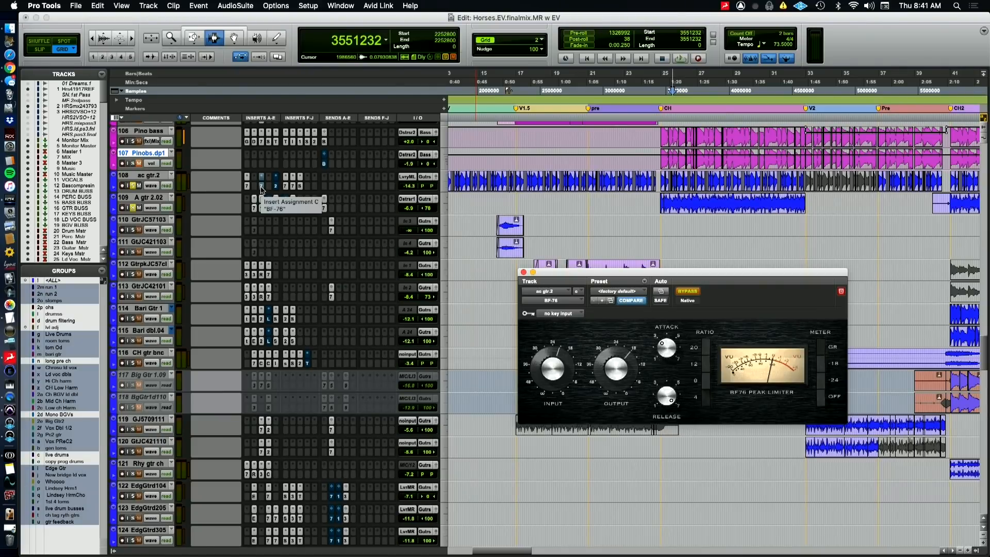
{"action": "left_click", "coordinate": [261, 186]}
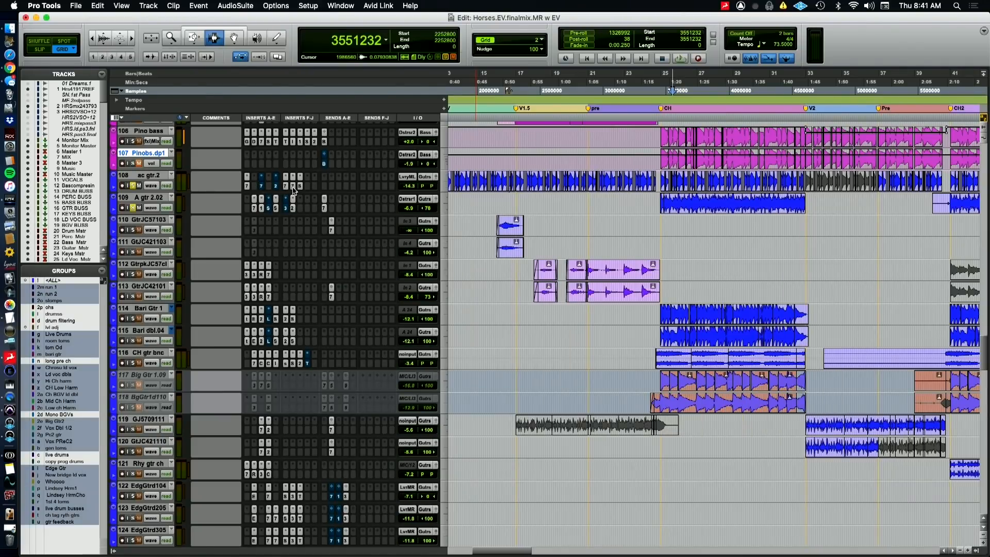
{"action": "left_click", "coordinate": [292, 186]}
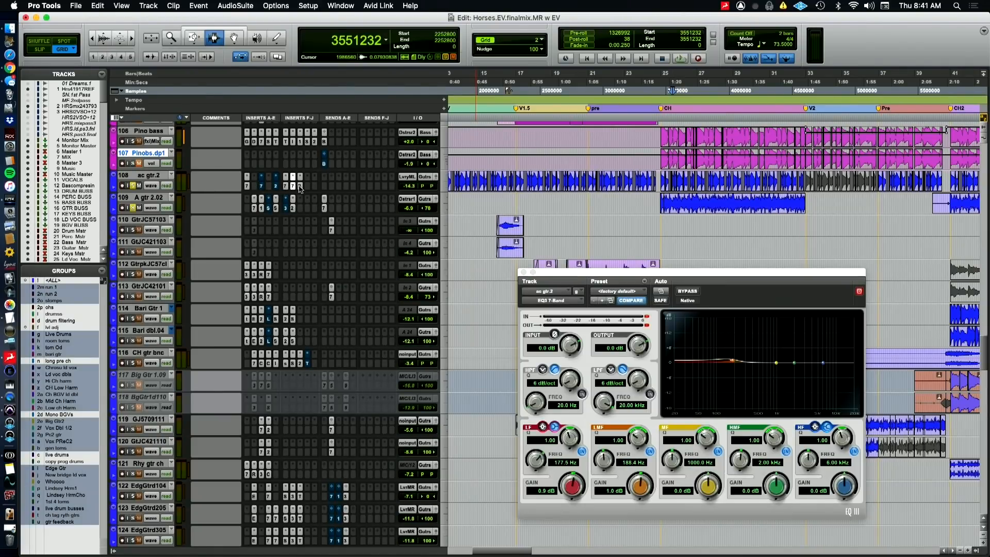
{"action": "left_click", "coordinate": [299, 187]}
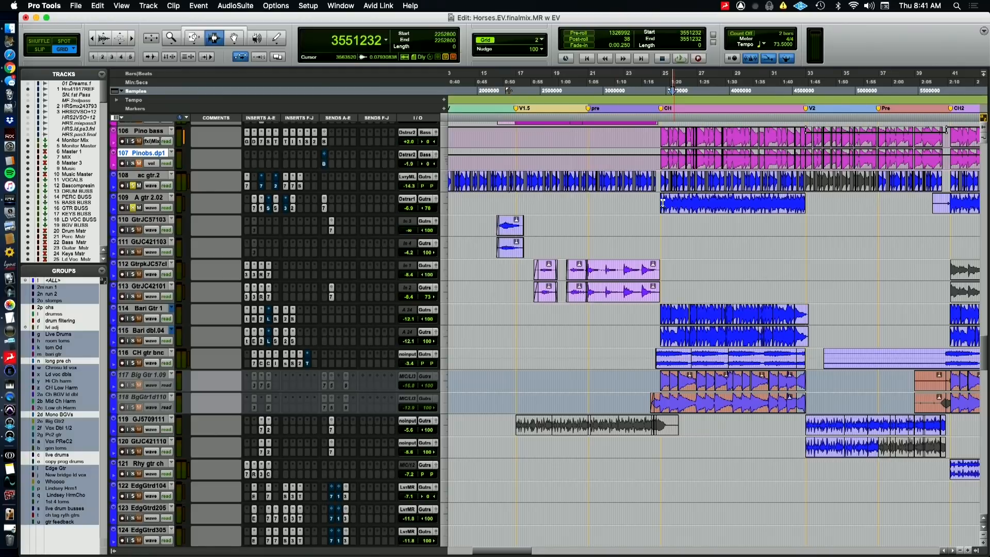
Open CLA-76 on ac gtr.2 and play the chorus, taking the track out of solo and soloing it again
{"action": "left_click", "coordinate": [285, 187]}
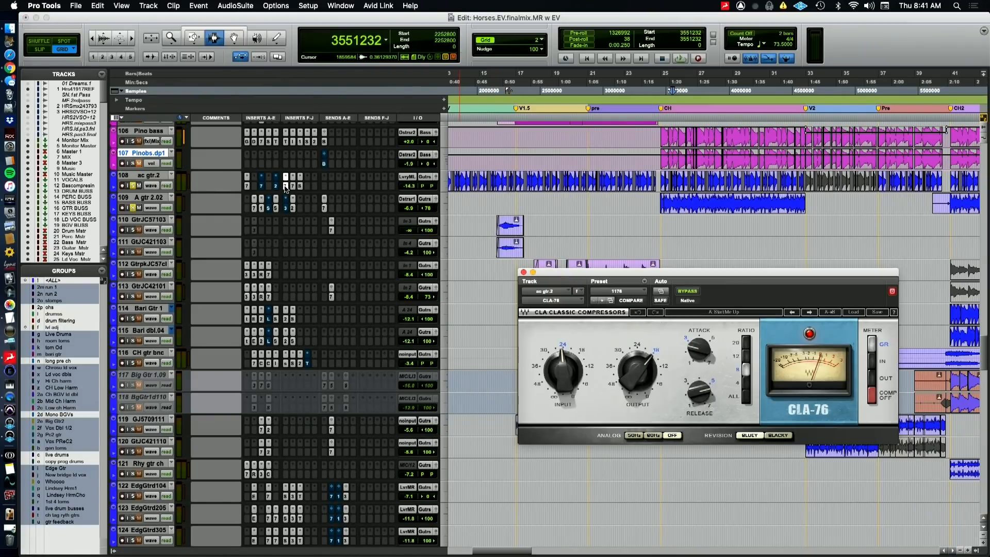
{"action": "key", "text": "space"}
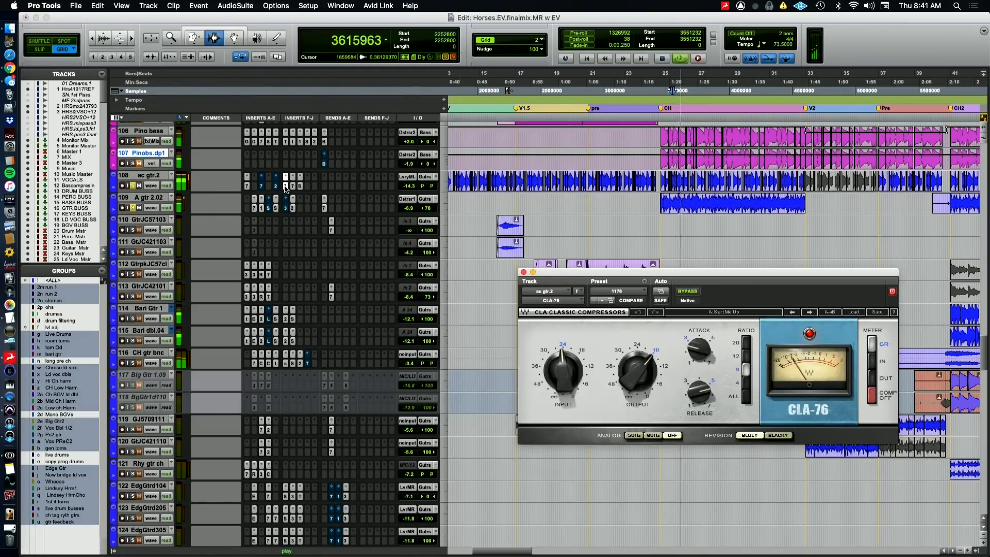
{"action": "left_click", "coordinate": [134, 186]}
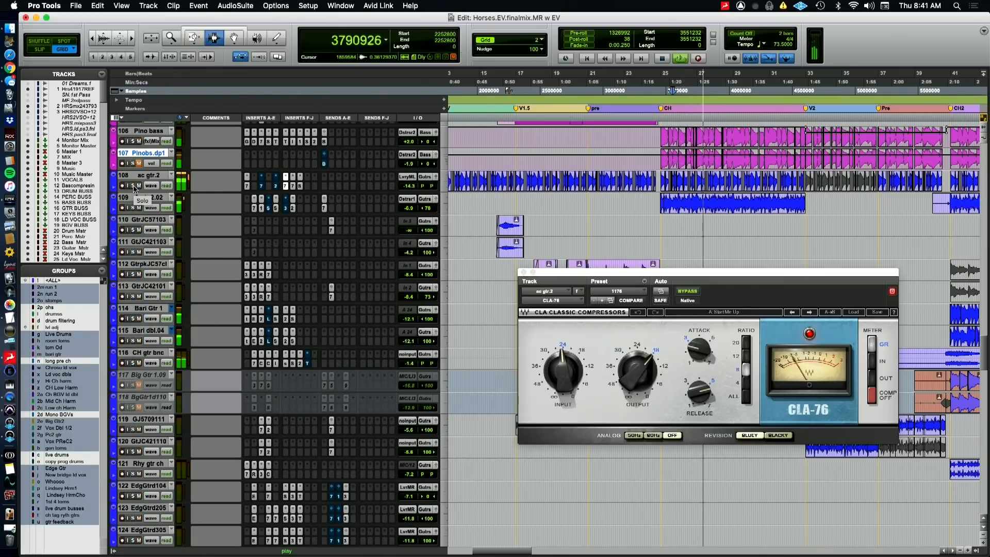
{"action": "left_click", "coordinate": [133, 186]}
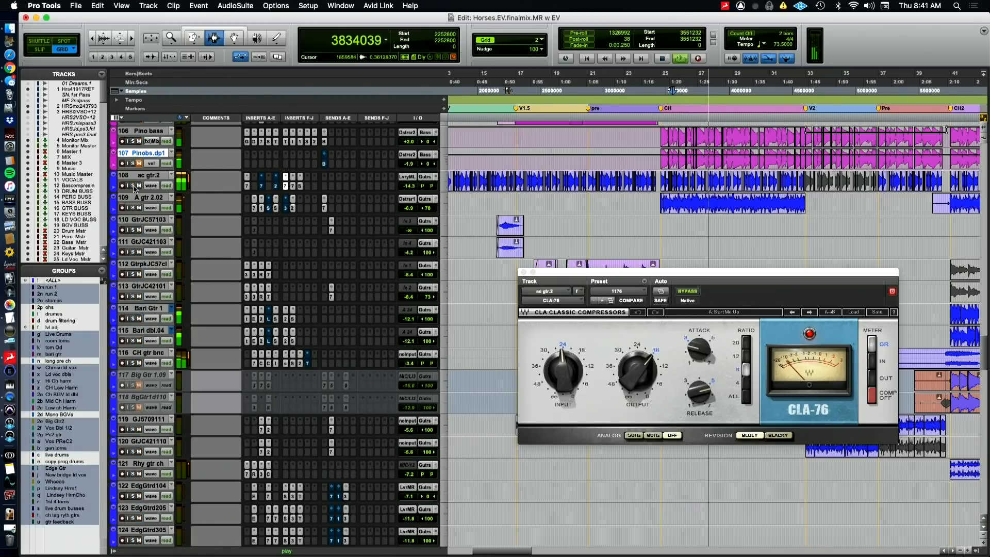
Compare ac gtr.2 with CLA-76 bypassed and active during chorus playback, then stop playback
{"action": "left_click", "coordinate": [285, 186], "text": "super"}
{"action": "left_click", "coordinate": [261, 185], "text": "super"}
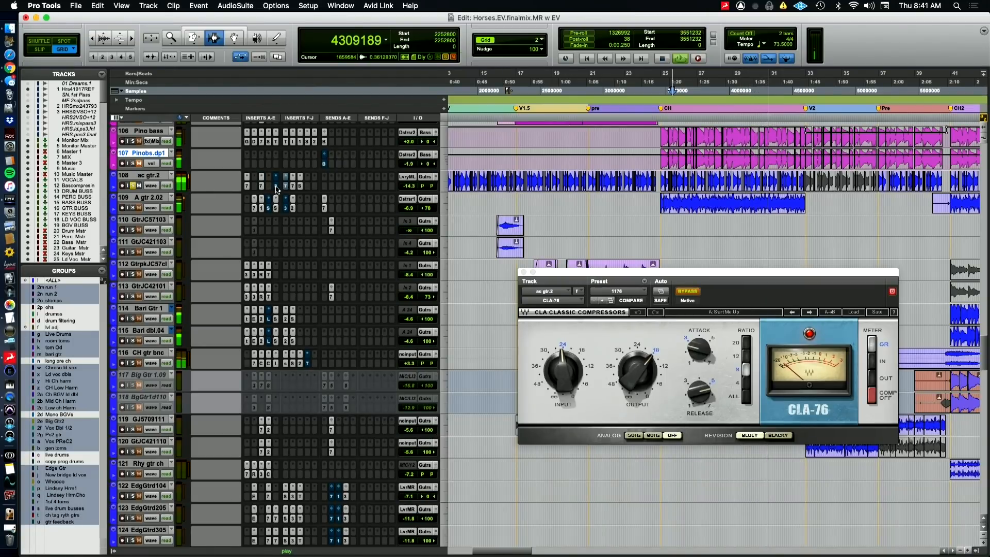
{"action": "left_click", "coordinate": [286, 186], "text": "super"}
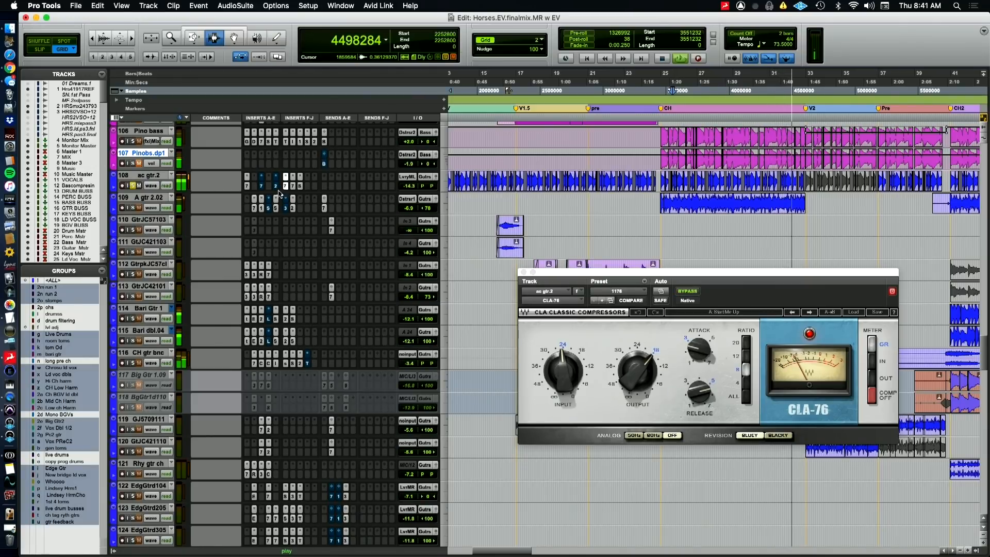
{"action": "key", "text": "space"}
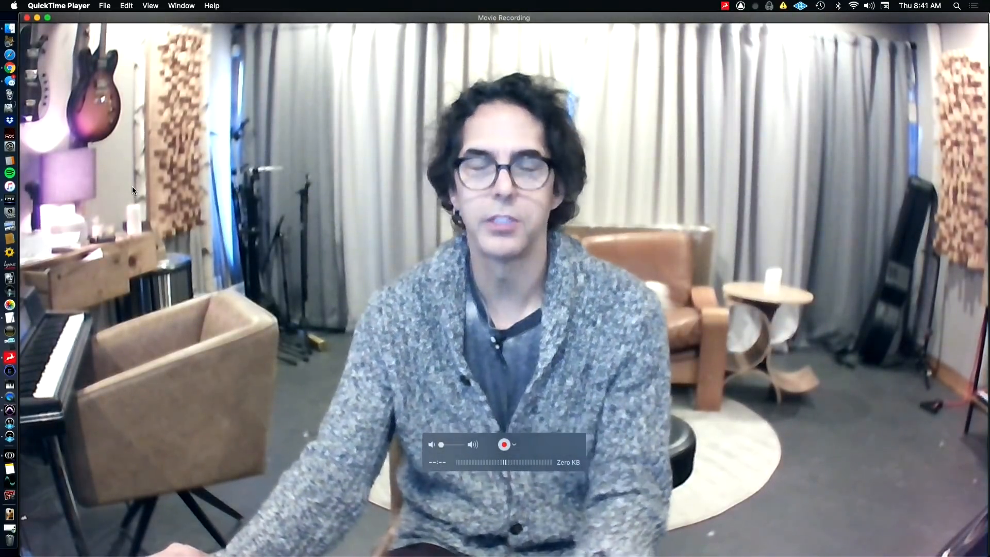
Examine A gtr 2.02's EQ3 7-Band, PuigTec EQP1A and FabFilter Saturn inserts, including Saturn's high band settings
{"action": "mouse_move", "coordinate": [376, 234]}
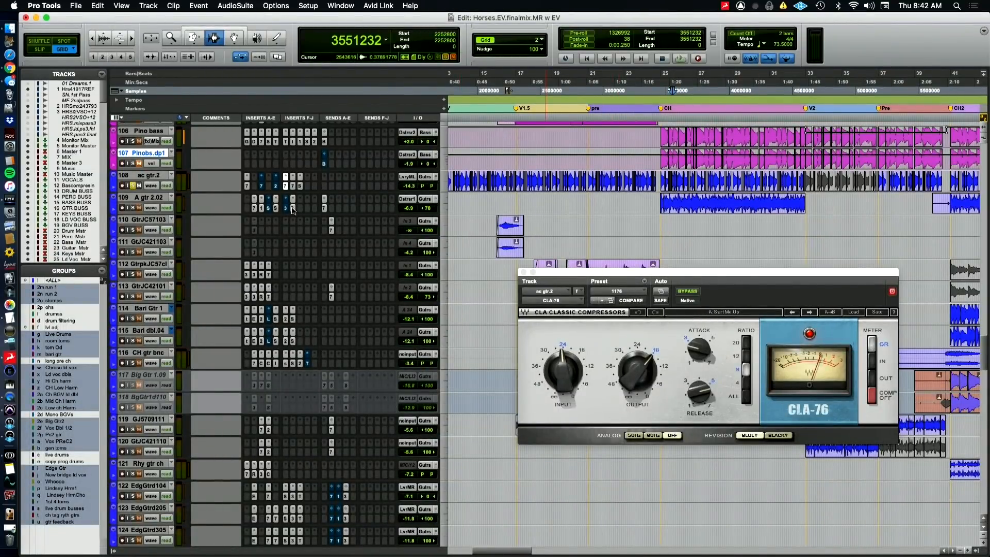
{"action": "left_click", "coordinate": [254, 208]}
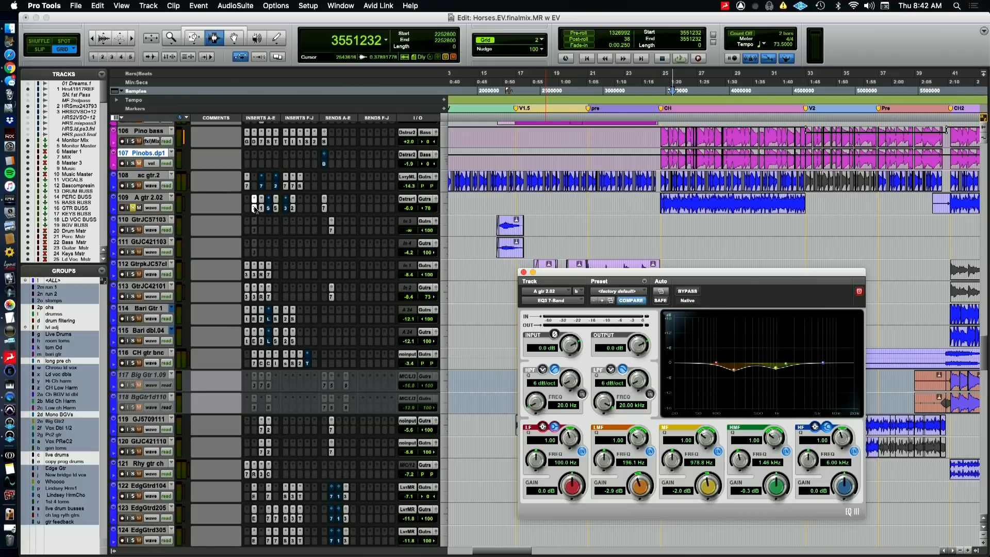
{"action": "left_click", "coordinate": [261, 209]}
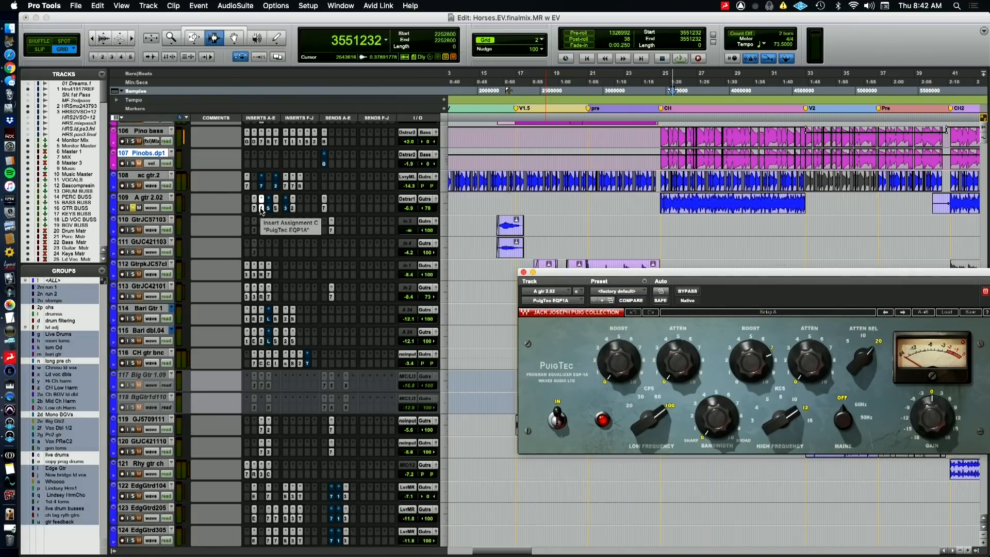
{"action": "left_click", "coordinate": [277, 209]}
{"action": "left_click", "coordinate": [276, 208]}
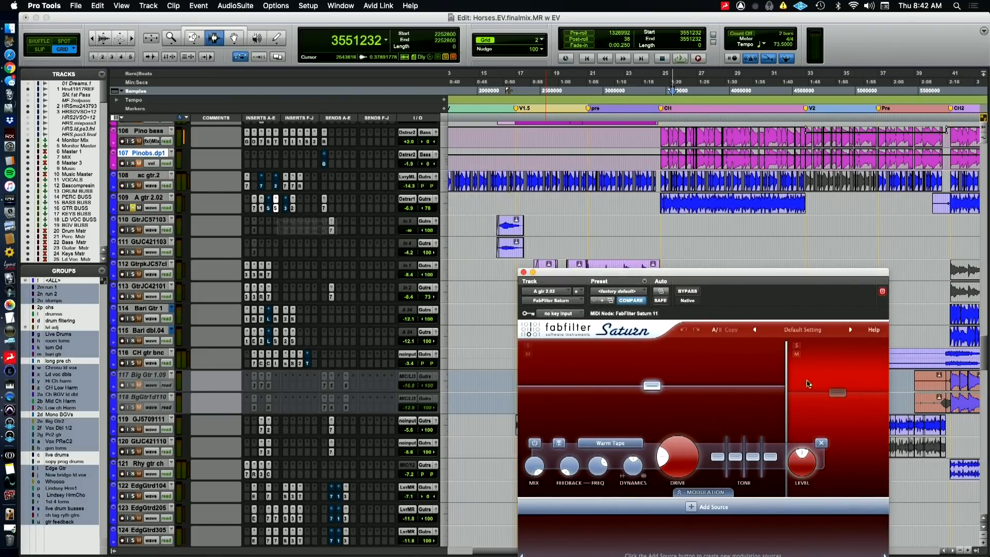
{"action": "left_click", "coordinate": [831, 425]}
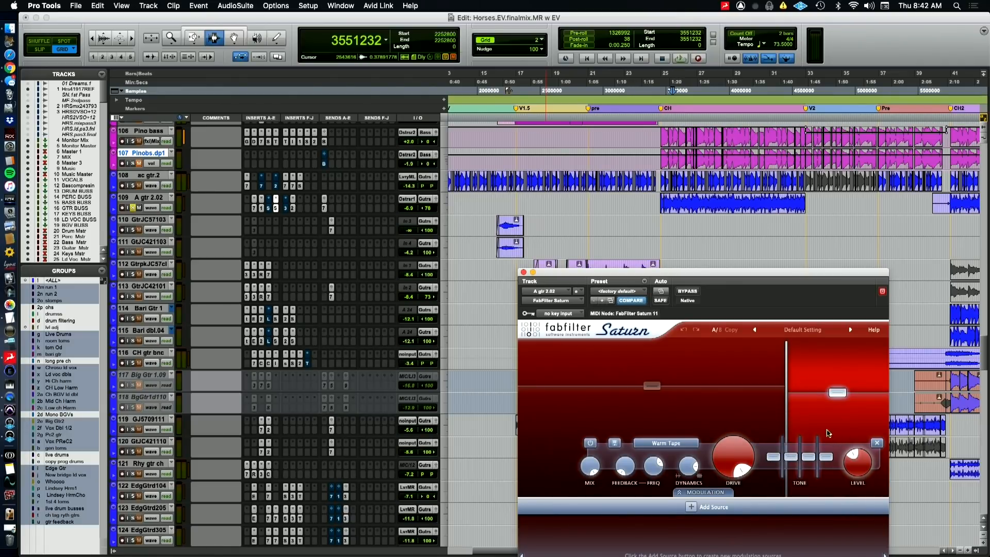
Open CLA-2A on A gtr 2.02, play from just before the first chorus and bypass the compressor
{"action": "left_click", "coordinate": [292, 208]}
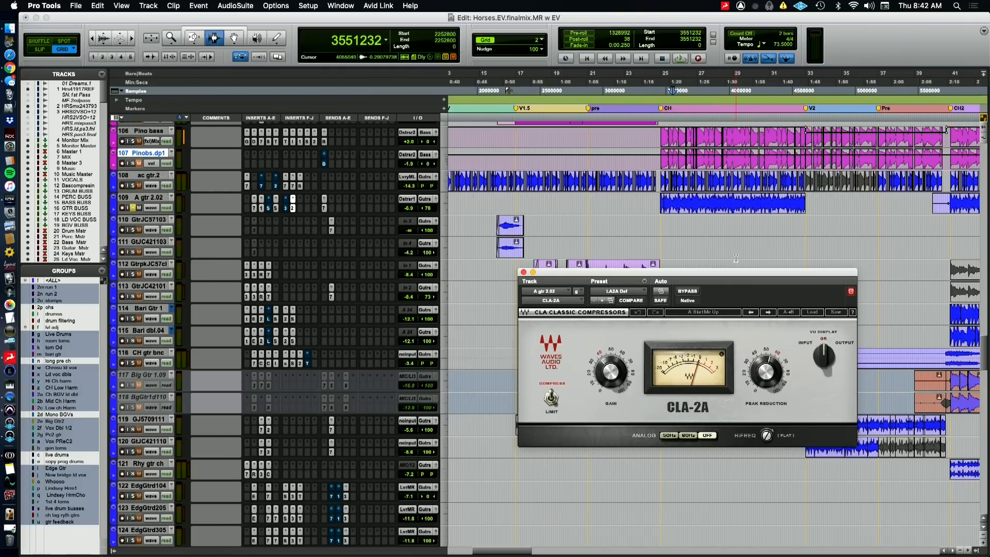
{"action": "left_click", "coordinate": [658, 90]}
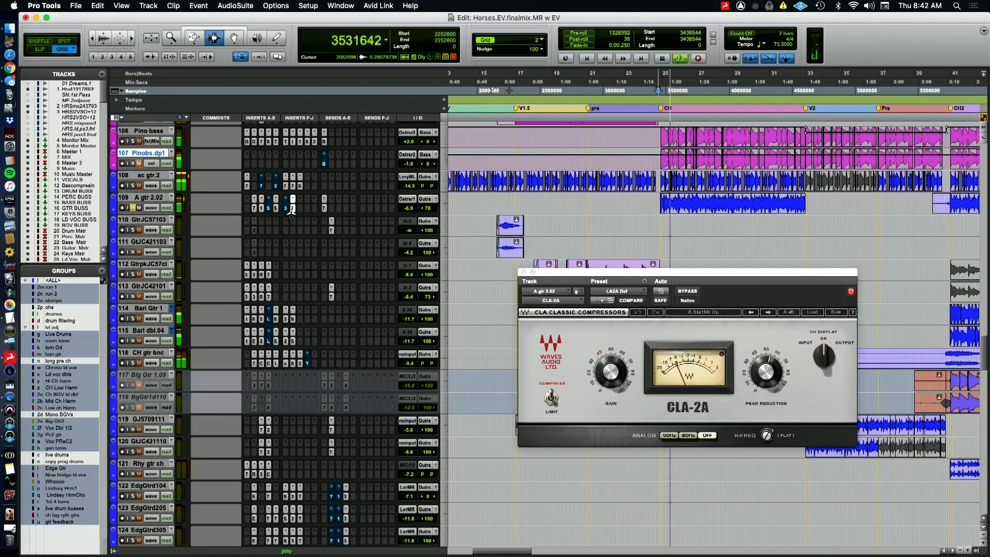
{"action": "left_click", "coordinate": [292, 209], "text": "super"}
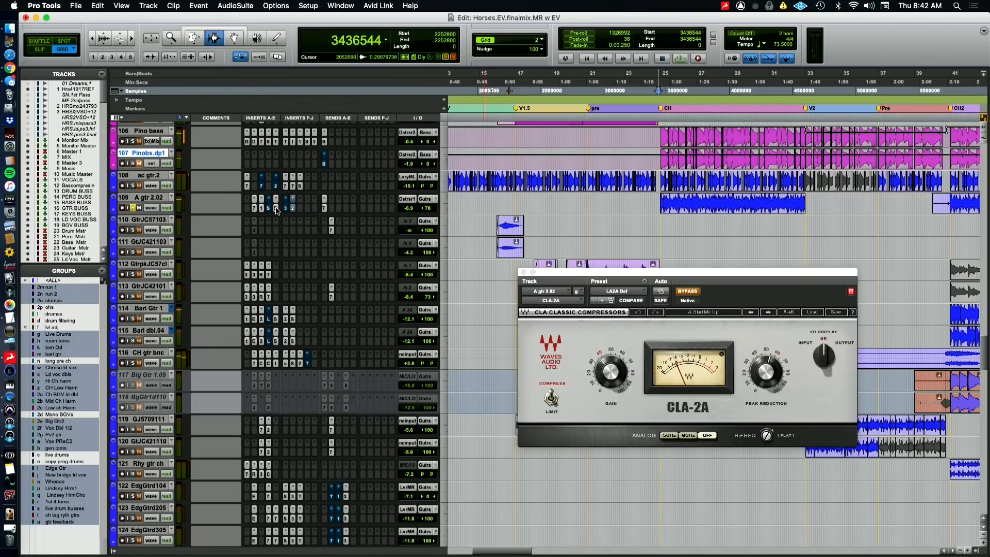
Open FabFilter Saturn on A gtr 2.02 and compare the chorus with the saturation bypassed and active
{"action": "left_click", "coordinate": [276, 208]}
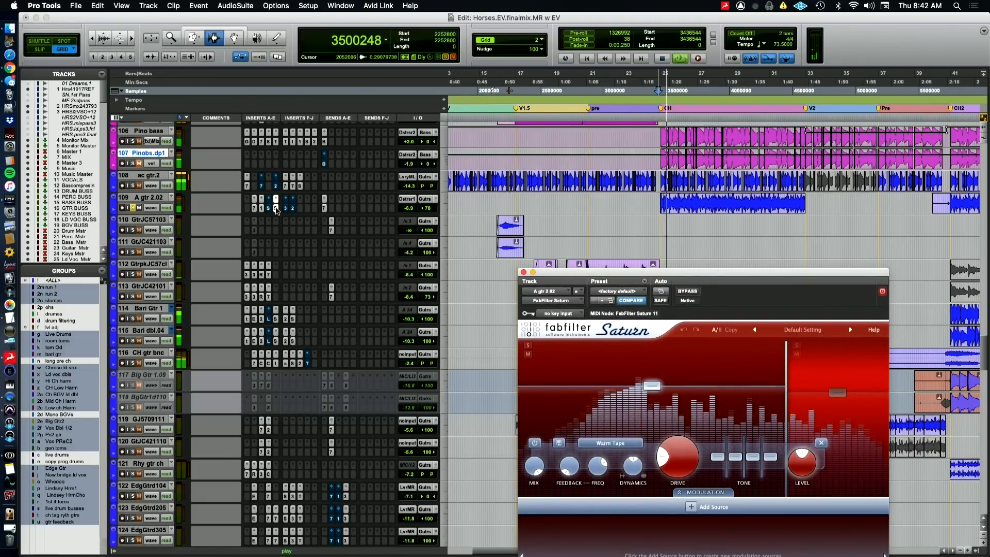
{"action": "left_click", "coordinate": [276, 211], "text": "super"}
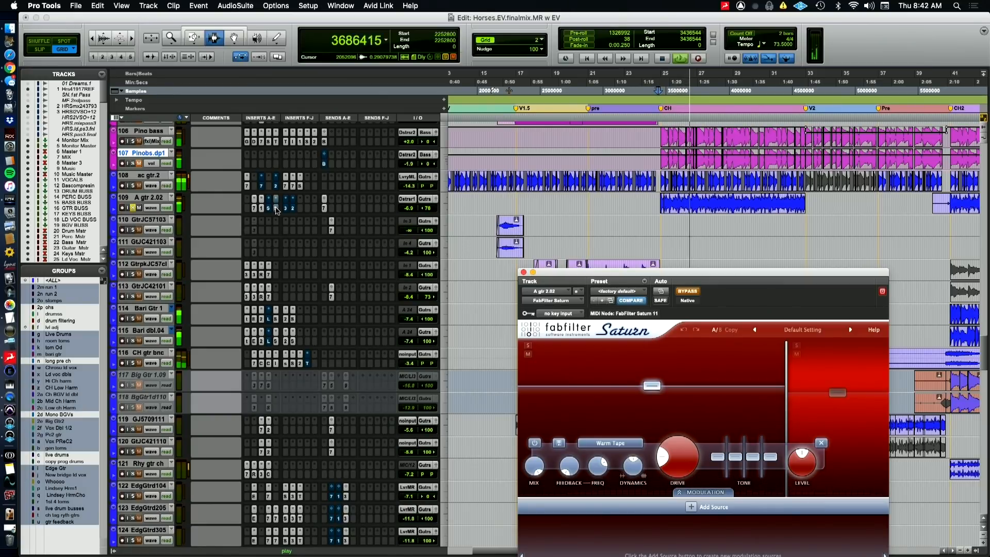
{"action": "left_click", "coordinate": [276, 209], "text": "super"}
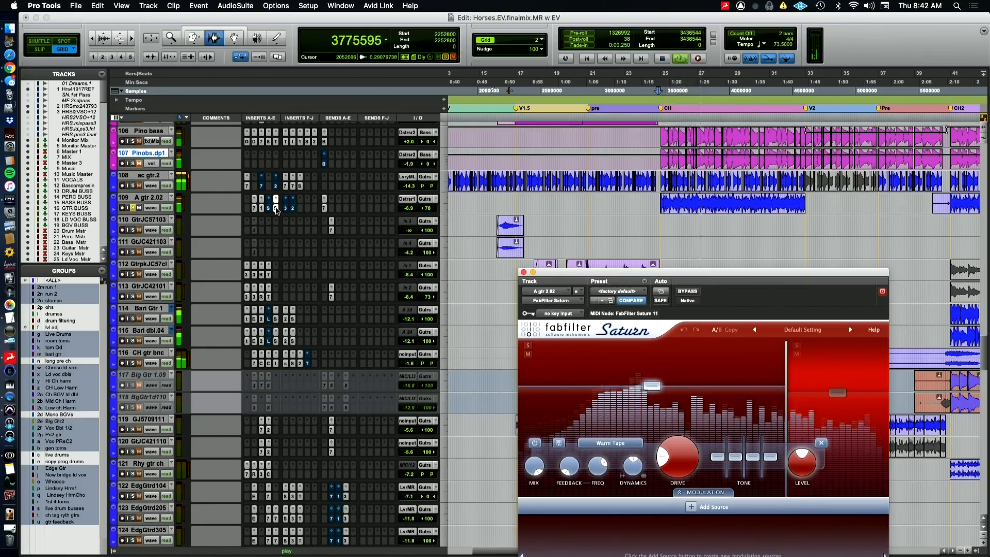
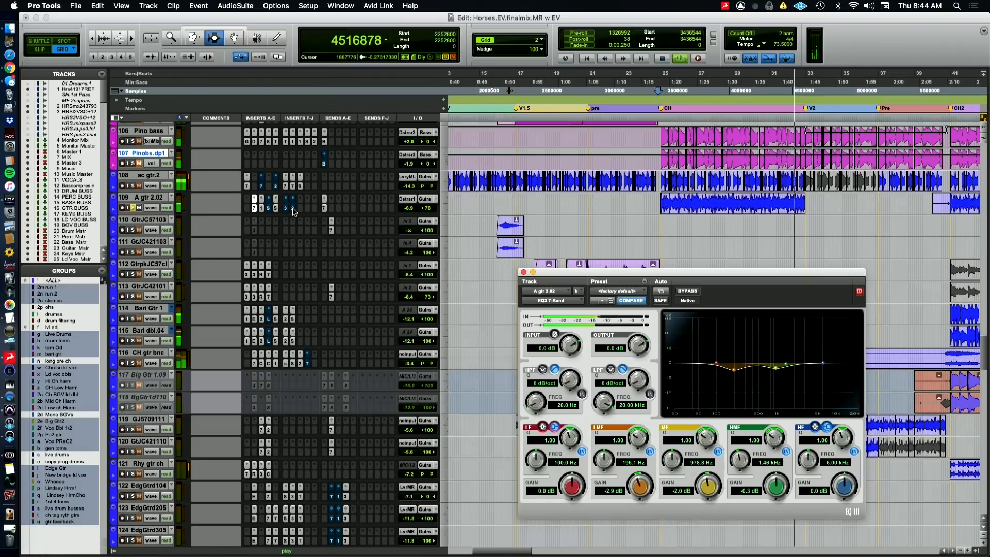
Examine the CLA-2A and CLA-3A compressor settings on the A gtr 2.02 track, stopping playback
{"action": "left_click", "coordinate": [290, 209]}
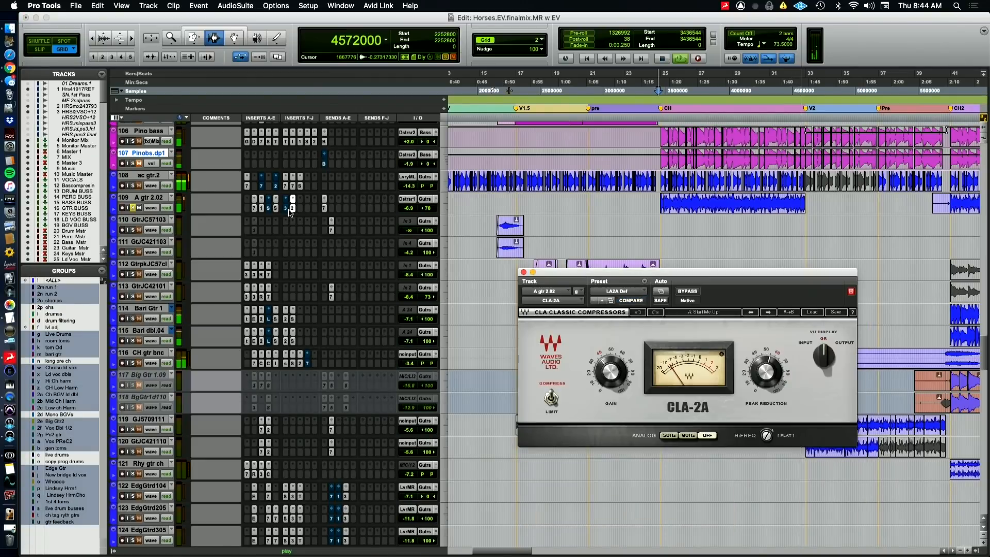
{"action": "left_click", "coordinate": [286, 209]}
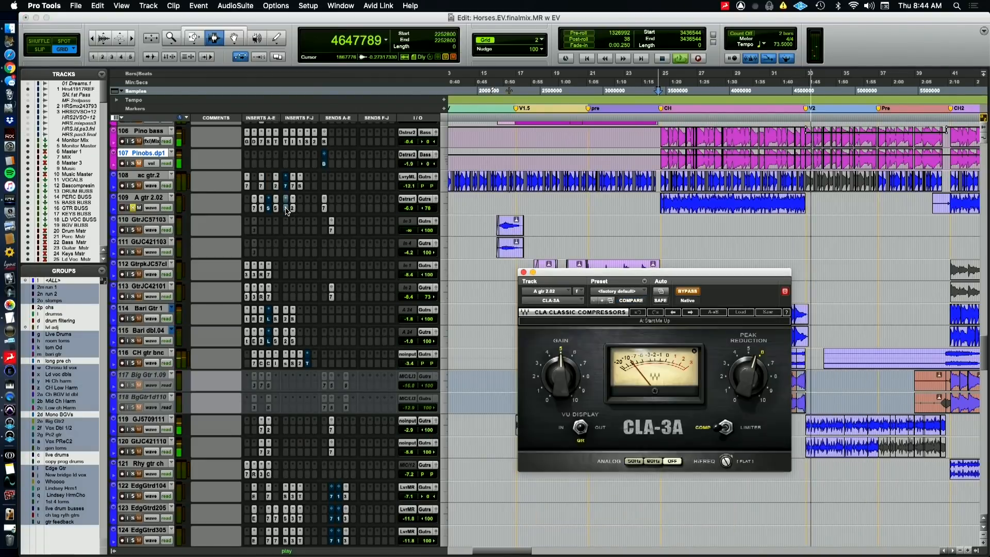
{"action": "key", "text": "space"}
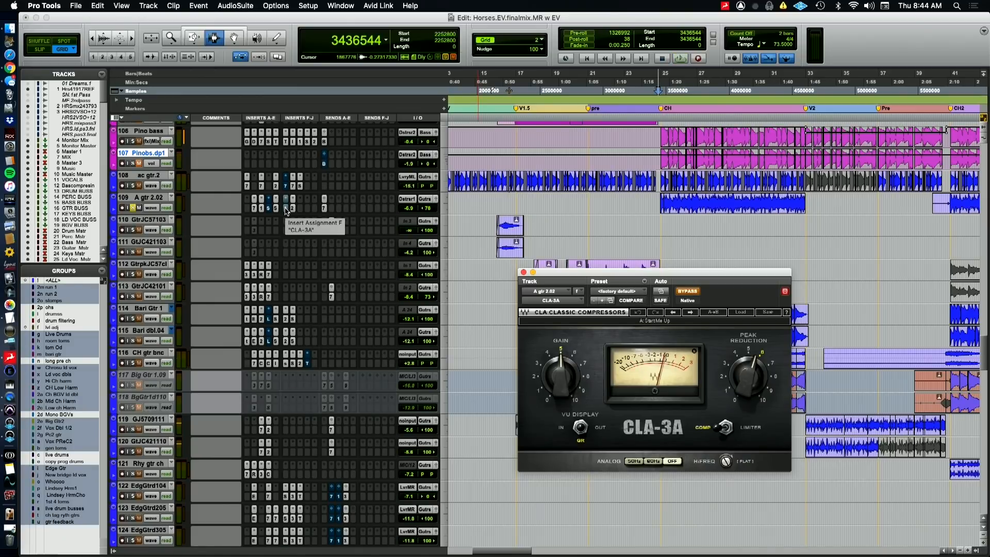
{"action": "left_click", "coordinate": [286, 209]}
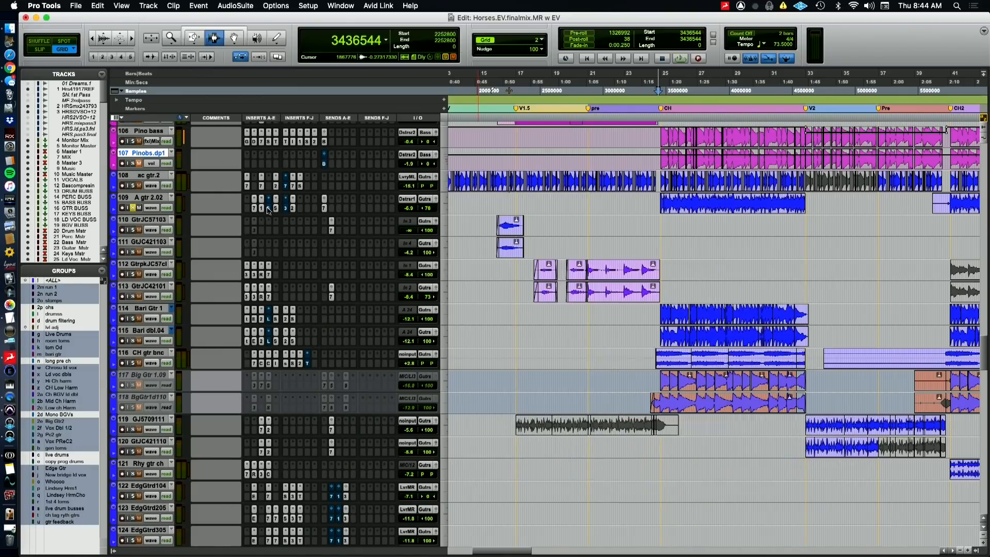
Examine the Sie-Q, FabFilter Saturn and PuigTec EQP1A settings on the A gtr 2.02 track
{"action": "left_click", "coordinate": [268, 209]}
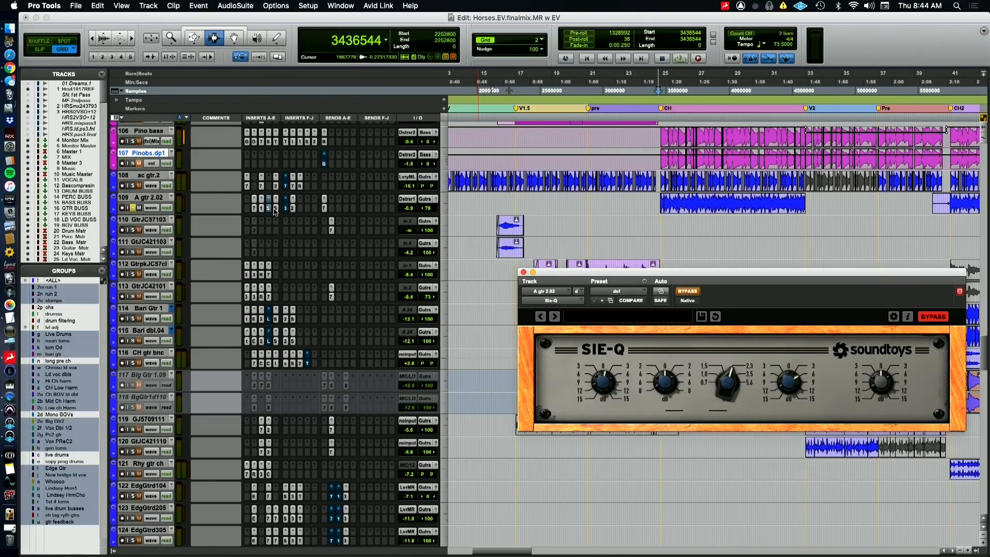
{"action": "left_click", "coordinate": [276, 209]}
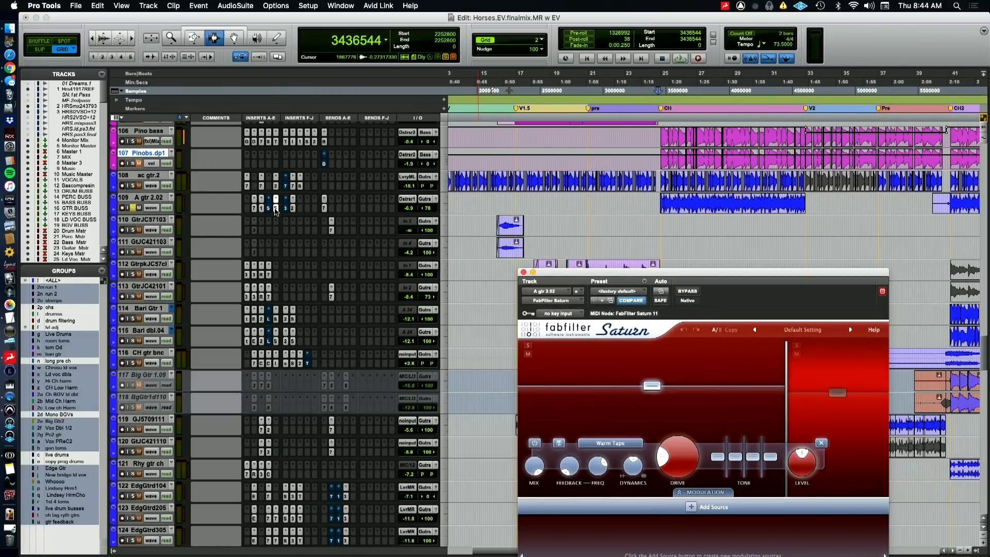
{"action": "left_click", "coordinate": [260, 209]}
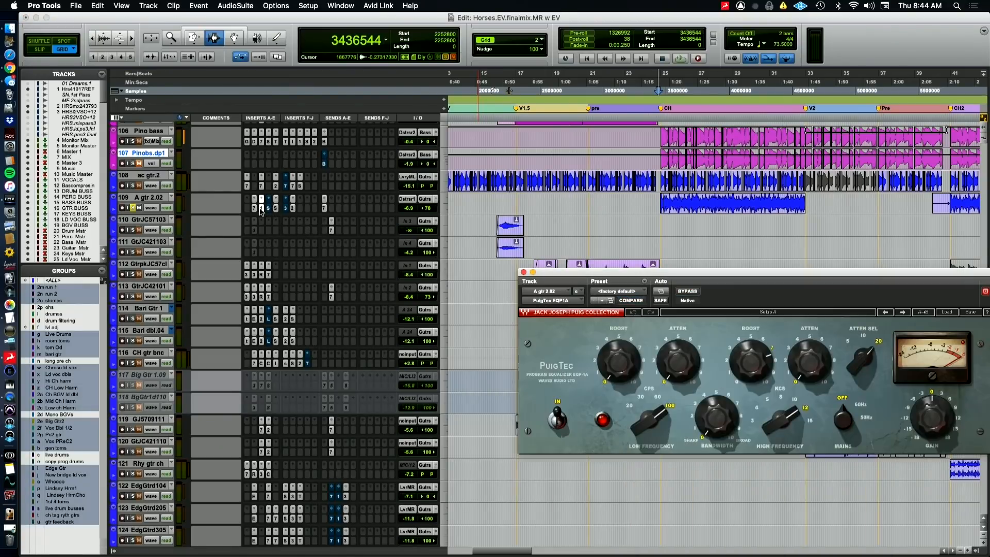
{"action": "left_click", "coordinate": [262, 207]}
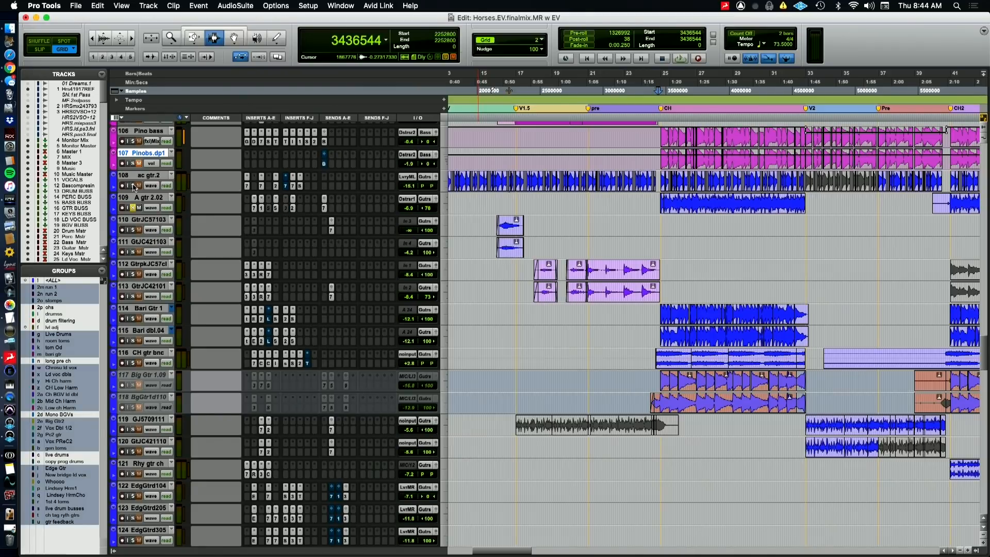
Audition ac gtr.2 and A gtr 2.02 soloed together from the chorus, and clear their solos
{"action": "key", "text": "space"}
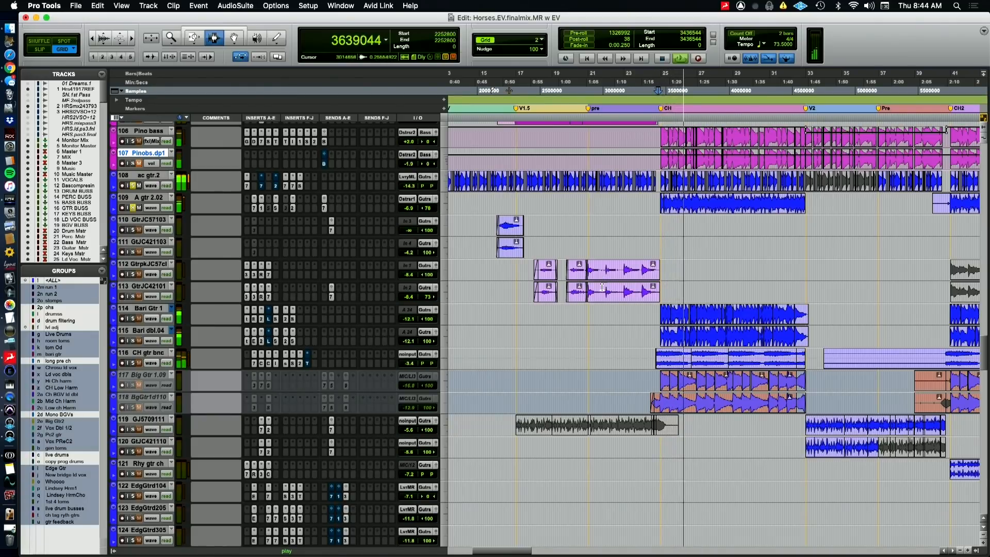
{"action": "key", "text": "r"}
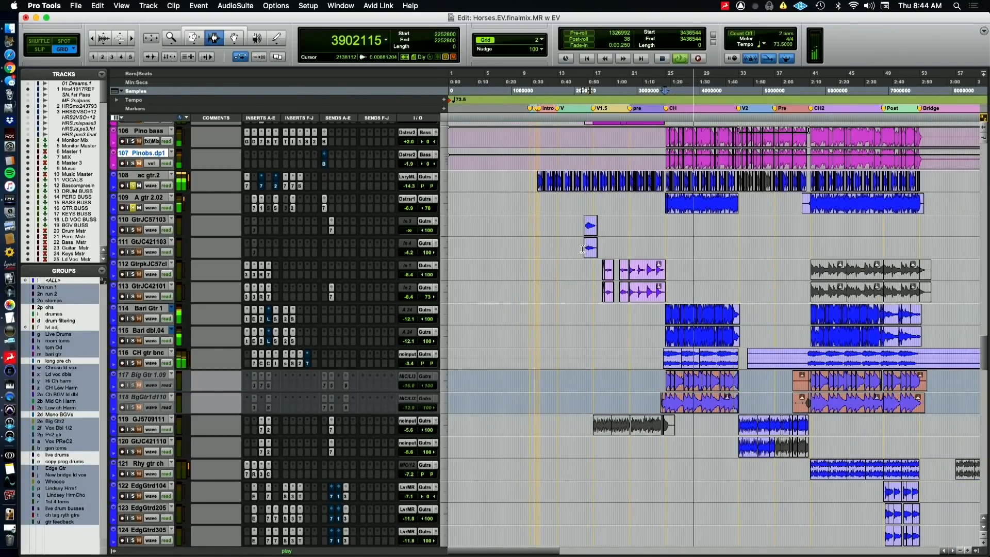
{"action": "key", "text": "space"}
{"action": "left_click", "coordinate": [135, 207], "text": "alt"}
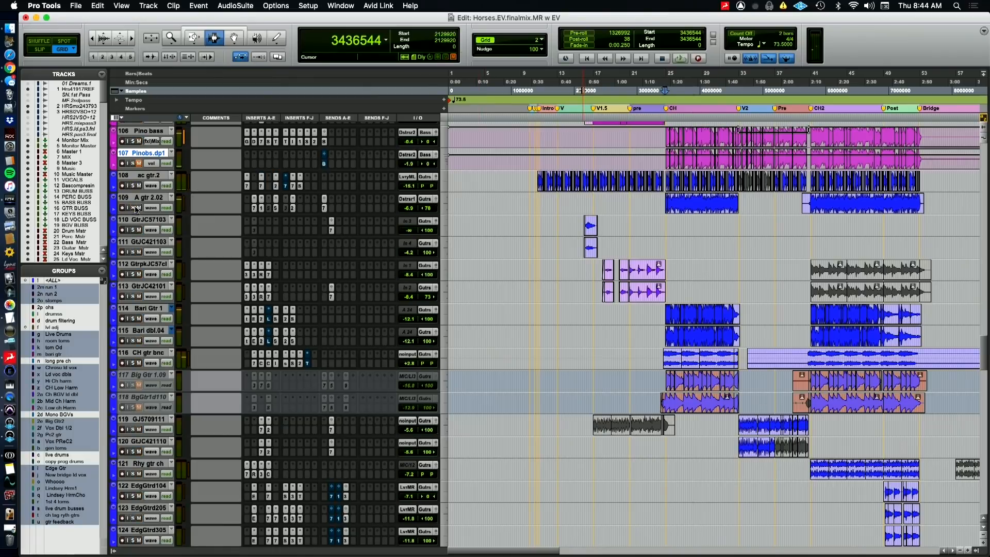
Play the chorus without solos, and solo the GtrJC57103 and GtJC421103 tracks with playback placed at their clips near bar 16
{"action": "key", "text": "space"}
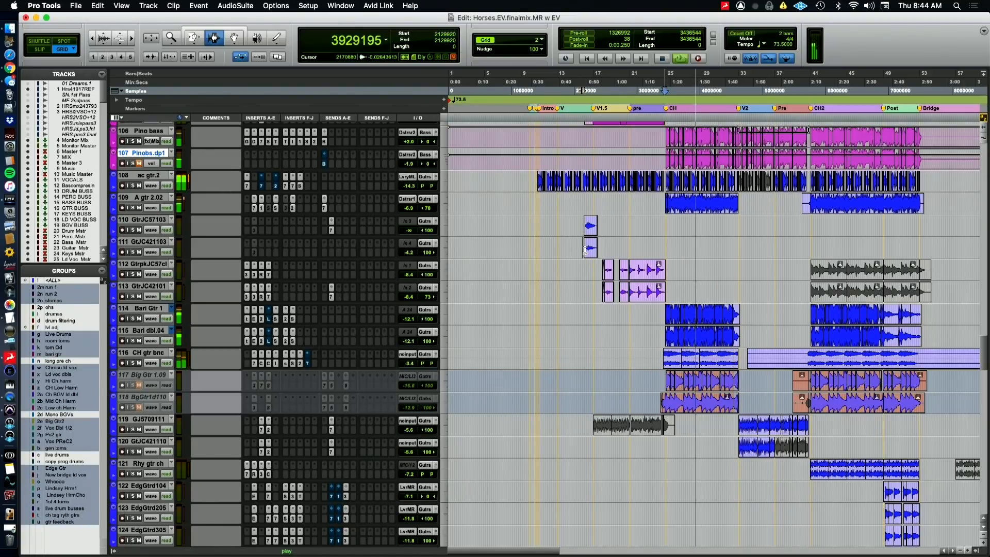
{"action": "key", "text": "t"}
{"action": "key", "text": "t"}
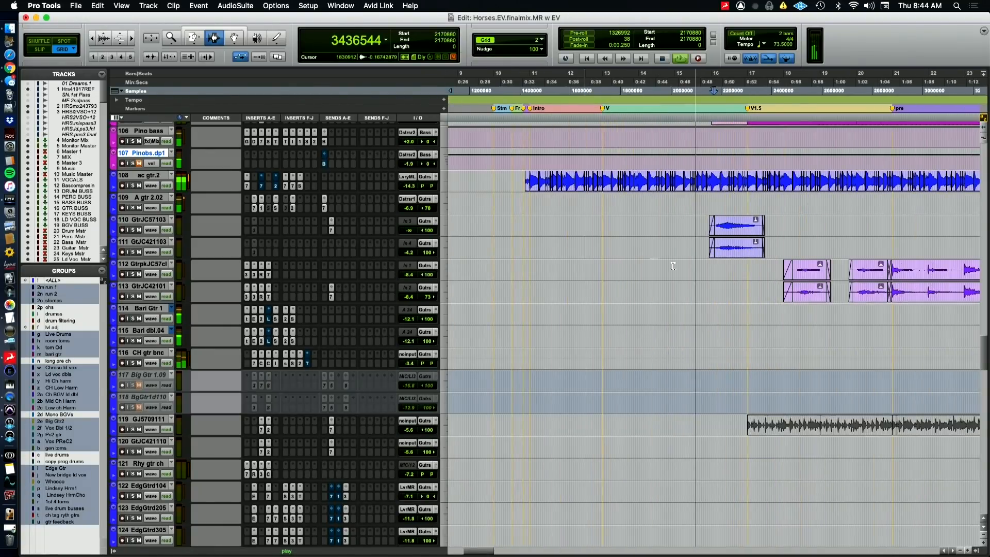
{"action": "key", "text": "space"}
{"action": "left_click", "coordinate": [134, 230]}
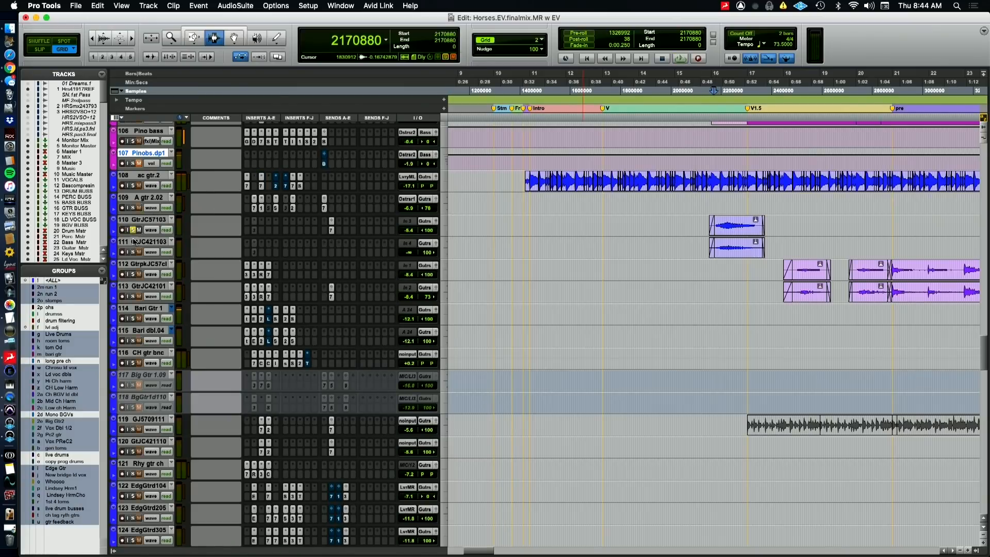
Play the soloed GtrJC57103 and GtJC421103 clips from bar 16, and show the volume automation on all tracks
{"action": "key", "text": "space"}
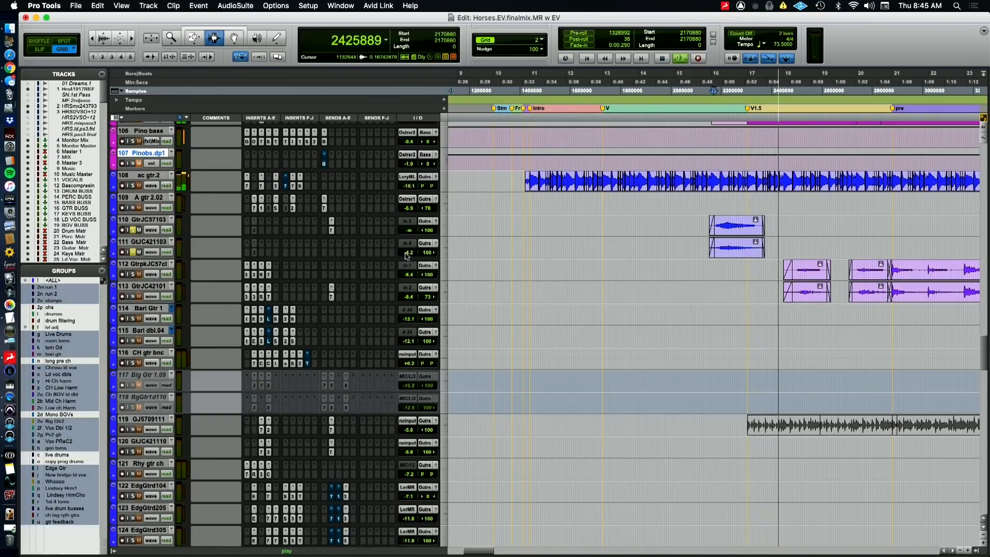
{"action": "key", "text": "space"}
{"action": "key", "text": "ctrl+alt+minus"}
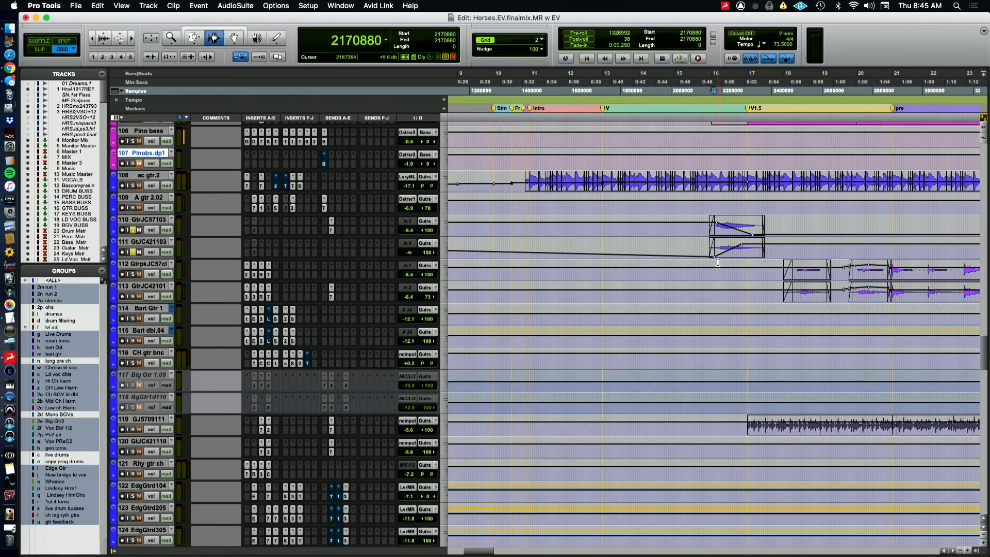
{"action": "key", "text": "super+Tab"}
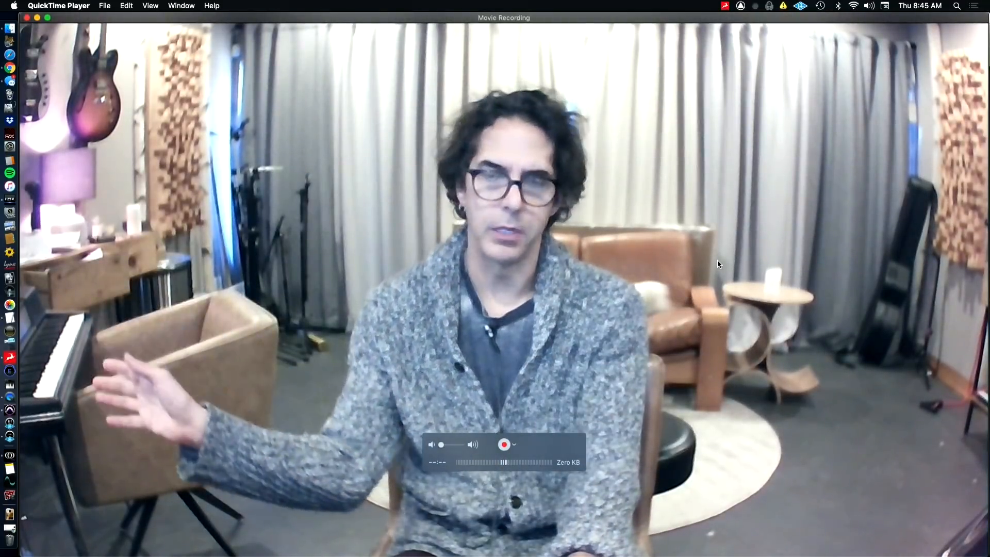
{"action": "key", "text": "super+Tab"}
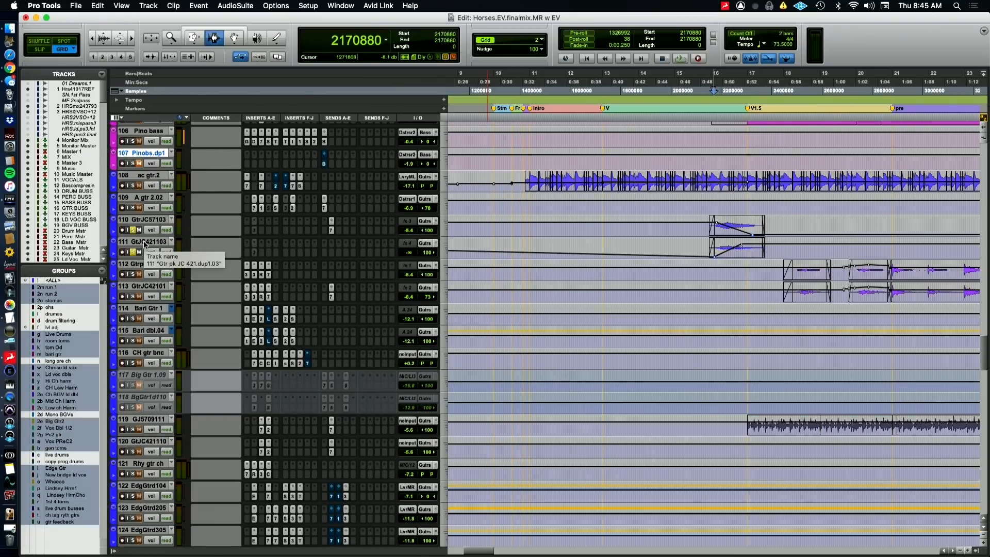
{"action": "key", "text": "super+Tab"}
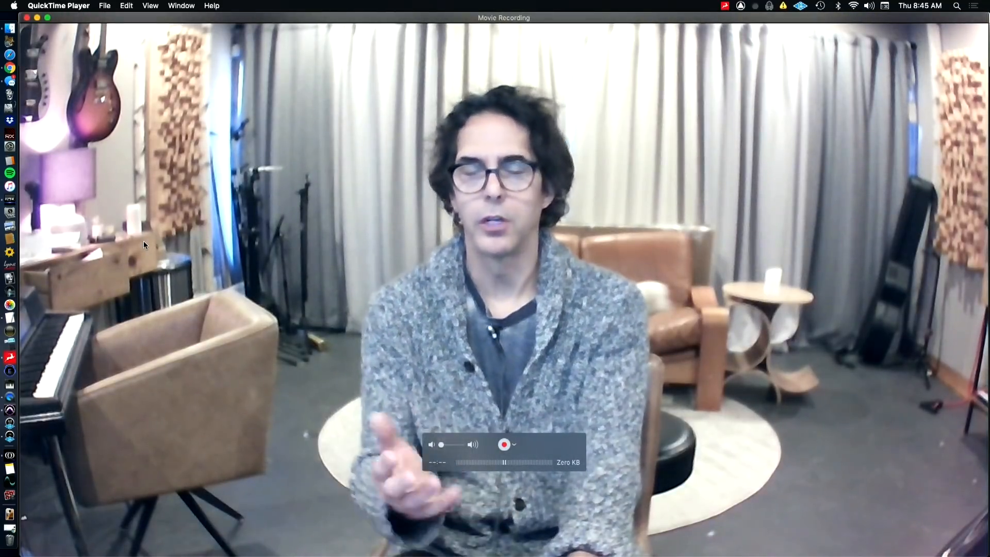
{"action": "key", "text": "super+Tab"}
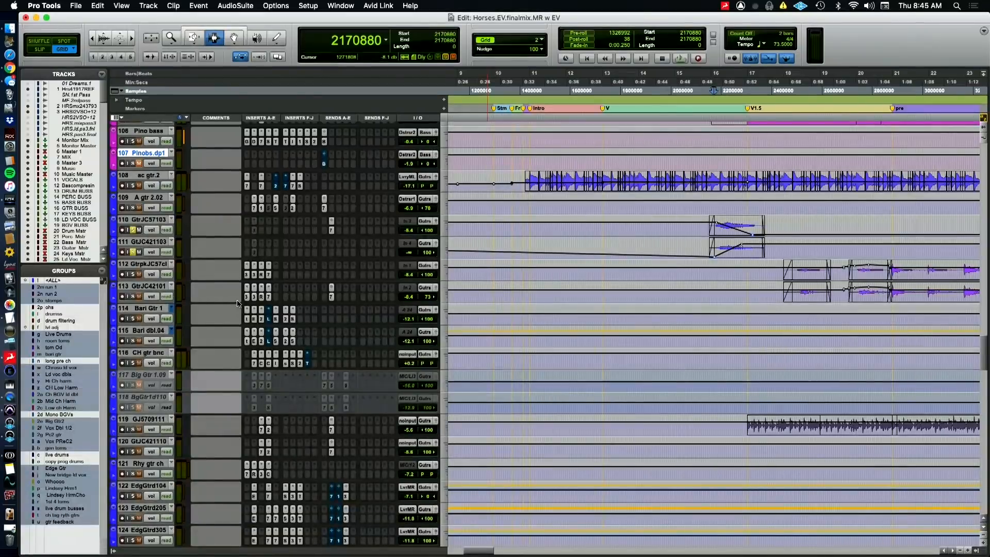
Clear the solos on GtrJC57103 and GtJC421103 and play the mix from sample 2142208, just before their clips
{"action": "left_click", "coordinate": [133, 252]}
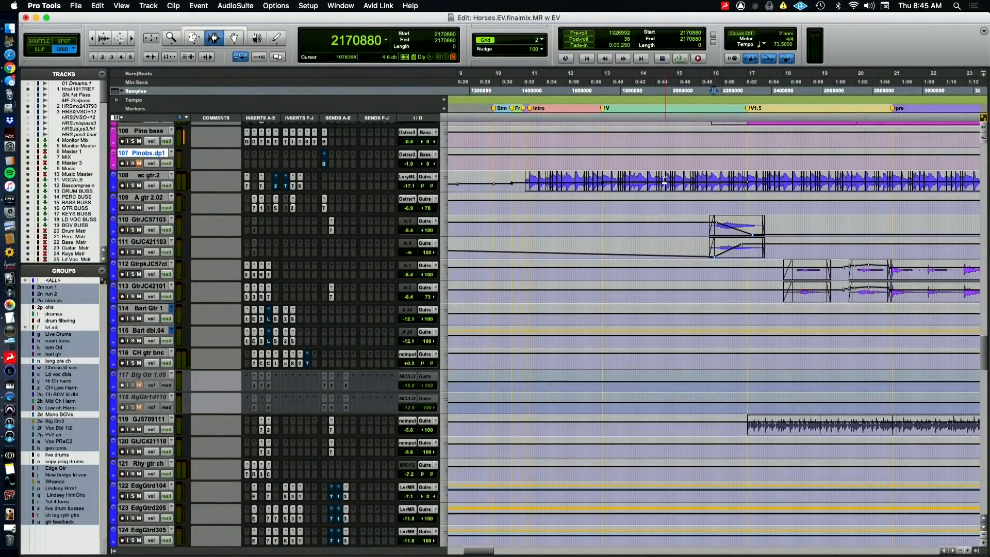
{"action": "left_click", "coordinate": [707, 85]}
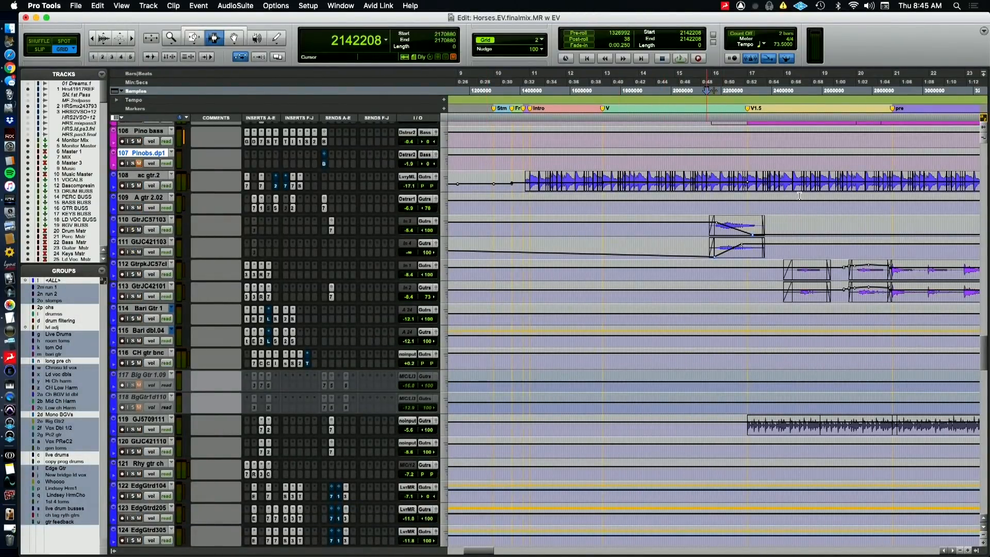
{"action": "key", "text": "space"}
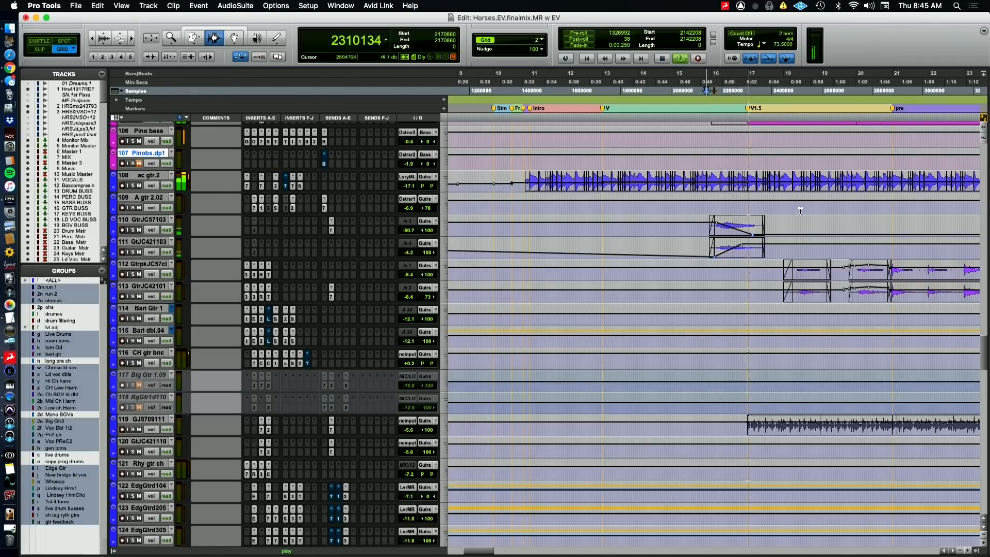
{"action": "scroll", "coordinate": [477, 318], "scroll_direction": "right", "scroll_amount": 3}
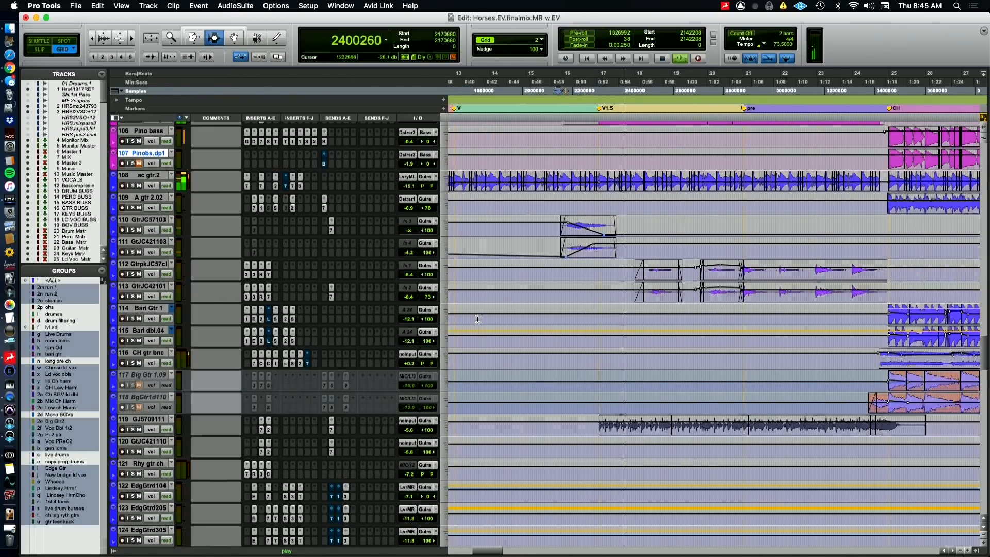
{"action": "scroll", "coordinate": [477, 318], "scroll_direction": "right", "scroll_amount": 3}
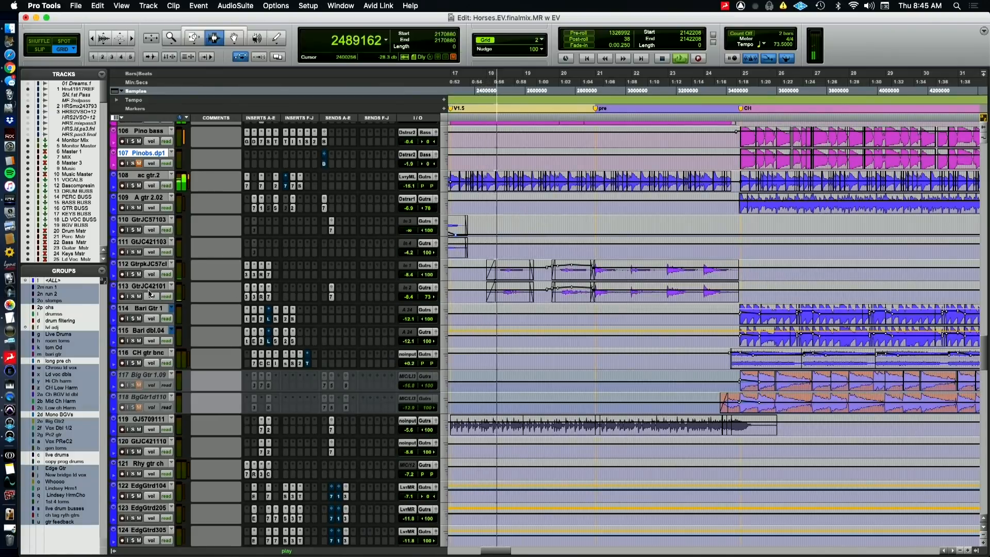
Solo the GtrpkJC57cl and GtrJC42101 tracks during playback of the pre-chorus guitar parts
{"action": "left_click", "coordinate": [133, 296]}
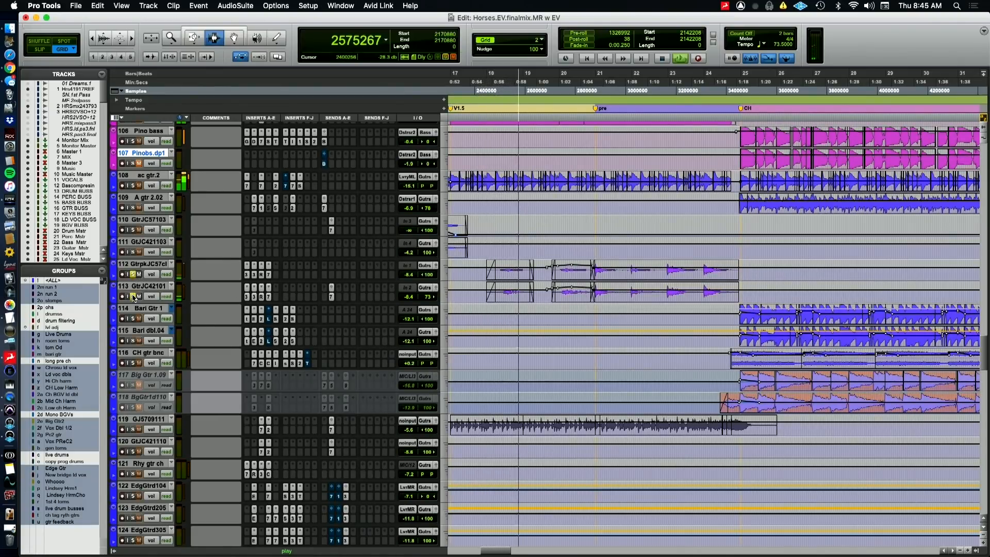
{"action": "left_click", "coordinate": [133, 296]}
{"action": "left_click", "coordinate": [133, 296]}
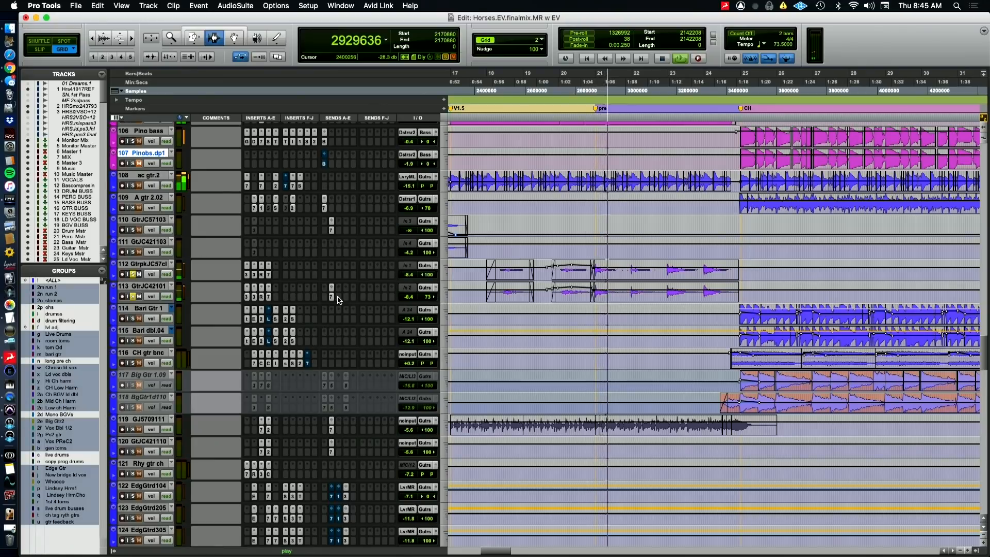
Examine the CLA-3A, Mod Delay III, RCompressor and EQ3 7-Band settings on the GtrpkJC57cl track, stopping playback
{"action": "left_click", "coordinate": [248, 276]}
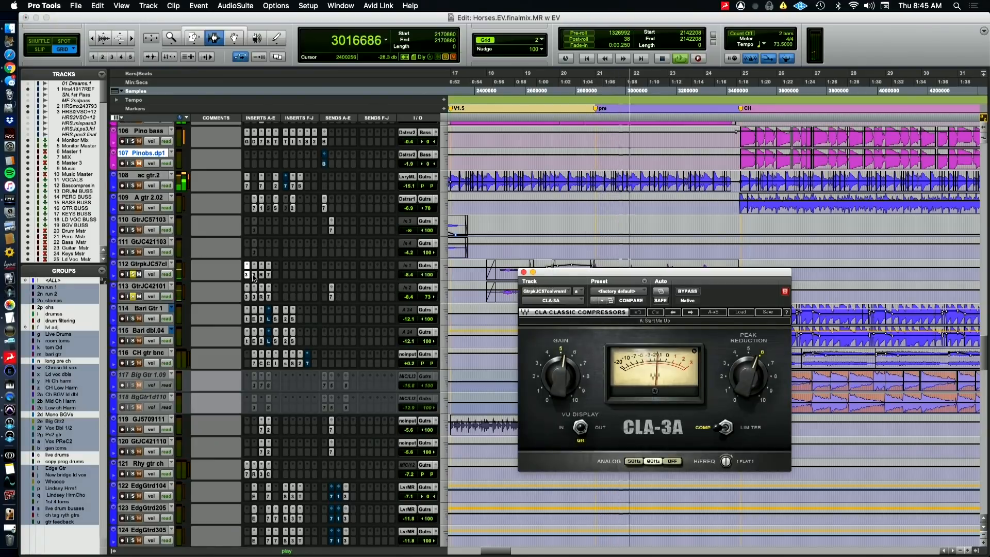
{"action": "left_click", "coordinate": [255, 276]}
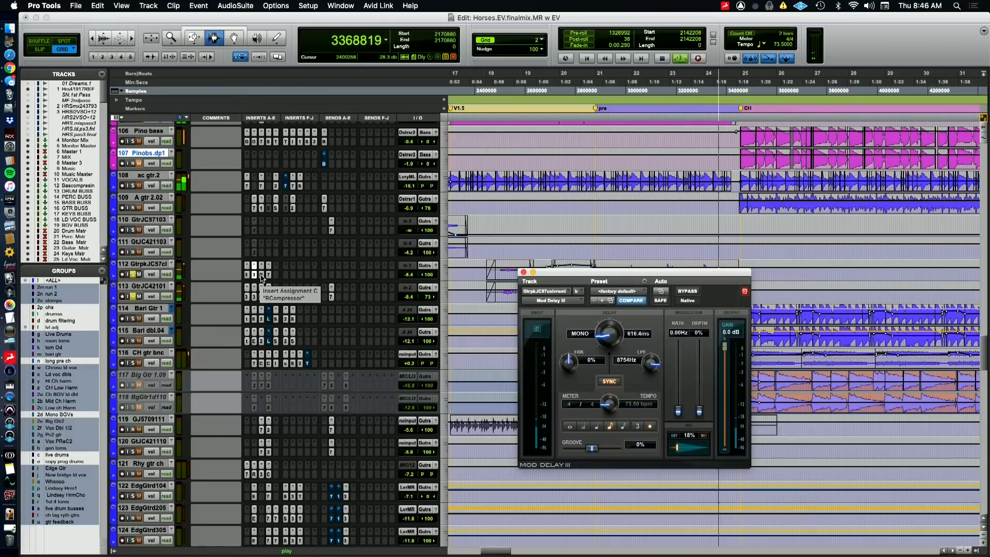
{"action": "left_click", "coordinate": [262, 275]}
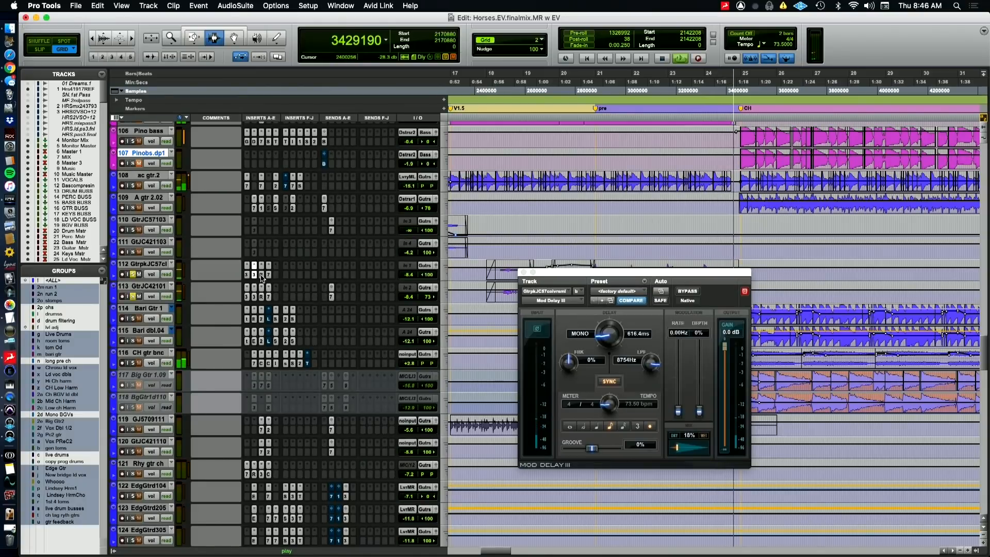
{"action": "key", "text": "space"}
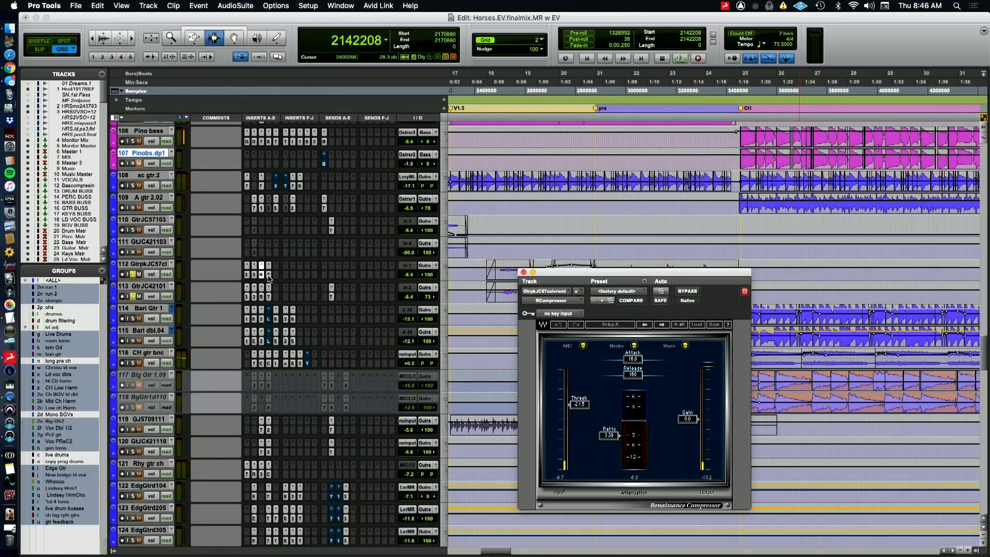
{"action": "left_click", "coordinate": [269, 275]}
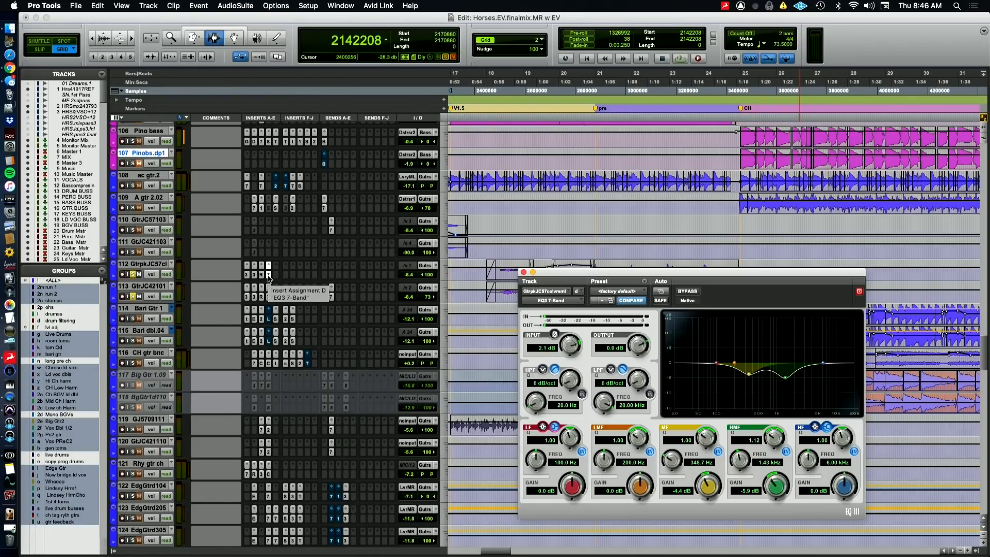
{"action": "left_click", "coordinate": [269, 275]}
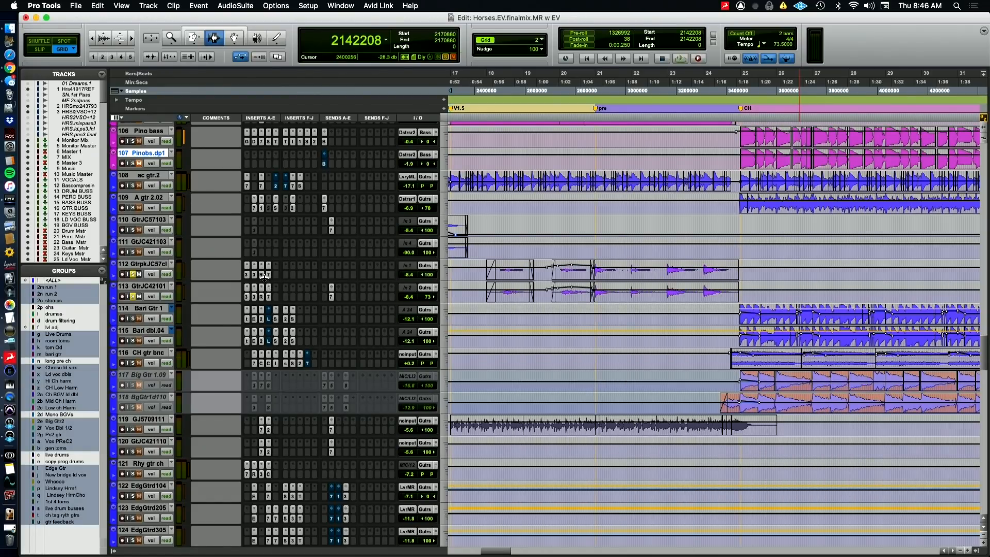
Compare the Mod Delay III settings on the GtrpkJC57cl and GtrJC42101 tracks
{"action": "left_click", "coordinate": [255, 275]}
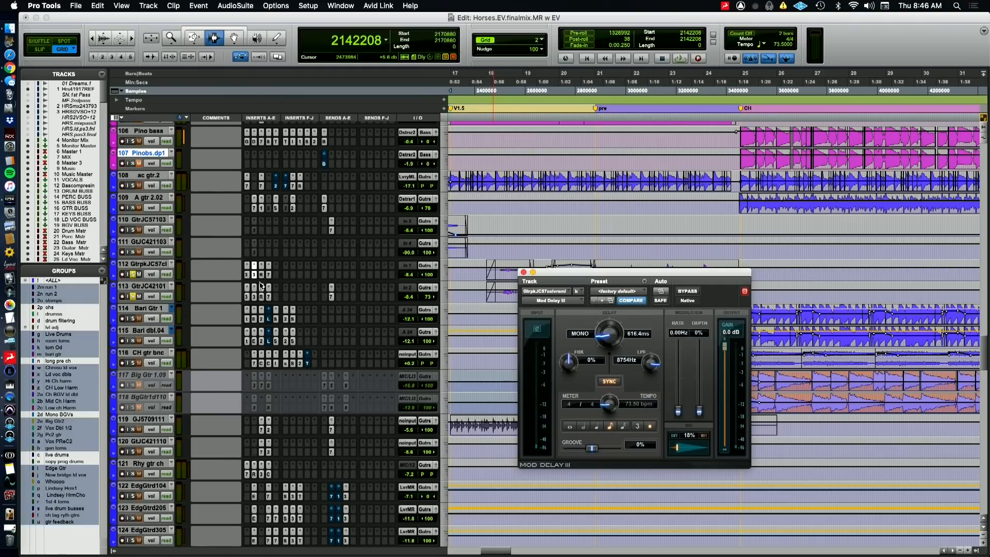
{"action": "left_click", "coordinate": [254, 298]}
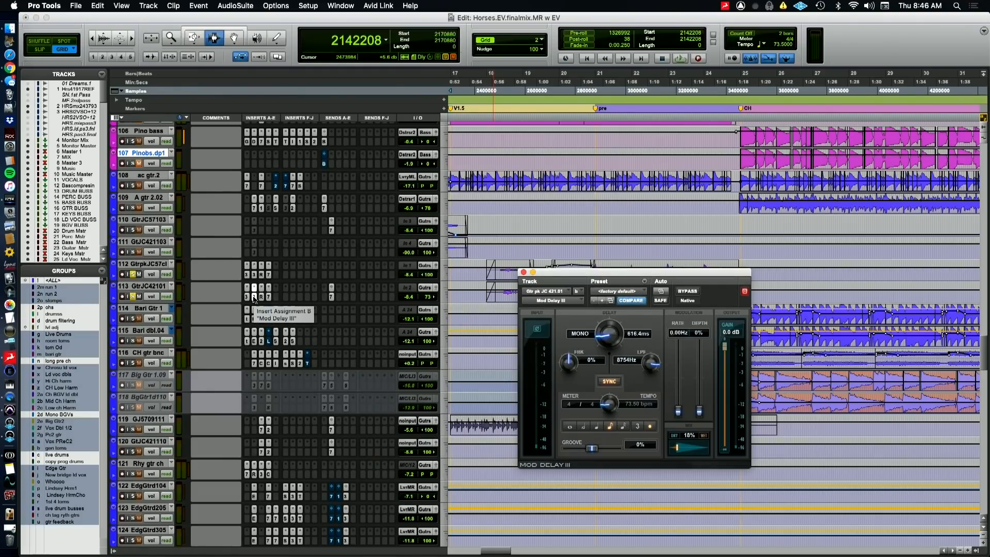
Examine the RCompressor and EQ3 7-Band settings on the GtrJC42101 track, closing the plugin window when done
{"action": "left_click", "coordinate": [261, 297]}
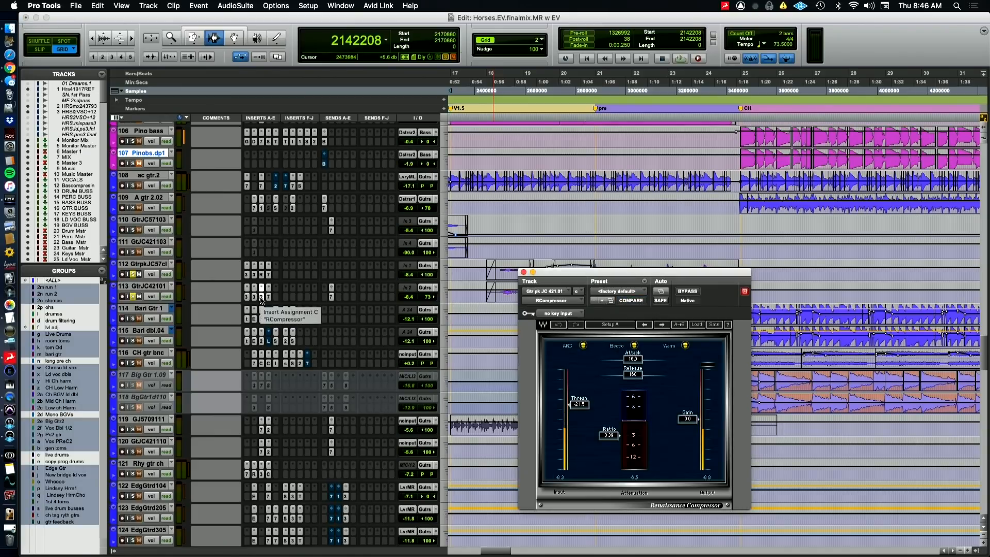
{"action": "left_click", "coordinate": [268, 298]}
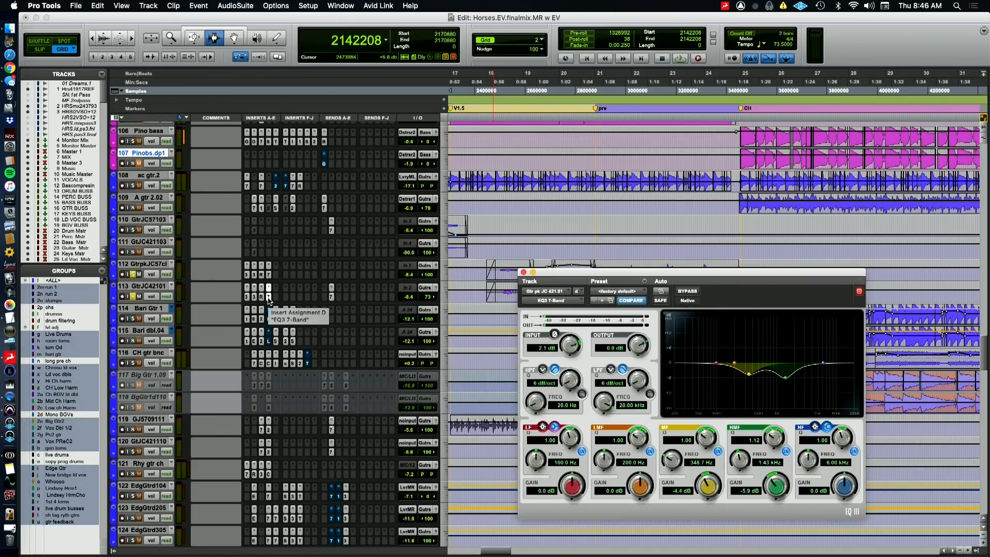
{"action": "left_click", "coordinate": [268, 297]}
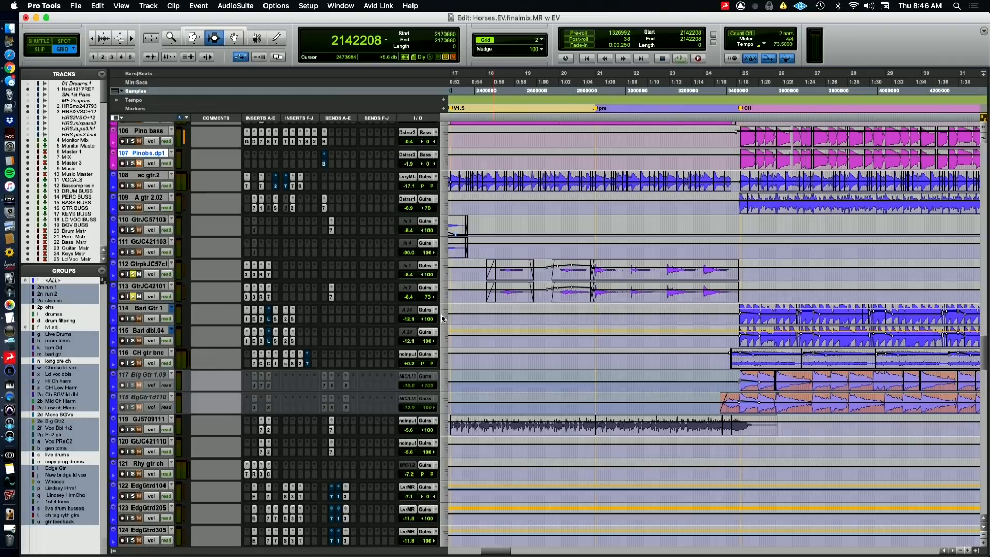
Audition the soloed GtrpkJC57cl and GtrJC42101 guitars, starting from sample 2142208 and again from sample 2414592
{"action": "key", "text": "space"}
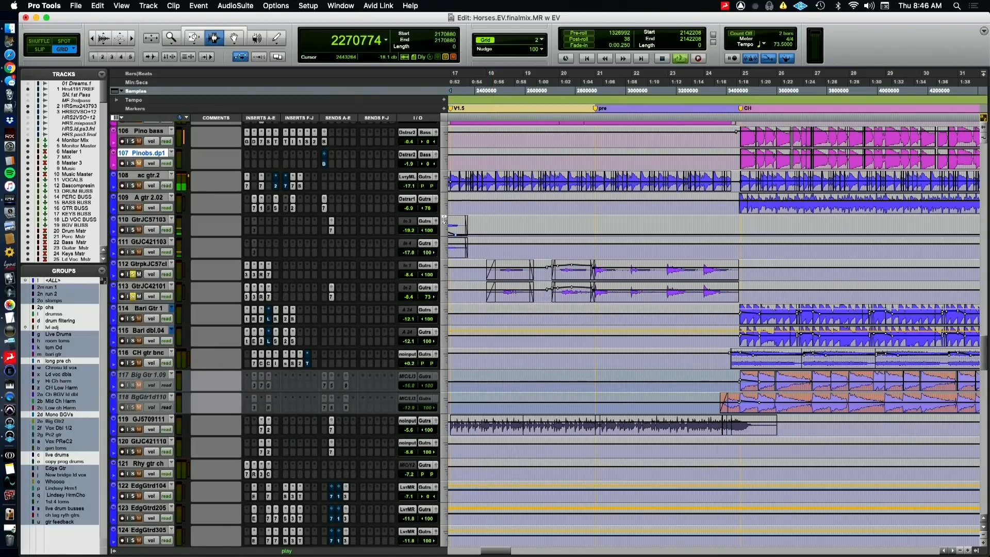
{"action": "key", "text": "space"}
{"action": "key", "text": "space"}
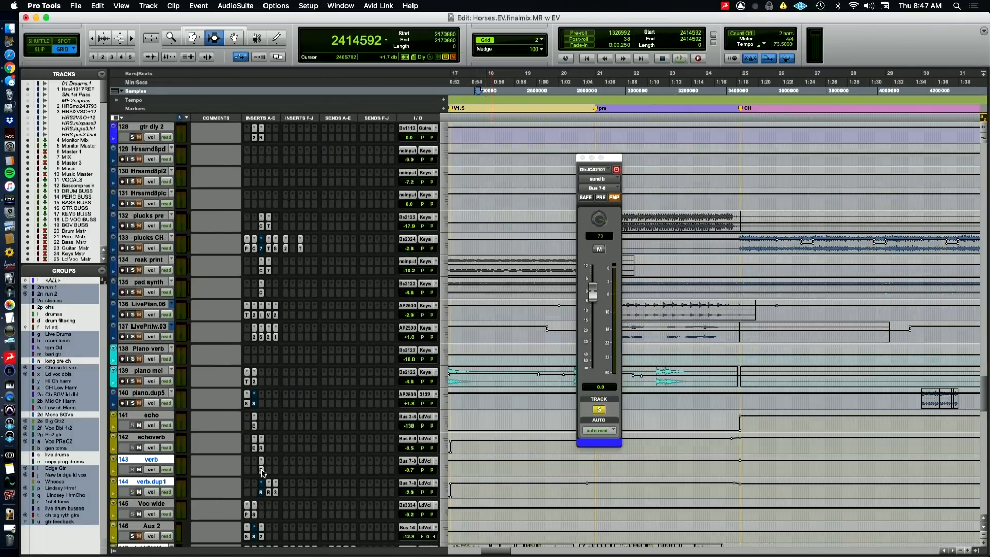
Examine the RVerb on the verb track and the ReVibe II and Mod Delay III on verb.dup1, closing the plugin window when done
{"action": "left_click", "coordinate": [261, 466]}
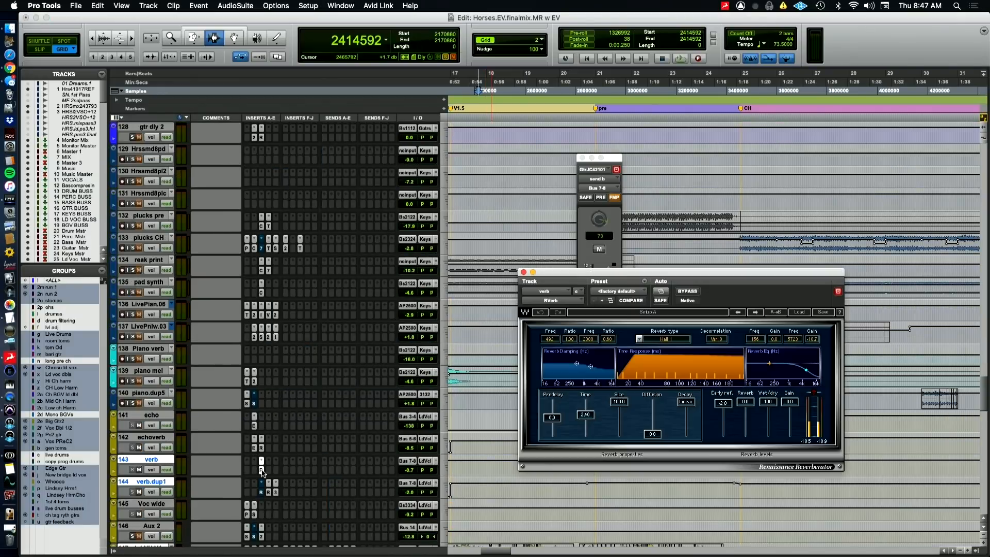
{"action": "left_click", "coordinate": [268, 492]}
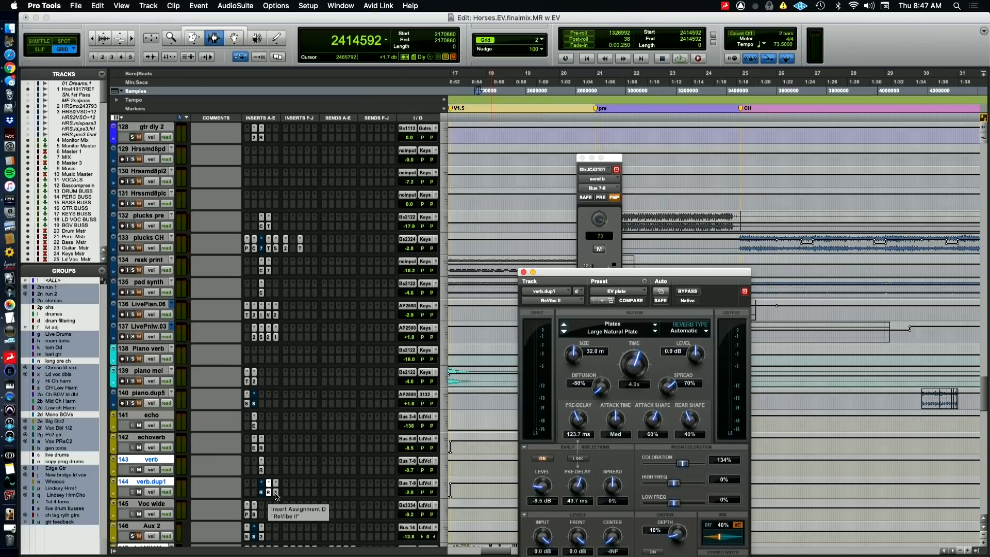
{"action": "left_click", "coordinate": [275, 493]}
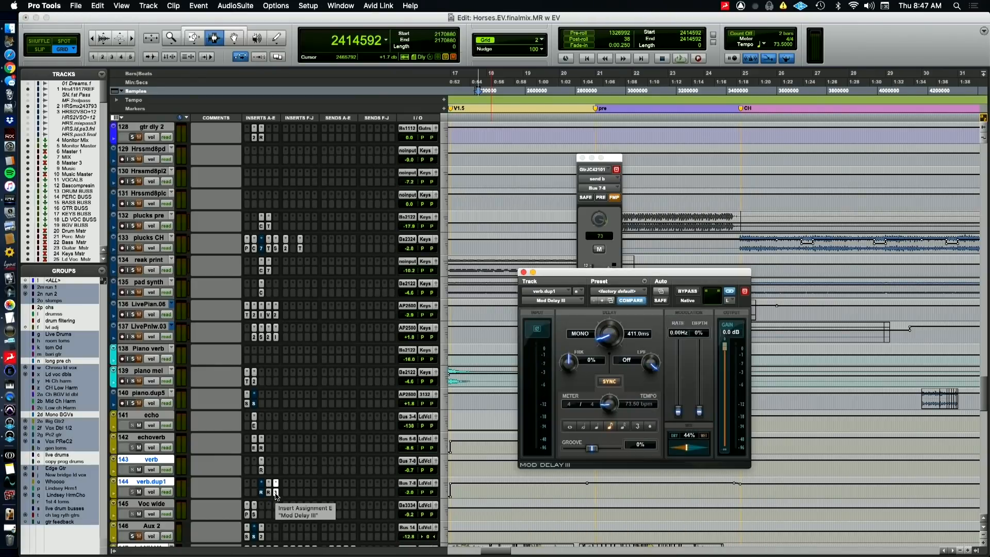
{"action": "left_click", "coordinate": [276, 493]}
Clear the solos on the GtrpkJC57cl and GtrJC42101 tracks and play the mix from sample 2414592
{"action": "scroll", "coordinate": [427, 408], "scroll_direction": "down", "scroll_amount": 3}
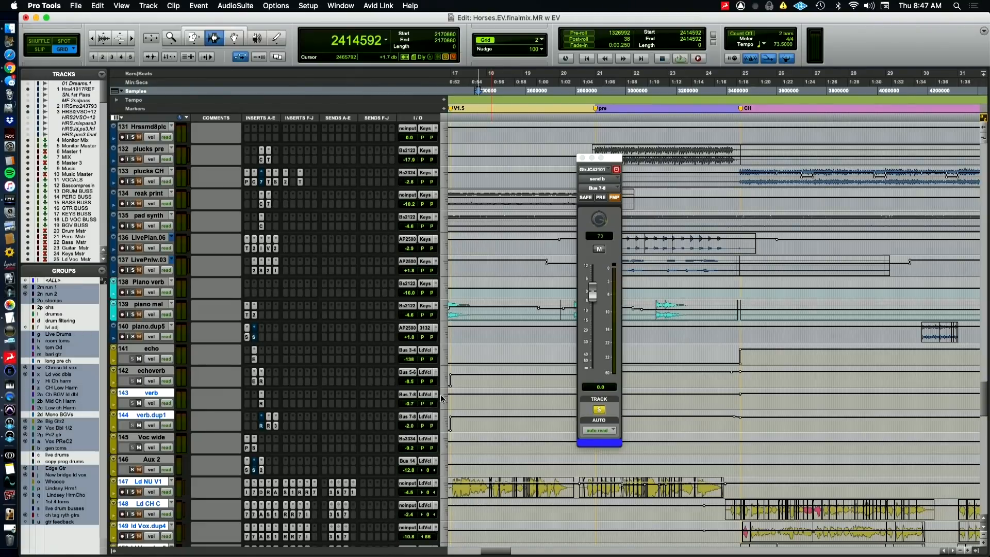
{"action": "scroll", "coordinate": [437, 187], "scroll_direction": "up", "scroll_amount": 15}
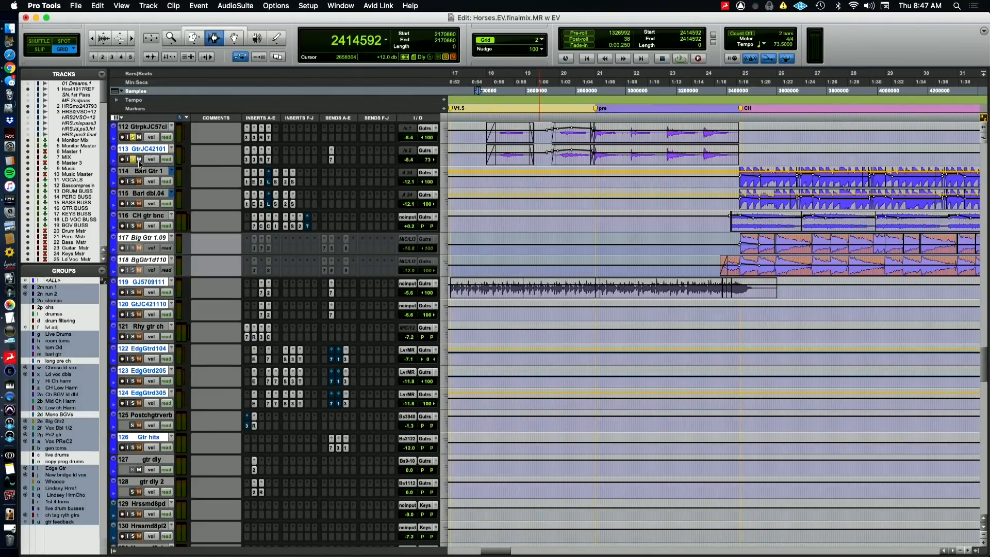
{"action": "scroll", "coordinate": [139, 164], "scroll_direction": "up", "scroll_amount": 4}
{"action": "key", "text": "space"}
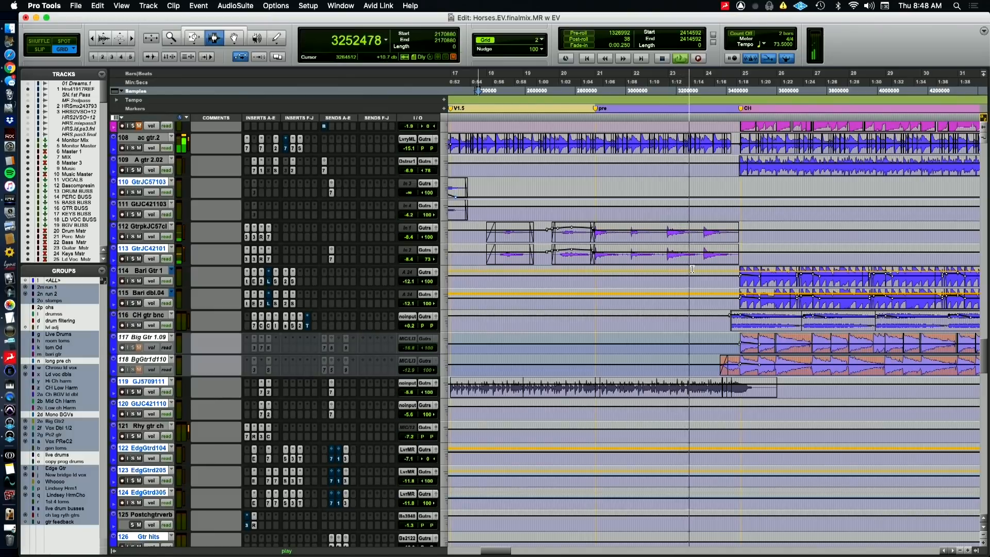
Place the edit cursor on the CH gtr bnc track just before the CH marker during playback
{"action": "key", "text": "r"}
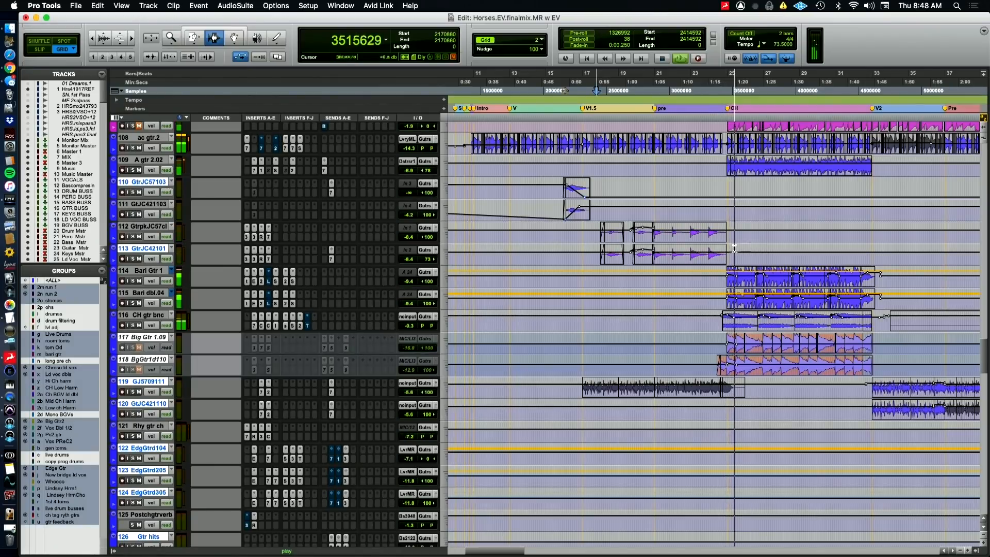
{"action": "left_click", "coordinate": [719, 320]}
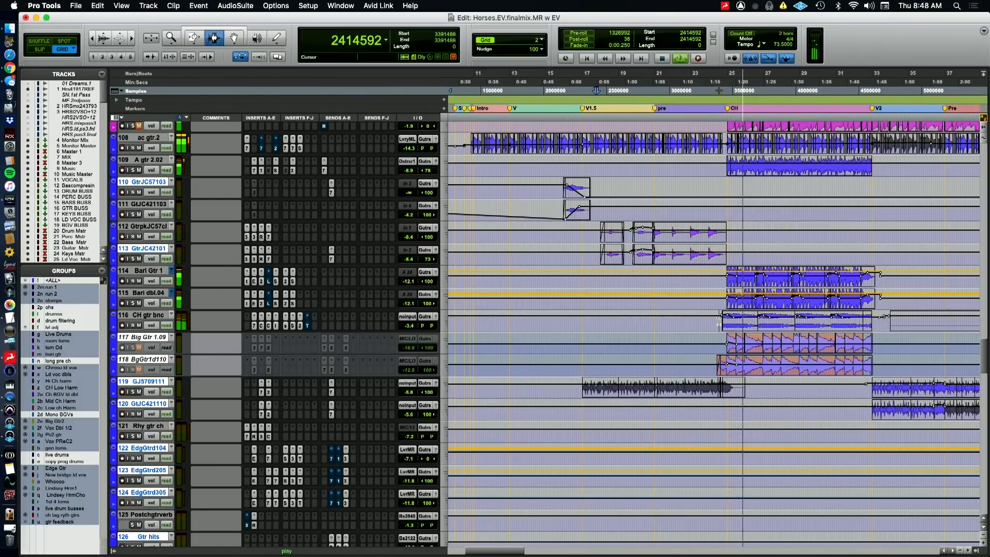
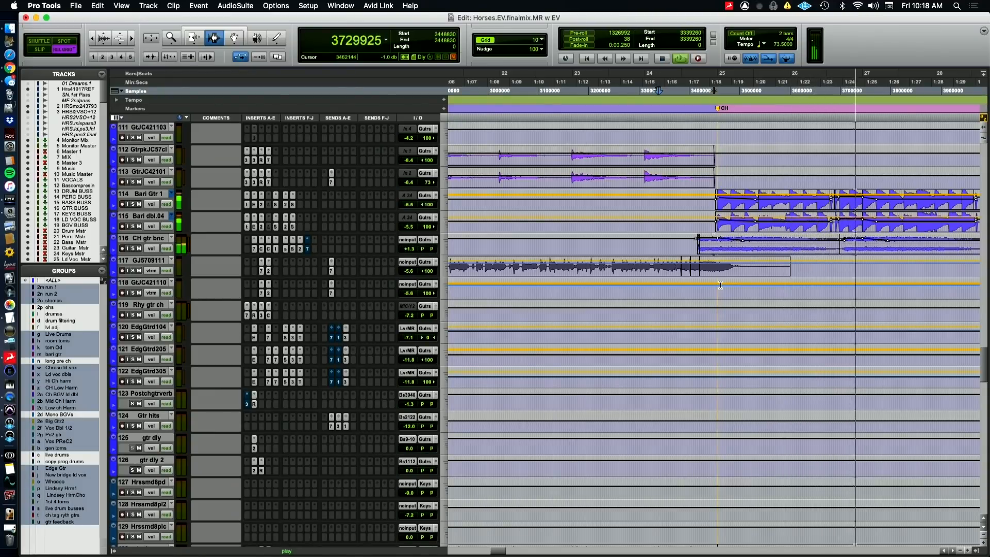
Solo the CH gtr bnc track and place the edit cursor at sample 3403780, just before its first chorus clip
{"action": "key", "text": "r"}
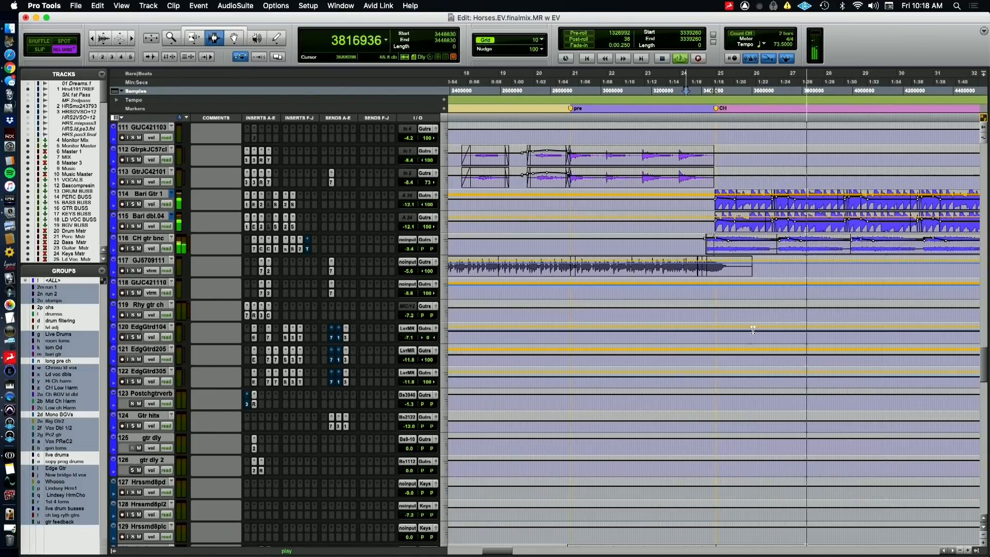
{"action": "key", "text": "super+Tab"}
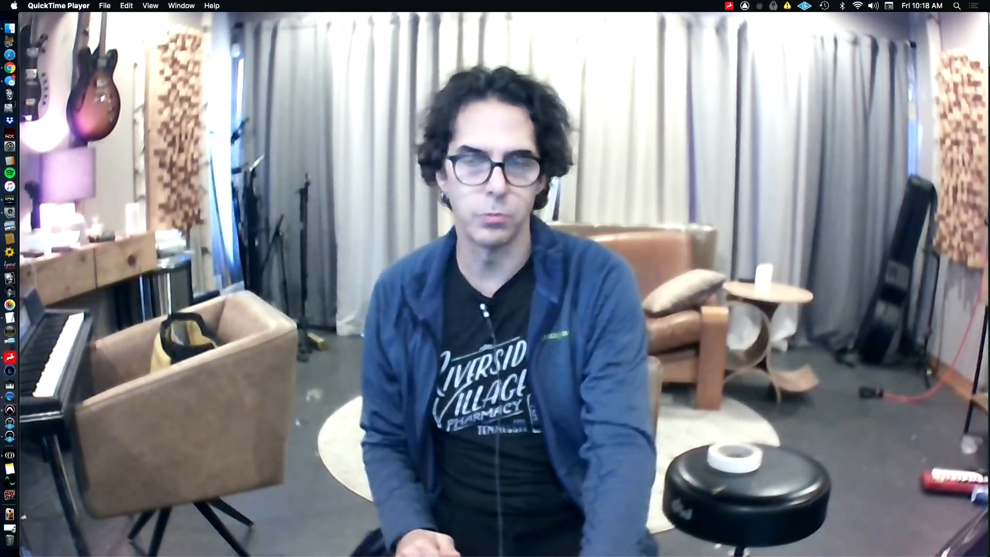
{"action": "key", "text": "super+Tab"}
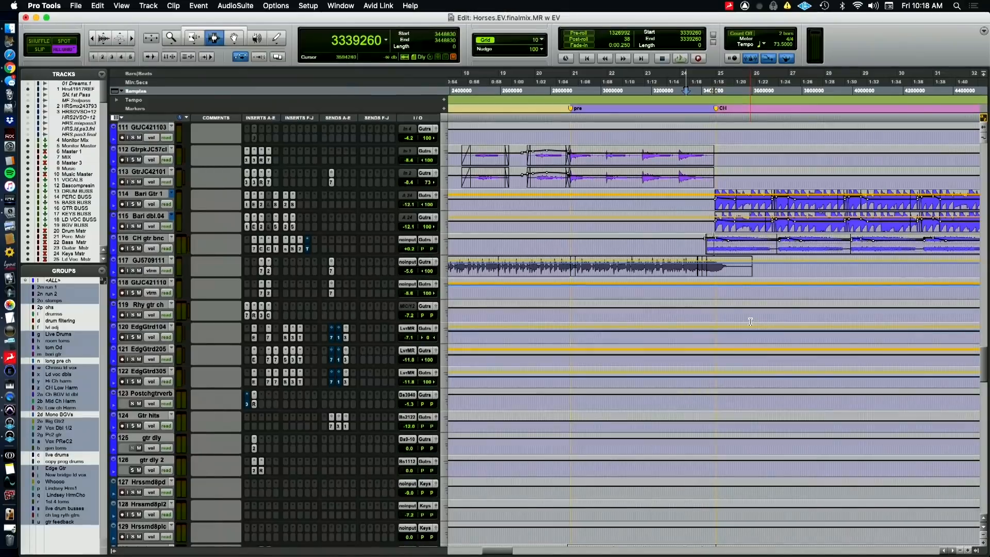
{"action": "left_click", "coordinate": [133, 249]}
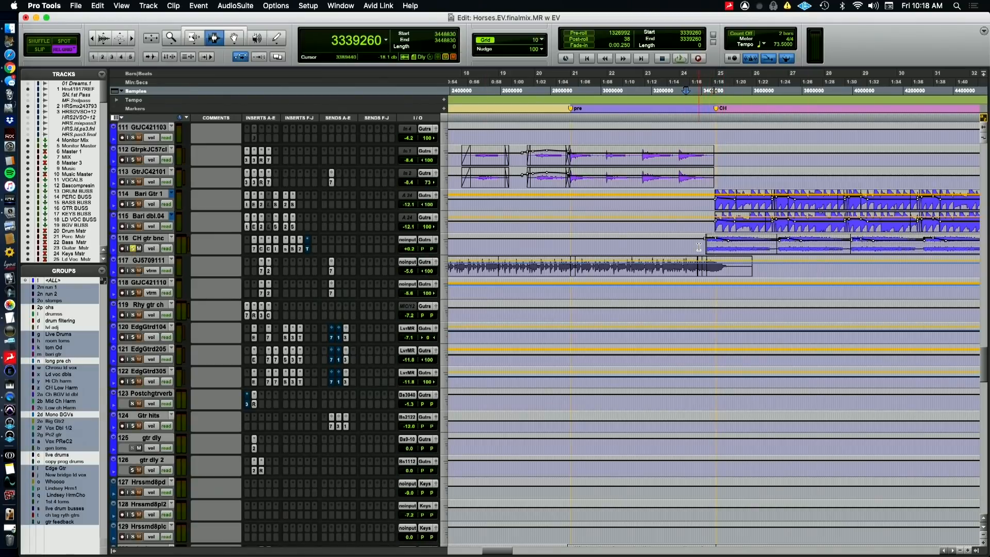
{"action": "key", "text": "super+bracketright"}
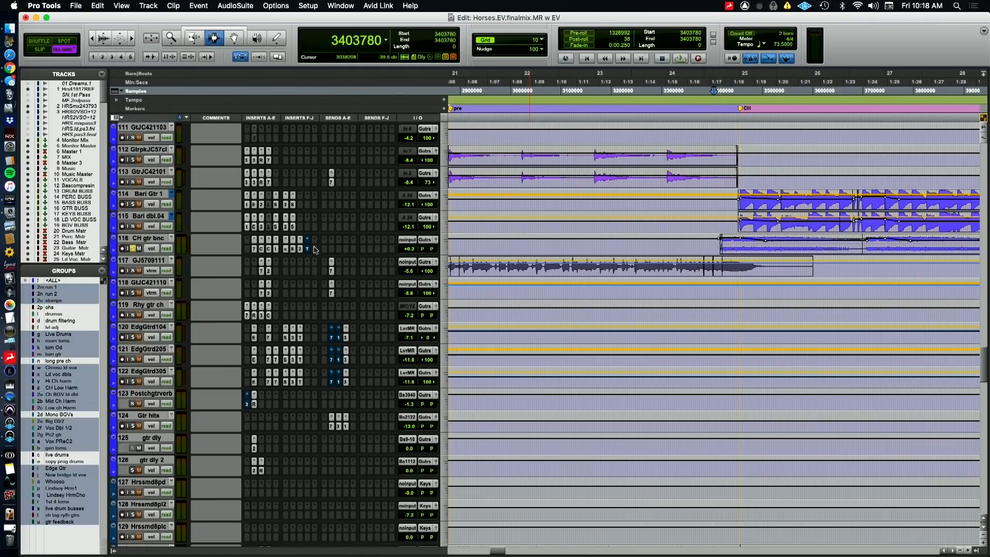
Examine the EQ3 7-Band and the Dyn3 Compressor/Limiter with its Bus 13 key input on the CH gtr bnc track
{"action": "left_click", "coordinate": [253, 249]}
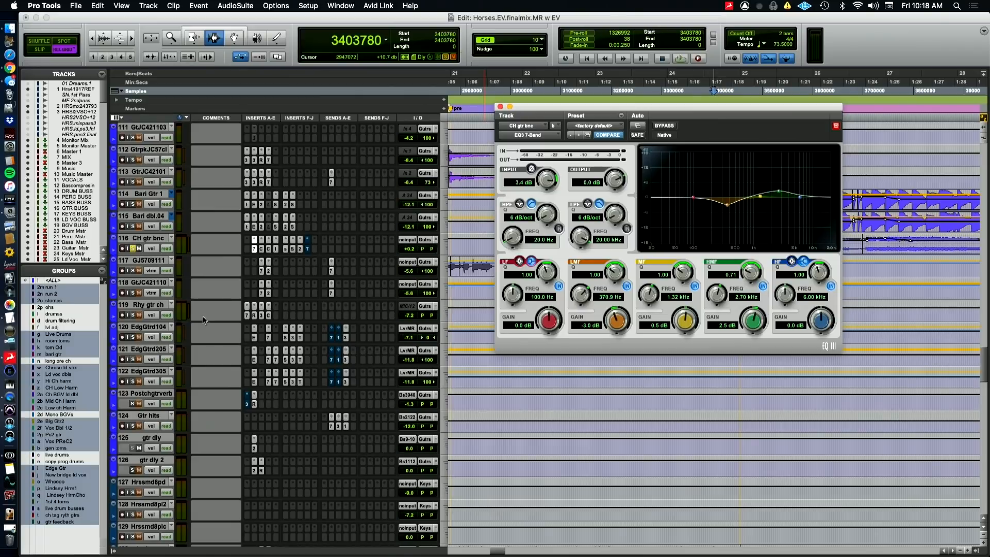
{"action": "left_click", "coordinate": [263, 250]}
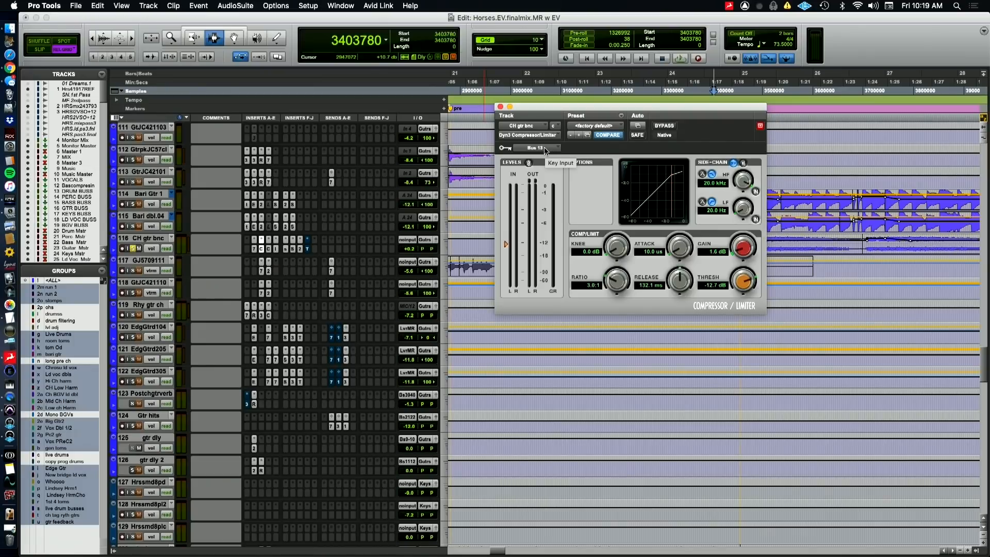
{"action": "key", "text": "super+Tab"}
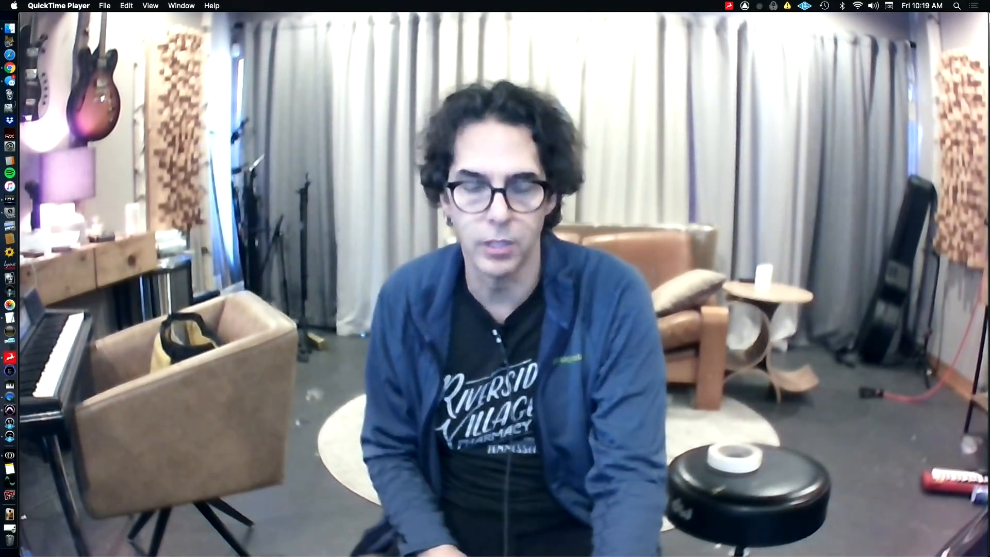
{"action": "key", "text": "super+Tab"}
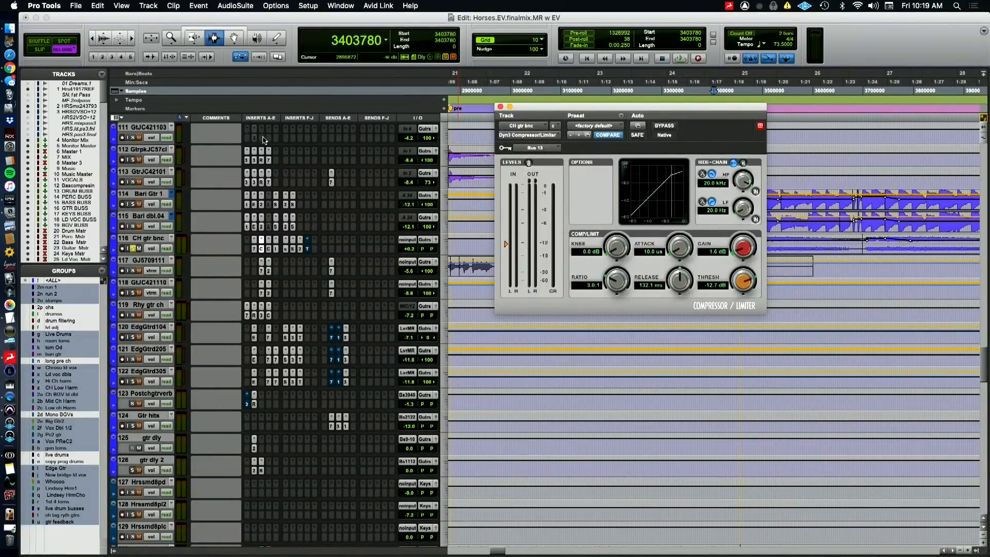
Examine the Center and HOFA IQ-EQ plugins on CH gtr bnc, comparing the IQ-EQ bypassed and active during playback
{"action": "left_click", "coordinate": [268, 249]}
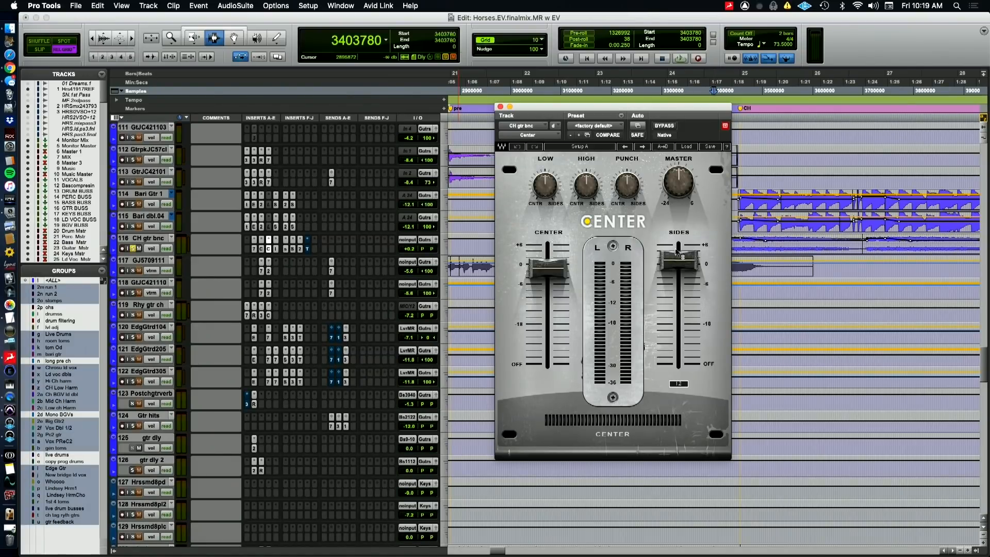
{"action": "left_click", "coordinate": [276, 249]}
{"action": "left_click", "coordinate": [276, 249]}
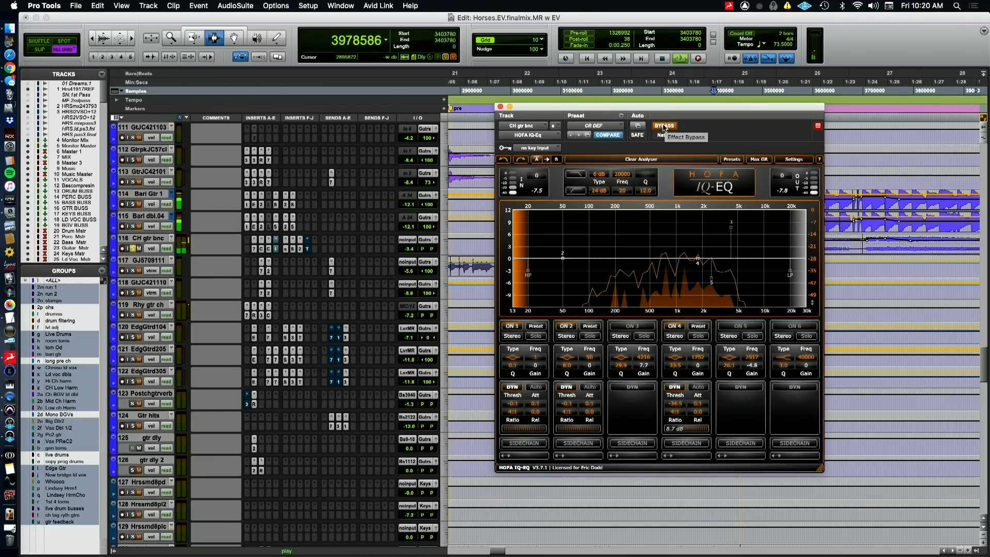
{"action": "left_click", "coordinate": [663, 127]}
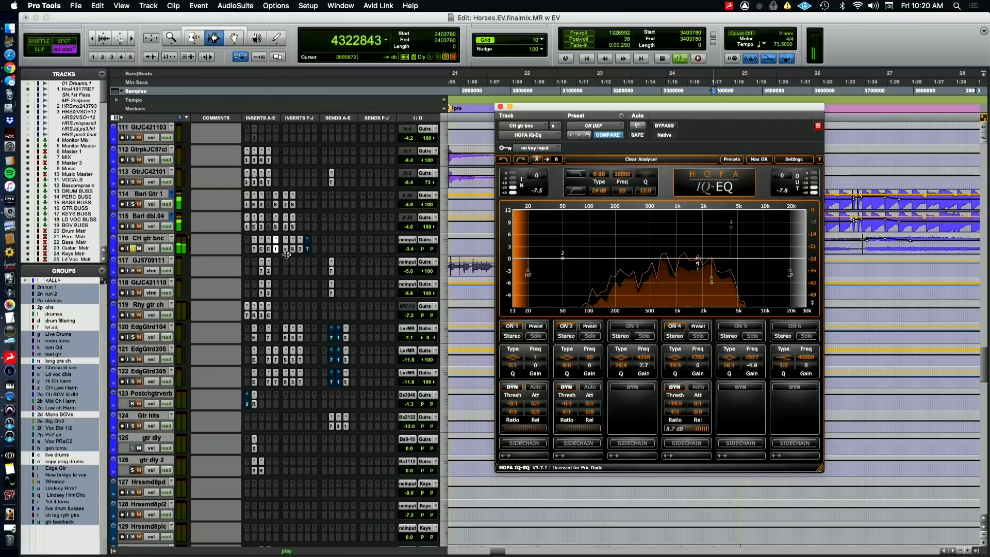
Examine soothe on CH gtr bnc, replaying from sample 3403780 and comparing it bypassed and active
{"action": "left_click", "coordinate": [286, 248]}
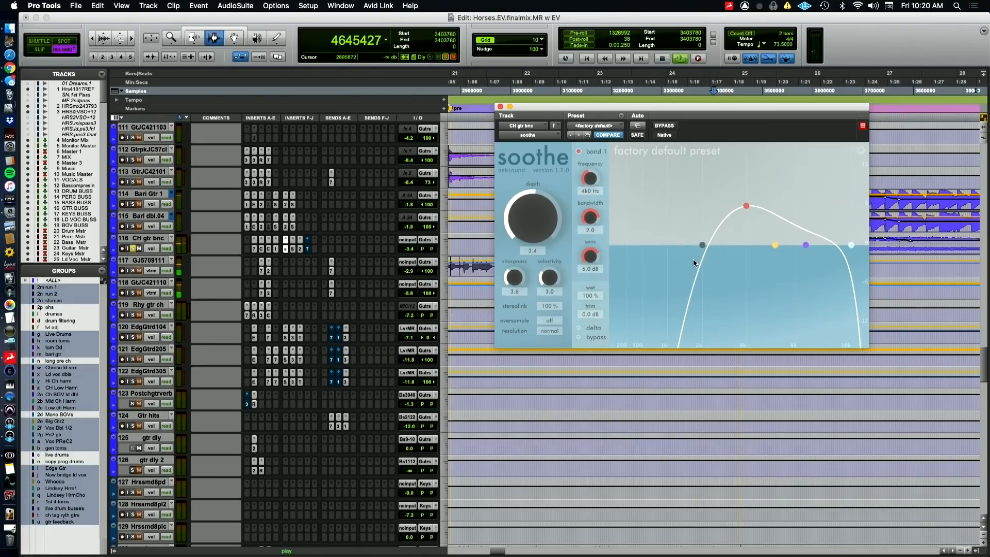
{"action": "key", "text": "space"}
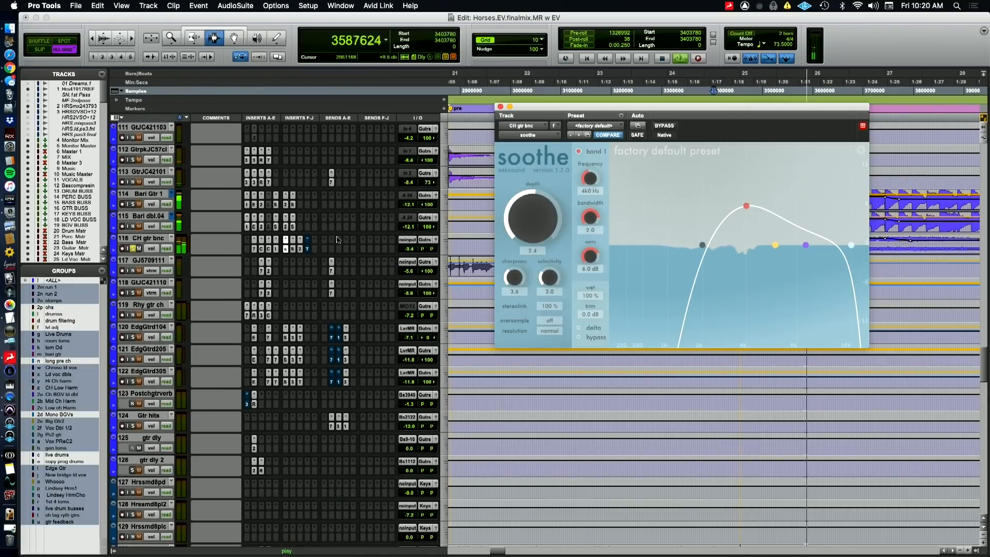
{"action": "left_click", "coordinate": [664, 126]}
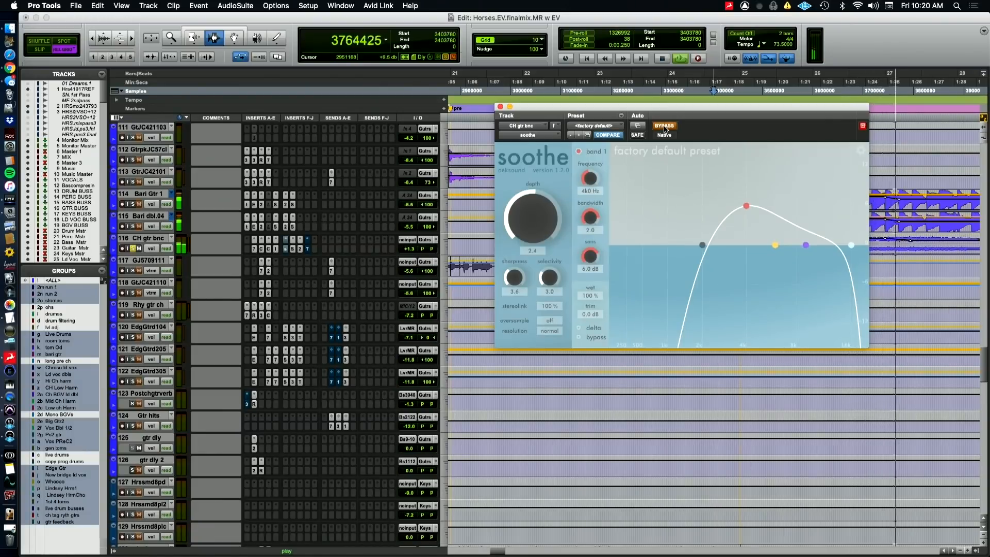
{"action": "key", "text": "super+Tab"}
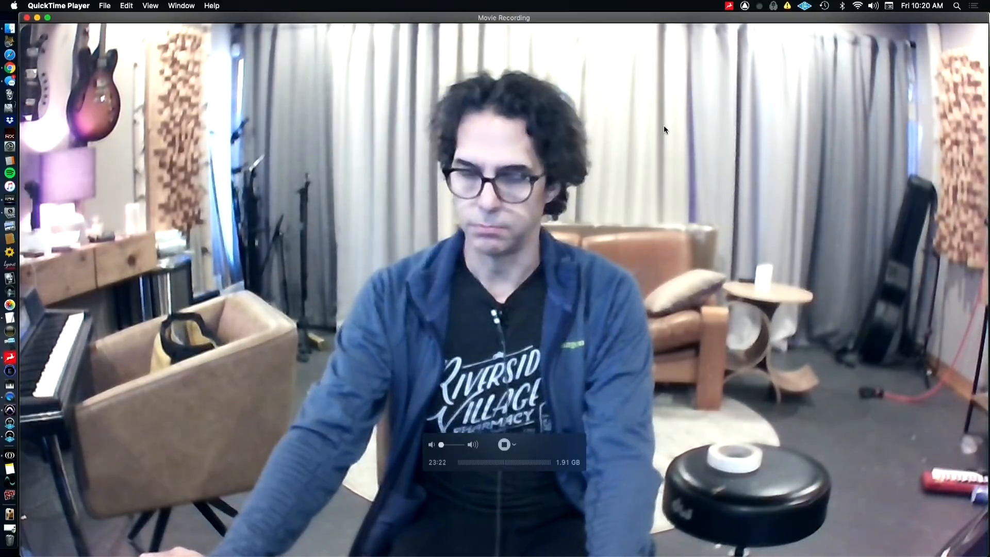
{"action": "key", "text": "super+Tab"}
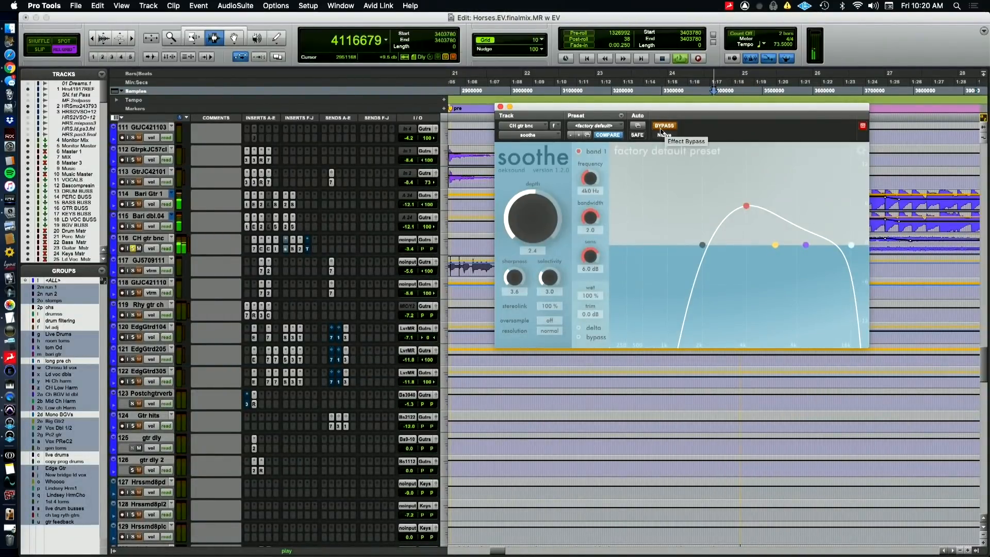
{"action": "left_click", "coordinate": [288, 250], "text": "super"}
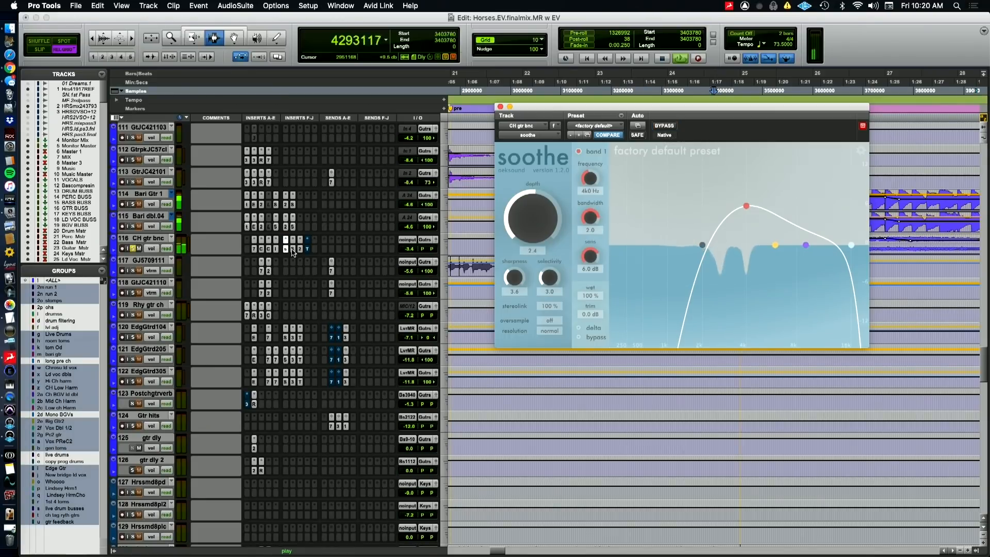
Examine the Sie-Q and FabFilter Pro-Q 2 on CH gtr bnc during playback and close the plugin window when done
{"action": "left_click", "coordinate": [292, 251]}
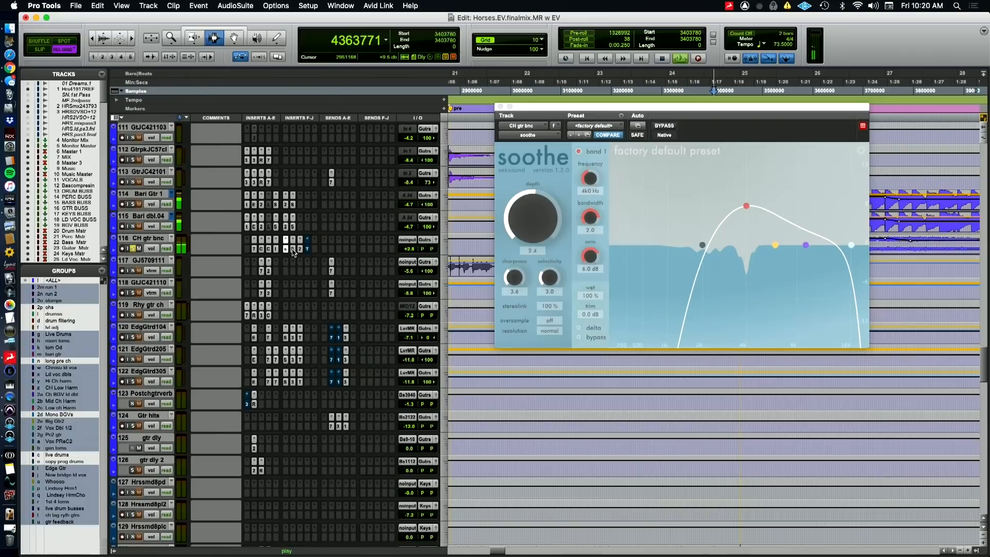
{"action": "left_click", "coordinate": [292, 251]}
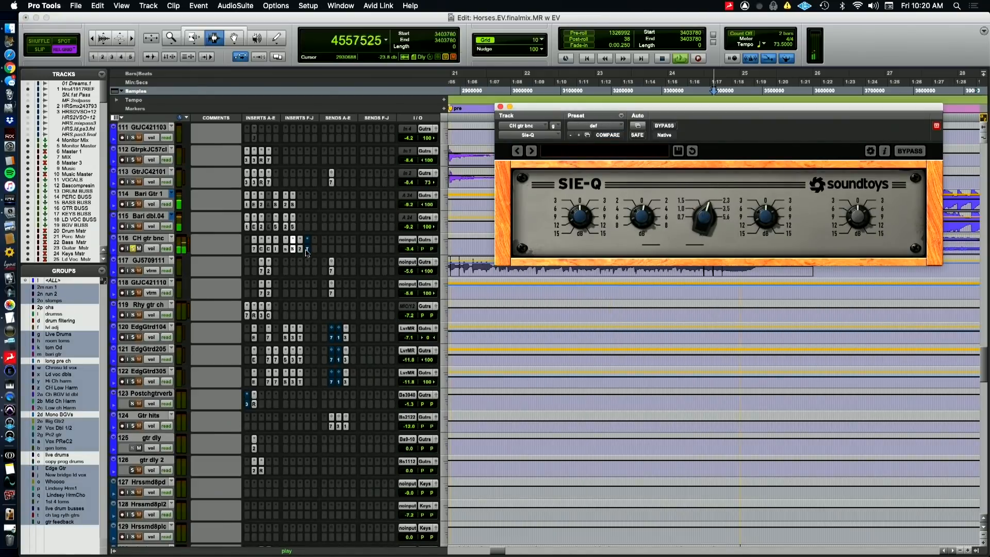
{"action": "left_click", "coordinate": [300, 250]}
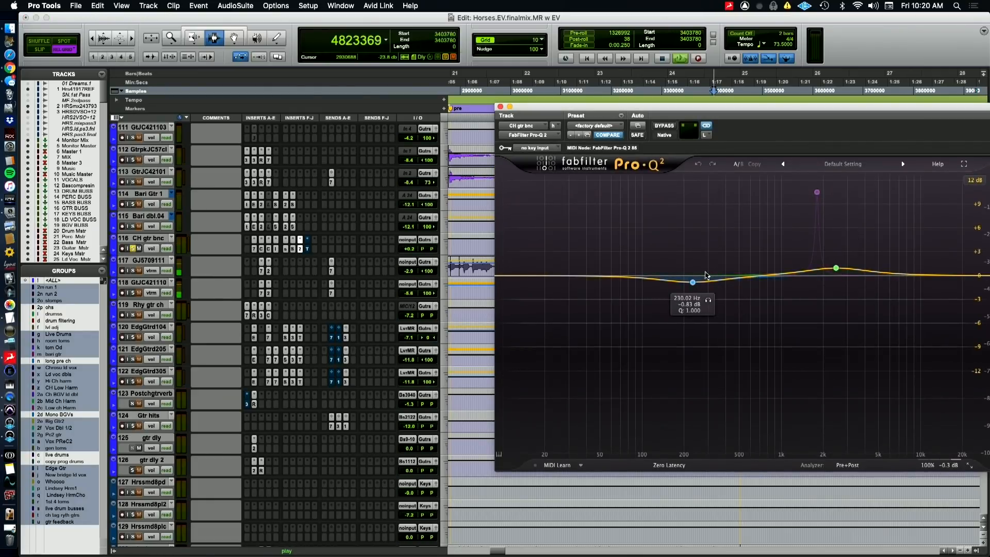
{"action": "left_click", "coordinate": [500, 107]}
Examine the bypassed Transient Master on the CH gtr bnc track and close its window
{"action": "key", "text": "super+Tab"}
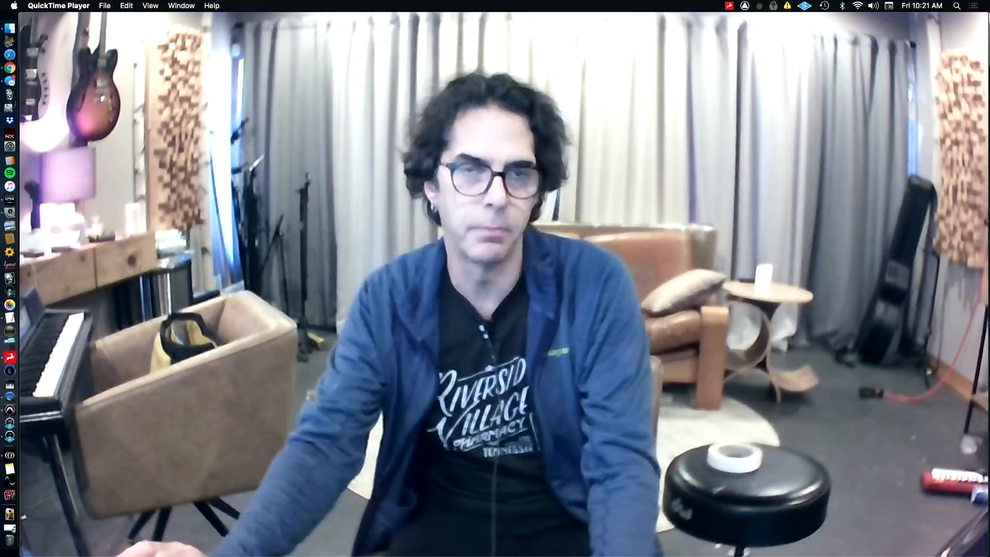
{"action": "mouse_move", "coordinate": [548, 385]}
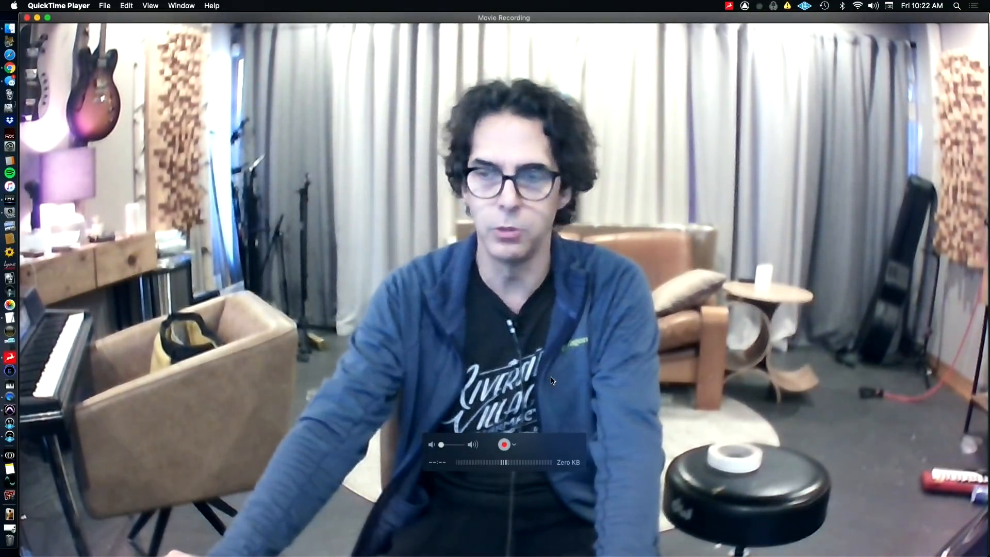
{"action": "key", "text": "super+Tab"}
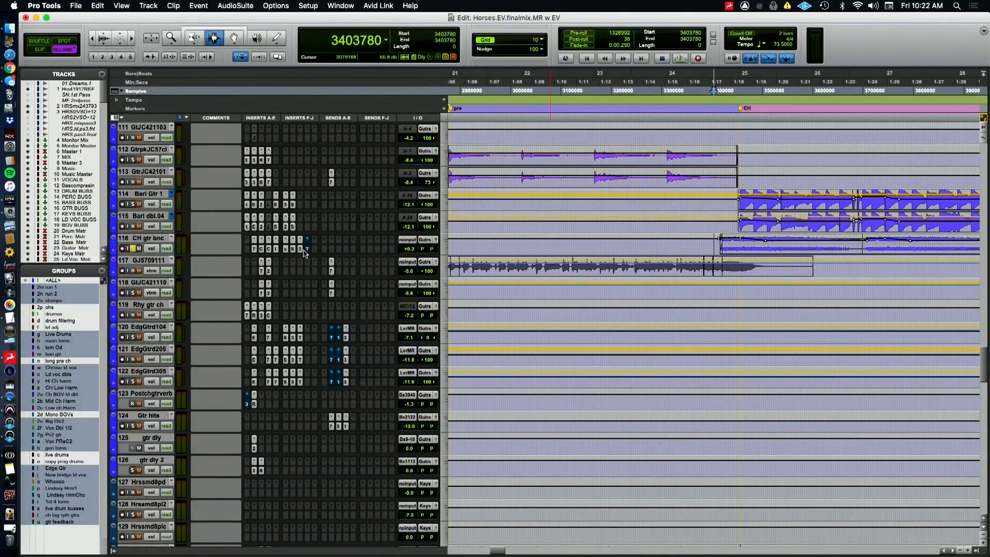
{"action": "left_click", "coordinate": [306, 251]}
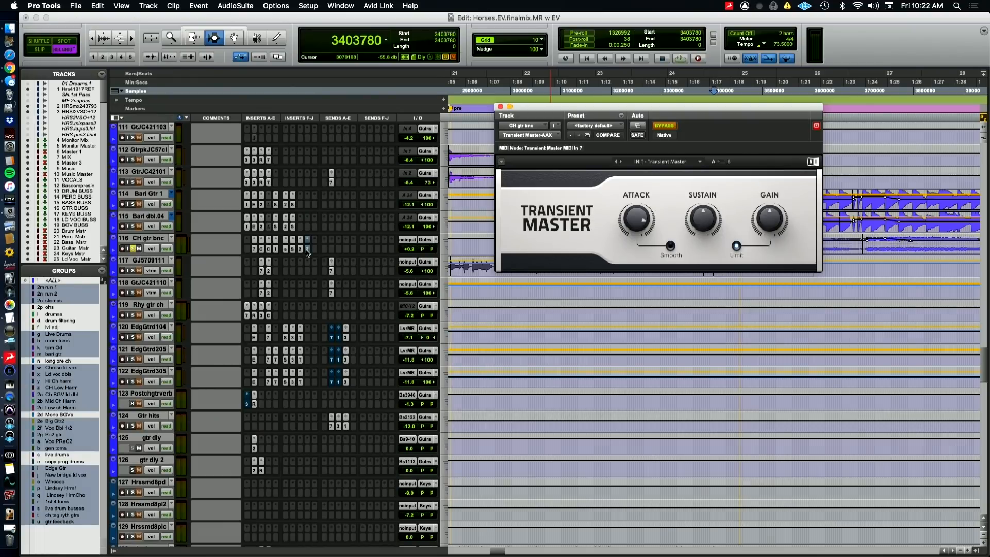
{"action": "left_click", "coordinate": [307, 249]}
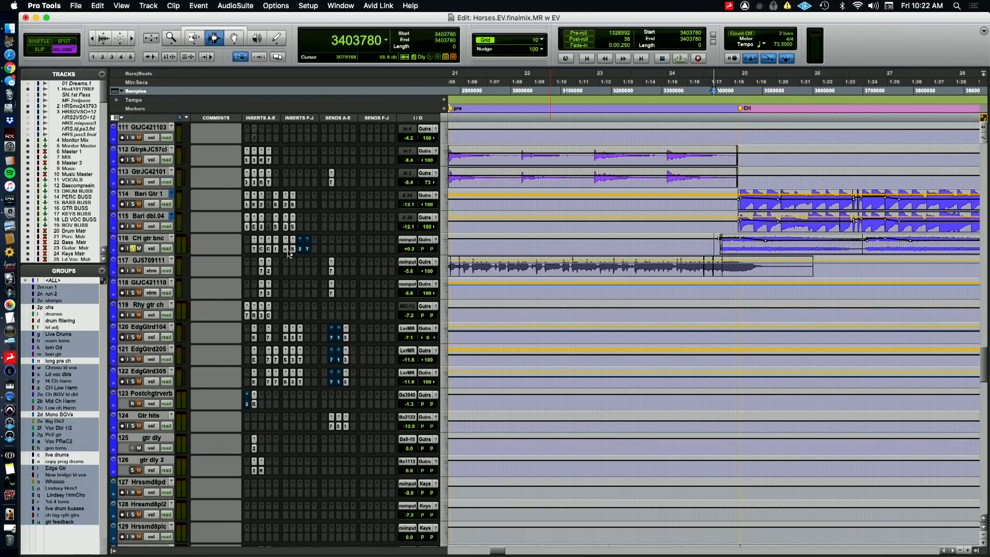
Audition CH gtr bnc from sample 3403780 with all inserts bypassed, and re-enable every insert except the Transient Master
{"action": "left_click", "coordinate": [285, 251], "text": "super"}
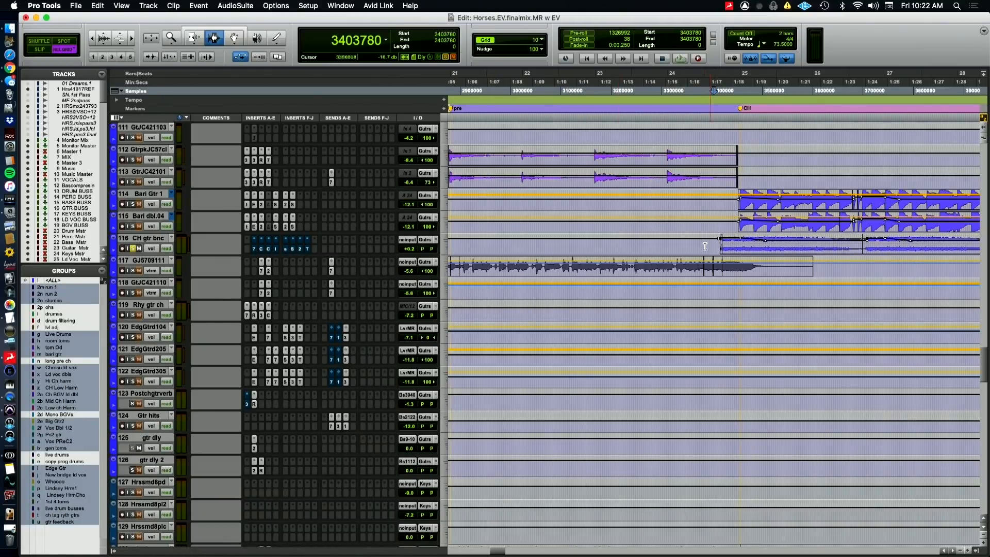
{"action": "key", "text": "space"}
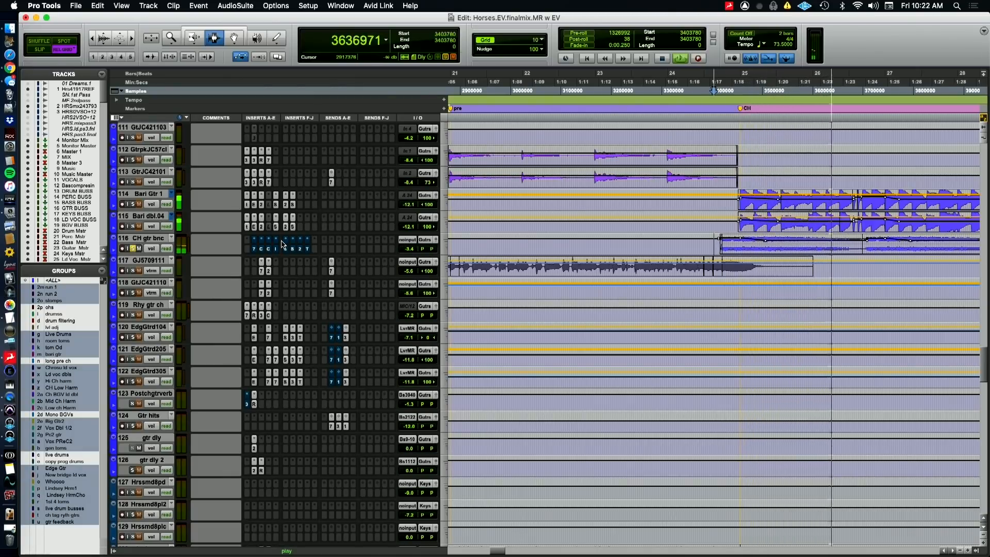
{"action": "key", "text": "super+Tab"}
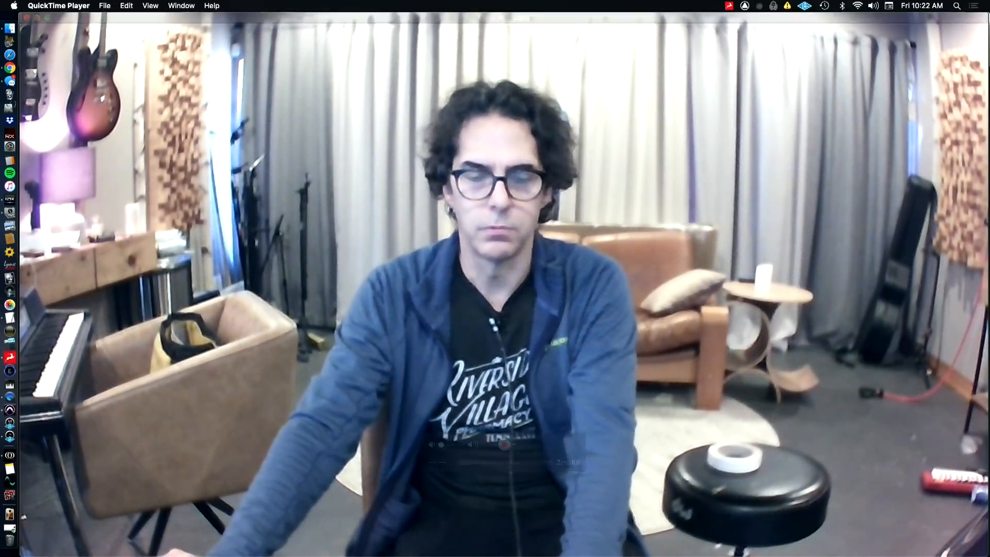
{"action": "key", "text": "super+Tab"}
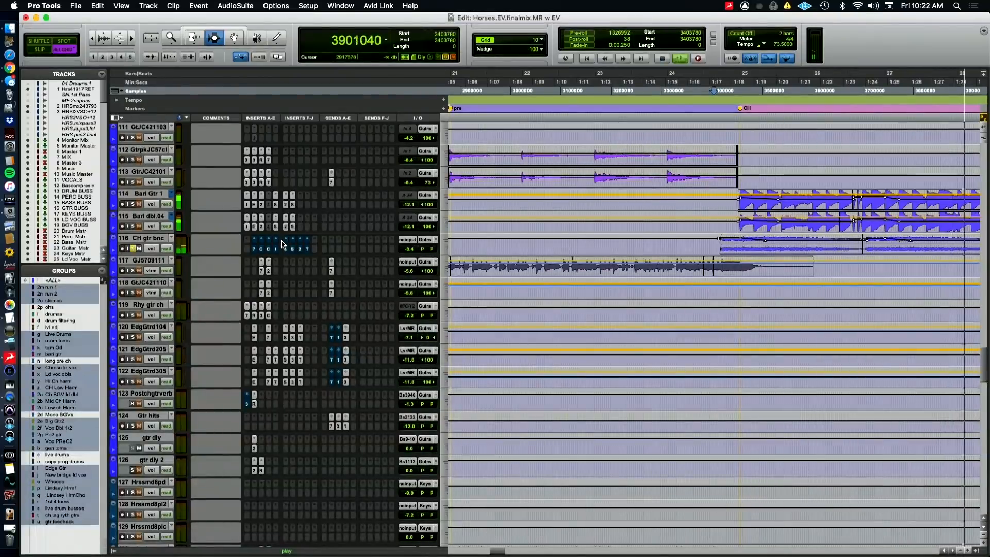
{"action": "key", "text": "space"}
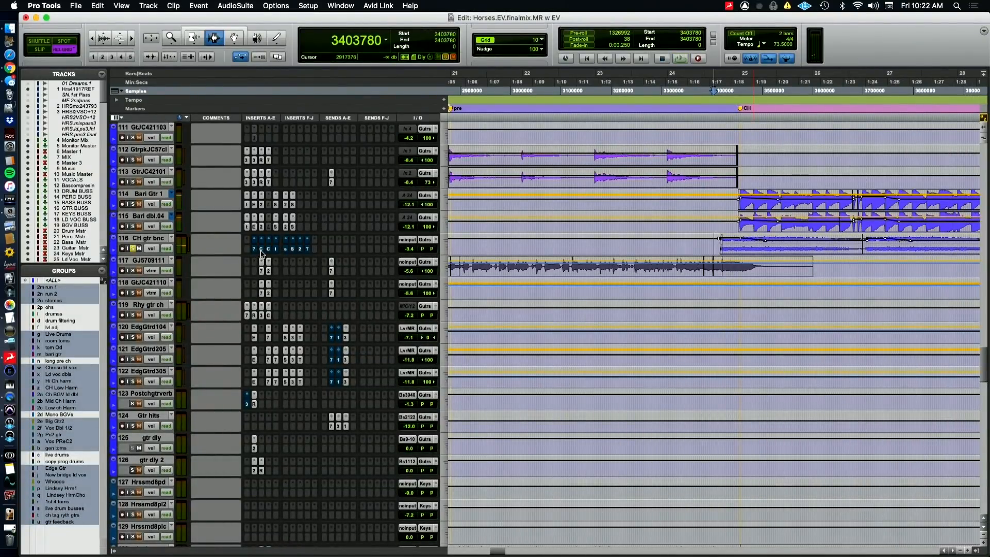
{"action": "left_click", "coordinate": [265, 251], "text": "super"}
{"action": "left_click", "coordinate": [301, 250], "text": "super"}
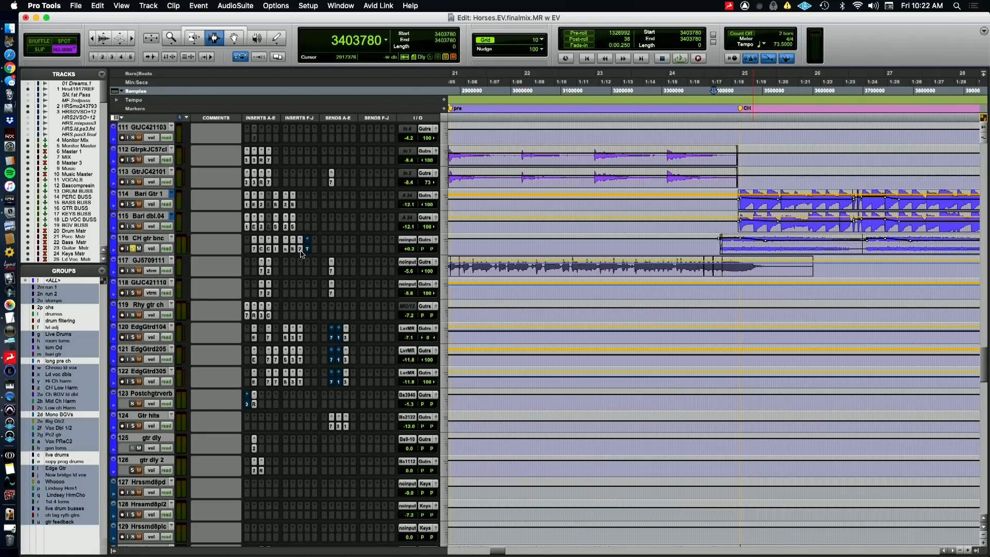
Display the plugin master bypass automation on CH gtr bnc and play from sample 5660670, just before the CH2 marker
{"action": "left_click", "coordinate": [154, 249]}
{"action": "left_click", "coordinate": [441, 320]}
{"action": "key", "text": "r"}
{"action": "key", "text": "r"}
{"action": "key", "text": "r"}
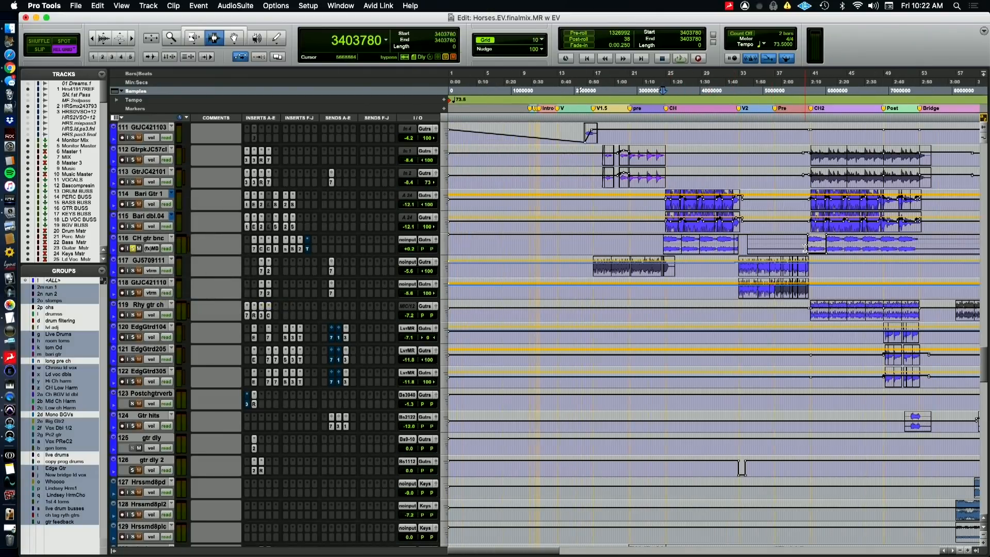
{"action": "left_click", "coordinate": [804, 248]}
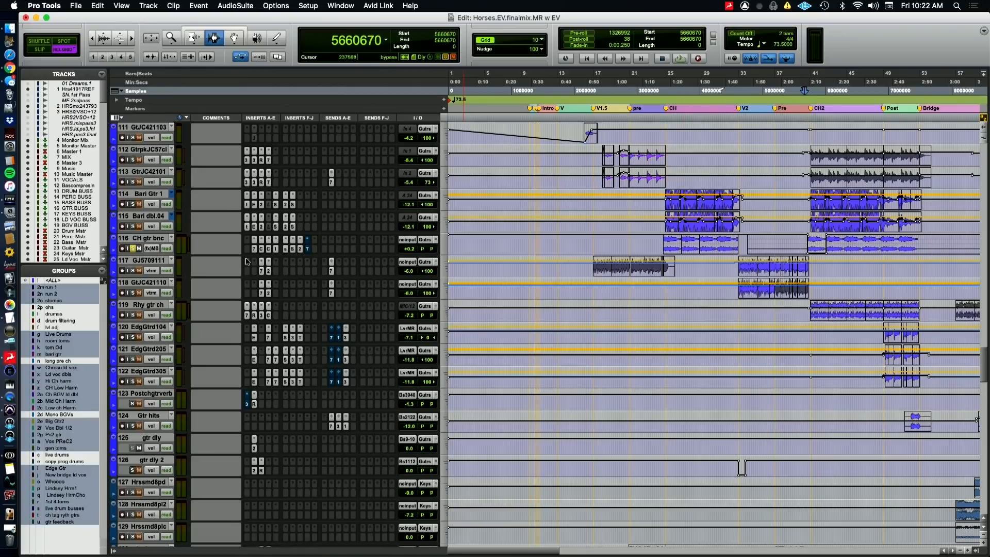
{"action": "key", "text": "space"}
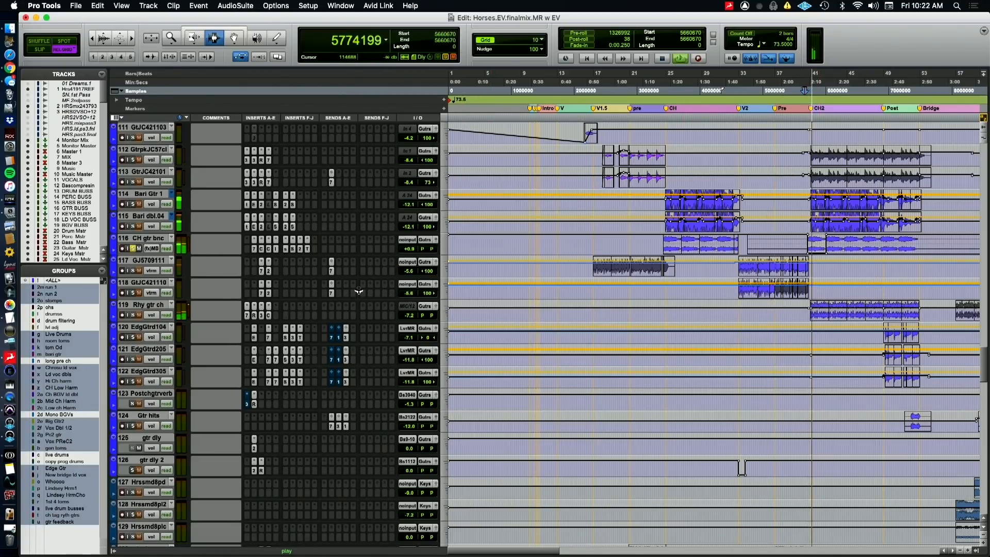
Audition CH gtr bnc from sample 5660670 with the Transient Master active, and bypass the plugin and close its window
{"action": "key", "text": "space"}
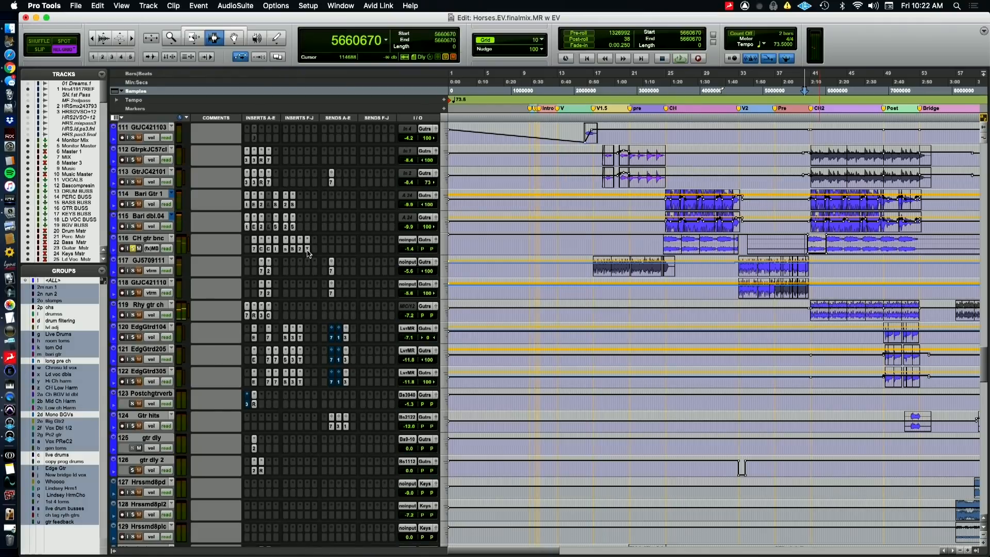
{"action": "left_click", "coordinate": [308, 249]}
{"action": "key", "text": "space"}
{"action": "left_click", "coordinate": [308, 249], "text": "super"}
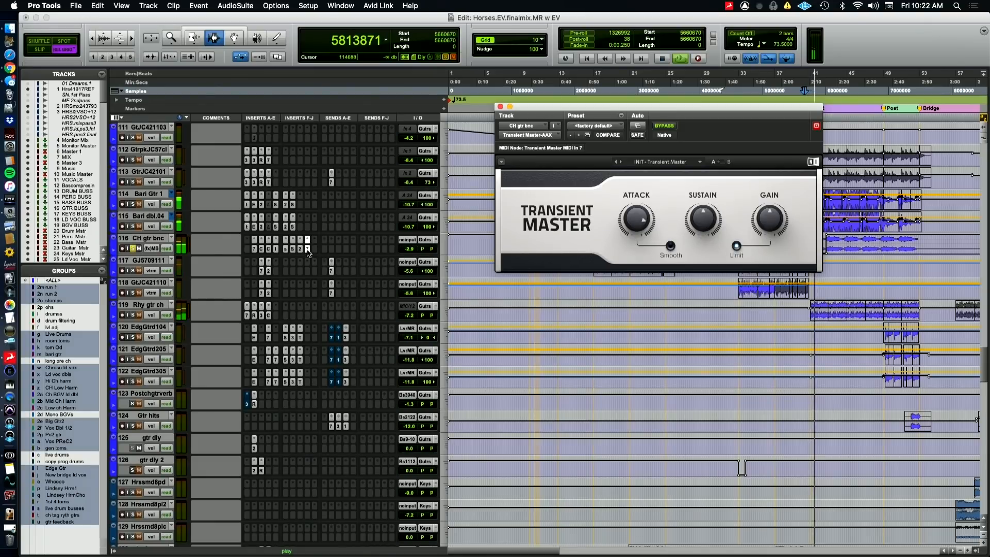
{"action": "key", "text": "space"}
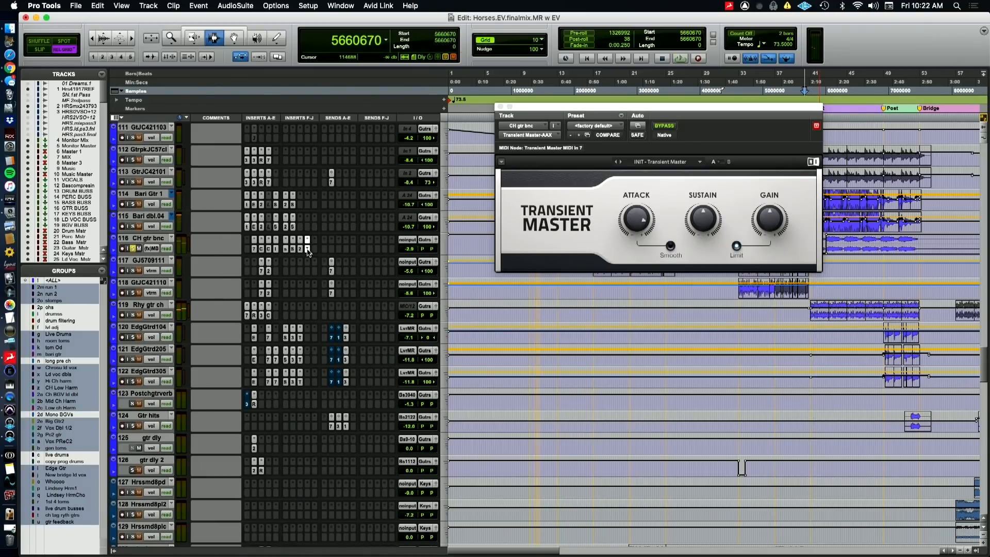
{"action": "left_click", "coordinate": [308, 249], "text": "ctrl+super"}
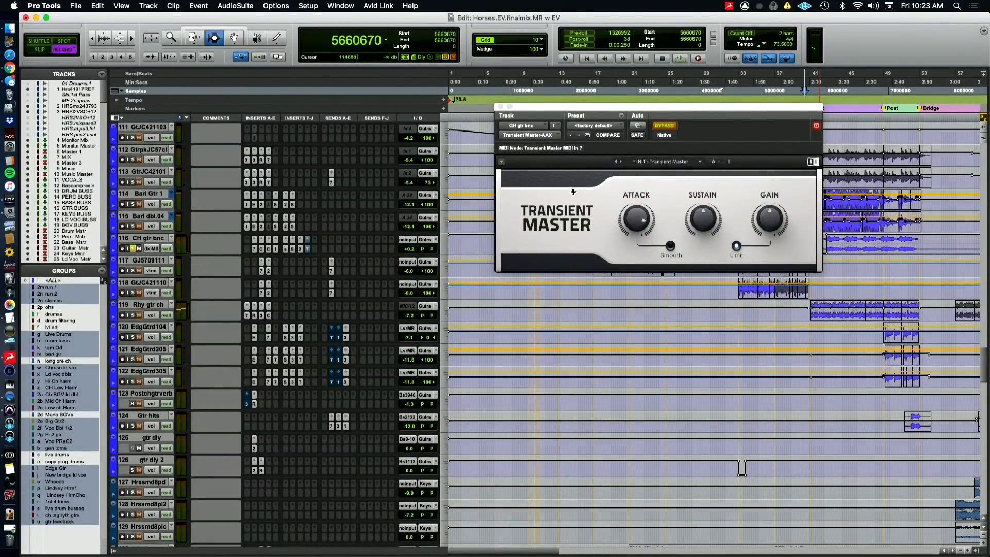
{"action": "left_click", "coordinate": [499, 106]}
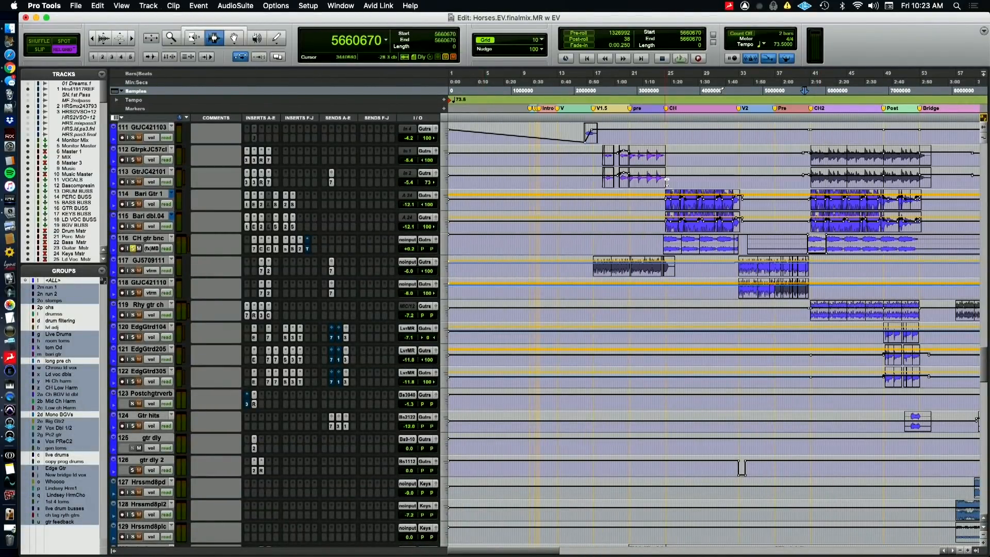
Unsolo CH gtr bnc and solo Bari Gtr 1 and Bari dbl.04, with playback starting at sample 3428350 just before the CH marker
{"action": "key", "text": "super+bracketleft"}
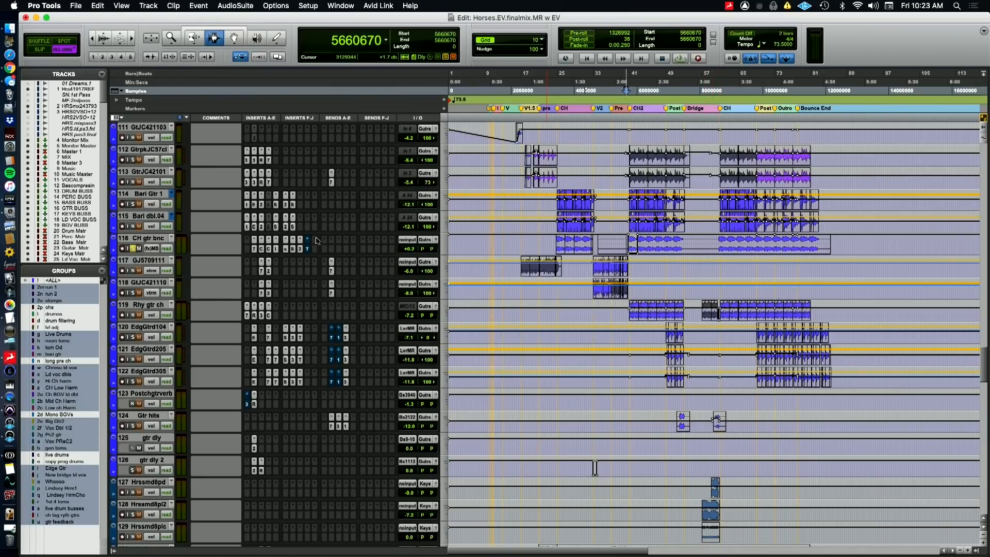
{"action": "left_click", "coordinate": [133, 249]}
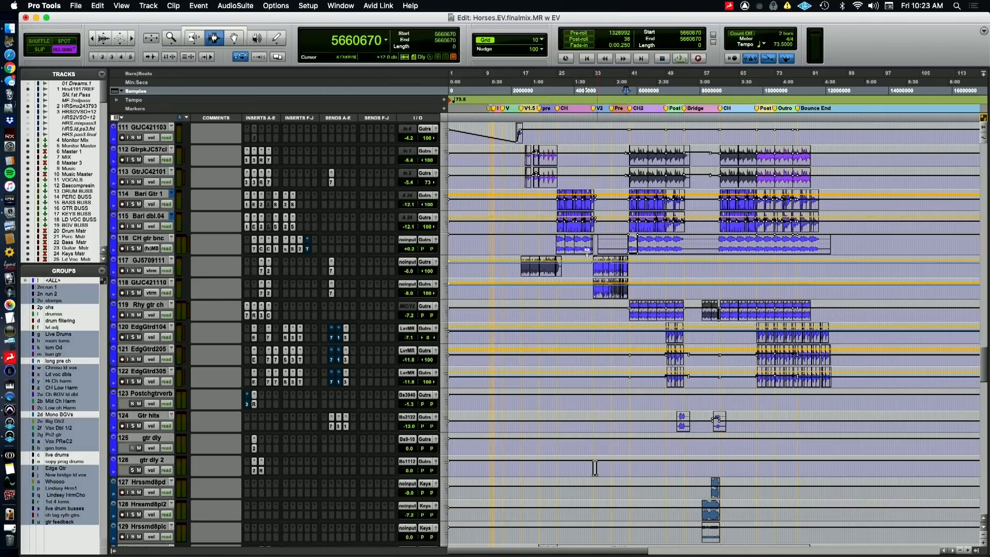
{"action": "left_click", "coordinate": [570, 247]}
{"action": "key", "text": "t"}
{"action": "key", "text": "t"}
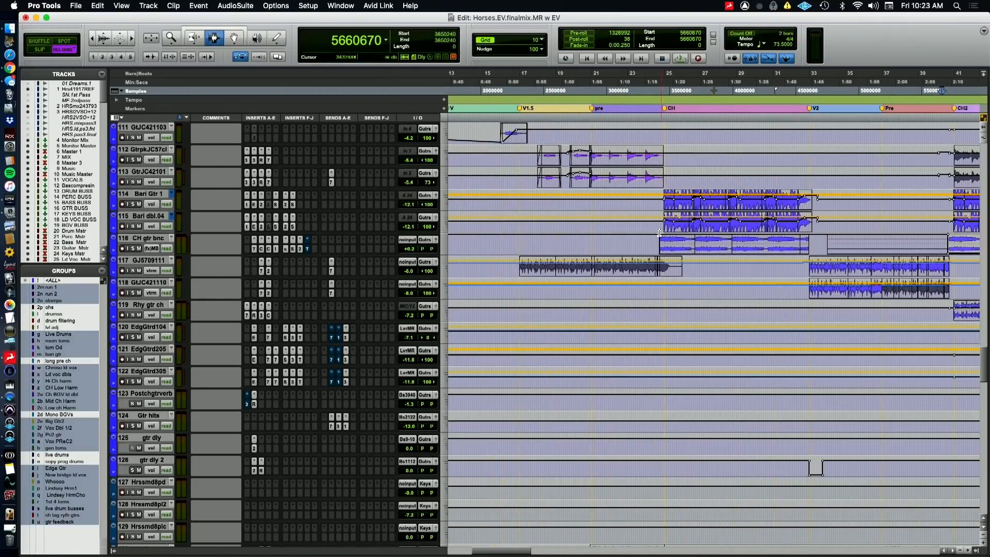
{"action": "left_click", "coordinate": [660, 225]}
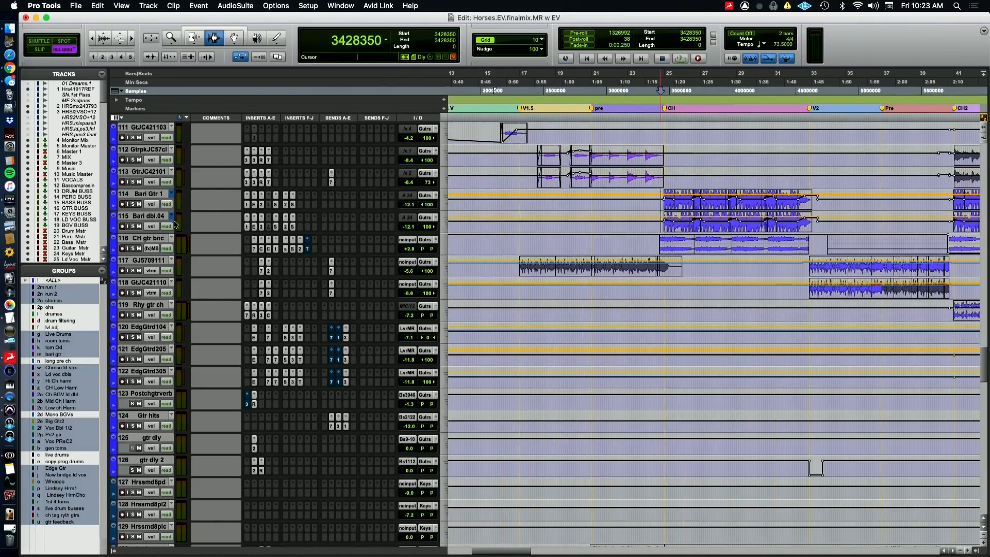
{"action": "left_click", "coordinate": [134, 226]}
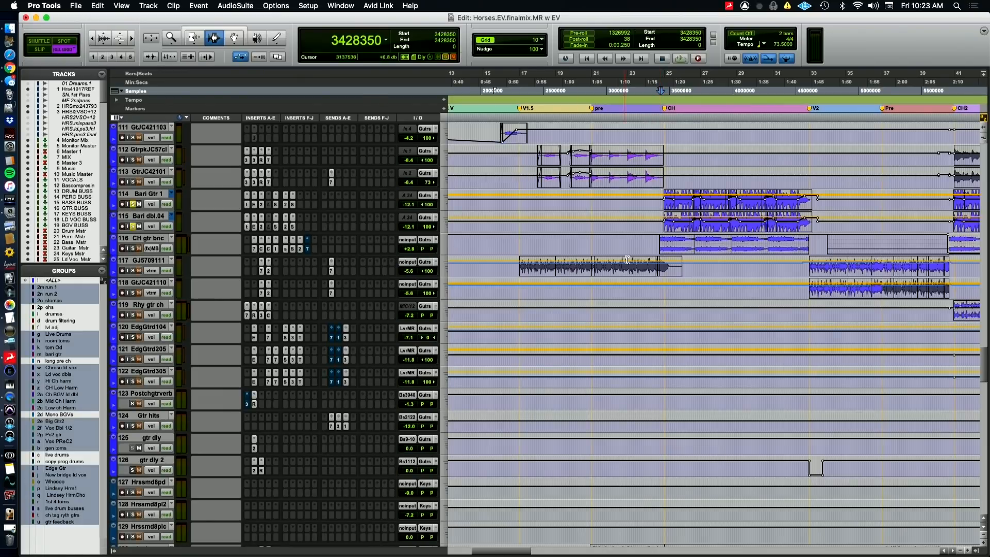
Switch to the QuickTime Player camera view and return to Pro Tools to play the soloed Bari guitars from sample 3428350
{"action": "key", "text": "super+Tab"}
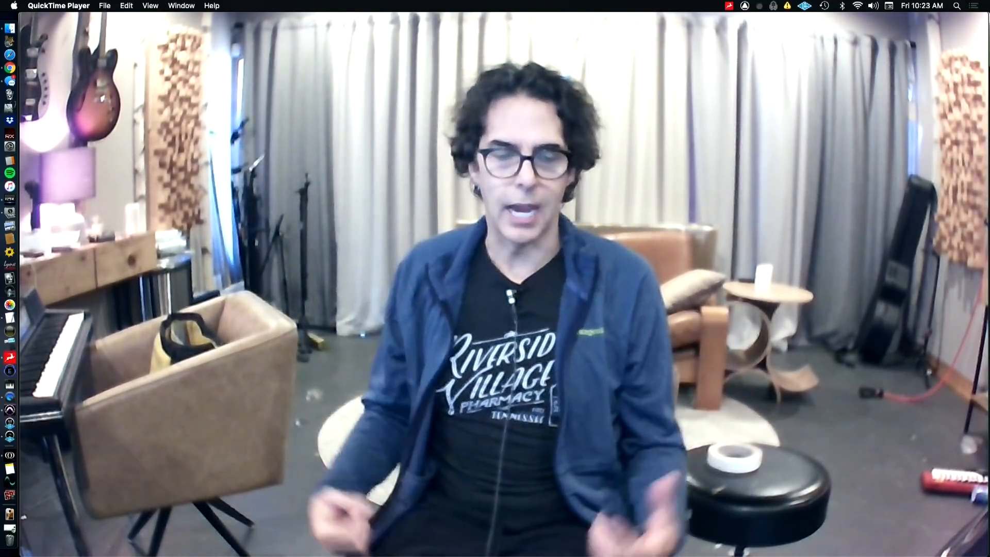
{"action": "mouse_move", "coordinate": [666, 235]}
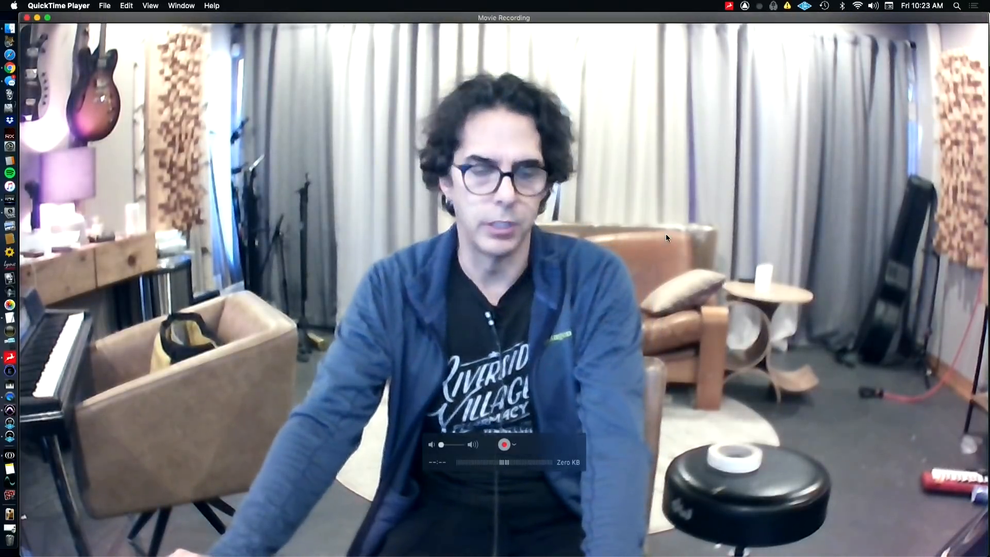
{"action": "key", "text": "super+Tab"}
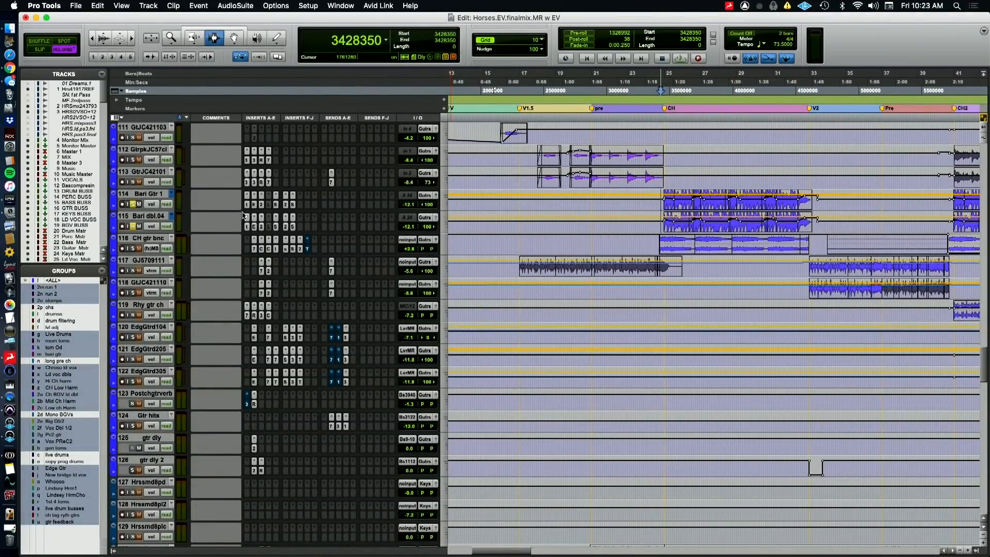
{"action": "key", "text": "space"}
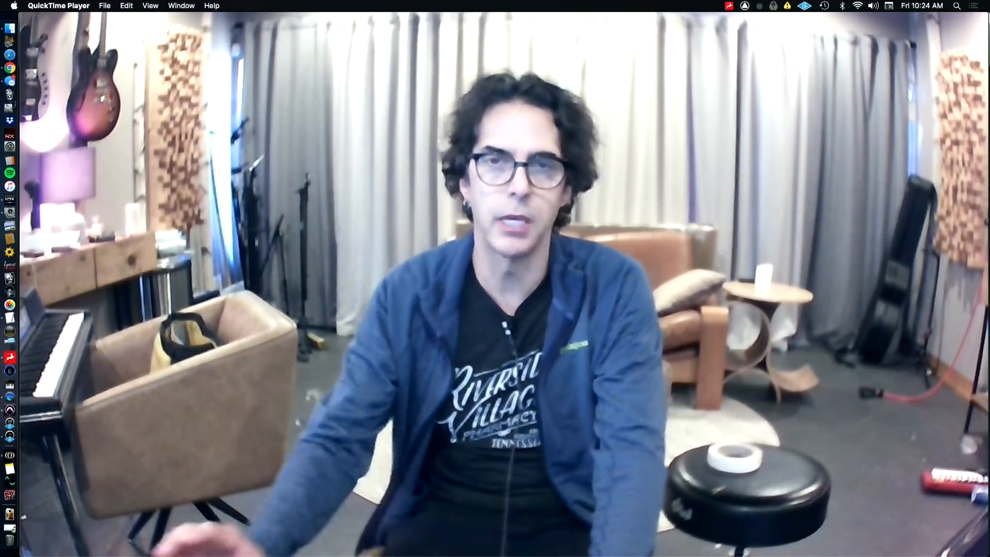
{"action": "key", "text": "super+Tab"}
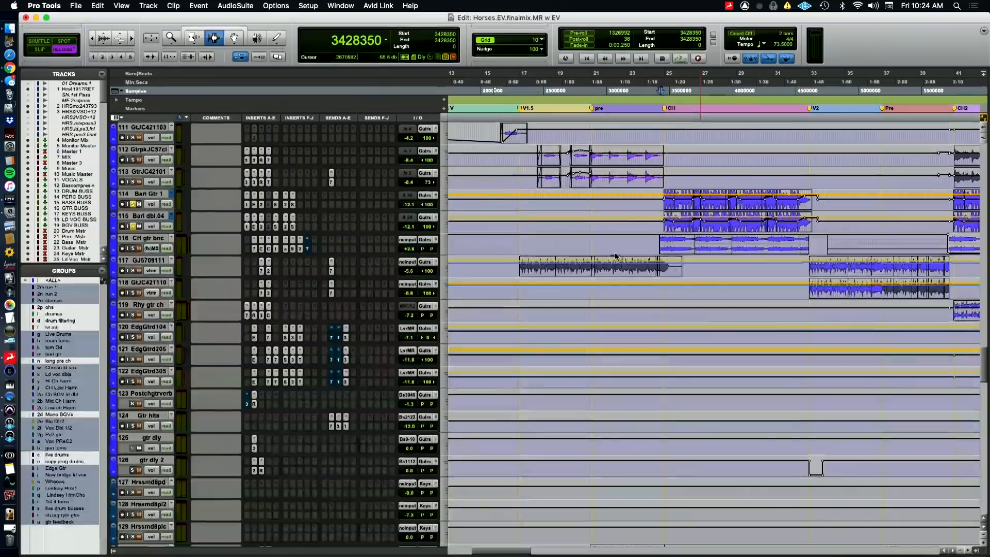
Examine the InTune and Eleven MK II plugins on Bari Gtr 1, including the amp's list of cabinet types
{"action": "left_click", "coordinate": [247, 205]}
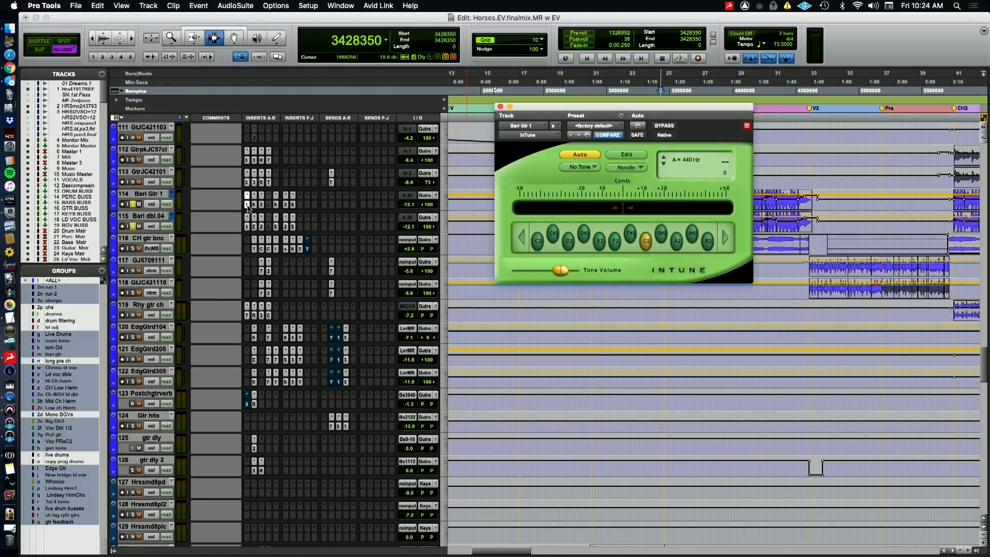
{"action": "left_click", "coordinate": [248, 207]}
{"action": "left_click", "coordinate": [254, 205]}
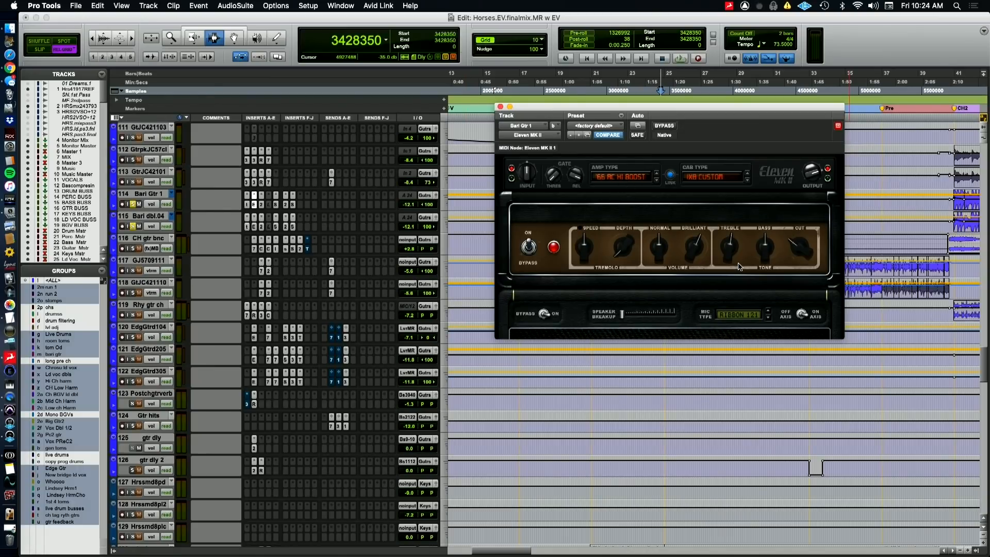
{"action": "left_click", "coordinate": [716, 177]}
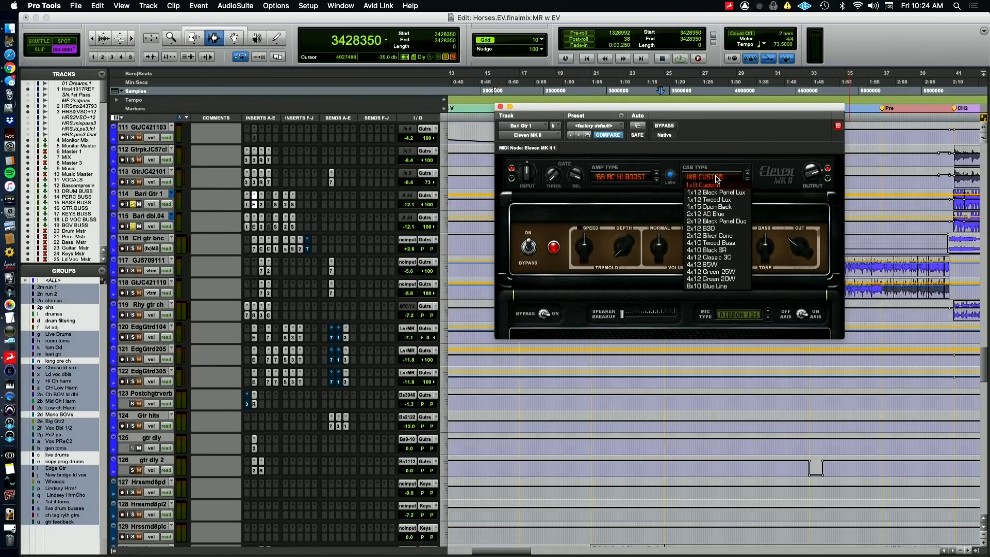
{"action": "left_click", "coordinate": [717, 142]}
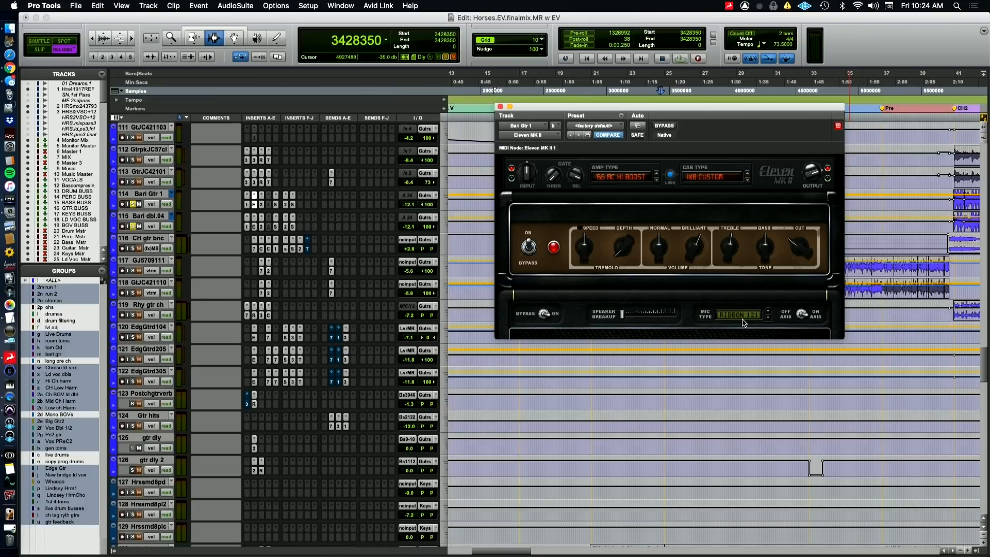
Examine both FabFilter Pro-Q 2 and both Sie-Q inserts on Bari Gtr 1 and close the plugin window when done
{"action": "left_click", "coordinate": [262, 206]}
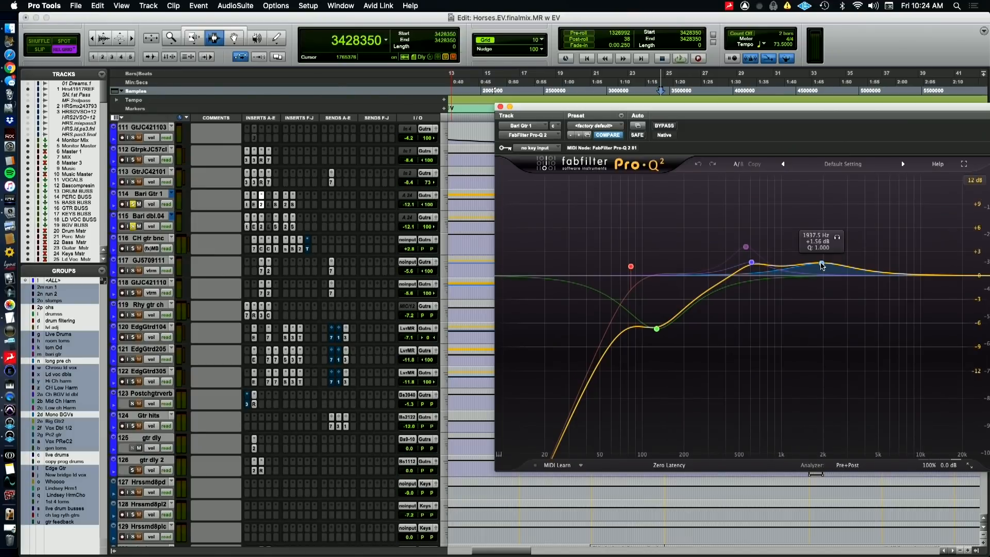
{"action": "left_click", "coordinate": [277, 207]}
{"action": "left_click", "coordinate": [277, 205]}
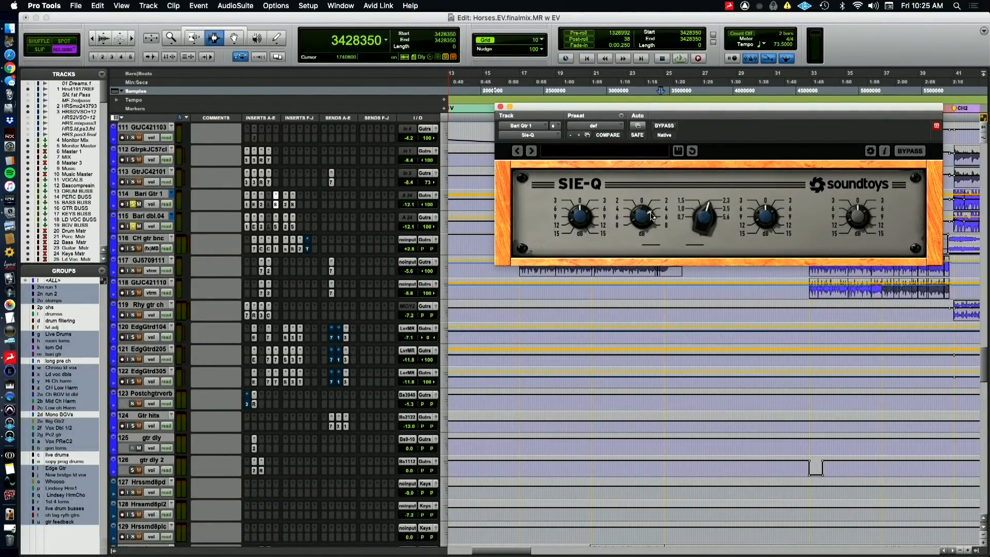
{"action": "left_click", "coordinate": [285, 208]}
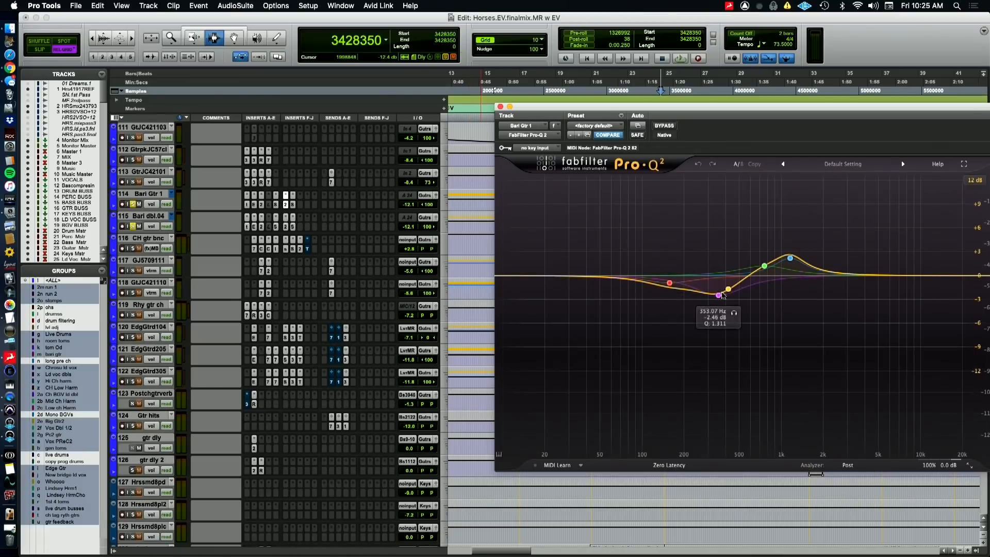
{"action": "left_click", "coordinate": [294, 206]}
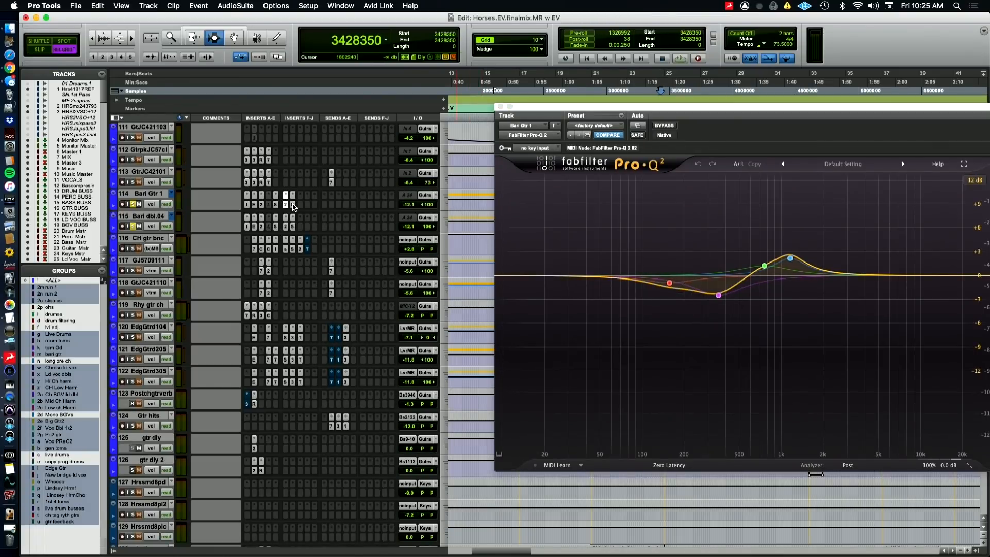
{"action": "left_click", "coordinate": [293, 205]}
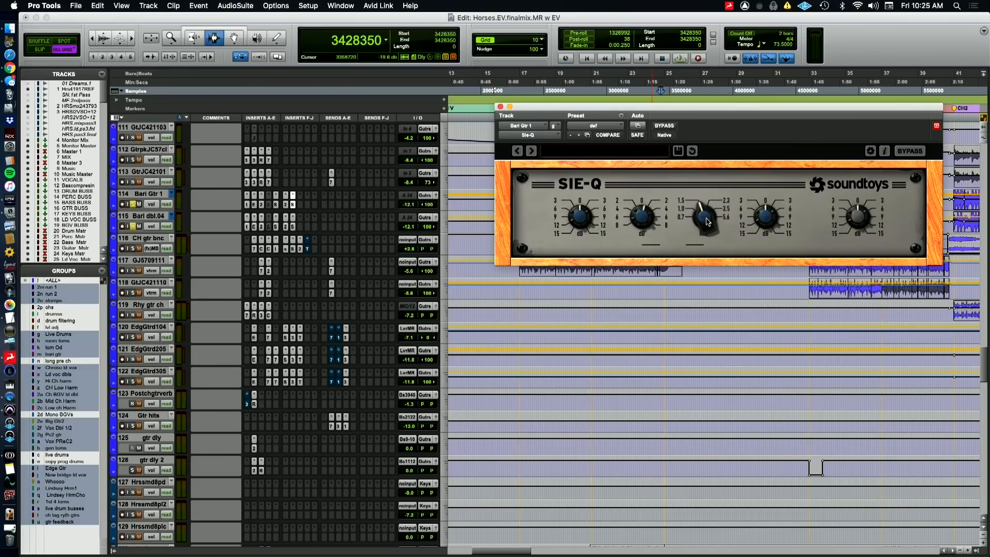
{"action": "left_click", "coordinate": [500, 107]}
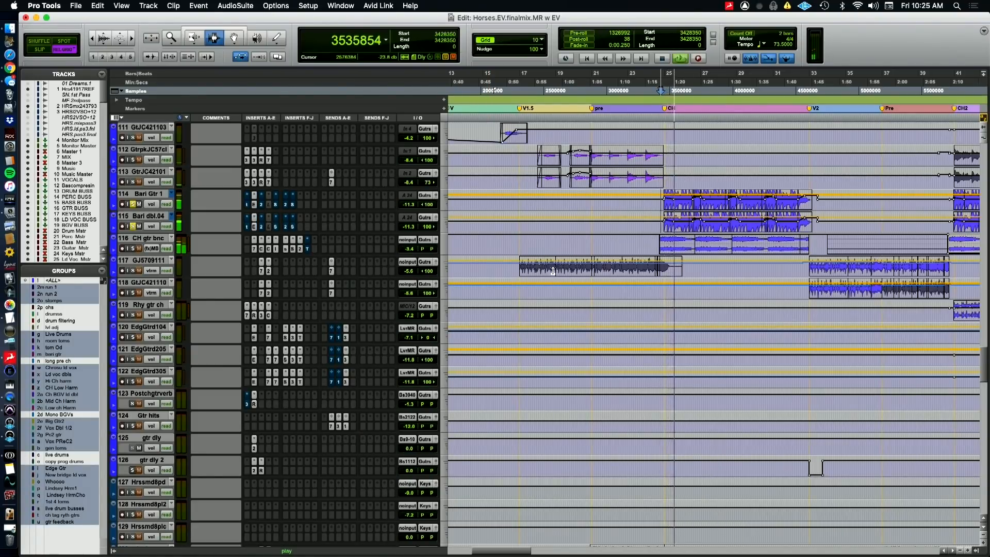
Dismiss the CPU power error and audition the Bari guitars from sample 3428350 with their amp and EQ inserts active
{"action": "key", "text": "super+Tab"}
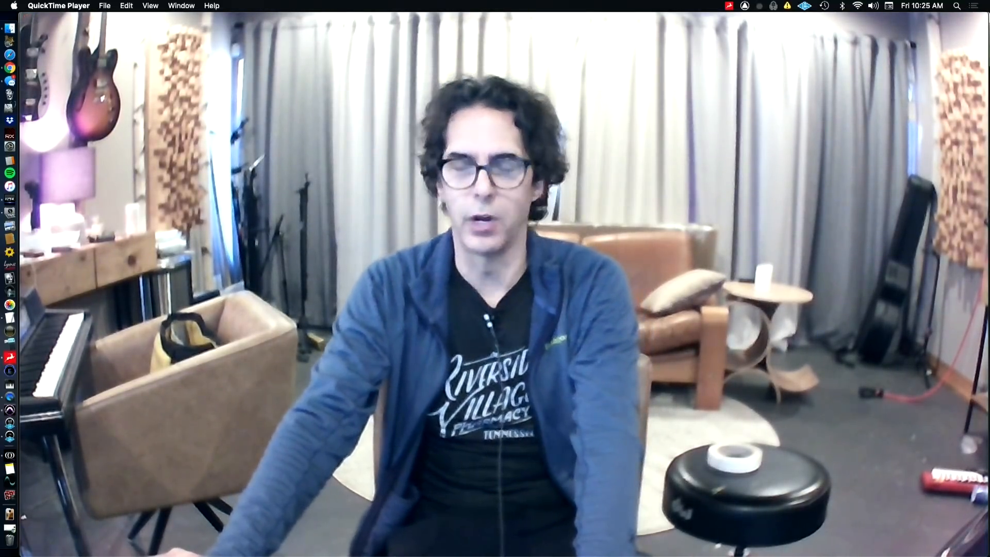
{"action": "key", "text": "super+Tab"}
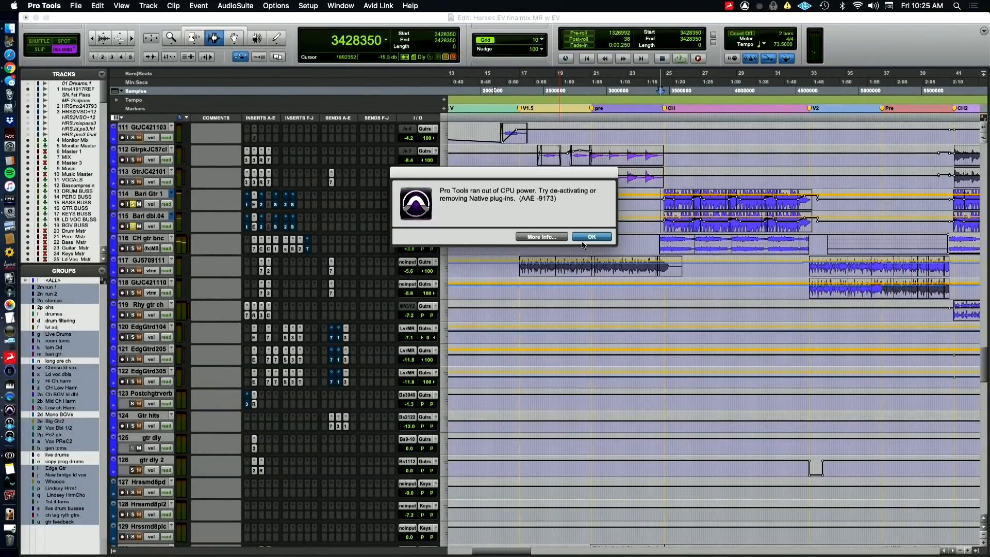
{"action": "left_click", "coordinate": [583, 238]}
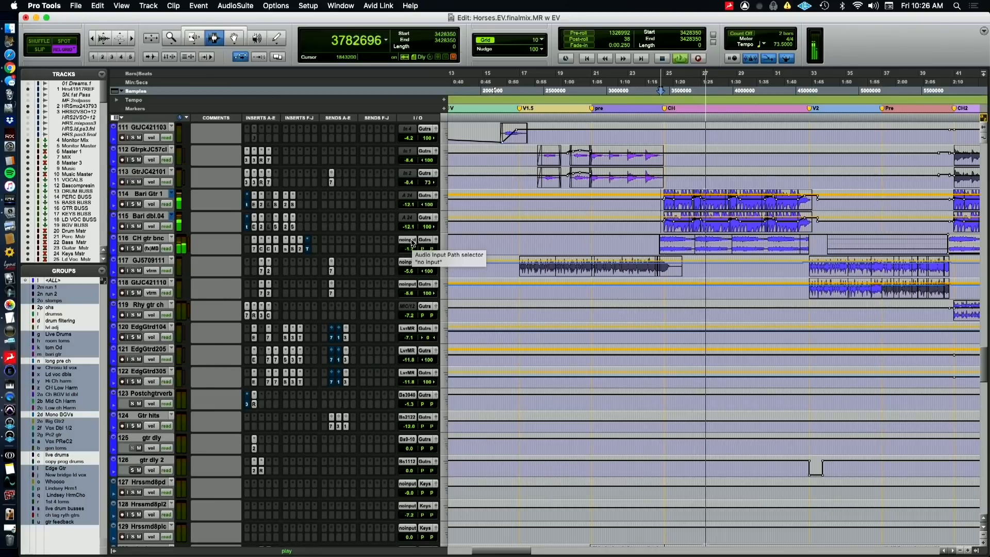
{"action": "key", "text": "space"}
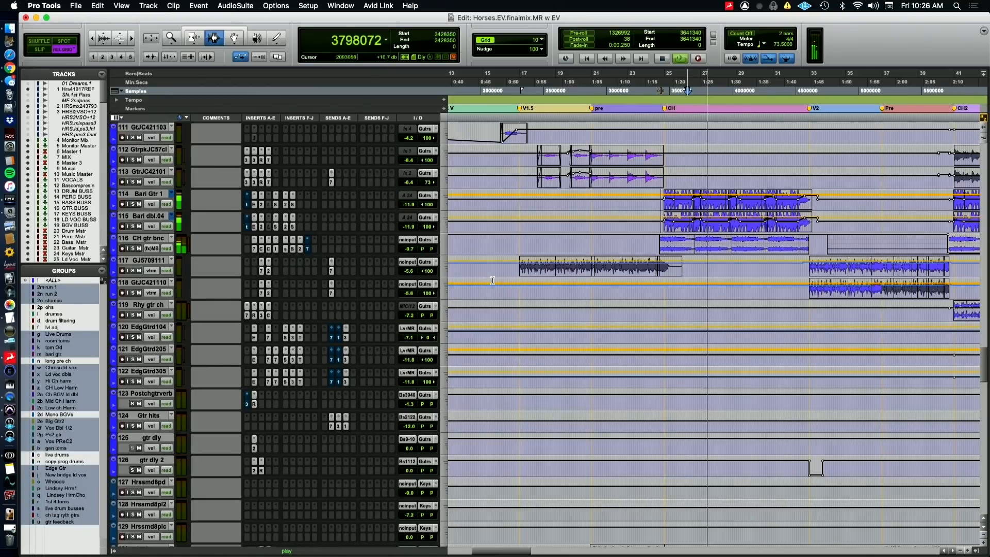
Compare the Bari guitars from sample 3641340 with their inserts bypassed and active, alternating with the QuickTime Player camera view
{"action": "key", "text": "super+Tab"}
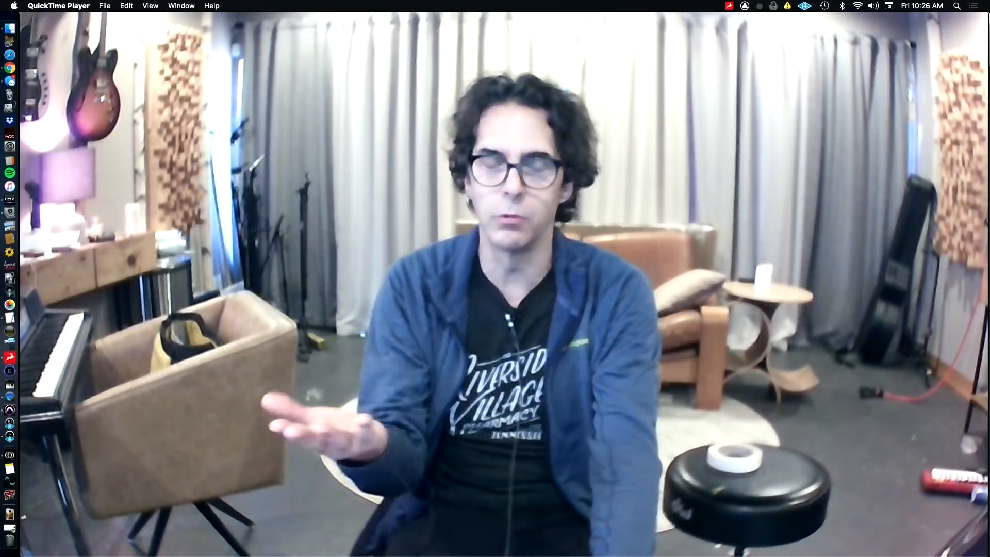
{"action": "key", "text": "super+Tab"}
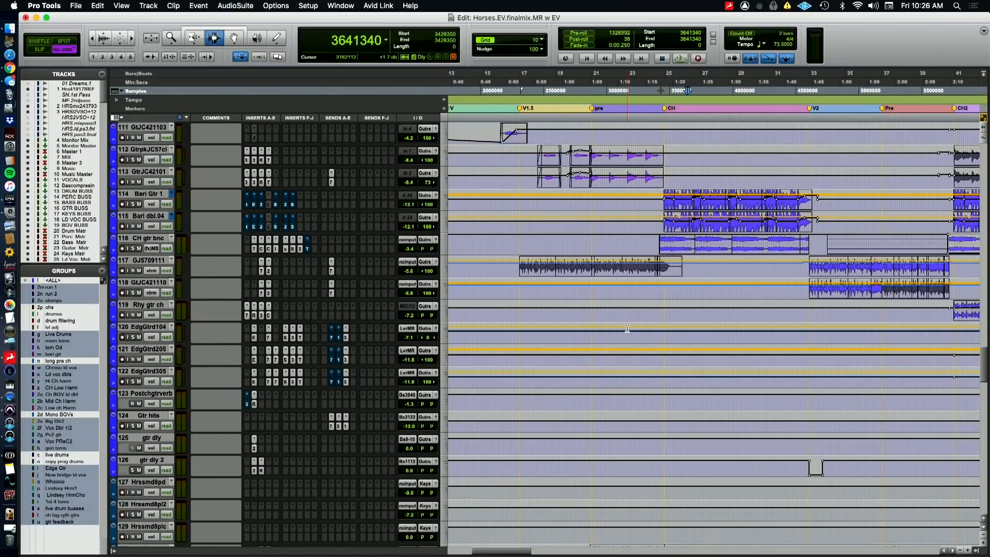
{"action": "key", "text": "space"}
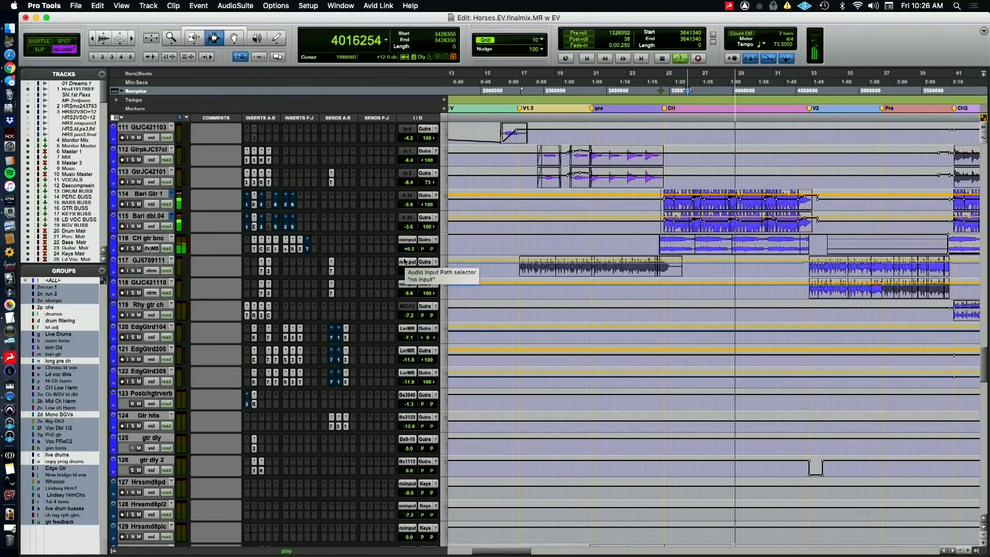
{"action": "key", "text": "super+Tab"}
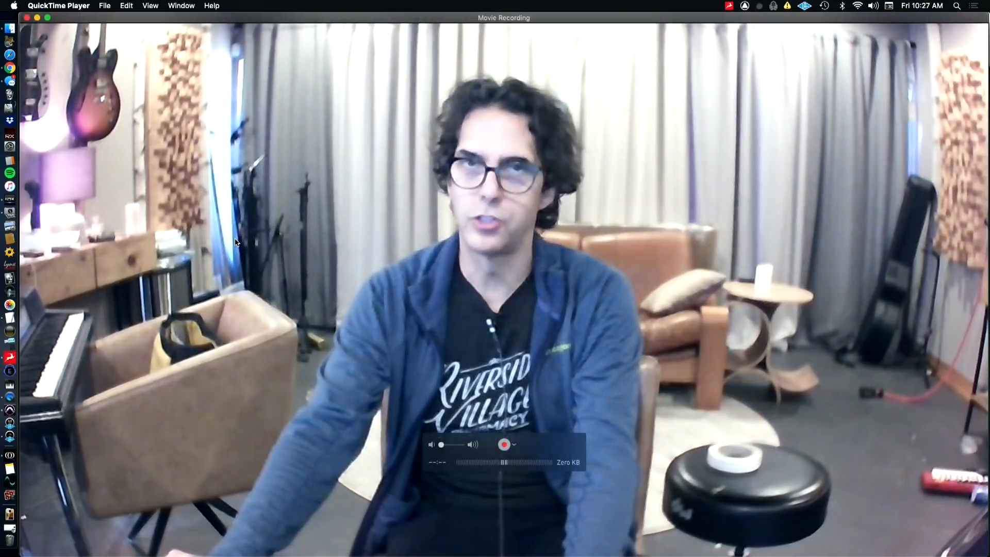
{"action": "key", "text": "super+Tab"}
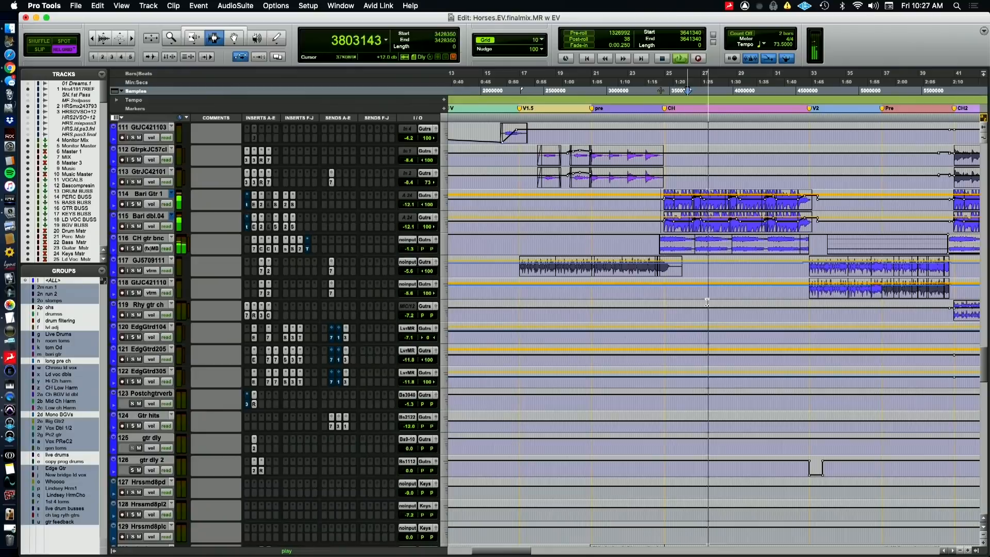
{"action": "key", "text": "super+Tab"}
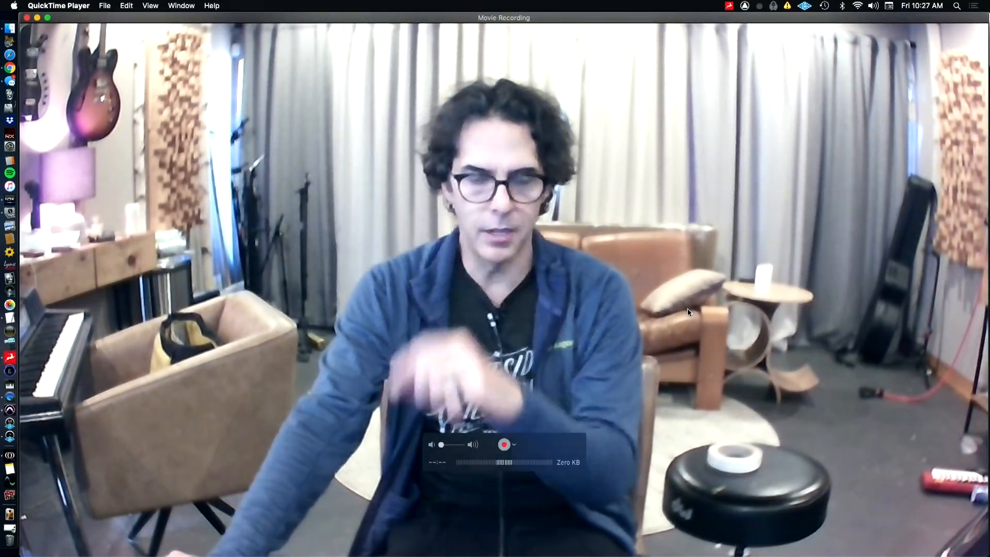
Audition the soloed verse guitars GJ5709111 and GtJC421110 through V2 from sample 4583420, switching between Pro Tools and the QuickTime Player camera view
{"action": "key", "text": "super+Tab"}
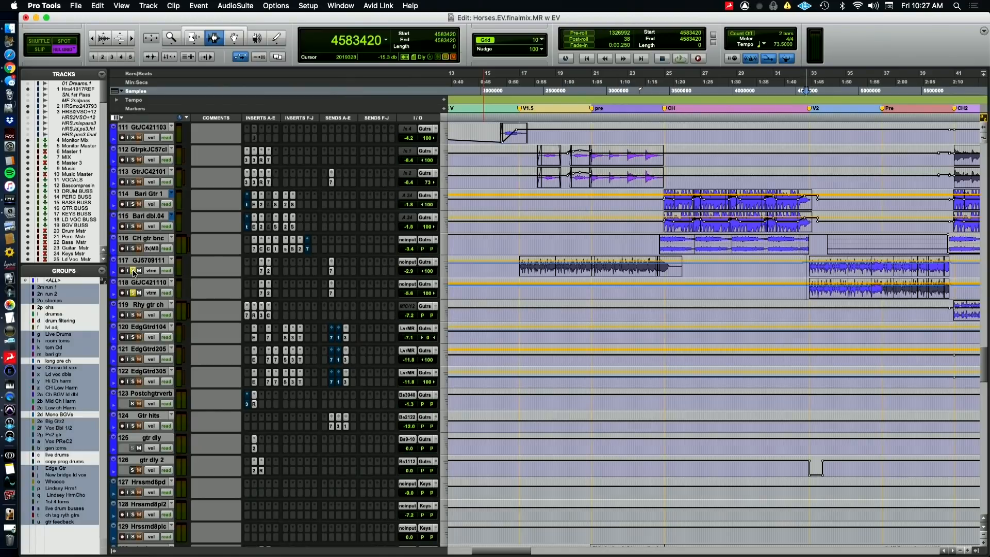
{"action": "scroll", "coordinate": [834, 362], "scroll_direction": "right", "scroll_amount": 10}
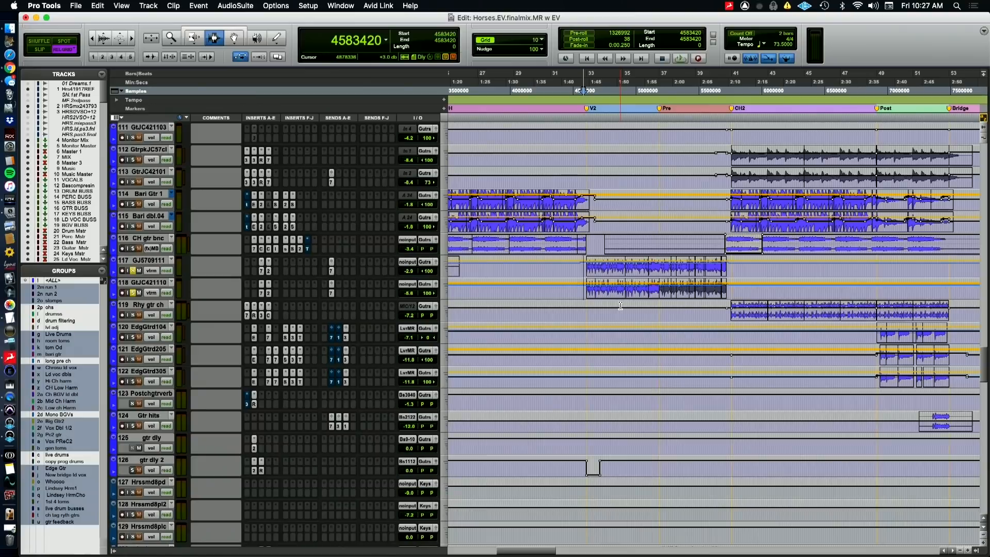
{"action": "key", "text": "super+Tab"}
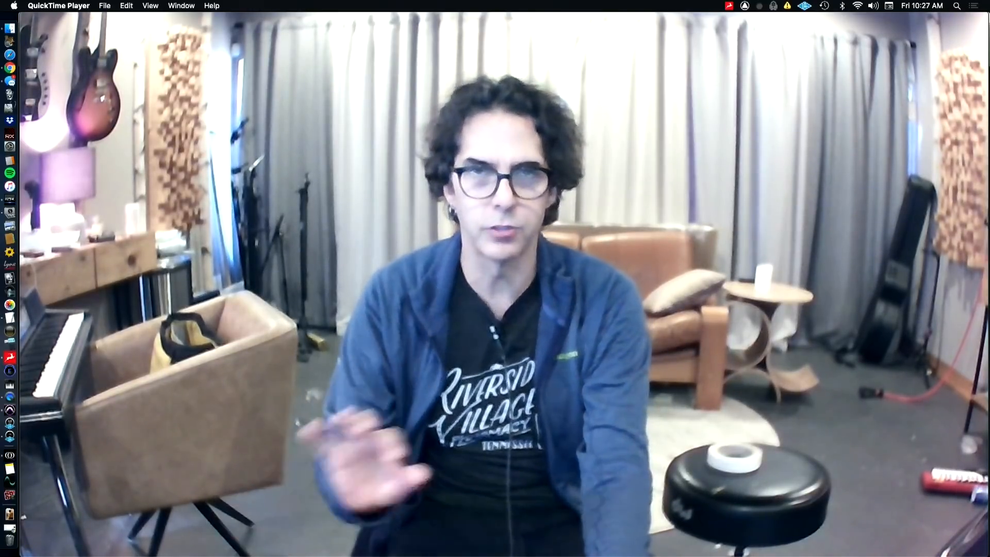
{"action": "key", "text": "super+Tab"}
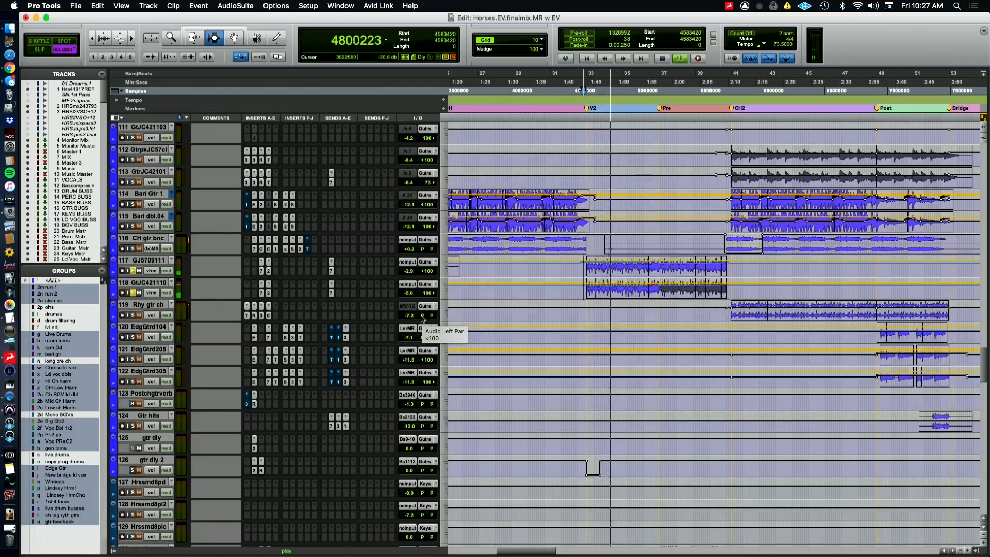
Examine the FabFilter Pro-Q 2 and EQ3 7-Band inserts on GJ5709111, close the plugin window and stop playback
{"action": "left_click", "coordinate": [269, 272]}
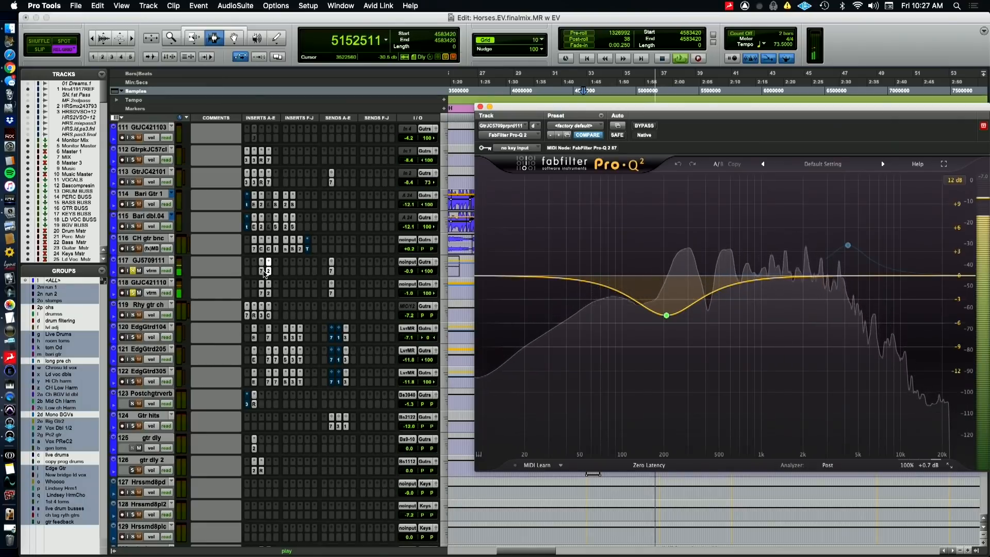
{"action": "left_click", "coordinate": [262, 271]}
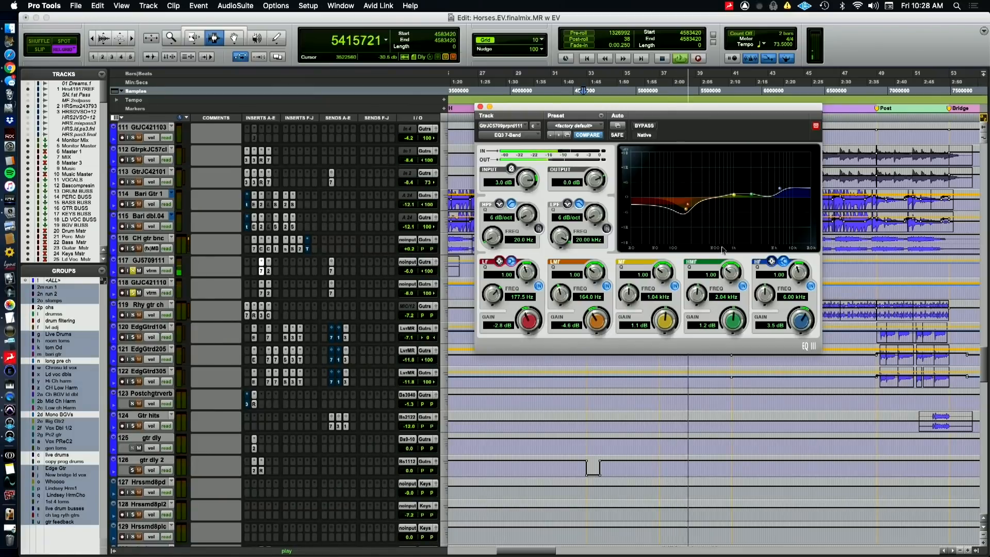
{"action": "left_click", "coordinate": [480, 107]}
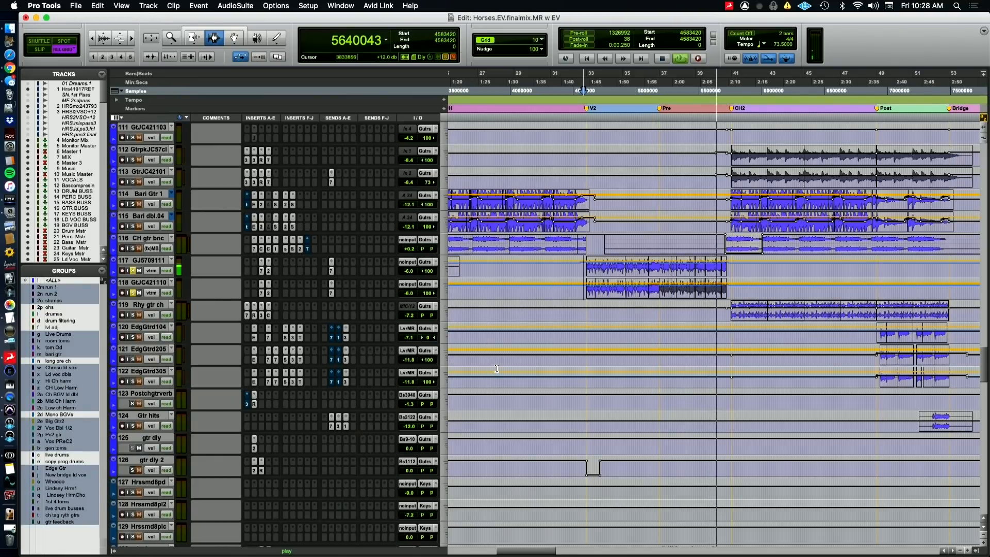
{"action": "key", "text": "space"}
Look through the keys, percussion, drum and mix buss tracks and return to the guitar tracks, checking the QuickTime Player camera view in between
{"action": "scroll", "coordinate": [496, 368], "scroll_direction": "down", "scroll_amount": 10}
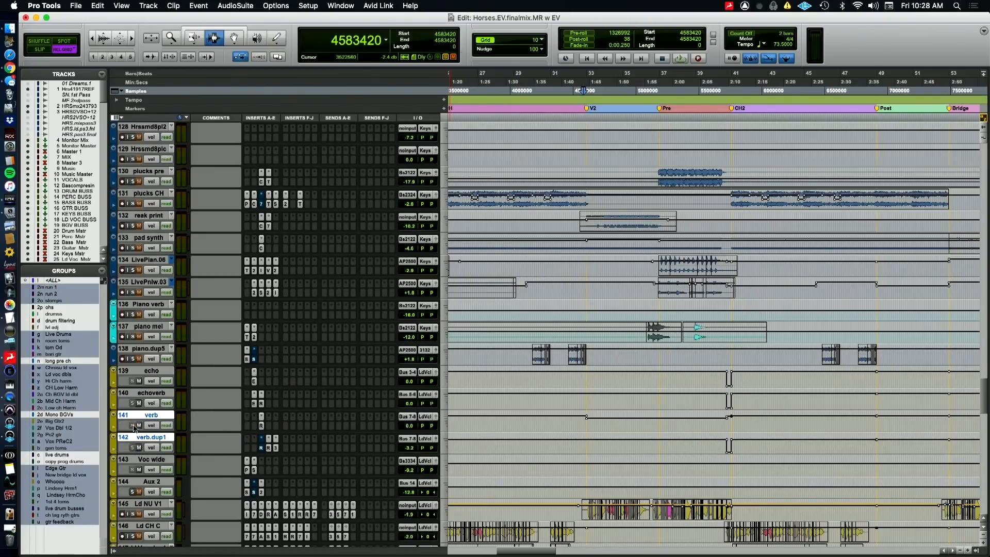
{"action": "scroll", "coordinate": [325, 441], "scroll_direction": "up", "scroll_amount": 12}
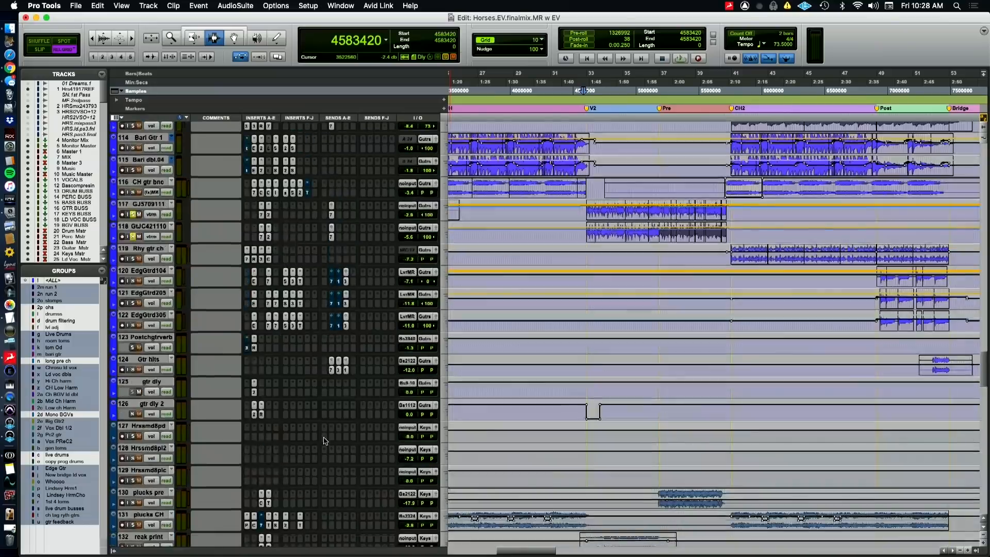
{"action": "scroll", "coordinate": [325, 441], "scroll_direction": "up", "scroll_amount": 10}
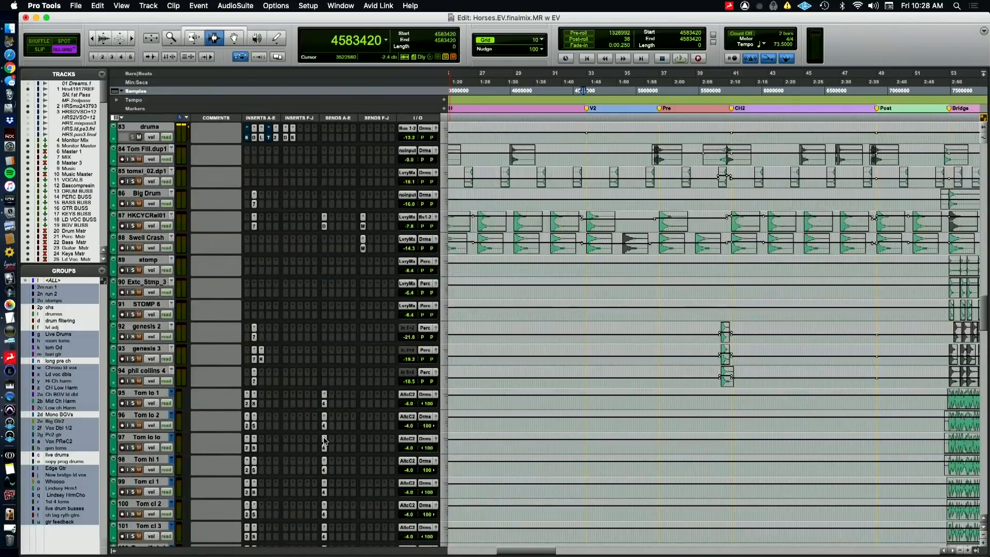
{"action": "scroll", "coordinate": [325, 436], "scroll_direction": "up", "scroll_amount": 8}
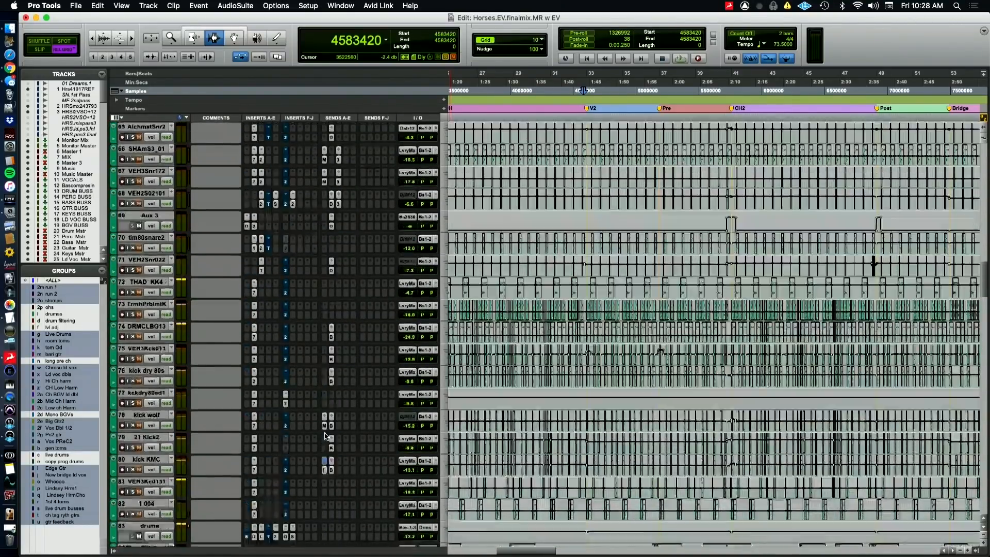
{"action": "scroll", "coordinate": [325, 435], "scroll_direction": "up", "scroll_amount": 7}
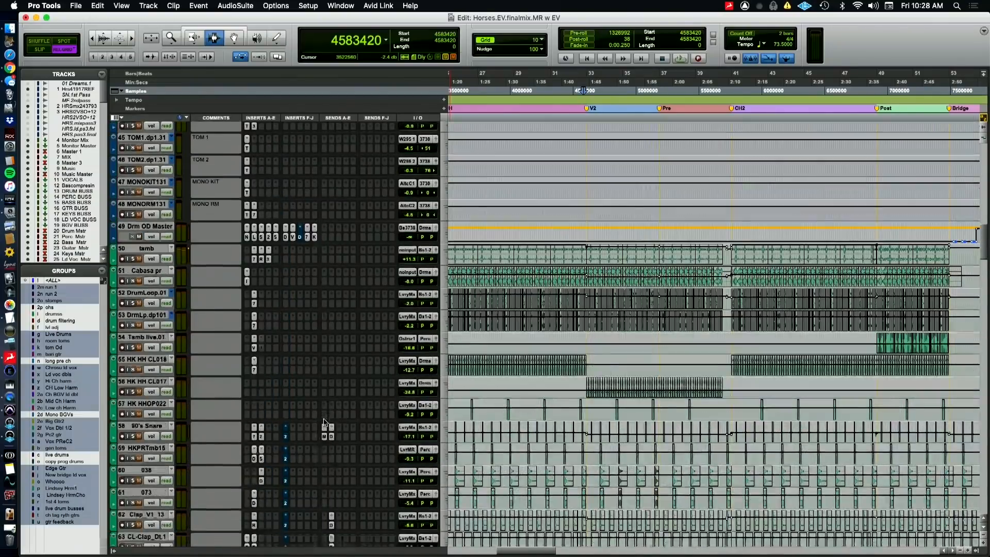
{"action": "key", "text": "super+Tab"}
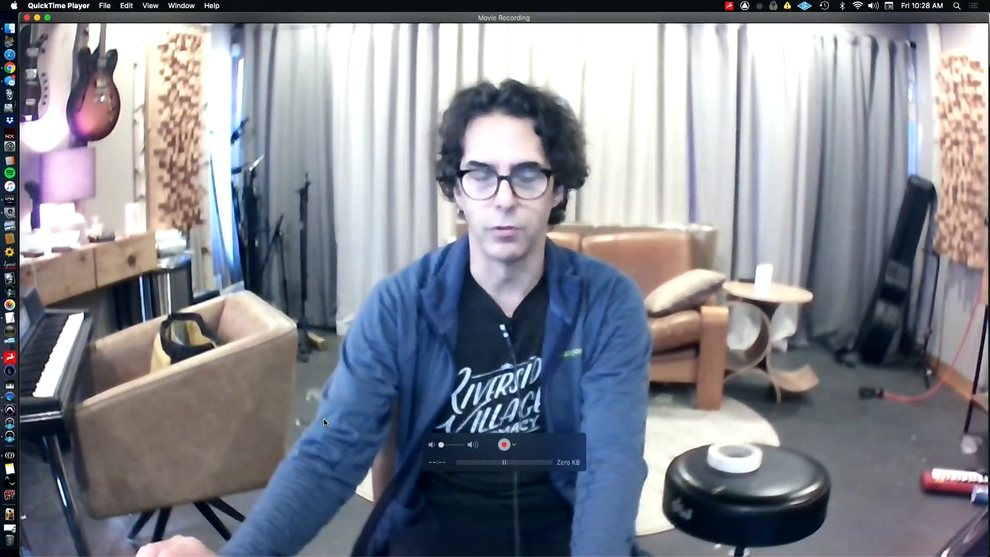
{"action": "key", "text": "super+Tab"}
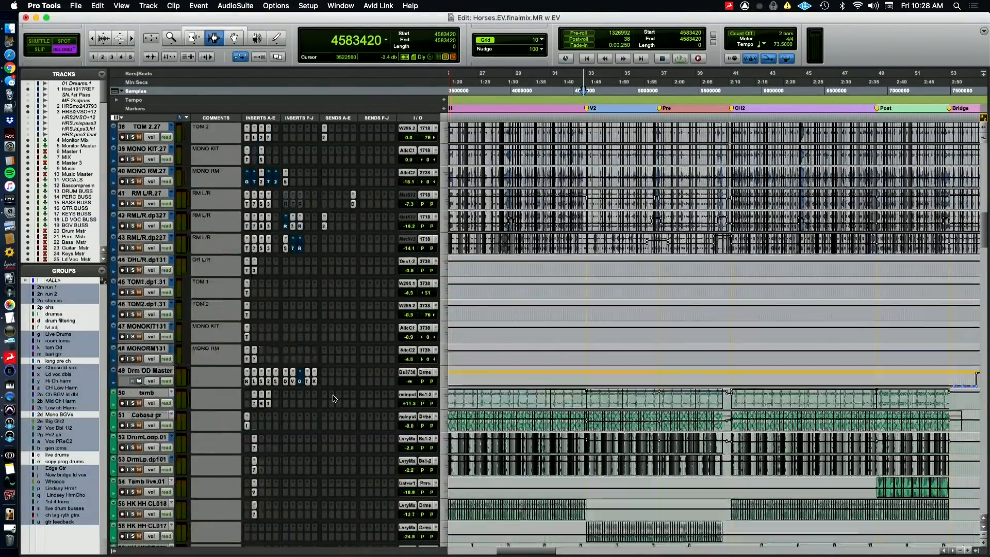
{"action": "scroll", "coordinate": [333, 397], "scroll_direction": "up", "scroll_amount": 13}
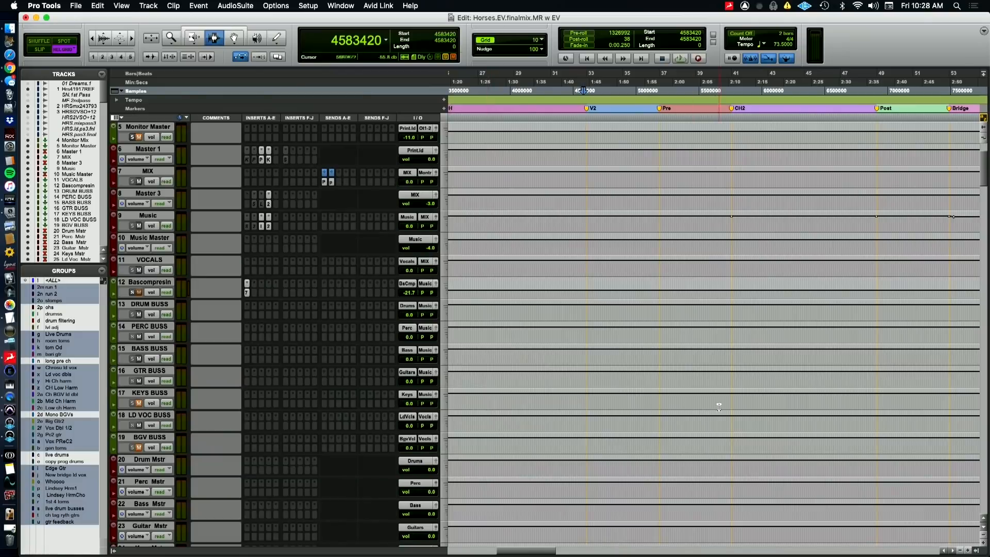
{"action": "scroll", "coordinate": [718, 407], "scroll_direction": "down", "scroll_amount": 11}
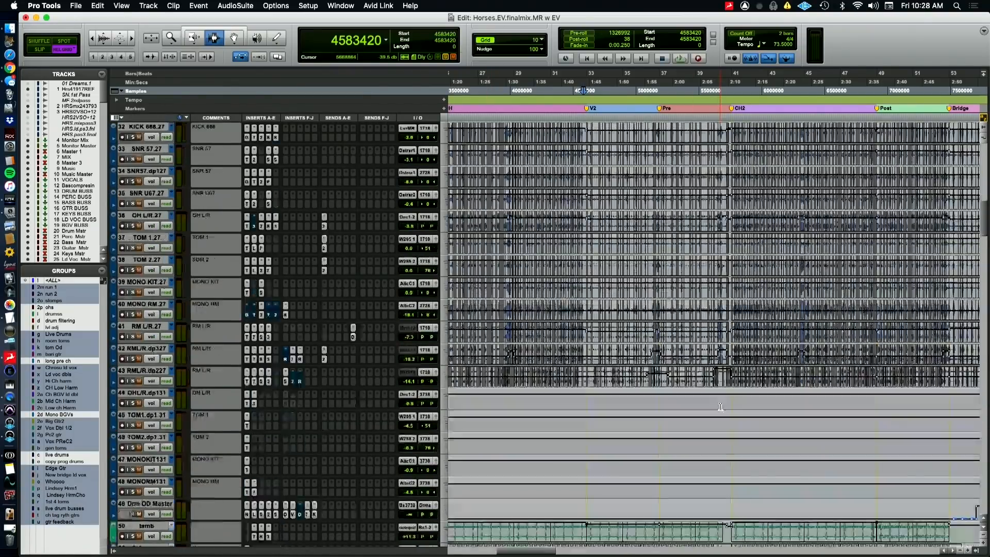
{"action": "scroll", "coordinate": [720, 407], "scroll_direction": "down", "scroll_amount": 9}
{"action": "scroll", "coordinate": [720, 407], "scroll_direction": "down", "scroll_amount": 12}
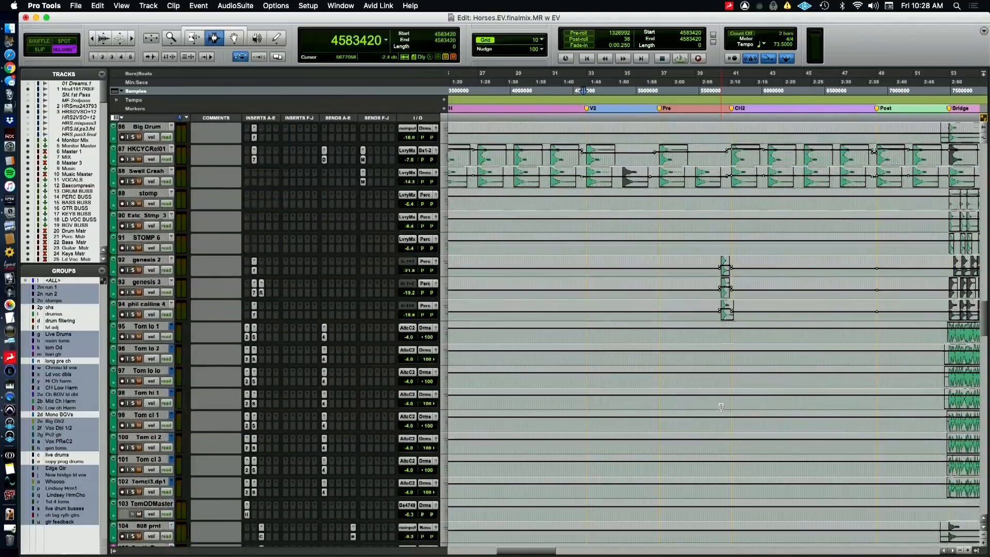
{"action": "scroll", "coordinate": [721, 407], "scroll_direction": "down", "scroll_amount": 9}
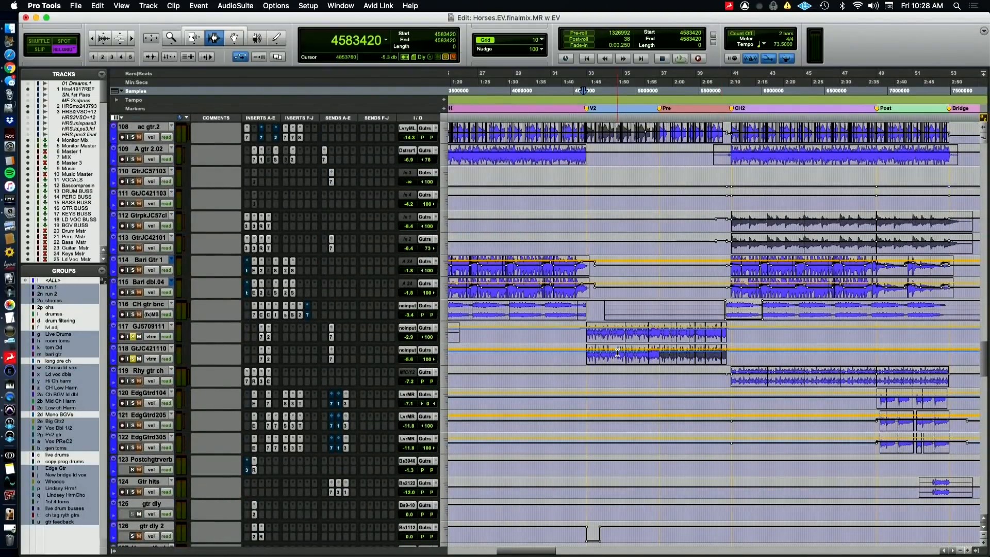
Play the mix through V2 from sample 4583420 while reviewing the guitar, keys and lead vocal tracks
{"action": "key", "text": "space"}
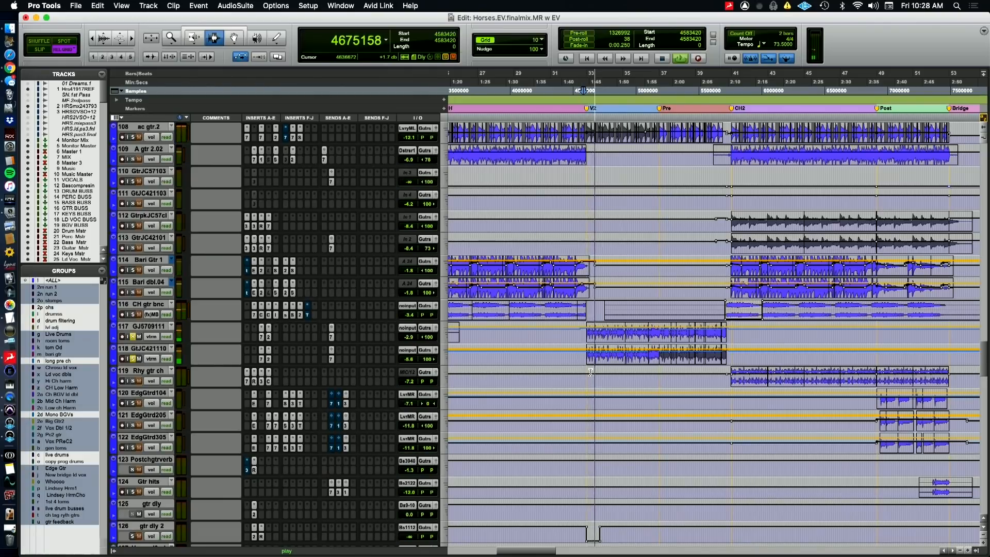
{"action": "scroll", "coordinate": [591, 372], "scroll_direction": "down", "scroll_amount": 7}
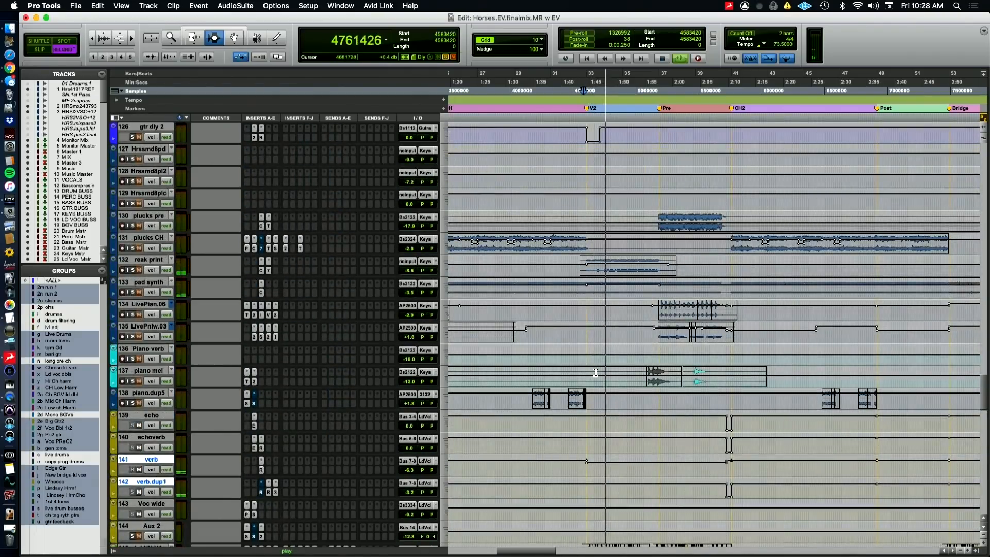
{"action": "scroll", "coordinate": [595, 373], "scroll_direction": "down", "scroll_amount": 1}
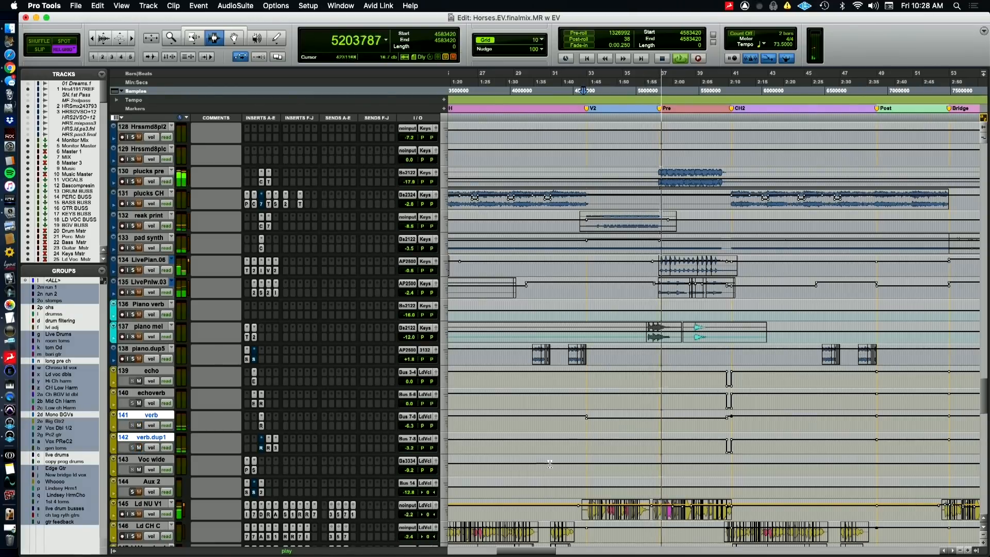
{"action": "scroll", "coordinate": [717, 357], "scroll_direction": "up", "scroll_amount": 15}
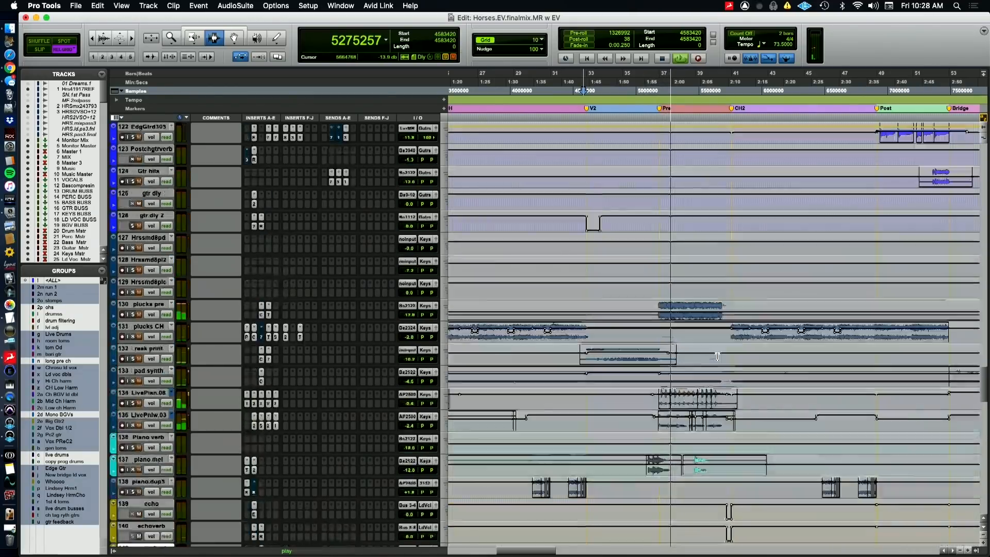
{"action": "scroll", "coordinate": [739, 384], "scroll_direction": "up", "scroll_amount": 2}
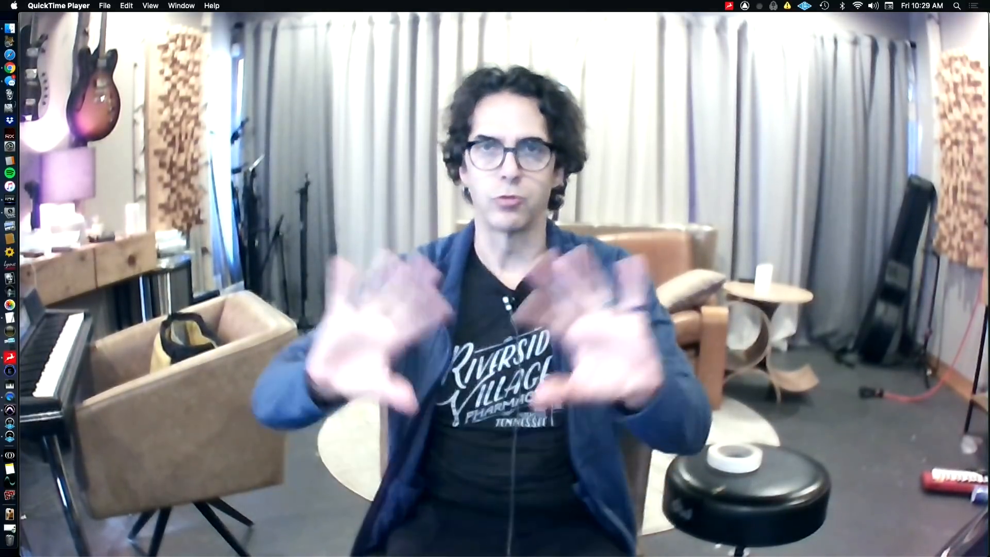
Audition the transition into the pre-chorus from sample 5103620 and examine the lead vocal, keys and guitar tracks in waveform view
{"action": "mouse_move", "coordinate": [663, 381]}
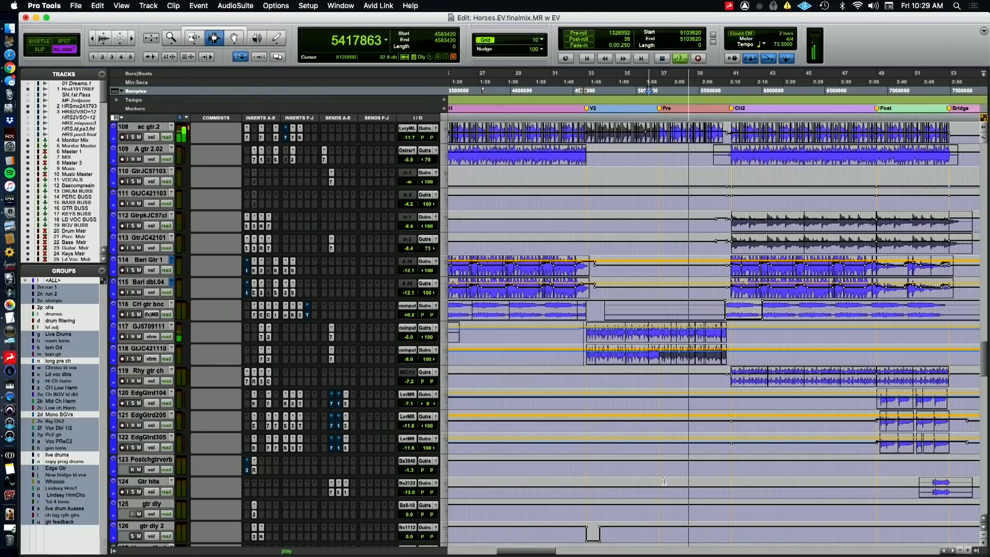
{"action": "key", "text": "space"}
{"action": "scroll", "coordinate": [670, 485], "scroll_direction": "down", "scroll_amount": 20}
{"action": "scroll", "coordinate": [692, 489], "scroll_direction": "up", "scroll_amount": 10}
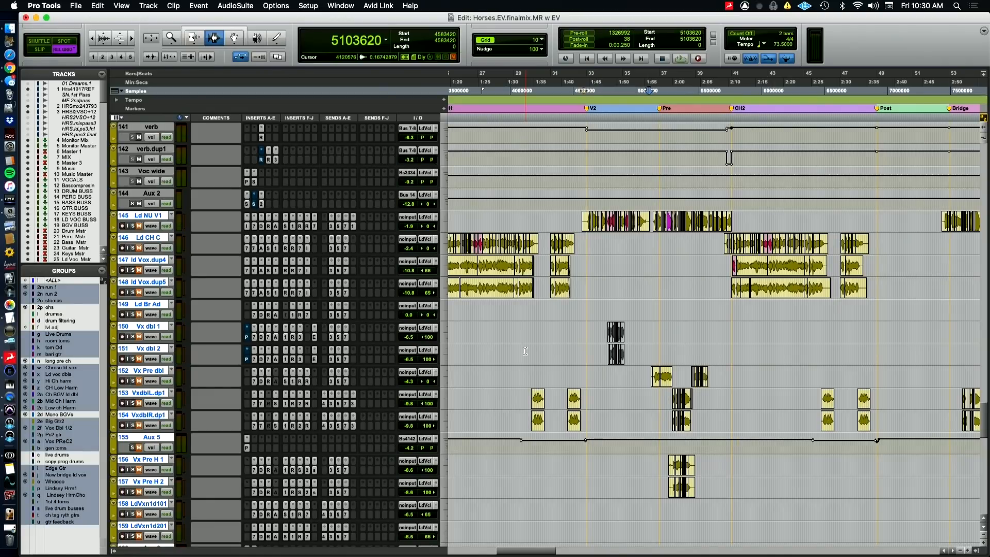
{"action": "scroll", "coordinate": [911, 311], "scroll_direction": "up", "scroll_amount": 20}
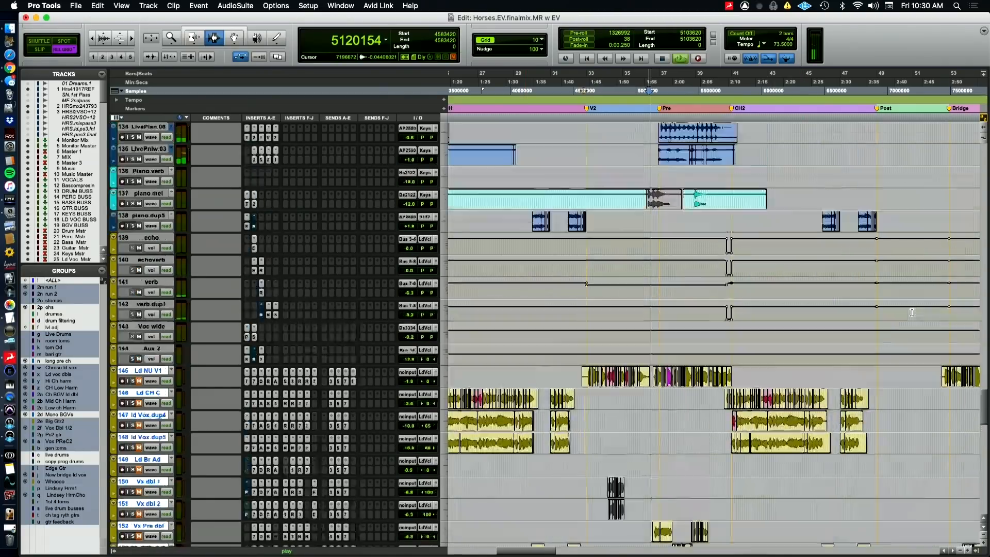
{"action": "scroll", "coordinate": [869, 342], "scroll_direction": "up", "scroll_amount": 2}
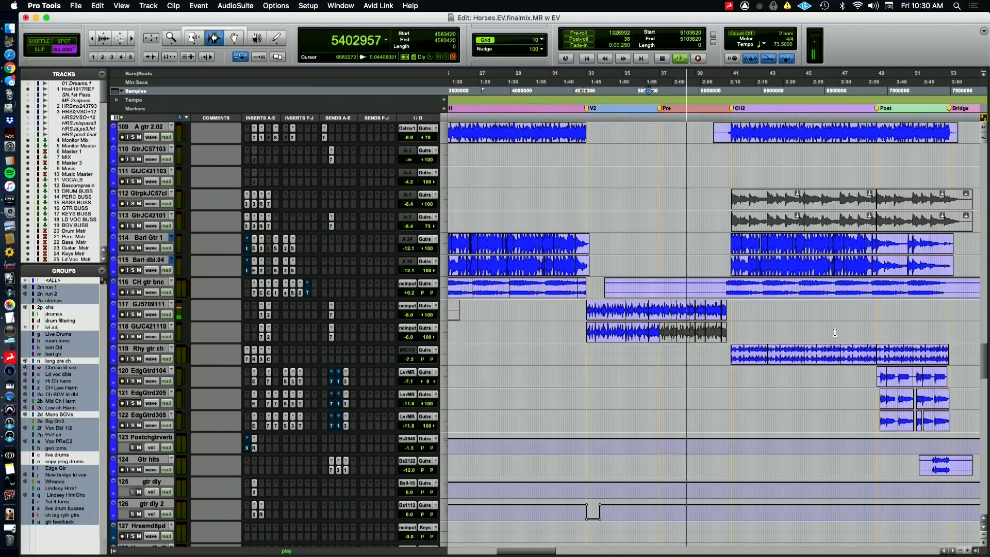
Keep the pre-chorus and CH2 playing while reviewing the keys tracks and the master and buss tracks, and stop playback when done
{"action": "key", "text": "super+Tab"}
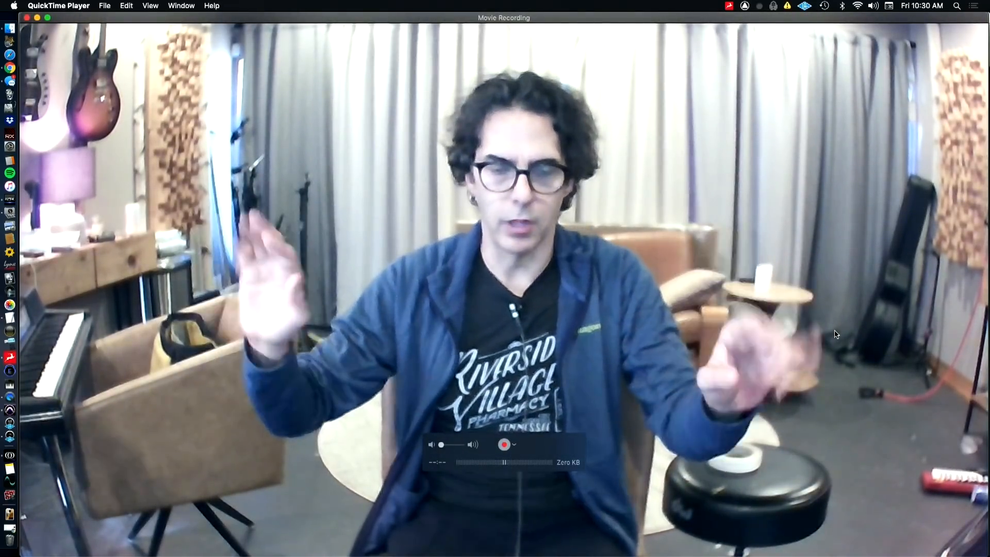
{"action": "key", "text": "super+Tab"}
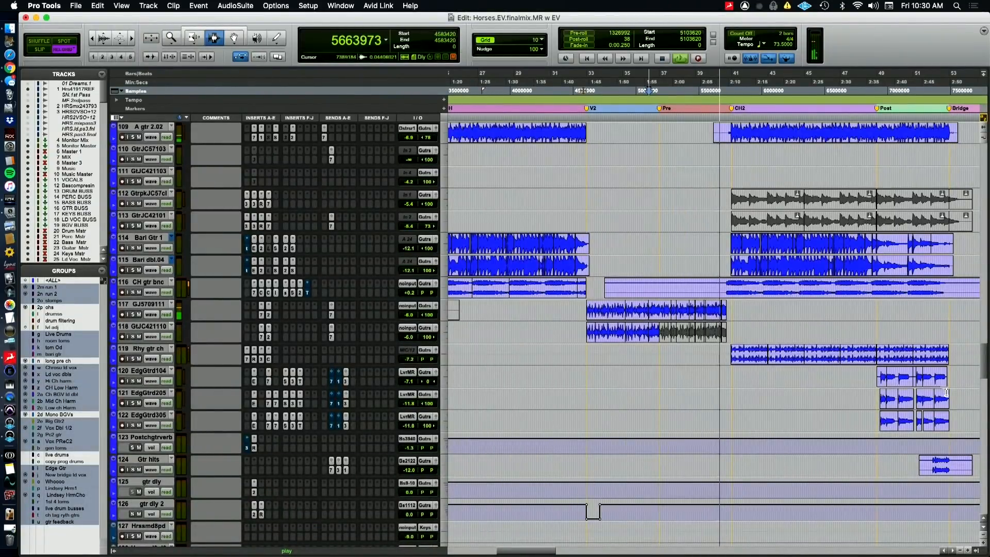
{"action": "scroll", "coordinate": [950, 420], "scroll_direction": "down", "scroll_amount": 6}
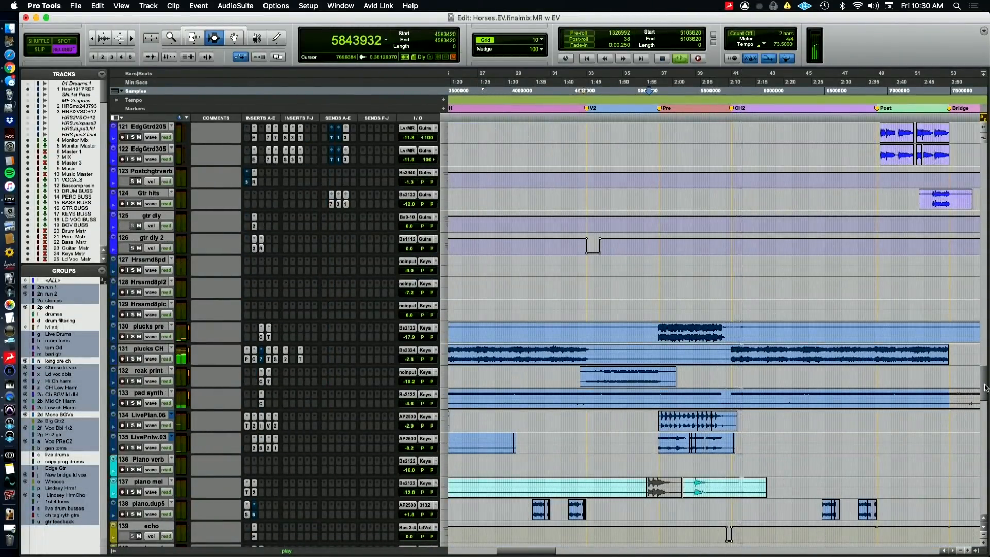
{"action": "left_click", "coordinate": [986, 181]}
{"action": "left_click_drag", "start_coordinate": [987, 180], "coordinate": [986, 118]}
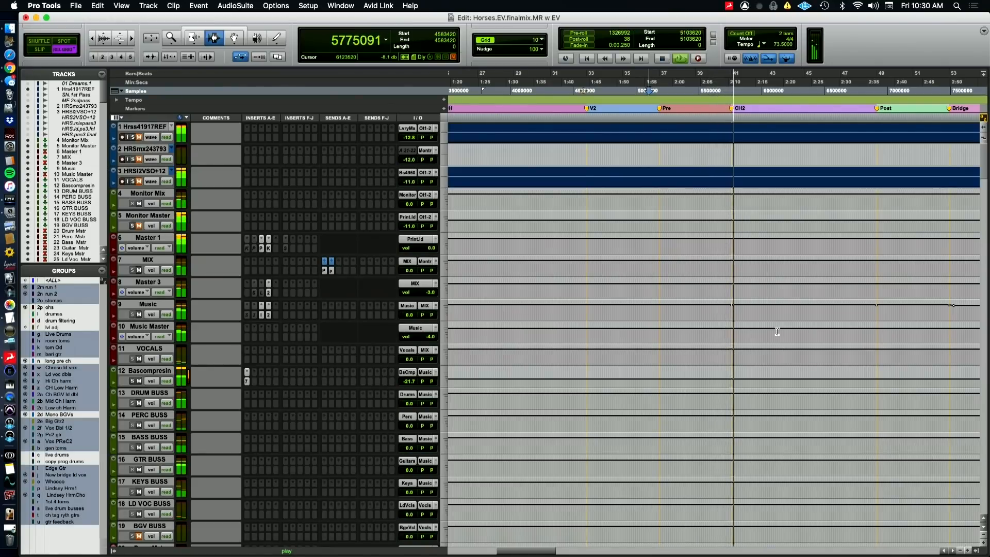
{"action": "key", "text": "space"}
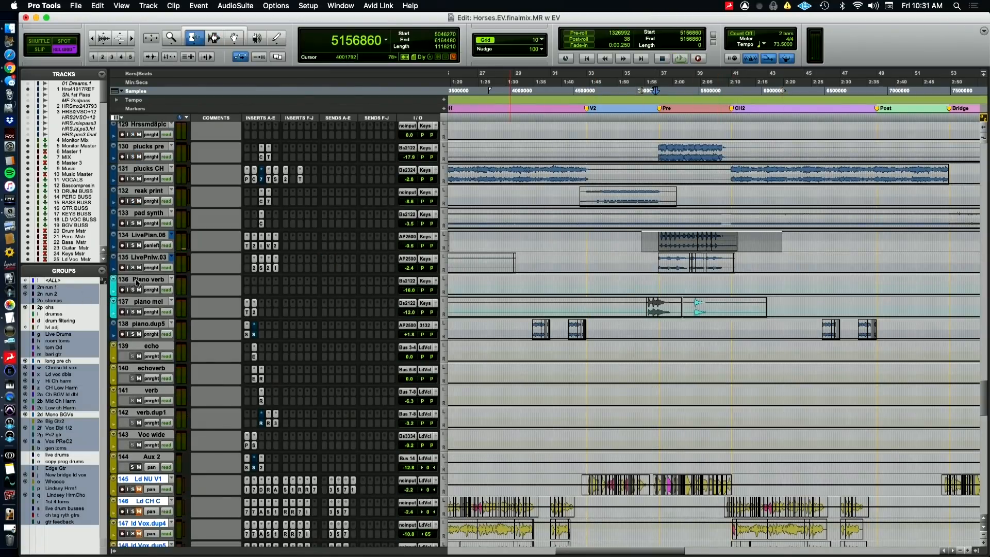
Change the tracks from pan automation to waveform view, review the V2 guitar clips and switch to the QuickTime Player camera view
{"action": "key", "text": "minus"}
{"action": "scroll", "coordinate": [561, 318], "scroll_direction": "up", "scroll_amount": 6}
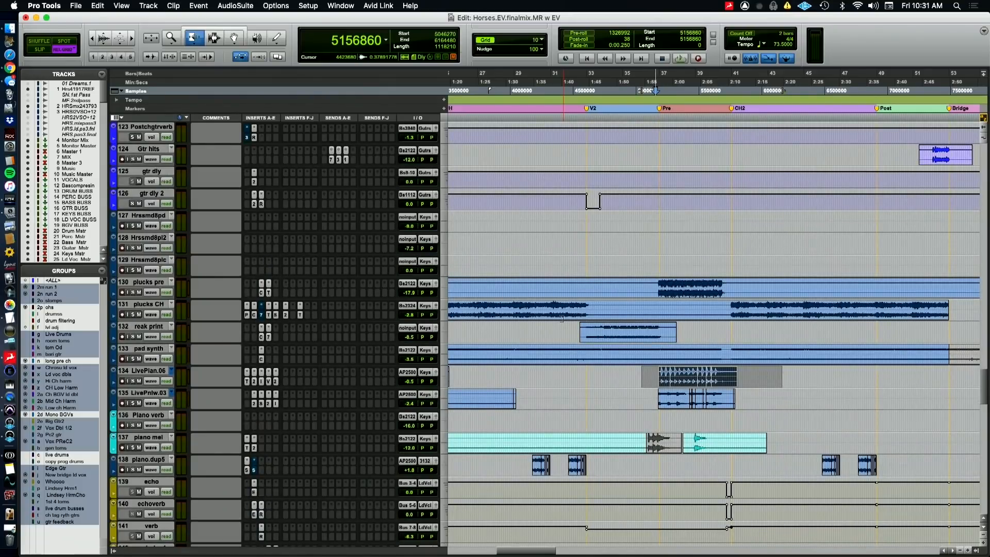
{"action": "scroll", "coordinate": [561, 318], "scroll_direction": "up", "scroll_amount": 12}
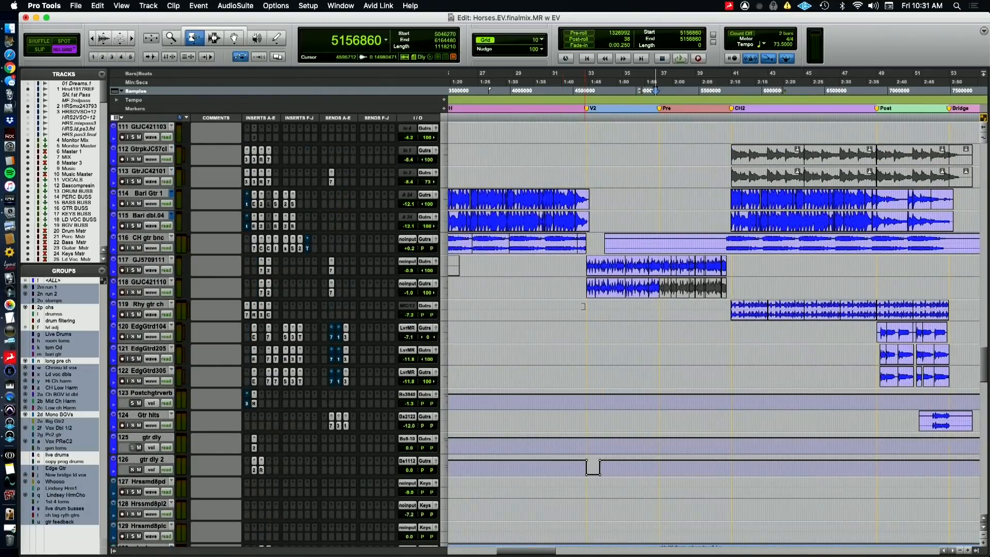
{"action": "key", "text": "super+Tab"}
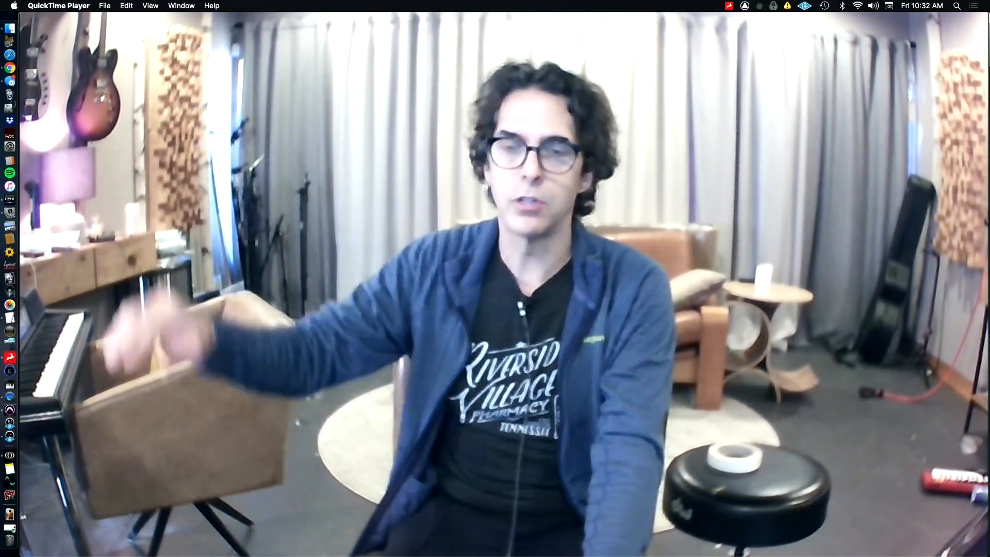
Alternate between Pro Tools and the QuickTime Player camera view, and inspect the Dyn3 Compressor/Limiter on Rhy gtr ch while CH2 plays
{"action": "key", "text": "super+Tab"}
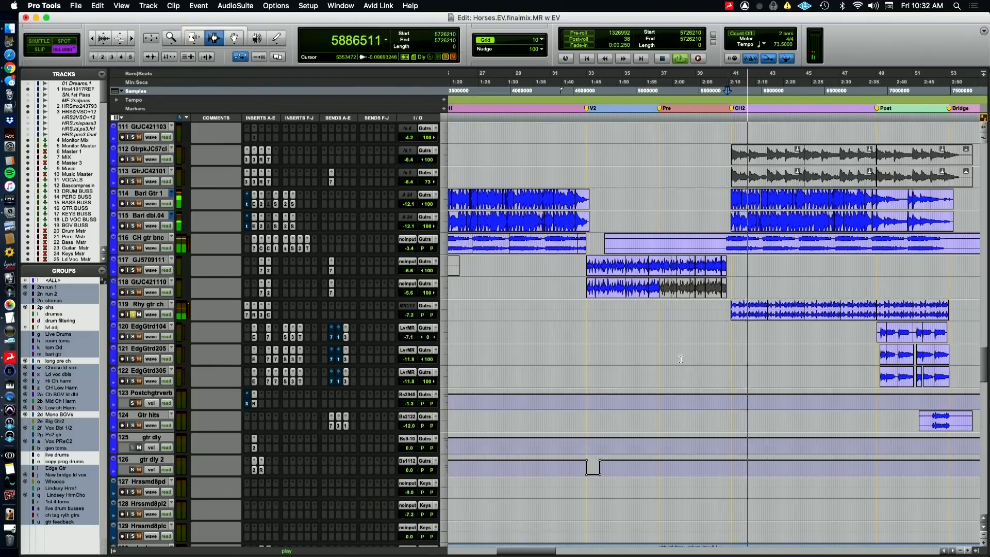
{"action": "key", "text": "super+Tab"}
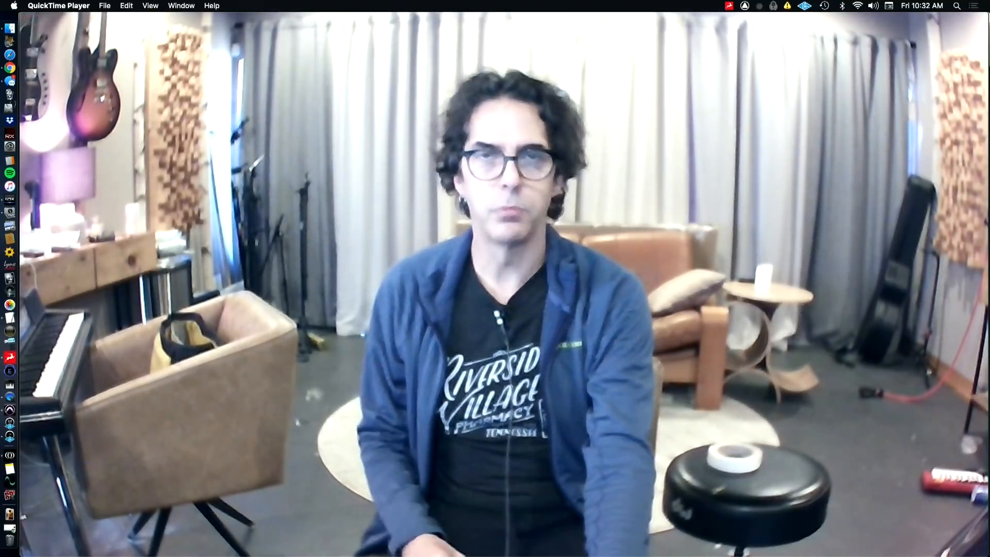
{"action": "key", "text": "super+Tab"}
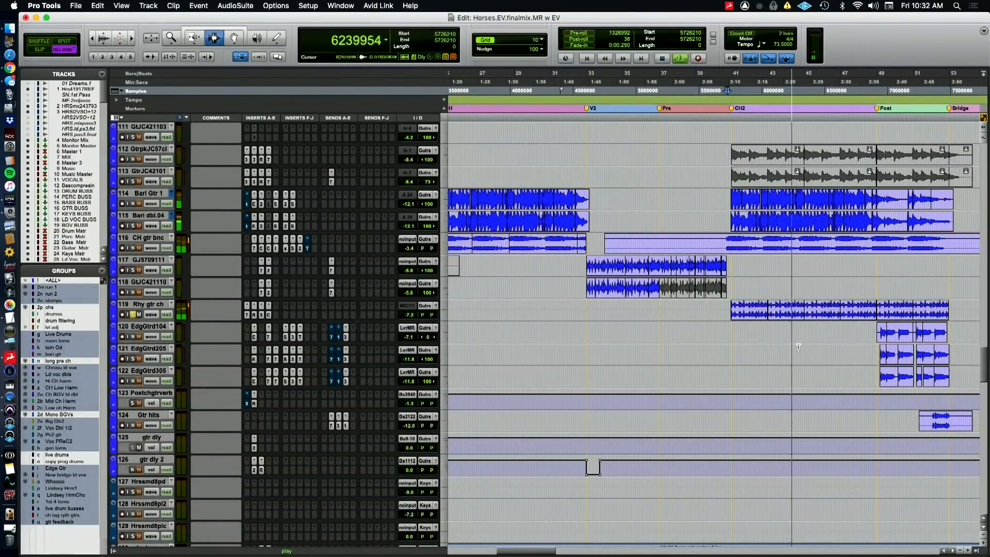
{"action": "left_click", "coordinate": [268, 314]}
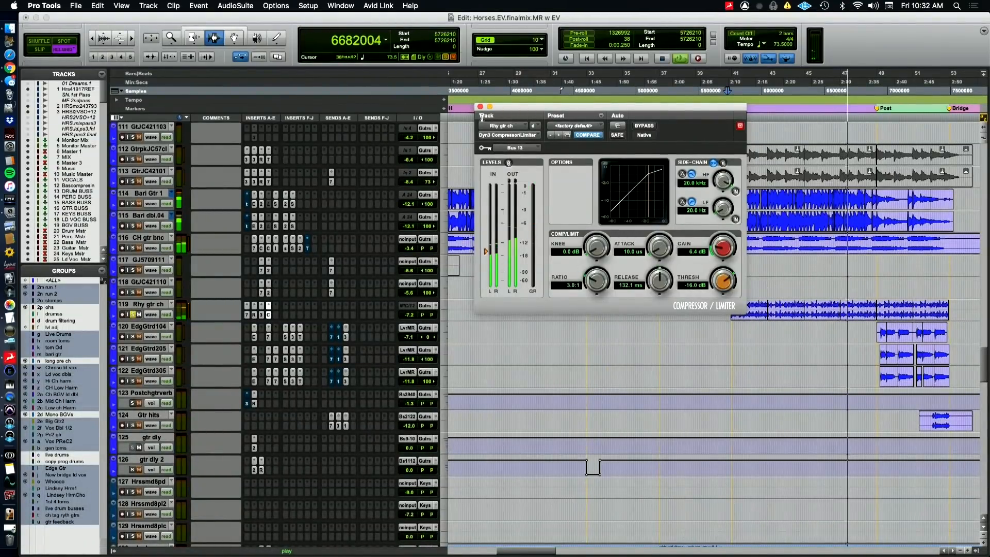
{"action": "left_click", "coordinate": [480, 107]}
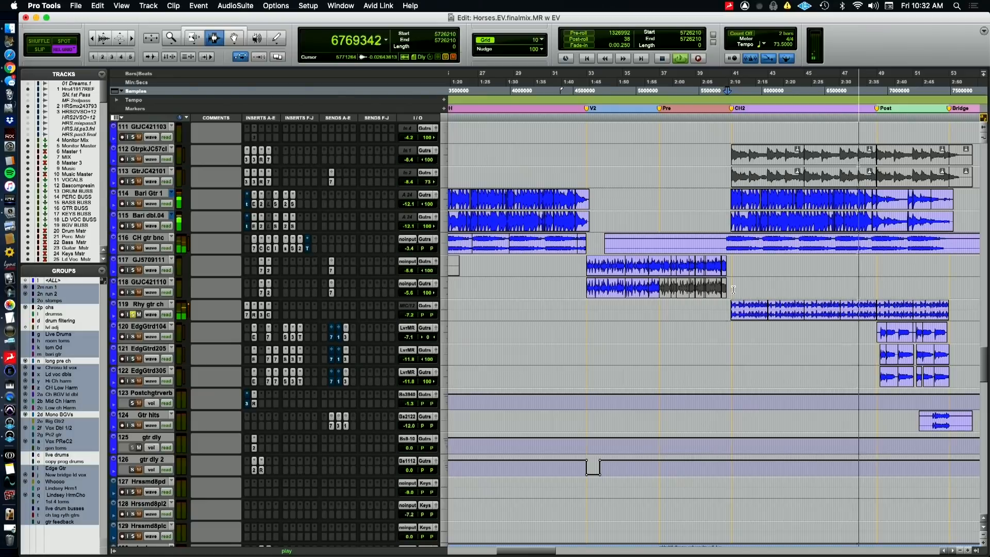
Stop playback and review the EQ3 7-Band, RCompressor and Mod Delay III settings on the Rhy gtr ch track
{"action": "key", "text": "space"}
{"action": "left_click", "coordinate": [248, 315]}
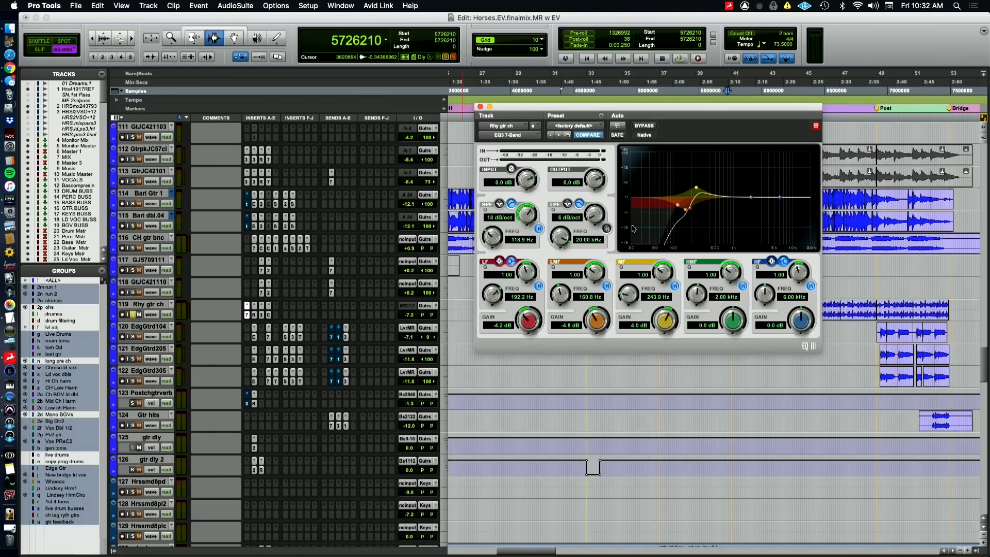
{"action": "left_click", "coordinate": [255, 315]}
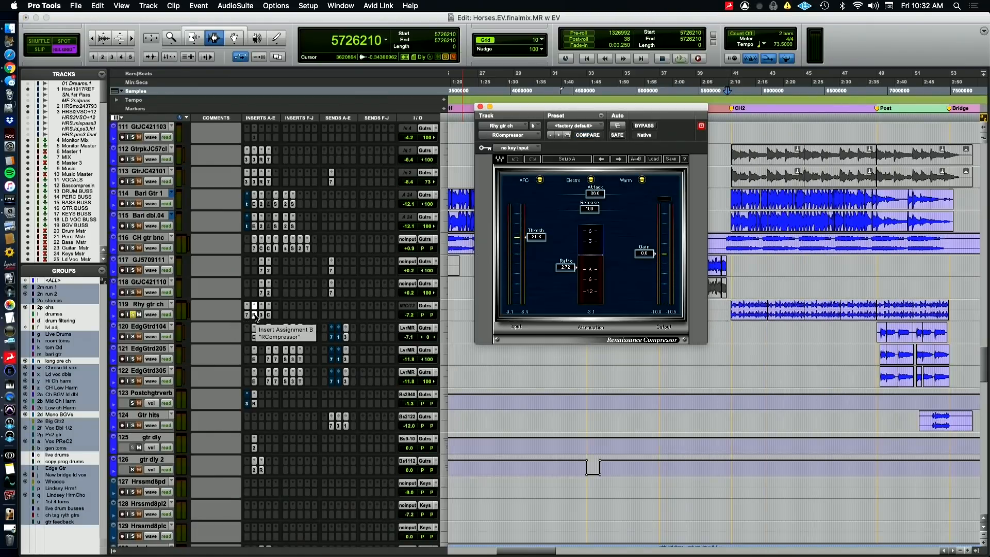
{"action": "left_click", "coordinate": [262, 315]}
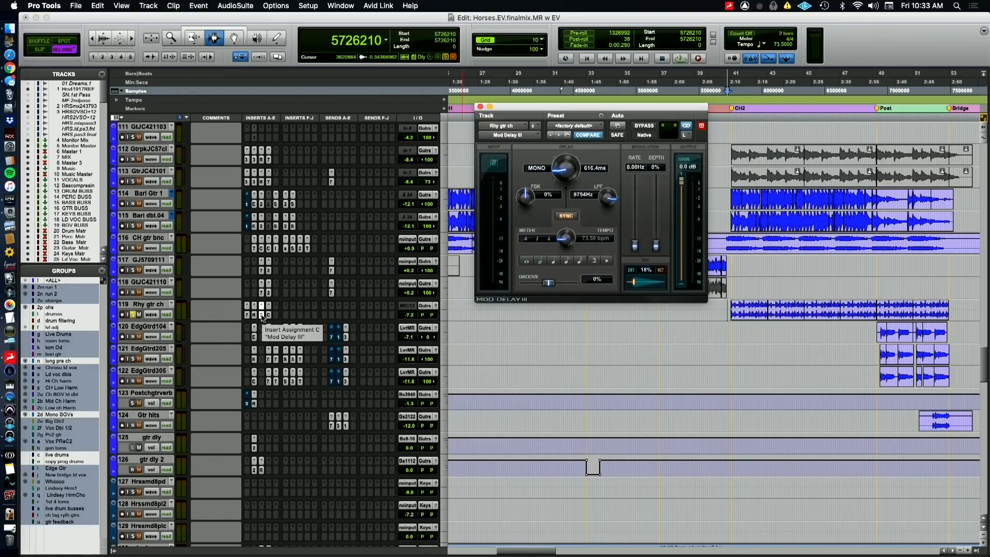
{"action": "left_click", "coordinate": [269, 315]}
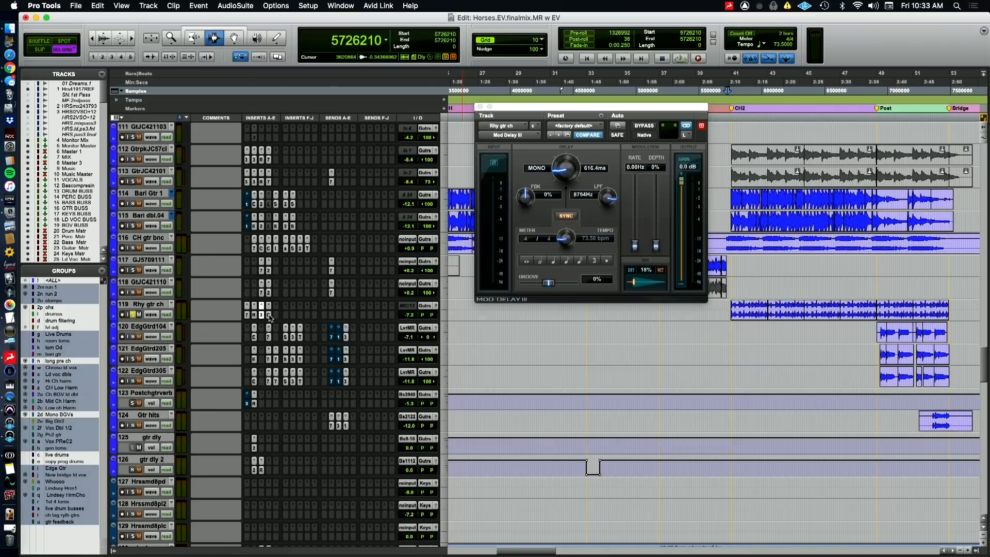
Compare Rhy gtr ch in CH2 with its Mod Delay III and Dyn3 Compressor/Limiter bypassed and active, and close the plugin window
{"action": "left_click", "coordinate": [268, 315], "text": "super"}
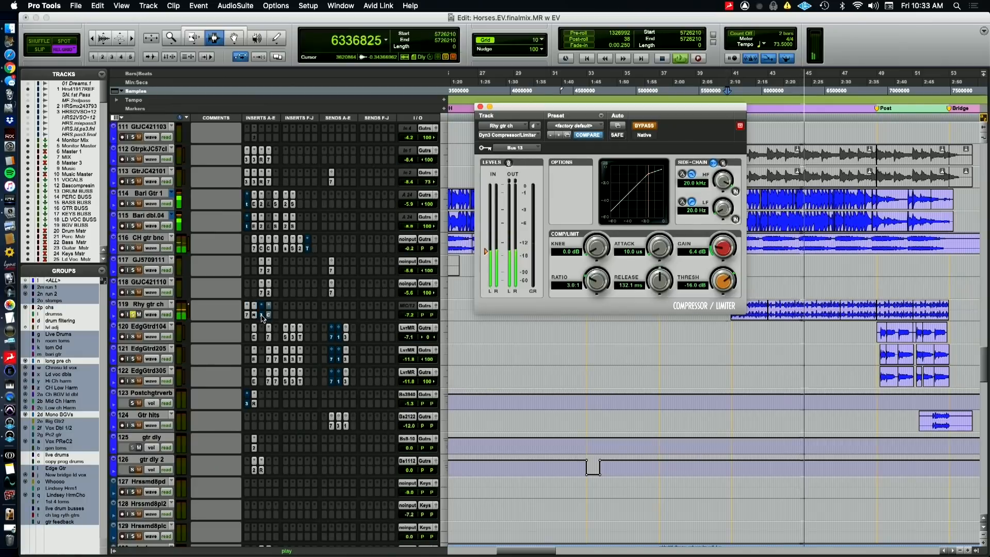
{"action": "left_click", "coordinate": [269, 315], "text": "super"}
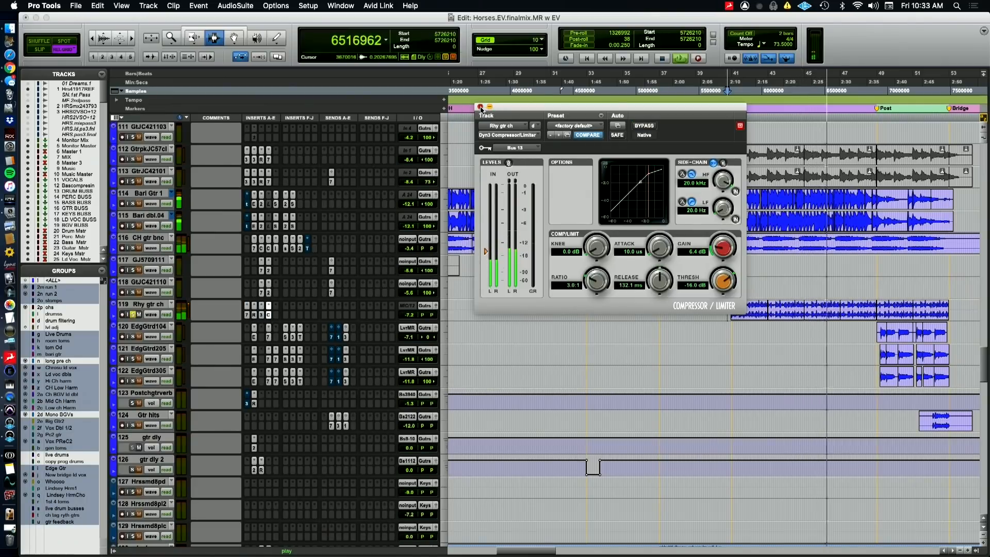
{"action": "left_click", "coordinate": [480, 107]}
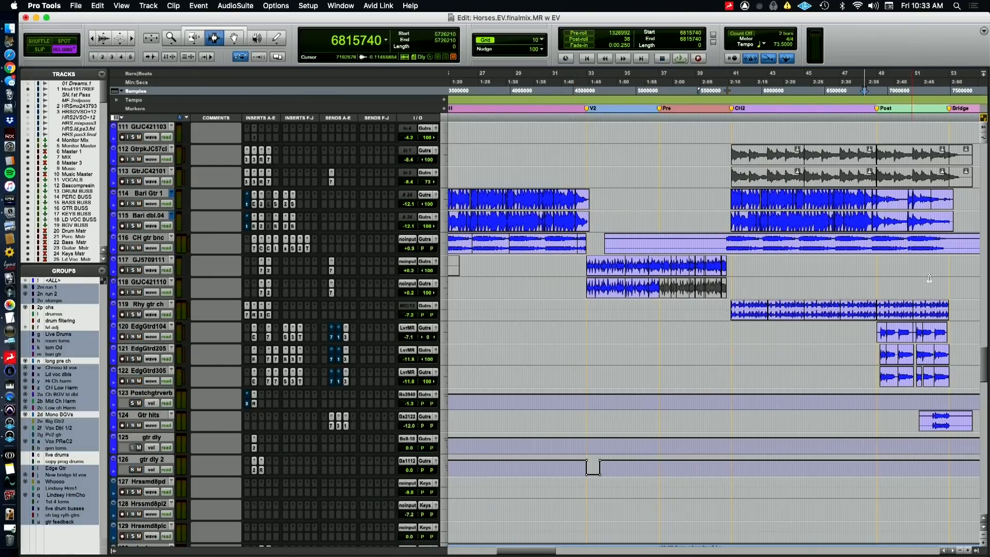
Play the mix from sample 6815740 through the Post section, and set the playback start to sample 6897660 at the Post marker
{"action": "key", "text": "space"}
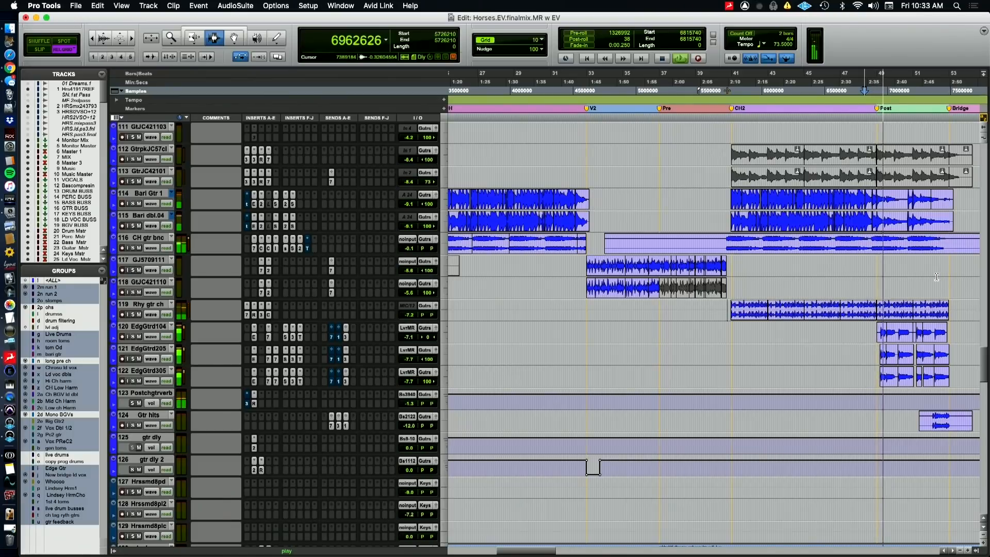
{"action": "scroll", "coordinate": [744, 349], "scroll_direction": "right", "scroll_amount": 5}
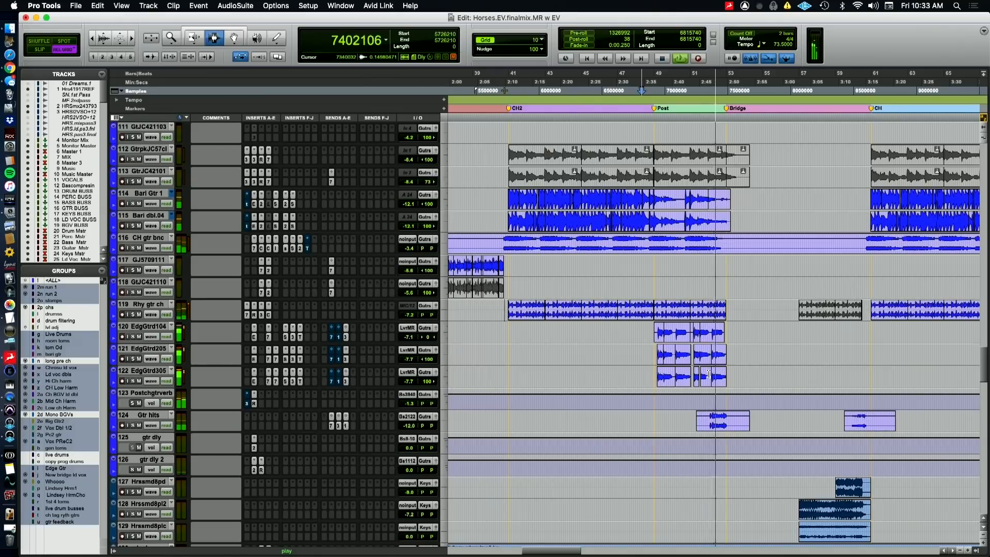
{"action": "key", "text": "space"}
{"action": "left_click", "coordinate": [655, 389]}
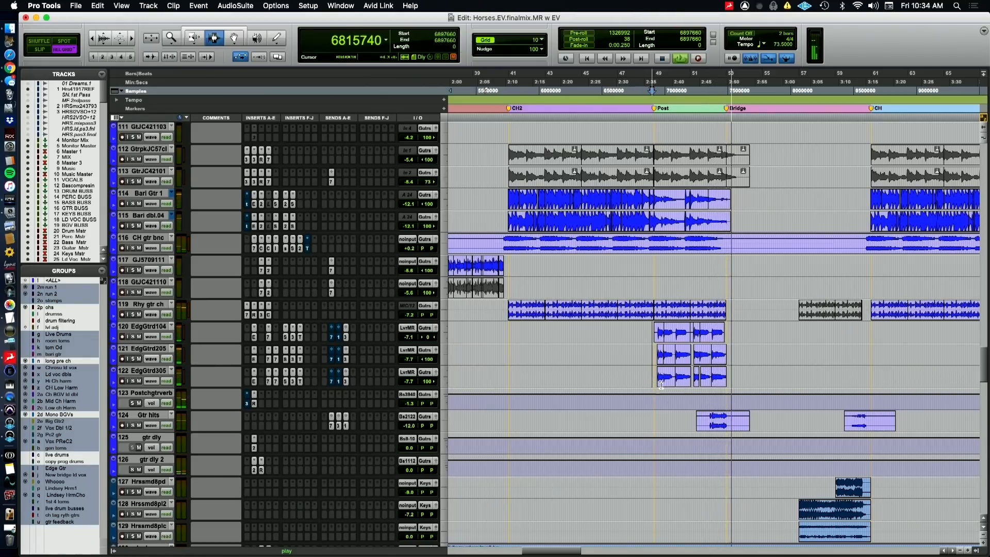
{"action": "key", "text": "space"}
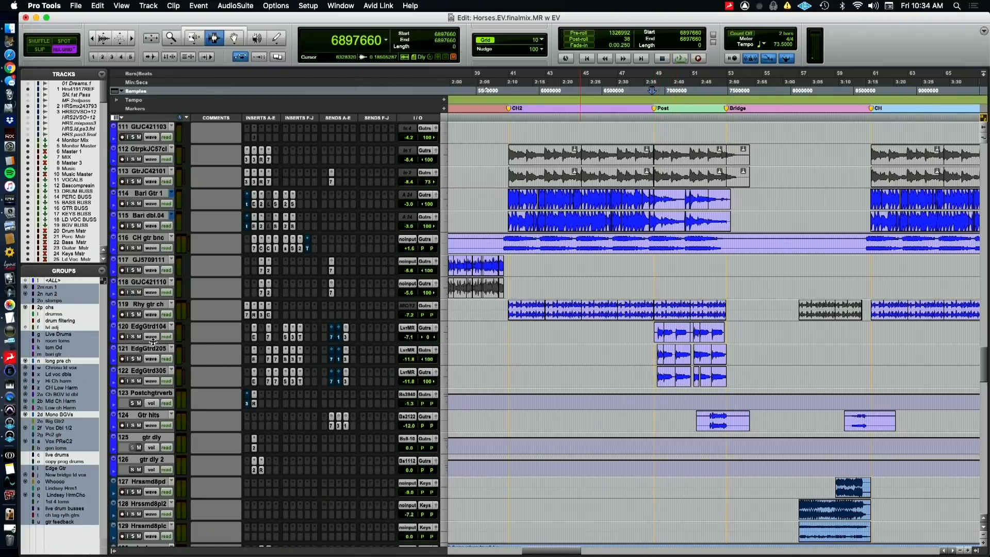
Check the name of the EdgGtrd104 track without changing it, and solo the three edge guitar tracks
{"action": "double_click", "coordinate": [137, 328]}
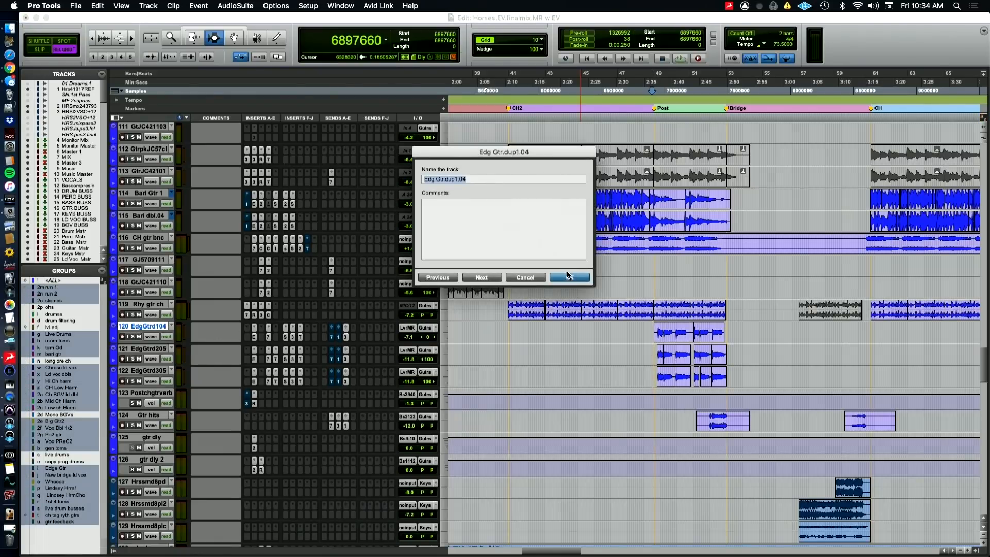
{"action": "key", "text": "Escape"}
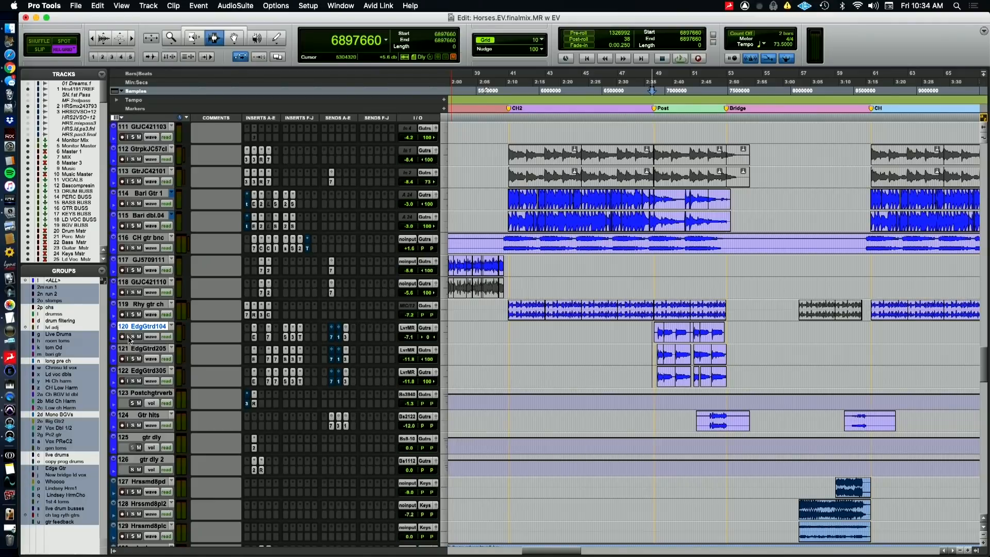
{"action": "left_click", "coordinate": [133, 337]}
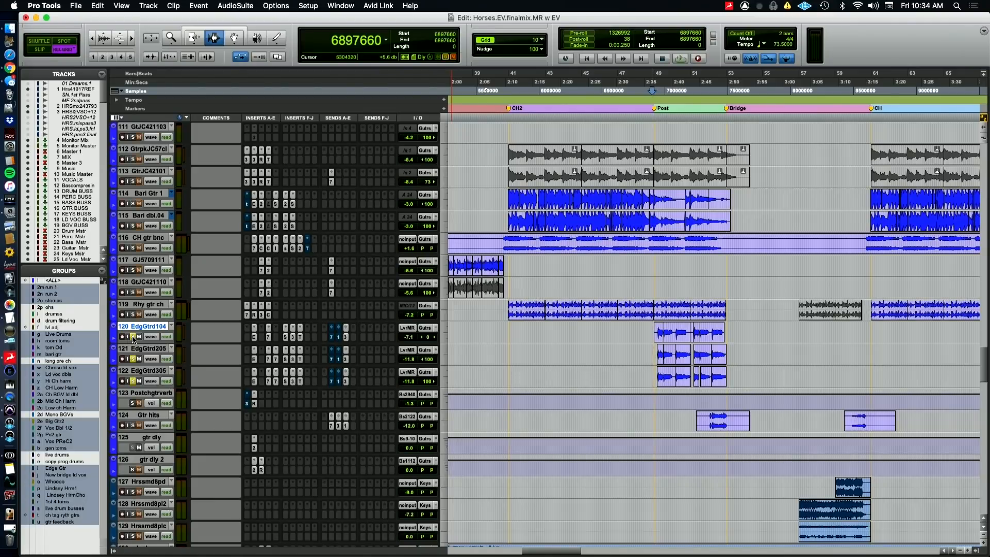
Review the Eleven MK II, BF-76, Sie-Q, Mod Delay III and Transient Master inserts on the EdgGtrd104 track
{"action": "left_click", "coordinate": [254, 337]}
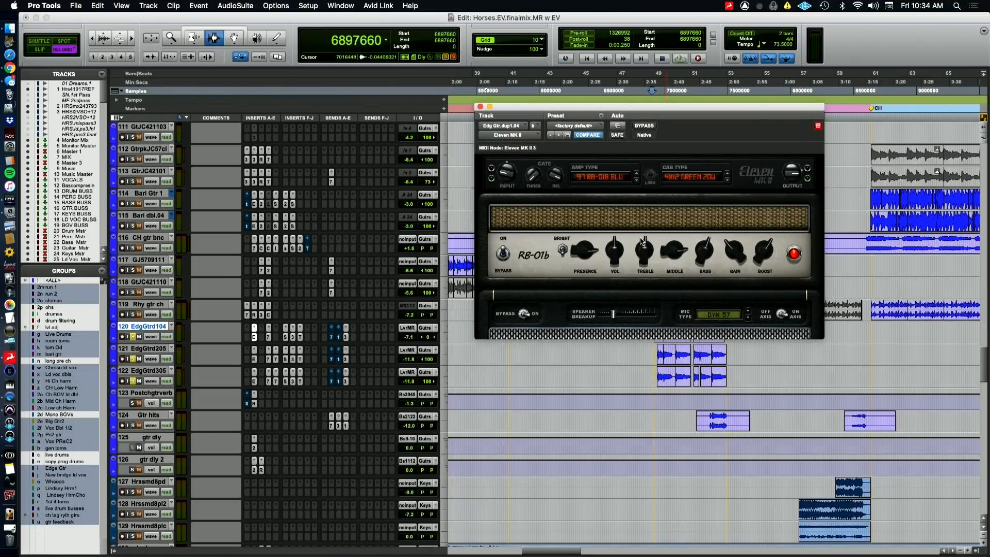
{"action": "left_click", "coordinate": [268, 337]}
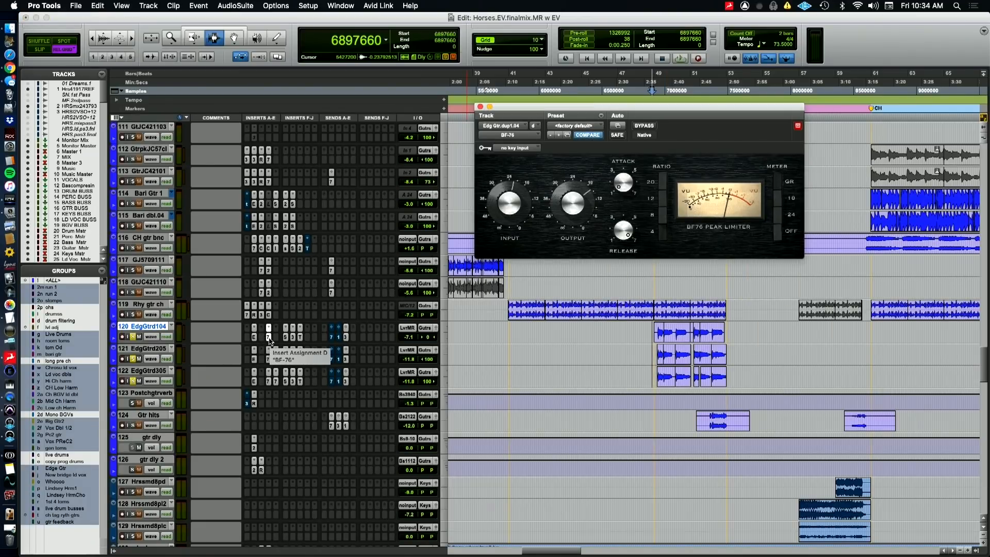
{"action": "left_click", "coordinate": [286, 339]}
{"action": "left_click", "coordinate": [287, 339]}
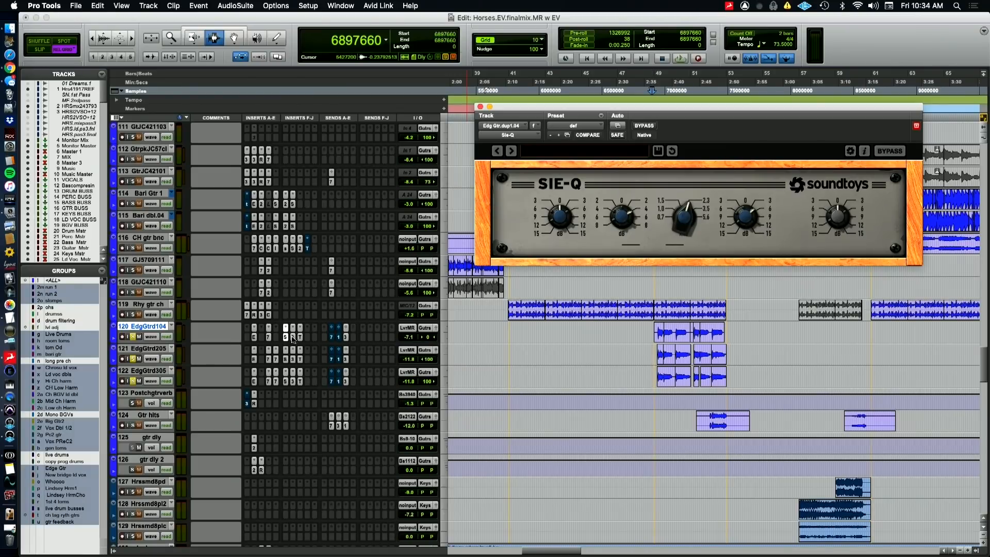
{"action": "left_click", "coordinate": [293, 338]}
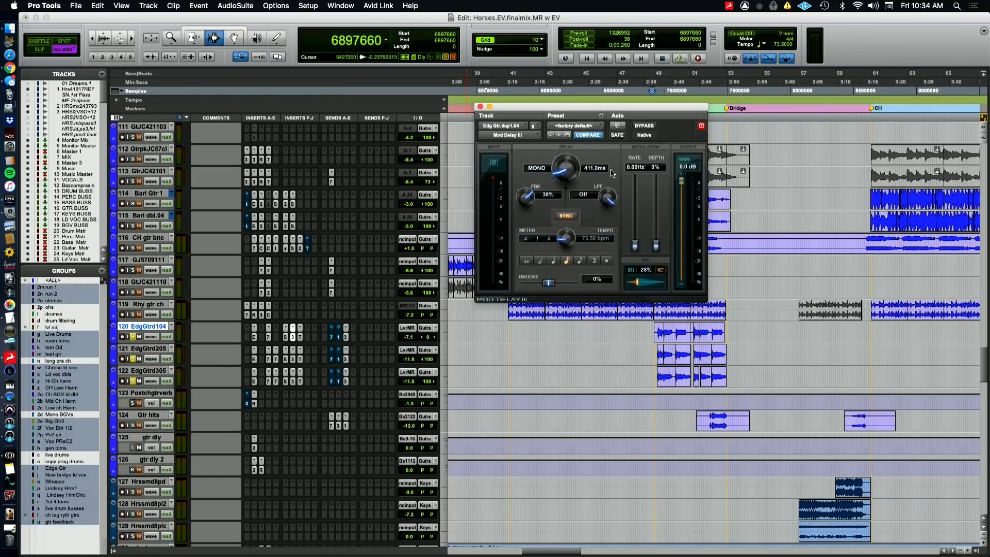
{"action": "left_click", "coordinate": [299, 337]}
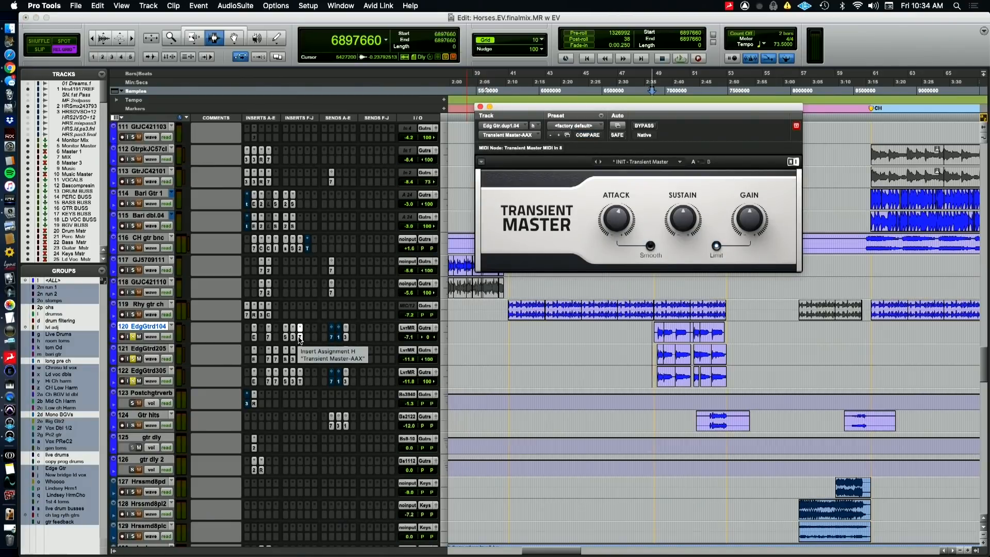
{"action": "left_click", "coordinate": [300, 337]}
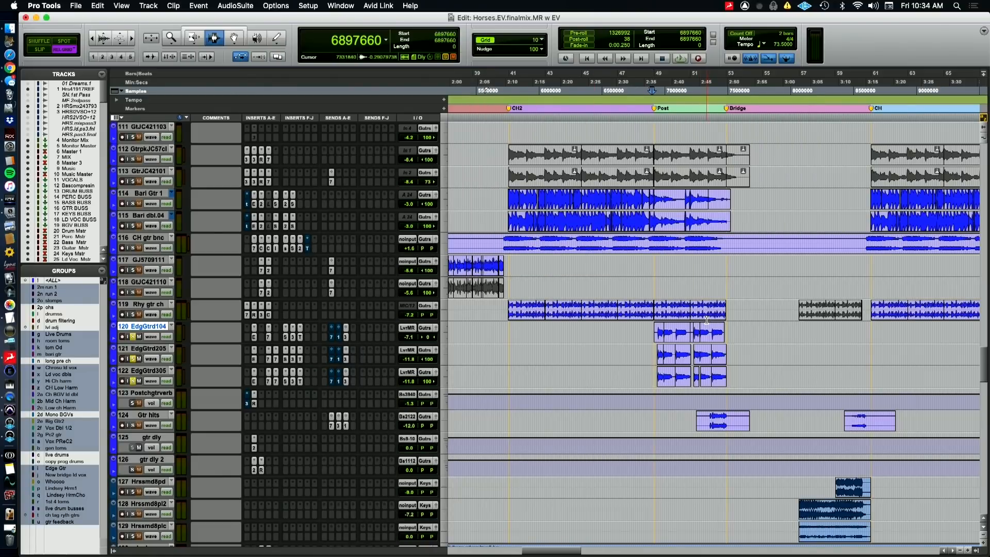
Audition the soloed edge guitars in the Post section and inspect the EQ3 7-Band on EdgGtrd205
{"action": "key", "text": "space"}
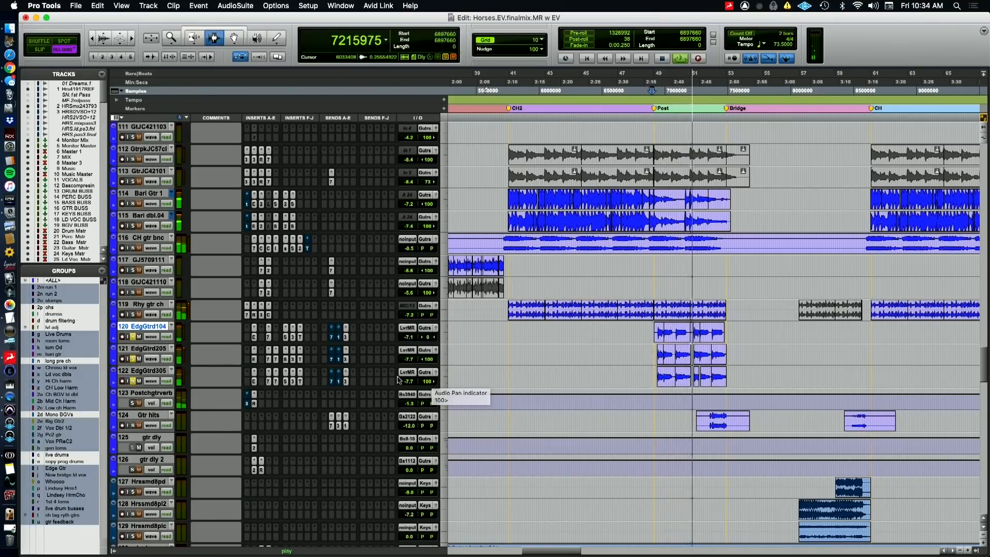
{"action": "key", "text": "space"}
{"action": "left_click", "coordinate": [276, 360]}
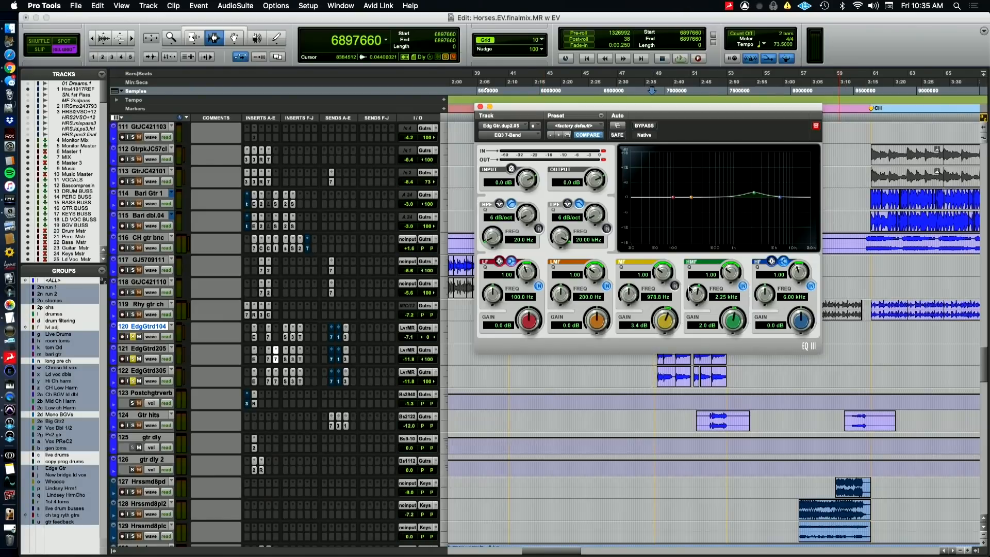
Bypass Sie-Q, Mod Delay III and Transient Master on the three edge guitars and audition them, re-enabling Sie-Q and Mod Delay III
{"action": "left_click", "coordinate": [285, 337]}
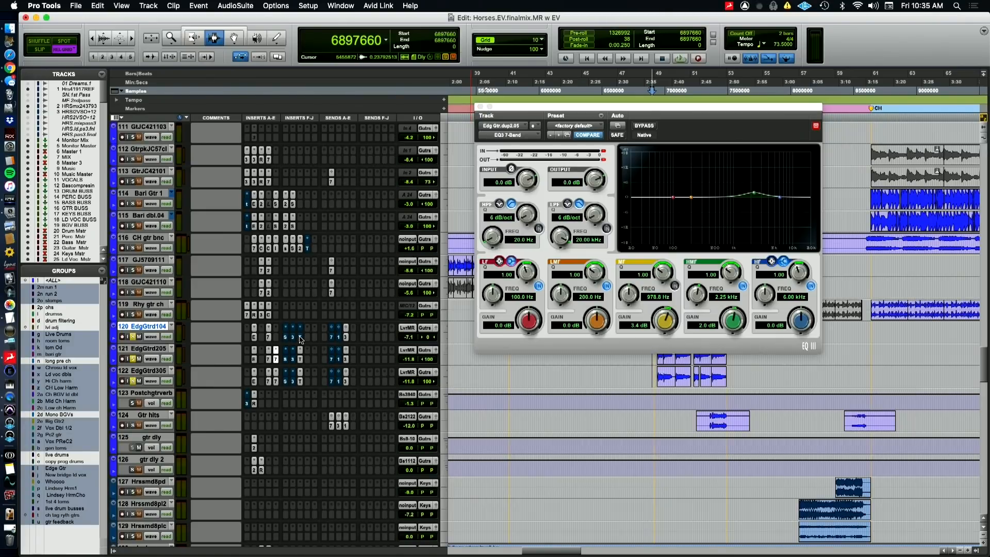
{"action": "key", "text": "space"}
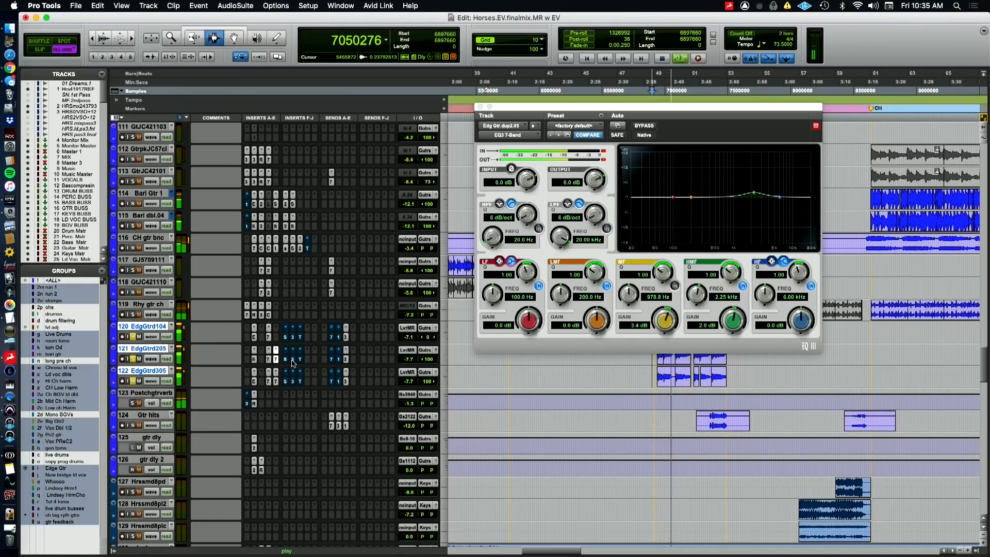
{"action": "key", "text": "space"}
{"action": "key", "text": "space"}
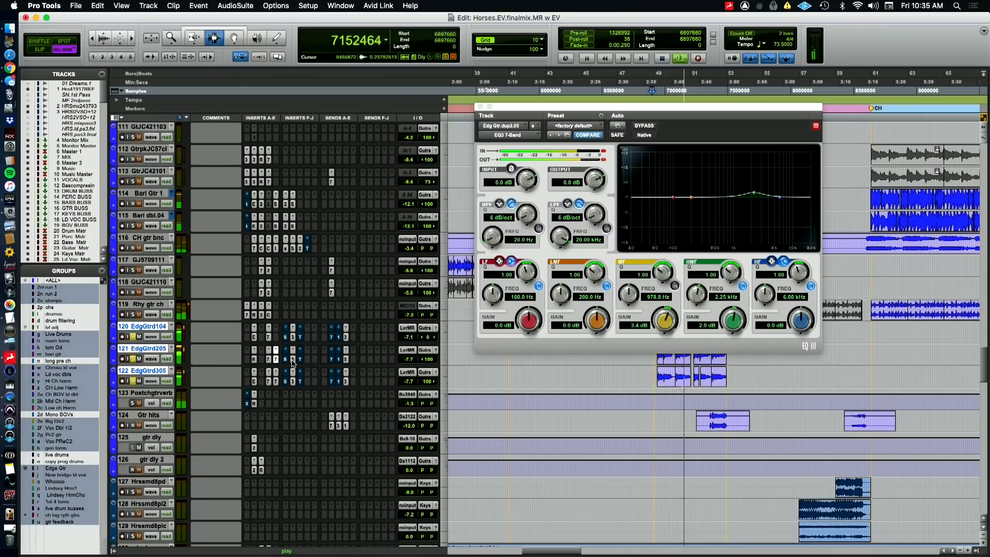
{"action": "key", "text": "space"}
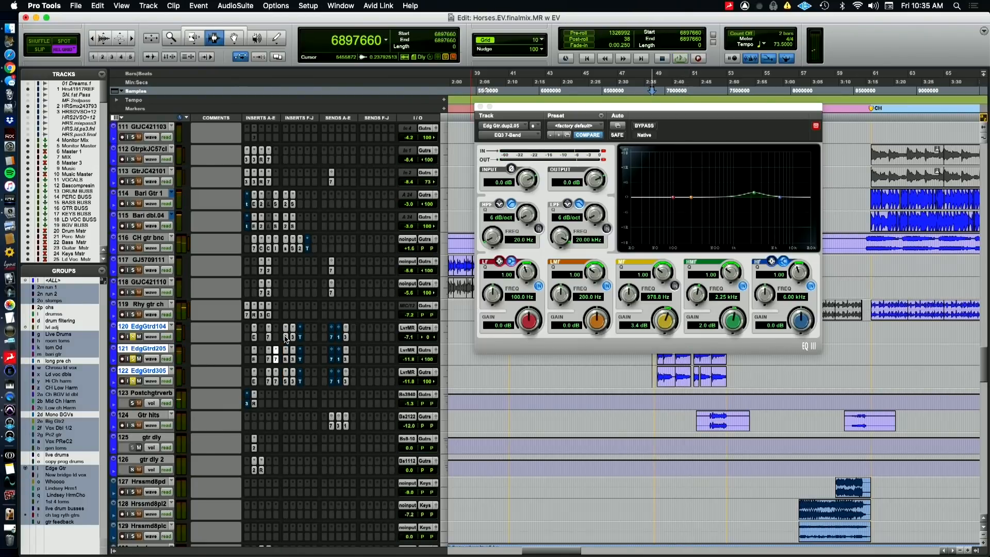
Compare the edge guitars with Transient Master bypassed and active, and check its settings on EdgGtrd205 and EdgGtrd305
{"action": "key", "text": "space"}
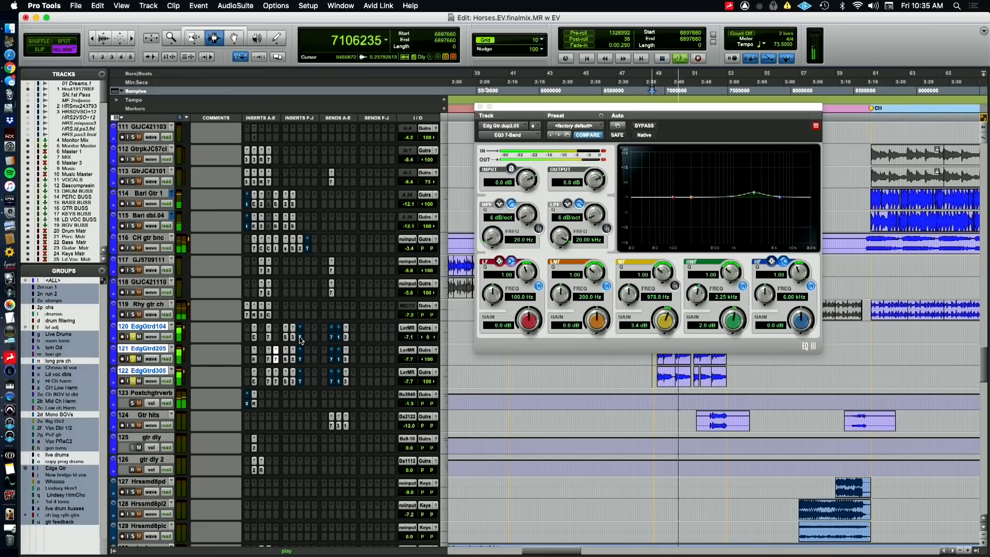
{"action": "key", "text": "space"}
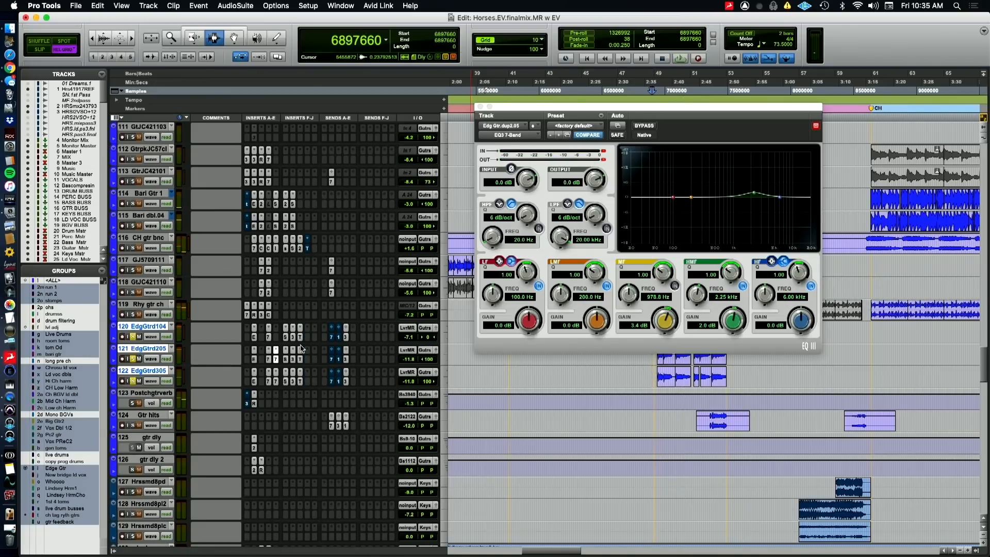
{"action": "left_click", "coordinate": [300, 359]}
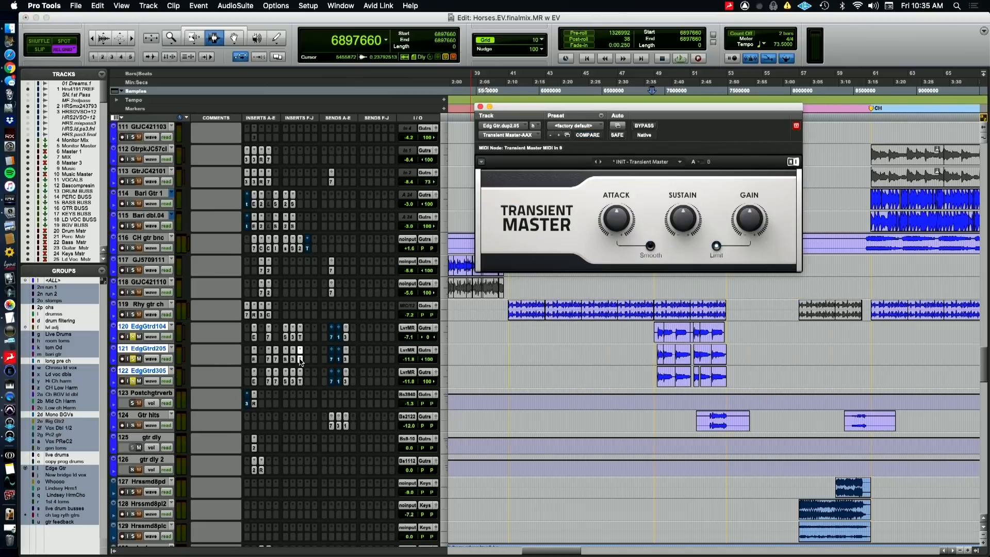
{"action": "left_click", "coordinate": [301, 382]}
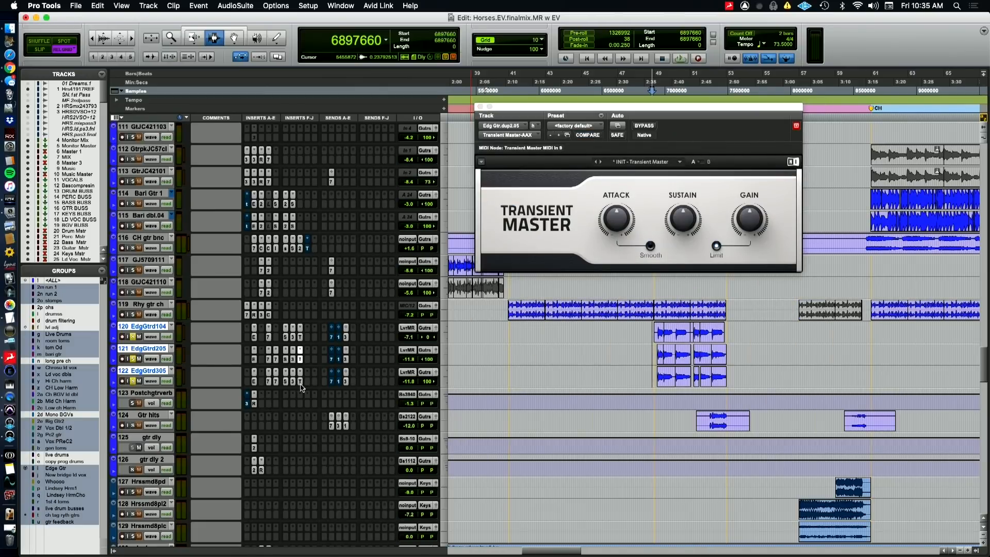
Check the Transient Master settings on EdgGtrd104 and audition the Post section with the three edge guitars soloed and unsoloed
{"action": "left_click", "coordinate": [300, 337]}
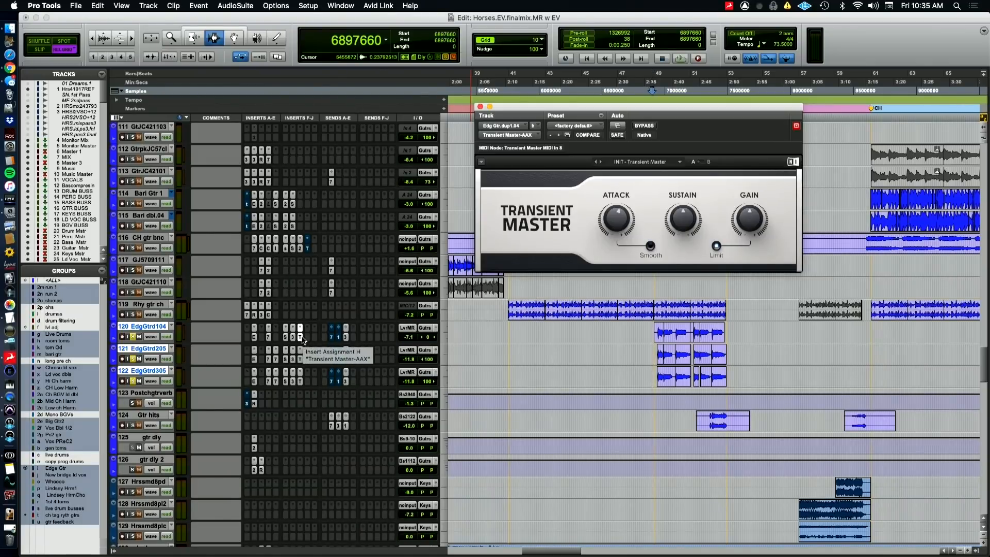
{"action": "key", "text": "space"}
{"action": "left_click", "coordinate": [479, 106]}
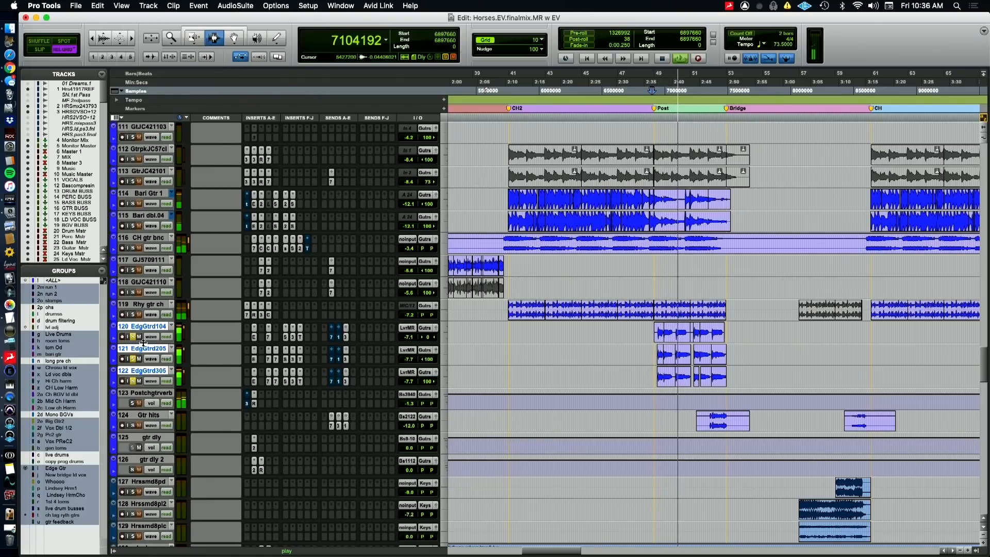
{"action": "key", "text": "space"}
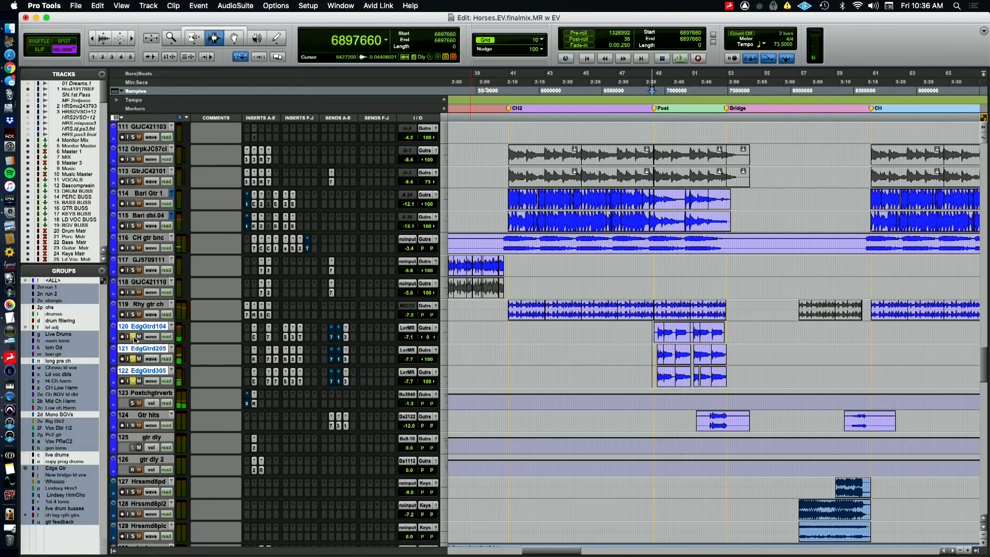
{"action": "key", "text": "space"}
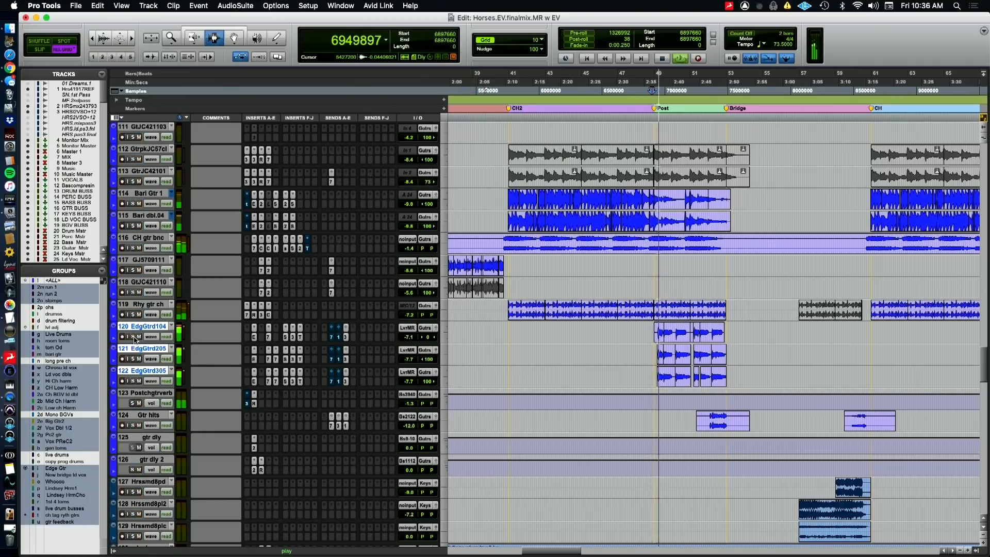
Compare the edge guitars in the Post section with Sie-Q bypassed and active, and check its settings on EdgGtrd104
{"action": "left_click", "coordinate": [286, 360], "text": "super"}
{"action": "left_click", "coordinate": [285, 338], "text": "super"}
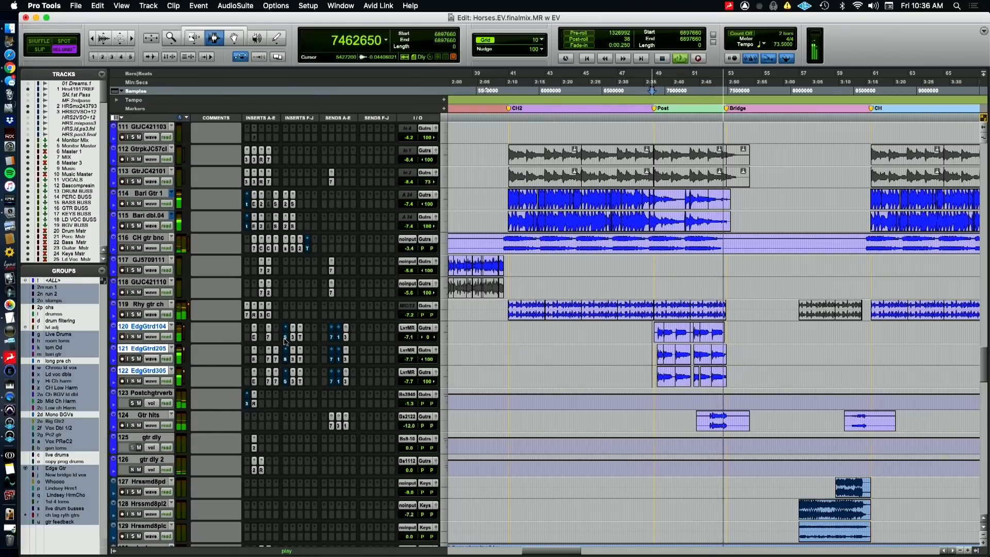
{"action": "key", "text": "space"}
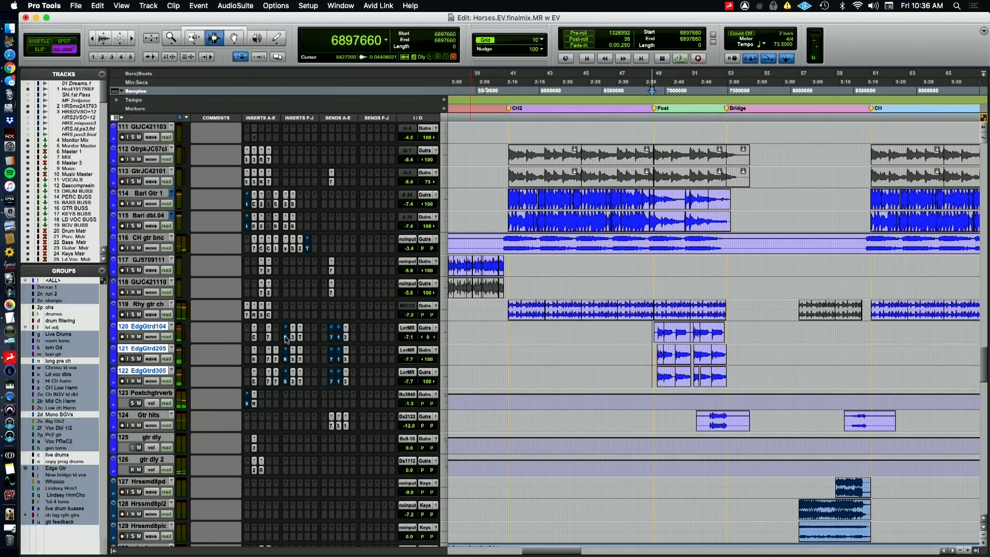
{"action": "left_click", "coordinate": [286, 337]}
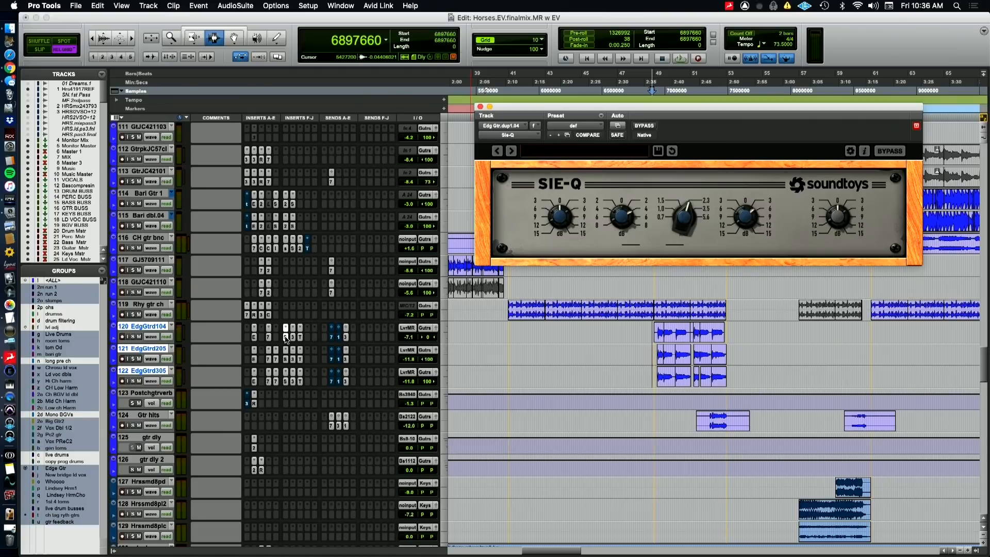
{"action": "left_click", "coordinate": [286, 337]}
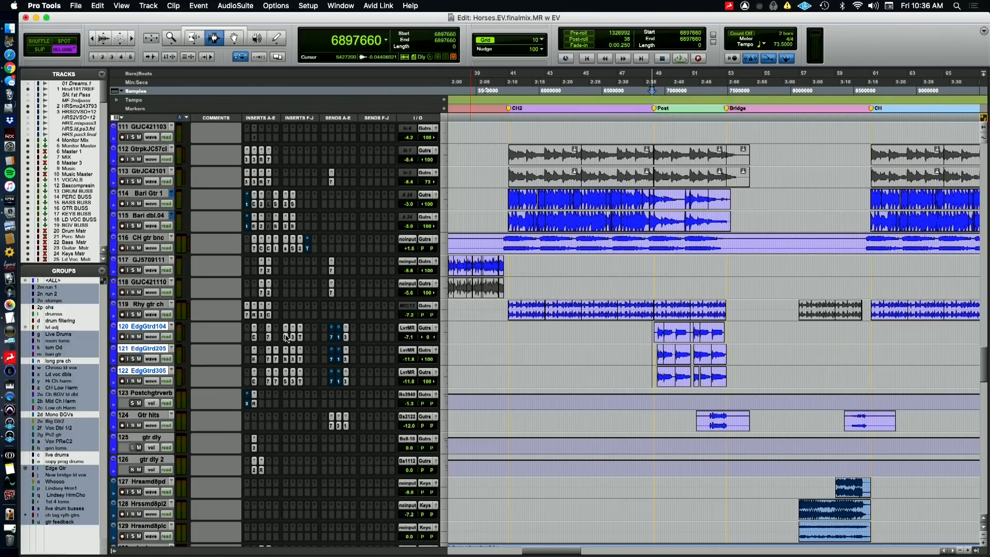
Audition the Post section in the full mix, then solo the Gtr hits track and audition it into the Bridge
{"action": "key", "text": "super+Tab"}
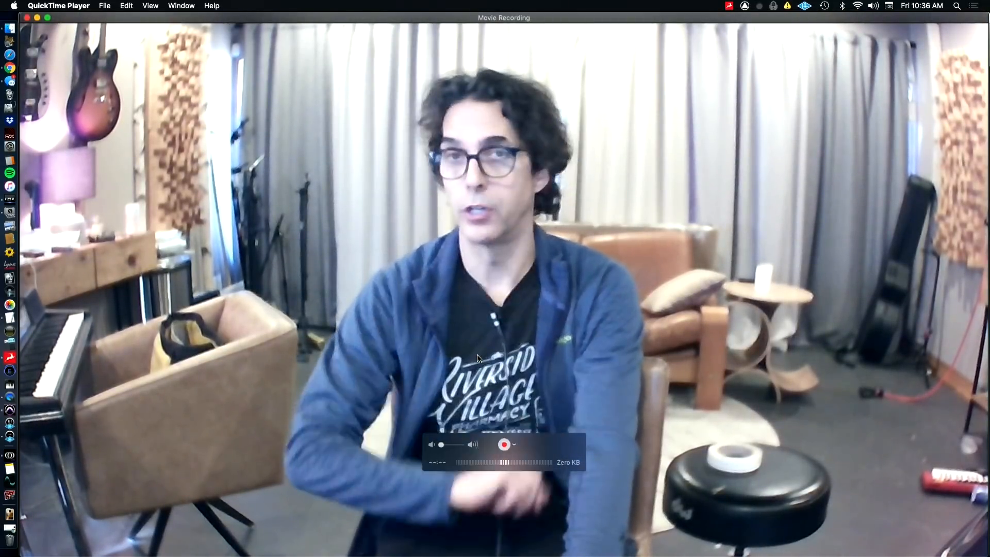
{"action": "key", "text": "super+Tab"}
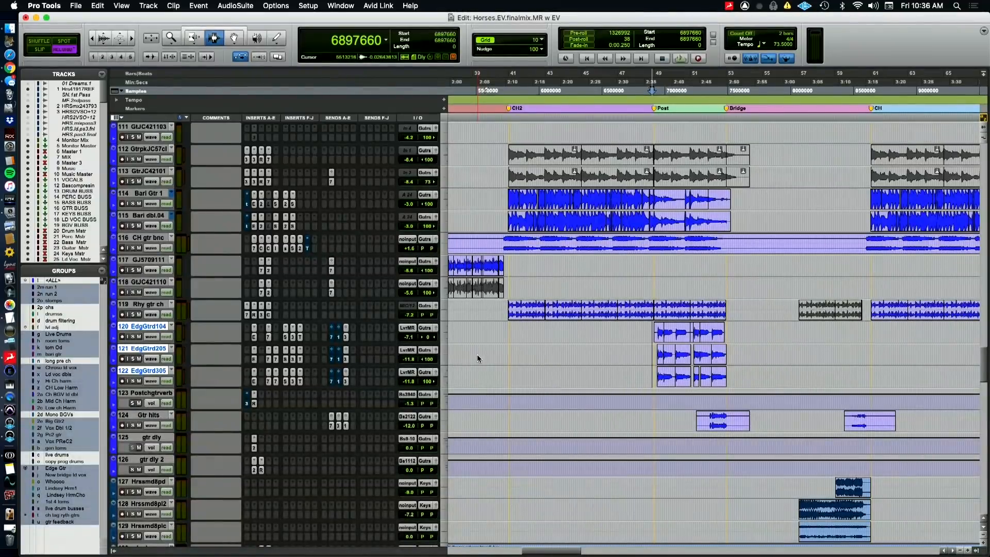
{"action": "key", "text": "space"}
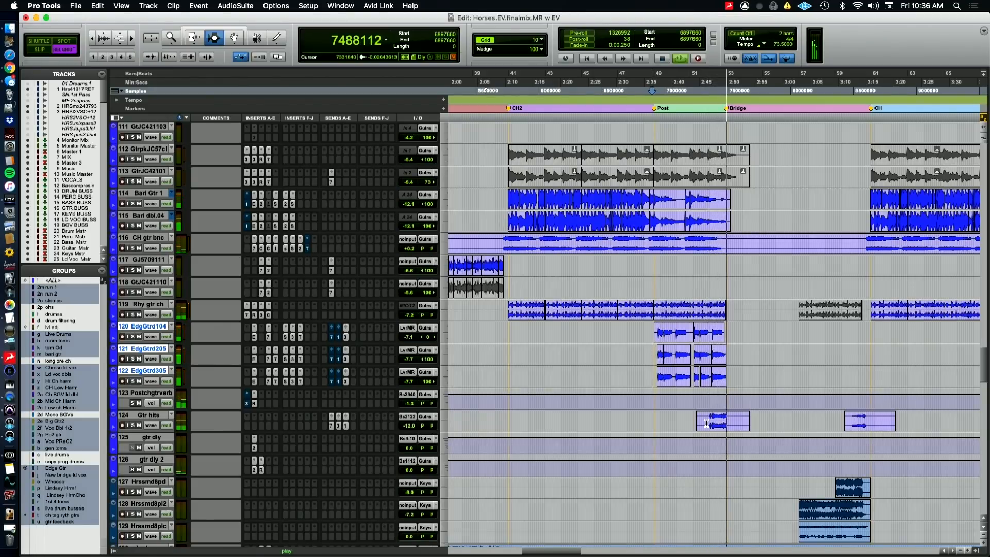
{"action": "left_click", "coordinate": [132, 424]}
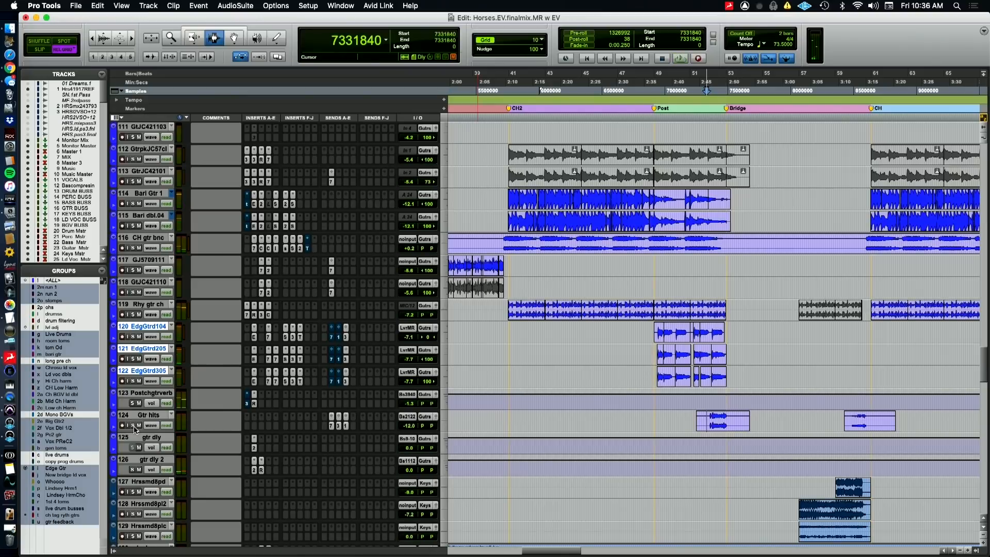
{"action": "key", "text": "space"}
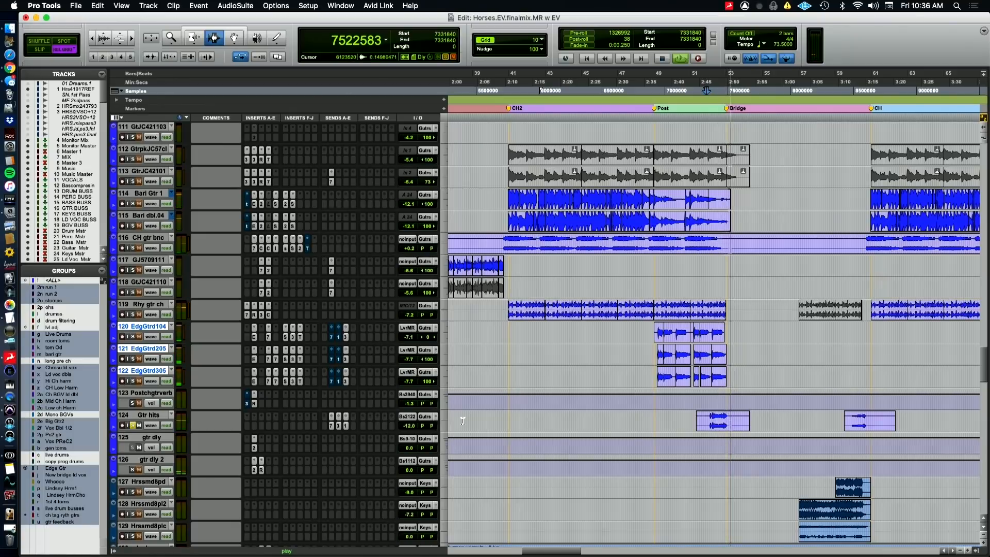
Unsolo the Gtr hits track and audition the same transition into the Bridge in the full mix
{"action": "key", "text": "super+Tab"}
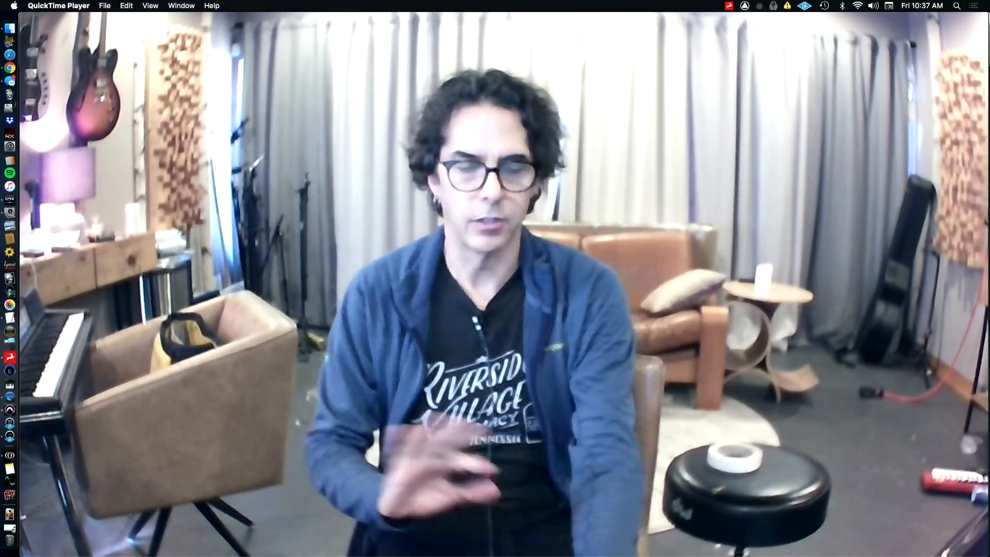
{"action": "key", "text": "super+Tab"}
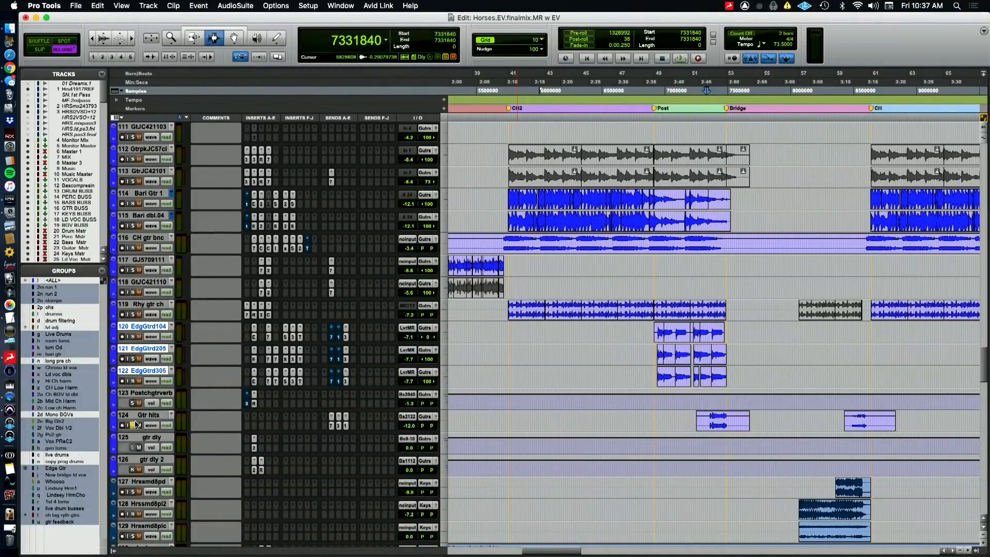
{"action": "left_click", "coordinate": [133, 426]}
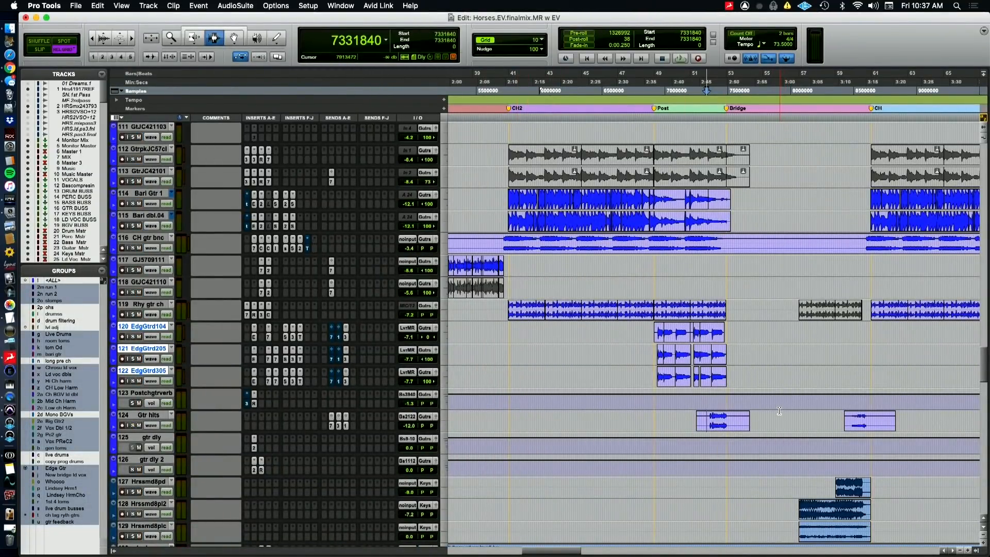
{"action": "key", "text": "space"}
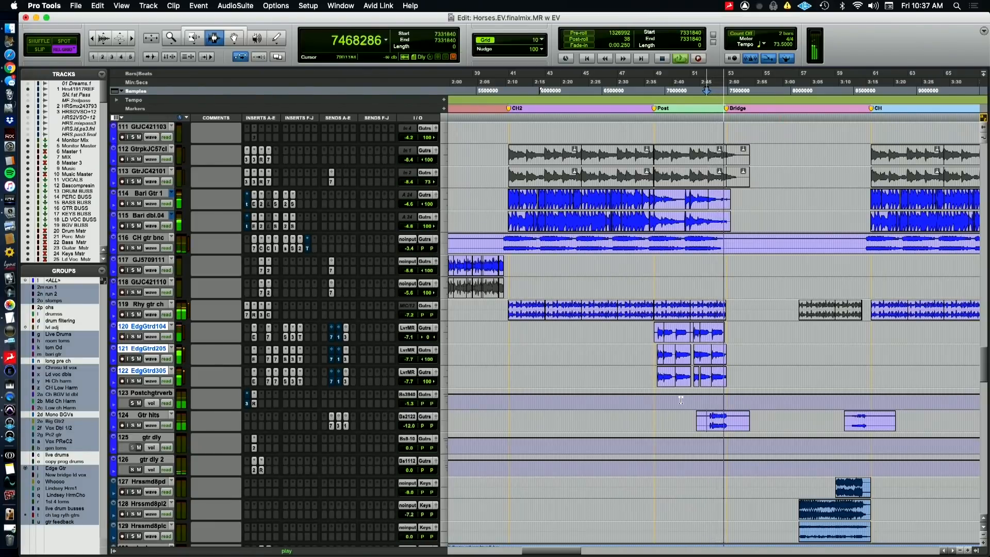
Raise the volume automation around the first Gtr hits clip to -5.6 dB and audition the transition into the Bridge
{"action": "left_click", "coordinate": [412, 424], "text": "ctrl+super"}
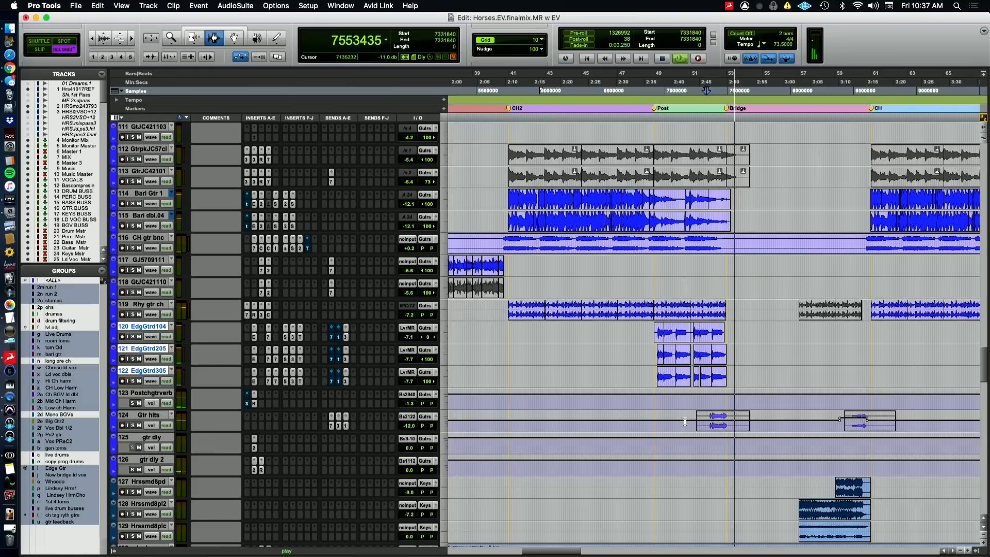
{"action": "key", "text": "space"}
{"action": "left_click_drag", "start_coordinate": [690, 424], "coordinate": [746, 404]}
{"action": "left_click", "coordinate": [743, 418]}
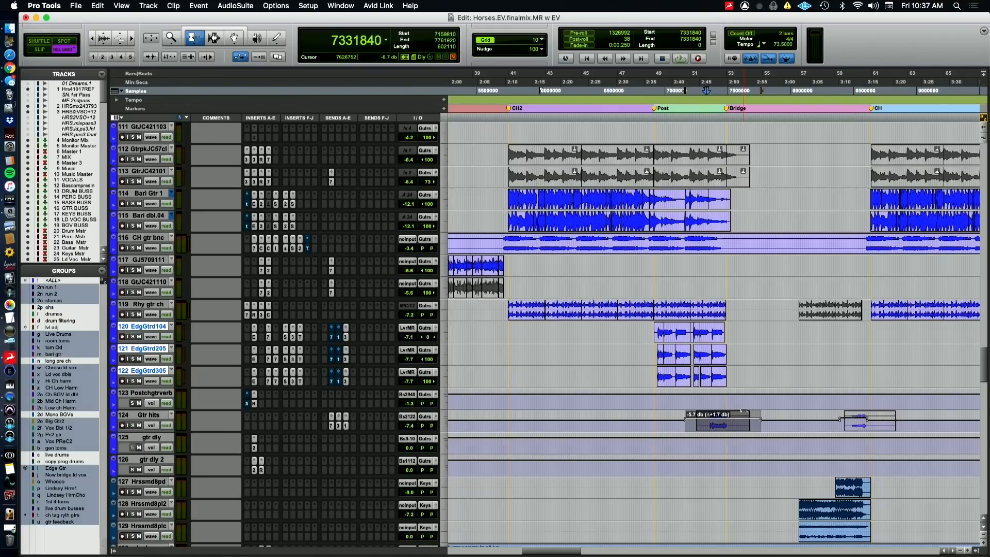
{"action": "left_click_drag", "start_coordinate": [743, 411], "coordinate": [744, 411]}
{"action": "key", "text": "space"}
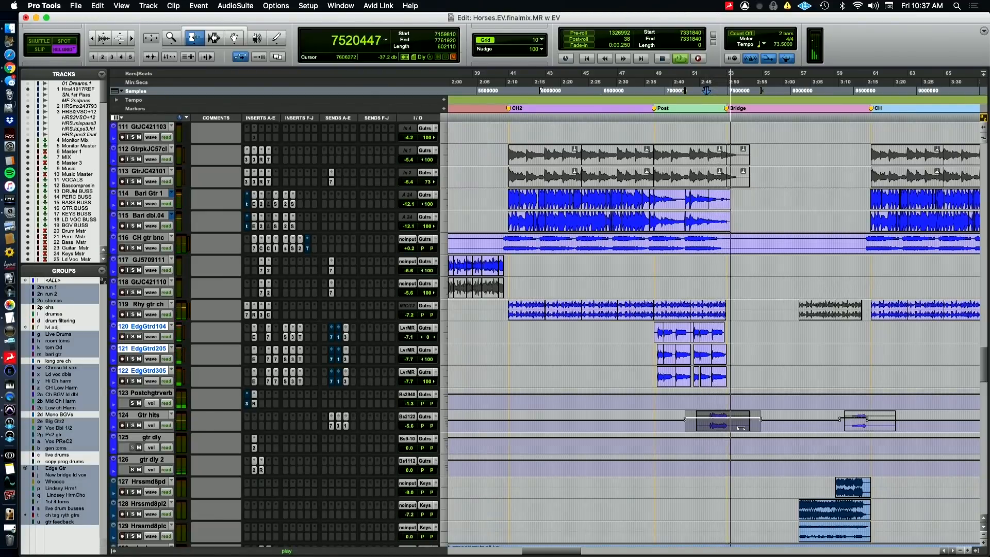
Look over the guitar tracks and the neighbouring keys and plucks tracks across the full song timeline
{"action": "key", "text": "r"}
{"action": "key", "text": "r"}
{"action": "key", "text": "super+Tab"}
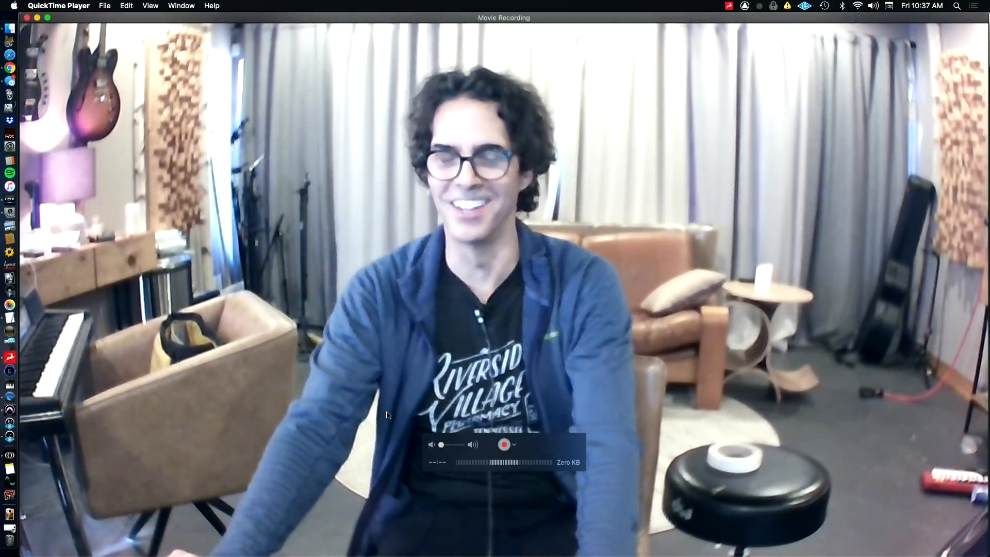
{"action": "key", "text": "super+Tab"}
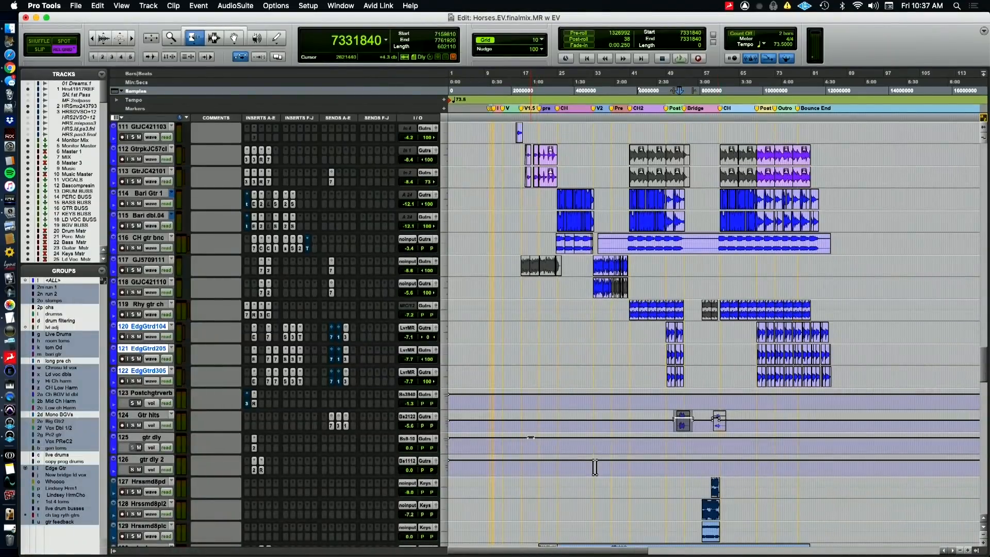
{"action": "key", "text": "F7"}
{"action": "left_click", "coordinate": [693, 468]}
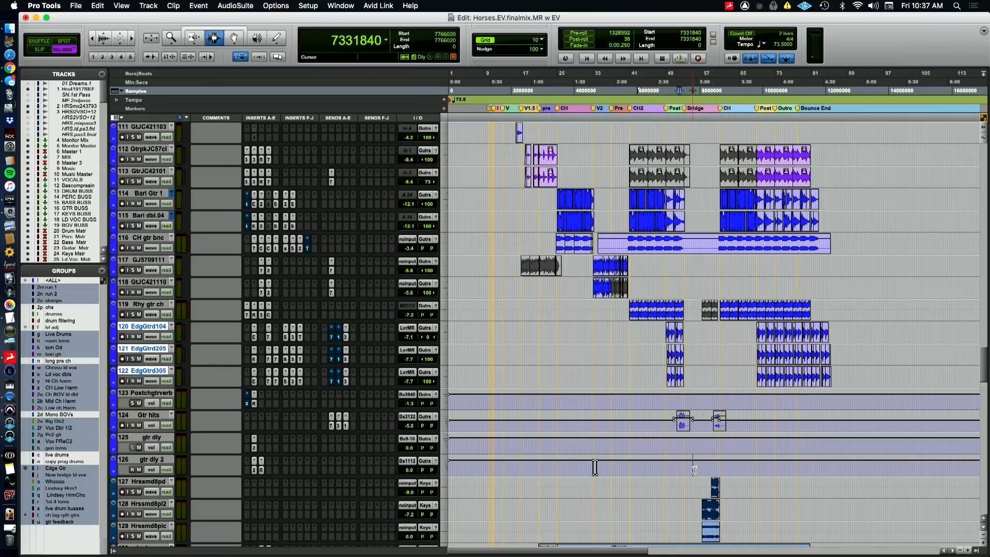
{"action": "key", "text": "t"}
{"action": "scroll", "coordinate": [695, 470], "scroll_direction": "down", "scroll_amount": 5}
{"action": "scroll", "coordinate": [698, 473], "scroll_direction": "up", "scroll_amount": 3}
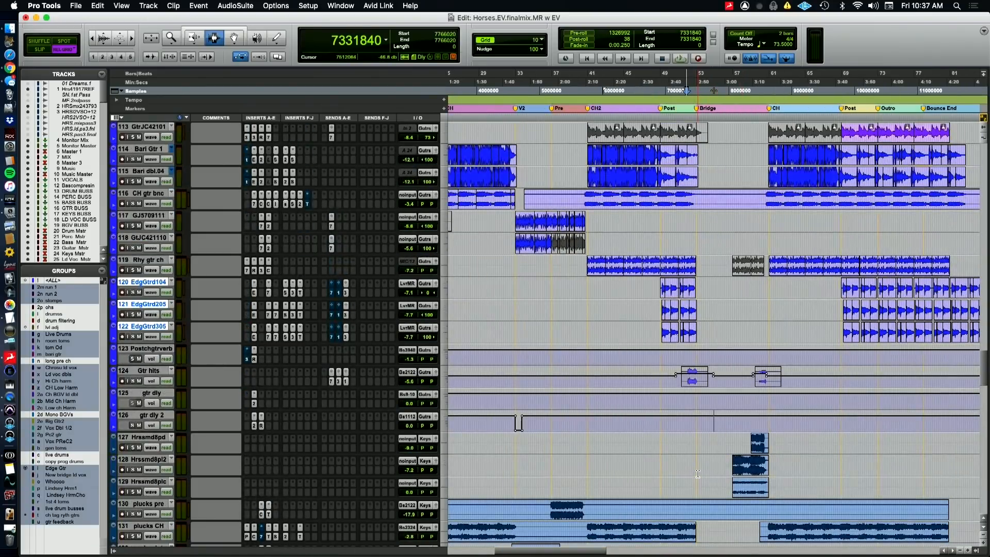
{"action": "key", "text": "r"}
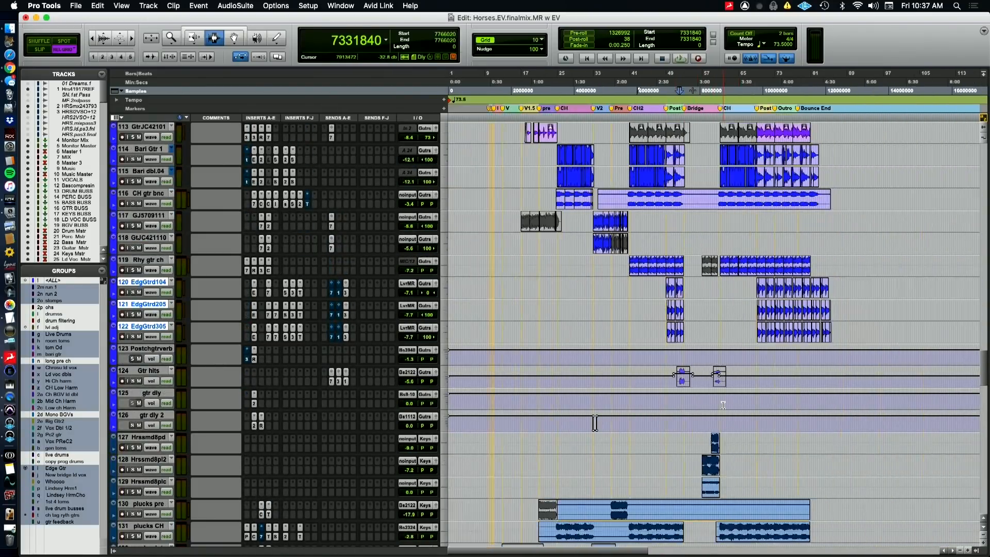
{"action": "scroll", "coordinate": [670, 417], "scroll_direction": "up", "scroll_amount": 6}
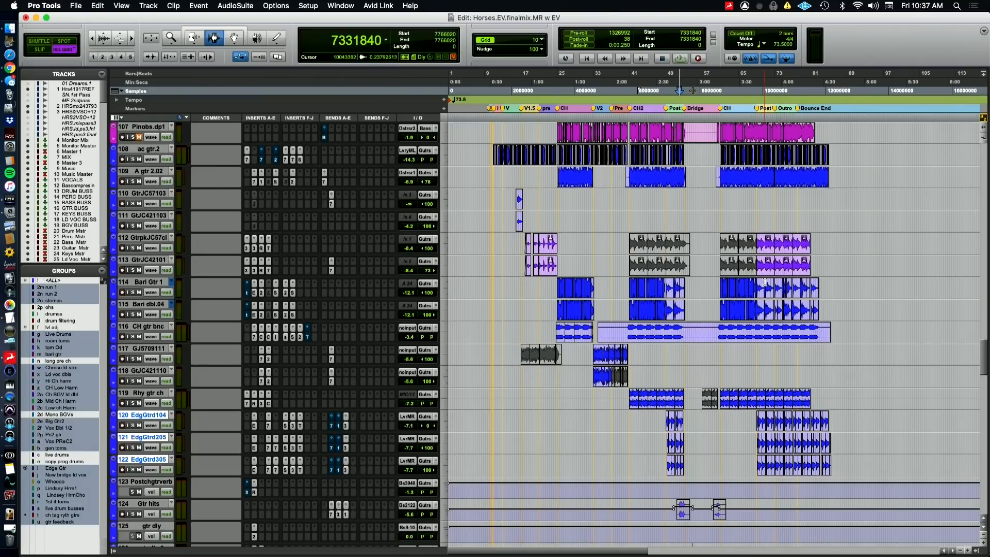
Solo GtrpkJC57cl and GtrJC42101 and audition them going into the last Post section
{"action": "left_click", "coordinate": [766, 266]}
{"action": "scroll", "coordinate": [763, 267], "scroll_direction": "right", "scroll_amount": 5}
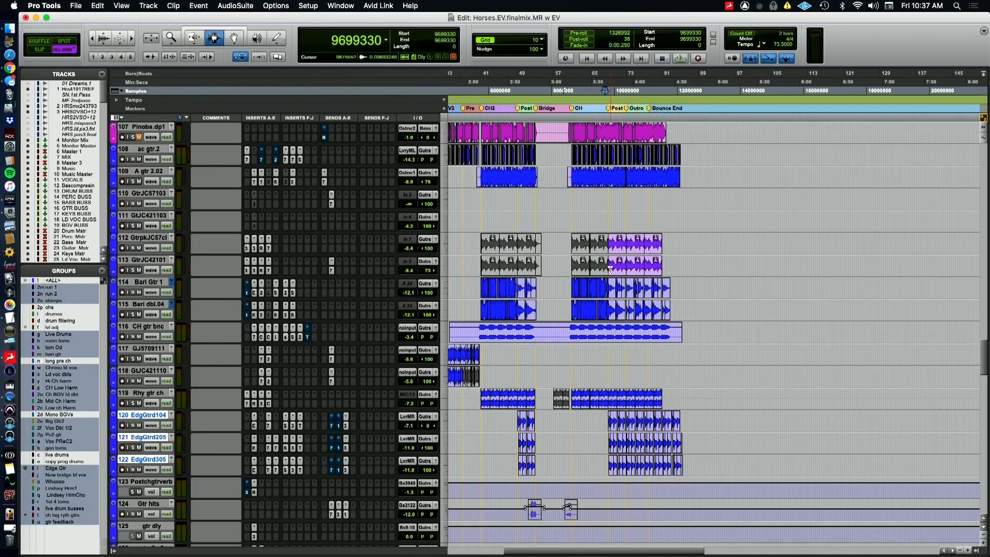
{"action": "left_click", "coordinate": [133, 249]}
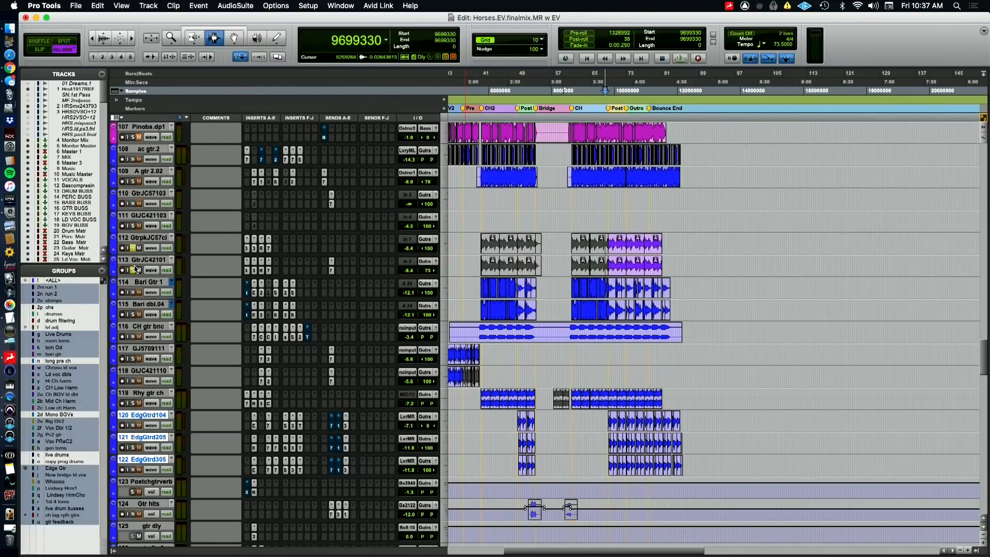
{"action": "key", "text": "space"}
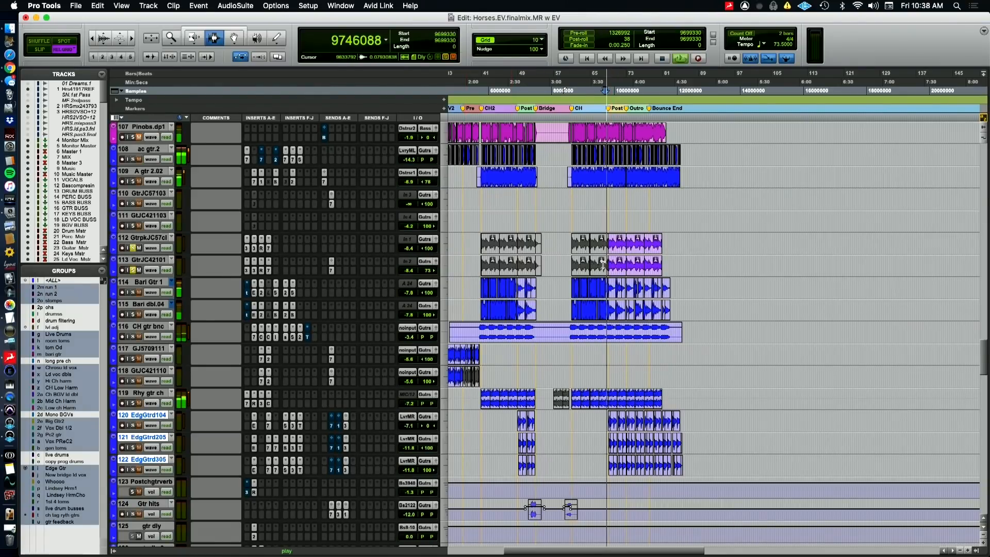
{"action": "key", "text": "t"}
{"action": "key", "text": "t"}
{"action": "key", "text": "t"}
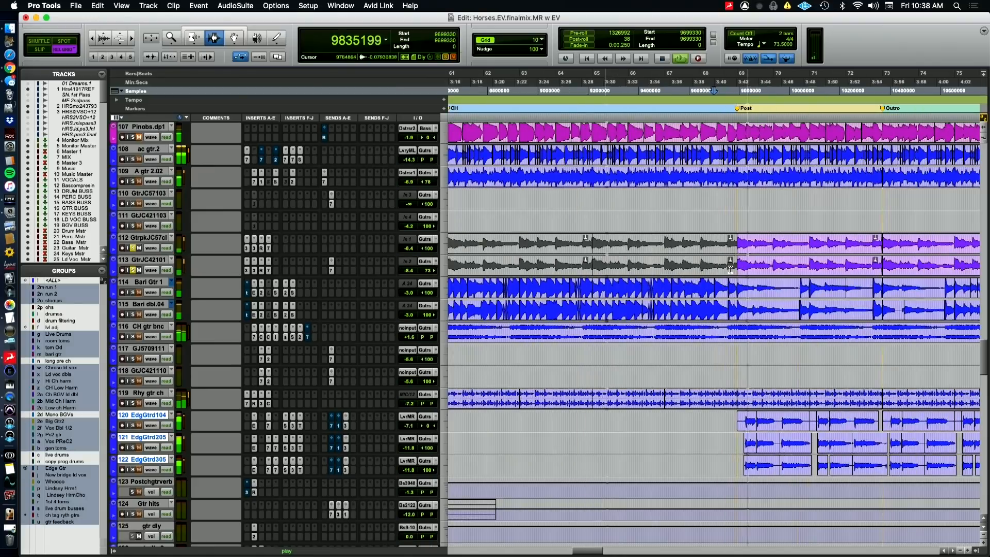
Replay the two soloed JC guitars from the start of the last Post section and unsolo them
{"action": "key", "text": "space"}
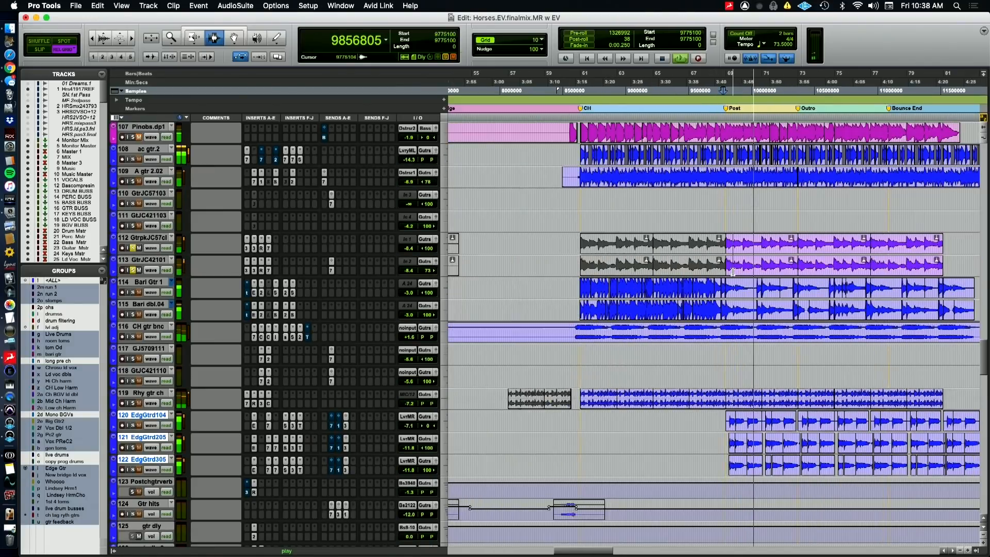
{"action": "key", "text": "r"}
{"action": "key", "text": "r"}
{"action": "key", "text": "r"}
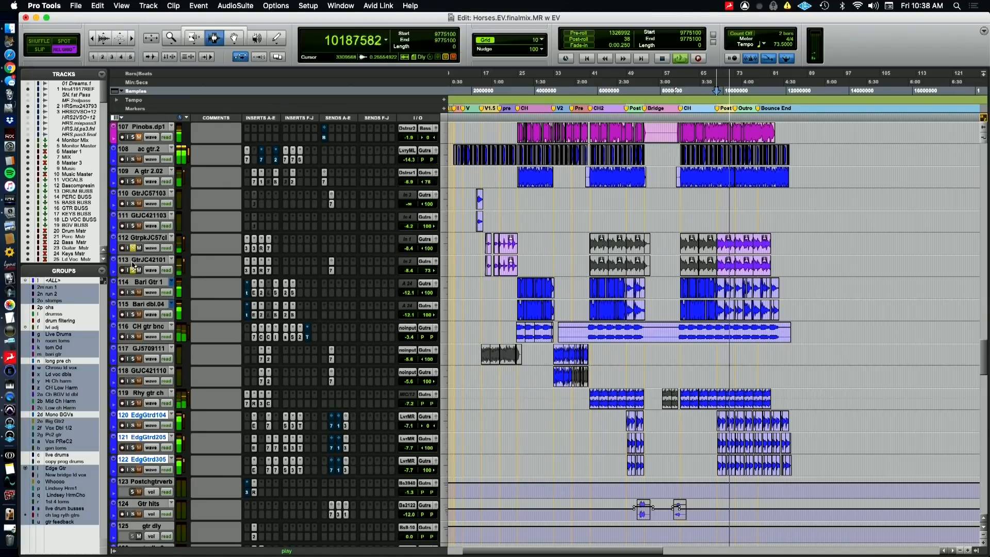
{"action": "key", "text": "space"}
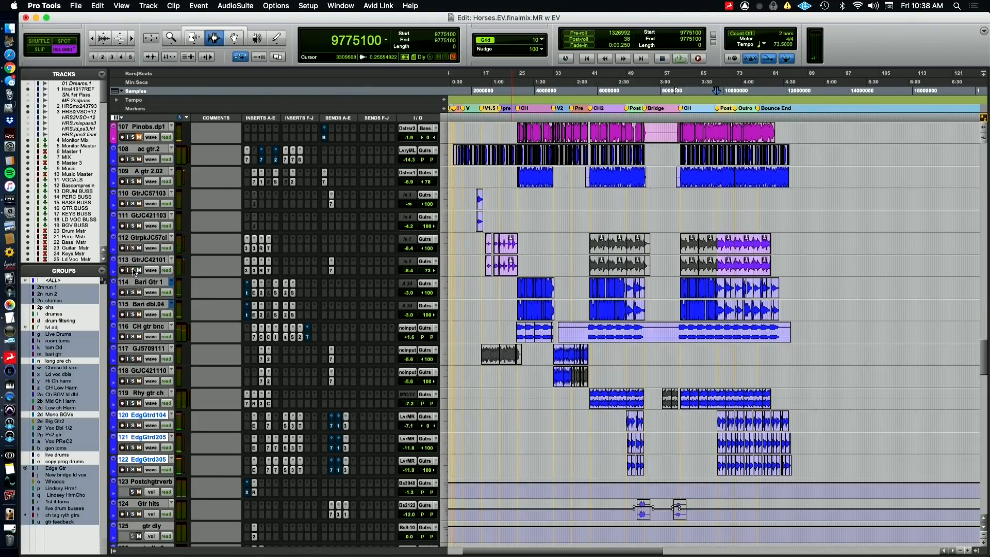
Play the full mix from the start of the last Post section, switching between the QuickTime camera view and the session, and stop
{"action": "key", "text": "super+Tab"}
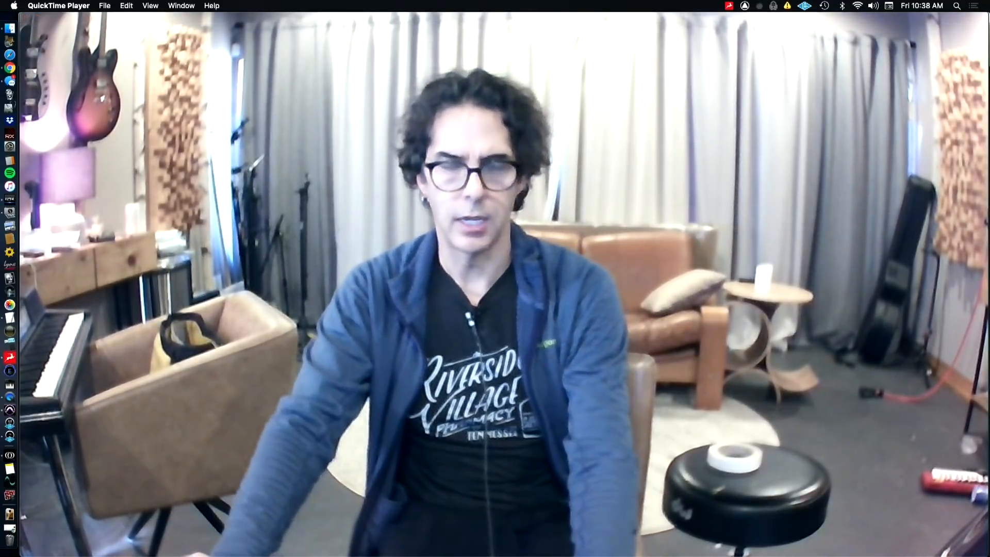
{"action": "key", "text": "super+Tab"}
{"action": "key", "text": "space"}
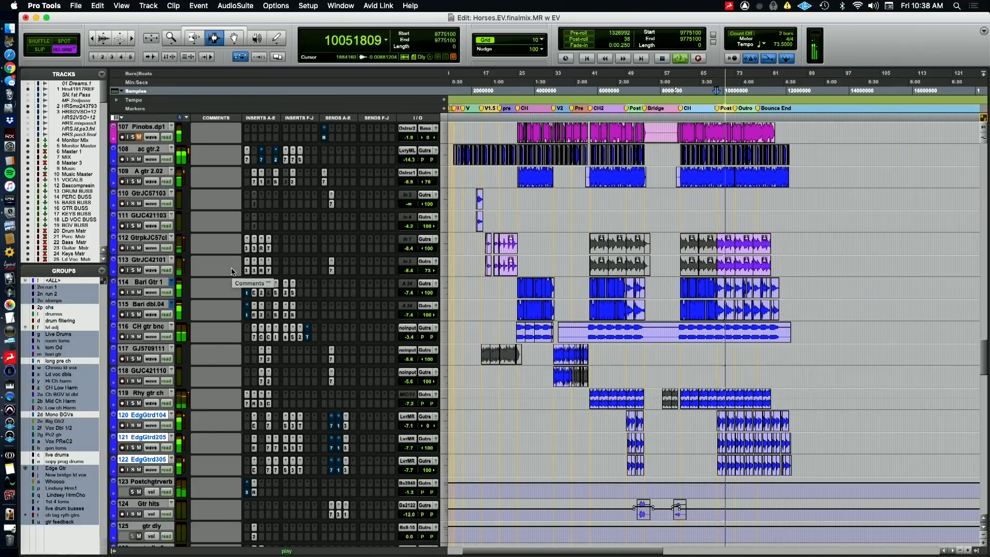
{"action": "key", "text": "super+Tab"}
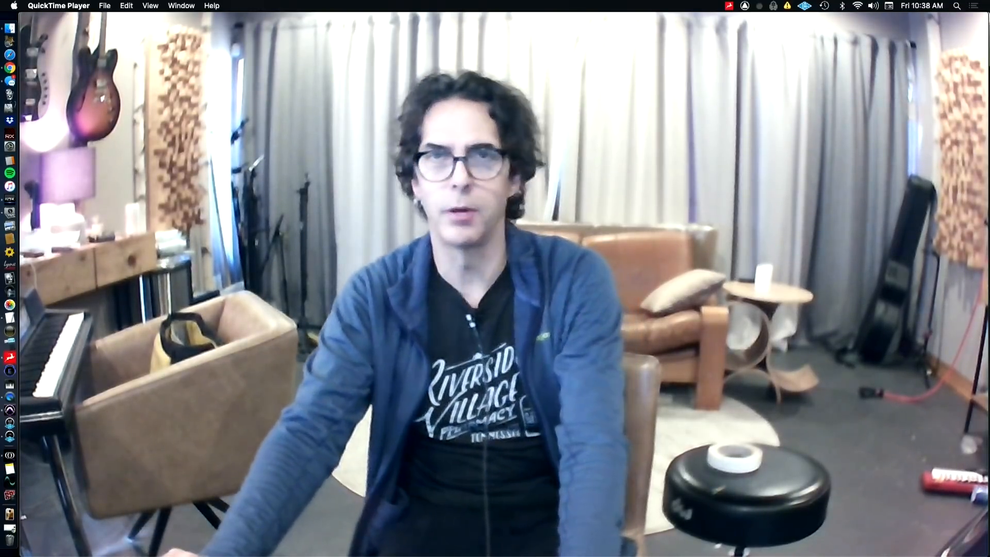
{"action": "key", "text": "super+Tab"}
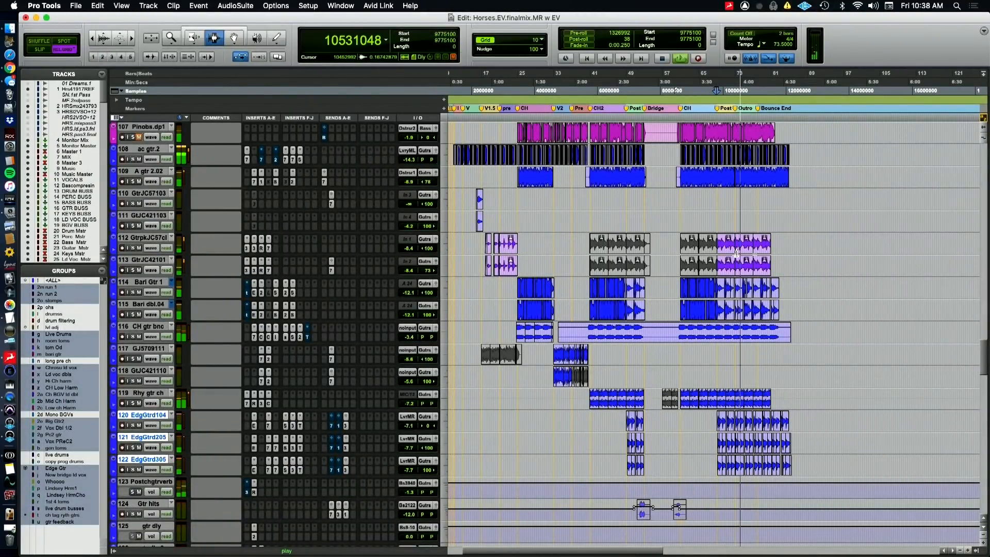
{"action": "key", "text": "space"}
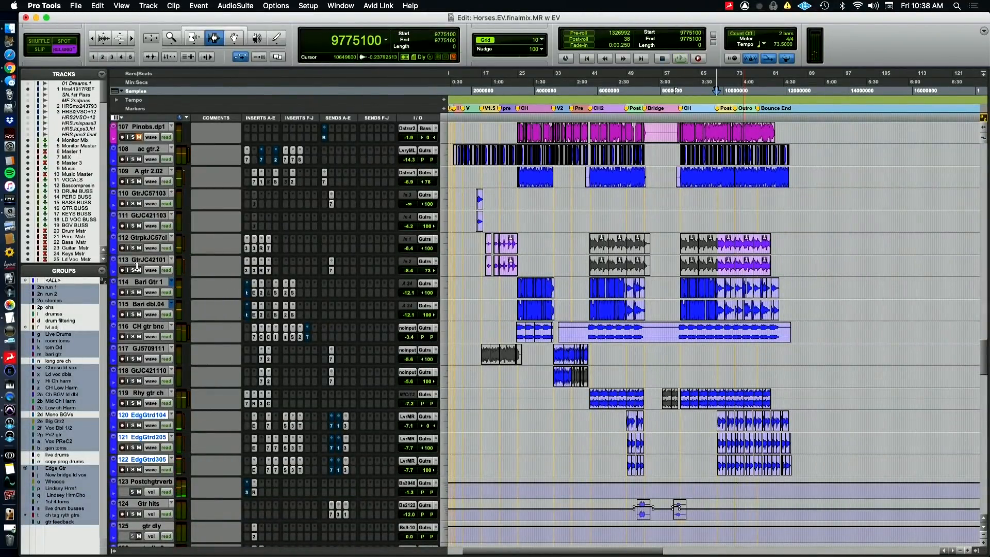
Solo the two JC guitars and inspect GtrJC42101's CLA-3A, Mod Delay III and EQ3 7-Band plugins
{"action": "left_click", "coordinate": [133, 270]}
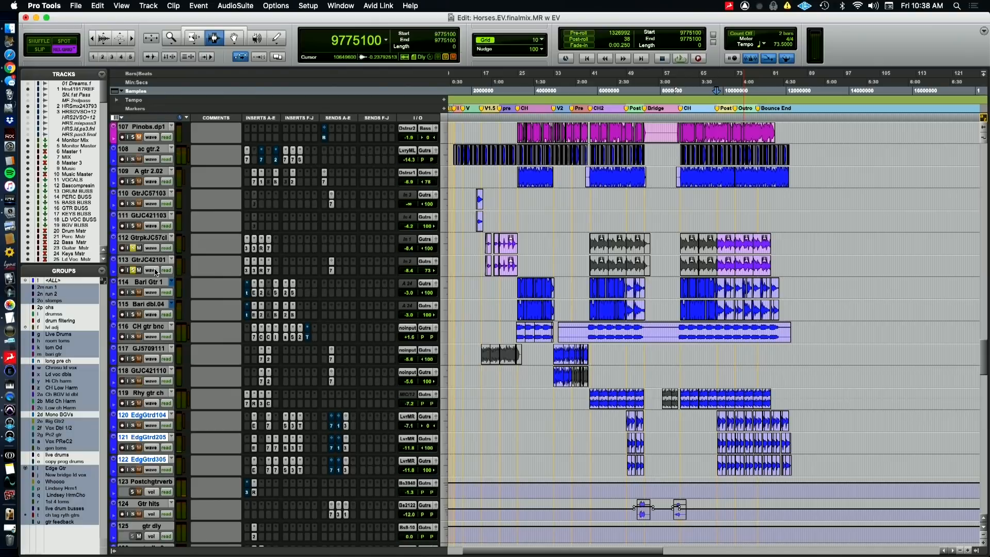
{"action": "left_click", "coordinate": [247, 270]}
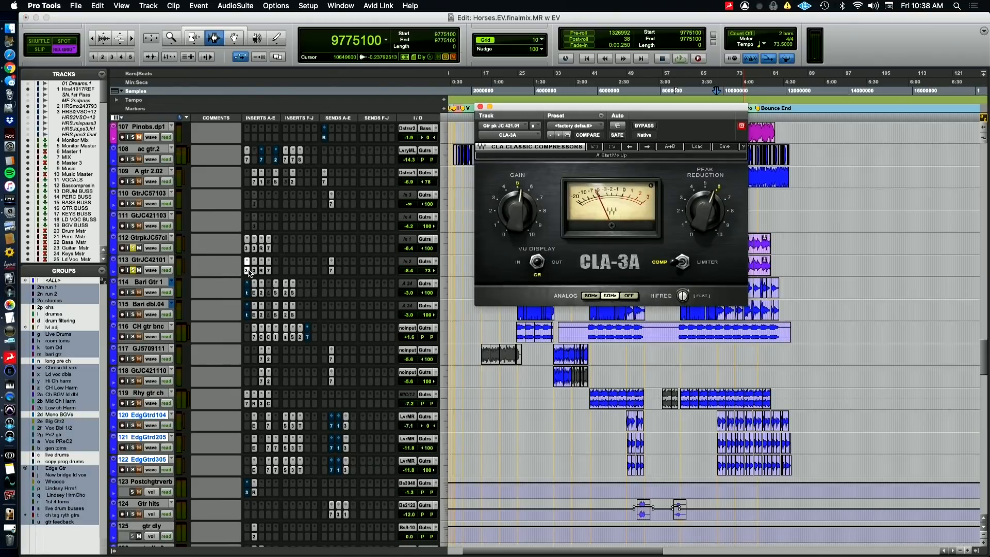
{"action": "left_click", "coordinate": [262, 271]}
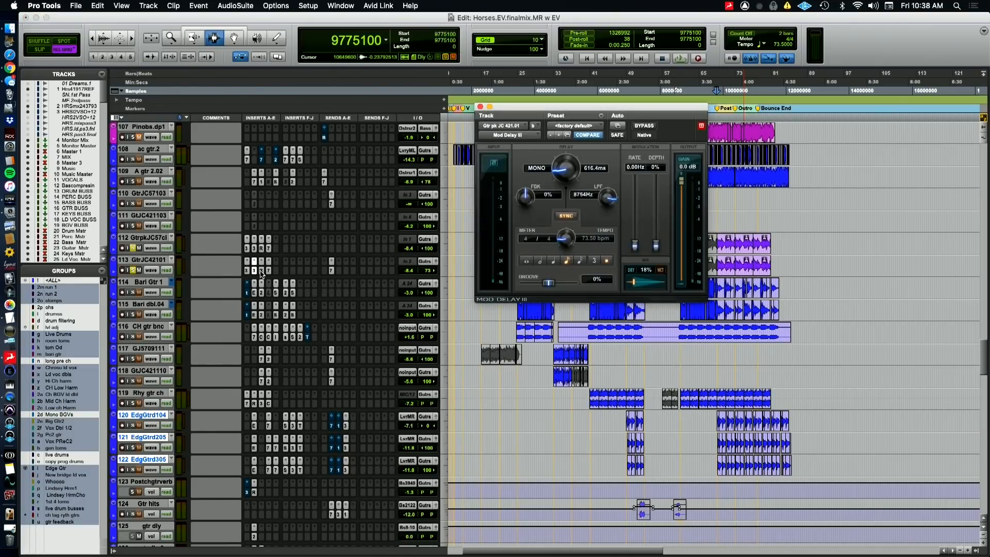
{"action": "left_click", "coordinate": [269, 270]}
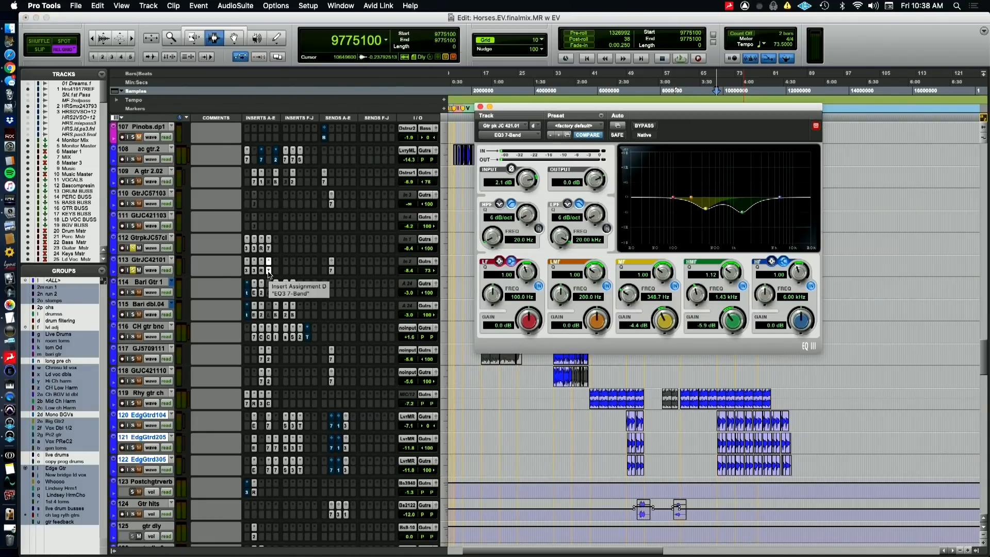
{"action": "left_click", "coordinate": [268, 271]}
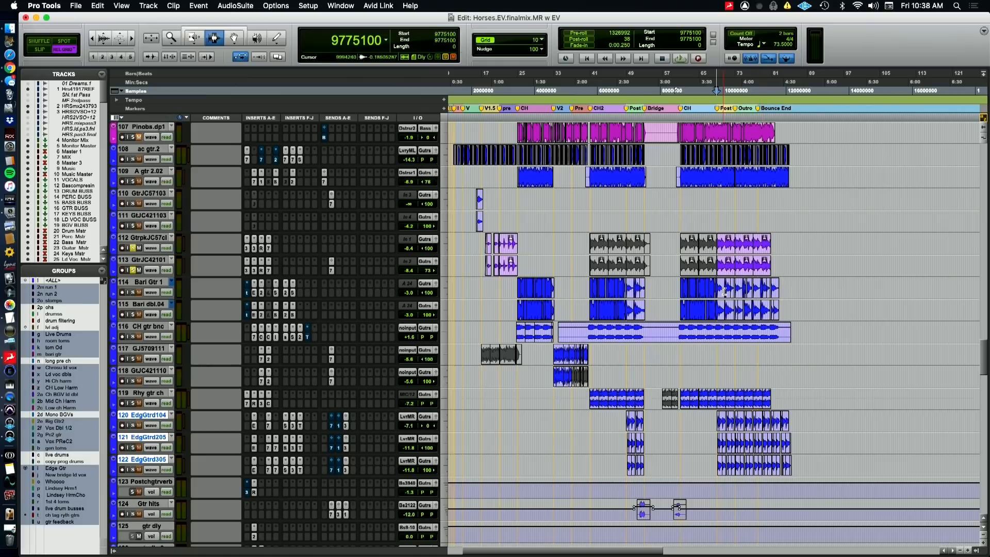
Solo the piano tracks from LivePian.06 to piano.dup5 and place the cursor just before the first piano mel clip
{"action": "scroll", "coordinate": [724, 291], "scroll_direction": "down", "scroll_amount": 15}
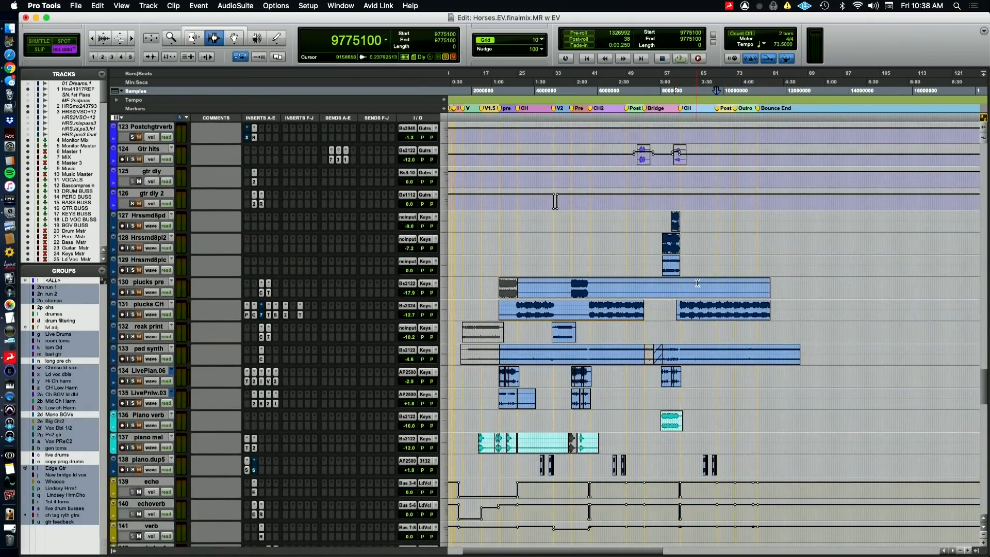
{"action": "scroll", "coordinate": [697, 283], "scroll_direction": "down", "scroll_amount": 1}
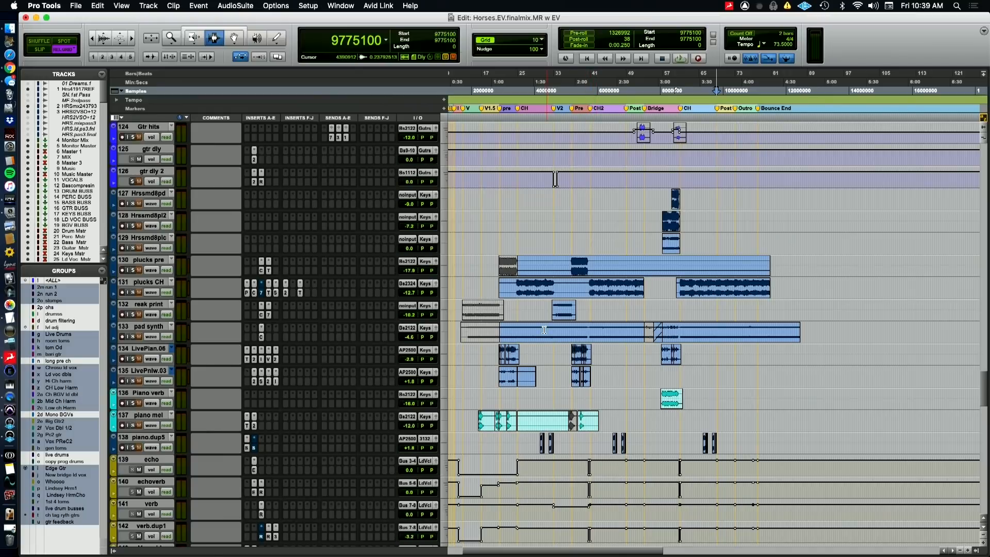
{"action": "scroll", "coordinate": [544, 330], "scroll_direction": "down", "scroll_amount": 2}
{"action": "left_click", "coordinate": [476, 379]}
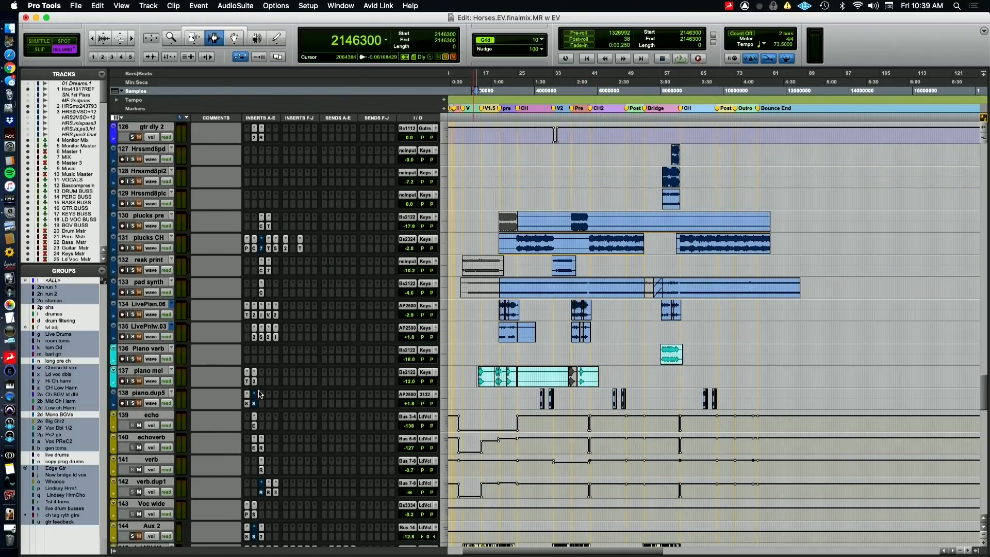
{"action": "left_click", "coordinate": [140, 391]}
{"action": "left_click", "coordinate": [145, 349], "text": "shift"}
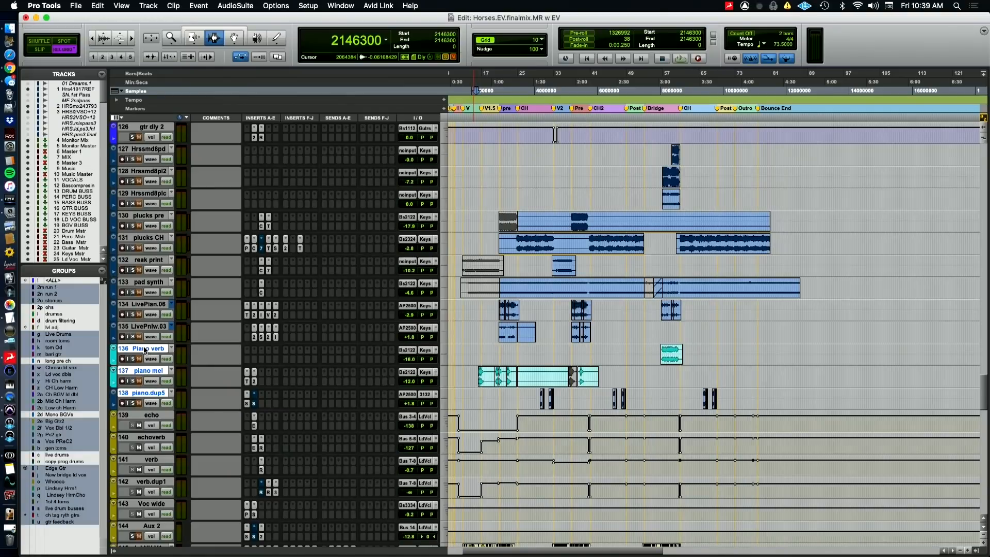
{"action": "left_click", "coordinate": [133, 359]}
{"action": "left_click", "coordinate": [144, 307]}
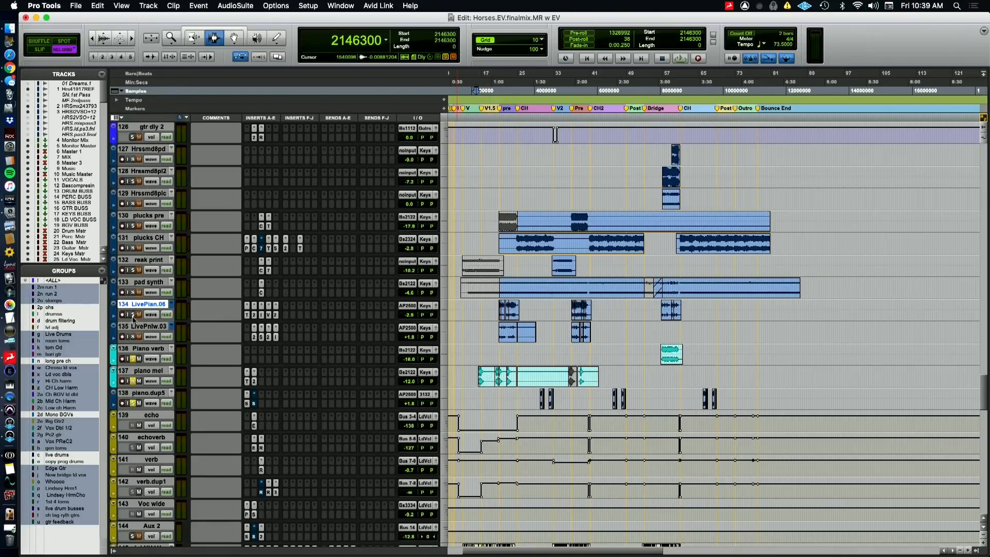
{"action": "left_click", "coordinate": [142, 394]}
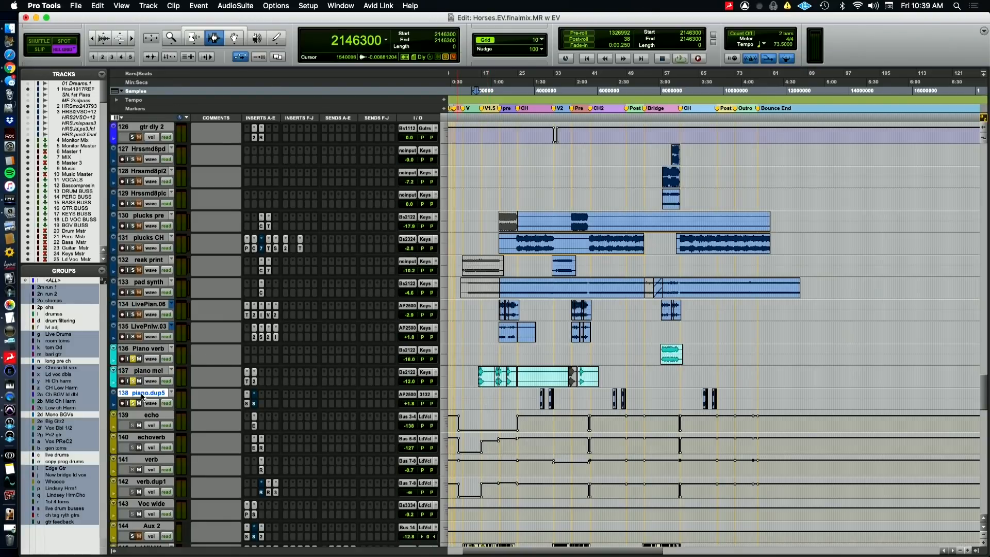
{"action": "left_click", "coordinate": [144, 307], "text": "shift"}
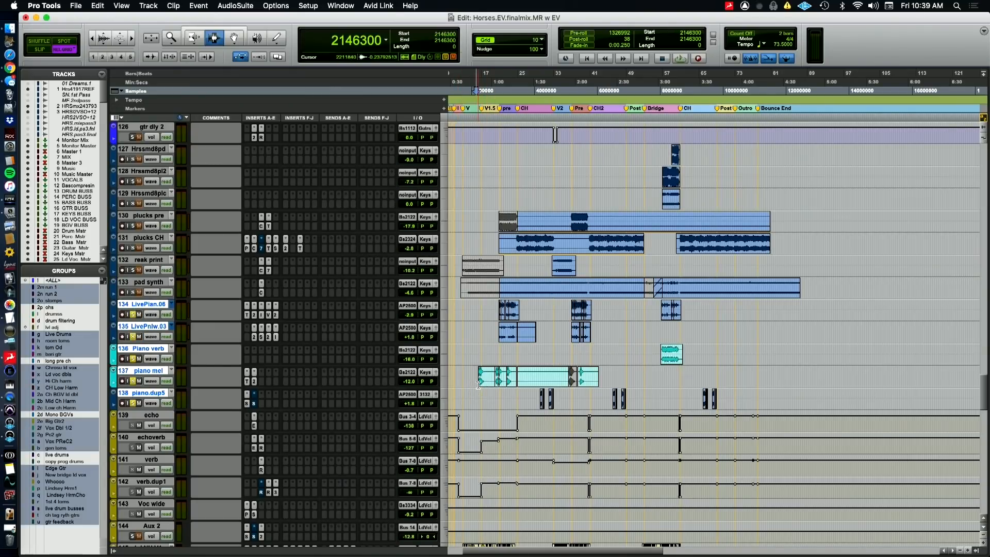
Audition the soloed pianos from just before V1.5 into the first CH, checking the guitar and keys tracks during playback
{"action": "key", "text": "t"}
{"action": "key", "text": "space"}
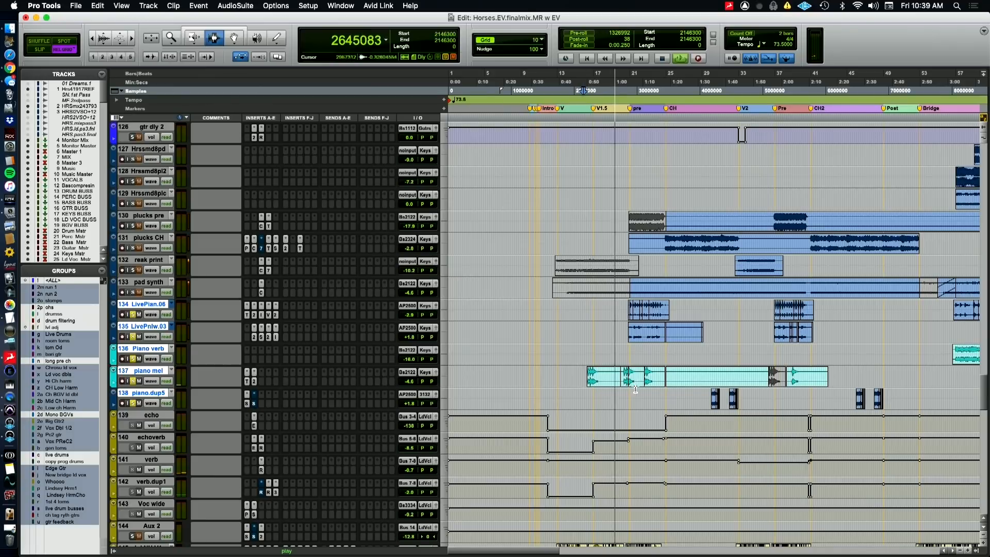
{"action": "scroll", "coordinate": [641, 395], "scroll_direction": "up", "scroll_amount": 3}
{"action": "scroll", "coordinate": [641, 395], "scroll_direction": "up", "scroll_amount": 3}
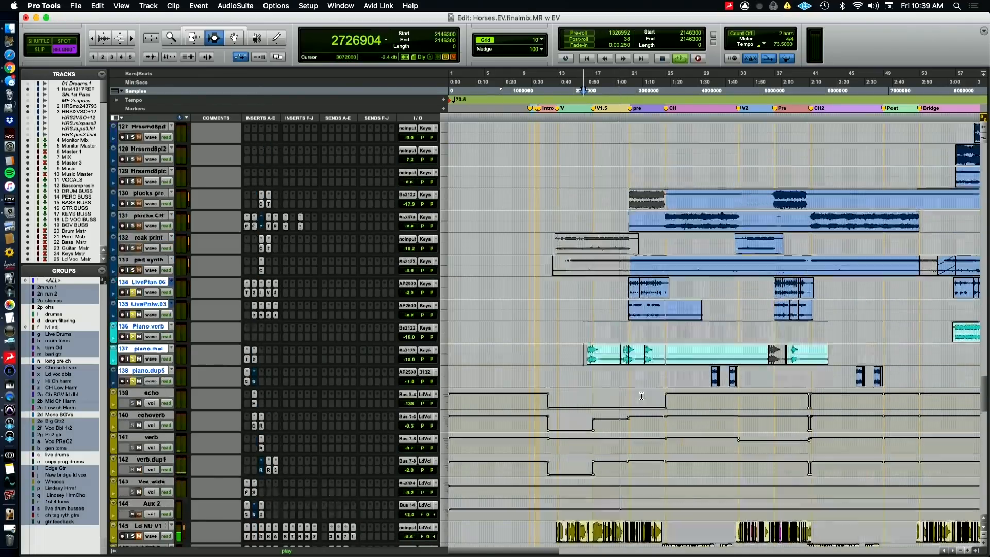
{"action": "scroll", "coordinate": [641, 394], "scroll_direction": "up", "scroll_amount": 10}
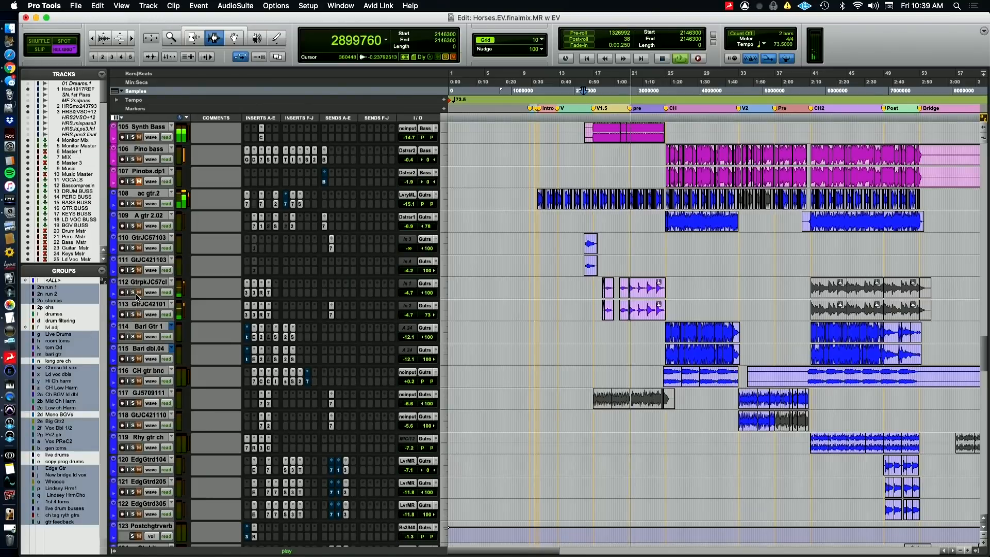
{"action": "scroll", "coordinate": [237, 408], "scroll_direction": "down", "scroll_amount": 8}
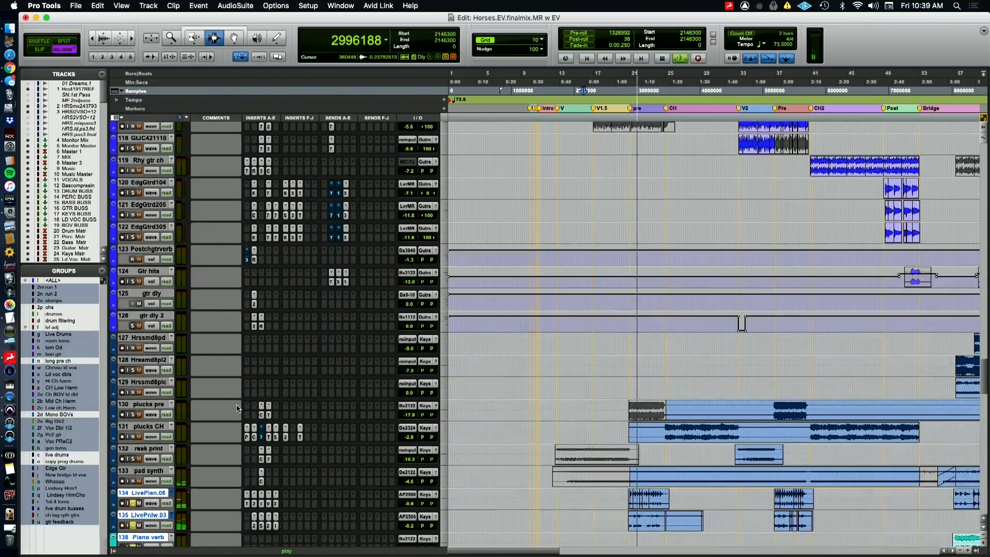
{"action": "scroll", "coordinate": [237, 409], "scroll_direction": "down", "scroll_amount": 5}
{"action": "scroll", "coordinate": [237, 408], "scroll_direction": "down", "scroll_amount": 1}
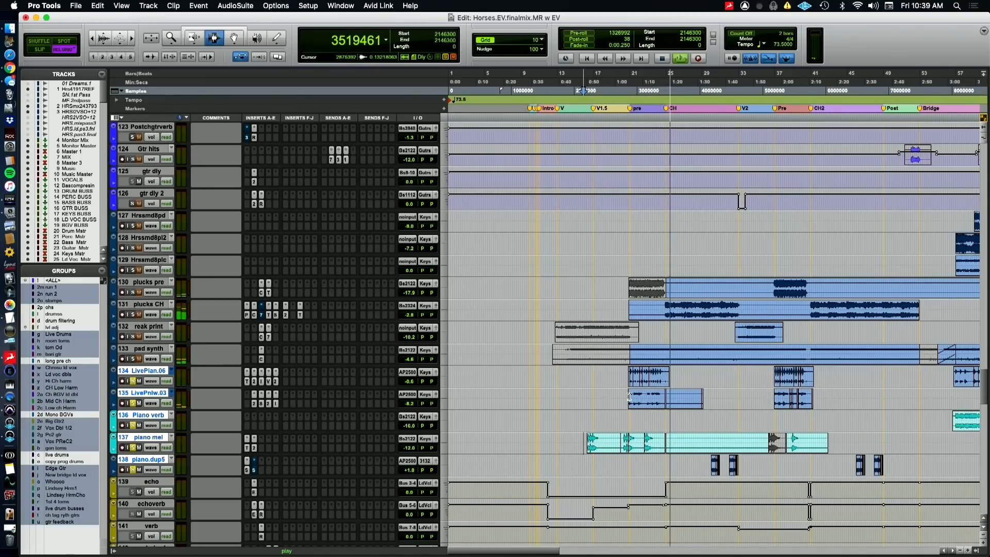
{"action": "key", "text": "space"}
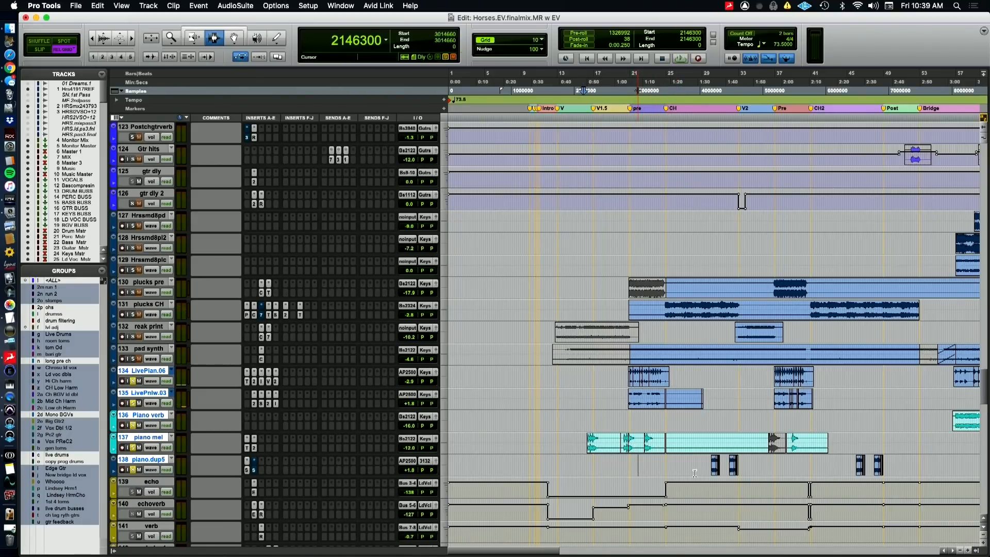
Solo only LivePian.06 and place the cursor just before its first clip at the pre section
{"action": "key", "text": "t"}
{"action": "key", "text": "t"}
{"action": "key", "text": "t"}
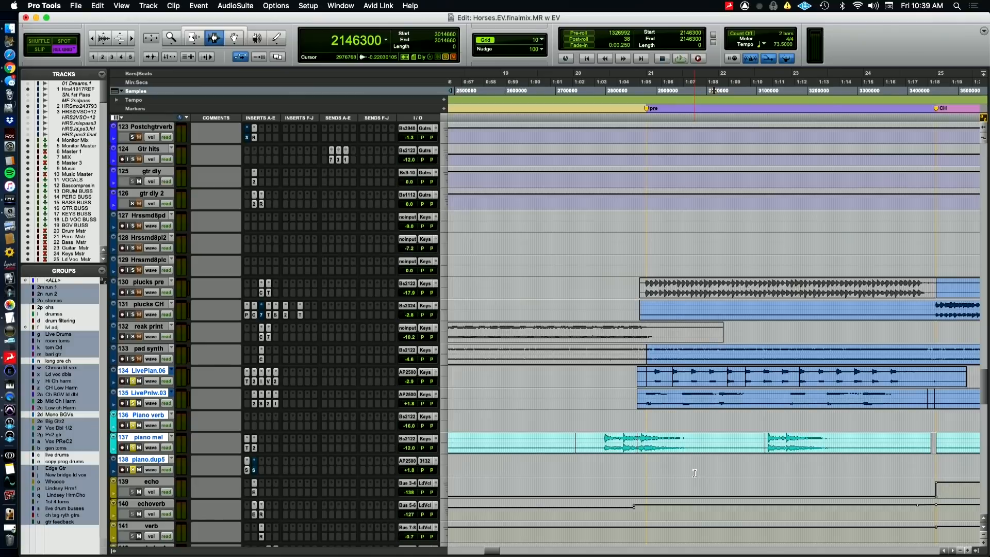
{"action": "key", "text": "r"}
{"action": "key", "text": "r"}
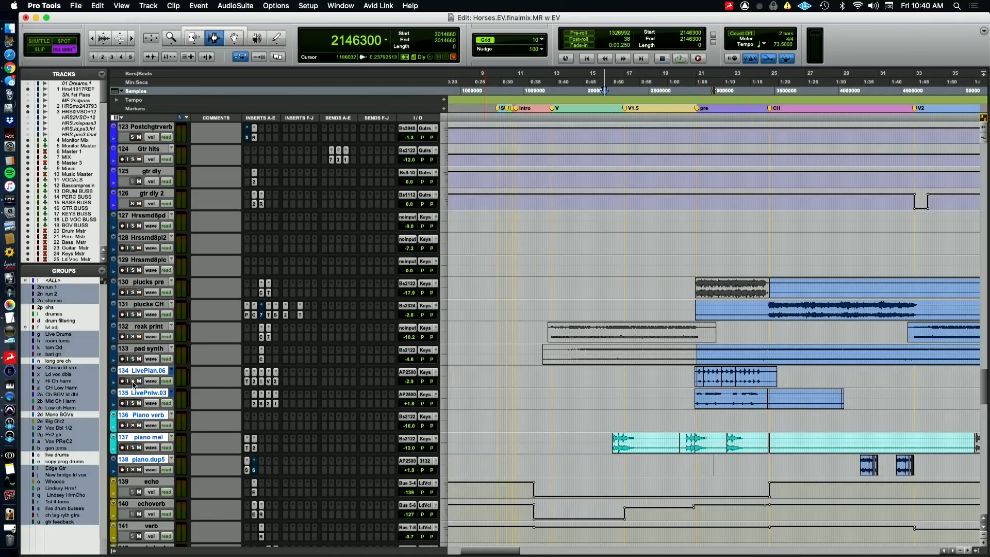
{"action": "left_click", "coordinate": [691, 380]}
{"action": "key", "text": "t"}
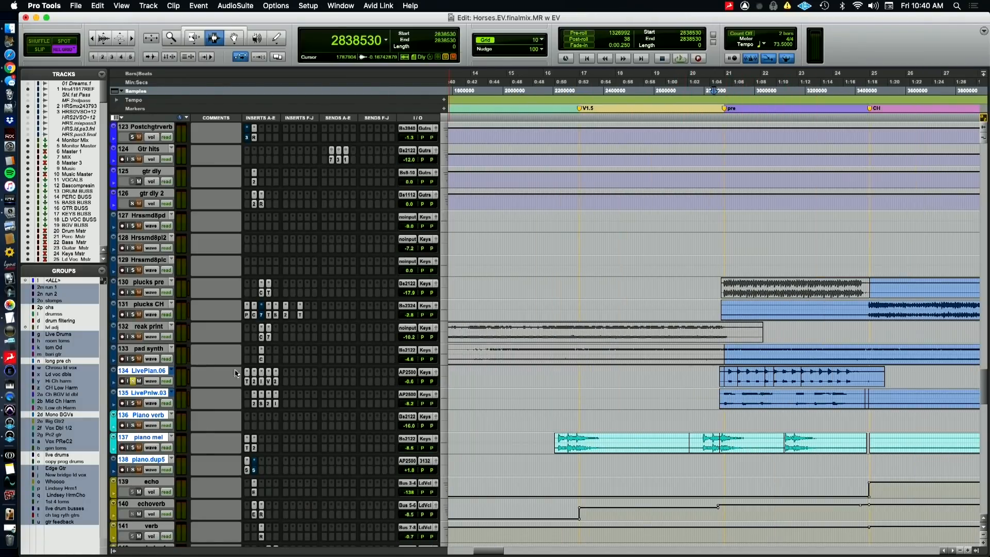
Audition LivePian.06 through the pre section while inspecting its Time Adjuster and FabFilter Pro-Q 2, switching between the QuickTime camera view and the session
{"action": "key", "text": "super+Tab"}
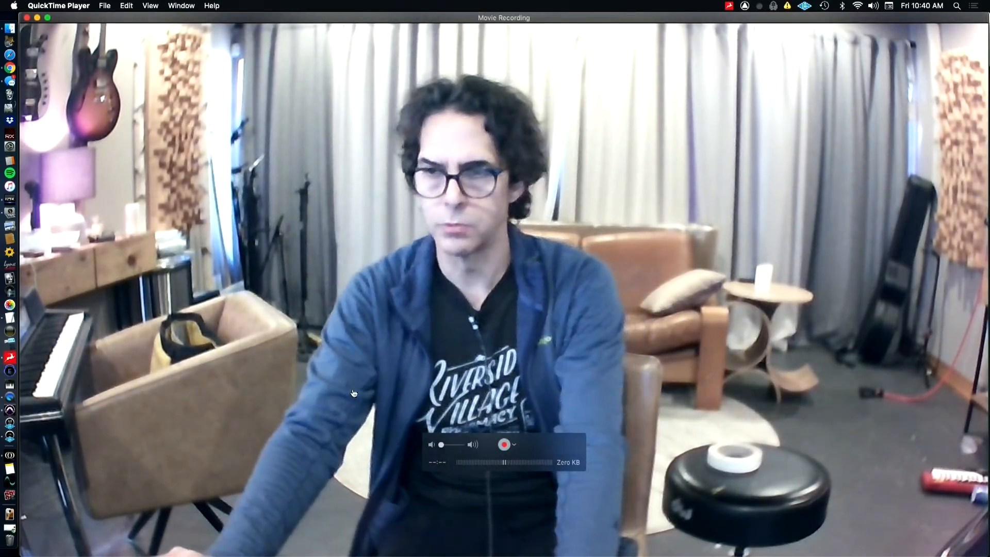
{"action": "key", "text": "super+Tab"}
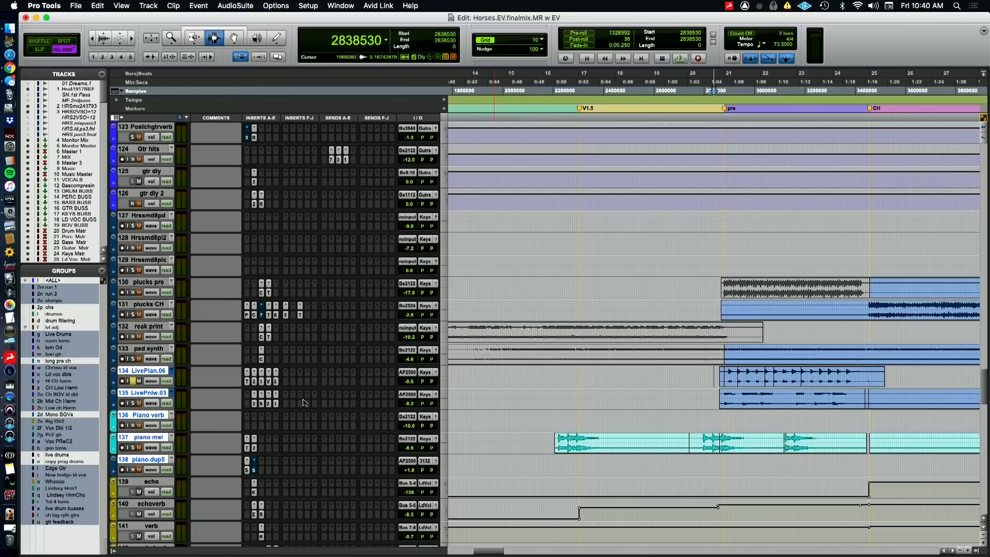
{"action": "key", "text": "space"}
{"action": "left_click", "coordinate": [247, 381]}
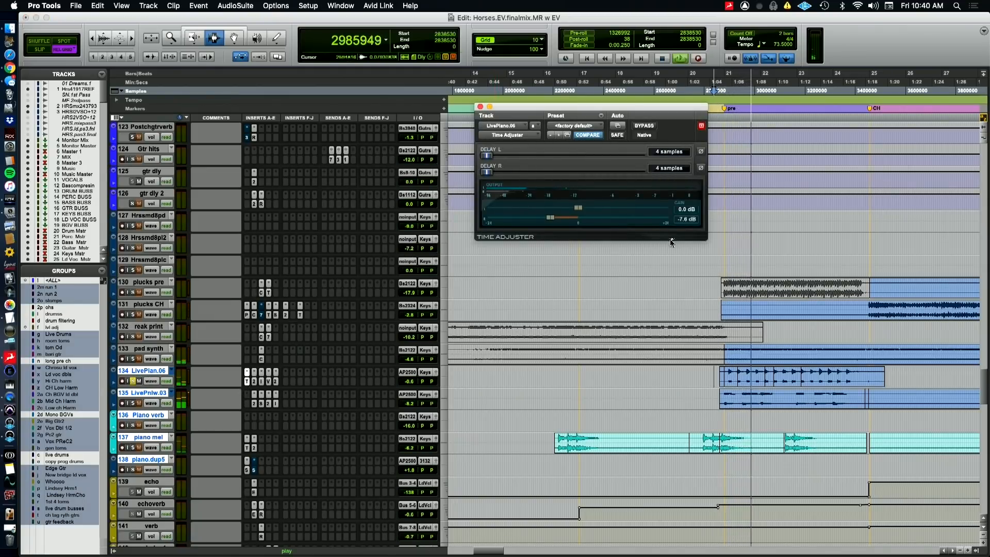
{"action": "key", "text": "super+Tab"}
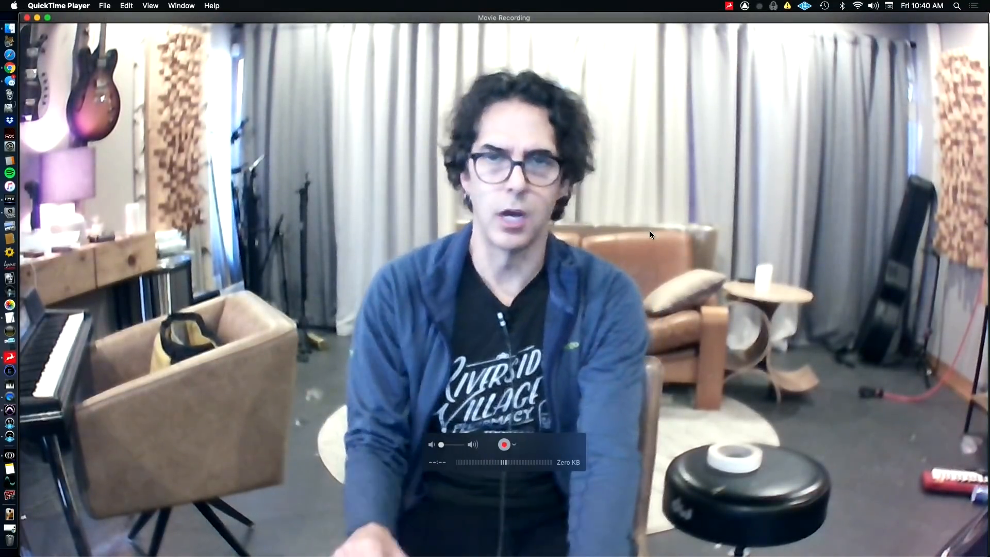
{"action": "key", "text": "super+Tab"}
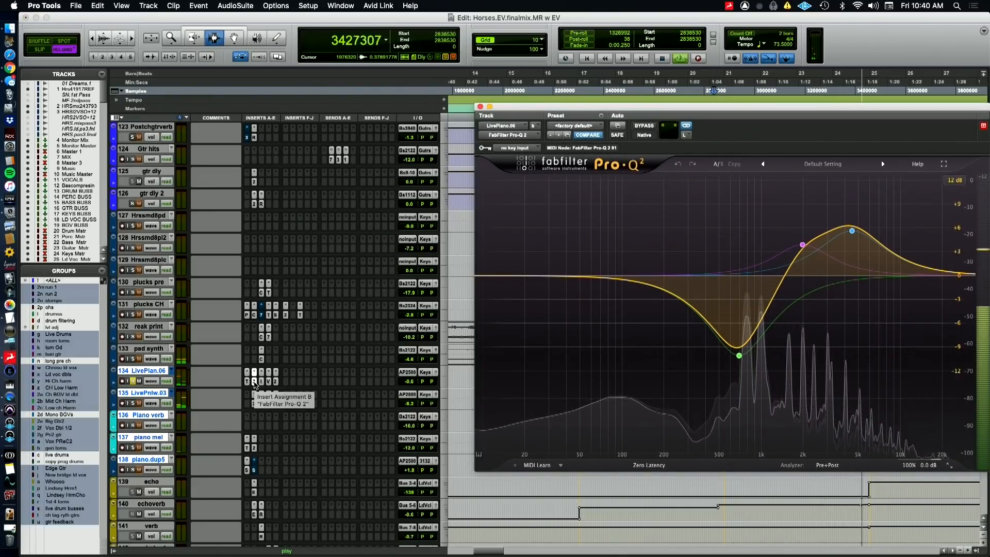
{"action": "key", "text": "space"}
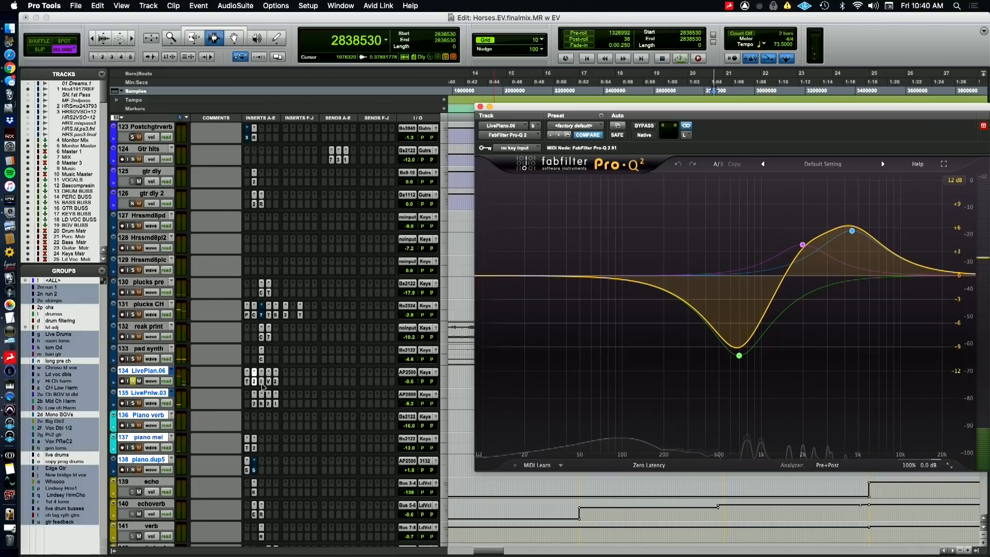
Inspect LivePian.06's HOFA IQ-EQ, ValhallaVintageVerb and CLA-2A plugins
{"action": "left_click", "coordinate": [261, 382]}
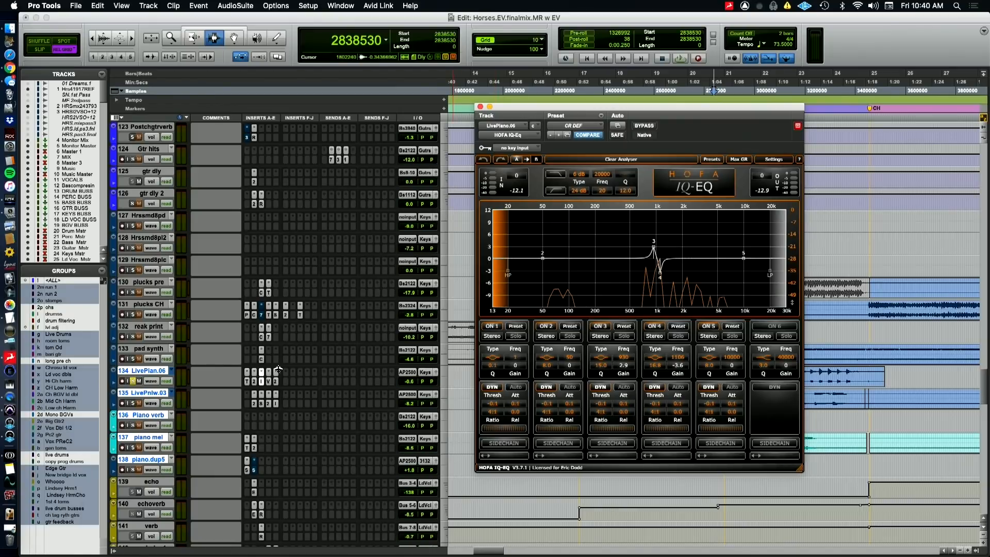
{"action": "left_click", "coordinate": [270, 383]}
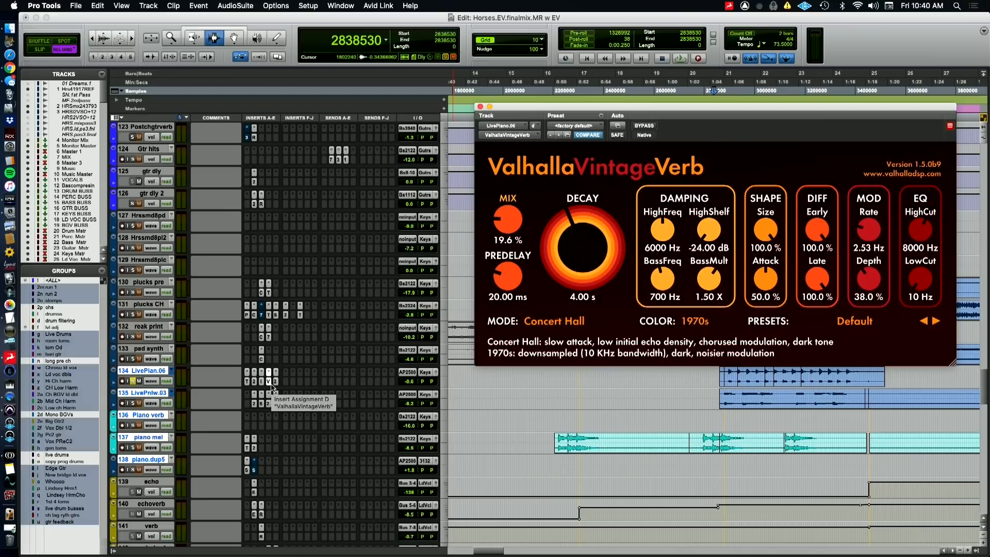
{"action": "left_click", "coordinate": [275, 381]}
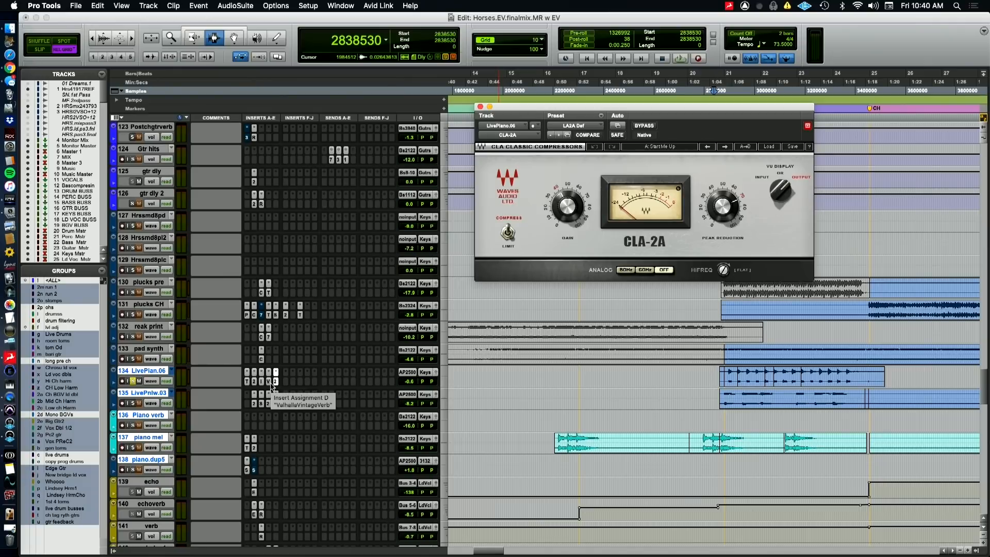
Audition LivePian.06 through the pre section with all its inserts bypassed, re-enabling the Time Adjuster, FabFilter Pro-Q 2 and HOFA IQ-EQ one by one
{"action": "key", "text": "space"}
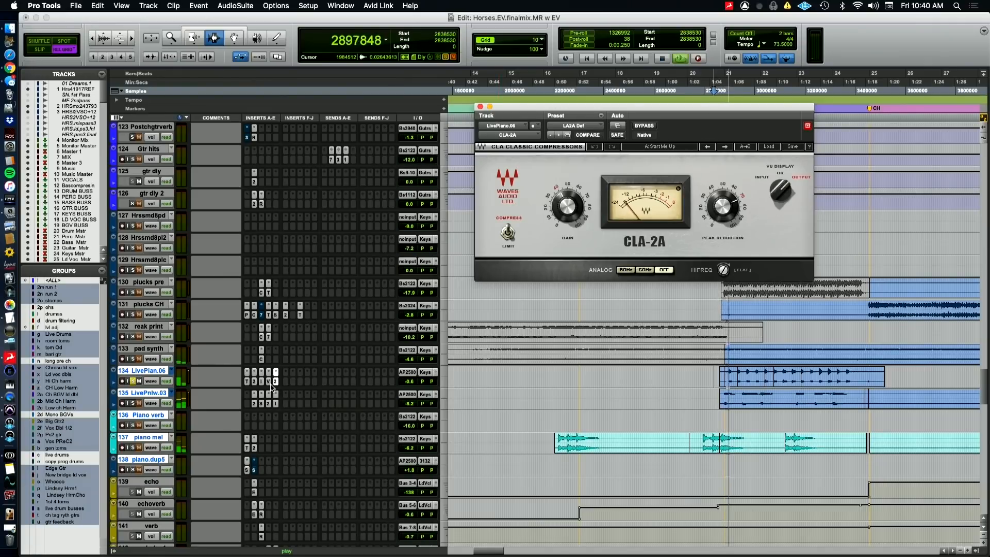
{"action": "left_click", "coordinate": [272, 386], "text": "super"}
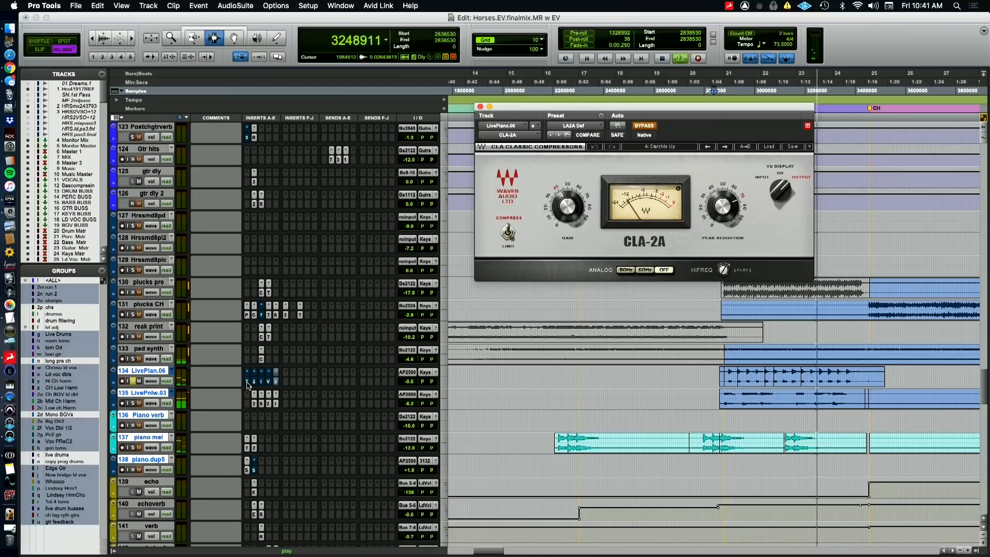
{"action": "key", "text": "super+Tab"}
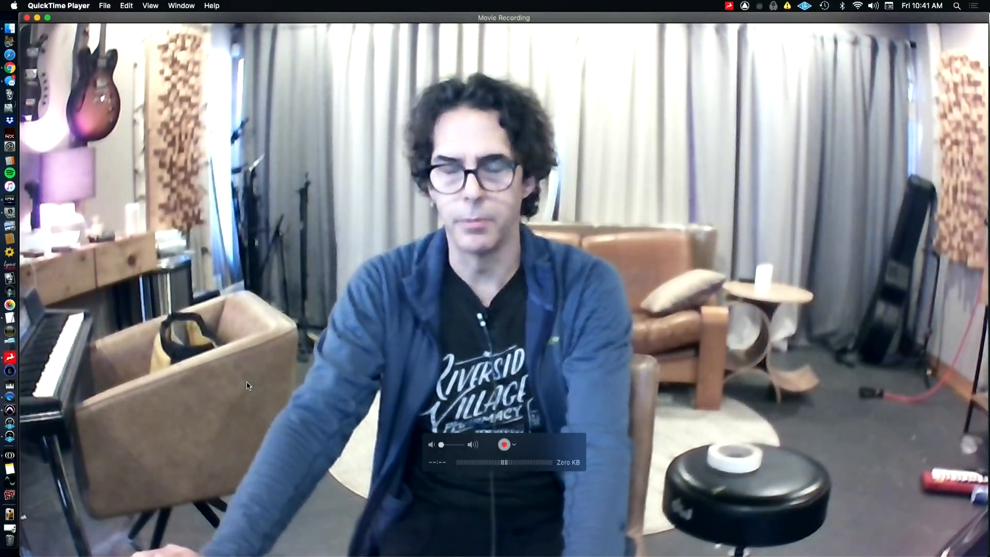
{"action": "key", "text": "super+Tab"}
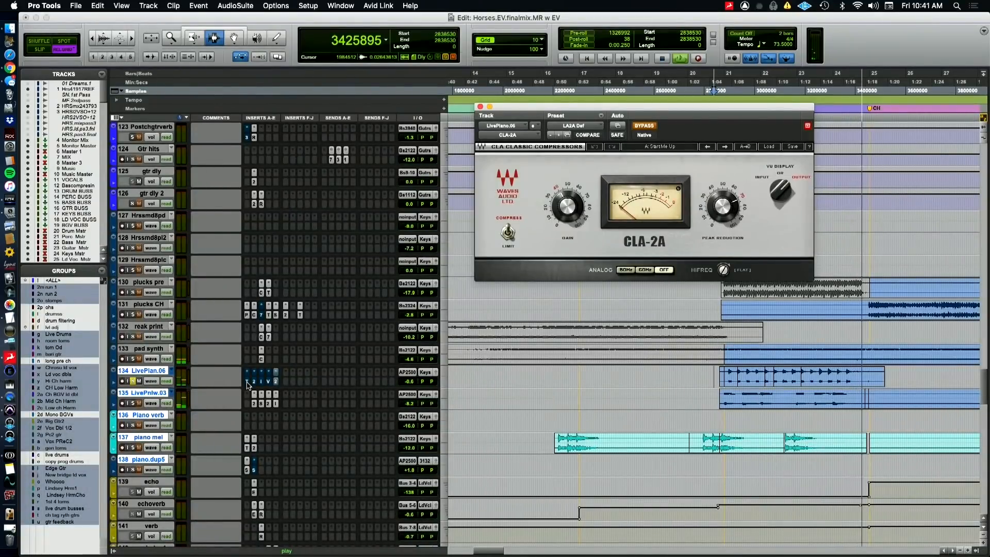
{"action": "key", "text": "space"}
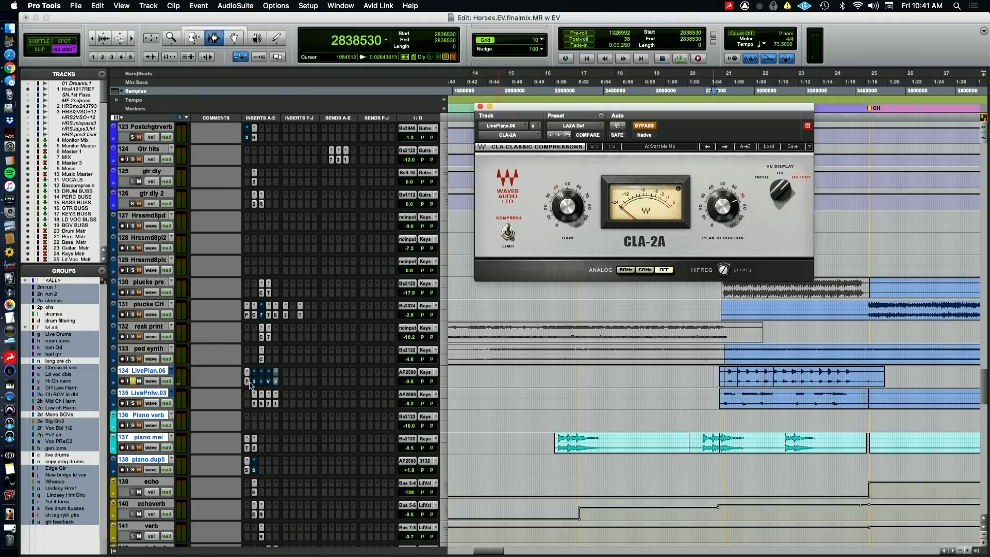
{"action": "key", "text": "space"}
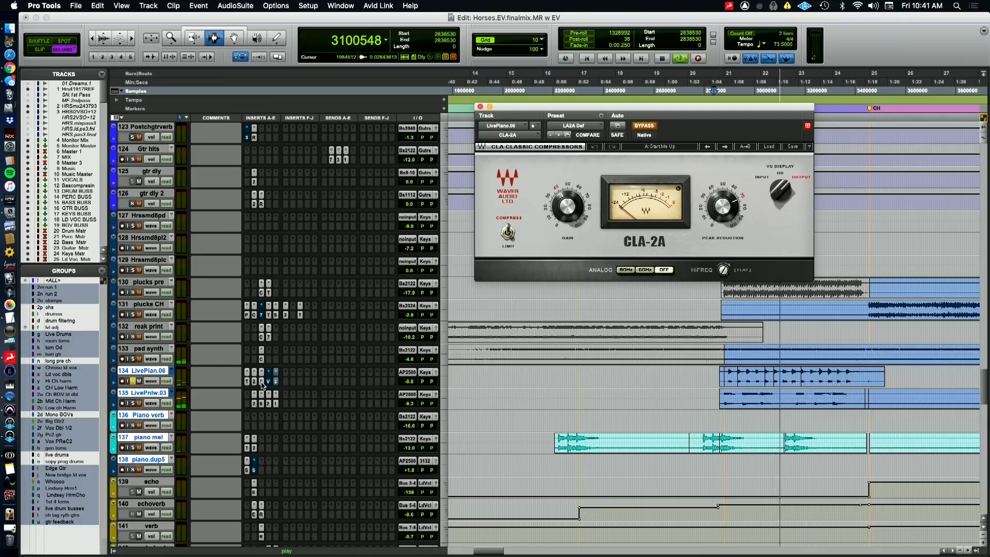
Compare LivePian.06 with its HOFA IQ-EQ bypassed and active during playback of the pre section
{"action": "left_click", "coordinate": [261, 382]}
{"action": "left_click", "coordinate": [261, 382]}
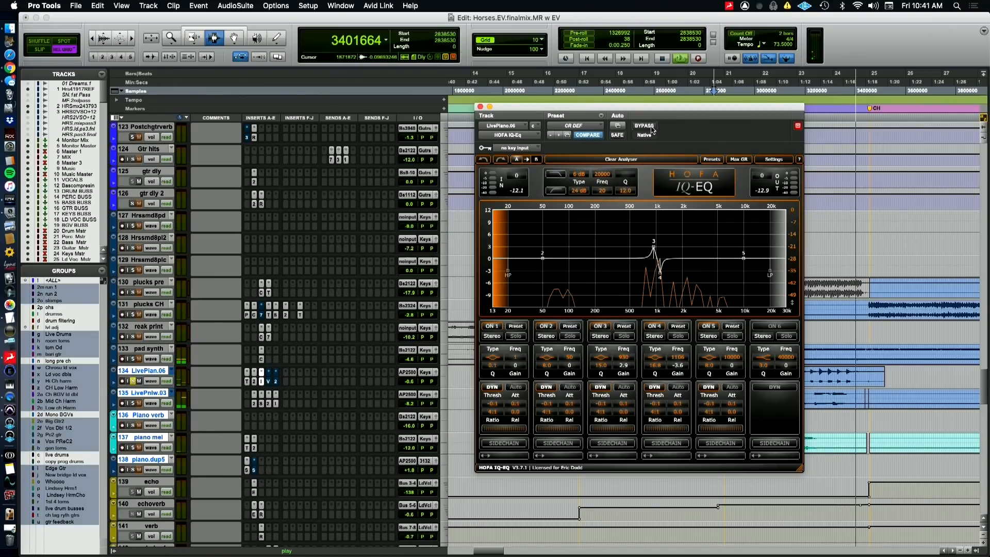
{"action": "key", "text": "space"}
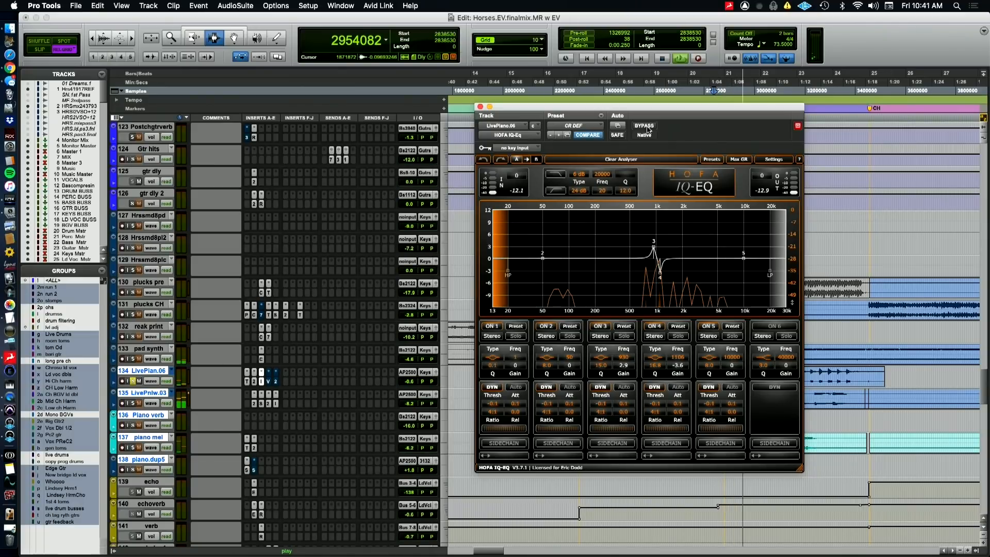
{"action": "left_click", "coordinate": [646, 127]}
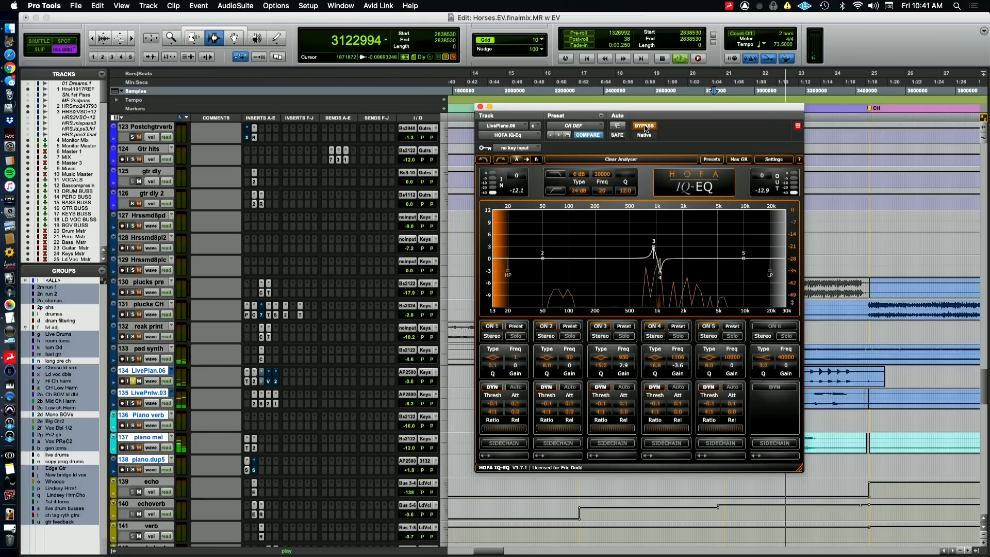
{"action": "left_click", "coordinate": [645, 128]}
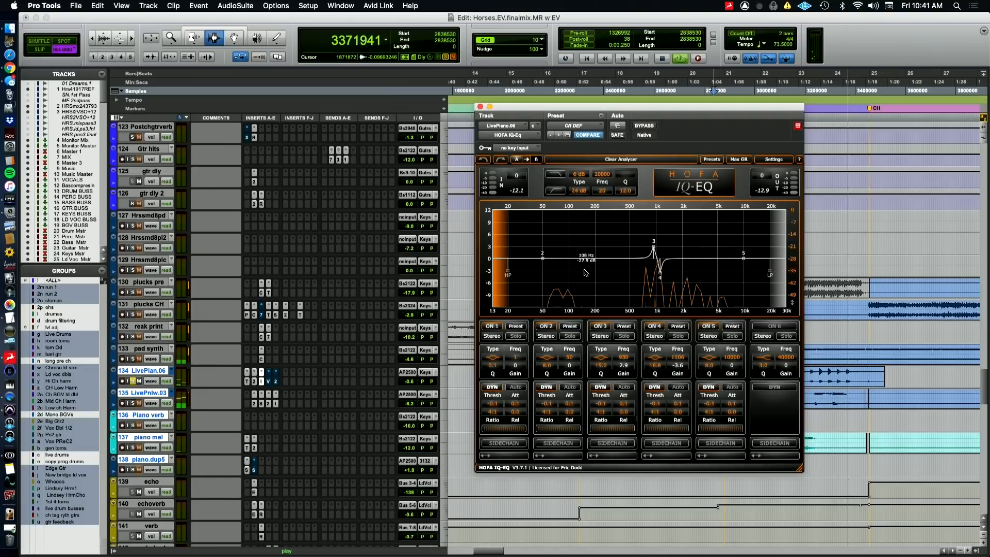
{"action": "key", "text": "space"}
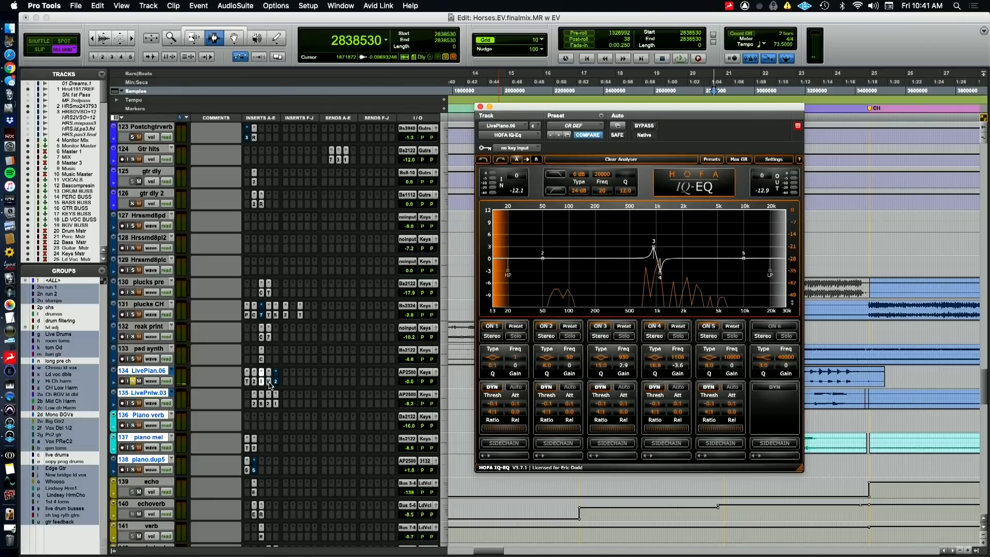
Audition LivePian.06 with its ValhallaVintageVerb and CLA-2A re-enabled, viewing both plugins
{"action": "left_click", "coordinate": [269, 384]}
{"action": "left_click", "coordinate": [268, 384]}
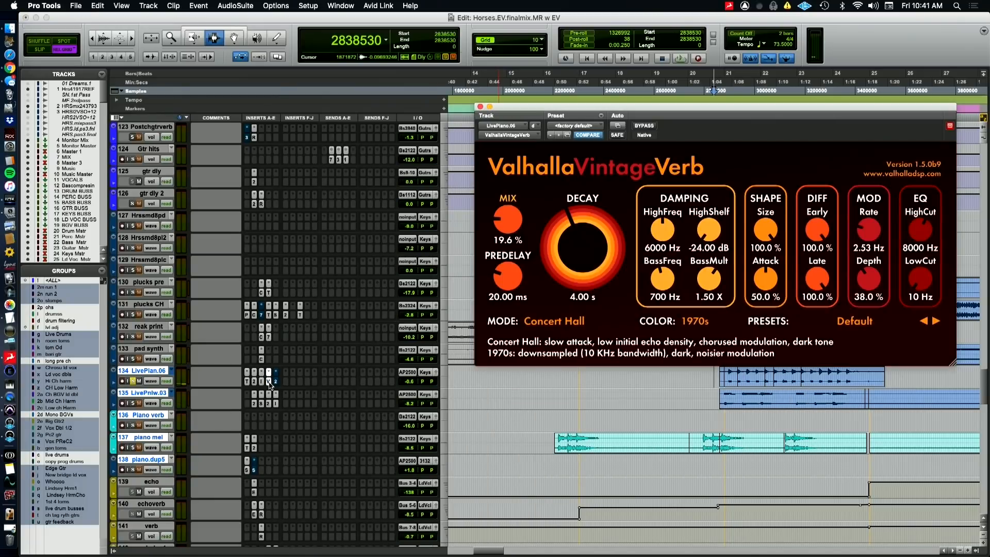
{"action": "key", "text": "space"}
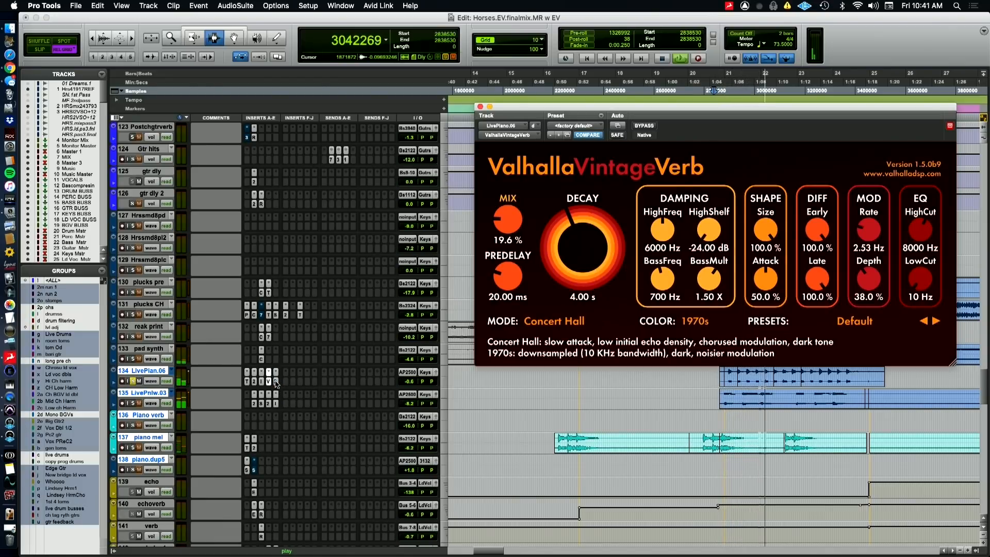
{"action": "left_click", "coordinate": [276, 382]}
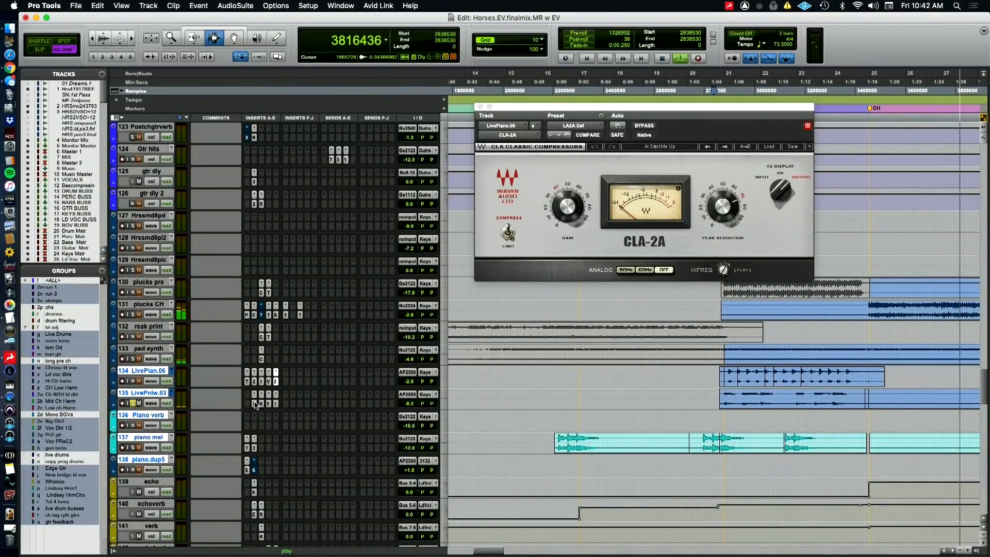
{"action": "key", "text": "space"}
Move the solo to LivePnlw.03 and compare its FabFilter Pro-Q 2 curve with the one on LivePian.06
{"action": "left_click", "coordinate": [261, 405]}
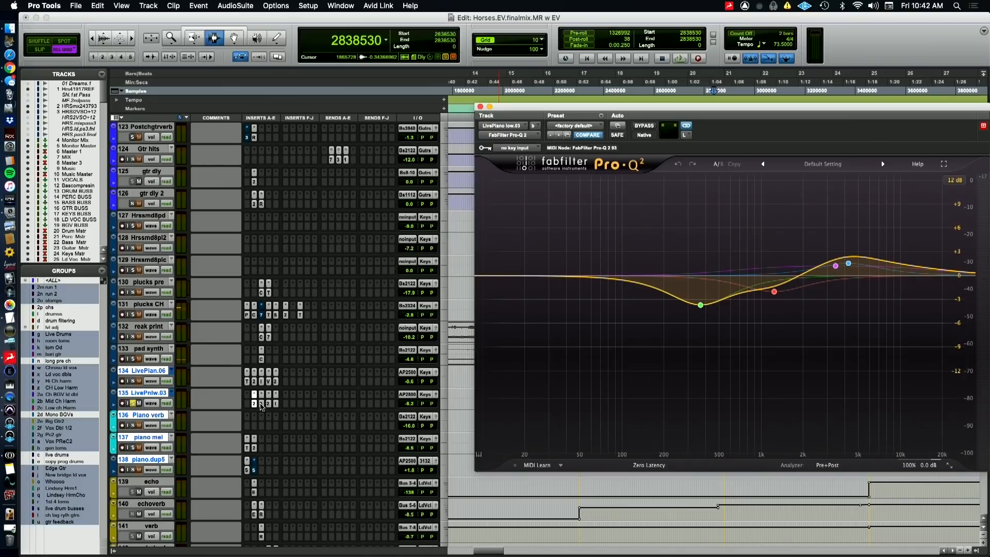
{"action": "left_click", "coordinate": [254, 382]}
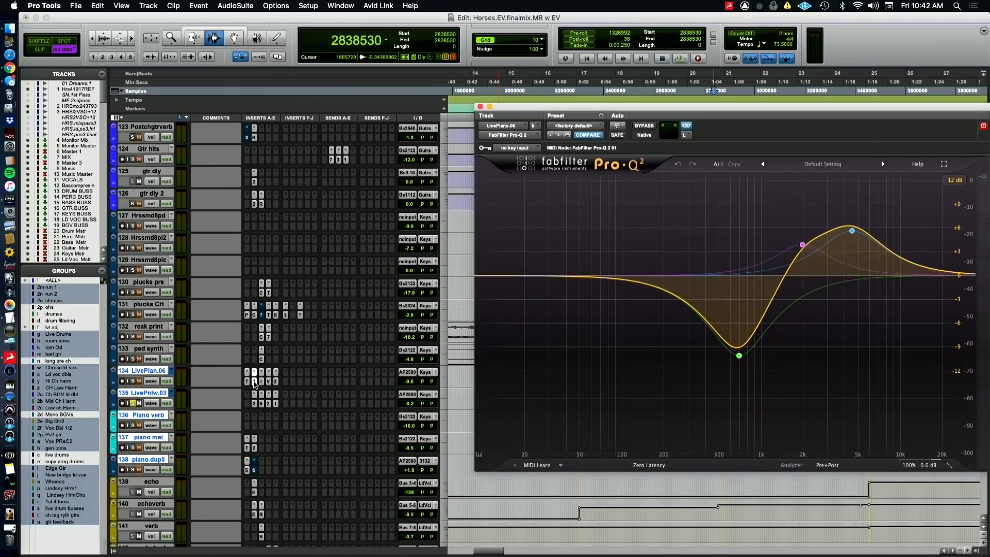
{"action": "left_click", "coordinate": [256, 405]}
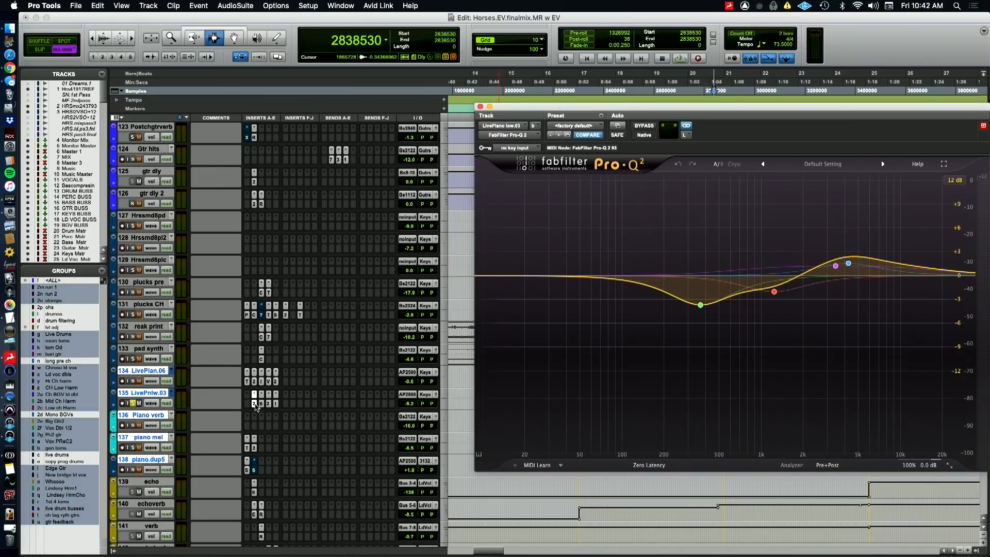
Inspect the SIE-Q, CLA-2A and HOFA IQ-EQ plugins on LivePnlw.03
{"action": "left_click", "coordinate": [263, 405]}
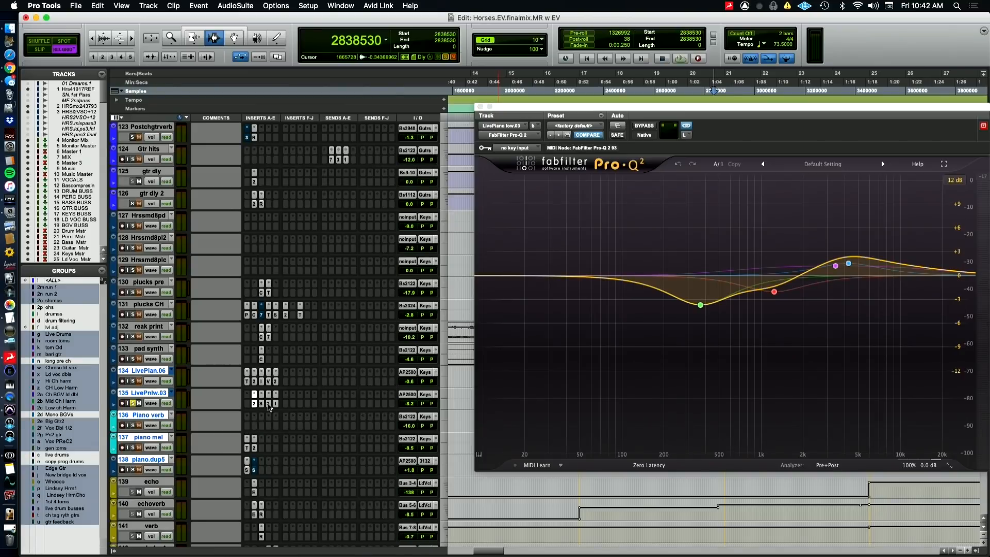
{"action": "left_click", "coordinate": [268, 405]}
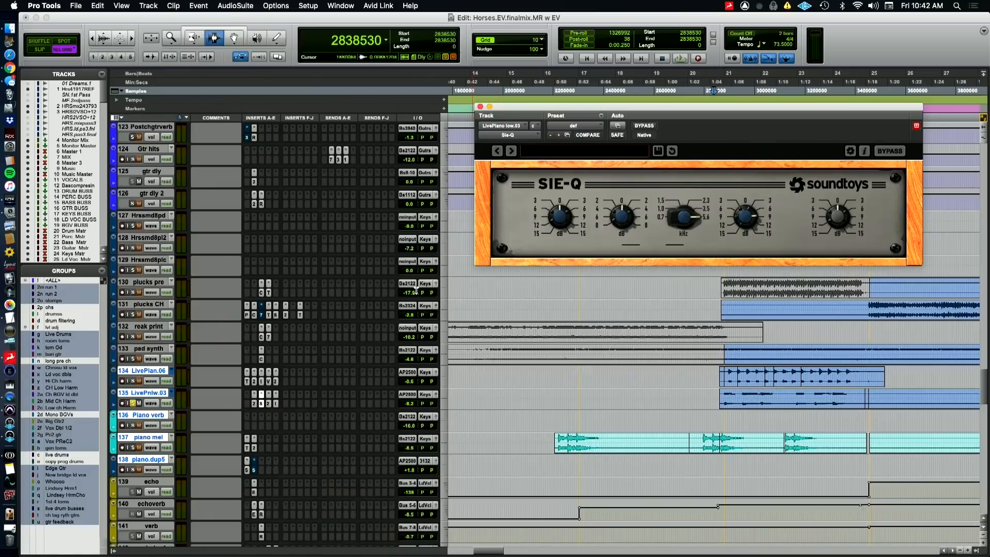
{"action": "left_click", "coordinate": [266, 404]}
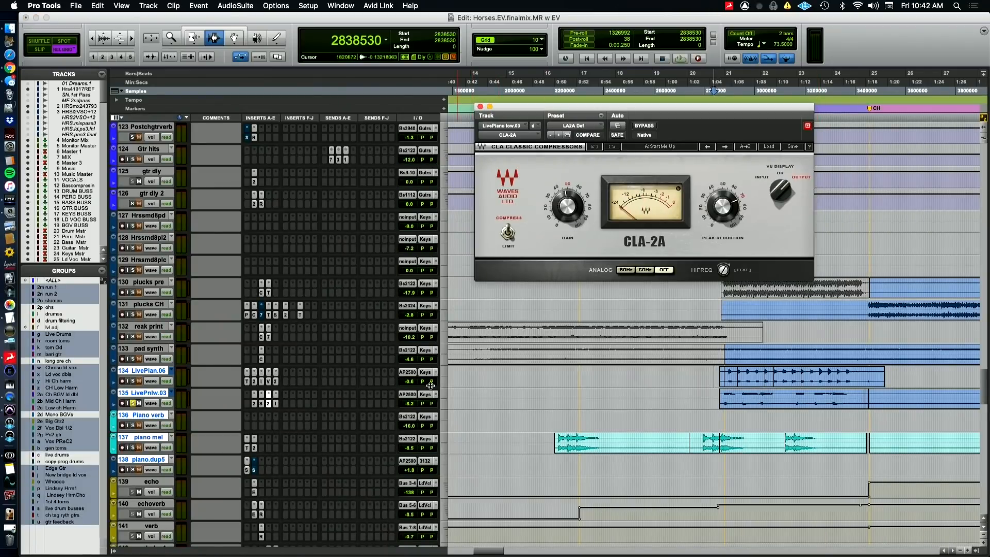
{"action": "left_click", "coordinate": [275, 406]}
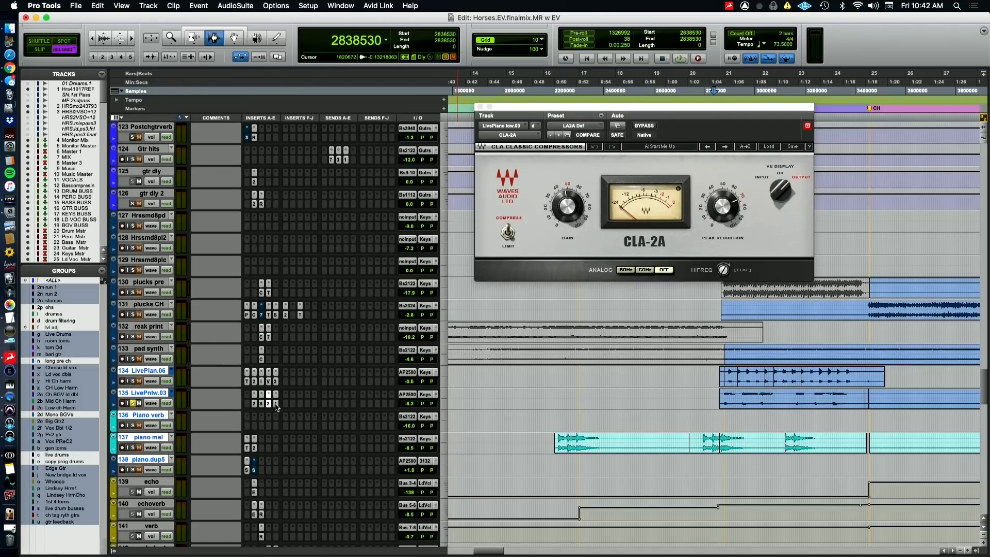
{"action": "left_click", "coordinate": [276, 406]}
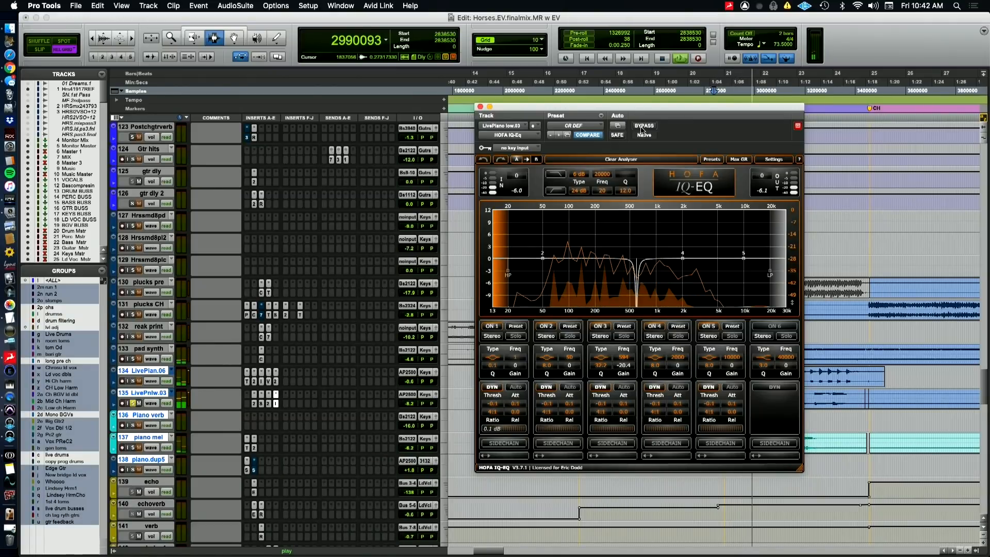
Compare LivePnlw.03 with its HOFA IQ-EQ bypassed and active during playback, switching briefly to the QuickTime camera view
{"action": "left_click", "coordinate": [642, 127]}
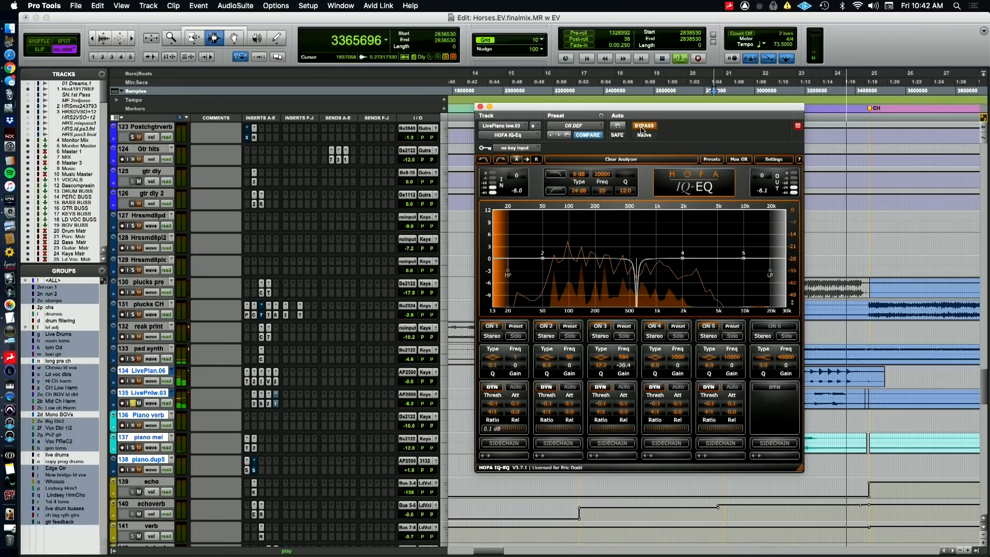
{"action": "key", "text": "super+Tab"}
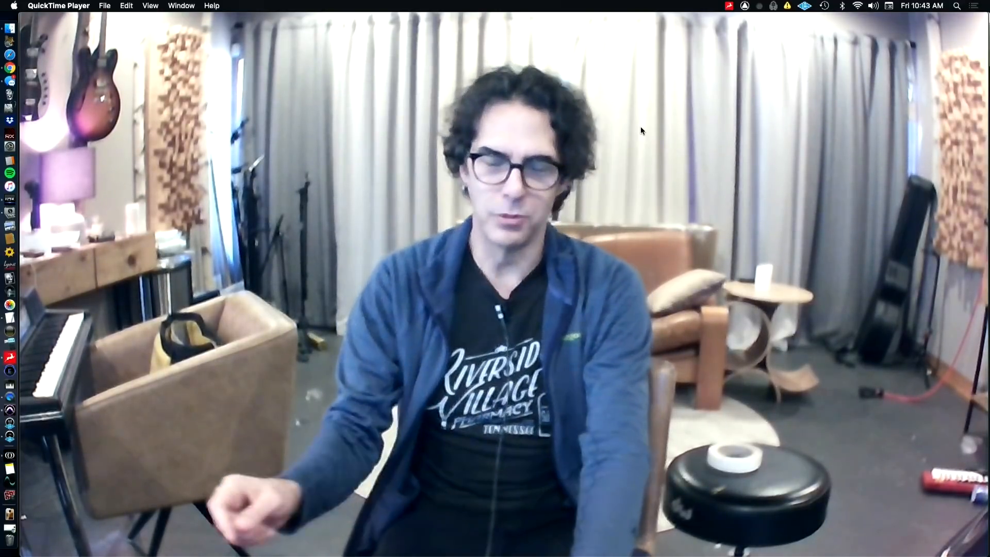
{"action": "key", "text": "super+Tab"}
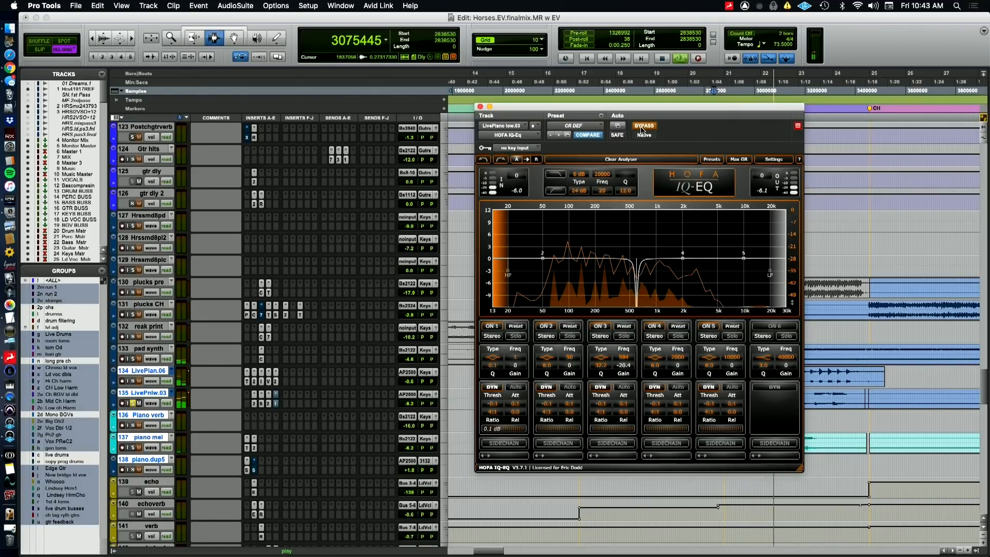
{"action": "key", "text": "space"}
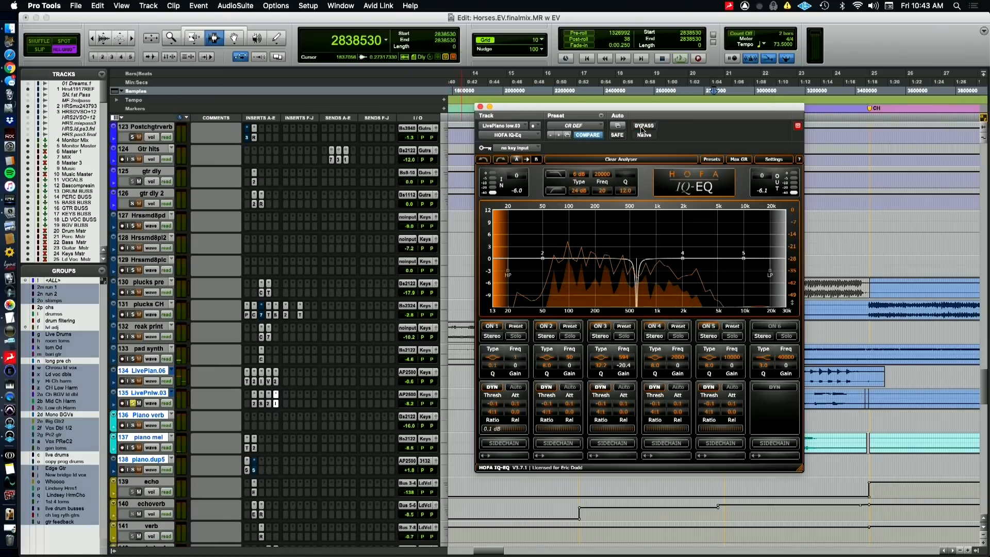
{"action": "key", "text": "space"}
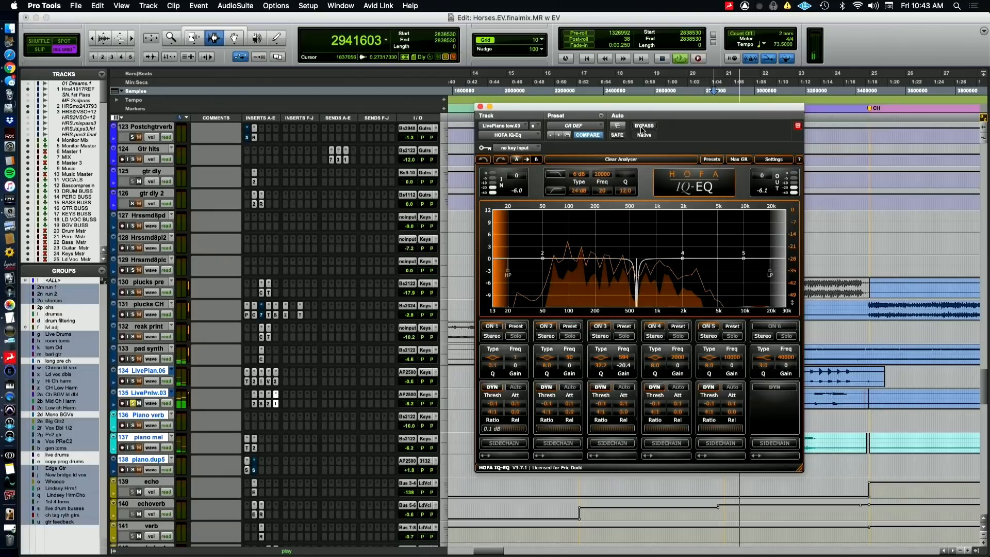
{"action": "key", "text": "space"}
Audition LivePnlw.03 with all its inserts bypassed, closing the HOFA IQ-EQ window and bringing the CLA-2A back in
{"action": "key", "text": "super+Tab"}
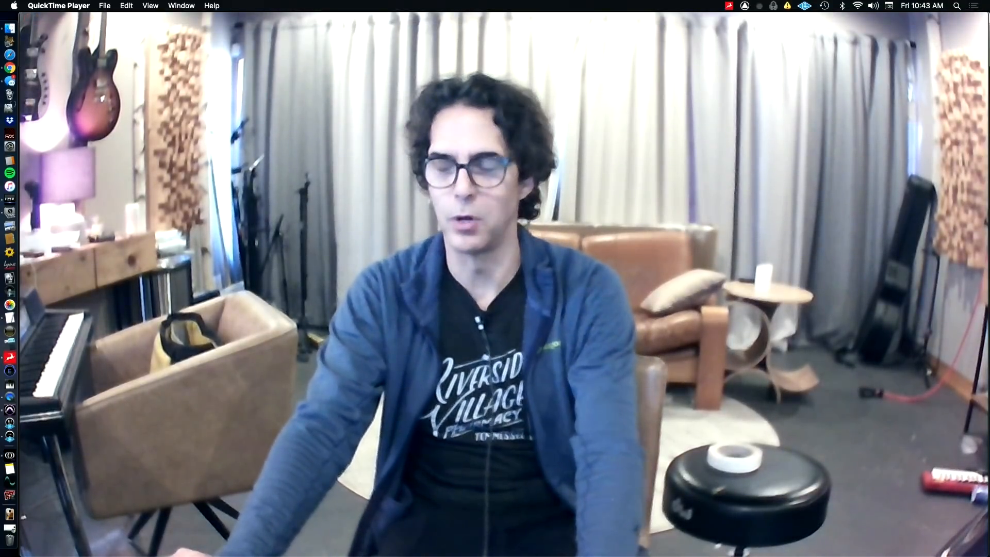
{"action": "key", "text": "super+Tab"}
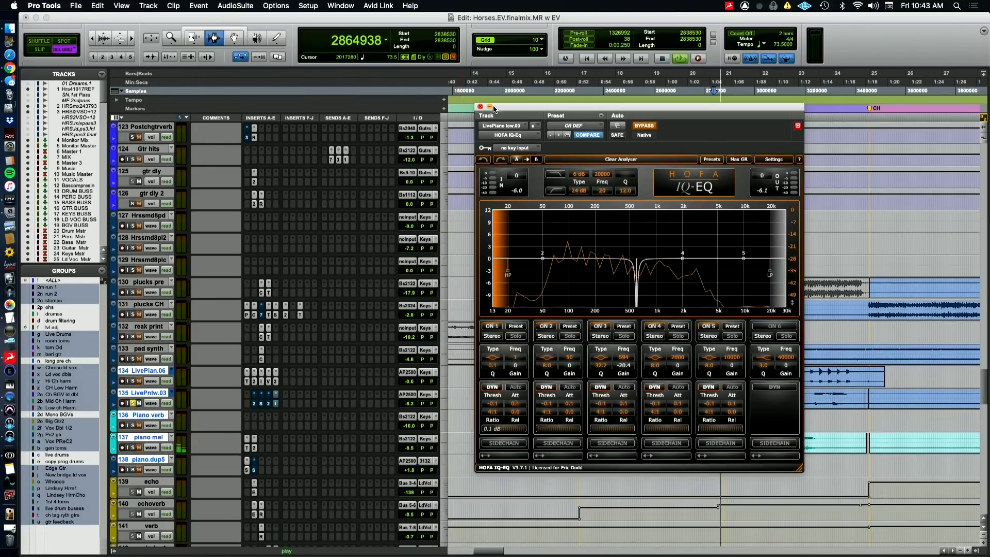
{"action": "left_click", "coordinate": [480, 106]}
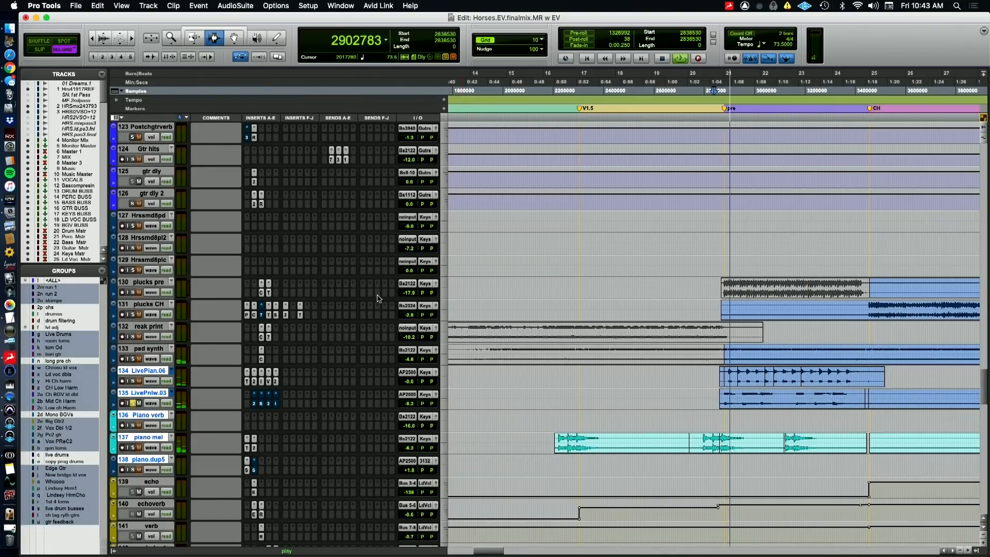
{"action": "left_click", "coordinate": [269, 404]}
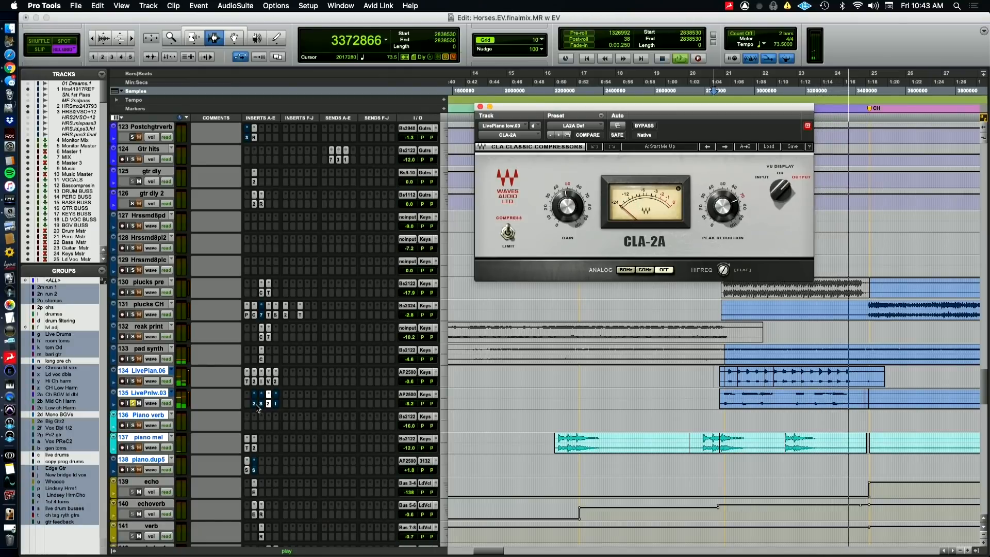
{"action": "key", "text": "space"}
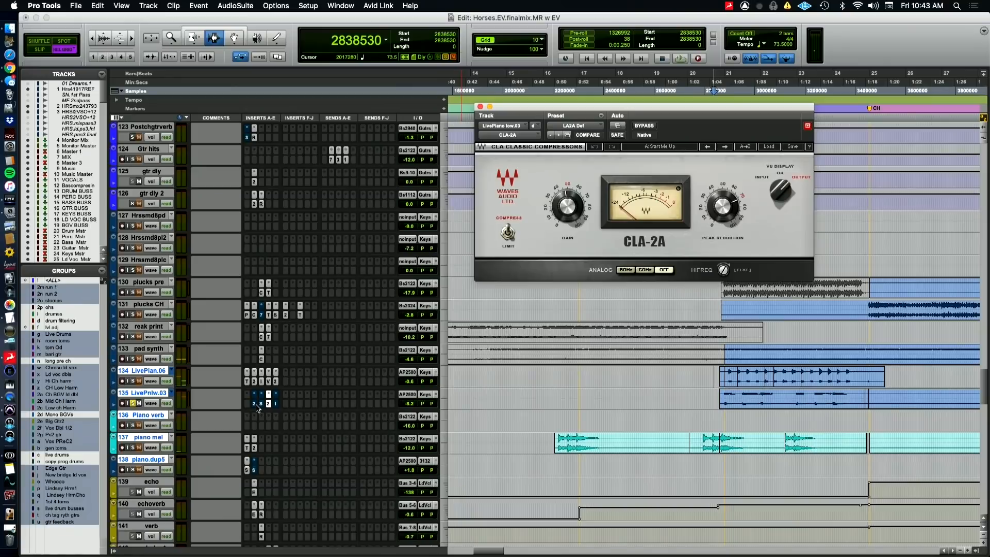
Audition LivePnlw.03 with its FabFilter Pro-Q 2 and SIE-Q re-enabled, viewing each plugin and closing the plugin window
{"action": "left_click", "coordinate": [255, 404]}
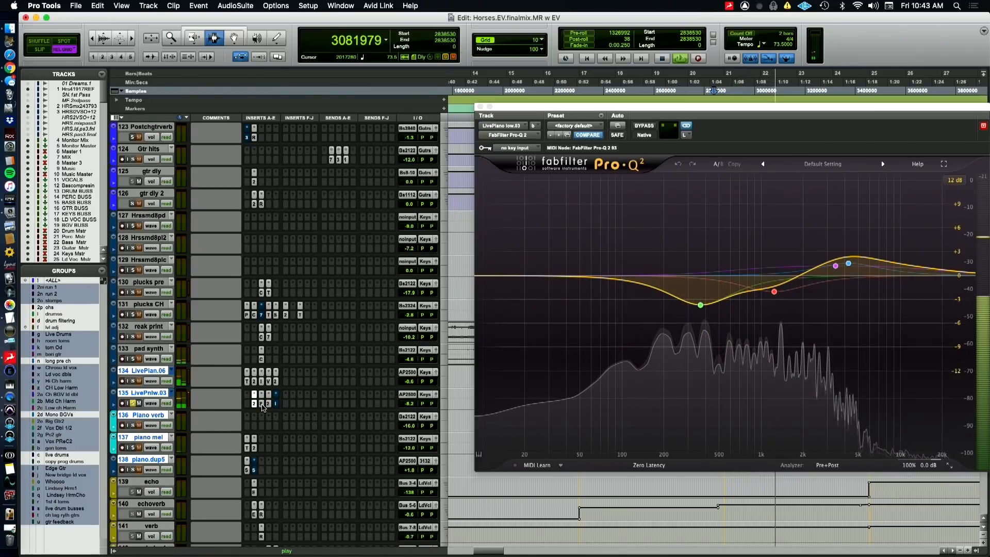
{"action": "left_click", "coordinate": [262, 404]}
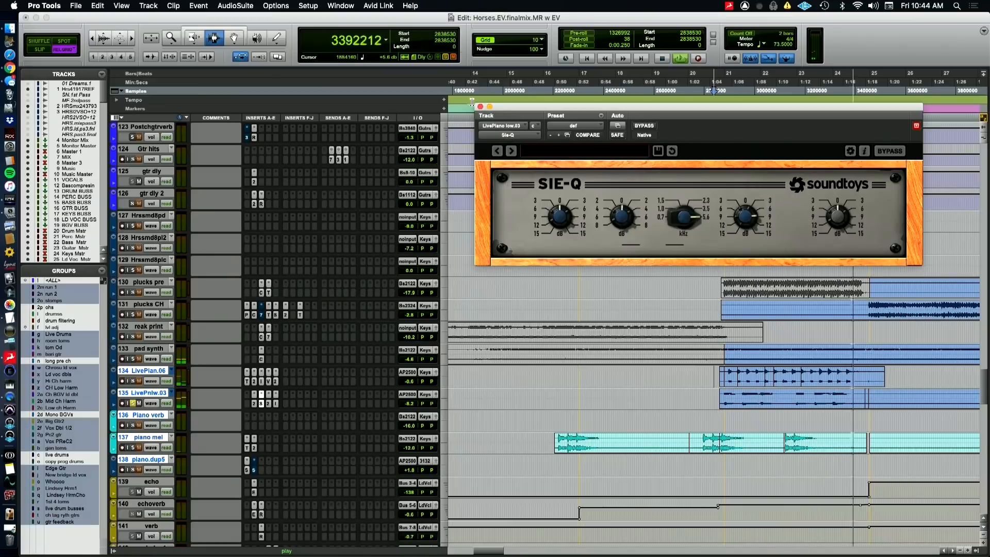
{"action": "left_click", "coordinate": [481, 107]}
{"action": "key", "text": "r"}
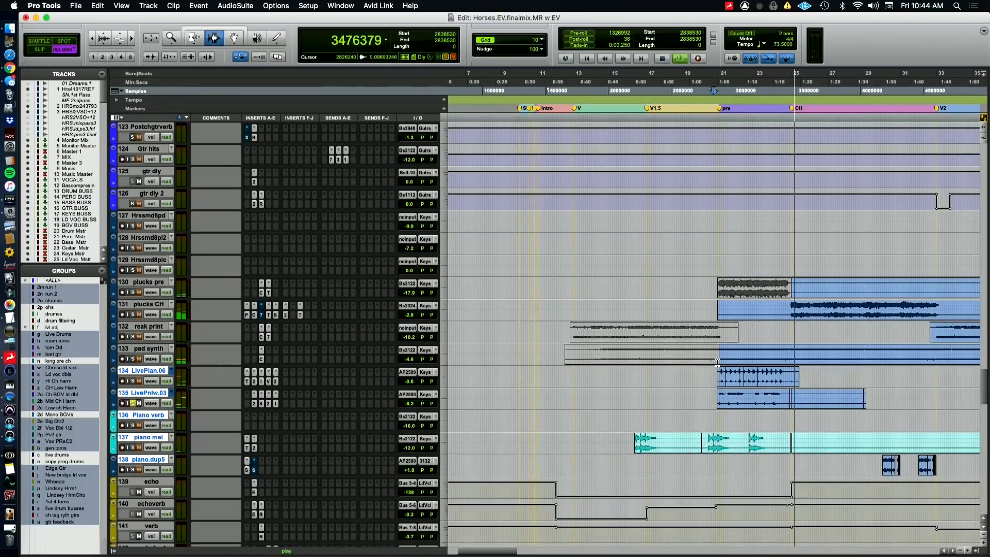
Stop playback and open the FabFilter Pro-Q 2 on LivePnlw.03, moving its window clear of the later song sections
{"action": "key", "text": "r"}
{"action": "key", "text": "r"}
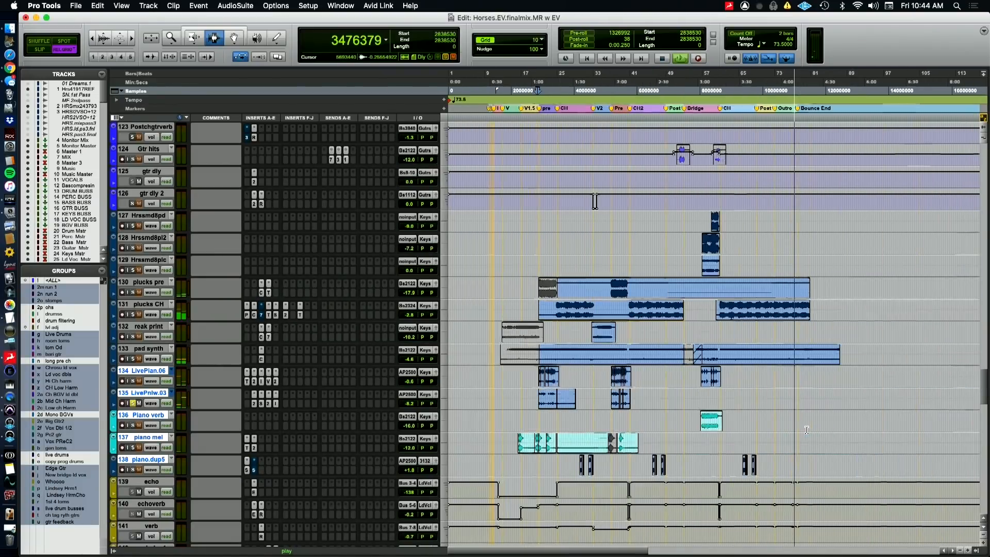
{"action": "left_click", "coordinate": [149, 405]}
{"action": "mouse_move", "coordinate": [217, 456]}
{"action": "left_click", "coordinate": [275, 468]}
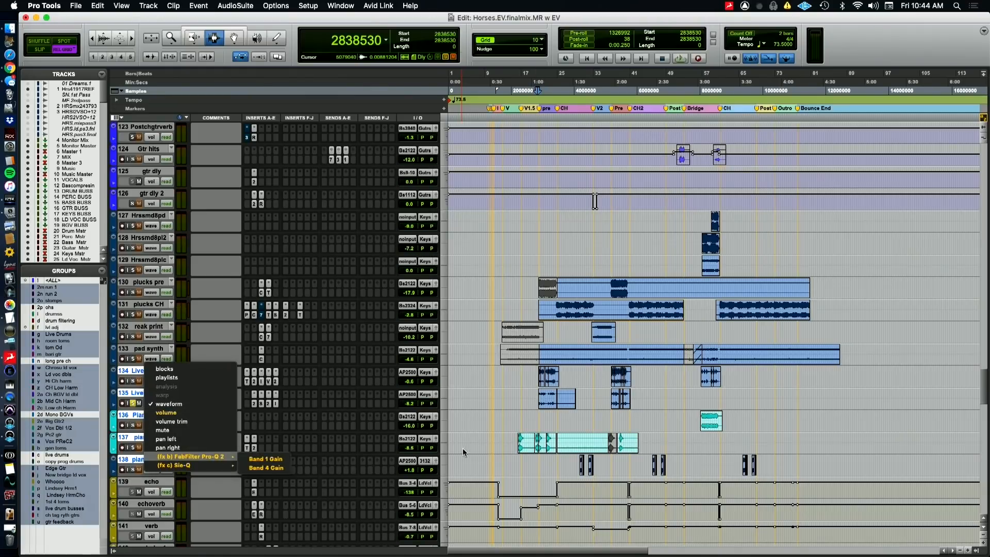
{"action": "left_click", "coordinate": [253, 403]}
{"action": "left_click_drag", "start_coordinate": [569, 110], "coordinate": [143, 20]}
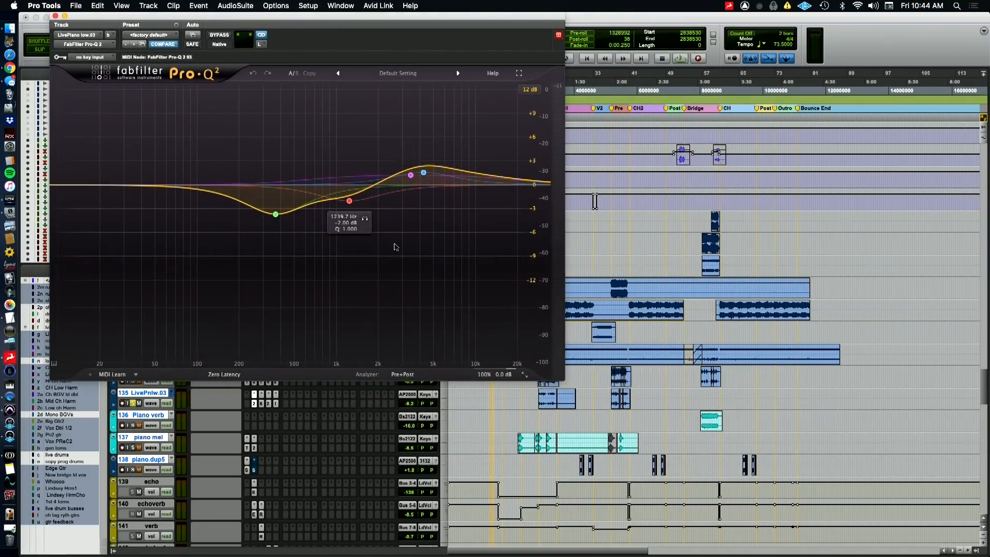
Play from the second pre-chorus and compare the Pro-Q 2's 366.85 Hz bell band on LivePnlw.03 bypassed and active
{"action": "left_click", "coordinate": [615, 420]}
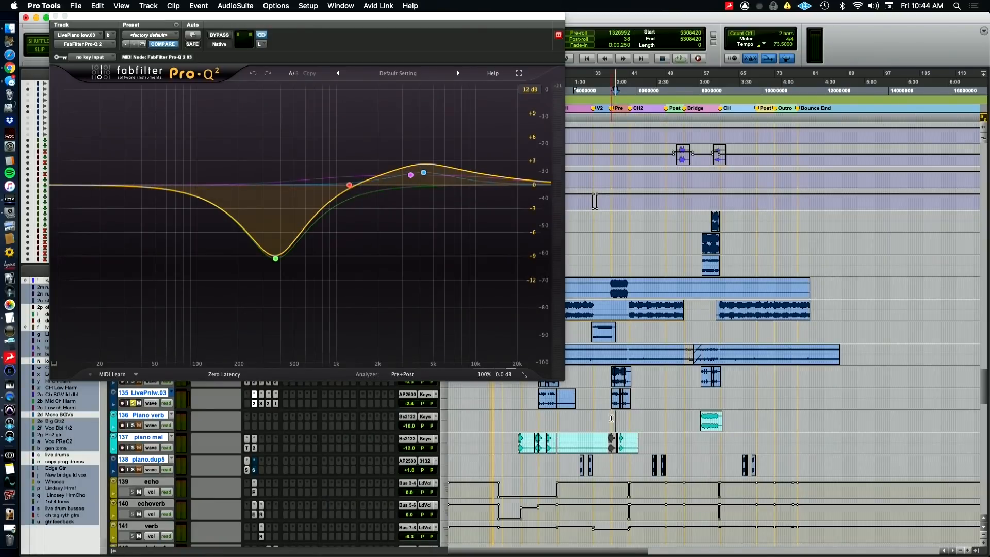
{"action": "key", "text": "space"}
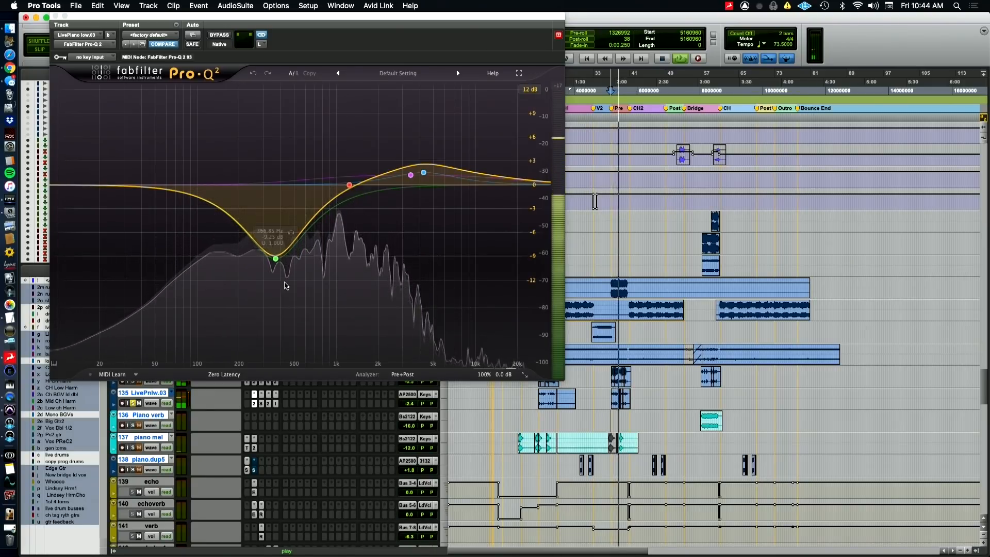
{"action": "left_click", "coordinate": [276, 258]}
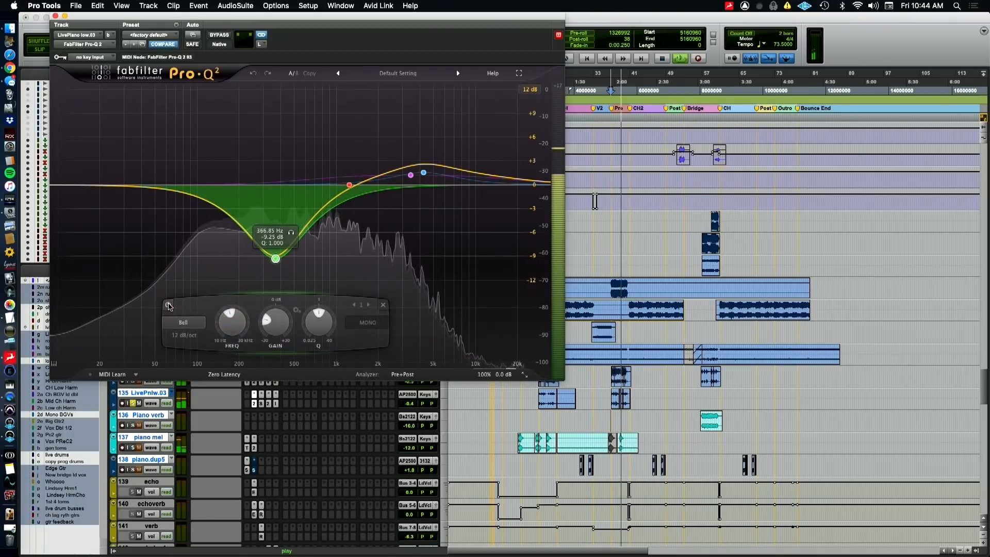
{"action": "left_click", "coordinate": [168, 305]}
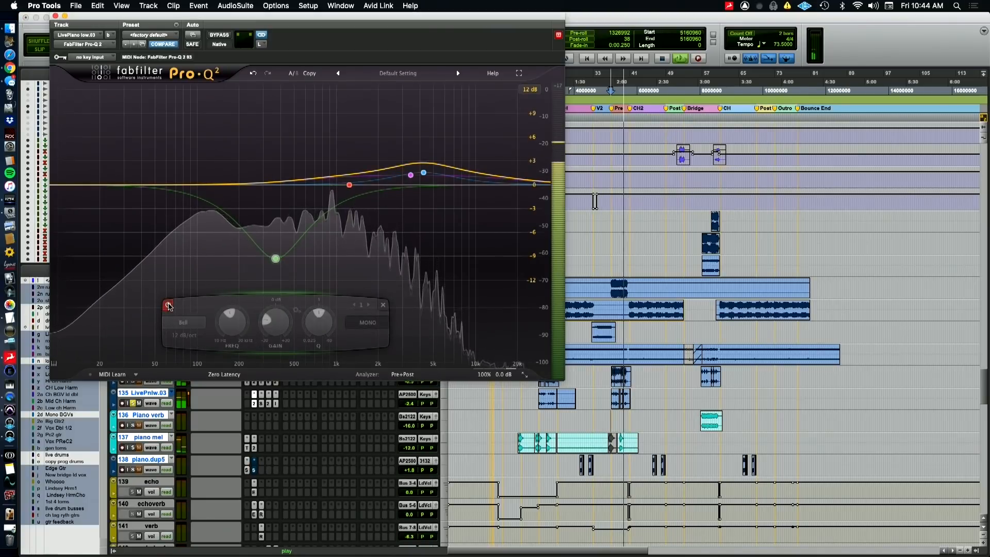
{"action": "left_click", "coordinate": [169, 306]}
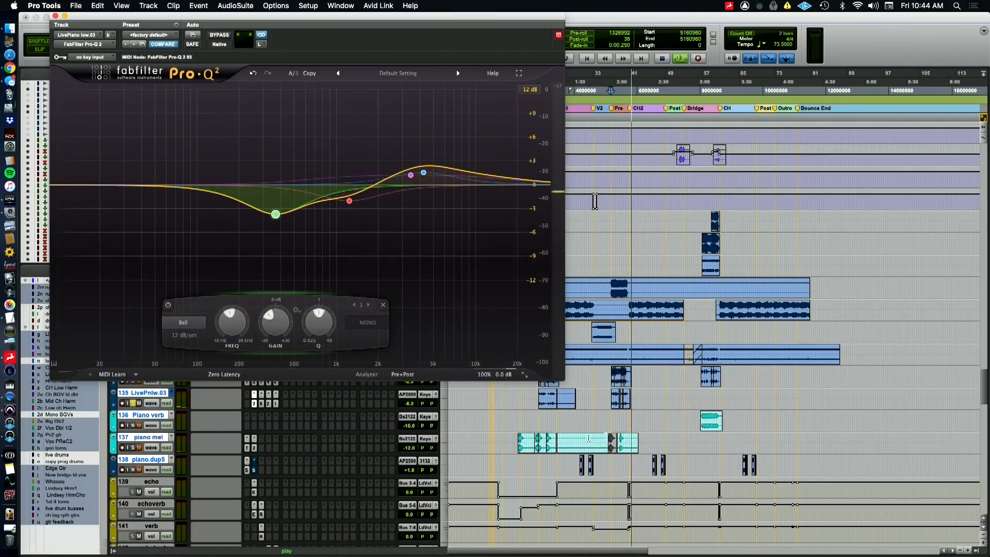
Replay the second pre-chorus, again comparing the 366.85 Hz band bypassed and active, with a brief switch to the QuickTime camera view
{"action": "key", "text": "space"}
{"action": "left_click", "coordinate": [133, 405]}
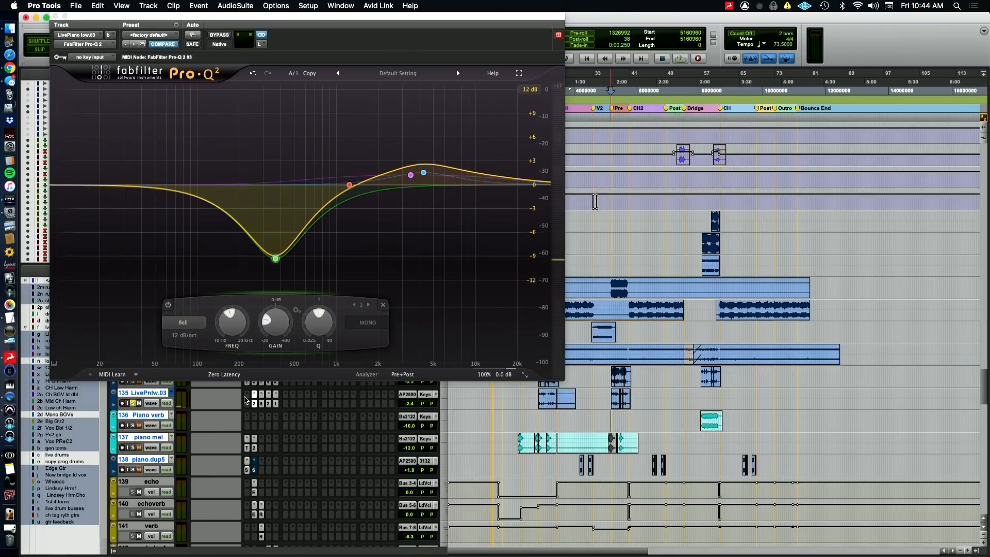
{"action": "key", "text": "space"}
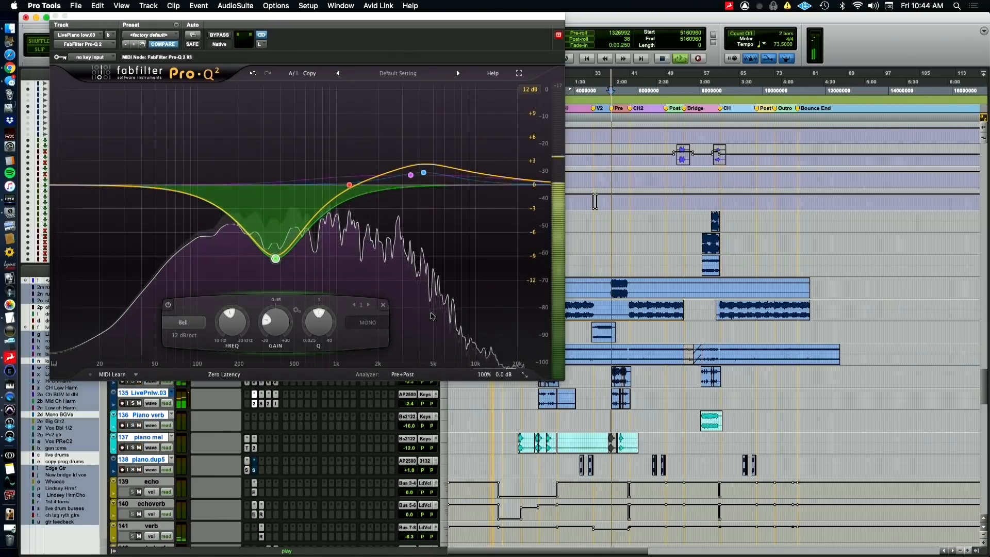
{"action": "left_click", "coordinate": [168, 305]}
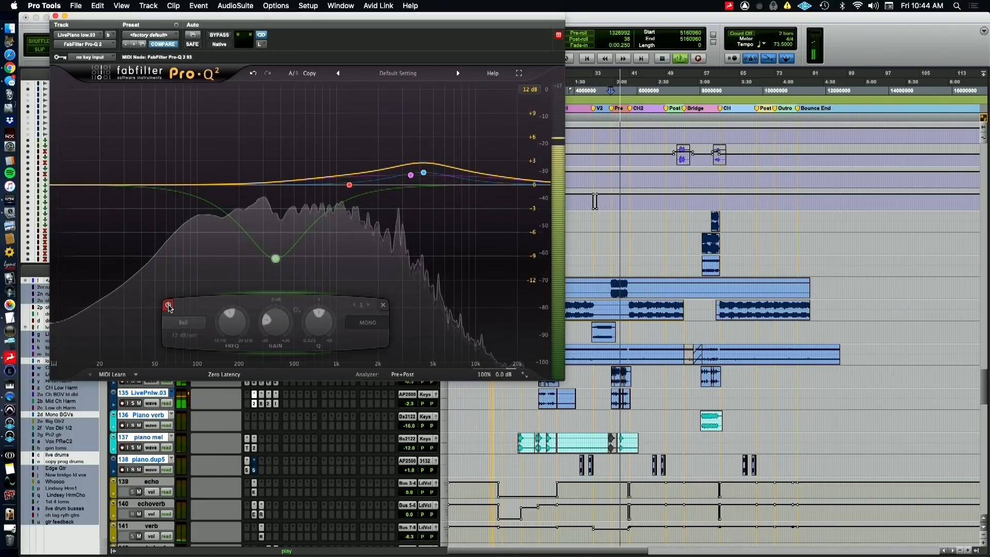
{"action": "left_click", "coordinate": [169, 305]}
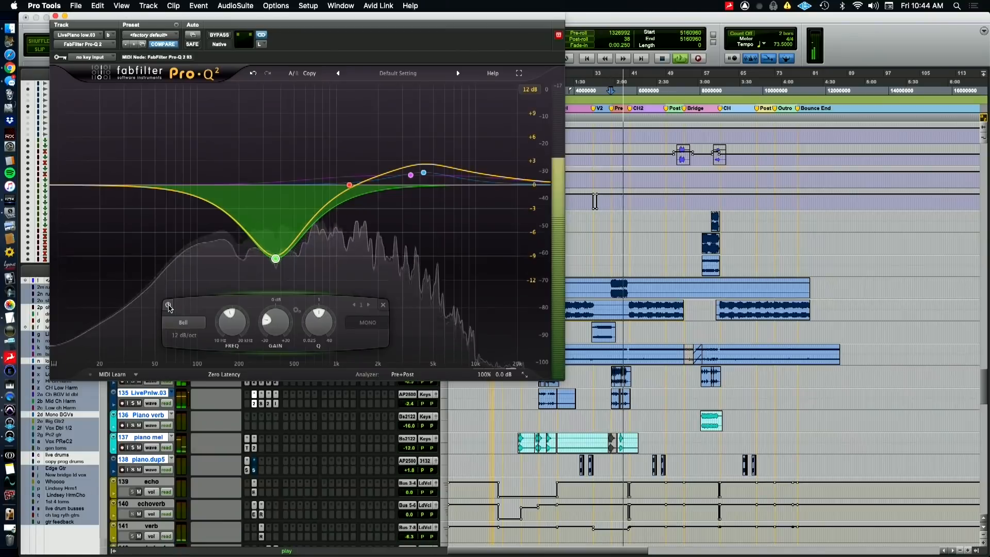
{"action": "key", "text": "super+Tab"}
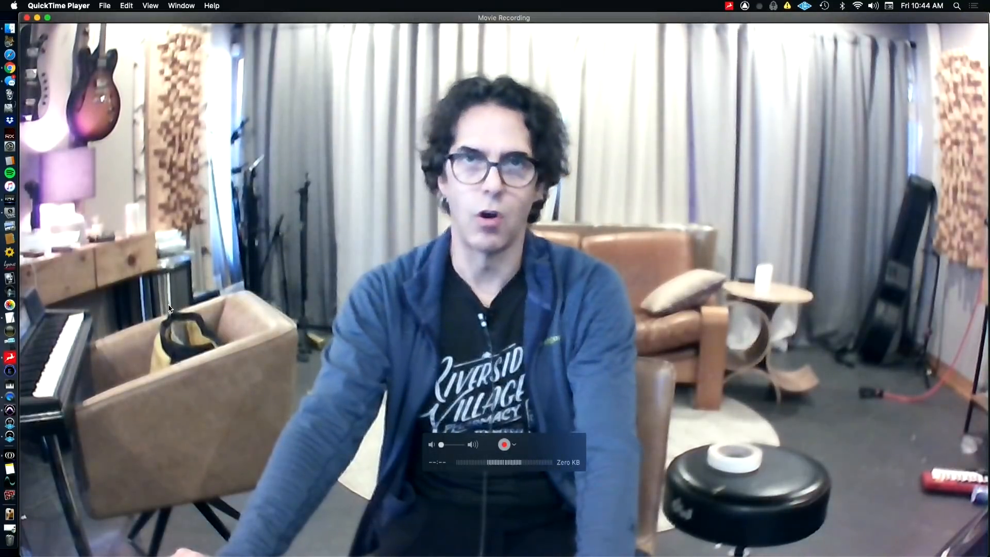
{"action": "key", "text": "super+Tab"}
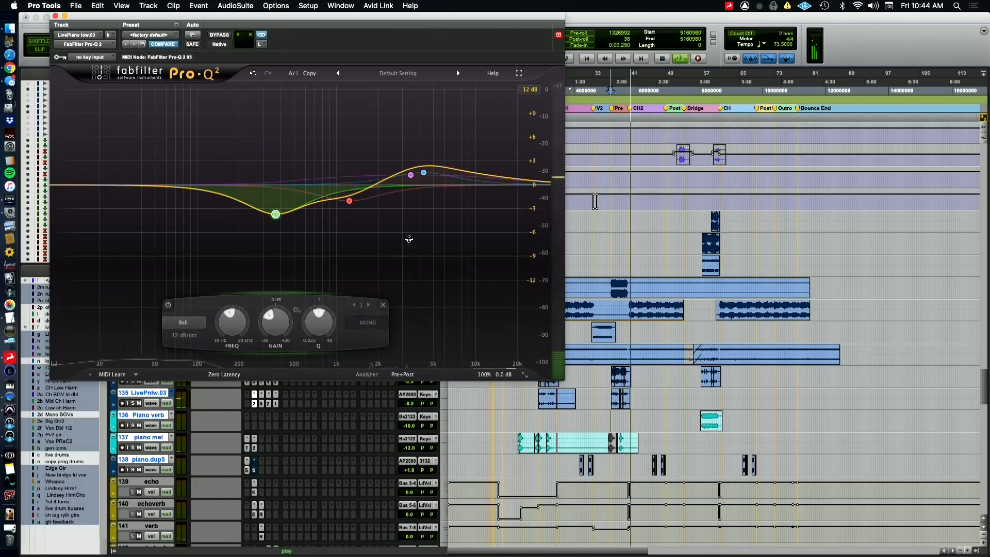
{"action": "key", "text": "space"}
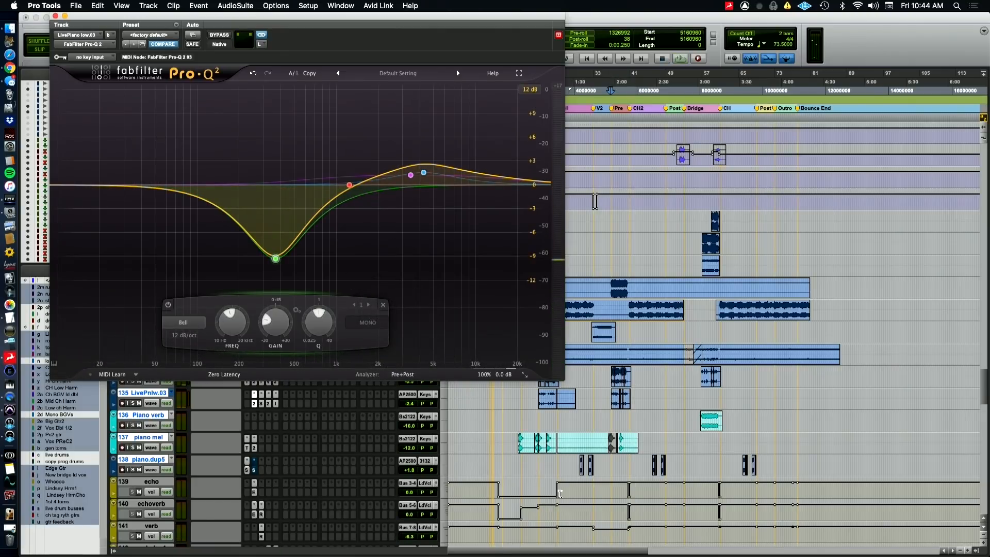
Audition piano.dup5 from just before the second verse, soloed and in the full mix
{"action": "scroll", "coordinate": [547, 488], "scroll_direction": "down", "scroll_amount": 3}
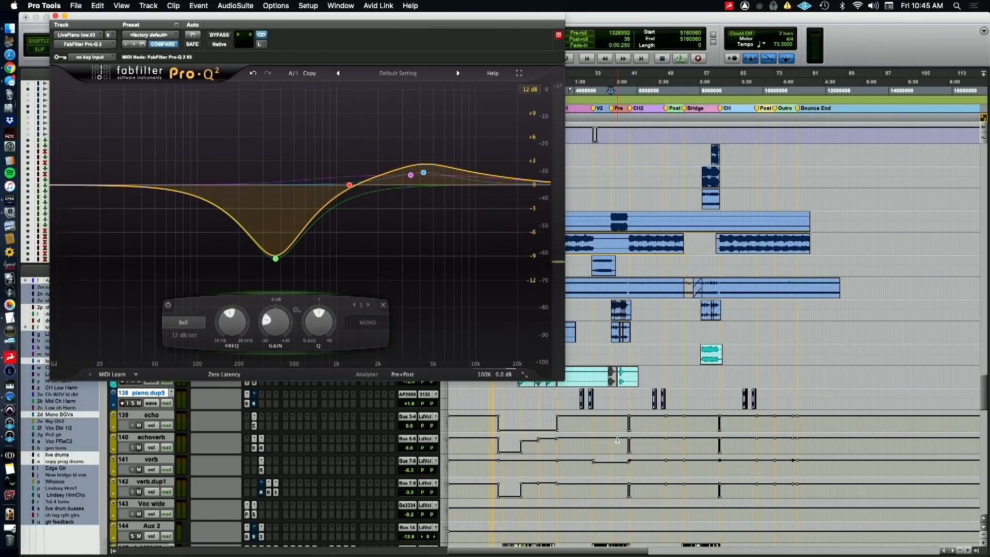
{"action": "left_click", "coordinate": [577, 406]}
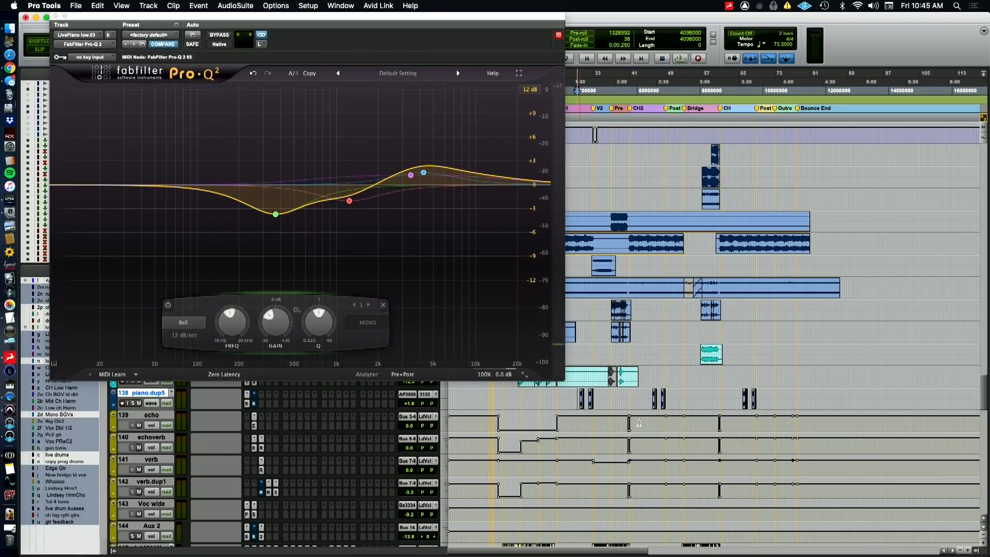
{"action": "key", "text": "t"}
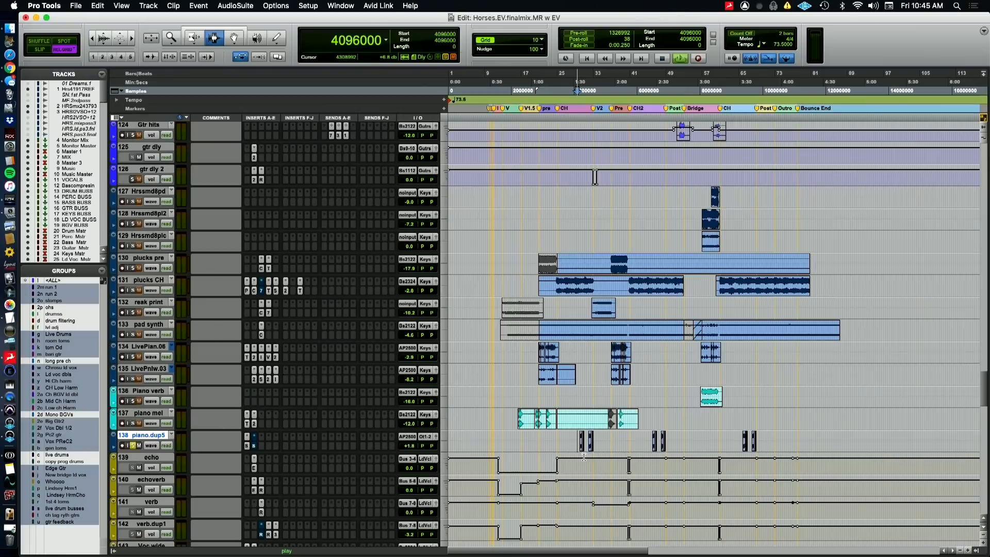
{"action": "key", "text": "space"}
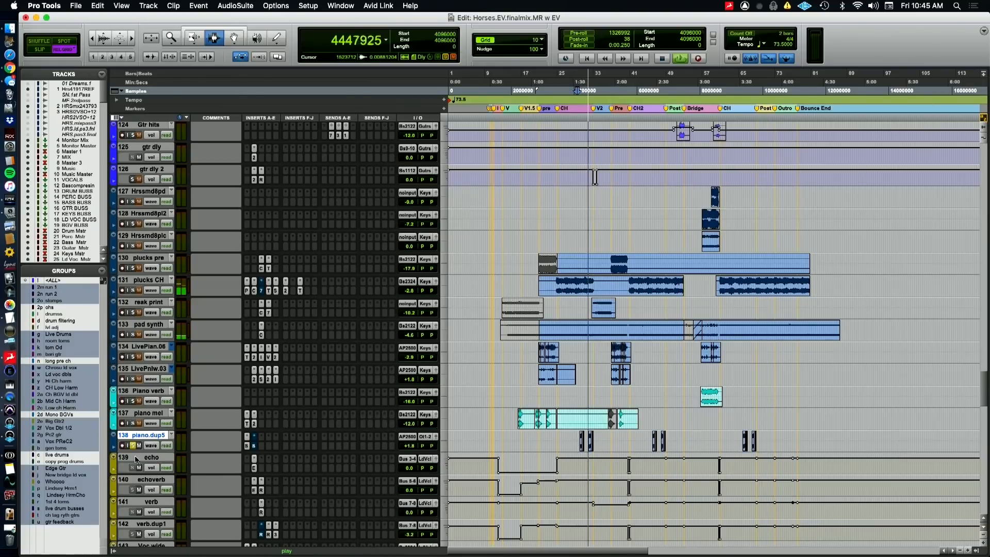
{"action": "key", "text": "space"}
{"action": "key", "text": "space"}
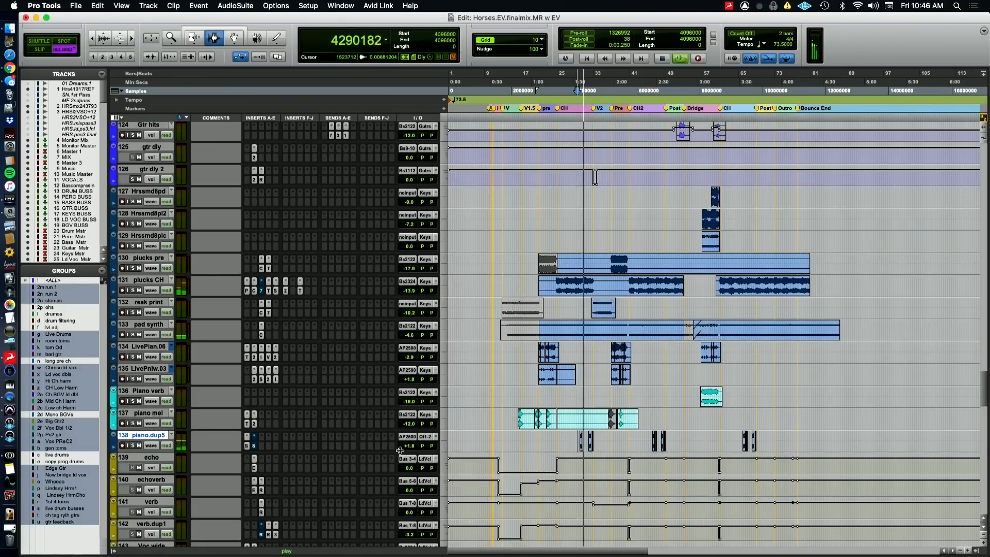
{"action": "key", "text": "space"}
Switch briefly to the QuickTime camera view and return to Pro Tools to hide the piano.dup5 track
{"action": "key", "text": "super+Tab"}
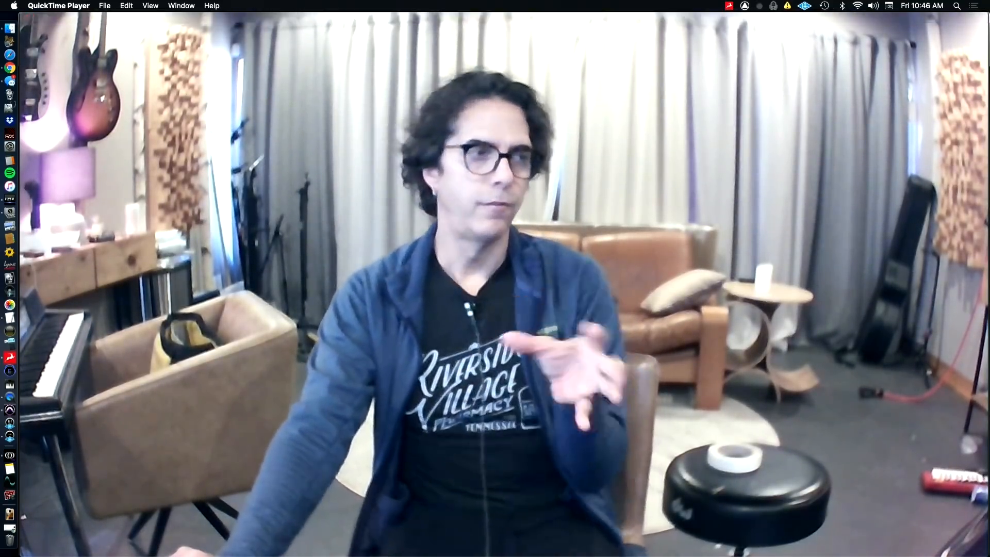
{"action": "key", "text": "super+Tab"}
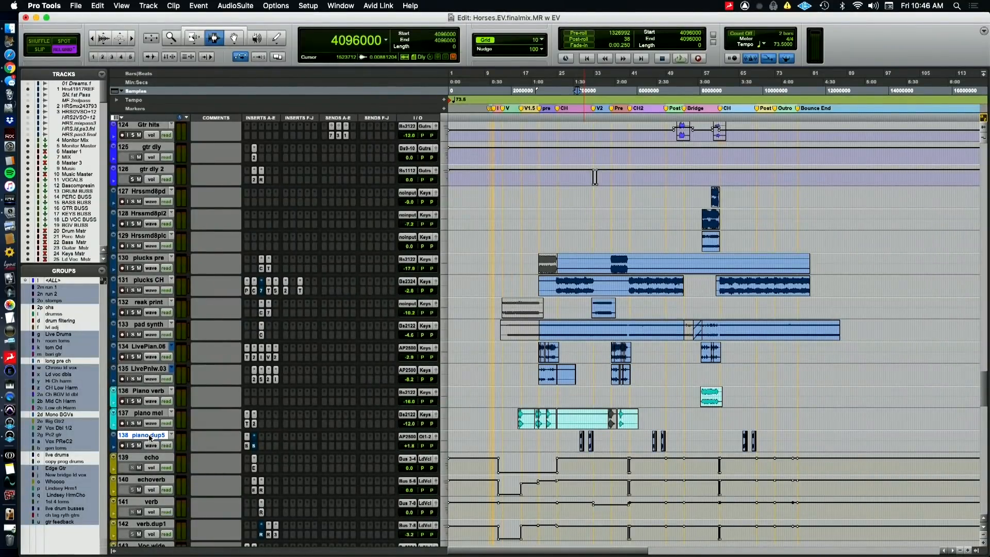
{"action": "right_click", "coordinate": [150, 437]}
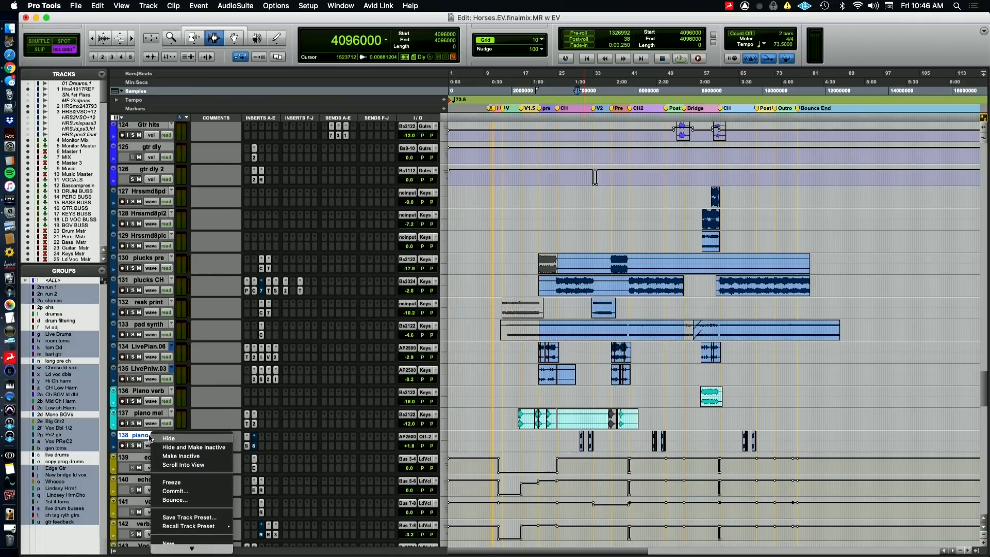
{"action": "left_click", "coordinate": [421, 450]}
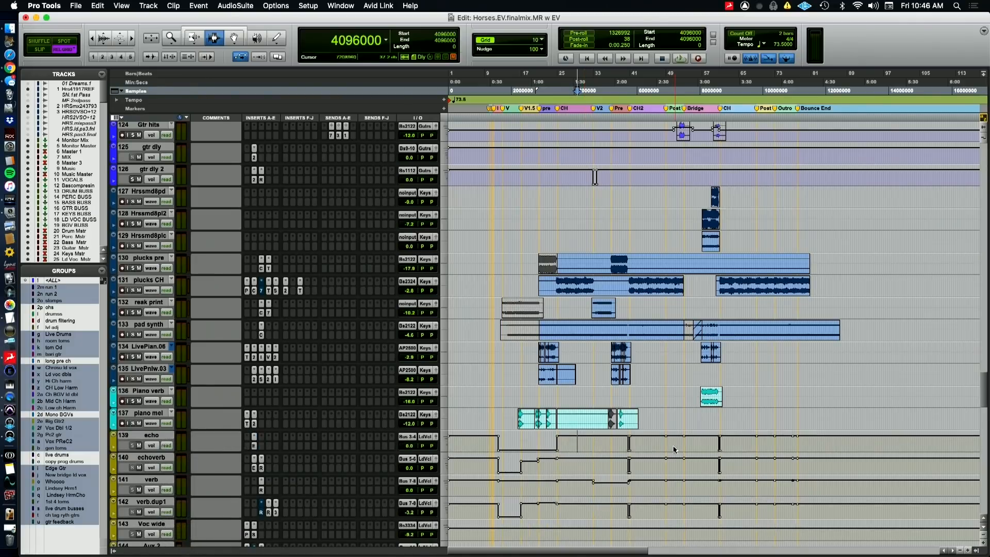
Audition plucks pre soloed from the second pre-chorus, viewing its Dyn3 Compressor/Limiter and Time Adjuster plugins
{"action": "scroll", "coordinate": [675, 446], "scroll_direction": "down", "scroll_amount": 3}
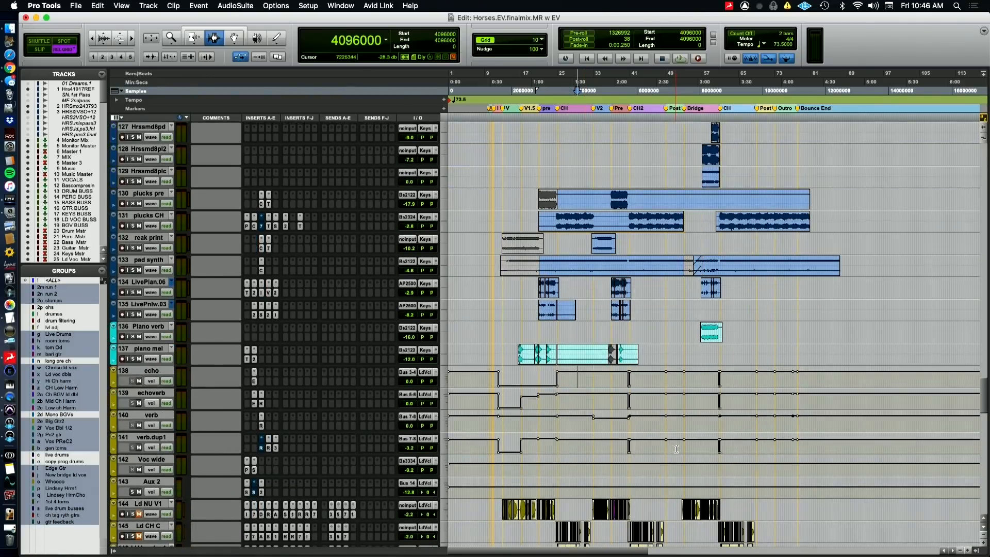
{"action": "scroll", "coordinate": [676, 449], "scroll_direction": "down", "scroll_amount": 1}
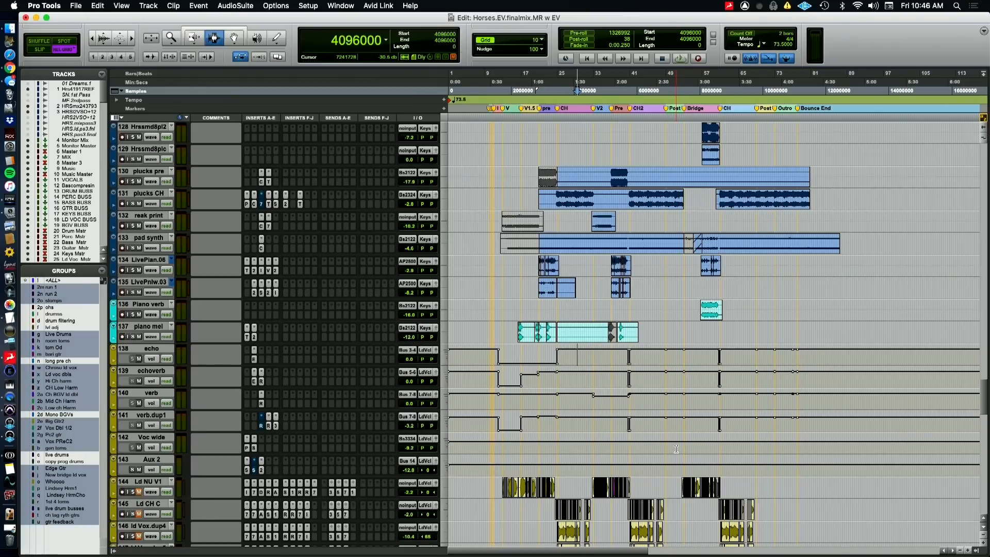
{"action": "scroll", "coordinate": [675, 448], "scroll_direction": "up", "scroll_amount": 1}
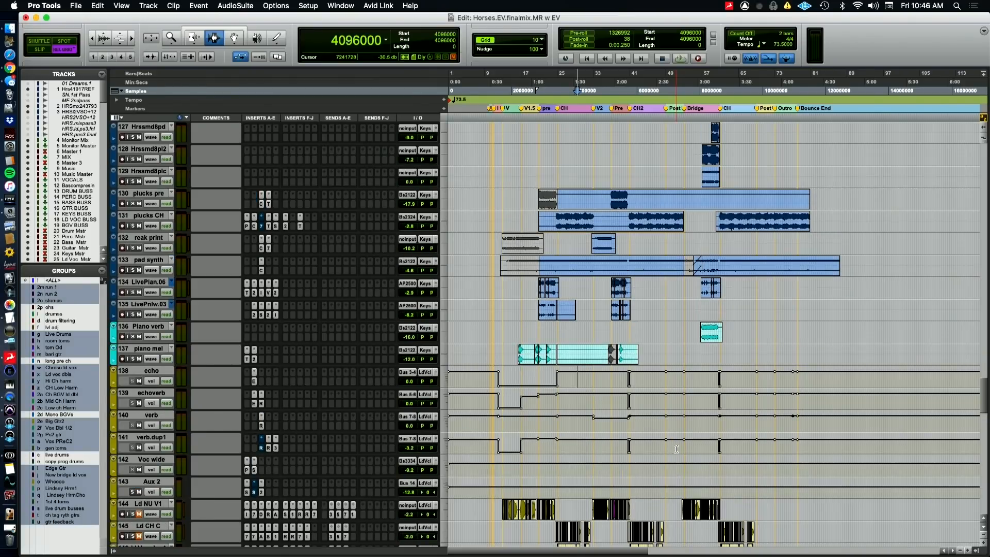
{"action": "scroll", "coordinate": [676, 448], "scroll_direction": "up", "scroll_amount": 6}
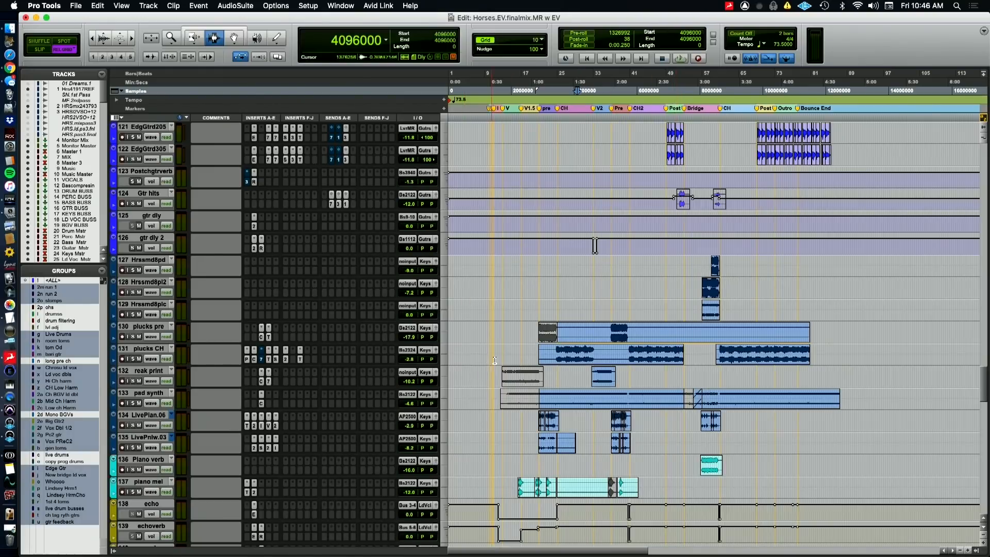
{"action": "left_click", "coordinate": [610, 334]}
{"action": "left_click", "coordinate": [133, 336]}
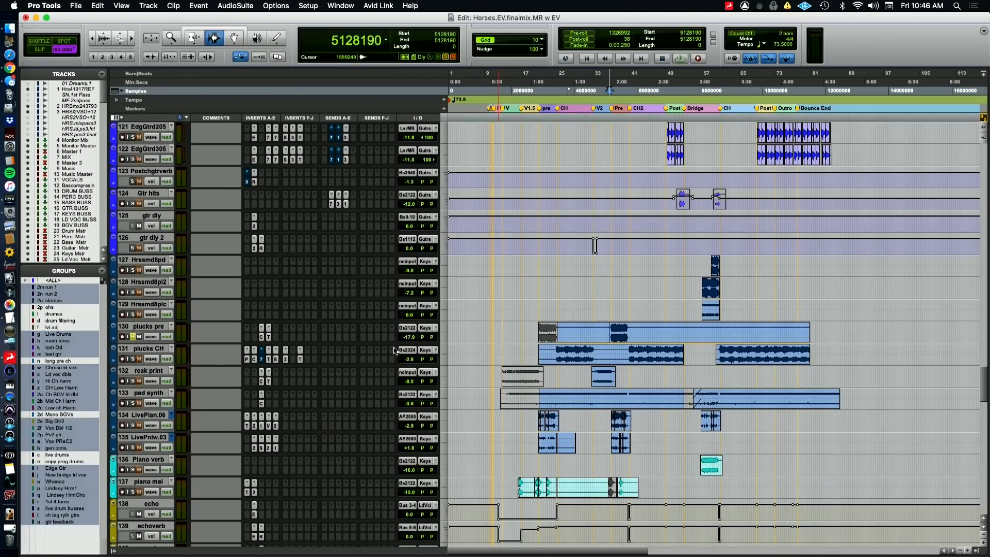
{"action": "key", "text": "space"}
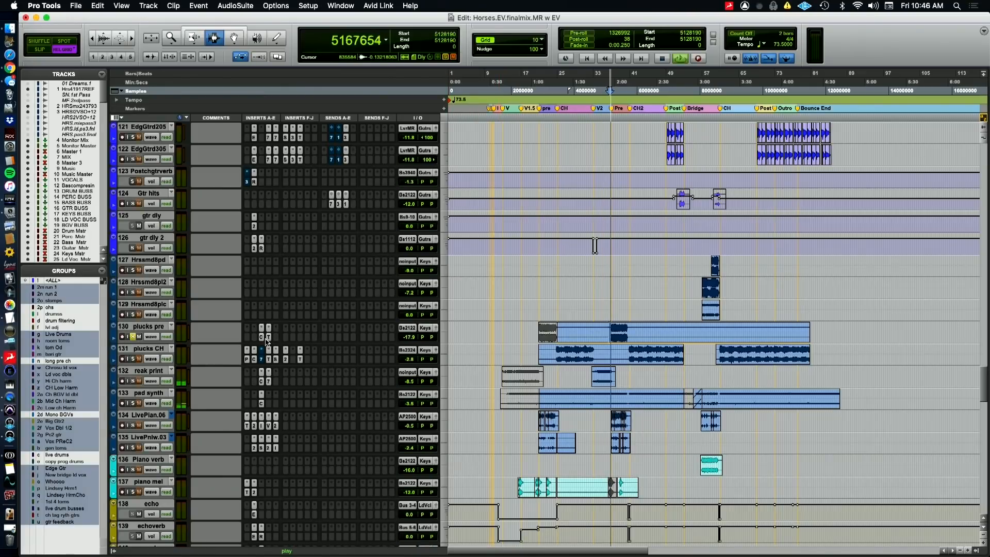
{"action": "left_click", "coordinate": [261, 337]}
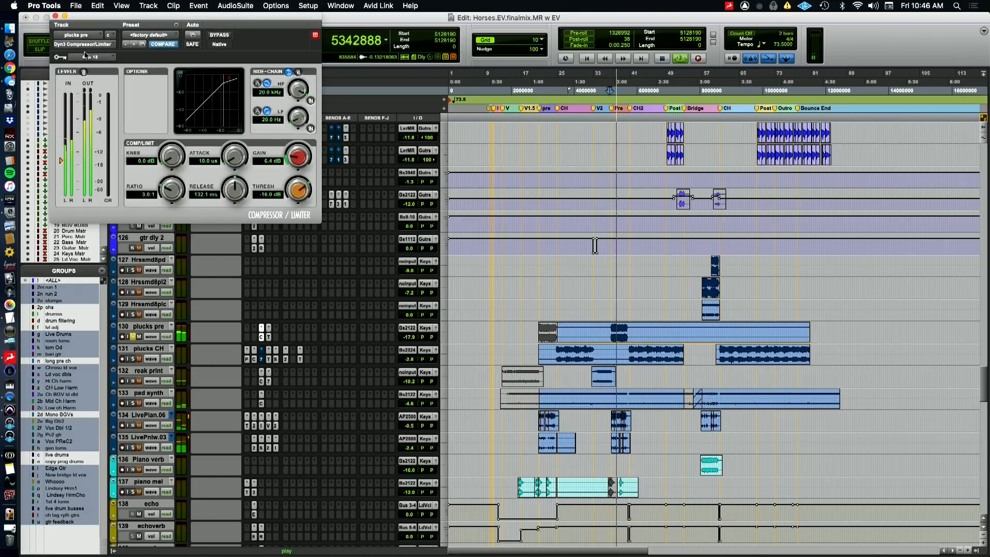
{"action": "left_click", "coordinate": [269, 337]}
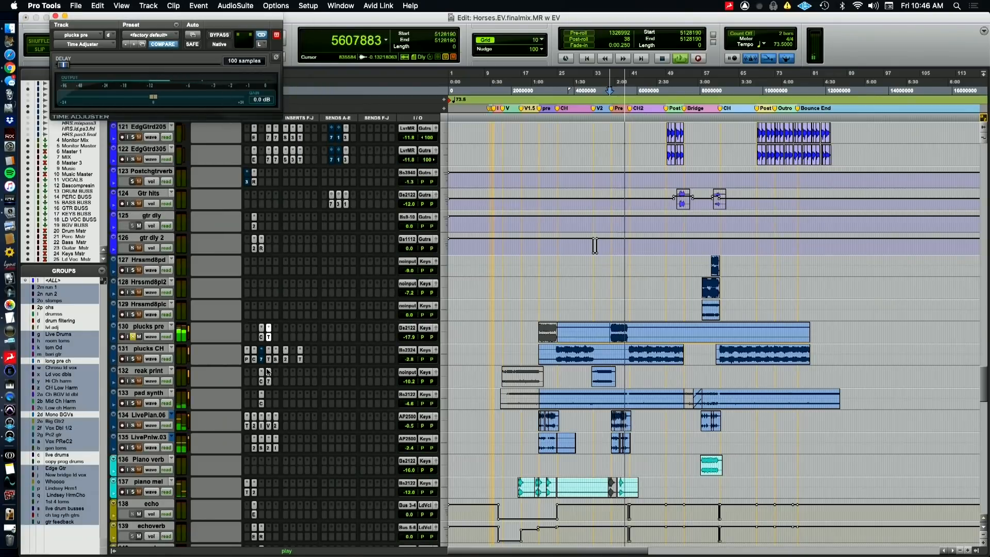
Solo plucks CH in place of plucks pre and play it from the first chorus
{"action": "left_click", "coordinate": [133, 337]}
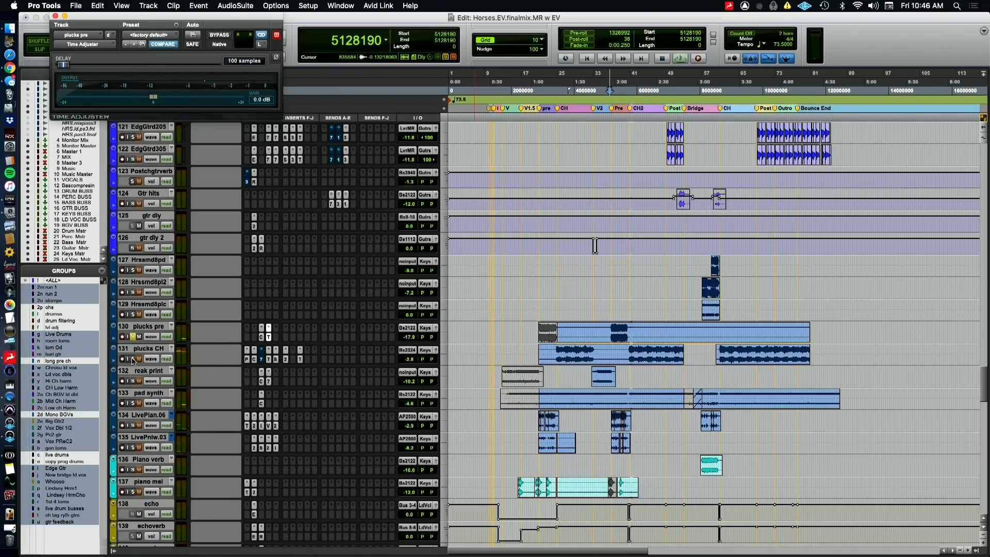
{"action": "key", "text": "space"}
{"action": "left_click", "coordinate": [133, 359]}
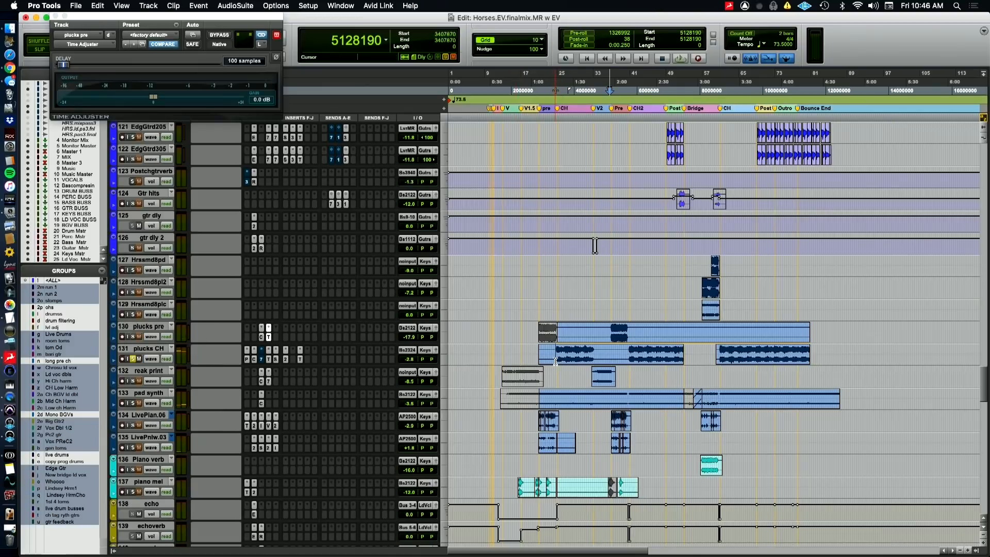
{"action": "key", "text": "space"}
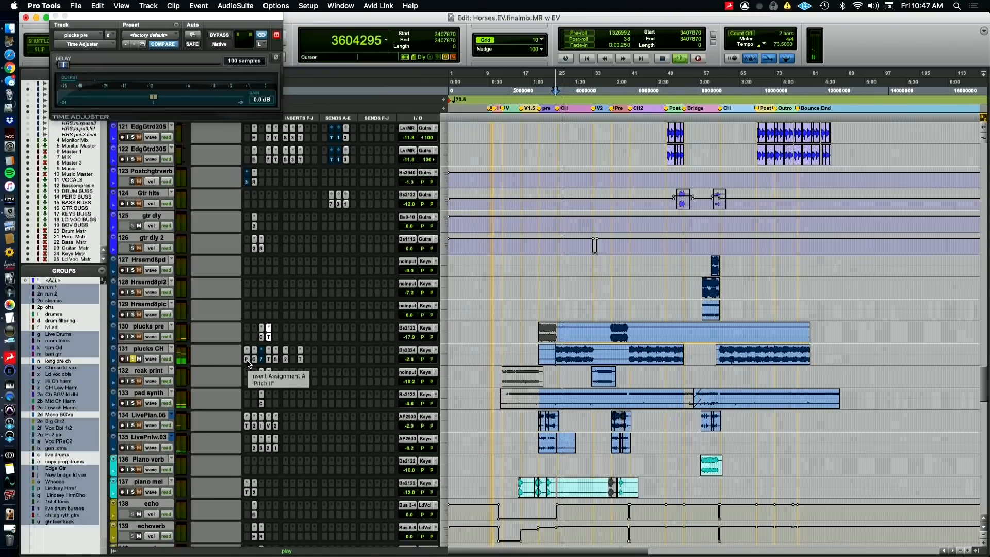
View the Pitch II, Dyn3 Compressor/Limiter, Time Adjuster and Sie-Q plugins on plucks CH during soloed playback
{"action": "left_click", "coordinate": [246, 360]}
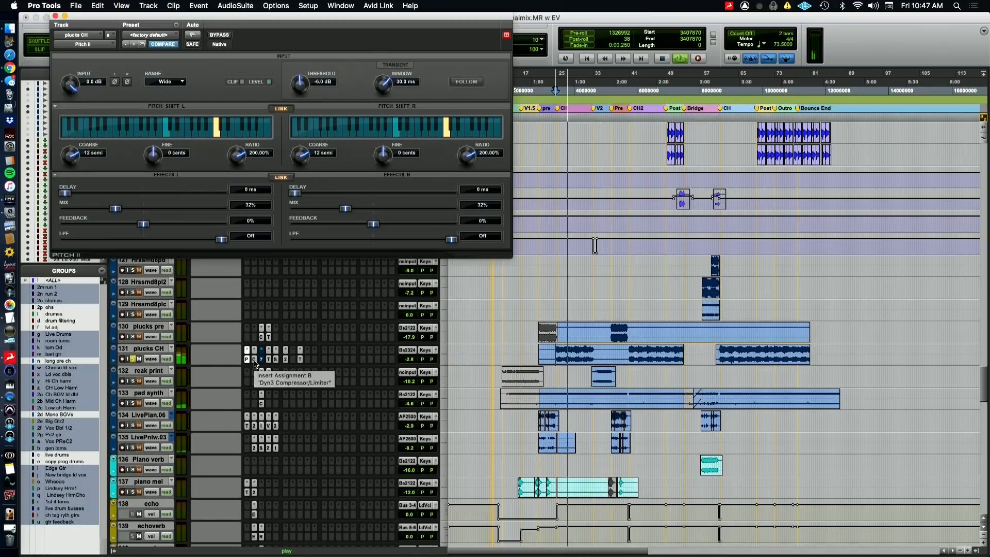
{"action": "left_click", "coordinate": [254, 359]}
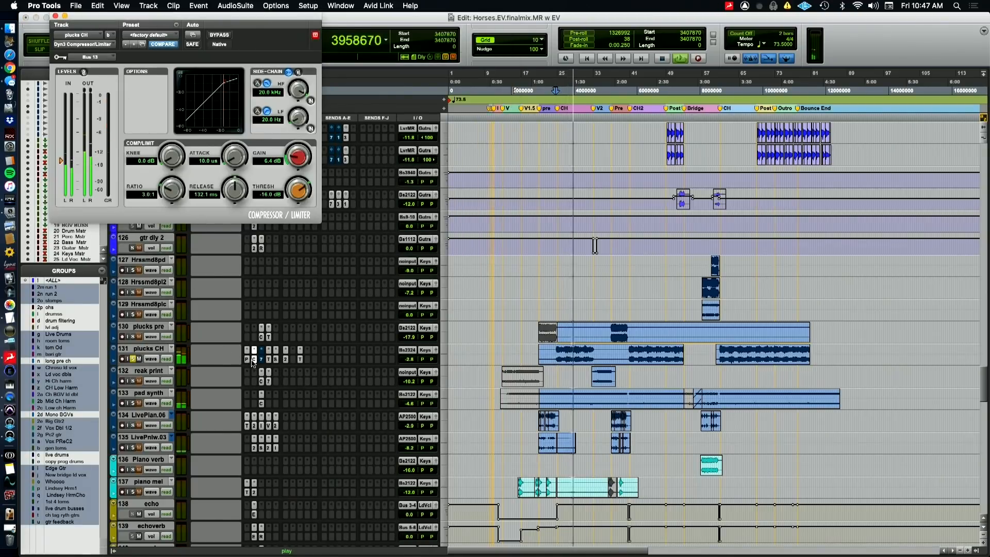
{"action": "left_click", "coordinate": [269, 359]}
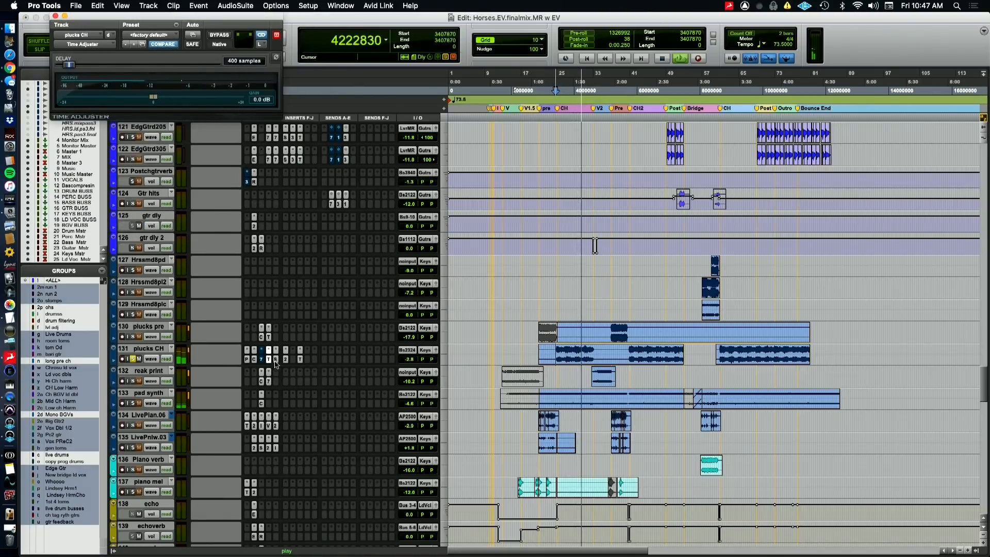
{"action": "left_click", "coordinate": [275, 360]}
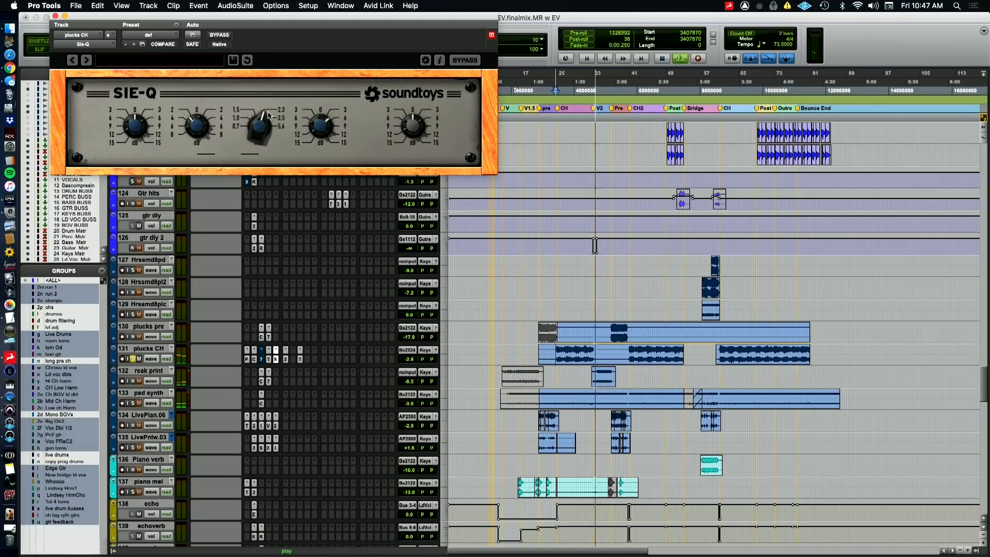
Switch briefly to the QuickTime camera view and return to Pro Tools to view plucks CH's FabFilter Pro-Q 2 and Transient Master plugins
{"action": "key", "text": "super+Tab"}
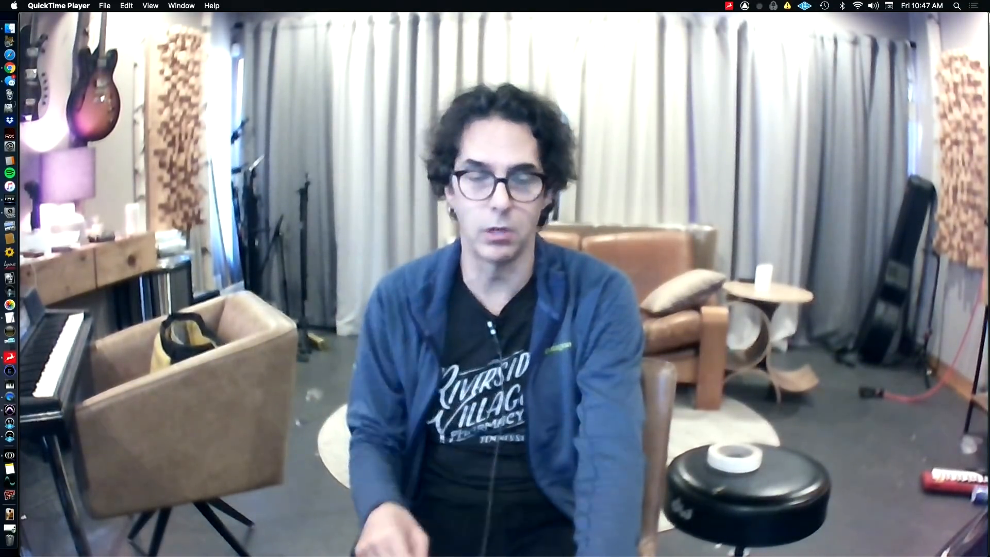
{"action": "key", "text": "super+Tab"}
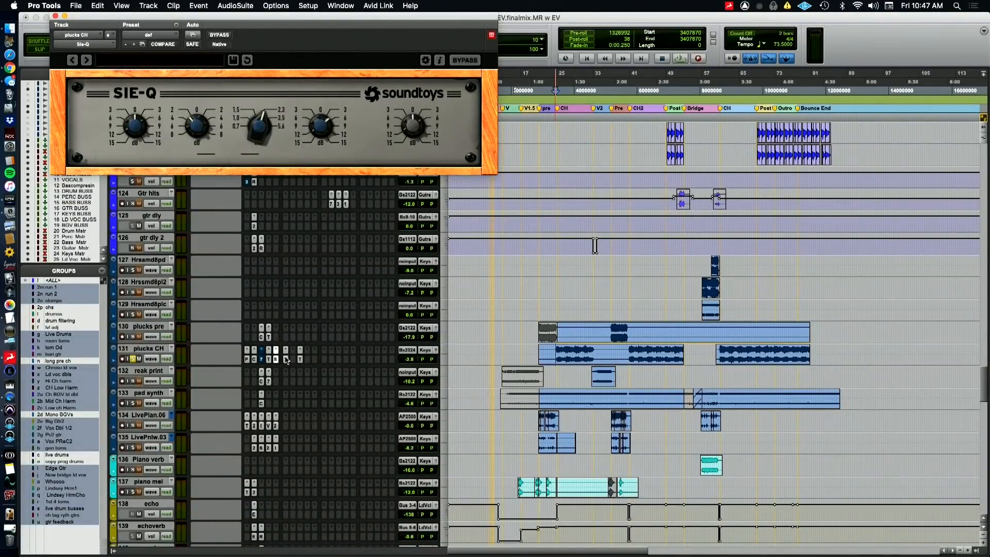
{"action": "left_click", "coordinate": [286, 359]}
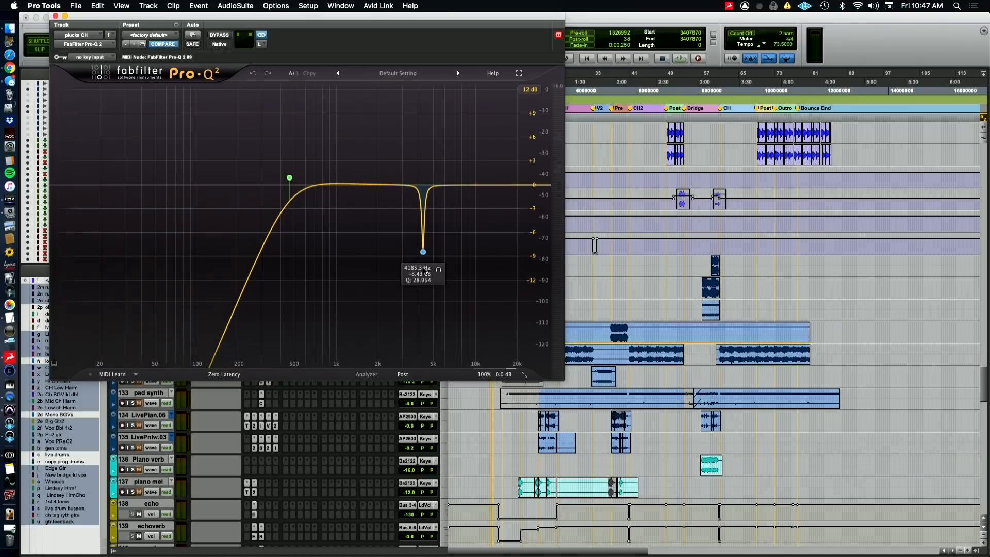
{"action": "left_click_drag", "start_coordinate": [225, 18], "coordinate": [611, 35]}
{"action": "left_click", "coordinate": [302, 364]}
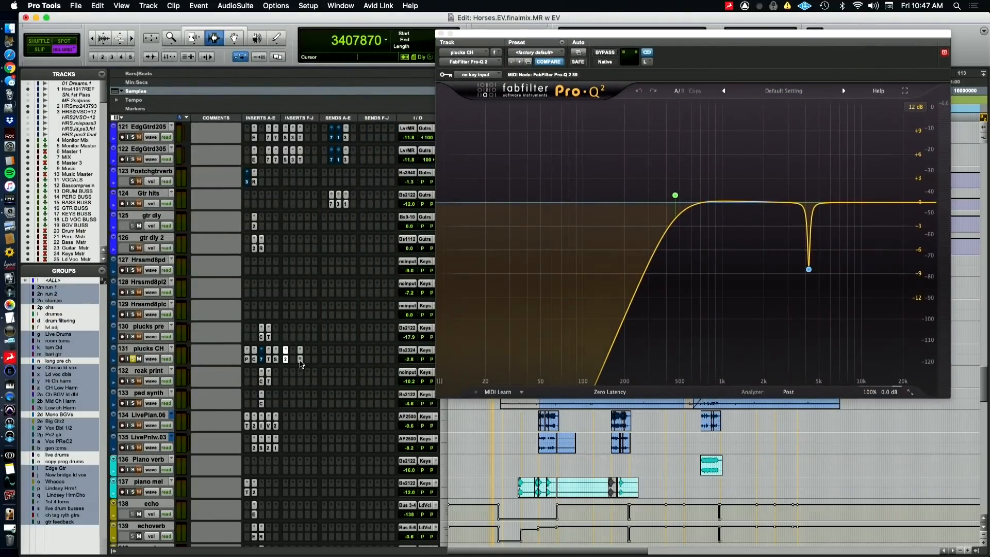
{"action": "left_click", "coordinate": [300, 363]}
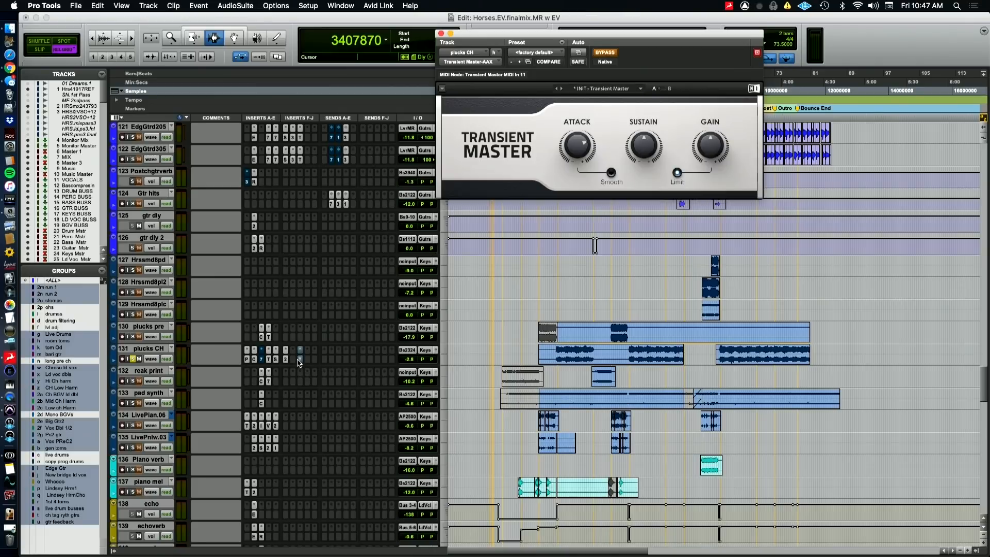
Bypass the plucks CH inserts except the Time Adjuster, and make the EQ3 7-Band inactive
{"action": "left_click", "coordinate": [262, 359]}
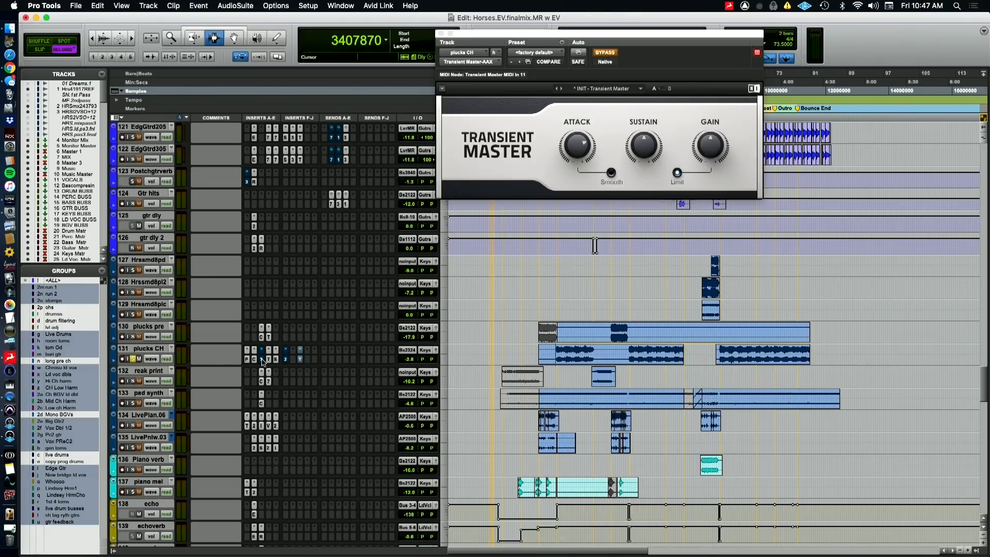
{"action": "left_click", "coordinate": [263, 361]}
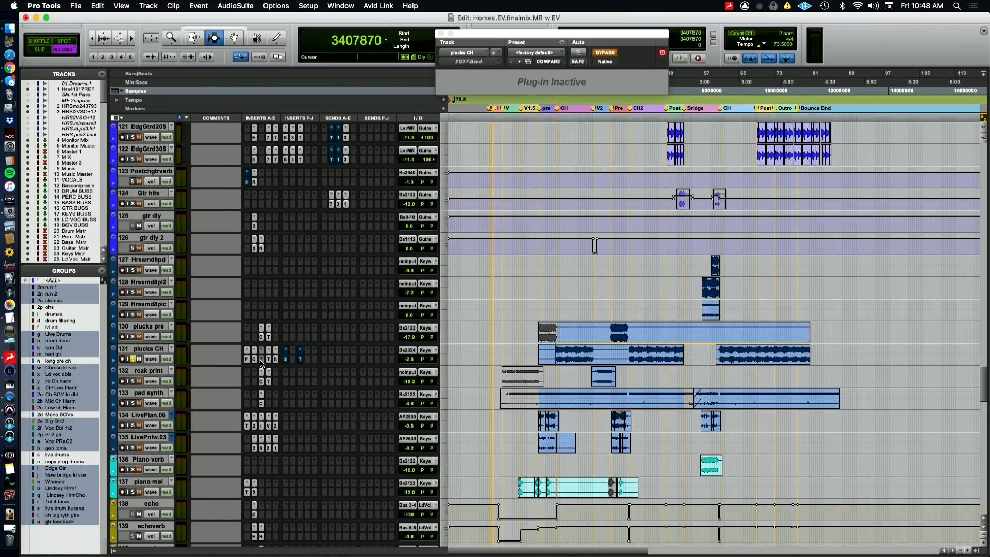
{"action": "left_click", "coordinate": [248, 360], "text": "shift+super"}
{"action": "left_click", "coordinate": [268, 359]}
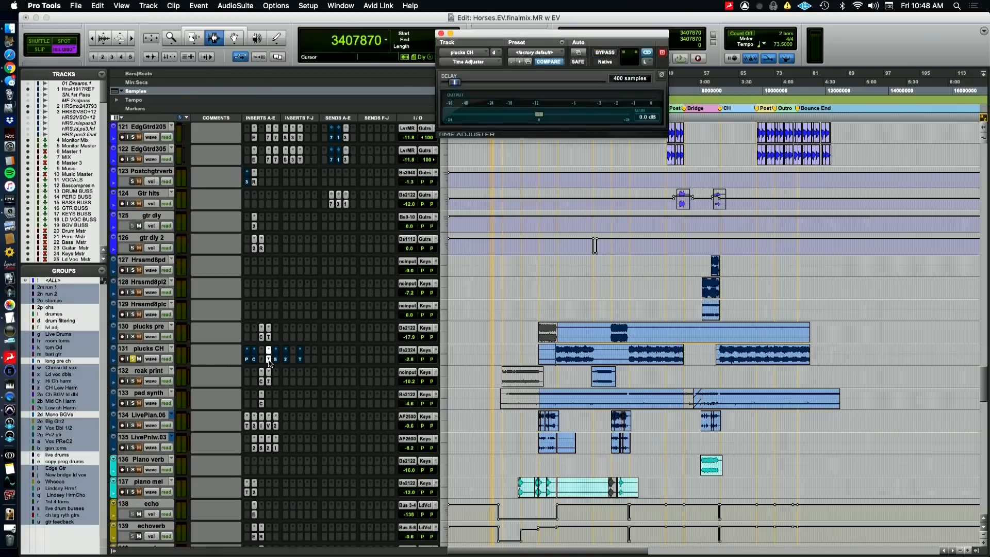
{"action": "left_click", "coordinate": [268, 359], "text": "super"}
{"action": "left_click", "coordinate": [268, 361], "text": "super"}
Play plucks CH soloed from the first chorus and re-enable its Pitch II plugin for comparison
{"action": "key", "text": "space"}
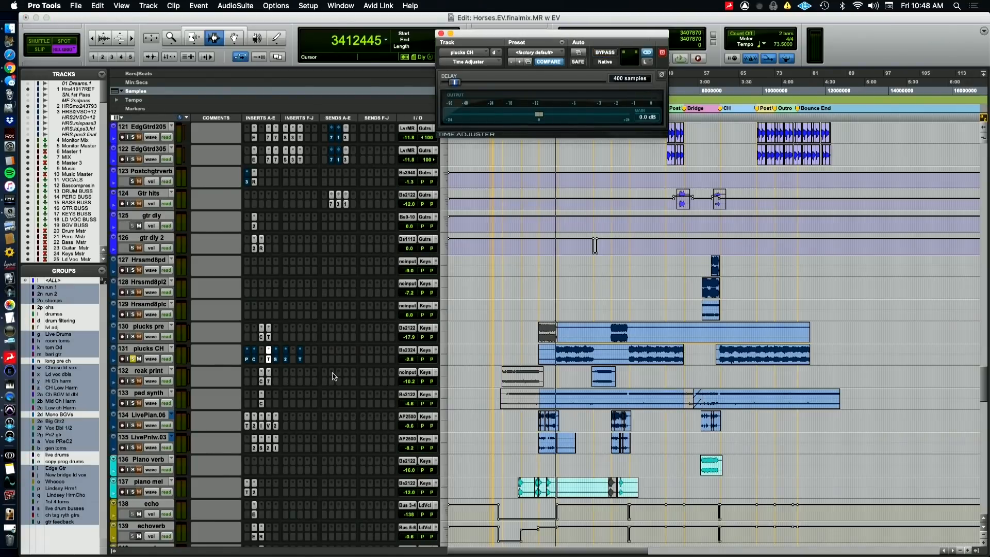
{"action": "left_click", "coordinate": [246, 359]}
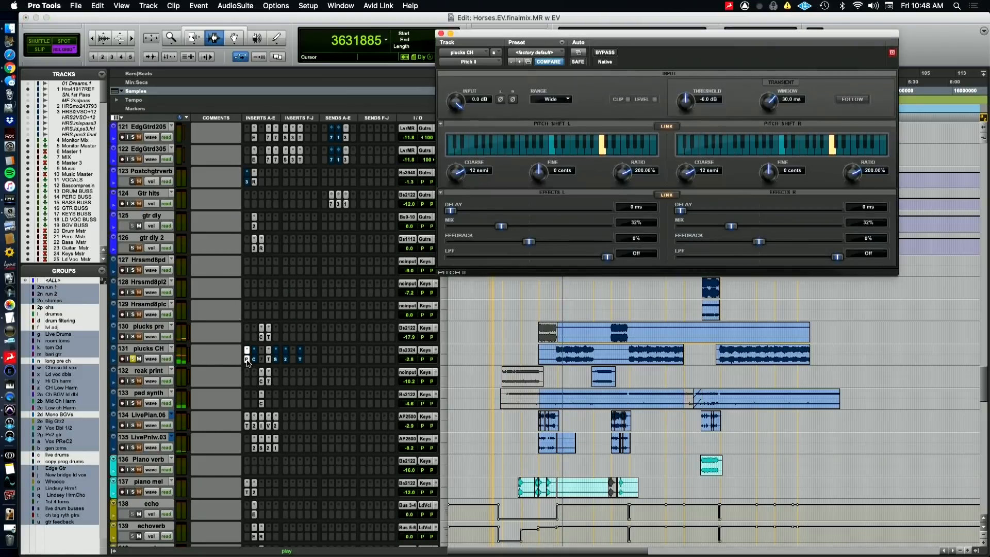
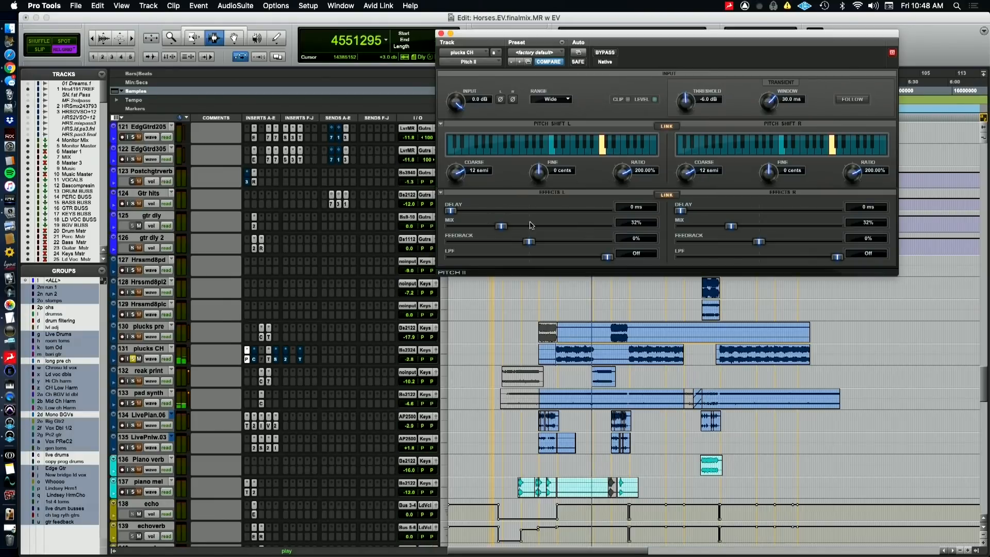
Re-enable the Dyn3 Compressor/Limiter and Sie-Q plugins on plucks CH while auditioning the chorus soloed
{"action": "left_click", "coordinate": [254, 360]}
{"action": "left_click", "coordinate": [254, 360], "text": "super"}
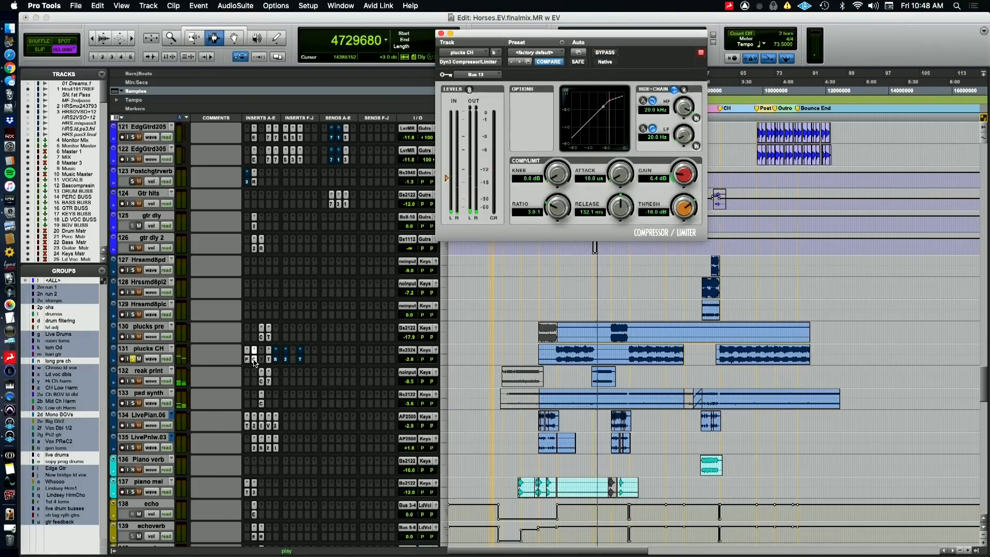
{"action": "key", "text": "space"}
{"action": "left_click", "coordinate": [276, 360]}
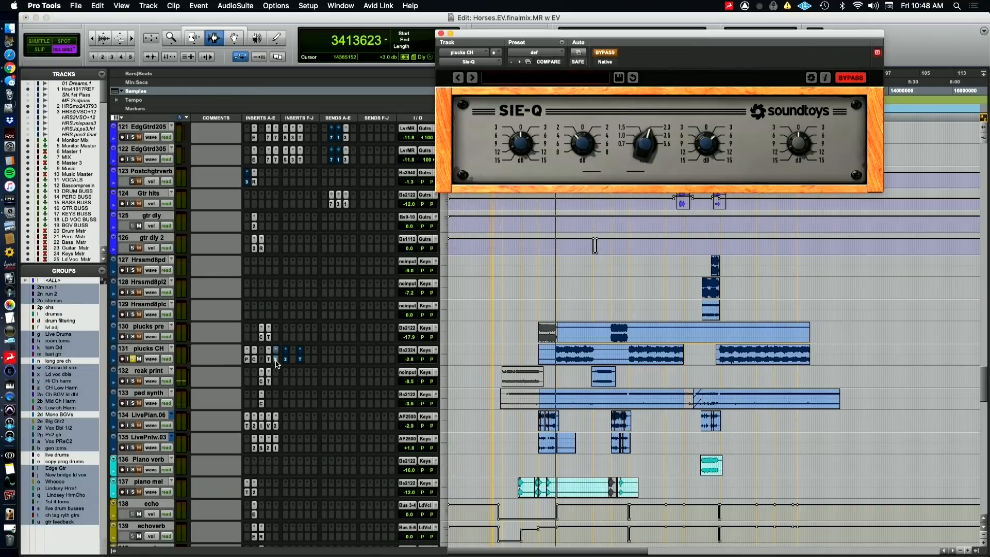
{"action": "key", "text": "space"}
{"action": "left_click", "coordinate": [276, 360], "text": "super"}
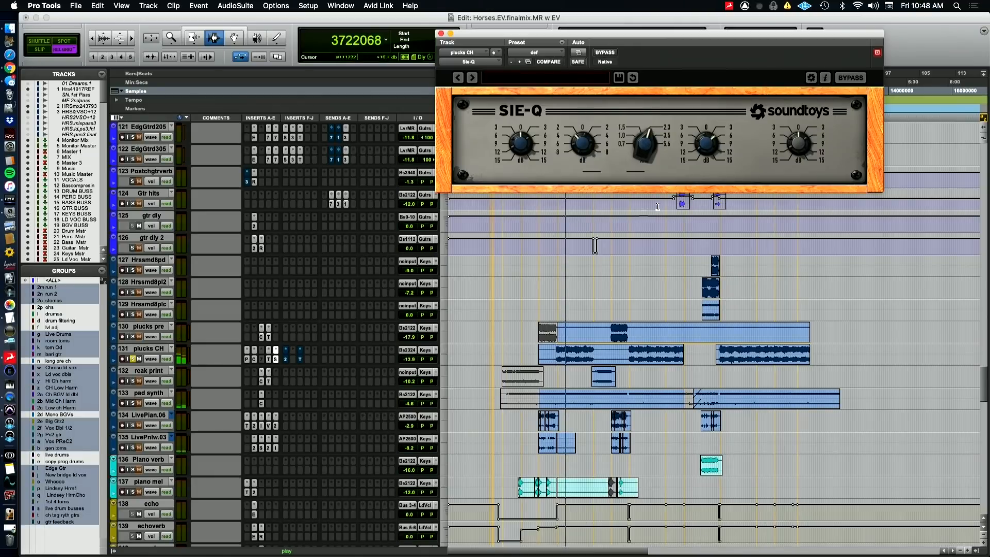
Re-enable plucks CH's FabFilter Pro-Q 2 and compare its narrow 4185.3 Hz bell band off and on during playback
{"action": "left_click", "coordinate": [285, 359]}
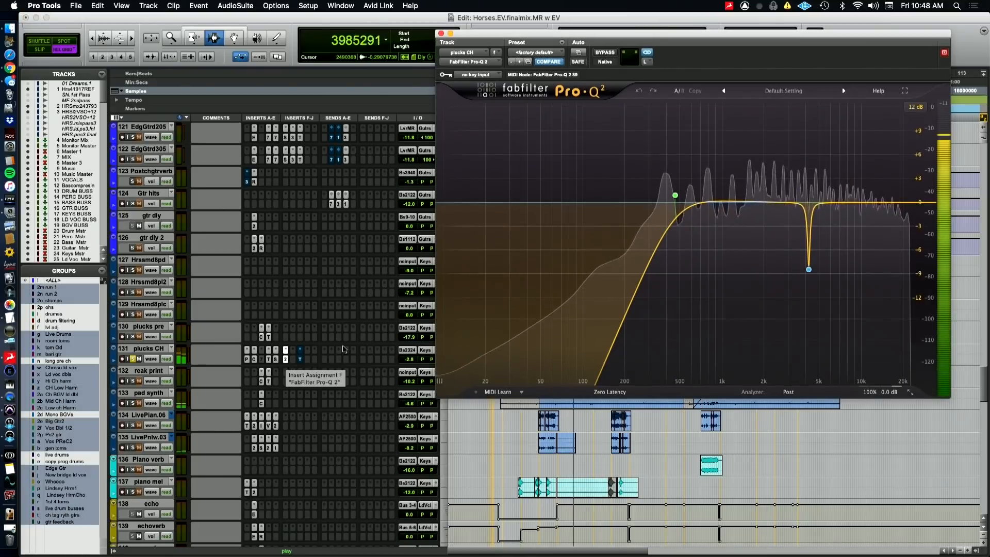
{"action": "mouse_move", "coordinate": [824, 255]}
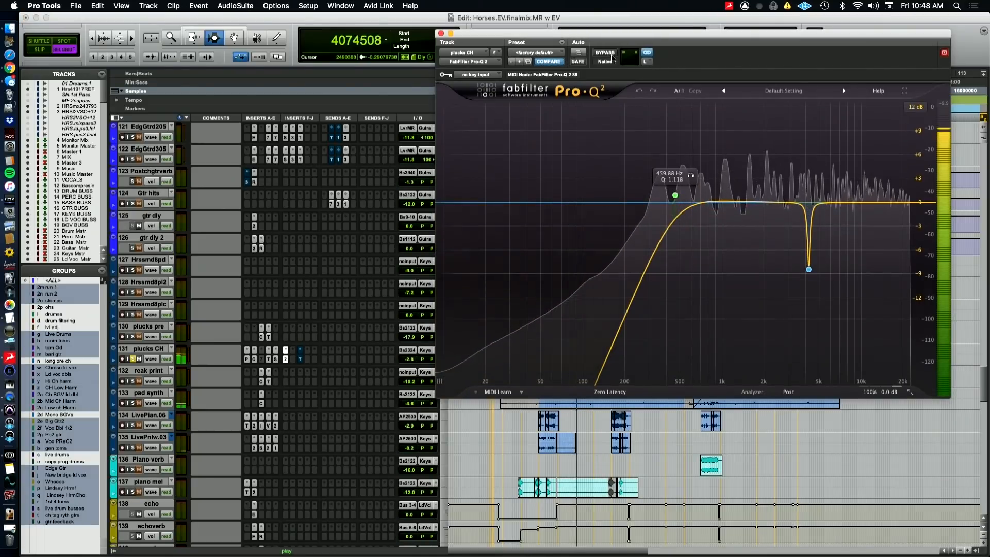
{"action": "left_click", "coordinate": [808, 269]}
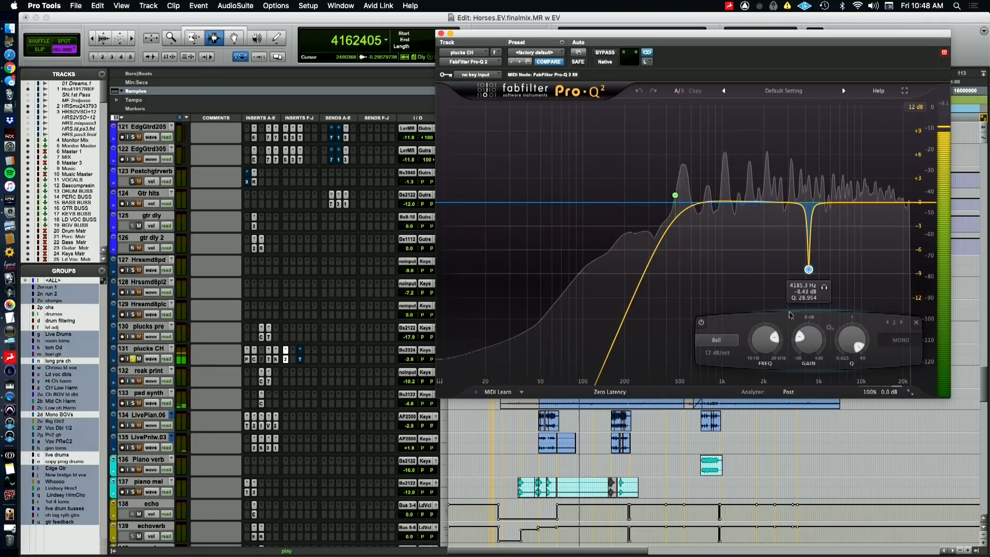
{"action": "left_click", "coordinate": [700, 323]}
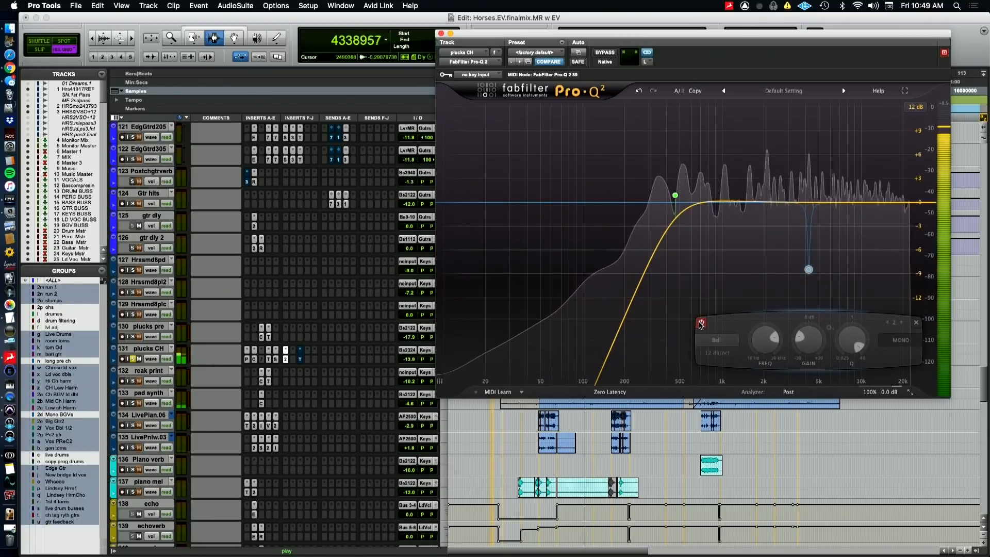
{"action": "left_click", "coordinate": [700, 323]}
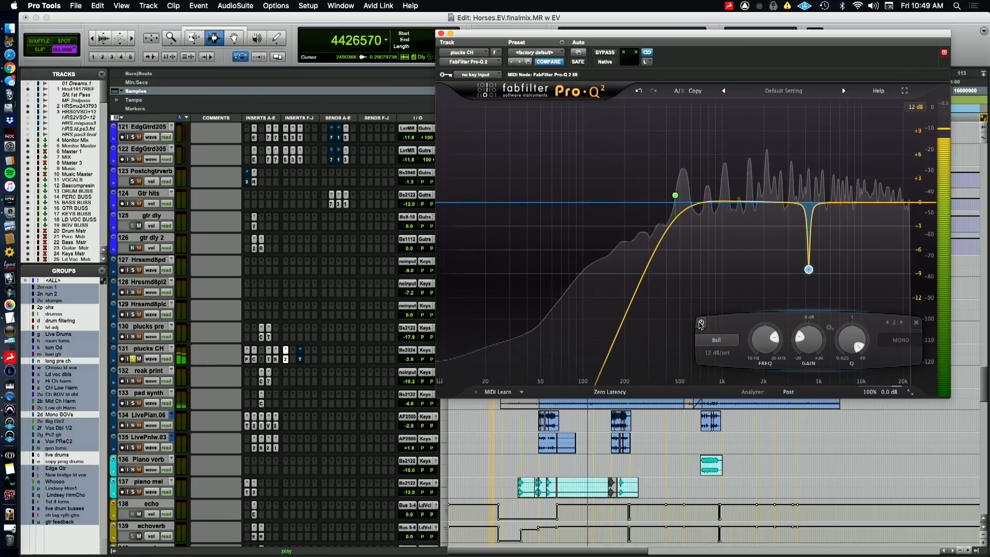
{"action": "mouse_move", "coordinate": [815, 293]}
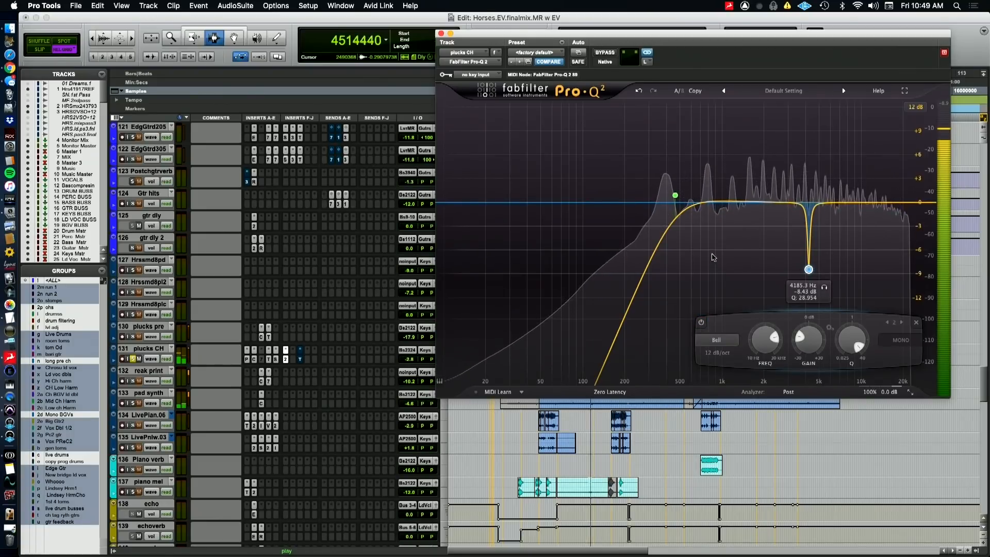
Compare the Pro-Q 2 low-cut band off and on while plucks CH plays soloed from the chorus
{"action": "mouse_move", "coordinate": [676, 202]}
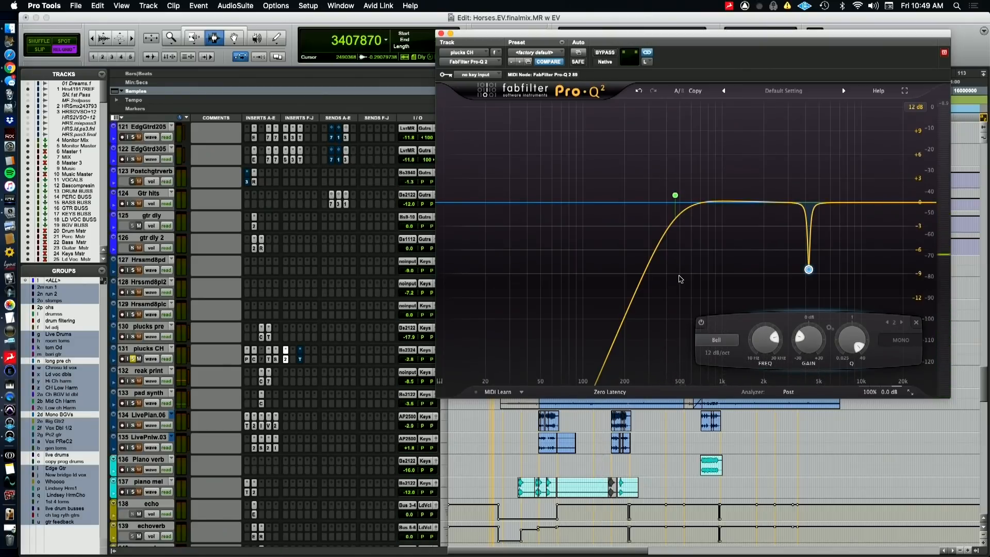
{"action": "mouse_move", "coordinate": [687, 185]}
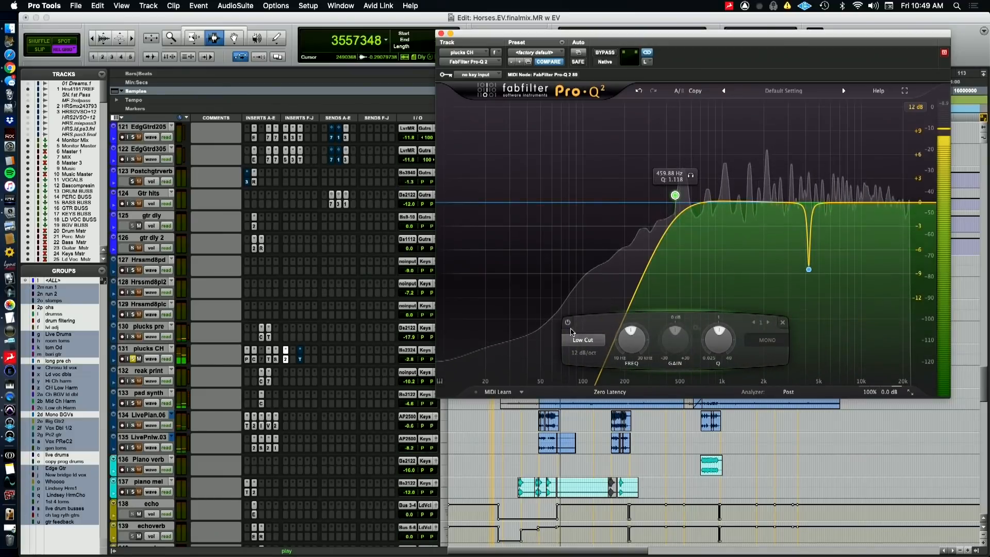
{"action": "left_click", "coordinate": [567, 324]}
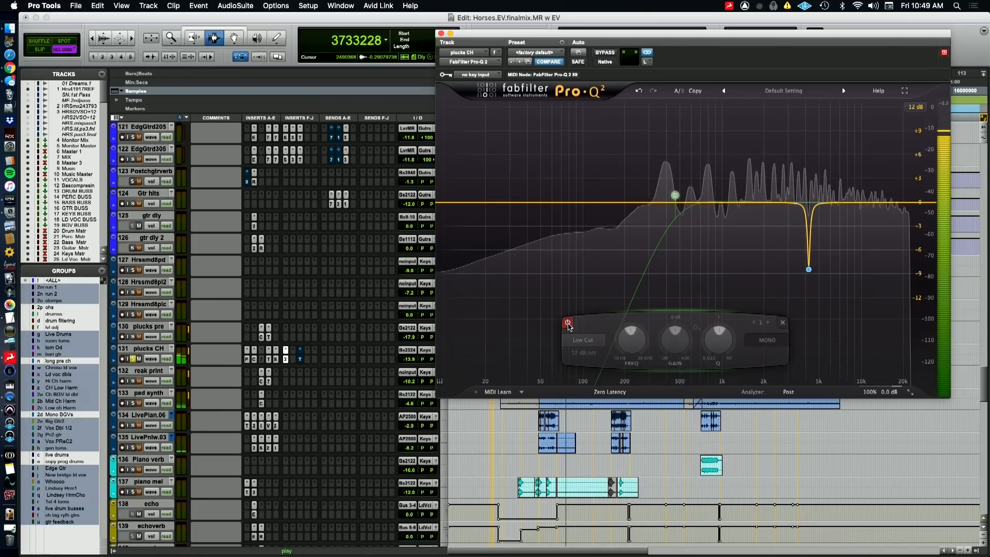
{"action": "left_click", "coordinate": [567, 323]}
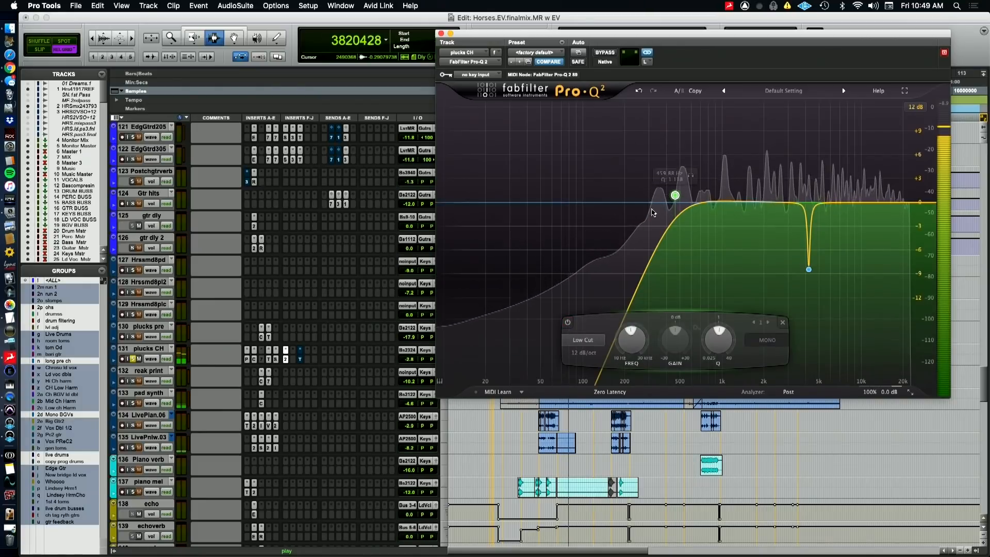
{"action": "key", "text": "space"}
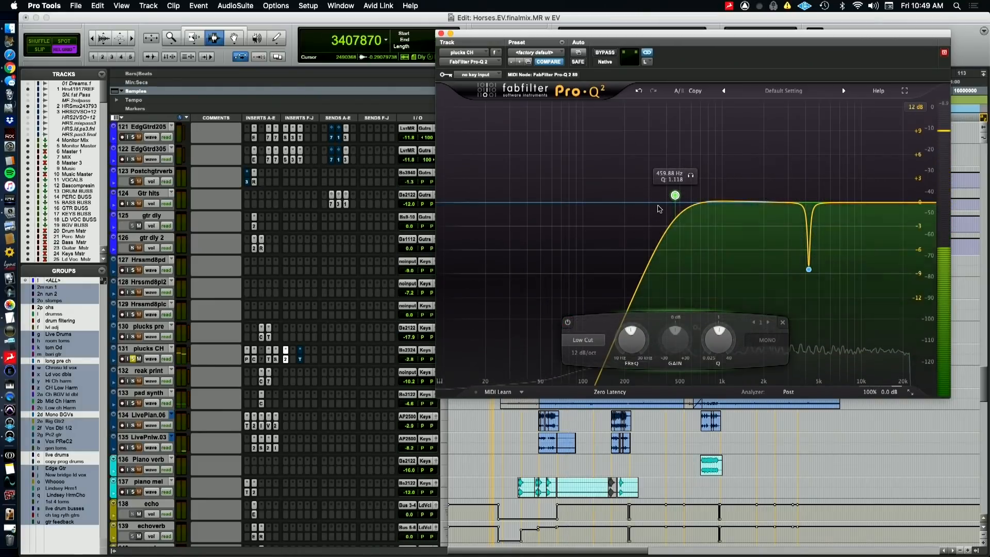
Play plucks CH soloed and compare its Transient Master plugin active and bypassed
{"action": "key", "text": "space"}
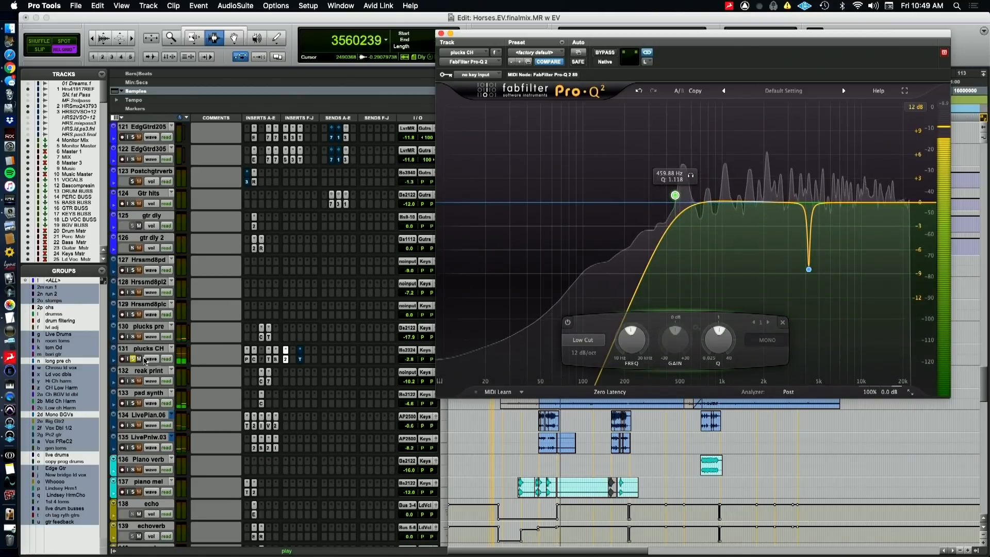
{"action": "left_click", "coordinate": [300, 359]}
{"action": "left_click", "coordinate": [300, 359]}
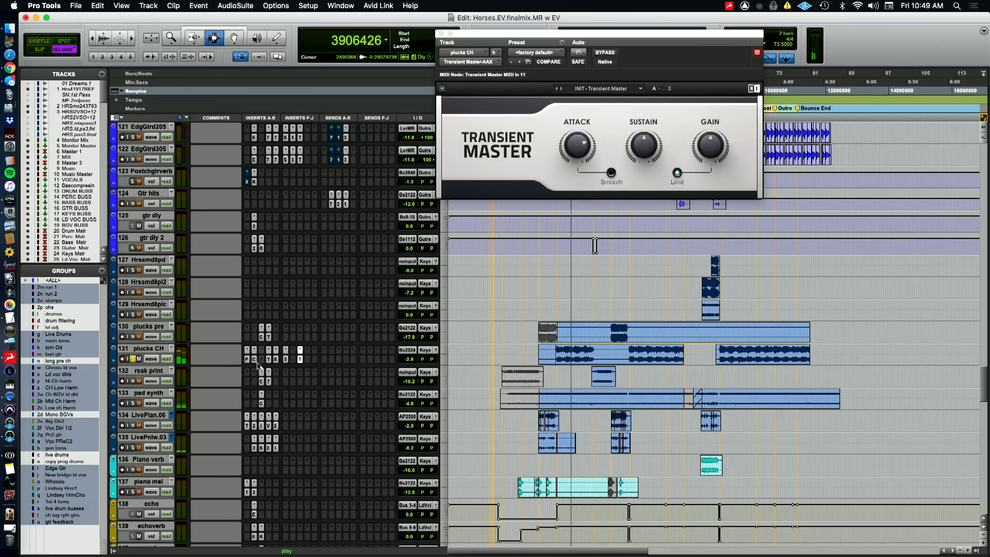
{"action": "key", "text": "space"}
{"action": "key", "text": "space"}
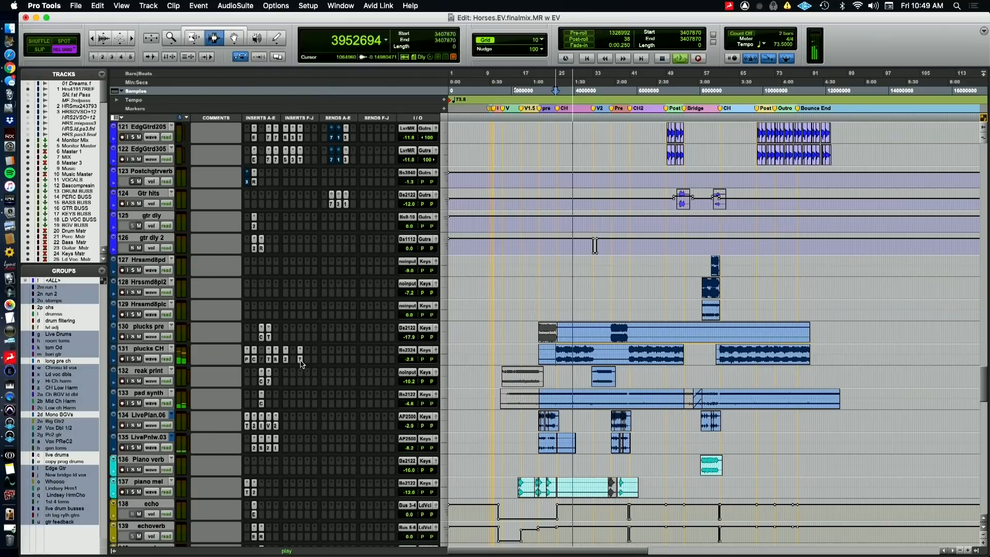
{"action": "key", "text": "space"}
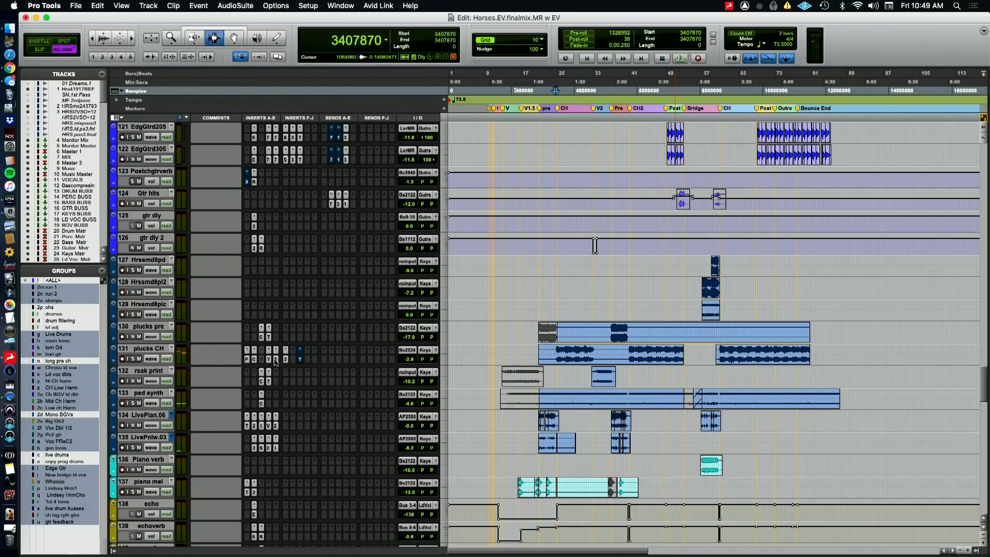
Bypass all the remaining active plucks CH inserts and play the unprocessed track soloed from the chorus
{"action": "left_click", "coordinate": [270, 359], "text": "super"}
{"action": "left_click", "coordinate": [268, 360], "text": "super"}
{"action": "left_click", "coordinate": [253, 359], "text": "super"}
{"action": "key", "text": "space"}
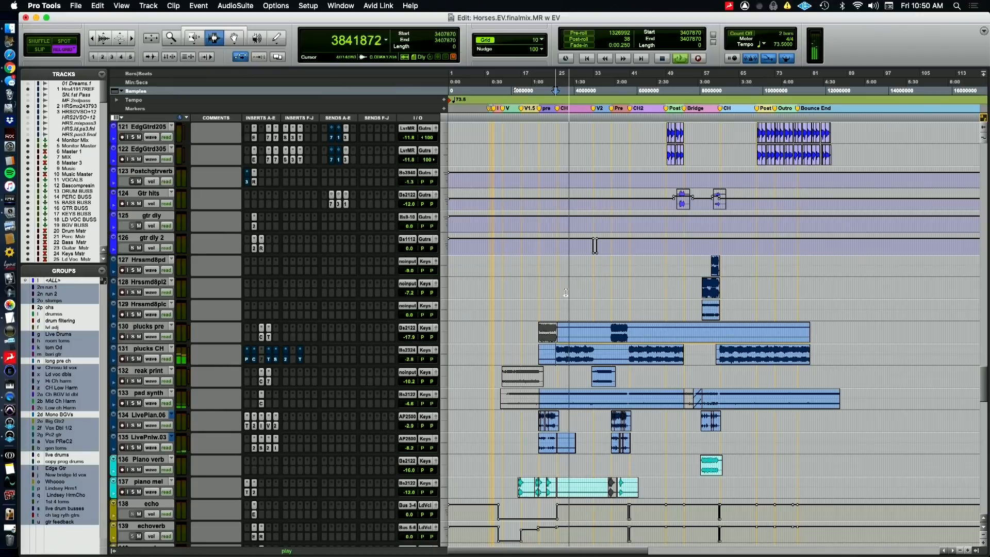
{"action": "key", "text": "space"}
Switch briefly to the QuickTime camera view, return to Pro Tools, and play plucks CH with all its bypassed inserts re-enabled
{"action": "key", "text": "super+Tab"}
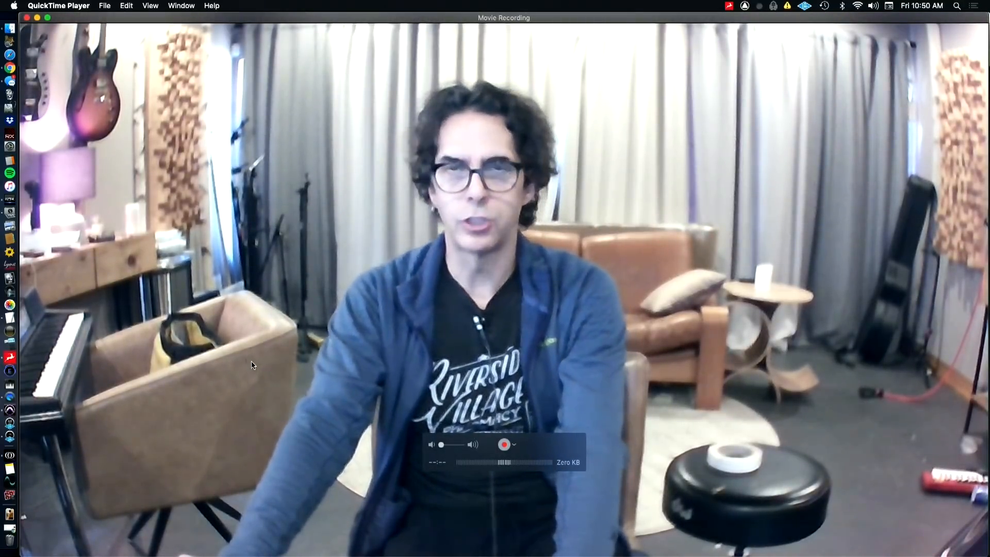
{"action": "key", "text": "super+Tab"}
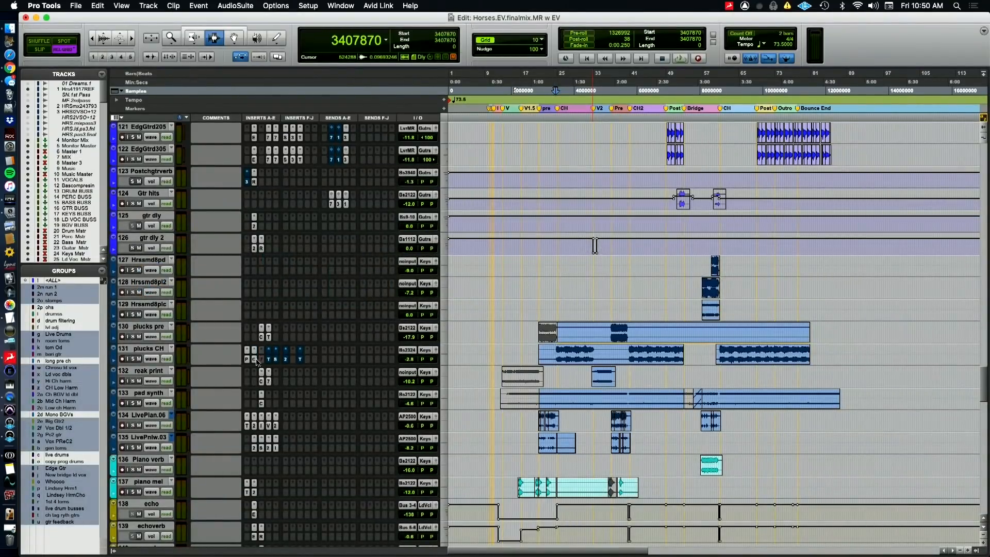
{"action": "left_click", "coordinate": [286, 359], "text": "super"}
{"action": "left_click", "coordinate": [300, 360], "text": "super"}
{"action": "key", "text": "space"}
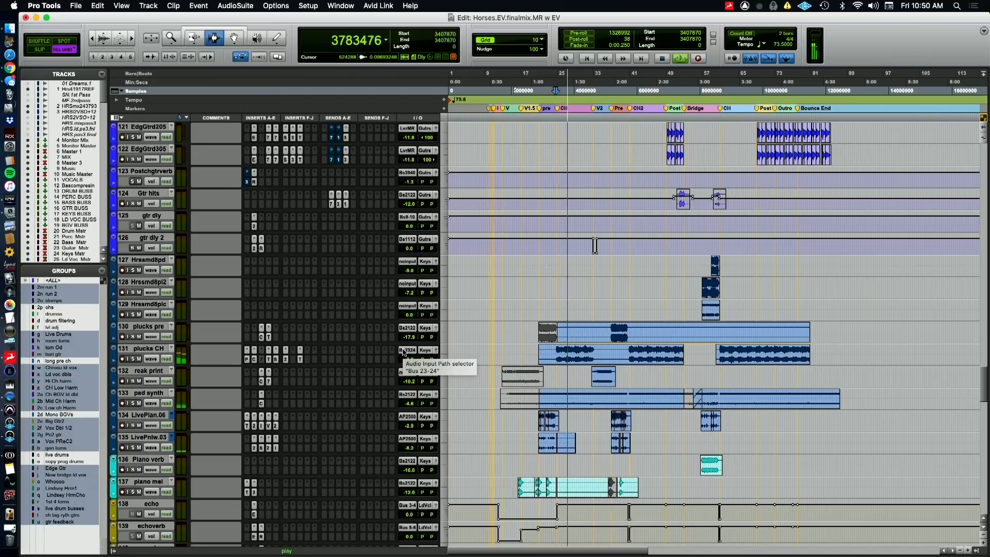
{"action": "key", "text": "space"}
Switch to the QuickTime camera view and back to Pro Tools, and play reak print soloed from the start of its second-verse clip
{"action": "key", "text": "super+Tab"}
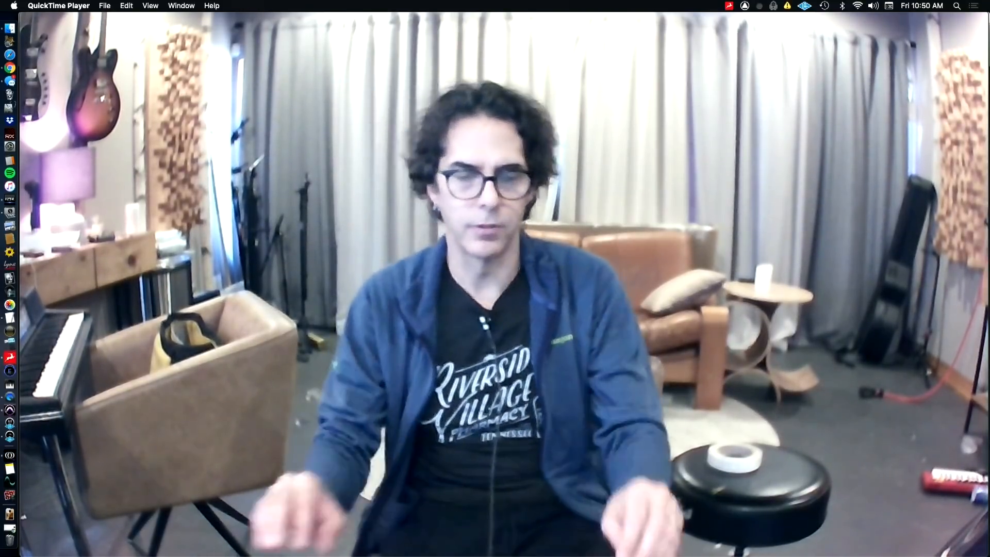
{"action": "mouse_move", "coordinate": [408, 465]}
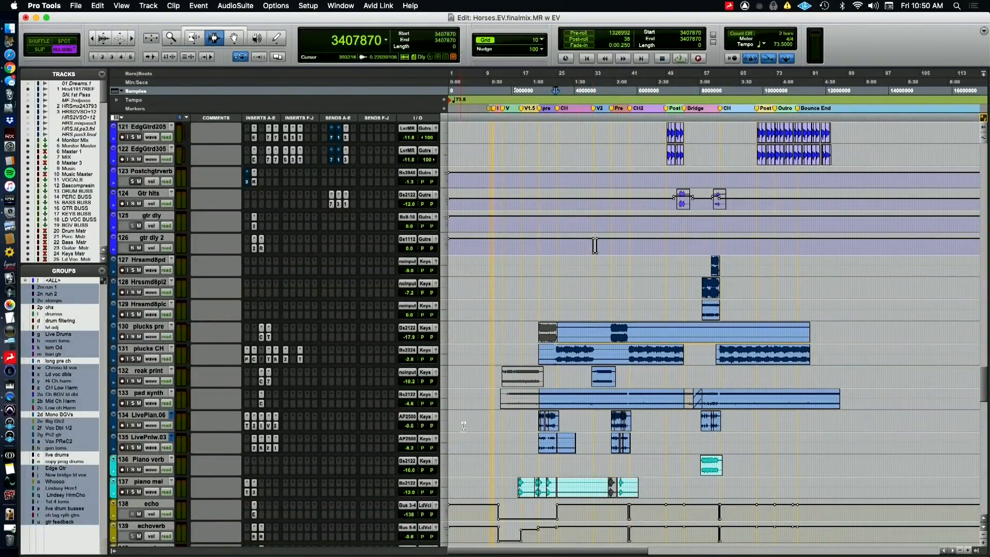
{"action": "left_click", "coordinate": [590, 382]}
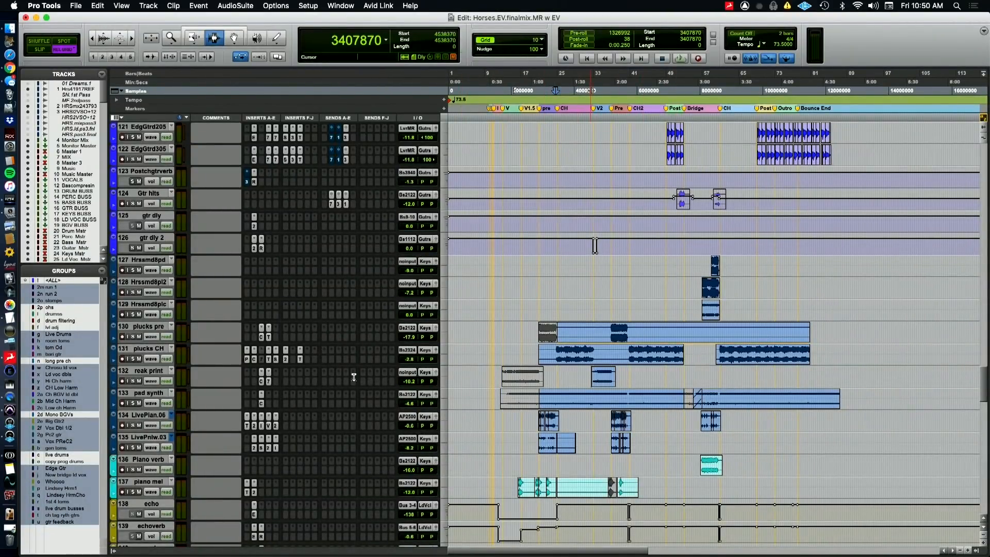
{"action": "left_click", "coordinate": [133, 381]}
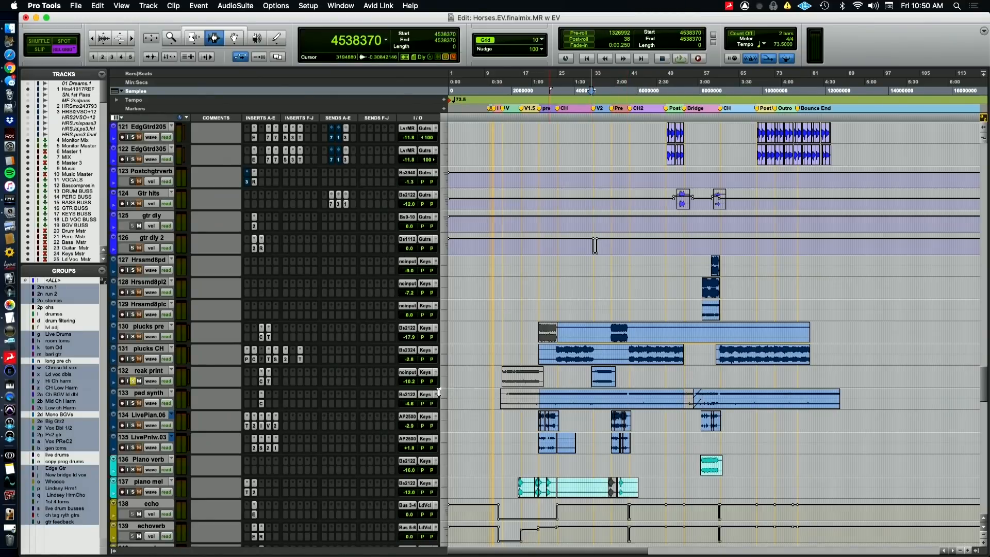
{"action": "key", "text": "space"}
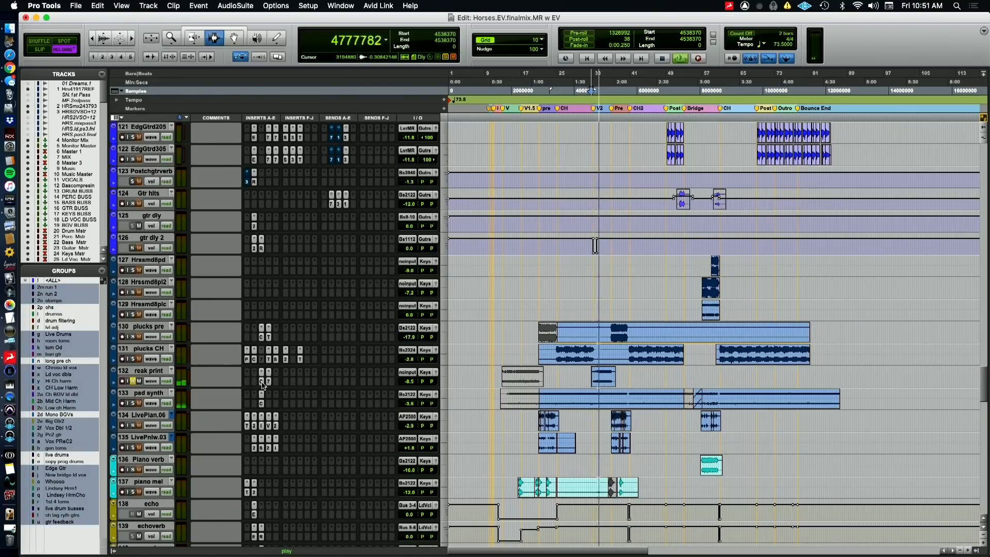
View reak print's Dyn3 Compressor/Limiter and EQ3 7-Band plugins, and play the section with the track unsoloed
{"action": "left_click", "coordinate": [262, 381]}
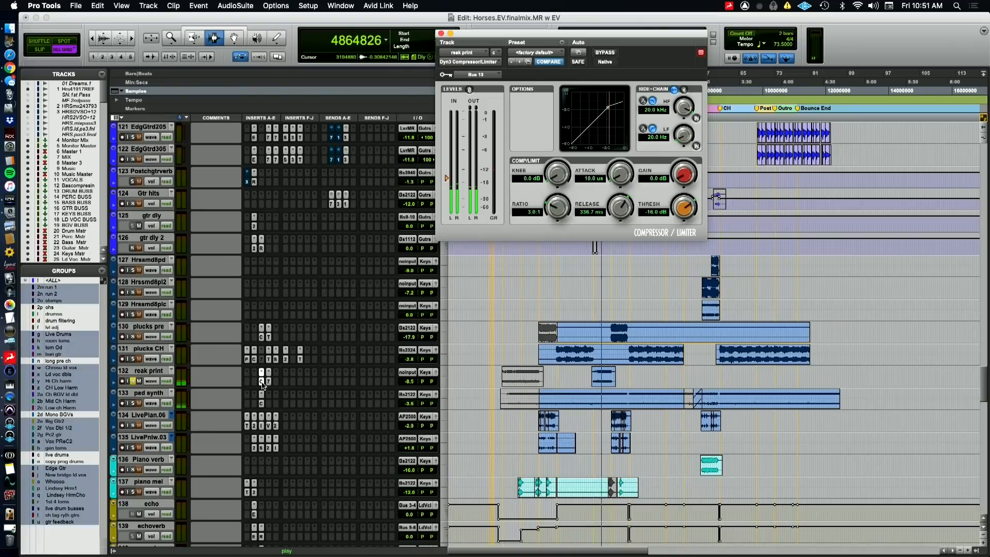
{"action": "left_click", "coordinate": [262, 382]}
{"action": "left_click", "coordinate": [268, 381]}
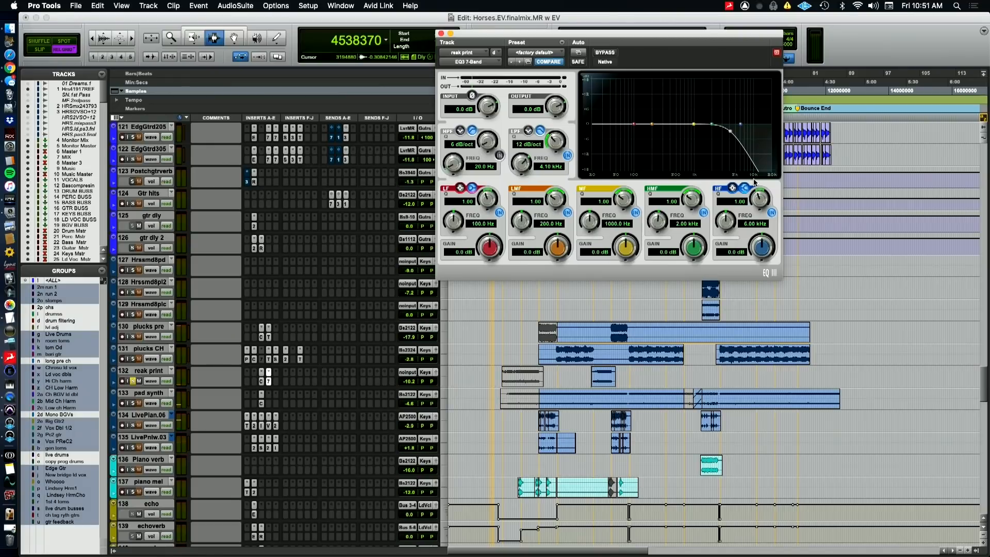
{"action": "left_click", "coordinate": [132, 382]}
{"action": "key", "text": "space"}
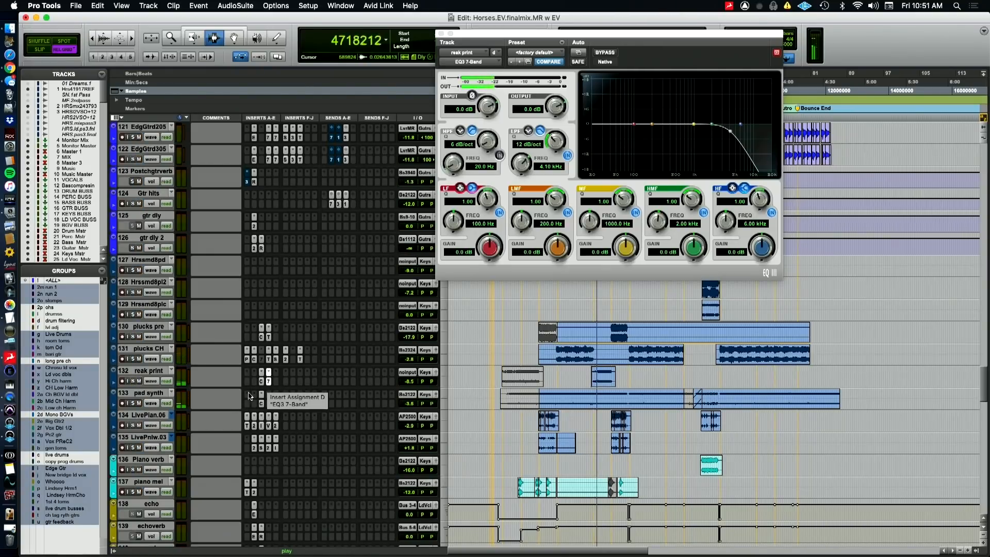
Solo pad synth and reak print together and view pad synth's Dyn3 Compressor/Limiter
{"action": "left_click", "coordinate": [133, 403]}
{"action": "left_click", "coordinate": [133, 380]}
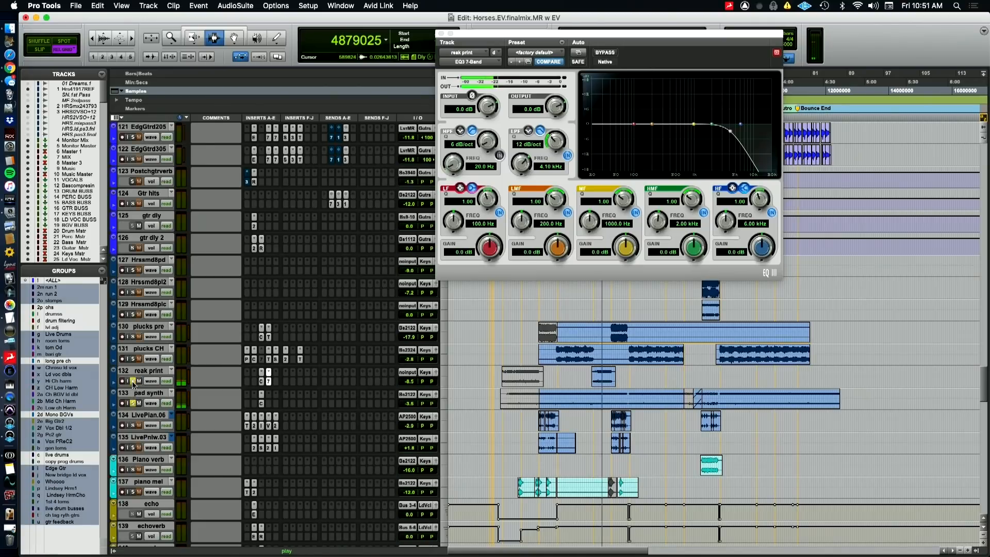
{"action": "left_click", "coordinate": [261, 405]}
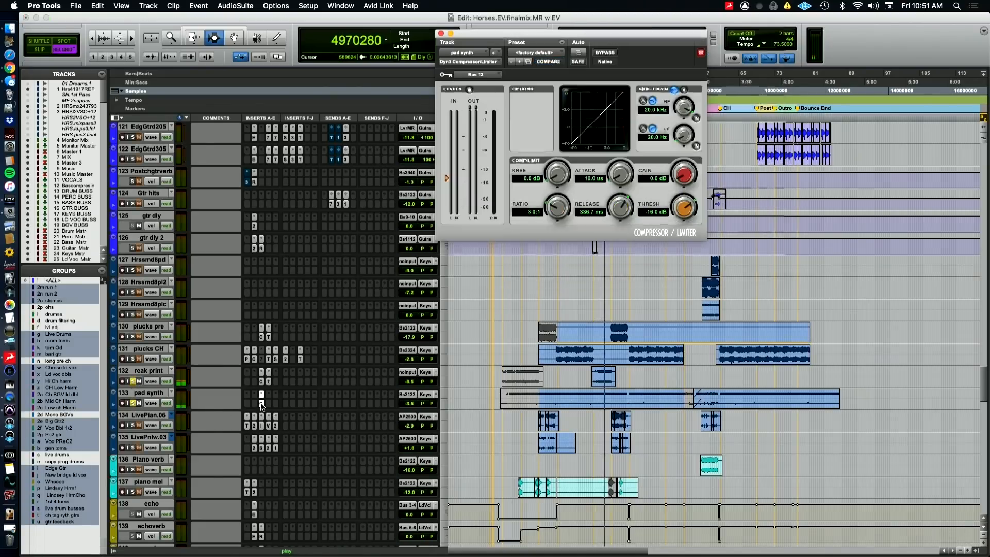
{"action": "left_click", "coordinate": [261, 404]}
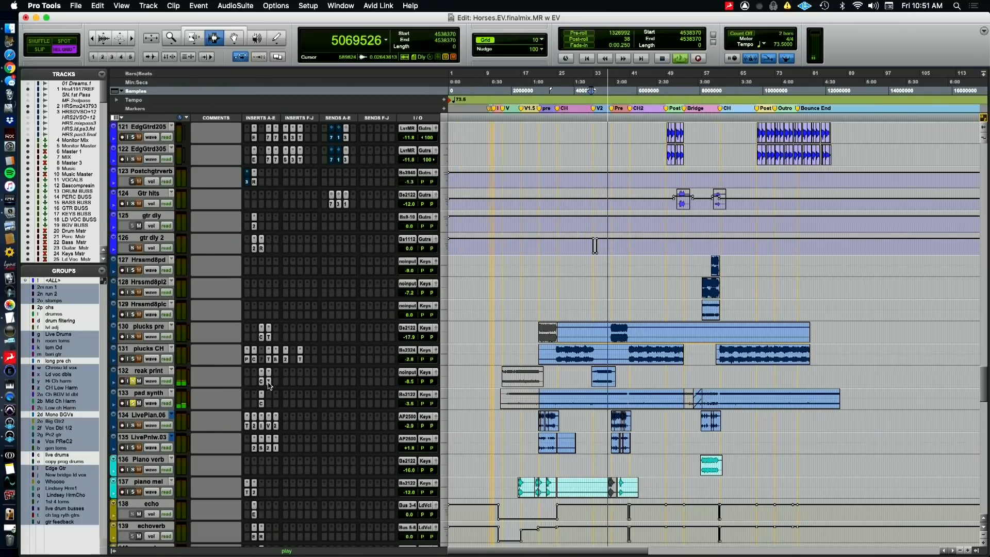
Bypass reak print's EQ3 7-Band and audition the track soloed without pad synth
{"action": "left_click", "coordinate": [268, 381]}
{"action": "left_click", "coordinate": [605, 52]}
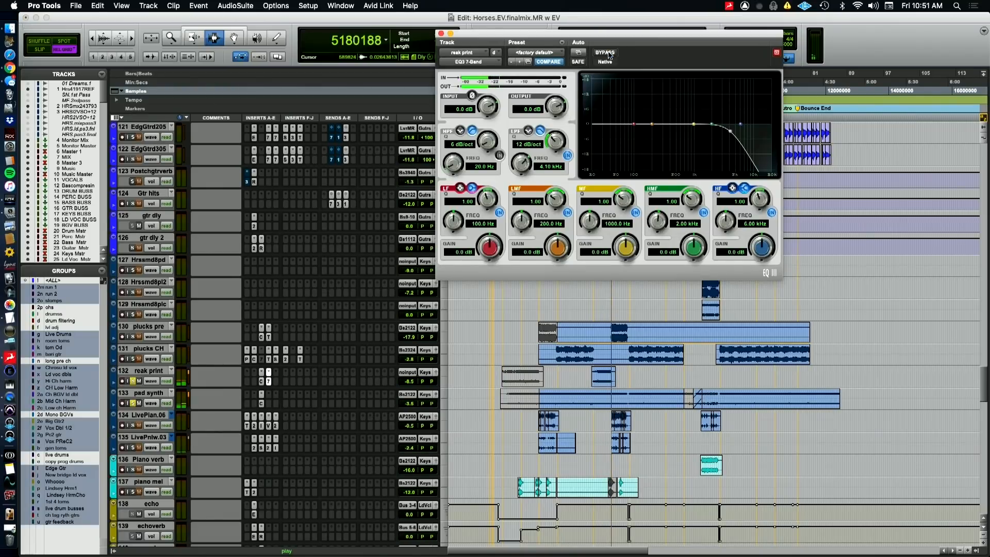
{"action": "left_click", "coordinate": [133, 402]}
{"action": "left_click", "coordinate": [133, 381]}
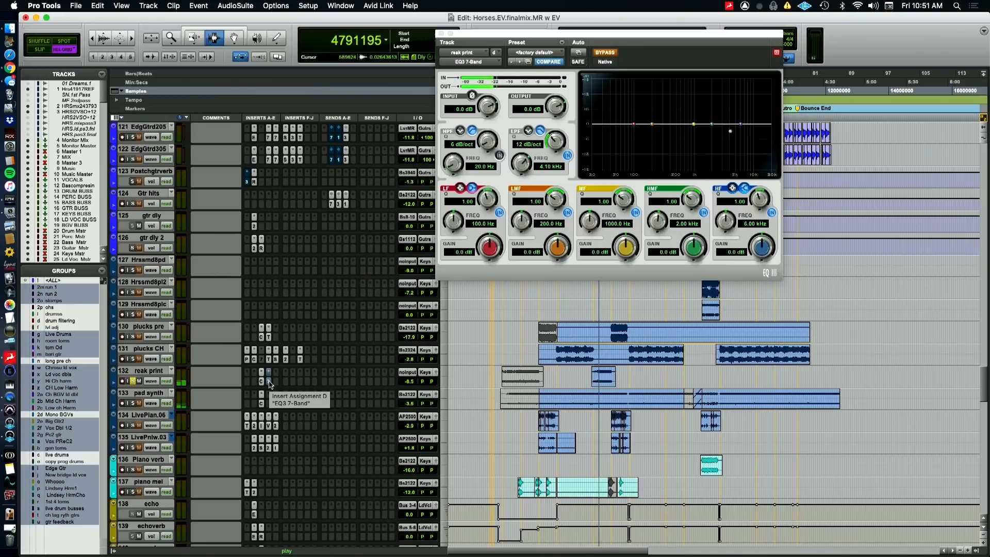
Reactivate reak print's EQ3 7-Band, and audition pad synth soloed from the pre-chorus and the first chorus
{"action": "left_click", "coordinate": [269, 382], "text": "super"}
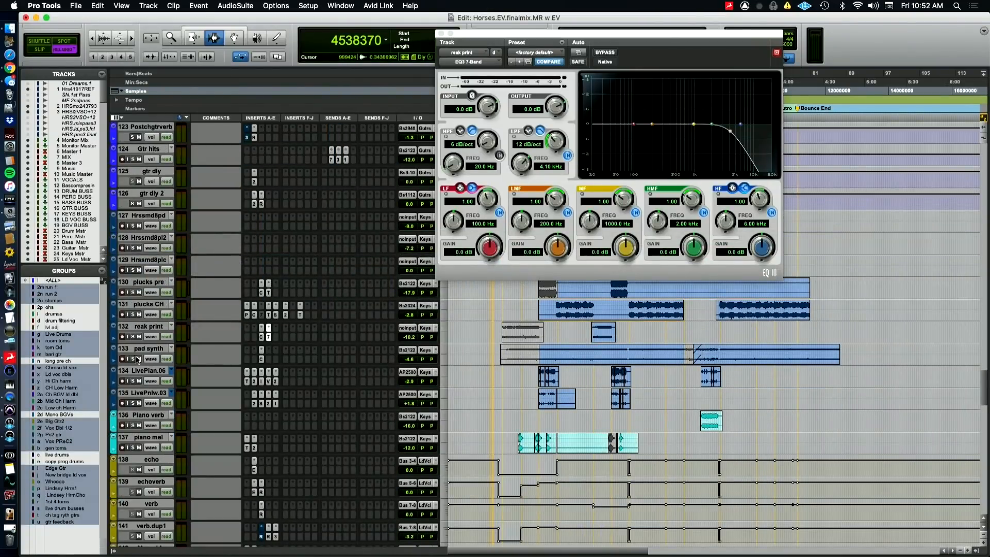
{"action": "left_click", "coordinate": [133, 358]}
{"action": "left_click", "coordinate": [540, 358]}
{"action": "key", "text": "space"}
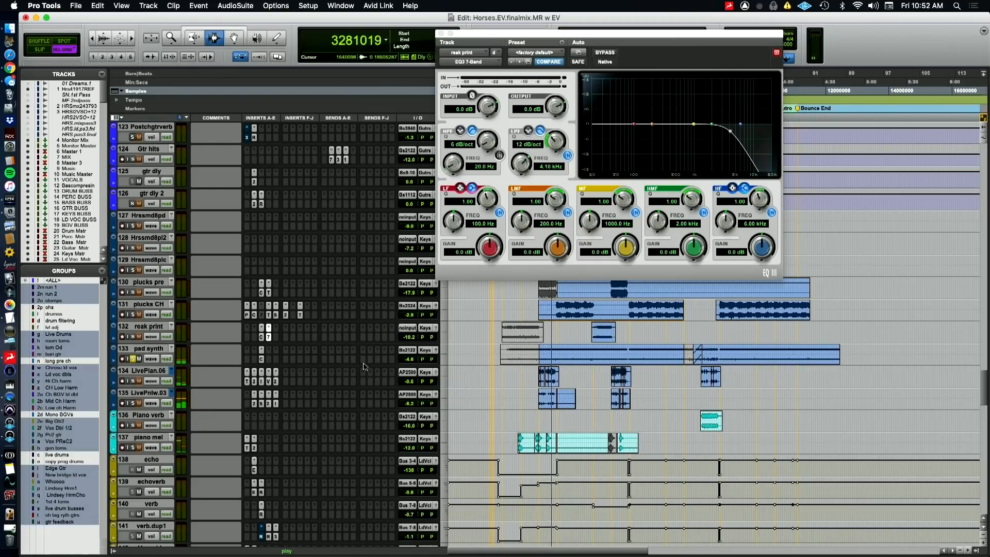
{"action": "key", "text": "space"}
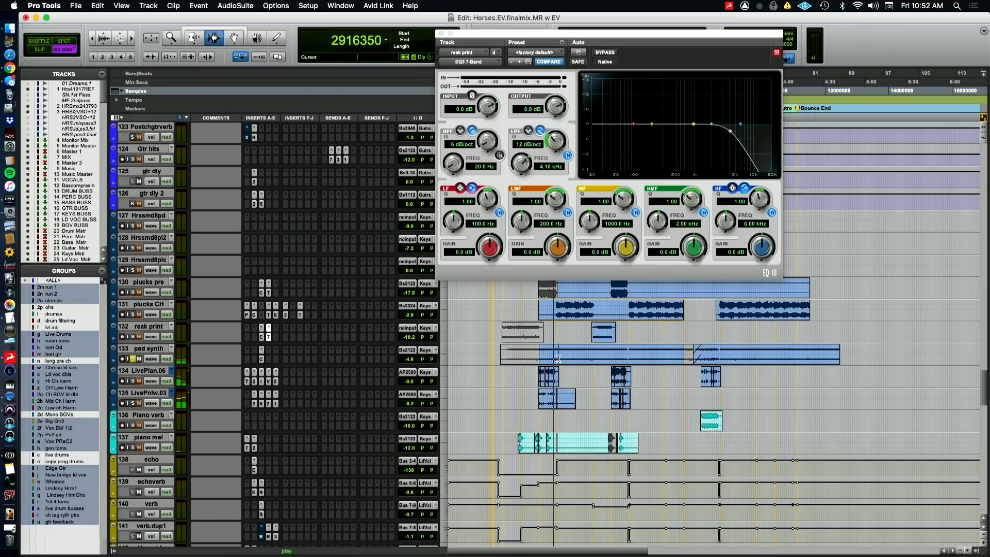
{"action": "left_click", "coordinate": [559, 357]}
{"action": "key", "text": "space"}
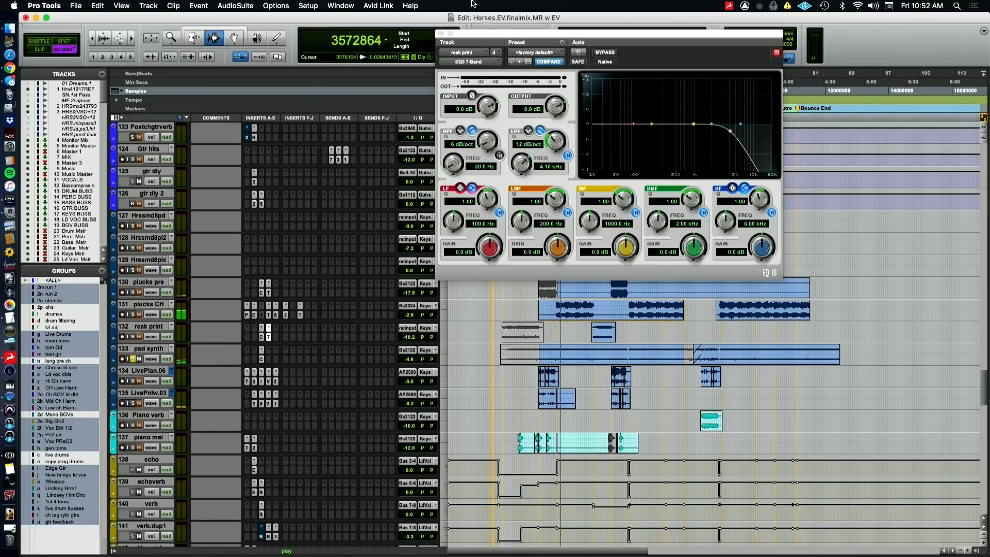
Close the plugin window and play the mix from the V2 marker, restarting it with pad synth unsoloed
{"action": "left_click", "coordinate": [438, 32]}
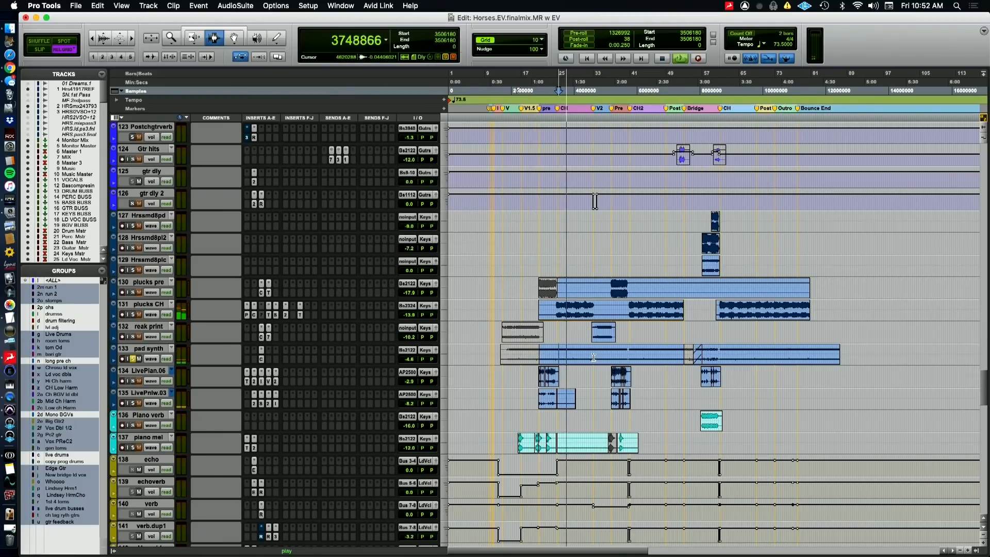
{"action": "left_click", "coordinate": [593, 91]}
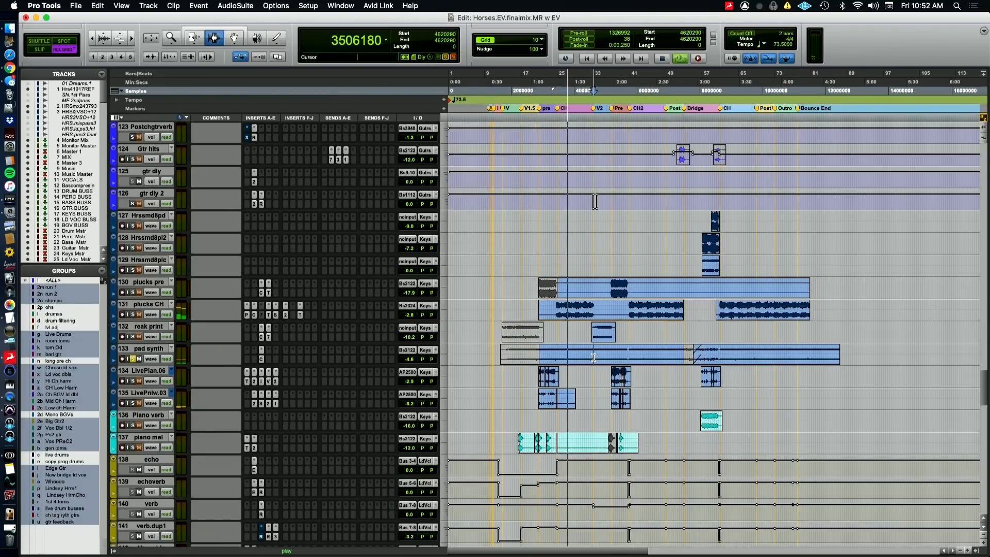
{"action": "key", "text": "space"}
{"action": "key", "text": "space"}
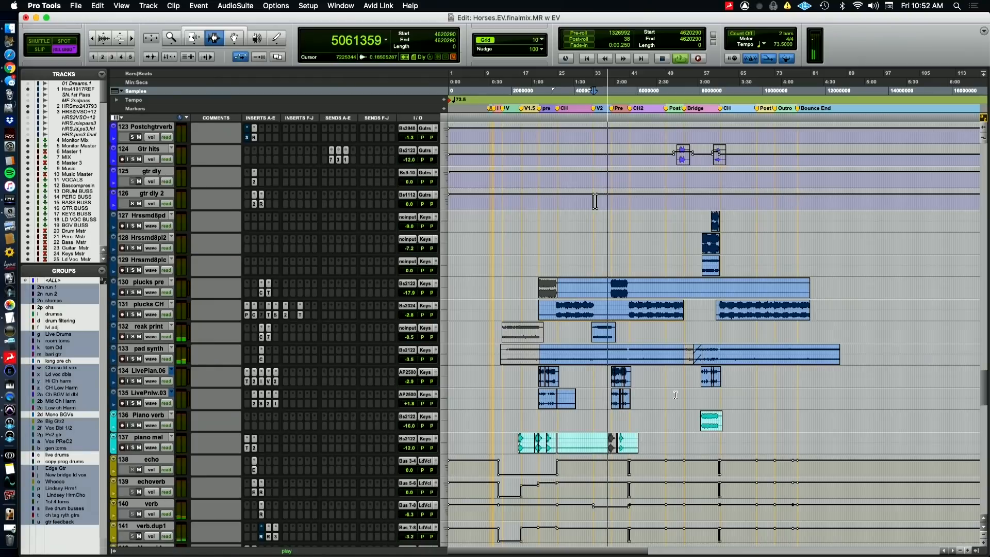
{"action": "key", "text": "space"}
{"action": "key", "text": "space"}
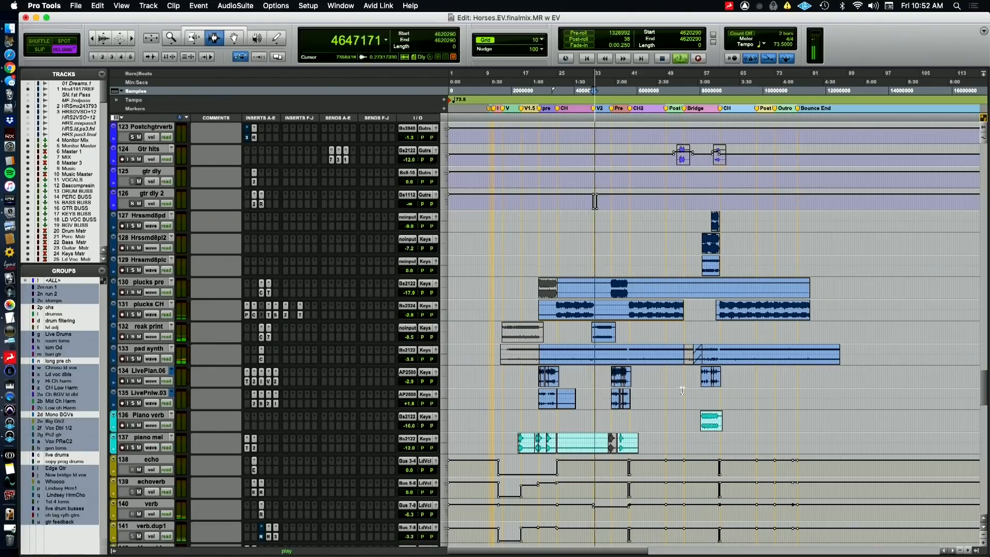
Look over the keys and lead vocal tracks while the second verse plays, and stop playback
{"action": "scroll", "coordinate": [686, 393], "scroll_direction": "down", "scroll_amount": 1}
{"action": "scroll", "coordinate": [687, 394], "scroll_direction": "down", "scroll_amount": 1}
{"action": "scroll", "coordinate": [686, 394], "scroll_direction": "down", "scroll_amount": 3}
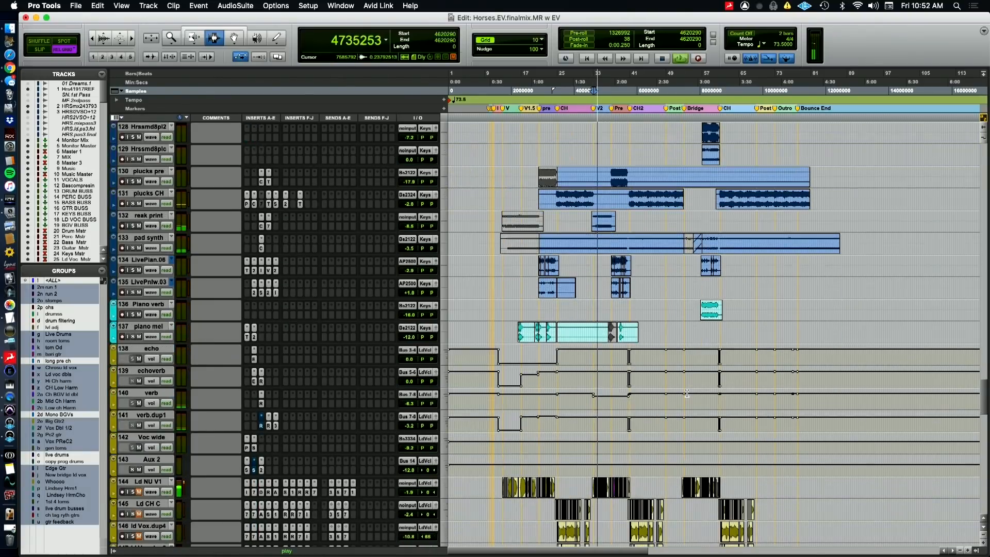
{"action": "scroll", "coordinate": [687, 394], "scroll_direction": "down", "scroll_amount": 4}
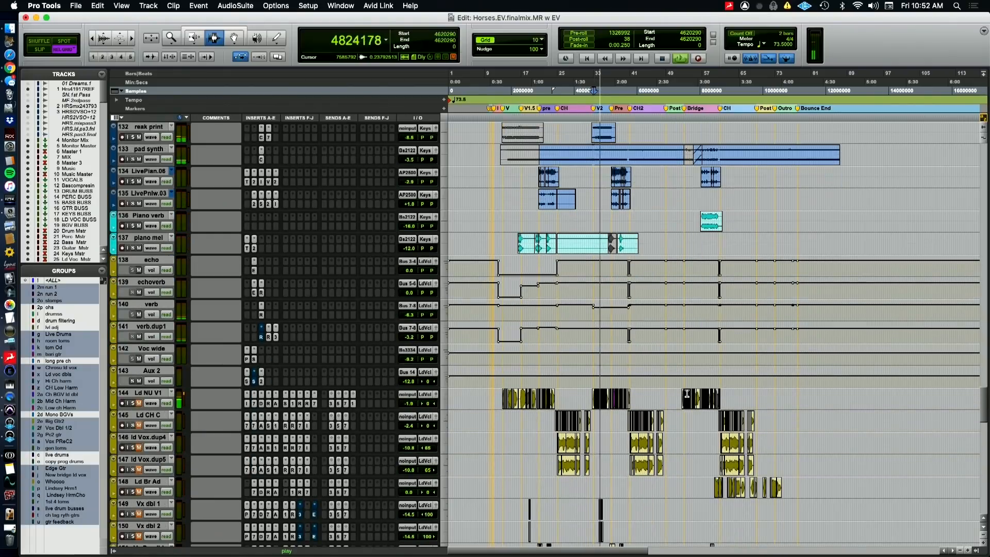
{"action": "scroll", "coordinate": [687, 394], "scroll_direction": "up", "scroll_amount": 2}
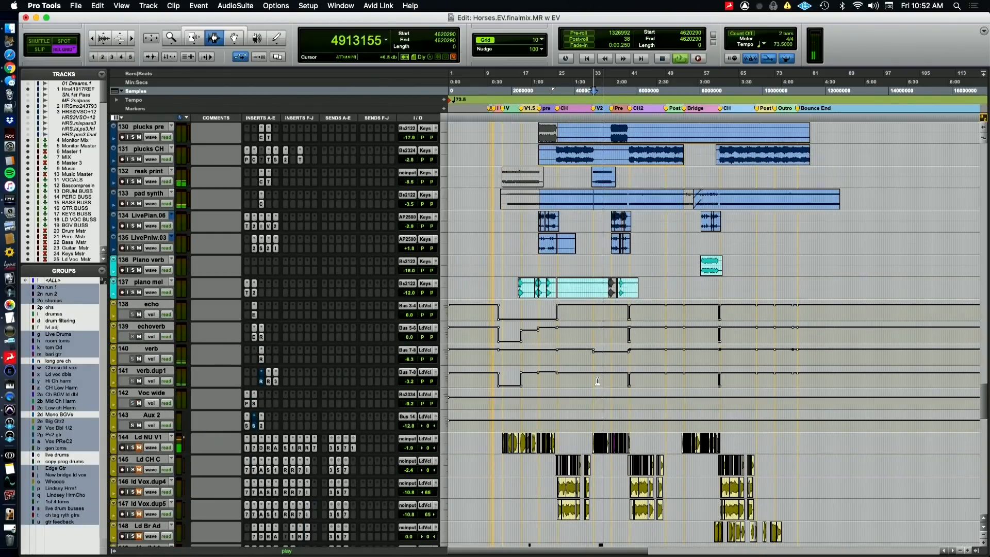
{"action": "scroll", "coordinate": [736, 344], "scroll_direction": "up", "scroll_amount": 2}
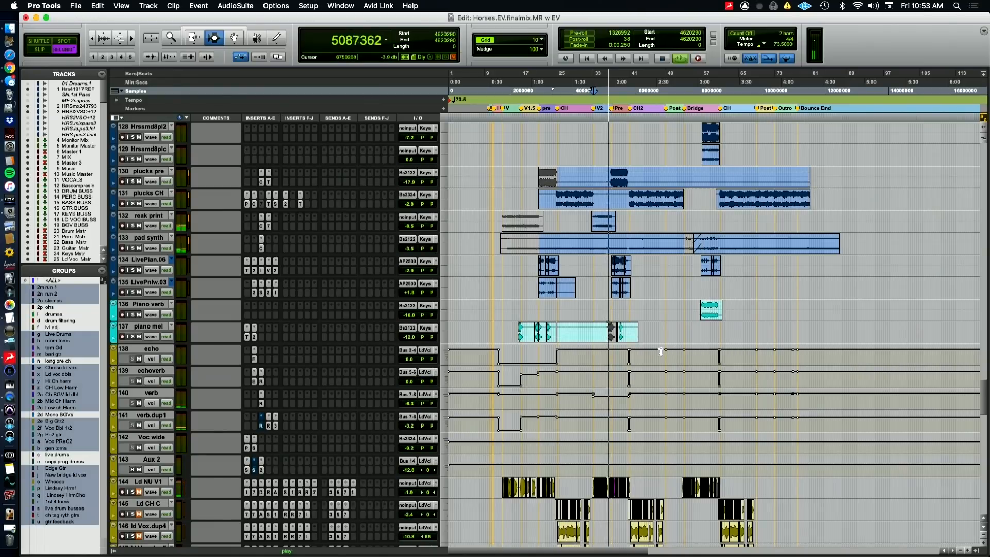
{"action": "key", "text": "space"}
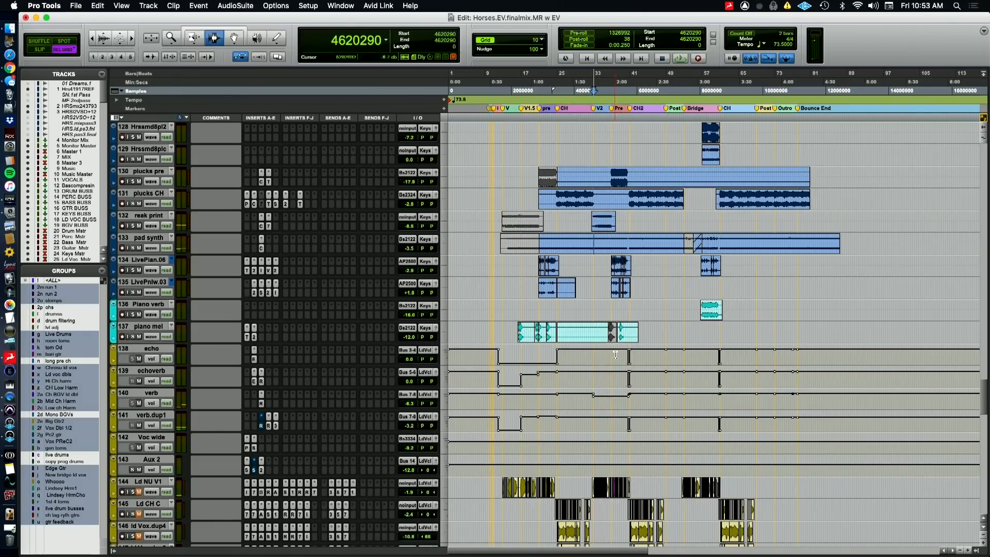
Bring the lead vocal tracks into view, and switch to the QuickTime camera view and back to Pro Tools
{"action": "scroll", "coordinate": [612, 322], "scroll_direction": "down", "scroll_amount": 14}
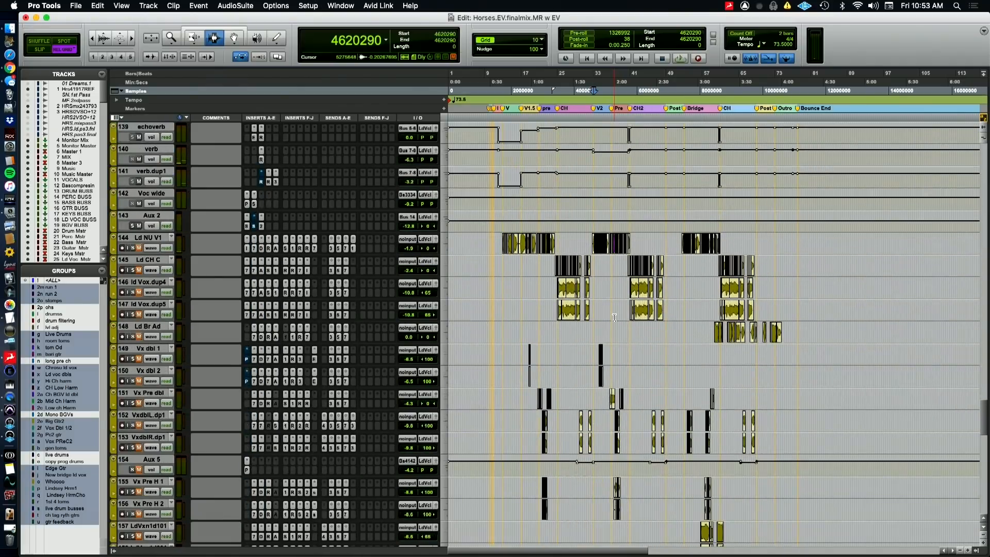
{"action": "key", "text": "super+Tab"}
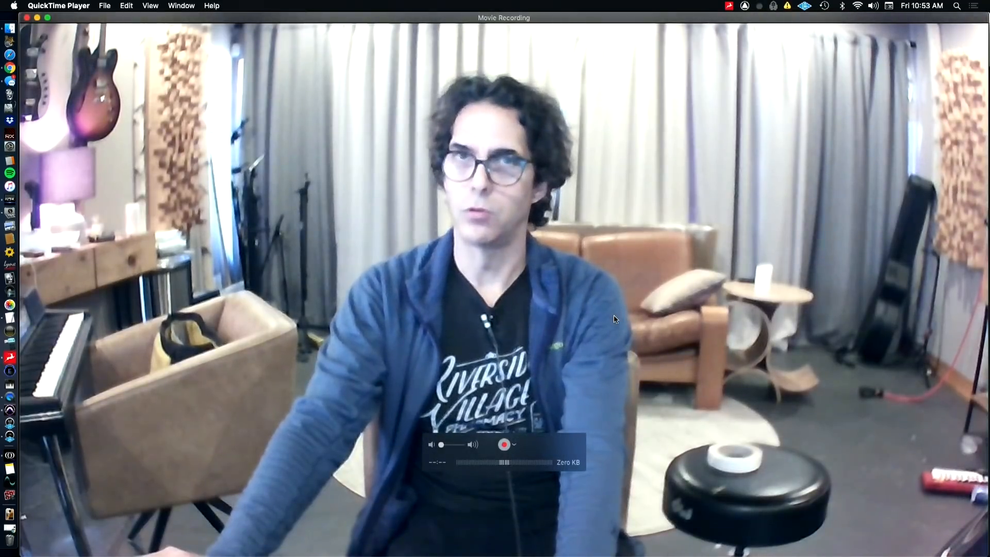
{"action": "key", "text": "super+Tab"}
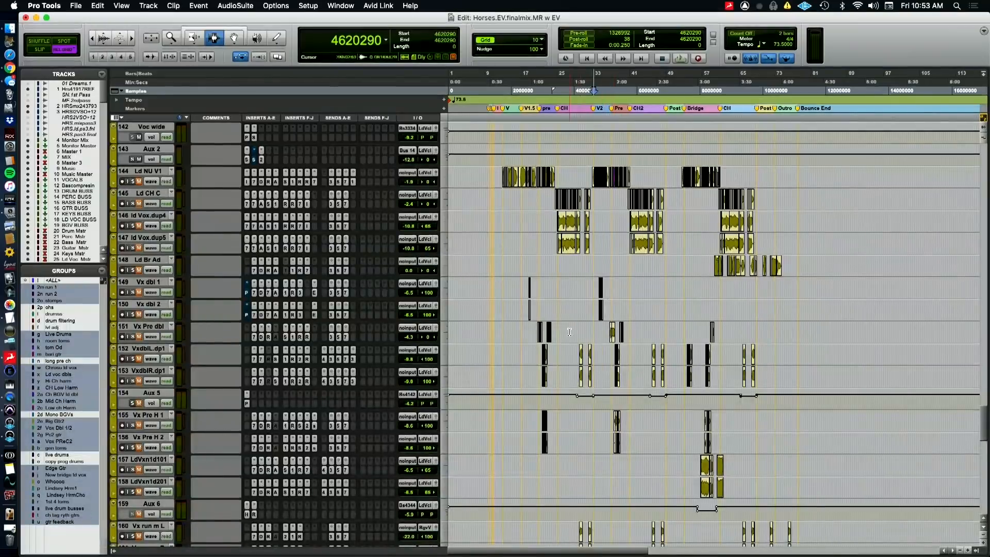
Place the playback position just before Ld NU V1's first verse clip and play the track soloed
{"action": "left_click", "coordinate": [510, 201]}
{"action": "key", "text": "super+bracketright"}
{"action": "key", "text": "super+bracketright"}
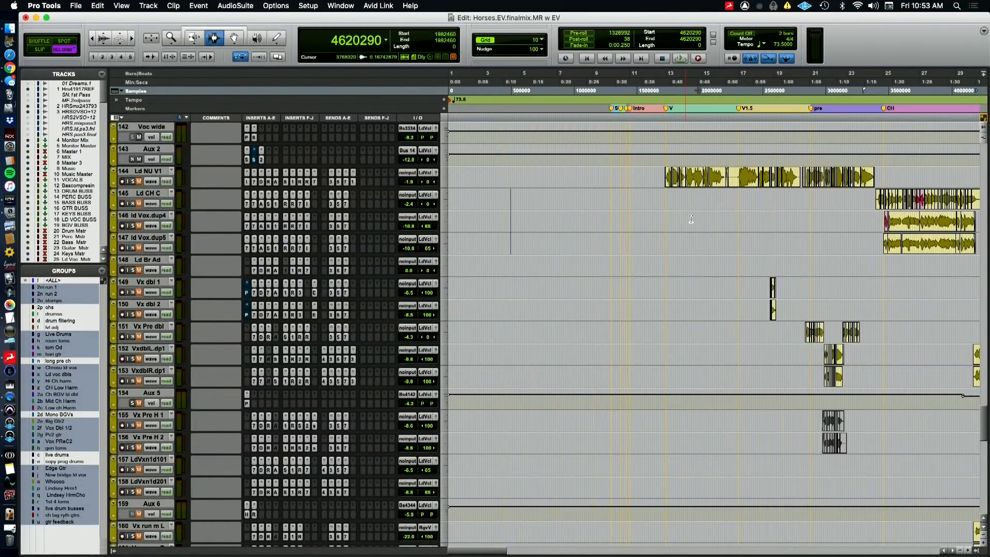
{"action": "key", "text": "super+bracketright"}
{"action": "key", "text": "super+bracketright"}
{"action": "left_click", "coordinate": [574, 177]}
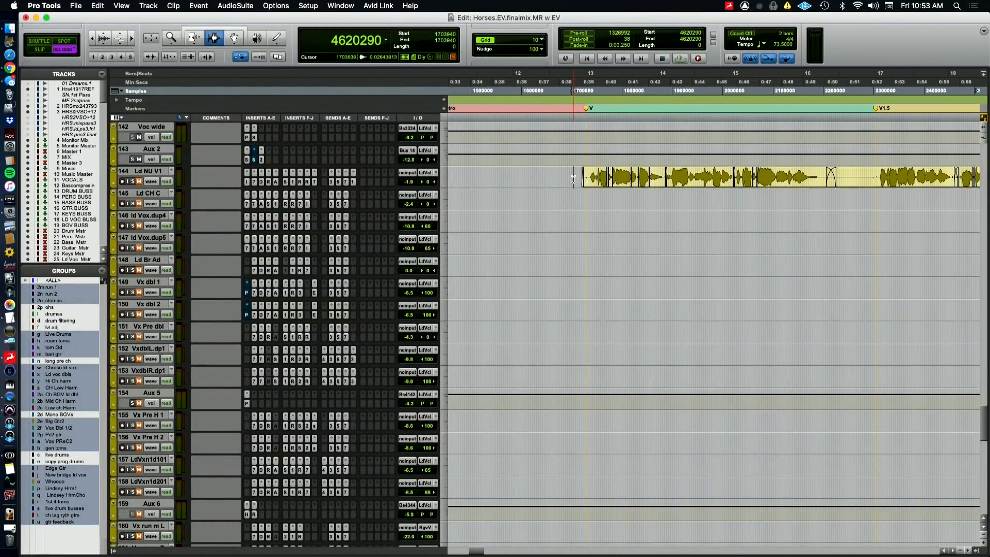
{"action": "key", "text": "super+bracketleft"}
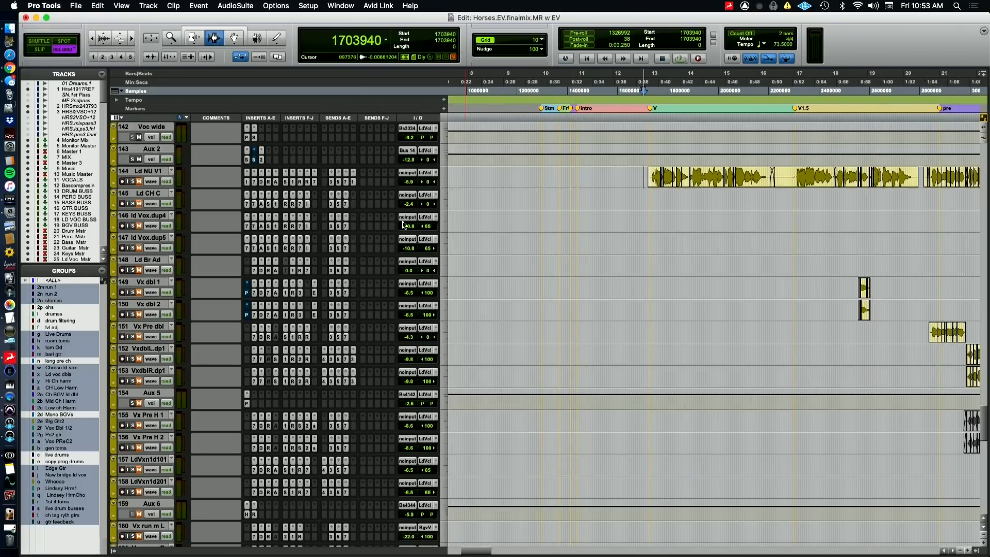
{"action": "scroll", "coordinate": [606, 237], "scroll_direction": "right", "scroll_amount": 3}
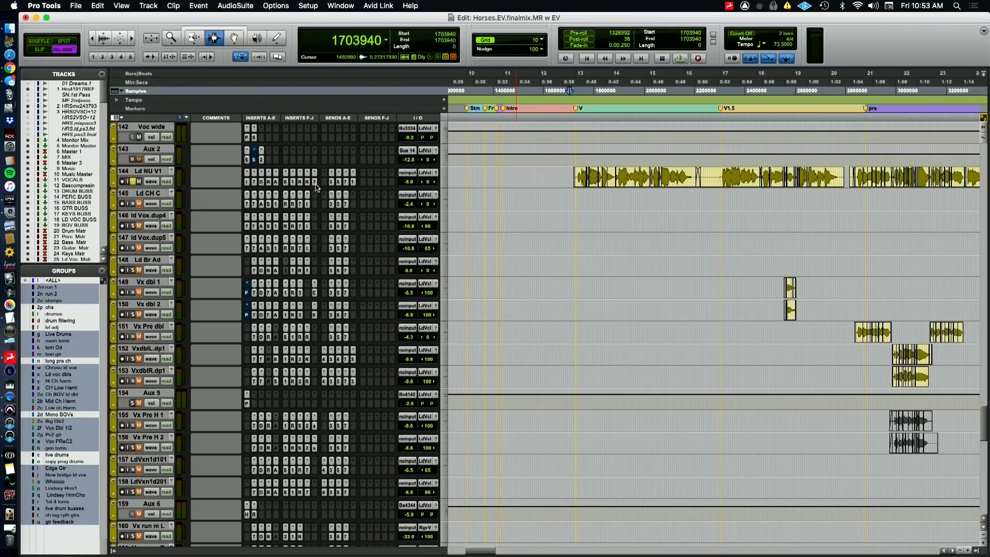
{"action": "key", "text": "space"}
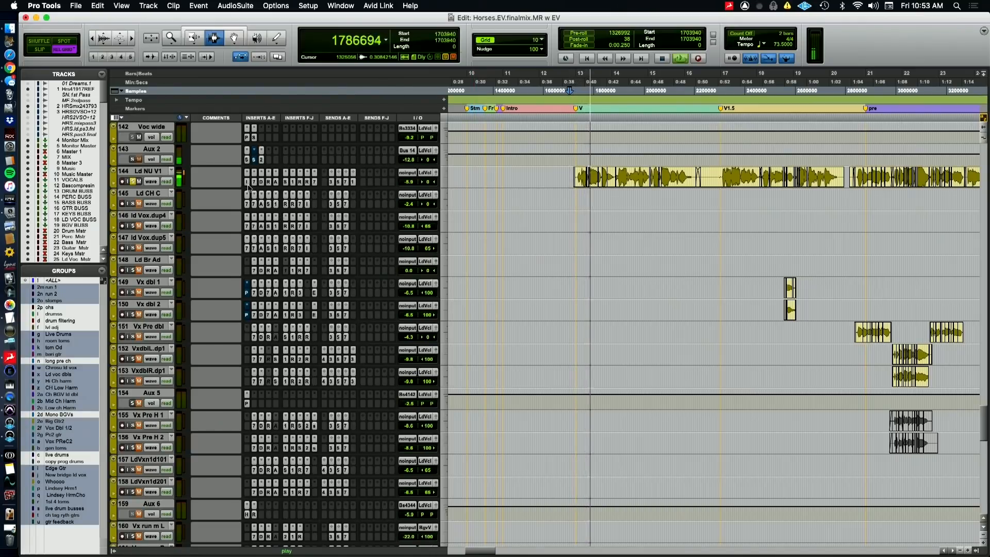
View Ld NU V1's HOFA IQ-EQ, EQ3 7-Band, Devil-Loc Deluxe, RCompressor and Auto-Tune Pro plugins during playback
{"action": "left_click", "coordinate": [247, 183]}
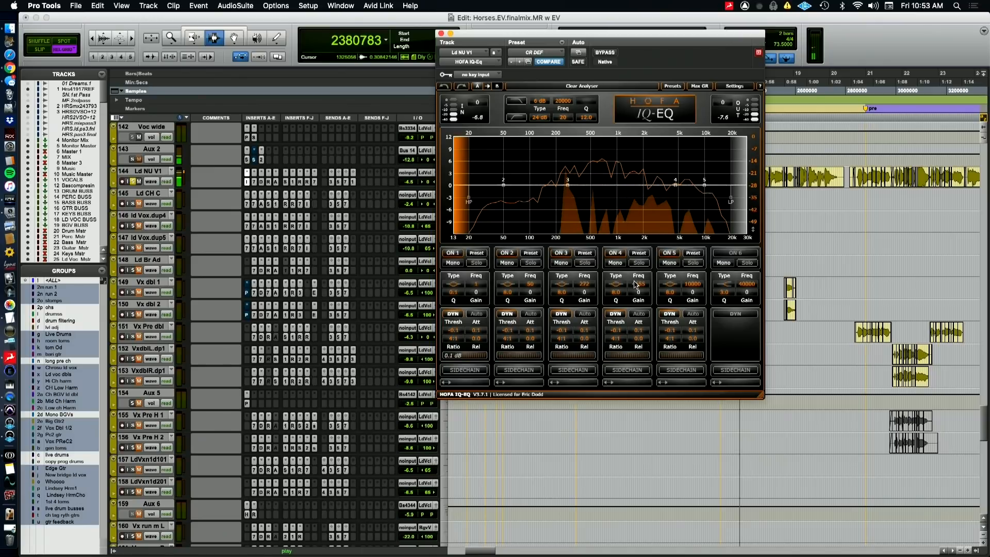
{"action": "left_click", "coordinate": [255, 185]}
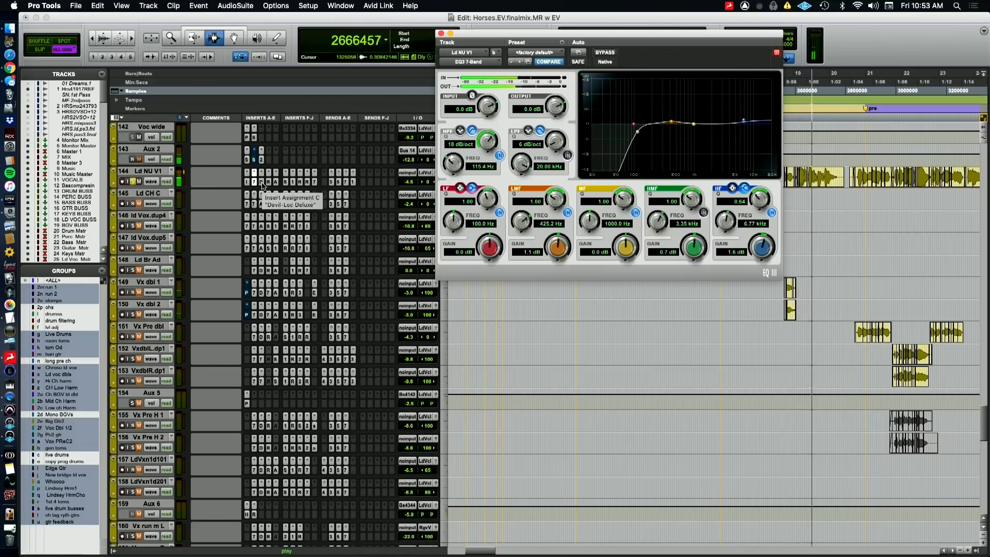
{"action": "left_click", "coordinate": [261, 184]}
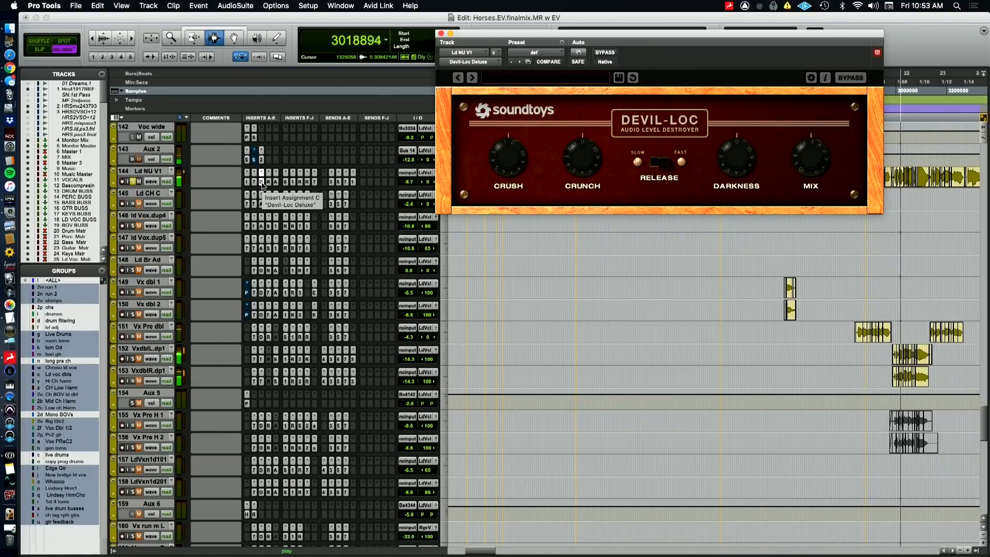
{"action": "left_click", "coordinate": [268, 181]}
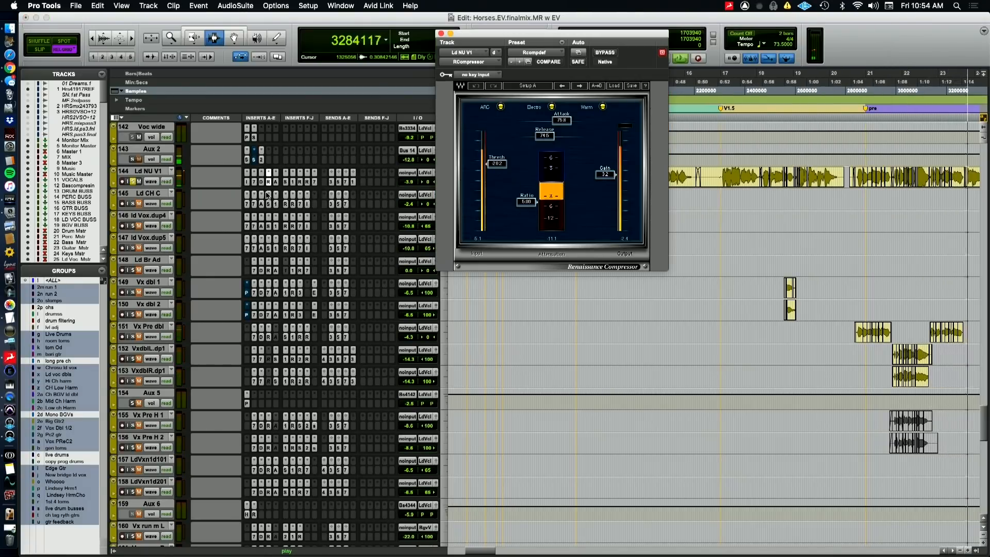
{"action": "left_click", "coordinate": [276, 183]}
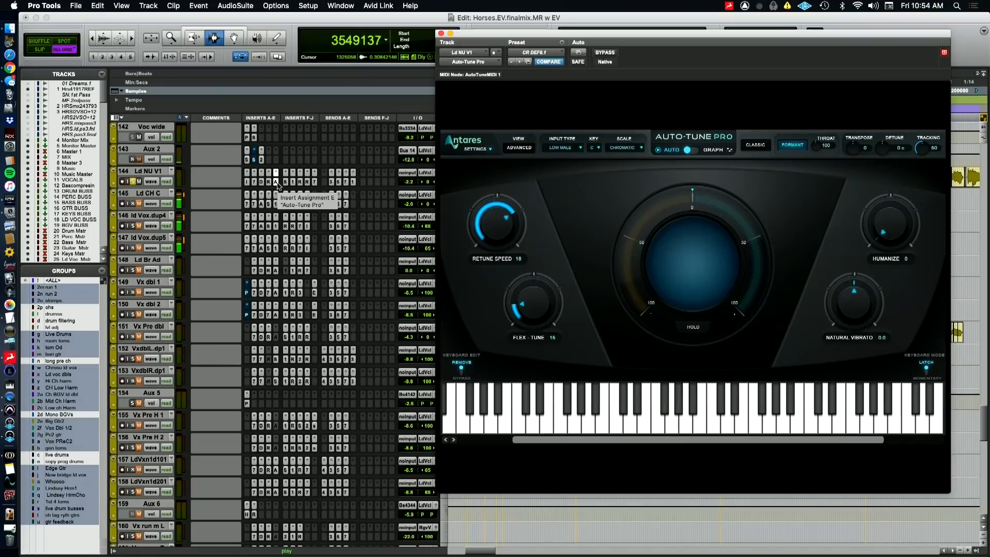
View Ld NU V1's Sie-Q, PuigTec EQP1A and first RDeEsser plugins during playback, and stop playback
{"action": "left_click", "coordinate": [285, 185]}
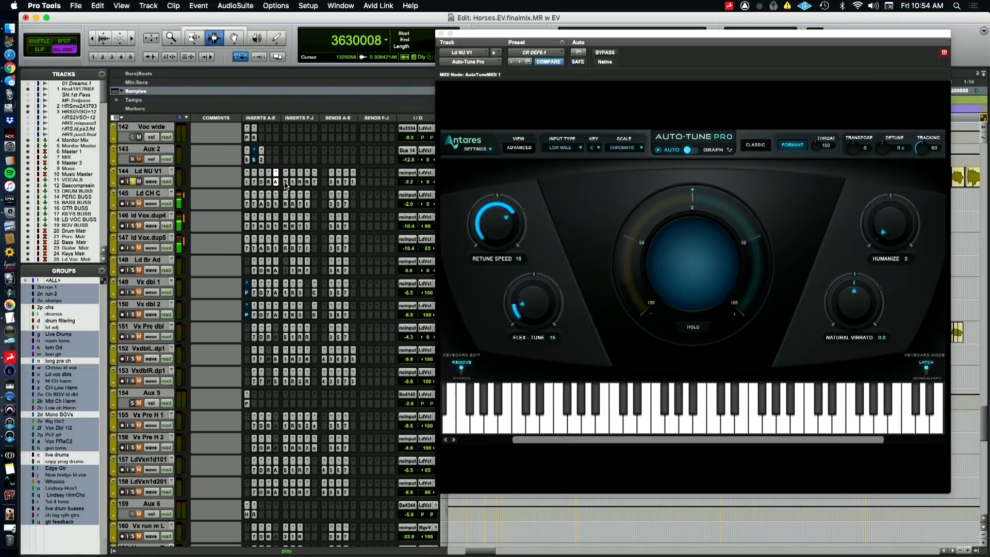
{"action": "left_click", "coordinate": [285, 183]}
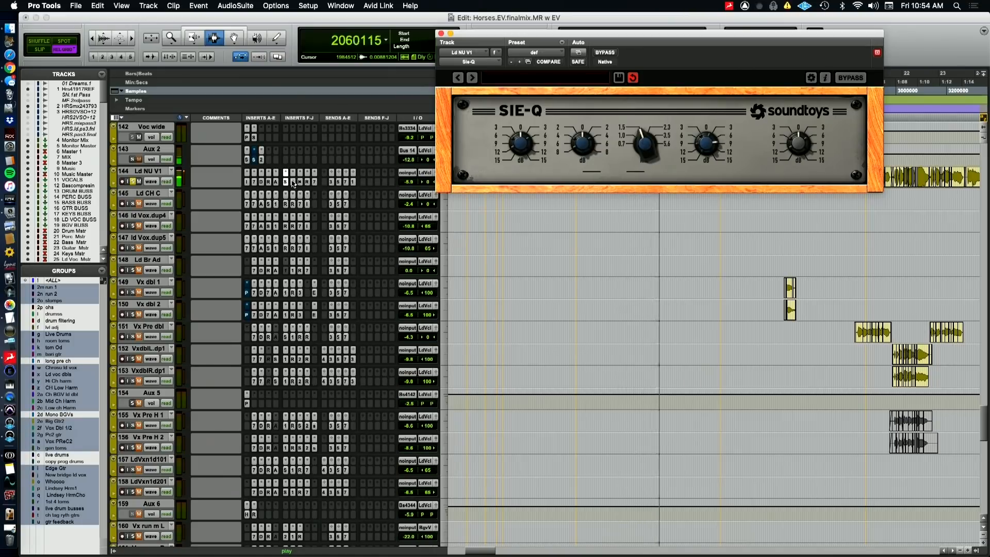
{"action": "left_click", "coordinate": [293, 184]}
{"action": "left_click", "coordinate": [292, 182]}
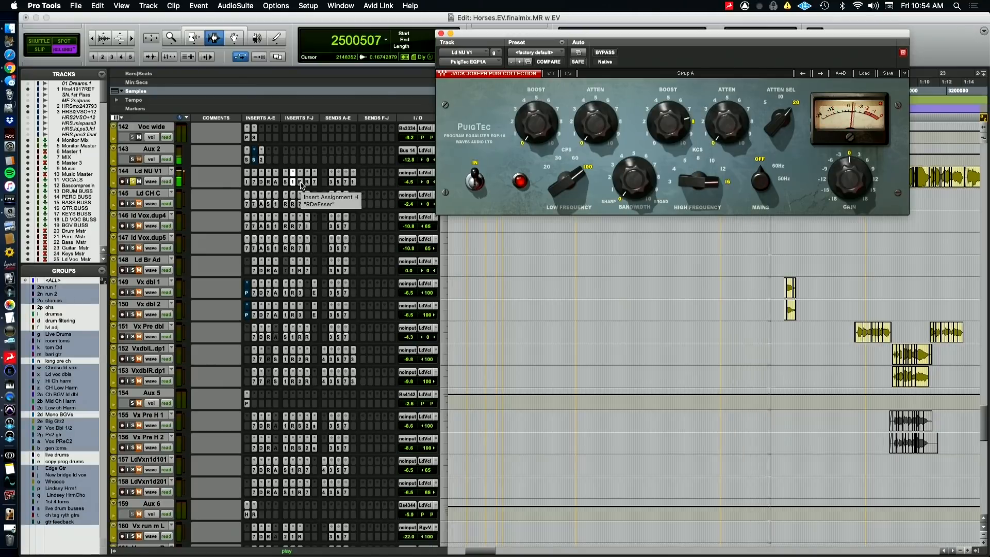
{"action": "left_click", "coordinate": [301, 185]}
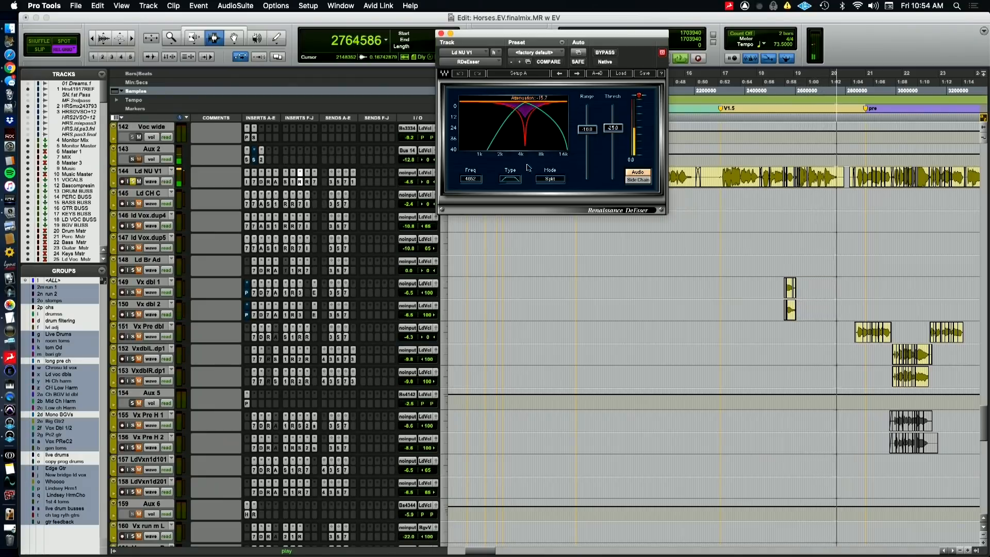
{"action": "left_click", "coordinate": [307, 182]}
{"action": "left_click", "coordinate": [301, 183]}
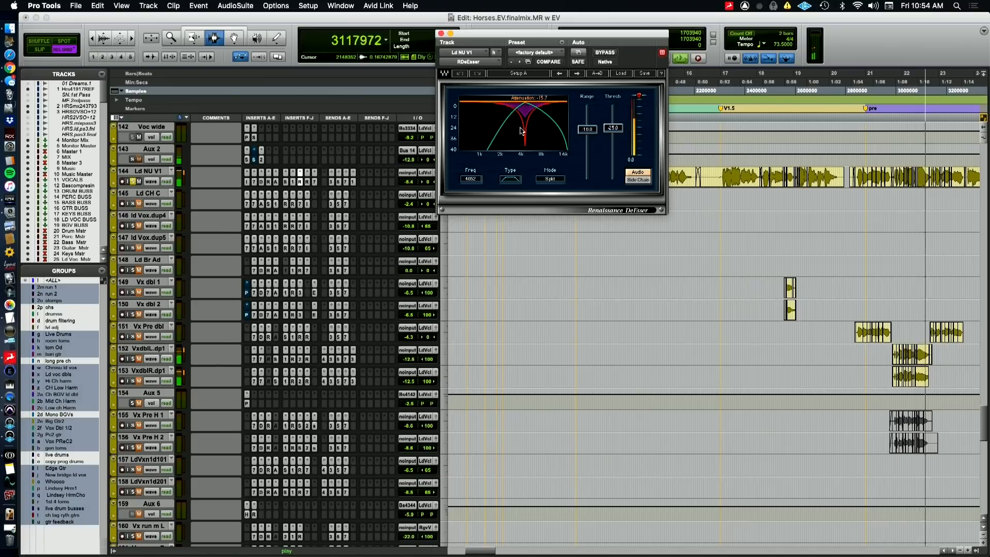
{"action": "key", "text": "space"}
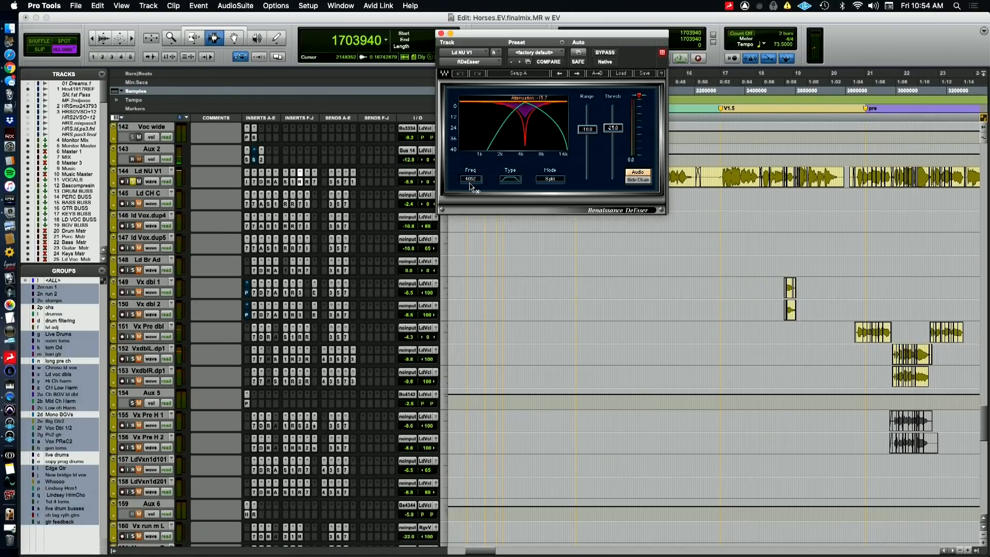
View Ld NU V1's second RDeEsser and final EQ3 7-Band, and bypass inserts F to J
{"action": "left_click", "coordinate": [307, 182]}
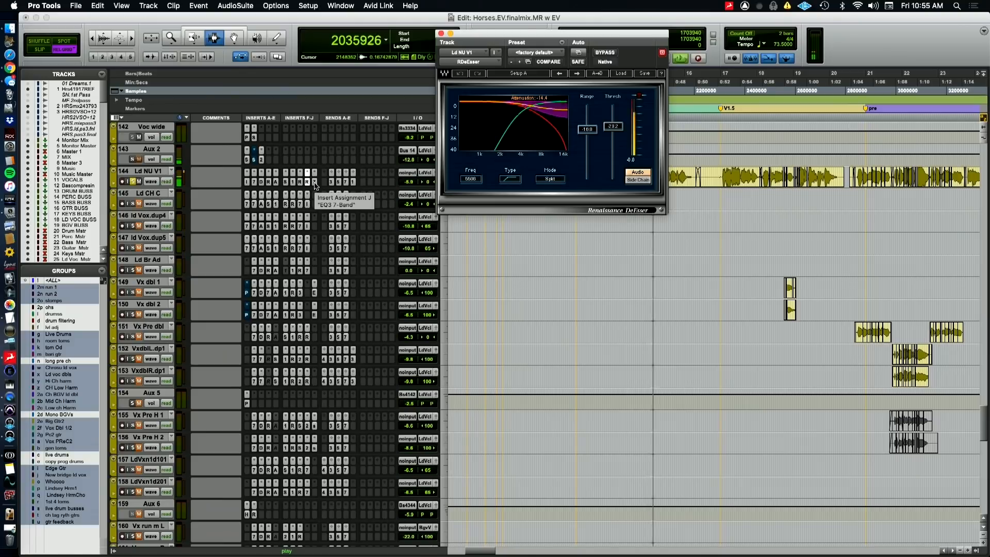
{"action": "key", "text": "space"}
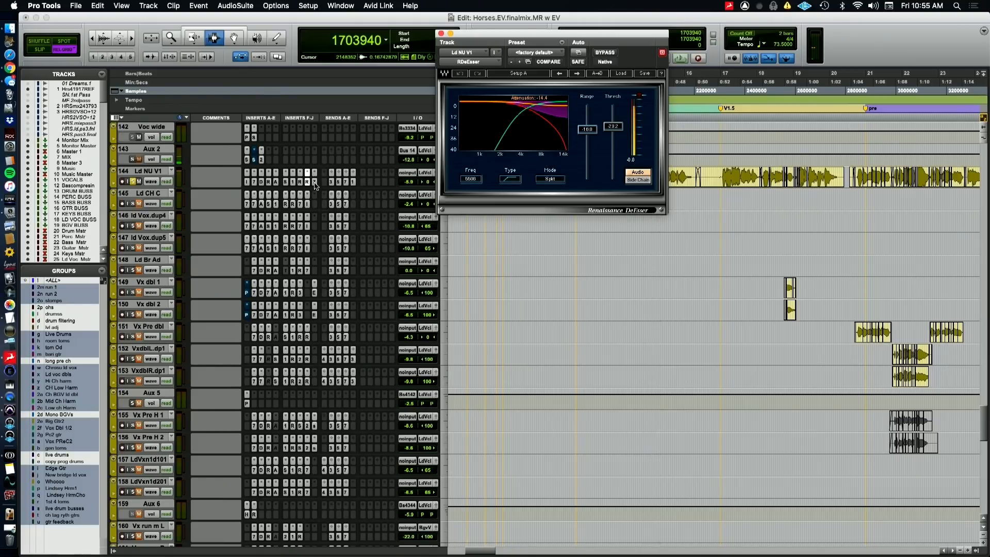
{"action": "left_click", "coordinate": [315, 182]}
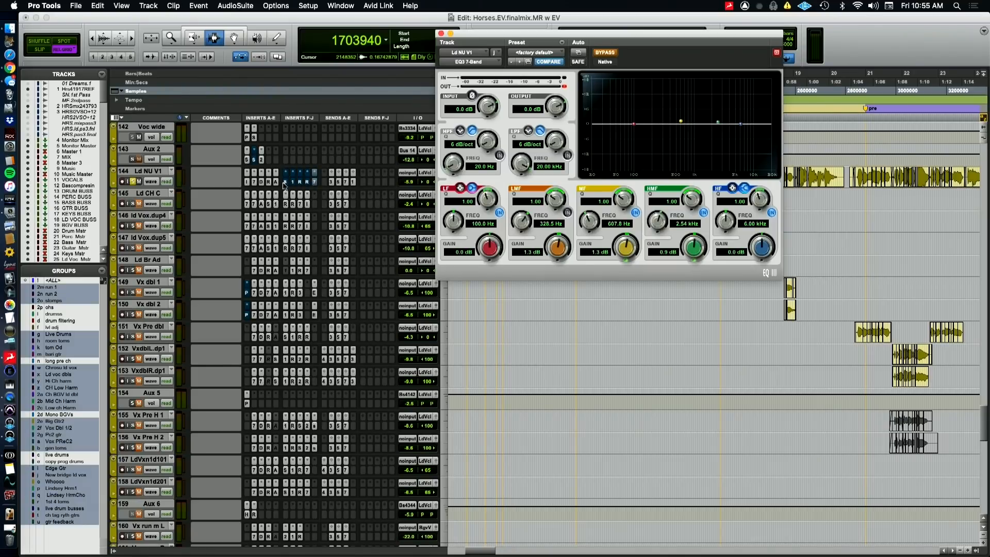
Bypass Ld NU V1's inserts A to E, play the track without its plugins, and close the EQ3 7-Band window
{"action": "right_click", "coordinate": [262, 182]}
{"action": "left_click", "coordinate": [256, 186]}
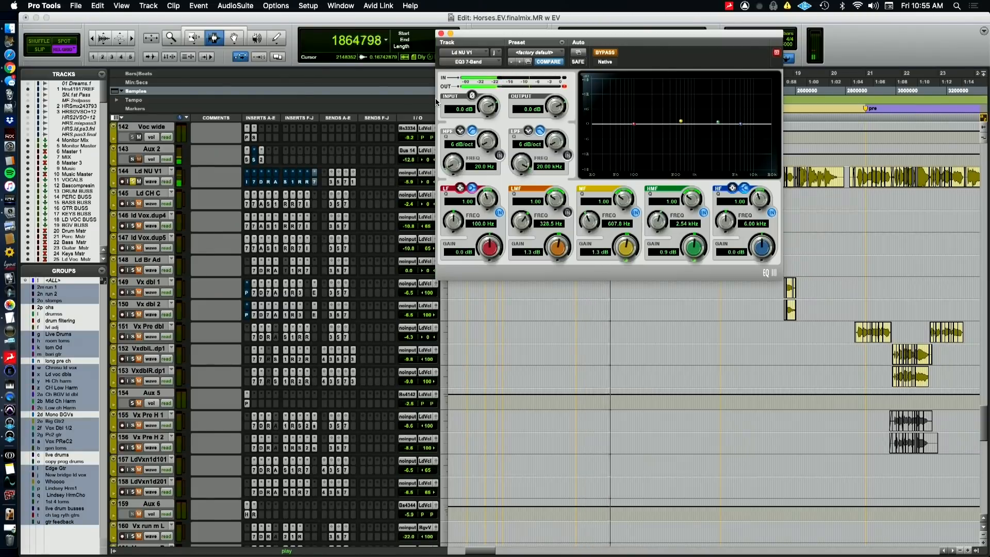
{"action": "left_click", "coordinate": [440, 34]}
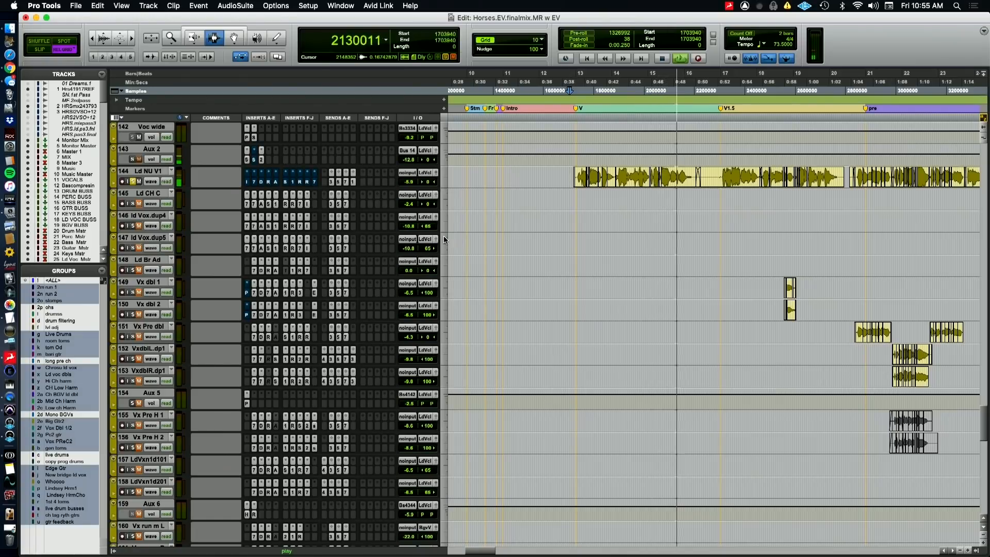
Reactivate Ld NU V1's HOFA IQ-EQ, EQ3 7-Band and Devil-Loc Deluxe one by one during playback, and stop playback
{"action": "scroll", "coordinate": [508, 210], "scroll_direction": "down", "scroll_amount": 8}
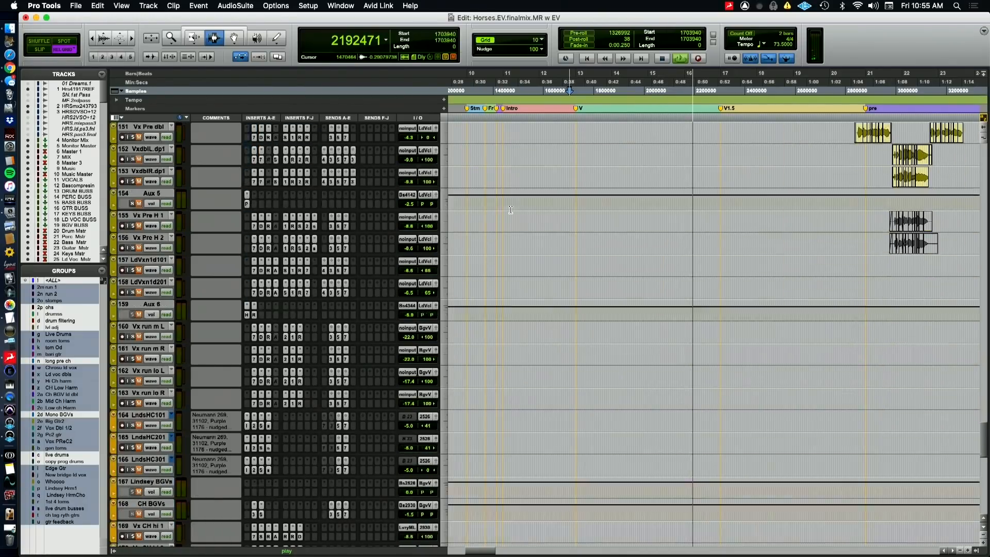
{"action": "scroll", "coordinate": [510, 210], "scroll_direction": "down", "scroll_amount": 11}
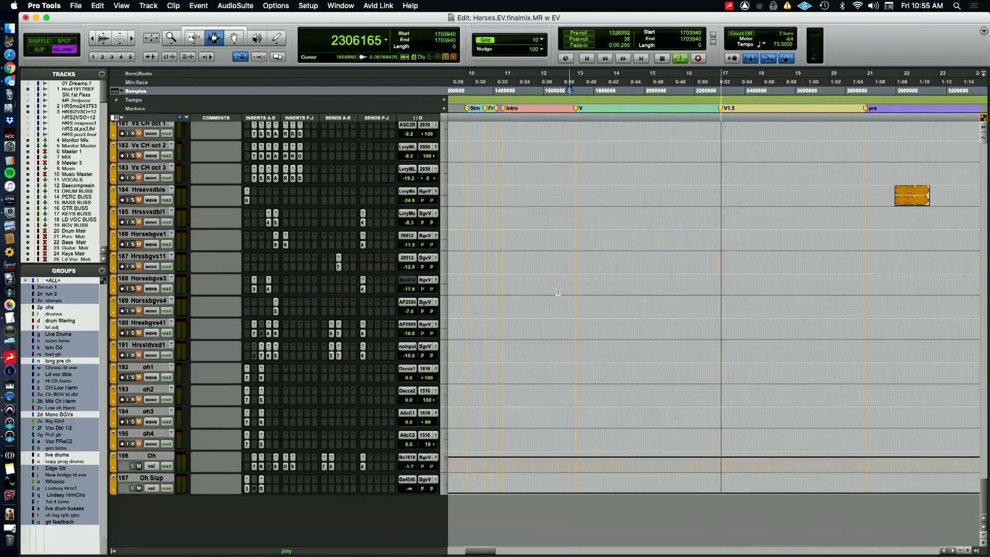
{"action": "scroll", "coordinate": [558, 291], "scroll_direction": "up", "scroll_amount": 15}
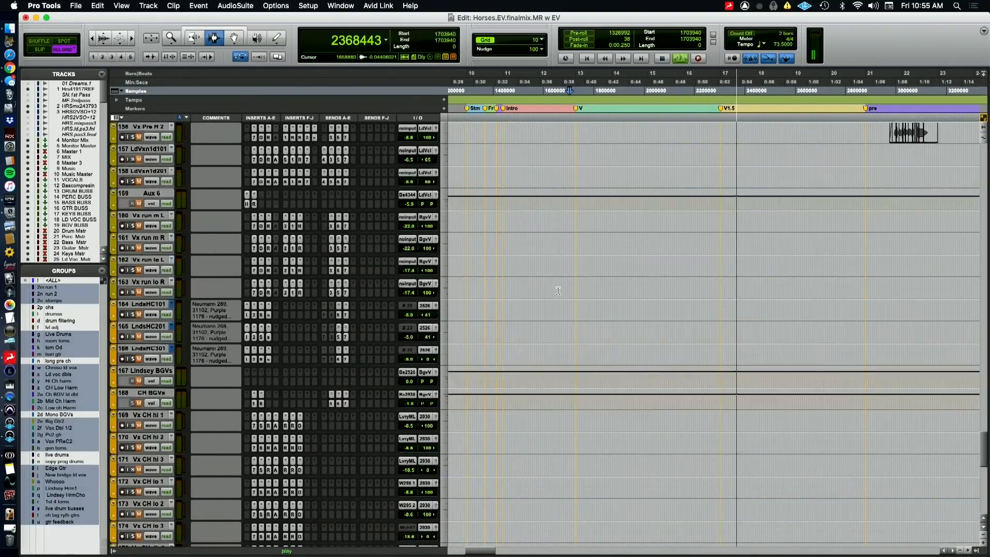
{"action": "scroll", "coordinate": [558, 291], "scroll_direction": "up", "scroll_amount": 7}
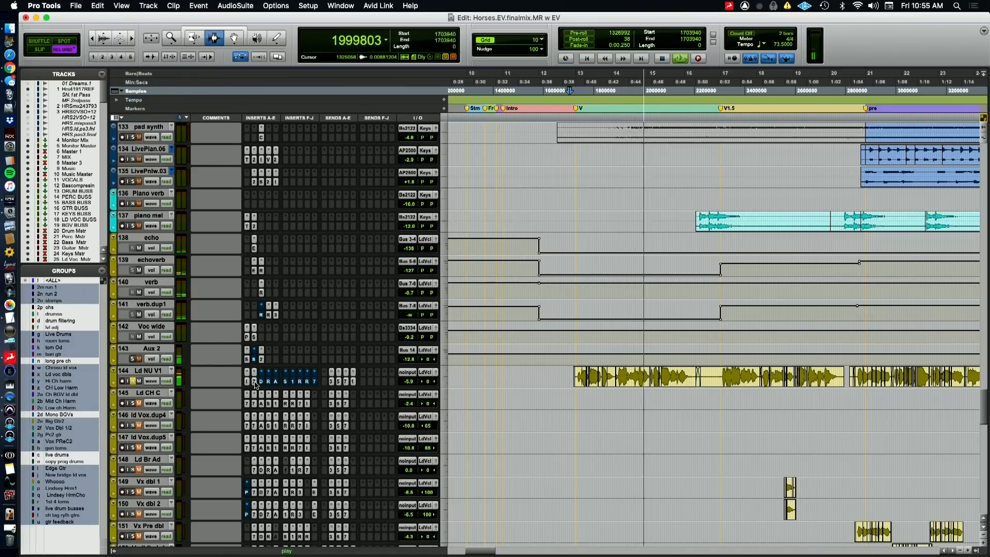
{"action": "left_click", "coordinate": [254, 382]}
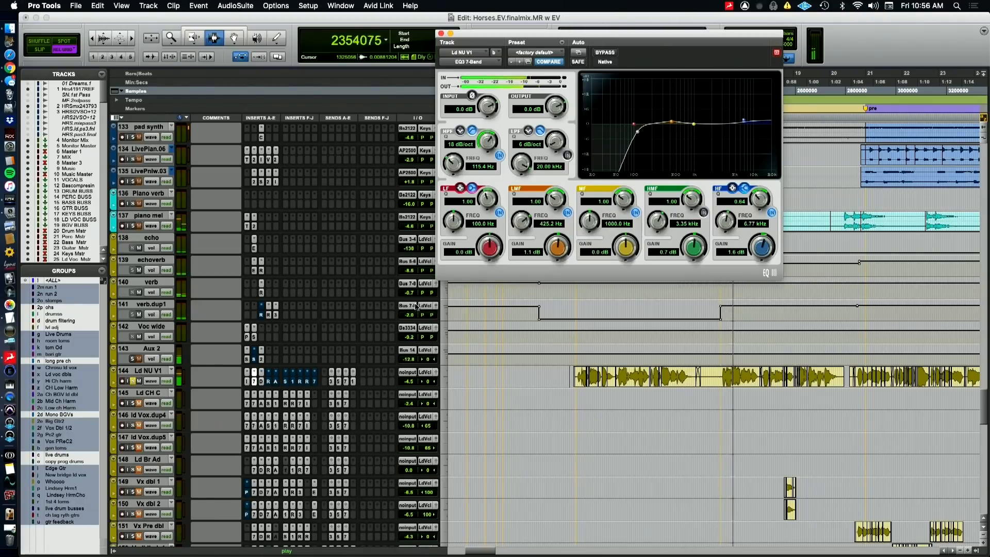
{"action": "left_click", "coordinate": [260, 381]}
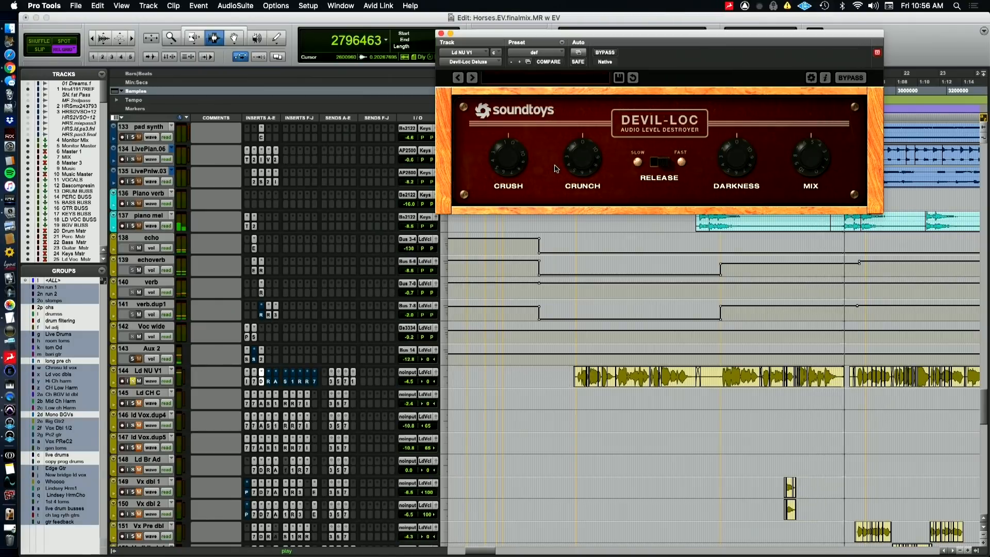
{"action": "left_click_drag", "start_coordinate": [571, 167], "coordinate": [609, 75]}
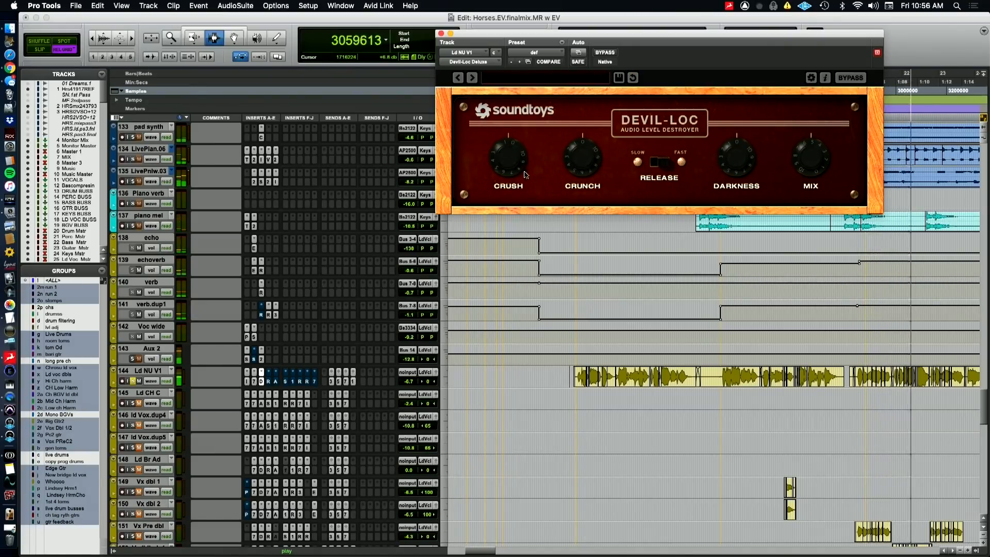
{"action": "key", "text": "space"}
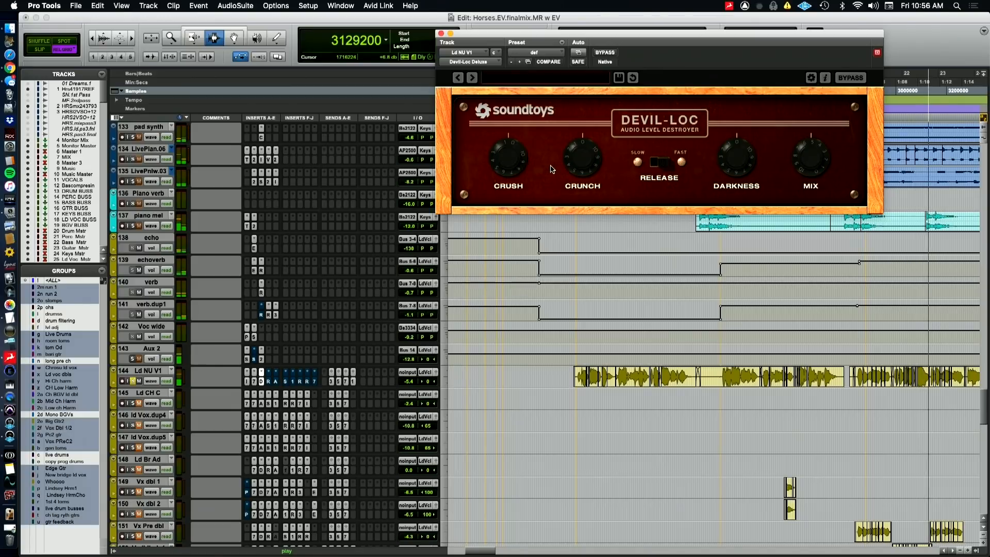
Reactivate Ld NU V1's RCompressor and Auto-Tune Pro, auditioning the compressor during playback
{"action": "key", "text": "super+Tab"}
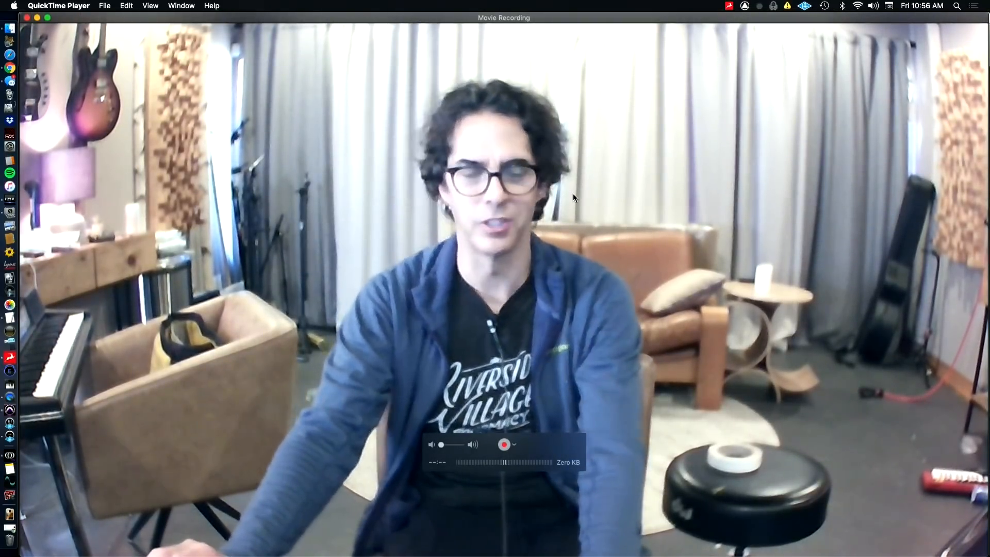
{"action": "key", "text": "super+Tab"}
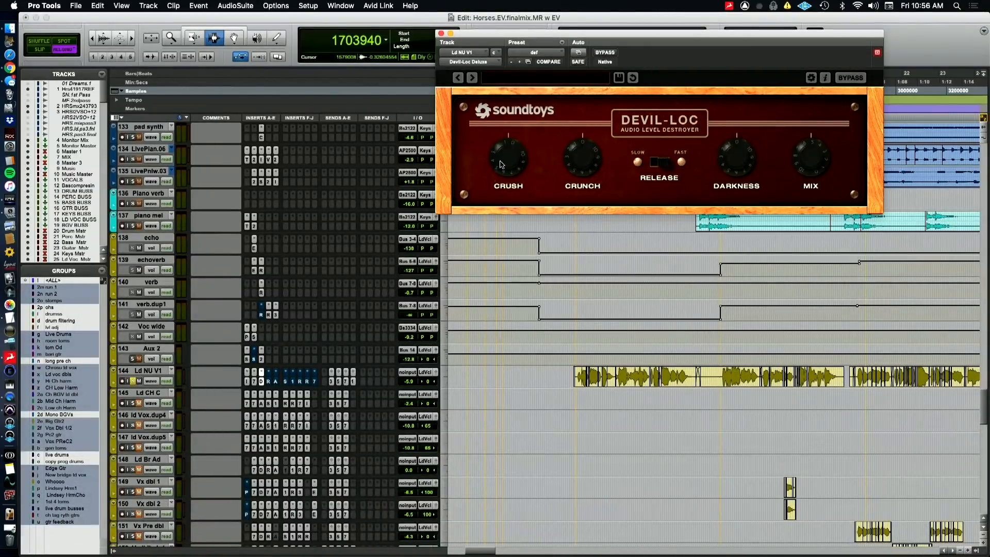
{"action": "left_click", "coordinate": [268, 381]}
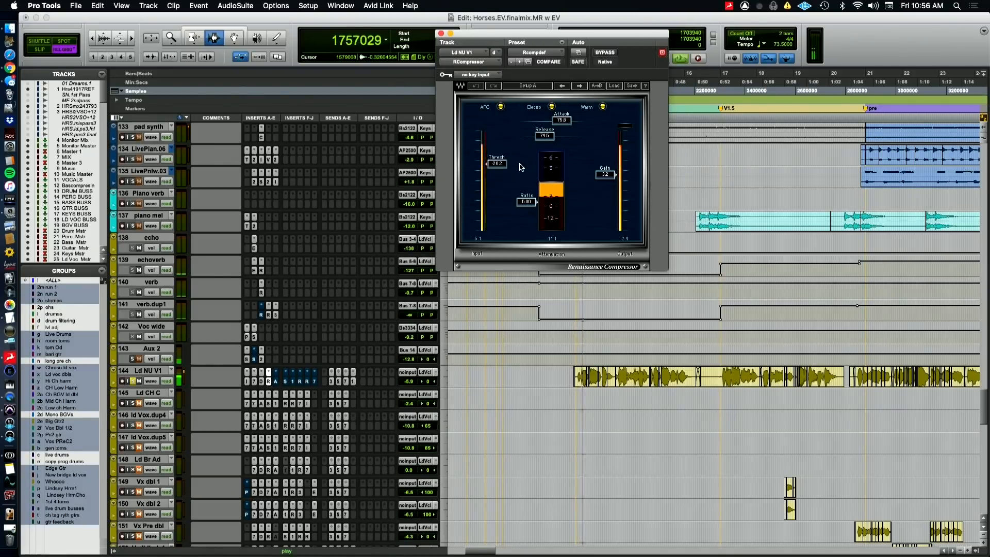
{"action": "key", "text": "super+Tab"}
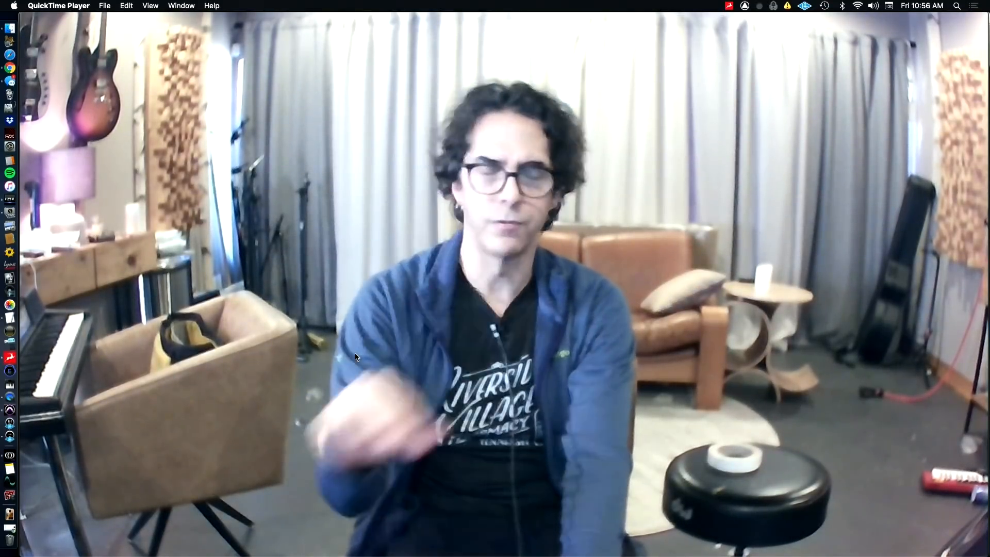
{"action": "key", "text": "super+Tab"}
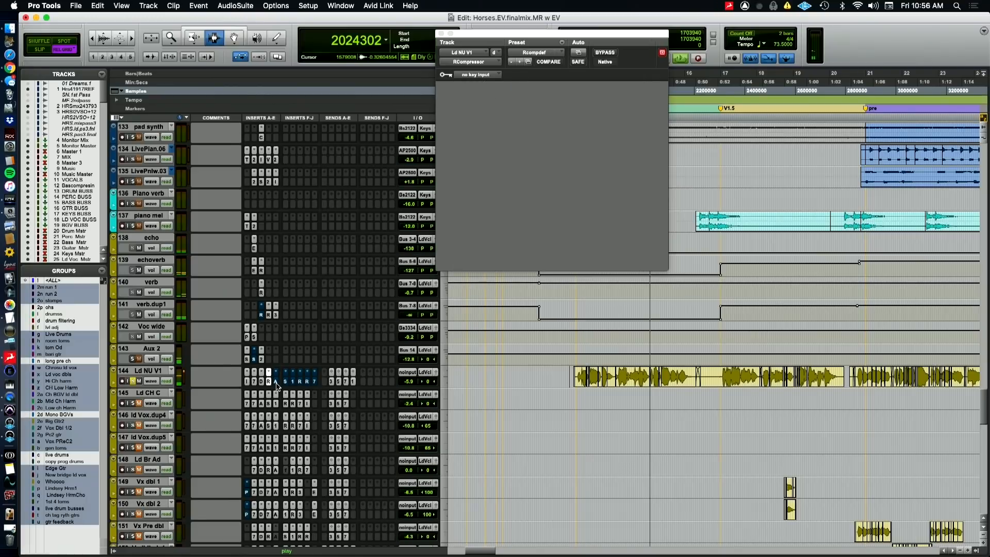
{"action": "left_click", "coordinate": [276, 381]}
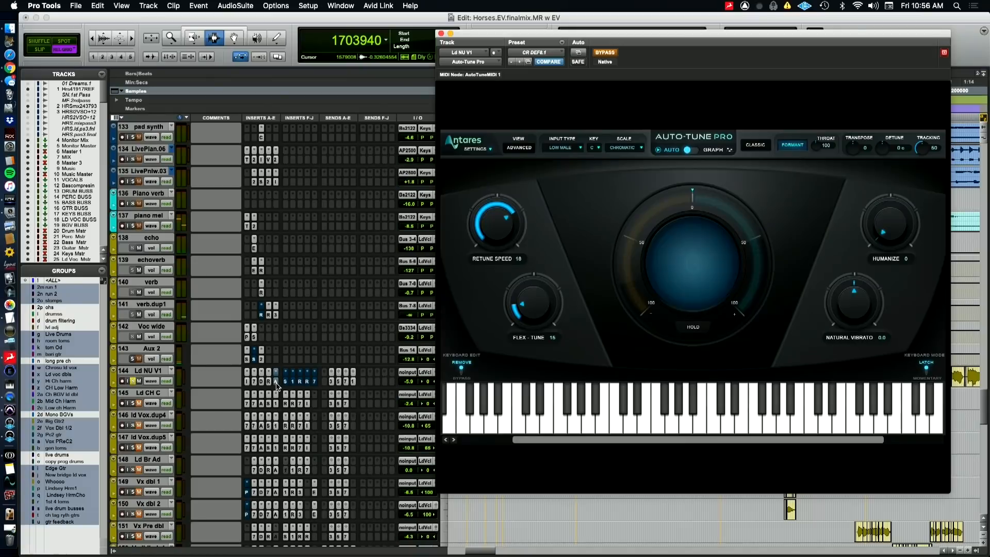
{"action": "key", "text": "super+Tab"}
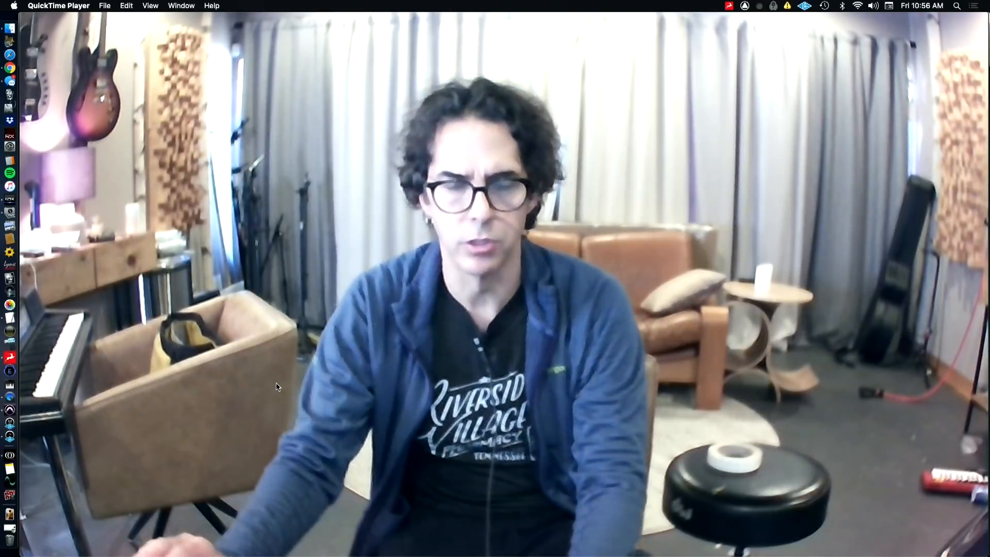
{"action": "key", "text": "super+Tab"}
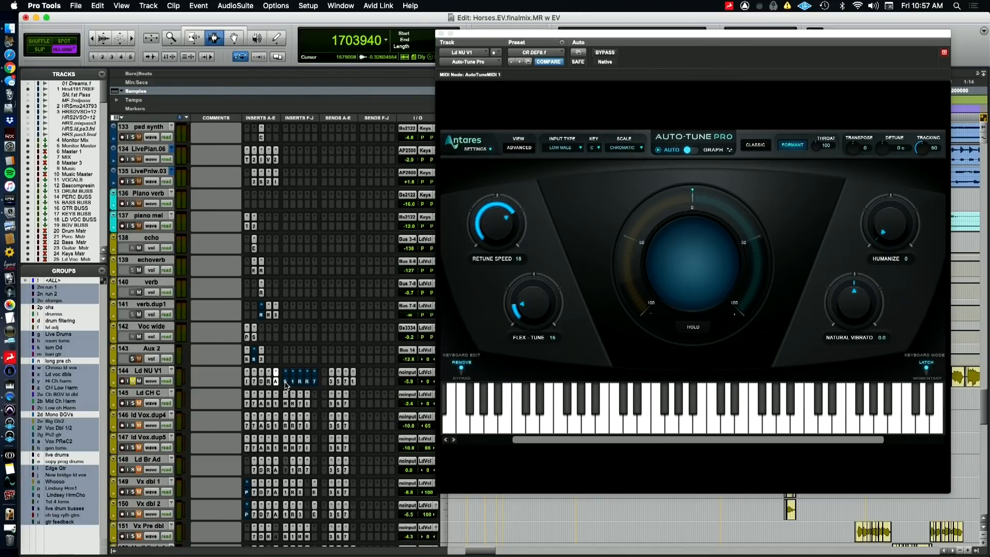
Reactivate Ld NU V1's Sie-Q and PuigTec EQP1A and listen to them during playback
{"action": "left_click", "coordinate": [285, 382]}
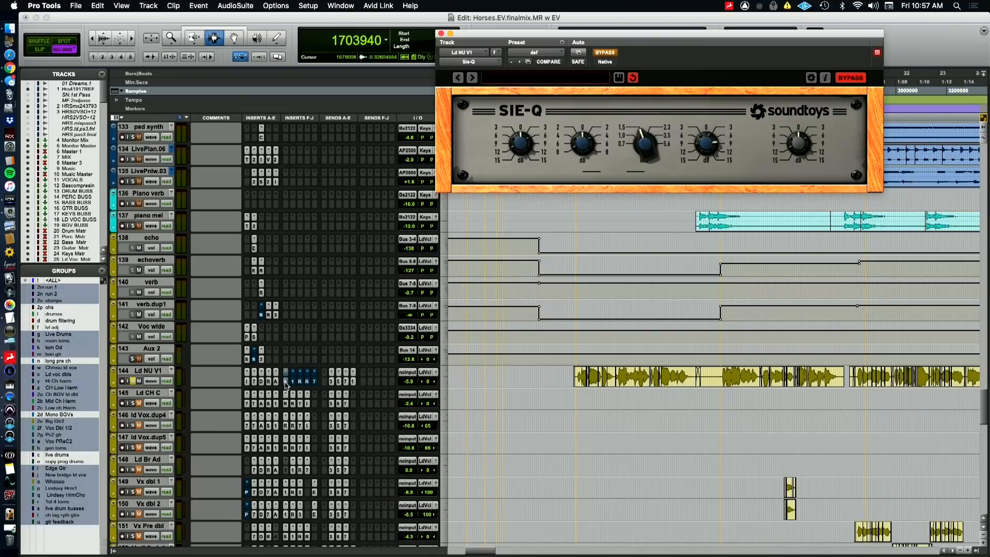
{"action": "left_click", "coordinate": [286, 383], "text": "super"}
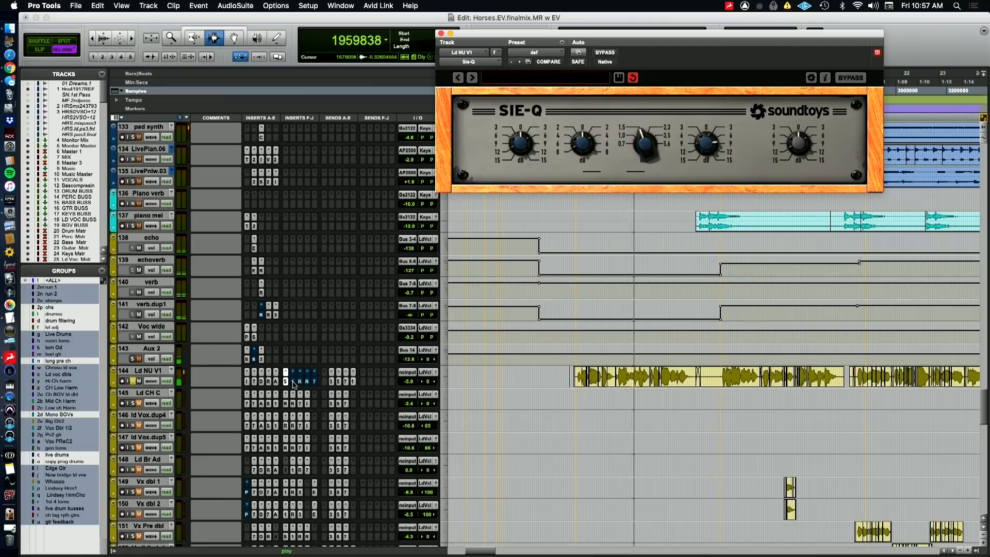
{"action": "left_click", "coordinate": [293, 380]}
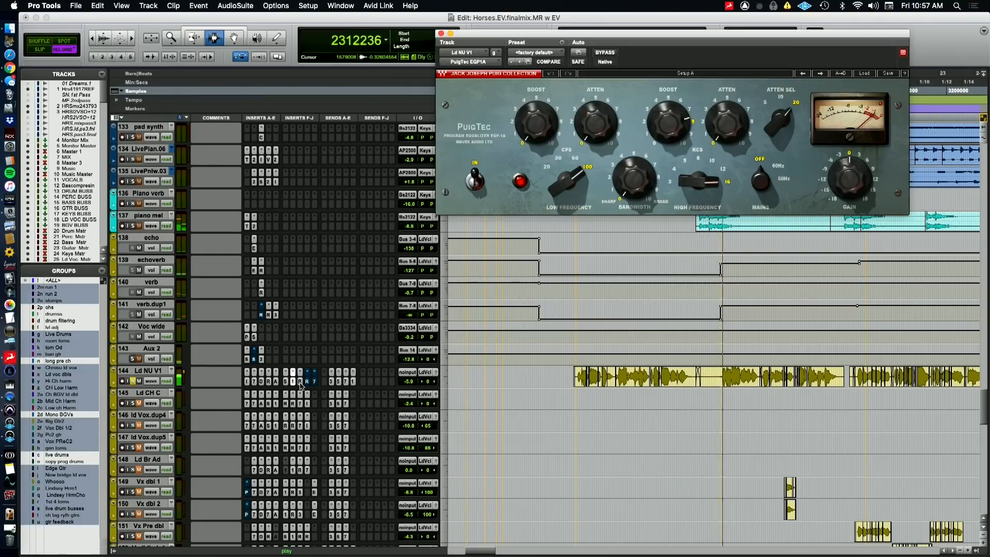
Reactivate Ld NU V1's two RDeEssers and final EQ3 7-Band, and close the plugin window
{"action": "left_click", "coordinate": [302, 383]}
{"action": "left_click", "coordinate": [307, 383], "text": "super"}
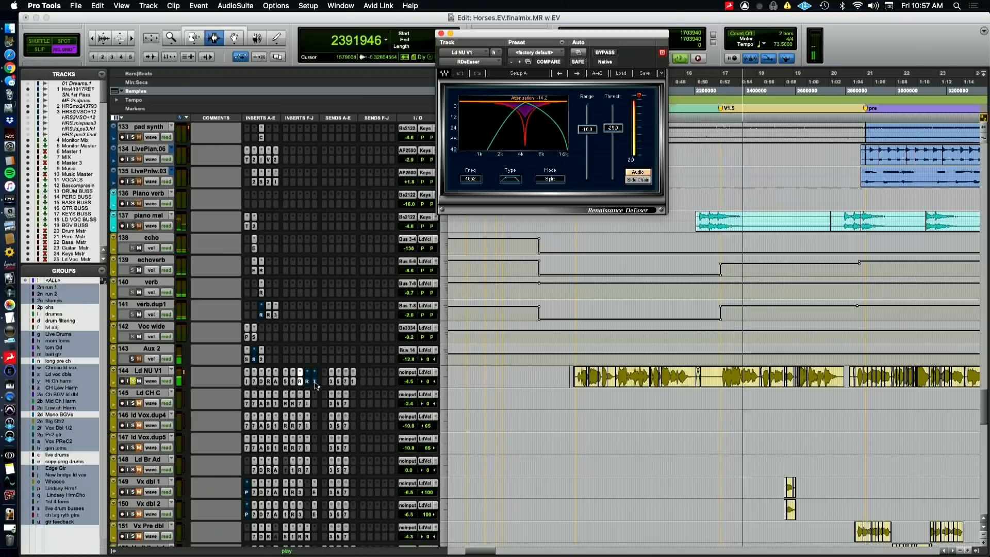
{"action": "left_click", "coordinate": [315, 383]}
{"action": "left_click", "coordinate": [315, 382]}
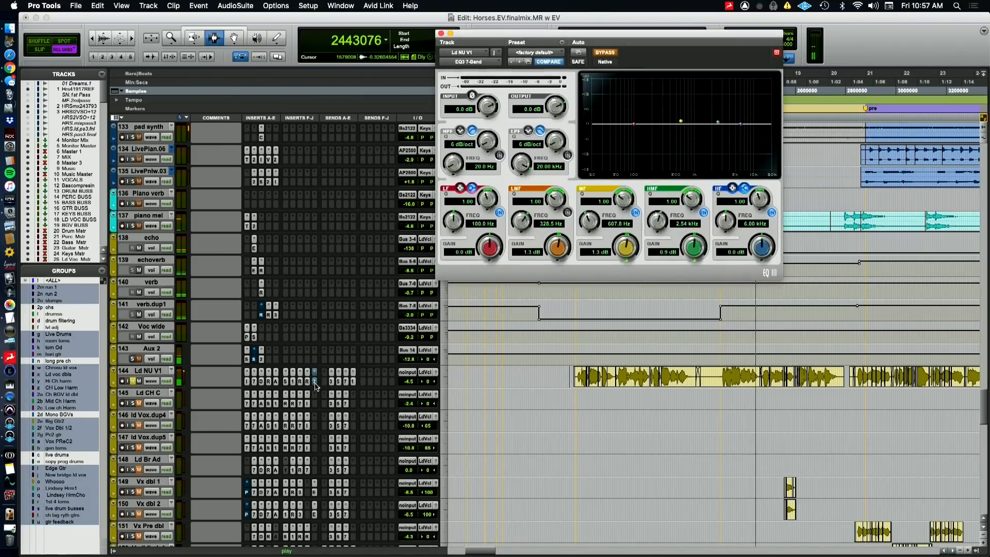
{"action": "left_click", "coordinate": [315, 383], "text": "super"}
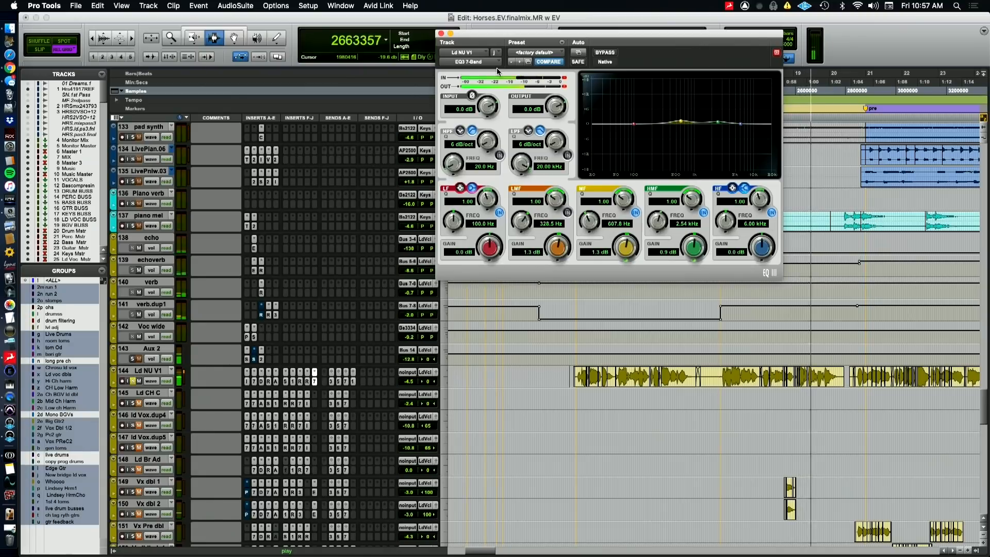
{"action": "left_click", "coordinate": [440, 34]}
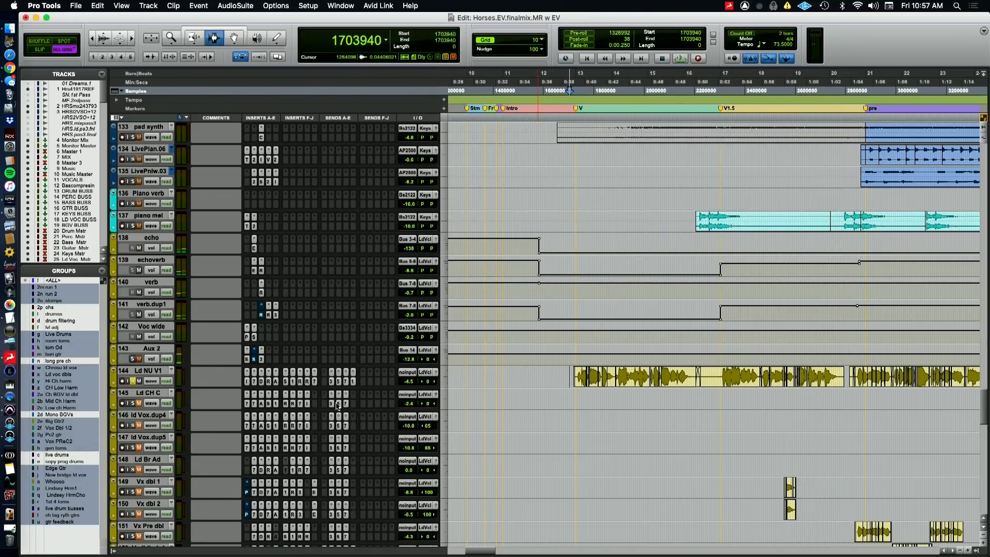
Play Ld NU V1 with its full plugin chain, stop playback, and place the playback position at Ld CH C's first chorus clip
{"action": "key", "text": "space"}
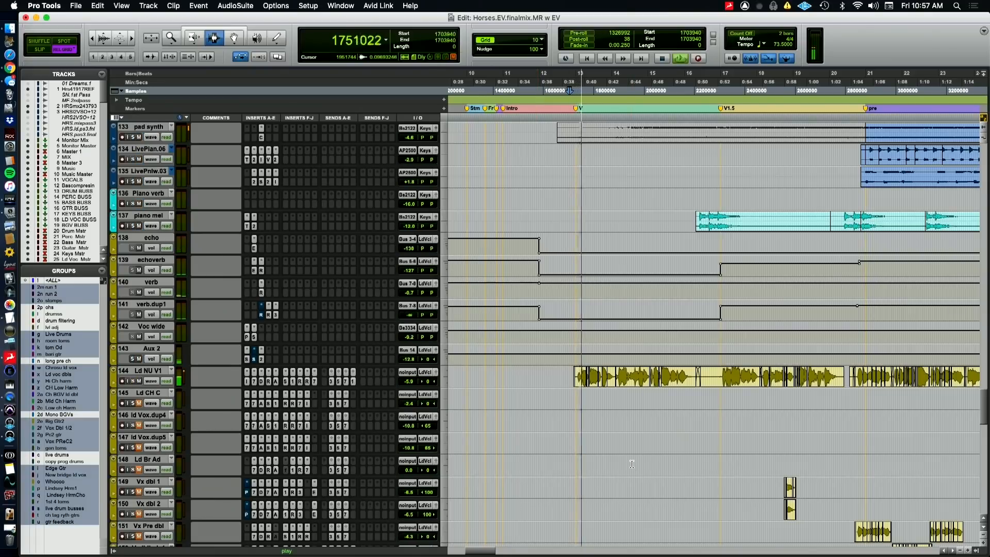
{"action": "key", "text": "r"}
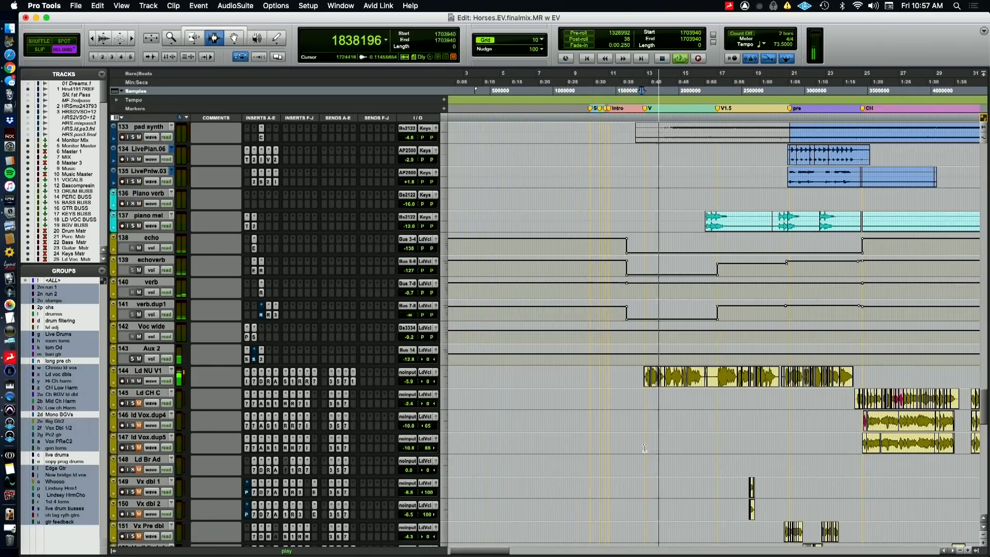
{"action": "scroll", "coordinate": [644, 447], "scroll_direction": "down", "scroll_amount": 4}
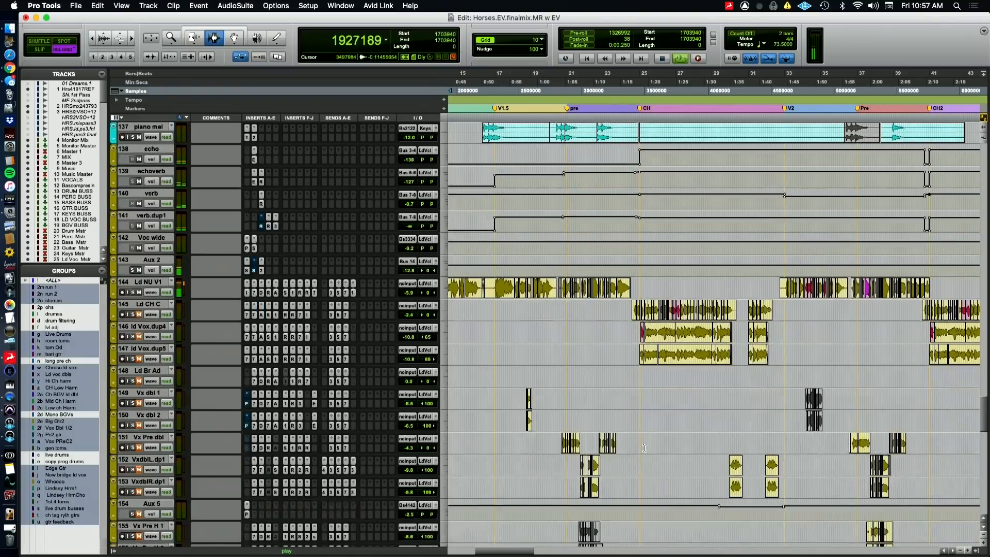
{"action": "key", "text": "space"}
{"action": "left_click", "coordinate": [633, 313]}
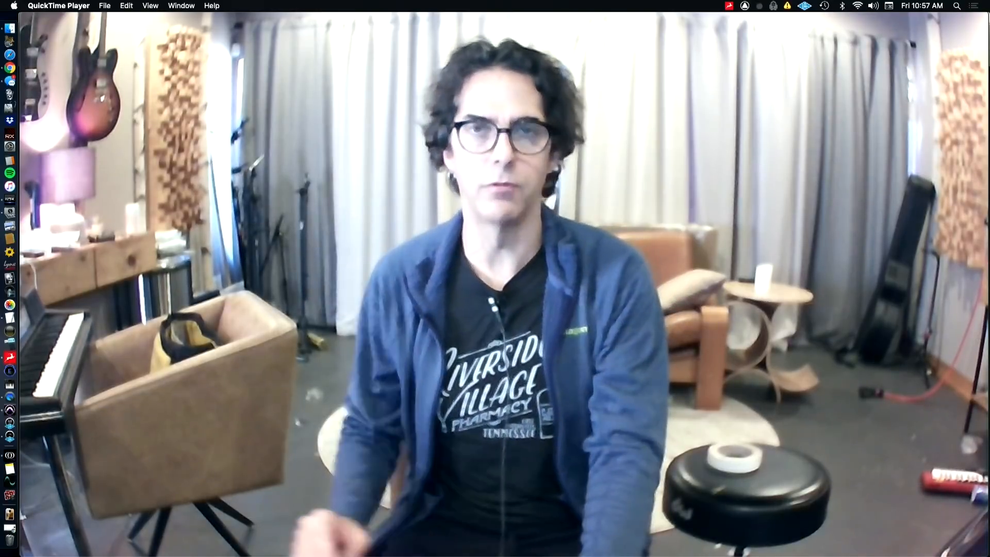
View Ld CH C's EQ3 7-Band, CLA-76, Auto-Tune Pro, Sie-Q and PuigTec EQP1A plugins
{"action": "key", "text": "super+Tab"}
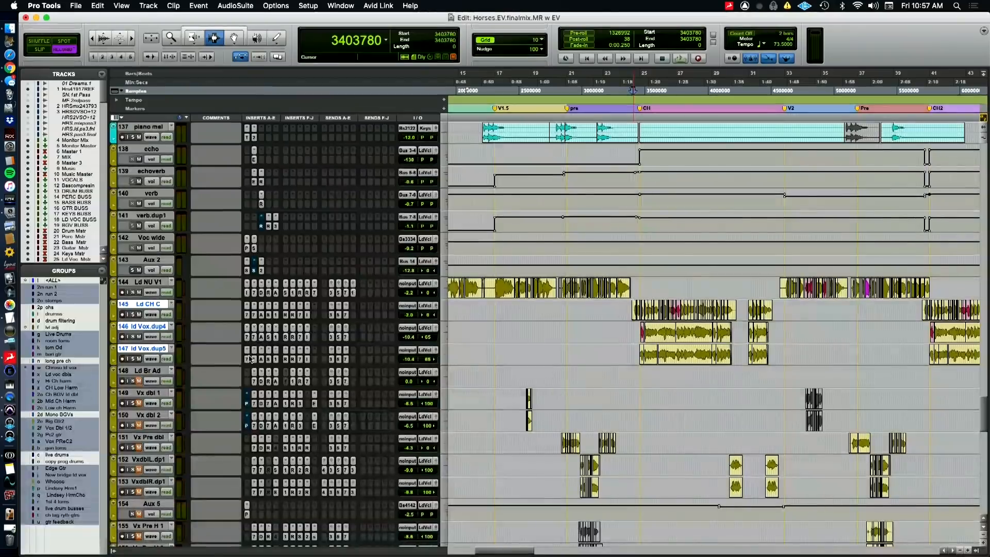
{"action": "left_click", "coordinate": [253, 316]}
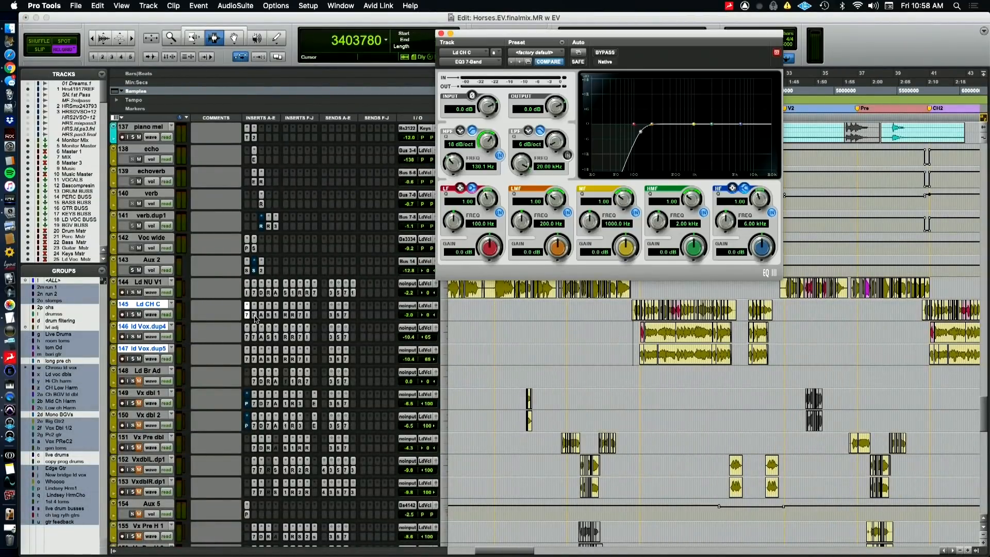
{"action": "left_click", "coordinate": [260, 315]}
{"action": "left_click", "coordinate": [261, 316]}
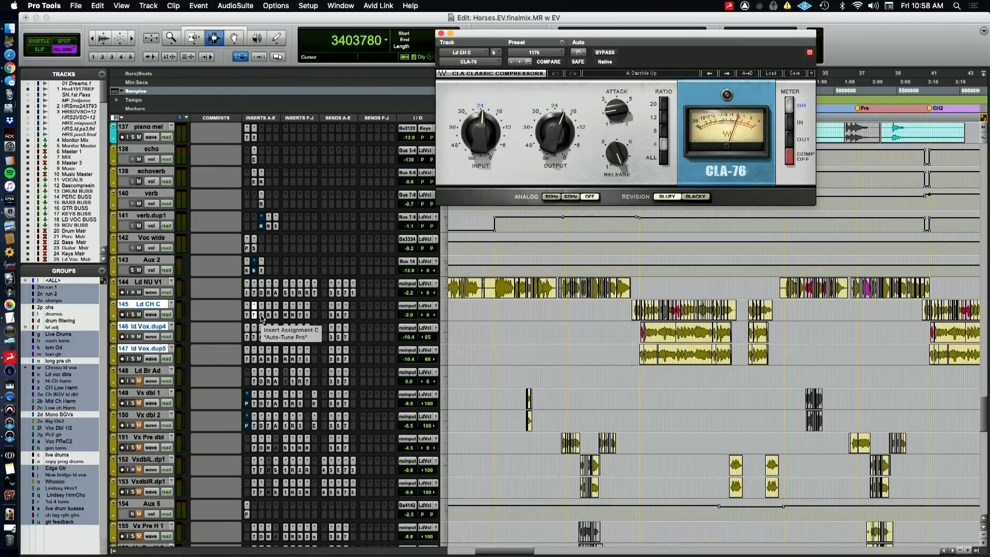
{"action": "left_click", "coordinate": [261, 315]}
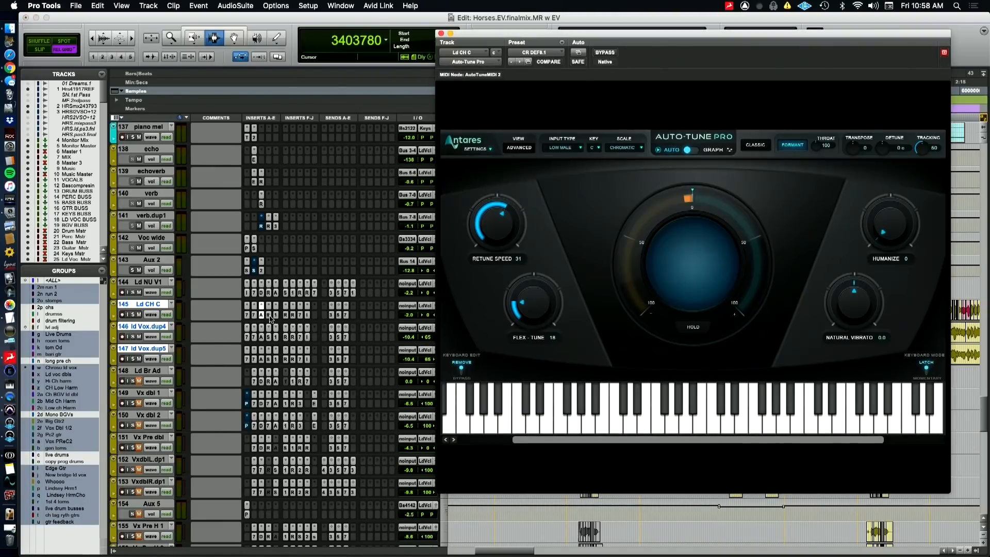
{"action": "left_click", "coordinate": [269, 315]}
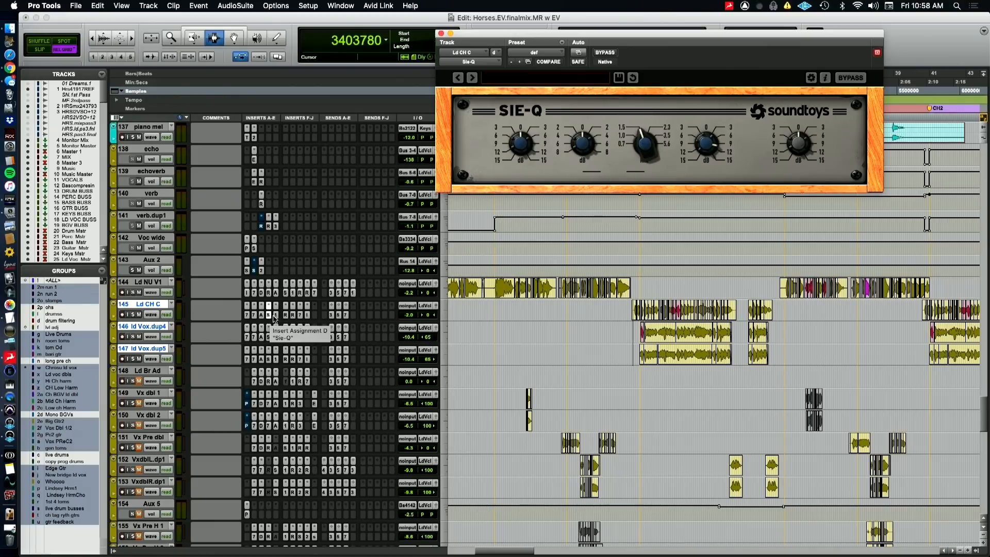
{"action": "left_click", "coordinate": [276, 316]}
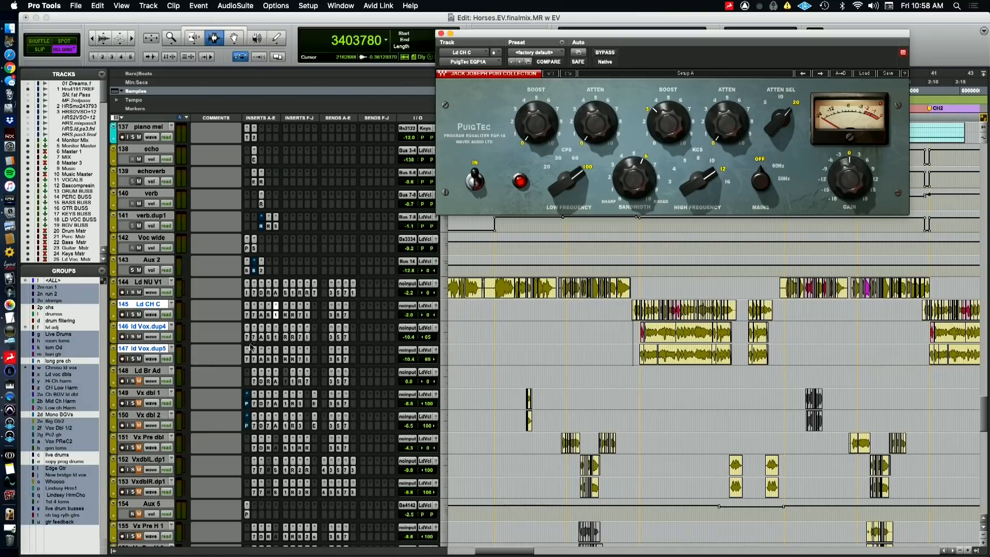
View Ld CH C's RDeEsser, second EQ3 7-Band and HOFA IQ-EQ plugins
{"action": "left_click", "coordinate": [286, 315]}
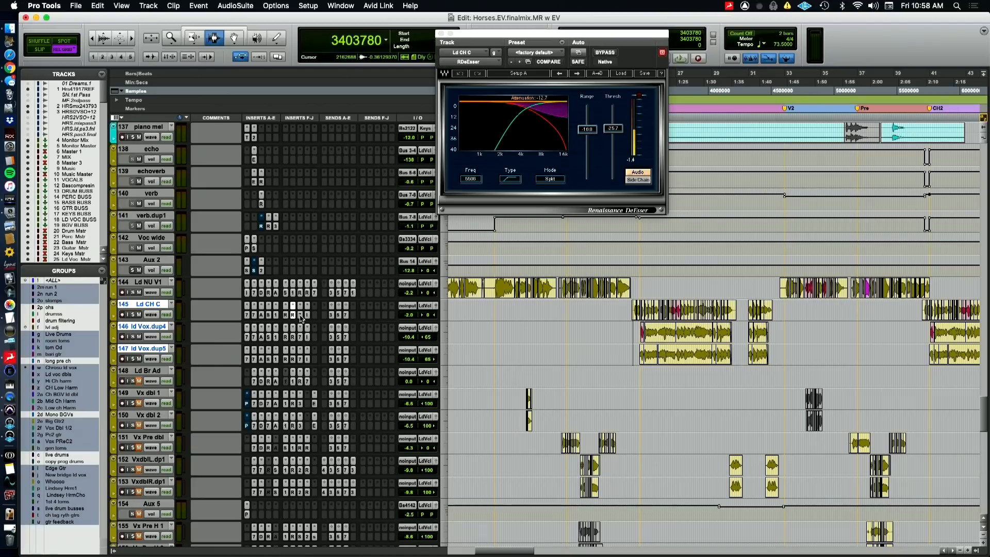
{"action": "left_click", "coordinate": [300, 315]}
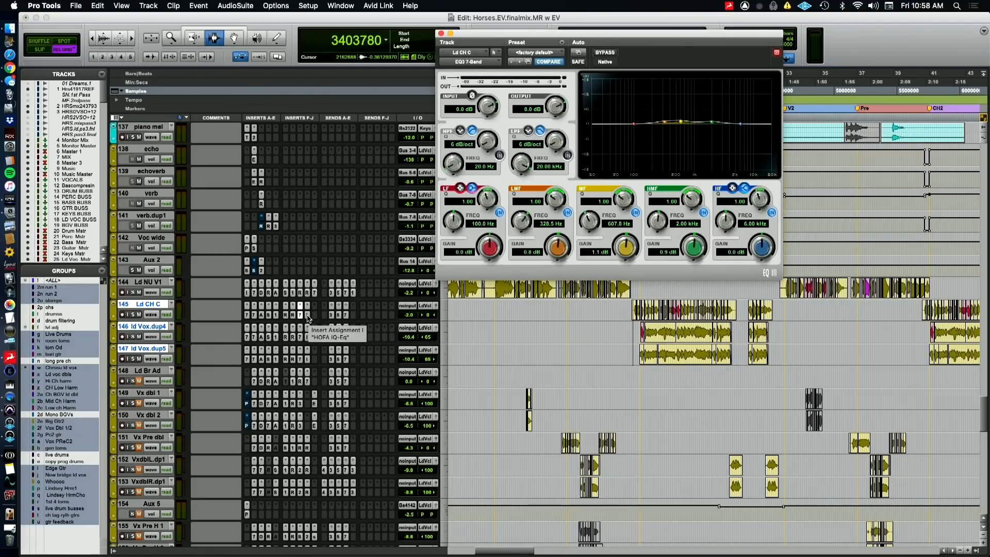
{"action": "left_click", "coordinate": [308, 316]}
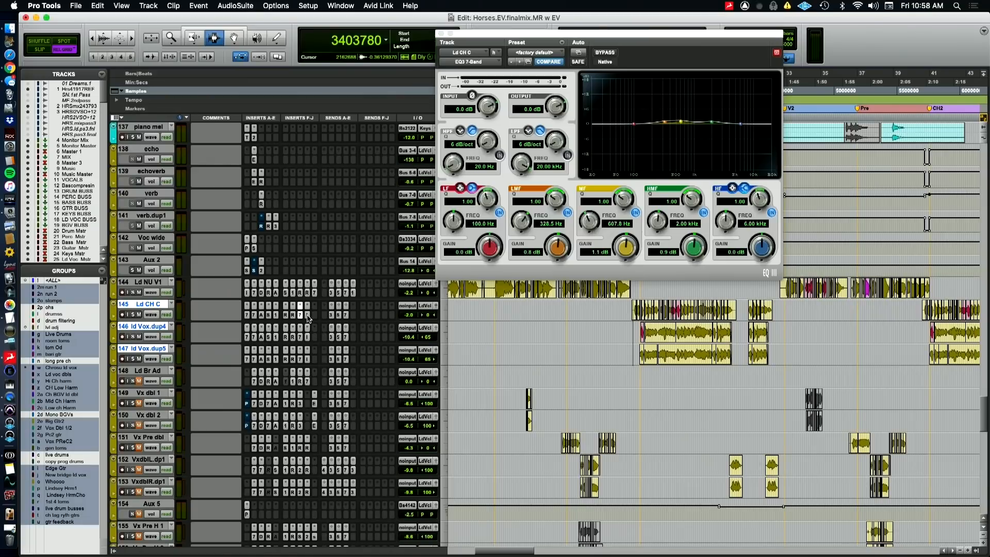
{"action": "left_click", "coordinate": [307, 316]}
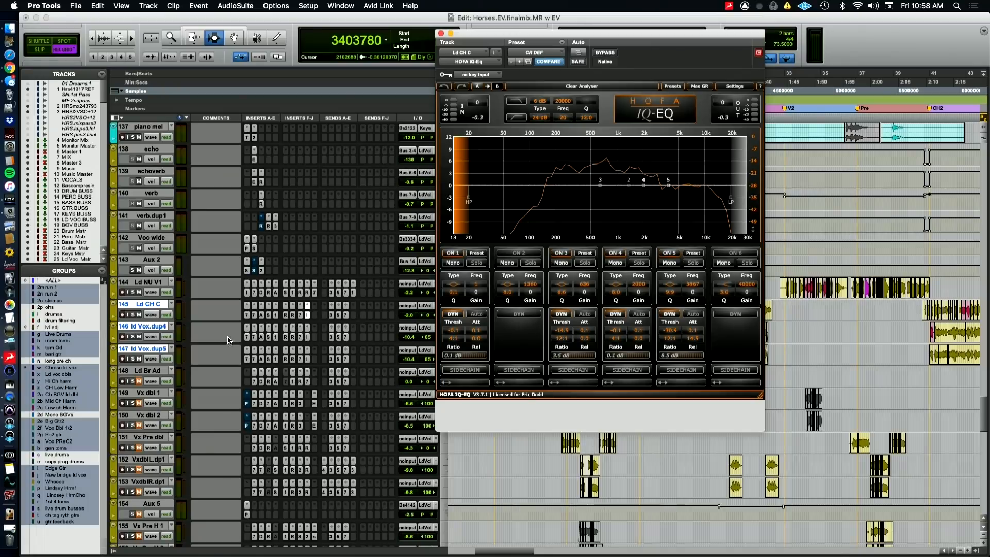
Solo Ld CH C with ld Vox.dup4 and ld Vox.dup5, play the chorus, close the plugin window and stop playback
{"action": "left_click", "coordinate": [133, 315]}
{"action": "left_click", "coordinate": [133, 314]}
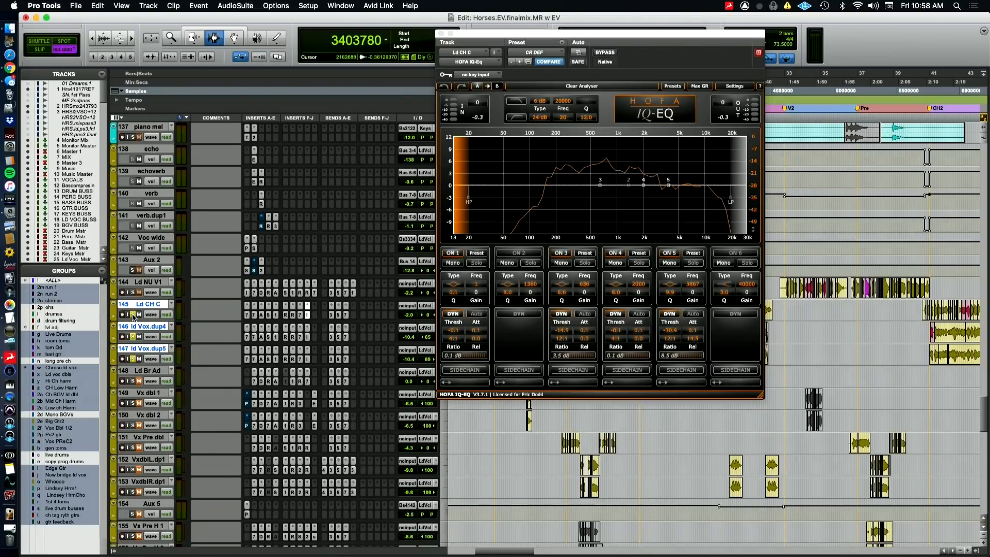
{"action": "key", "text": "space"}
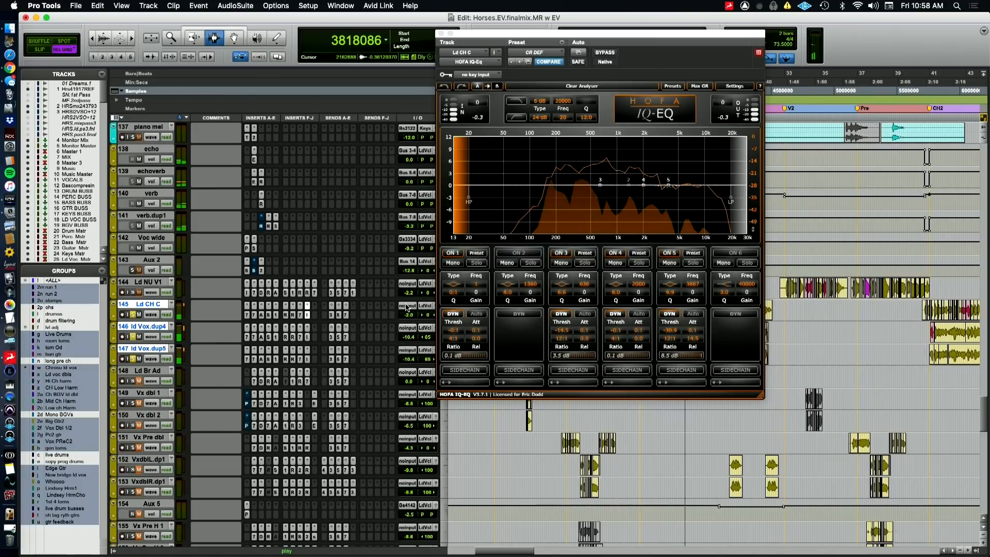
{"action": "left_click", "coordinate": [441, 34]}
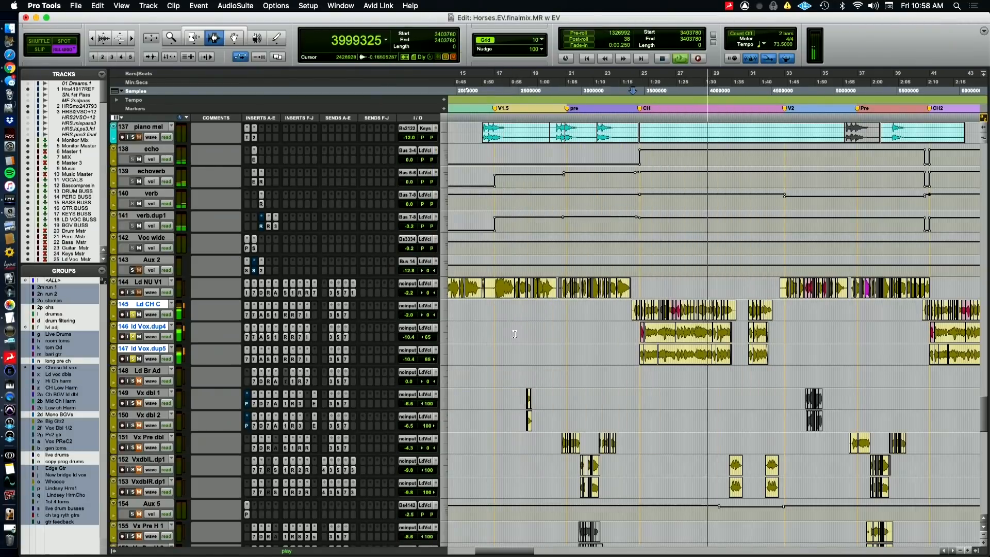
{"action": "scroll", "coordinate": [512, 336], "scroll_direction": "down", "scroll_amount": 5}
{"action": "scroll", "coordinate": [513, 335], "scroll_direction": "down", "scroll_amount": 4}
{"action": "scroll", "coordinate": [500, 330], "scroll_direction": "up", "scroll_amount": 10}
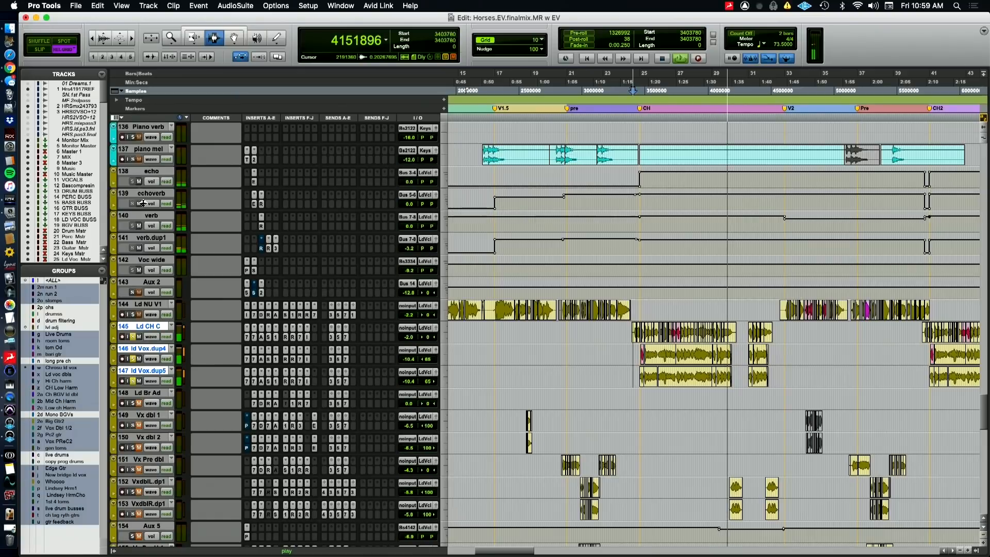
{"action": "key", "text": "space"}
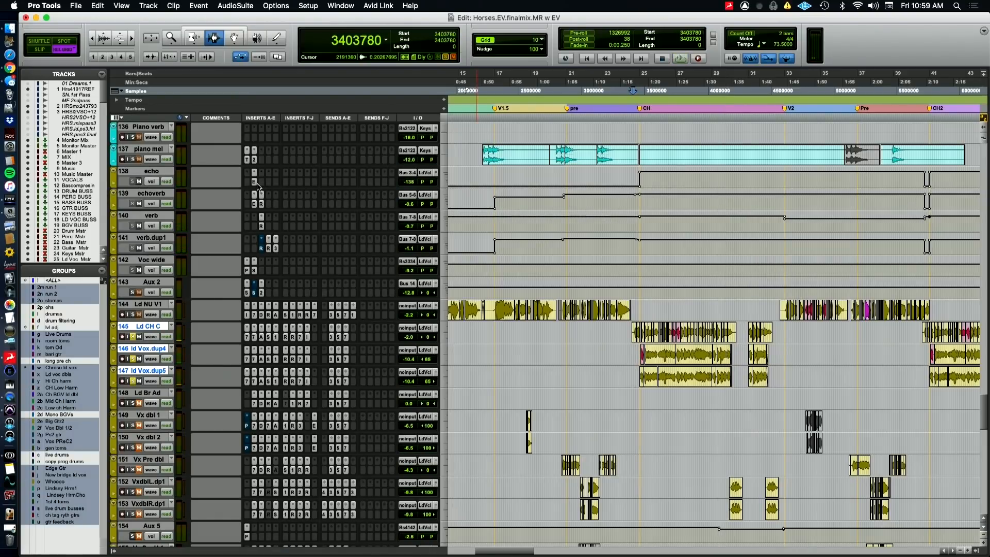
View the EchoBoy on echo and compare echoverb's EchoBoy and RVerb with verb's RVerb, and close the plugin window
{"action": "left_click", "coordinate": [255, 183]}
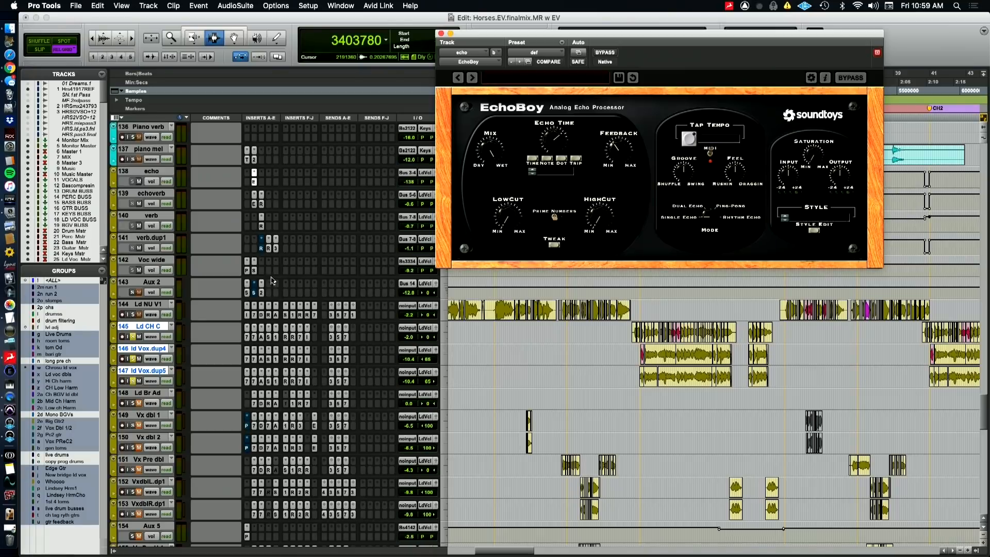
{"action": "left_click", "coordinate": [255, 206]}
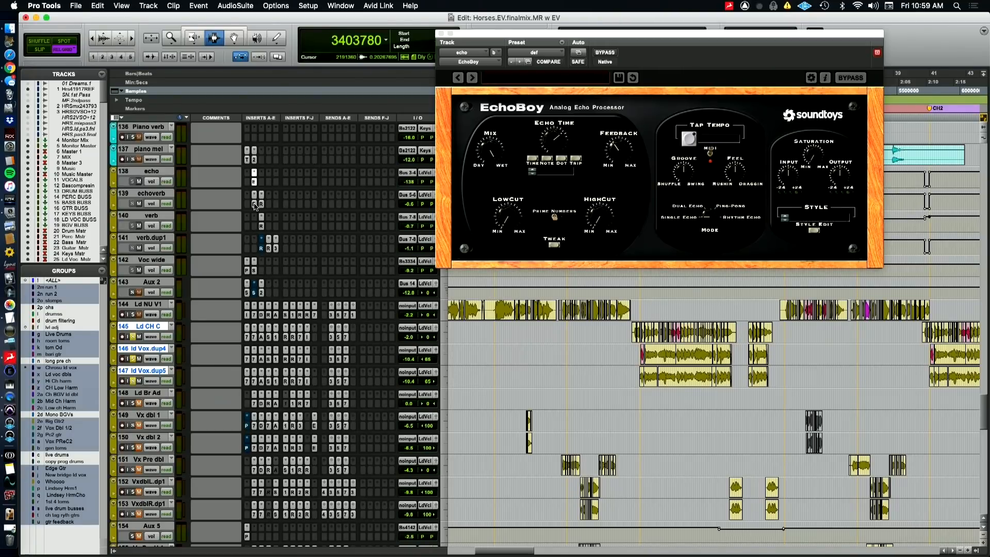
{"action": "left_click", "coordinate": [255, 206]}
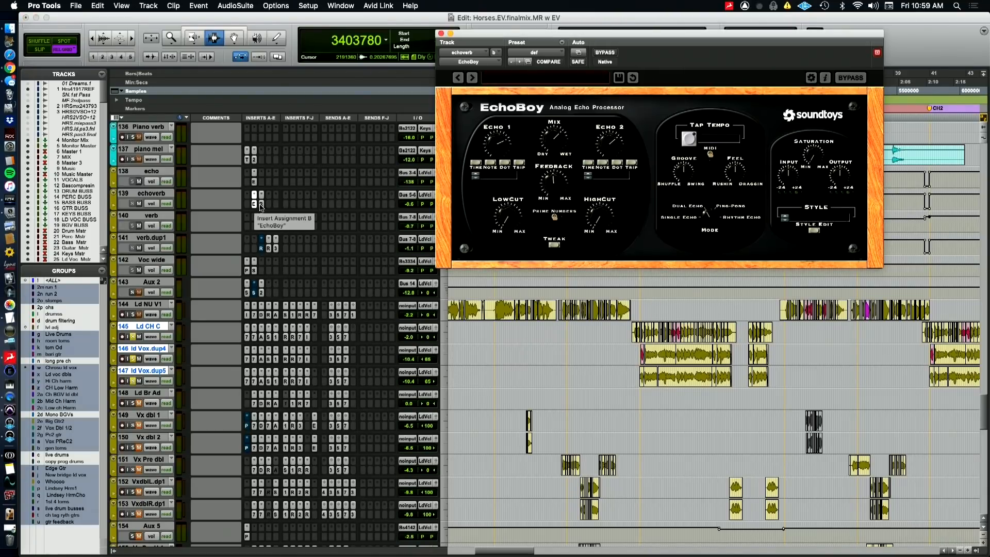
{"action": "left_click", "coordinate": [261, 204]}
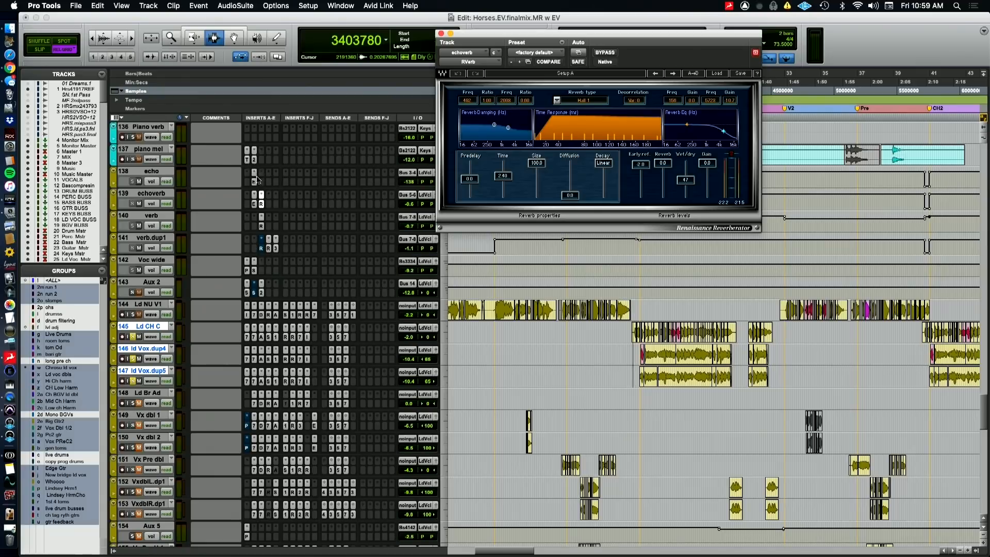
{"action": "left_click", "coordinate": [262, 226]}
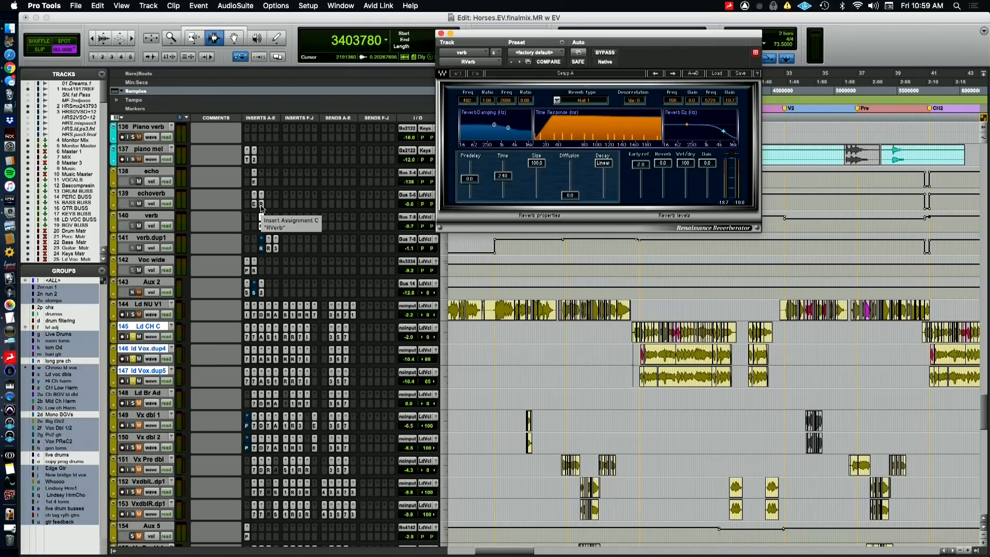
{"action": "left_click", "coordinate": [261, 204]}
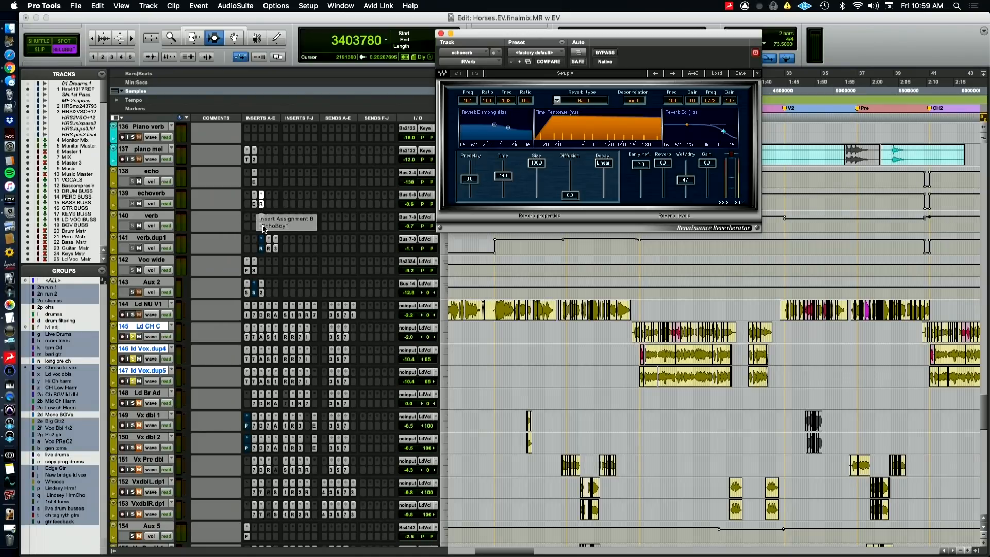
{"action": "left_click", "coordinate": [255, 206]}
{"action": "left_click", "coordinate": [255, 206]}
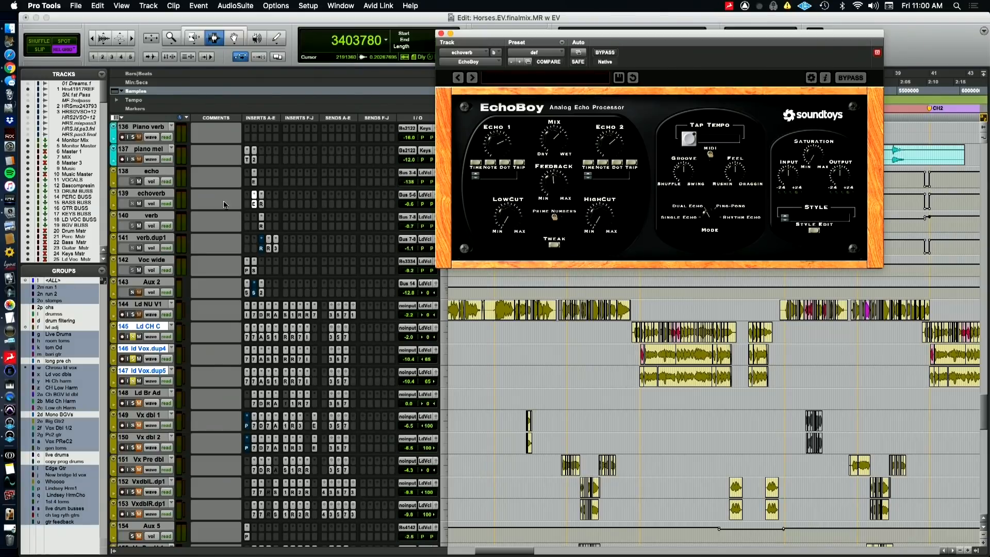
{"action": "left_click", "coordinate": [440, 33]}
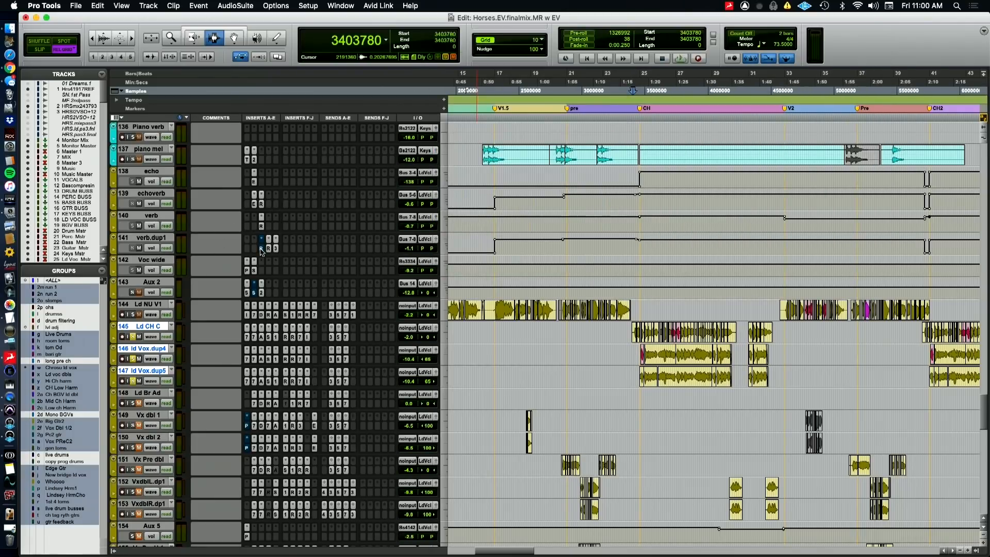
View the RVerb on verb, and the ReVibe II and Mod Delay III on verb.dup1
{"action": "left_click", "coordinate": [262, 227]}
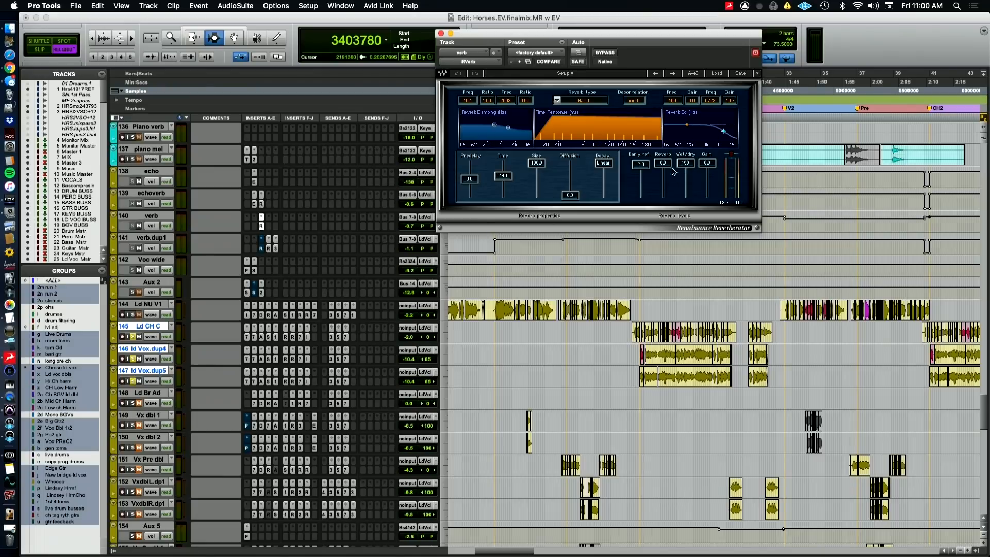
{"action": "left_click", "coordinate": [269, 248]}
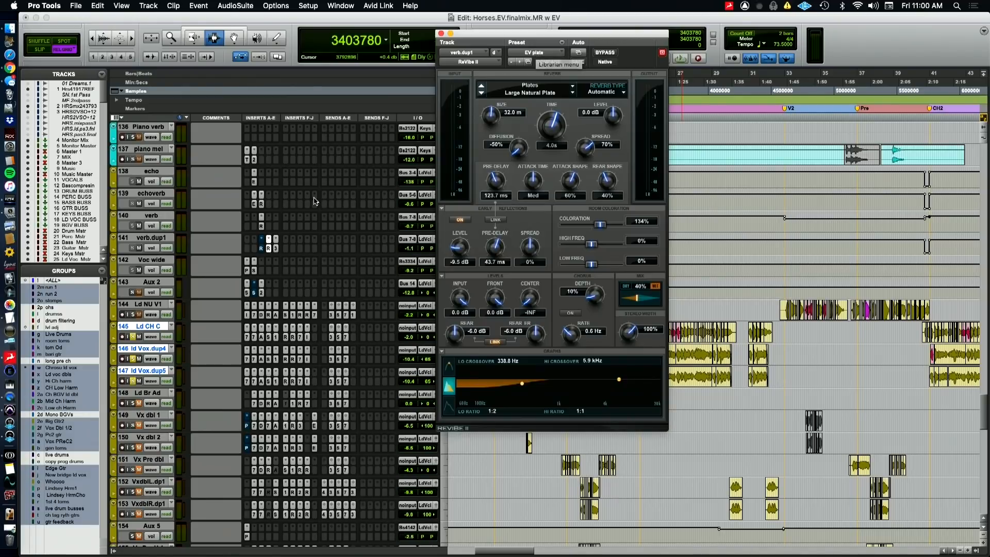
{"action": "left_click", "coordinate": [276, 249]}
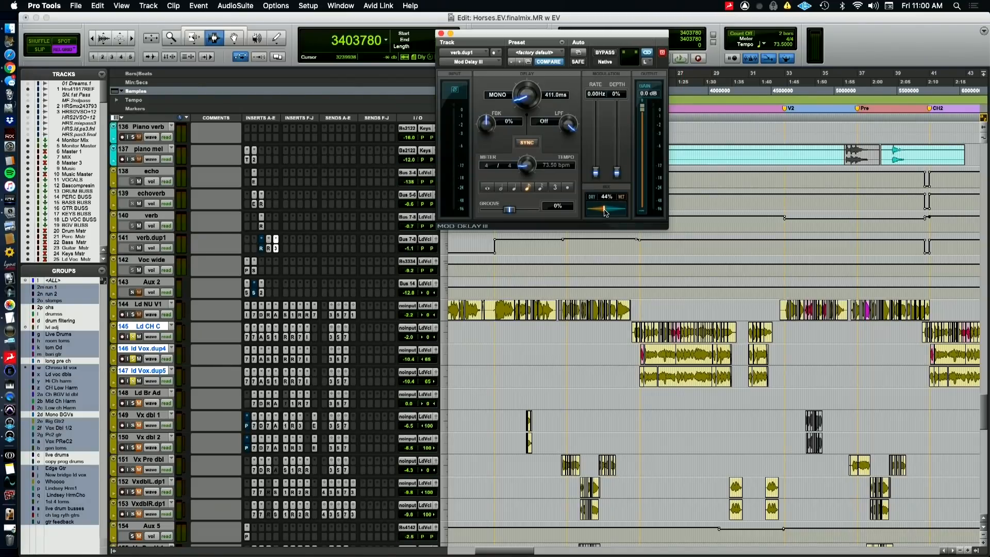
{"action": "key", "text": "super+Tab"}
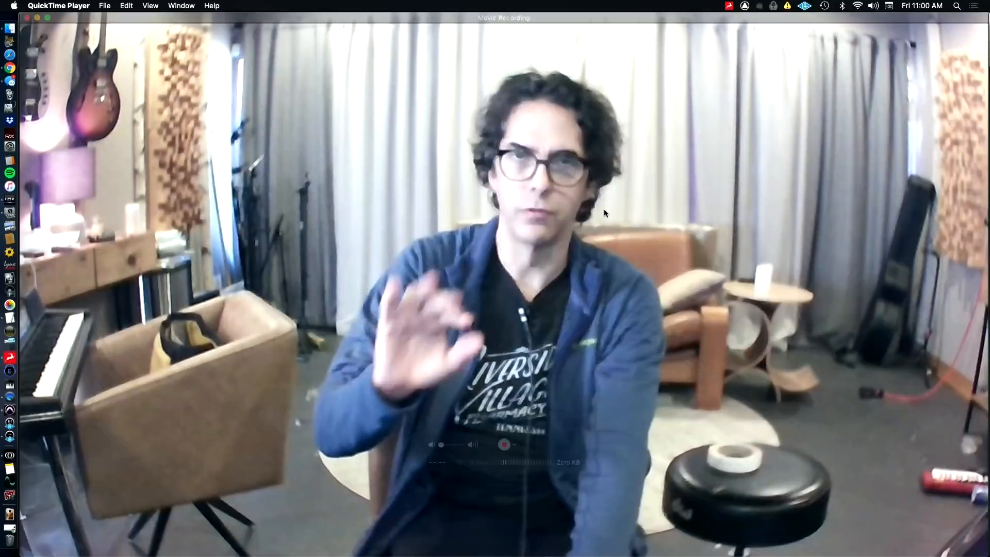
{"action": "key", "text": "super+Tab"}
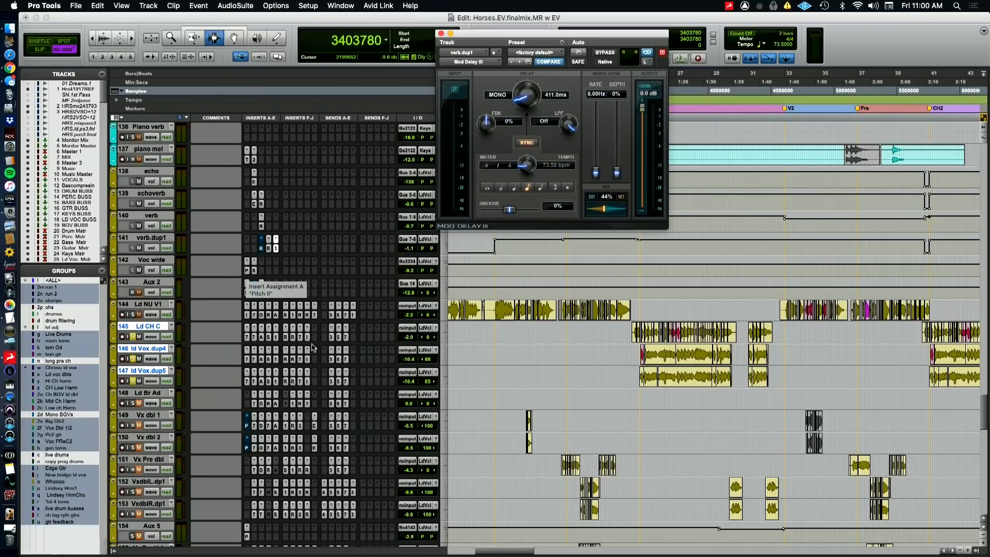
View Ld CH C's send to Bus 3-4 and VxdblL.dp1's send e, closing each send window
{"action": "left_click", "coordinate": [332, 339]}
{"action": "left_click", "coordinate": [332, 338]}
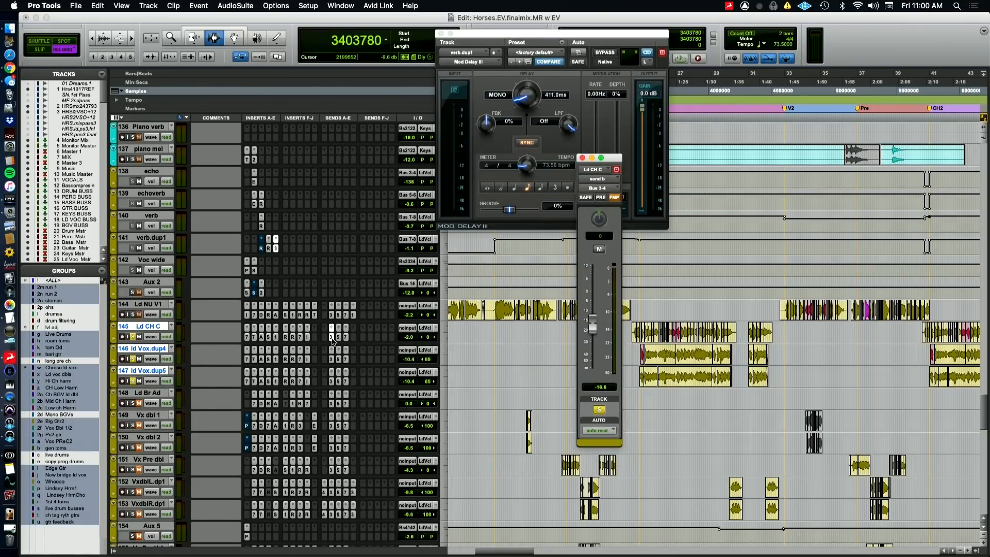
{"action": "left_click", "coordinate": [332, 338]}
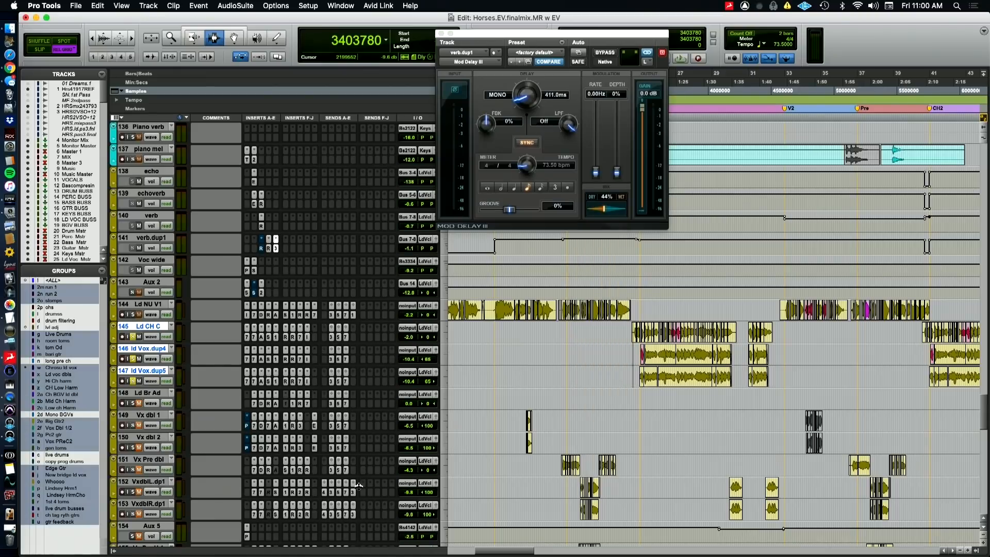
{"action": "left_click", "coordinate": [354, 494]}
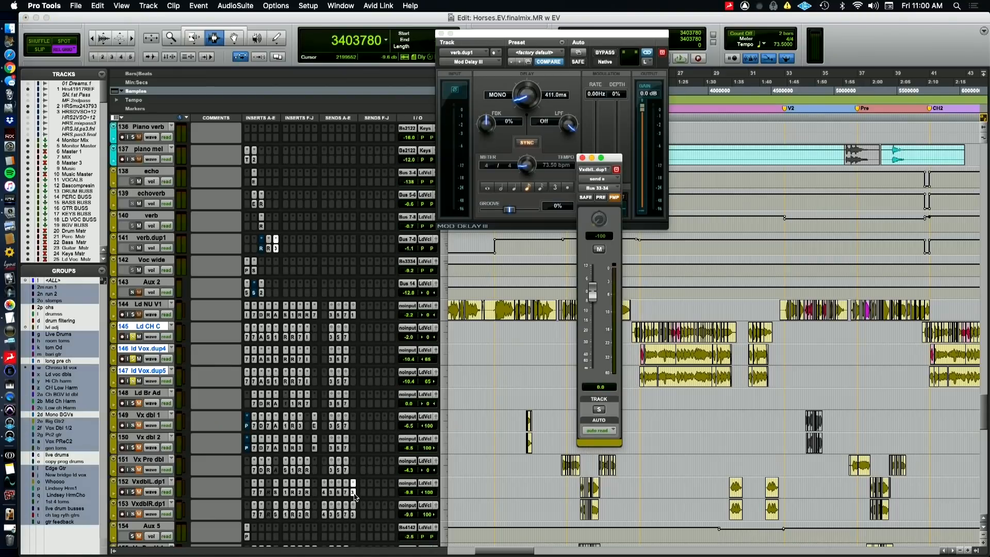
{"action": "left_click", "coordinate": [354, 493]}
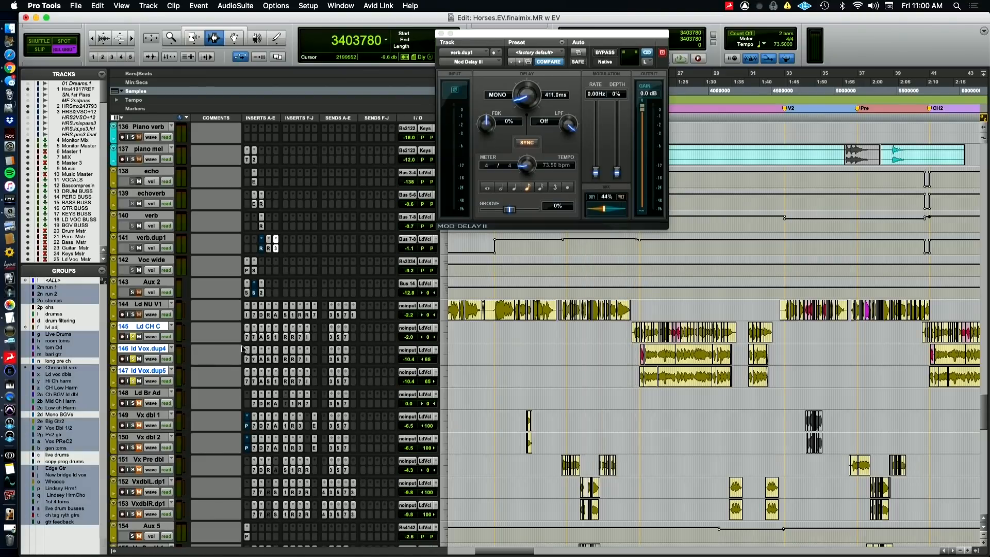
View the Pitch II plugin on Voc wide and close its window
{"action": "left_click", "coordinate": [247, 270]}
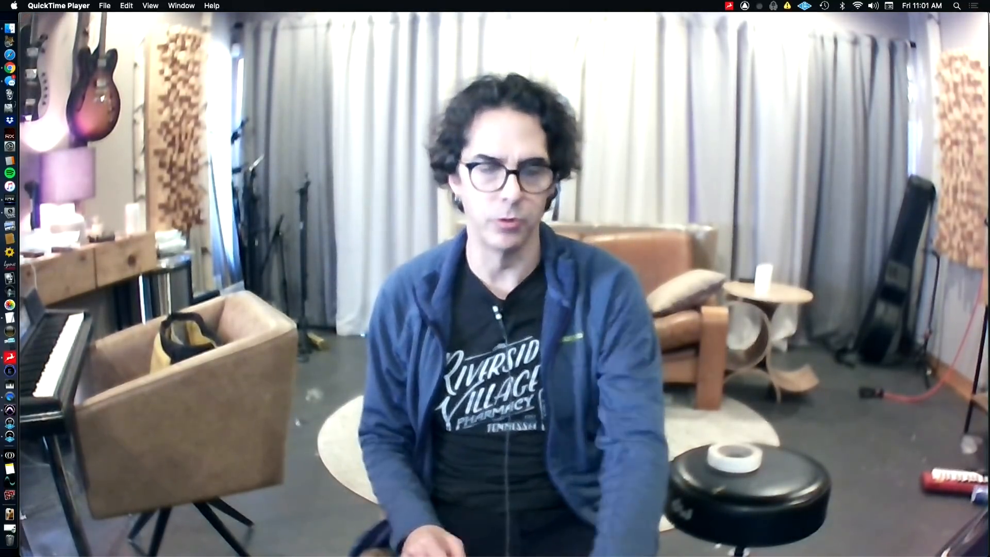
{"action": "key", "text": "super+Tab"}
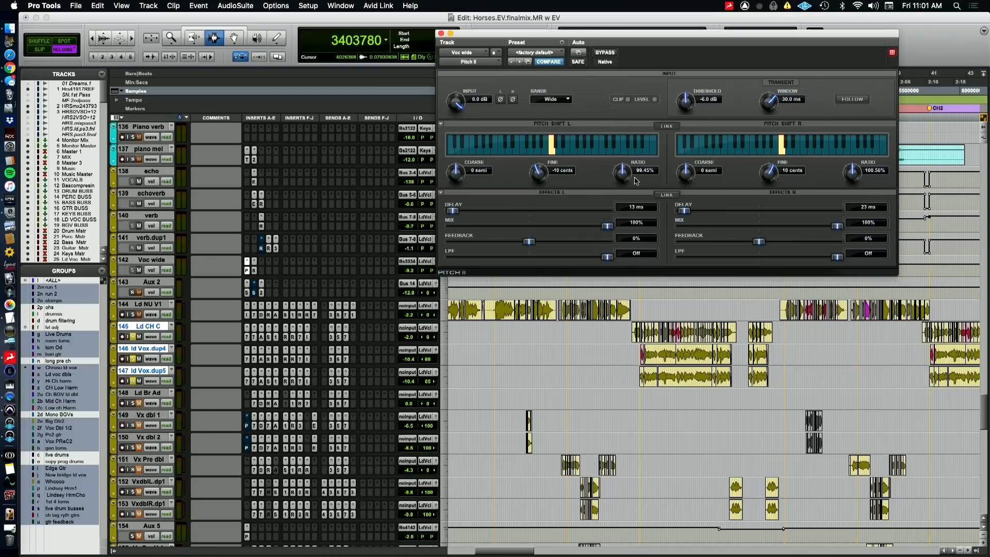
{"action": "left_click", "coordinate": [441, 34]}
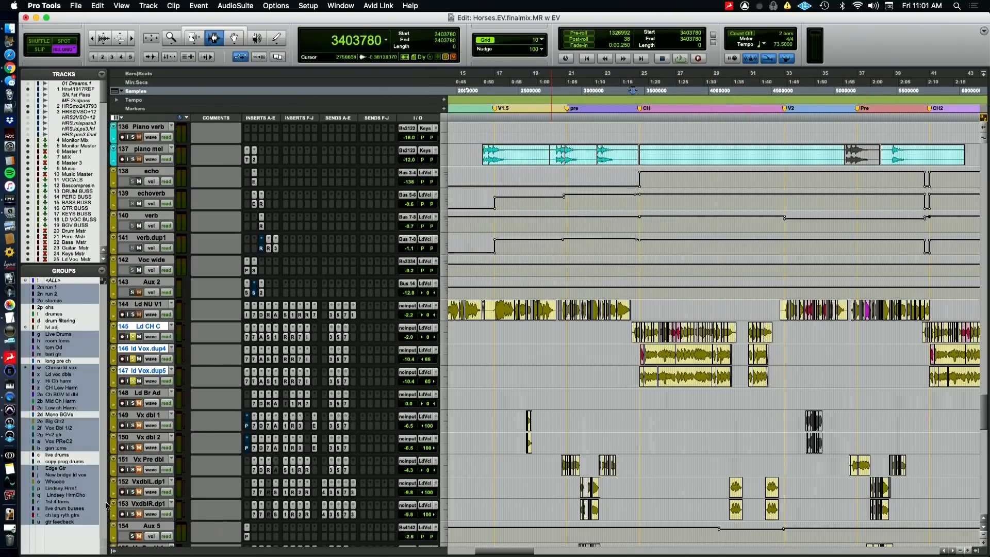
Mute the vocal effect tracks from echo to Voc wide and start playback at the first chorus
{"action": "left_click", "coordinate": [148, 503]}
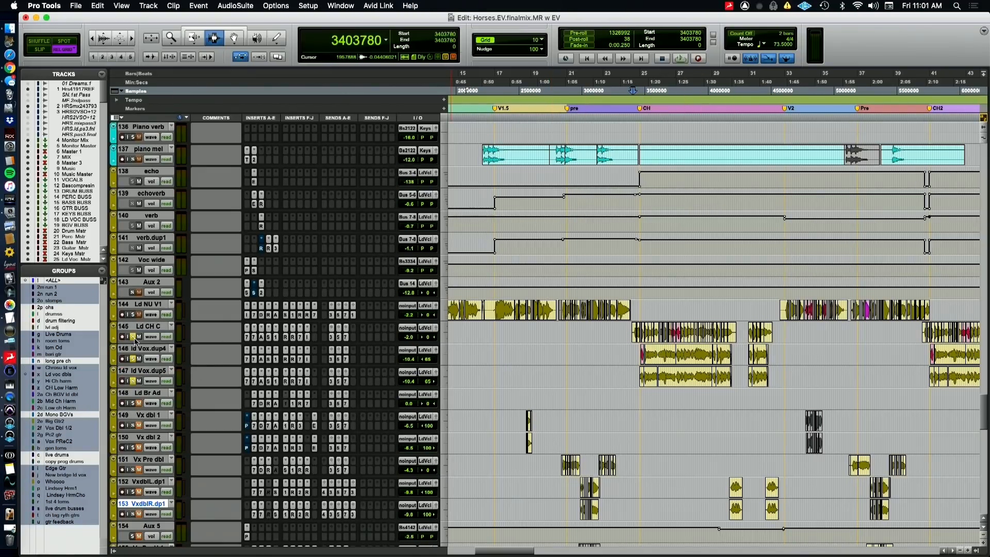
{"action": "left_click", "coordinate": [151, 261]}
{"action": "left_click", "coordinate": [147, 176], "text": "shift"}
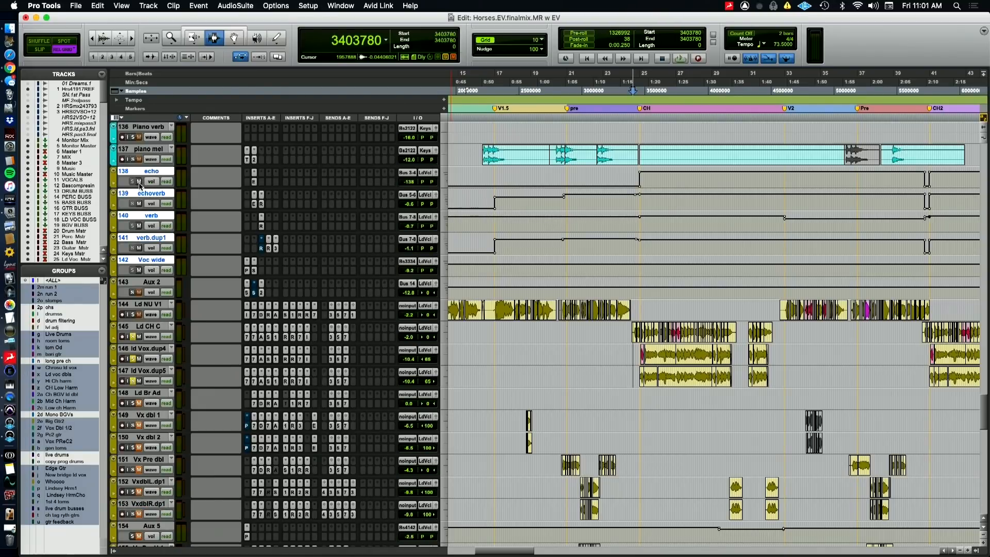
{"action": "key", "text": "space"}
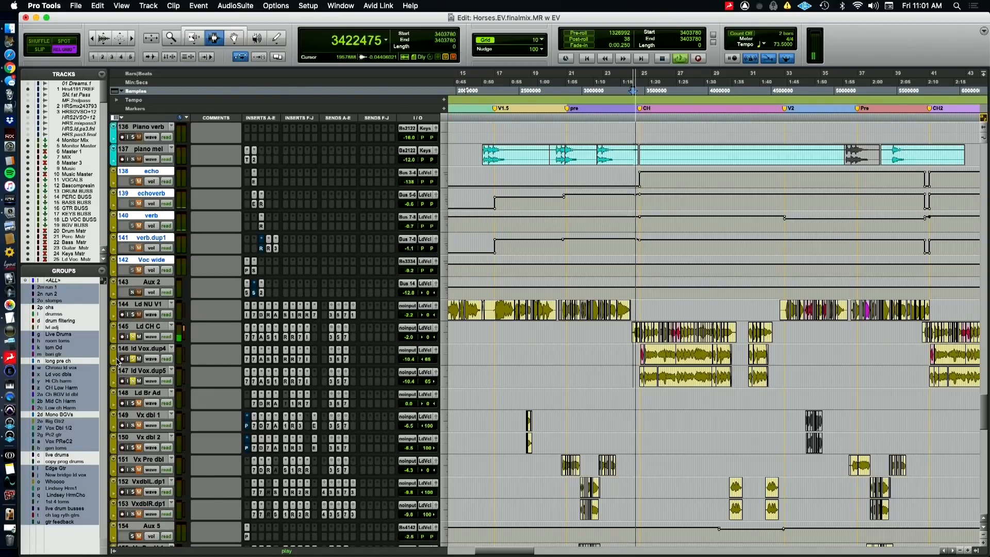
Select Ld CH C through ld Vox.dup5 and bypass all plugins on them and on Ld NU V1 during playback
{"action": "left_click", "coordinate": [148, 327]}
{"action": "left_click", "coordinate": [137, 375], "text": "shift"}
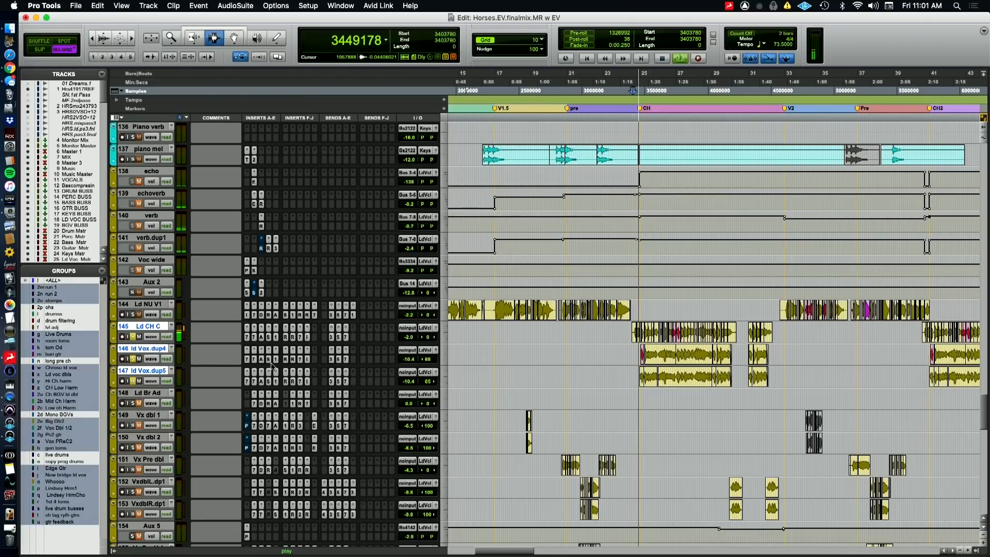
{"action": "left_click", "coordinate": [314, 315], "text": "alt+shift+super"}
{"action": "left_click", "coordinate": [307, 315], "text": "alt+shift+super"}
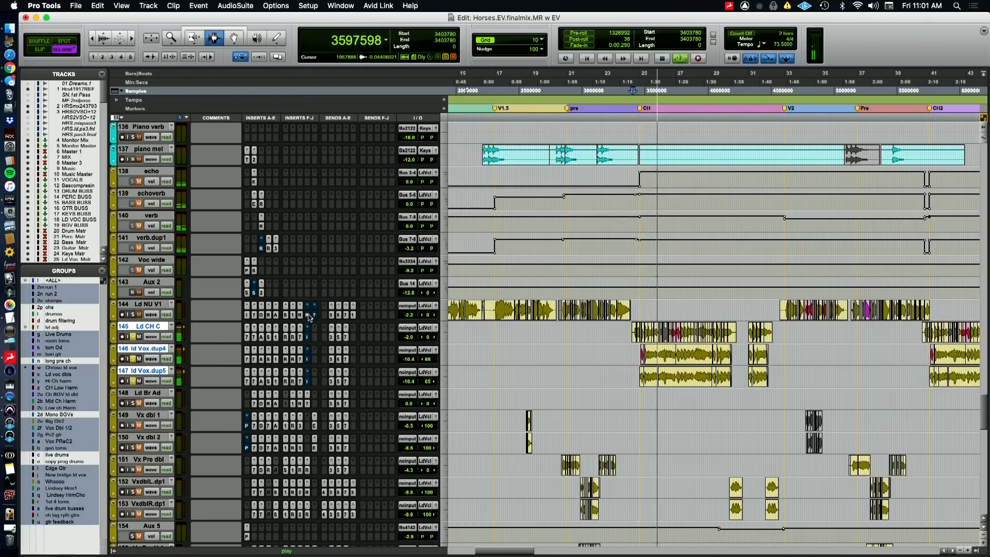
{"action": "left_click", "coordinate": [300, 315], "text": "alt+shift+super"}
{"action": "left_click", "coordinate": [293, 315], "text": "alt+shift+super"}
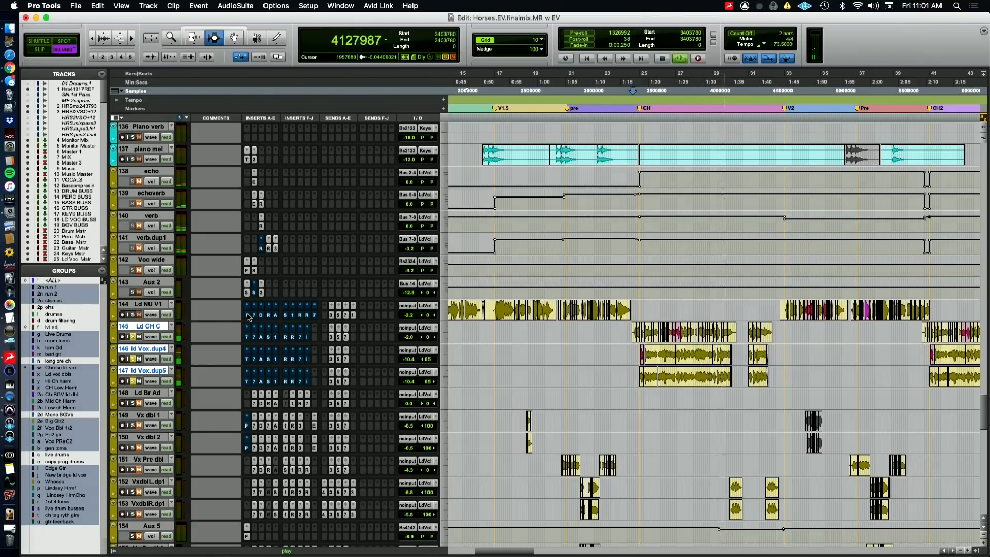
Reactivate the chorus lead vocals' plugins except inserts F and G, switching between the QuickTime Player camera view and Pro Tools
{"action": "key", "text": "space"}
{"action": "key", "text": "super+Tab"}
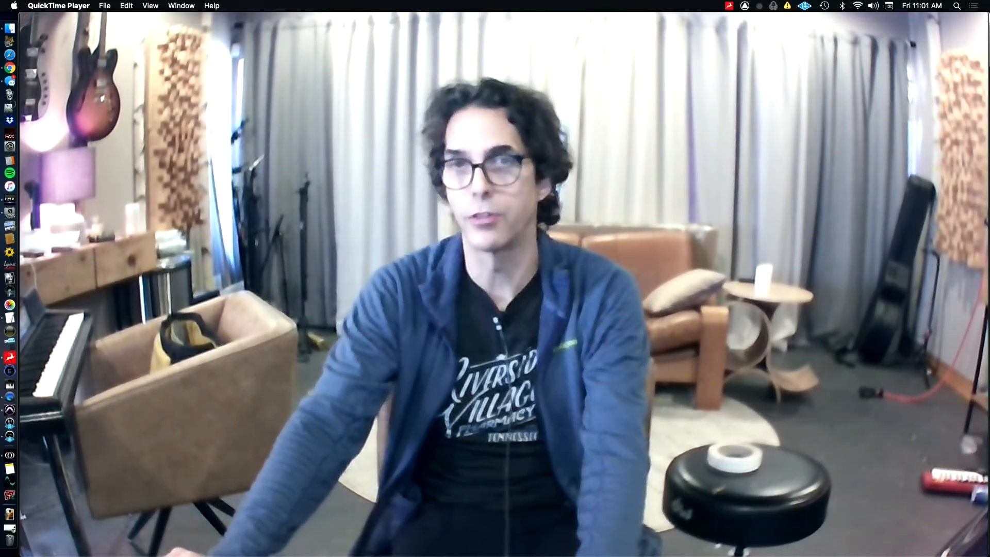
{"action": "key", "text": "super+Tab"}
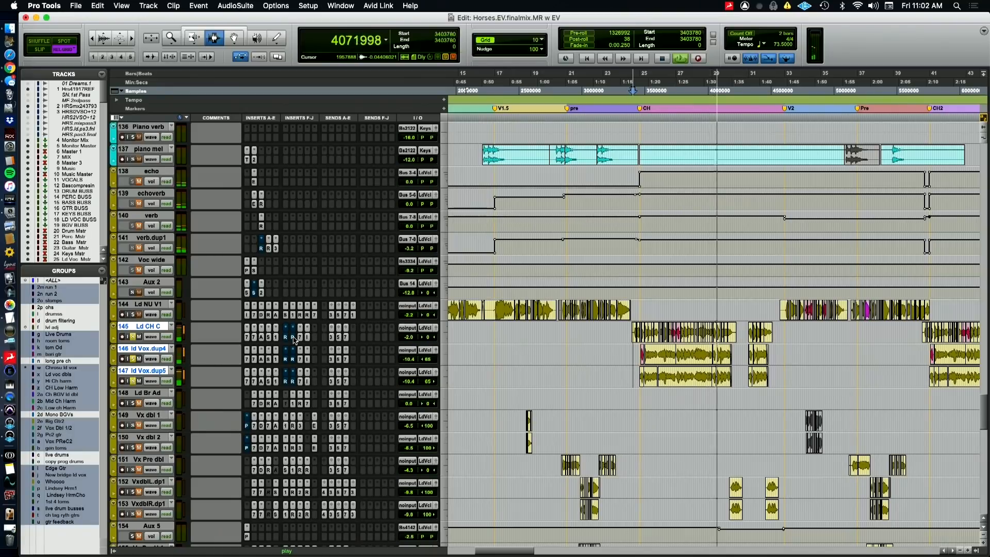
{"action": "key", "text": "space"}
{"action": "key", "text": "super+Tab"}
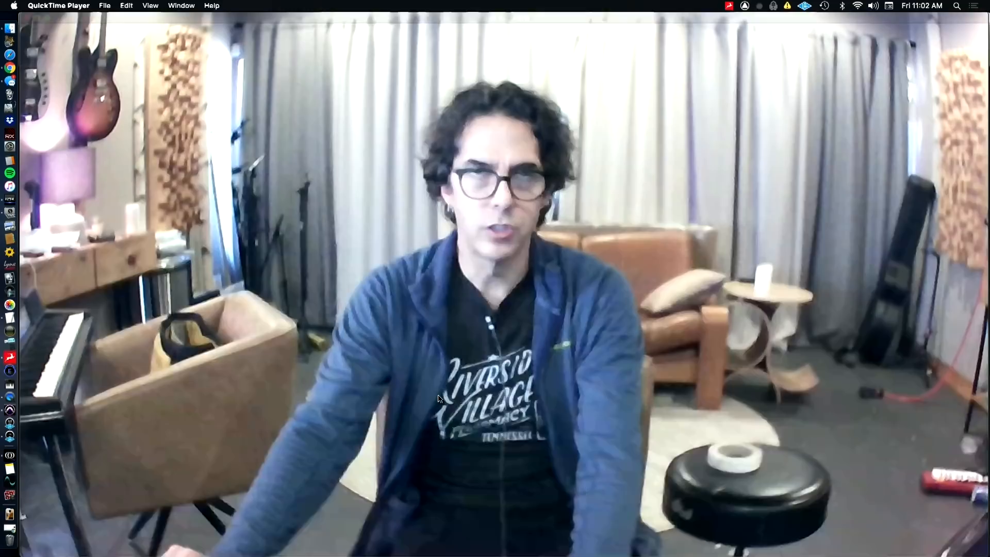
{"action": "key", "text": "super+Tab"}
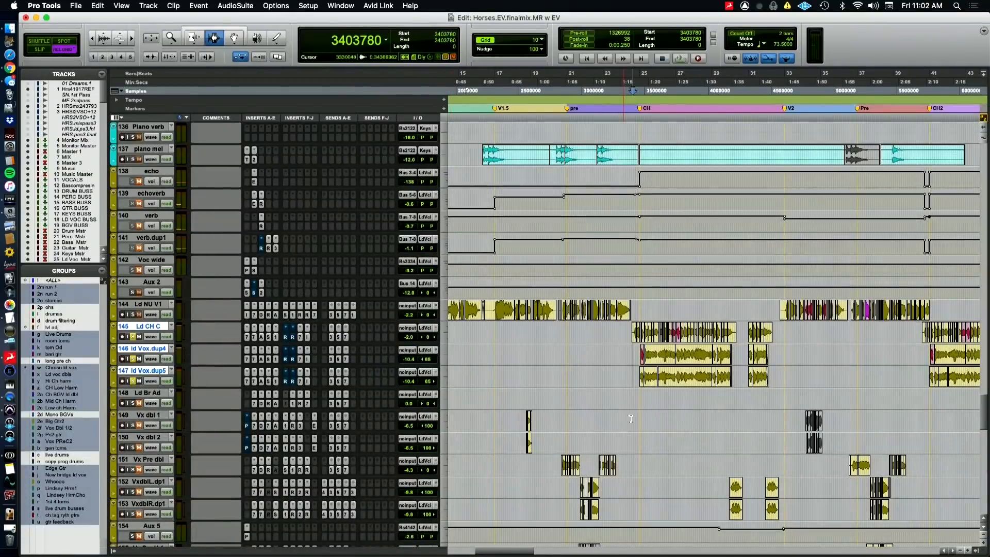
Audition the chorus lead vocals with inserts F and G bypassed, and reactivate both inserts on Ld CH C through ld Vox.dup5
{"action": "key", "text": "space"}
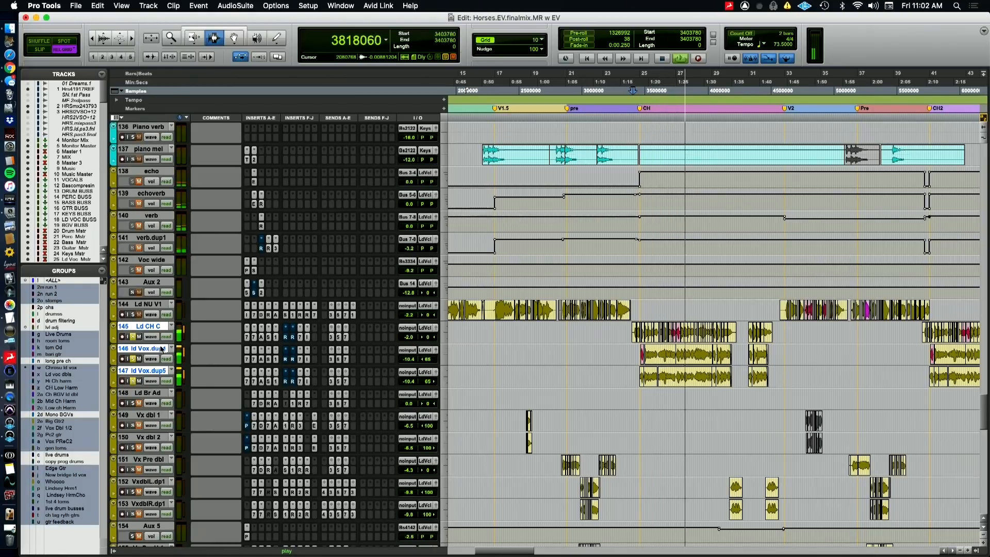
{"action": "key", "text": "Return"}
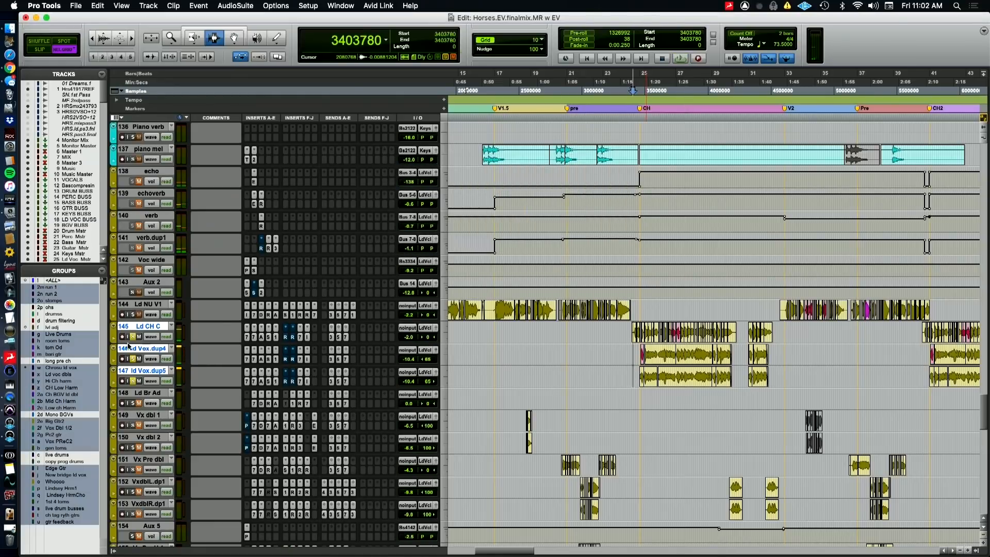
{"action": "key", "text": "space"}
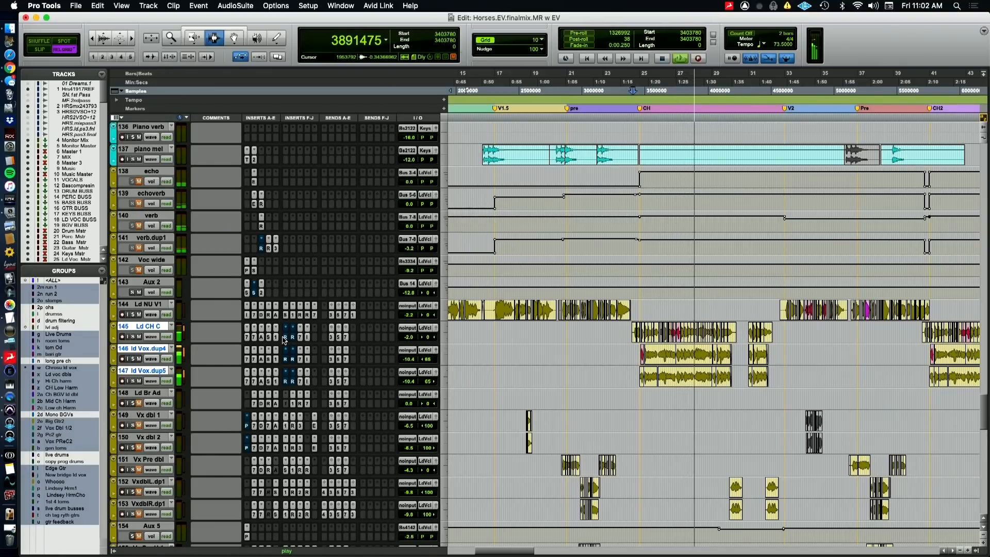
{"action": "key", "text": "space"}
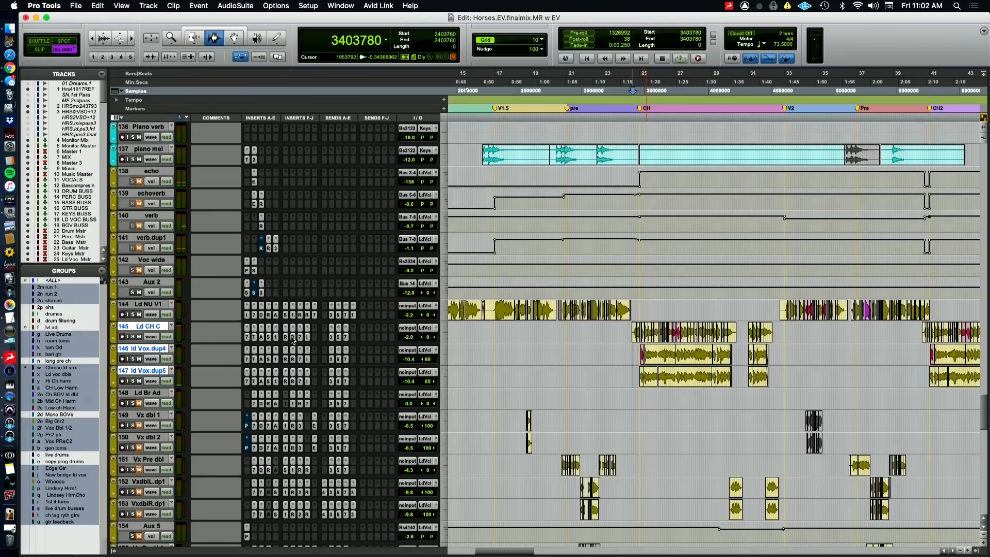
Play the chorus lead vocals with their plugins active, switching between Pro Tools and the QuickTime Player camera view
{"action": "key", "text": "super+Tab"}
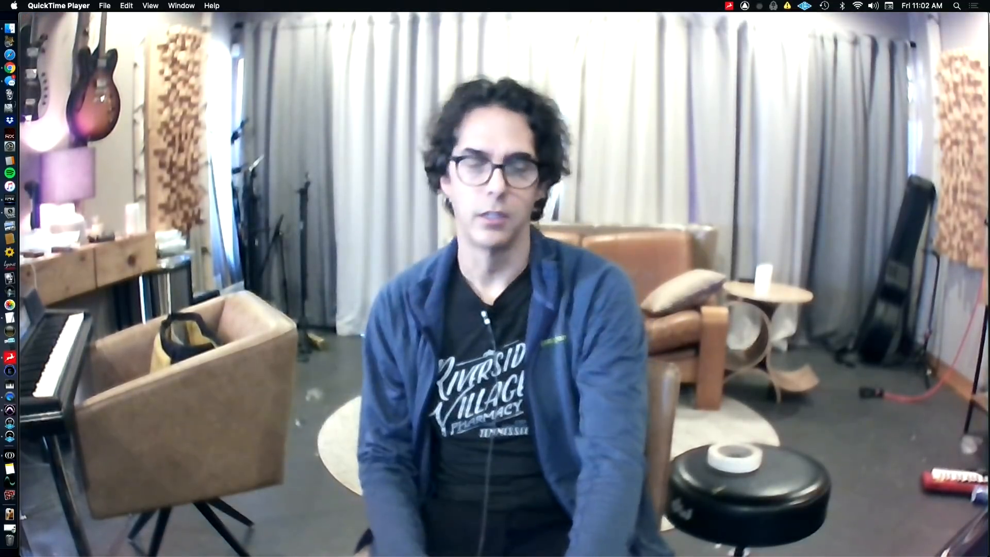
{"action": "key", "text": "super+Tab"}
{"action": "key", "text": "space"}
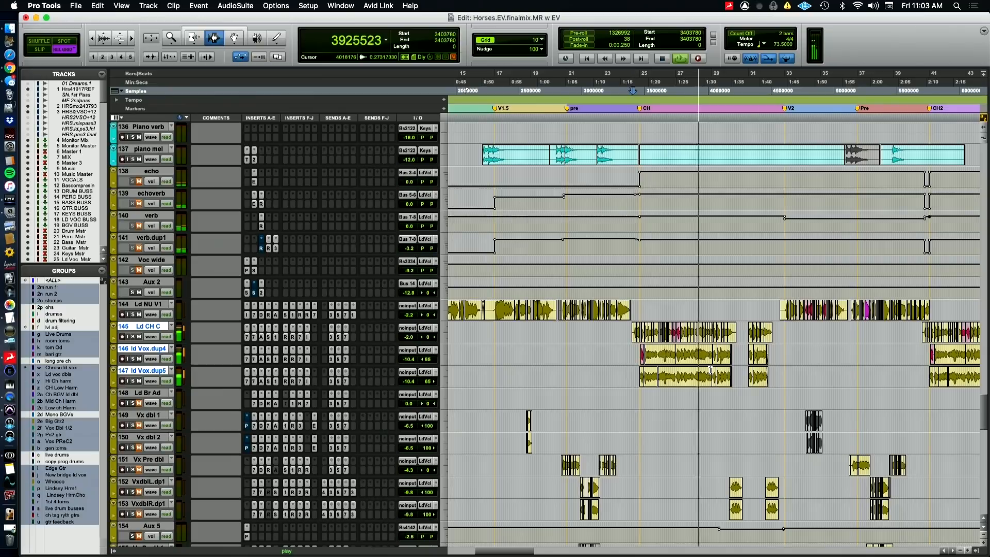
{"action": "key", "text": "super+Tab"}
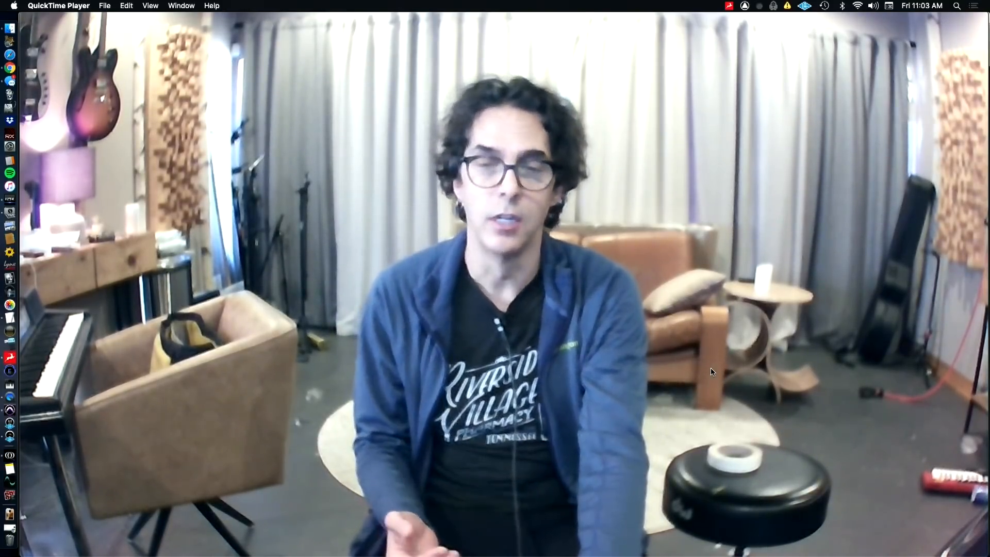
{"action": "key", "text": "super+Tab"}
{"action": "key", "text": "super+Tab"}
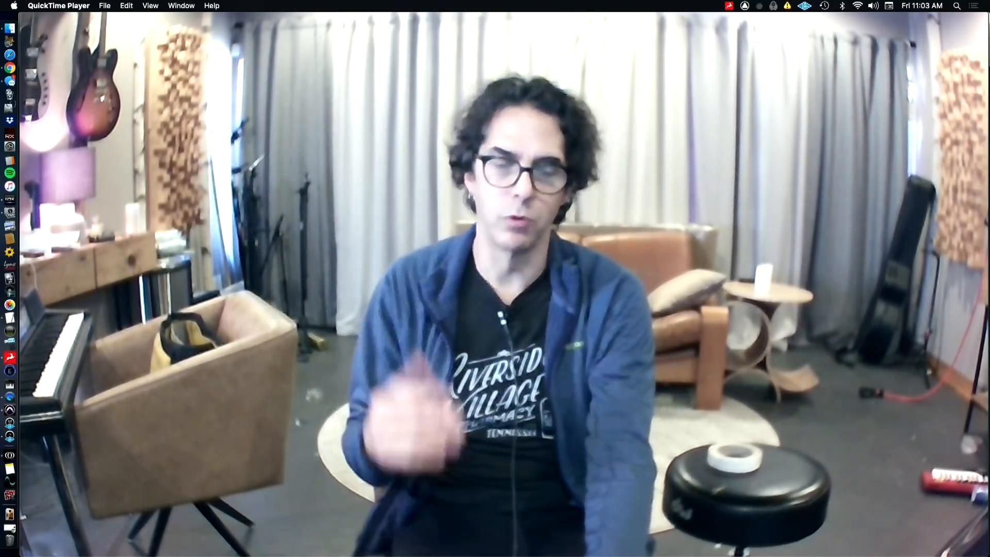
{"action": "key", "text": "super+Tab"}
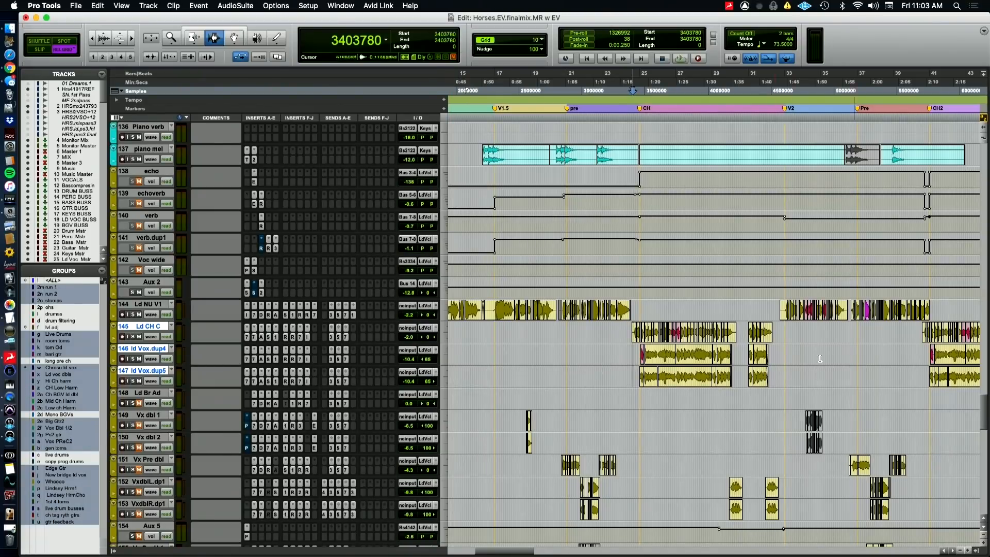
Select the echo through Voc wide tracks, unmute them and play the lead vocals from the first chorus
{"action": "left_click", "coordinate": [139, 262]}
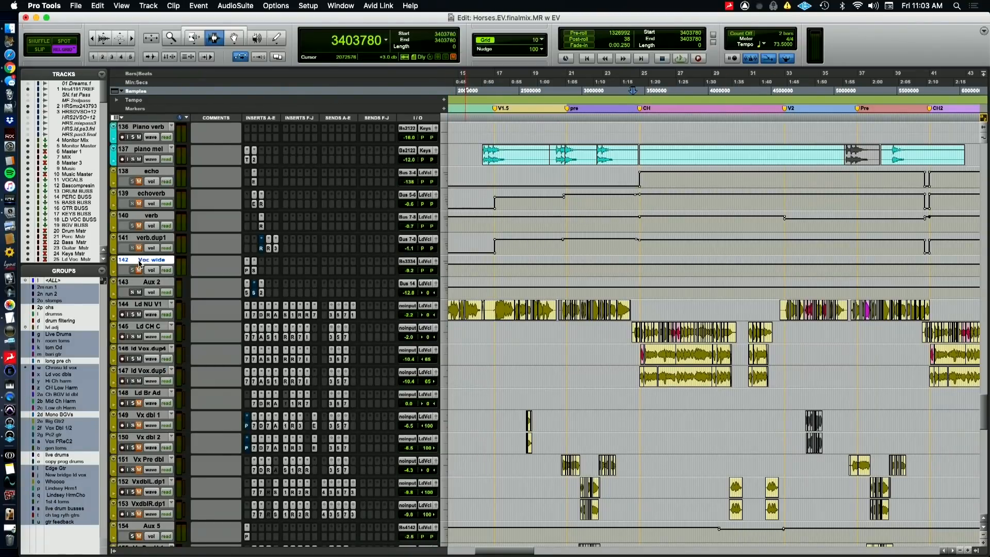
{"action": "left_click", "coordinate": [140, 174], "text": "shift"}
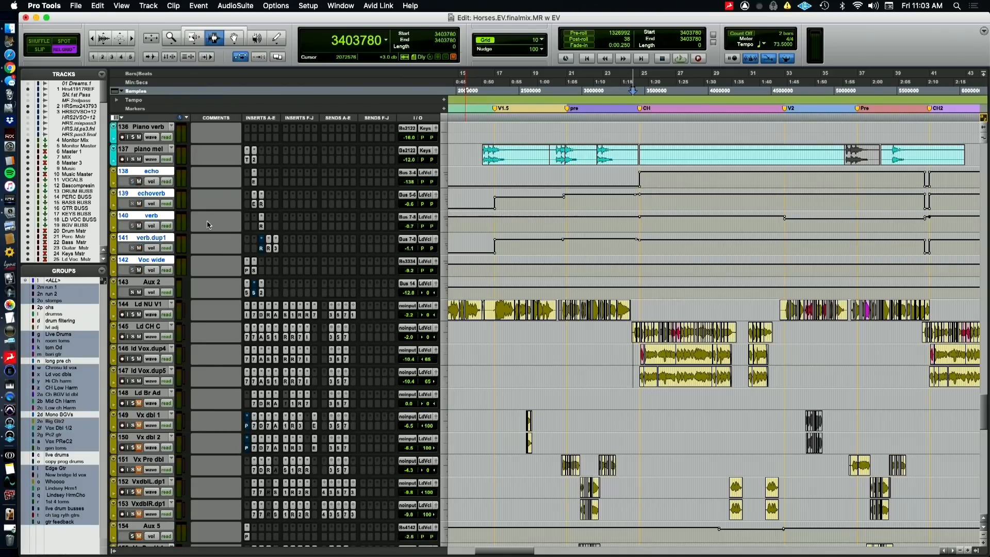
{"action": "key", "text": "space"}
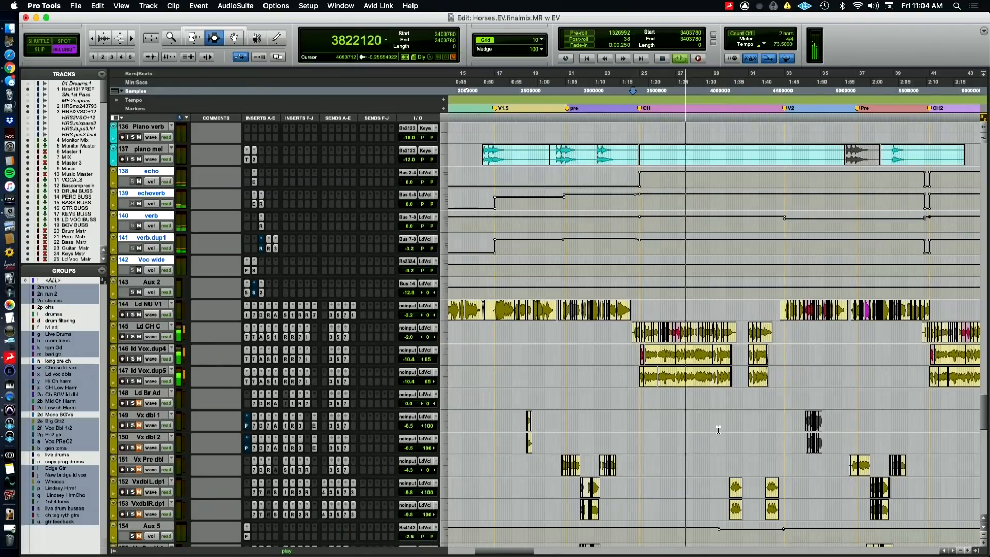
Select and solo VxdblL.dp1 and VxdblR.dp1 and play them from their clips at the end of the first chorus
{"action": "scroll", "coordinate": [721, 436], "scroll_direction": "down", "scroll_amount": 3}
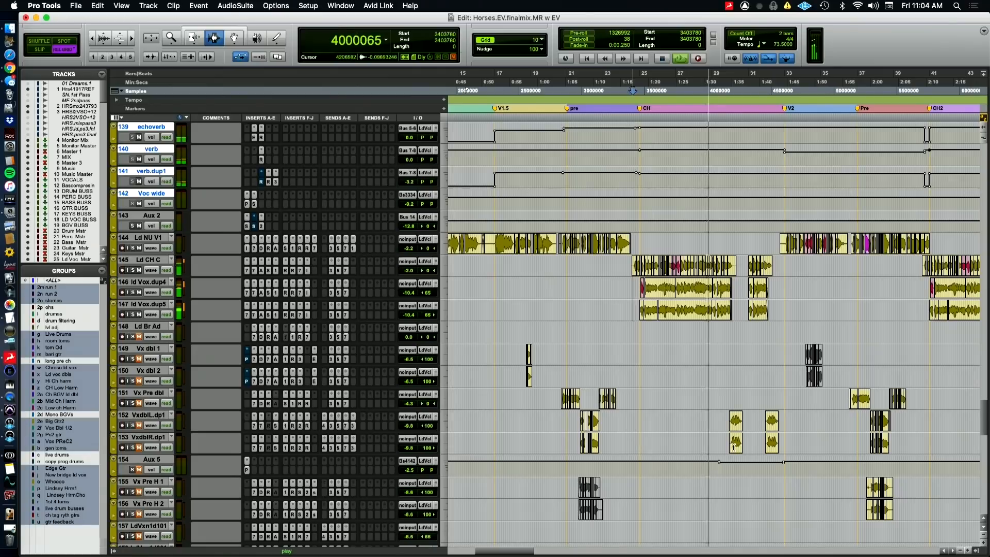
{"action": "scroll", "coordinate": [730, 444], "scroll_direction": "right", "scroll_amount": 3}
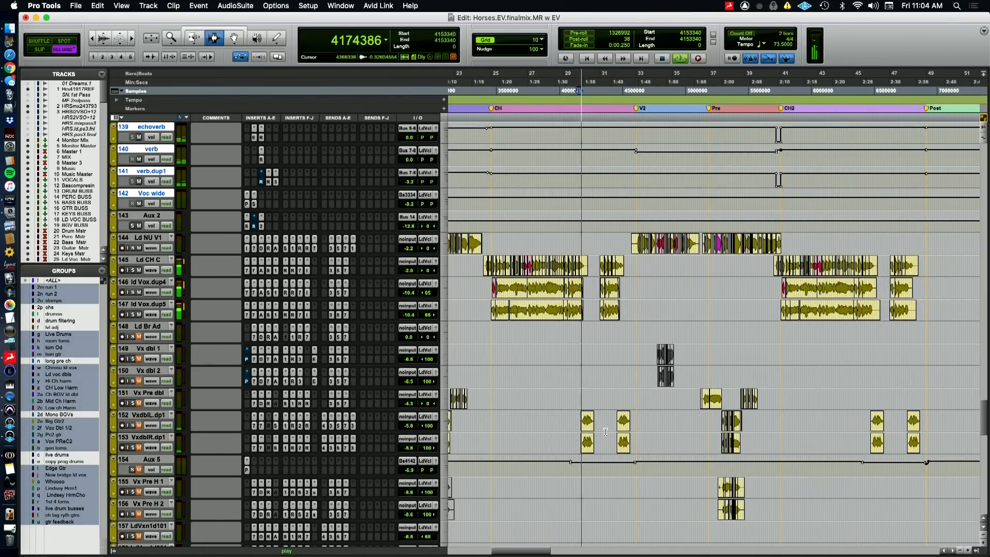
{"action": "key", "text": "space"}
{"action": "left_click", "coordinate": [133, 437]}
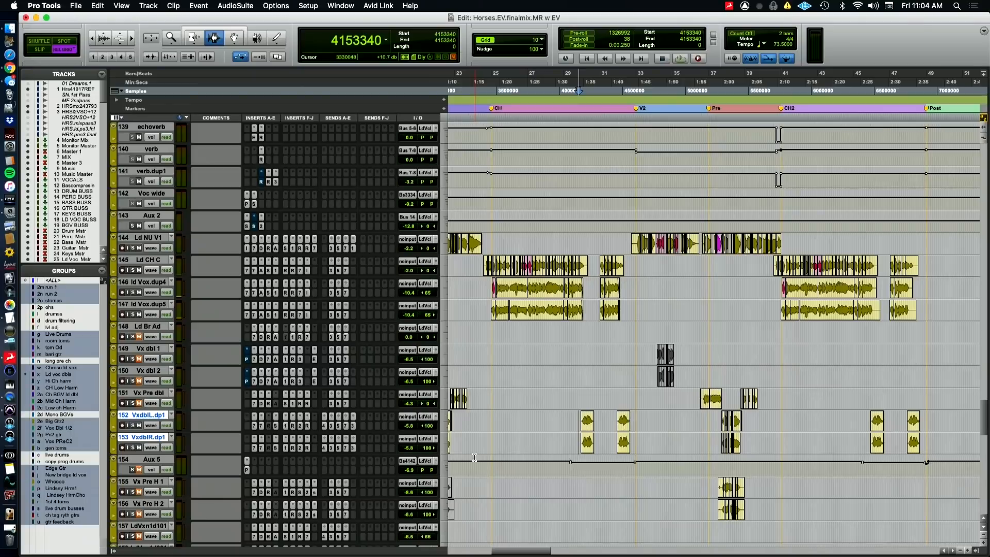
{"action": "key", "text": "space"}
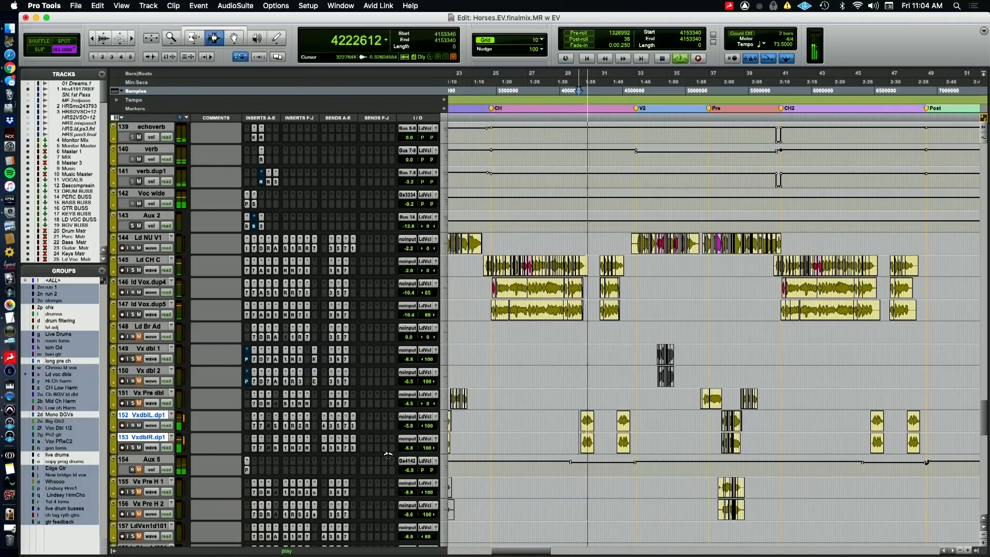
{"action": "key", "text": "space"}
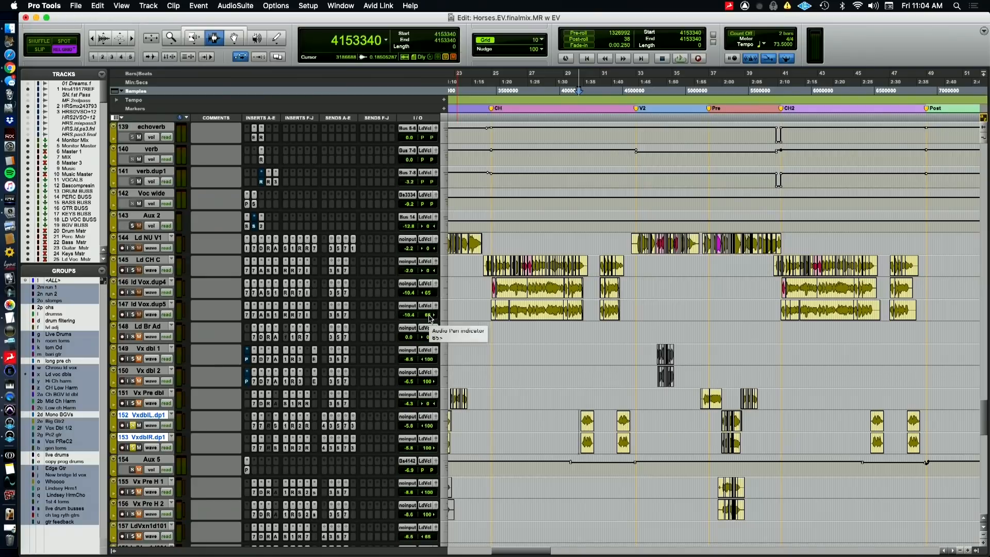
View VxdblR.dp1's send e to Bus 33-34 and close its window after showing the QuickTime Player camera view
{"action": "key", "text": "super+Tab"}
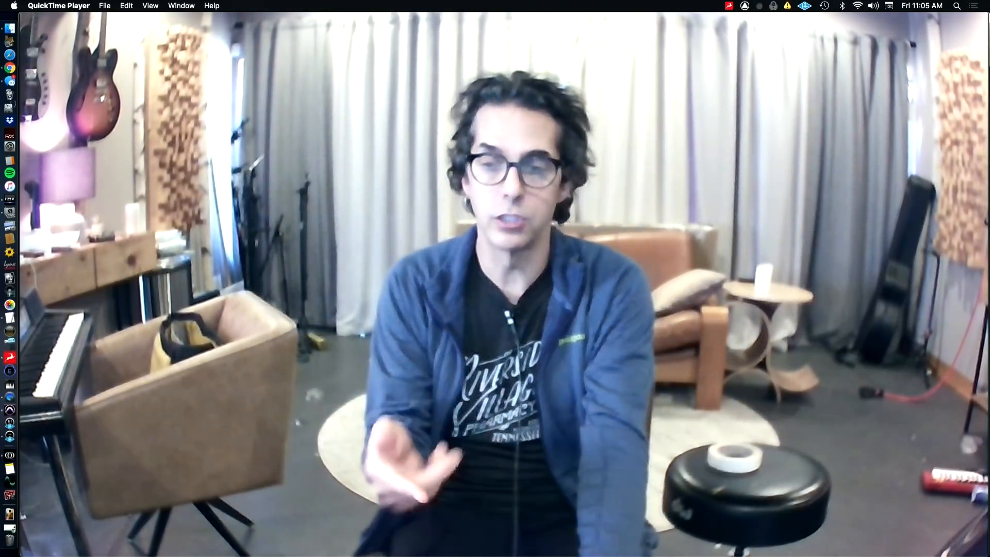
{"action": "key", "text": "super+Tab"}
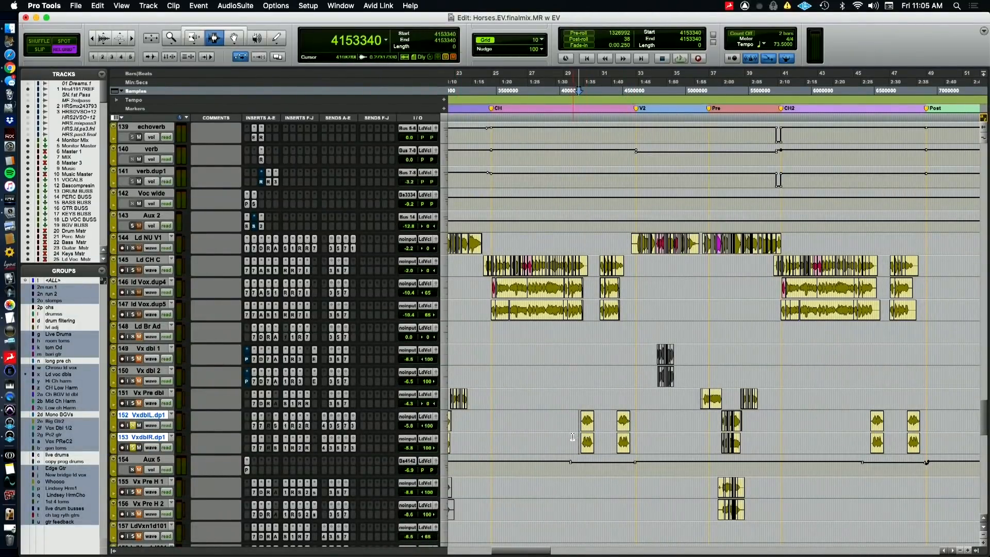
{"action": "key", "text": "space"}
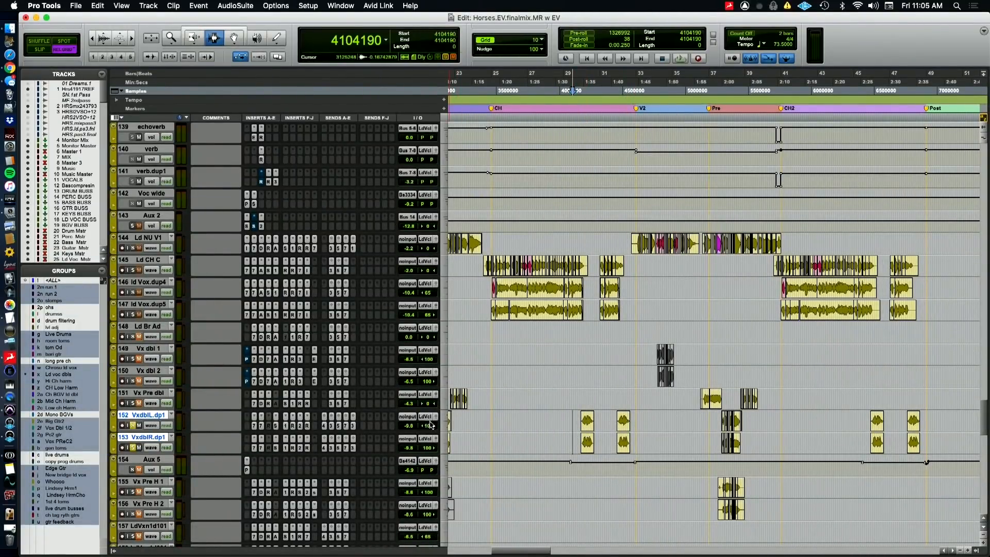
{"action": "left_click", "coordinate": [353, 448]}
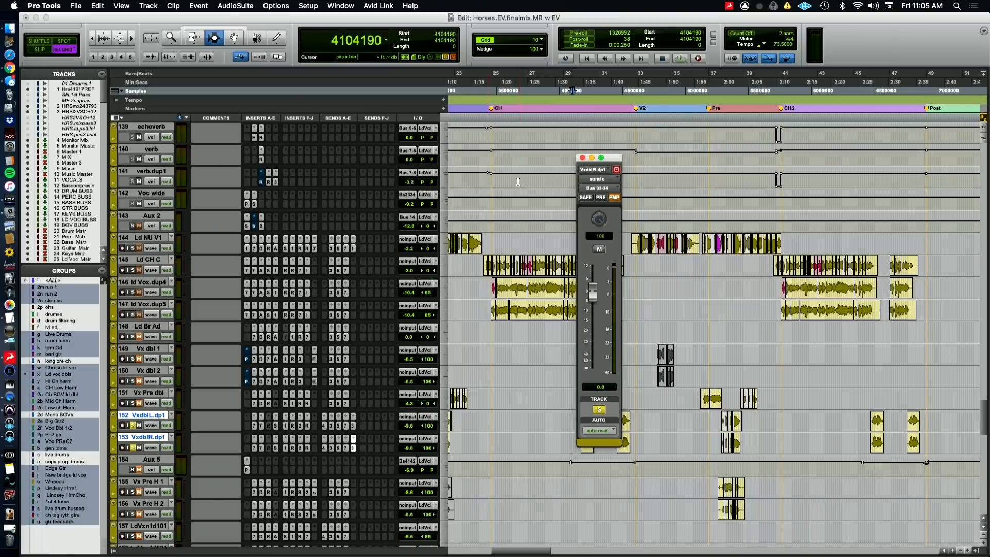
{"action": "left_click", "coordinate": [582, 157]}
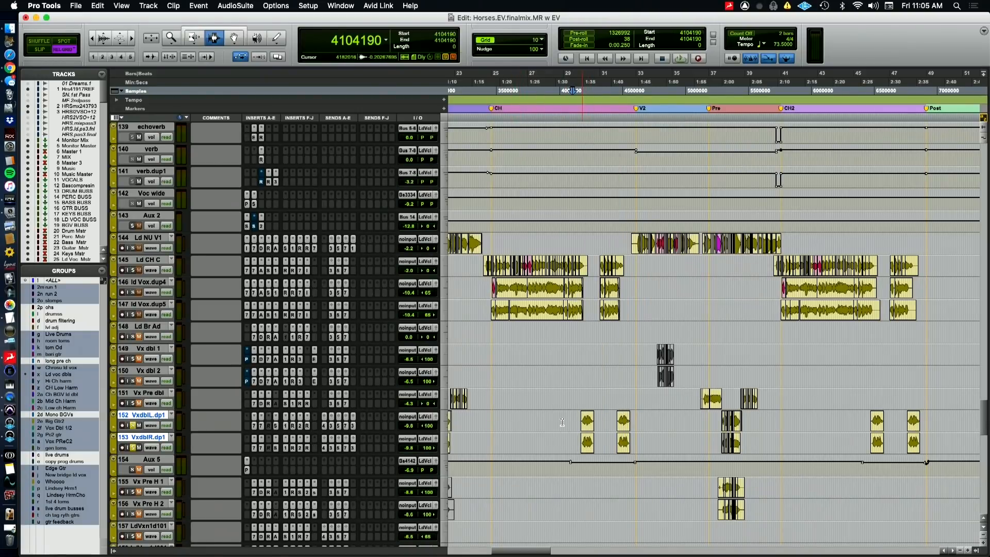
Play the VxdblL.dp1 and VxdblR.dp1 doubles soloed, and play them unsoloed with the lead vocals from sample 4055040
{"action": "key", "text": "space"}
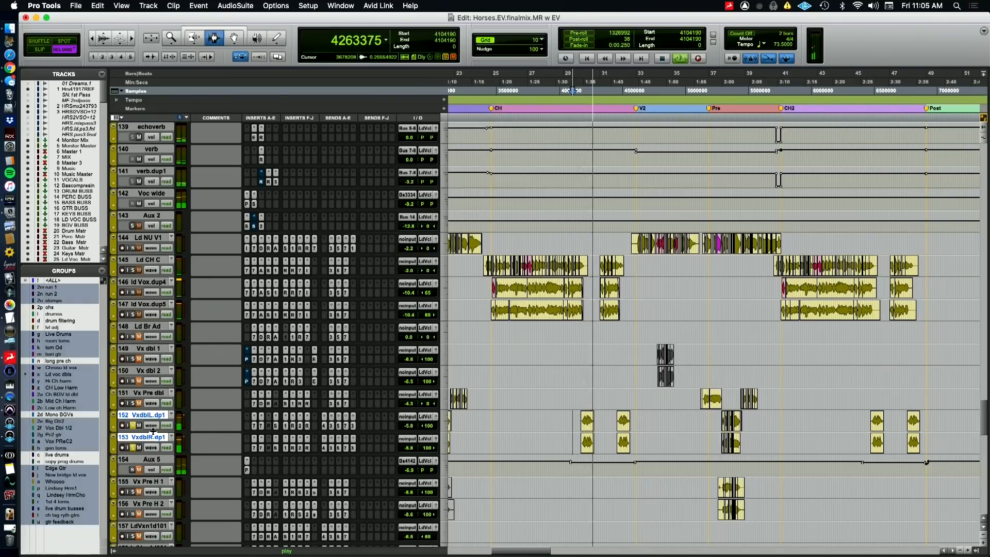
{"action": "key", "text": "space"}
{"action": "left_click", "coordinate": [133, 425]}
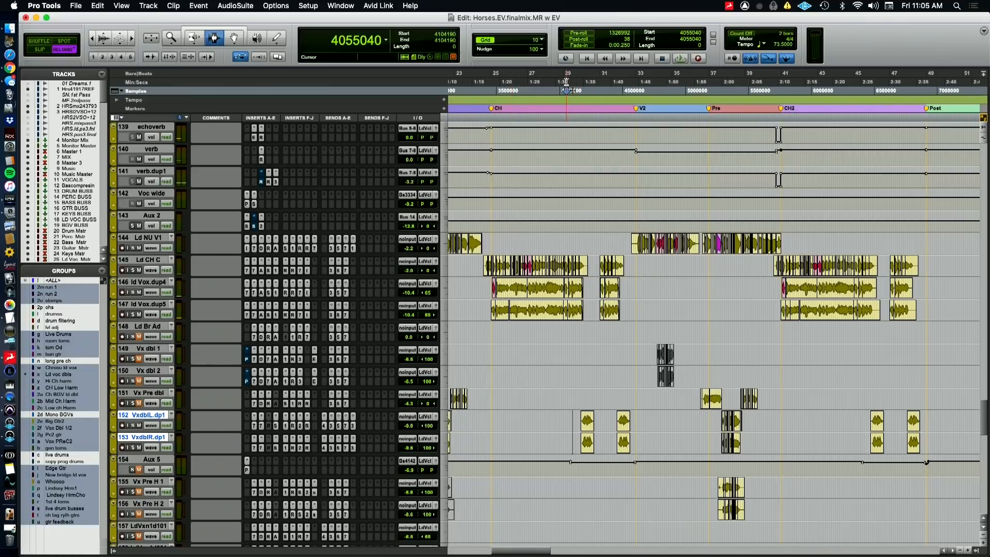
{"action": "key", "text": "super+Tab"}
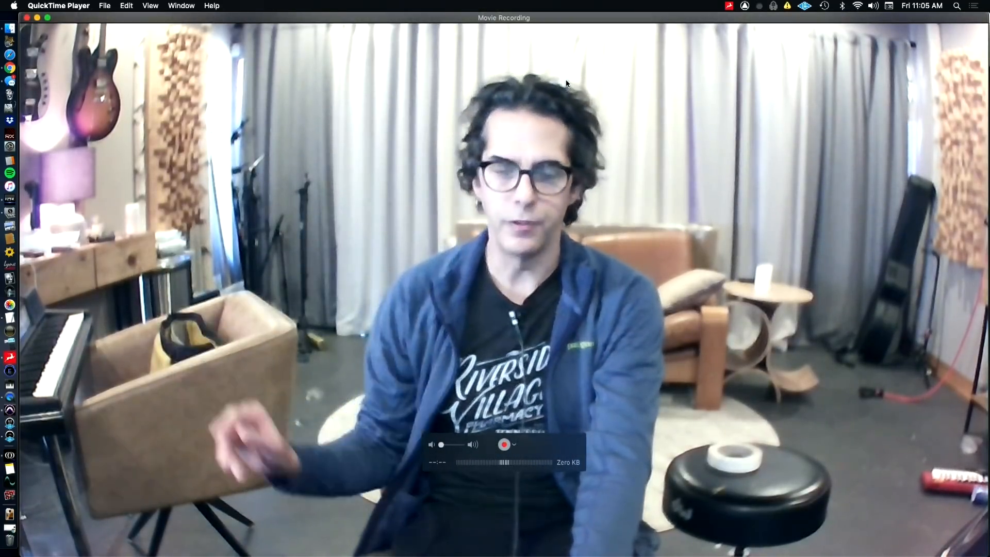
{"action": "key", "text": "super+Tab"}
{"action": "key", "text": "space"}
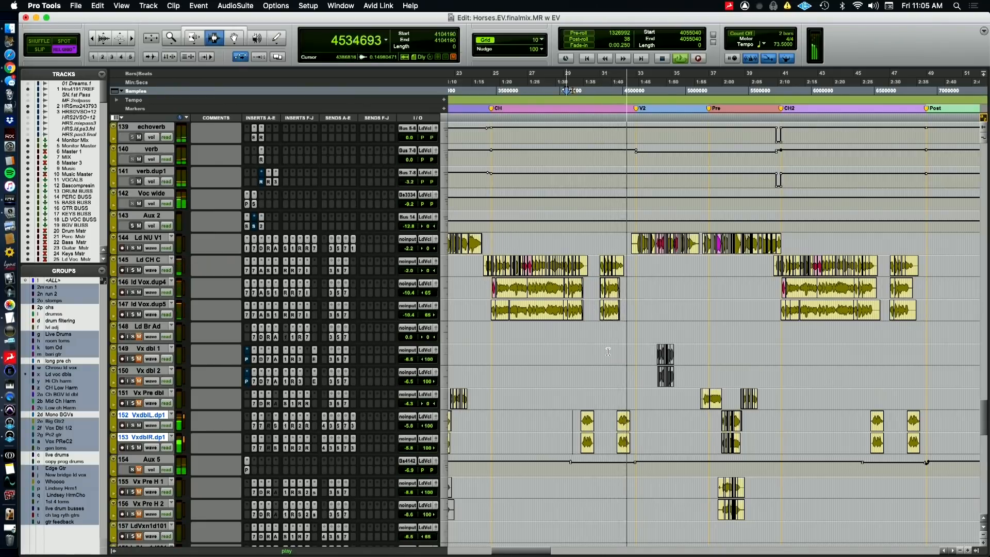
{"action": "key", "text": "space"}
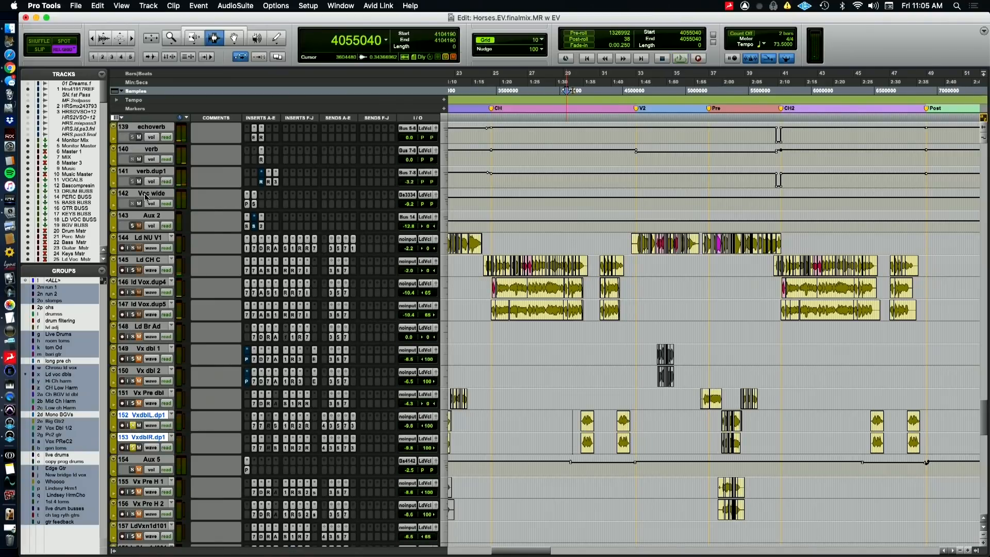
Play the soloed VxdblL.dp1 and VxdblR.dp1 doubles with the Voc wide effect active and with it muted
{"action": "key", "text": "super+Tab"}
{"action": "key", "text": "space"}
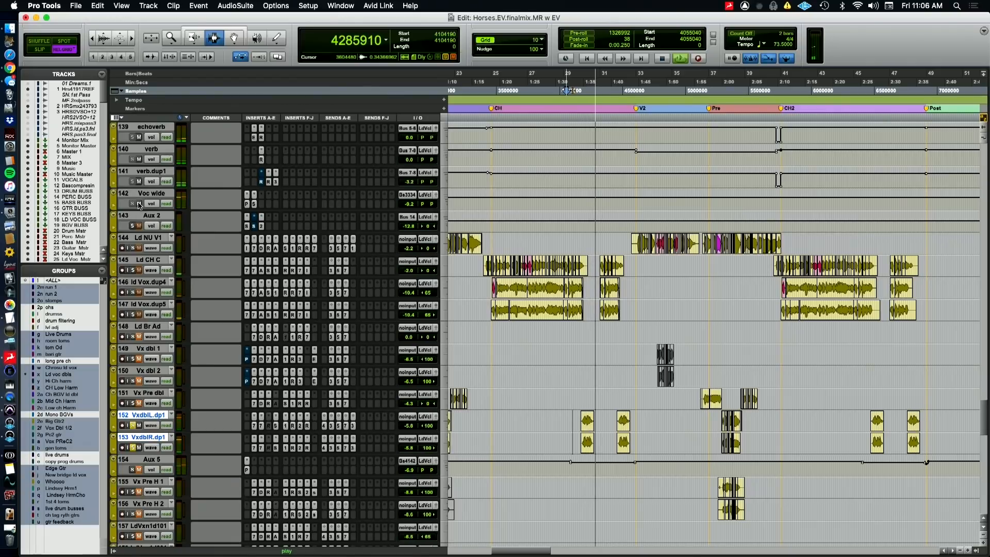
{"action": "key", "text": "space"}
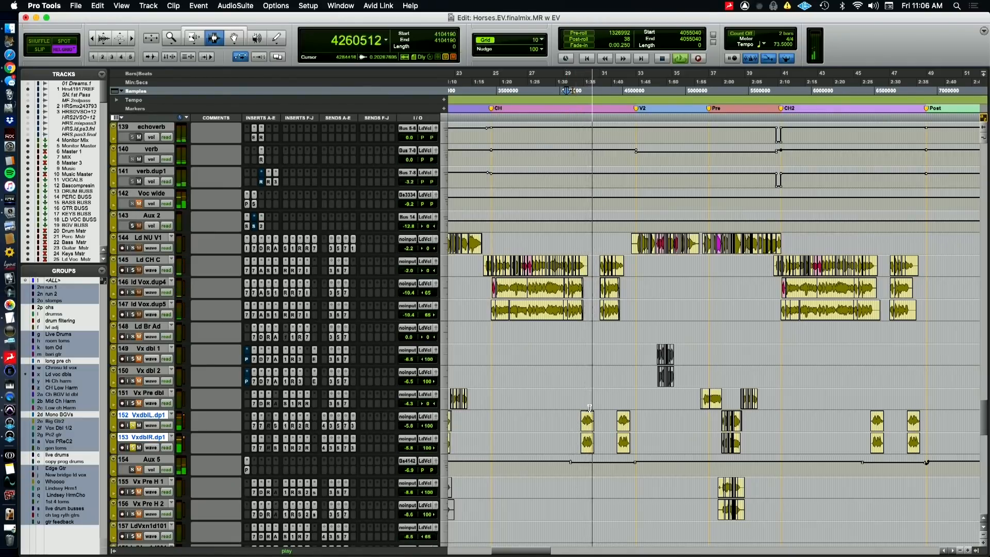
Stop playback and inspect the pan setting of the Voc wide track
{"action": "left_click", "coordinate": [423, 204]}
{"action": "key", "text": "space"}
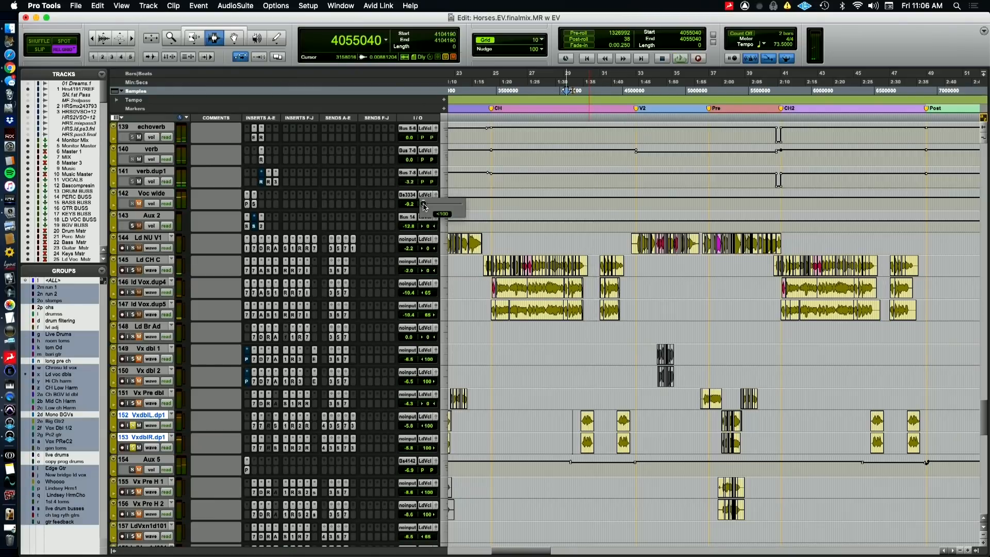
{"action": "left_click_drag", "start_coordinate": [424, 207], "coordinate": [432, 207]}
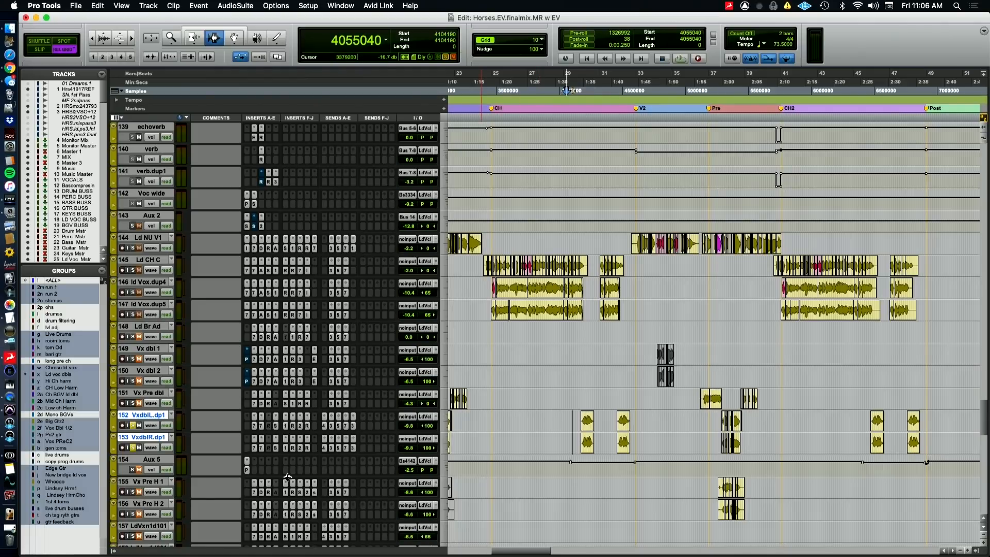
Check VxdblL.dp1's send e to Bus 33-34, close its window, and alternate between the QuickTime Player camera view and the Pro Tools session
{"action": "left_click", "coordinate": [354, 427]}
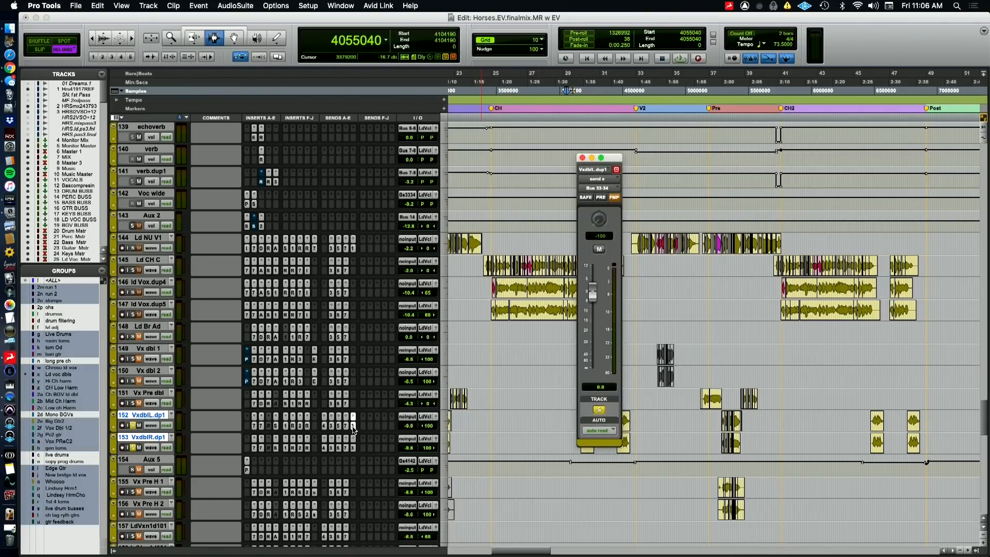
{"action": "left_click", "coordinate": [354, 428]}
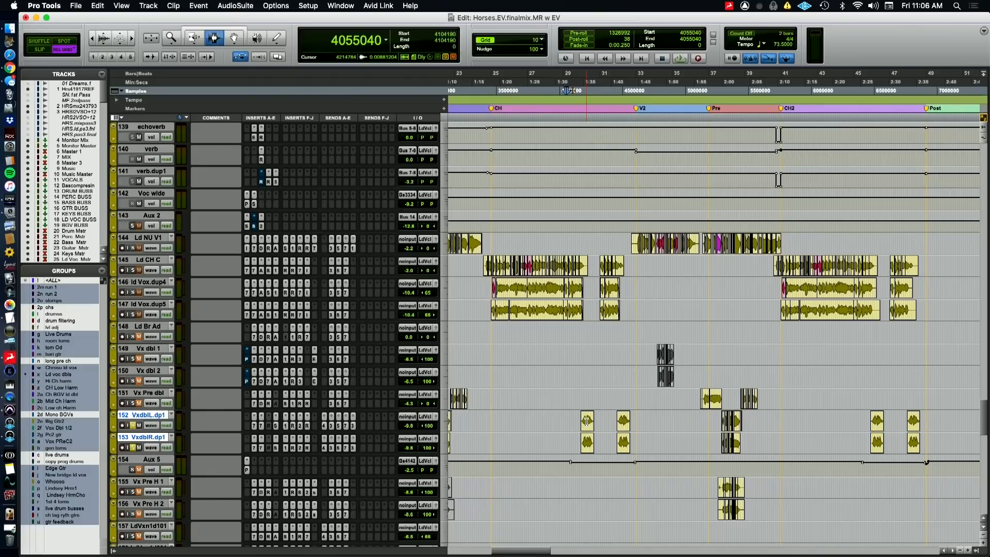
{"action": "key", "text": "super+Tab"}
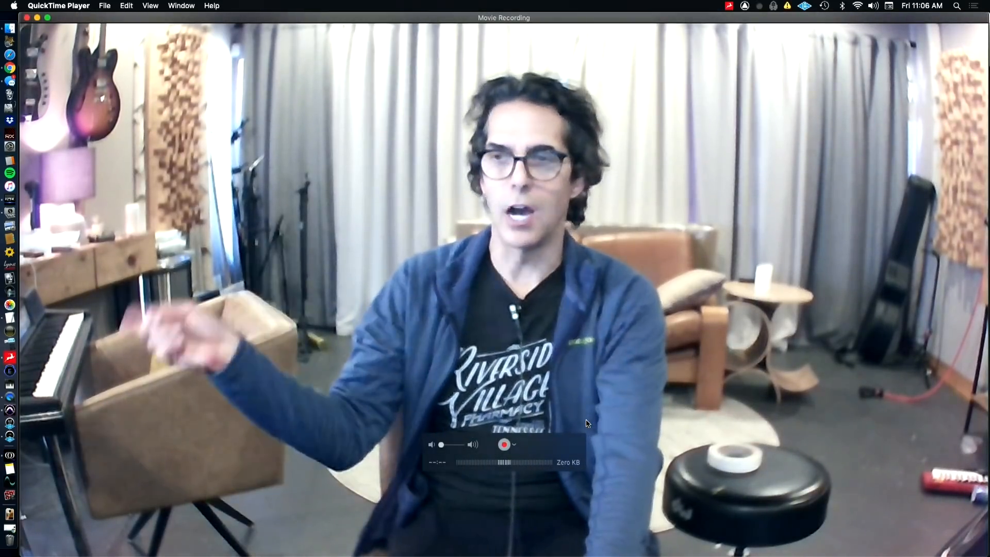
{"action": "key", "text": "super+Tab"}
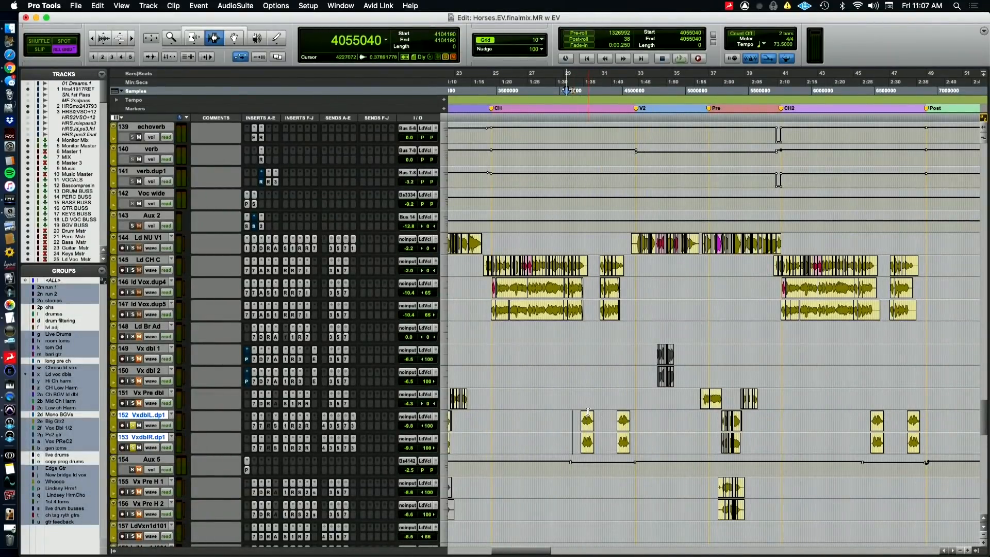
{"action": "key", "text": "super+Tab"}
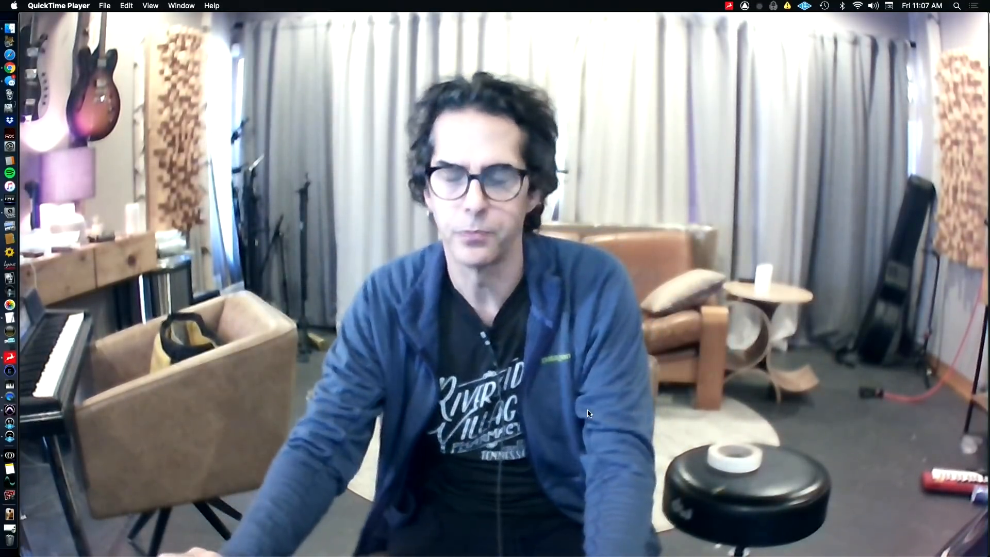
{"action": "key", "text": "super+Tab"}
{"action": "key", "text": "super+Tab"}
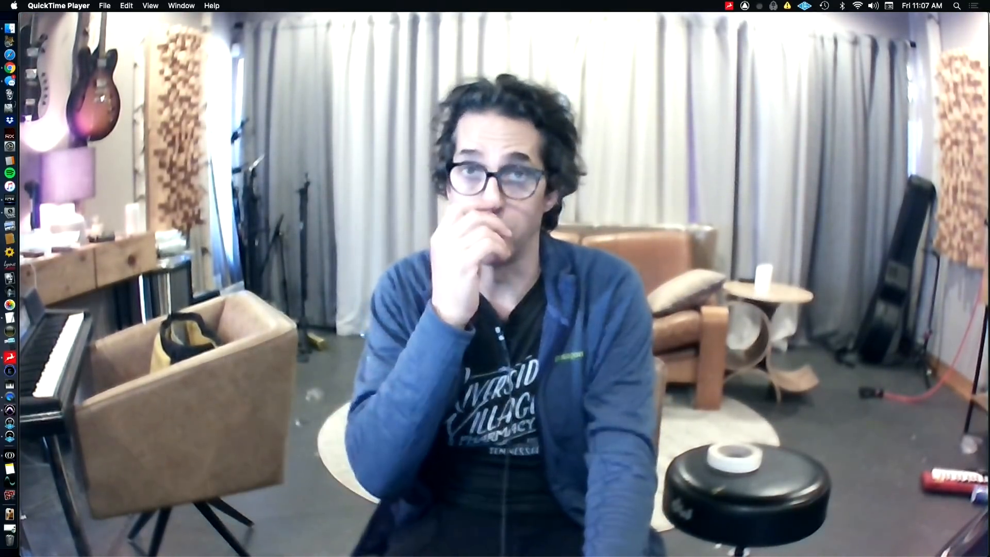
{"action": "key", "text": "super+Tab"}
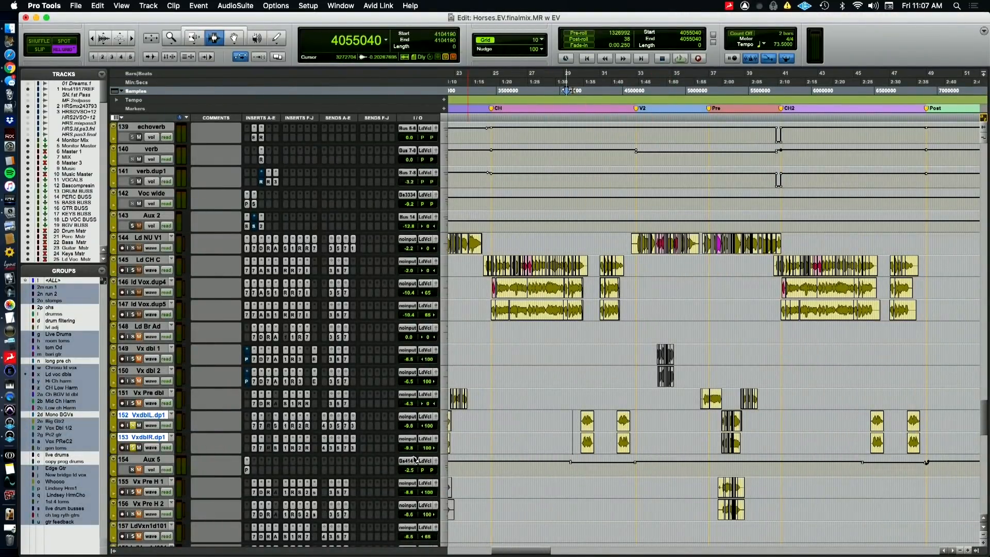
Inspect VxdblL.dp1's inserts, including EQ3 7-Band, CLA-76, Sie-Q, PuigTec EQP1A, Pro-Q 2 and RDeEsser, and close the plugin window
{"action": "left_click", "coordinate": [254, 426]}
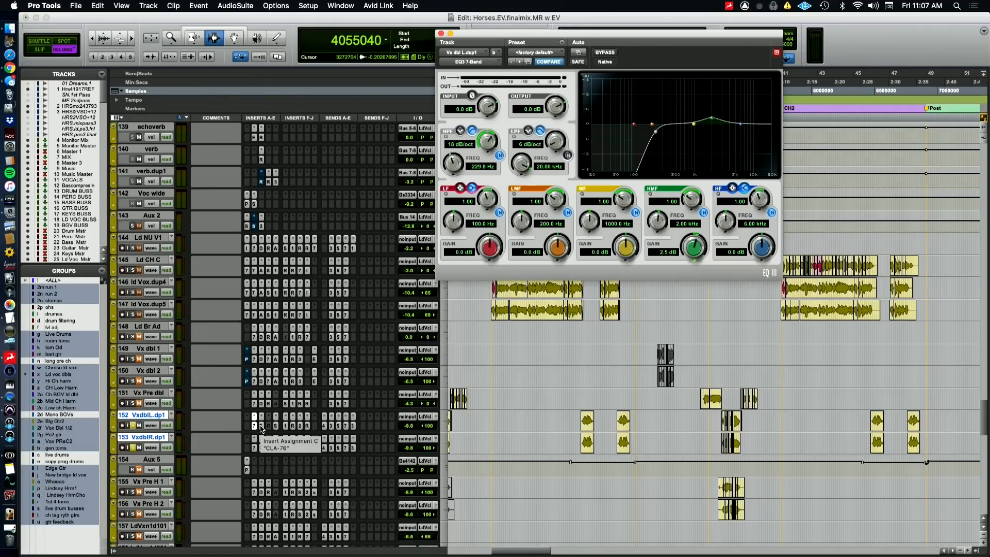
{"action": "left_click", "coordinate": [261, 426]}
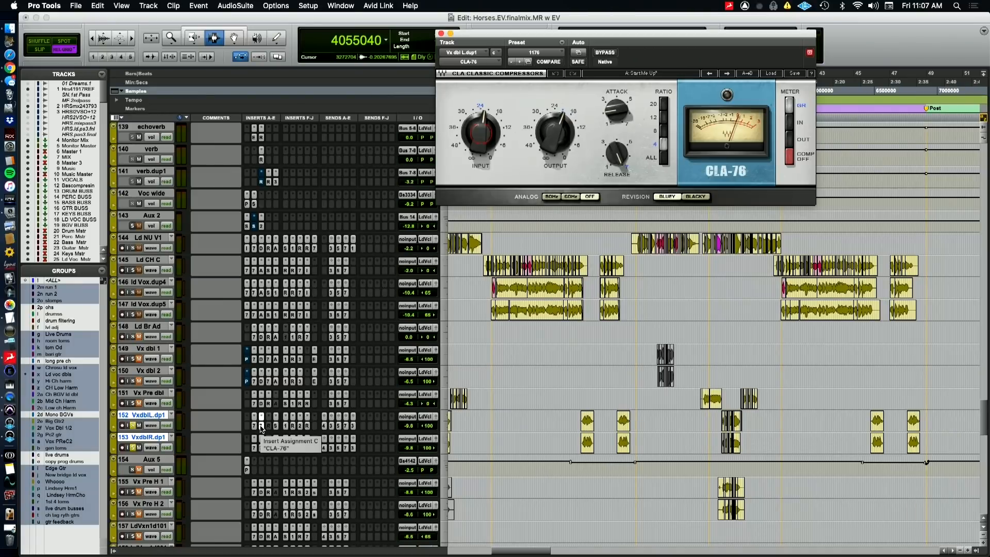
{"action": "left_click", "coordinate": [276, 427]}
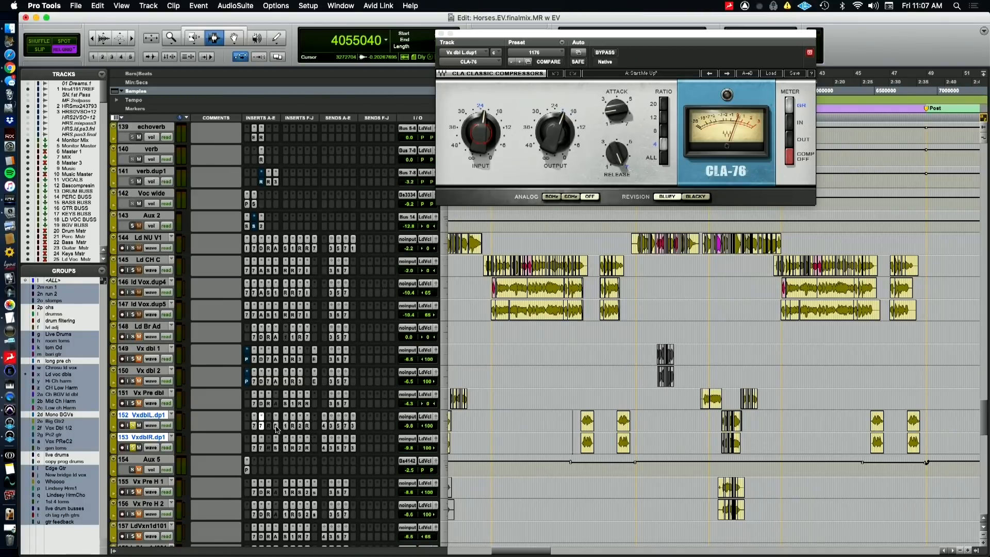
{"action": "left_click", "coordinate": [276, 427]}
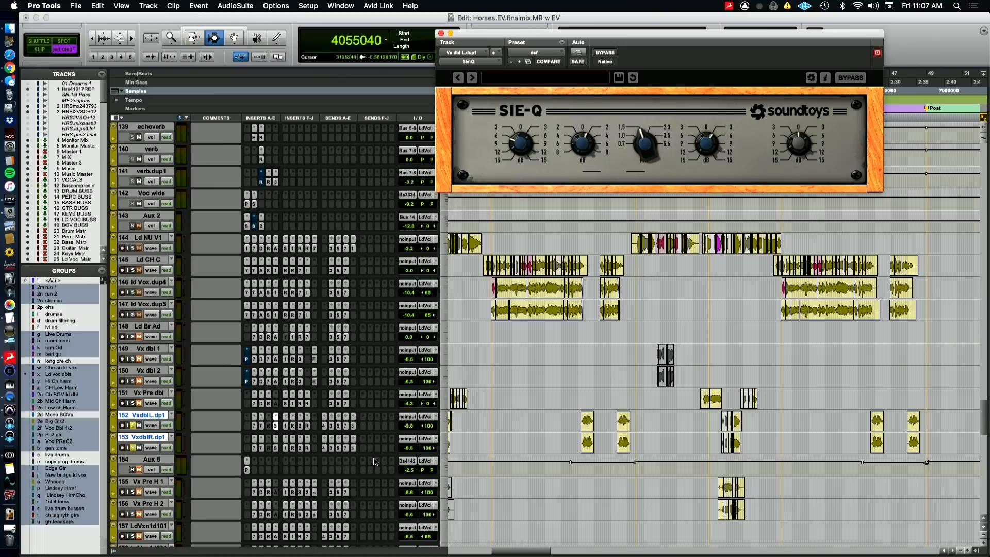
{"action": "left_click", "coordinate": [286, 426]}
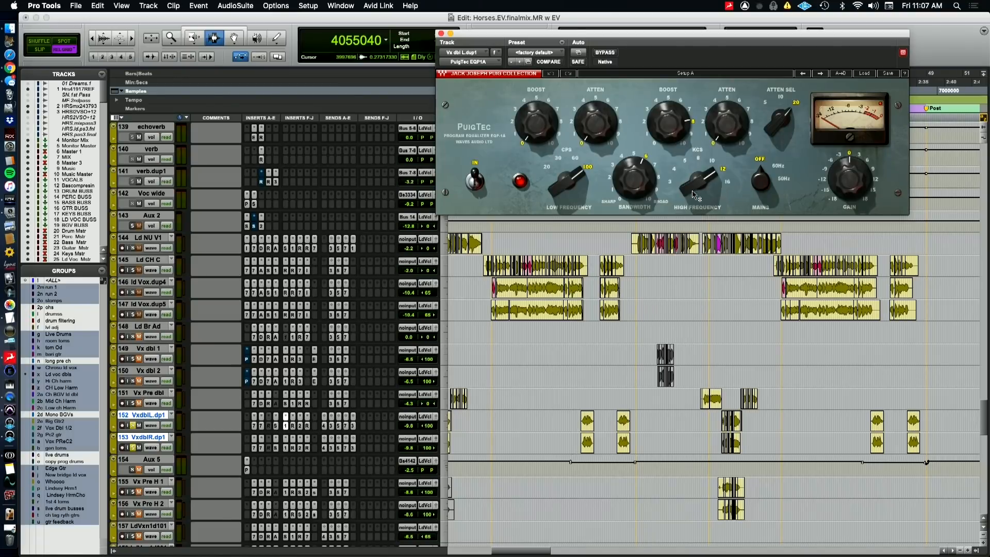
{"action": "left_click", "coordinate": [293, 426]}
{"action": "left_click", "coordinate": [301, 426]}
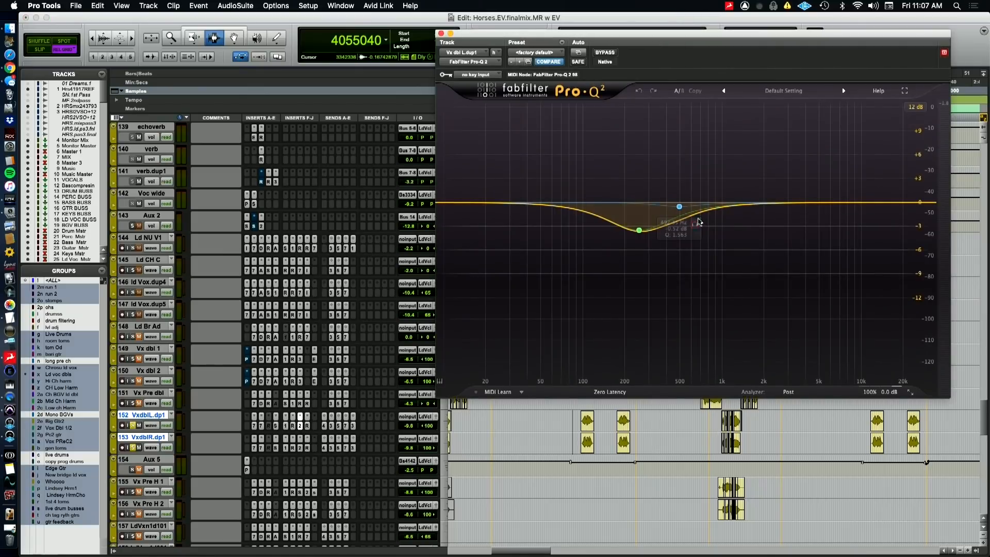
{"action": "left_click", "coordinate": [307, 426]}
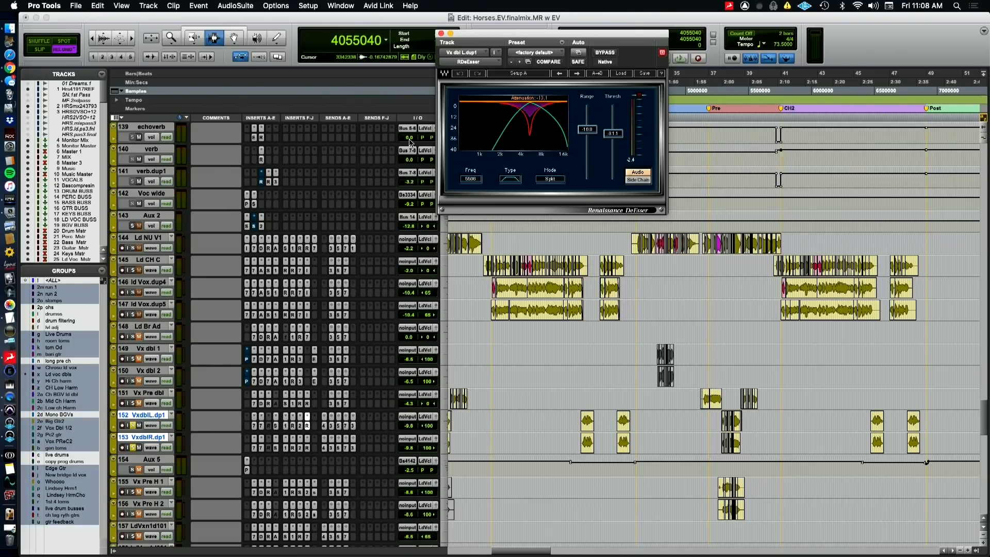
{"action": "left_click", "coordinate": [441, 33]}
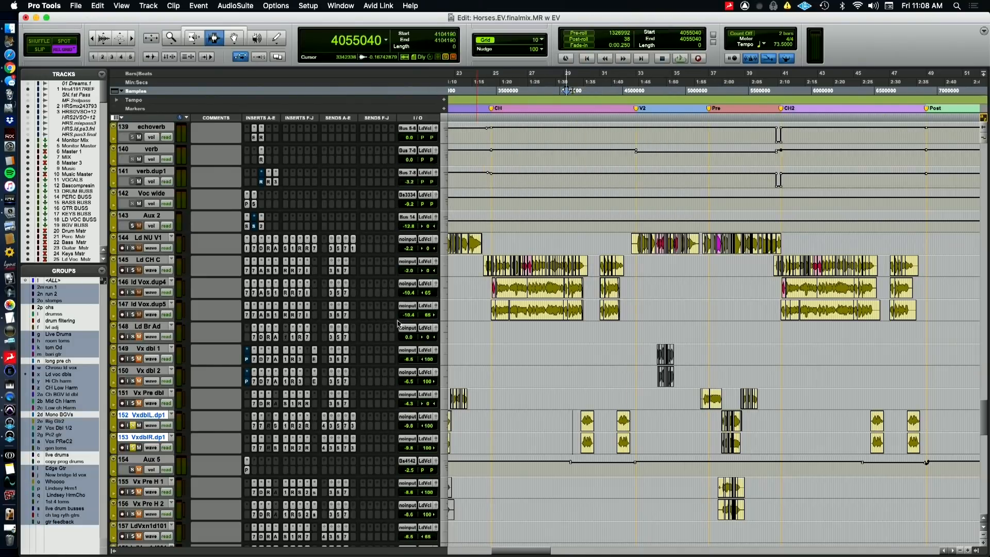
Inspect VxdblL.dp1's send a to Bus 41-42 and Aux 5's Pitch II plugin, and play the passage from sample 4055040
{"action": "left_click", "coordinate": [325, 425]}
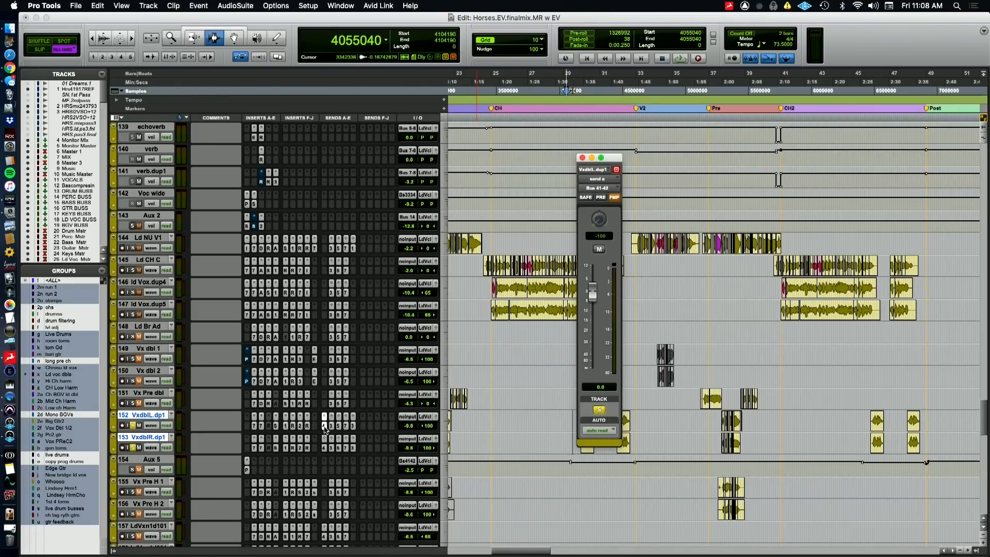
{"action": "left_click", "coordinate": [246, 470]}
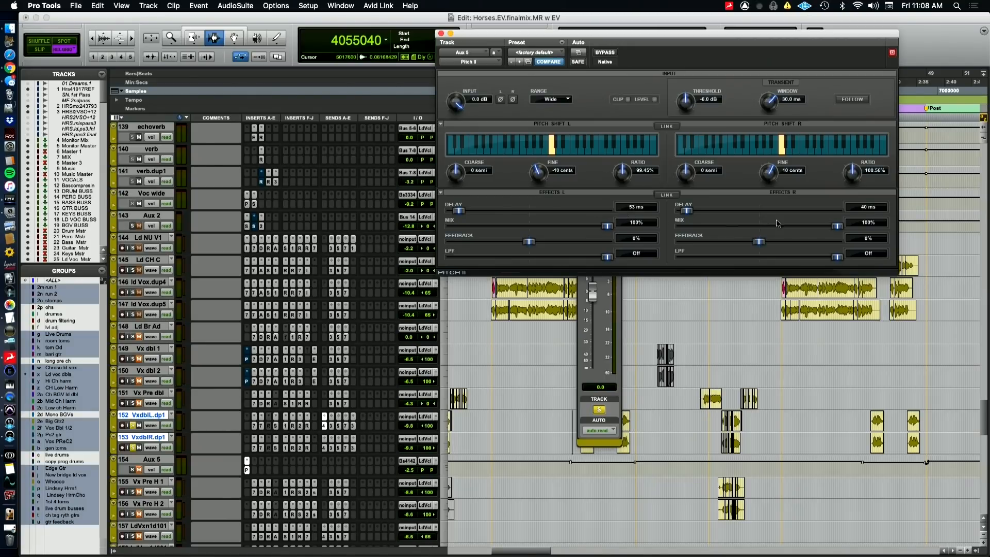
{"action": "left_click", "coordinate": [421, 470]}
{"action": "left_click", "coordinate": [431, 471]}
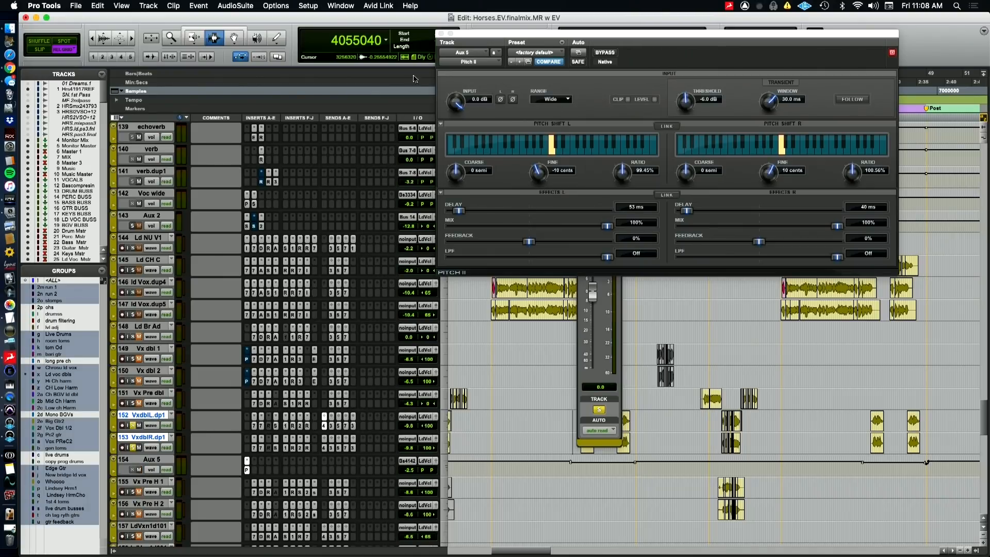
{"action": "left_click", "coordinate": [441, 34]}
{"action": "key", "text": "space"}
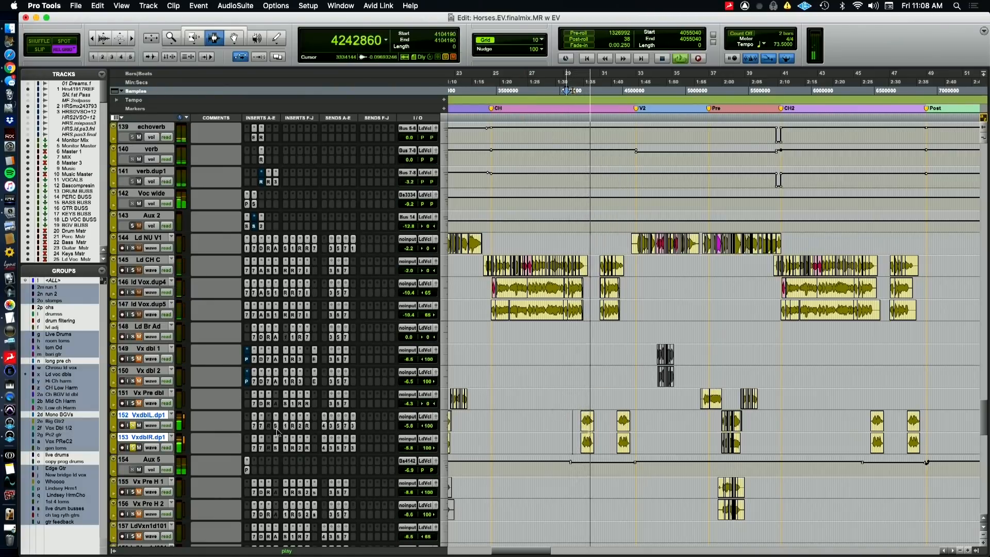
{"action": "key", "text": "space"}
Rename the Aux 5 track as Vxrspnsmrwd and play the vocals again from sample 4055040
{"action": "left_click", "coordinate": [143, 460]}
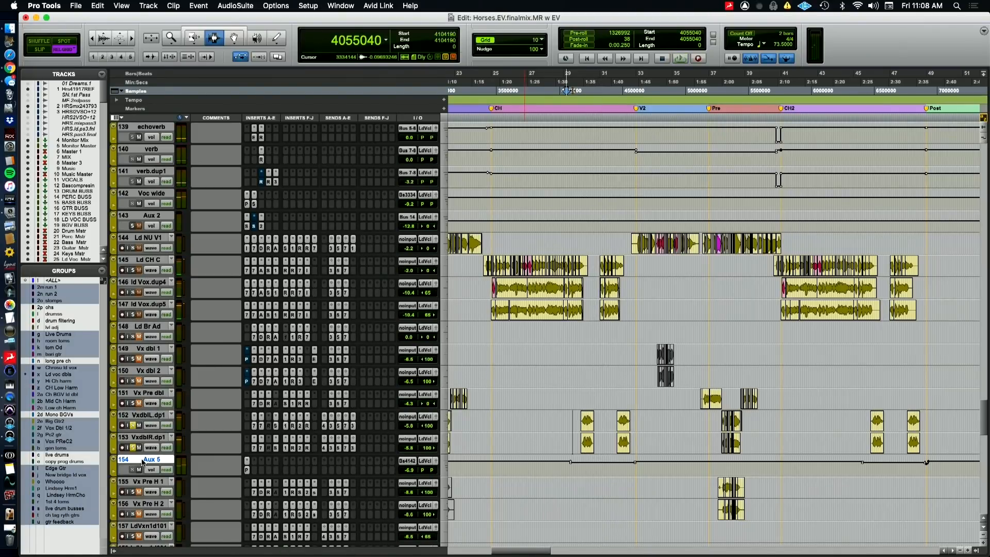
{"action": "double_click", "coordinate": [143, 460]}
{"action": "key", "text": "space"}
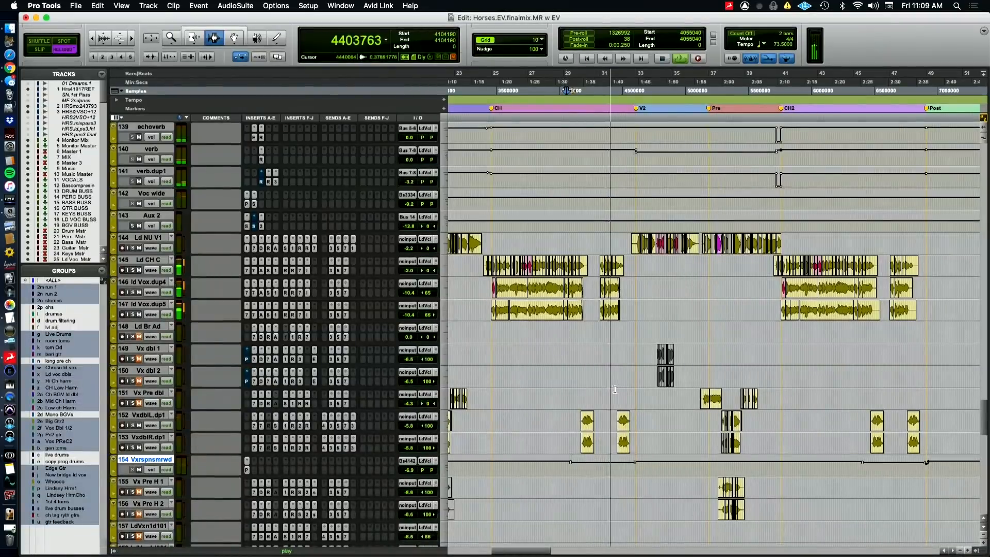
{"action": "key", "text": "space"}
Show the QuickTime Player camera view, and review the Pitch II plugin on the Vxrspnsmrwd track before closing its window
{"action": "scroll", "coordinate": [670, 427], "scroll_direction": "down", "scroll_amount": 3}
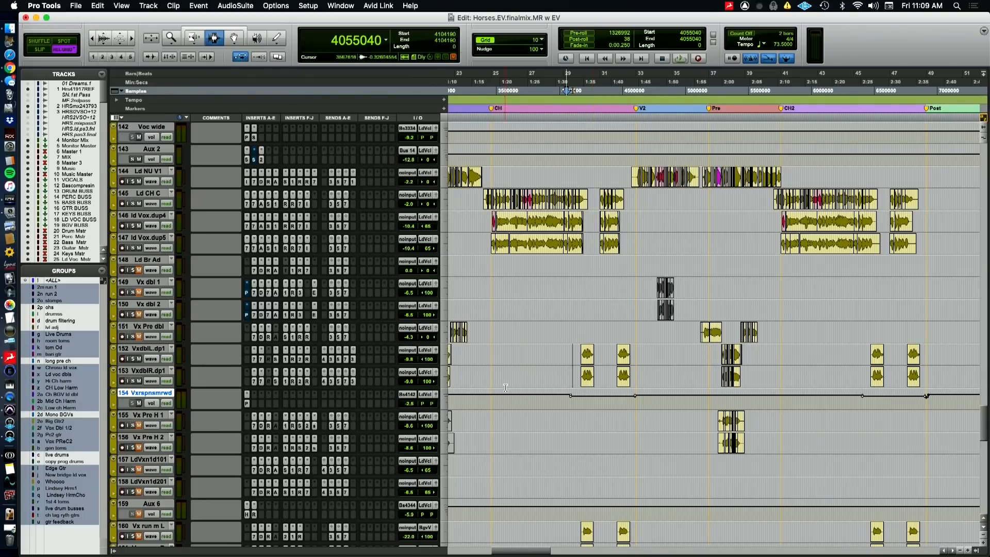
{"action": "key", "text": "super+Tab"}
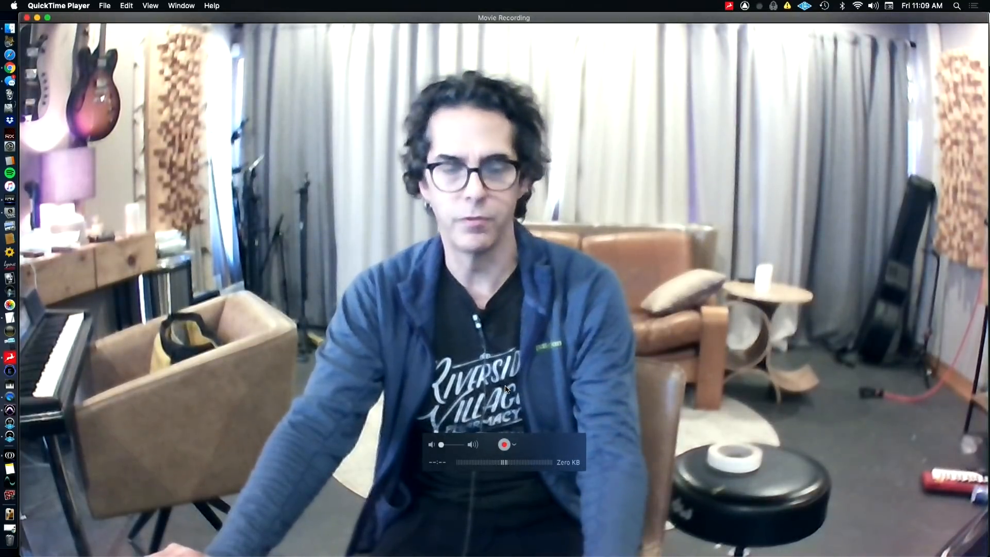
{"action": "key", "text": "super+Tab"}
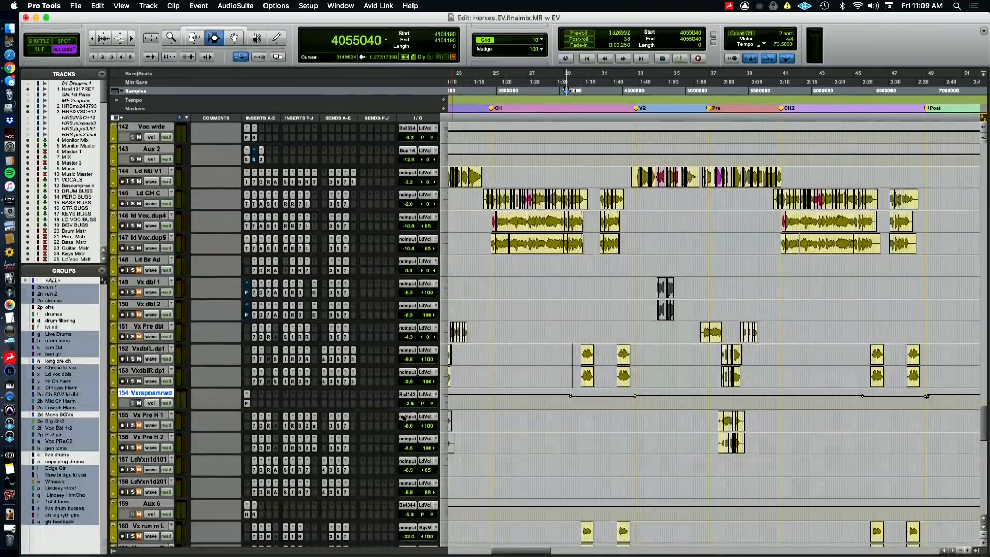
{"action": "left_click", "coordinate": [247, 403]}
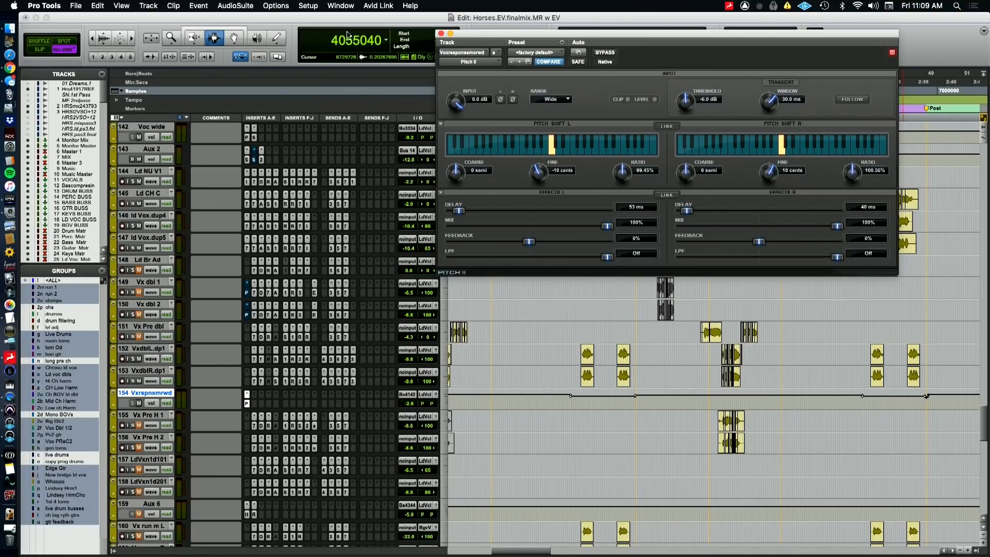
{"action": "left_click", "coordinate": [441, 33]}
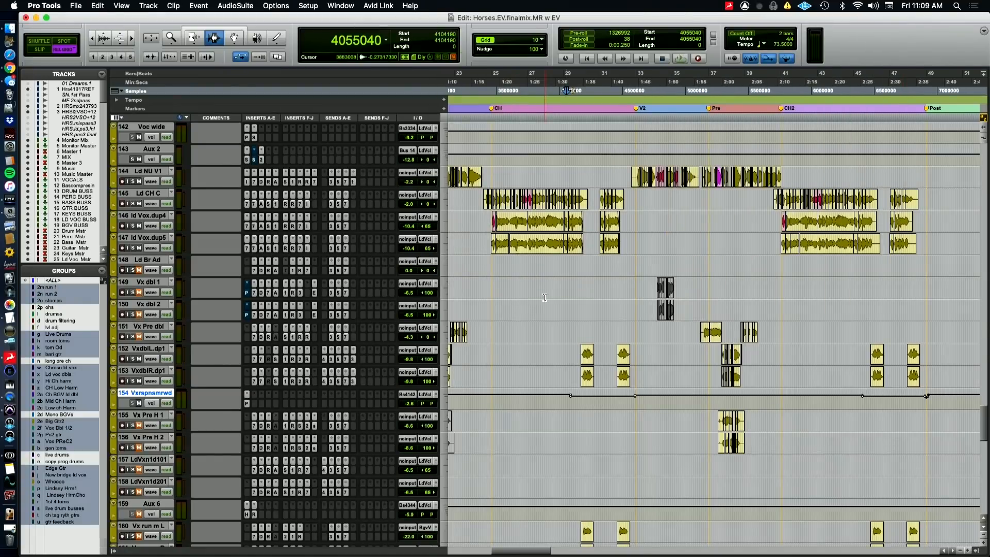
Look over the Vx run tracks below the doubles, showing the QuickTime Player camera view before and after
{"action": "key", "text": "super+Tab"}
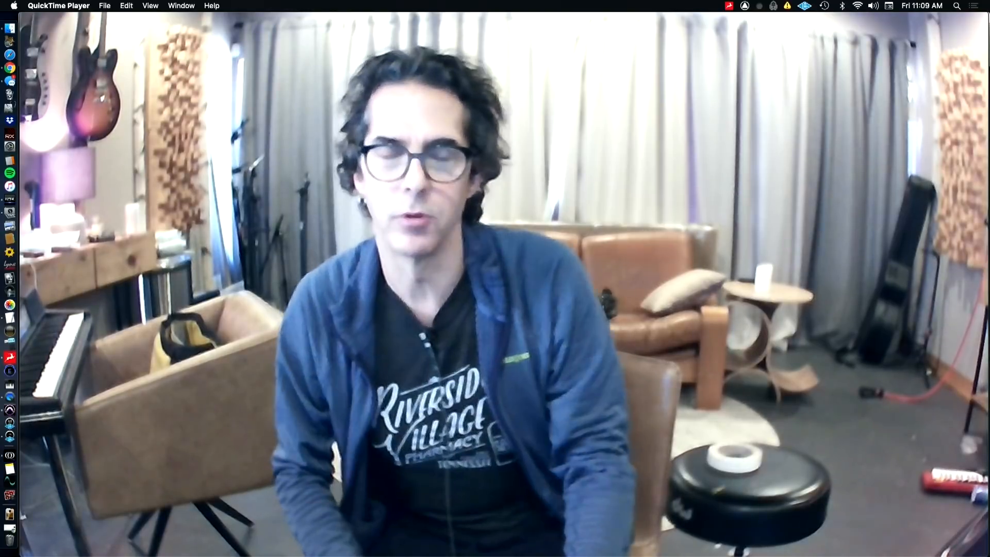
{"action": "key", "text": "super+Tab"}
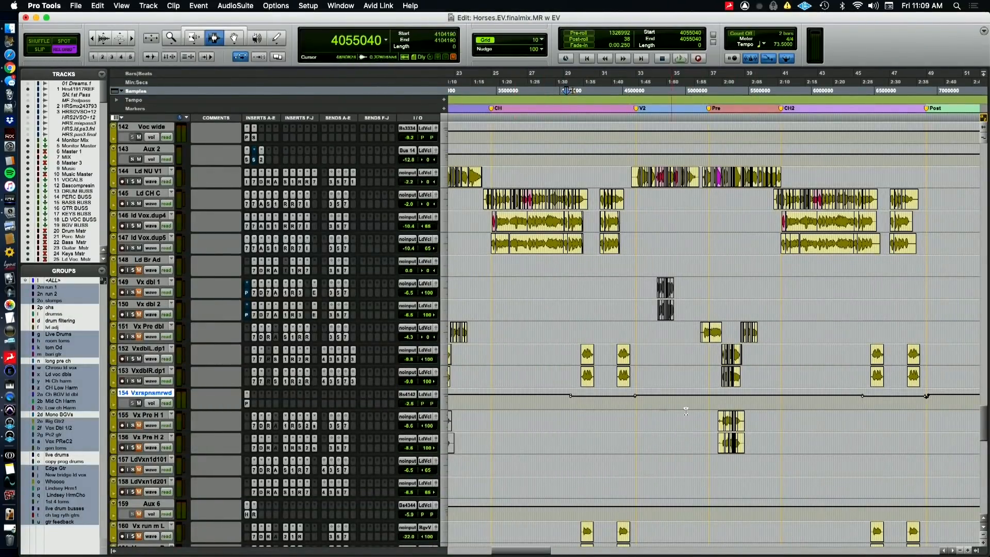
{"action": "scroll", "coordinate": [589, 420], "scroll_direction": "down", "scroll_amount": 5}
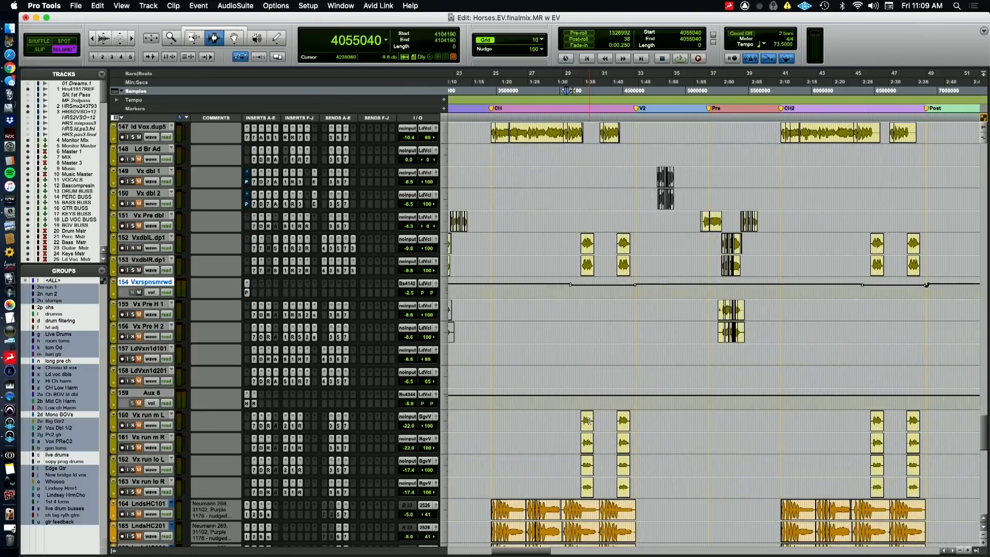
{"action": "key", "text": "super+Tab"}
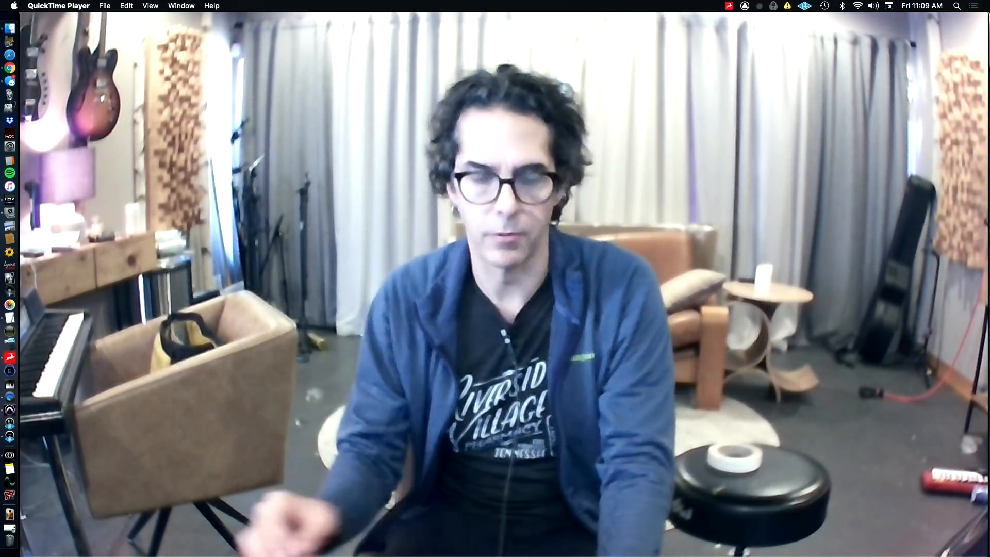
{"action": "key", "text": "super+Tab"}
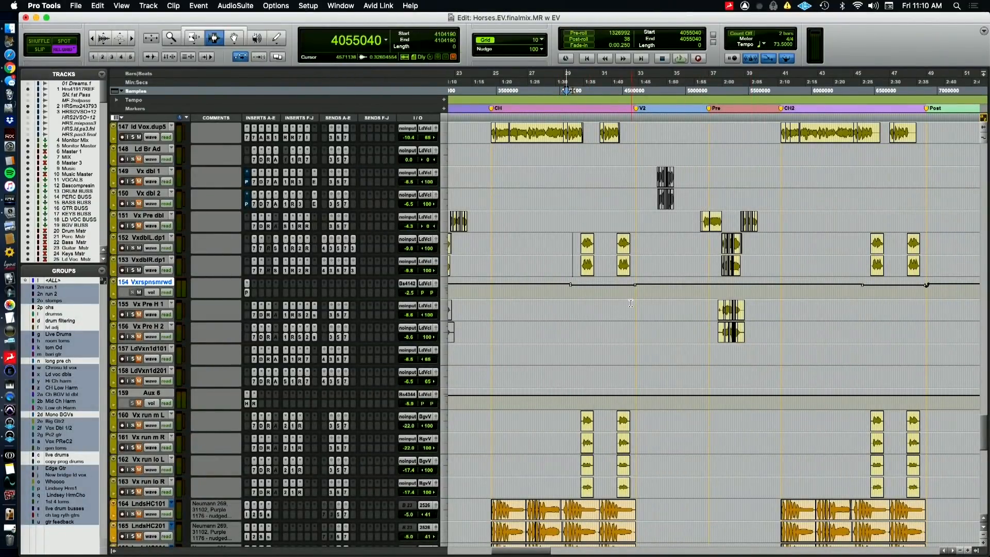
Place the playback start at sample 2818050 near the first pre section, and move it to 2494460 ahead of the V1.5 doubles
{"action": "scroll", "coordinate": [634, 306], "scroll_direction": "up", "scroll_amount": 5}
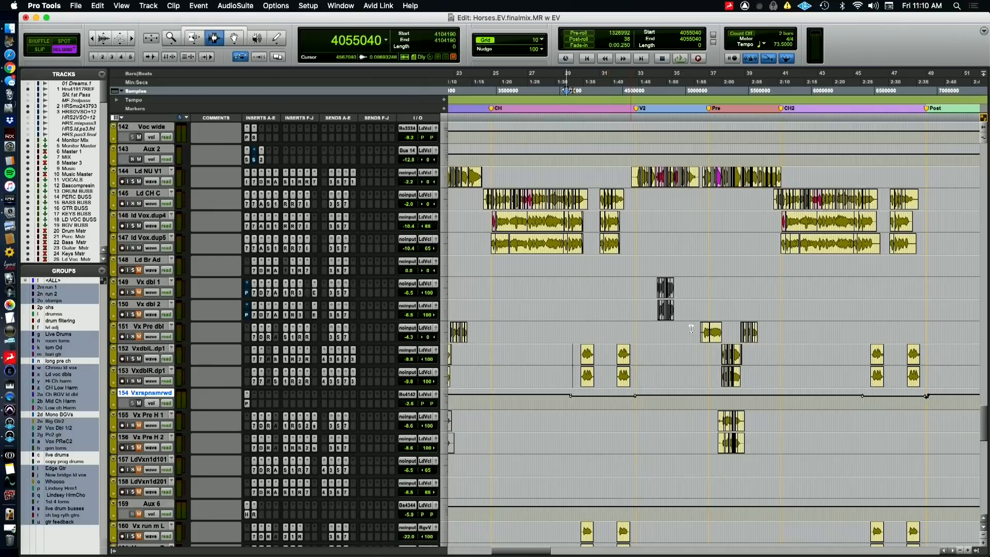
{"action": "scroll", "coordinate": [572, 349], "scroll_direction": "left", "scroll_amount": 5}
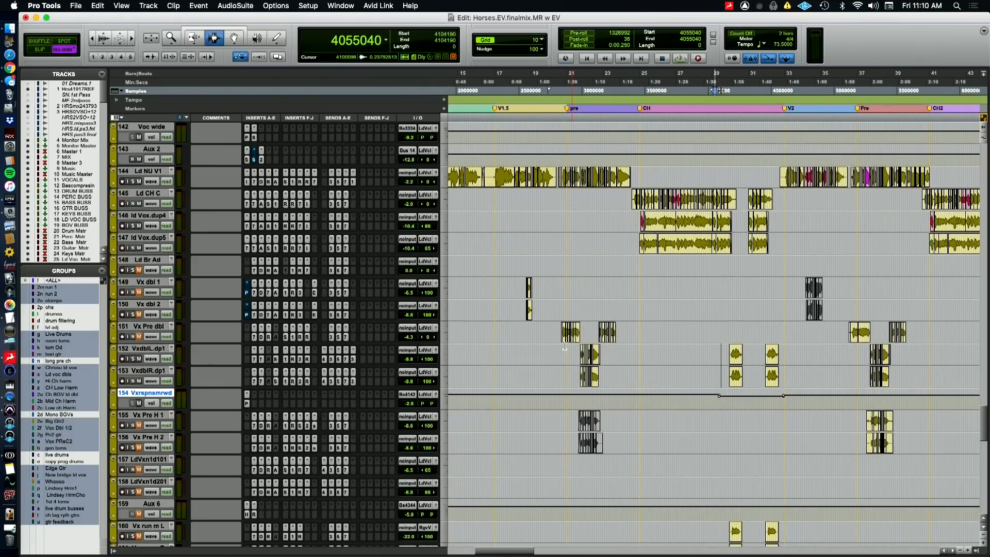
{"action": "left_click", "coordinate": [564, 338]}
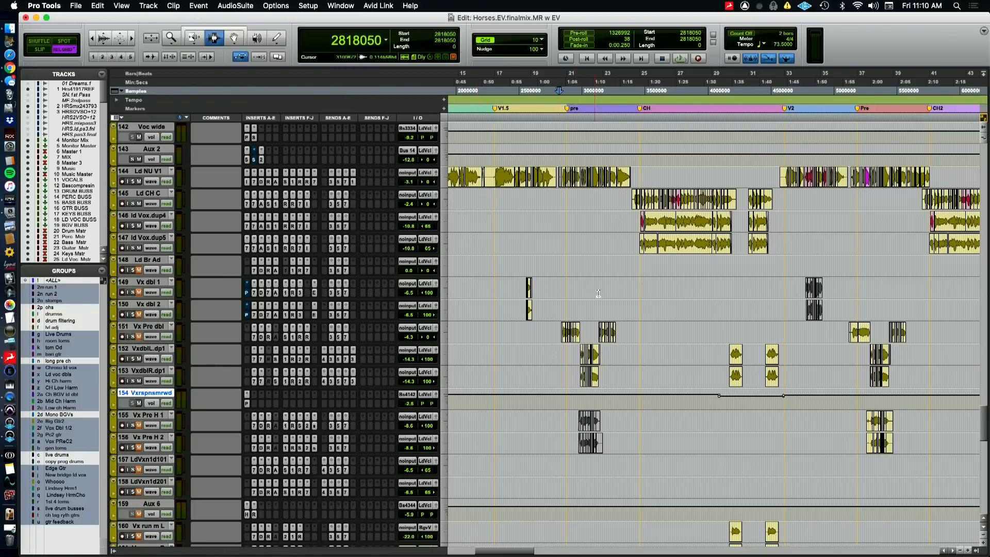
{"action": "left_click", "coordinate": [518, 87]}
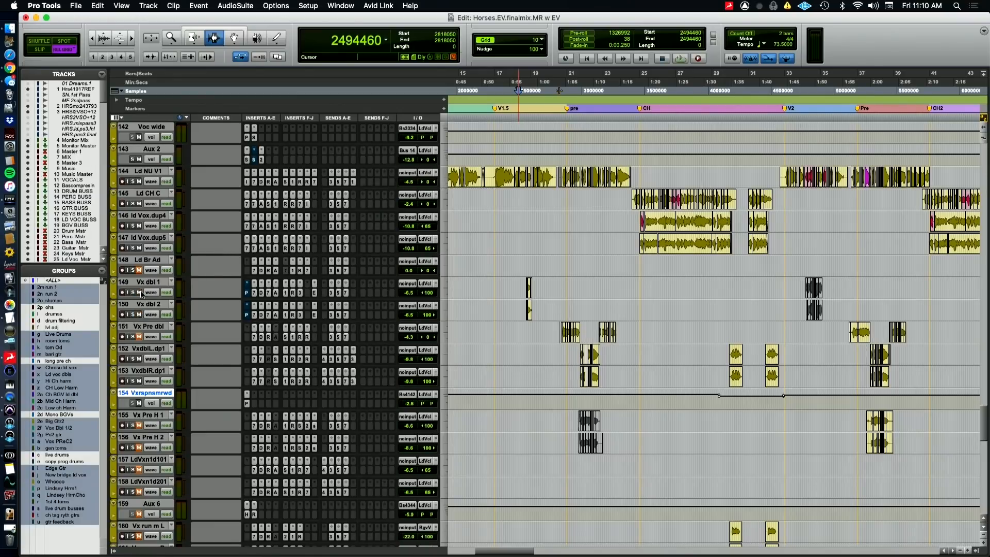
Play the V1.5 vocals from sample 2494460, stop playback and switch to the QuickTime Player camera view
{"action": "key", "text": "space"}
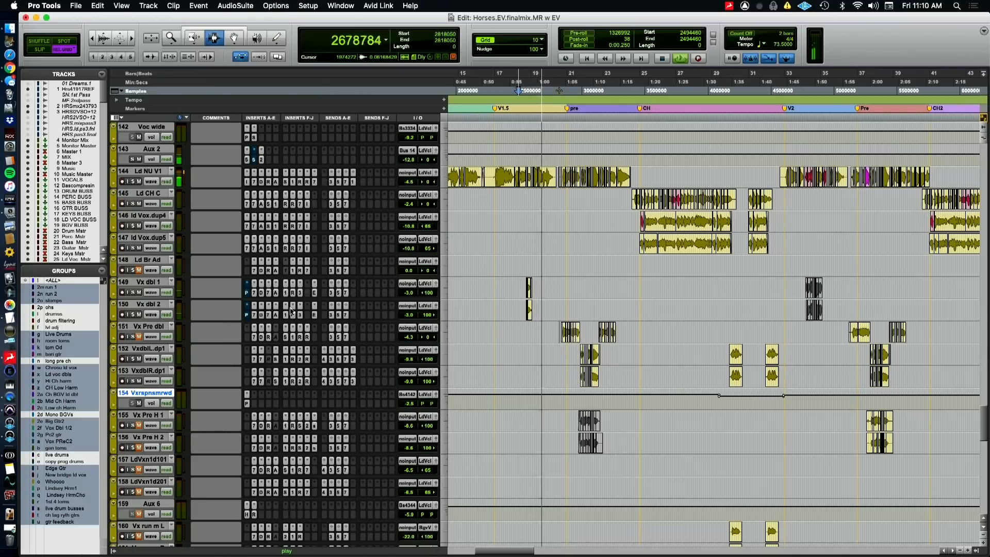
{"action": "key", "text": "space"}
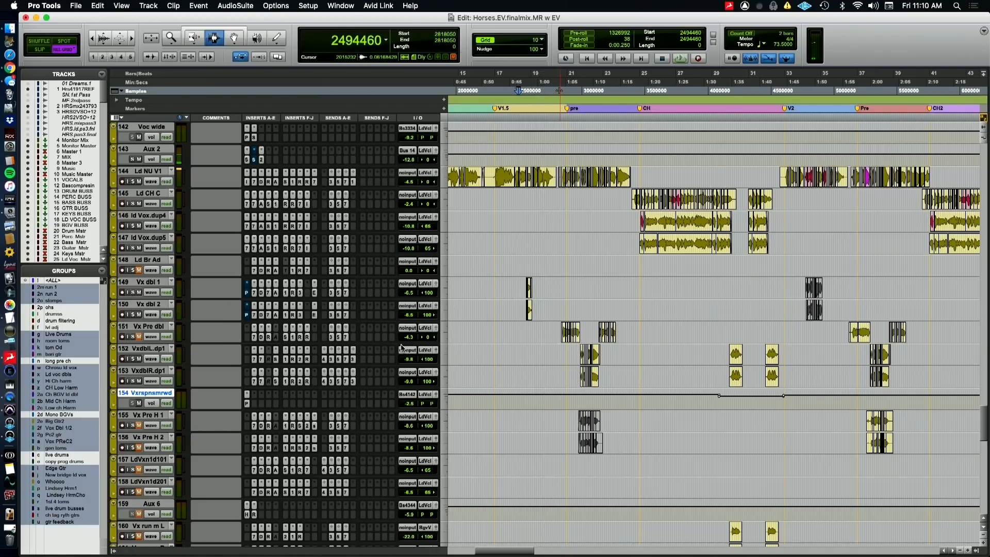
{"action": "key", "text": "super+Tab"}
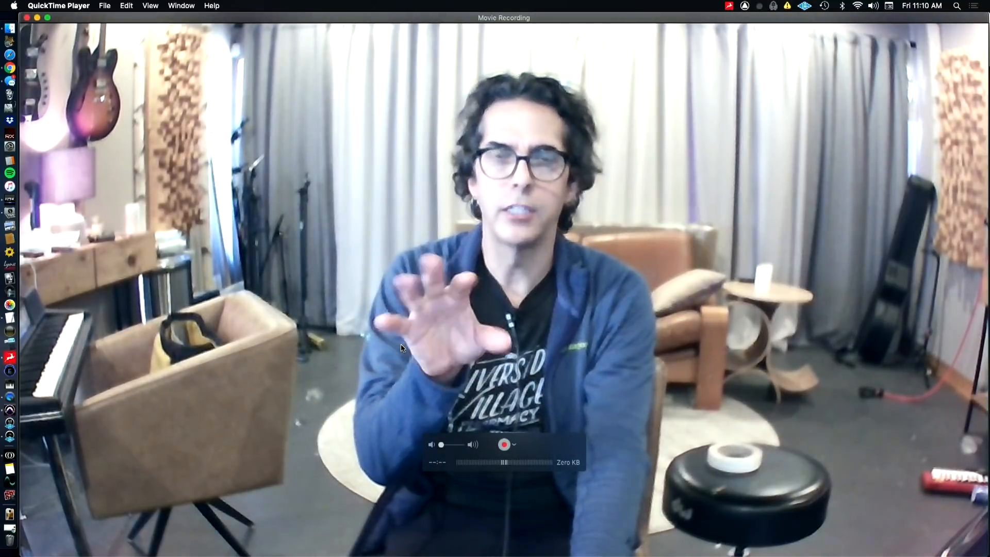
Return to Pro Tools, solo Vx dbl 1 and Vx dbl 2 to audition the V1.5 passage, and show the QuickTime Player camera view
{"action": "key", "text": "super+Tab"}
{"action": "left_click", "coordinate": [133, 314]}
{"action": "key", "text": "space"}
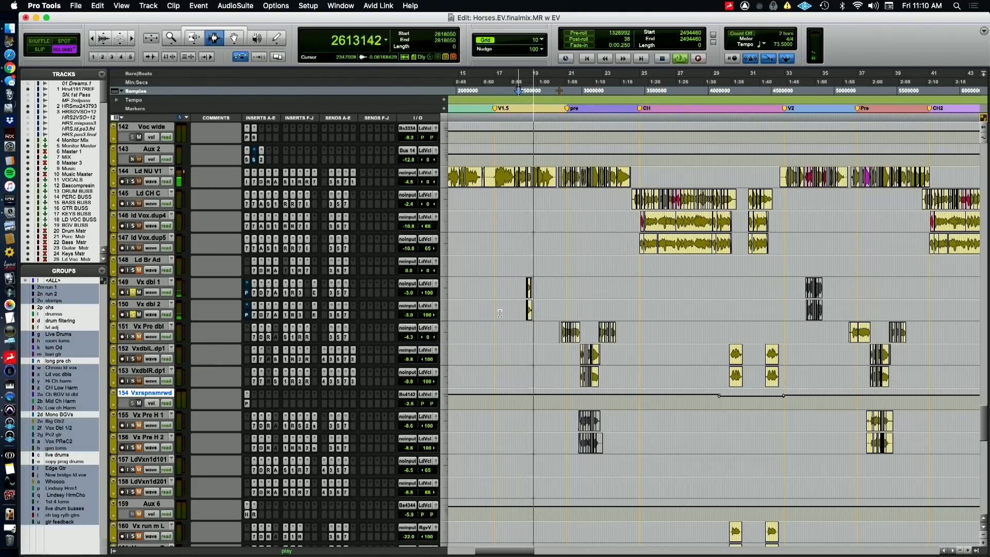
{"action": "key", "text": "space"}
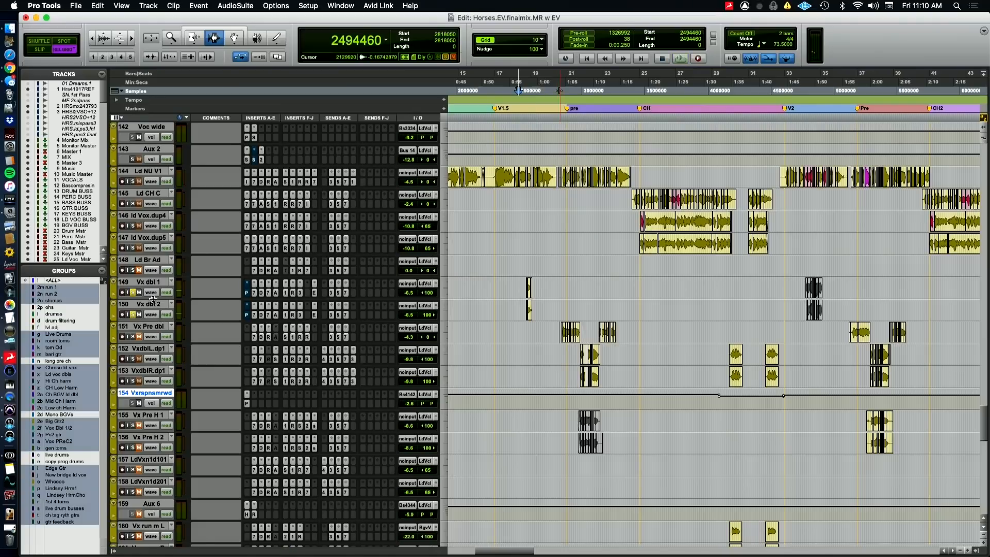
{"action": "key", "text": "super+Tab"}
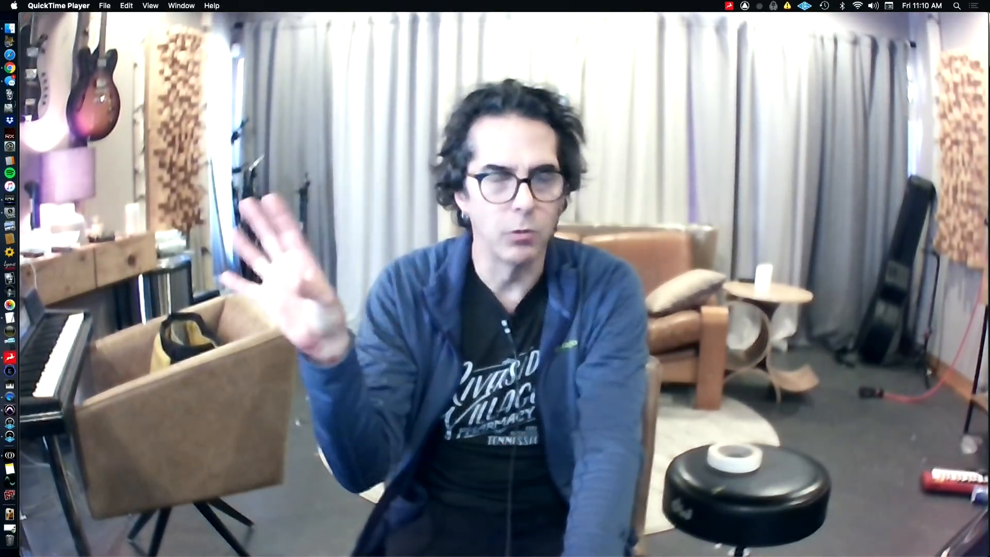
Switch back to Pro Tools and review the Pitch II plugin settings on Vx dbl 2 and Vx dbl 1
{"action": "key", "text": "super+Tab"}
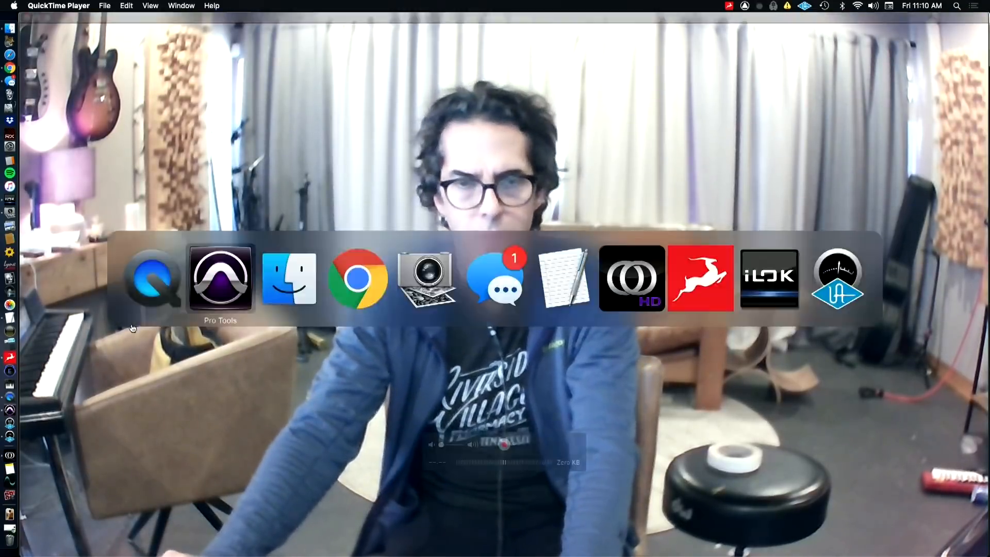
{"action": "left_click", "coordinate": [247, 315]}
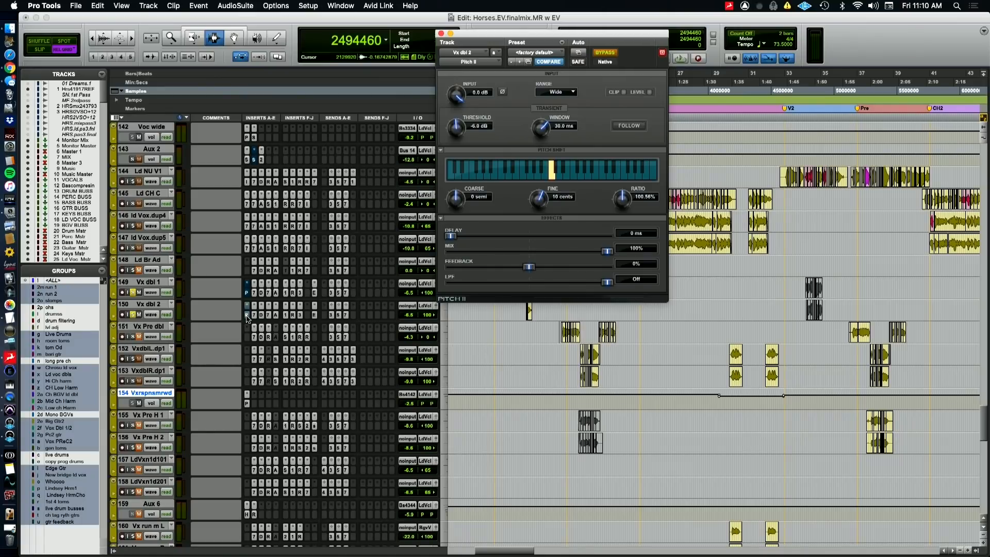
{"action": "left_click", "coordinate": [246, 292]}
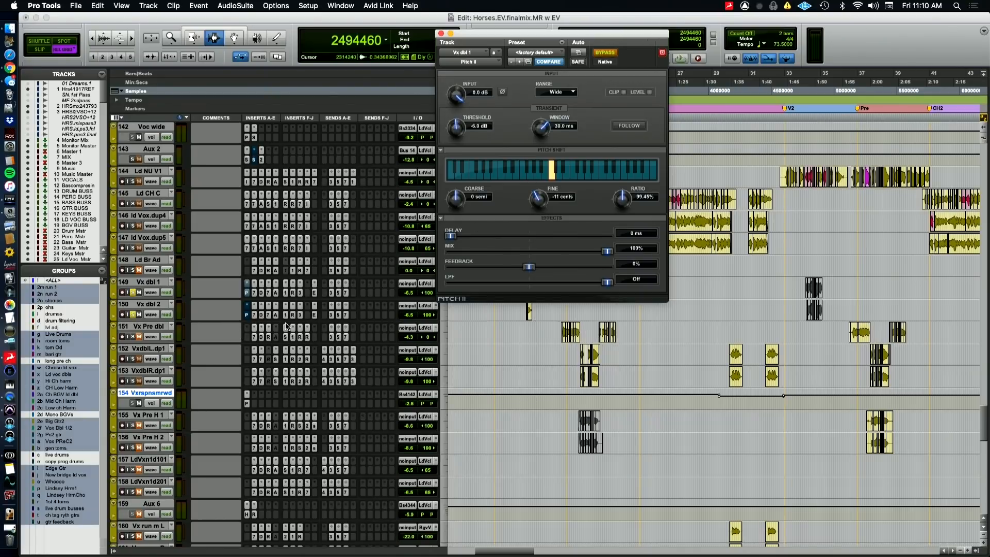
Review the remaining Vx dbl 2 inserts, including EQ3 7-Band, CLA-76, Auto-Tune Pro, PuigTec EQP1A, RDeEsser and Mod Delay III
{"action": "left_click", "coordinate": [254, 316]}
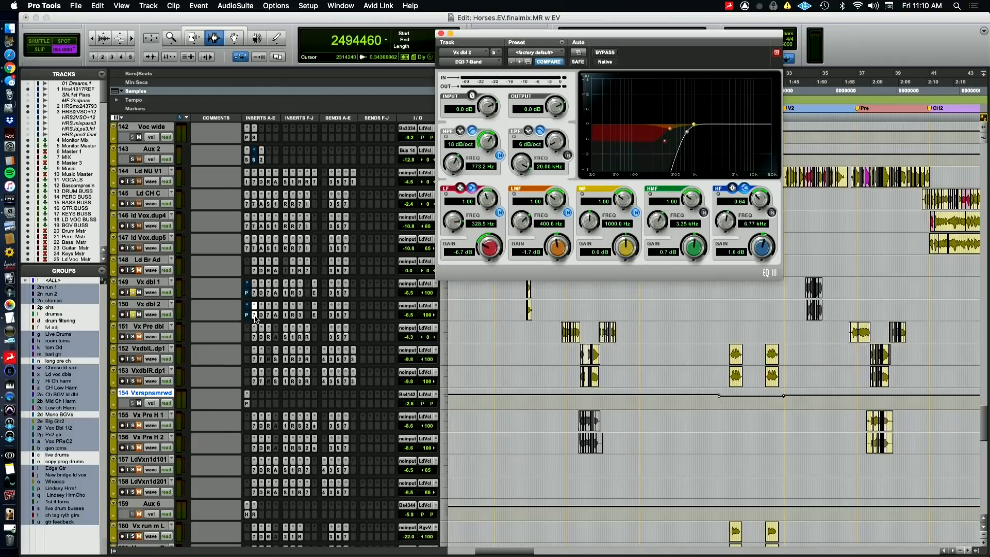
{"action": "left_click", "coordinate": [261, 316]}
{"action": "left_click", "coordinate": [269, 315]}
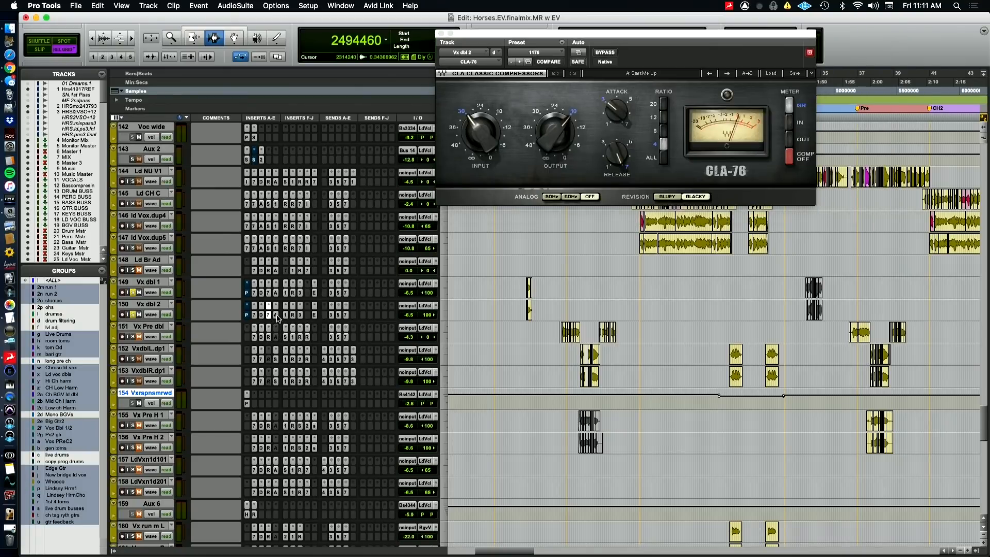
{"action": "left_click", "coordinate": [277, 316]}
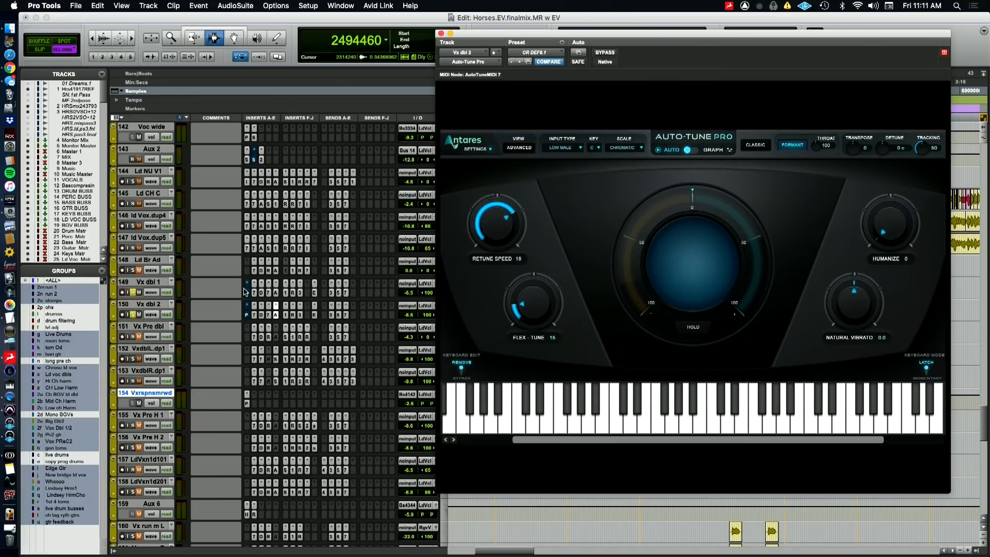
{"action": "left_click", "coordinate": [288, 315]}
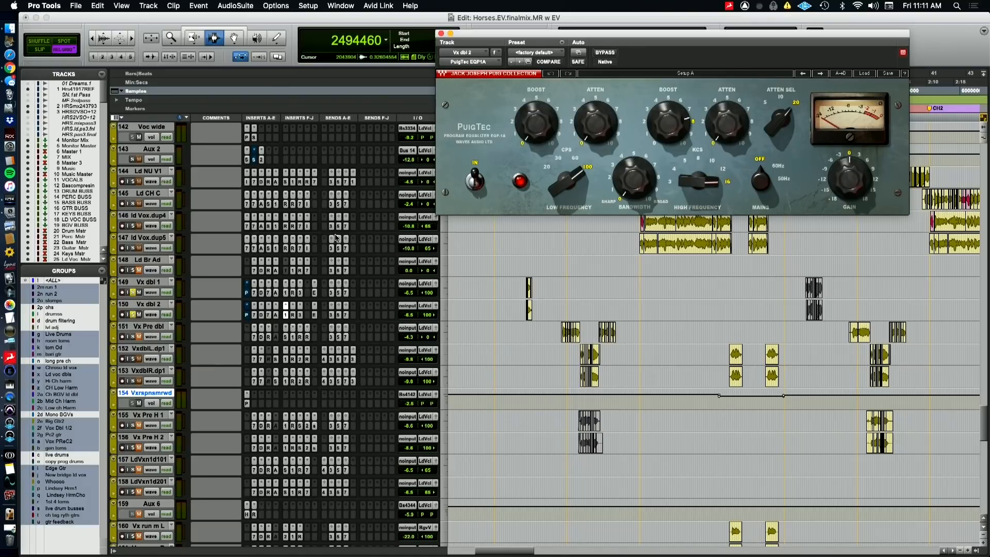
{"action": "left_click", "coordinate": [293, 315]}
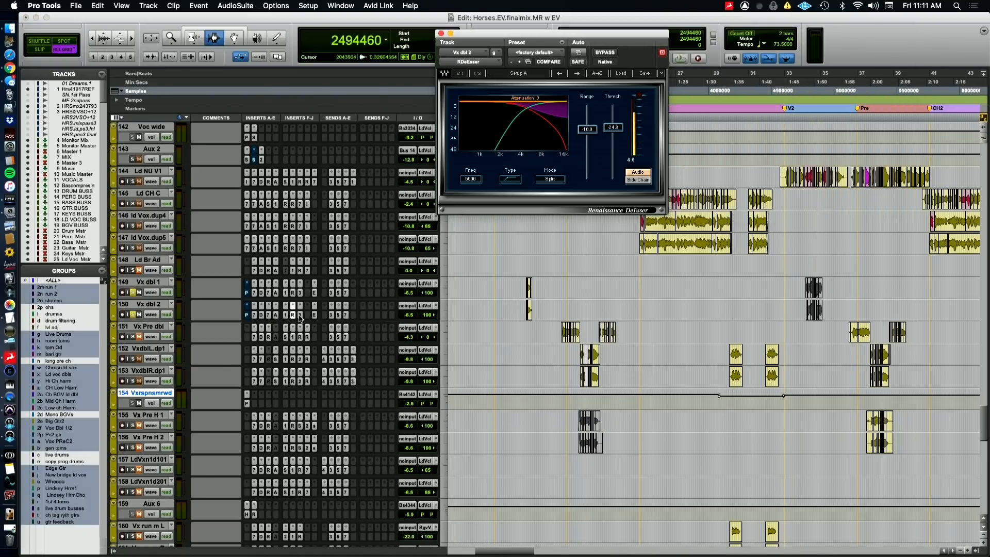
{"action": "left_click", "coordinate": [300, 315]}
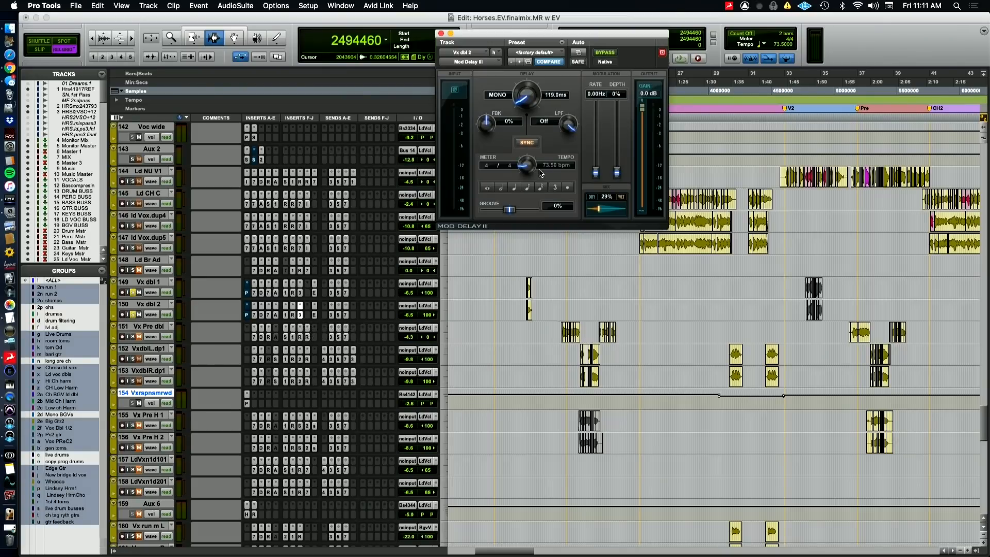
Play the soloed V1.5 doubles again, unsolo Vx dbl 1 and Vx dbl 2, and close the Mod Delay III window
{"action": "key", "text": "space"}
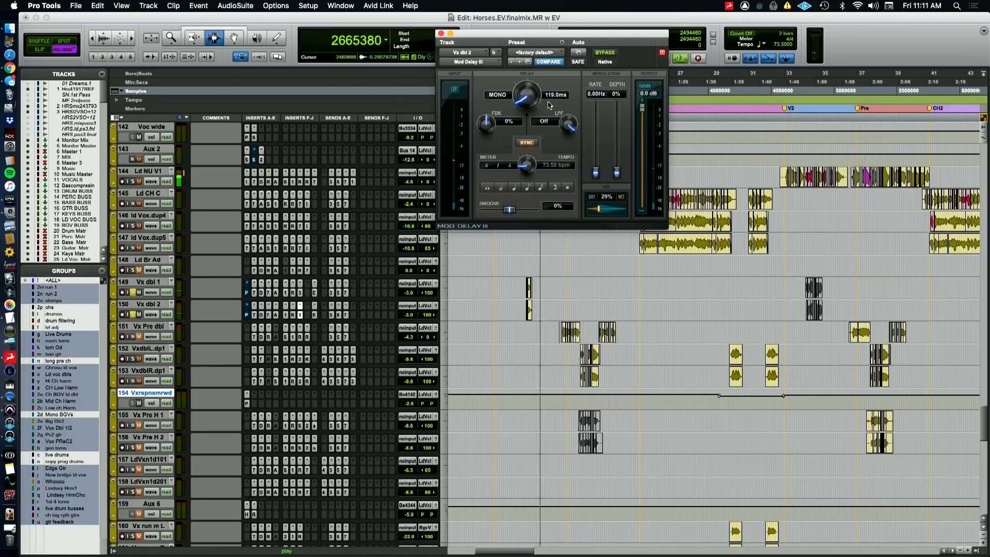
{"action": "left_click", "coordinate": [132, 314]}
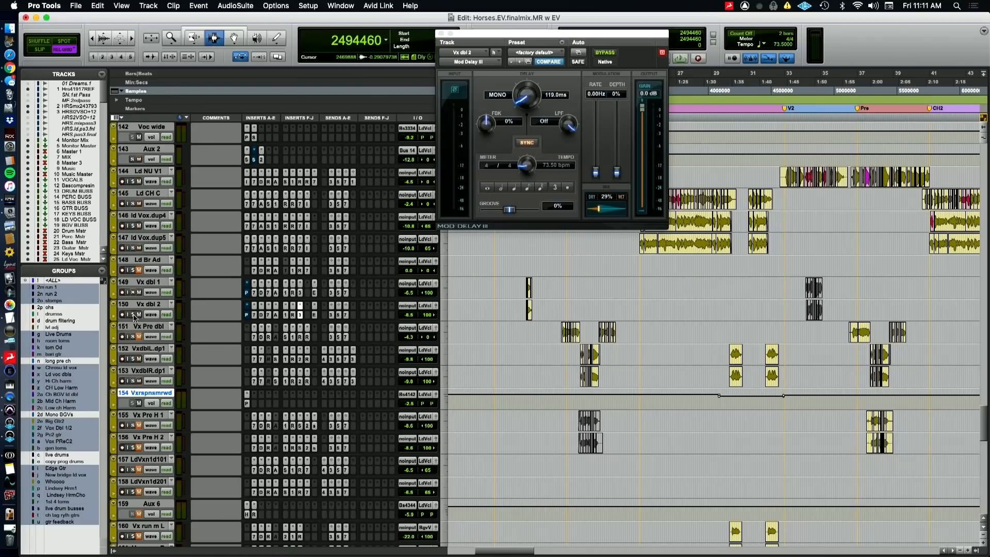
{"action": "left_click", "coordinate": [441, 34]}
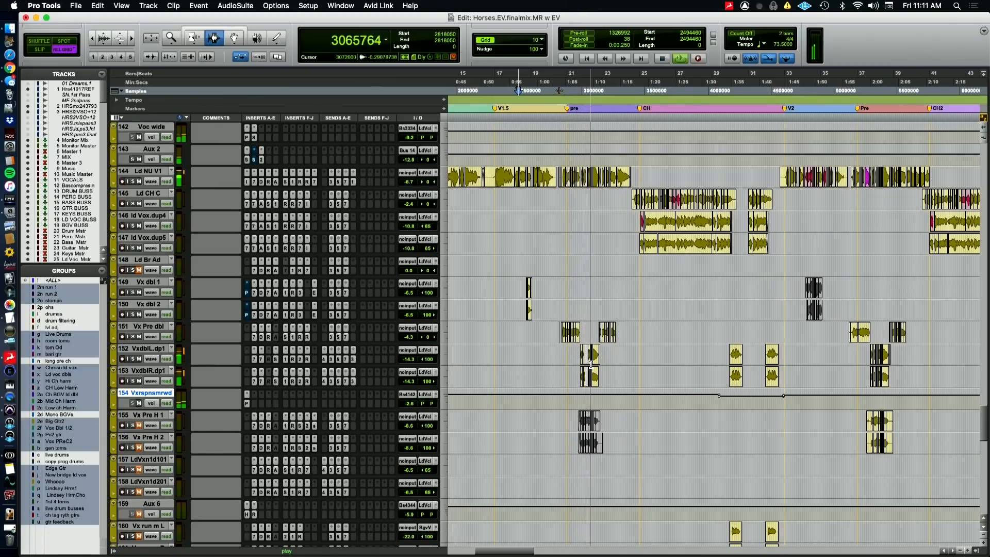
Audition the vocal doubles in the first pre section, stop at sample 2805760 and switch to the QuickTime Player camera view
{"action": "scroll", "coordinate": [590, 360], "scroll_direction": "right", "scroll_amount": 3}
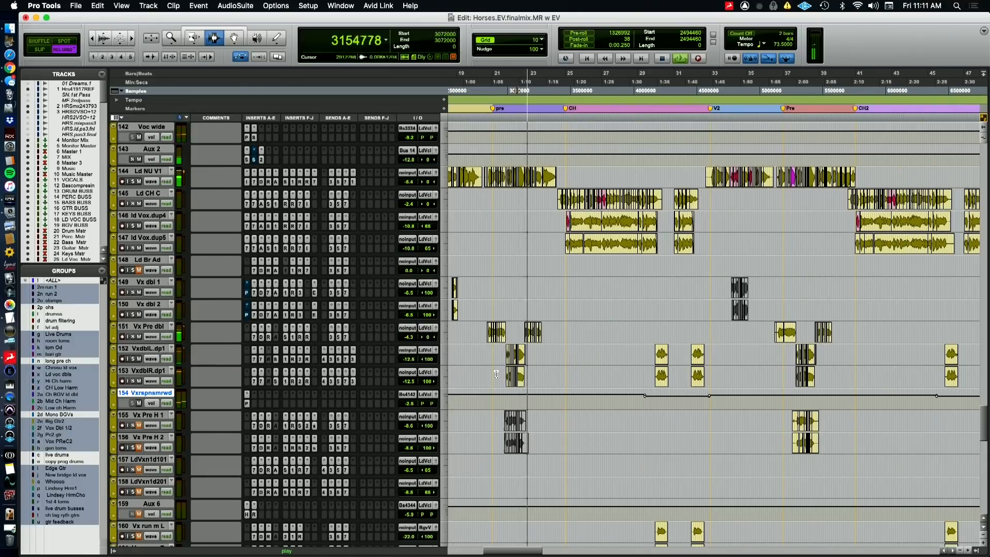
{"action": "key", "text": "space"}
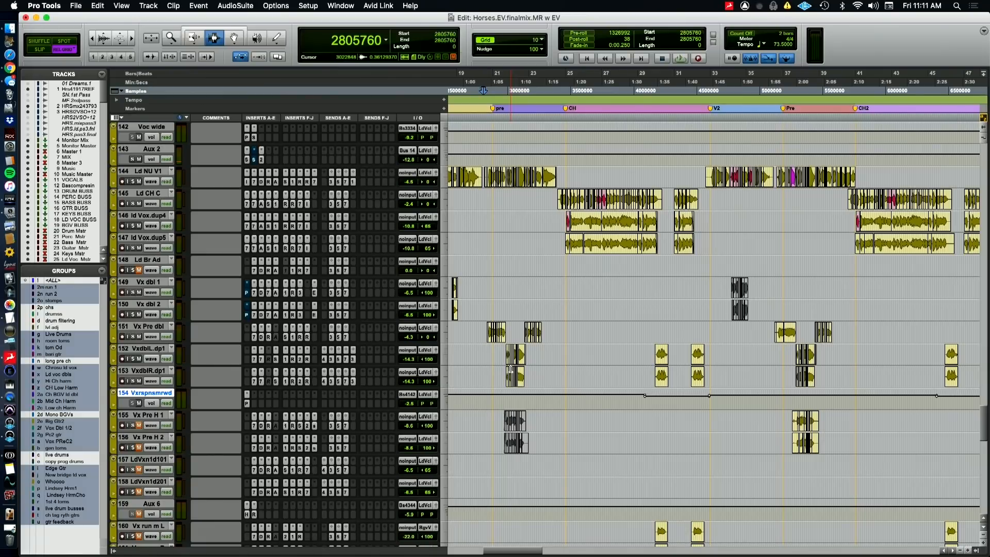
{"action": "key", "text": "super+Tab"}
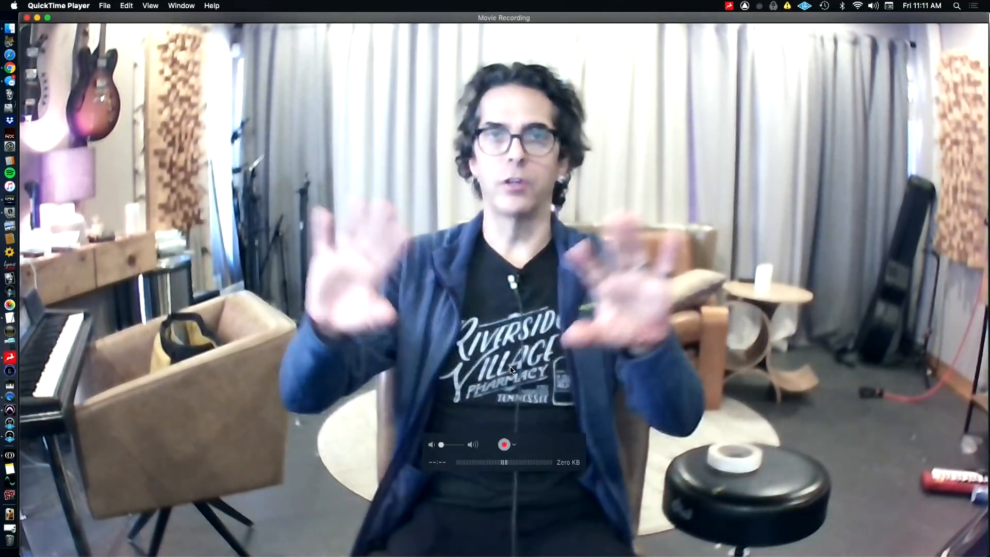
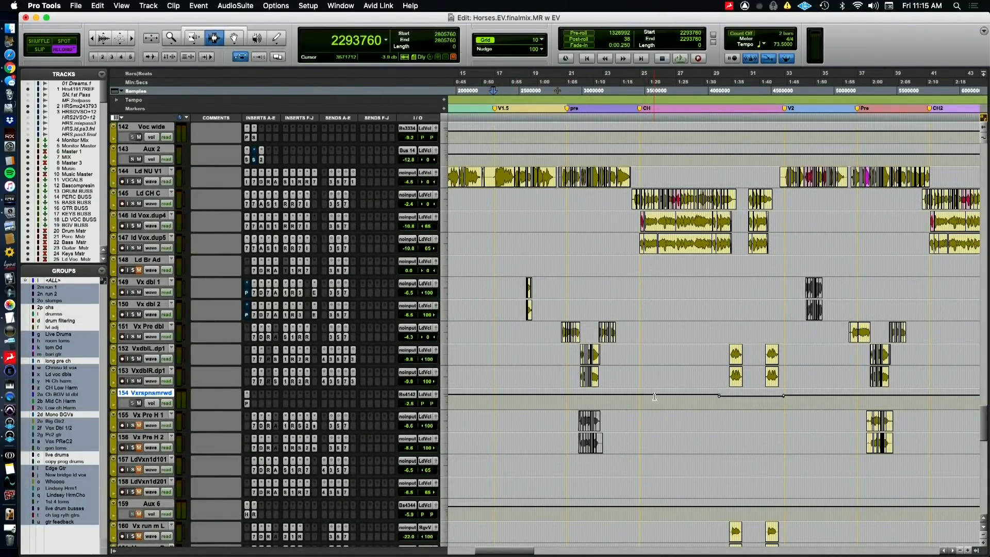
Audition Vx Pre H 1 and Vx Pre H 2 in the second pre section from sample 5134340, checking the QuickTime Player camera view between plays
{"action": "scroll", "coordinate": [654, 396], "scroll_direction": "down", "scroll_amount": 5}
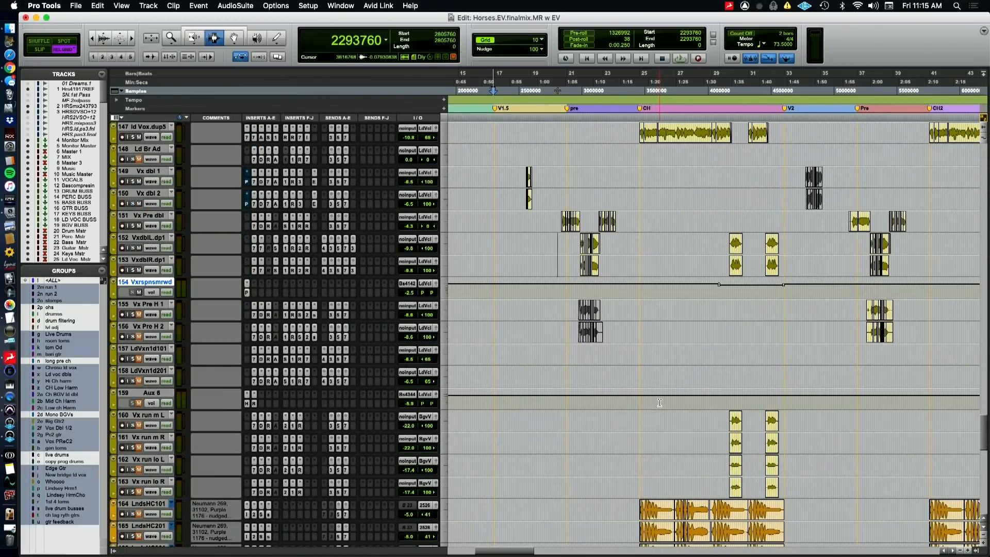
{"action": "key", "text": "r"}
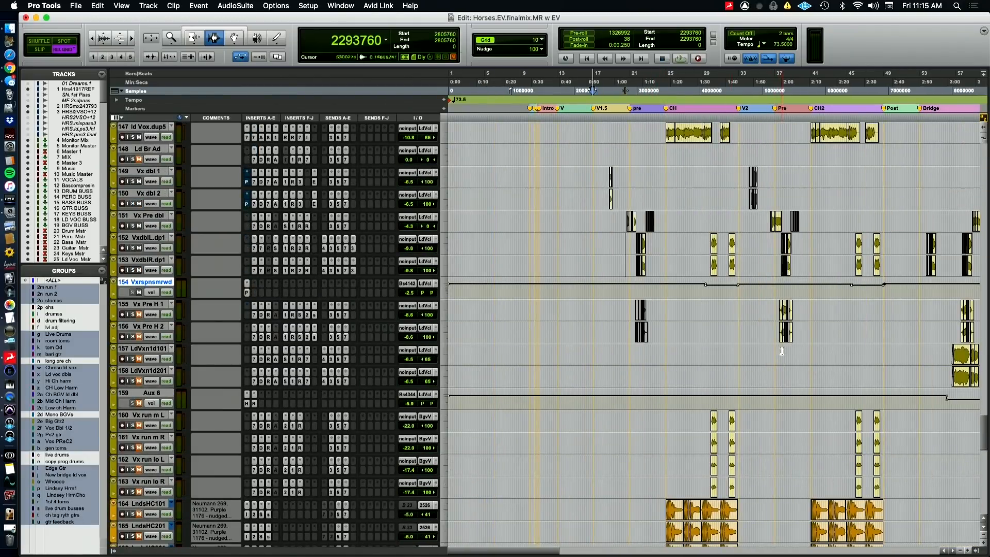
{"action": "key", "text": "t"}
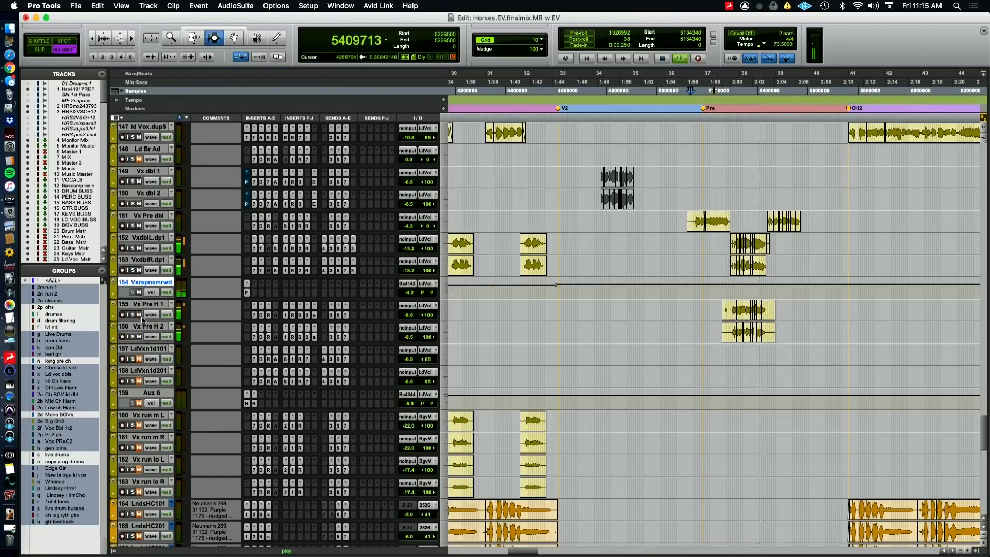
{"action": "key", "text": "super+Tab"}
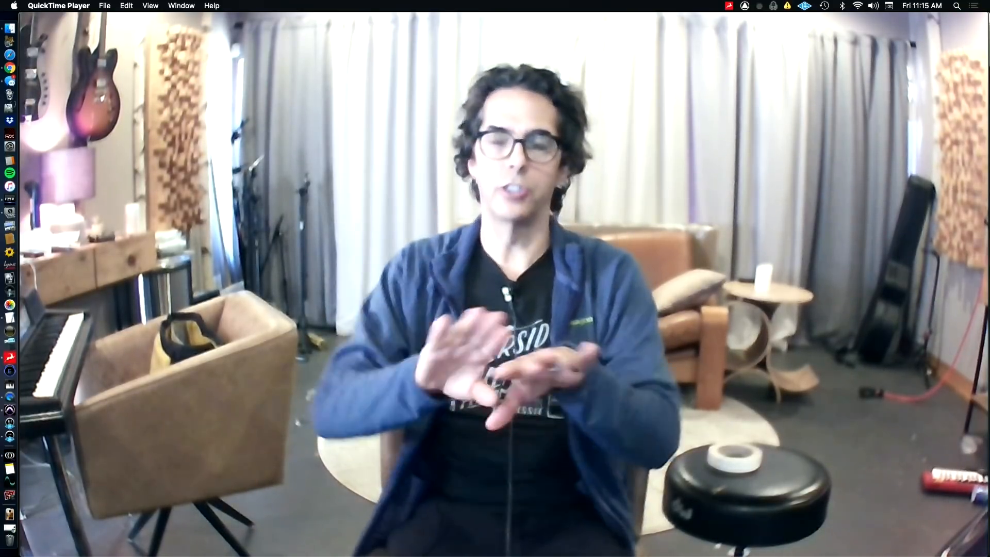
{"action": "key", "text": "super+Tab"}
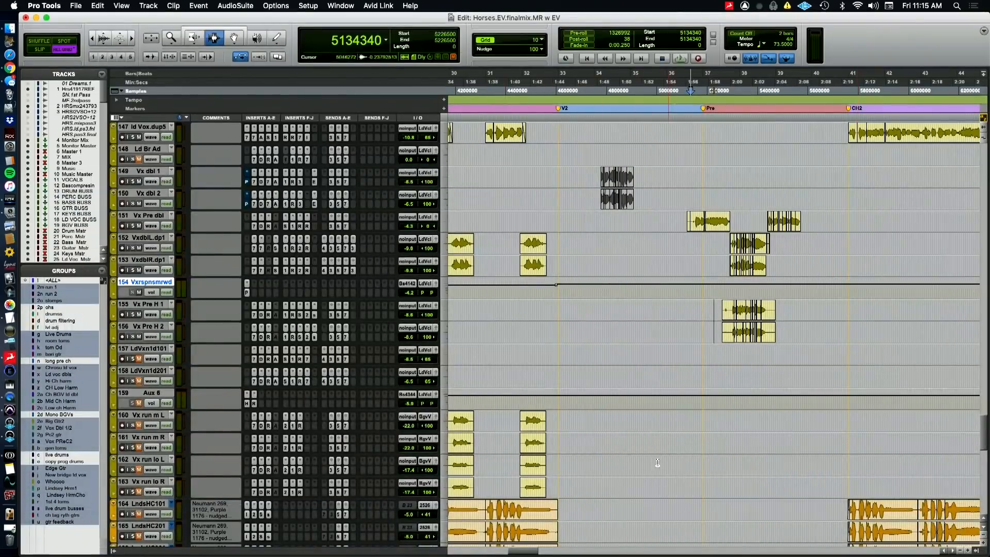
{"action": "key", "text": "space"}
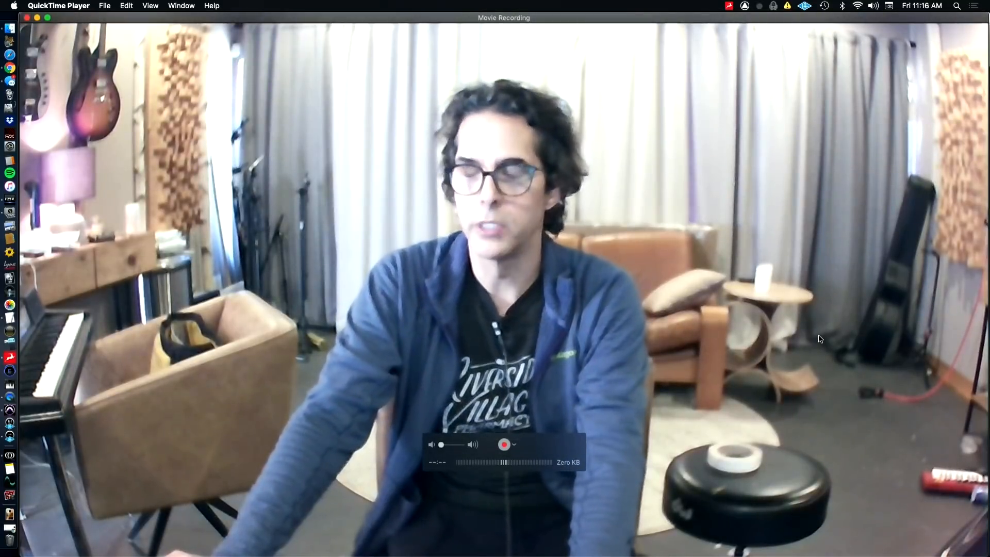
{"action": "key", "text": "space"}
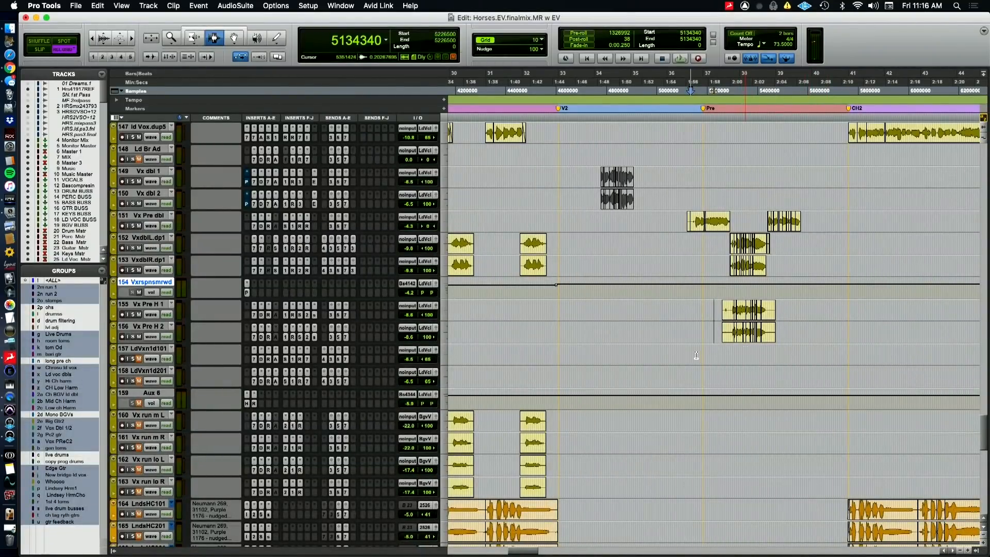
Play the lead vocal and doubles in the bridge from sample 7430140, switching to the QuickTime Player camera view and back to Pro Tools
{"action": "key", "text": "r"}
{"action": "key", "text": "r"}
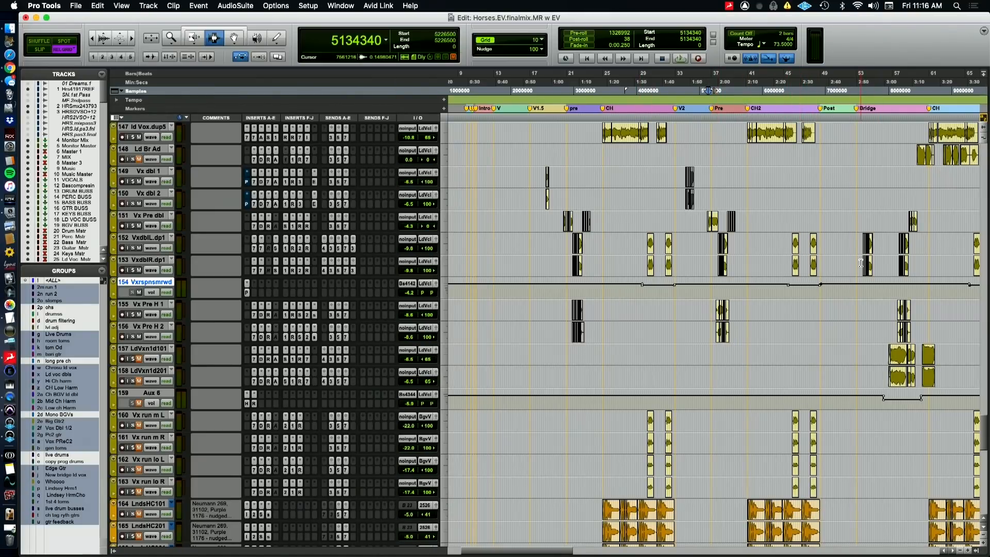
{"action": "key", "text": "t"}
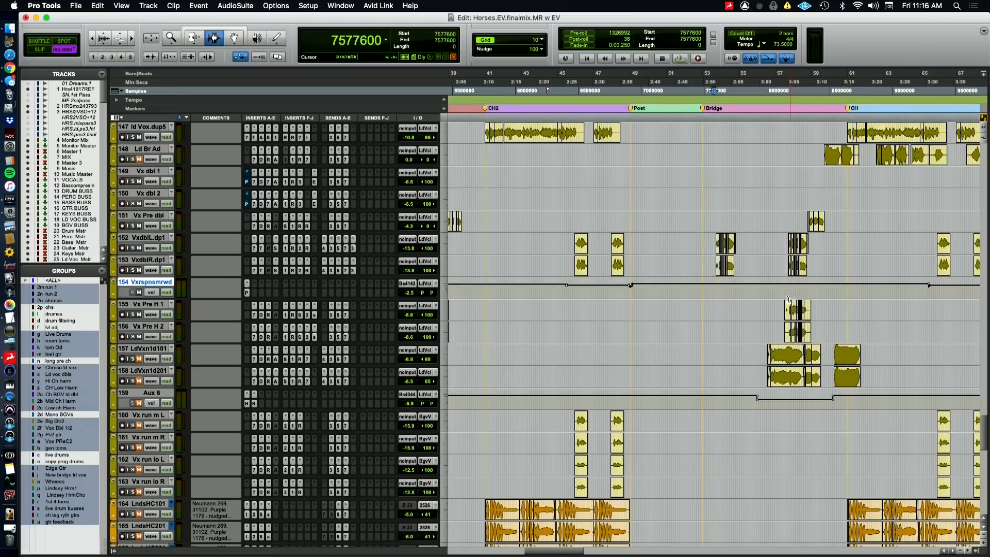
{"action": "scroll", "coordinate": [770, 249], "scroll_direction": "up", "scroll_amount": 5}
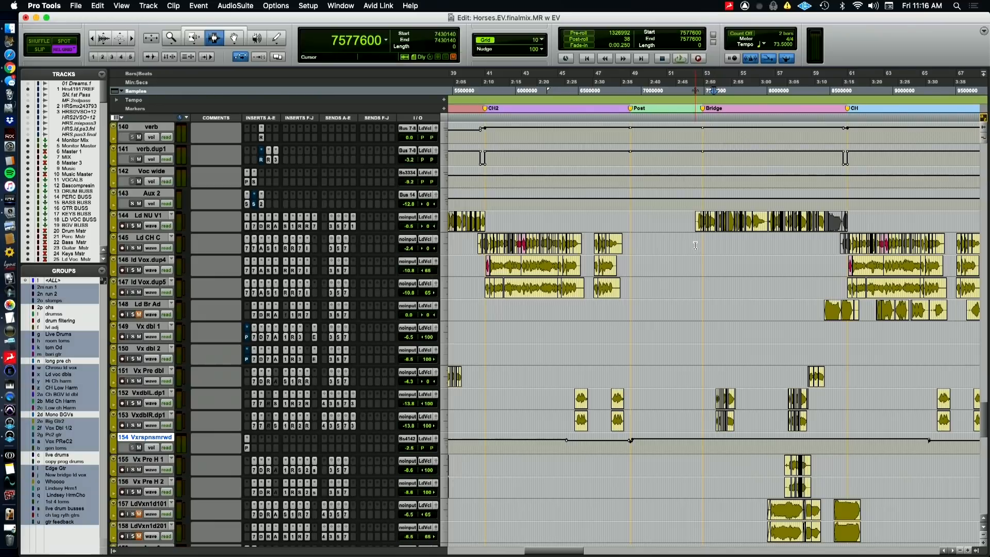
{"action": "key", "text": "space"}
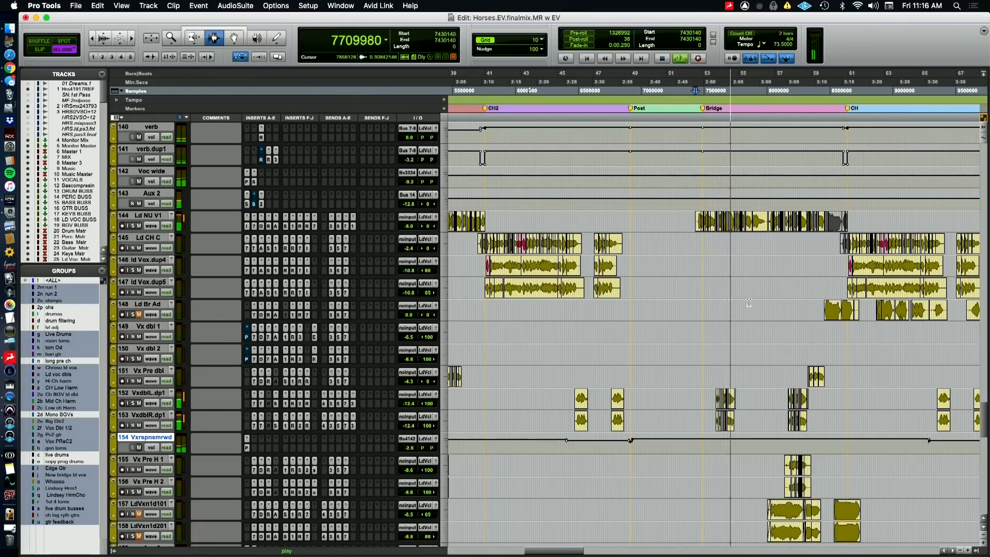
{"action": "key", "text": "super+Tab"}
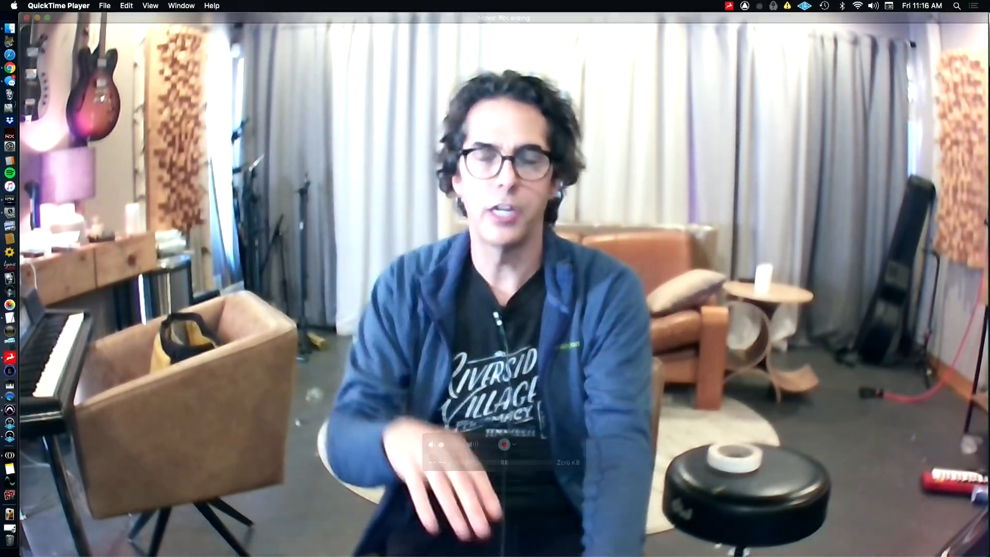
{"action": "key", "text": "super+Tab"}
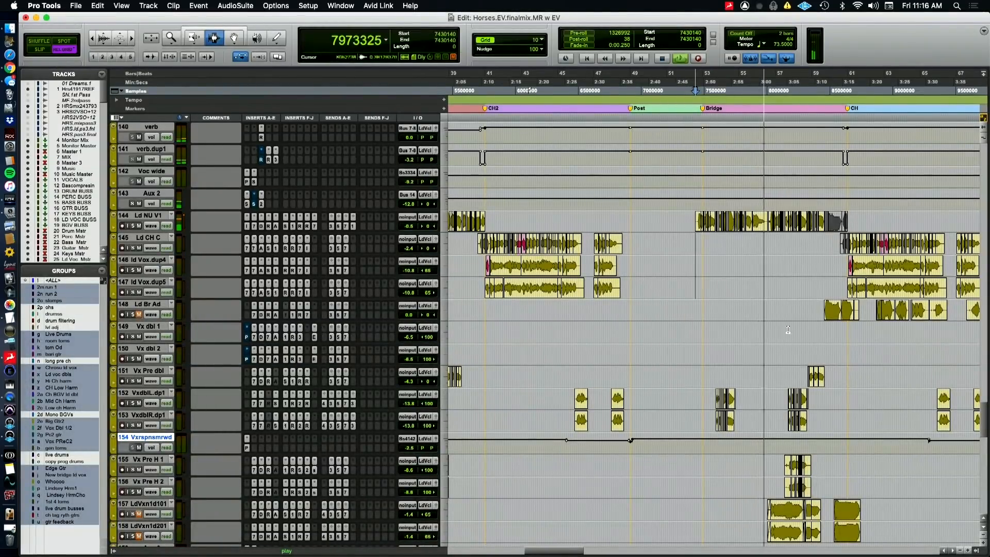
Follow the bridge down to LdVxn1d101 and LdVxn1d201, play their entry from sample 7970820 into the chorus, and stop
{"action": "scroll", "coordinate": [749, 303], "scroll_direction": "down", "scroll_amount": 2}
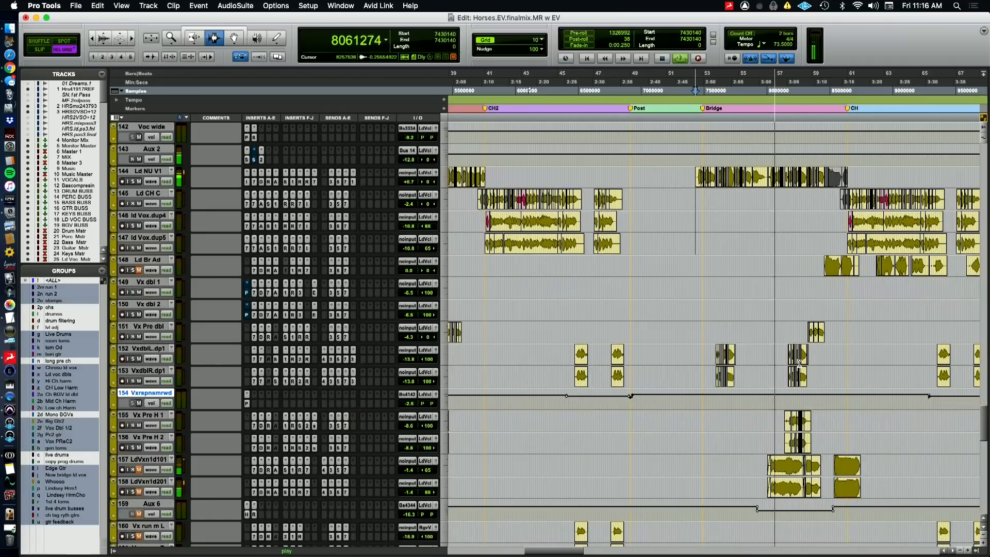
{"action": "scroll", "coordinate": [799, 364], "scroll_direction": "down", "scroll_amount": 1}
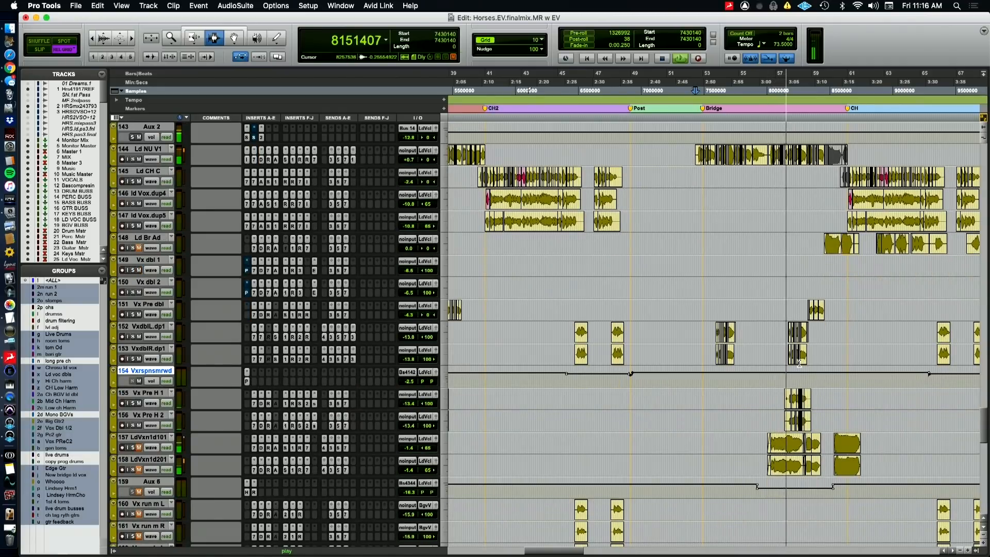
{"action": "scroll", "coordinate": [799, 364], "scroll_direction": "right", "scroll_amount": 5}
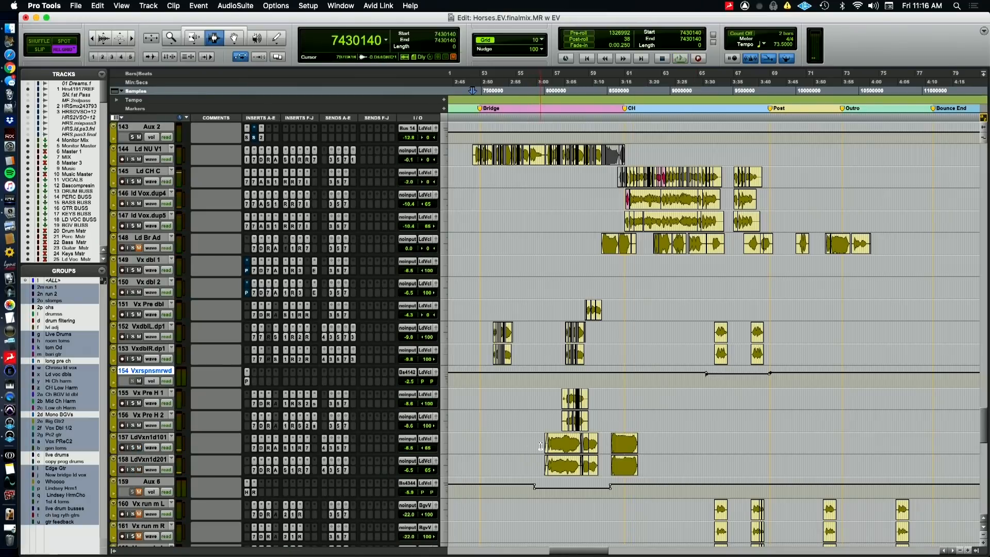
{"action": "key", "text": "space"}
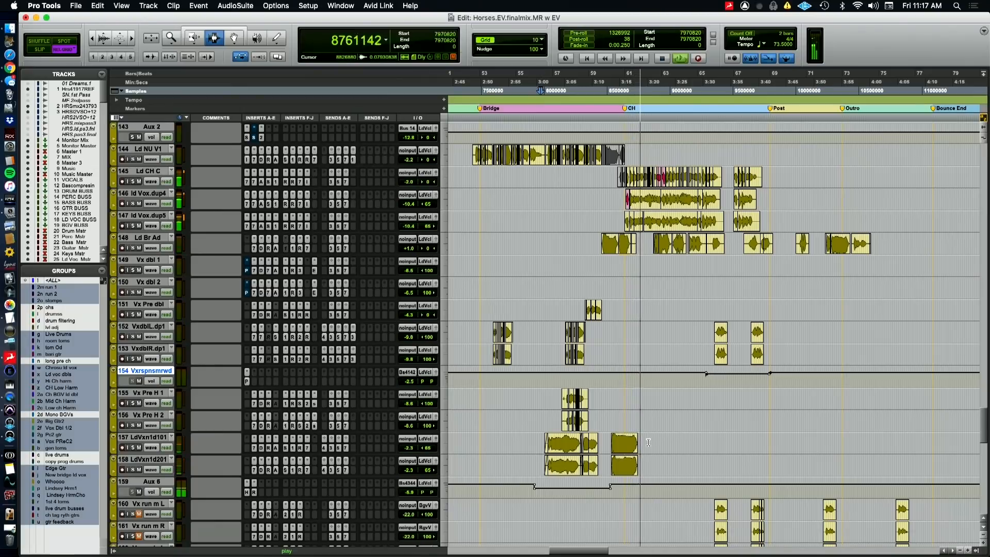
{"action": "key", "text": "space"}
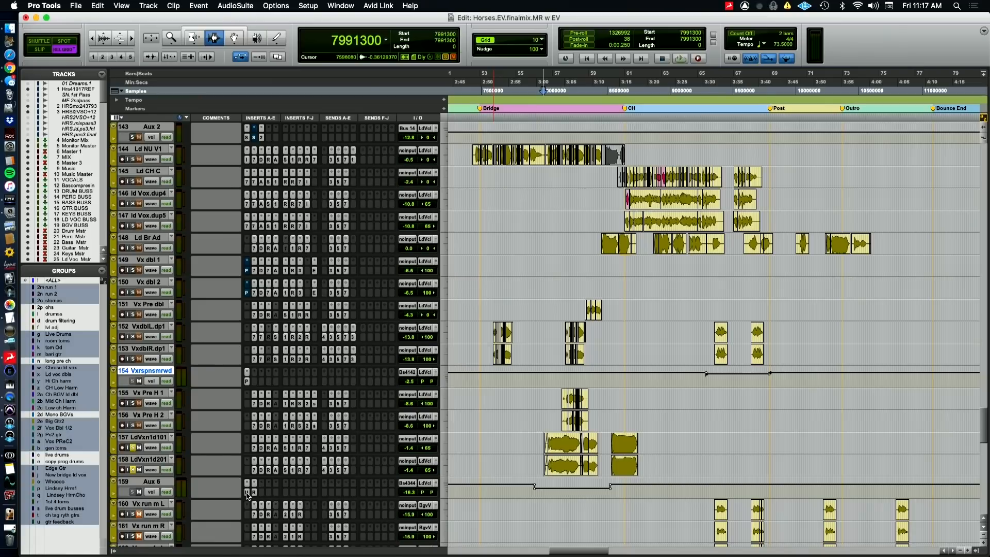
Review the Aux 6 inserts, including the ReVibe II plate reverb, with a brief switch to QuickTime Player, and close the plugin window
{"action": "left_click", "coordinate": [247, 493]}
{"action": "left_click", "coordinate": [254, 493]}
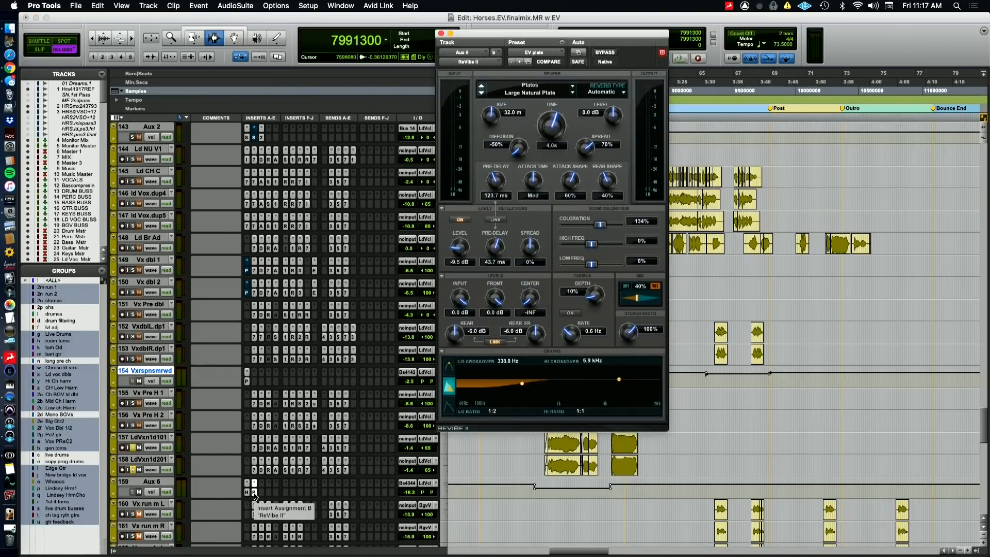
{"action": "key", "text": "super+Tab"}
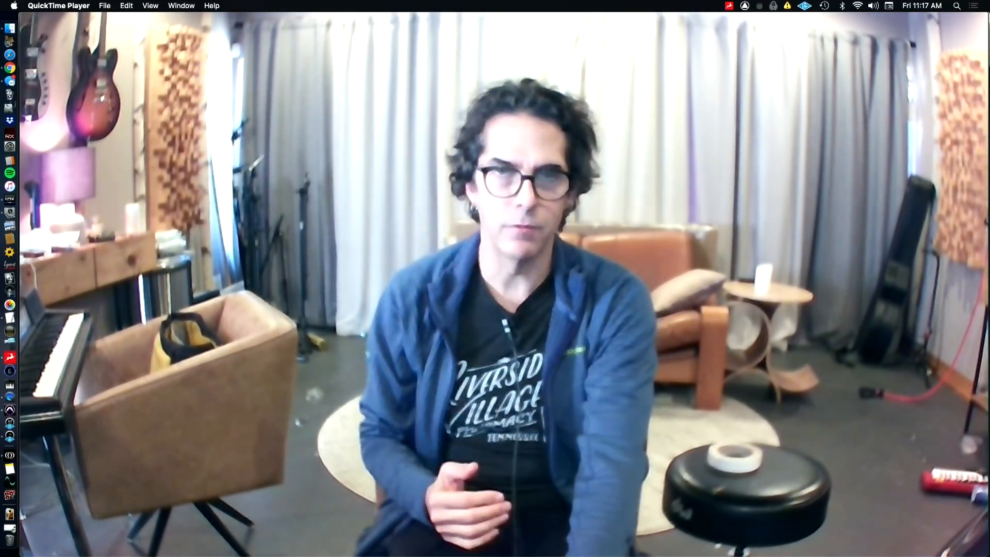
{"action": "key", "text": "super+Tab"}
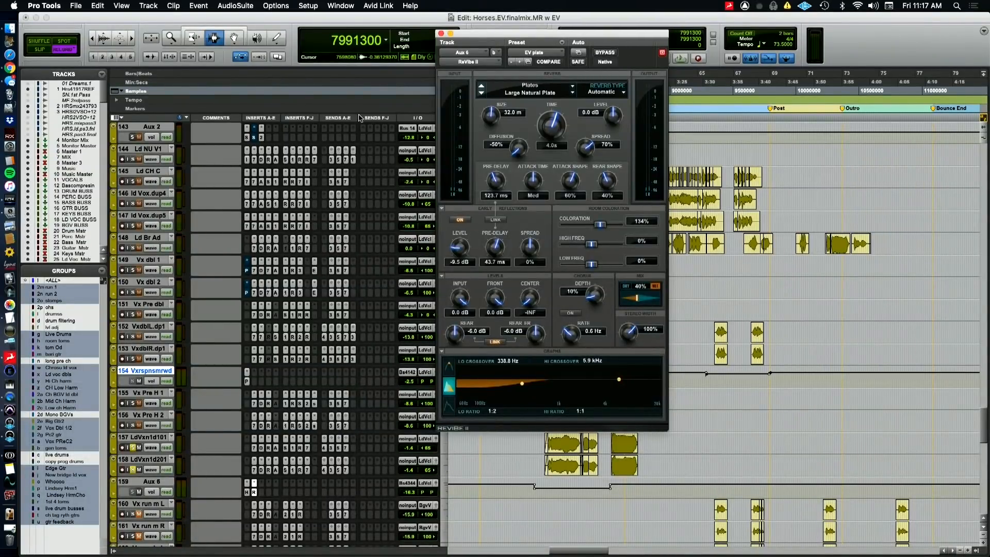
{"action": "left_click", "coordinate": [440, 34]}
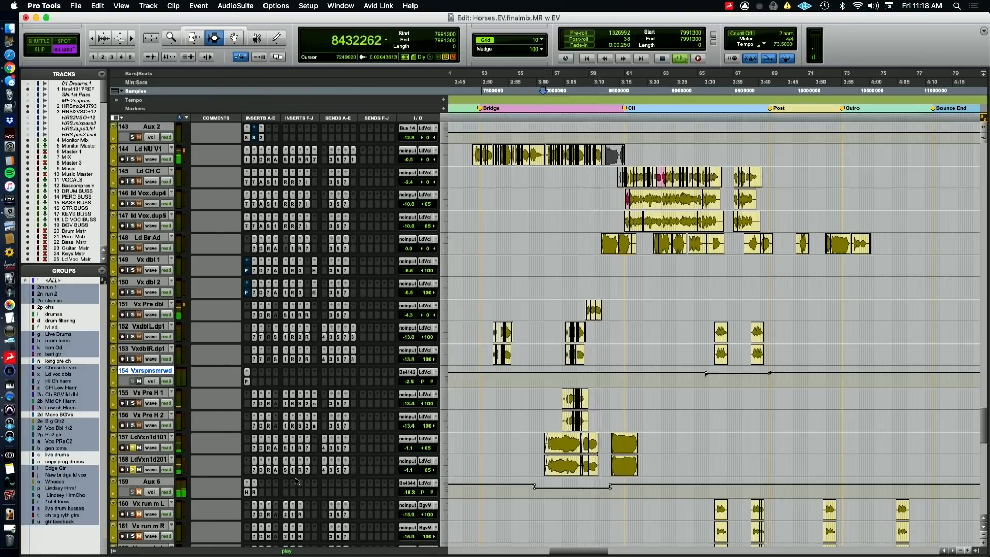
Review the Space reverb on LdVxn1d201, unsolo the LdVxn1d tracks, unmute Aux 6 and close the plugin window
{"action": "left_click", "coordinate": [286, 470]}
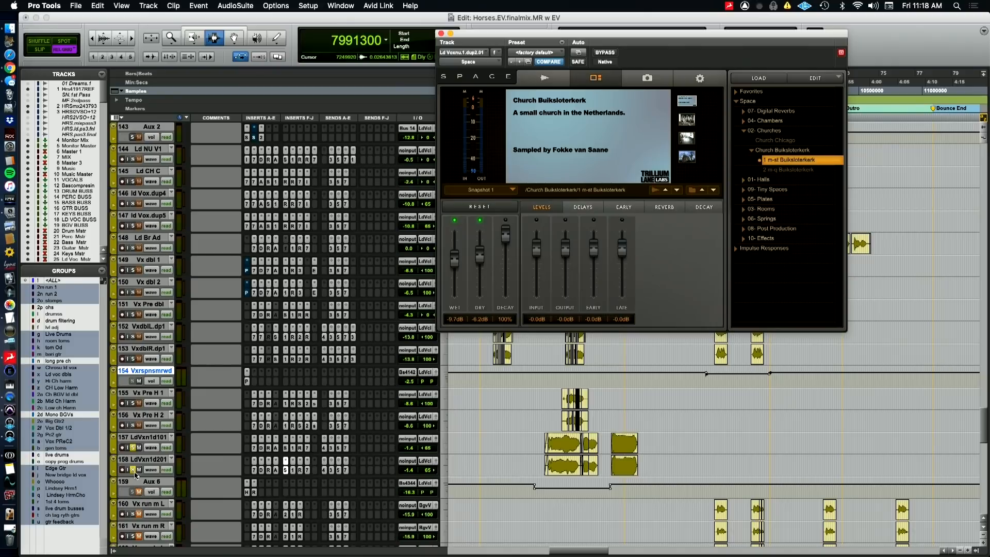
{"action": "left_click", "coordinate": [135, 472]}
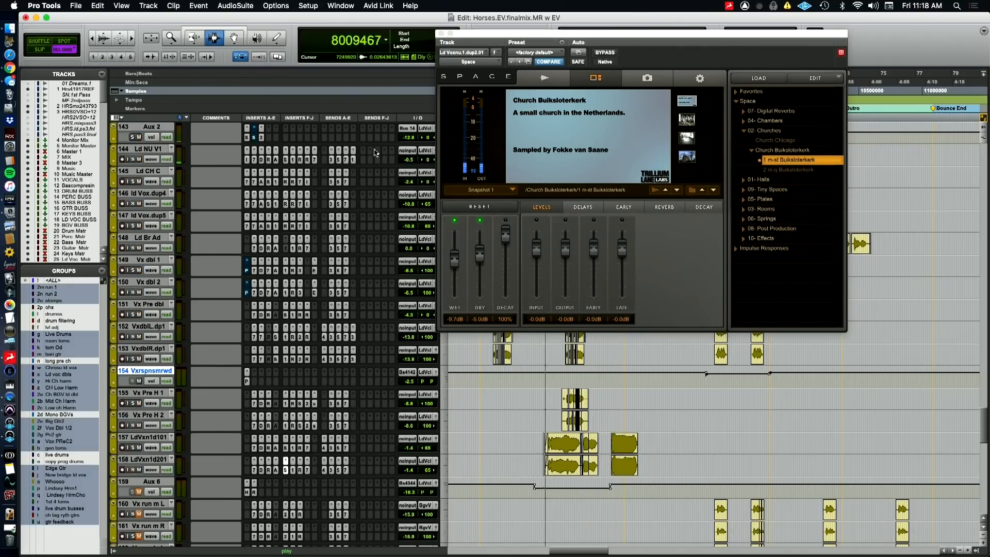
{"action": "left_click", "coordinate": [139, 493], "text": "ctrl+super"}
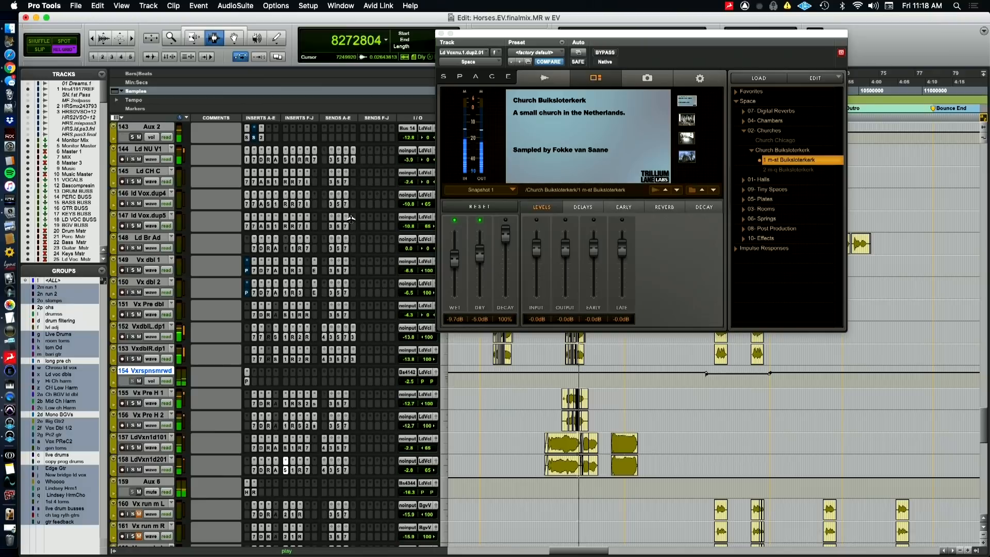
{"action": "left_click", "coordinate": [440, 34]}
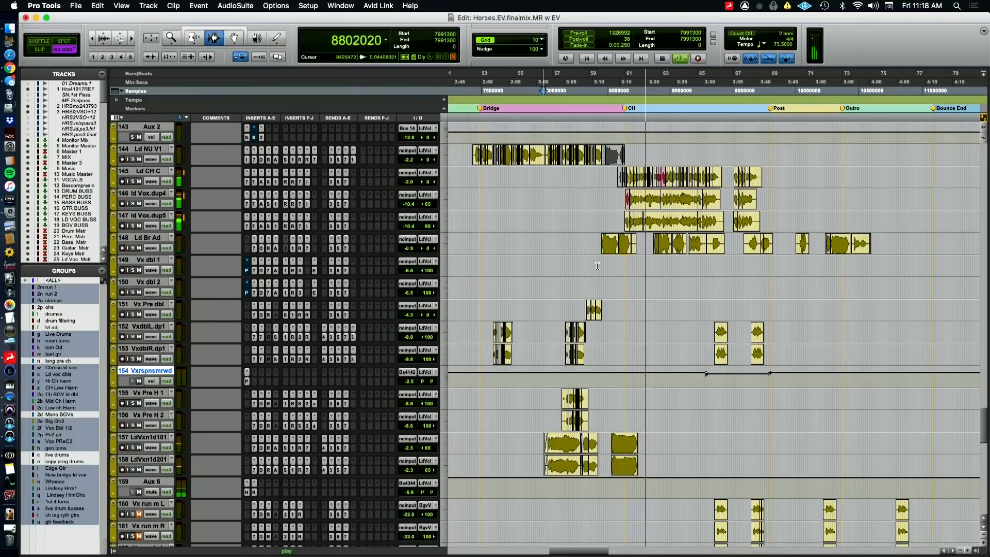
Audition the end of the bridge into the last chorus from sample 8437760, focusing on the Ld Br Ad and LdVxn1d clips, and stop
{"action": "left_click", "coordinate": [600, 265]}
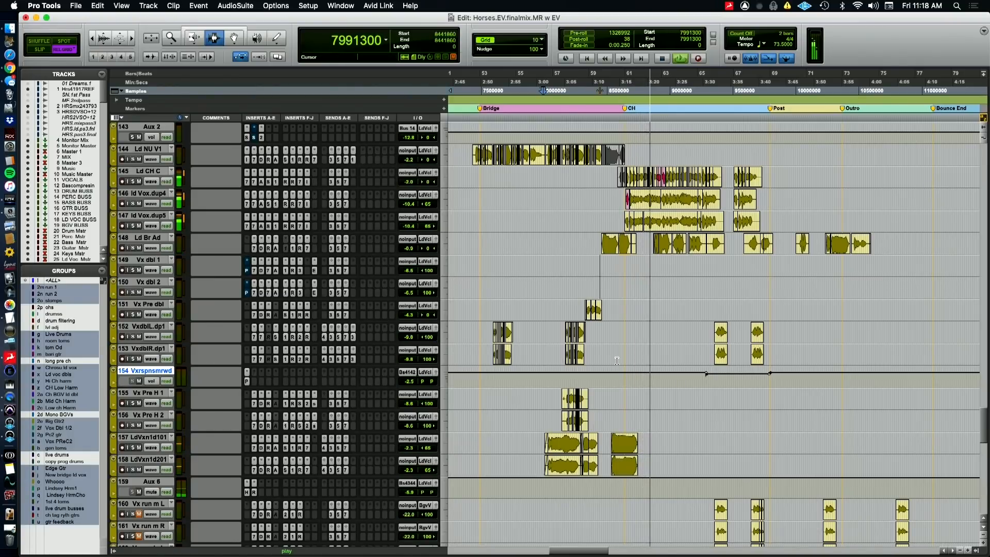
{"action": "key", "text": "space"}
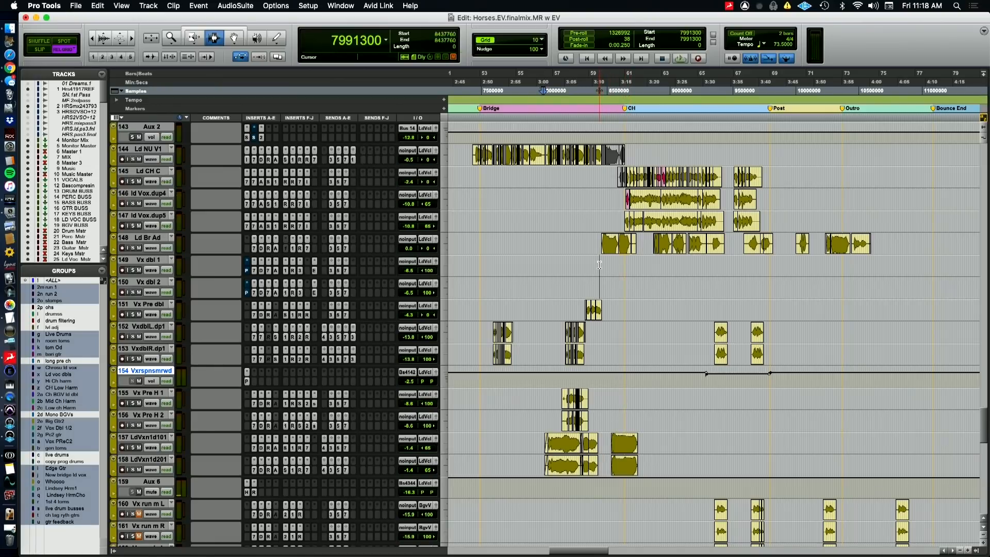
{"action": "key", "text": "t"}
{"action": "key", "text": "t"}
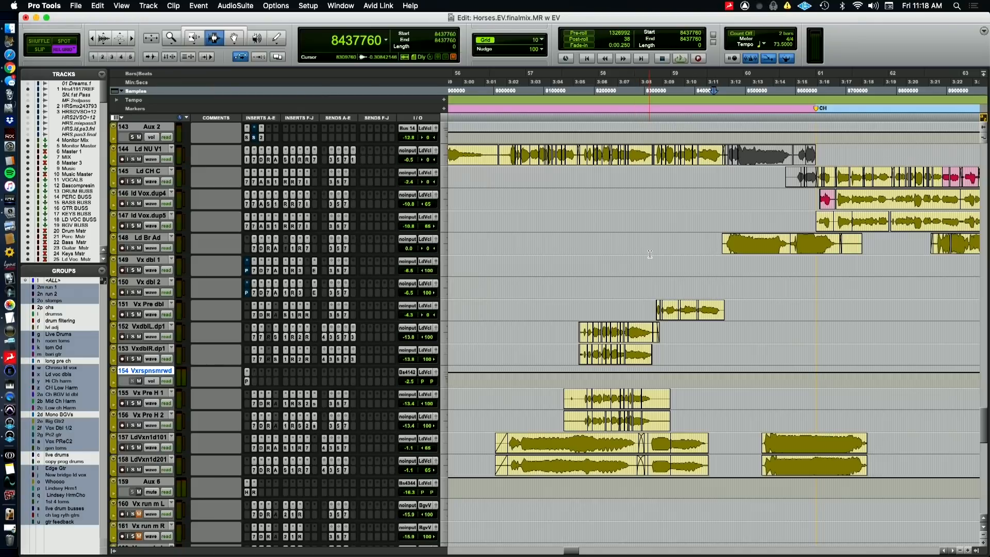
{"action": "key", "text": "space"}
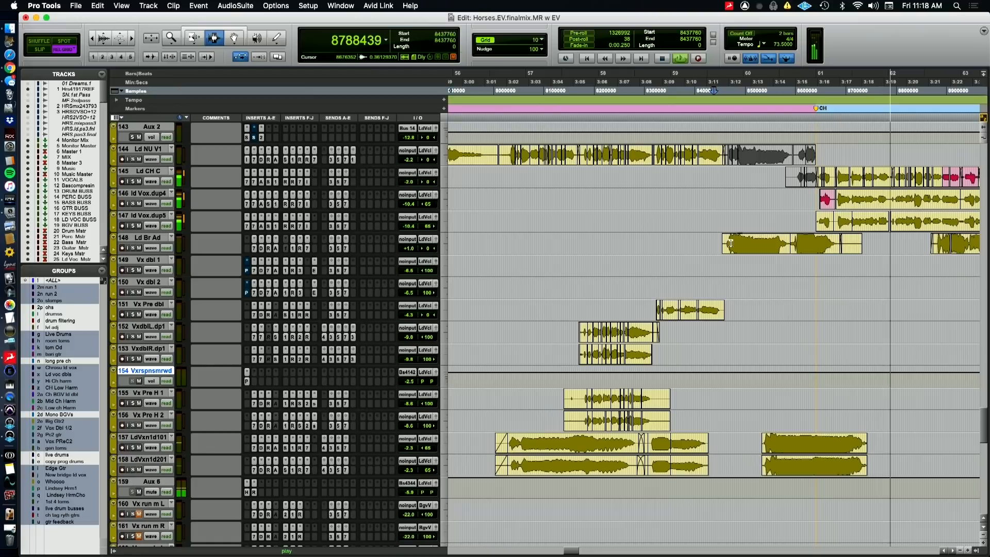
{"action": "key", "text": "space"}
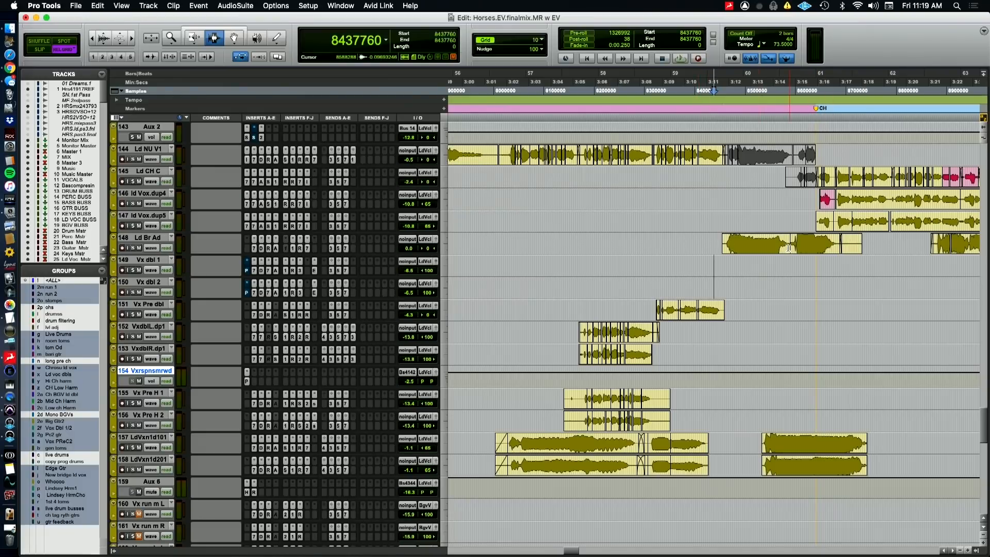
Switch to the QuickTime Player camera view and back, and replay the bridge-to-chorus transition from sample 8437760
{"action": "key", "text": "super+Tab"}
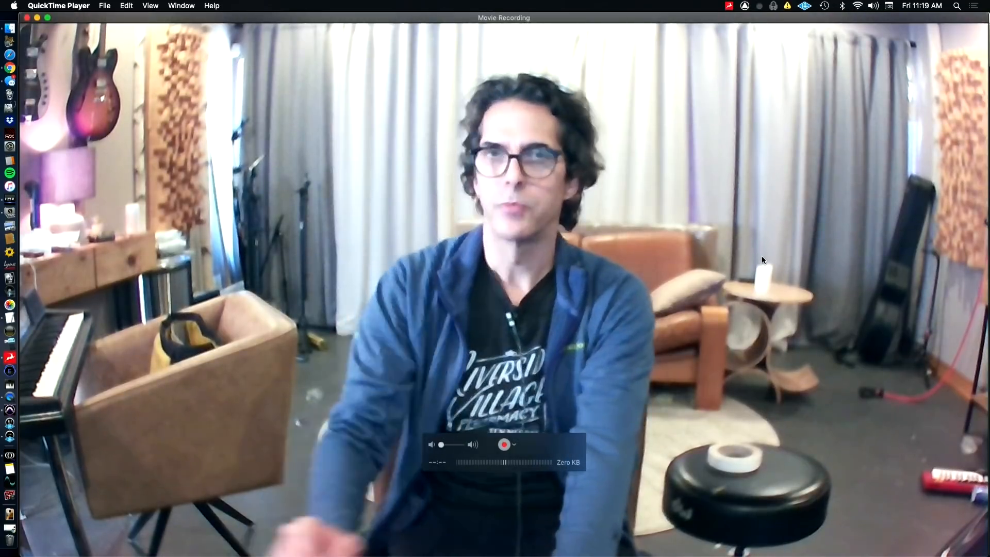
{"action": "key", "text": "super+Tab"}
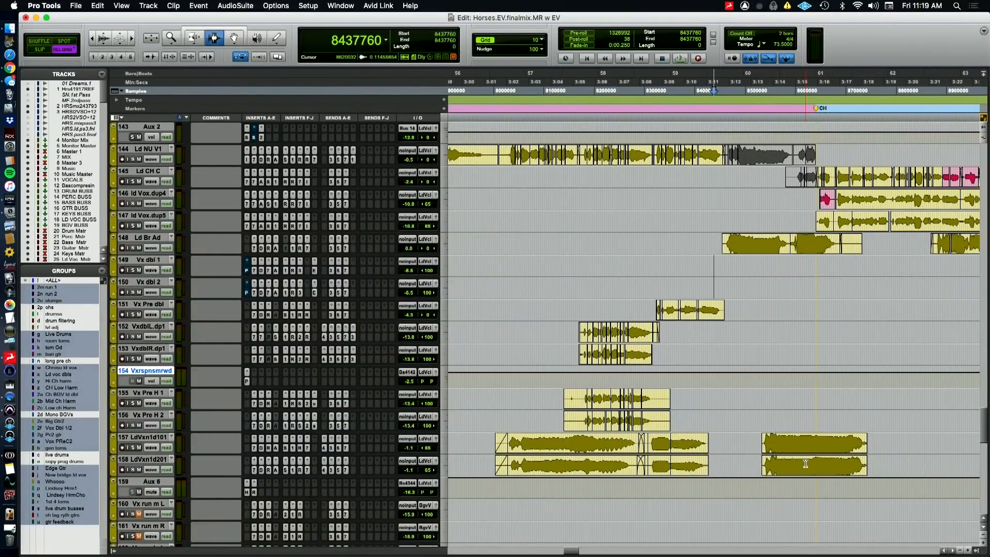
{"action": "key", "text": "space"}
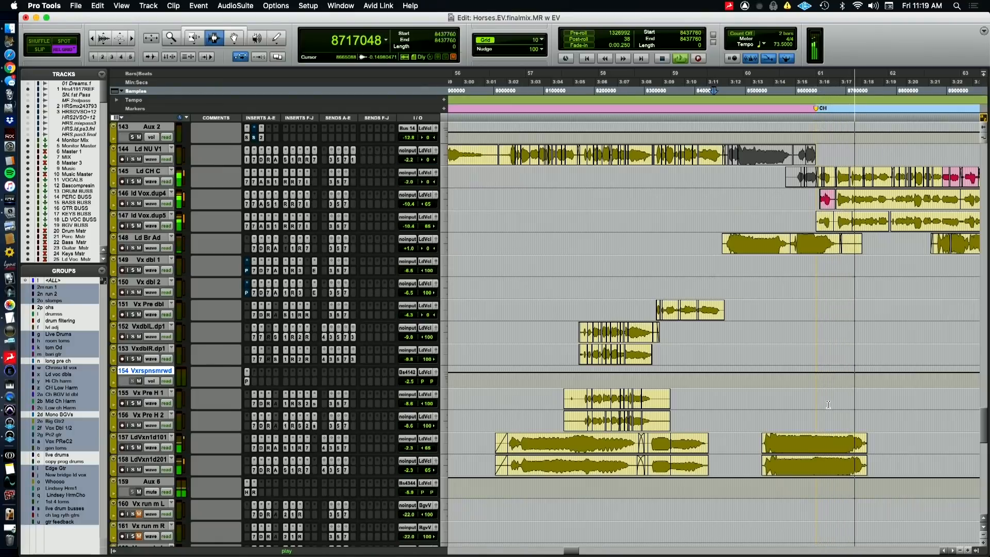
Follow the playback into the last chorus with a wider timeline, and move the playback position to the bridge start at sample 7471100
{"action": "key", "text": "r"}
{"action": "scroll", "coordinate": [773, 402], "scroll_direction": "right", "scroll_amount": 5}
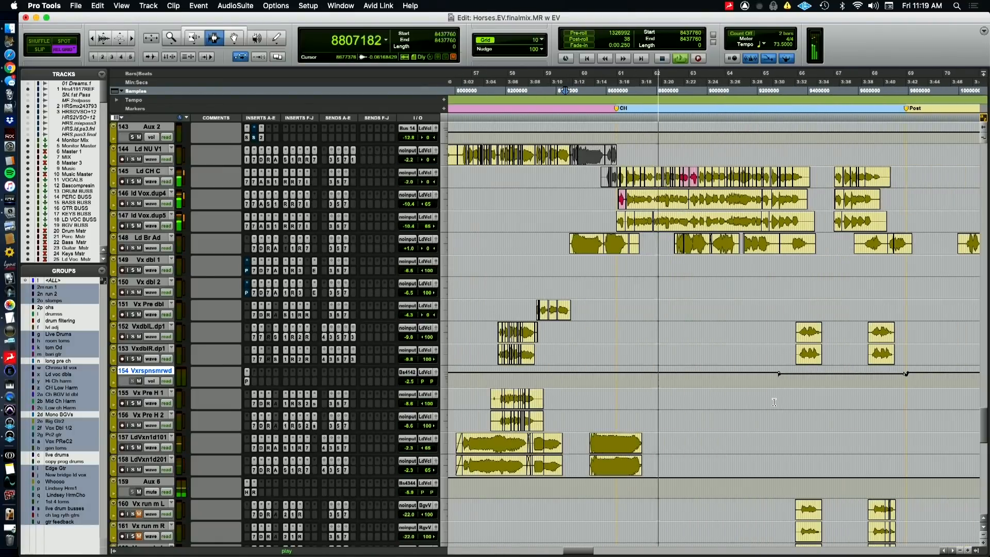
{"action": "scroll", "coordinate": [773, 402], "scroll_direction": "down", "scroll_amount": 2}
{"action": "key", "text": "r"}
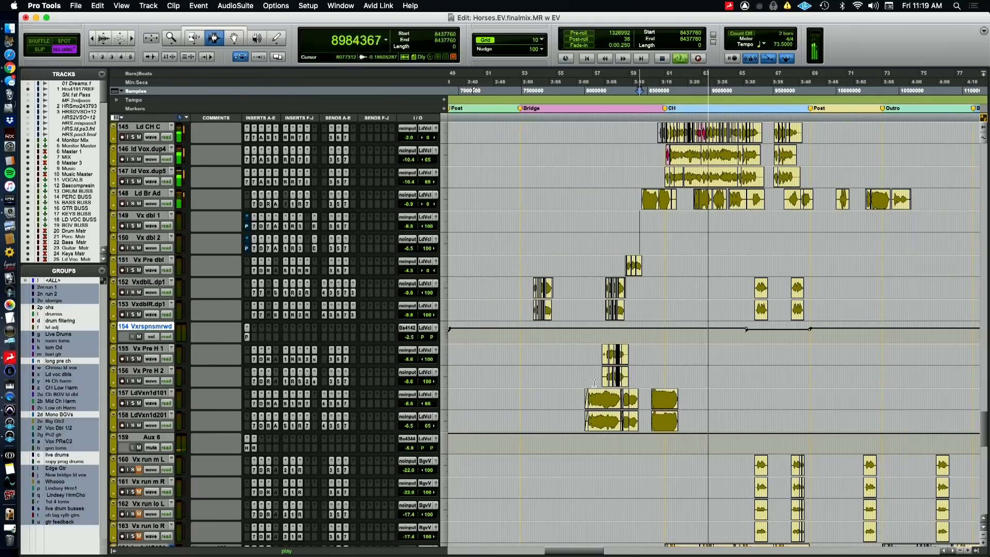
{"action": "left_click", "coordinate": [517, 79]}
Audition the Piano verb track in solo from sample 8036350 in the bridge, and switch the solo to LivePian.06
{"action": "scroll", "coordinate": [567, 210], "scroll_direction": "down", "scroll_amount": 15}
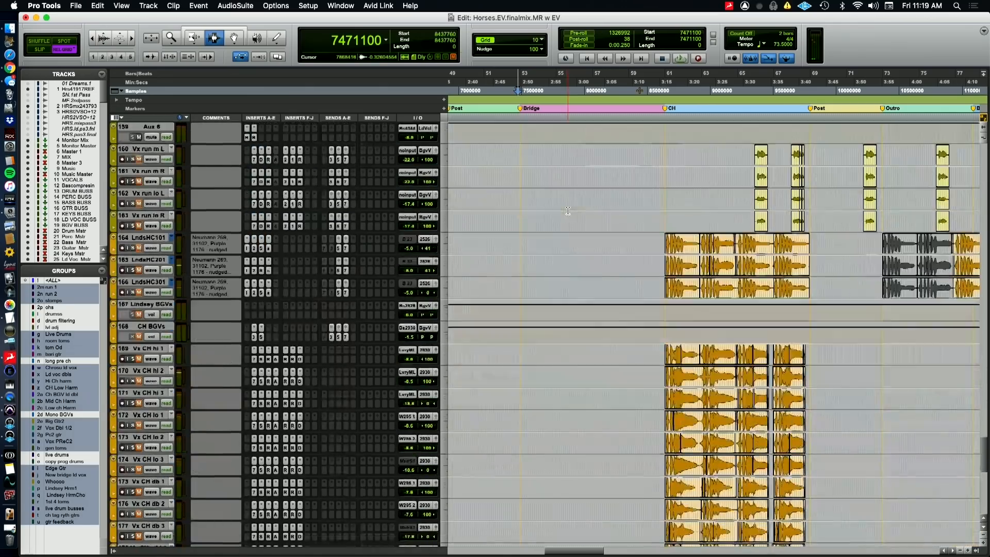
{"action": "scroll", "coordinate": [567, 211], "scroll_direction": "down", "scroll_amount": 6}
{"action": "scroll", "coordinate": [562, 190], "scroll_direction": "up", "scroll_amount": 12}
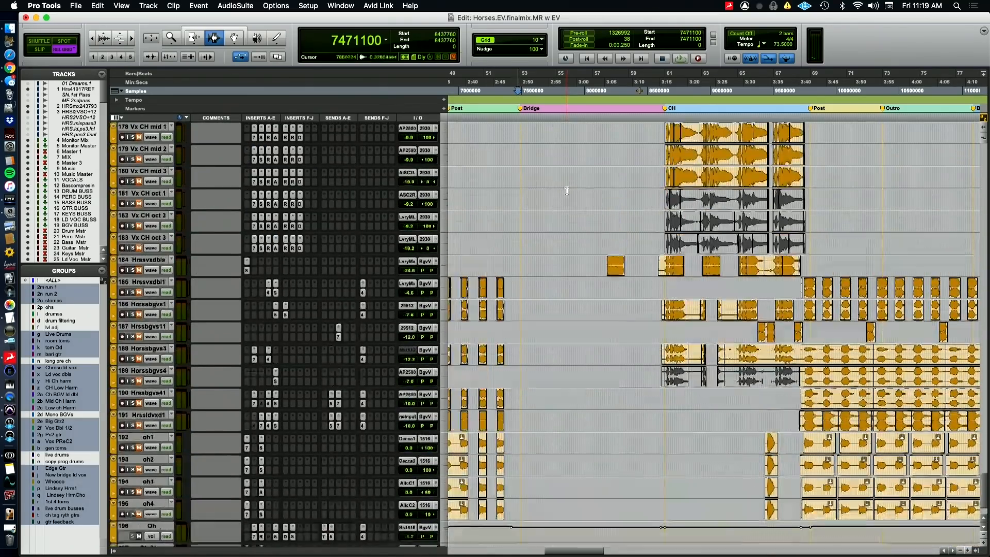
{"action": "scroll", "coordinate": [558, 172], "scroll_direction": "up", "scroll_amount": 15}
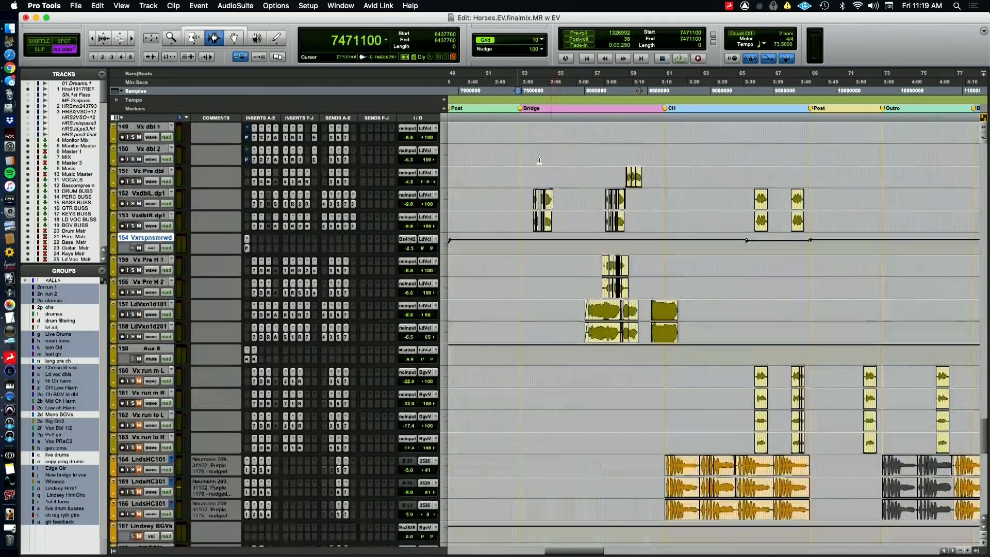
{"action": "scroll", "coordinate": [511, 197], "scroll_direction": "up", "scroll_amount": 6}
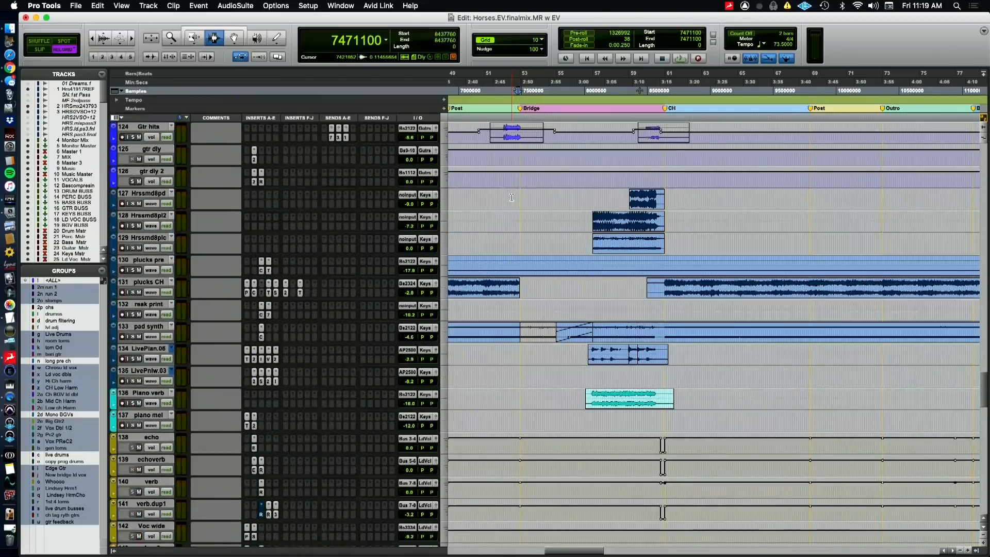
{"action": "scroll", "coordinate": [512, 198], "scroll_direction": "up", "scroll_amount": 1}
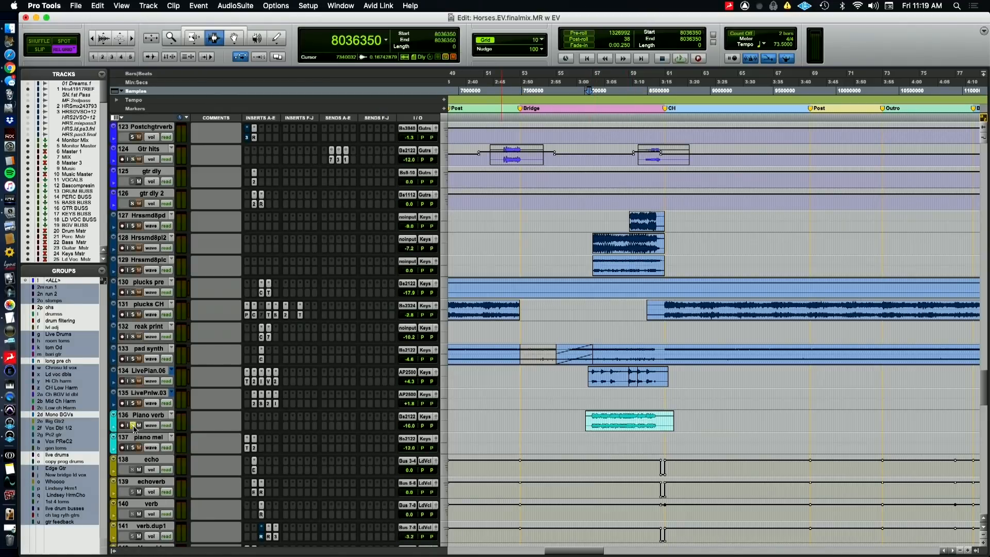
{"action": "key", "text": "space"}
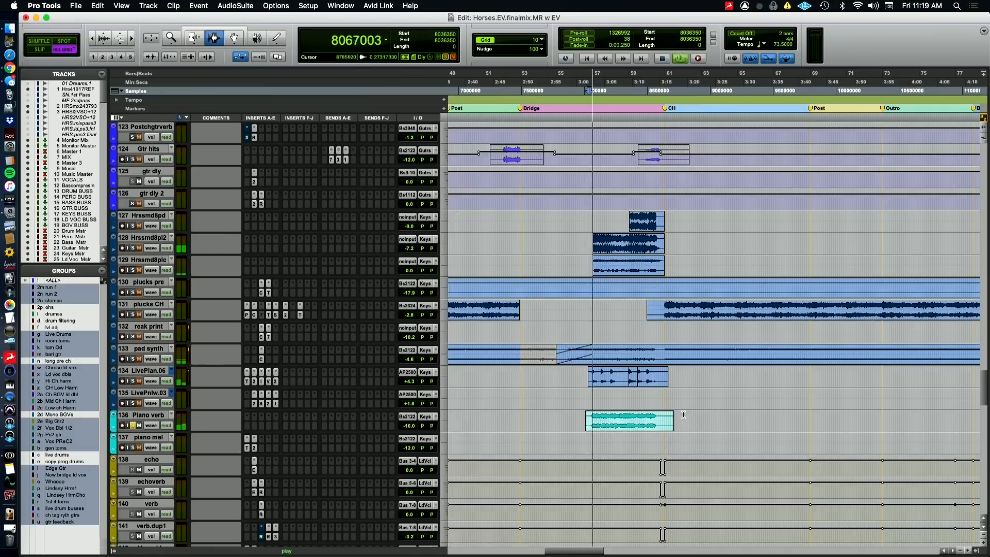
{"action": "left_click", "coordinate": [133, 425]}
{"action": "left_click", "coordinate": [133, 381]}
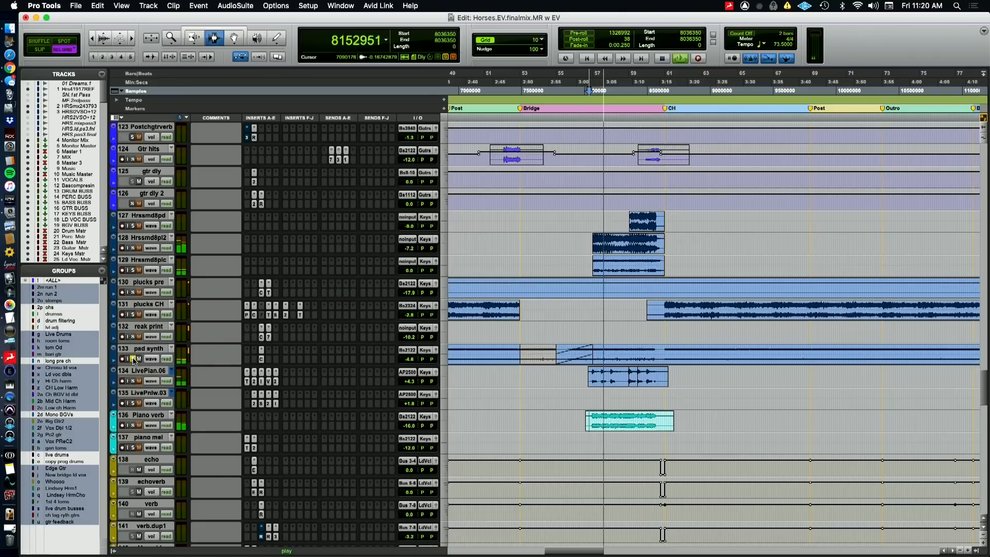
Audition Hrssmd8pl2 and Hrssmd8plc in solo during the bridge, clear the solos, stop playback and enlarge the bridge on the timeline
{"action": "left_click", "coordinate": [134, 247]}
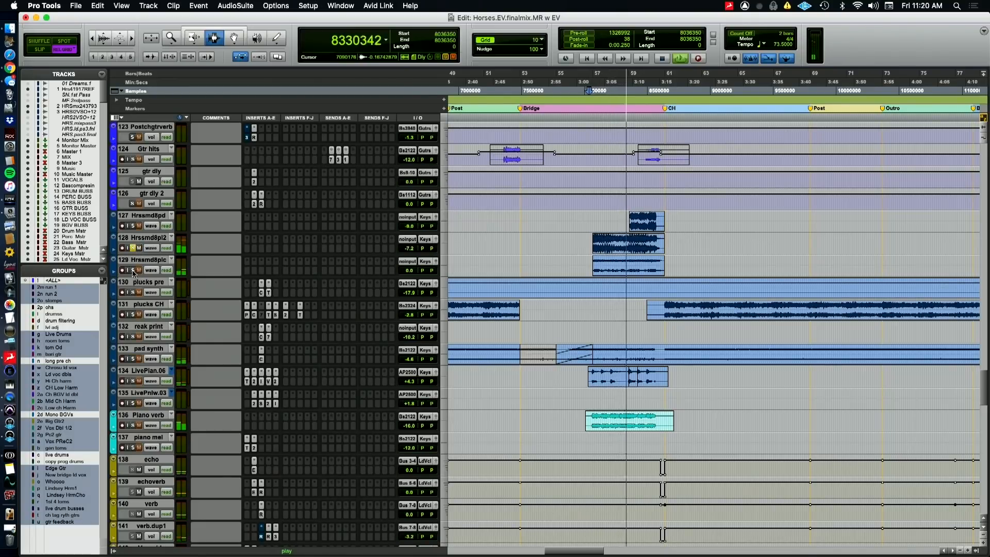
{"action": "left_click", "coordinate": [133, 270]}
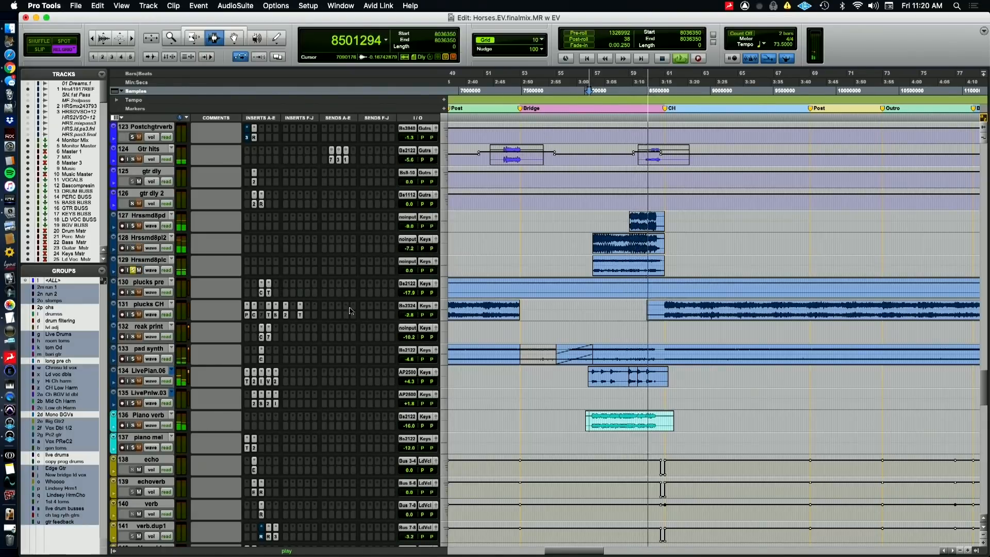
{"action": "key", "text": "r"}
{"action": "key", "text": "r"}
{"action": "key", "text": "t"}
{"action": "key", "text": "t"}
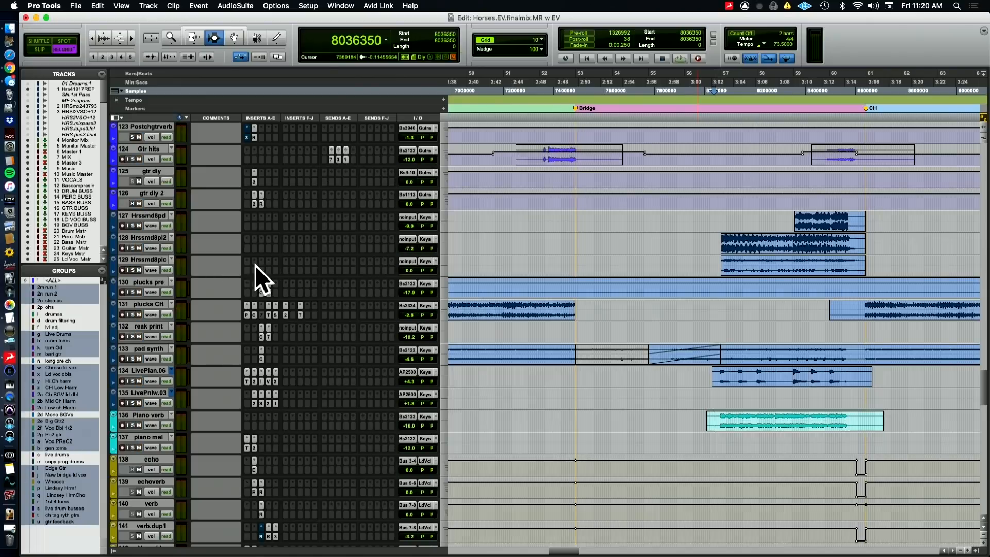
Audition the Gtr hits track in solo from sample 8415230 into the last chorus, unsolo it and stop playback
{"action": "scroll", "coordinate": [336, 282], "scroll_direction": "up", "scroll_amount": 5}
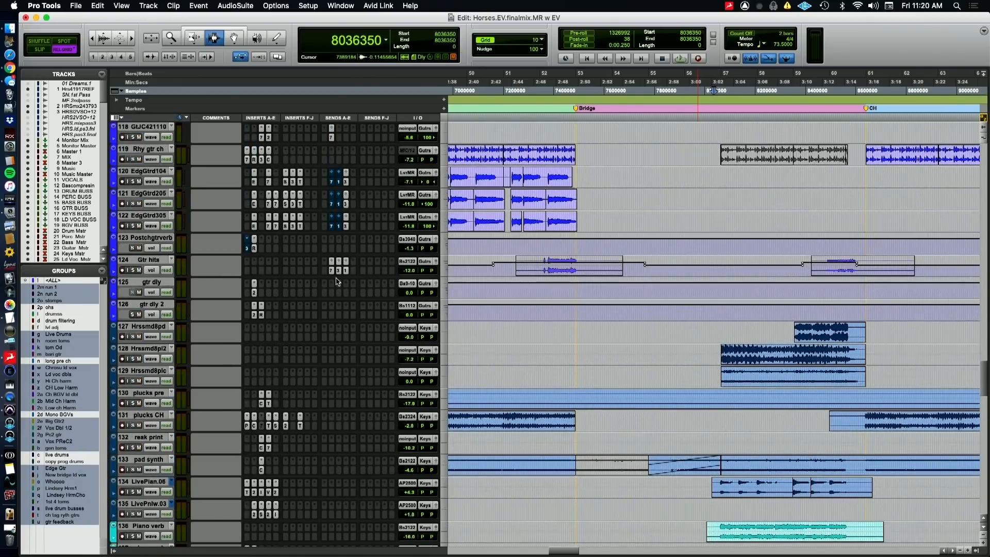
{"action": "scroll", "coordinate": [418, 307], "scroll_direction": "up", "scroll_amount": 2}
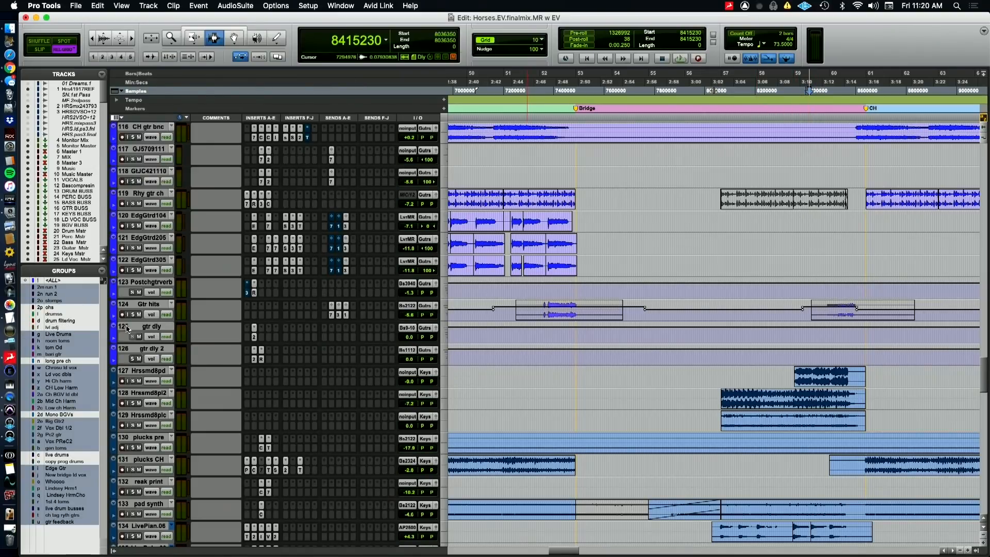
{"action": "key", "text": "space"}
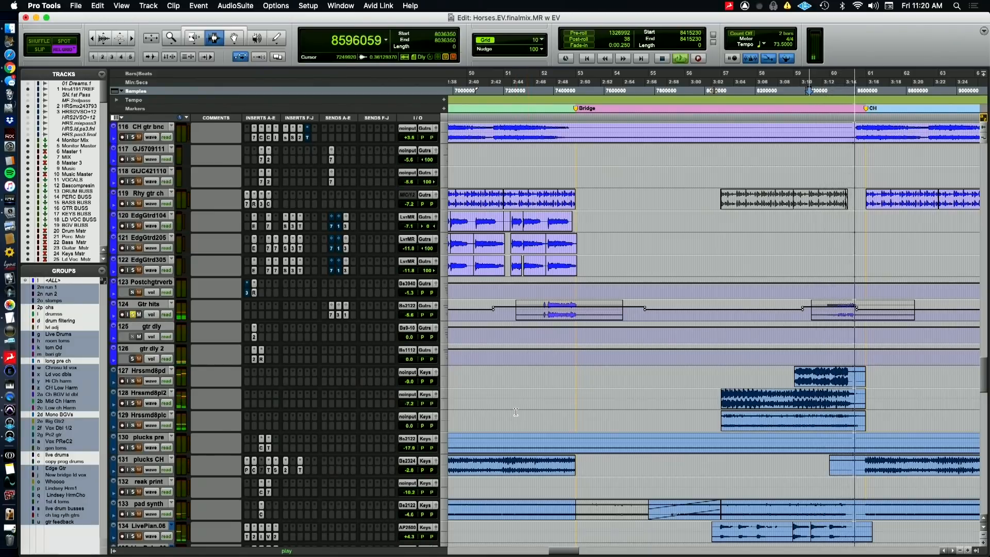
{"action": "left_click", "coordinate": [135, 313]}
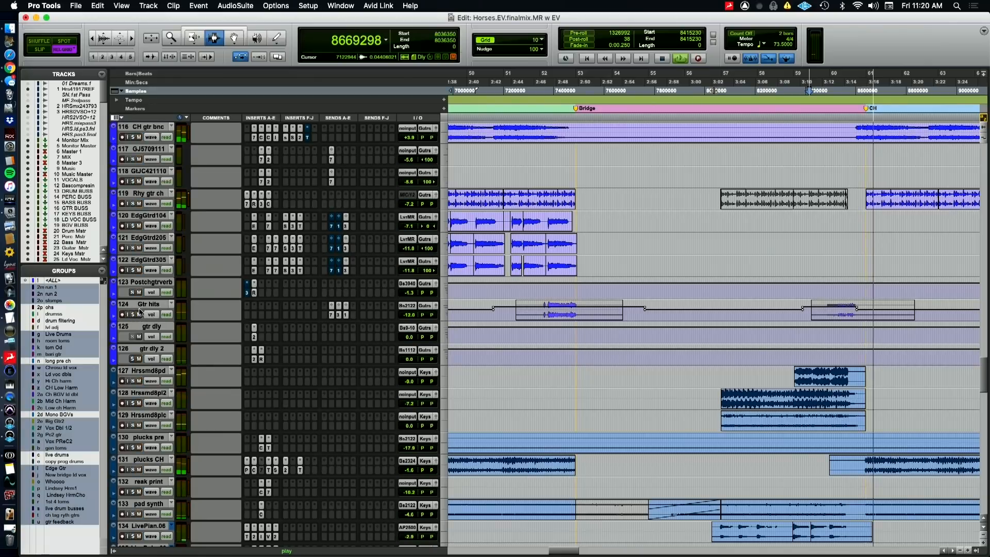
{"action": "scroll", "coordinate": [262, 321], "scroll_direction": "up", "scroll_amount": 2}
{"action": "key", "text": "space"}
Play the full mix from sample 8415230 into the last chorus, with the drum, bass and guitar tracks in view, and briefly switch to QuickTime Player
{"action": "scroll", "coordinate": [270, 315], "scroll_direction": "up", "scroll_amount": 12}
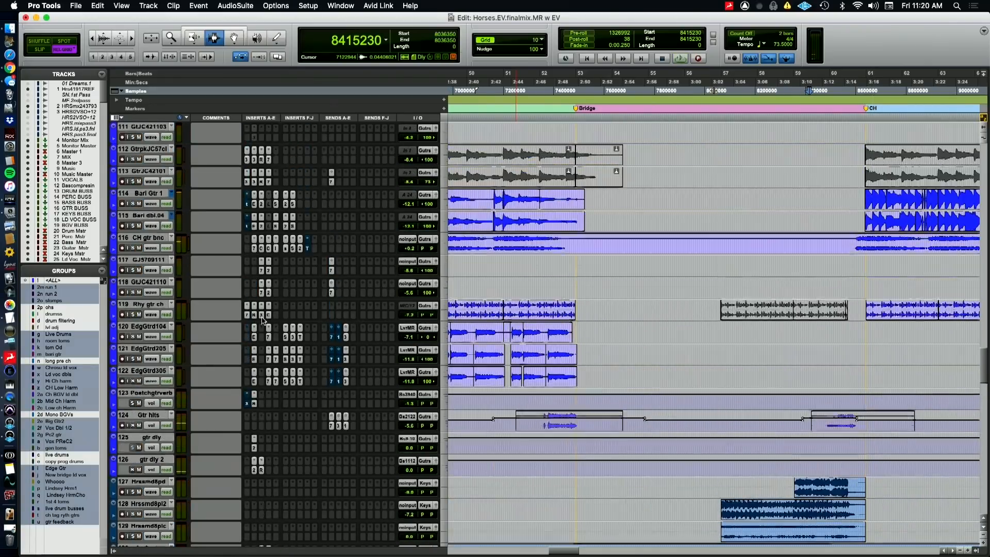
{"action": "scroll", "coordinate": [280, 309], "scroll_direction": "up", "scroll_amount": 2}
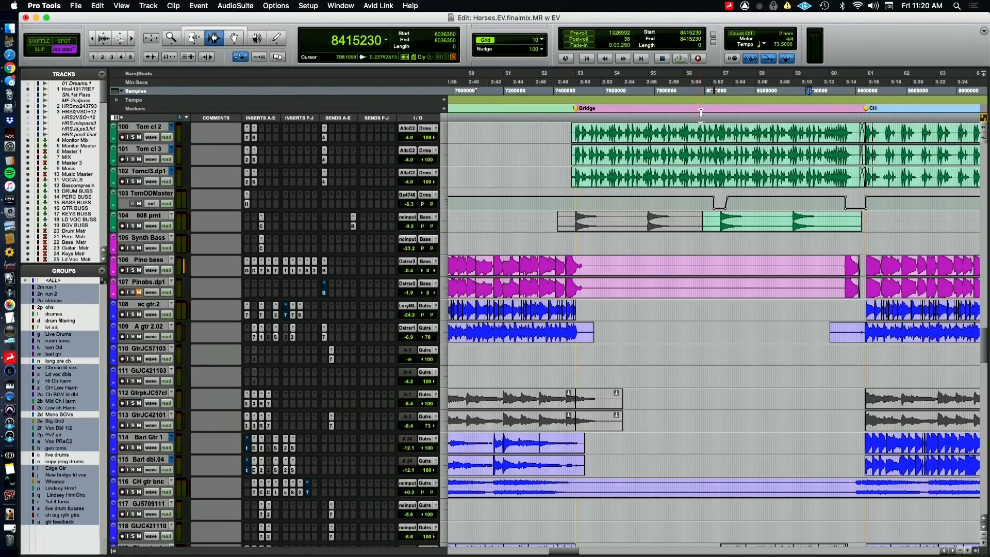
{"action": "key", "text": "space"}
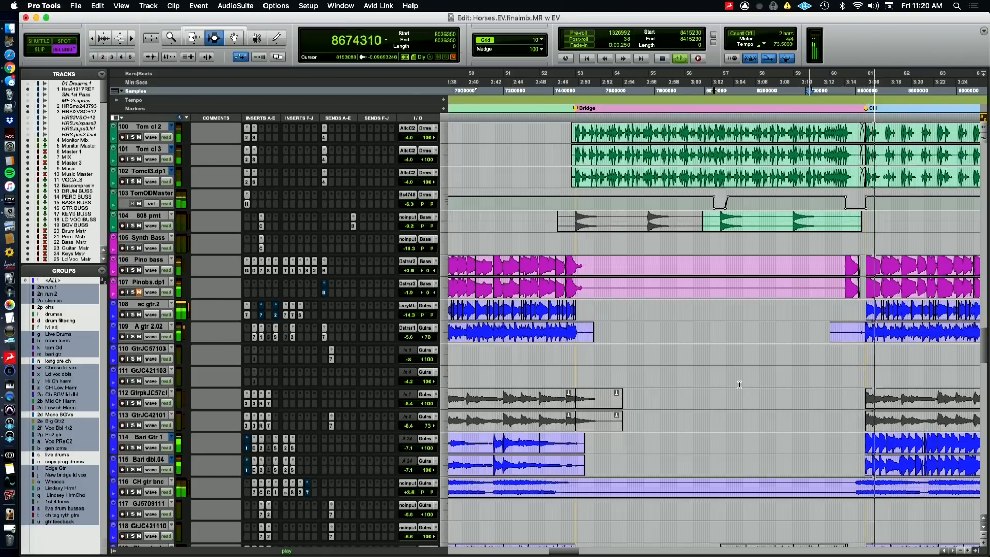
{"action": "key", "text": "super+Tab"}
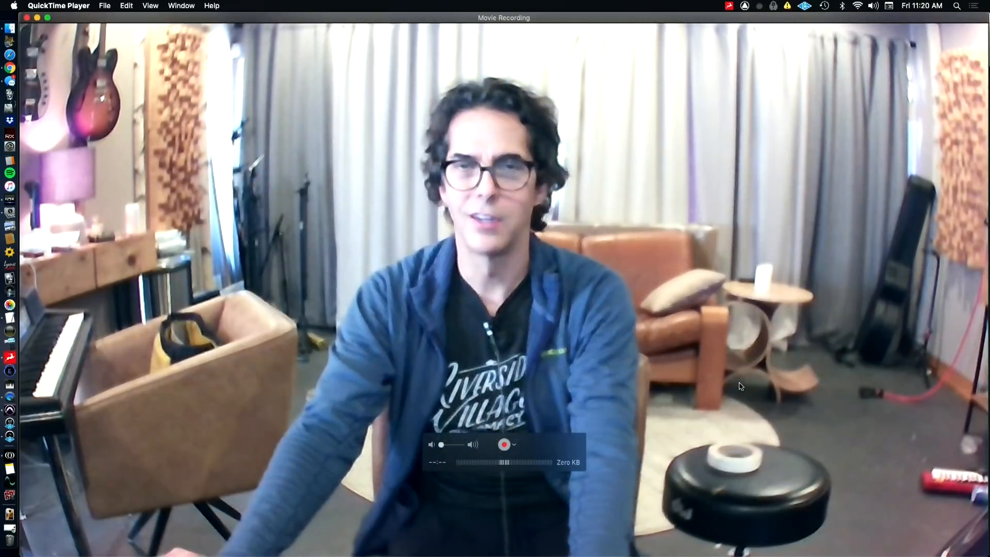
{"action": "key", "text": "super+Tab"}
Examine the backing vocal tracks from Vx run m L down to the oh tracks across the song's sections
{"action": "scroll", "coordinate": [750, 394], "scroll_direction": "down", "scroll_amount": 15}
{"action": "scroll", "coordinate": [779, 348], "scroll_direction": "down", "scroll_amount": 15}
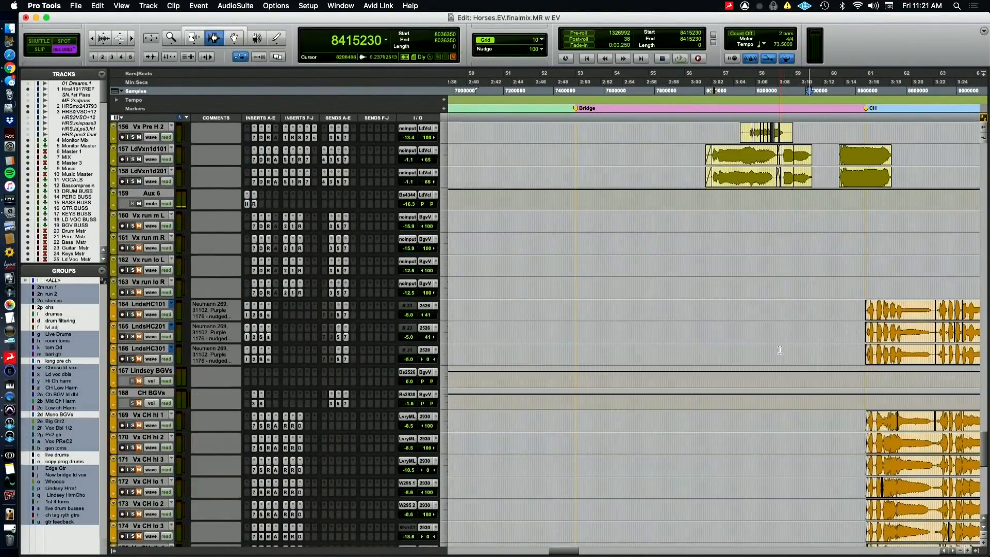
{"action": "scroll", "coordinate": [779, 350], "scroll_direction": "down", "scroll_amount": 3}
{"action": "key", "text": "r"}
{"action": "key", "text": "r"}
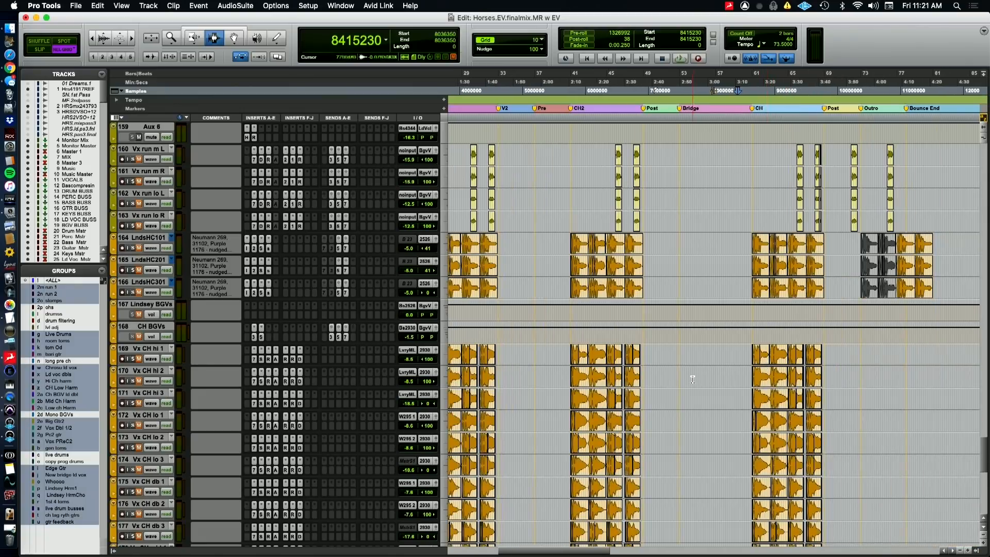
{"action": "scroll", "coordinate": [689, 427], "scroll_direction": "down", "scroll_amount": 8}
{"action": "scroll", "coordinate": [689, 427], "scroll_direction": "down", "scroll_amount": 9}
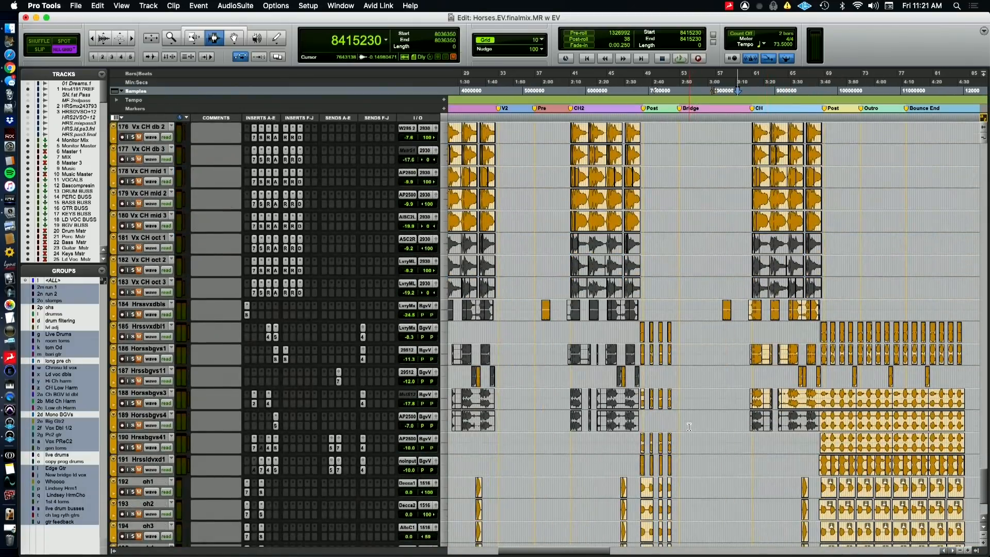
Place the playback position just before the first chorus at sample 3399680 and enlarge that part of the timeline
{"action": "scroll", "coordinate": [688, 427], "scroll_direction": "left", "scroll_amount": 5}
{"action": "scroll", "coordinate": [688, 427], "scroll_direction": "down", "scroll_amount": 5}
{"action": "scroll", "coordinate": [689, 427], "scroll_direction": "up", "scroll_amount": 11}
{"action": "scroll", "coordinate": [688, 427], "scroll_direction": "up", "scroll_amount": 9}
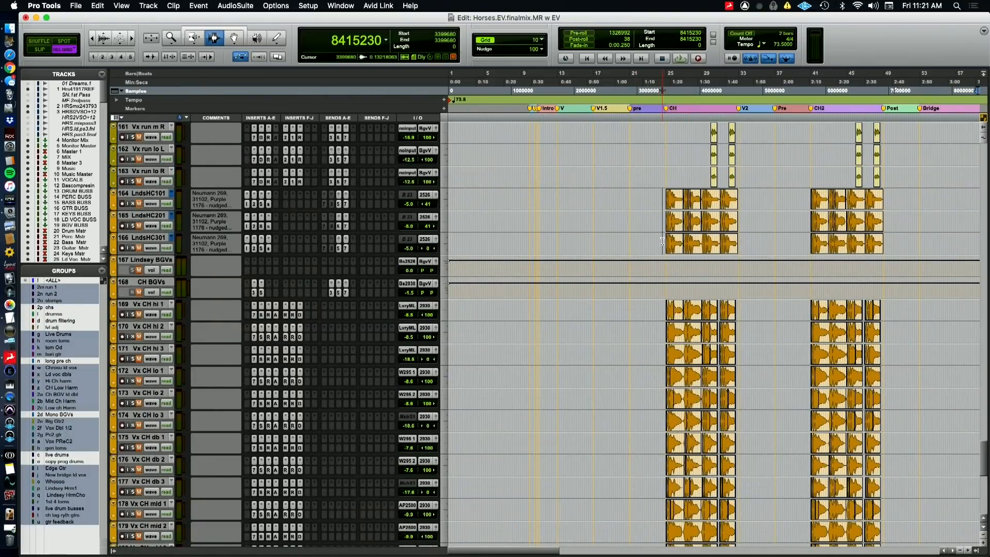
{"action": "key", "text": "t"}
Select the backing vocal tracks from Vx run m L through oh4 and unmute them
{"action": "scroll", "coordinate": [209, 264], "scroll_direction": "up", "scroll_amount": 3}
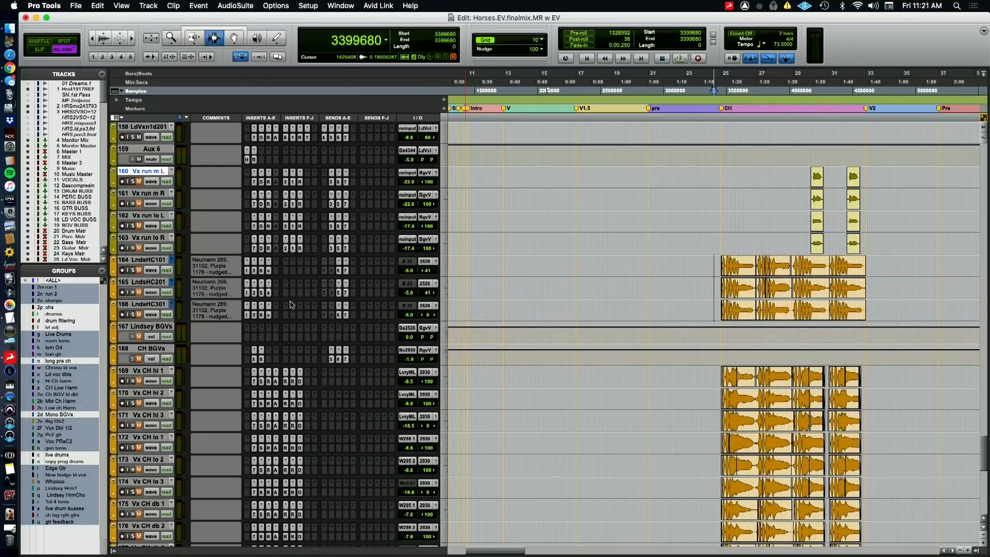
{"action": "scroll", "coordinate": [290, 305], "scroll_direction": "down", "scroll_amount": 20}
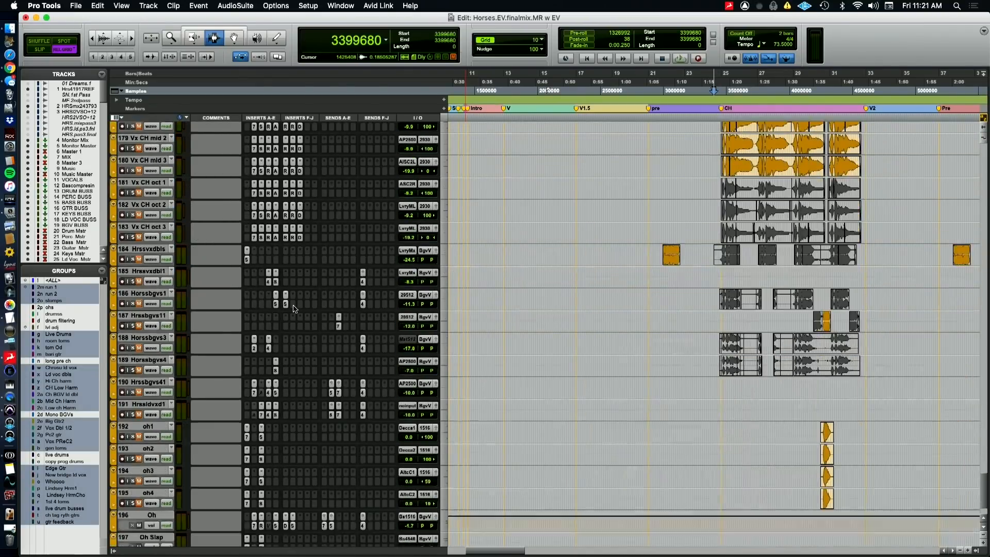
{"action": "scroll", "coordinate": [294, 308], "scroll_direction": "down", "scroll_amount": 3}
{"action": "left_click", "coordinate": [141, 434], "text": "shift"}
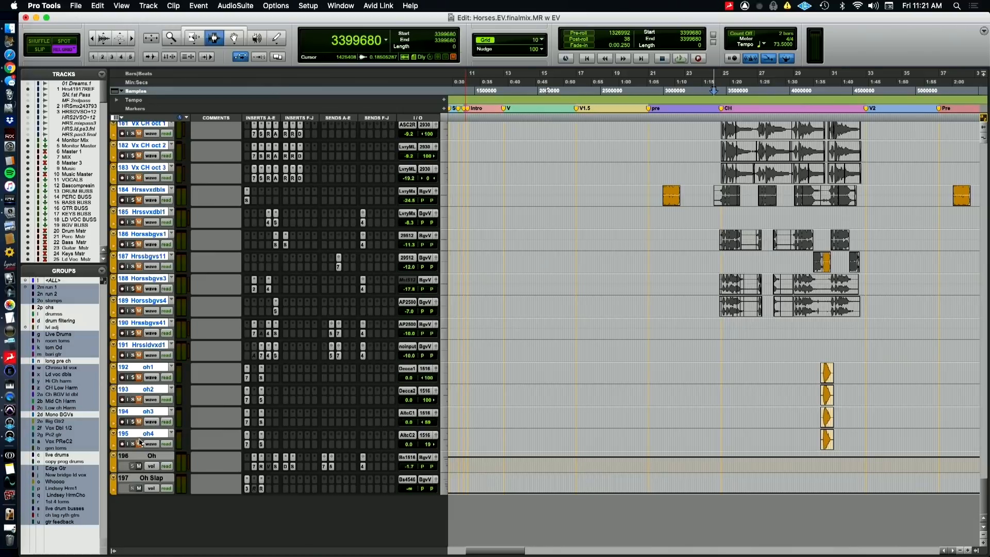
{"action": "scroll", "coordinate": [218, 414], "scroll_direction": "up", "scroll_amount": 15}
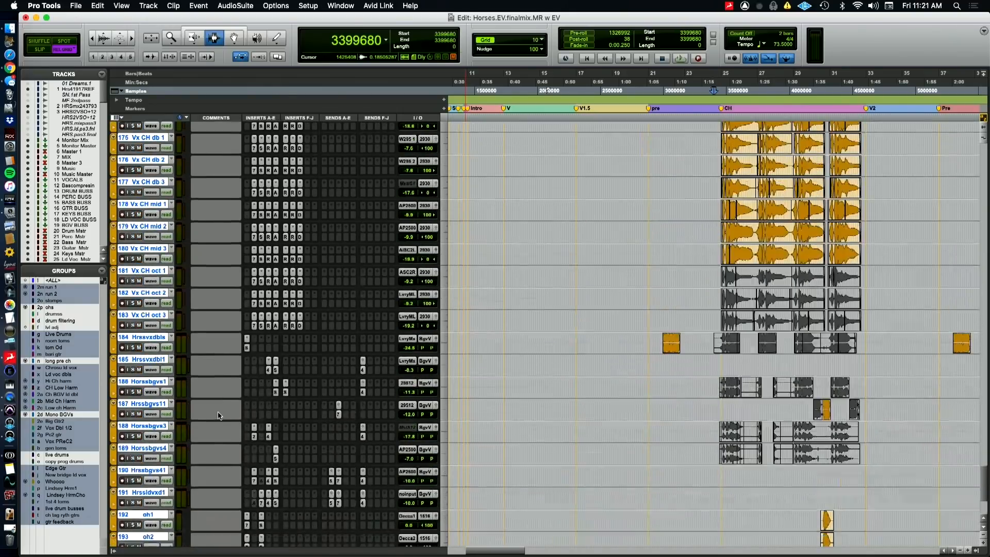
{"action": "scroll", "coordinate": [218, 415], "scroll_direction": "up", "scroll_amount": 12}
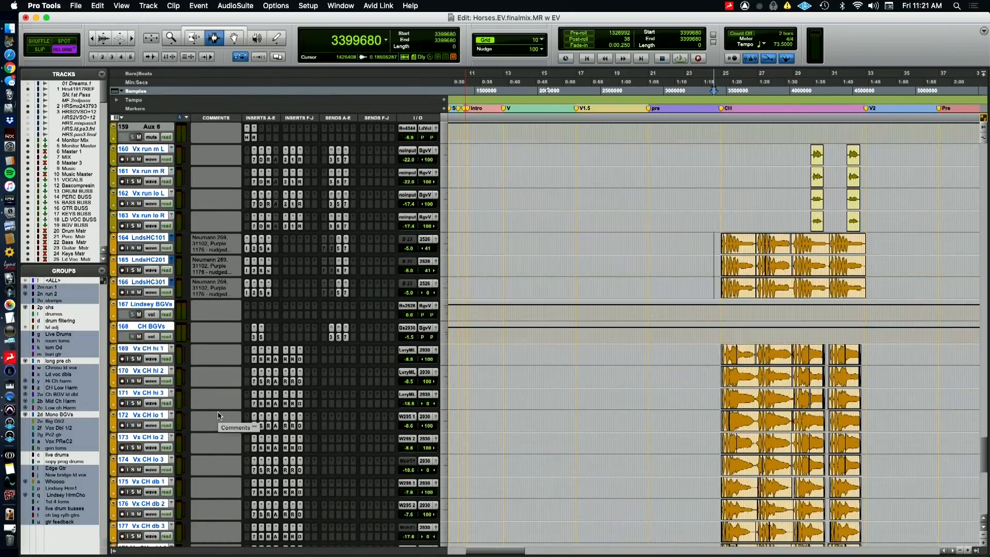
{"action": "scroll", "coordinate": [217, 415], "scroll_direction": "up", "scroll_amount": 4}
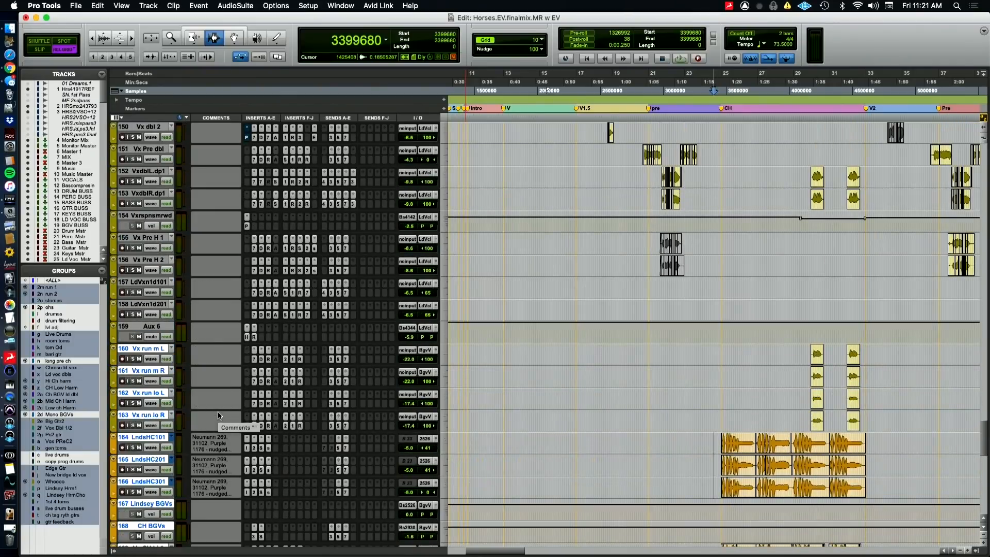
Audition the first chorus from sample 3399680 with the unmuted backing vocals and stop playback
{"action": "scroll", "coordinate": [651, 428], "scroll_direction": "down", "scroll_amount": 8}
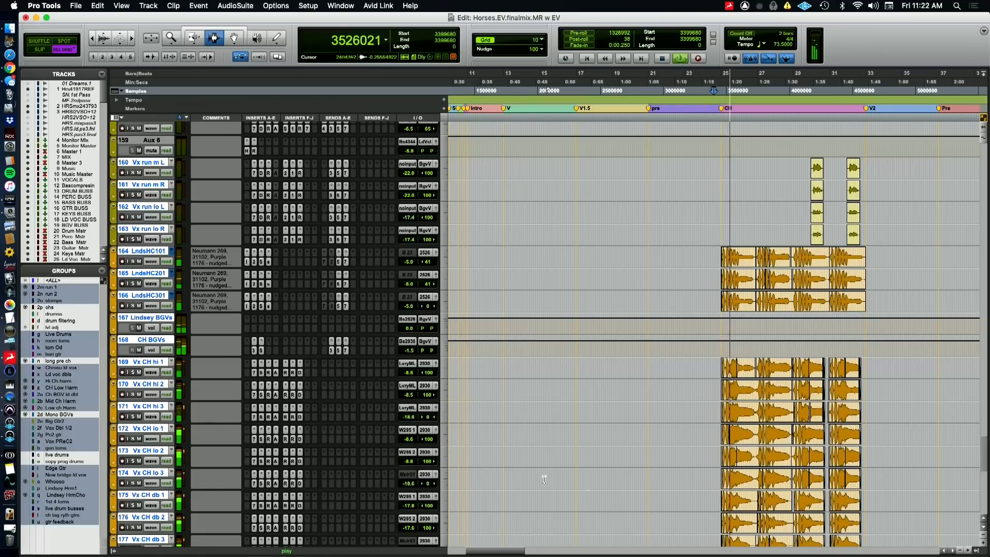
{"action": "scroll", "coordinate": [660, 495], "scroll_direction": "down", "scroll_amount": 1}
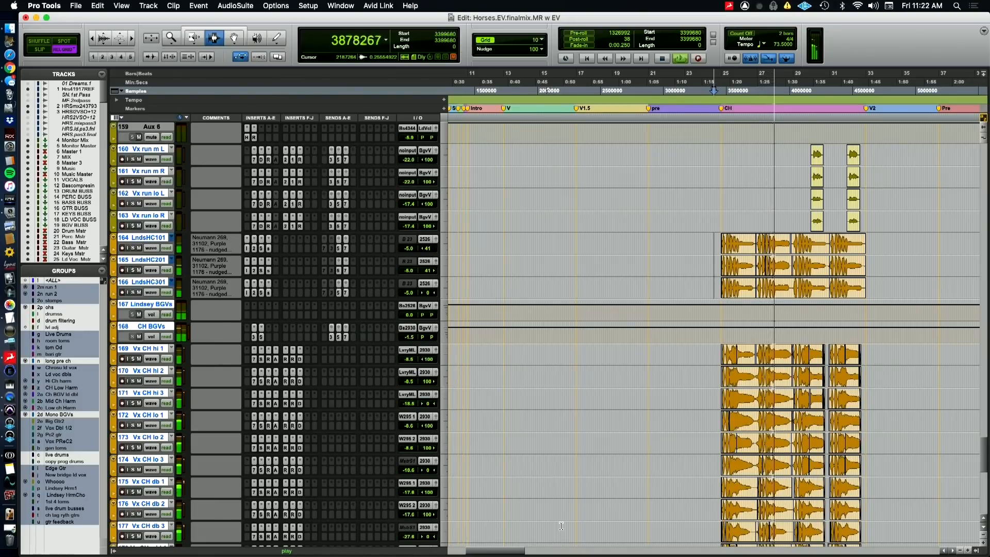
{"action": "key", "text": "space"}
Switch to the QuickTime Player camera view, with a brief return to the Pro Tools session
{"action": "key", "text": "super+Tab"}
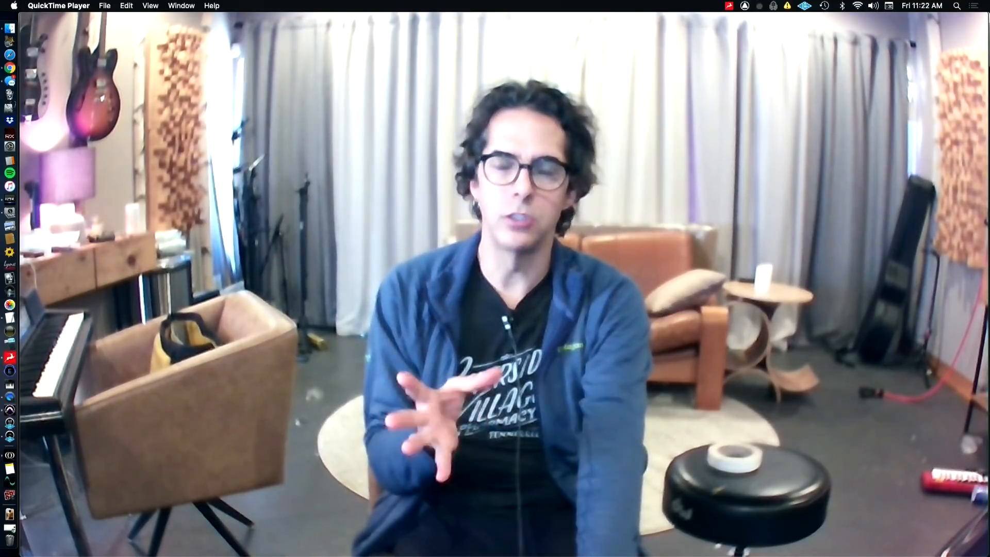
{"action": "key", "text": "super+Tab"}
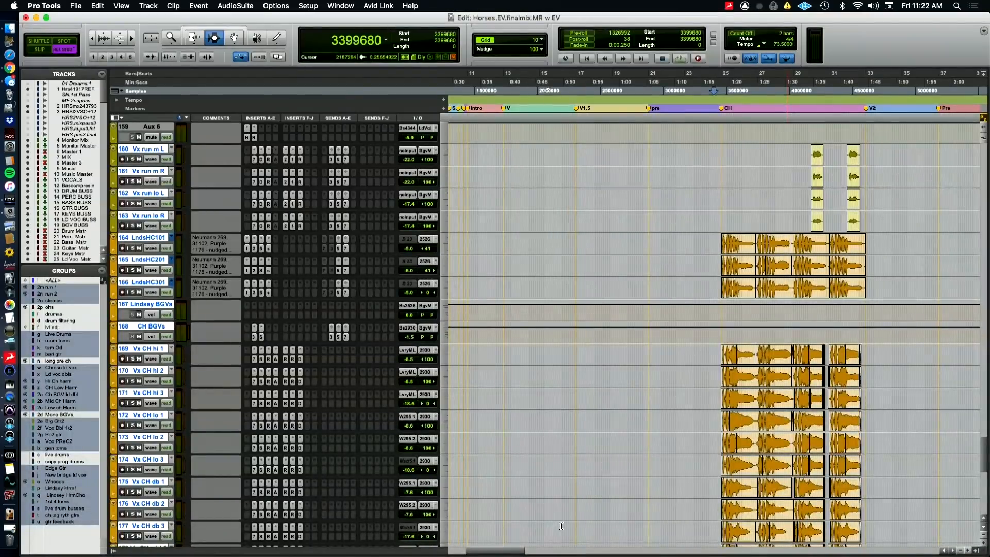
{"action": "key", "text": "super+Tab"}
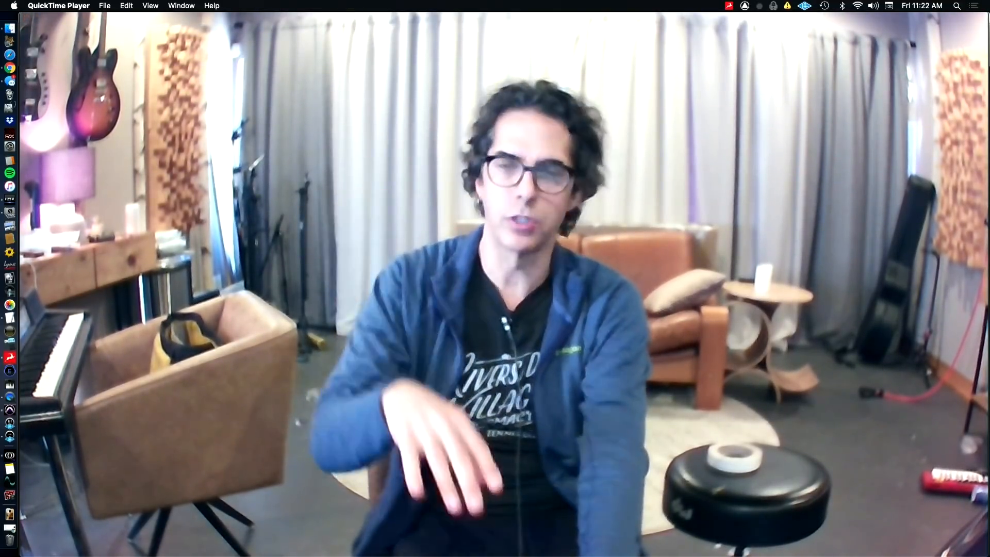
Switch to the Pro Tools session and audition the first chorus from sample 3399680 while scanning the soloed backing vocal tracks
{"action": "key", "text": "super+Tab"}
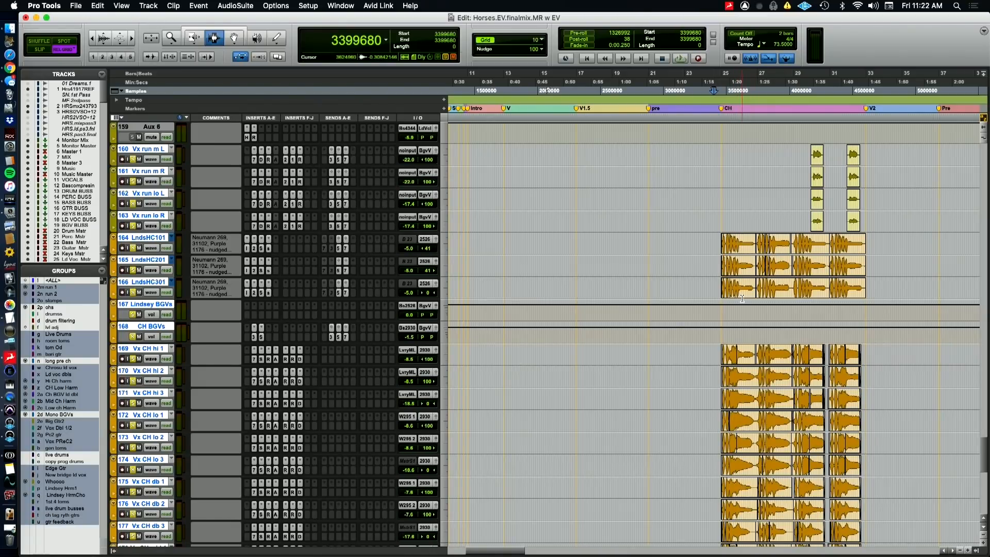
{"action": "key", "text": "space"}
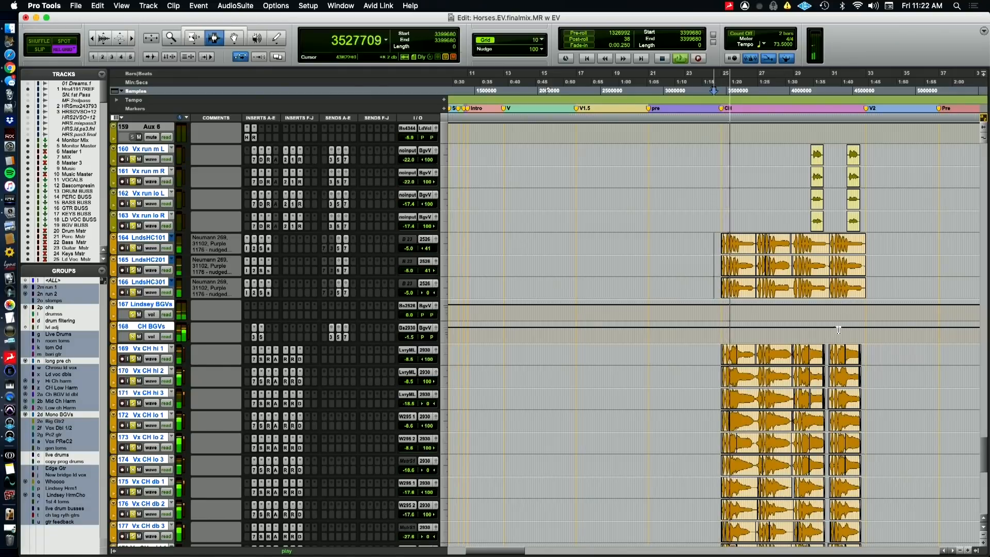
{"action": "scroll", "coordinate": [826, 360], "scroll_direction": "down", "scroll_amount": 10}
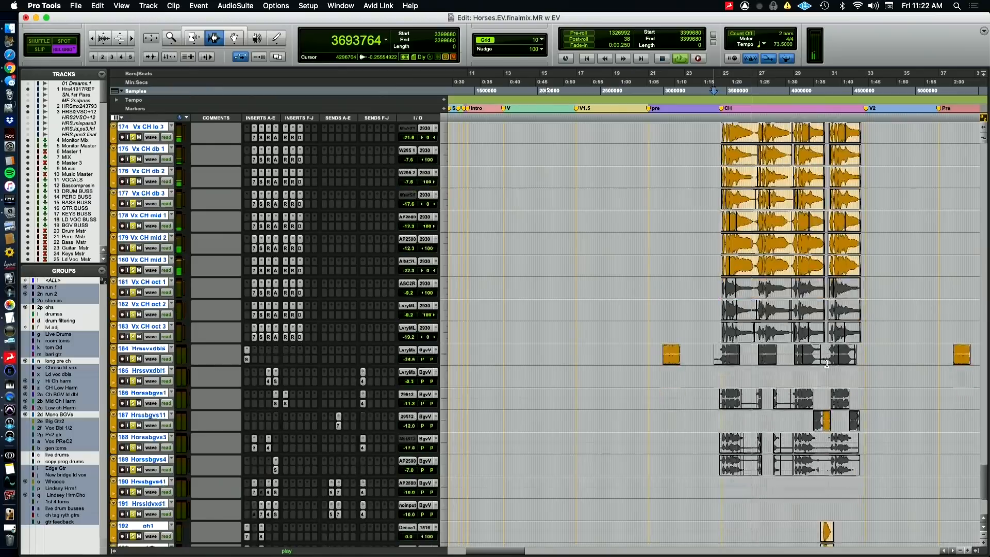
{"action": "scroll", "coordinate": [827, 361], "scroll_direction": "down", "scroll_amount": 12}
{"action": "scroll", "coordinate": [826, 362], "scroll_direction": "up", "scroll_amount": 19}
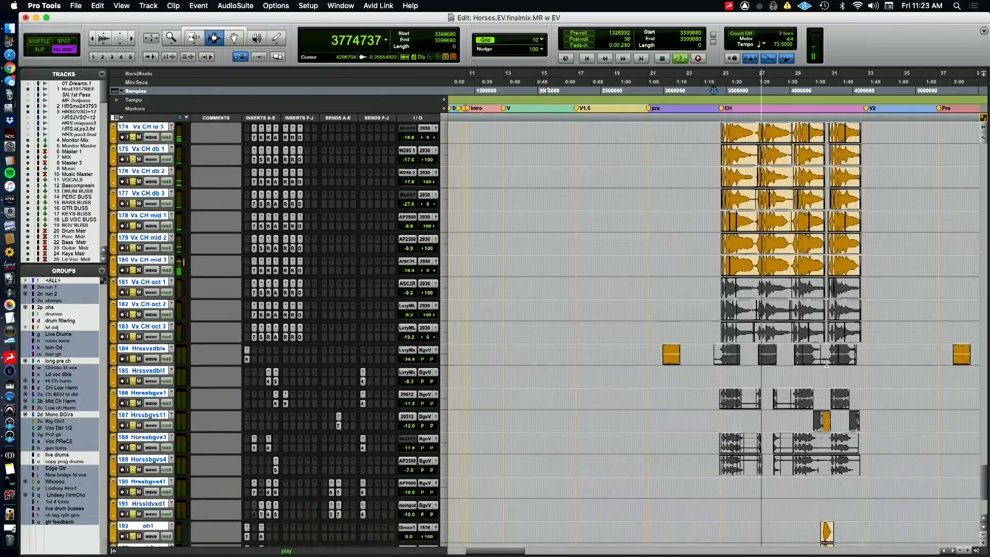
{"action": "scroll", "coordinate": [827, 363], "scroll_direction": "up", "scroll_amount": 4}
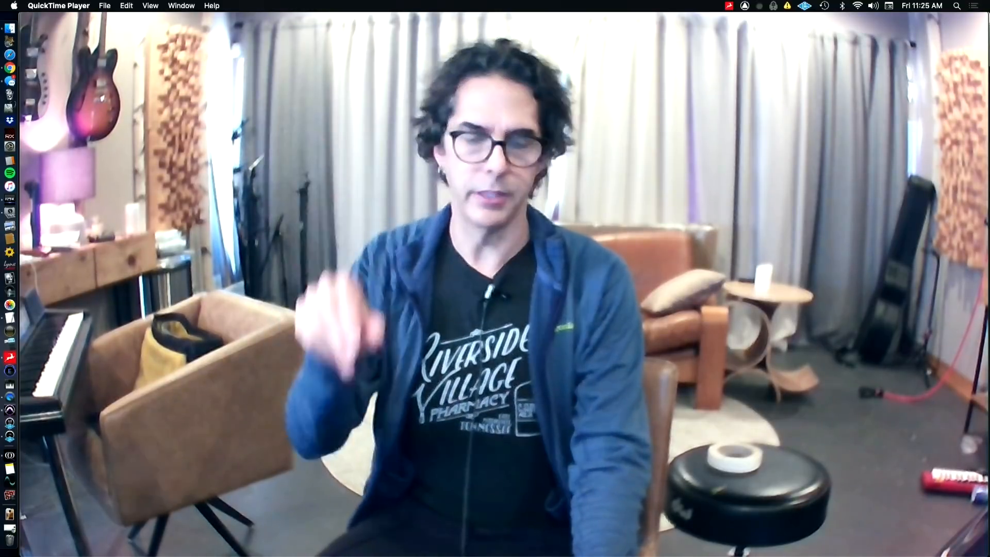
Return to Pro Tools from the camera view and audition the first chorus with the backing vocals soloed and in the mix, then stop playback
{"action": "mouse_move", "coordinate": [853, 323]}
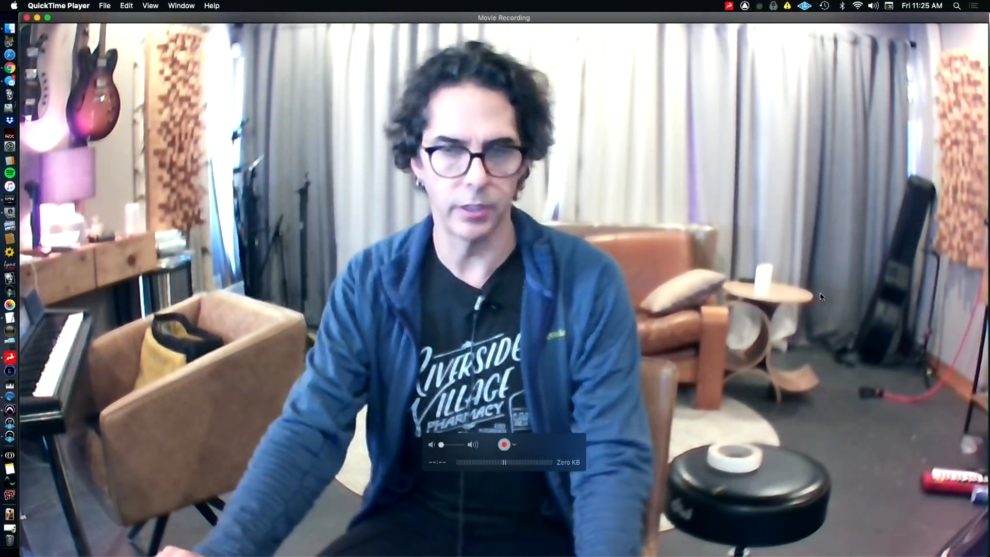
{"action": "key", "text": "super+Tab"}
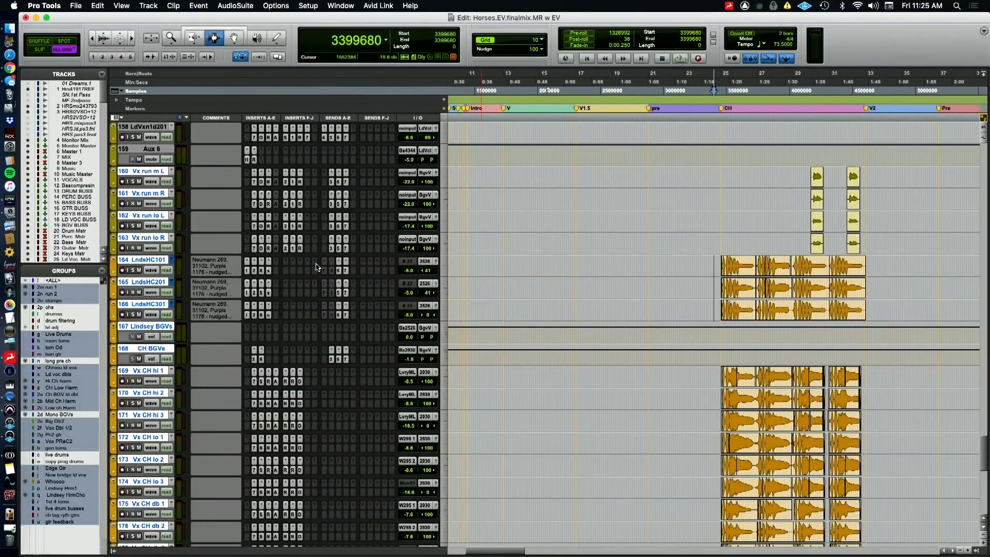
{"action": "scroll", "coordinate": [186, 225], "scroll_direction": "up", "scroll_amount": 6}
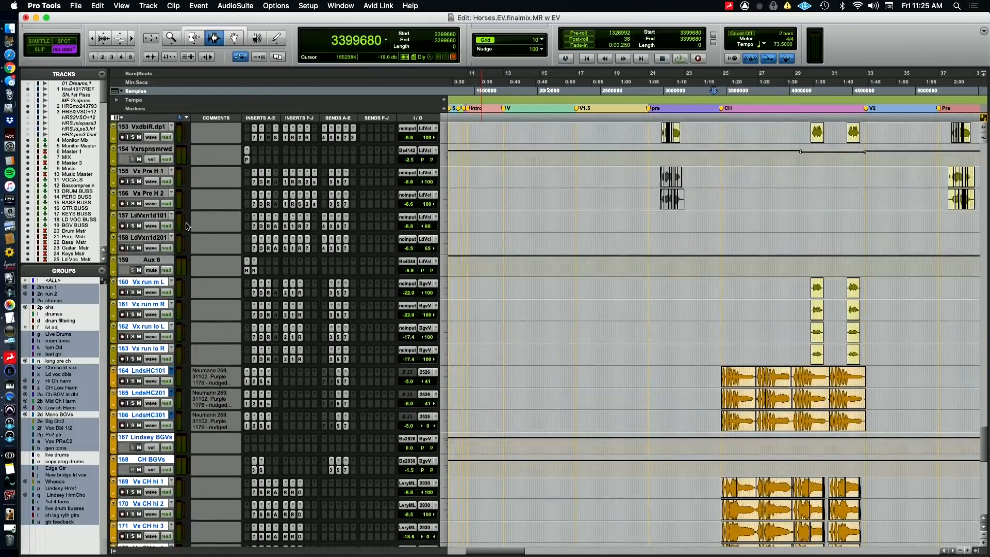
{"action": "scroll", "coordinate": [186, 225], "scroll_direction": "down", "scroll_amount": 3}
{"action": "key", "text": "space"}
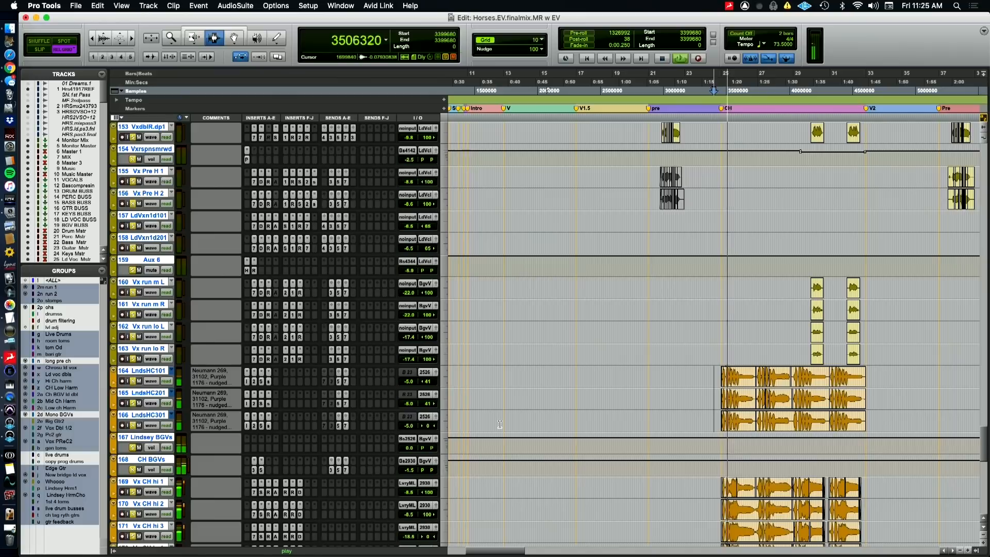
{"action": "scroll", "coordinate": [499, 424], "scroll_direction": "down", "scroll_amount": 4}
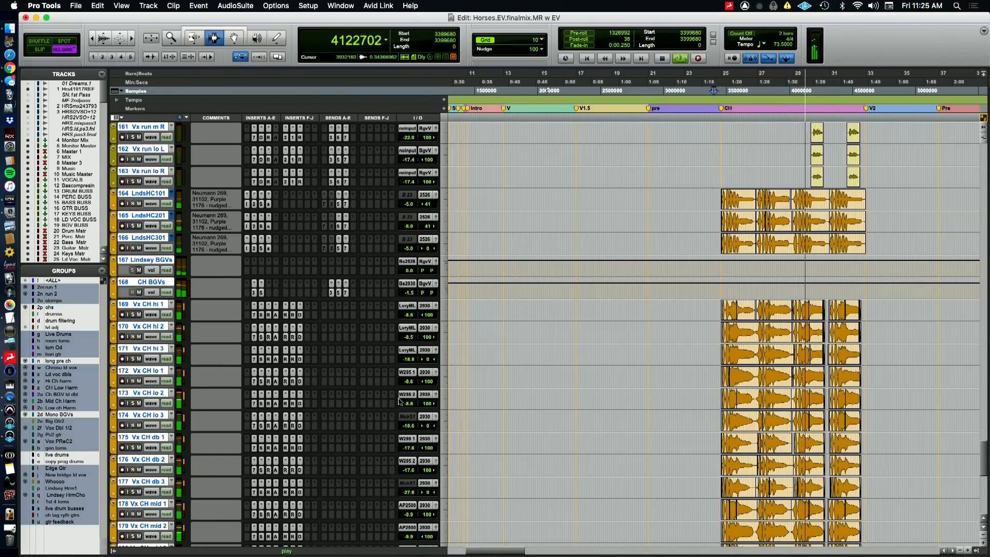
{"action": "key", "text": "r"}
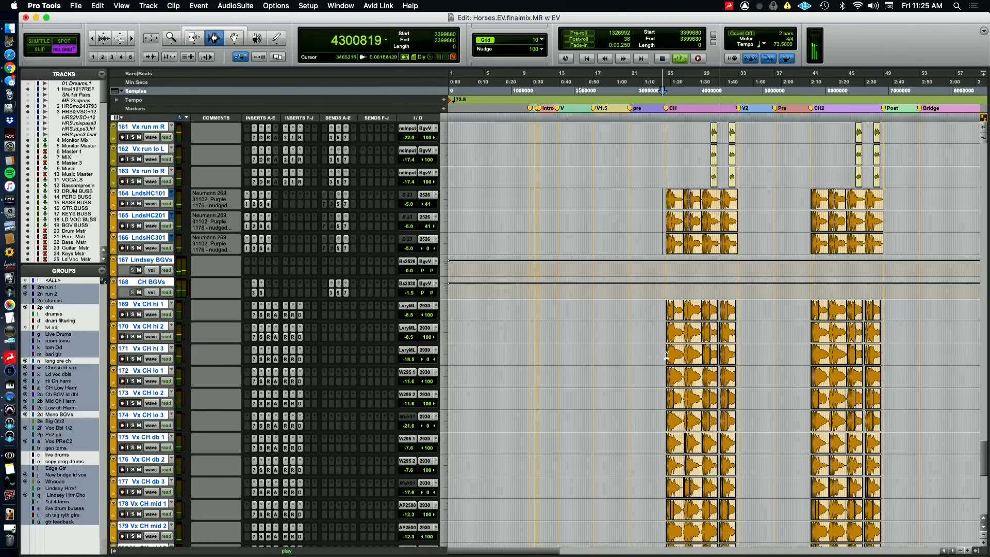
{"action": "key", "text": "space"}
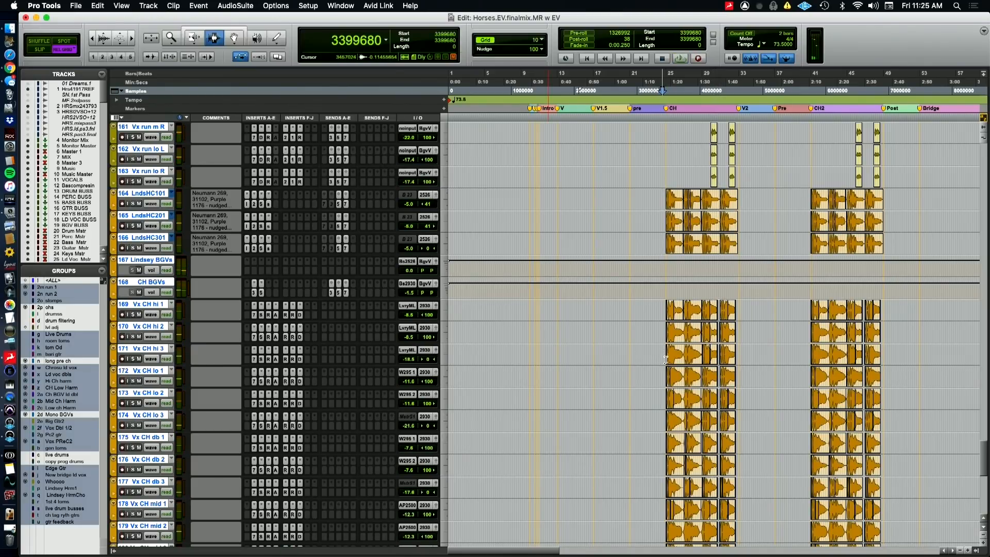
After a brief switch to the camera view, inspect the EQ3 7-Band, Sie-Q and RCompressor inserts on the Vx CH hi 1 track
{"action": "key", "text": "super+Tab"}
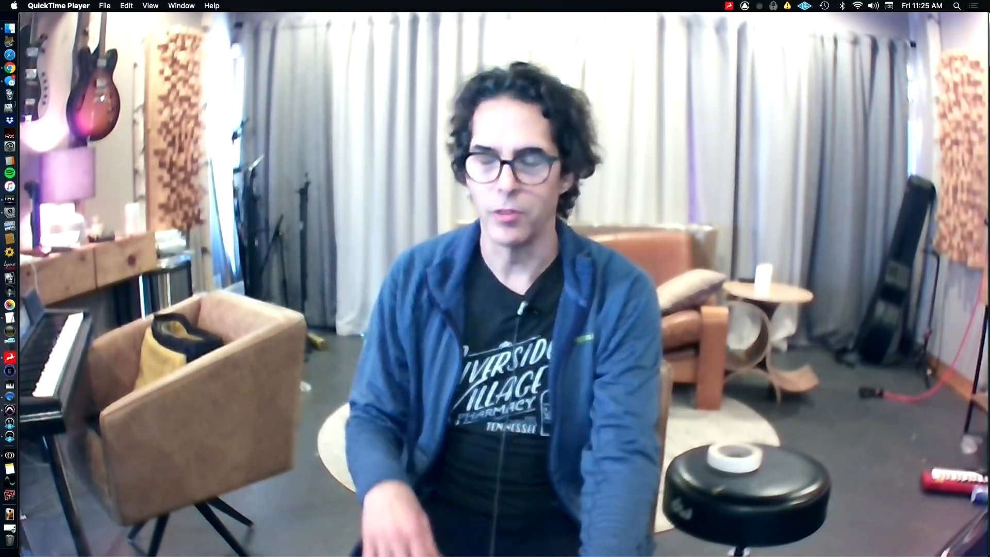
{"action": "key", "text": "super+Tab"}
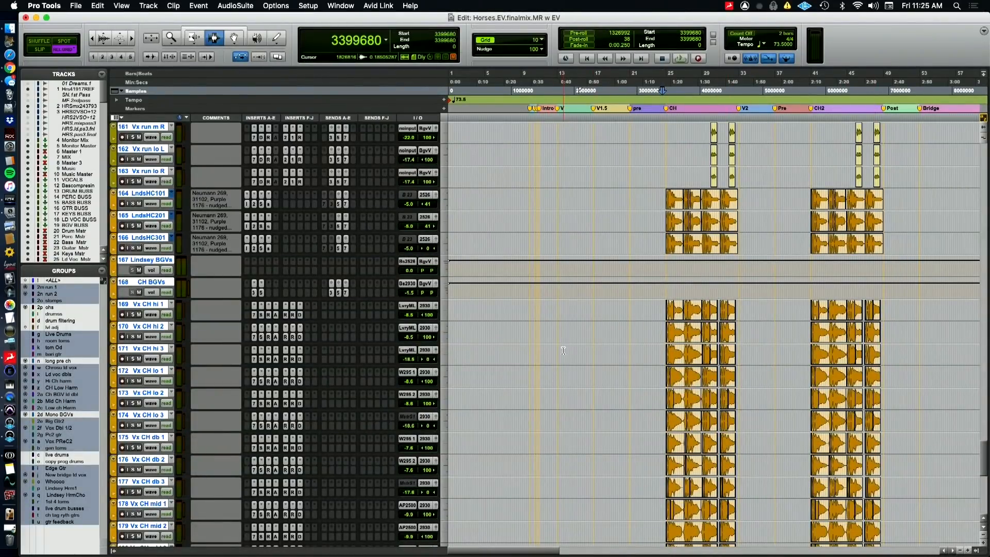
{"action": "scroll", "coordinate": [563, 350], "scroll_direction": "down", "scroll_amount": 6}
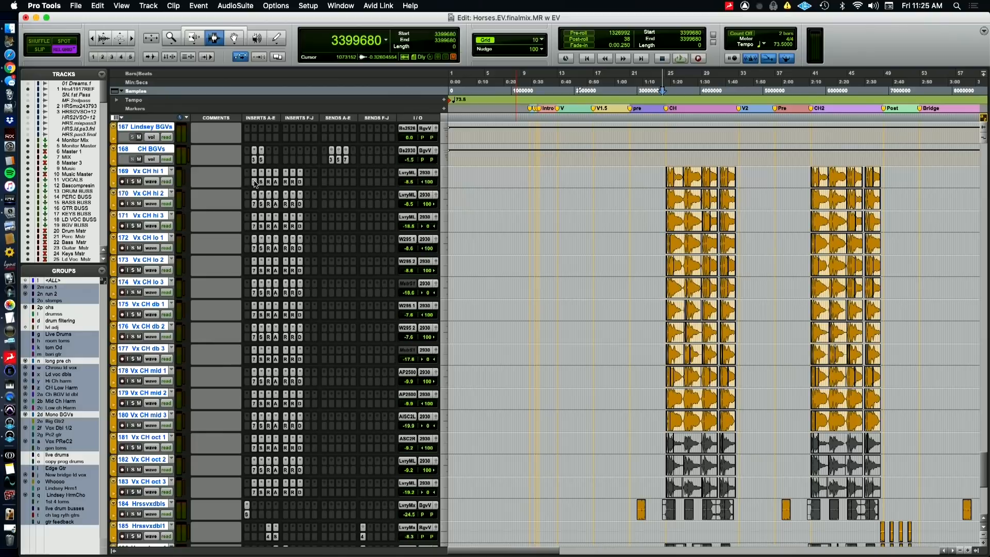
{"action": "left_click", "coordinate": [254, 182]}
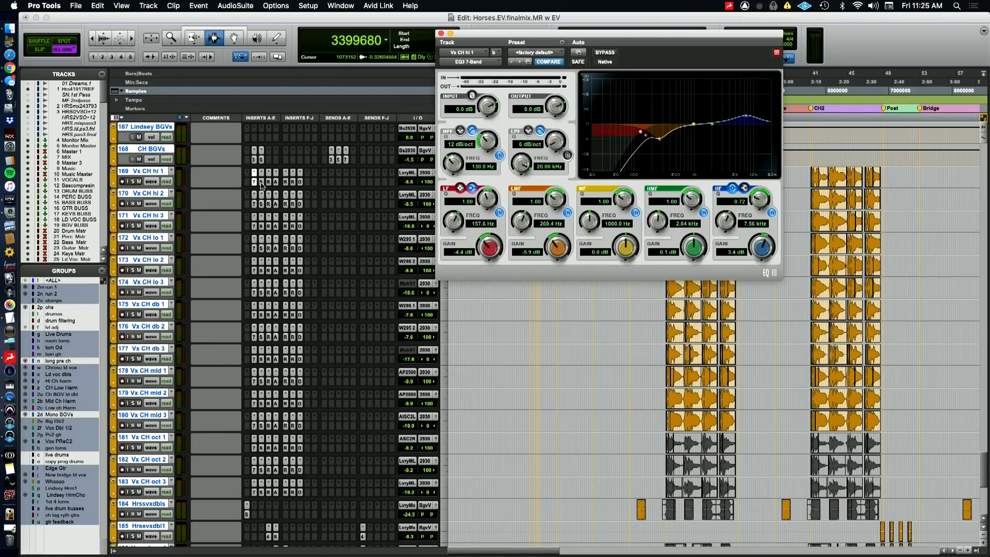
{"action": "left_click", "coordinate": [268, 183]}
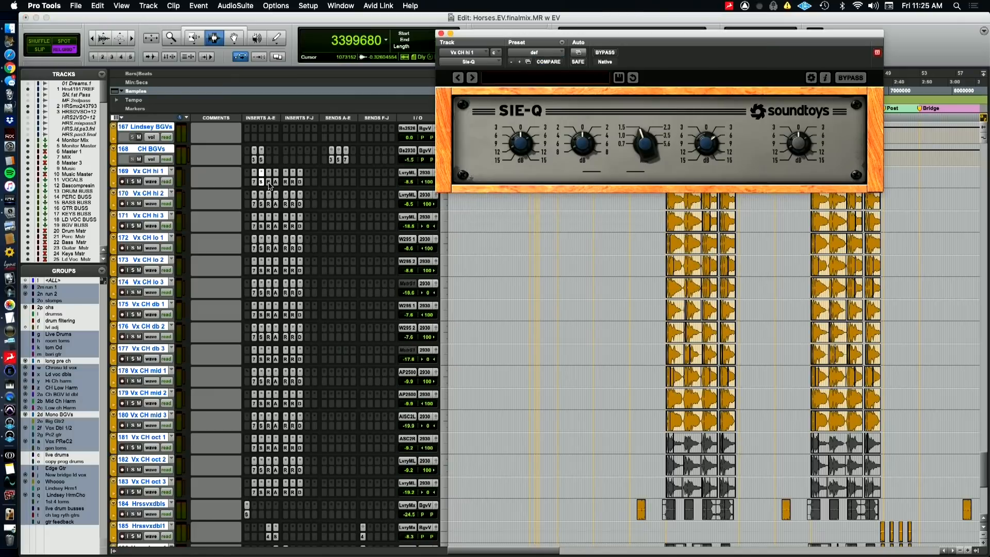
{"action": "left_click", "coordinate": [268, 184]}
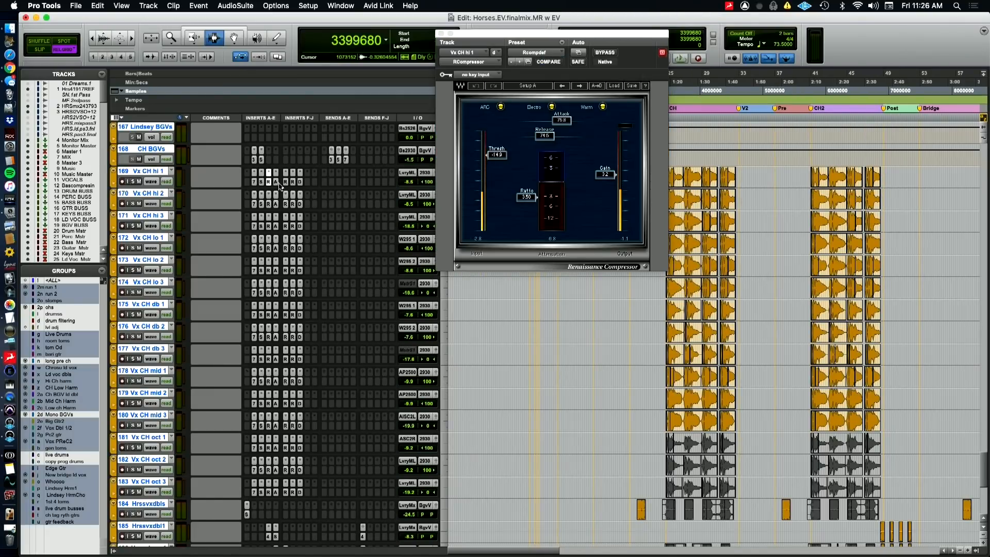
Inspect the remaining Vx CH hi 1 inserts, including both RDeEssers and FabFilter Pro-DS, and close the plugin window
{"action": "left_click", "coordinate": [285, 183]}
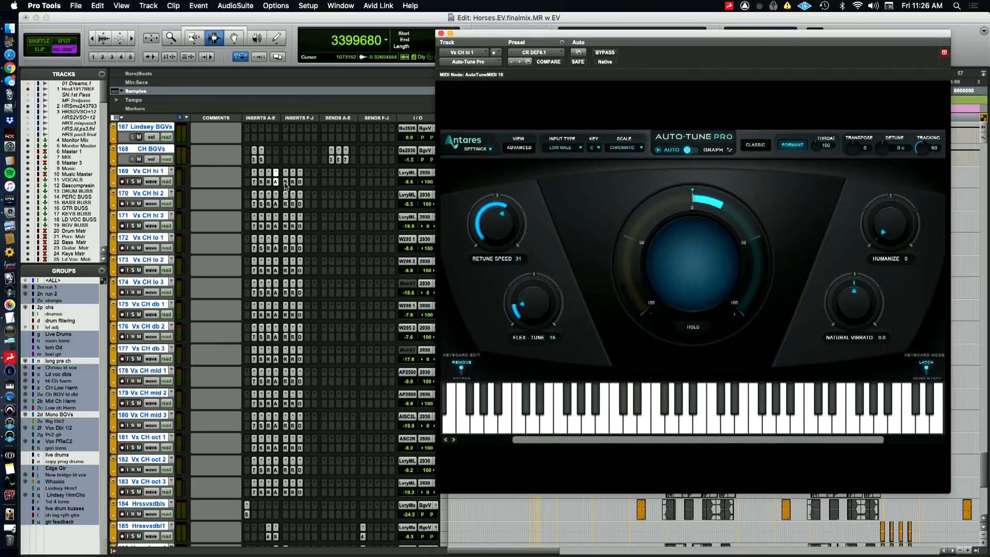
{"action": "left_click", "coordinate": [285, 183]}
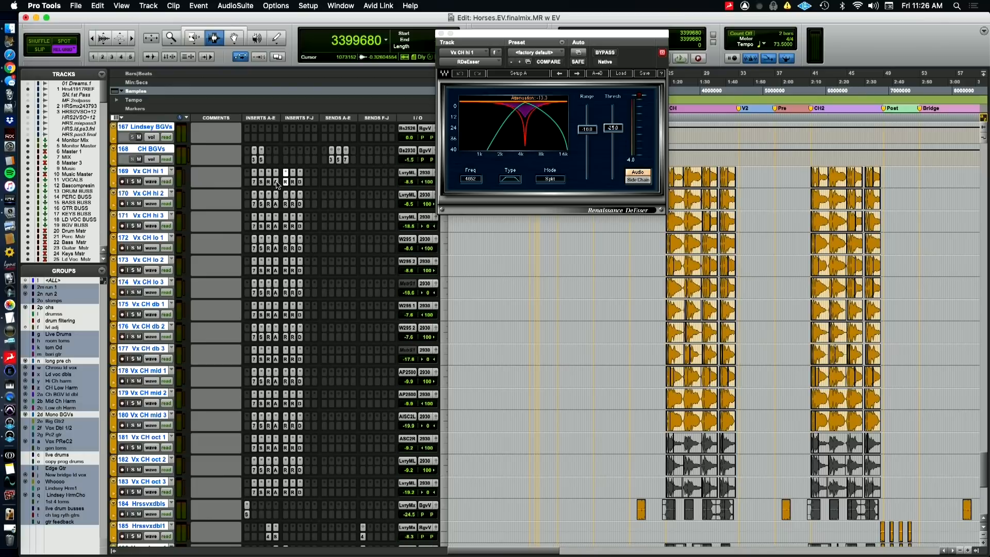
{"action": "left_click", "coordinate": [277, 183]}
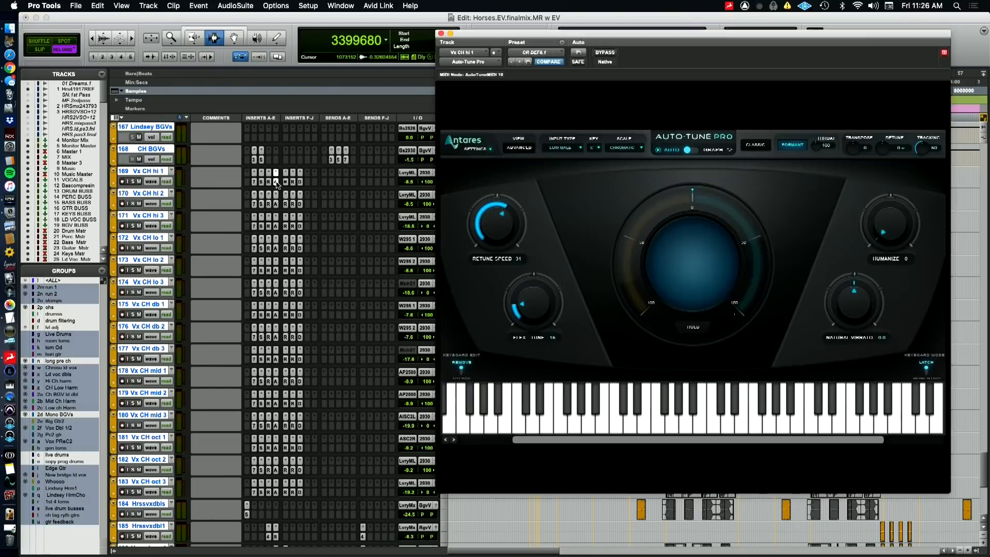
{"action": "left_click", "coordinate": [285, 183]}
{"action": "left_click", "coordinate": [293, 182]}
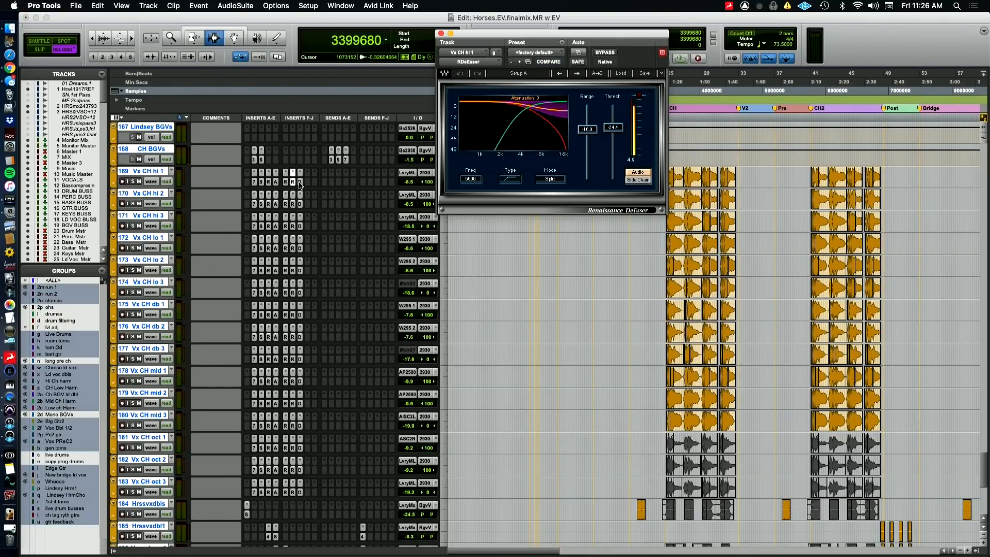
{"action": "left_click", "coordinate": [300, 182]}
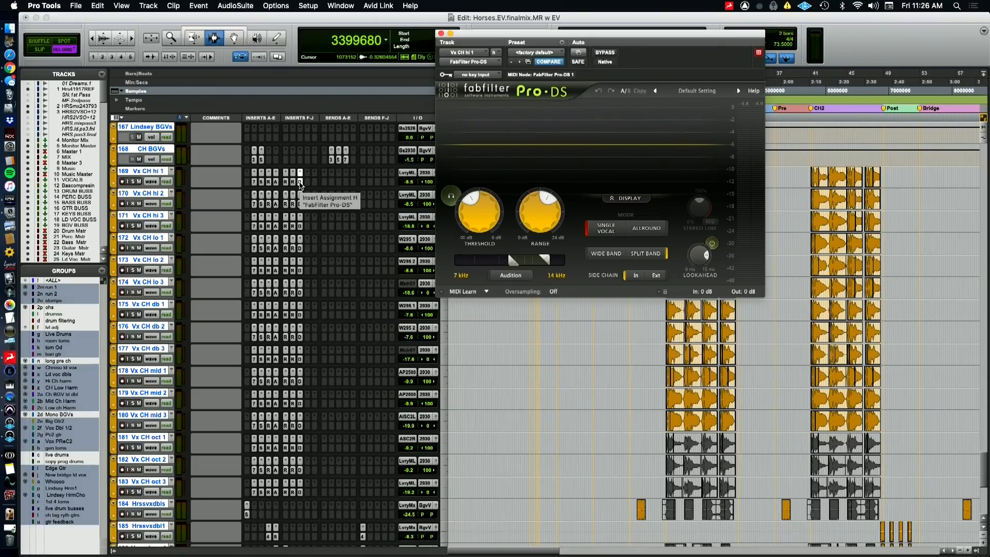
{"action": "left_click", "coordinate": [300, 183]}
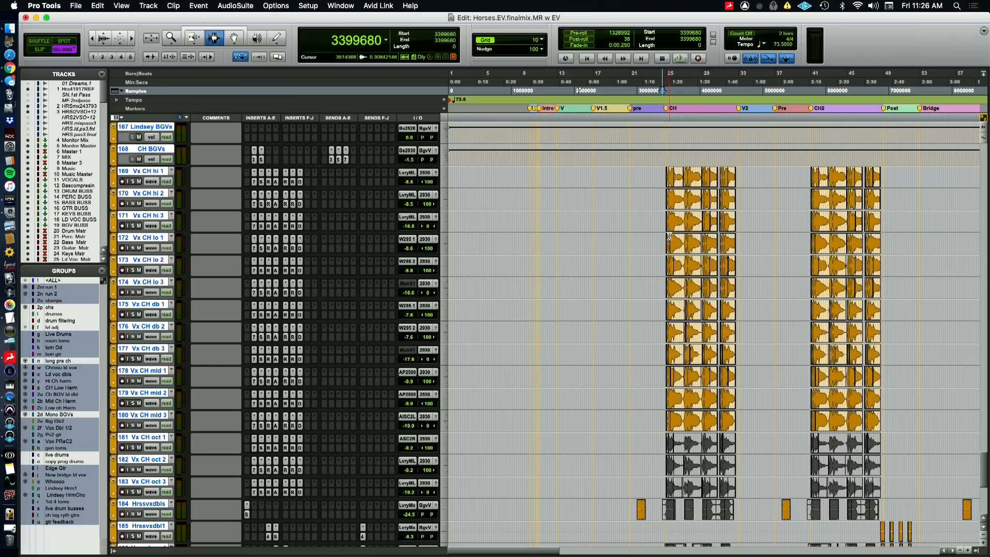
Play the first chorus again from sample 3399680 while looking through the chorus harmony, octave, doubled and run vocal tracks
{"action": "key", "text": "super+Tab"}
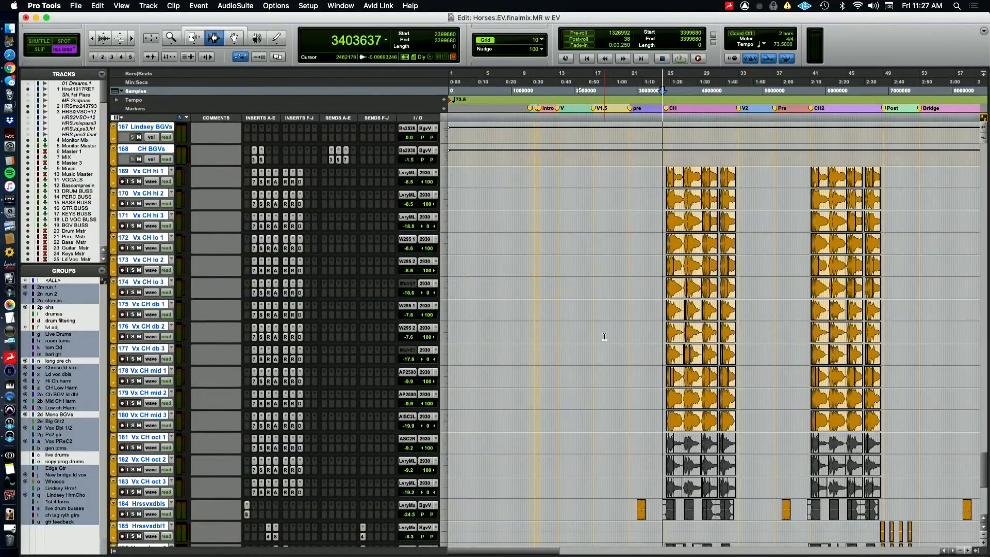
{"action": "scroll", "coordinate": [604, 336], "scroll_direction": "down", "scroll_amount": 6}
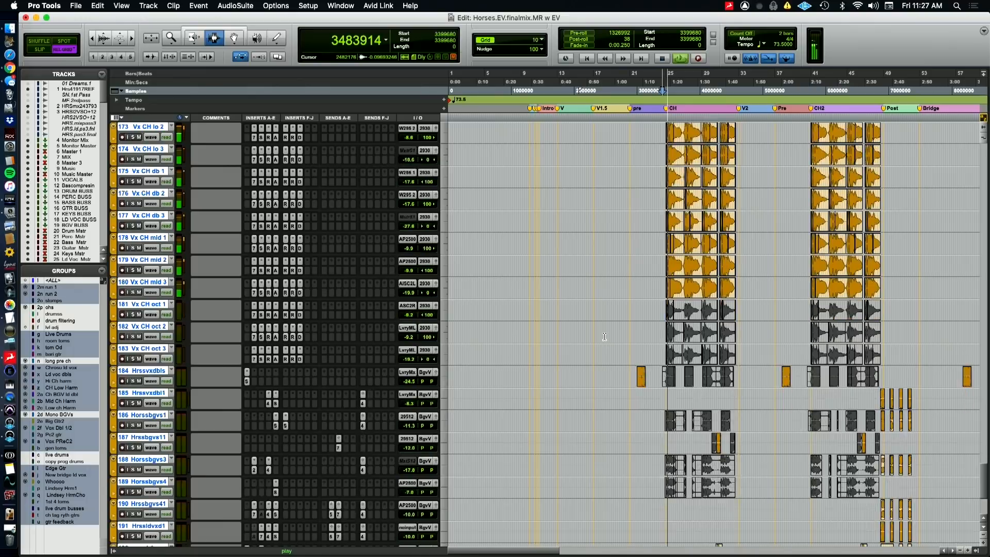
{"action": "scroll", "coordinate": [604, 336], "scroll_direction": "down", "scroll_amount": 6}
{"action": "scroll", "coordinate": [604, 336], "scroll_direction": "up", "scroll_amount": 7}
{"action": "scroll", "coordinate": [604, 336], "scroll_direction": "down", "scroll_amount": 9}
{"action": "scroll", "coordinate": [604, 336], "scroll_direction": "up", "scroll_amount": 1}
{"action": "scroll", "coordinate": [604, 336], "scroll_direction": "up", "scroll_amount": 20}
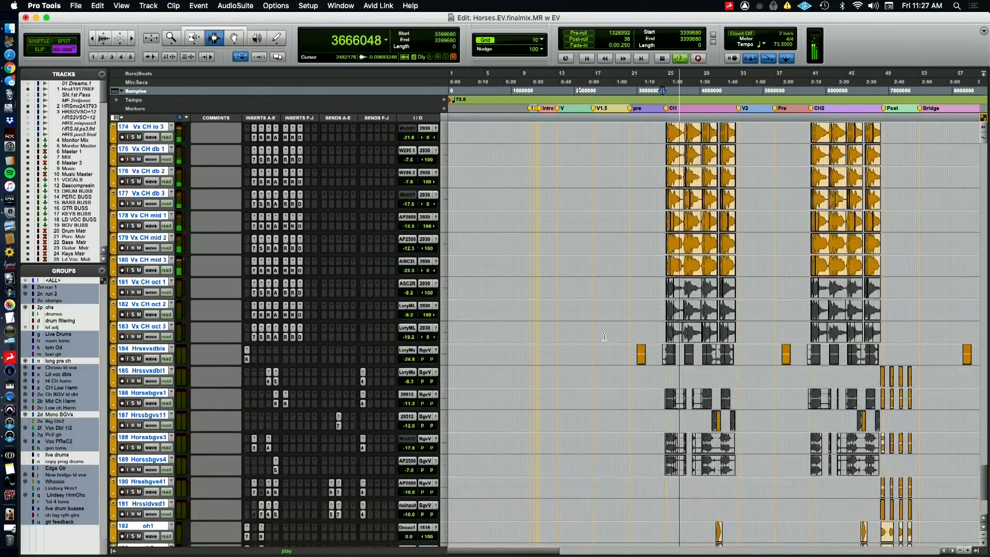
{"action": "scroll", "coordinate": [604, 336], "scroll_direction": "up", "scroll_amount": 2}
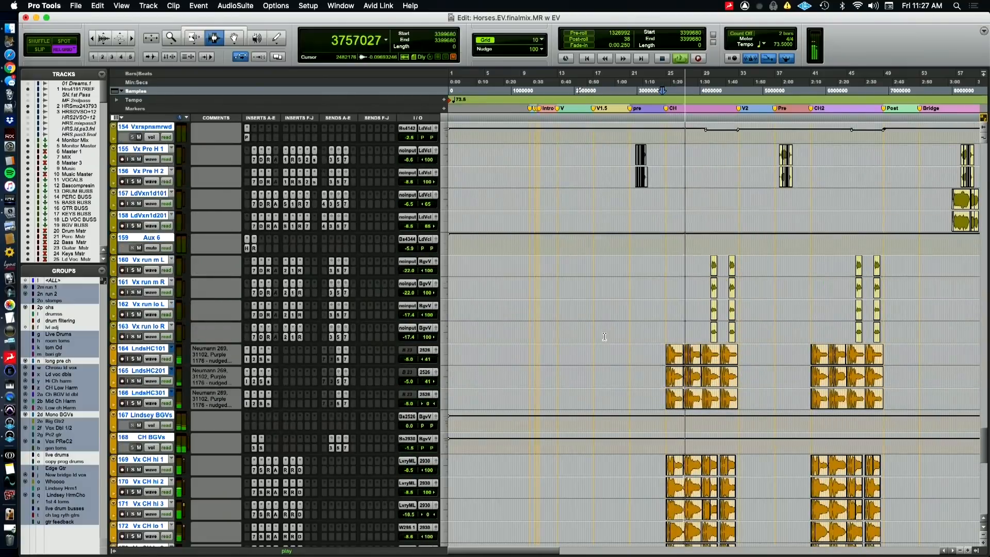
Audition the vocal runs near the end of the first chorus from sample 4161540 and stop playback
{"action": "left_click", "coordinate": [711, 331]}
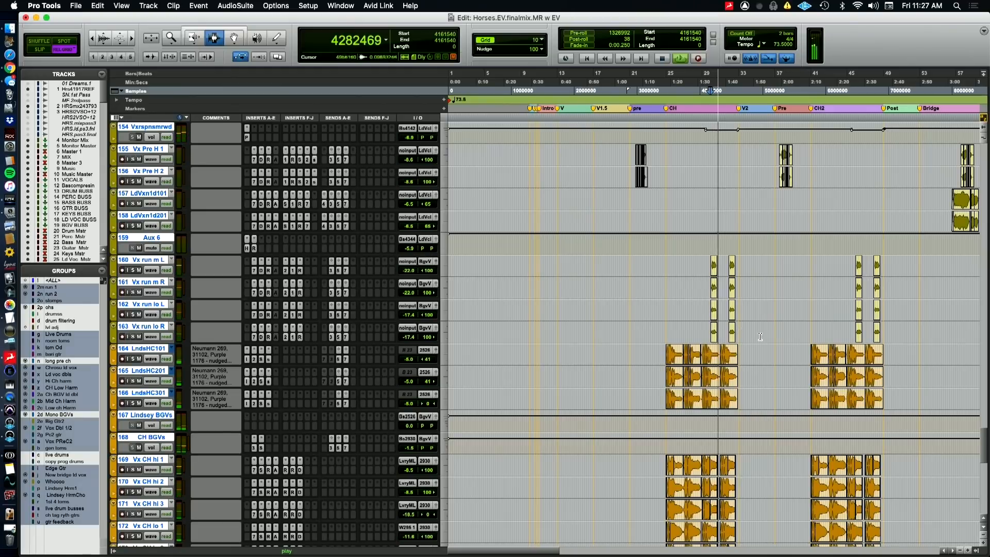
{"action": "scroll", "coordinate": [759, 336], "scroll_direction": "right", "scroll_amount": 3}
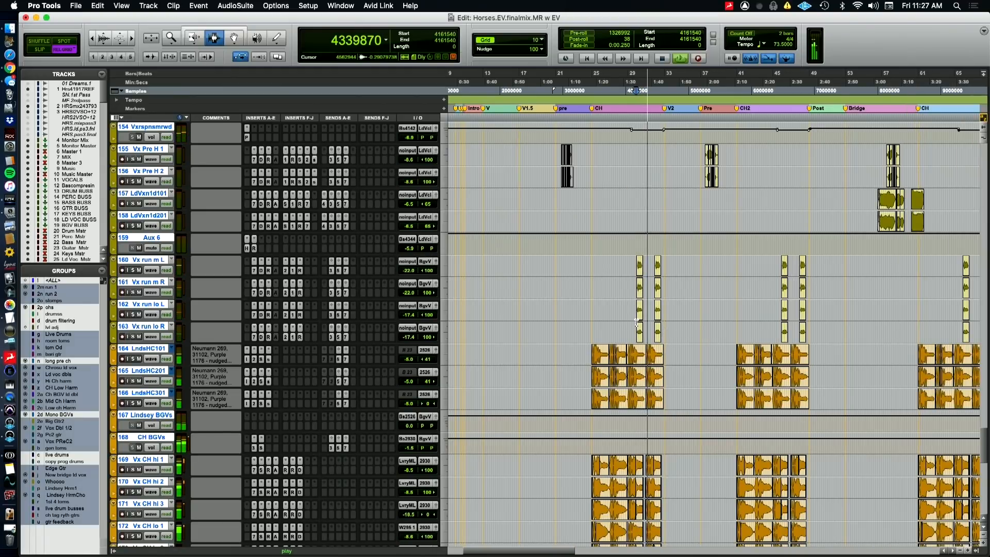
{"action": "key", "text": "space"}
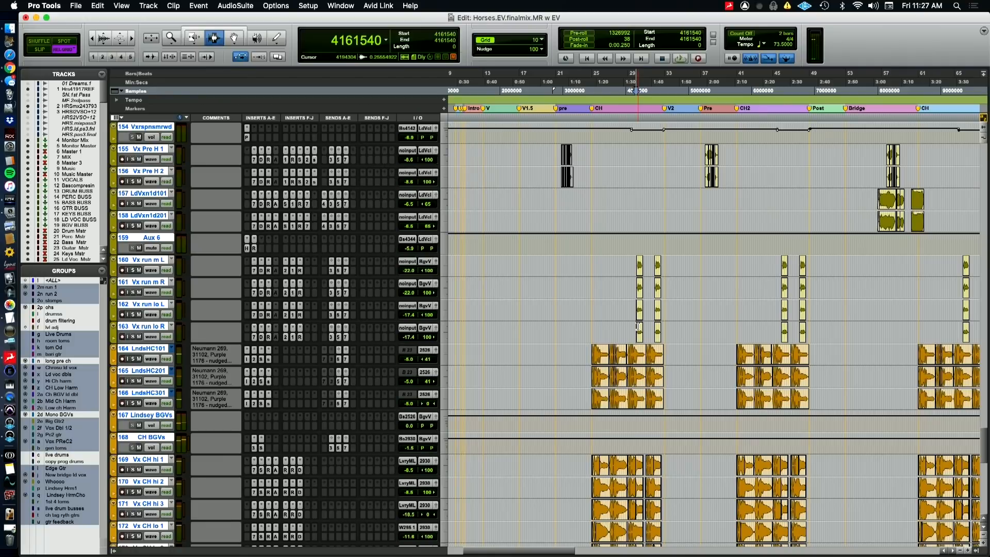
Enlarge the first chorus runs, set the playback position to sample 4163580, and select and solo tracks VxdblL.dp1 through Vx run lo R
{"action": "key", "text": "t"}
{"action": "key", "text": "t"}
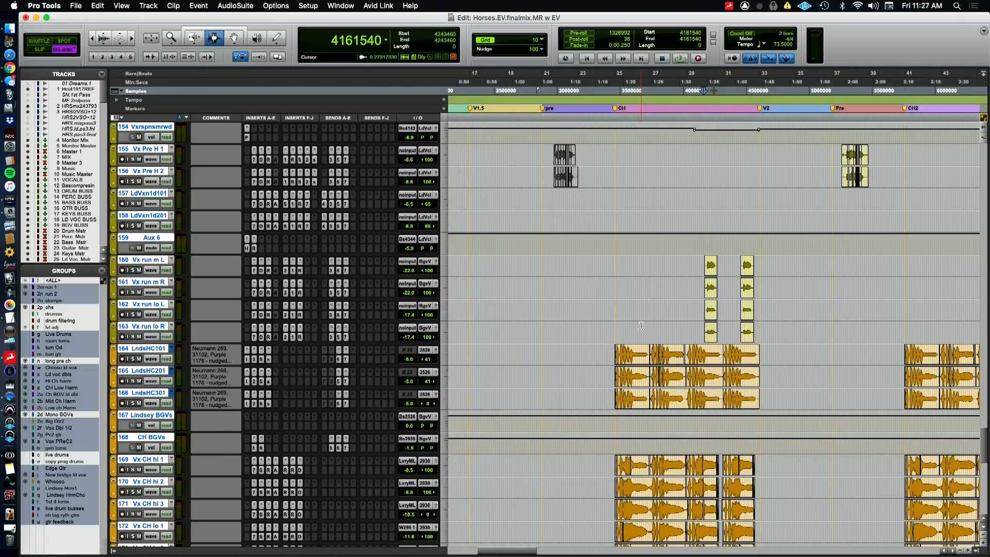
{"action": "scroll", "coordinate": [704, 291], "scroll_direction": "up", "scroll_amount": 8}
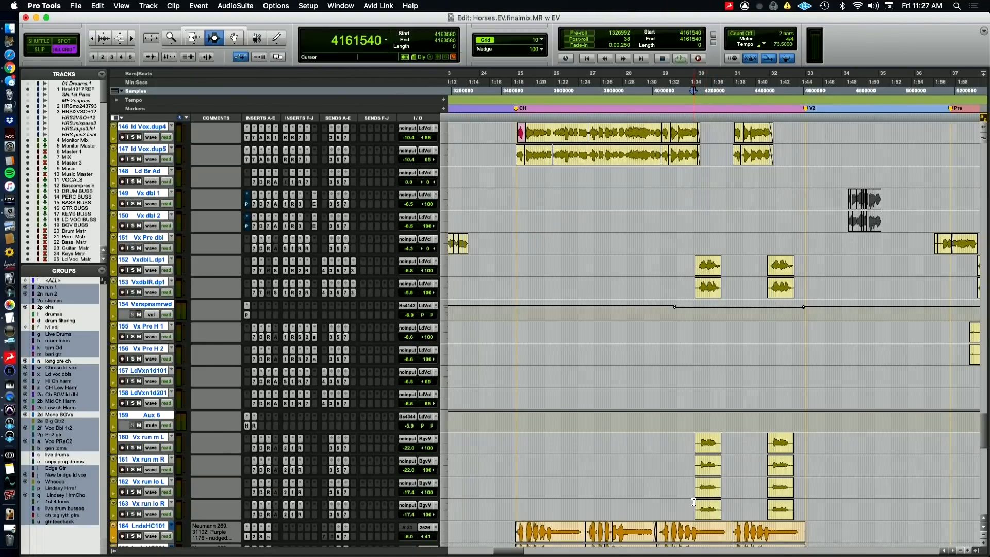
{"action": "left_click", "coordinate": [149, 504]}
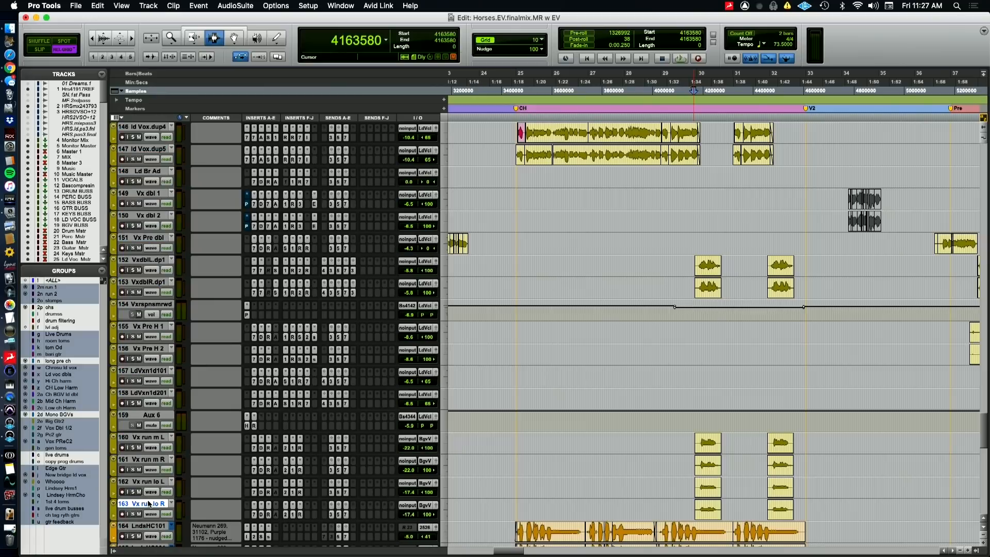
{"action": "left_click", "coordinate": [152, 261], "text": "shift"}
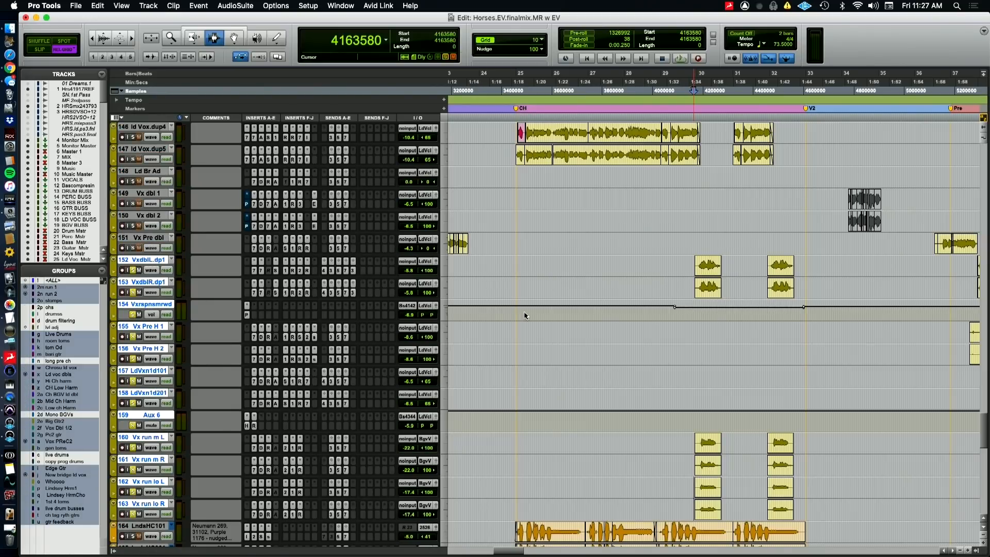
Audition the vocal doubles and runs from sample 4163580, soloed and in the mix, and stop playback
{"action": "key", "text": "space"}
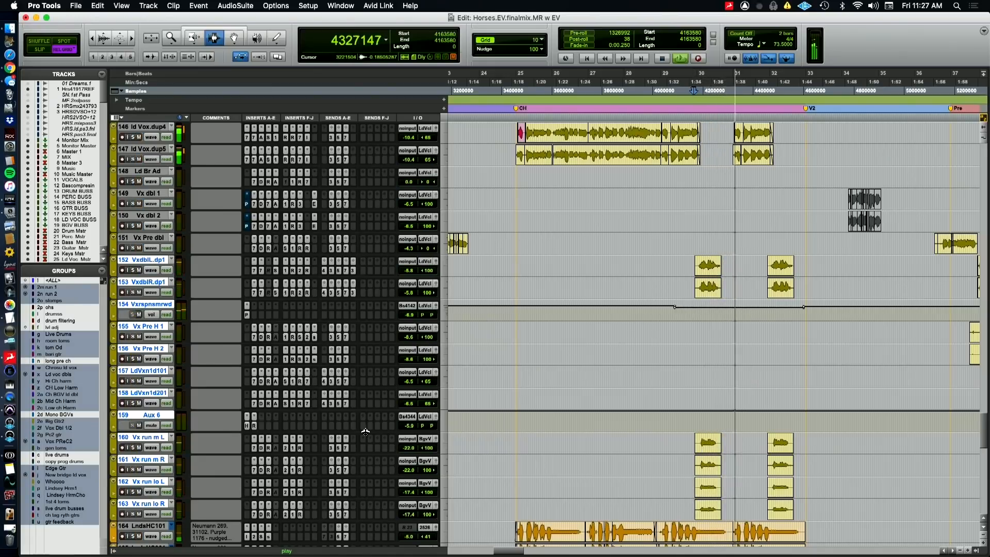
{"action": "scroll", "coordinate": [365, 432], "scroll_direction": "down", "scroll_amount": 2}
{"action": "key", "text": "space"}
Inspect the FabFilter Pro-Q 2 settings on Vx run m L, including the 171.04 Hz band, and close the plugin
{"action": "left_click", "coordinate": [287, 406]}
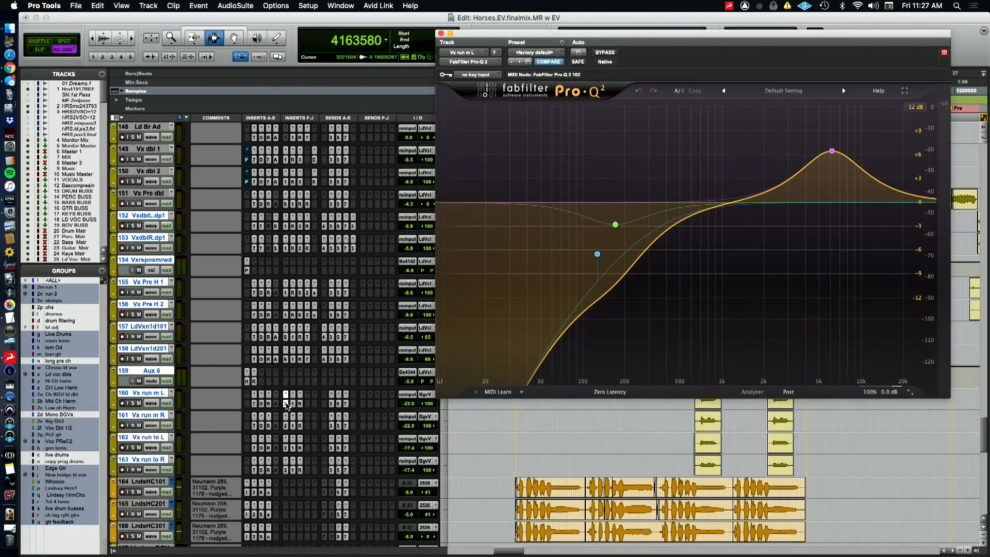
{"action": "left_click", "coordinate": [615, 224]}
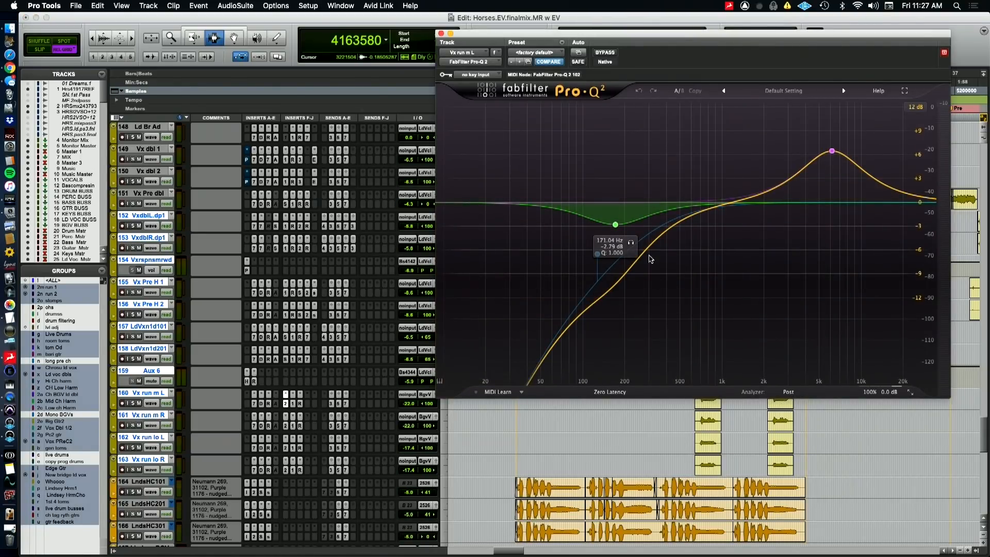
{"action": "key", "text": "super+Tab"}
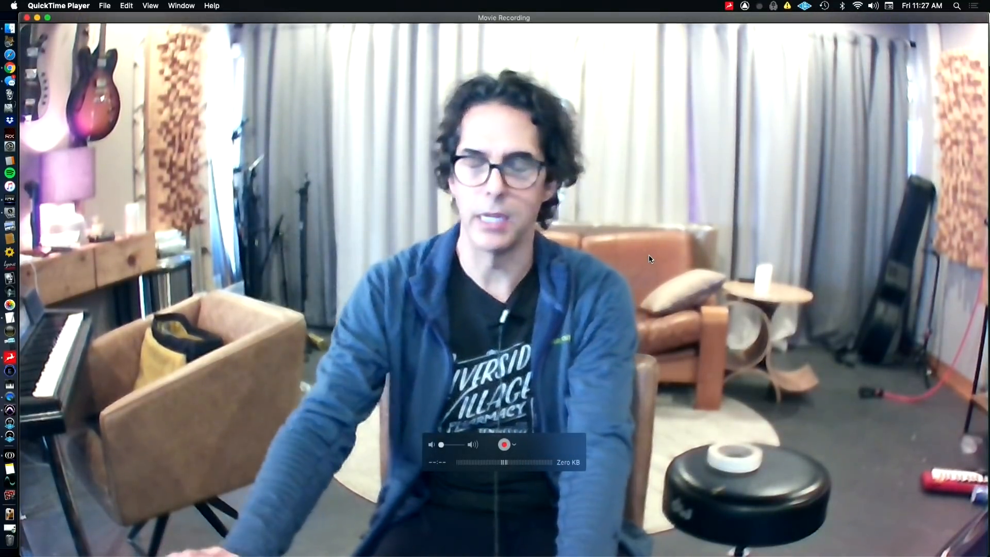
{"action": "key", "text": "super+Tab"}
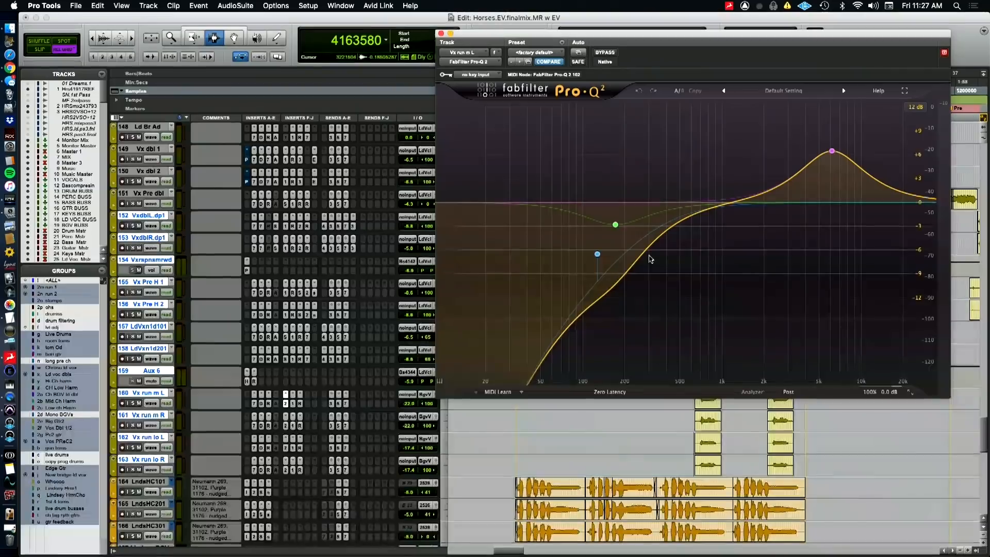
{"action": "left_click", "coordinate": [440, 33]}
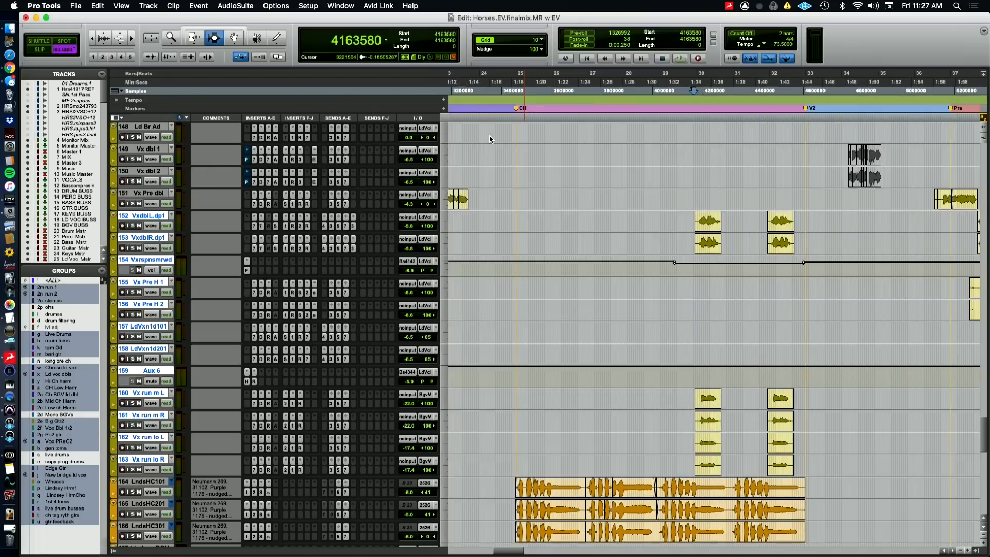
Audition the oh section near the end of the first chorus from sample 4255740 and stop playback
{"action": "scroll", "coordinate": [607, 267], "scroll_direction": "down", "scroll_amount": 10}
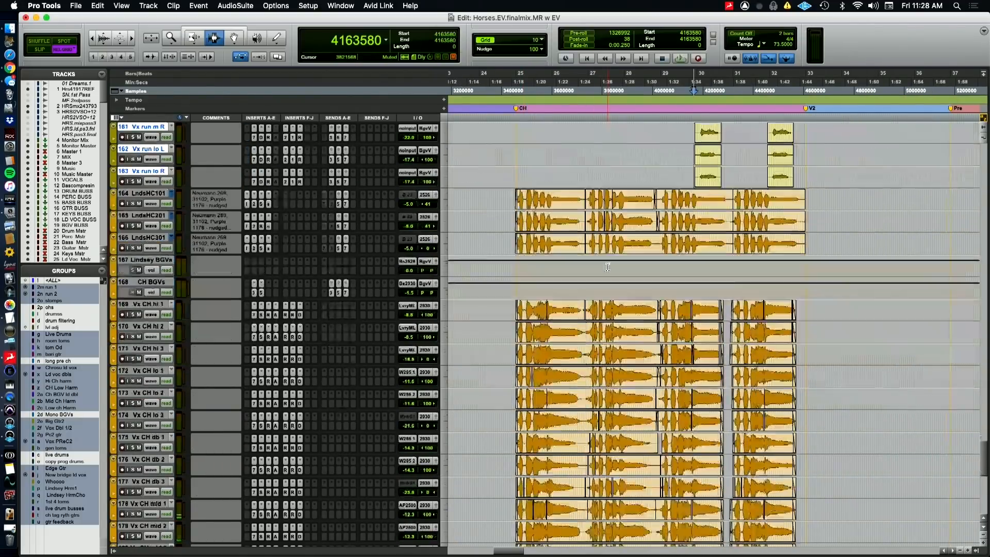
{"action": "scroll", "coordinate": [607, 267], "scroll_direction": "down", "scroll_amount": 15}
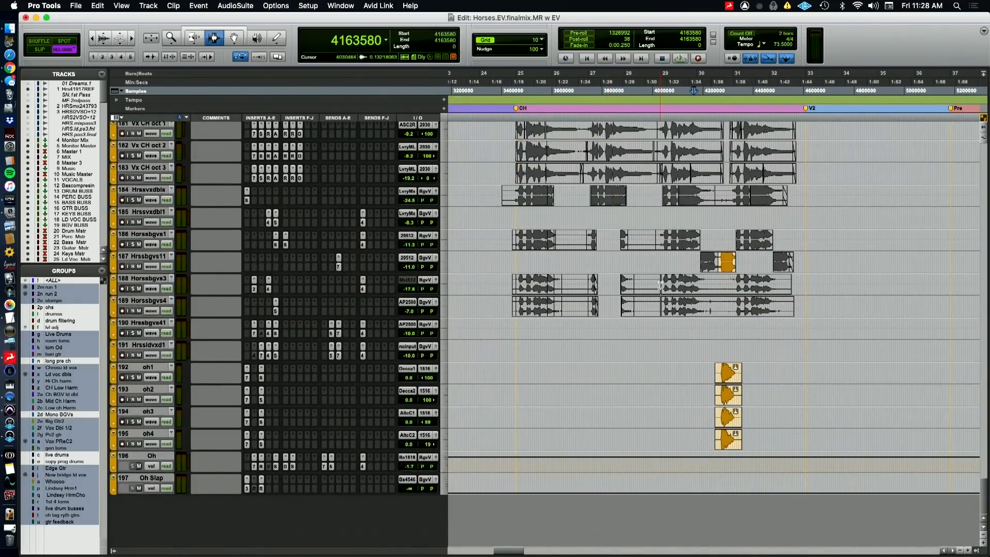
{"action": "left_click", "coordinate": [716, 83]}
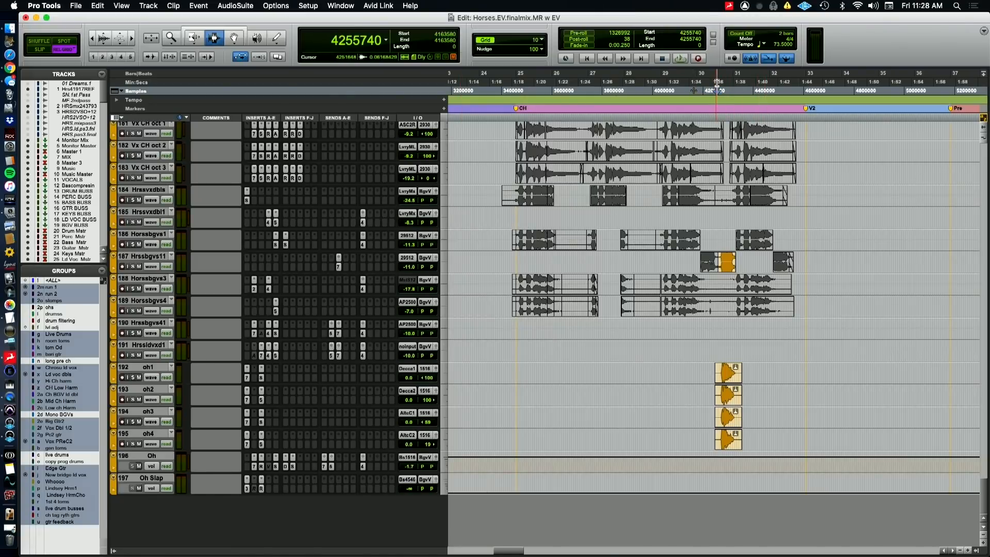
{"action": "key", "text": "space"}
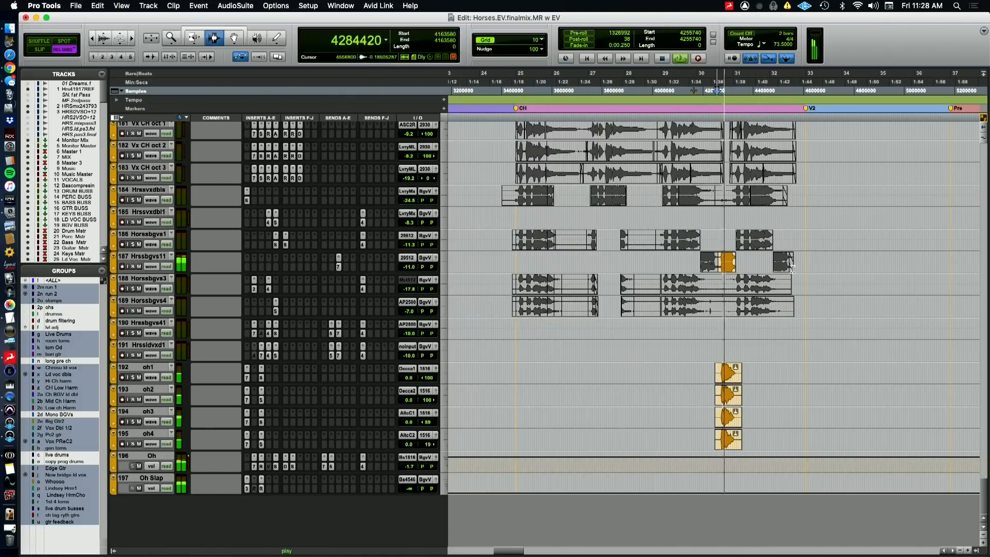
{"action": "key", "text": "space"}
Solo track Hrssbgvs11 and audition it from sample 4255740
{"action": "left_click", "coordinate": [132, 266]}
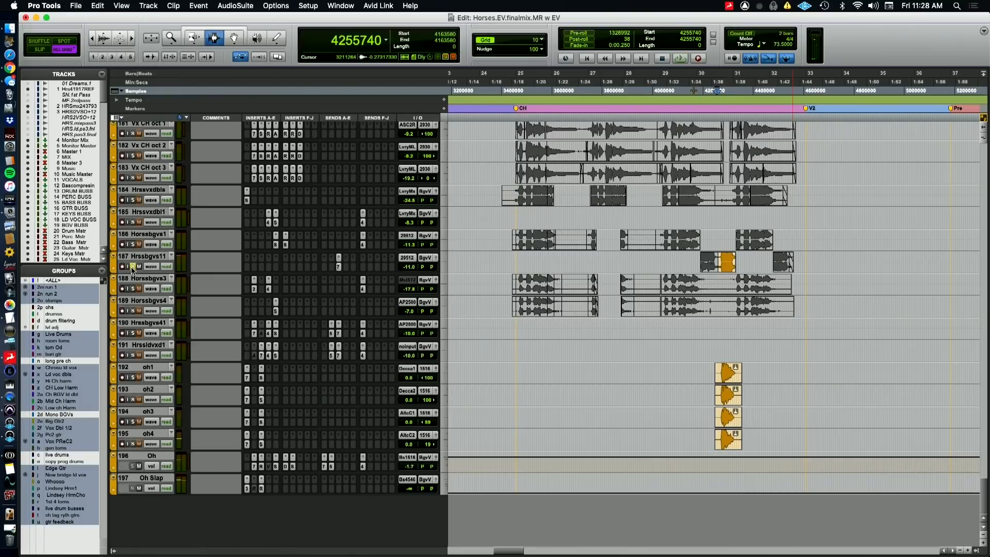
{"action": "key", "text": "space"}
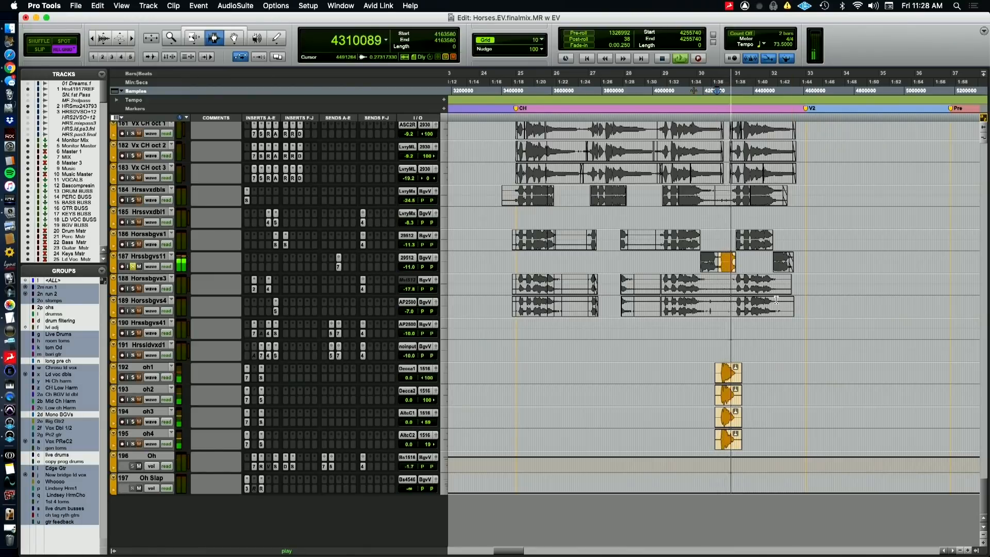
{"action": "key", "text": "space"}
Select tracks oh1 through oh4, solo them and audition the passage from sample 4255740
{"action": "left_click", "coordinate": [141, 366]}
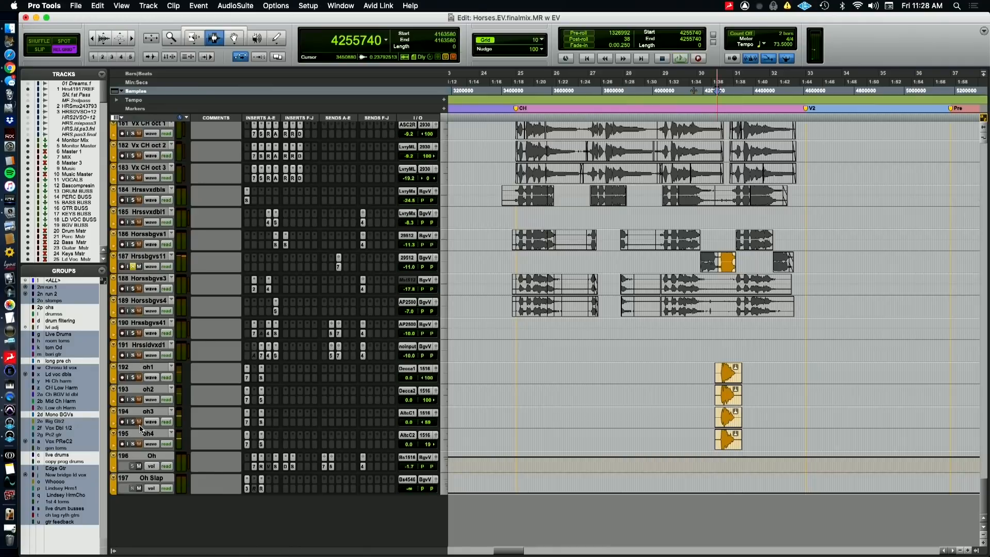
{"action": "left_click", "coordinate": [138, 433], "text": "shift"}
{"action": "left_click", "coordinate": [133, 444]}
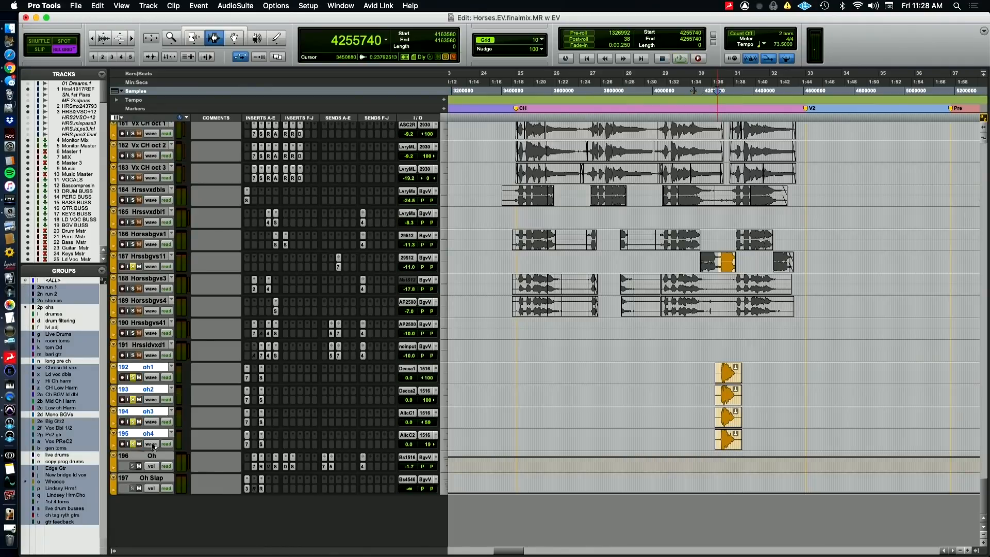
{"action": "key", "text": "space"}
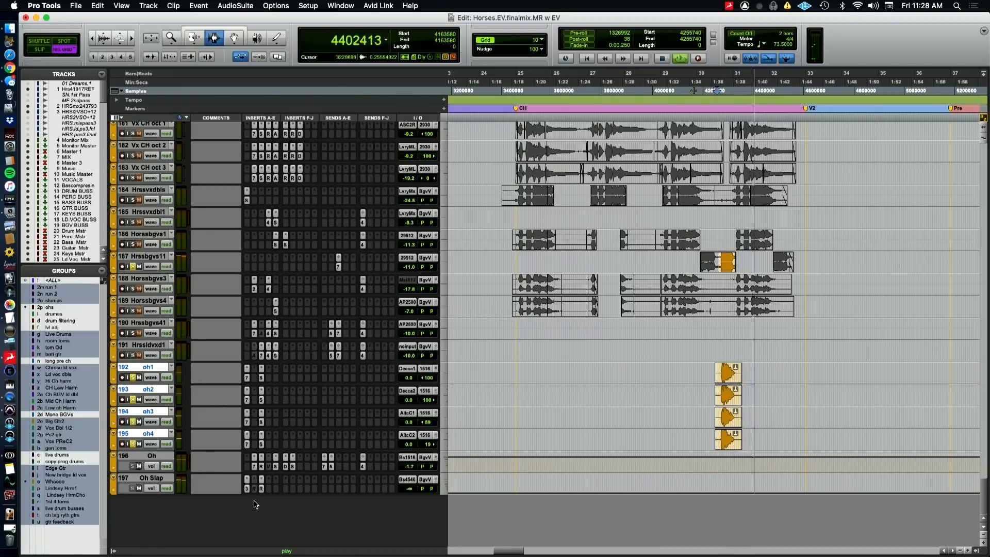
{"action": "key", "text": "space"}
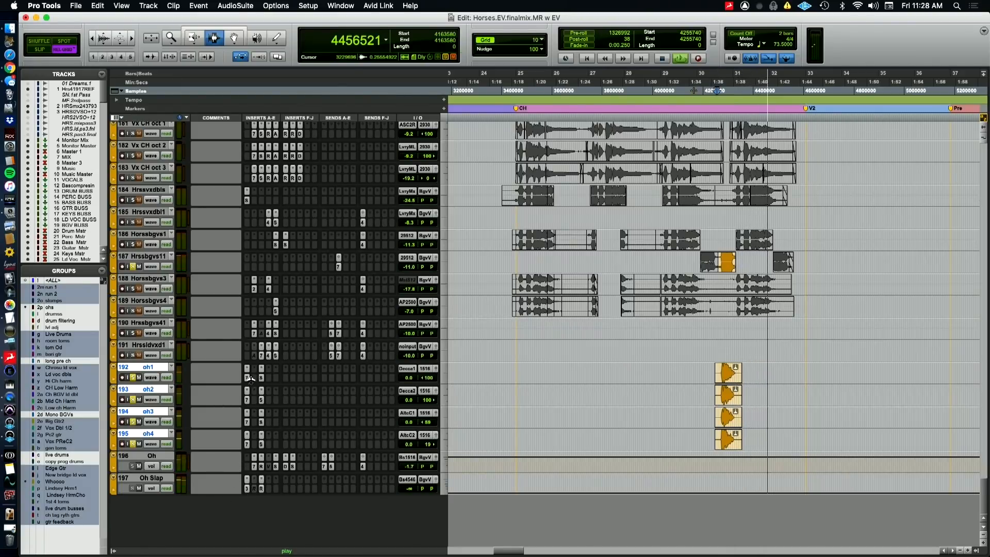
Inspect the EQ3 7-Band on oh1 and the AIR Spring Reverb on oh4, and audition the soloed oh tracks
{"action": "left_click", "coordinate": [247, 378]}
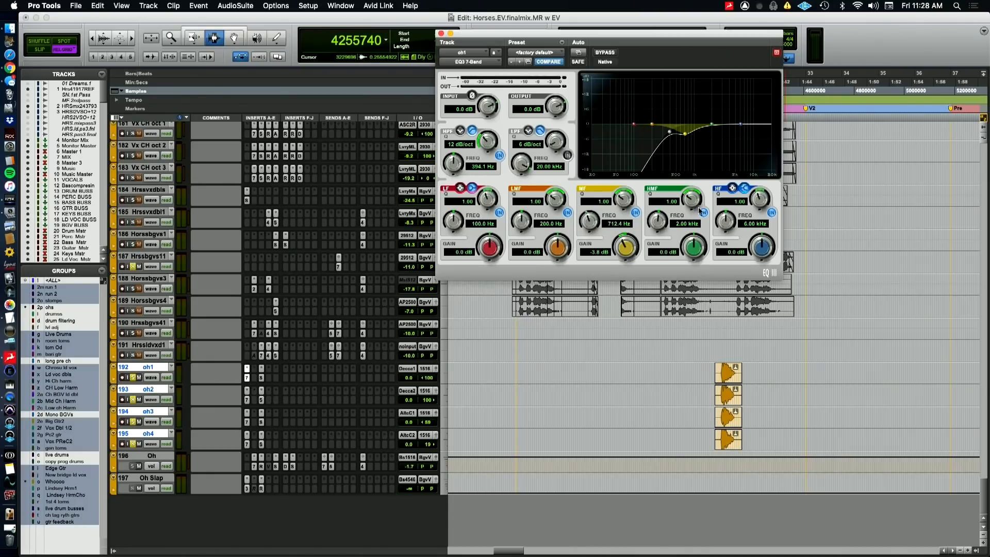
{"action": "left_click", "coordinate": [260, 444]}
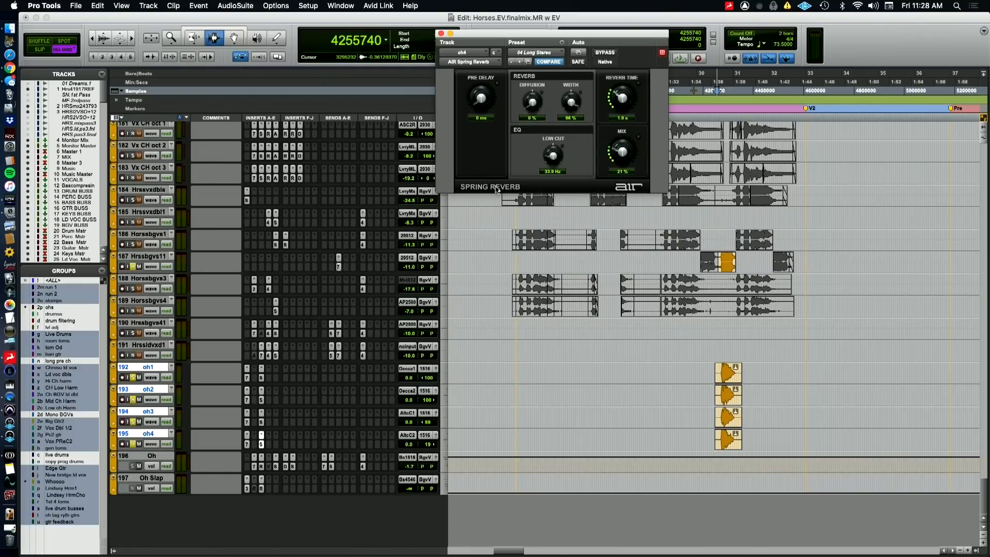
{"action": "left_click", "coordinate": [133, 379]}
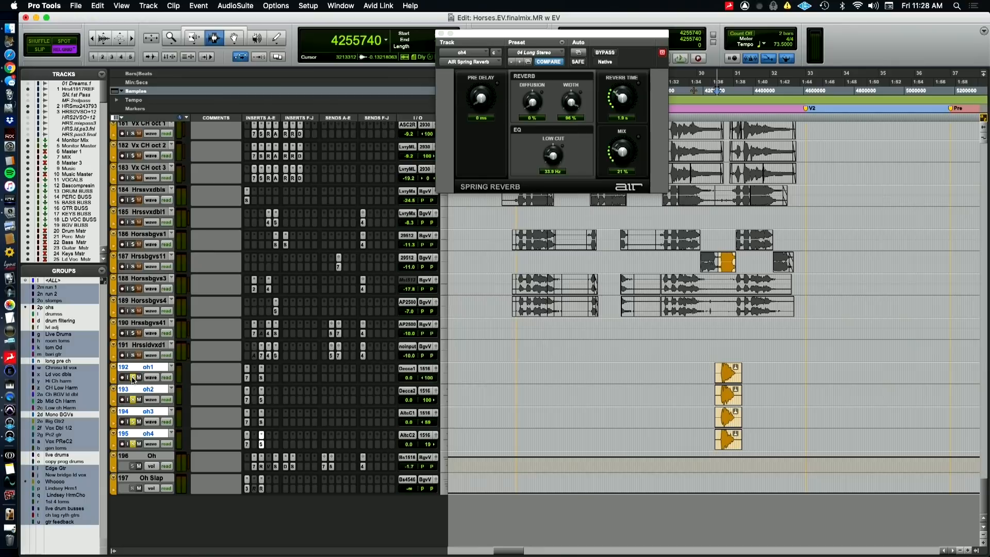
{"action": "key", "text": "space"}
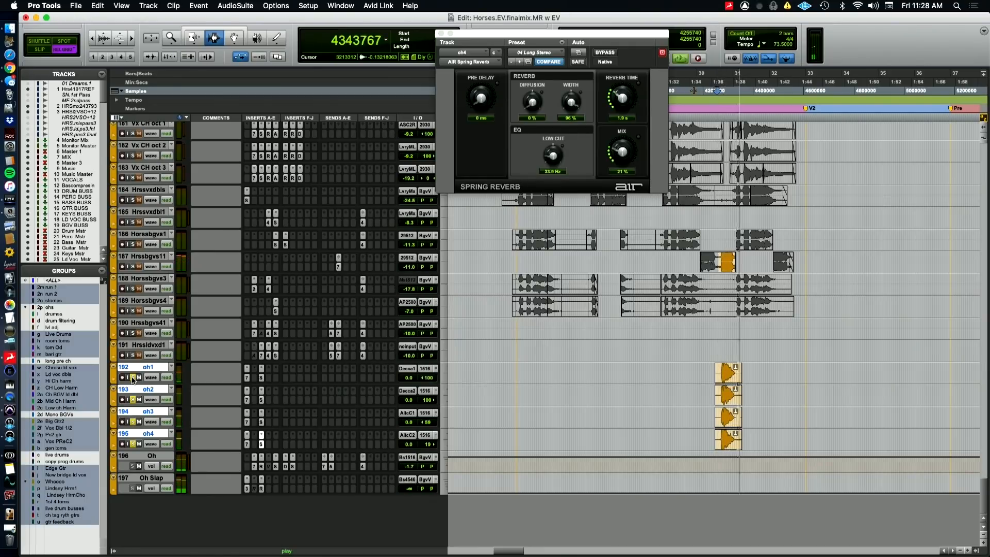
{"action": "key", "text": "space"}
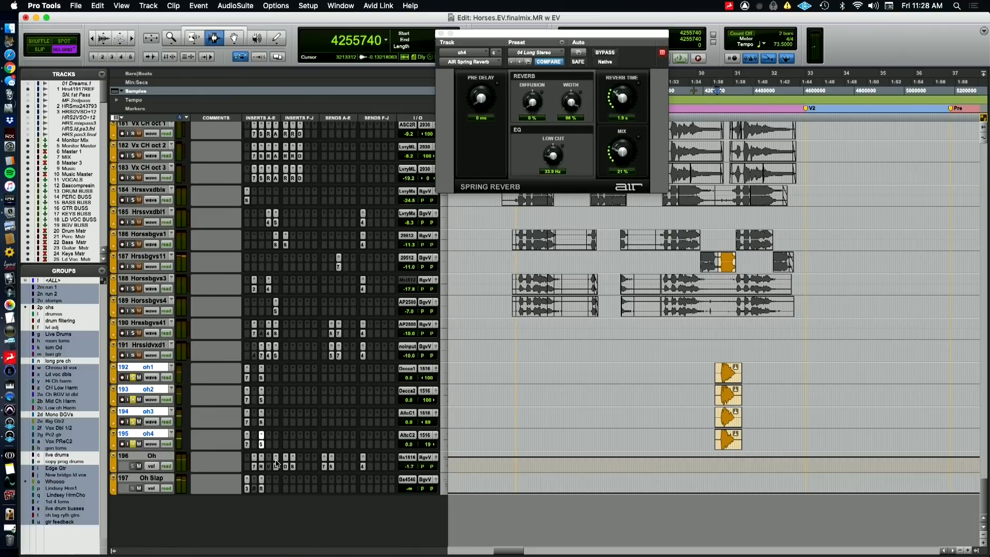
Compare the oh tracks with the AIR Spring Reverb bypassed and active, playing from sample 4255740 each time
{"action": "left_click", "coordinate": [600, 52]}
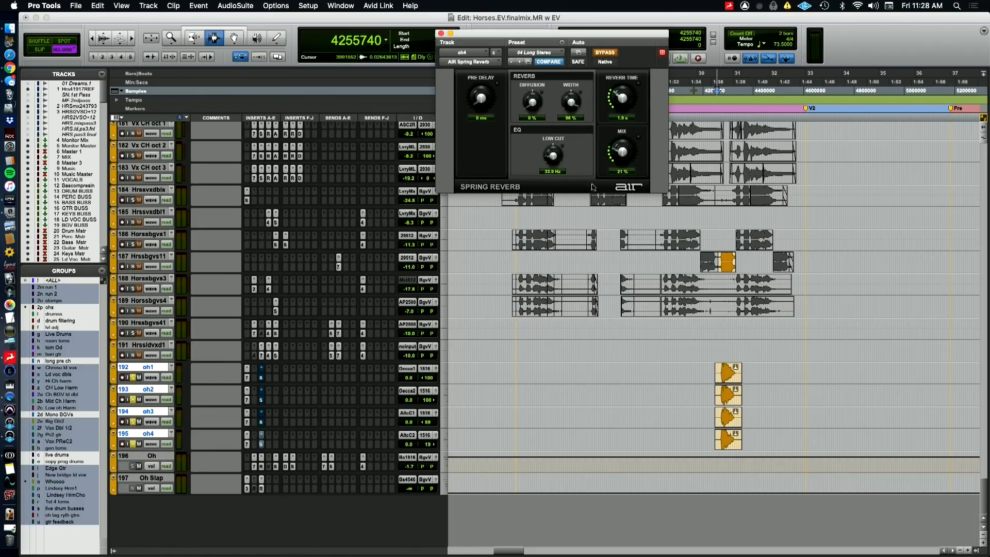
{"action": "key", "text": "space"}
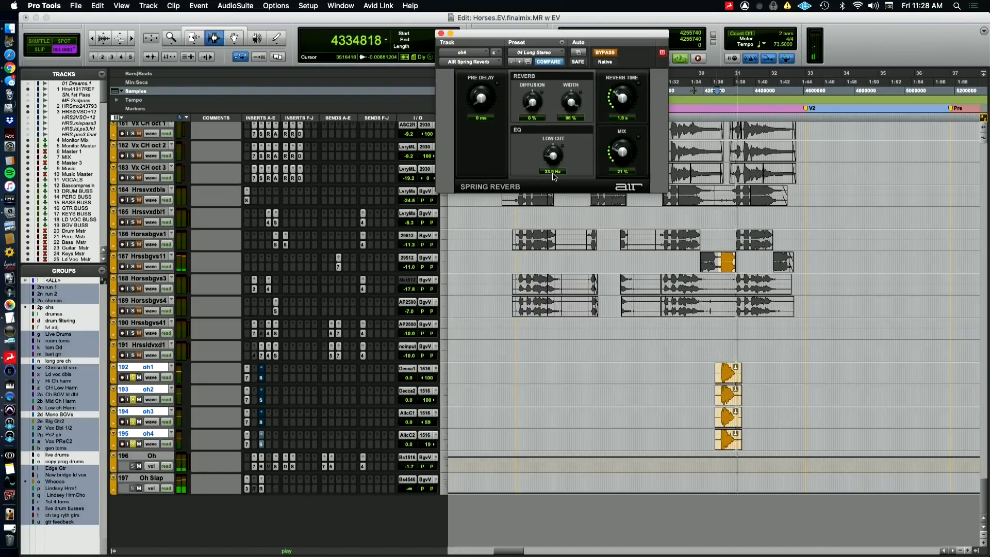
{"action": "key", "text": "space"}
{"action": "key", "text": "space"}
{"action": "left_click", "coordinate": [608, 55]}
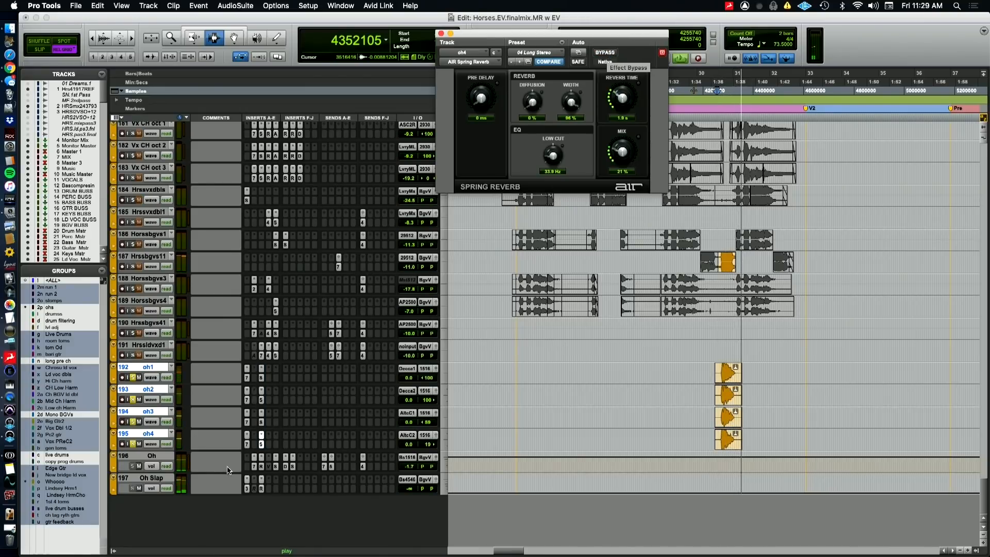
{"action": "key", "text": "space"}
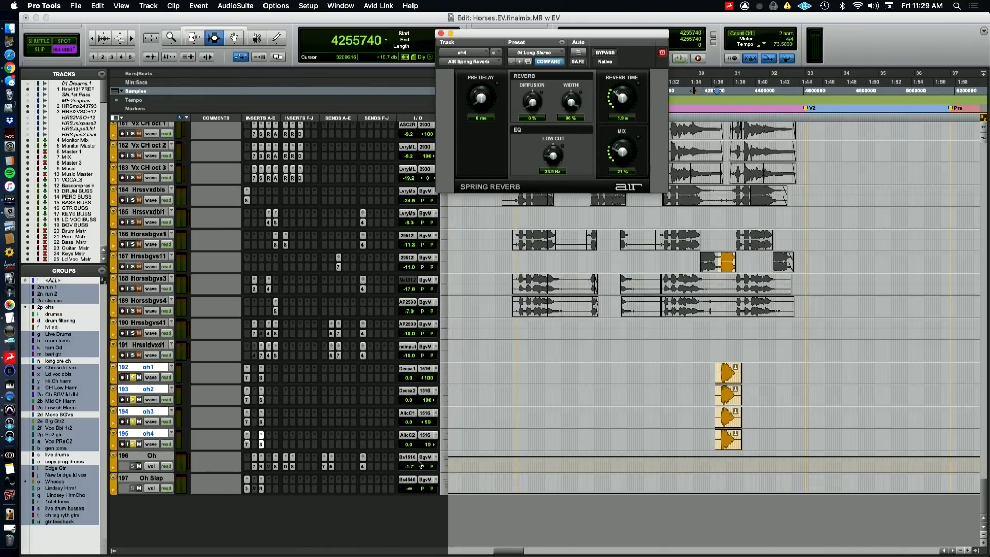
Inspect the Oh aux's EQ3 7-Band, RCompressor, Space, Devil-Loc Deluxe and Sie-Q inserts
{"action": "left_click", "coordinate": [258, 469]}
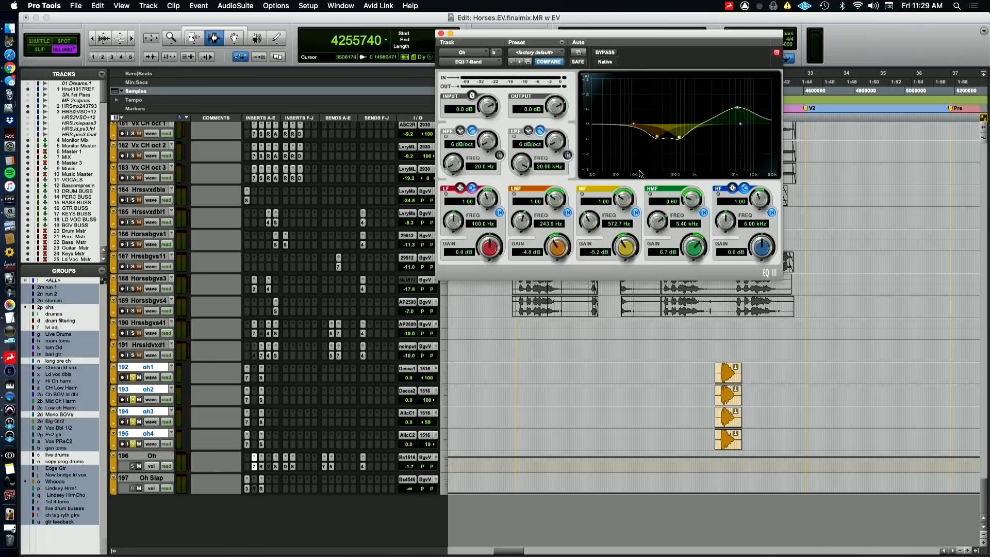
{"action": "left_click", "coordinate": [261, 466]}
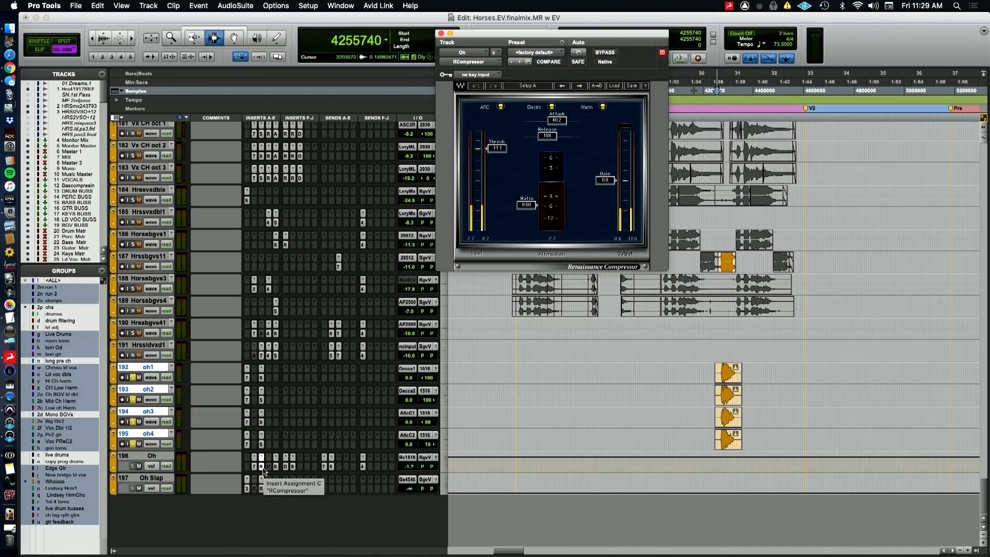
{"action": "left_click", "coordinate": [276, 467]}
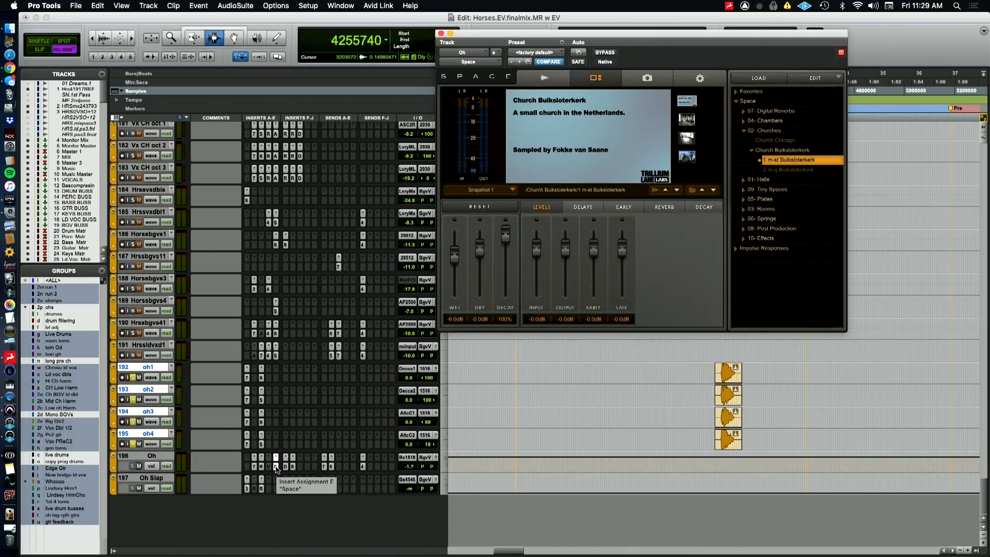
{"action": "left_click", "coordinate": [285, 466]}
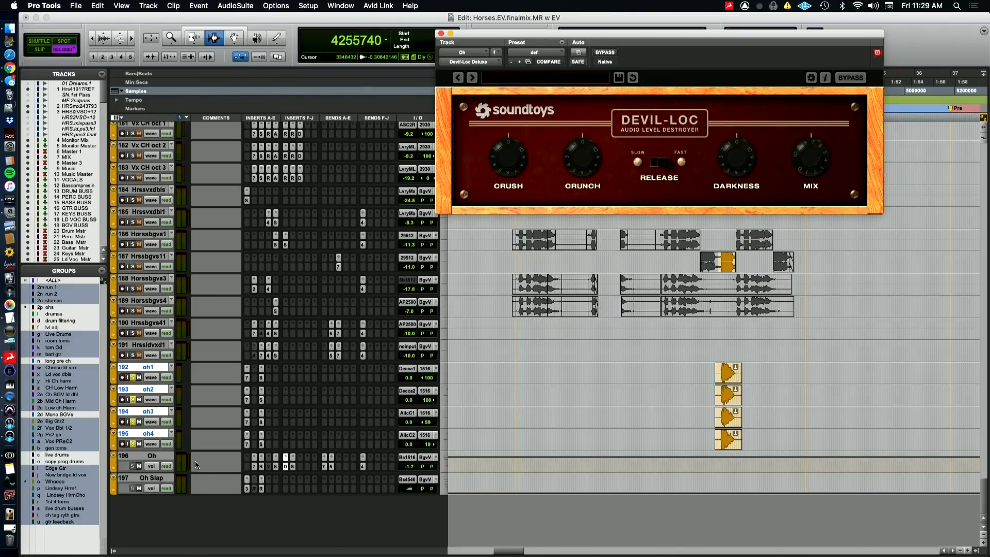
{"action": "left_click", "coordinate": [293, 467]}
{"action": "left_click", "coordinate": [293, 467]}
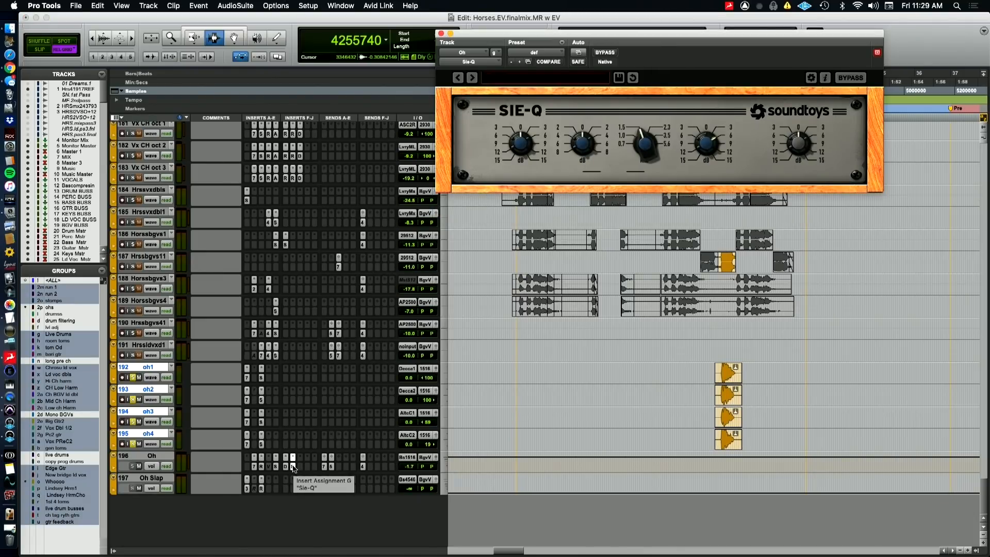
Bypass the inserts on the Oh aux and on tracks oh1 through oh4, and audition the unprocessed vocals
{"action": "left_click", "coordinate": [293, 467], "text": "super"}
{"action": "left_click", "coordinate": [285, 467], "text": "super"}
{"action": "left_click", "coordinate": [275, 467], "text": "super"}
{"action": "left_click", "coordinate": [260, 467], "text": "super"}
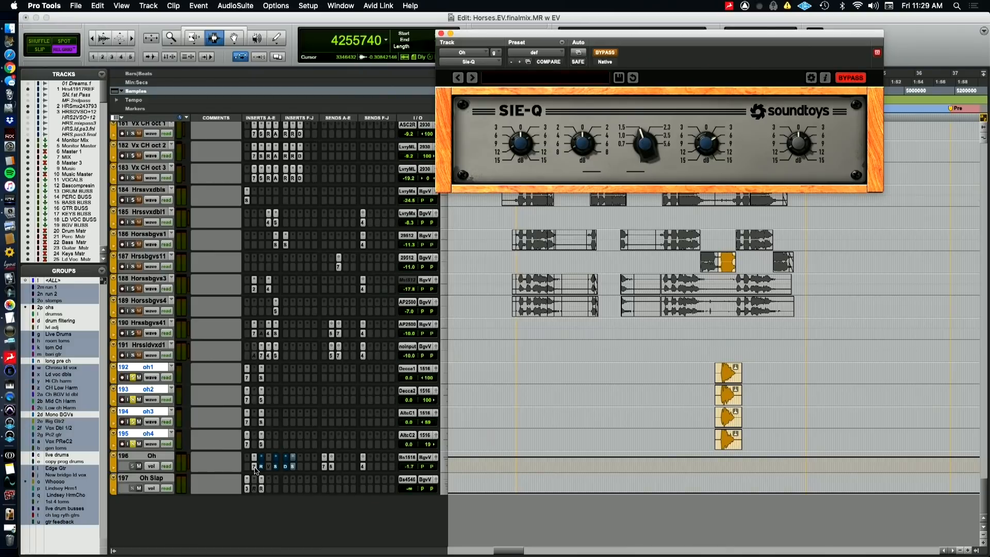
{"action": "left_click", "coordinate": [248, 444]}
{"action": "key", "text": "space"}
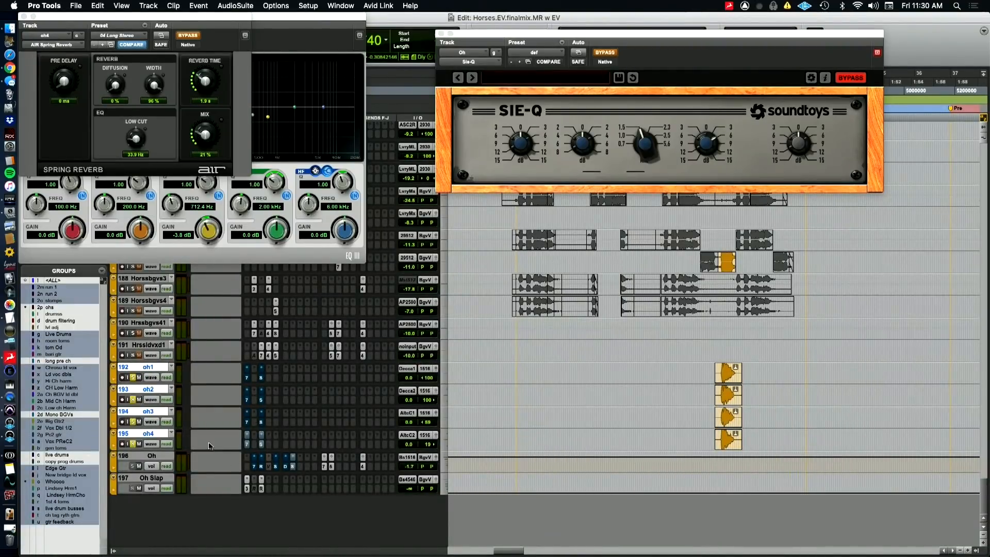
Reactivate the inserts on tracks oh1 through oh4 and the Oh aux, and play the processed vocals
{"action": "left_click", "coordinate": [248, 443]}
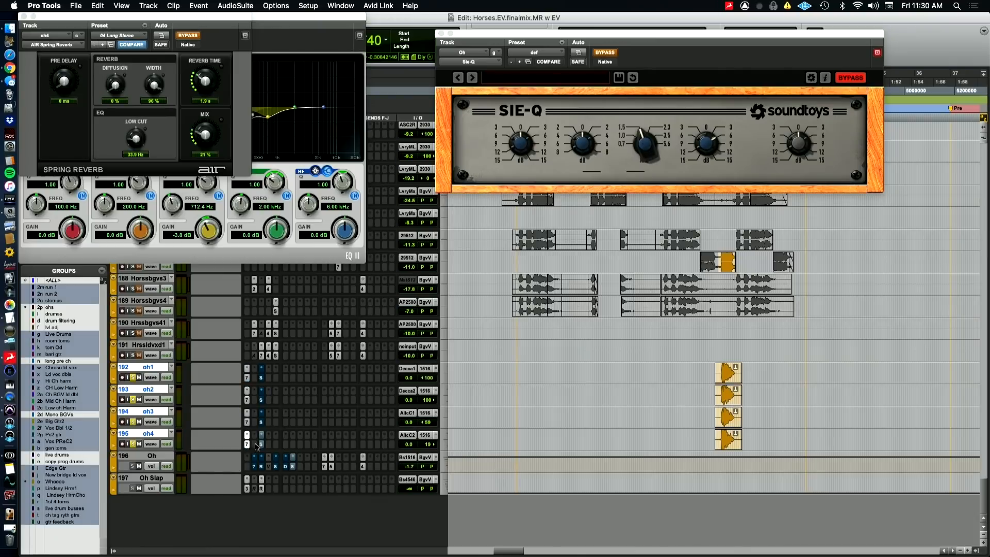
{"action": "left_click", "coordinate": [261, 444], "text": "super"}
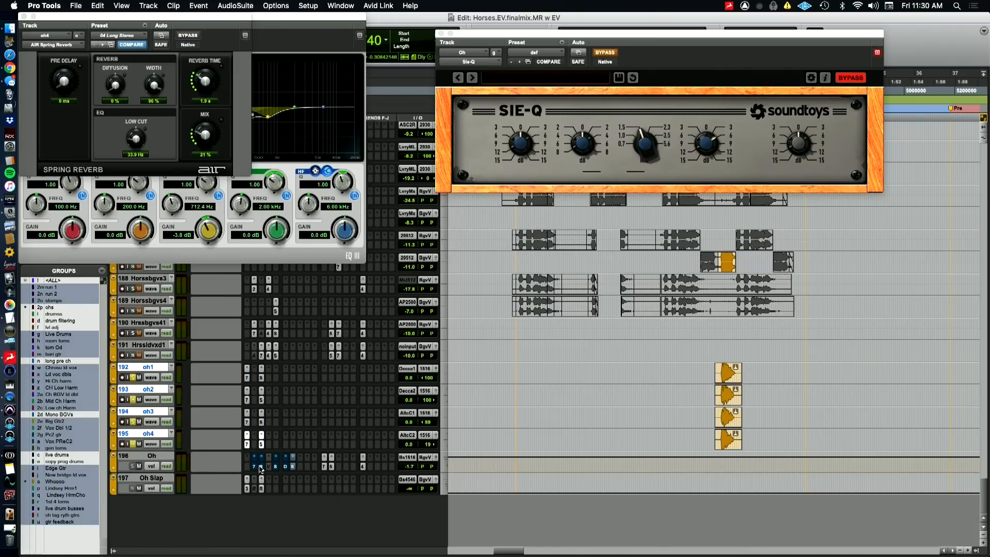
{"action": "left_click", "coordinate": [262, 465], "text": "super"}
{"action": "left_click", "coordinate": [276, 466], "text": "super"}
{"action": "left_click", "coordinate": [285, 466], "text": "super"}
{"action": "left_click", "coordinate": [293, 466], "text": "super"}
{"action": "key", "text": "space"}
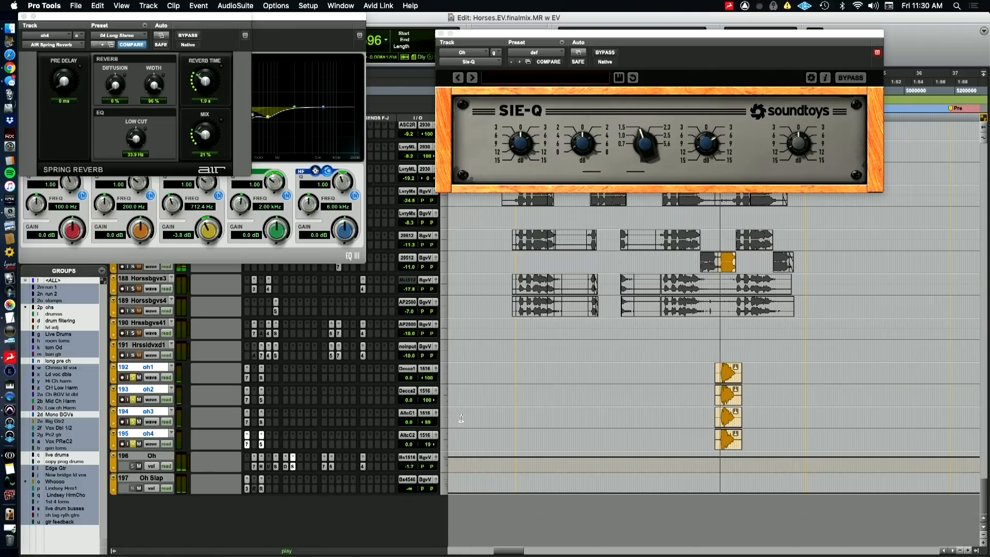
Unsolo tracks oh1 through oh4 and replay the passage from sample 4255740 in the full mix
{"action": "left_click", "coordinate": [133, 444]}
{"action": "key", "text": "space"}
{"action": "key", "text": "space"}
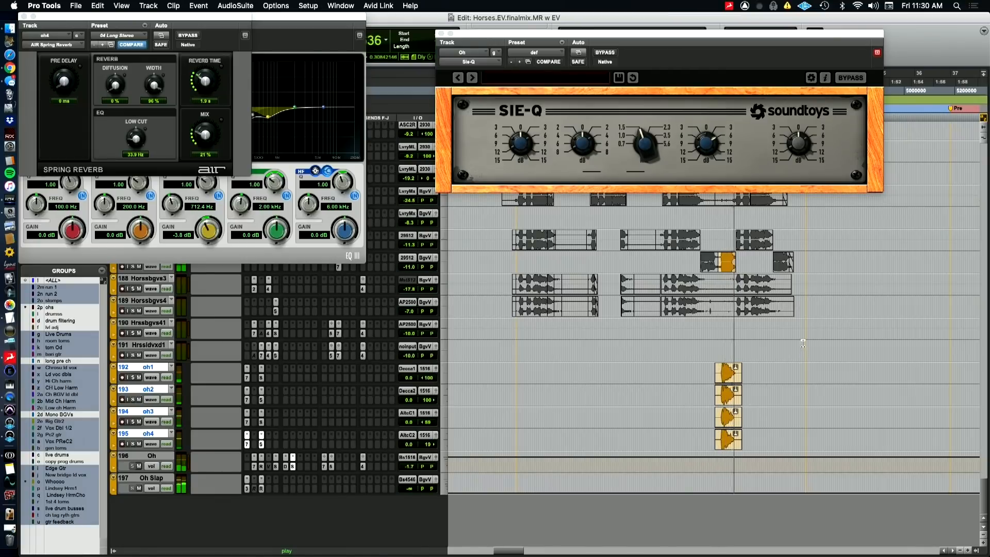
Inspect sends a, b and f on the Oh aux
{"action": "key", "text": "super+Tab"}
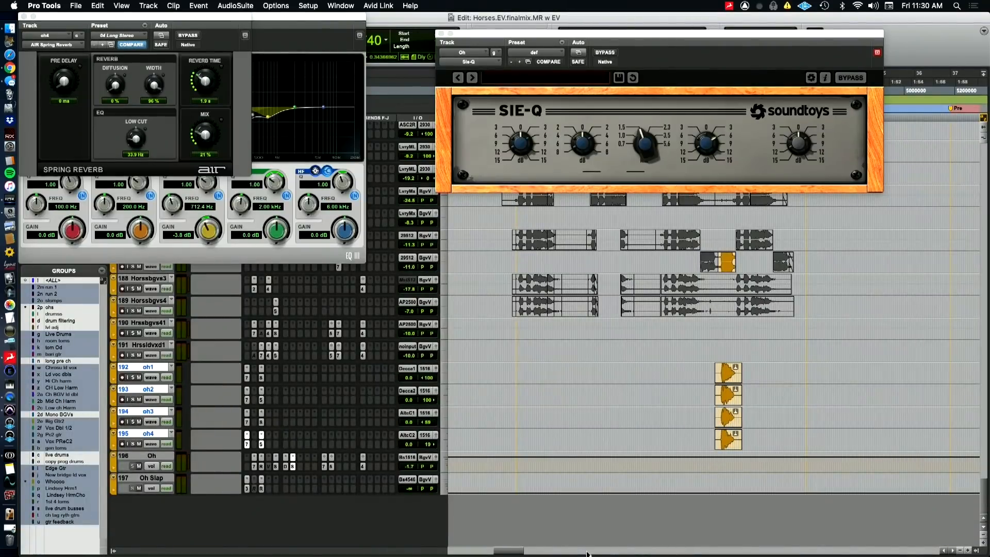
{"action": "left_click", "coordinate": [326, 467]}
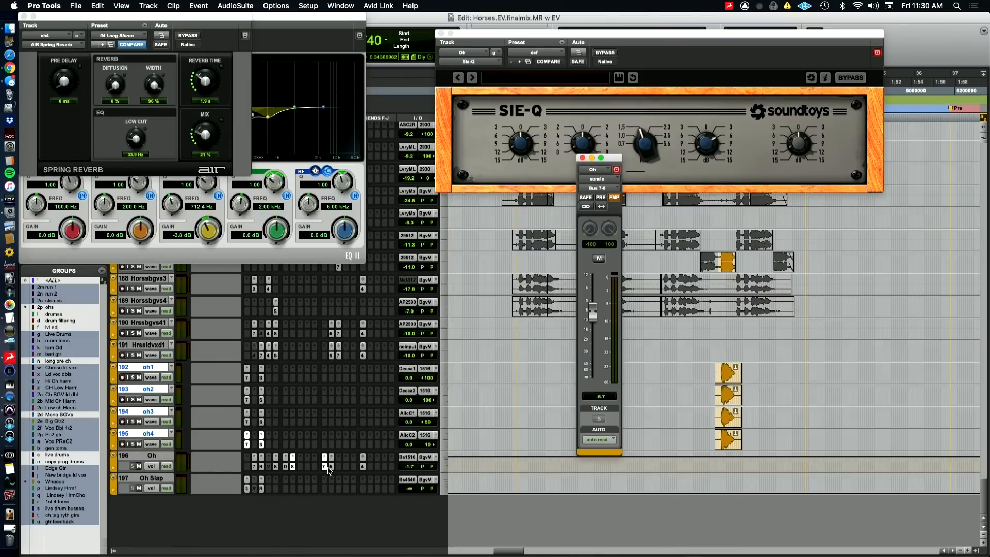
{"action": "left_click", "coordinate": [331, 467]}
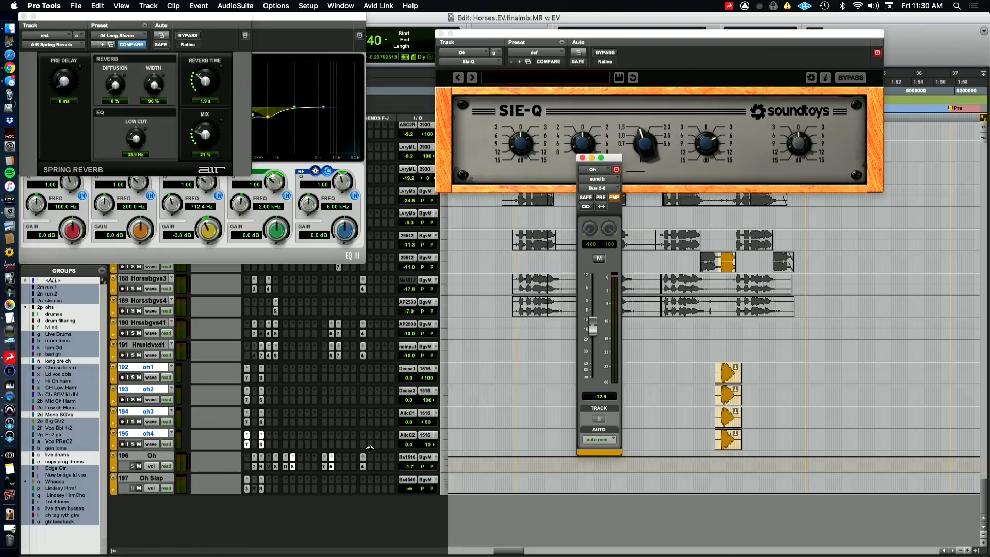
{"action": "left_click", "coordinate": [364, 467]}
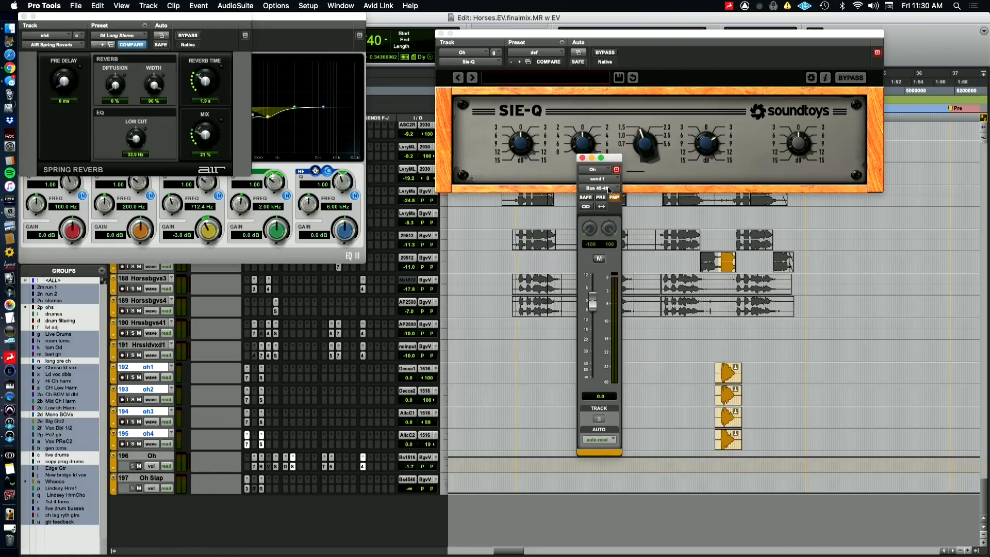
Close the oh4 Spring Reverb and EQ3 7-Band windows and the Oh aux's Sie-Q window
{"action": "left_click", "coordinate": [24, 17]}
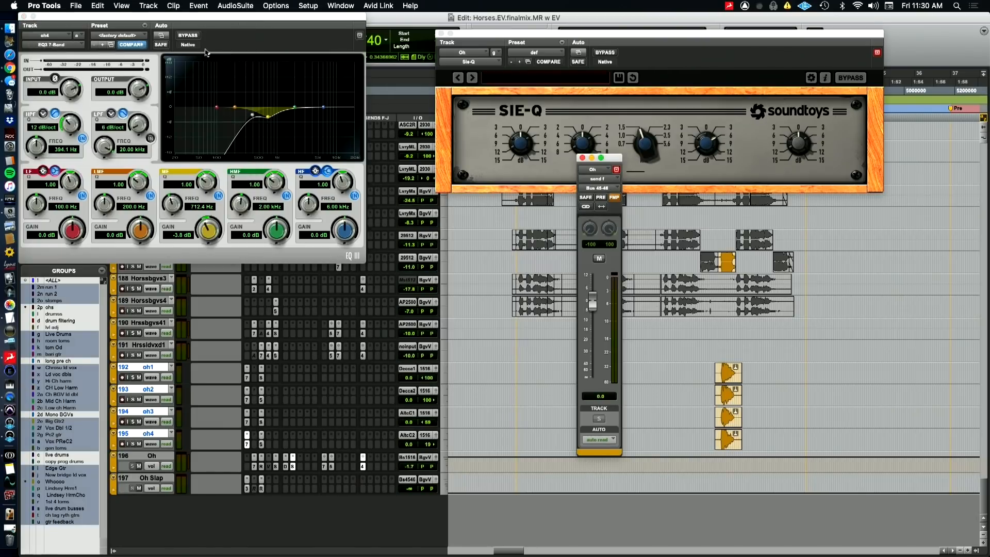
{"action": "left_click", "coordinate": [23, 16]}
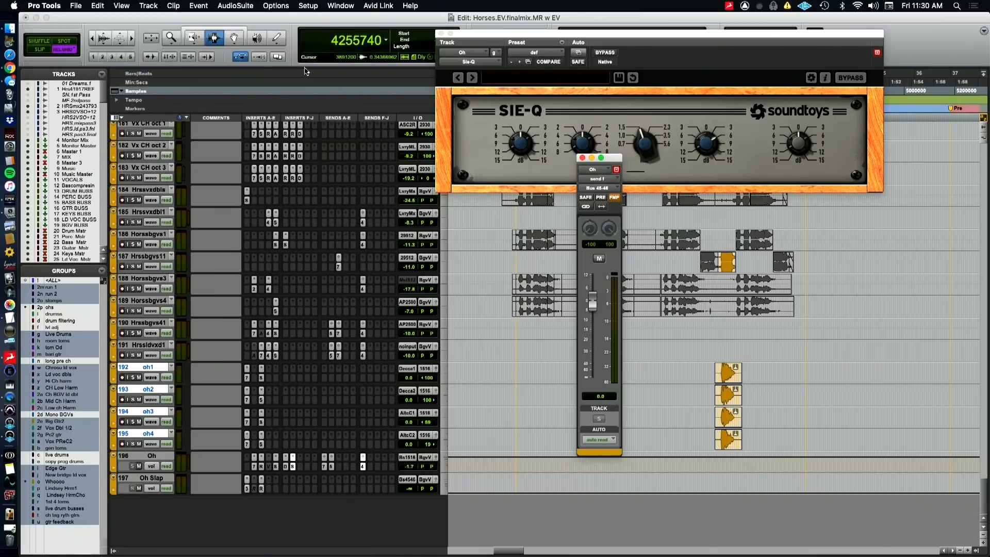
{"action": "left_click", "coordinate": [440, 34]}
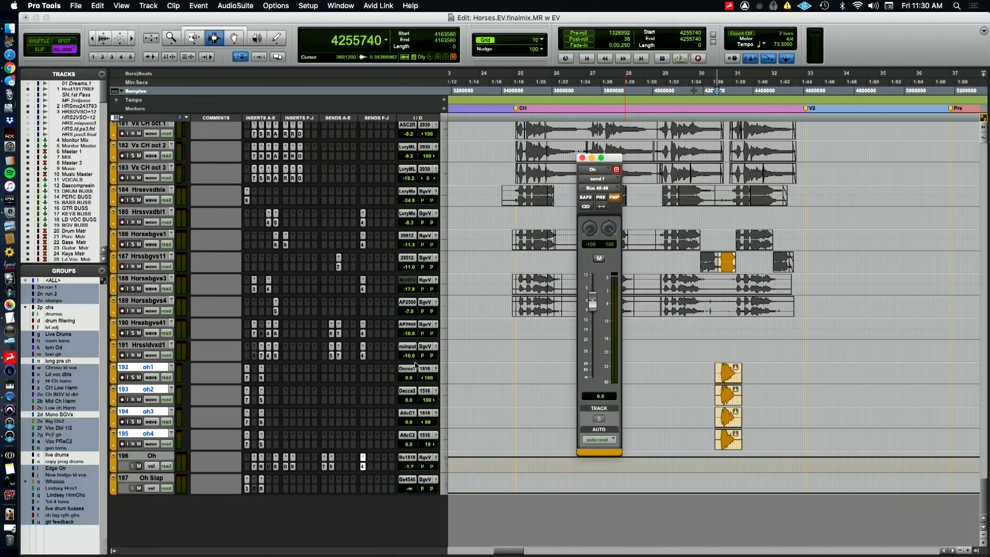
Open the Oh Slap aux's Mod Delay III insert to examine its delay settings
{"action": "scroll", "coordinate": [413, 325], "scroll_direction": "up", "scroll_amount": 3}
{"action": "scroll", "coordinate": [413, 399], "scroll_direction": "down", "scroll_amount": 3}
{"action": "left_click", "coordinate": [247, 488]}
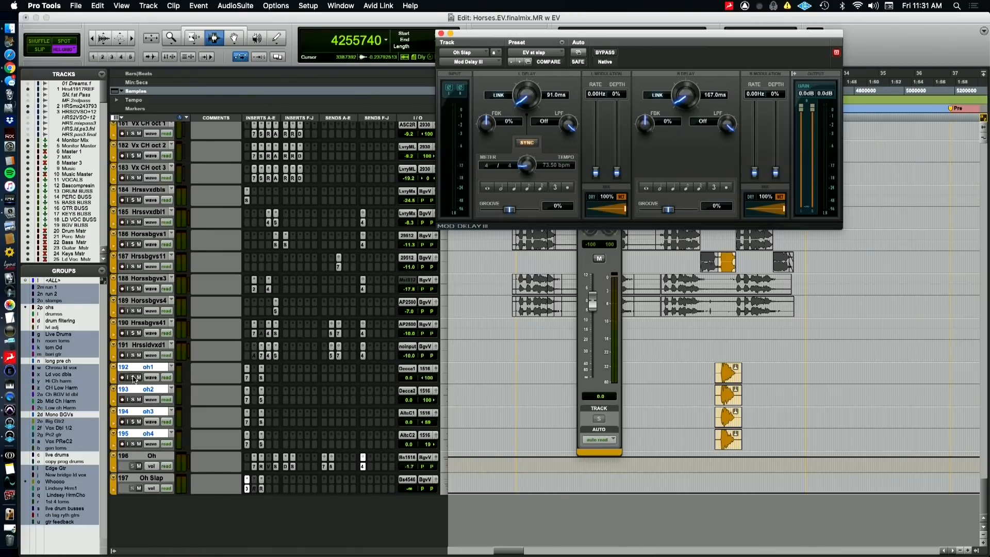
Audition tracks oh1 through oh4 soloed in the second post-chorus while toggling the Oh Slap mute, and return to the full mix
{"action": "left_click", "coordinate": [134, 379]}
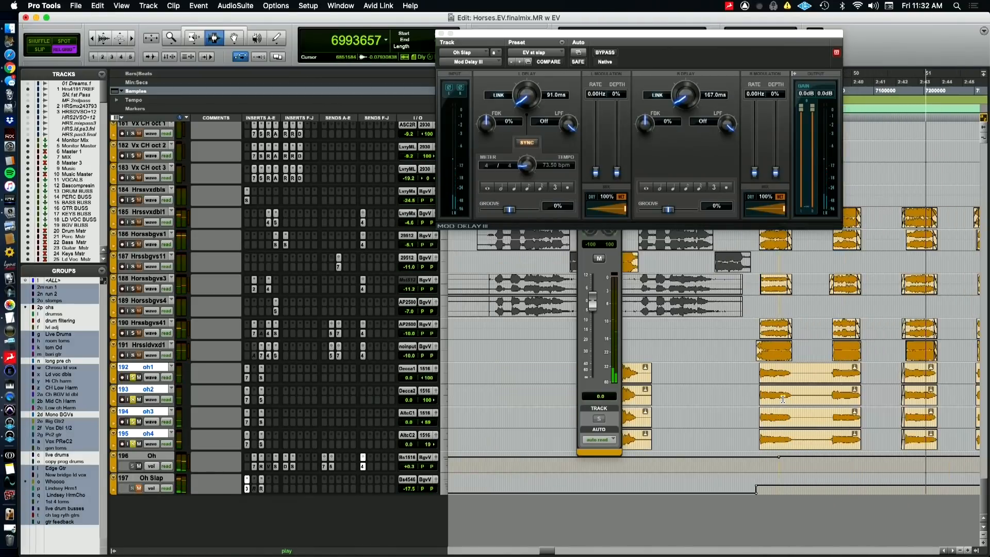
{"action": "left_click", "coordinate": [138, 488]}
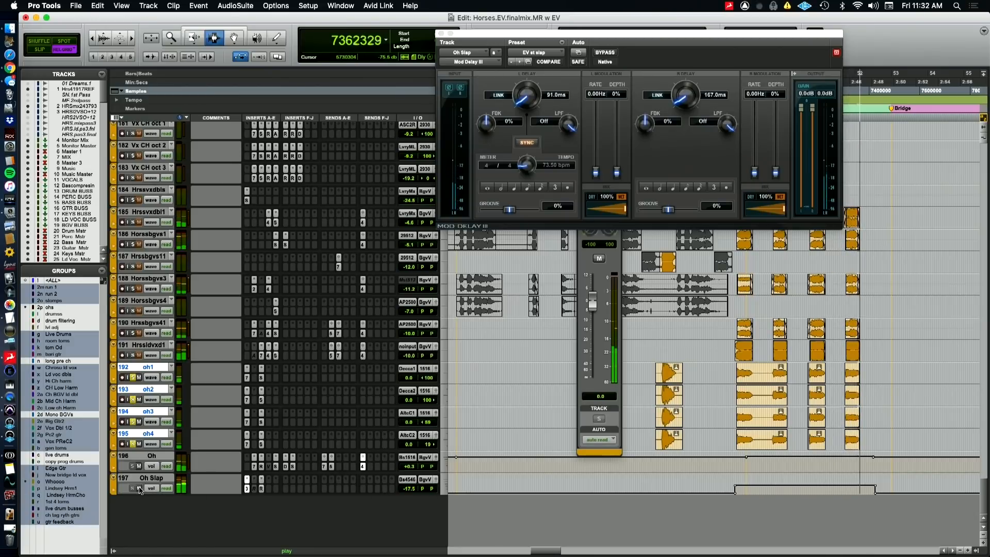
{"action": "left_click", "coordinate": [133, 444]}
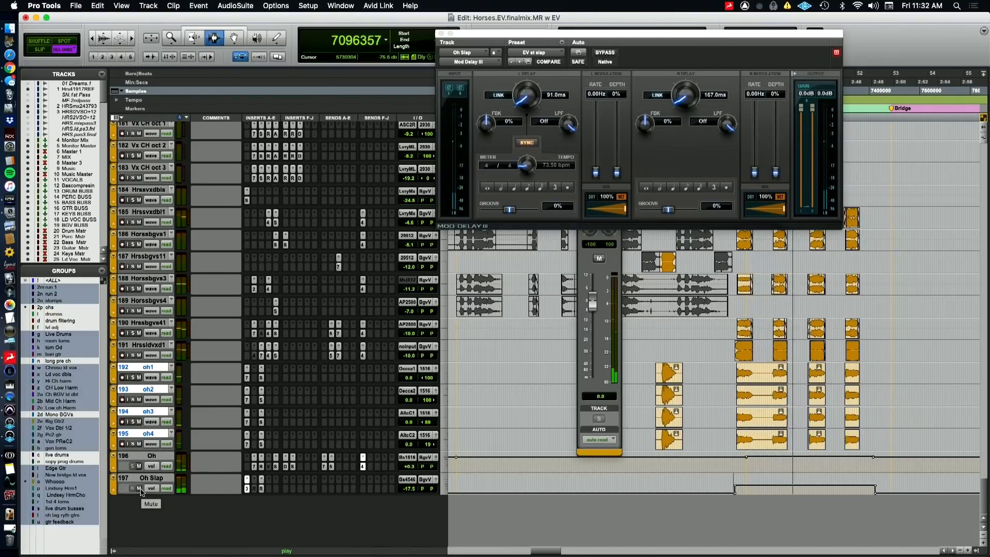
Close the Mod Delay III window and the Oh aux's send f window
{"action": "left_click", "coordinate": [441, 33]}
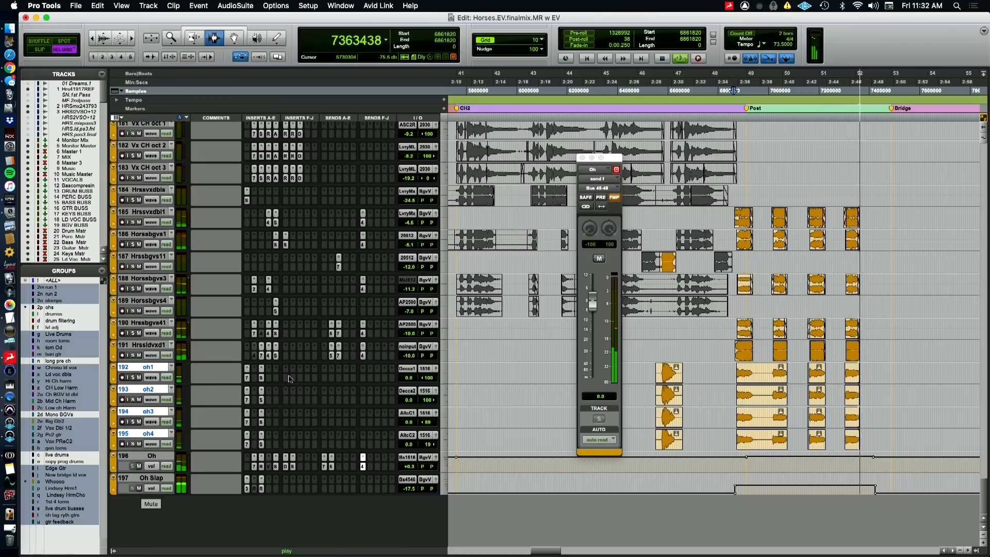
{"action": "left_click", "coordinate": [582, 158]}
Stop playback and play the full mix from sample 9396220, near the end of the last chorus
{"action": "key", "text": "super+bracketleft"}
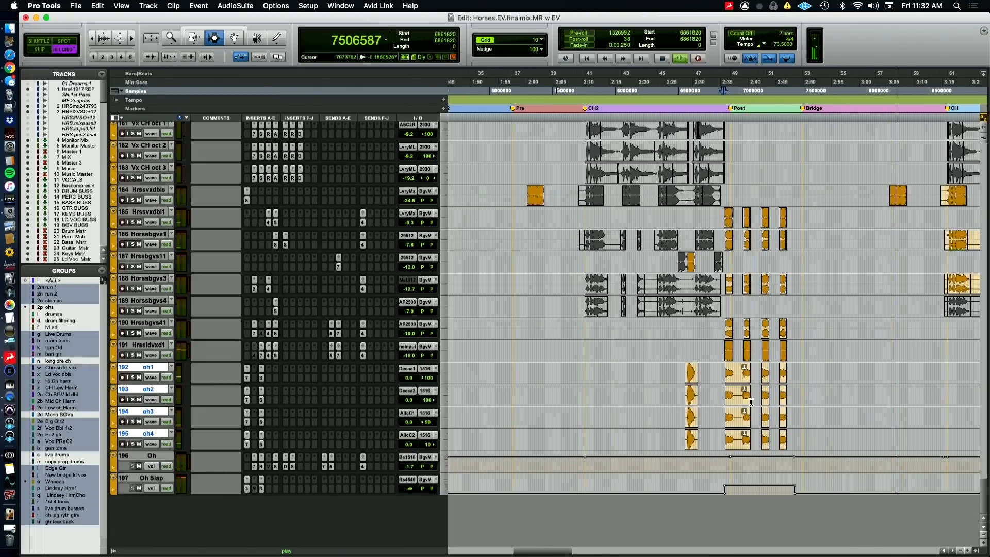
{"action": "key", "text": "super+bracketleft"}
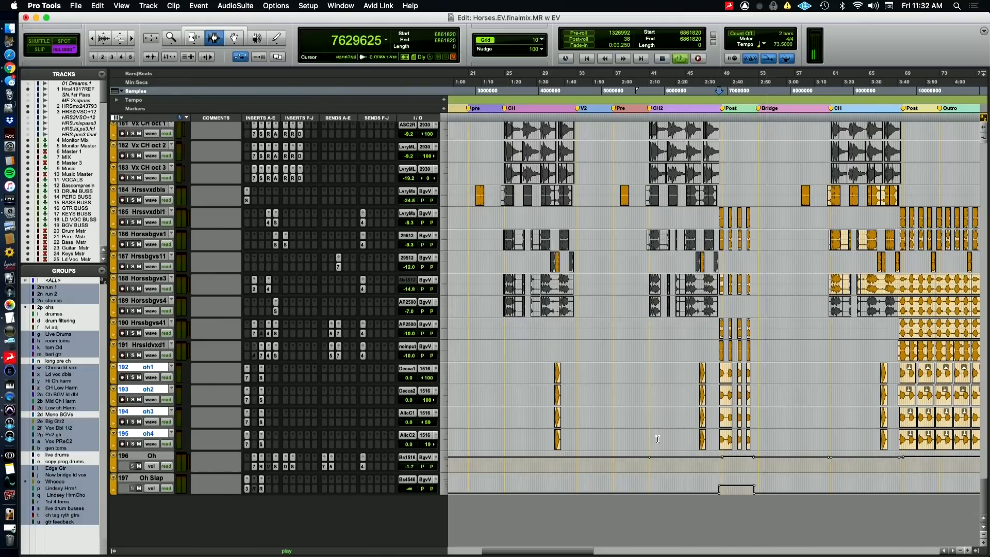
{"action": "key", "text": "space"}
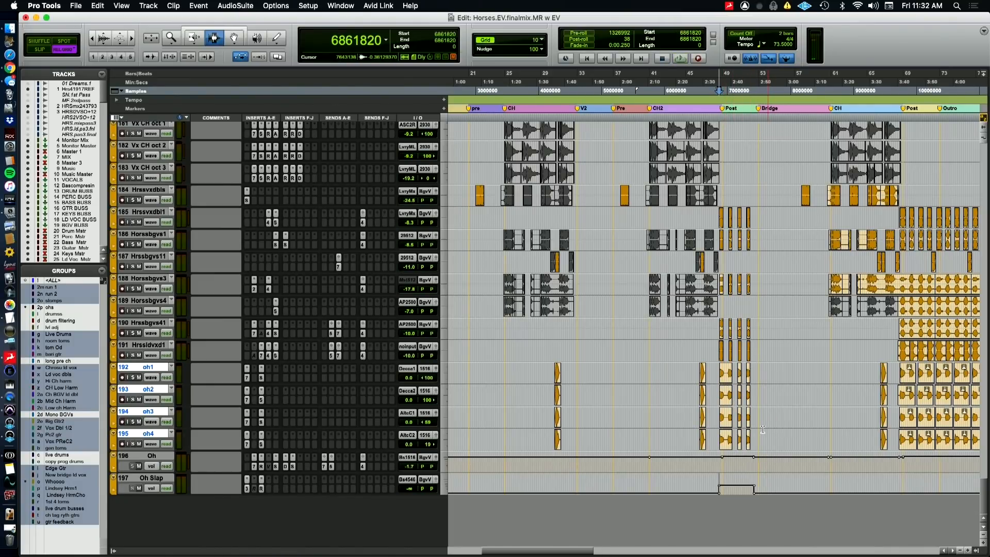
{"action": "scroll", "coordinate": [763, 429], "scroll_direction": "right", "scroll_amount": 5}
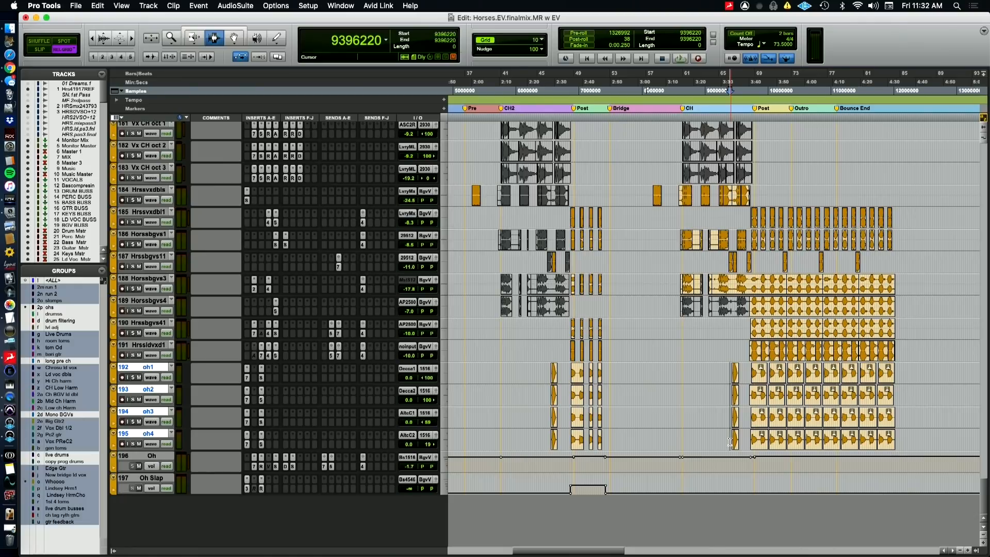
{"action": "key", "text": "space"}
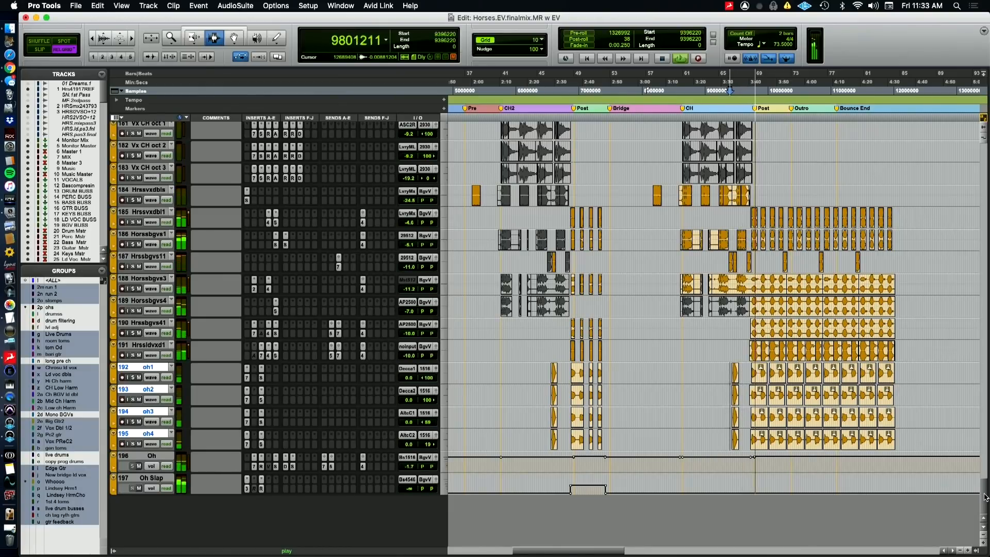
Look over the whole session's tracks, from the reference and buss tracks through drums to the oh vocals, while the outro plays
{"action": "scroll", "coordinate": [987, 328], "scroll_direction": "up", "scroll_amount": 20}
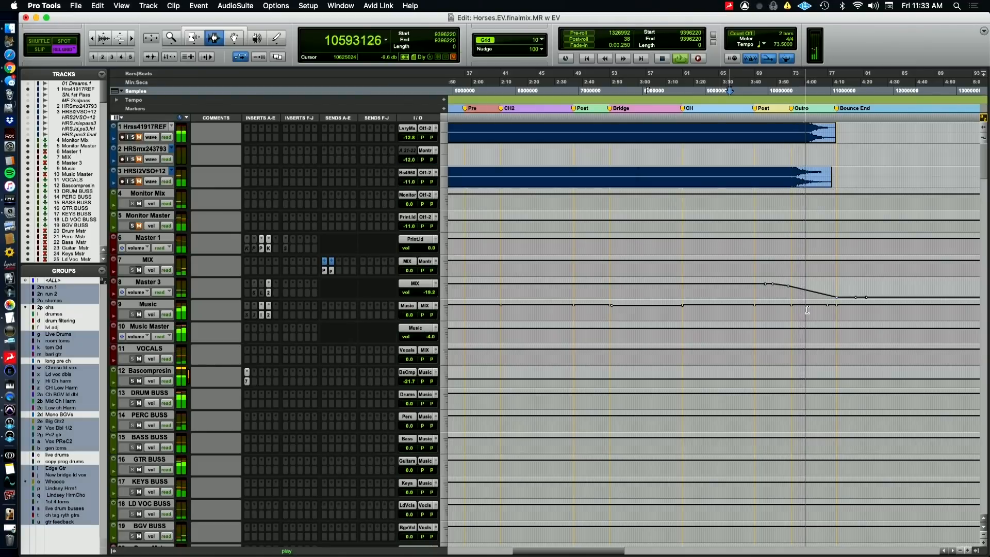
{"action": "scroll", "coordinate": [808, 308], "scroll_direction": "down", "scroll_amount": 10}
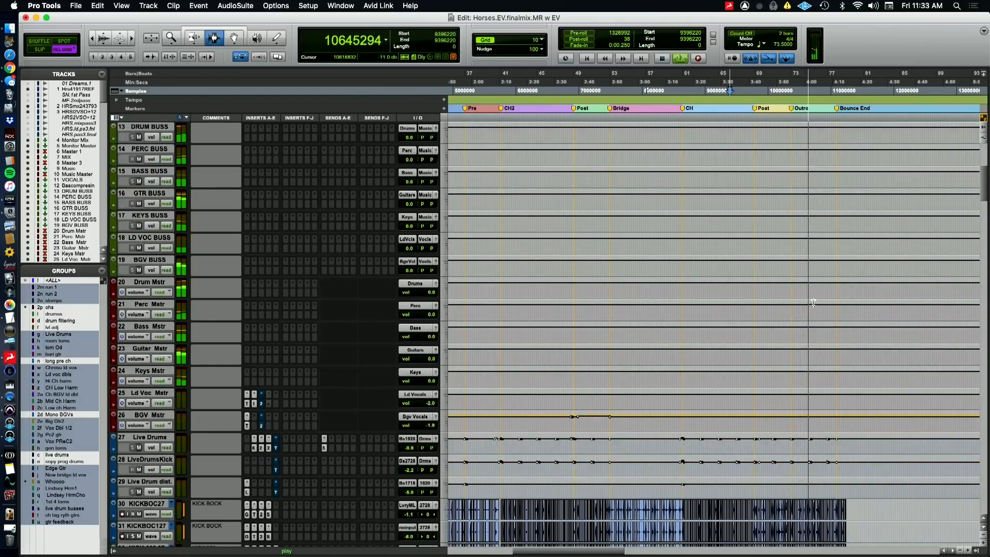
{"action": "scroll", "coordinate": [875, 335], "scroll_direction": "down", "scroll_amount": 8}
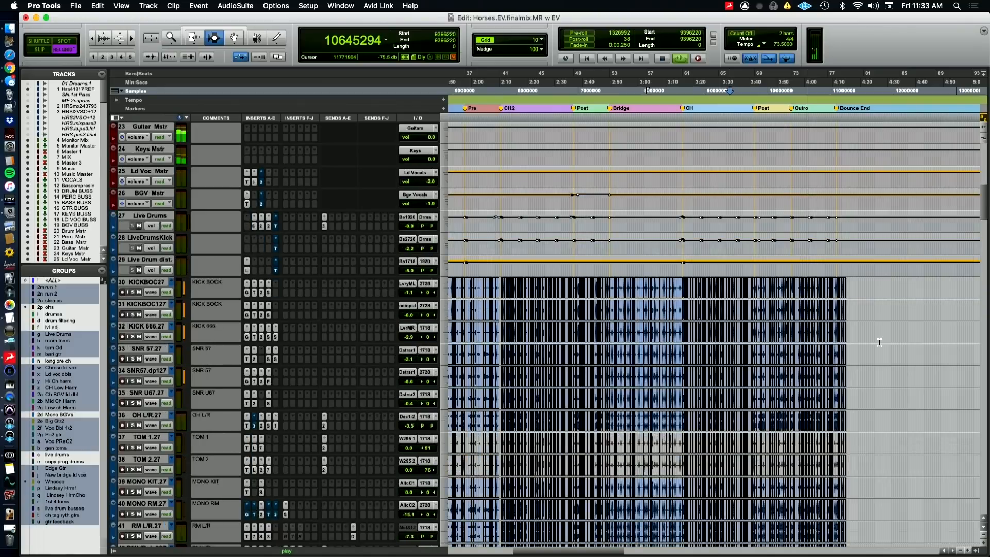
{"action": "scroll", "coordinate": [879, 342], "scroll_direction": "down", "scroll_amount": 4}
{"action": "scroll", "coordinate": [880, 342], "scroll_direction": "down", "scroll_amount": 20}
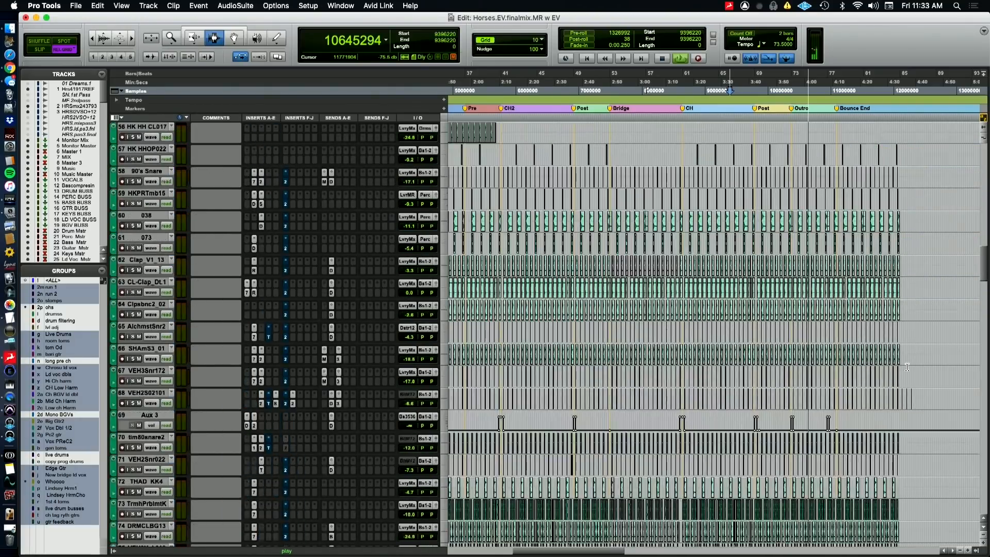
{"action": "scroll", "coordinate": [906, 367], "scroll_direction": "down", "scroll_amount": 12}
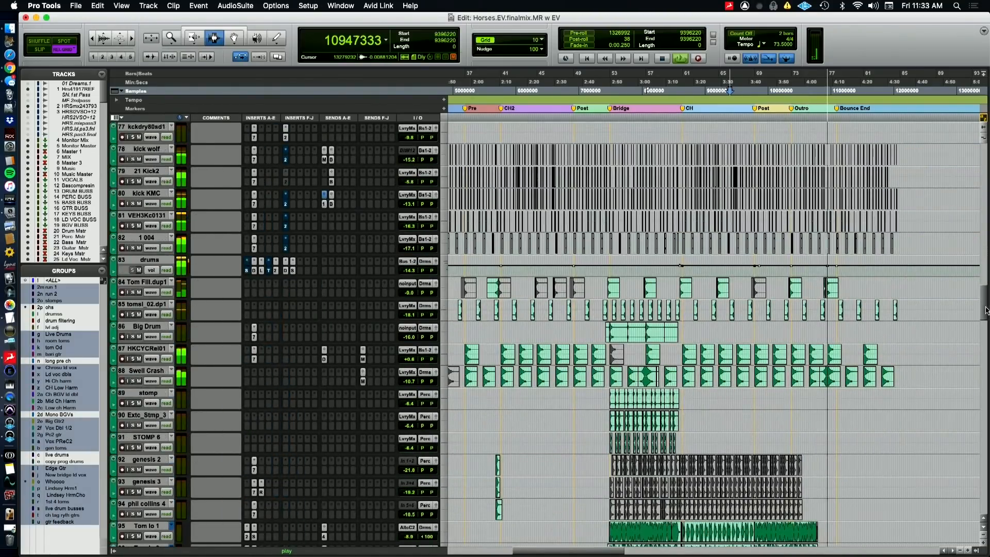
{"action": "scroll", "coordinate": [908, 531], "scroll_direction": "down", "scroll_amount": 20}
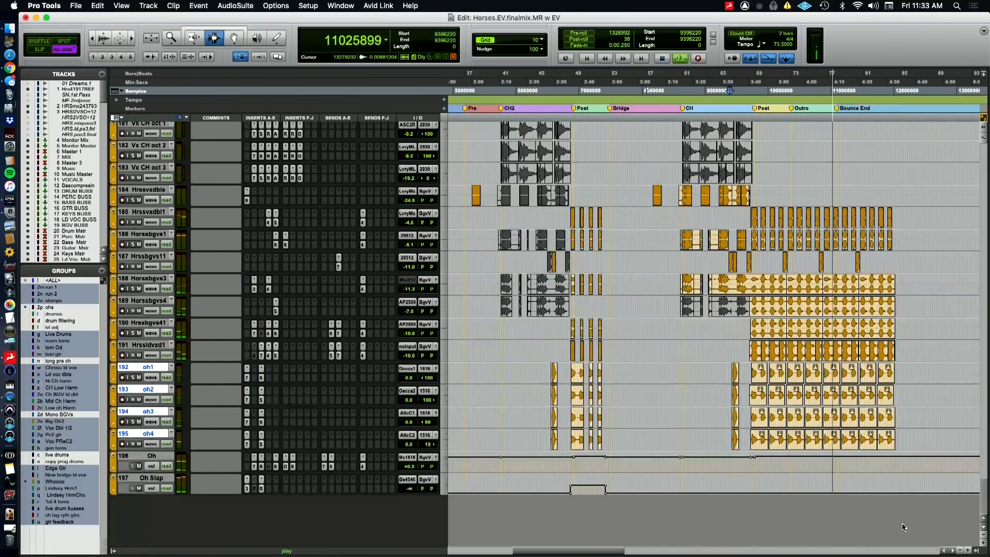